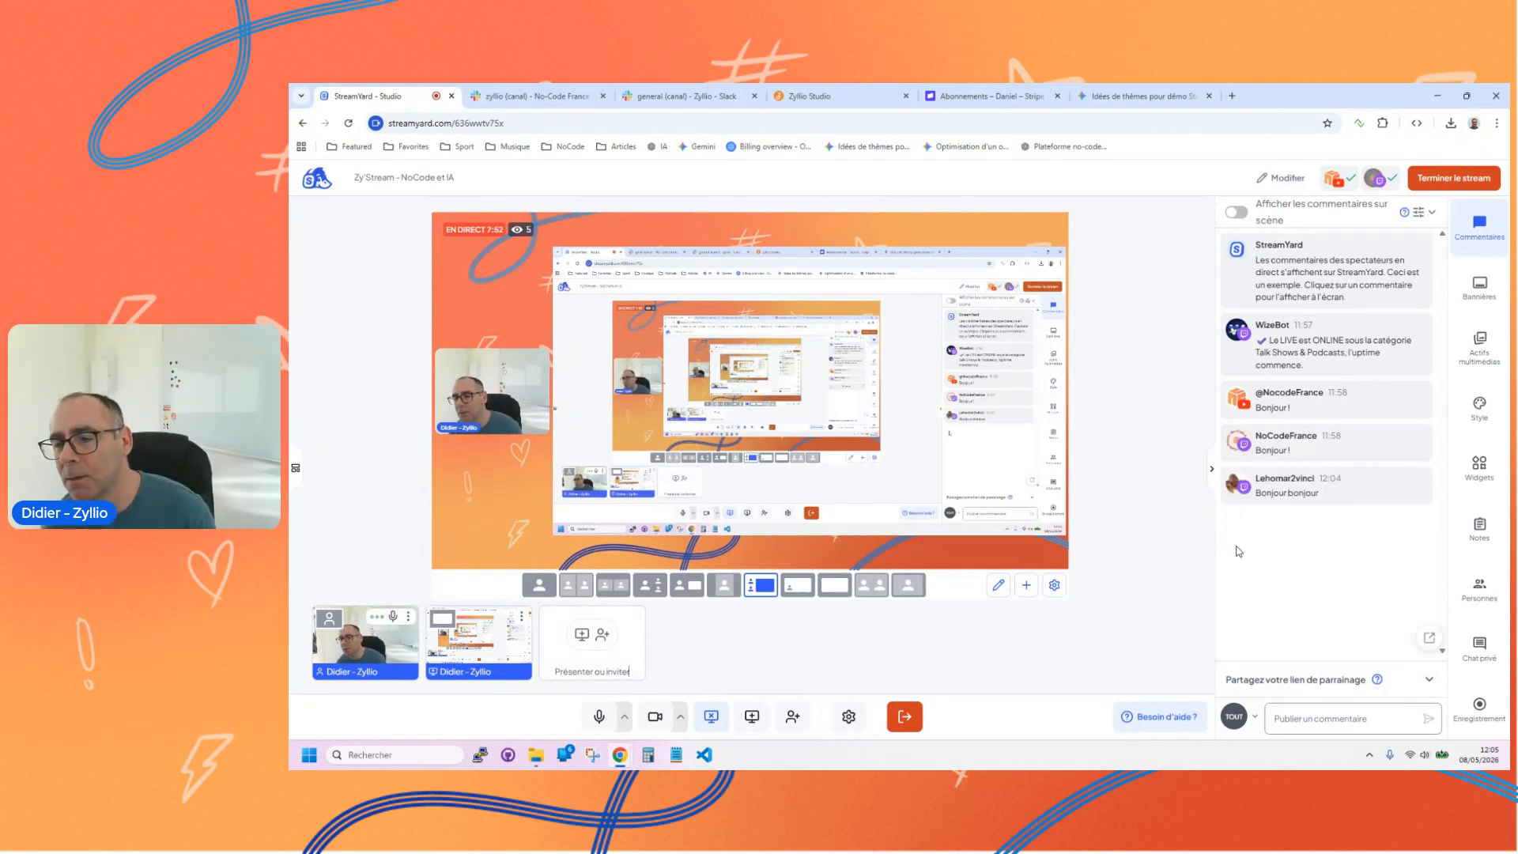
Step: Switch to Zyllio Studio and sign in through Google with the Zy'Stream account
mouse_move(1225, 490)
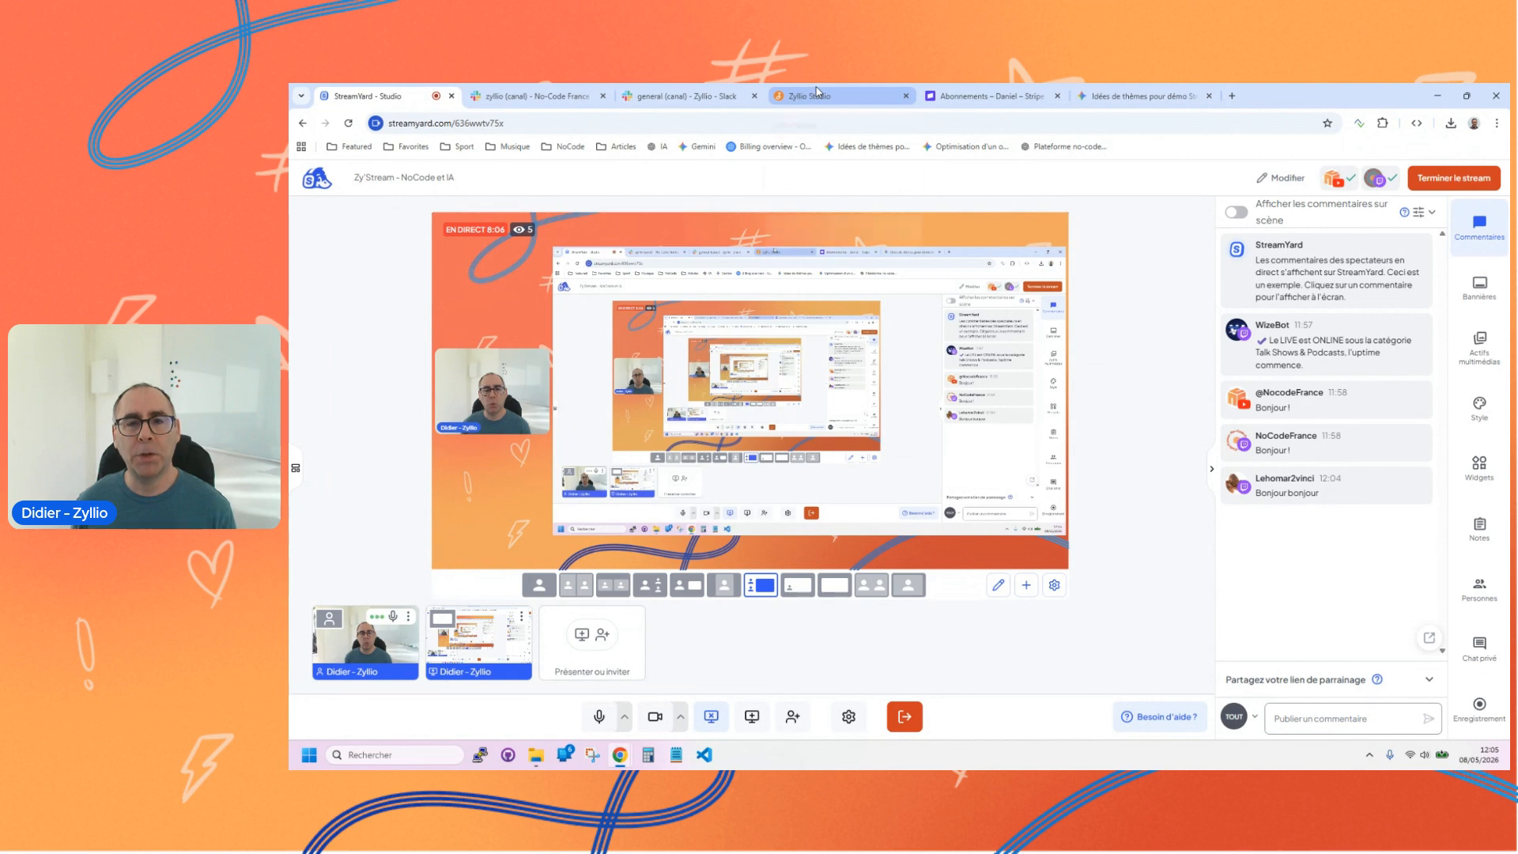
left_click(838, 98)
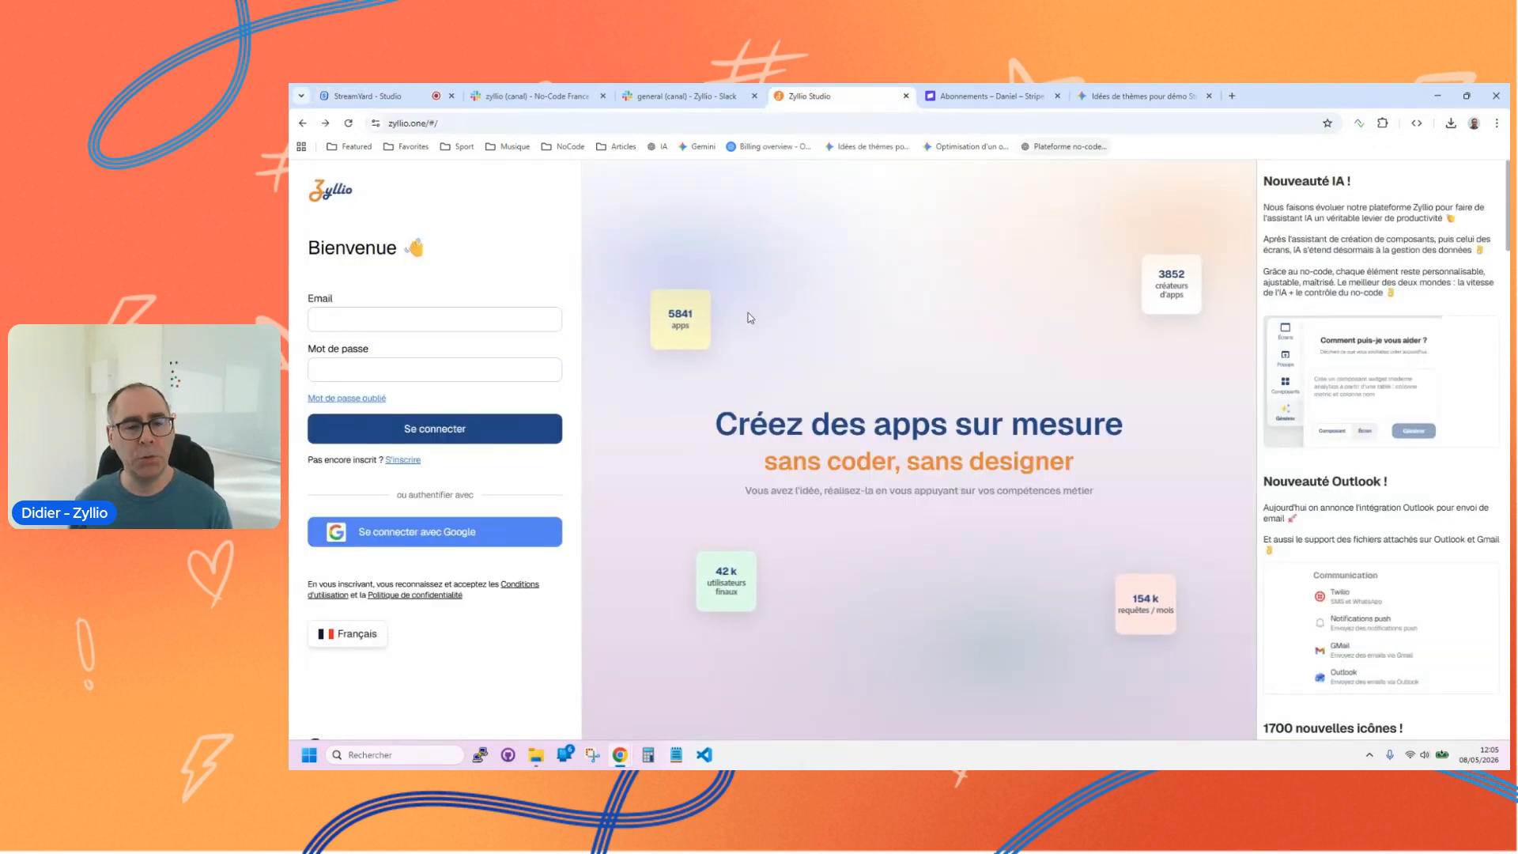
left_click(463, 535)
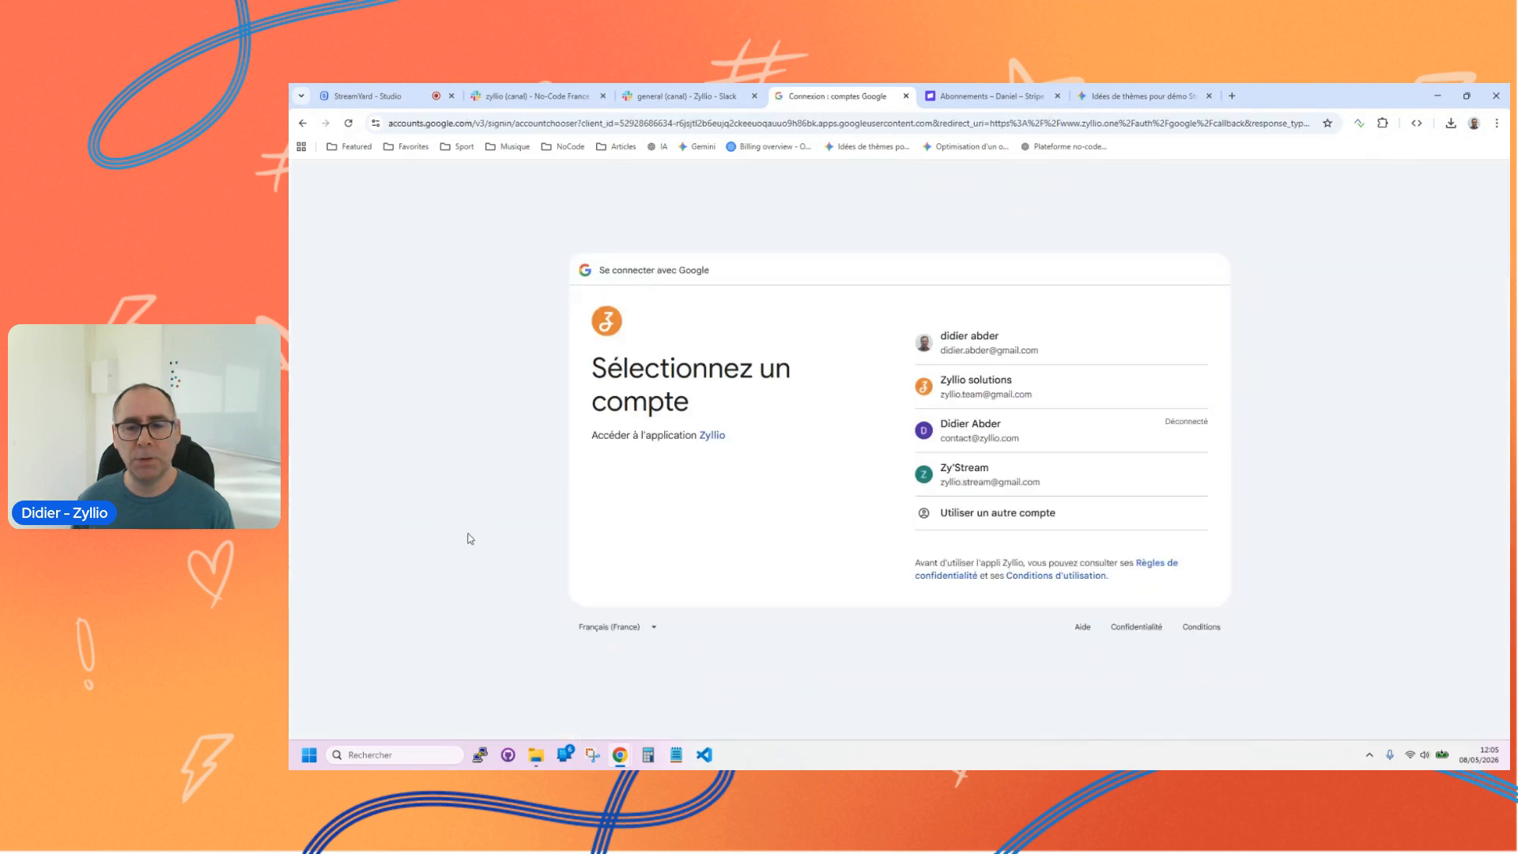
left_click(987, 487)
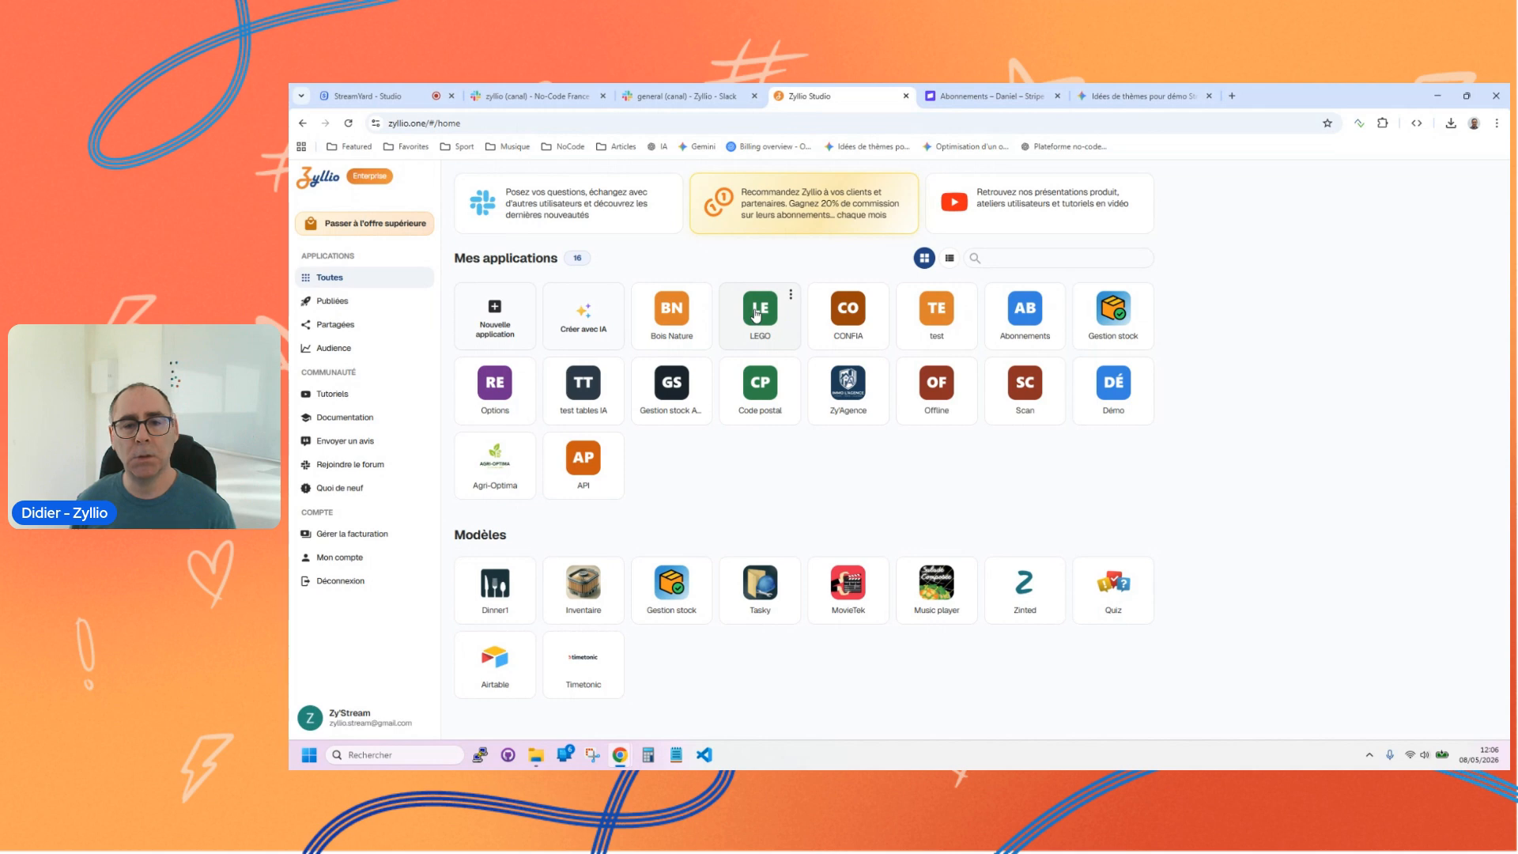
Step: Open the Gestion stock application from the list of applications
left_click(919, 291)
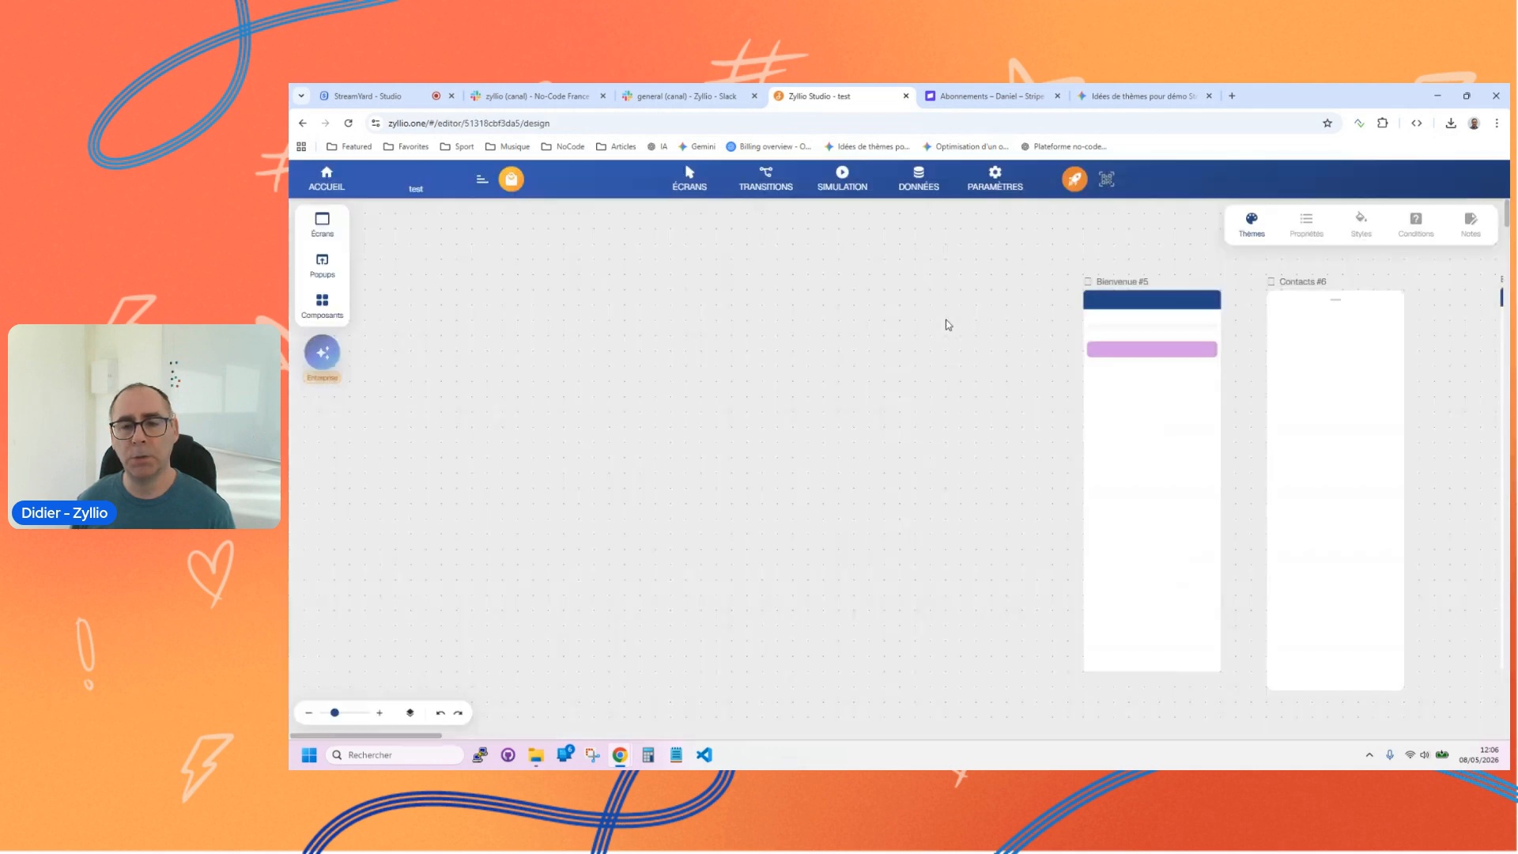
left_click(327, 189)
left_click(1114, 319)
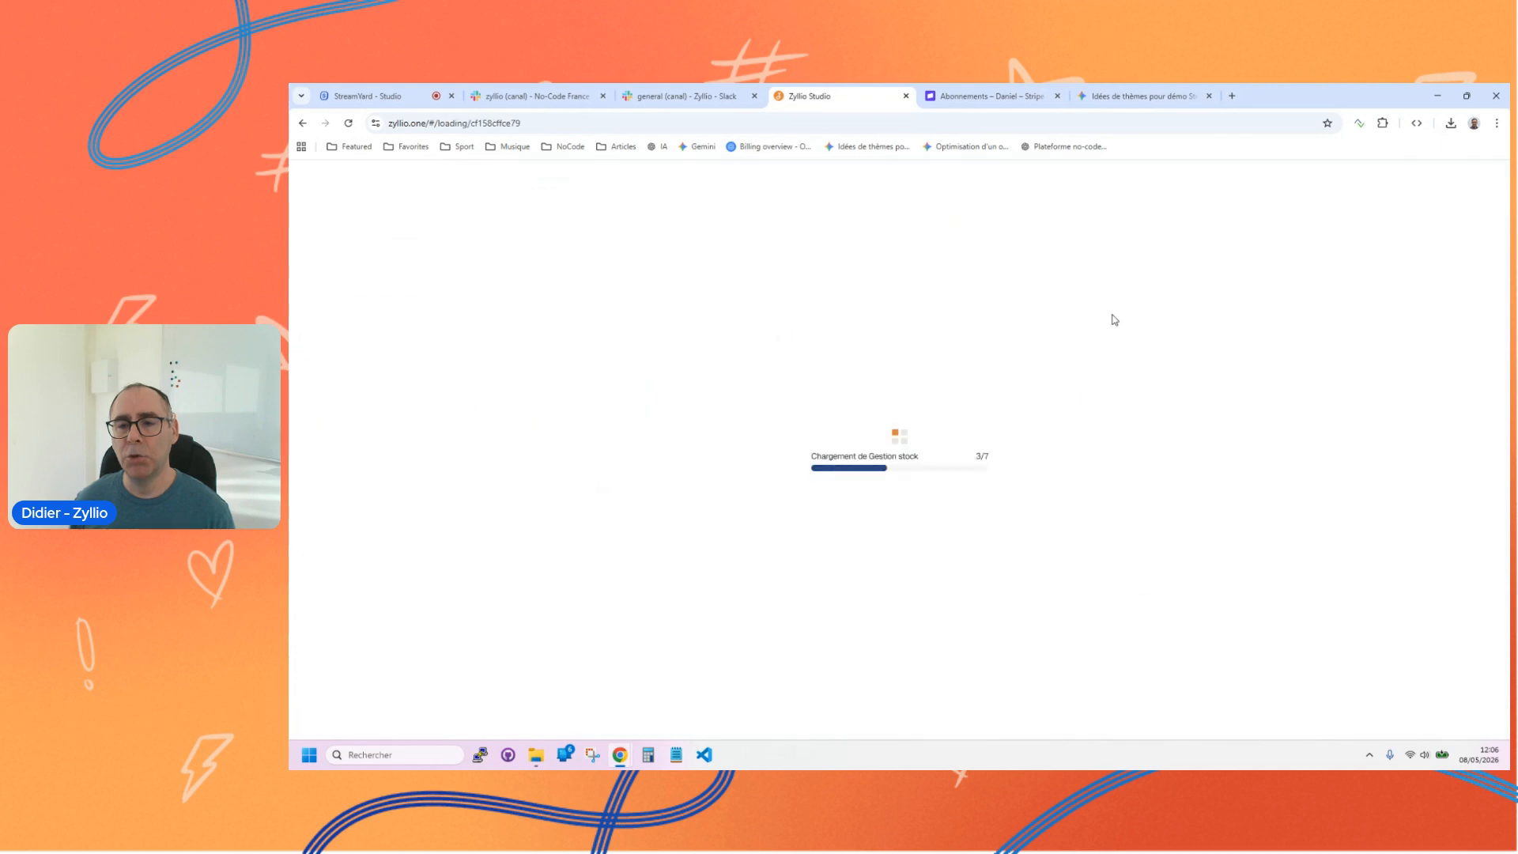
left_click_drag(924, 471, 959, 481)
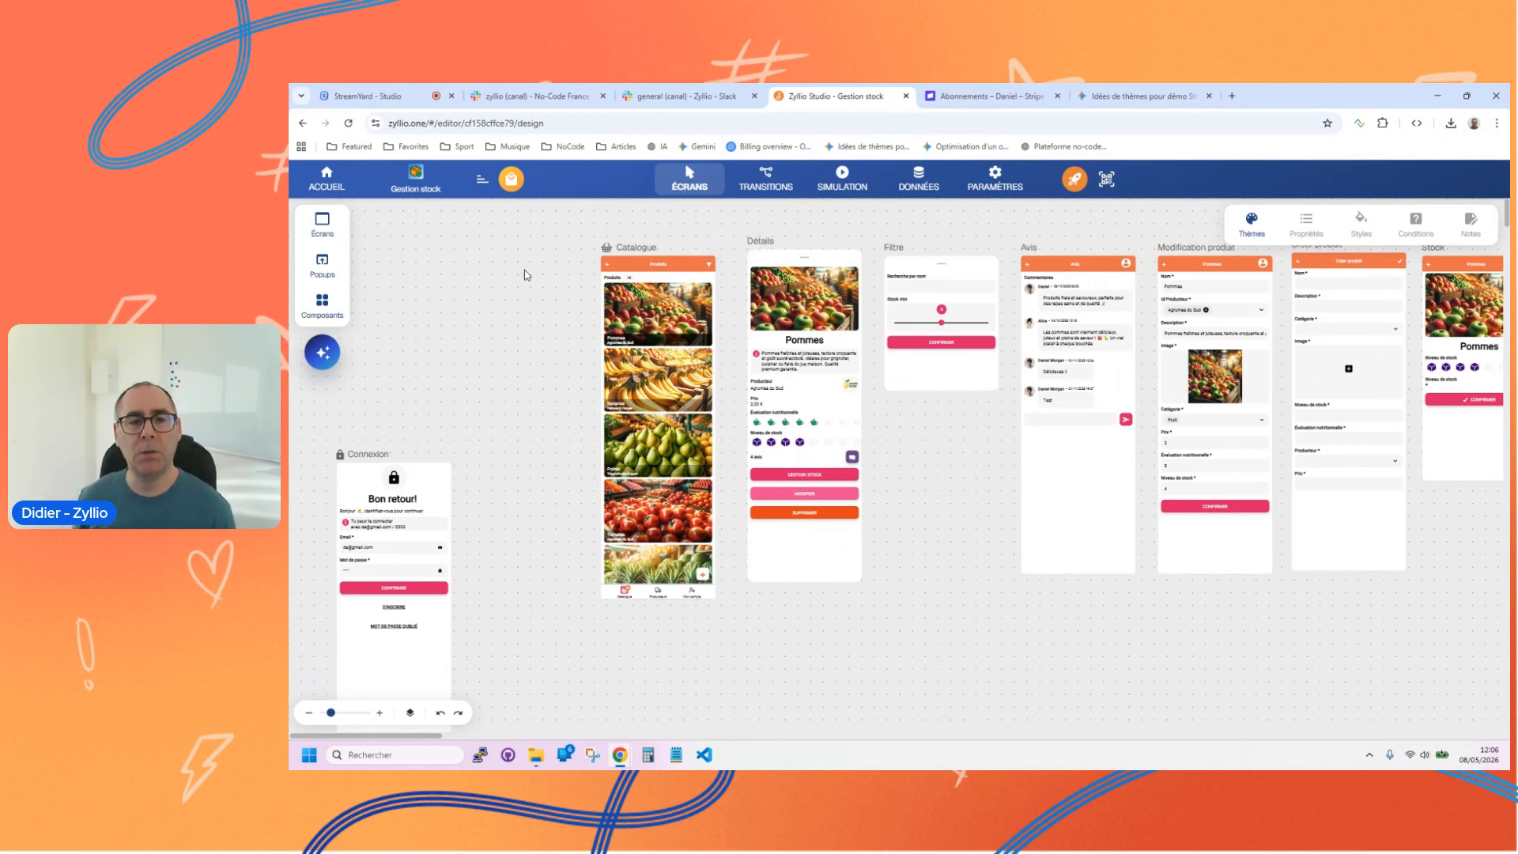
Step: Examine the Catalogue screen's product grid properties and the neighbouring screens with the canvas zoomed to 80%
left_click(666, 409)
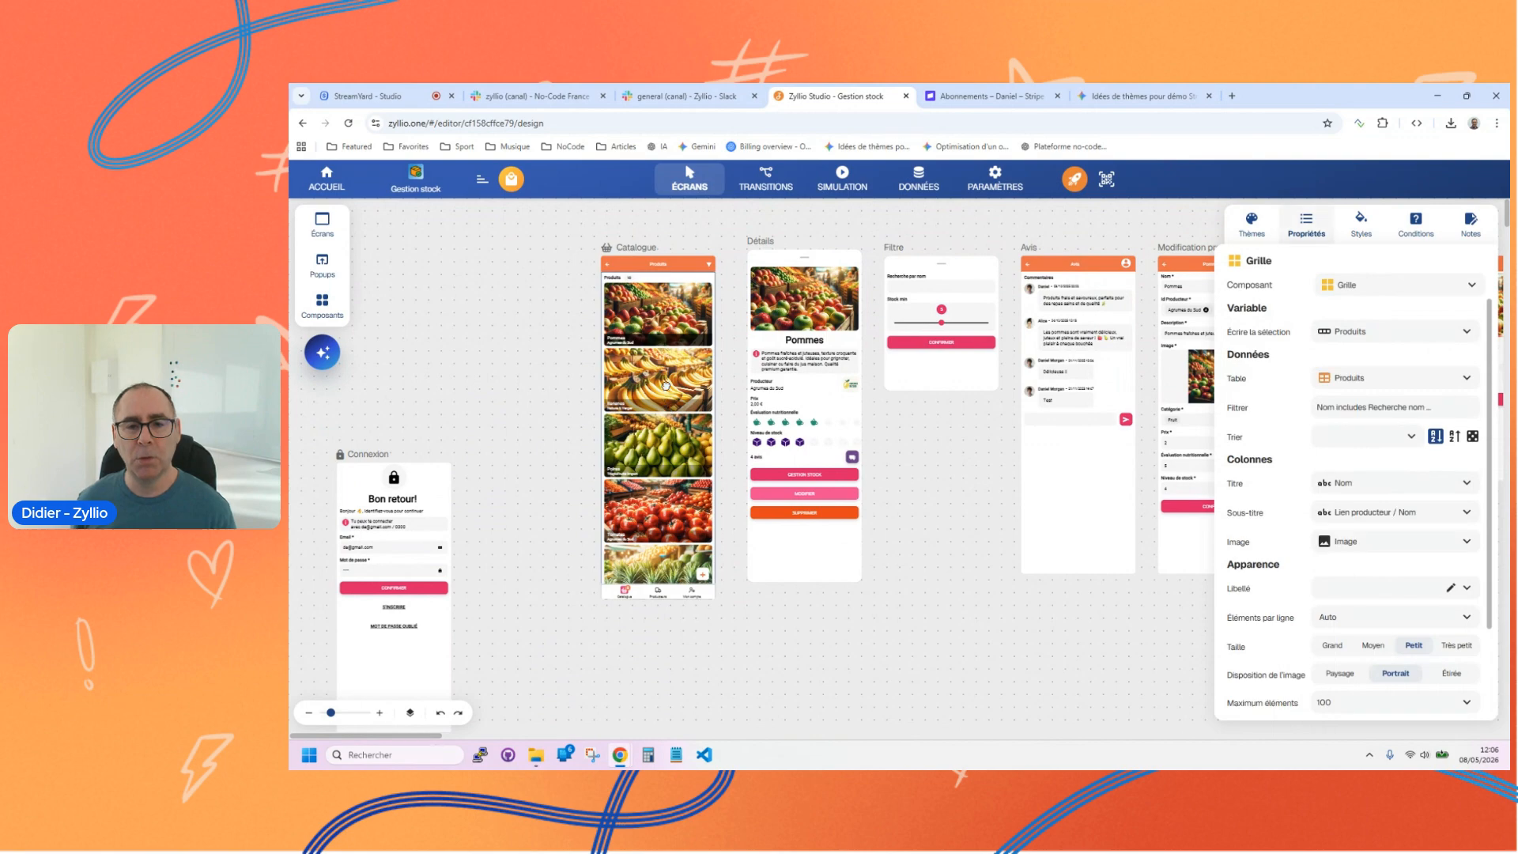
scroll(724, 470, "down", 3)
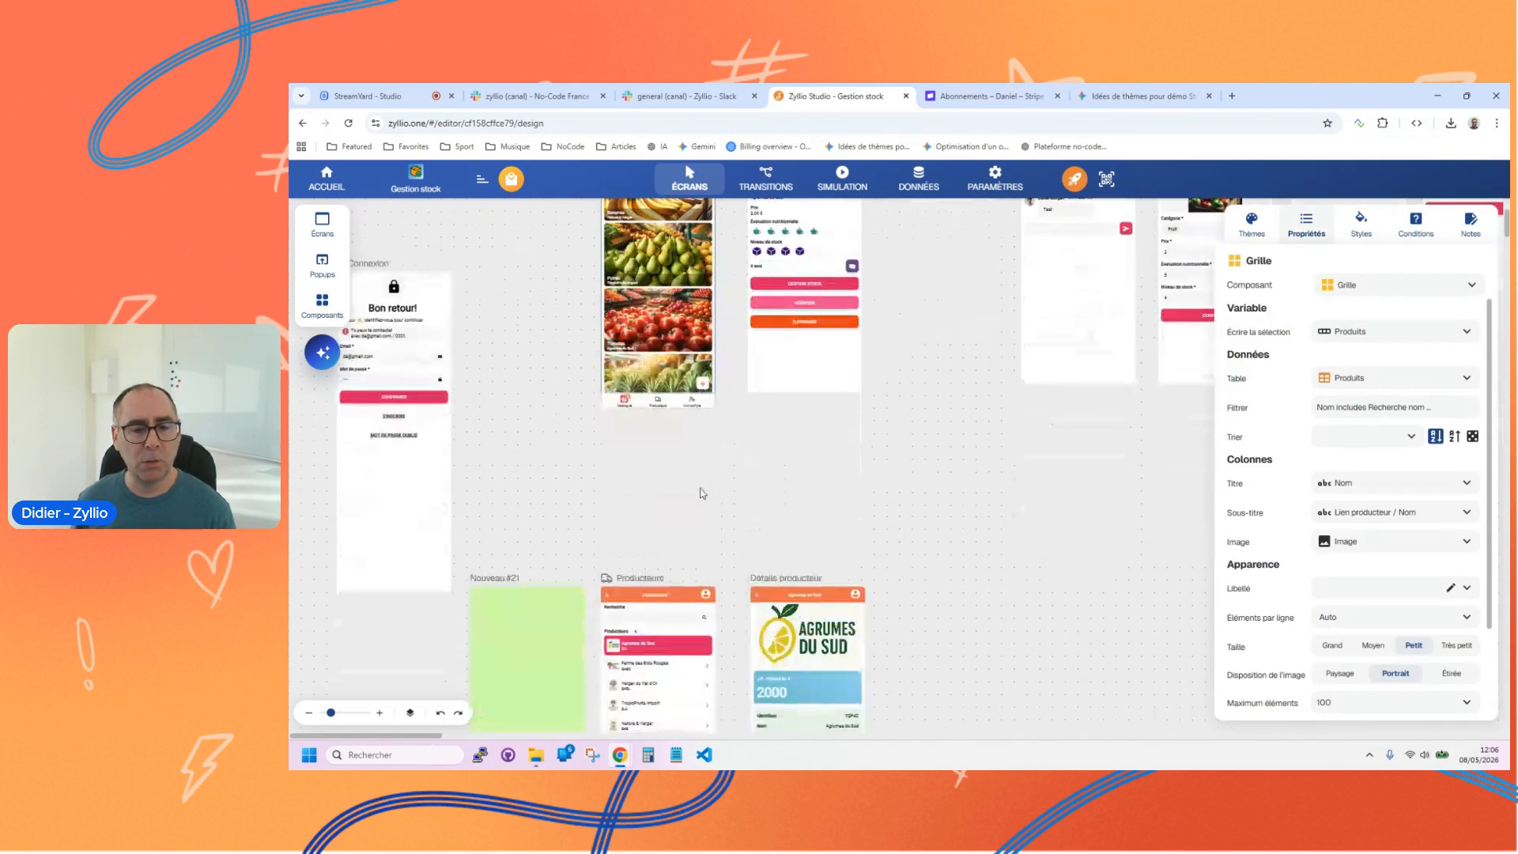
left_click_drag(330, 713, 342, 712)
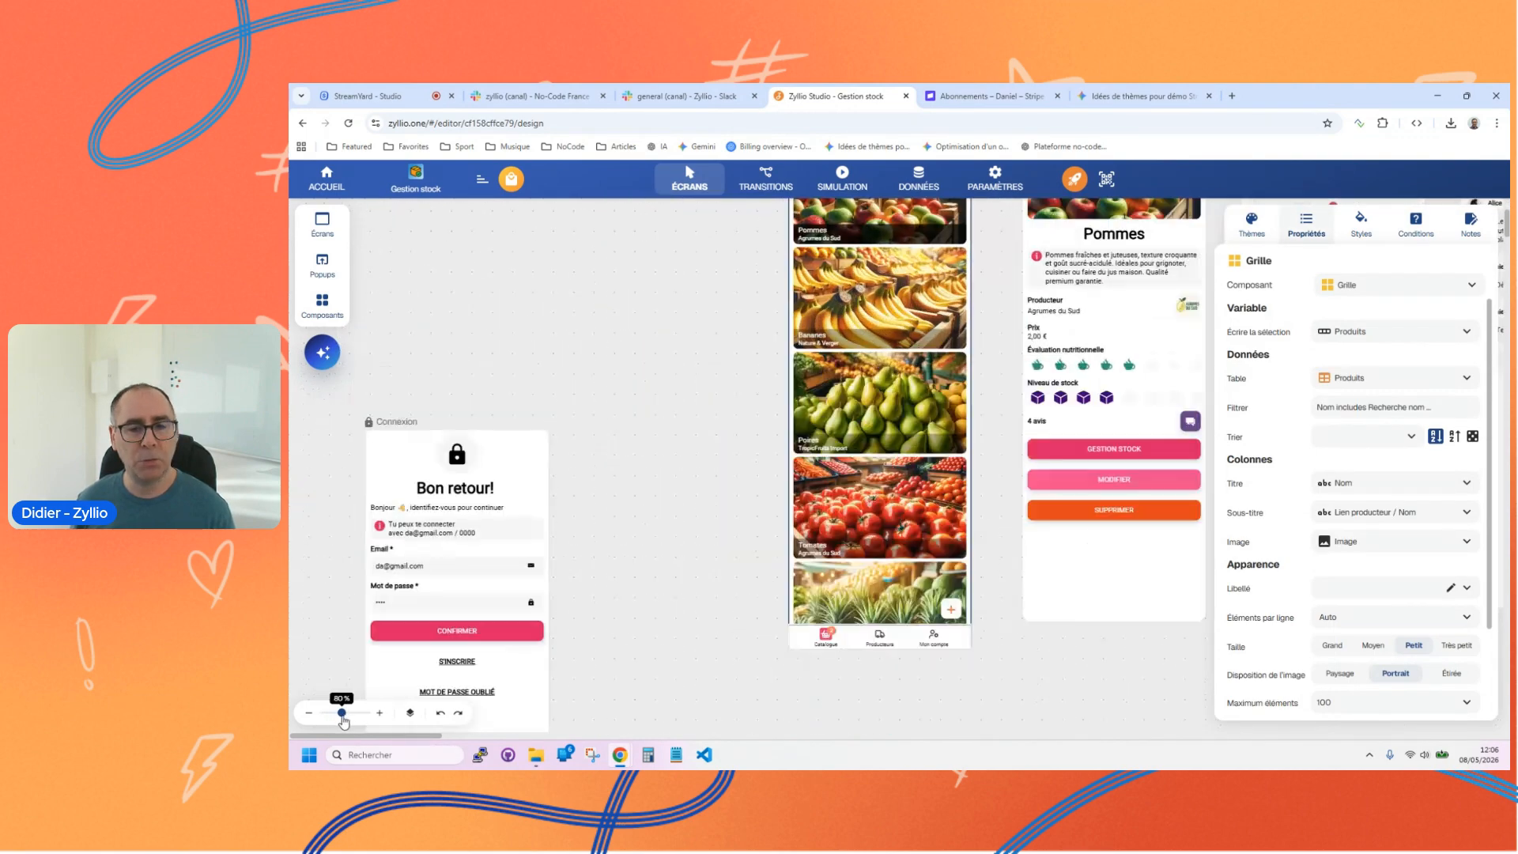
scroll(664, 385, "right", 3)
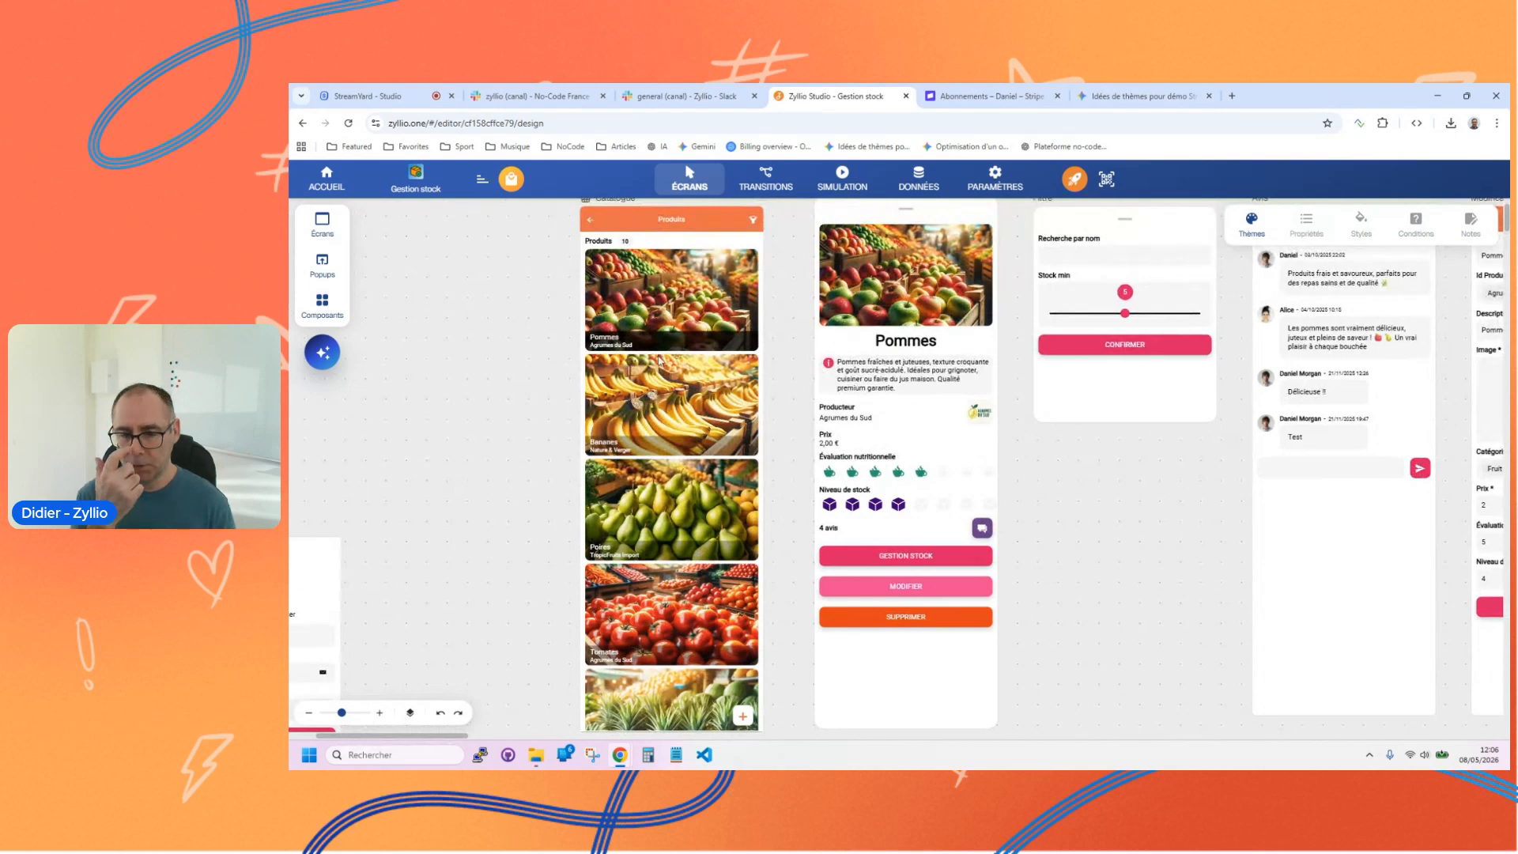
Step: Run the mobile simulation as the first listed user and look through the dashboard charts
left_click(830, 181)
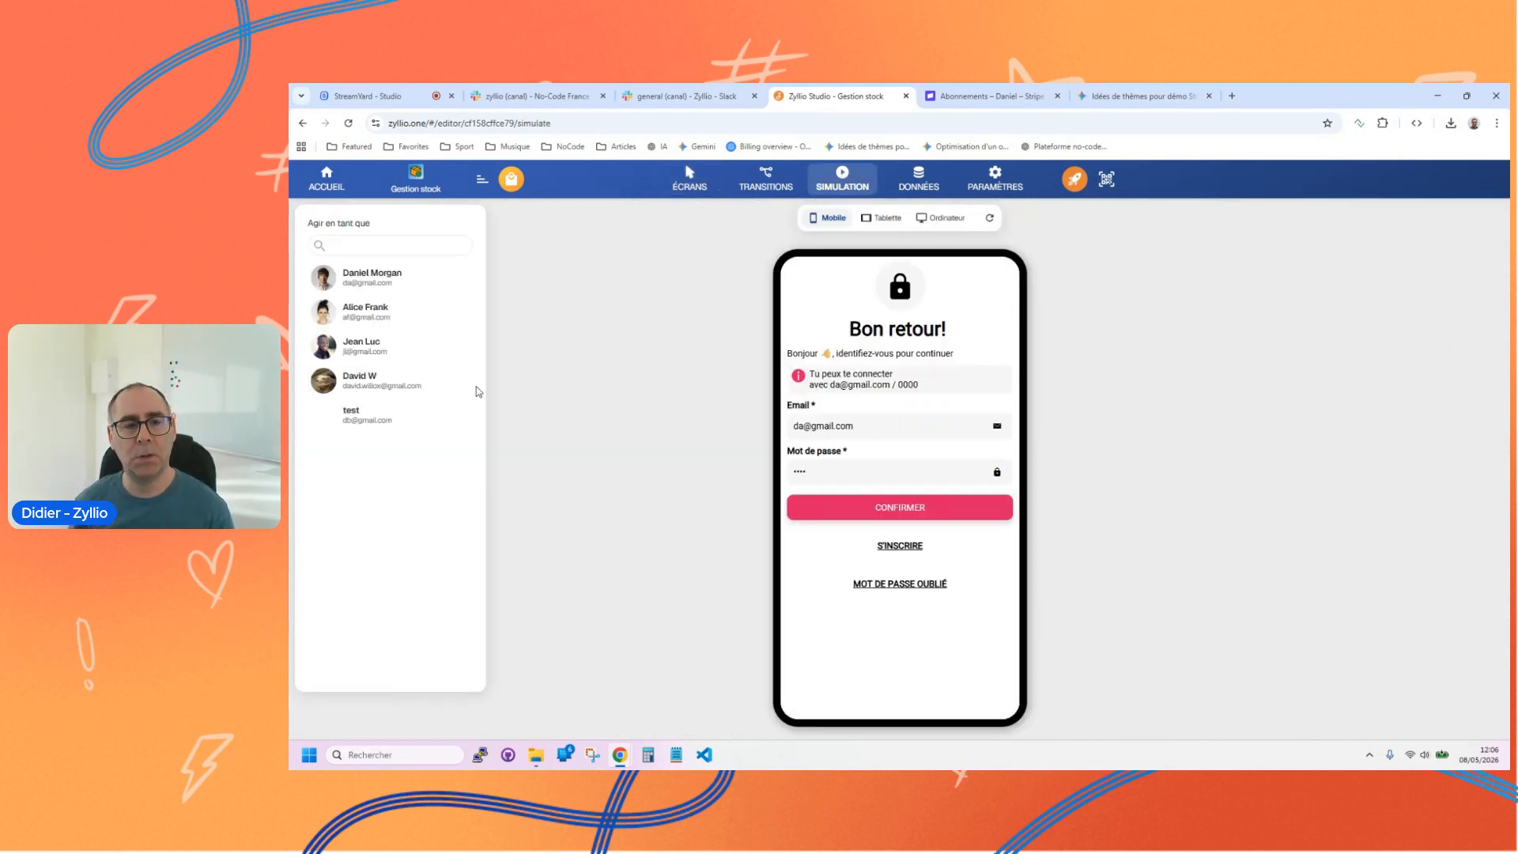
left_click(376, 281)
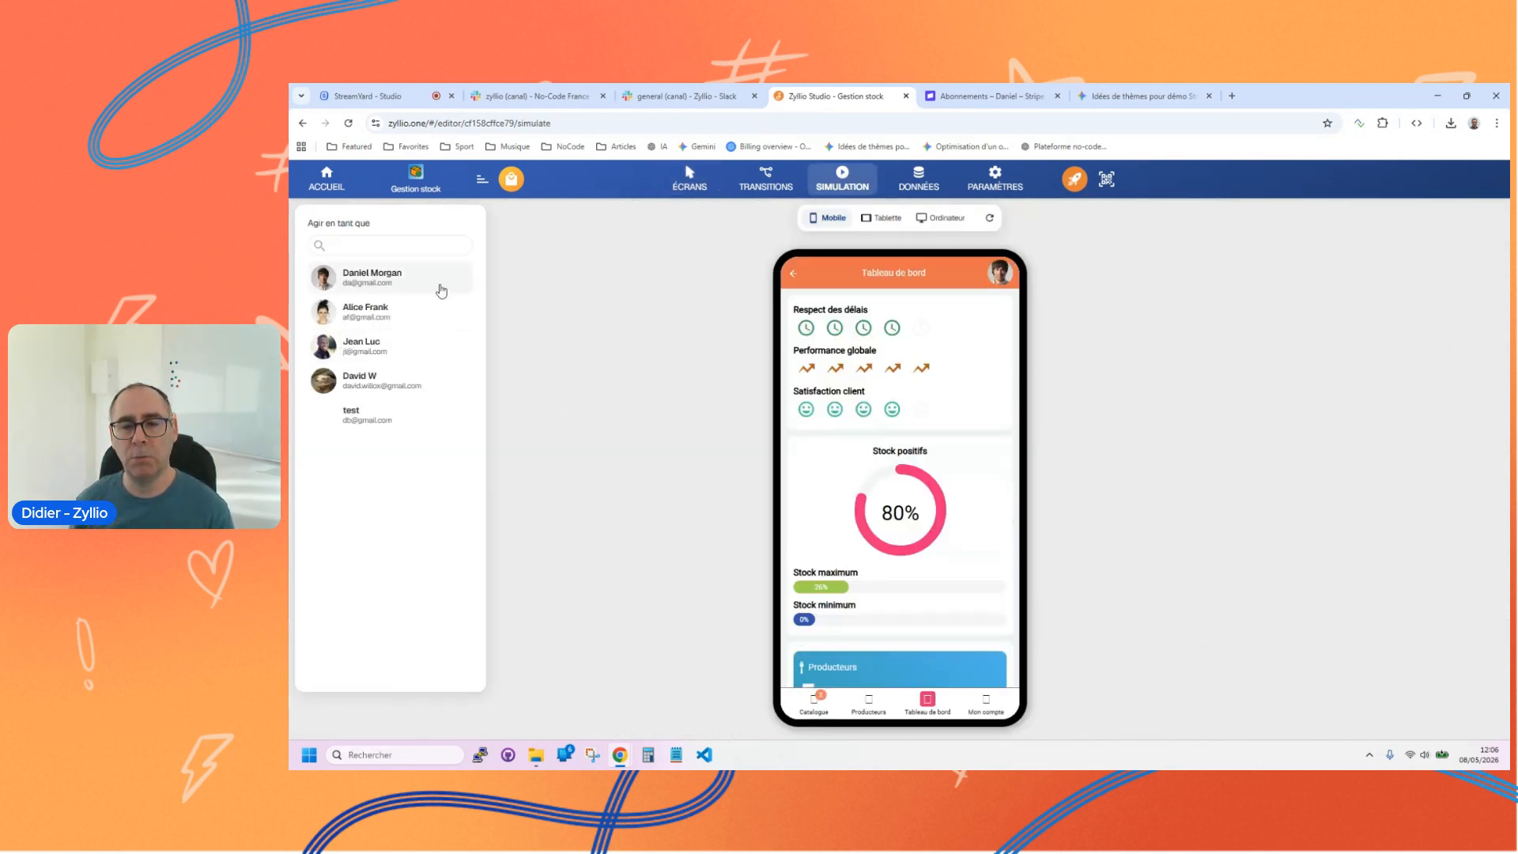
scroll(951, 486, "down", 10)
scroll(951, 487, "down", 10)
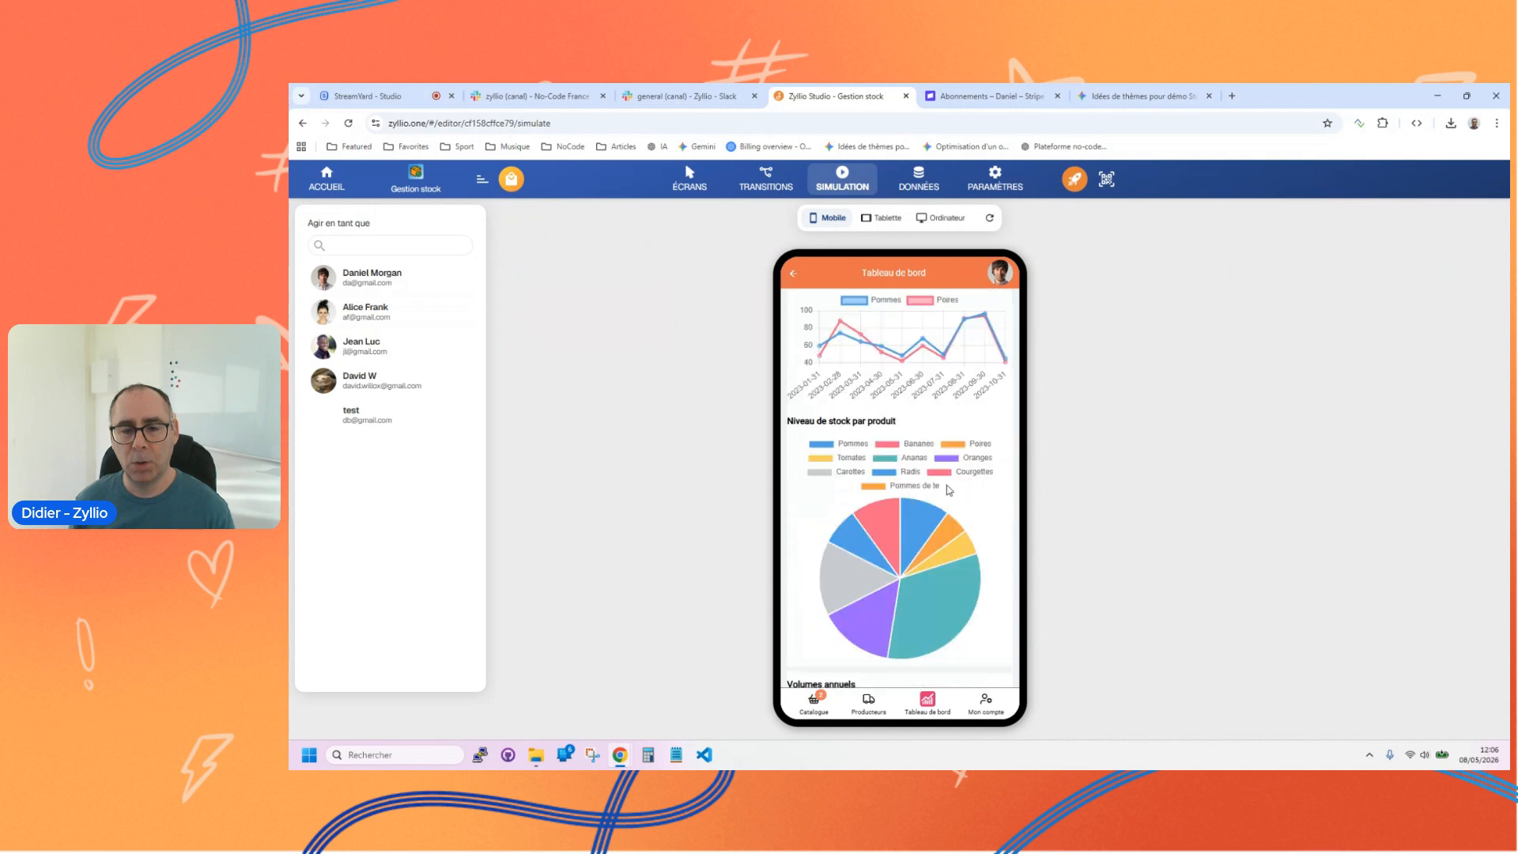
Step: Increase the stock level of Tomates by one from the simulated product catalogue and confirm it
left_click(813, 704)
scroll(878, 490, "down", 3)
left_click(877, 476)
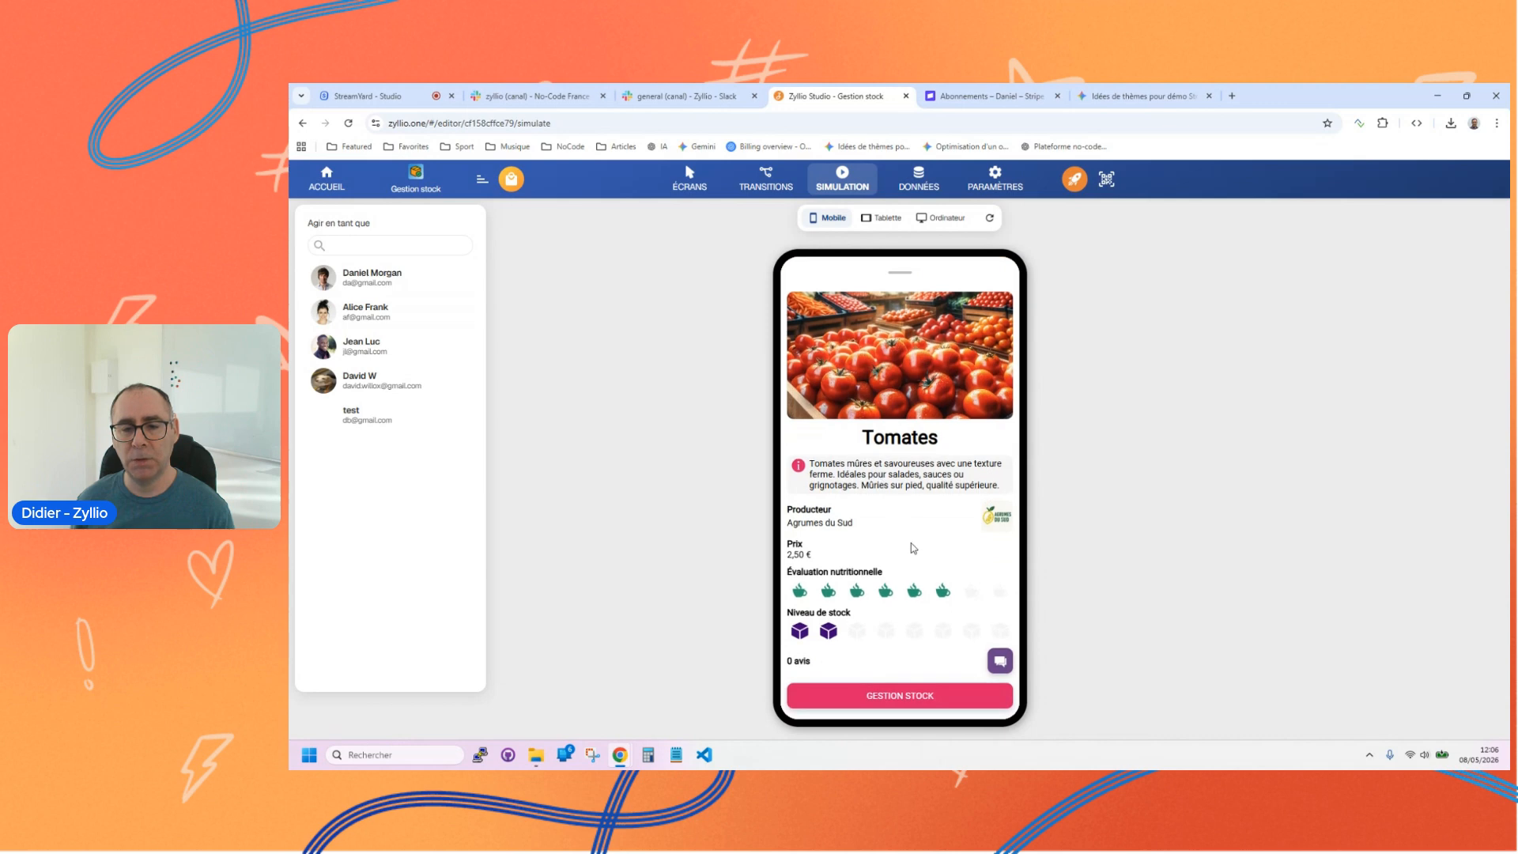
scroll(909, 536, "down", 2)
left_click(896, 629)
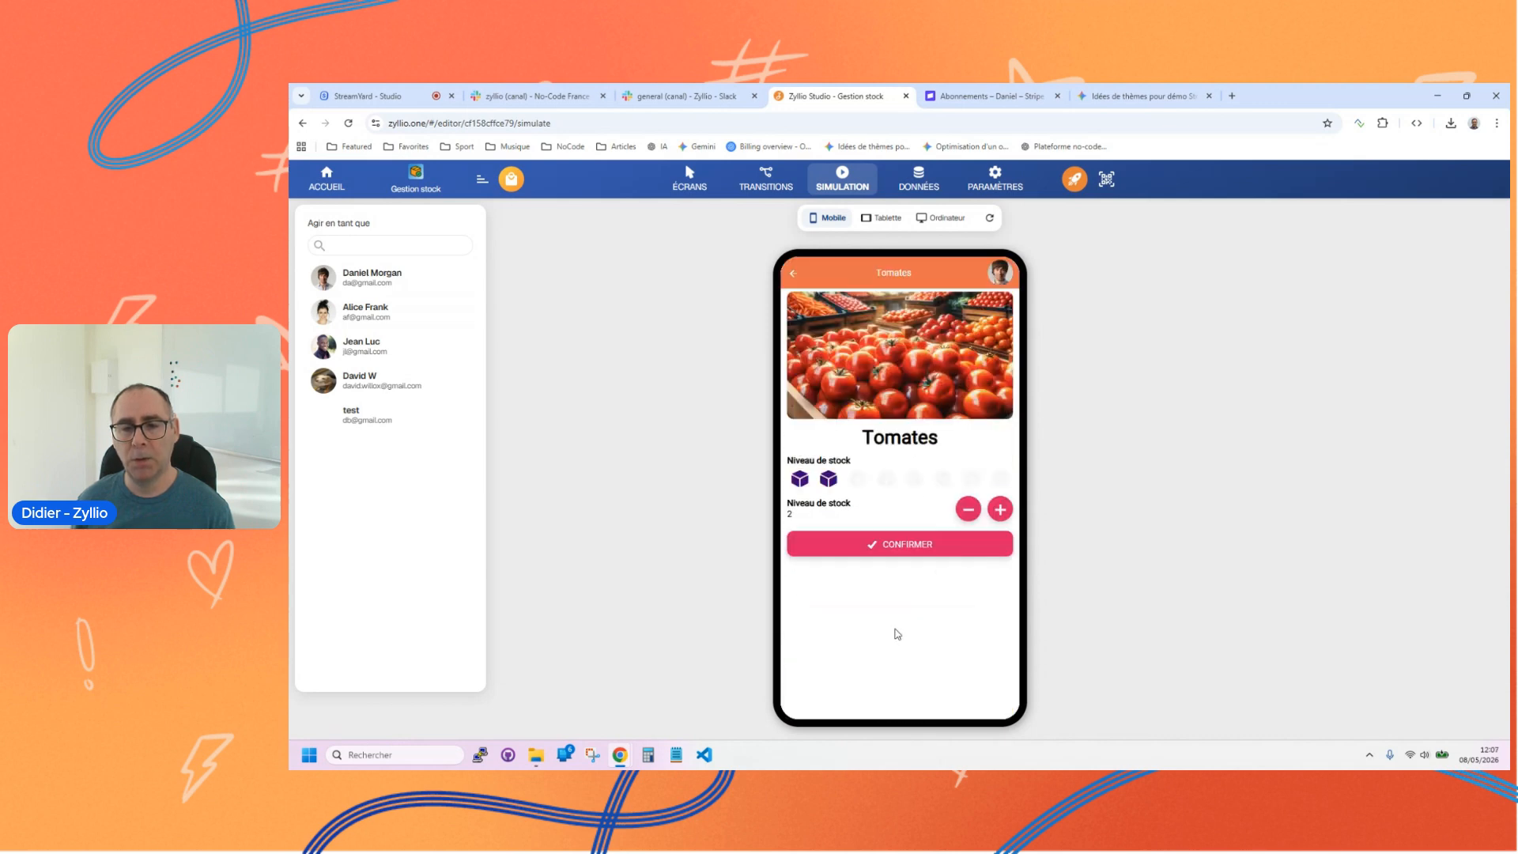
left_click(1000, 511)
left_click(918, 546)
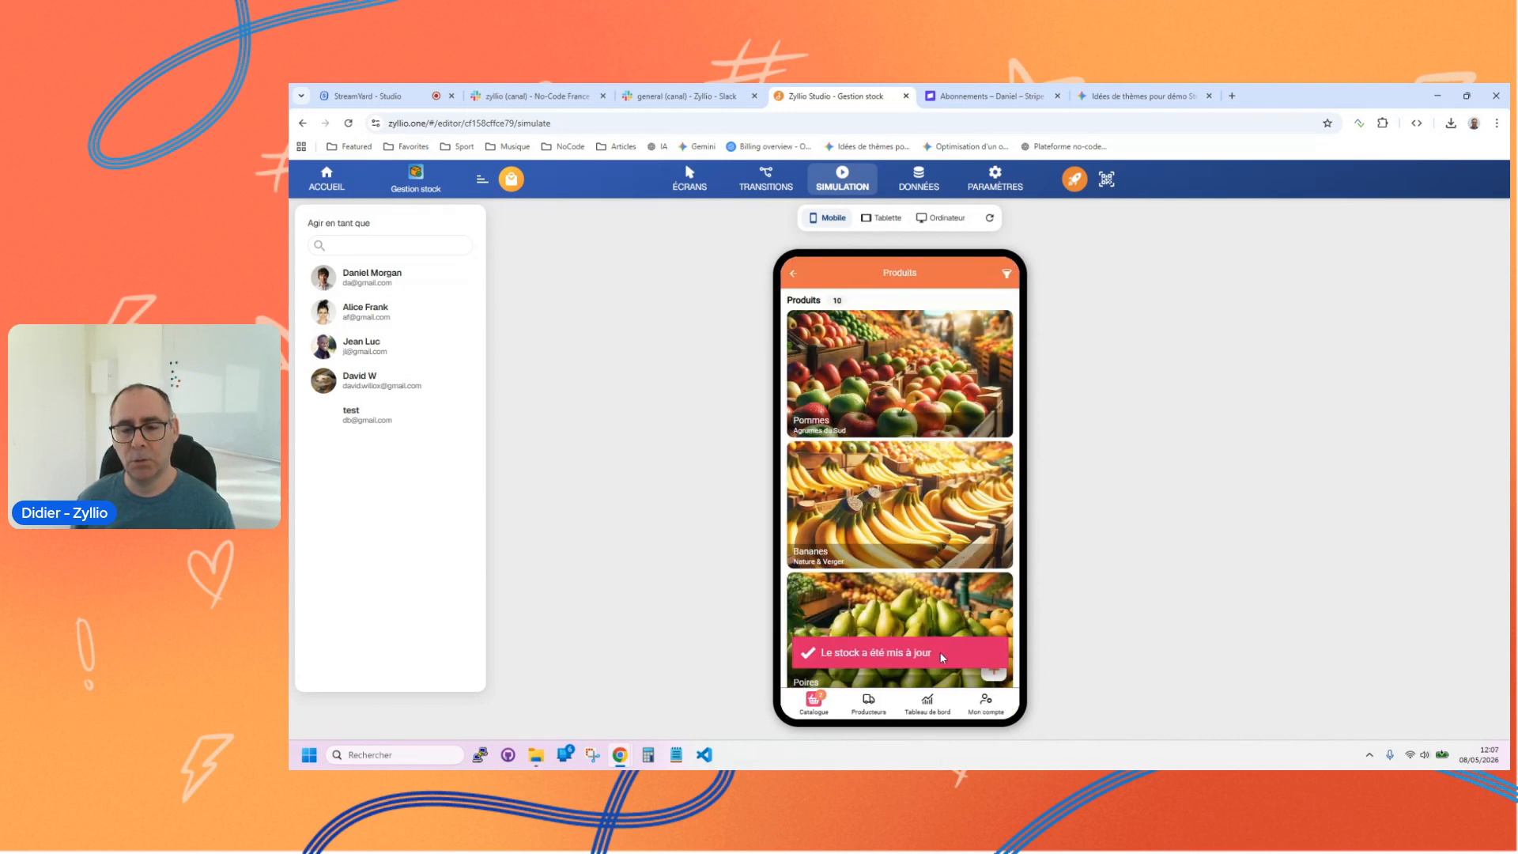
Step: View the Ferme des Bois Rouges producer record in the simulation and return to the screen editor
left_click(869, 702)
left_click(871, 419)
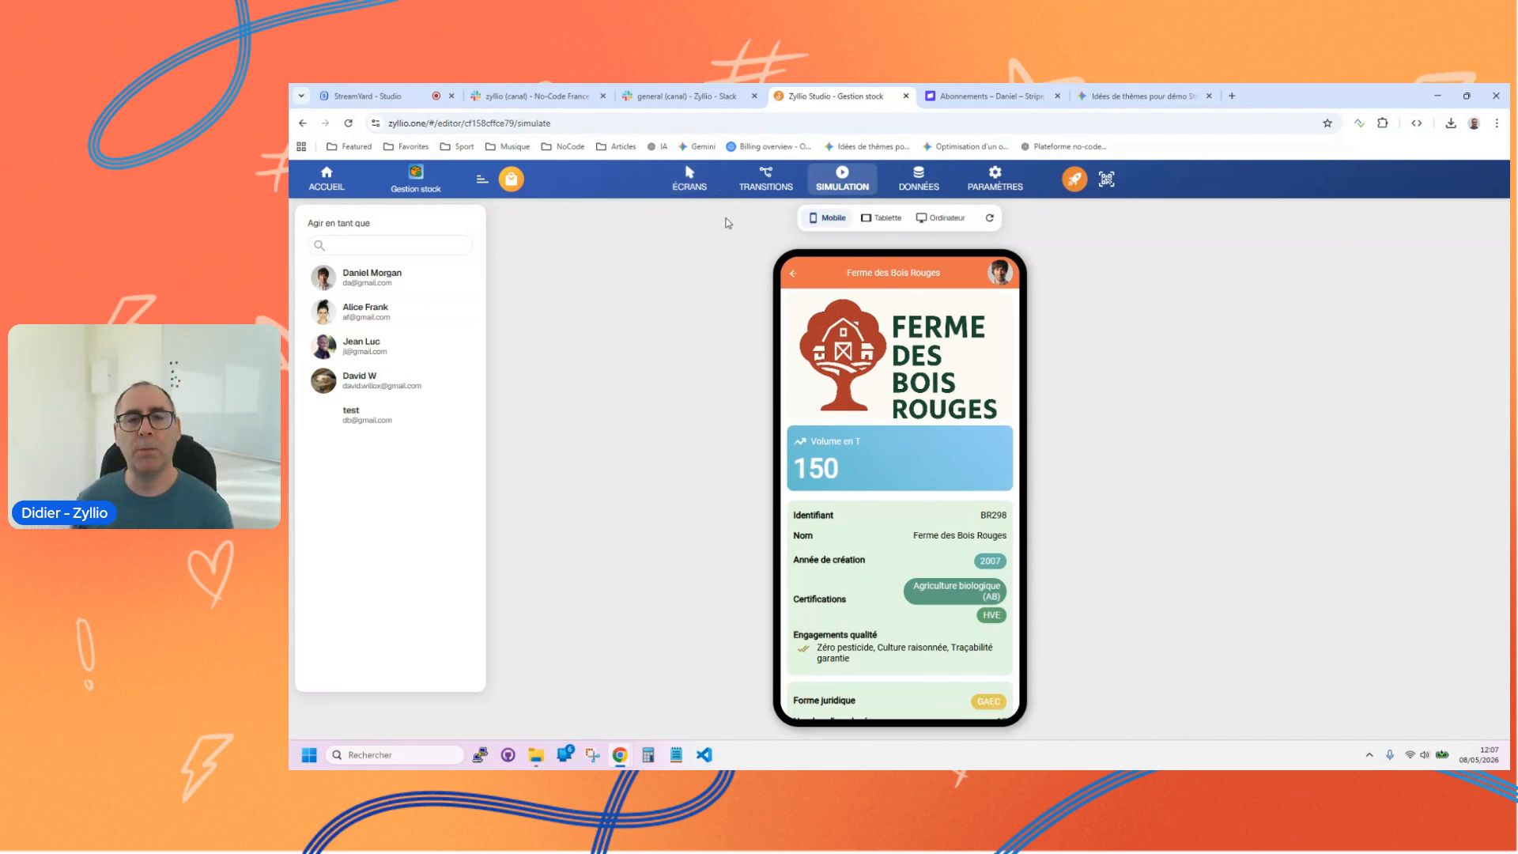
left_click(706, 187)
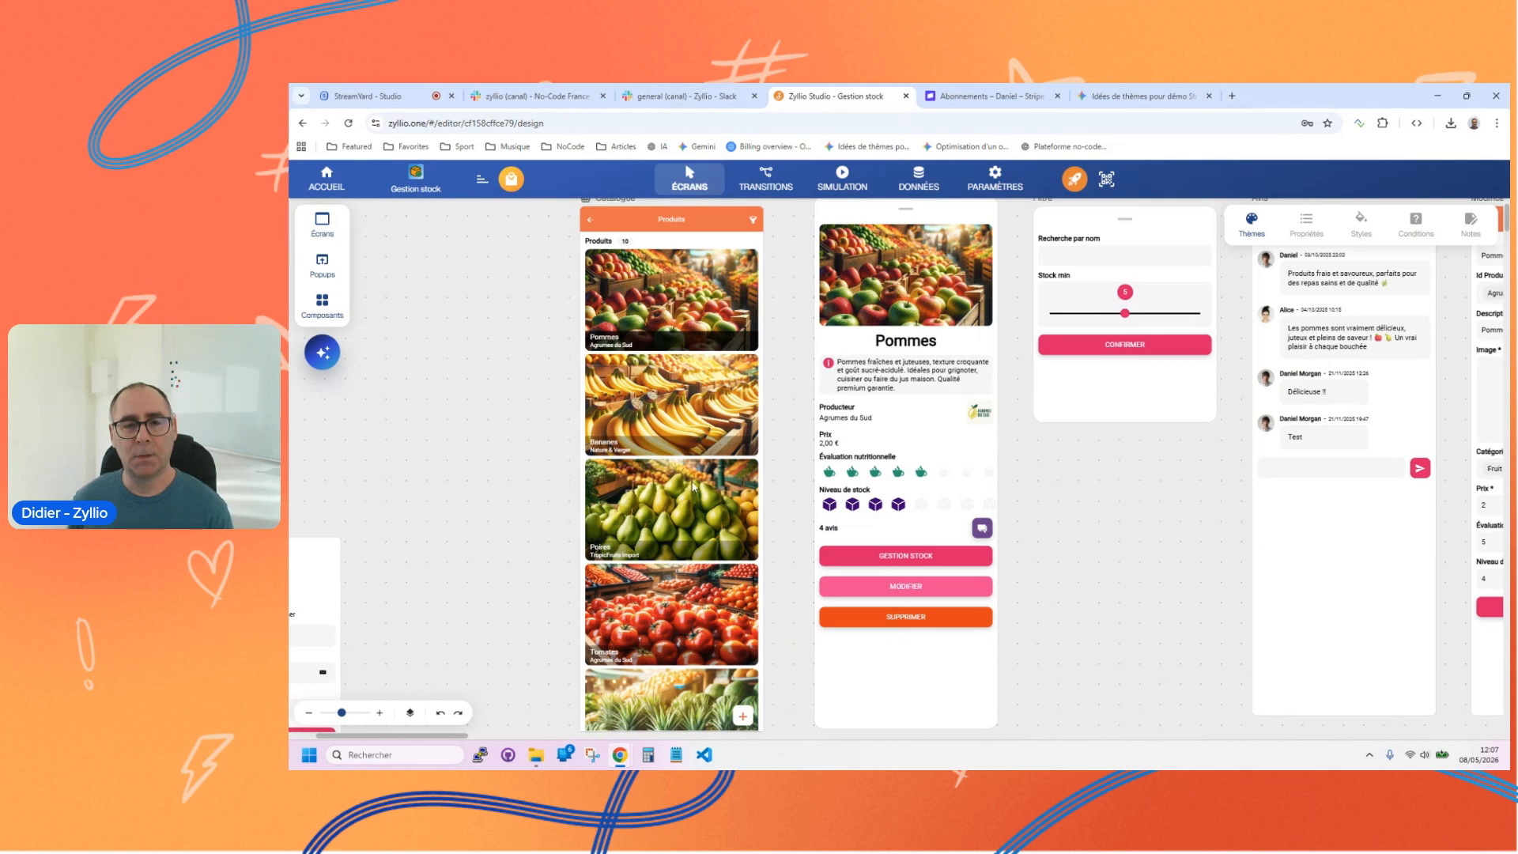
Step: Review the filter criteria of the product grid on the Catalogue screen and close them
left_click(691, 482)
scroll(765, 519, "down", 8)
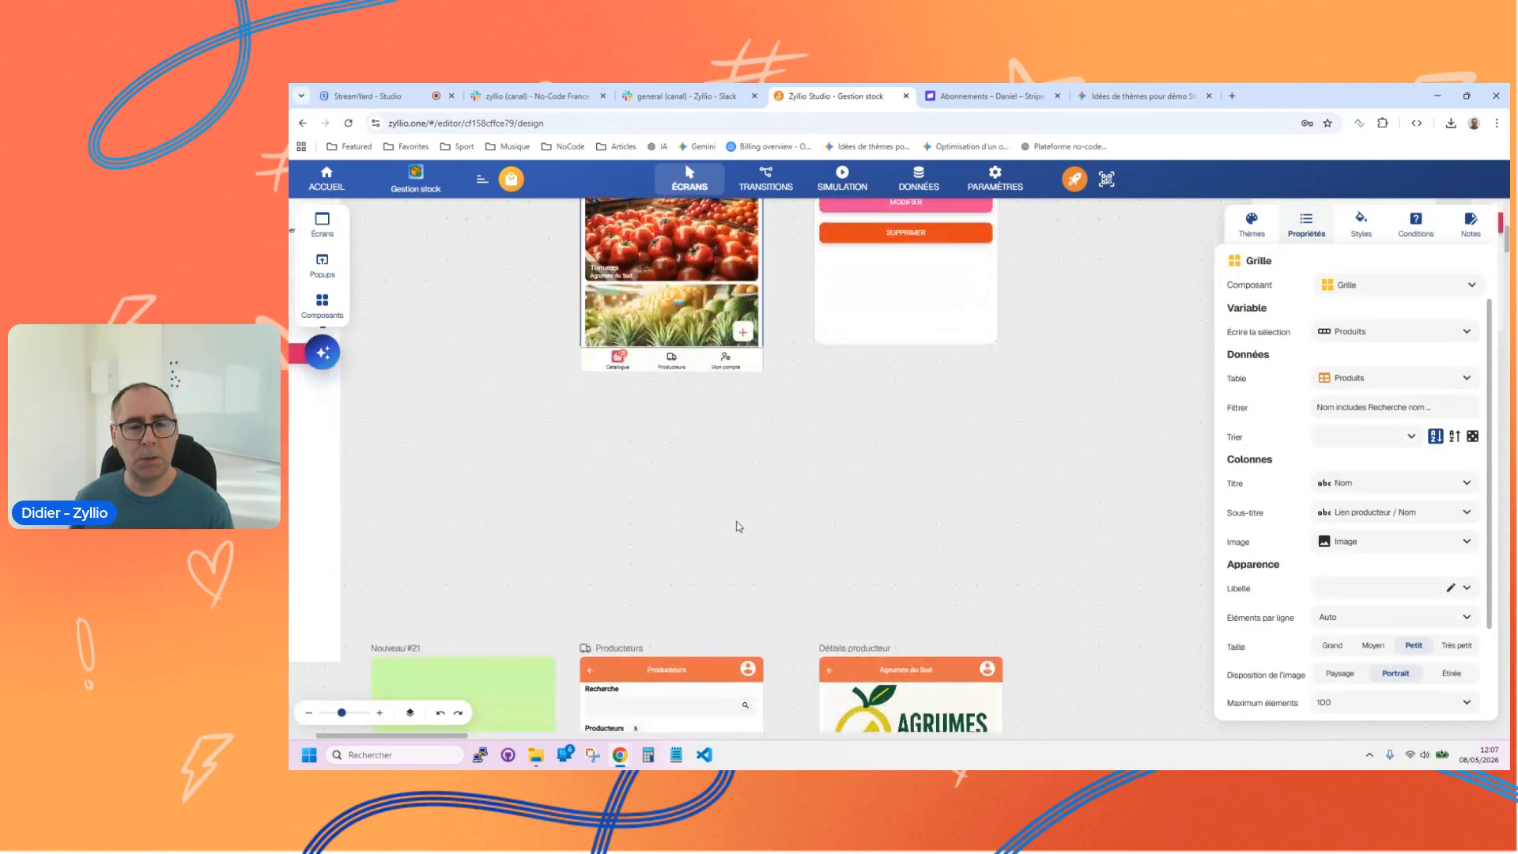
scroll(719, 453, "up", 6)
scroll(706, 393, "up", 3)
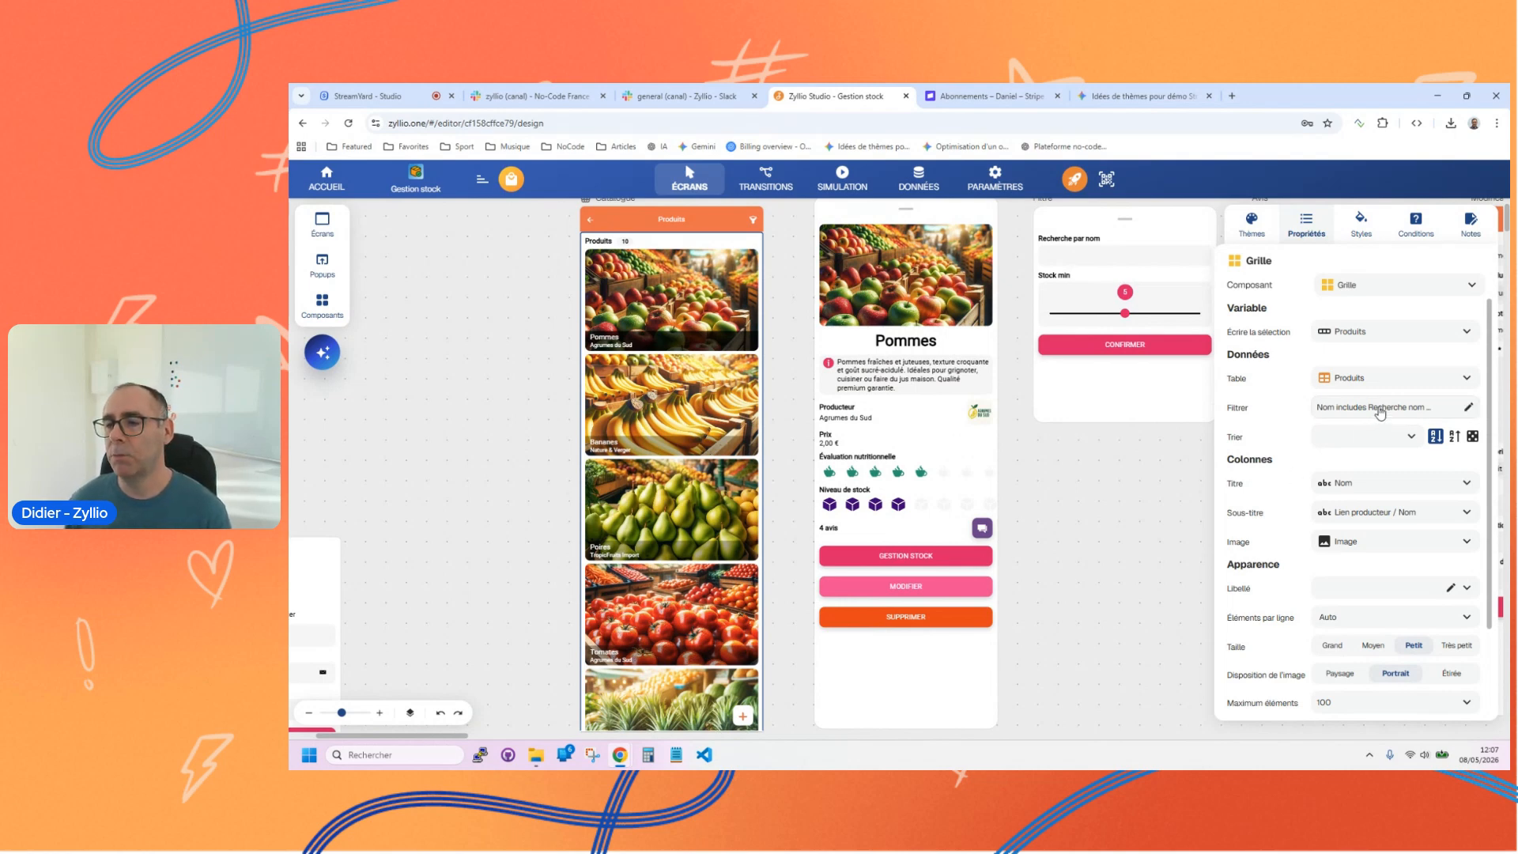
left_click(1380, 412)
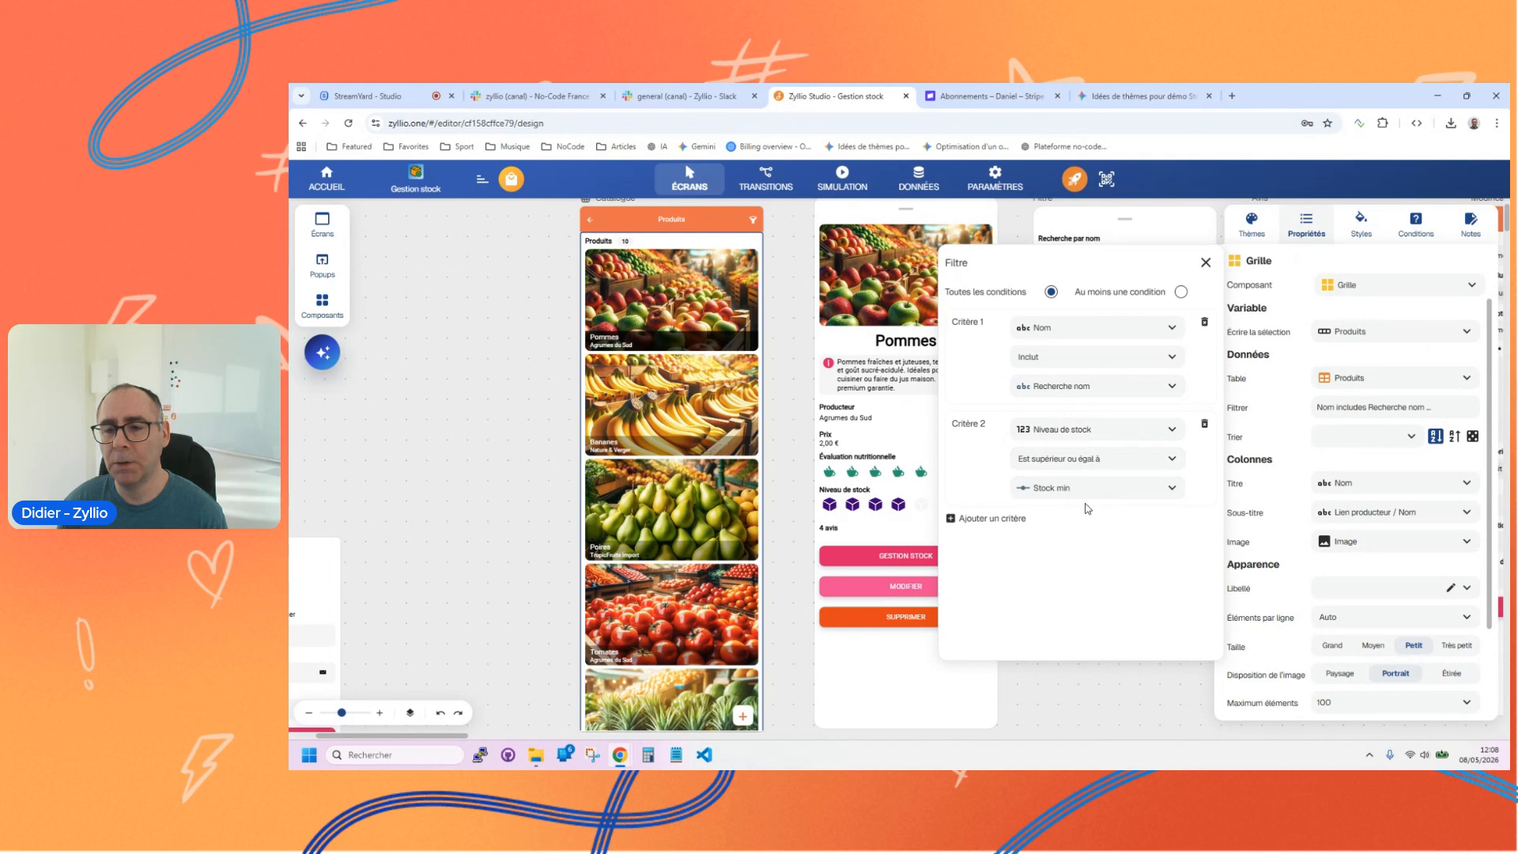
left_click(790, 452)
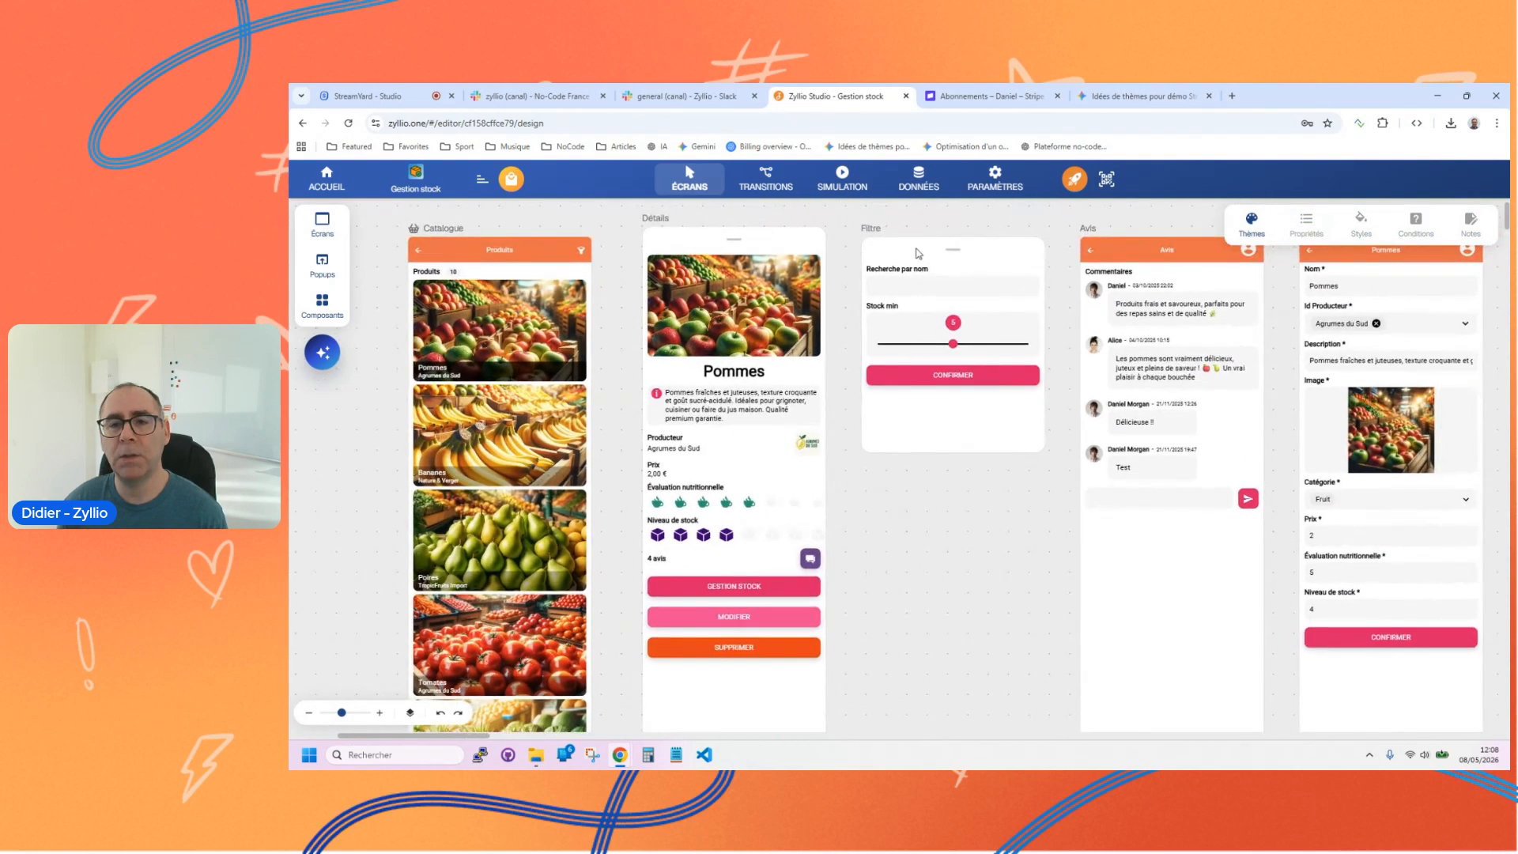
Step: Inspect the name search and Stock min fields on the Filtre screen and reopen the catalogue grid's filter
left_click(969, 281)
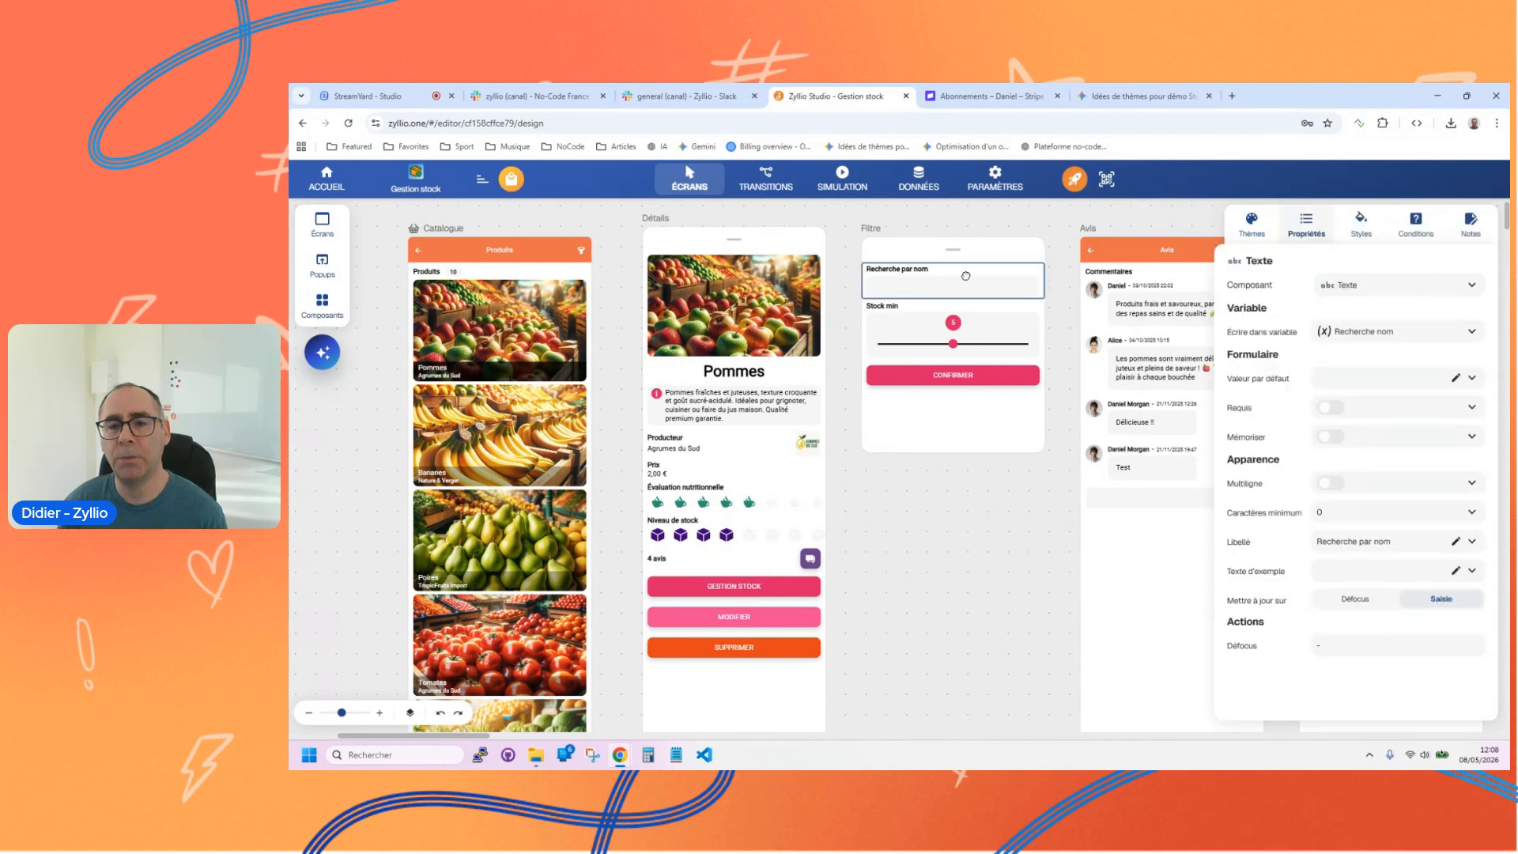
left_click(939, 314)
left_click(507, 336)
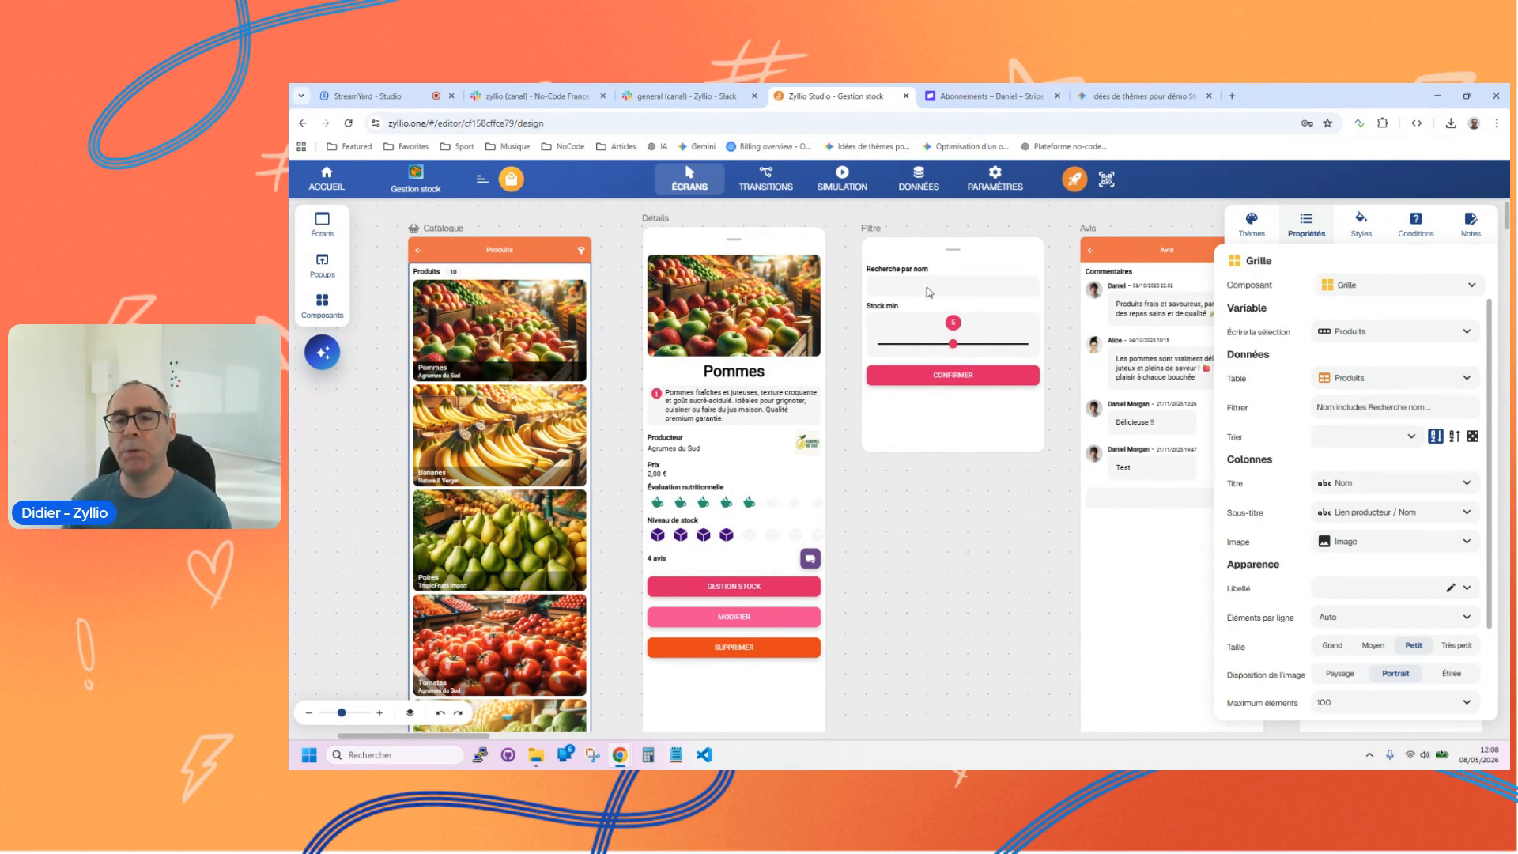
left_click(1370, 409)
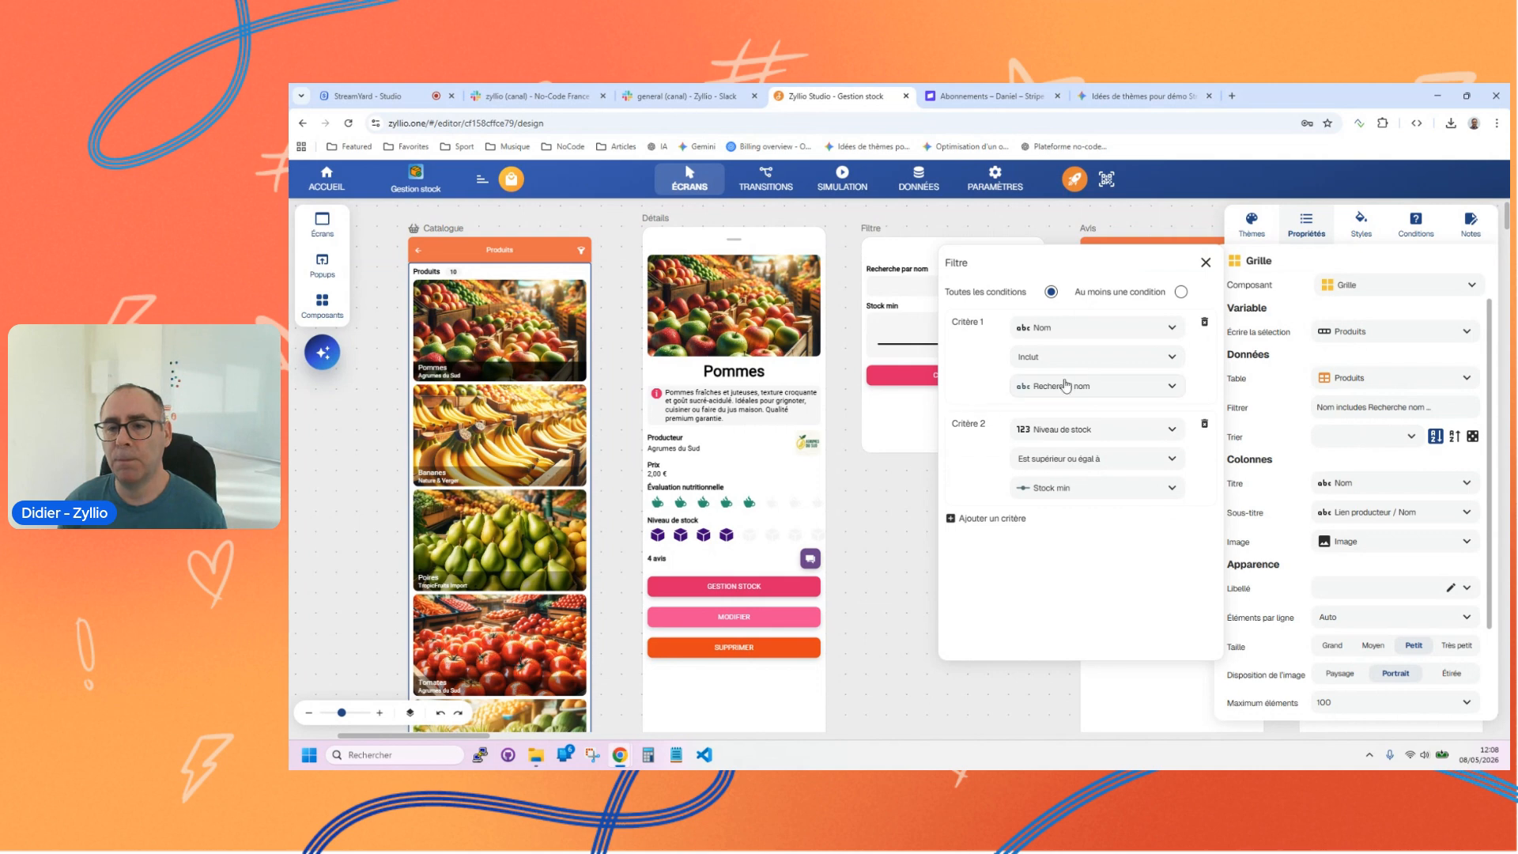
Step: Browse the comparison operators available for the Nom criterion and their descriptions, keeping Inclut selected
left_click(1140, 366)
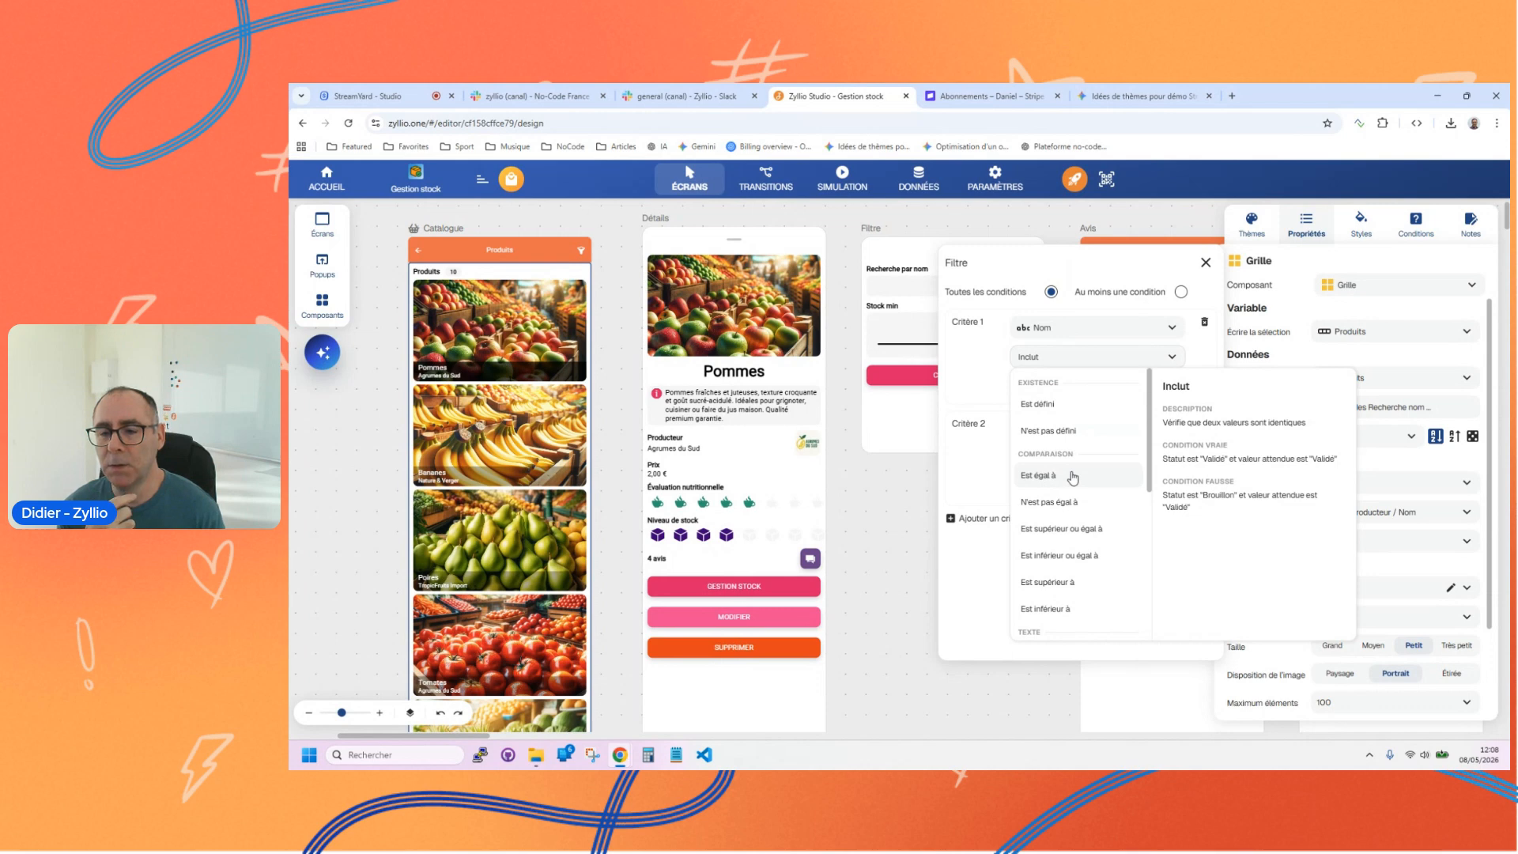
scroll(1091, 474, "down", 5)
scroll(1095, 482, "up", 5)
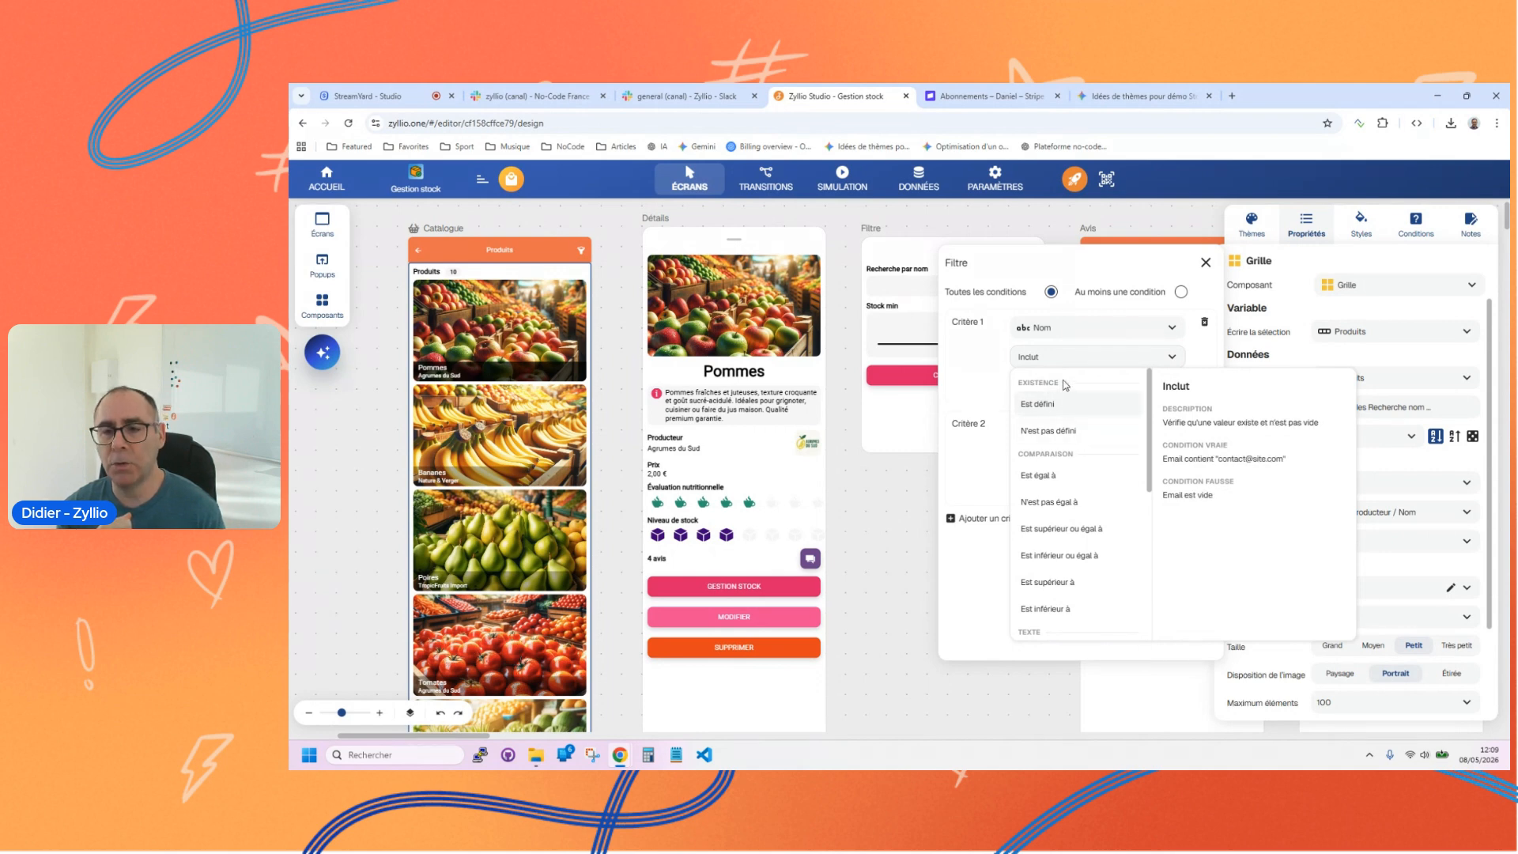
scroll(1085, 483, "down", 4)
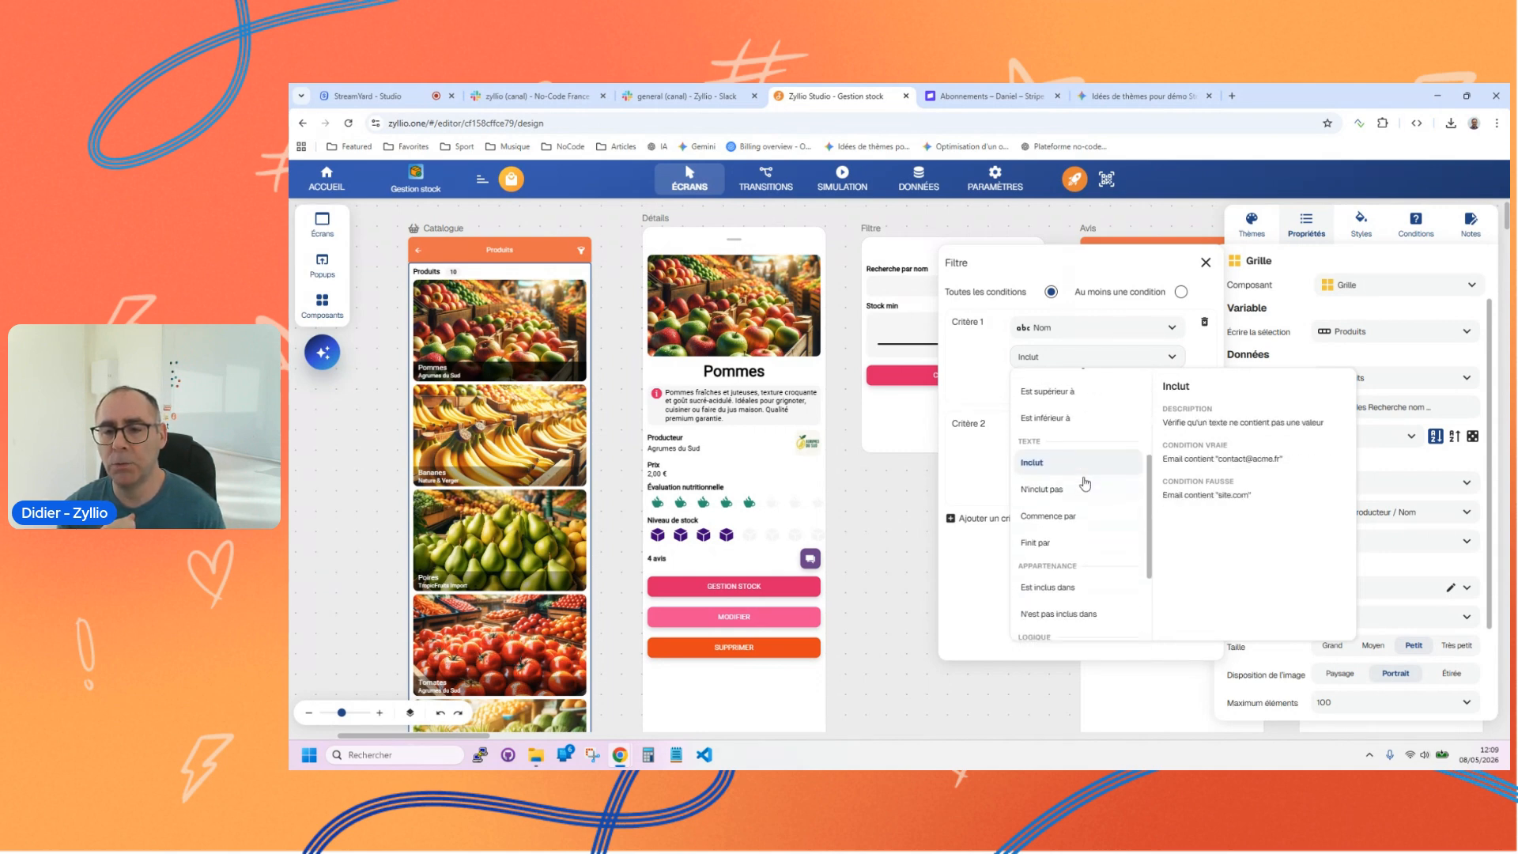
scroll(1079, 490, "down", 2)
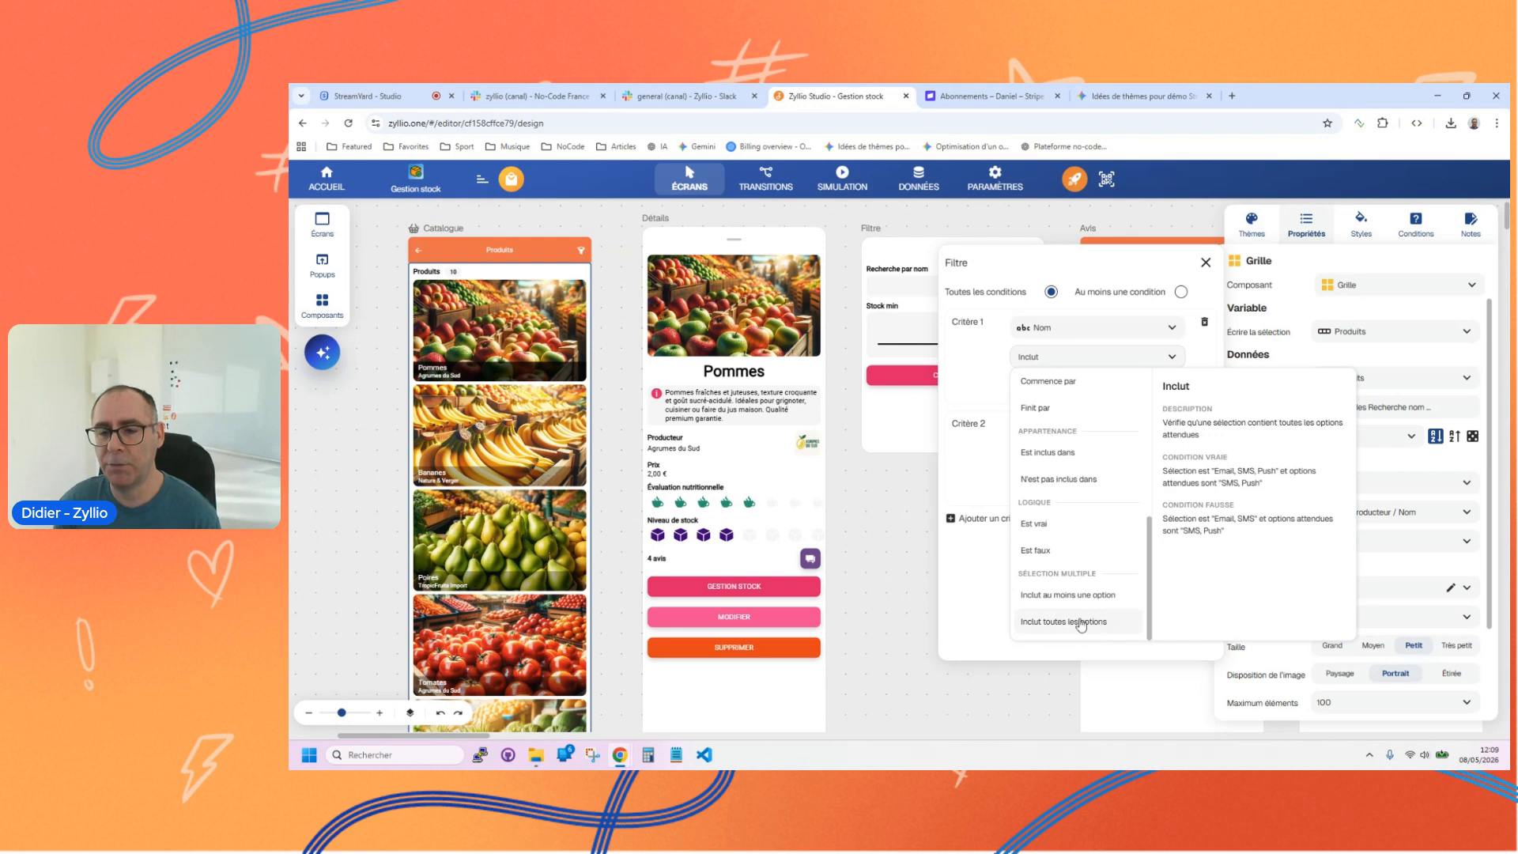
scroll(1070, 605, "up", 5)
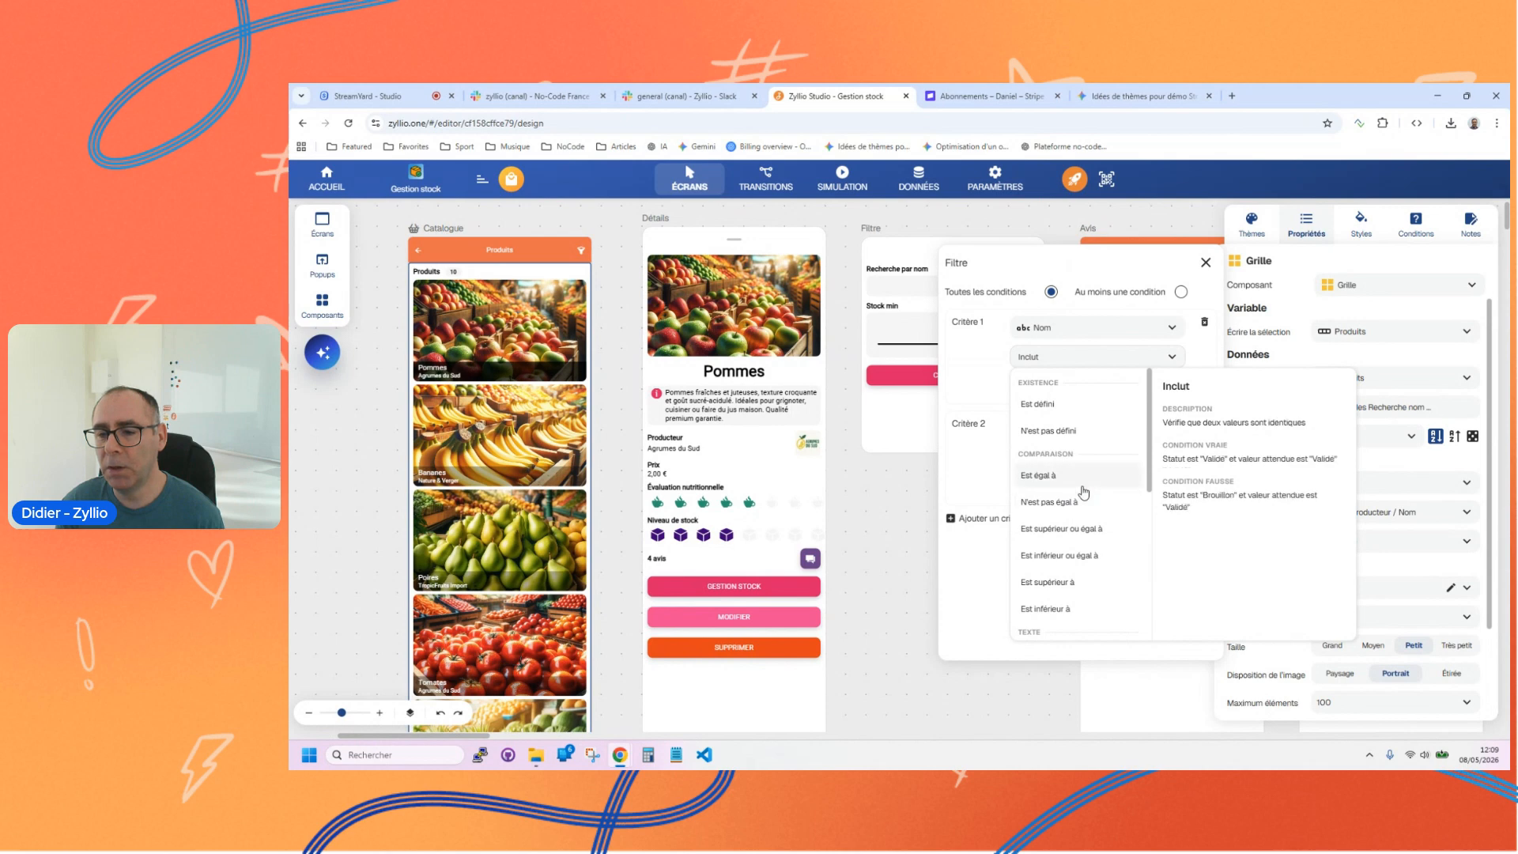
scroll(1082, 546, "down", 1)
scroll(1082, 549, "down", 5)
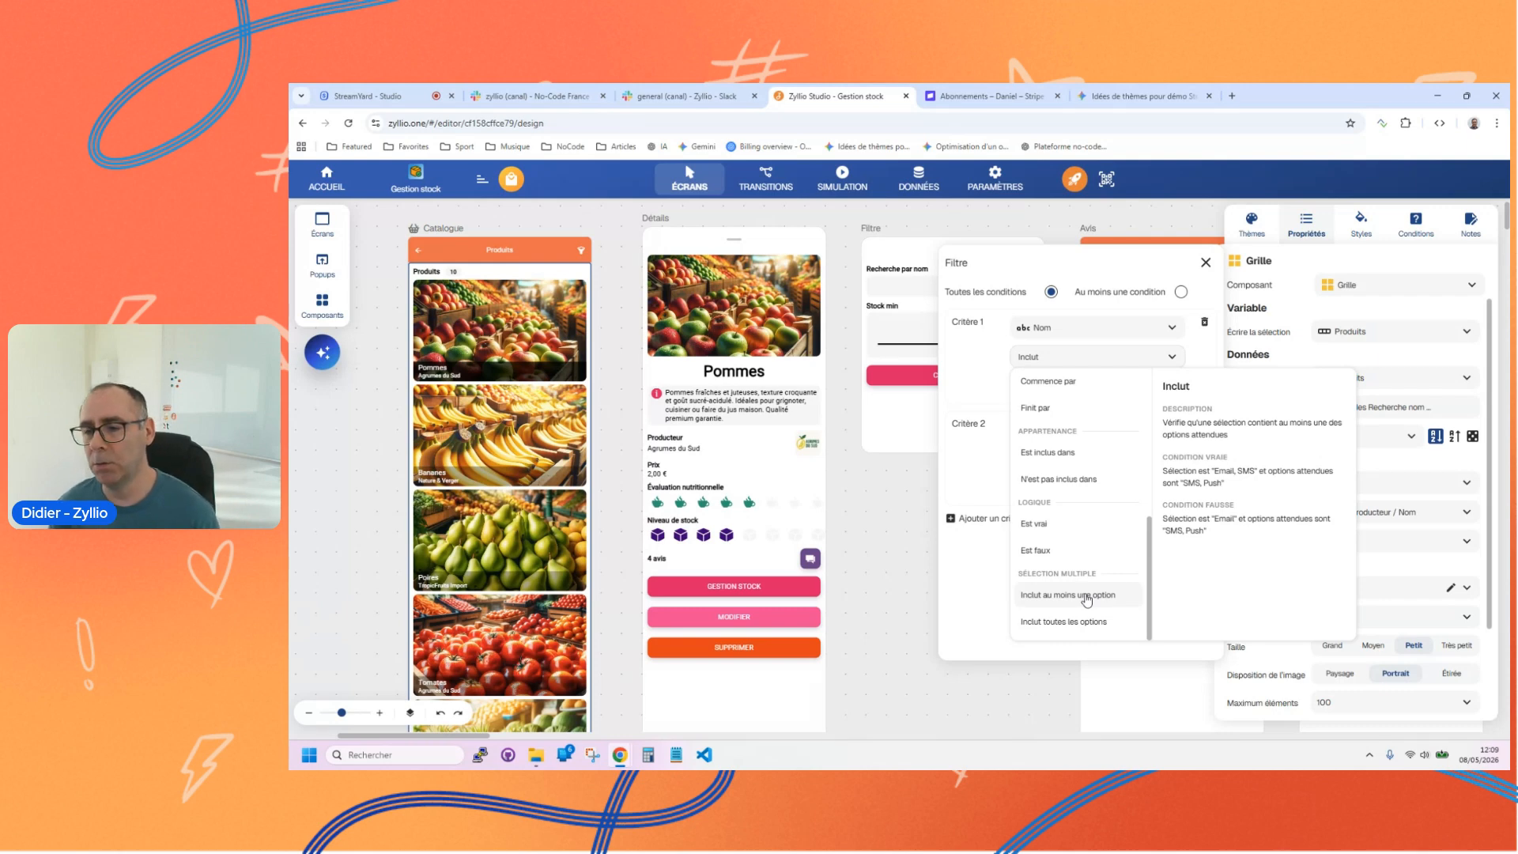
left_click(965, 371)
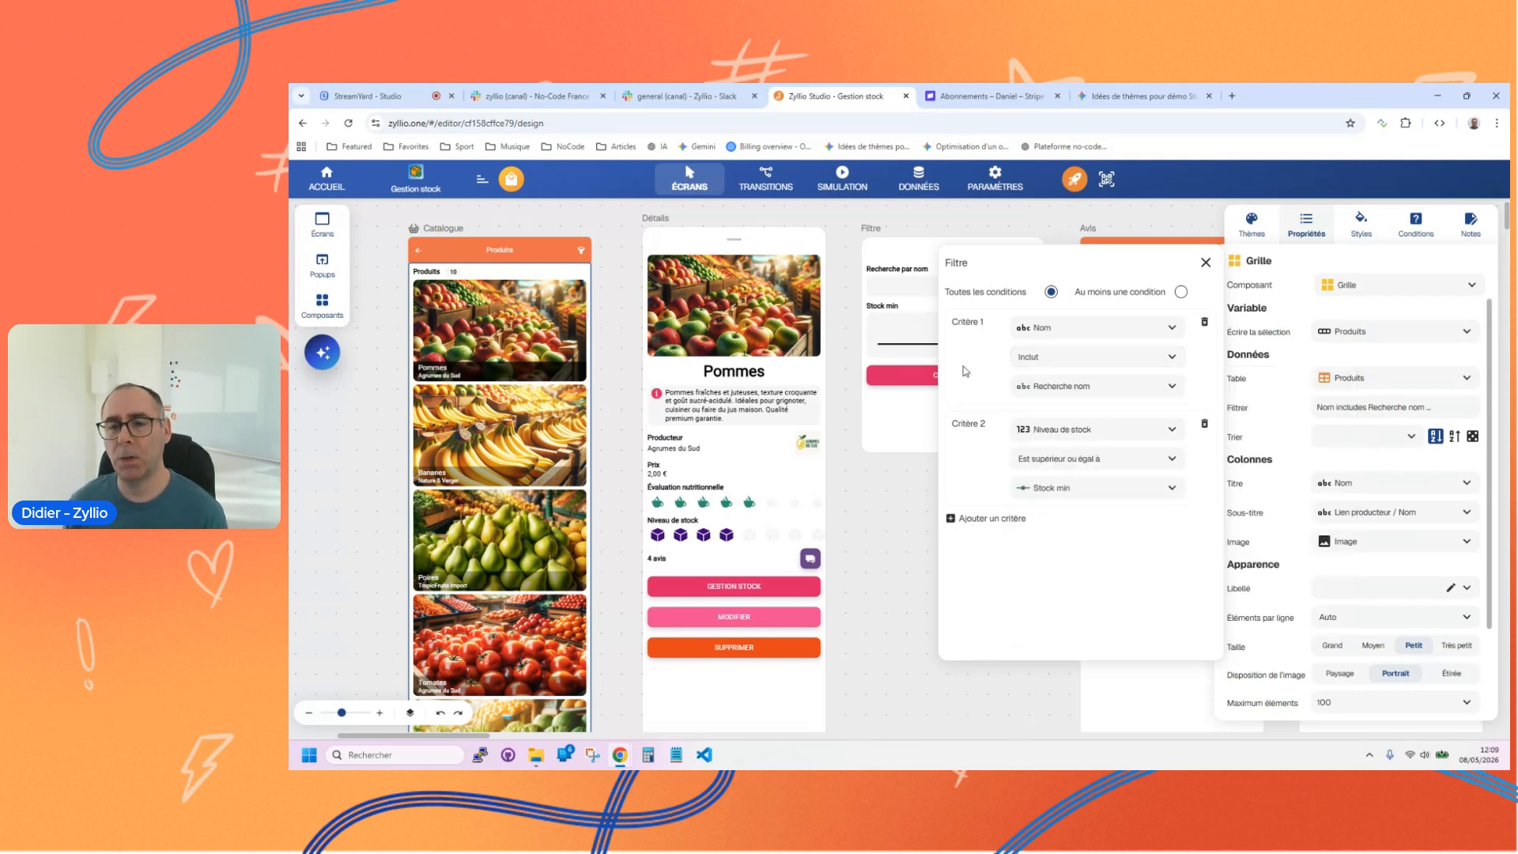
left_click(1107, 358)
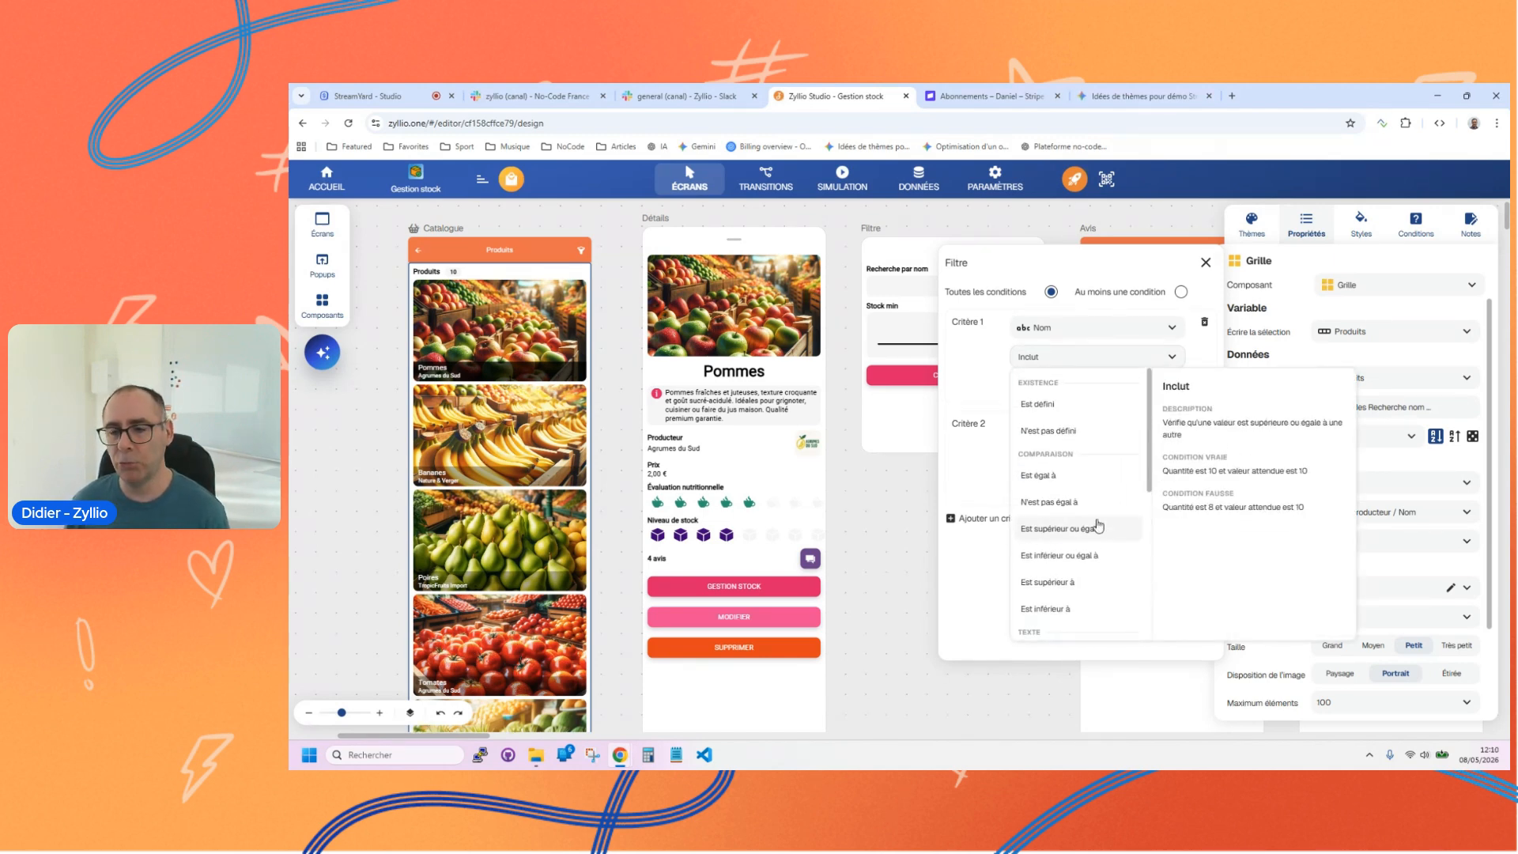
left_click(976, 383)
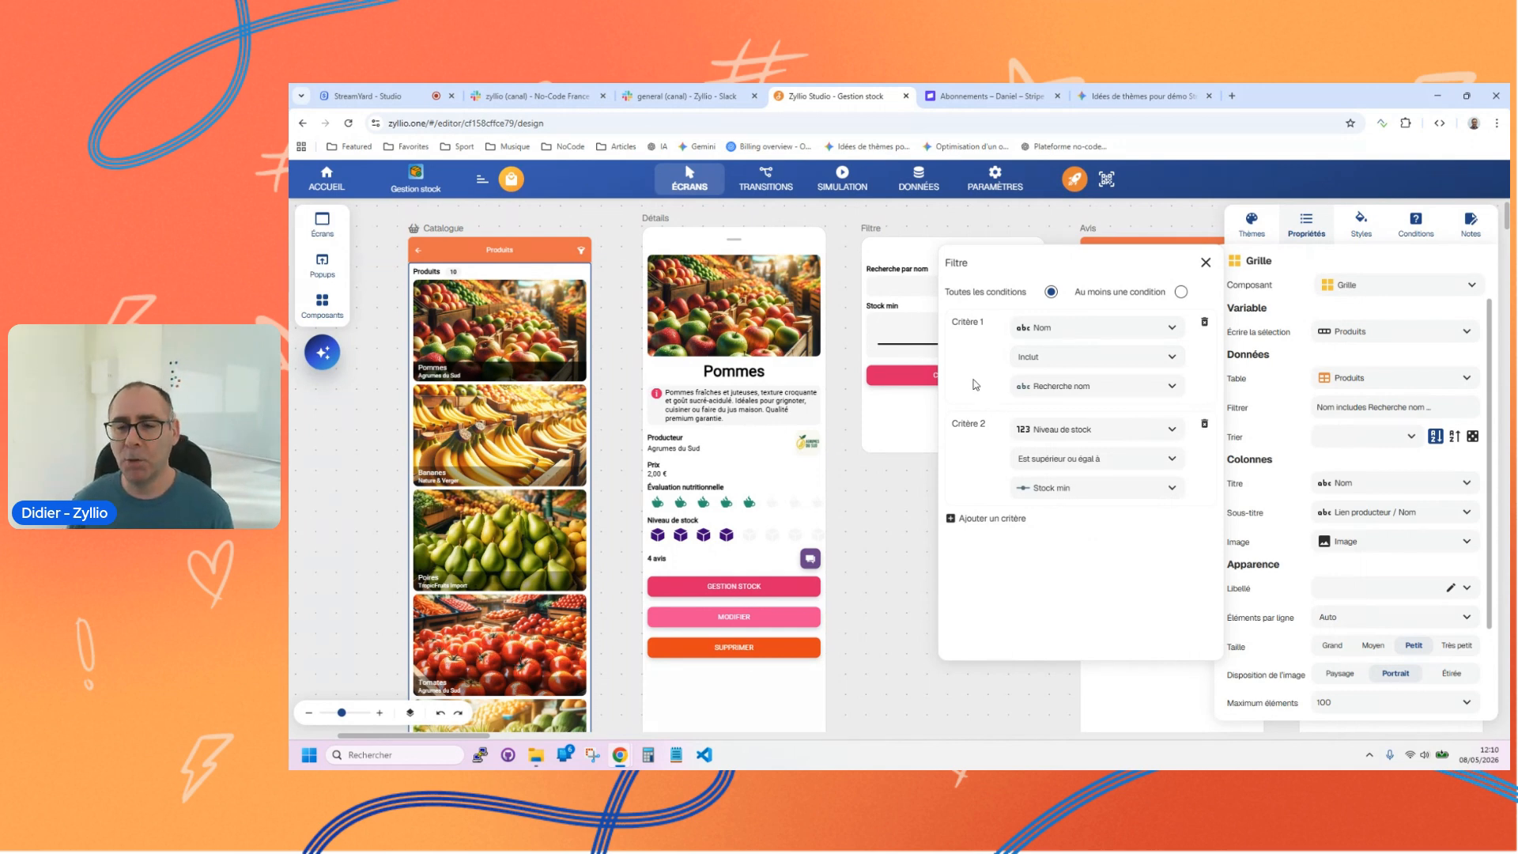
Step: Close the catalogue grid's filter and open the test application from the home page
left_click(1206, 263)
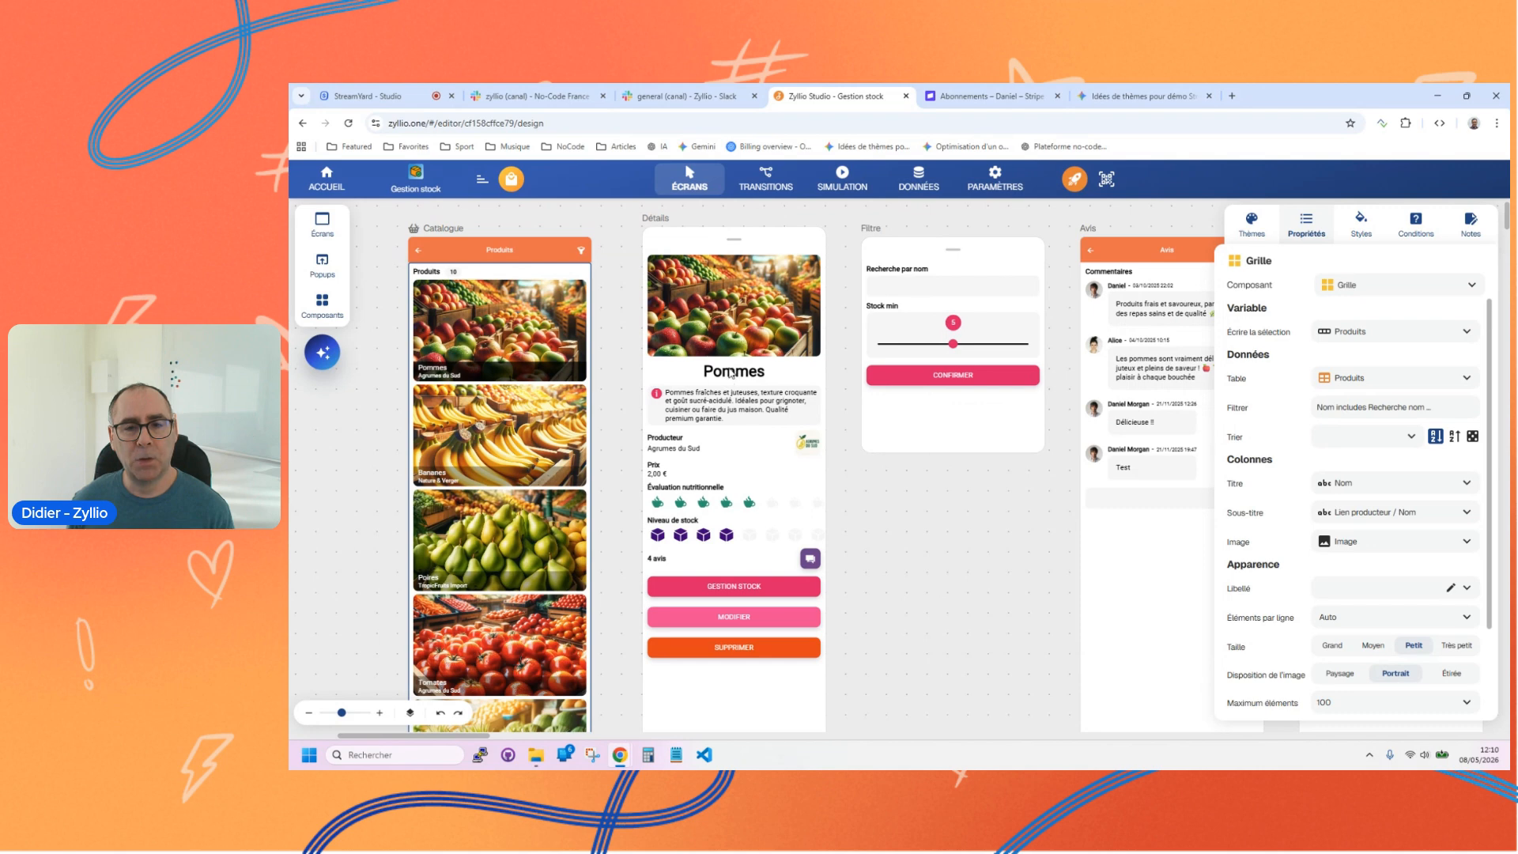
left_click(327, 179)
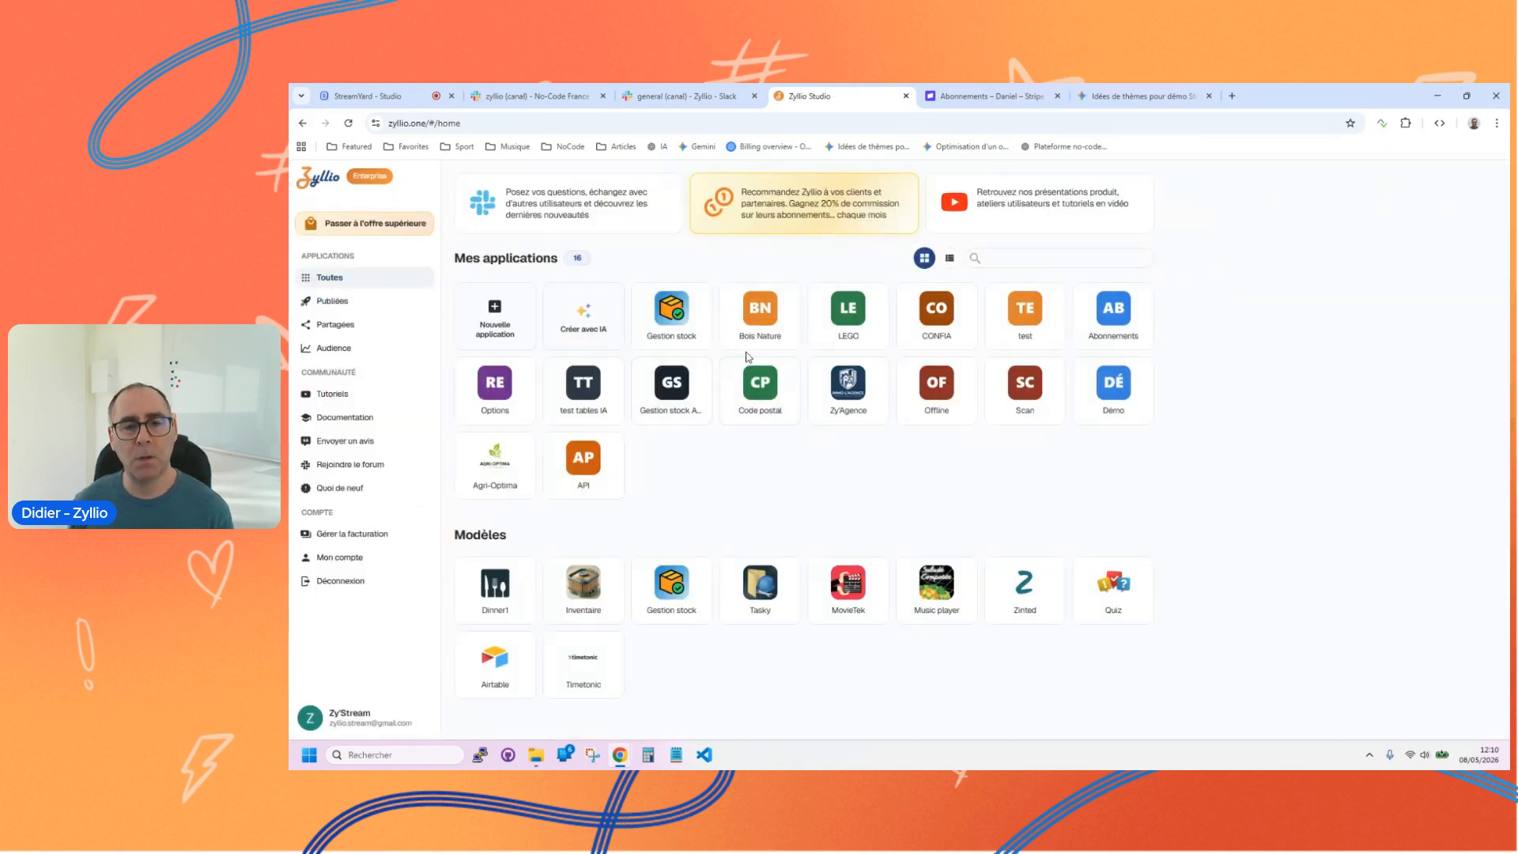
left_click(1041, 315)
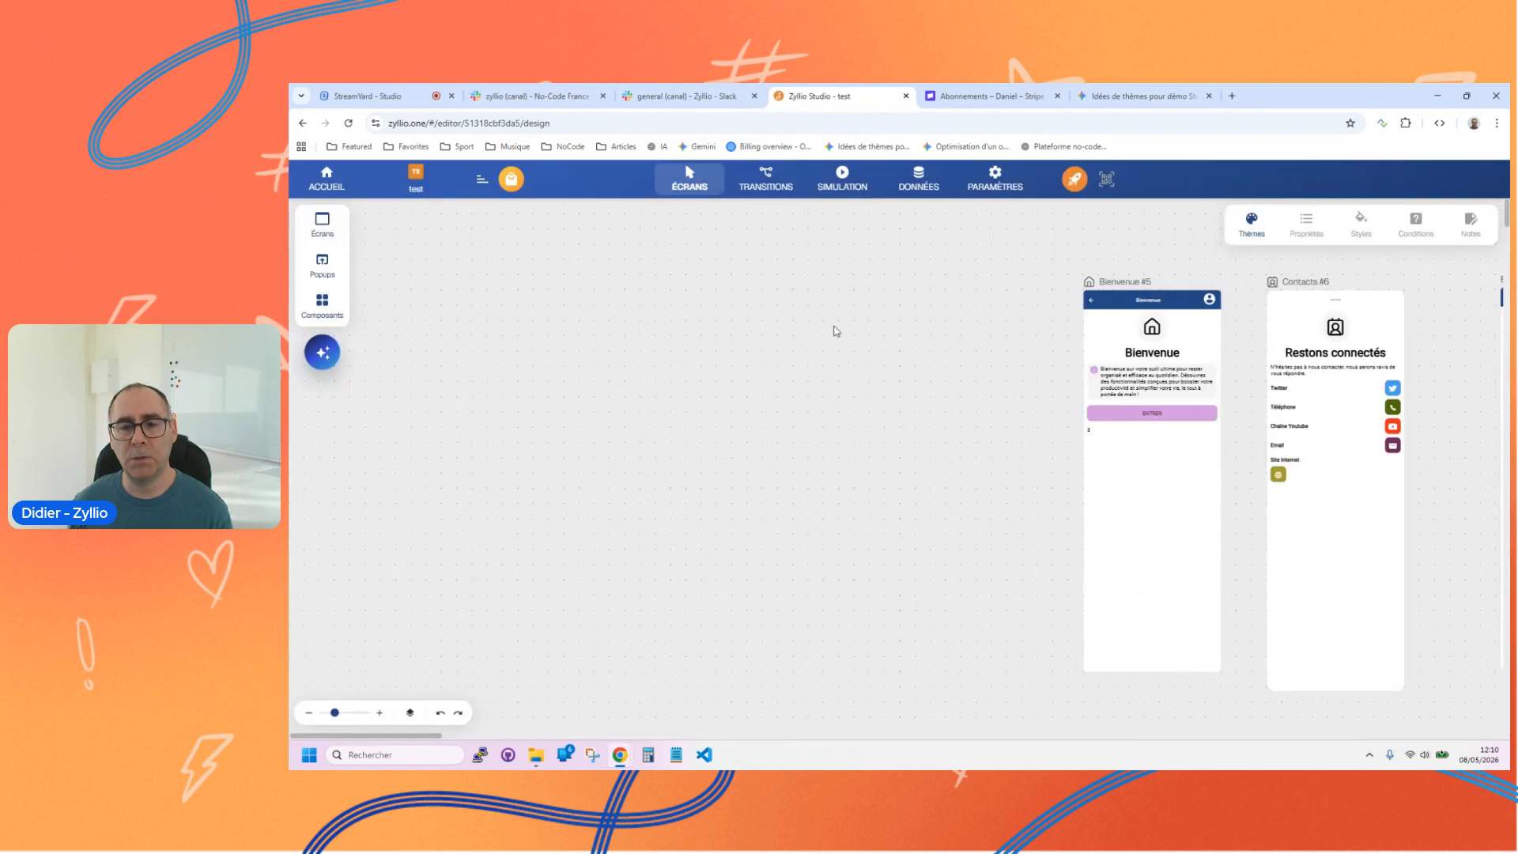
Step: Delete the labelled text component below the ENTRER button on the Bienvenue #5 screen
left_click_drag(1145, 473, 664, 452)
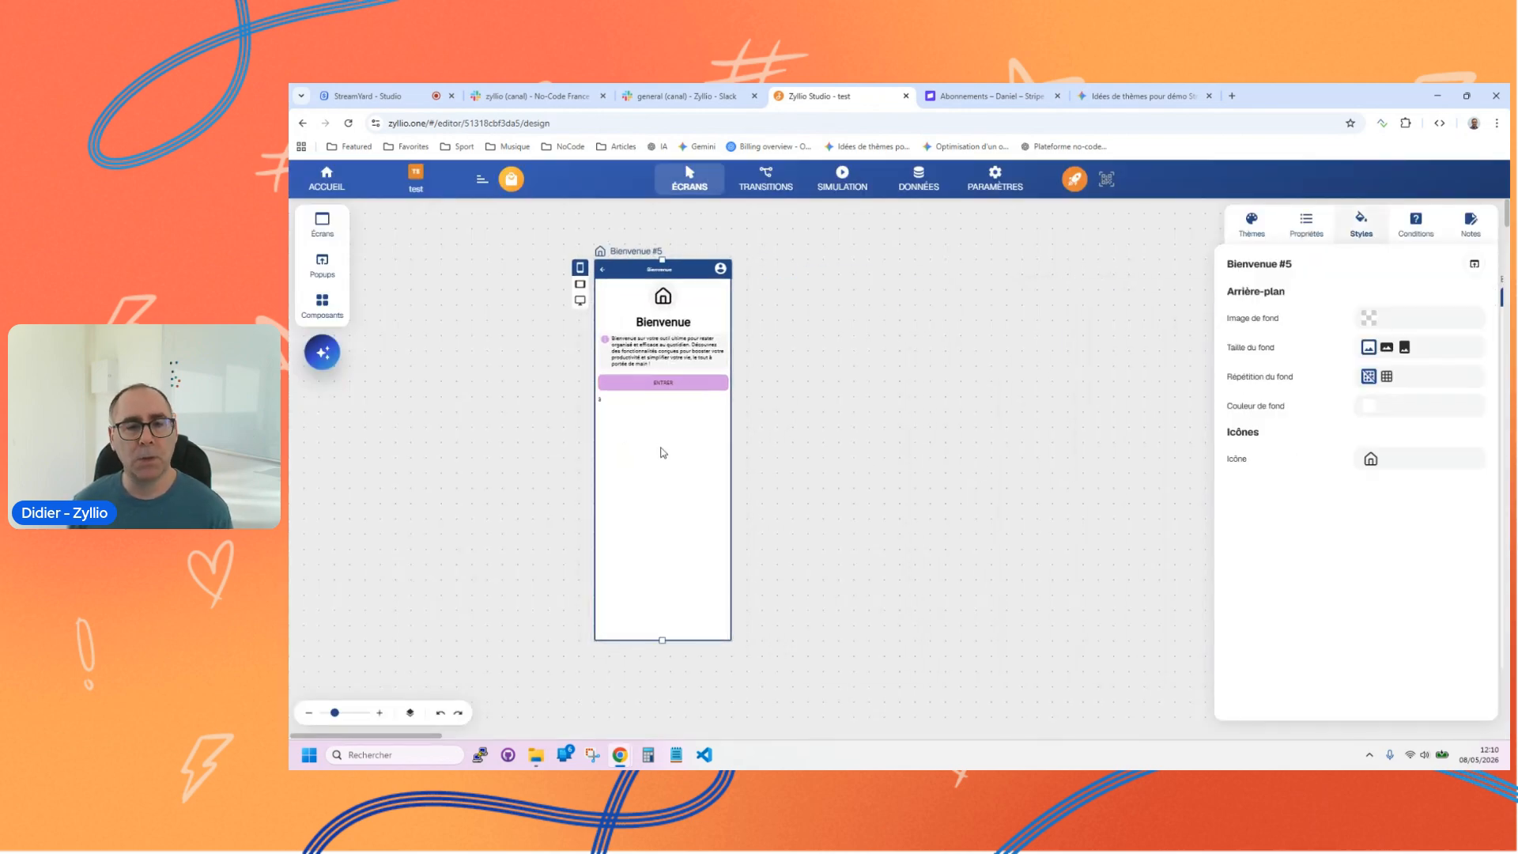
left_click(348, 712)
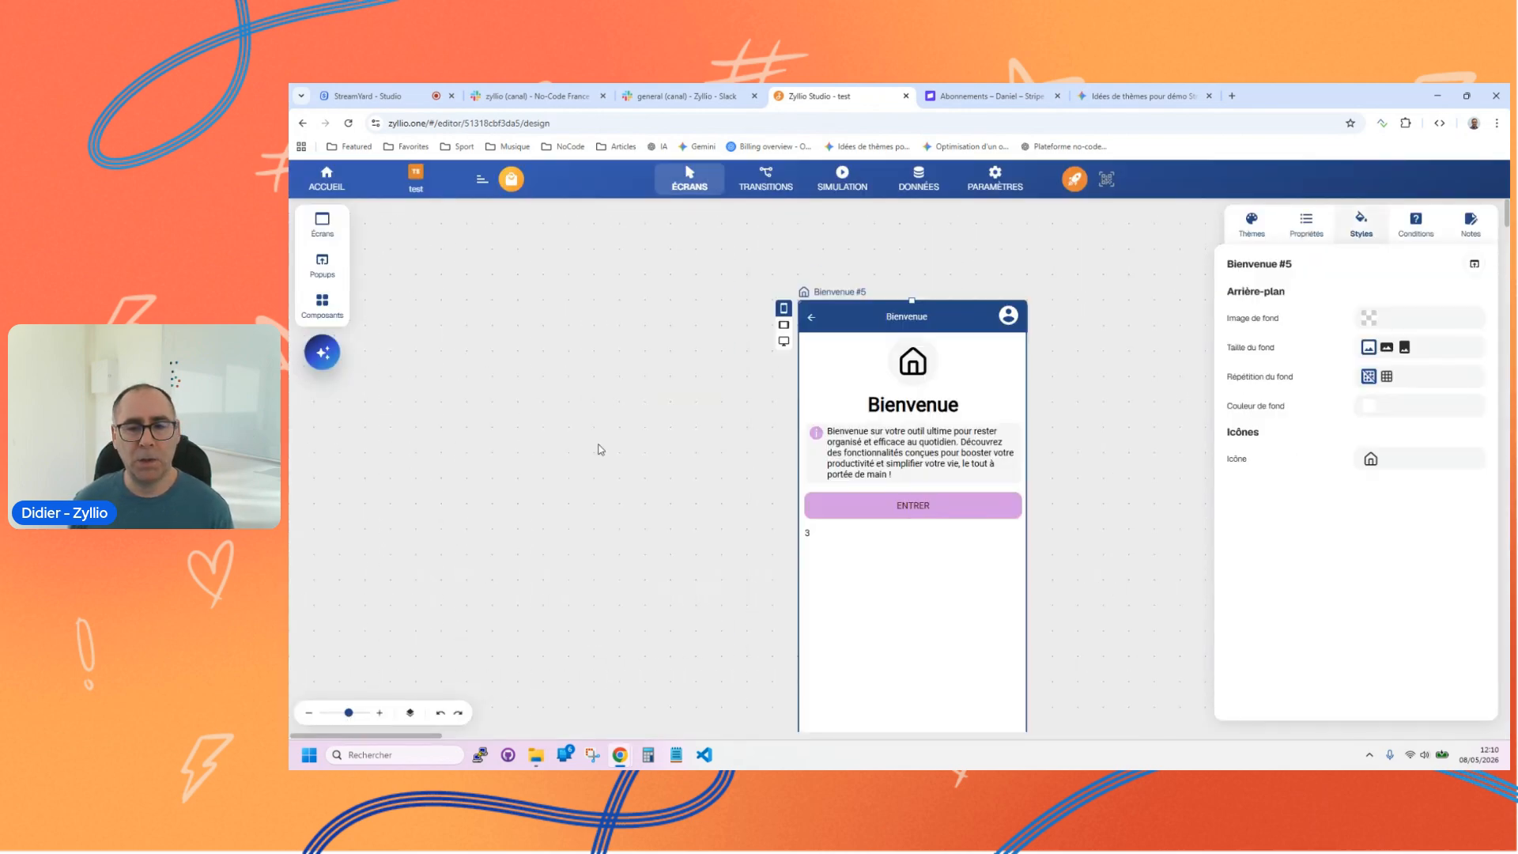
left_click_drag(843, 620, 692, 600)
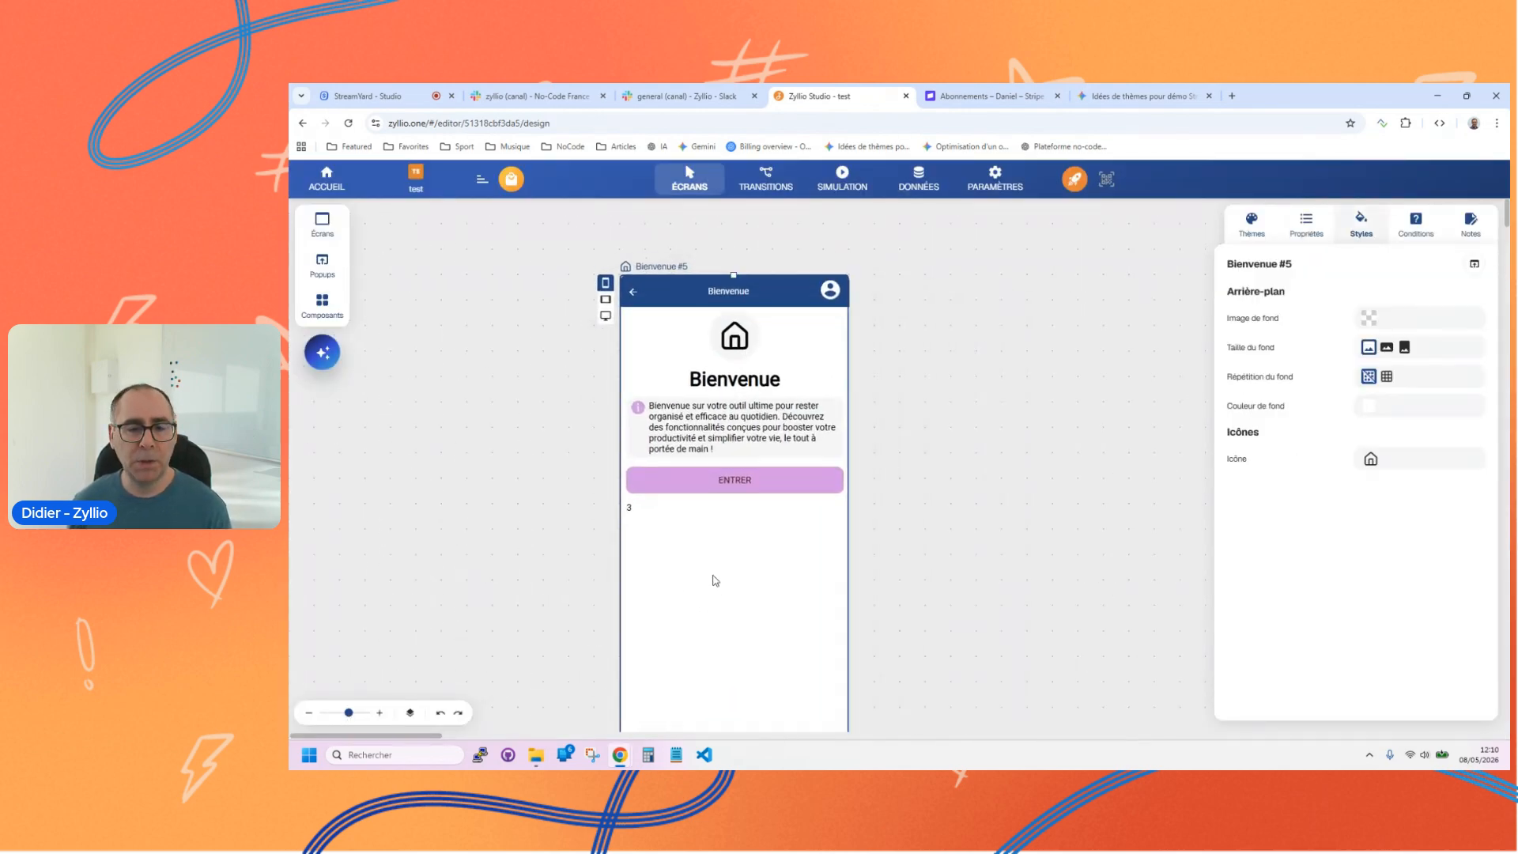
left_click(664, 505)
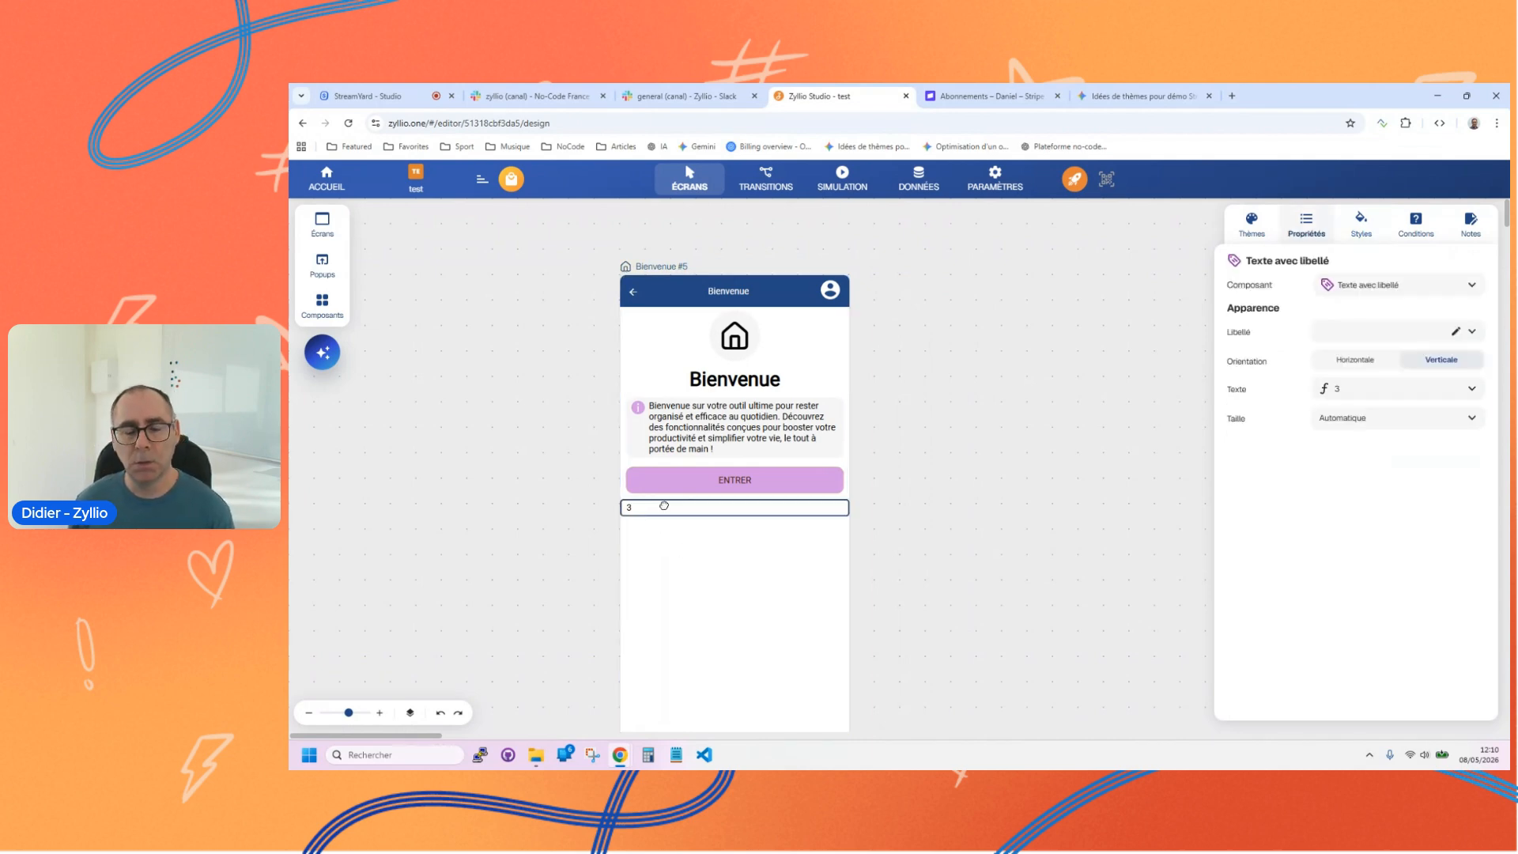
key("Delete")
Step: Add a Statistique component below the ENTRER button on the Bienvenue #5 screen
left_click(322, 304)
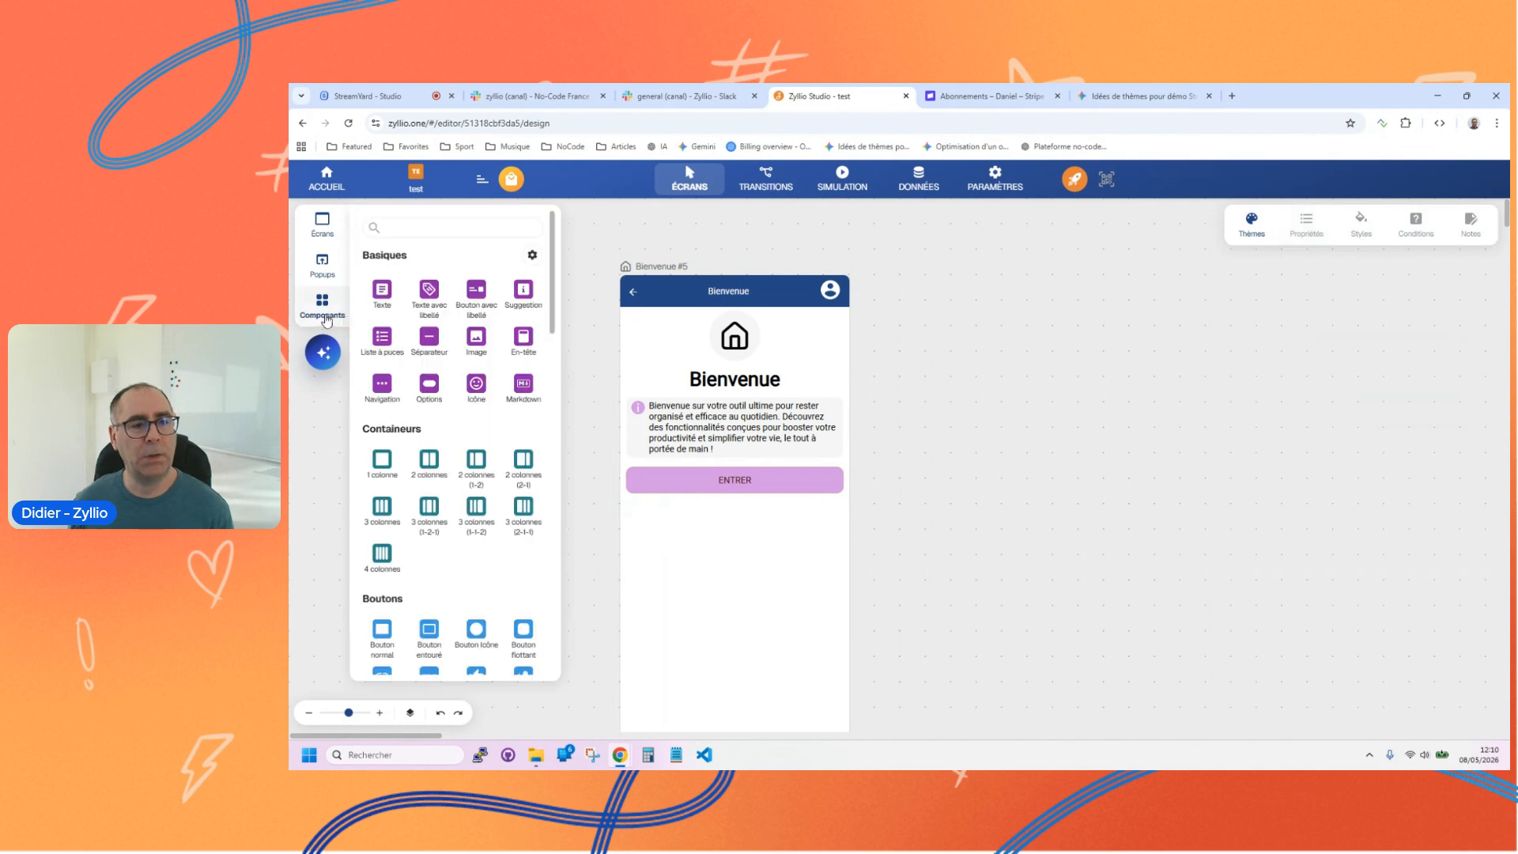
scroll(470, 495, "down", 10)
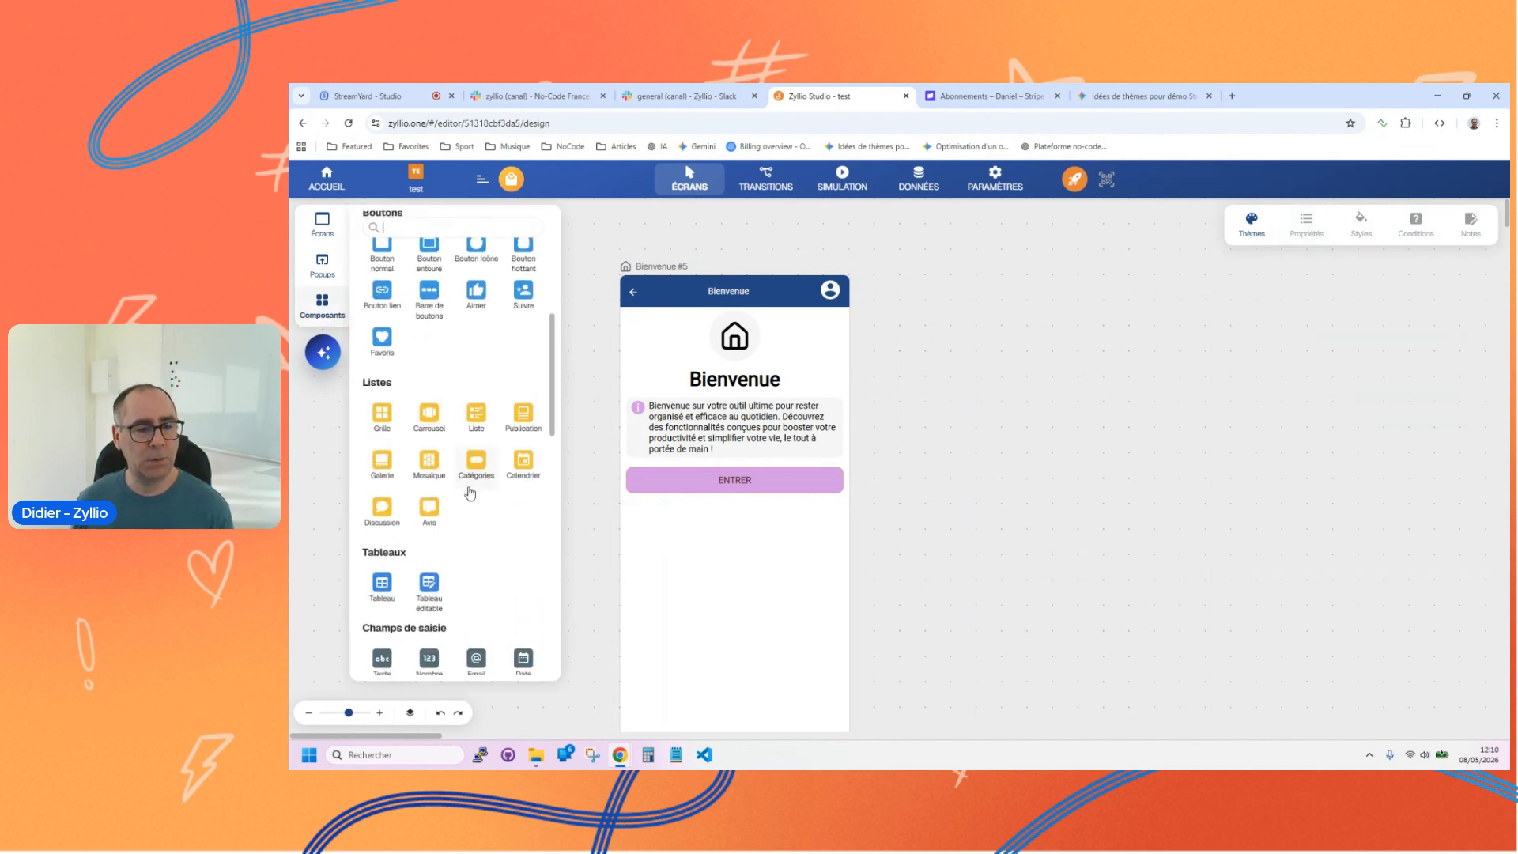
scroll(470, 495, "down", 3)
left_click(428, 402)
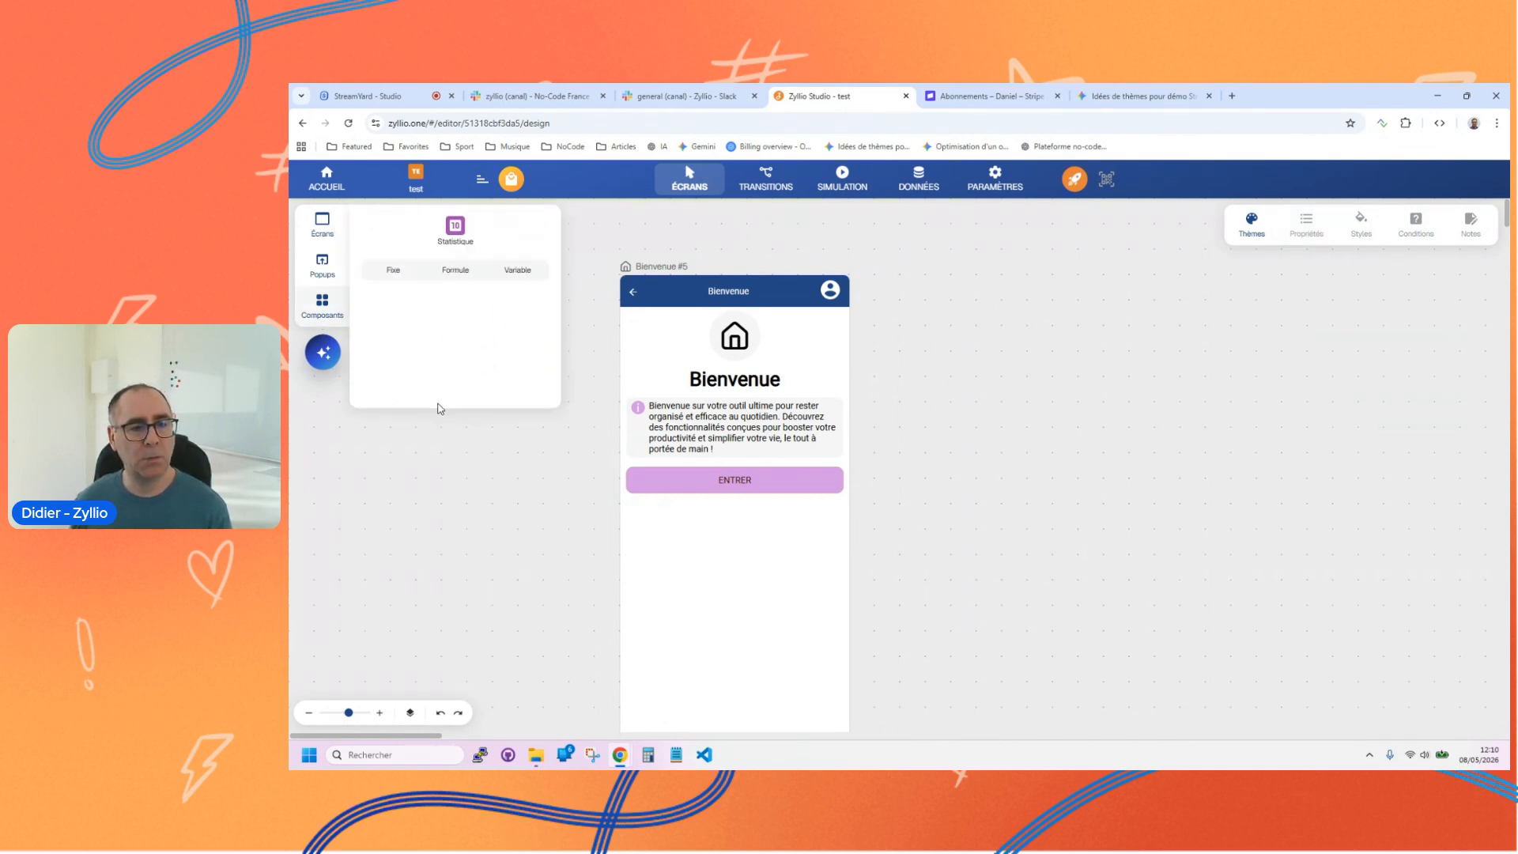
left_click_drag(449, 328, 761, 624)
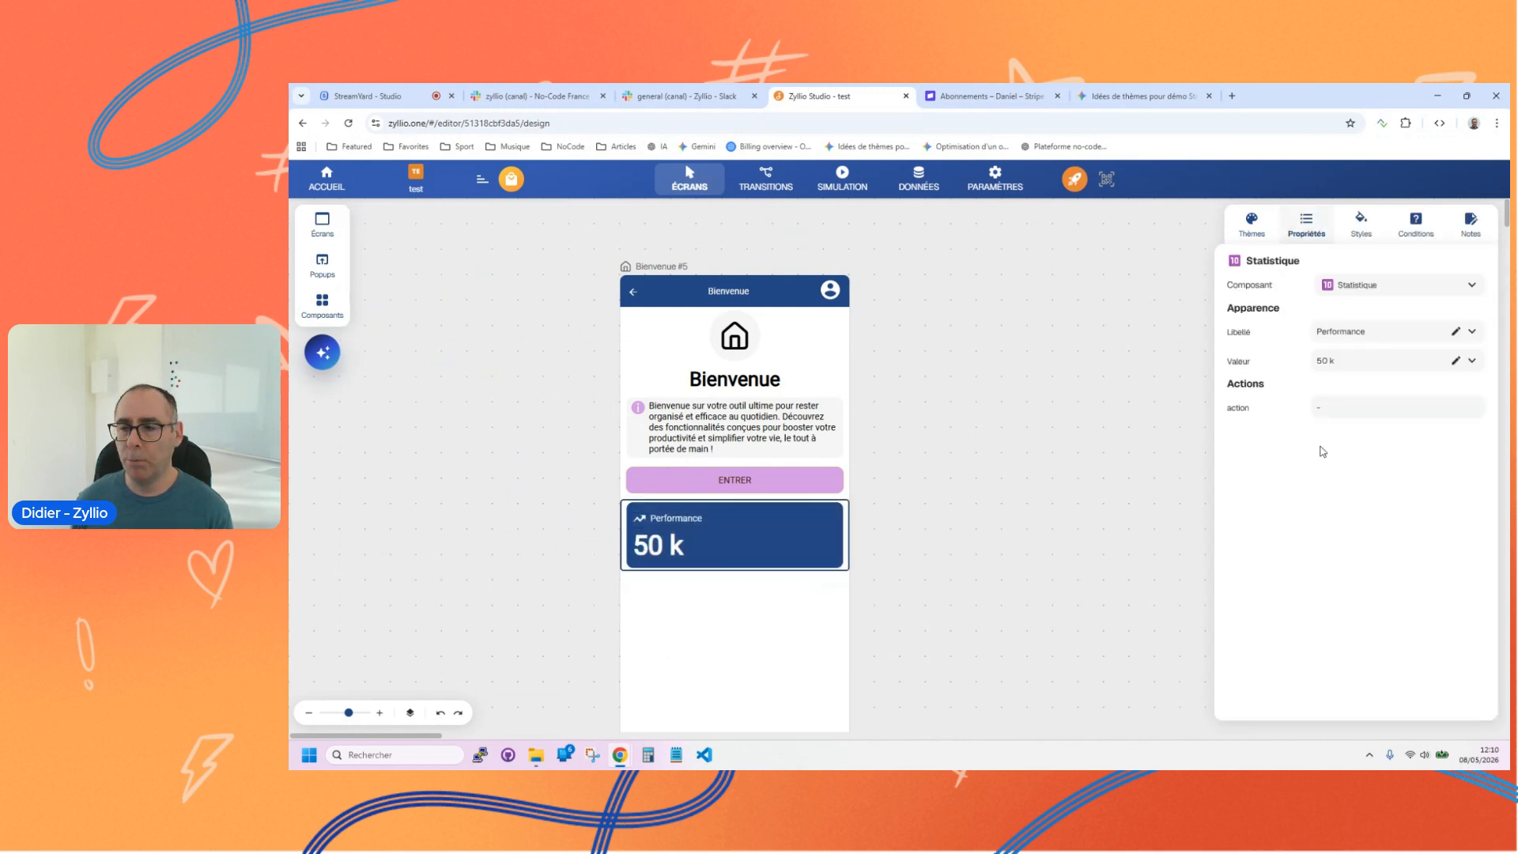
Step: Switch the Statistique component's Valeur to a formula and clear the default text in it
left_click(1472, 362)
left_click(1383, 387)
left_click(1340, 360)
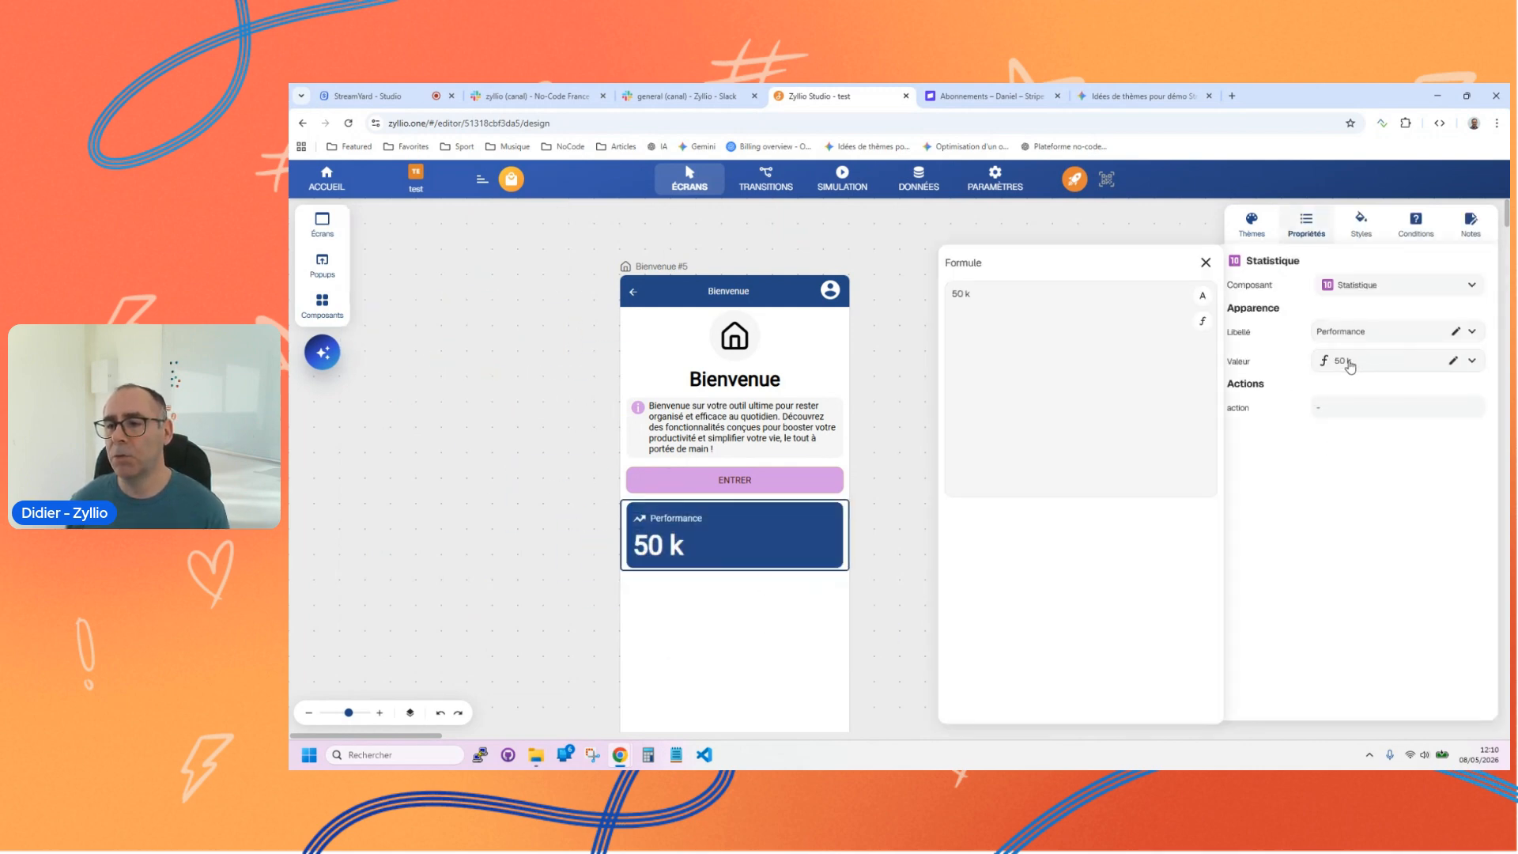
key("BackSpace")
key("BackSpace")
key("BackSpace")
key("BackSpace")
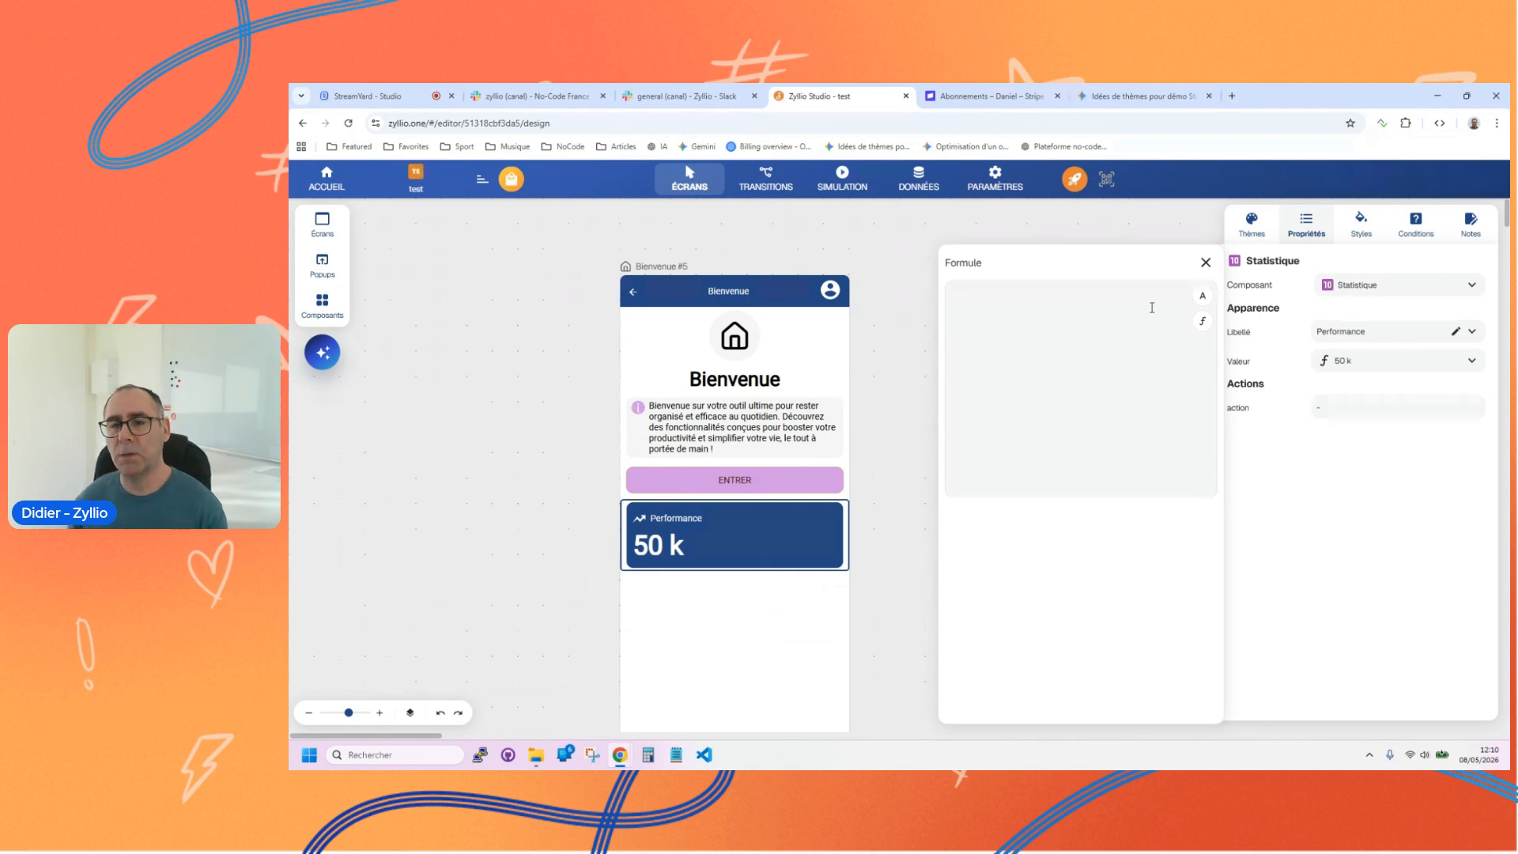
Step: Insert the Compter lignes data function into the formula and set its table to Client
left_click(1199, 322)
mouse_move(1187, 424)
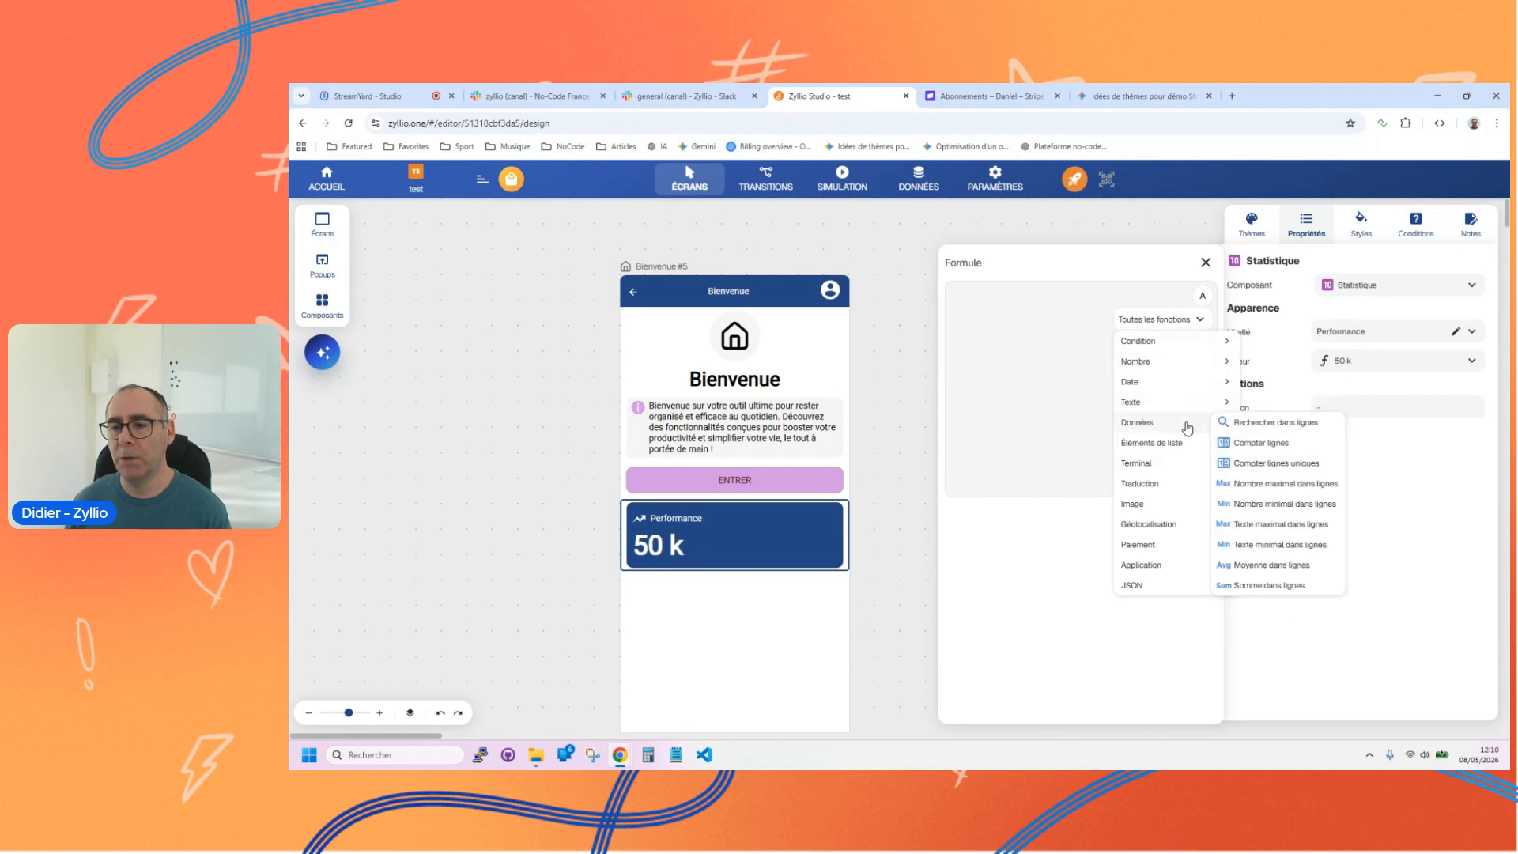
left_click(1259, 442)
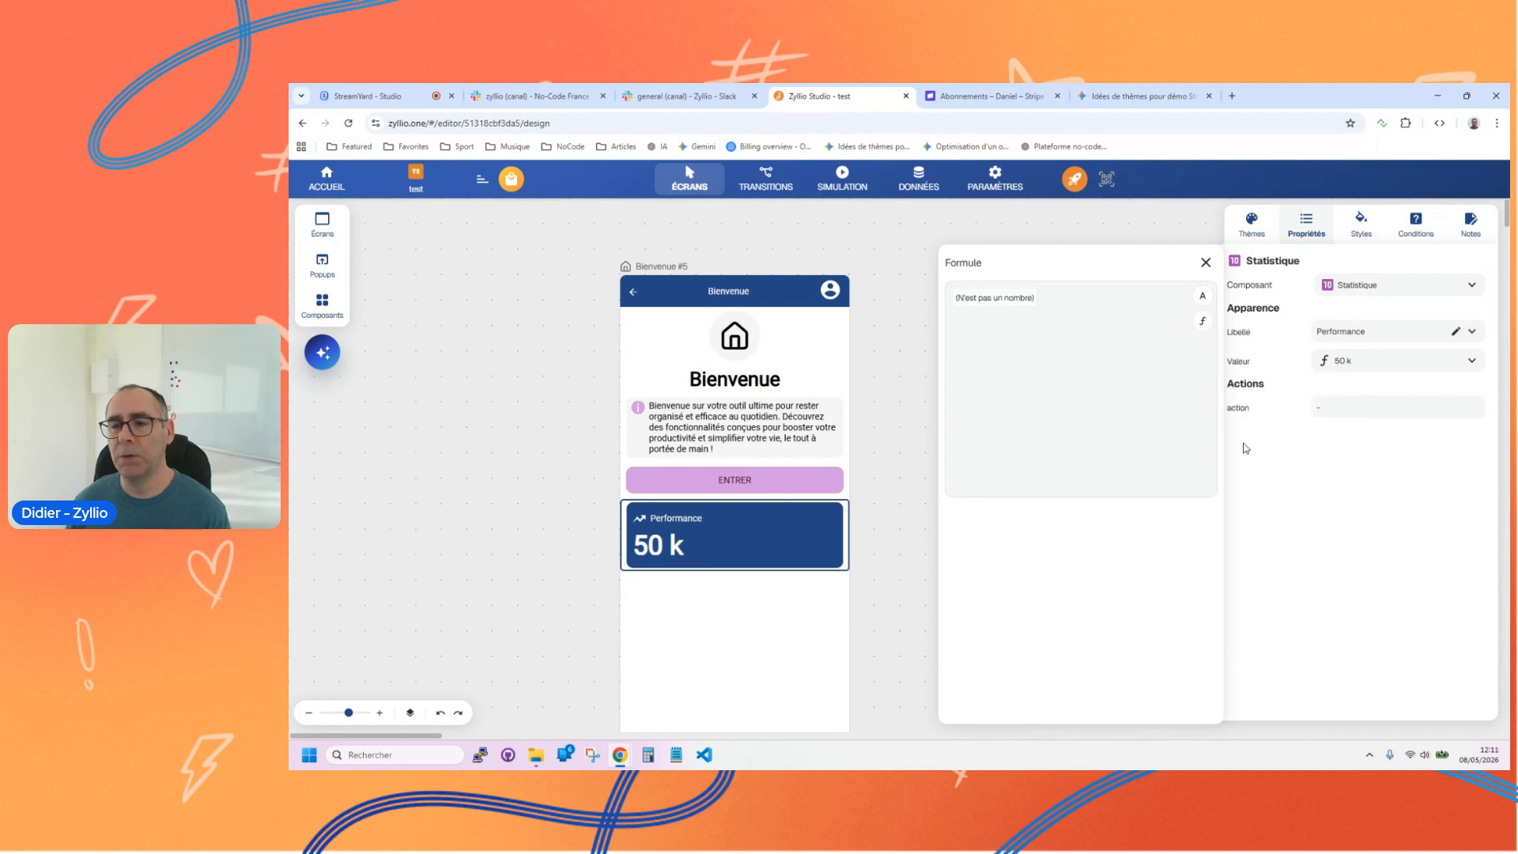
left_click(997, 297)
left_click(1122, 581)
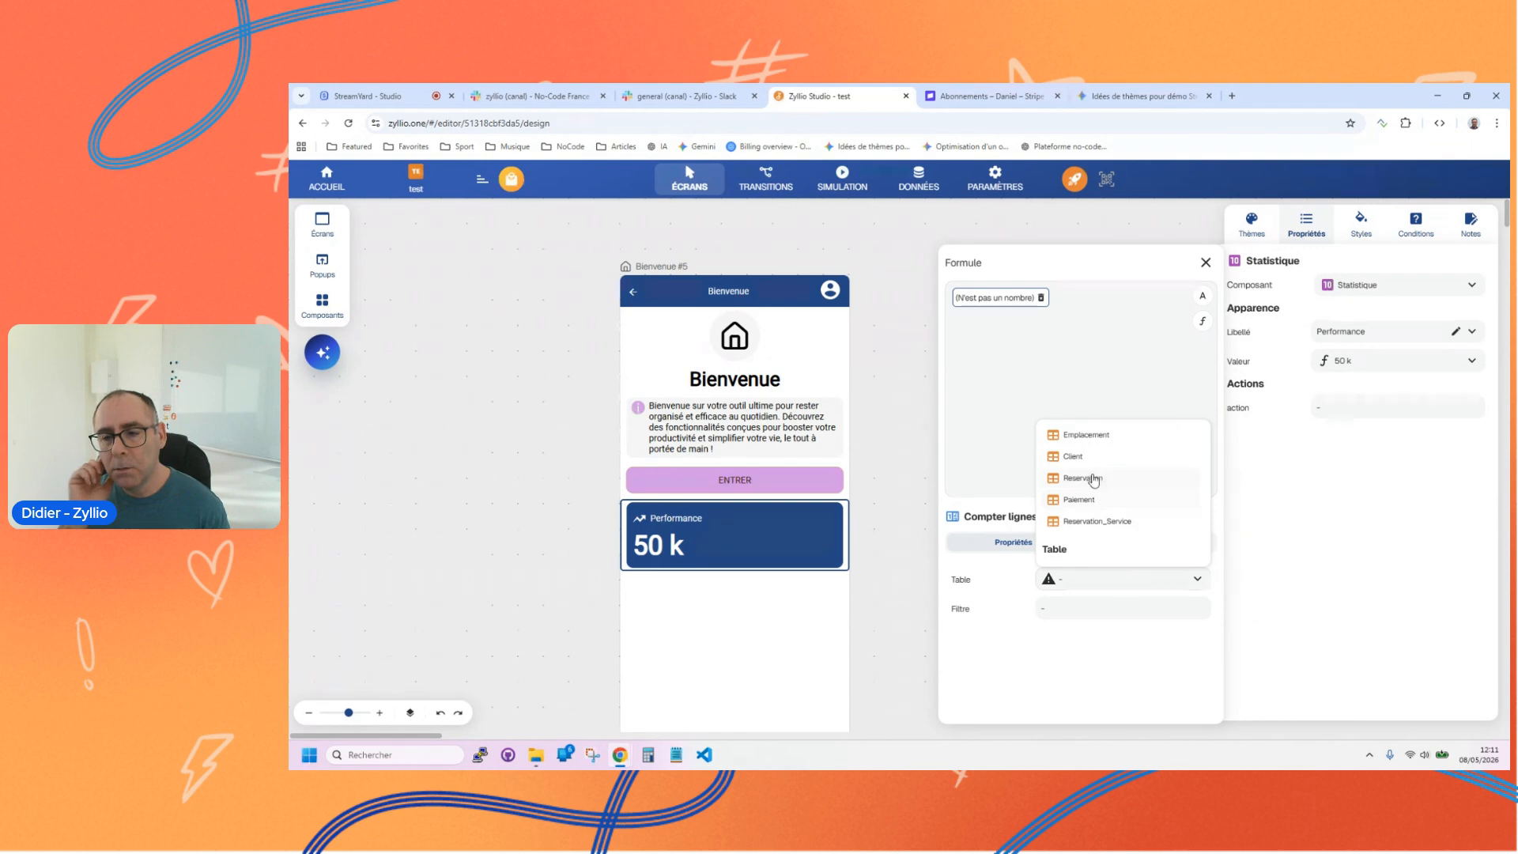
left_click(1075, 456)
Step: Append the text "client" after the row count in the formula and display the Compter lignes function's settings
left_click(1012, 296)
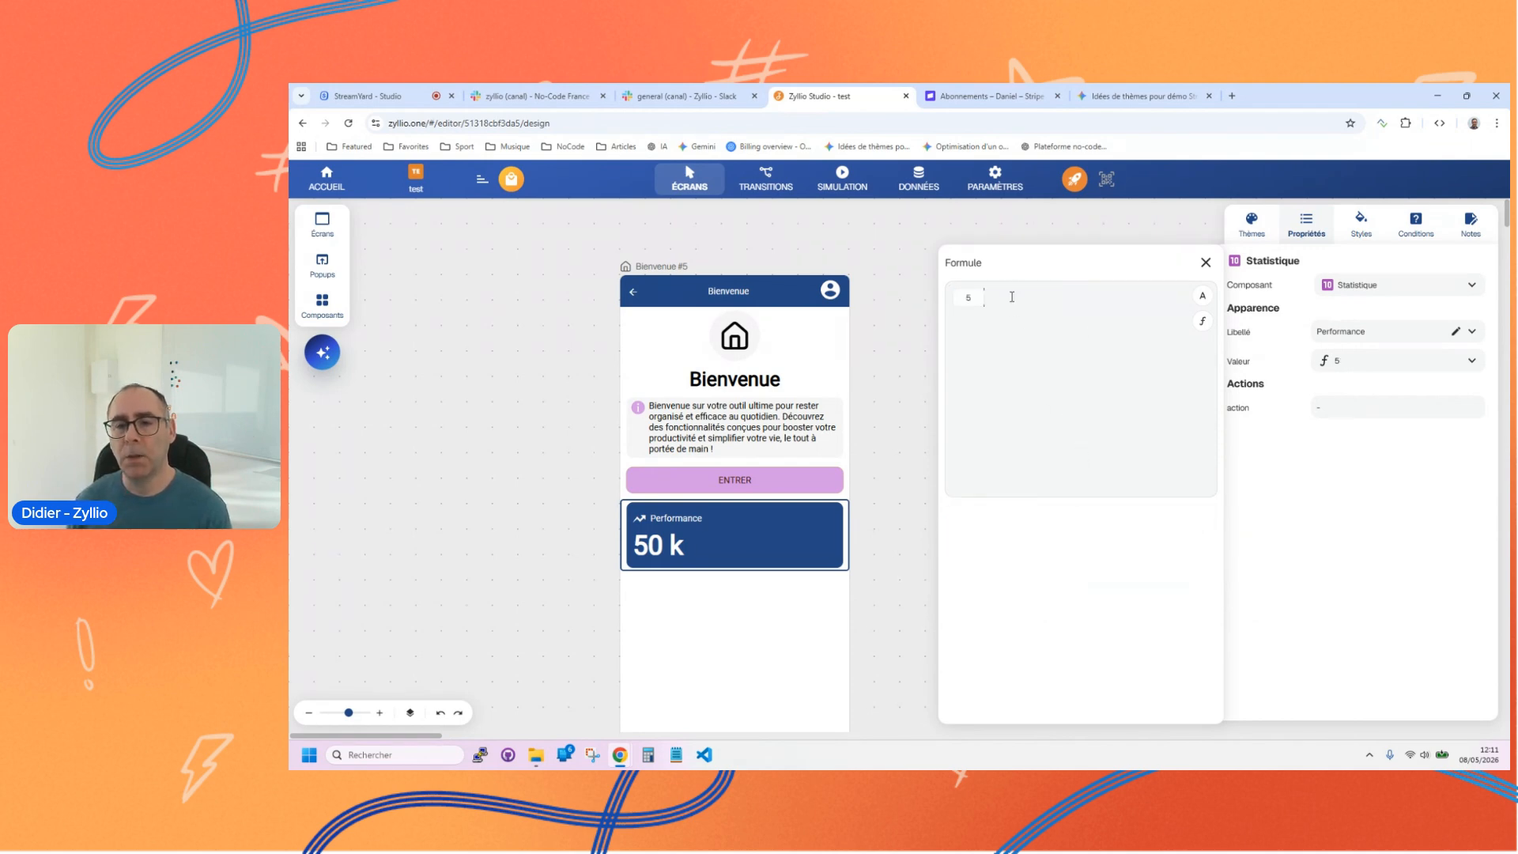
type("client")
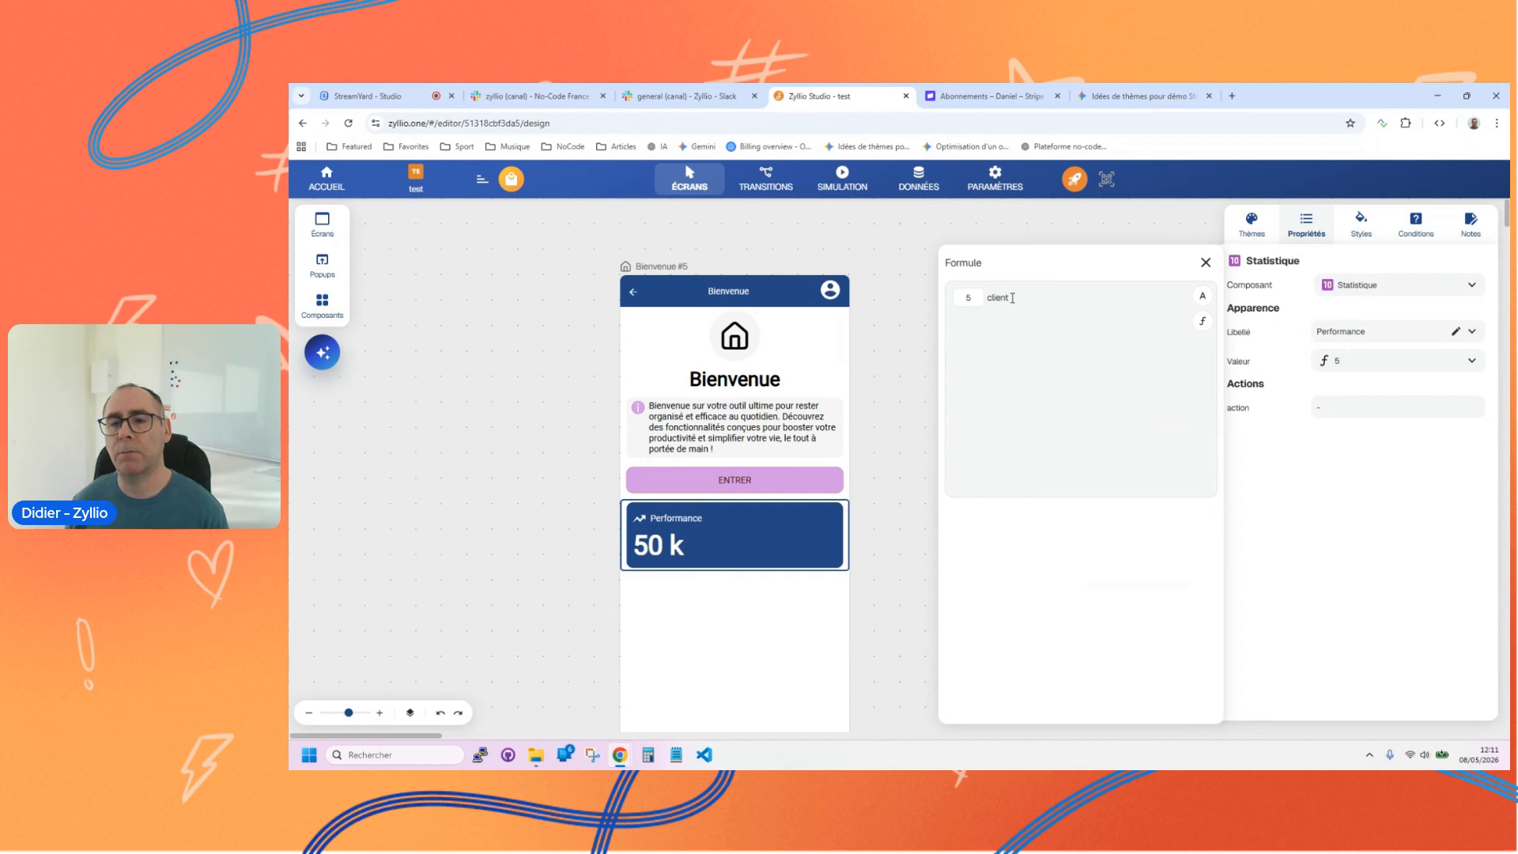
left_click(977, 299)
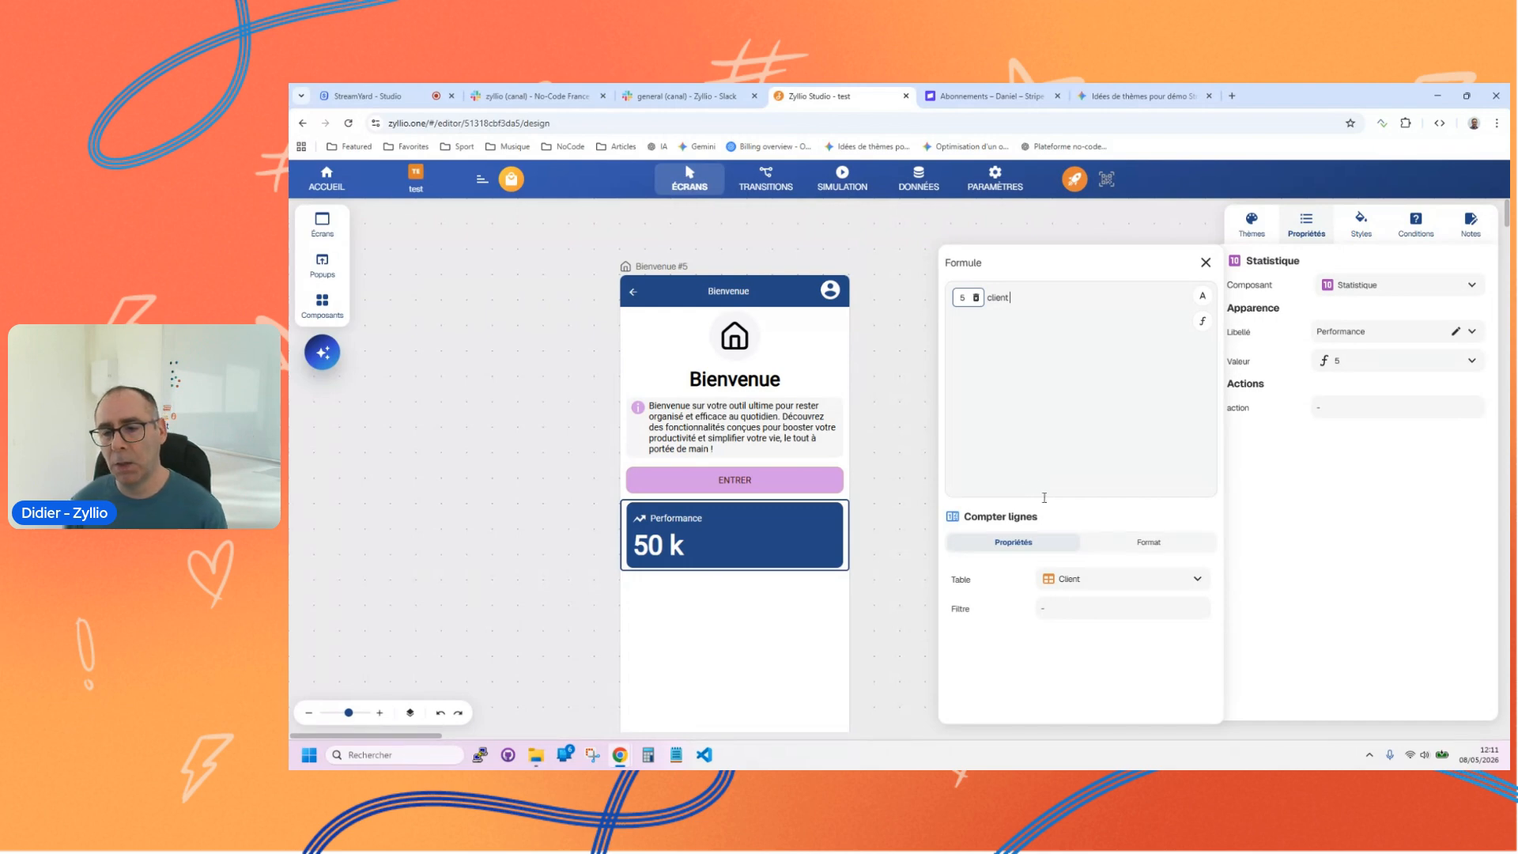
Step: Browse the formula function categories, including Application, Terminal, Paiement and Traduction, and close the list without inserting any function
left_click(1204, 322)
left_click(1181, 328)
mouse_move(1190, 555)
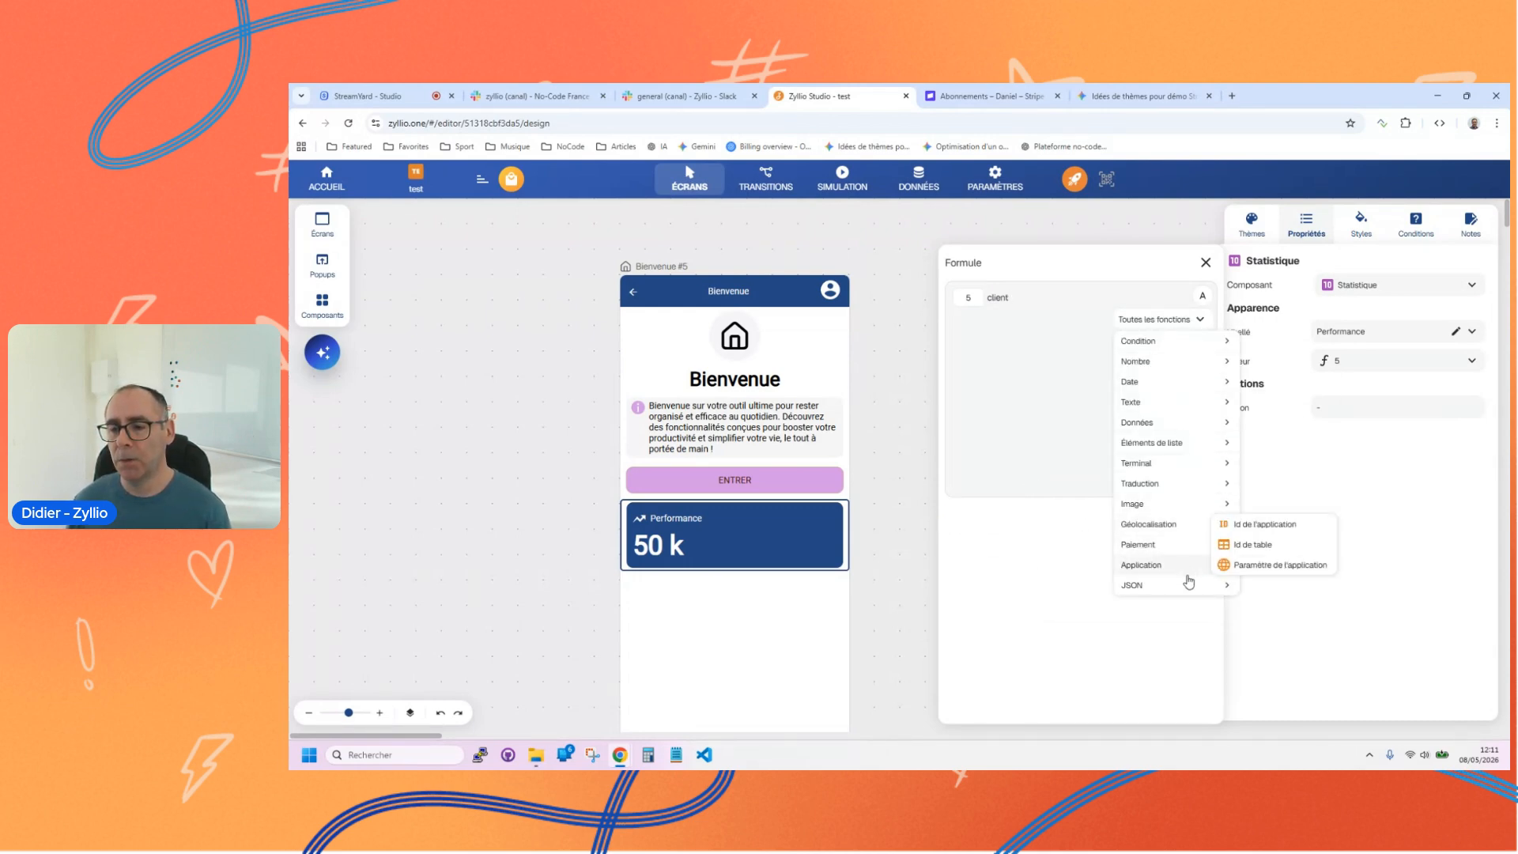
mouse_move(1177, 474)
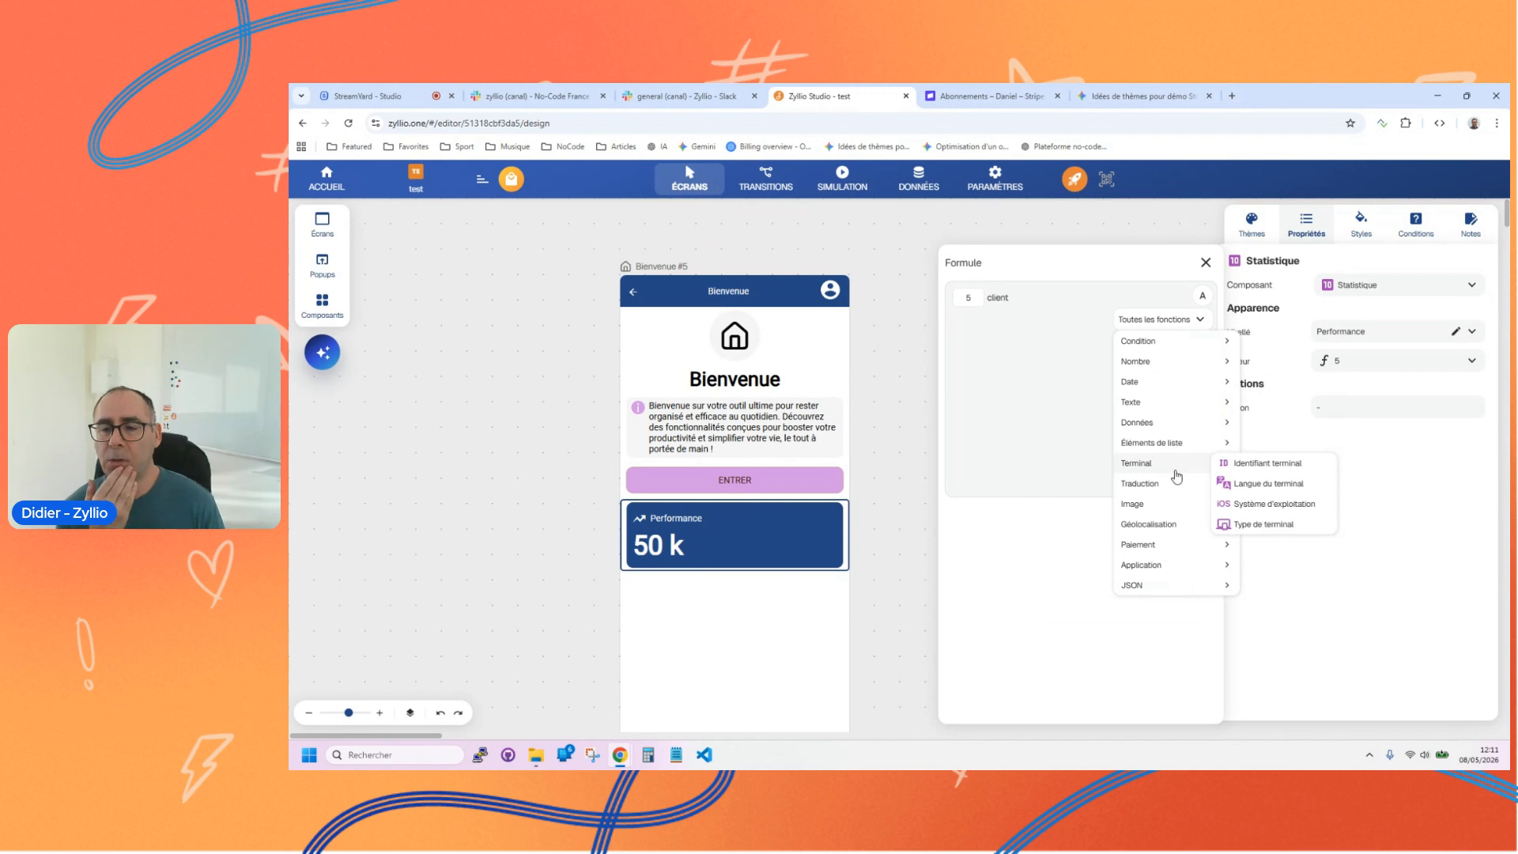
mouse_move(1183, 523)
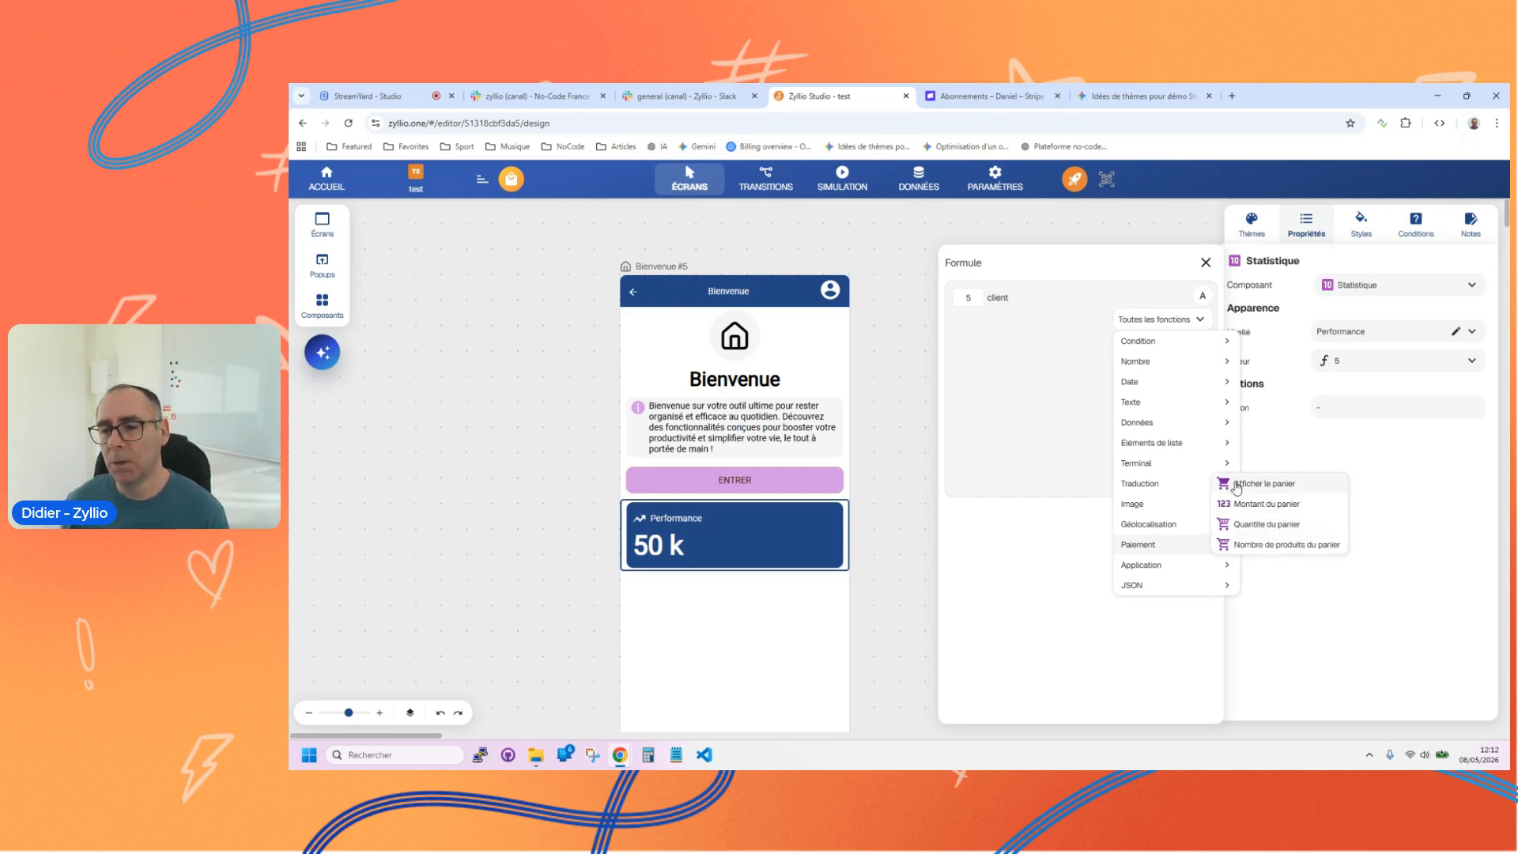
mouse_move(1172, 407)
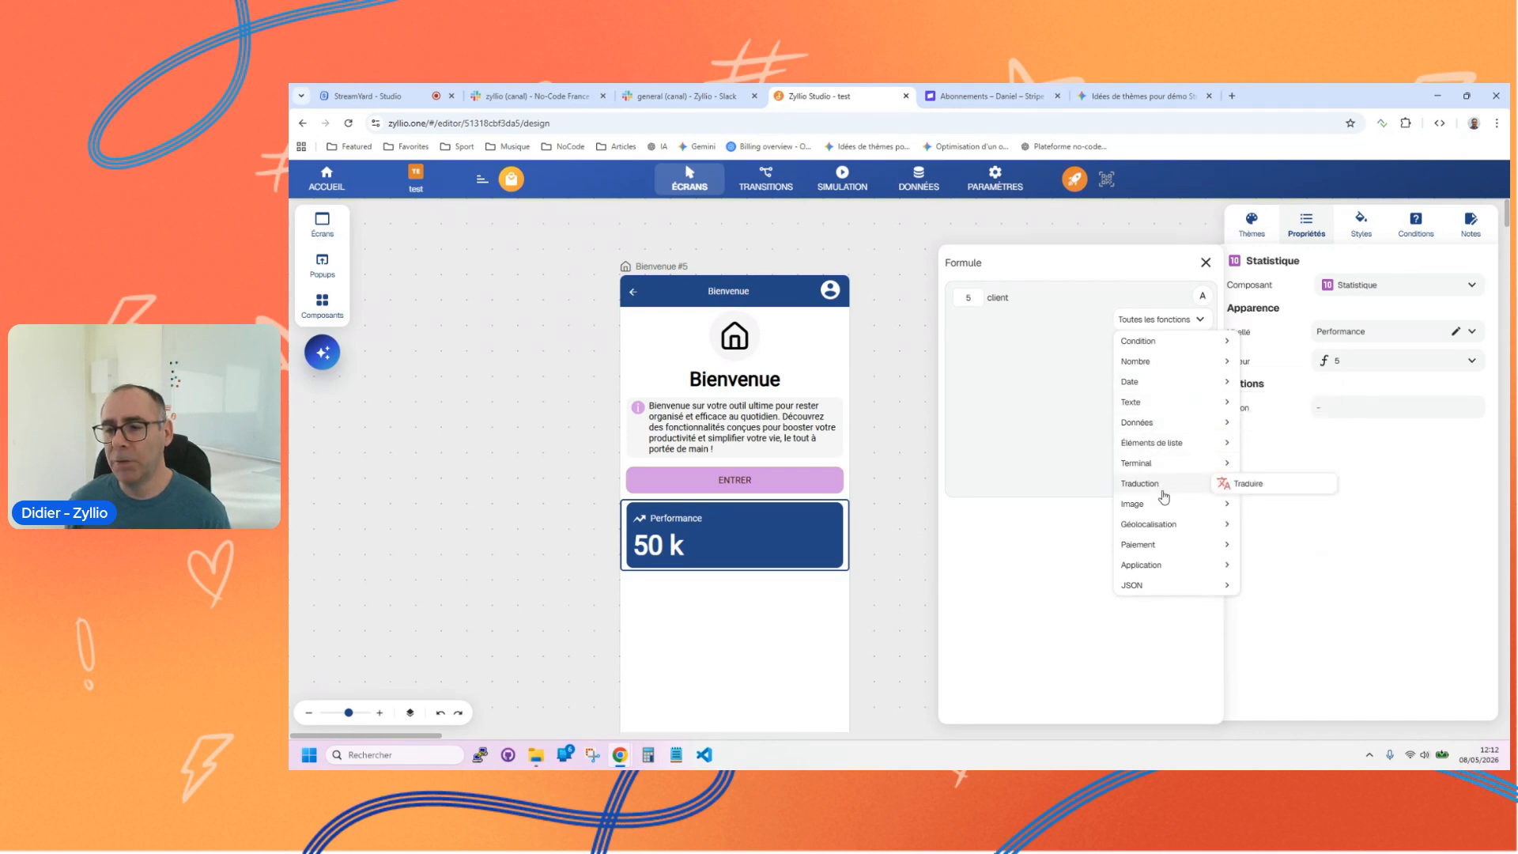
left_click(1061, 326)
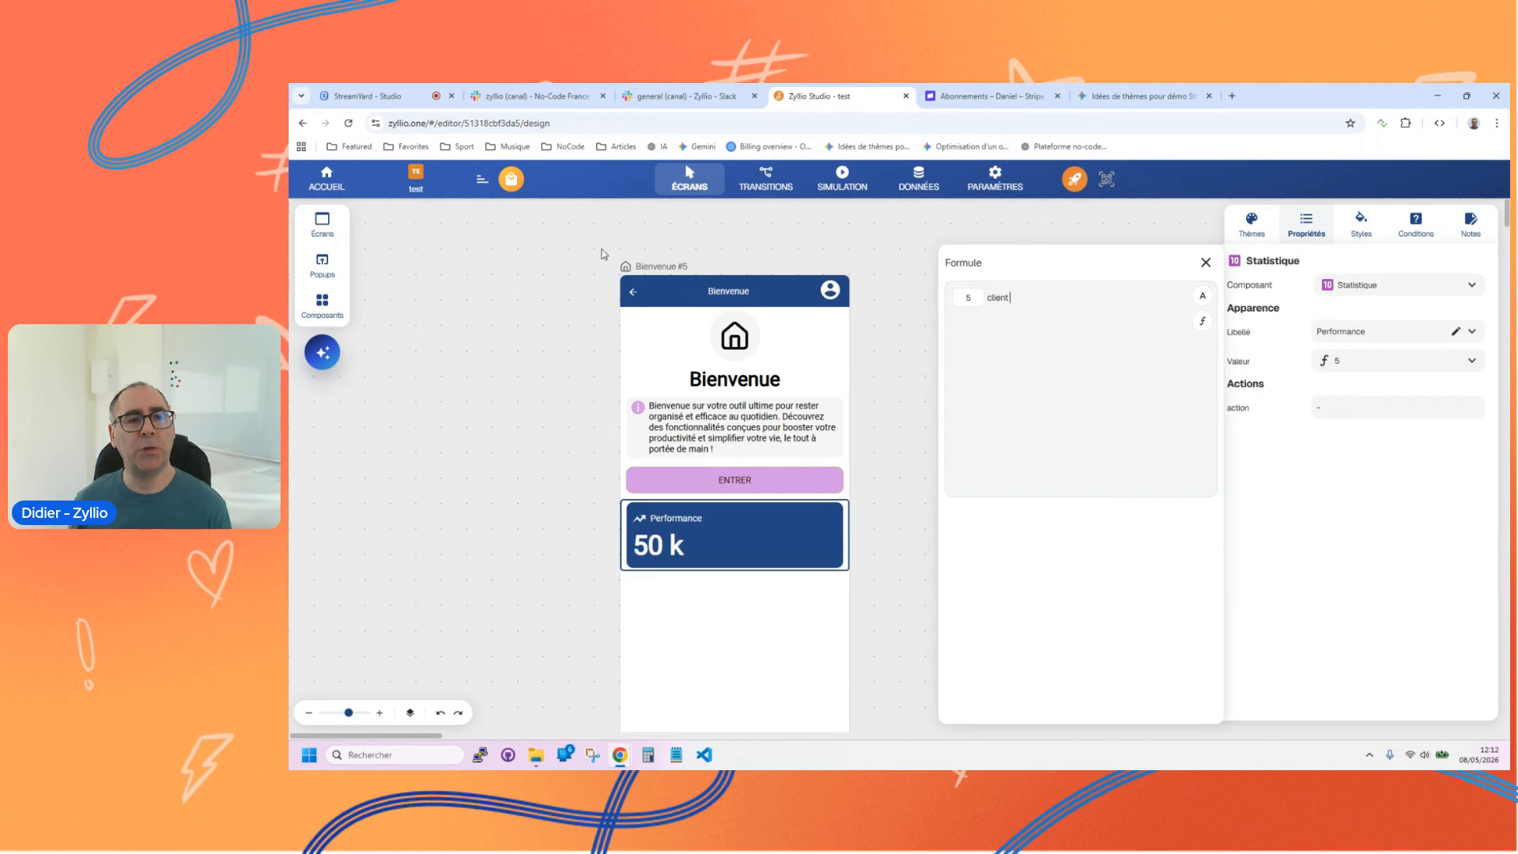
Step: Open Zyllio Studio (pre-prod) in a new browser tab, look at its test application and return to the home page
left_click(566, 146)
mouse_move(739, 177)
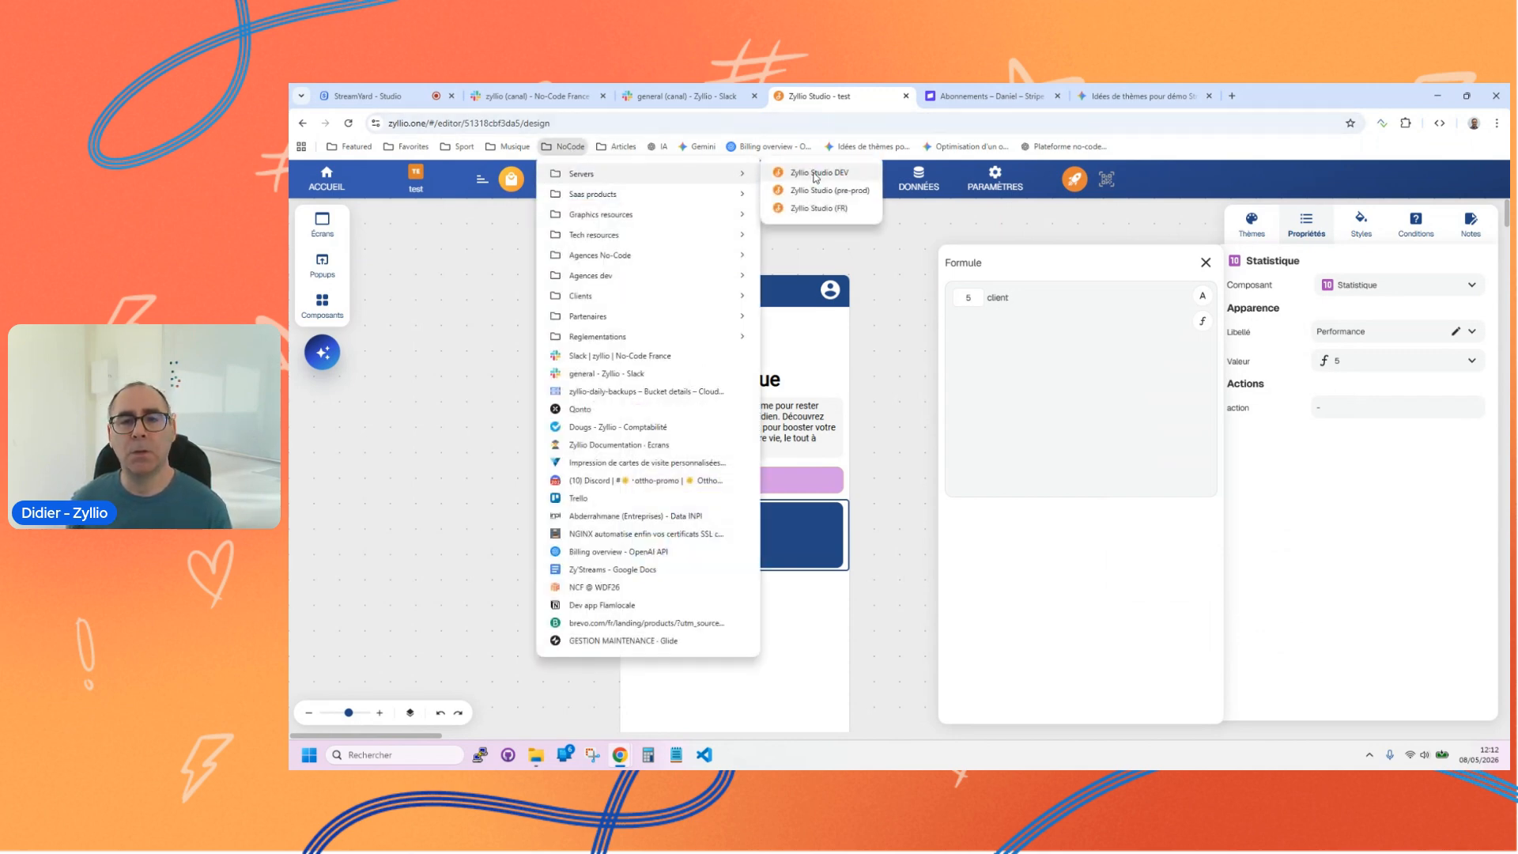
middle_click(822, 190)
left_click(1263, 95)
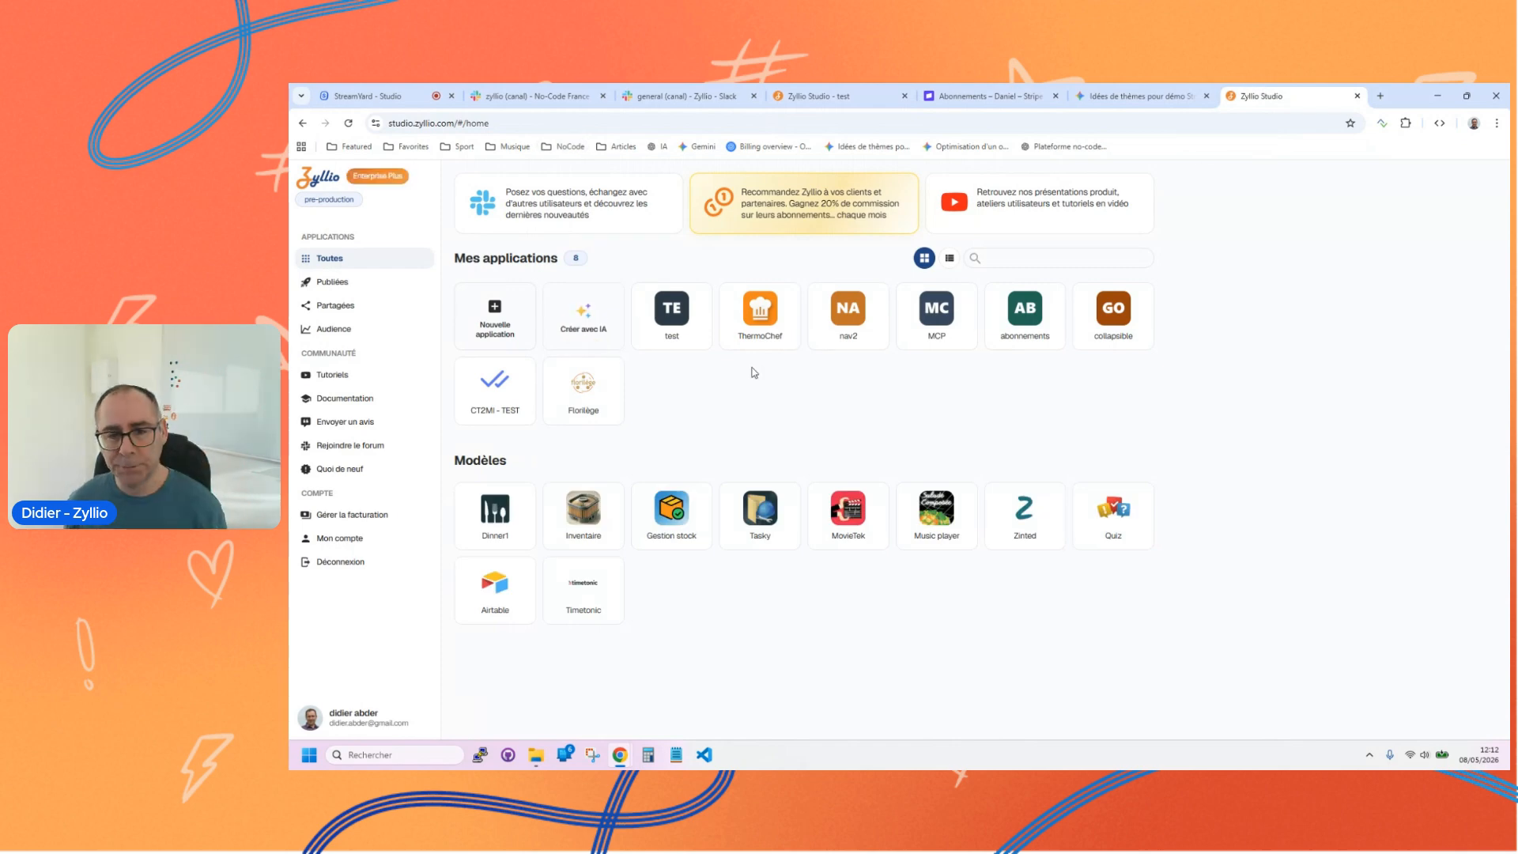
left_click(672, 310)
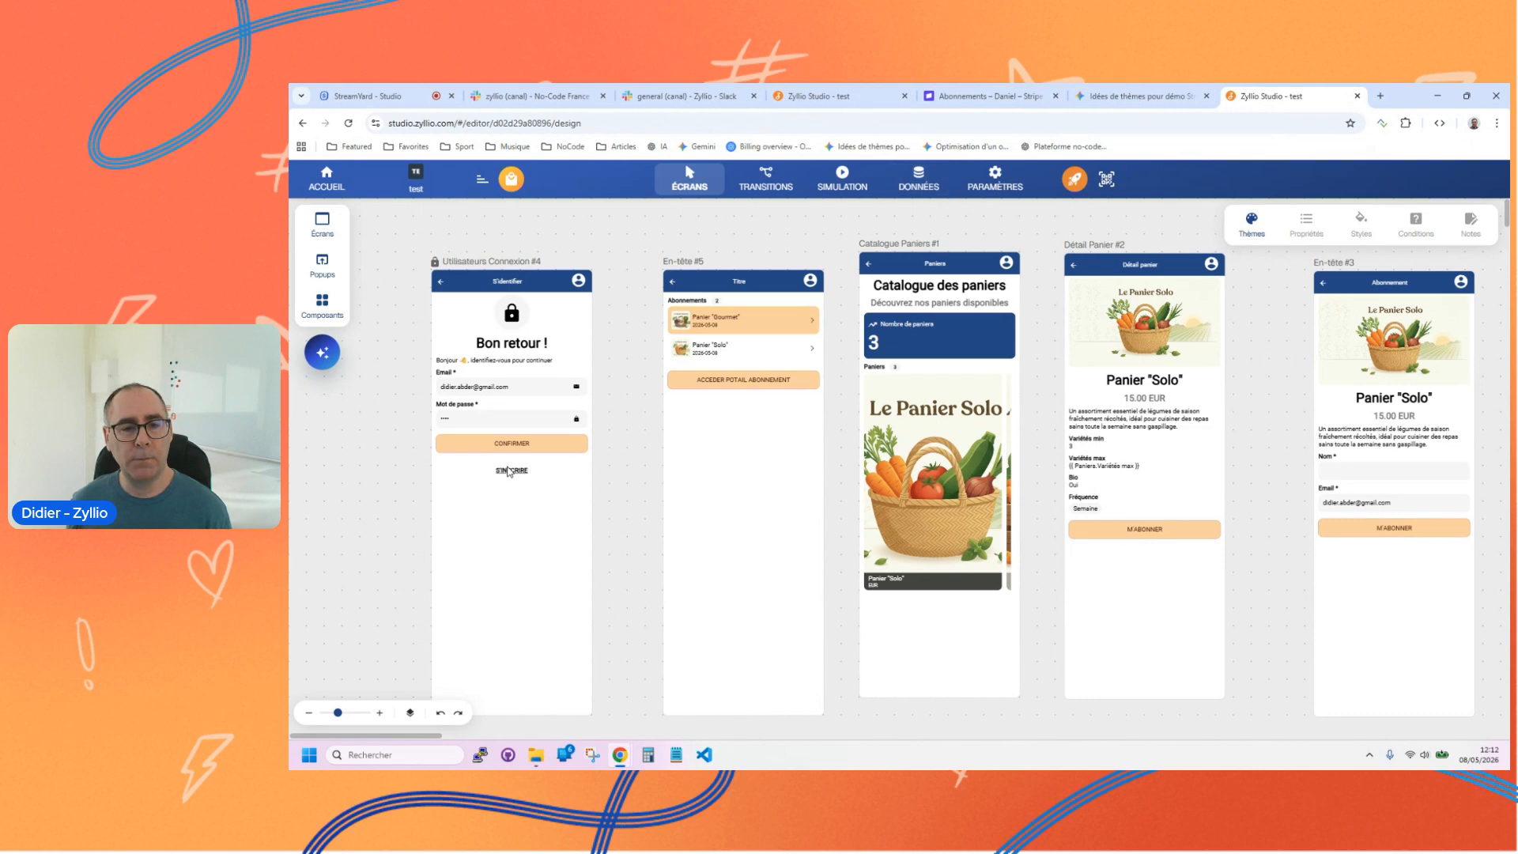
left_click(326, 178)
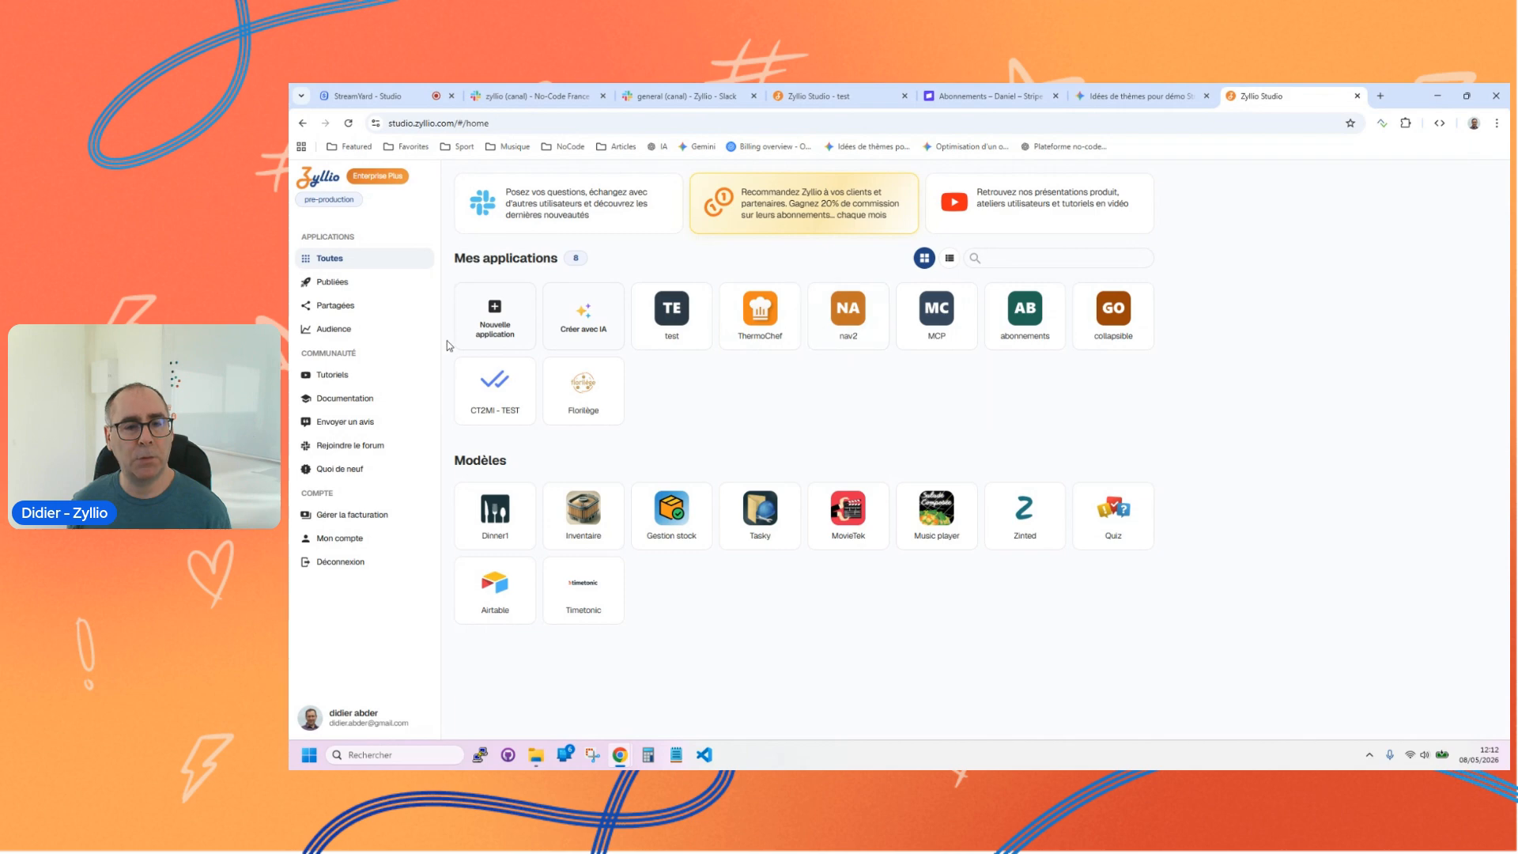
Step: Create a new application named test2
left_click(503, 310)
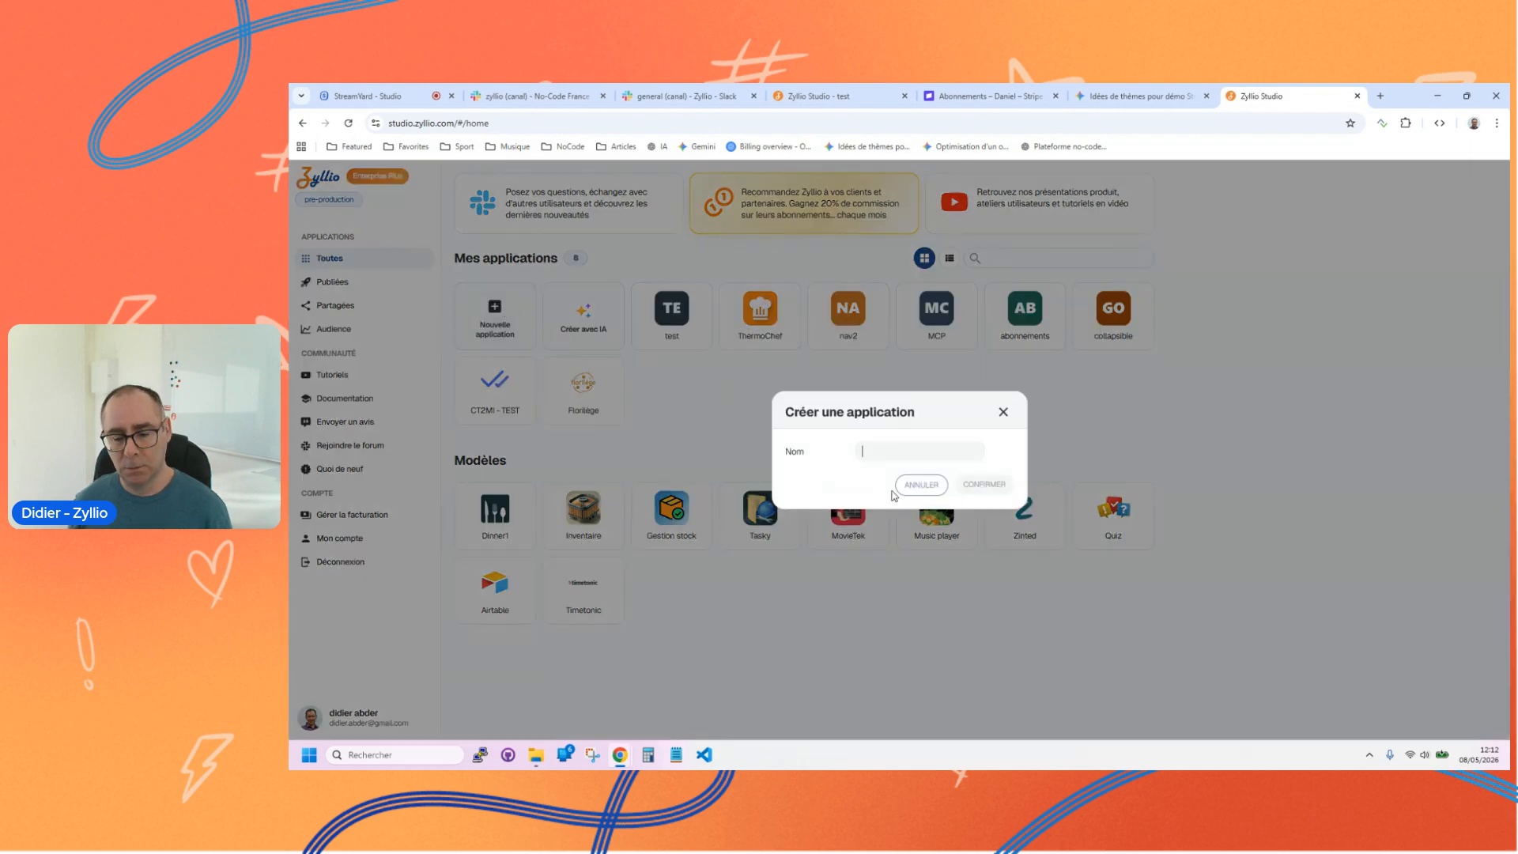
type("test2")
left_click(986, 484)
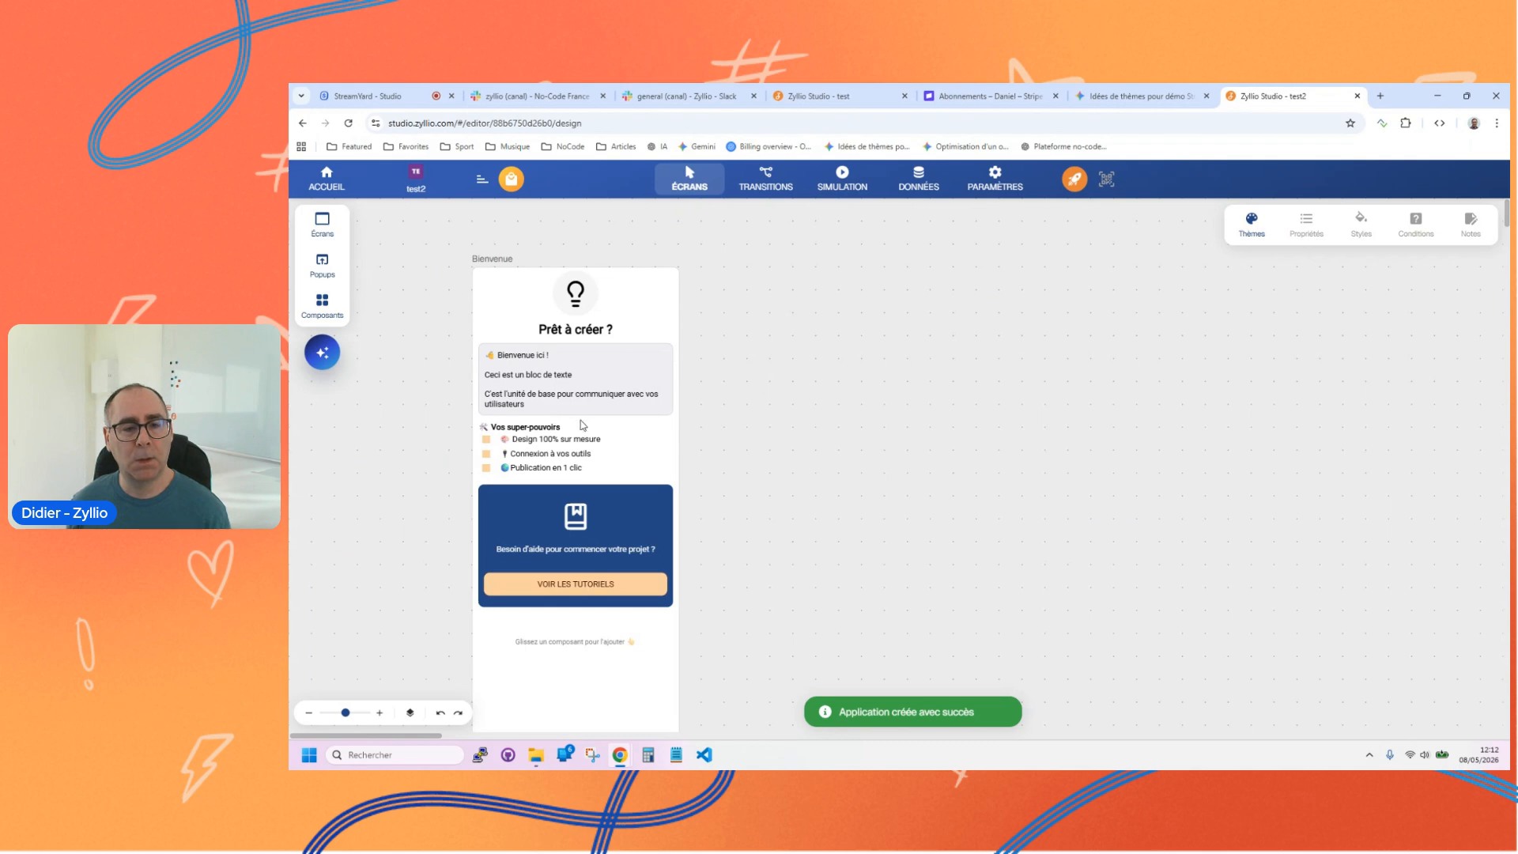
Step: Switch the "Prêt à créer ?" title's text to a formula and display the list of all functions in its editor
left_click(585, 649)
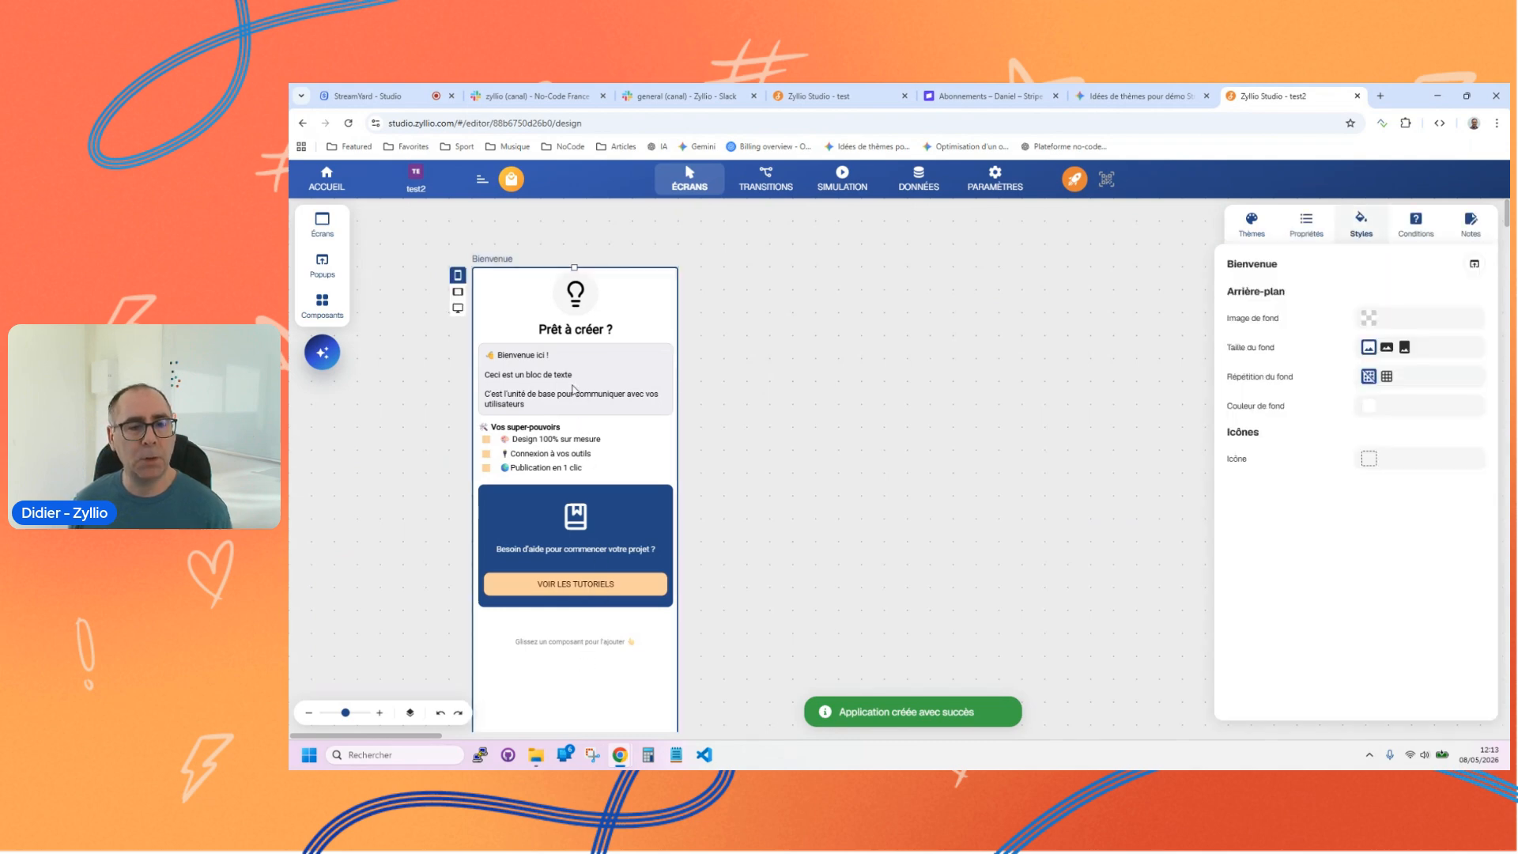
left_click(583, 331)
left_click(1472, 337)
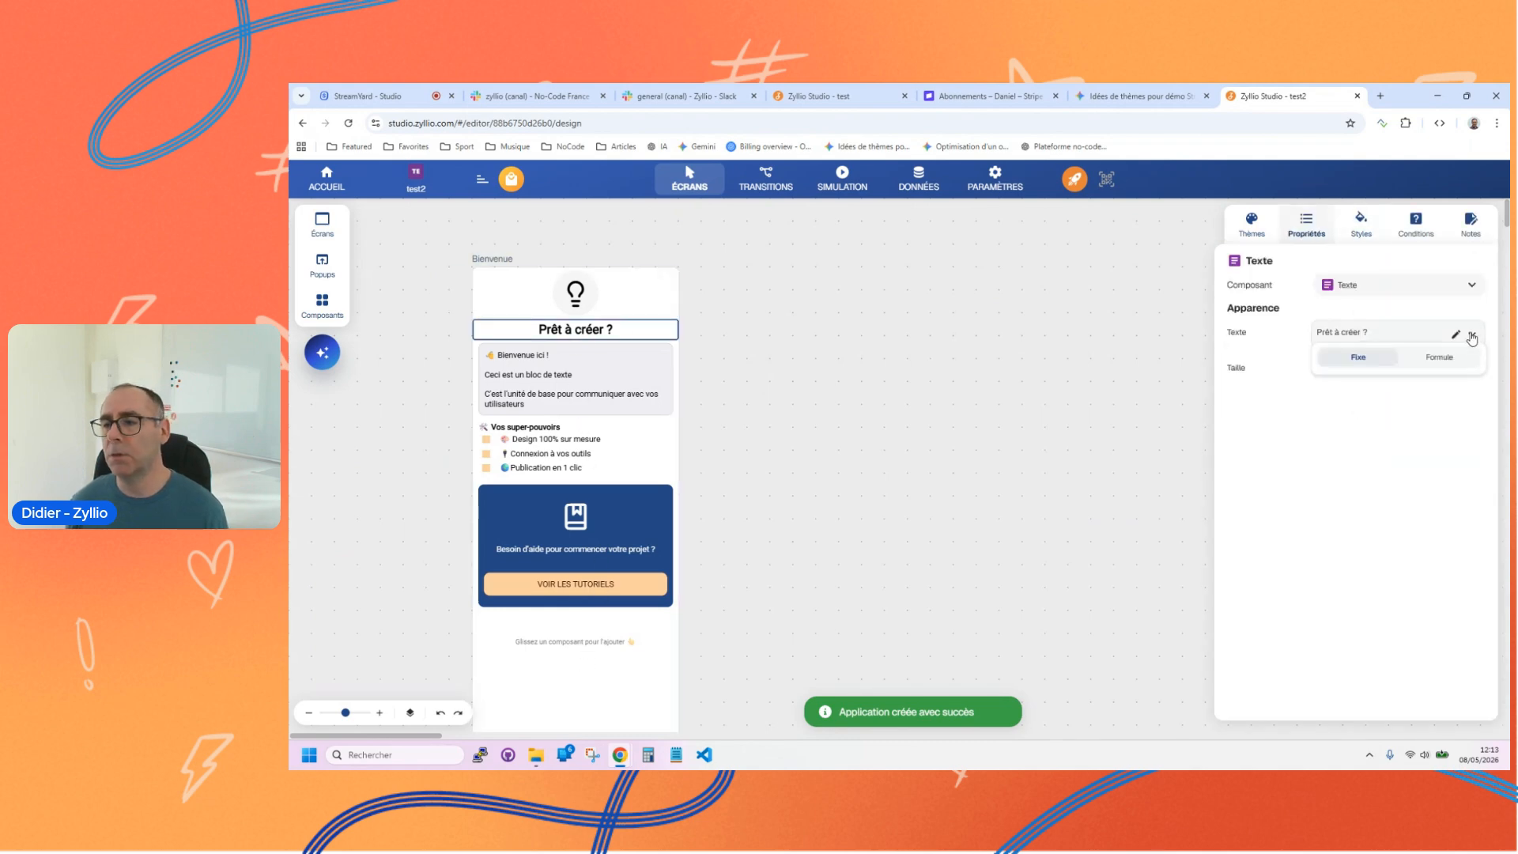
left_click(1435, 360)
left_click(1344, 334)
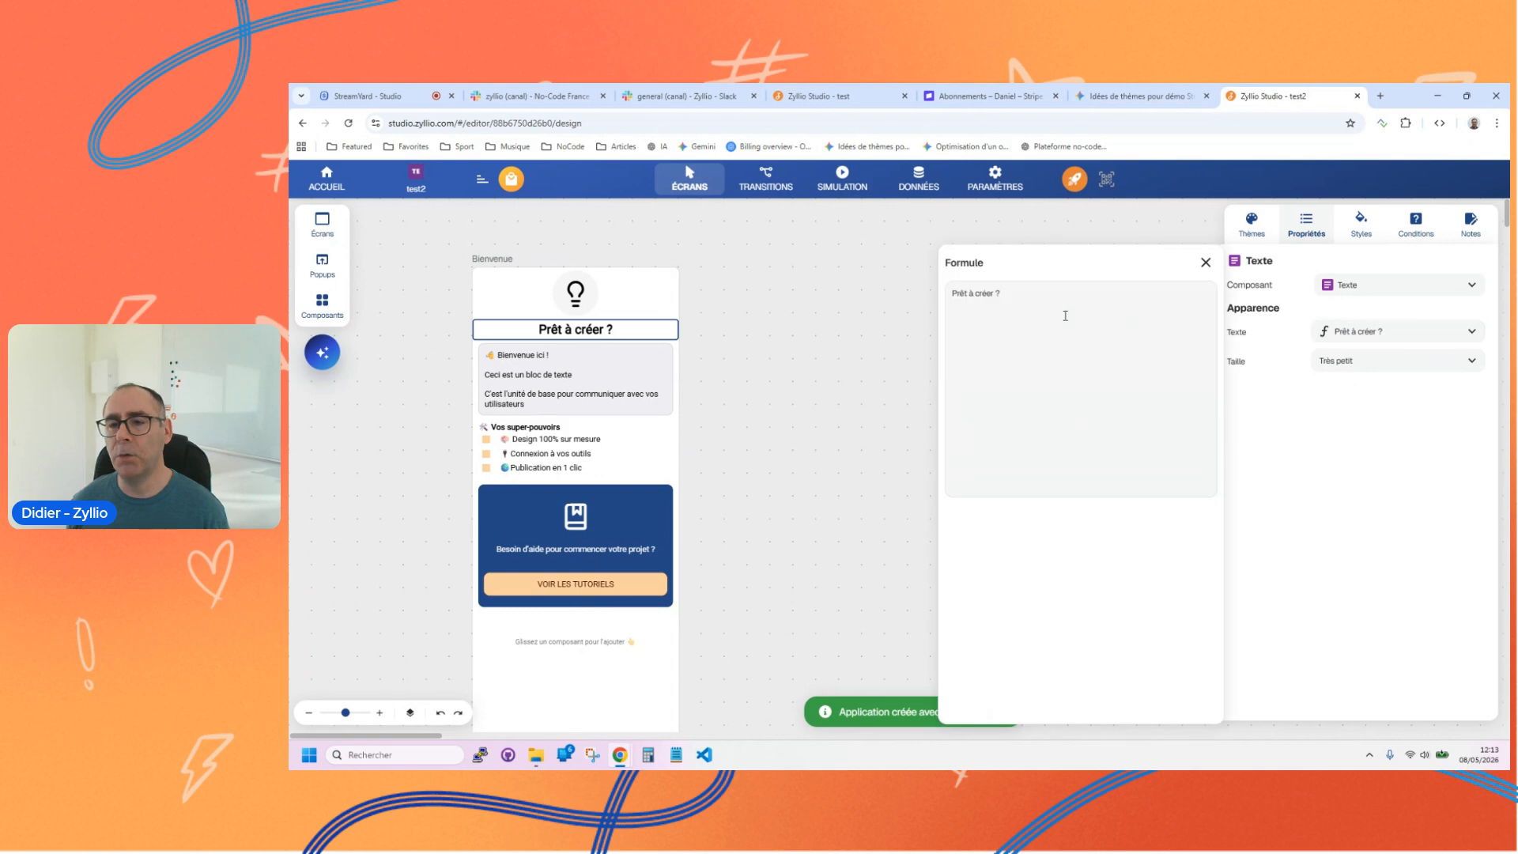
left_click(1061, 296)
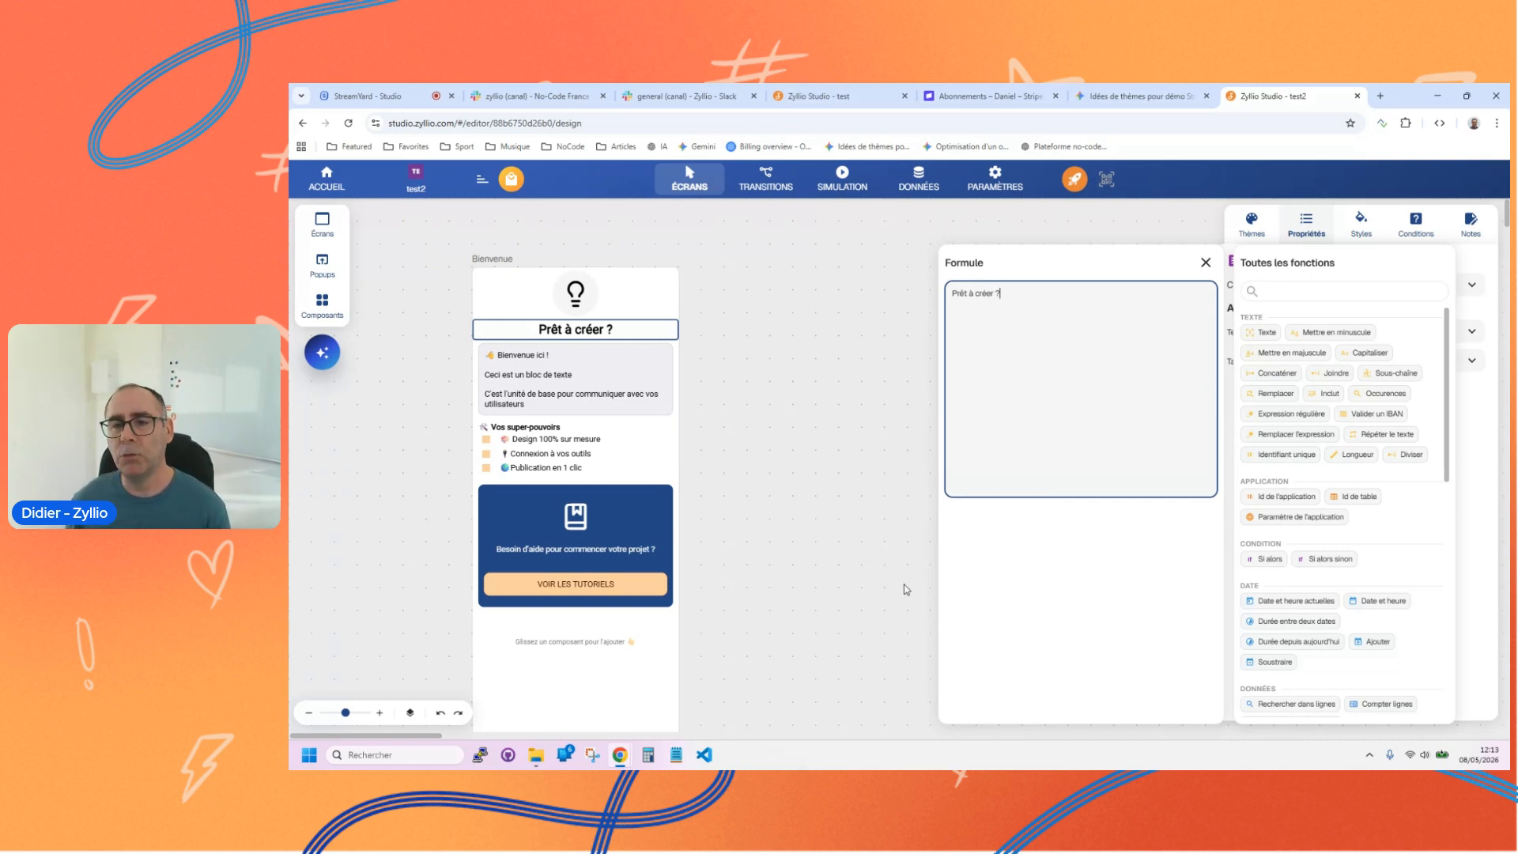
Step: Add the Utilisateurs and Produits model tables and a blank Nouveau table to the application's data model
left_click(920, 182)
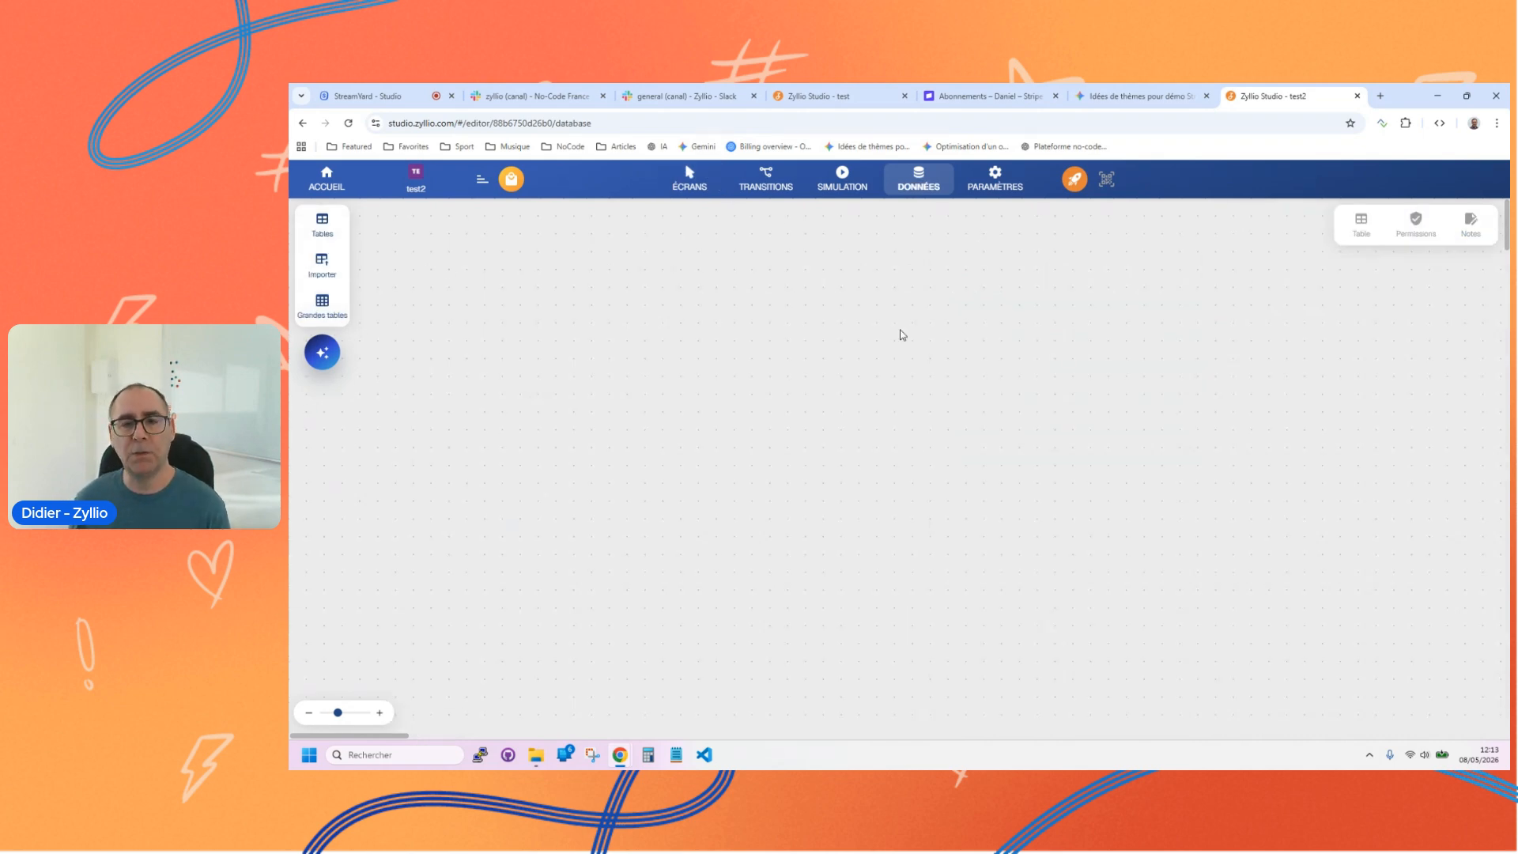
left_click(321, 225)
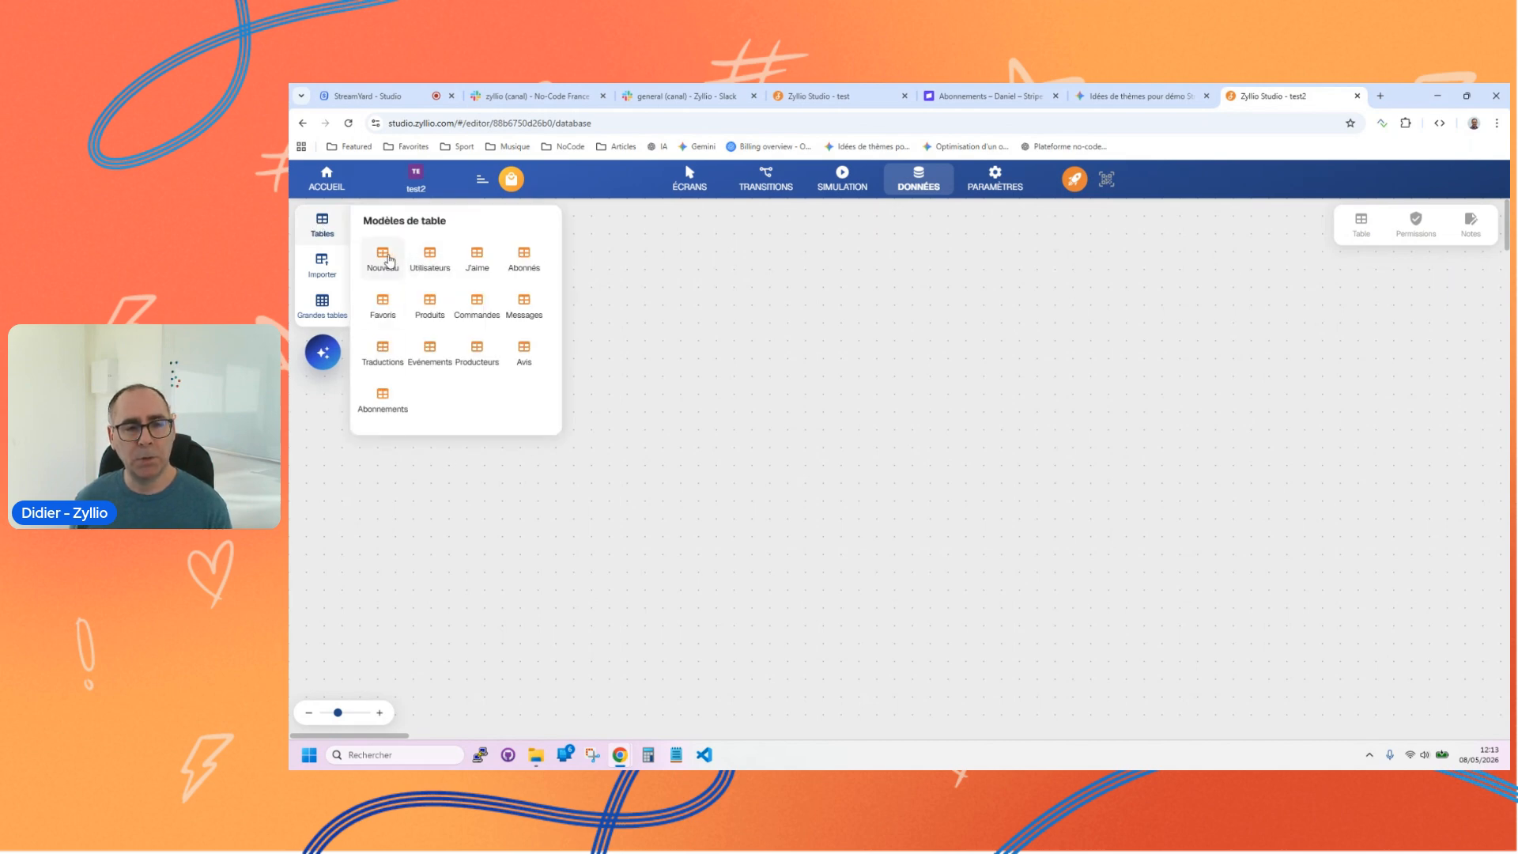
left_click_drag(430, 253, 691, 353)
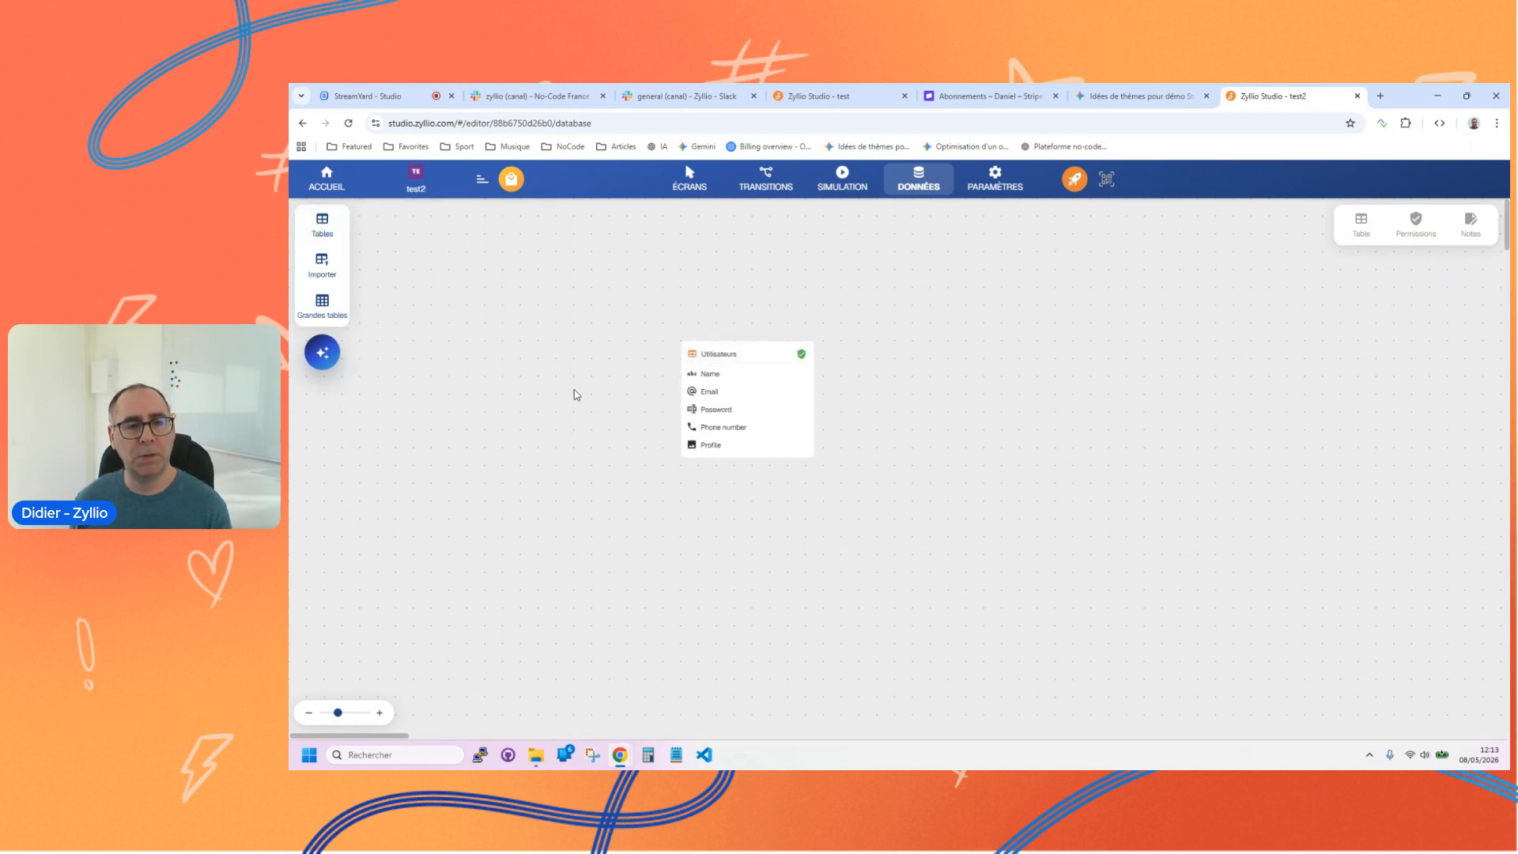
left_click(321, 228)
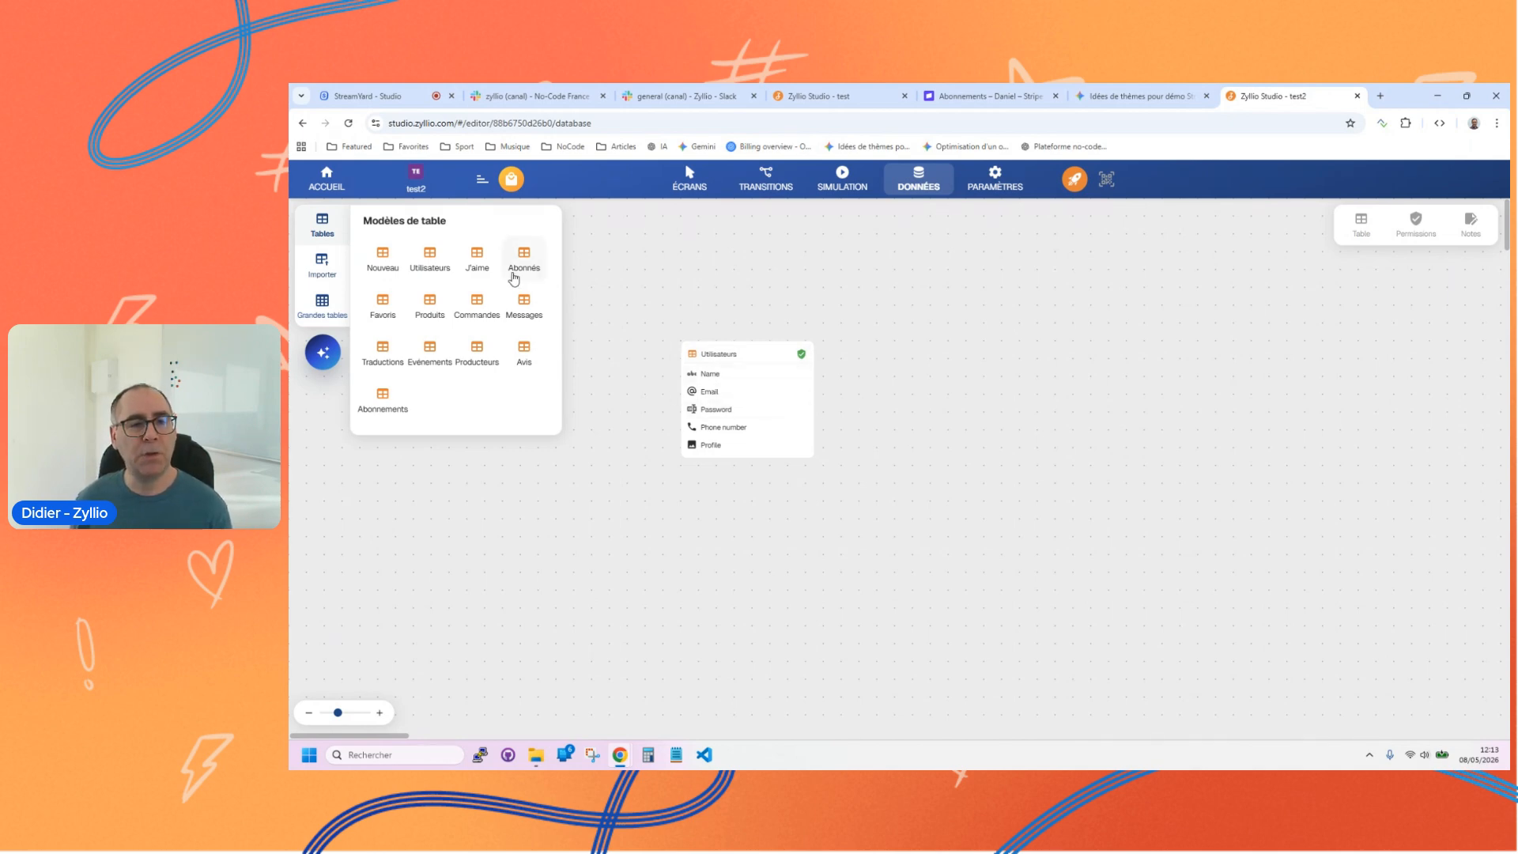
left_click_drag(425, 307, 661, 543)
left_click(322, 226)
left_click_drag(380, 258, 589, 239)
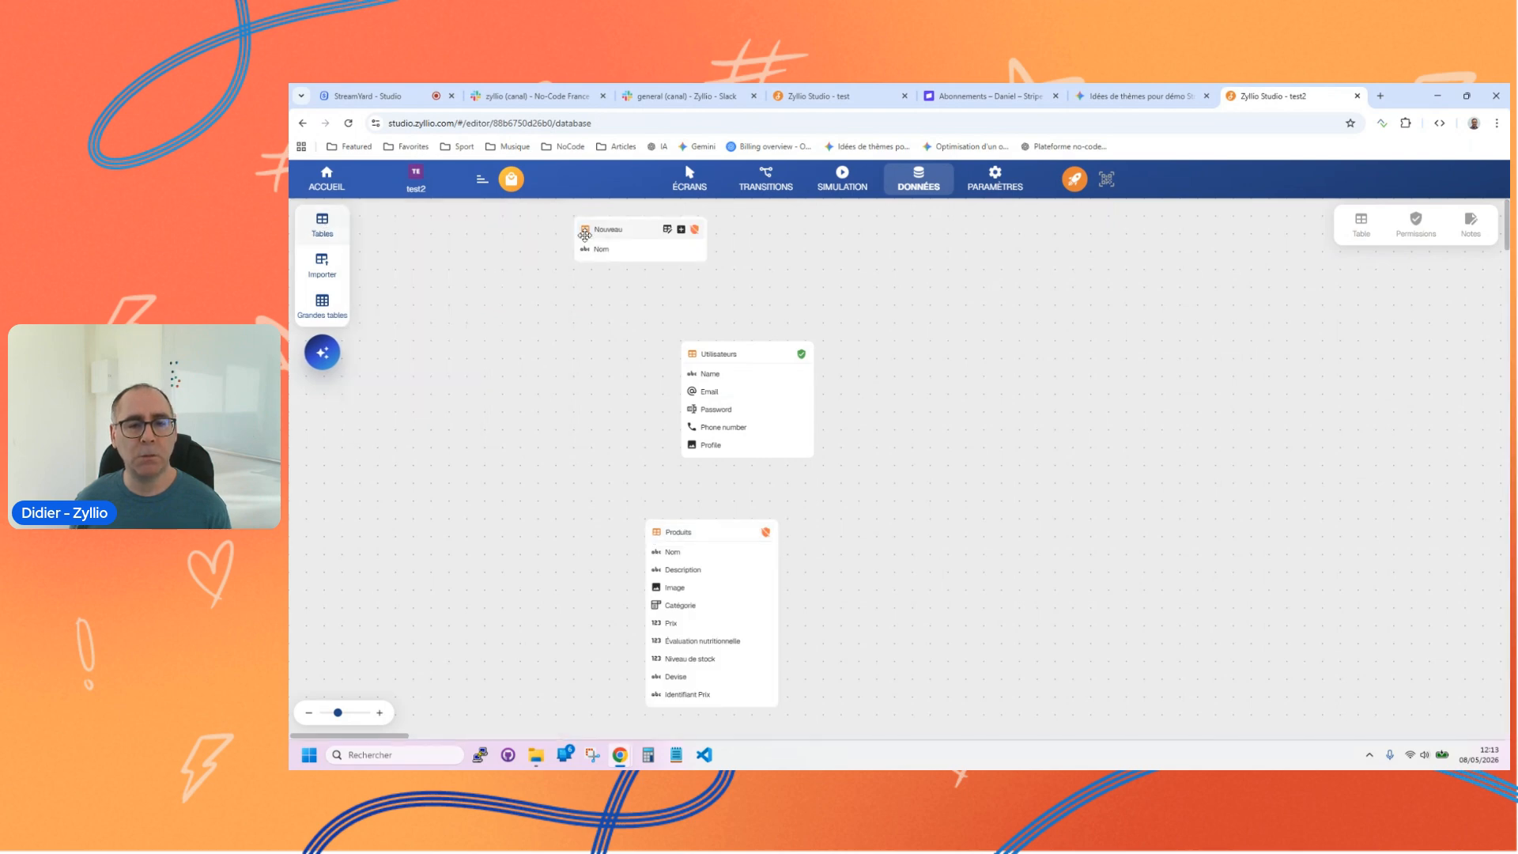
left_click(683, 230)
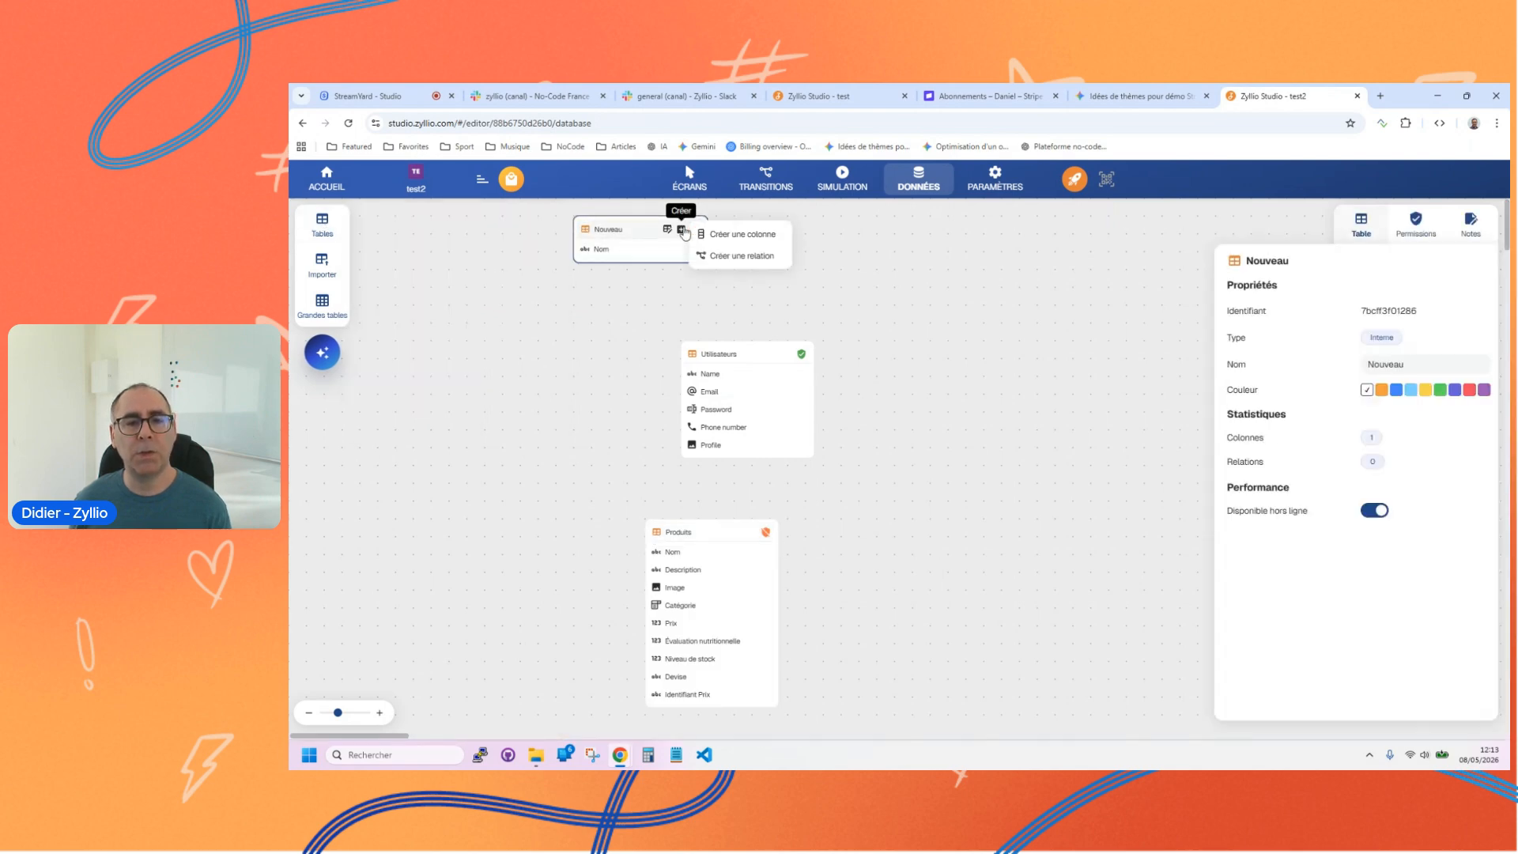
left_click(728, 235)
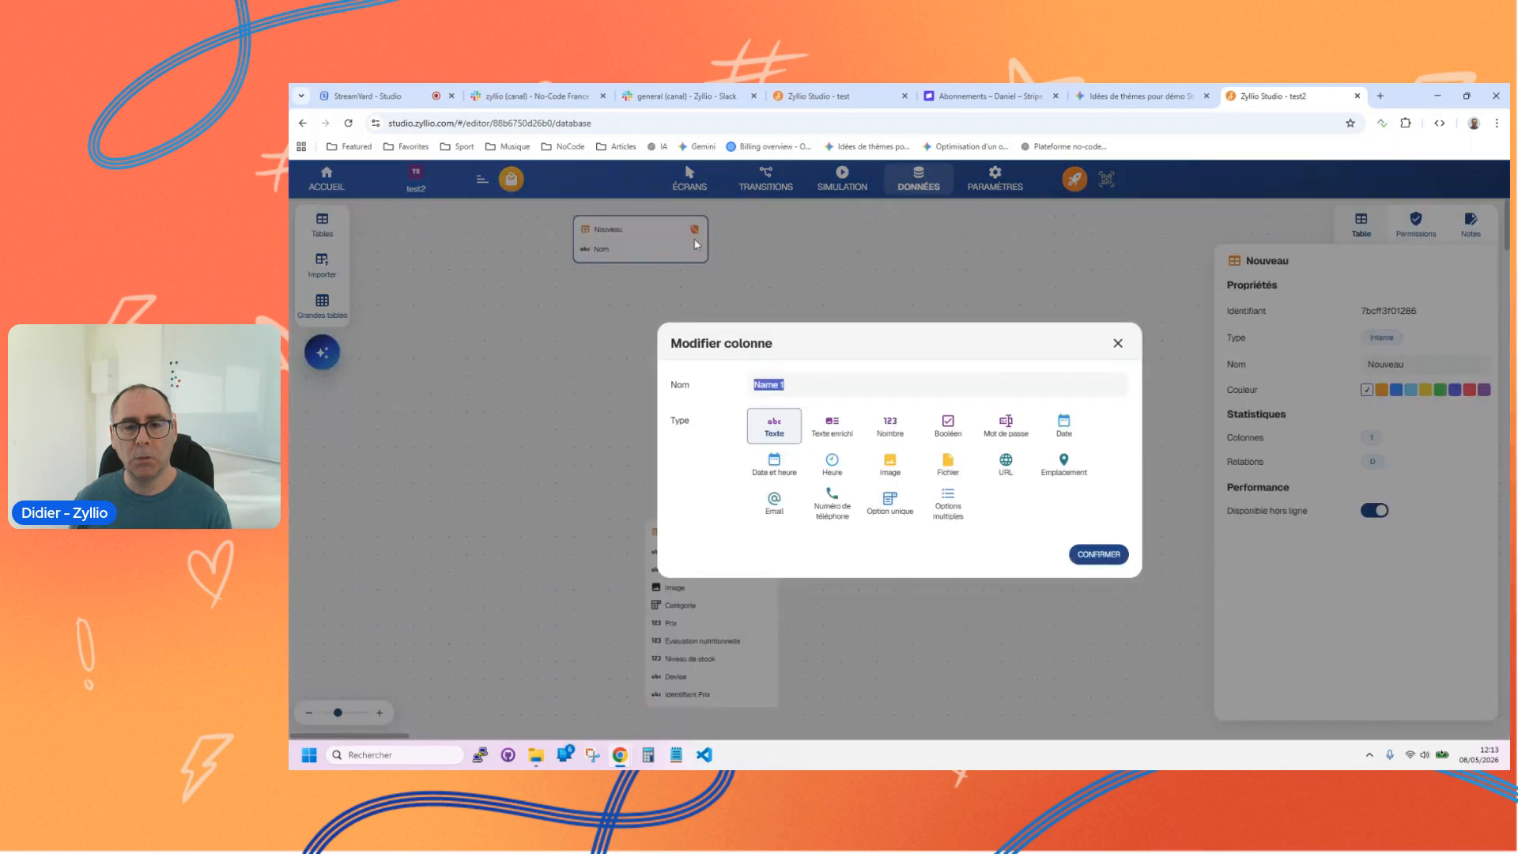
left_click(1117, 343)
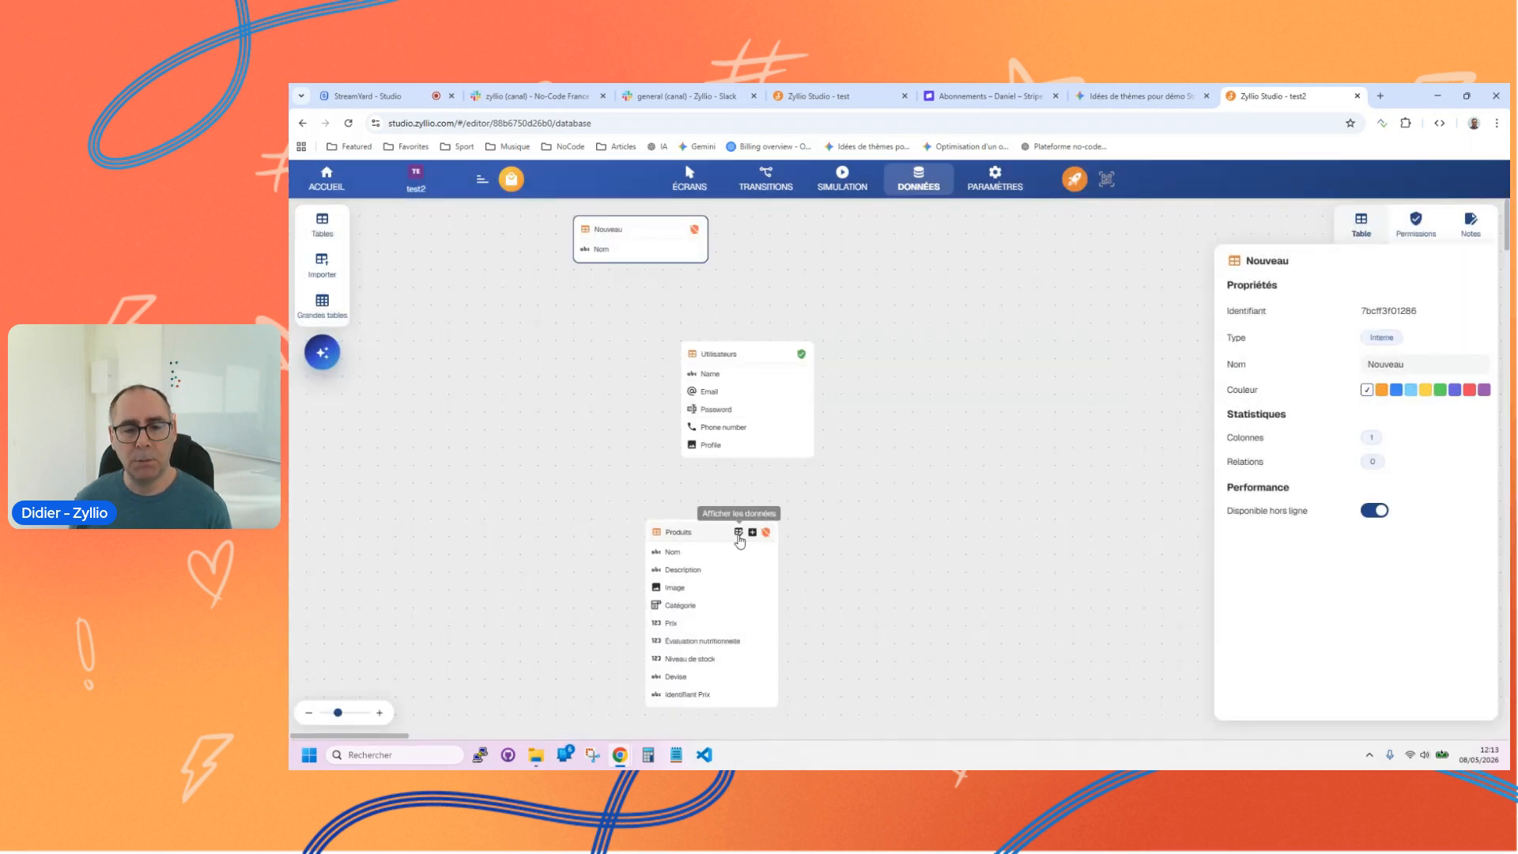
Step: Review the records of the Produits table and move the table beside Utilisateurs on the canvas
left_click(737, 532)
mouse_move(712, 631)
left_mouse_down()
mouse_move(962, 642)
mouse_move(501, 610)
left_mouse_up()
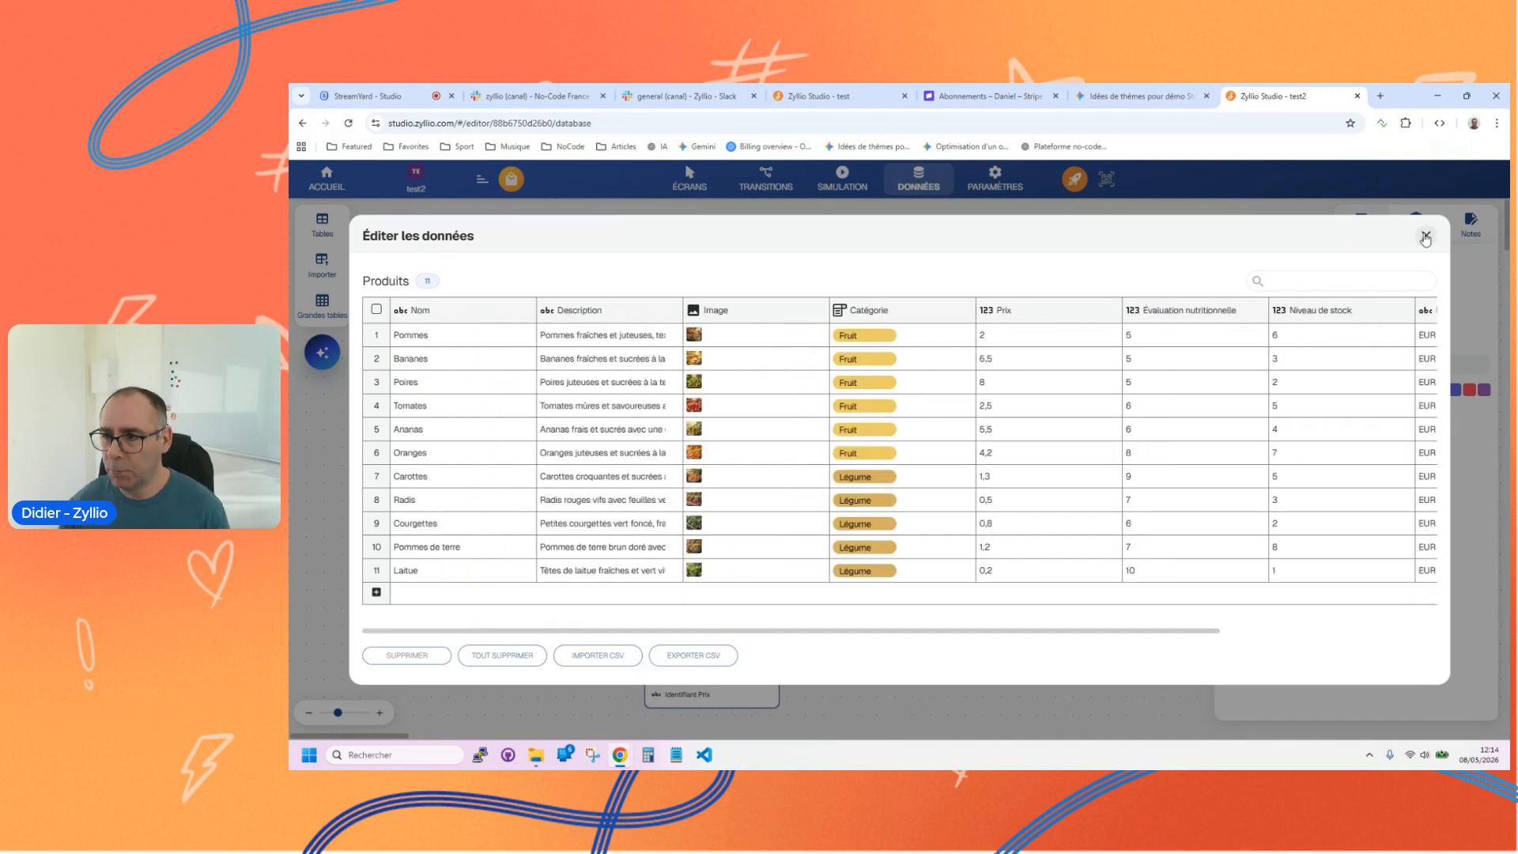
left_click(1425, 238)
left_click_drag(659, 534, 873, 409)
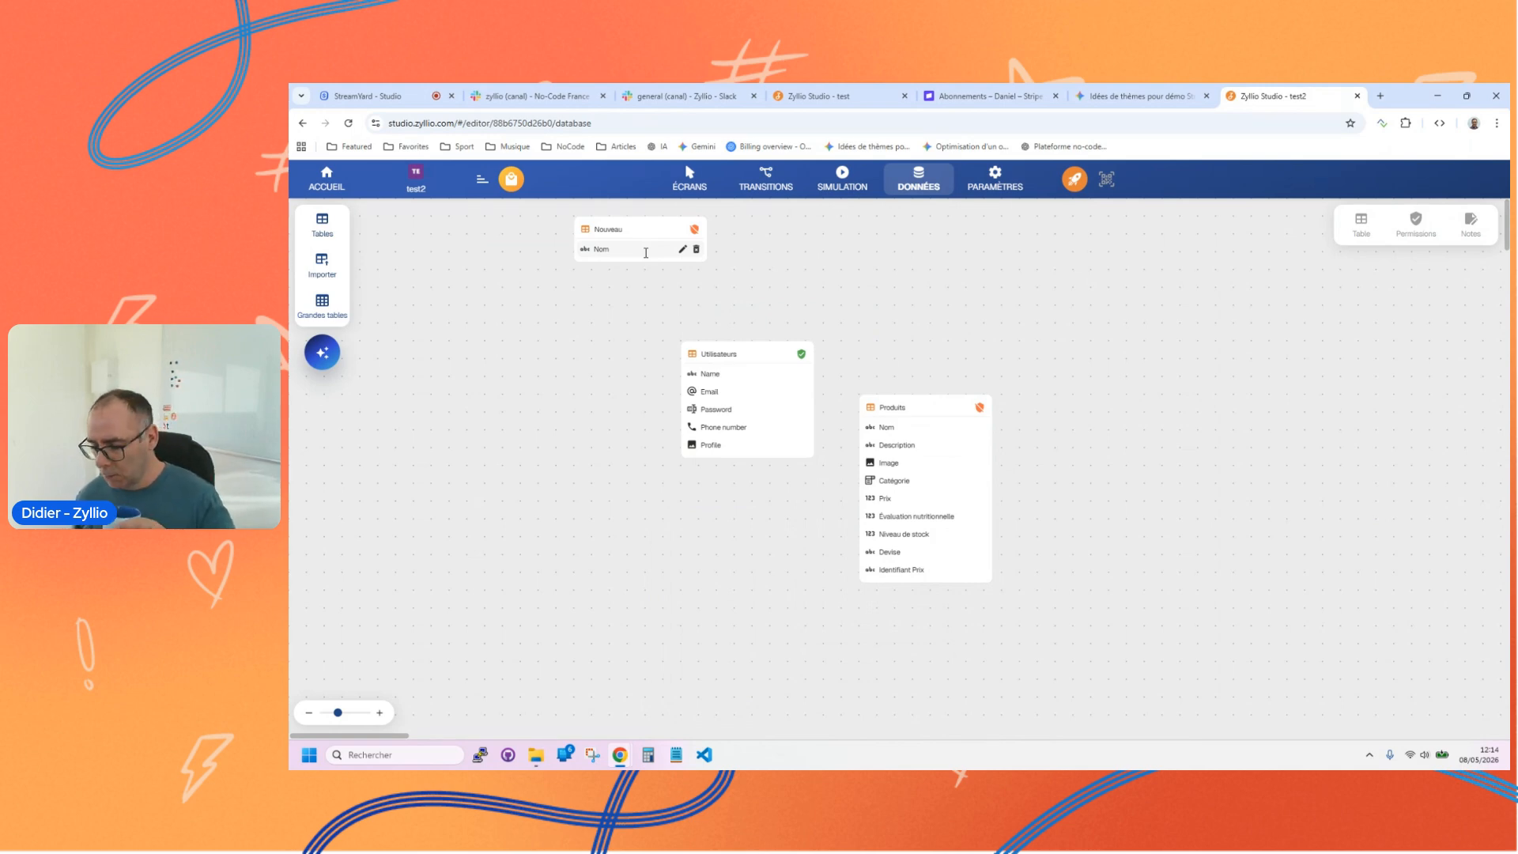
Step: Return to the screen design and reopen the "Prêt à créer ?" title's formula with the list of all functions
left_click(686, 184)
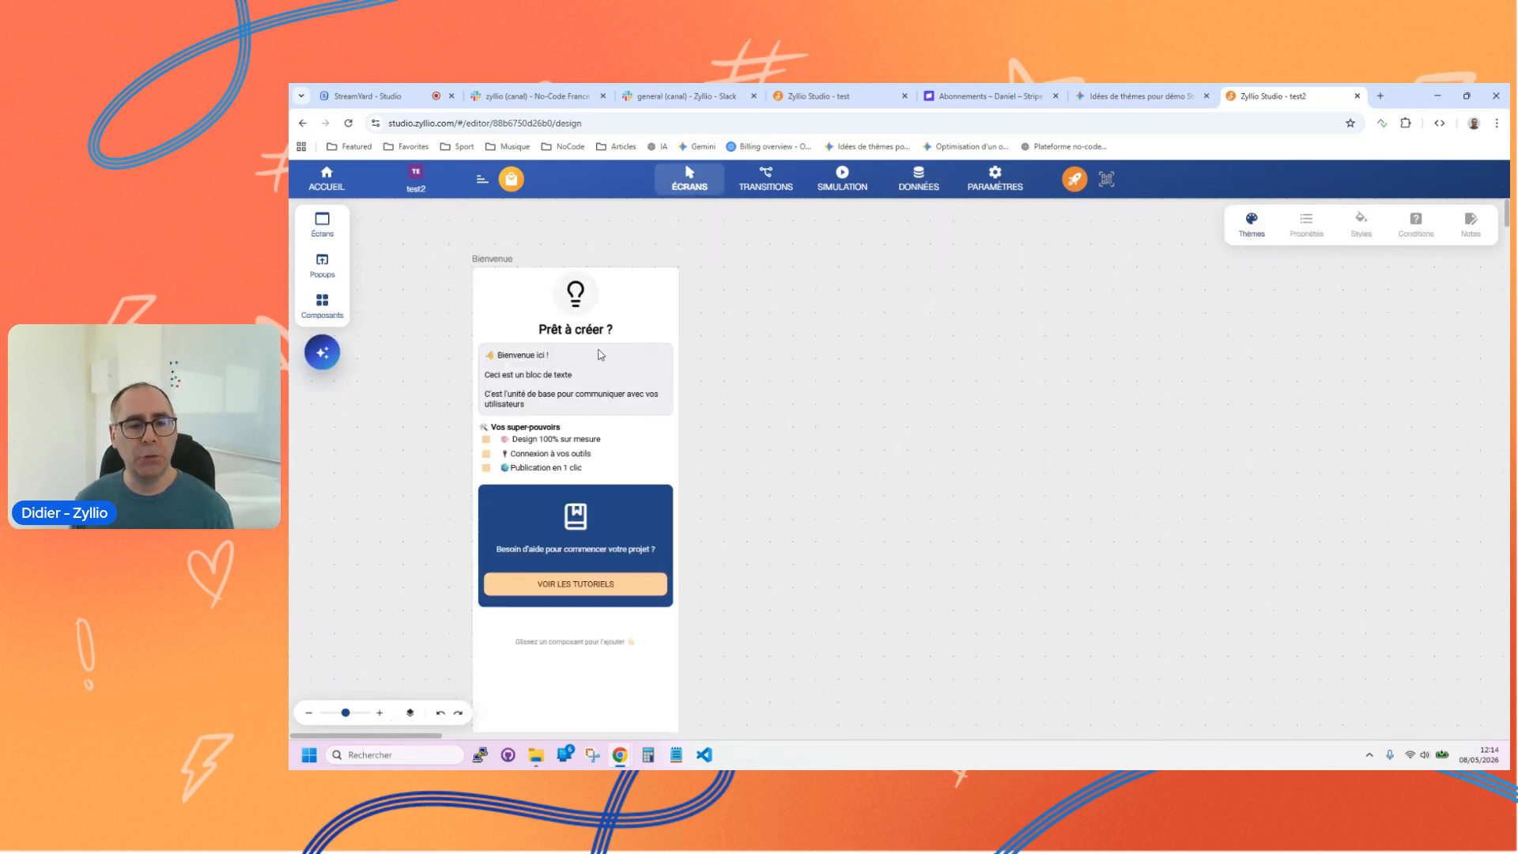
left_click(570, 331)
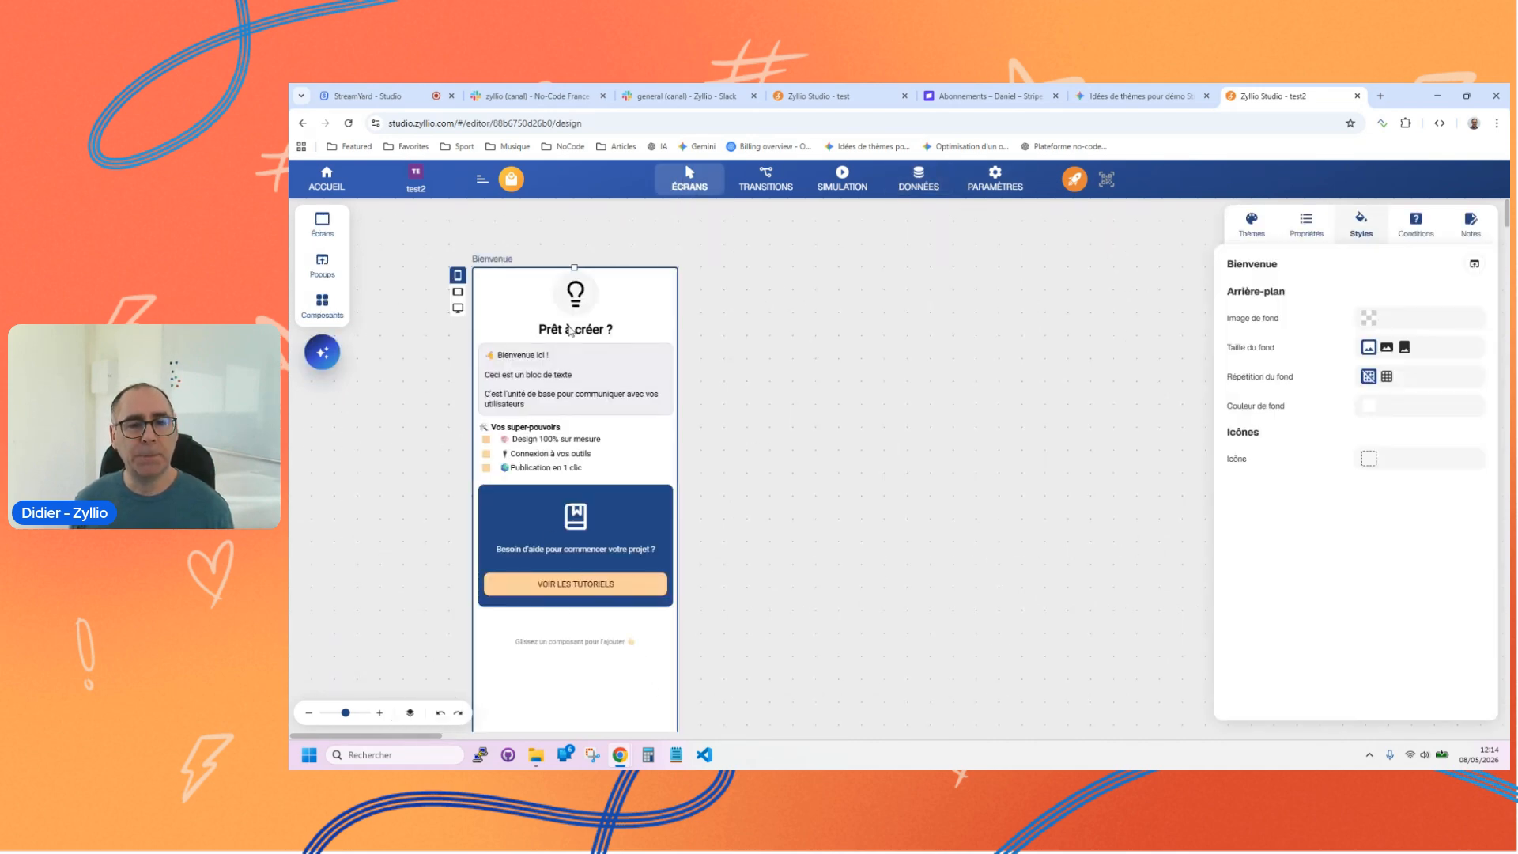
left_click(571, 331)
left_click(1389, 333)
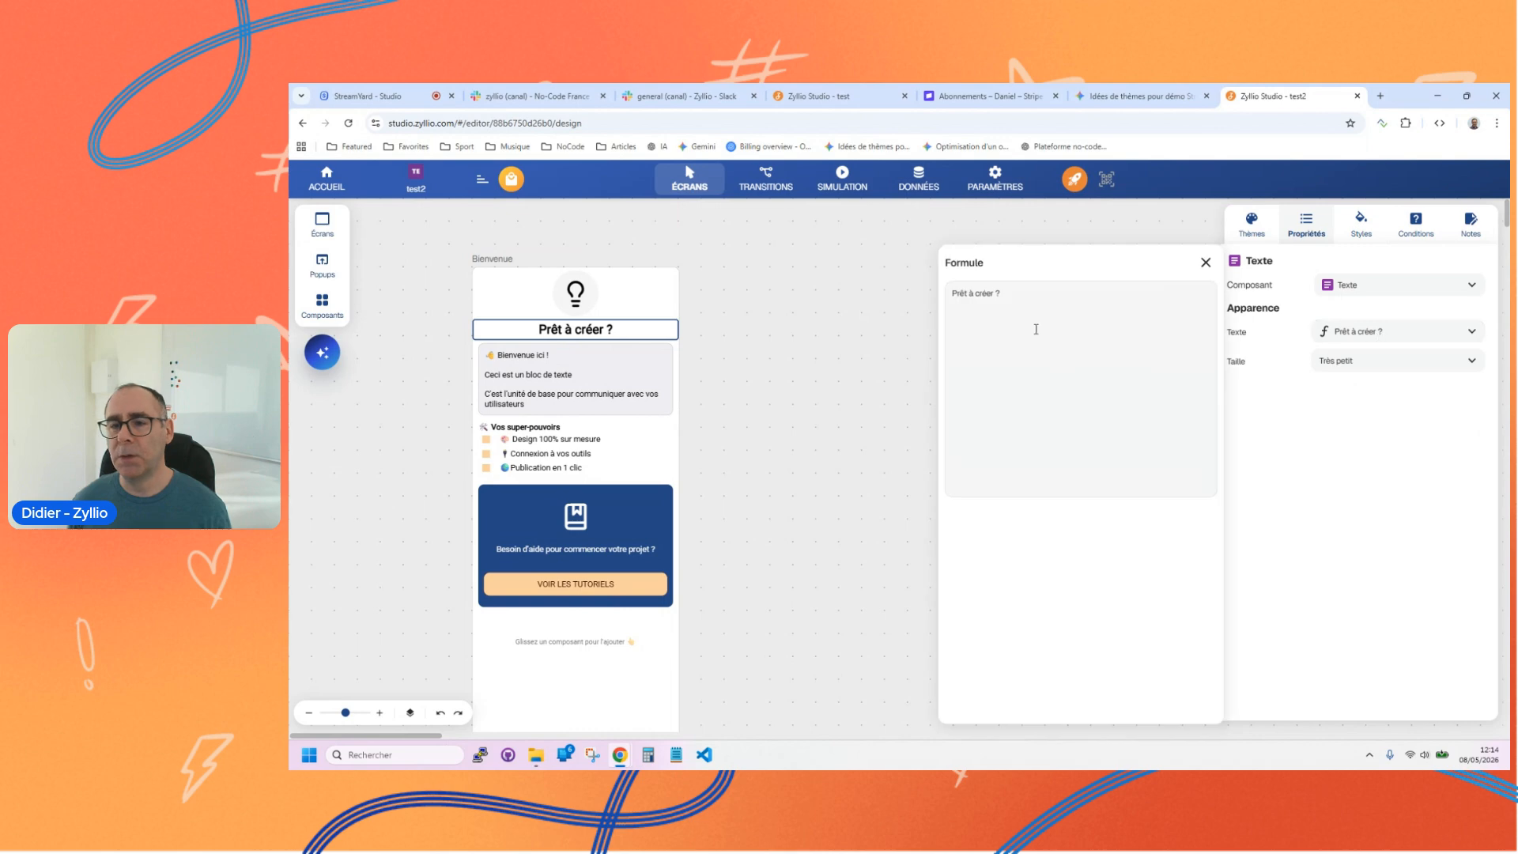
left_click(1051, 295)
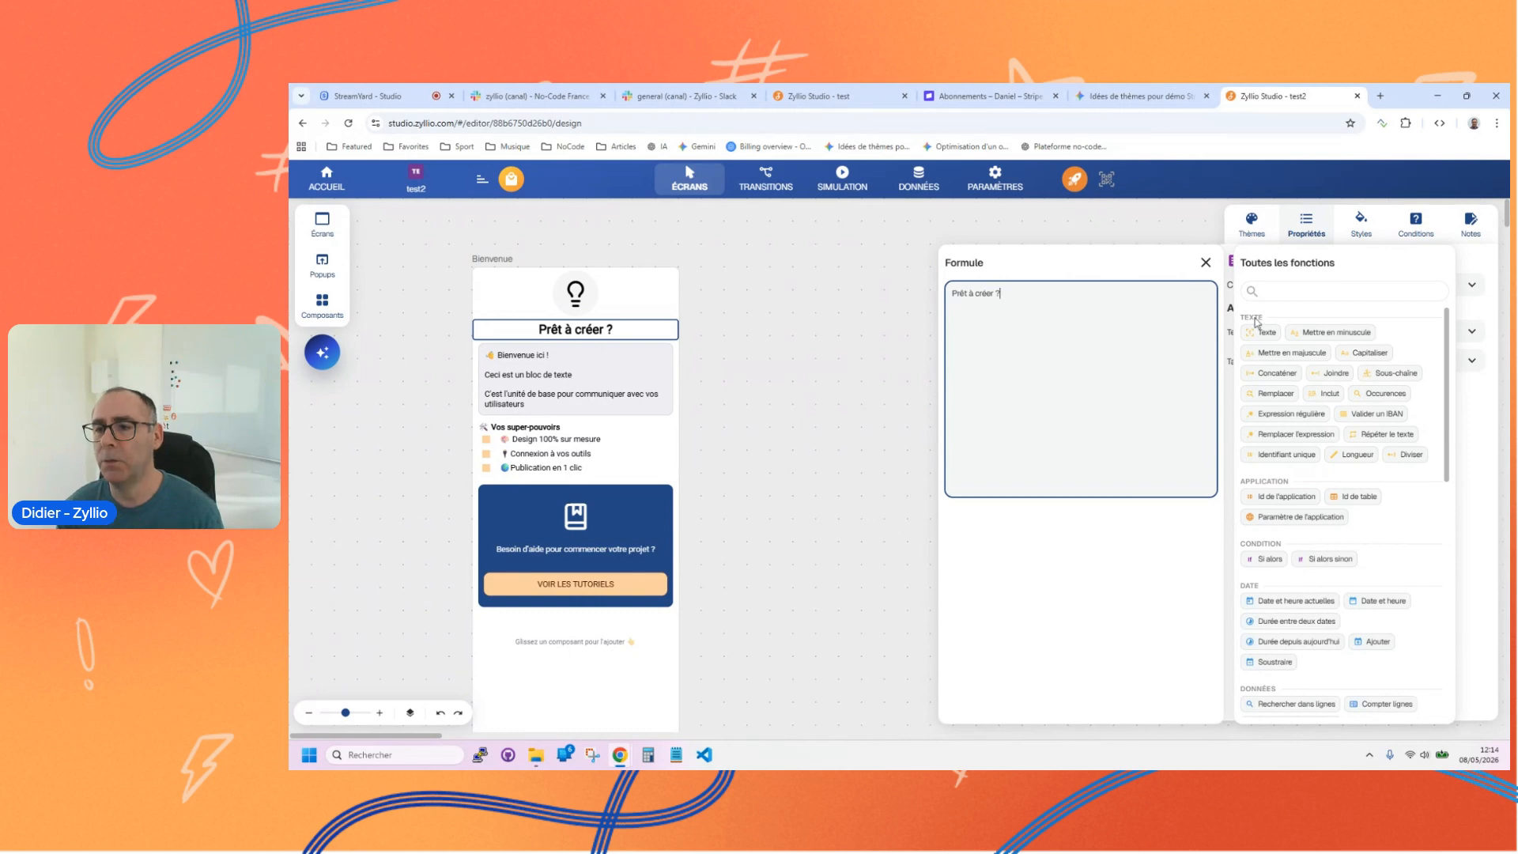
Step: Insert the Mettre en majuscule function after the "Prêt à créer ?" text and display its properties
scroll(1316, 432, "down", 2)
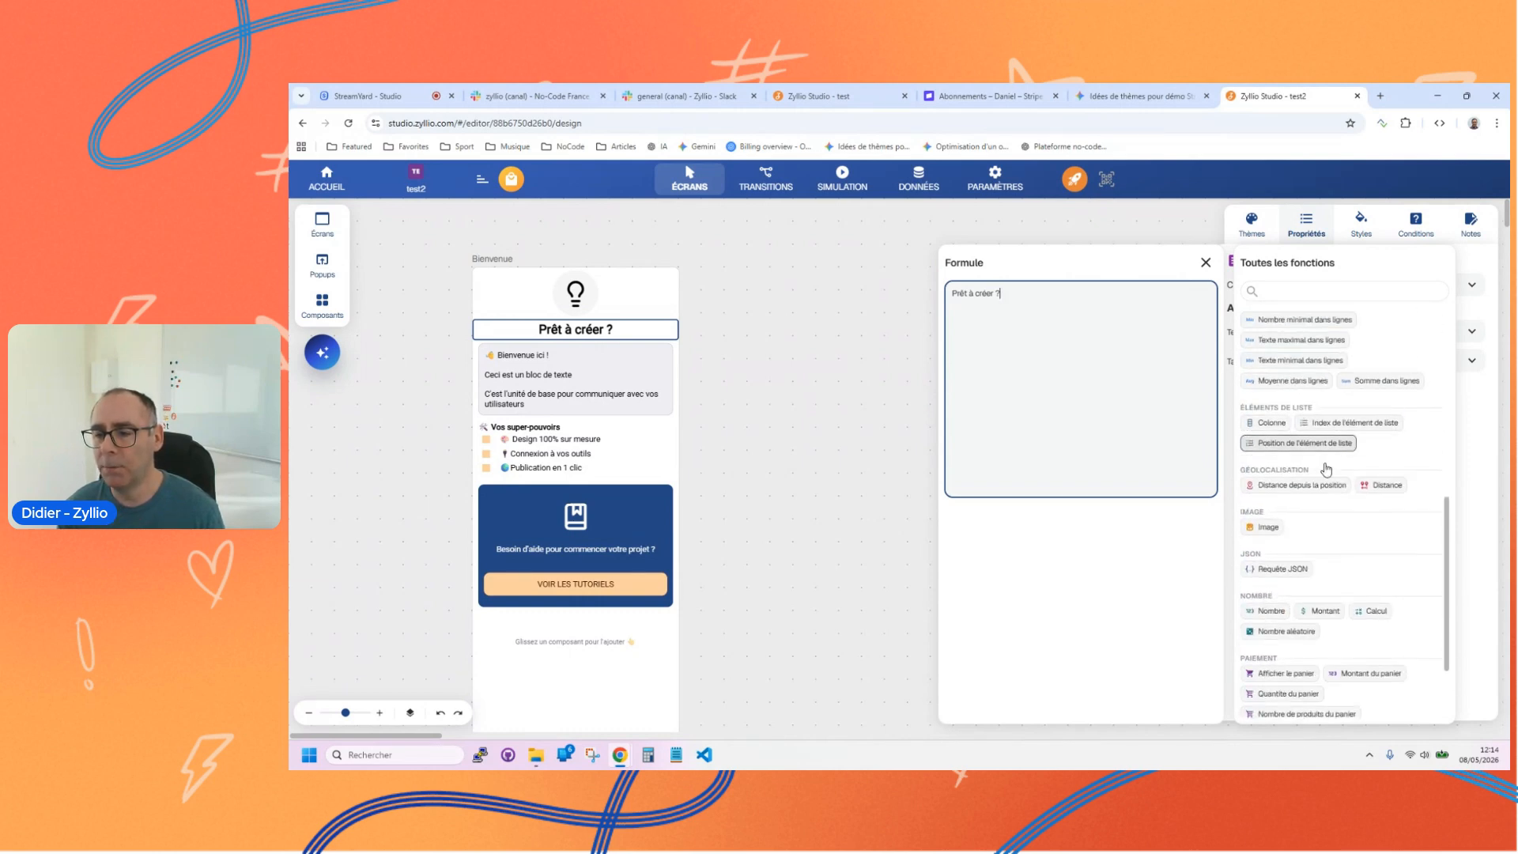
scroll(1328, 459, "up", 3)
scroll(1335, 487, "up", 1)
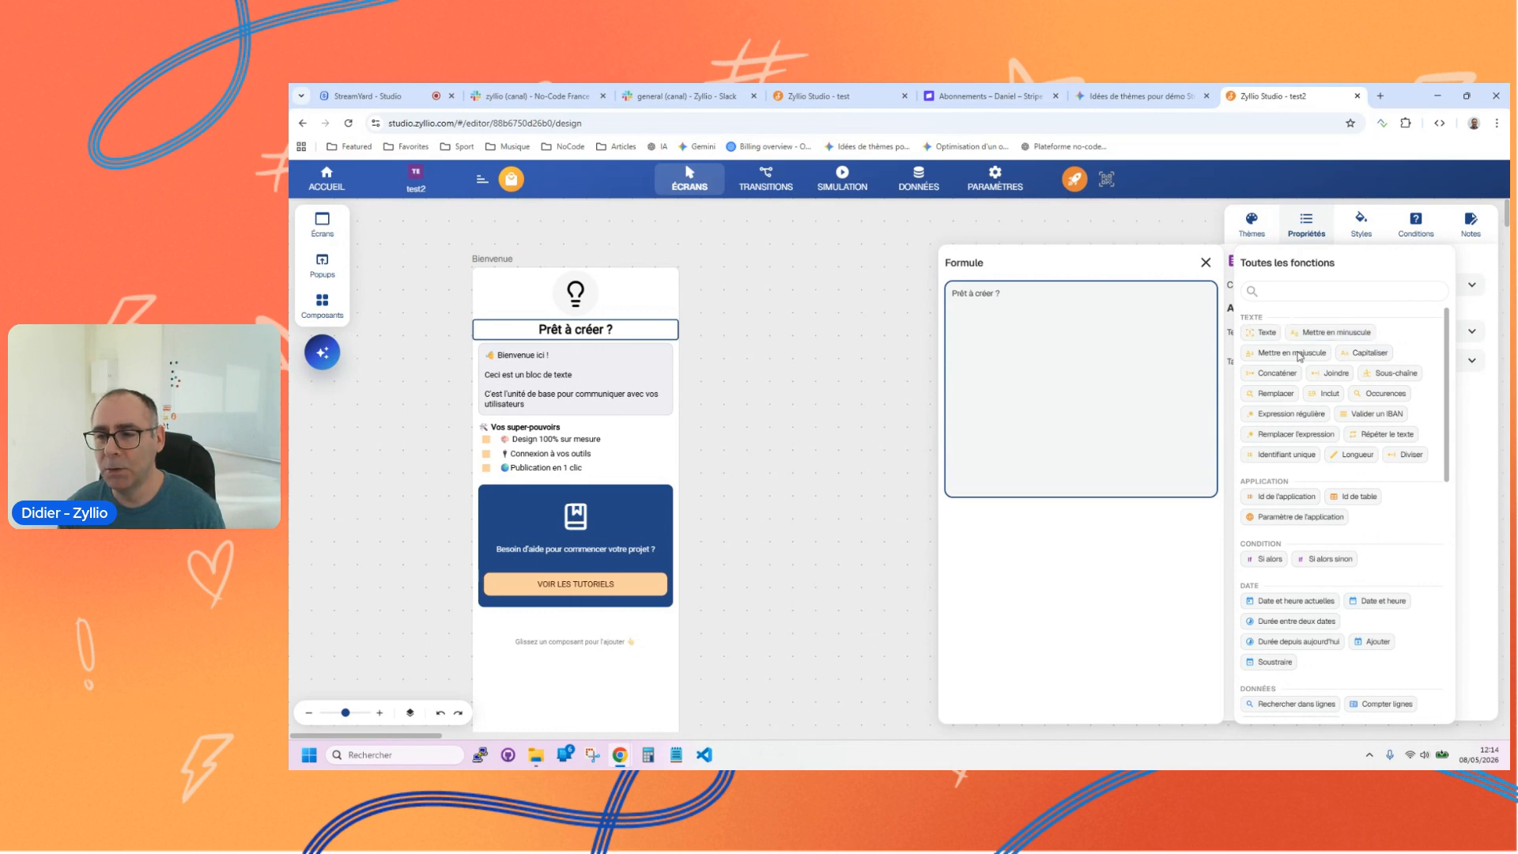
left_click(1300, 358)
left_click(1026, 297)
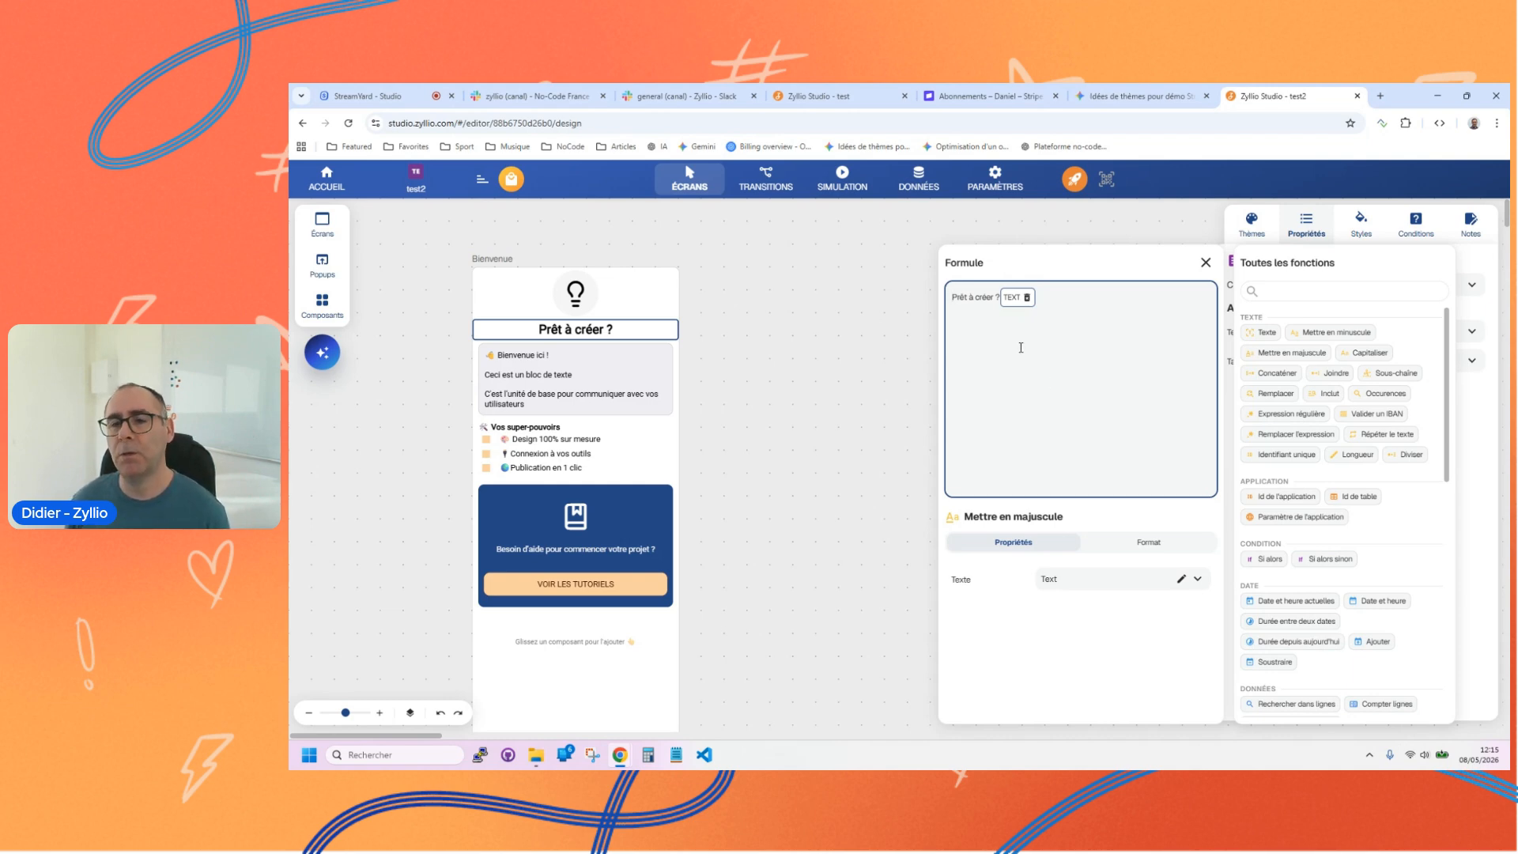
Step: Insert the Nombre aléatoire function after the uppercase function in the formula and display its properties
left_click(1059, 294)
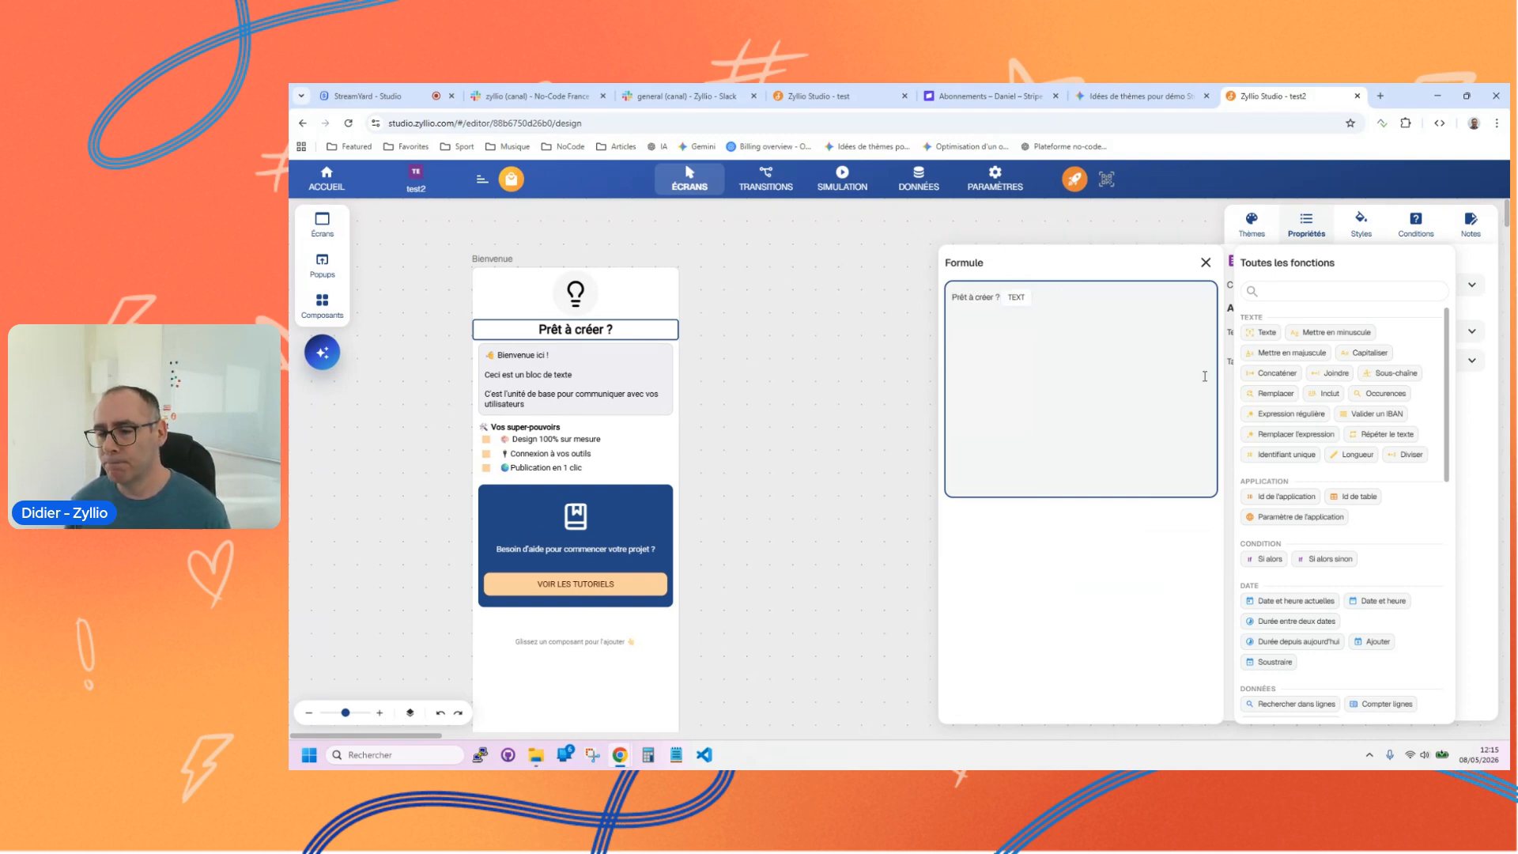
scroll(1296, 474, "down", 10)
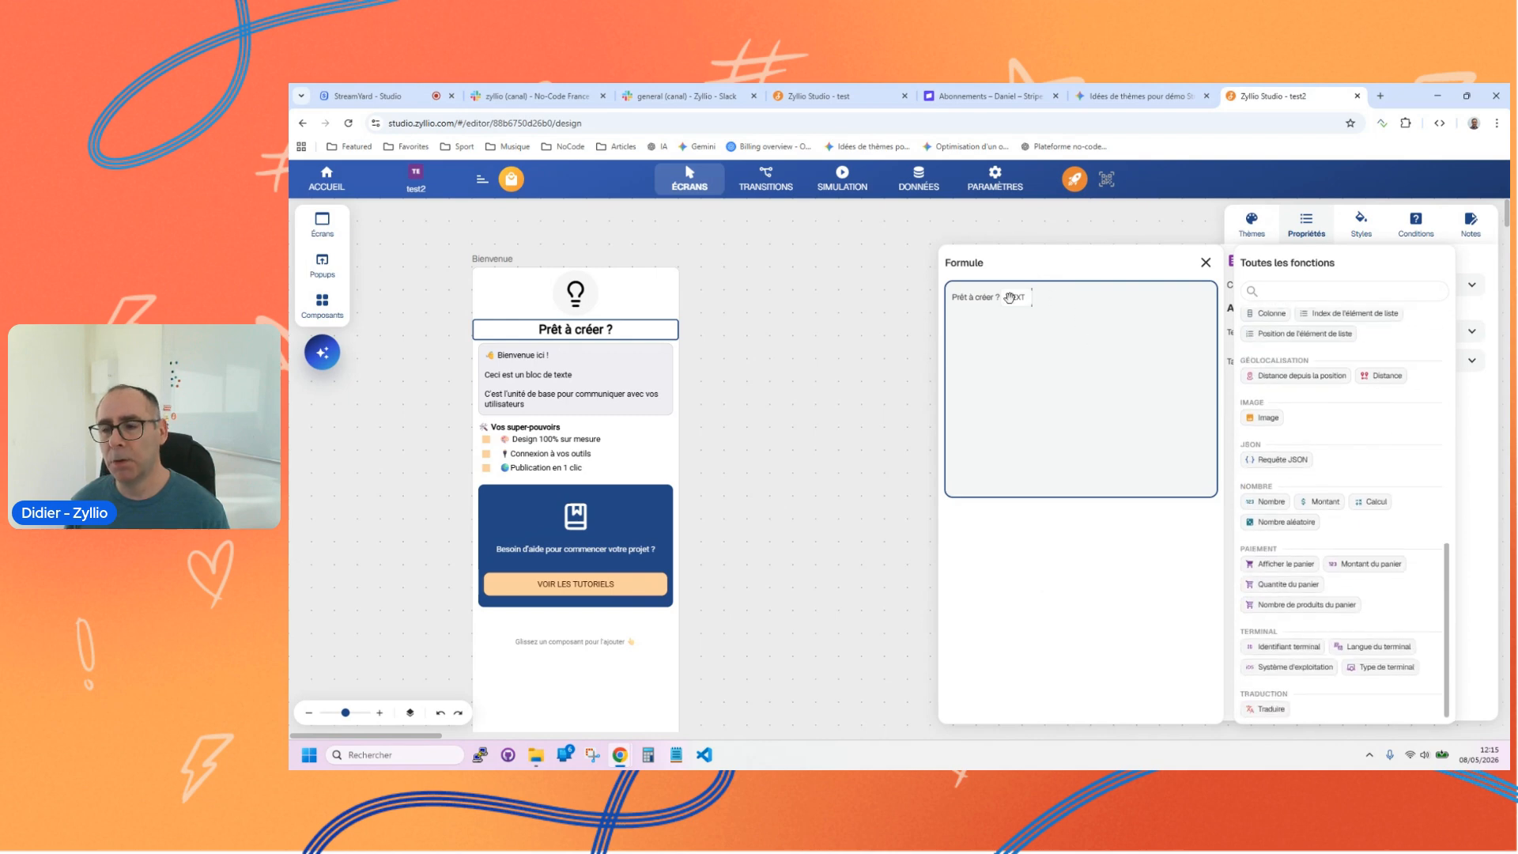
left_click(1280, 522)
left_click(1057, 297)
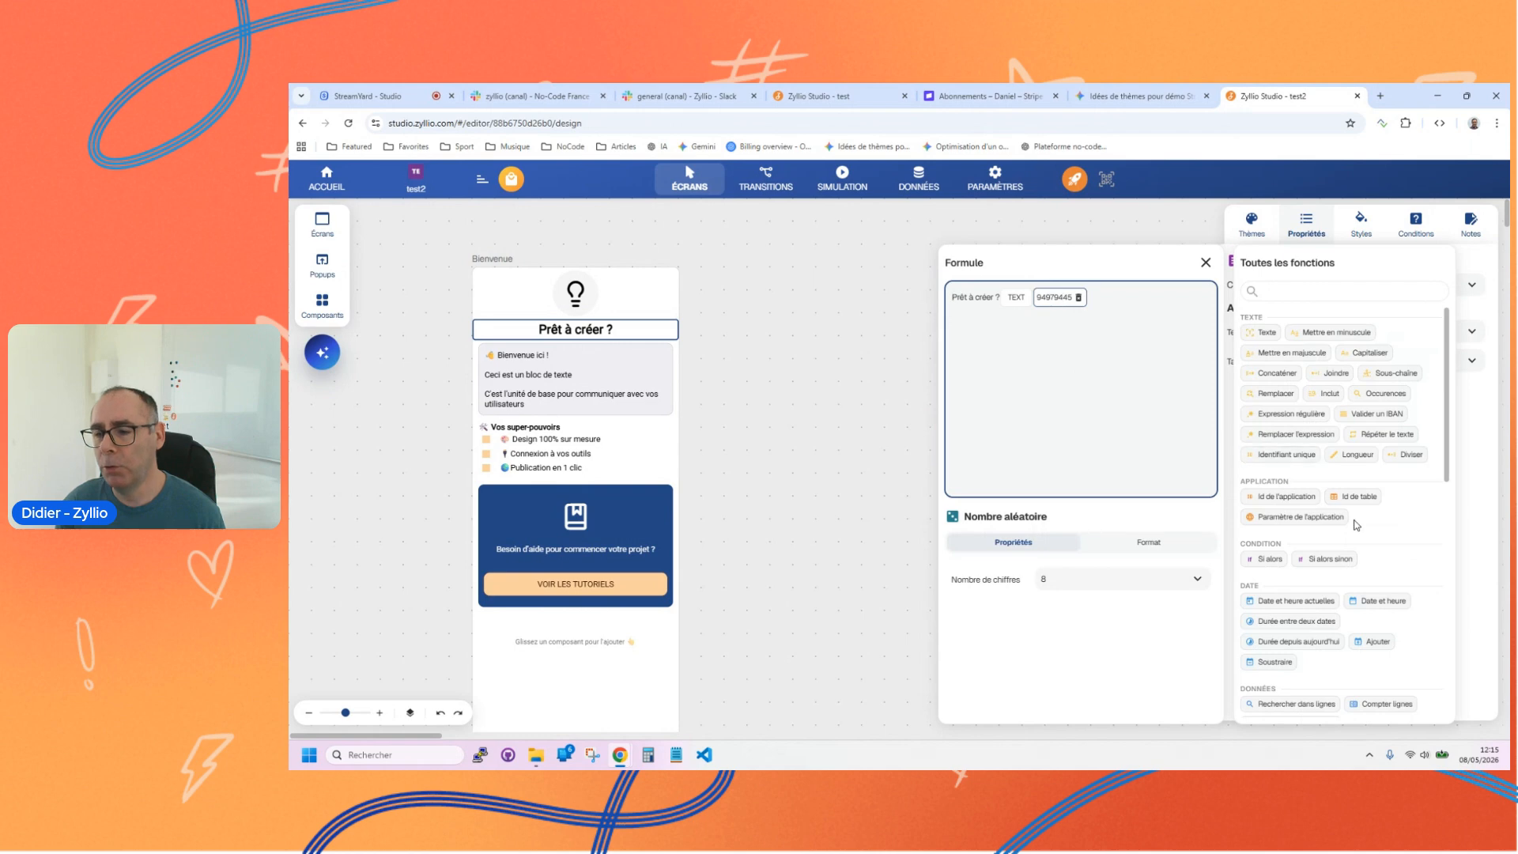
Step: Append the Texte maximal dans lignes function, with Produits as its table and Prix as its column
scroll(1296, 538, "down", 1)
left_click(1287, 533)
left_click(1091, 297)
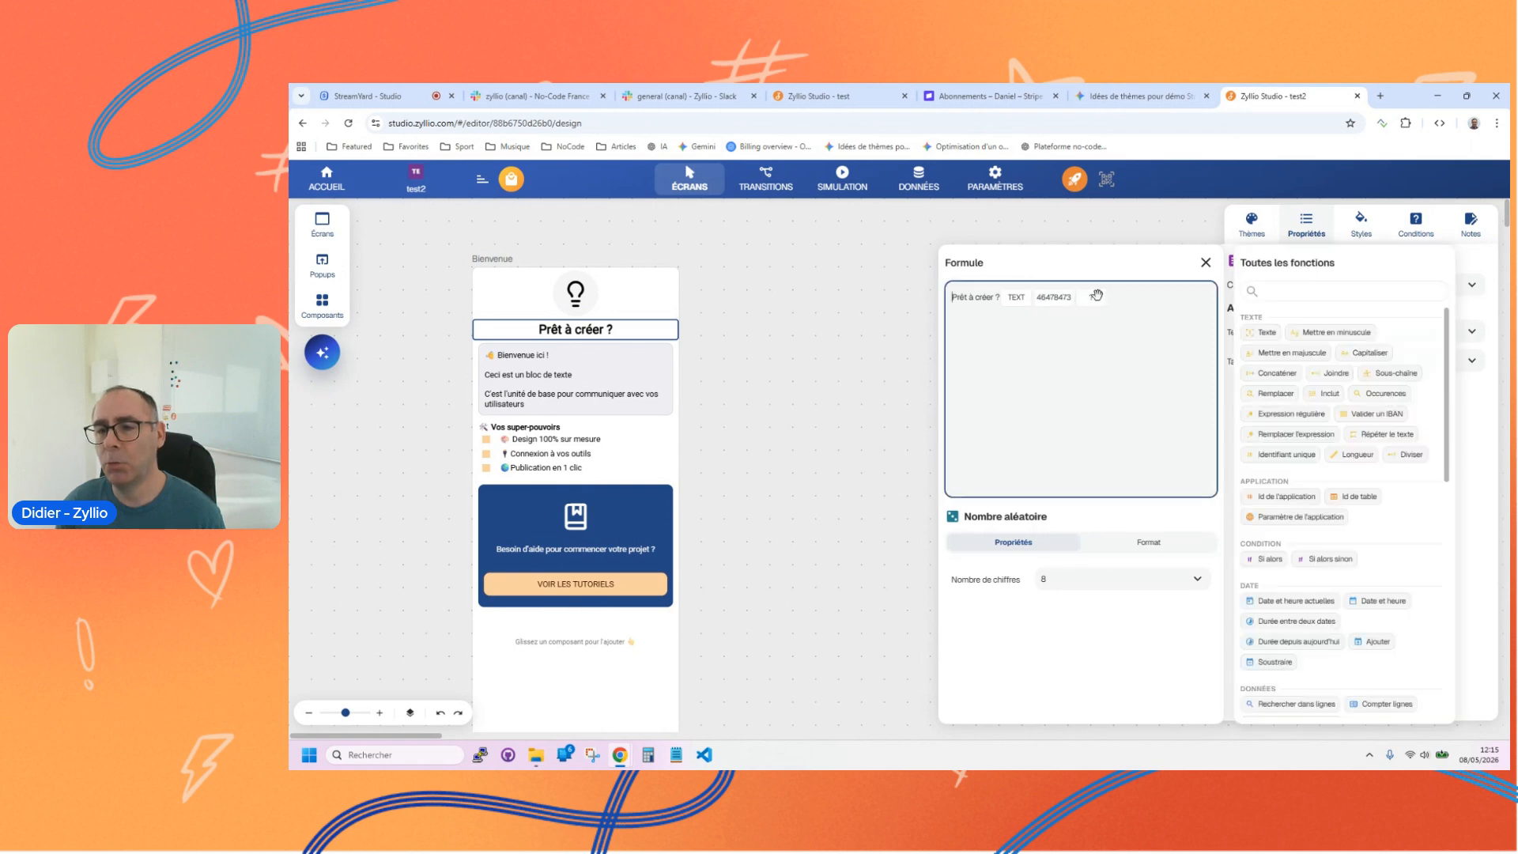
left_click(1073, 582)
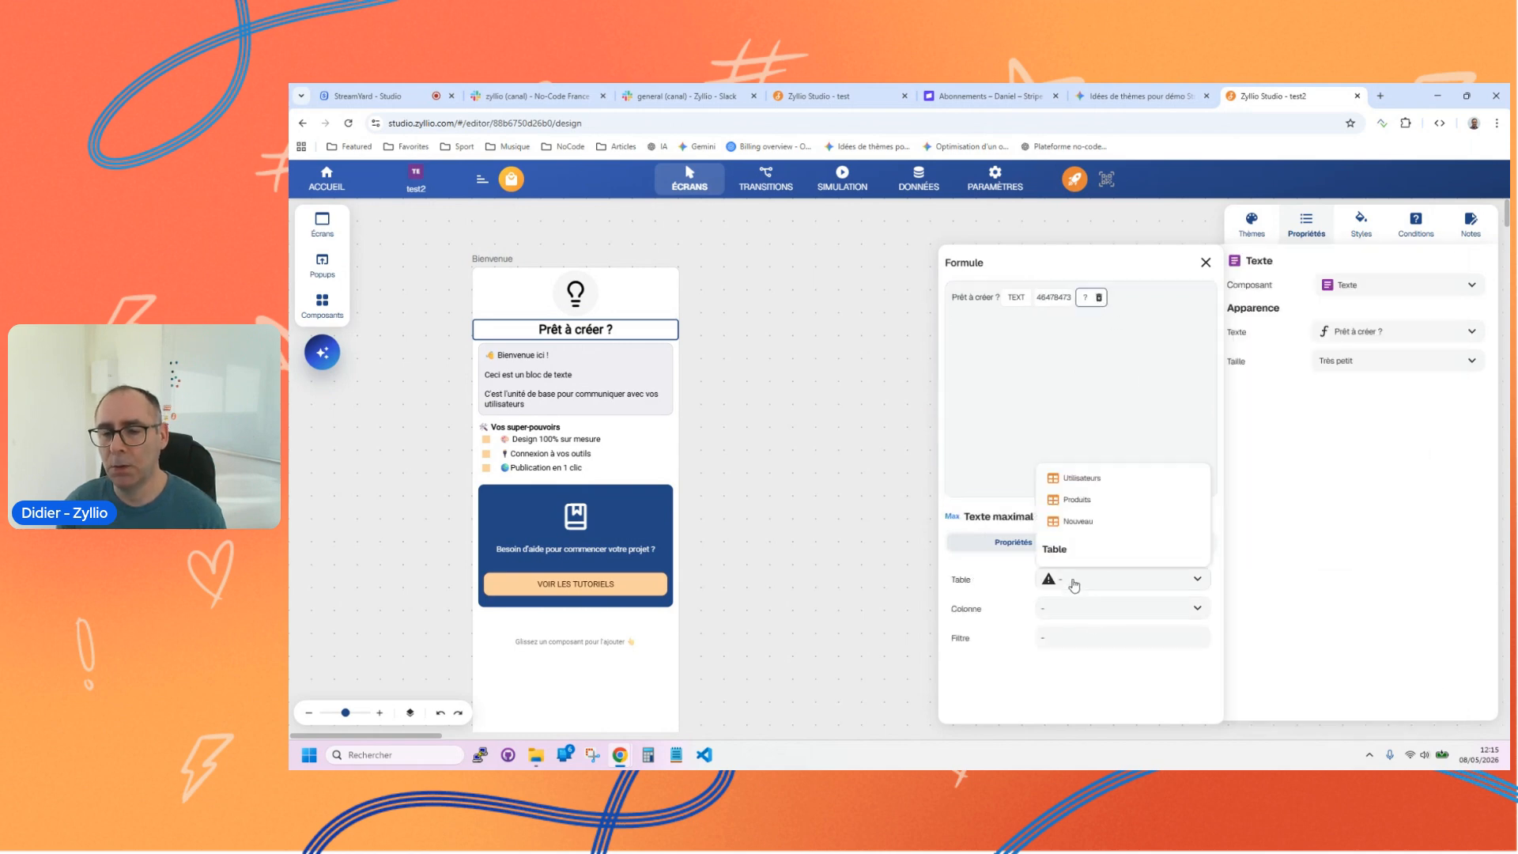
left_click(1074, 501)
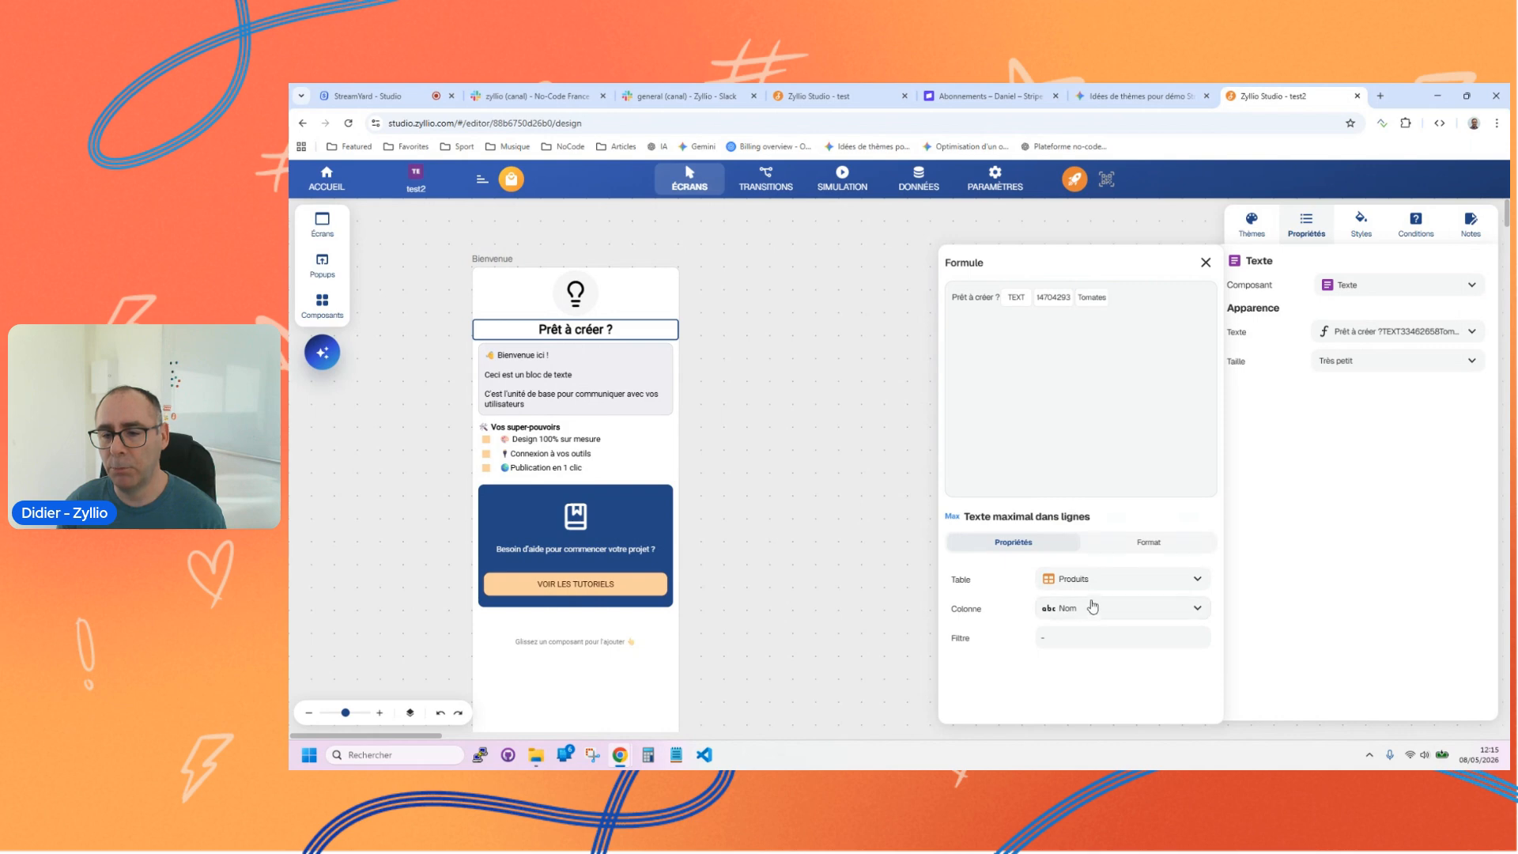
left_click(1092, 608)
left_click(1076, 470)
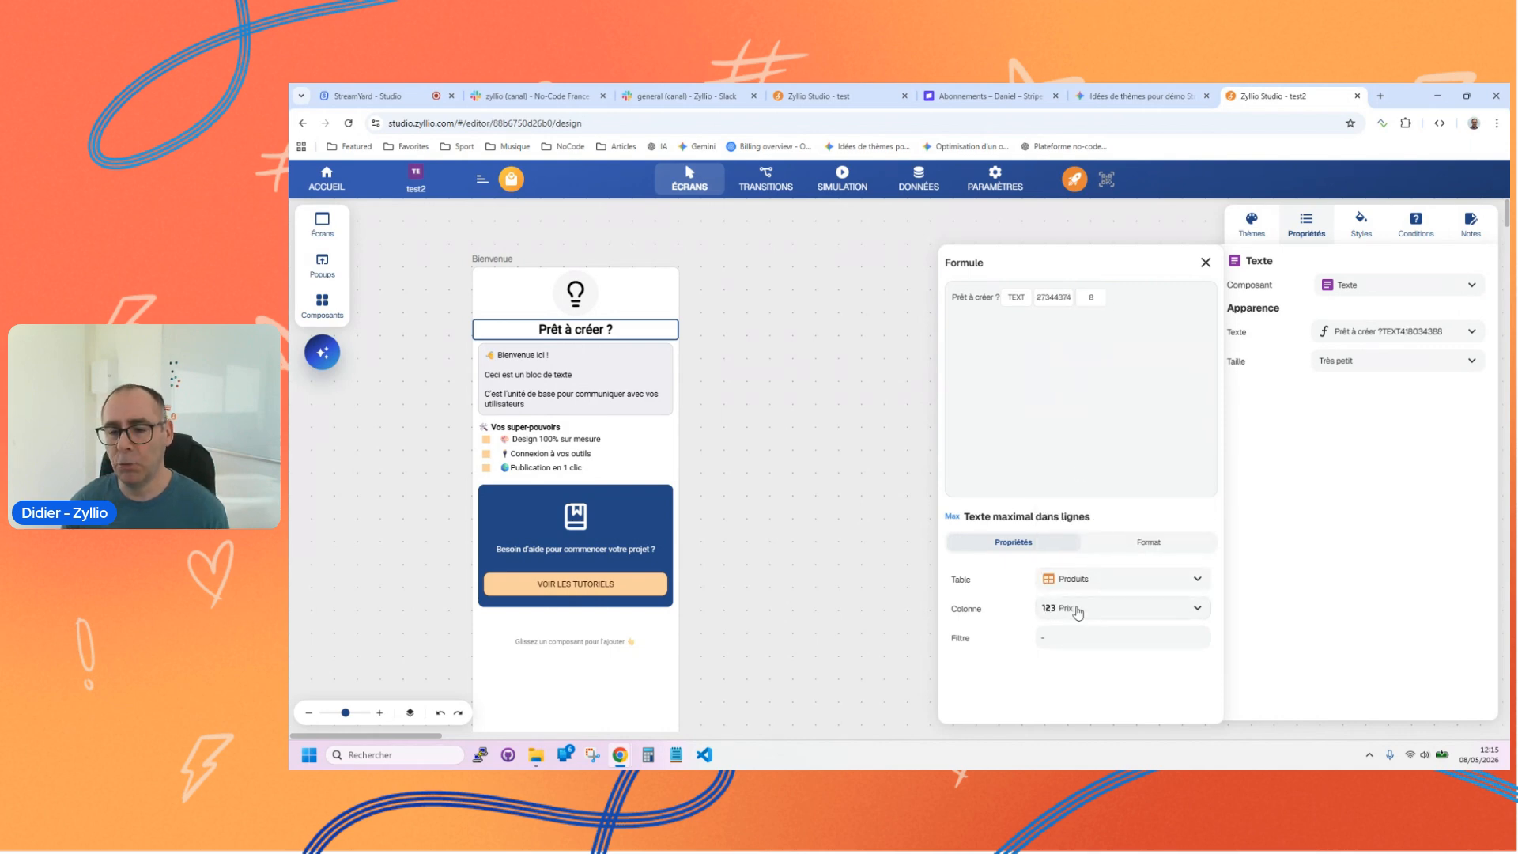
Step: Insert the text "Ecrire" on its own line before the maximum-text function and close the formula editor
left_click(1121, 295)
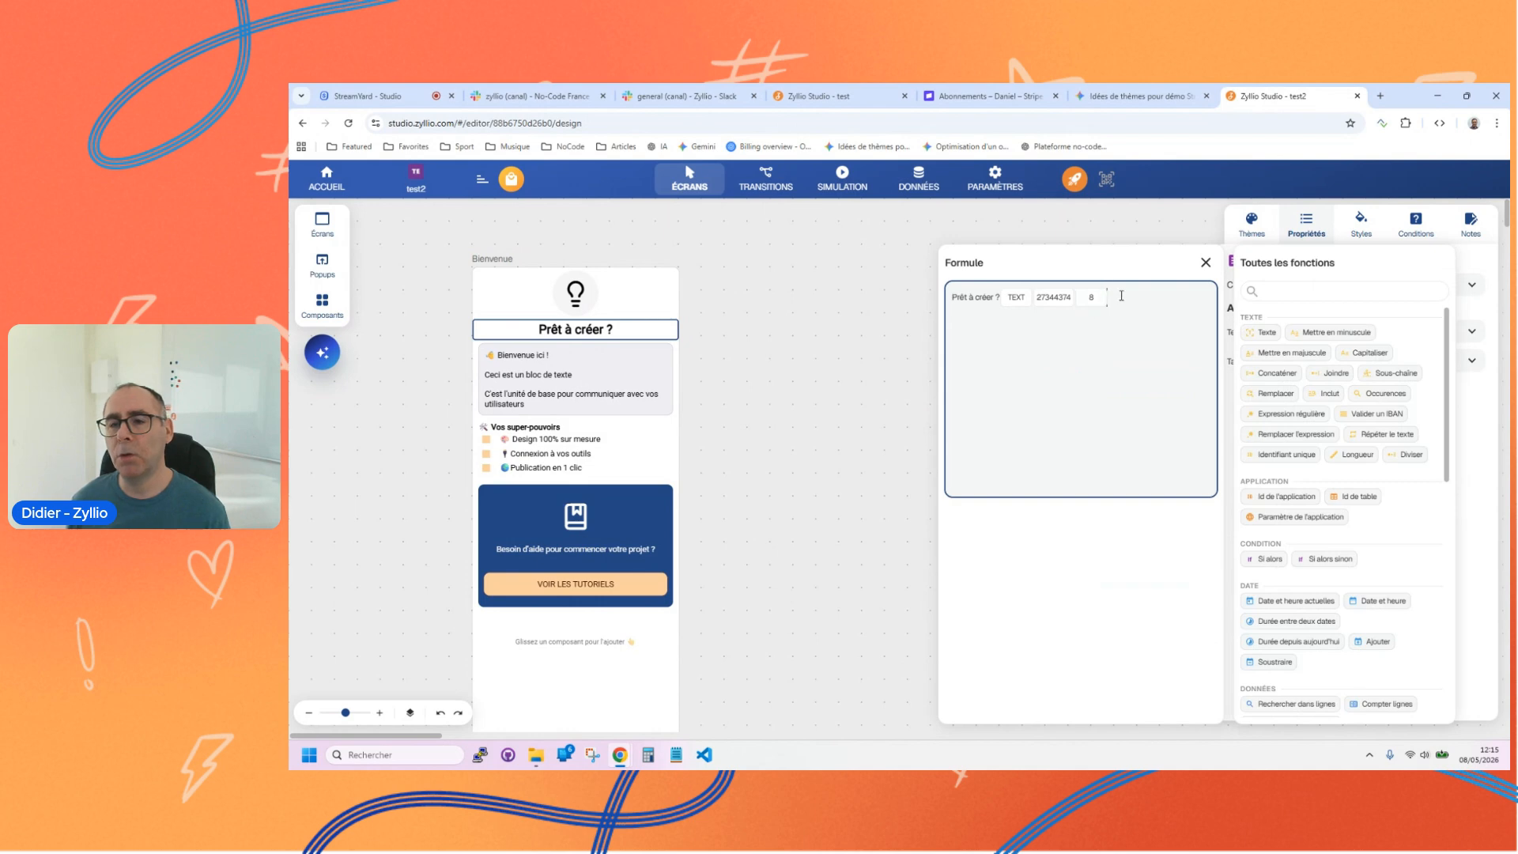
key("Return")
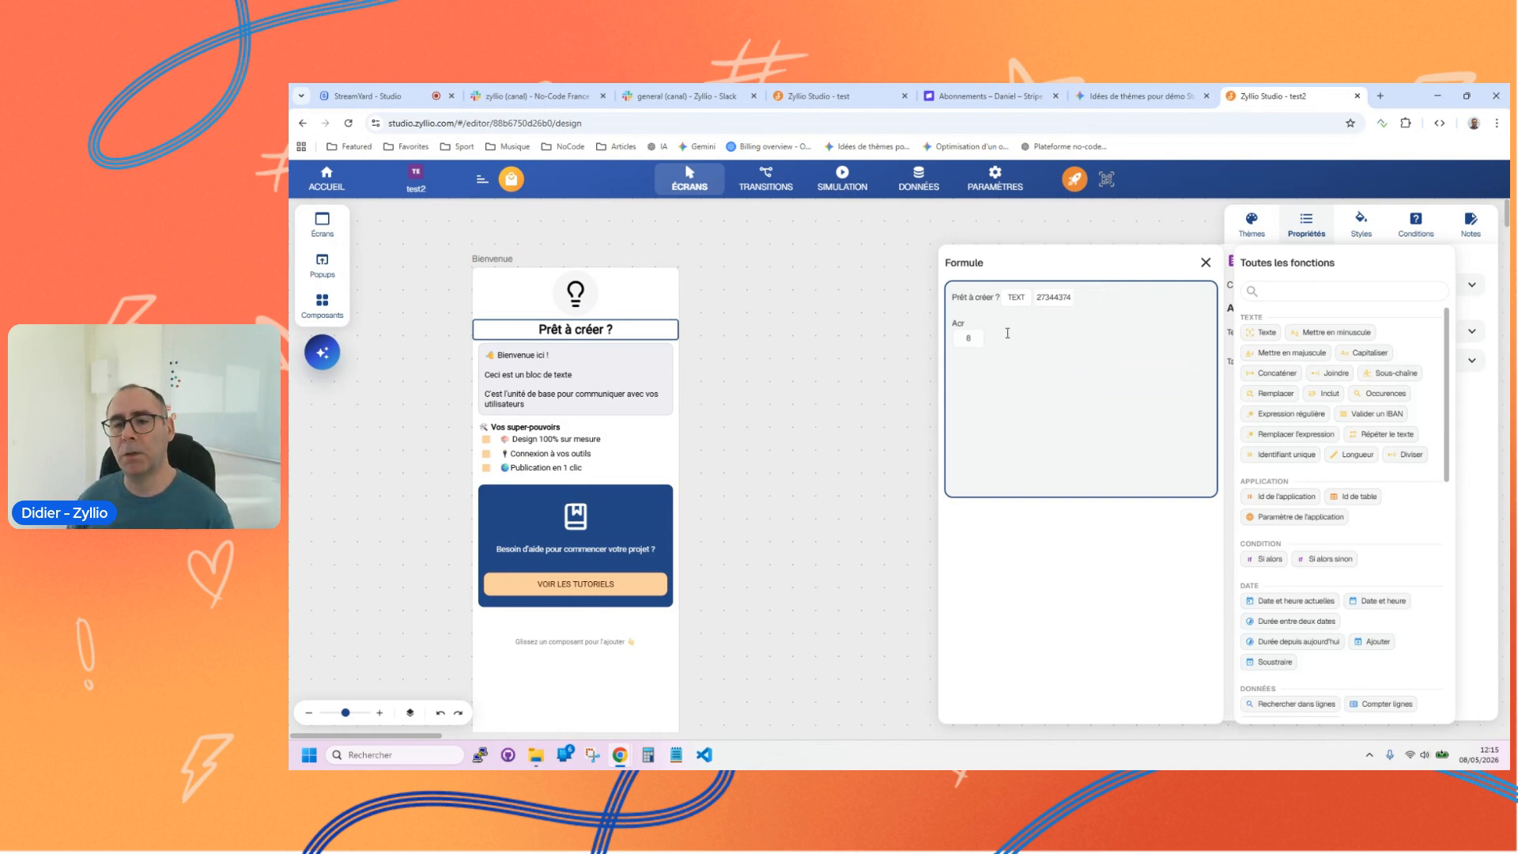
type("Ecrire")
key("Return")
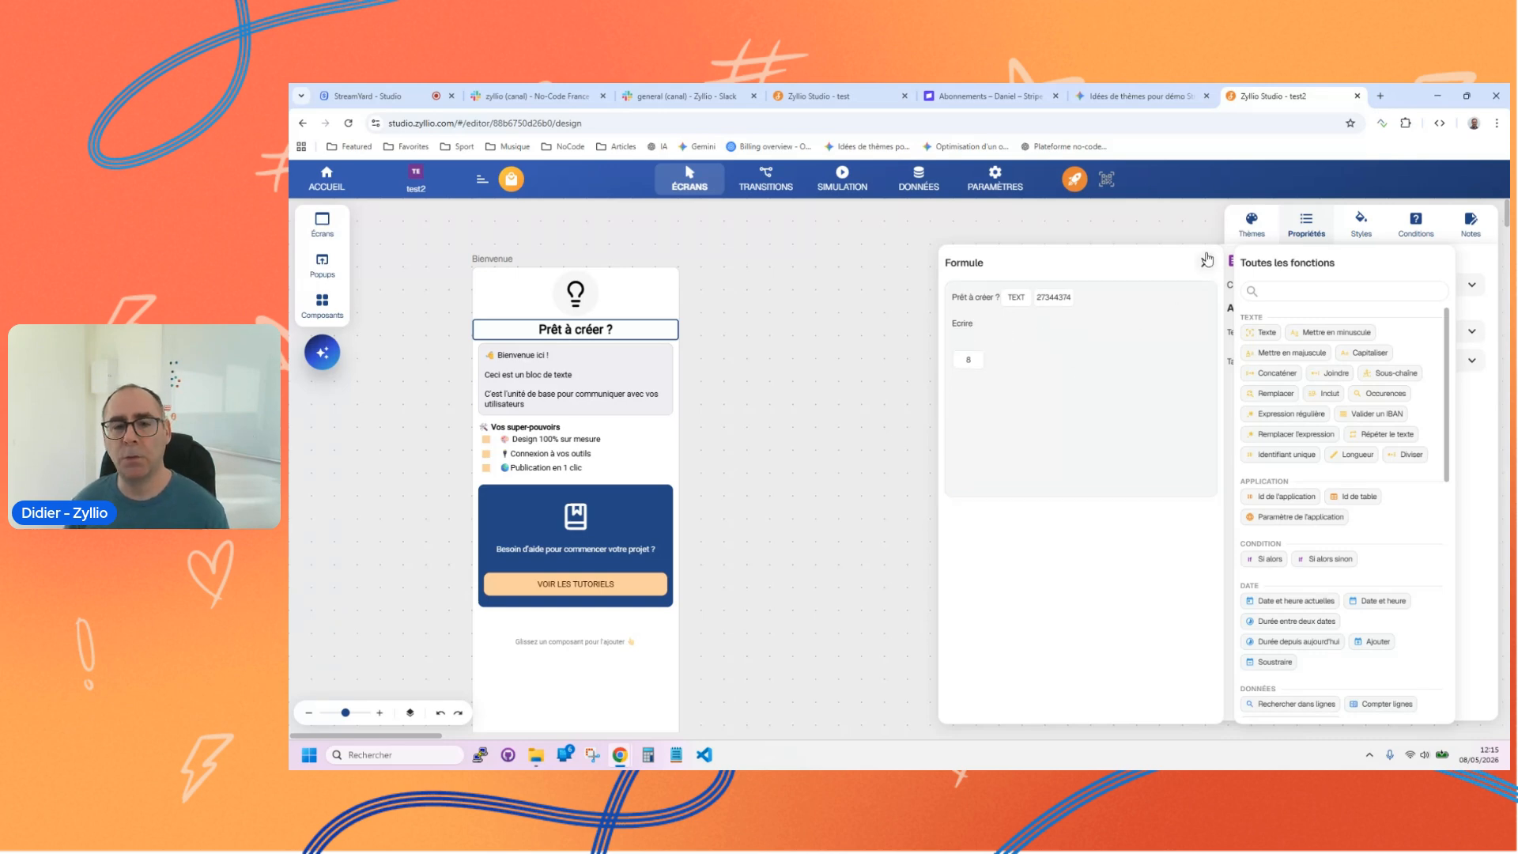
left_click(1206, 263)
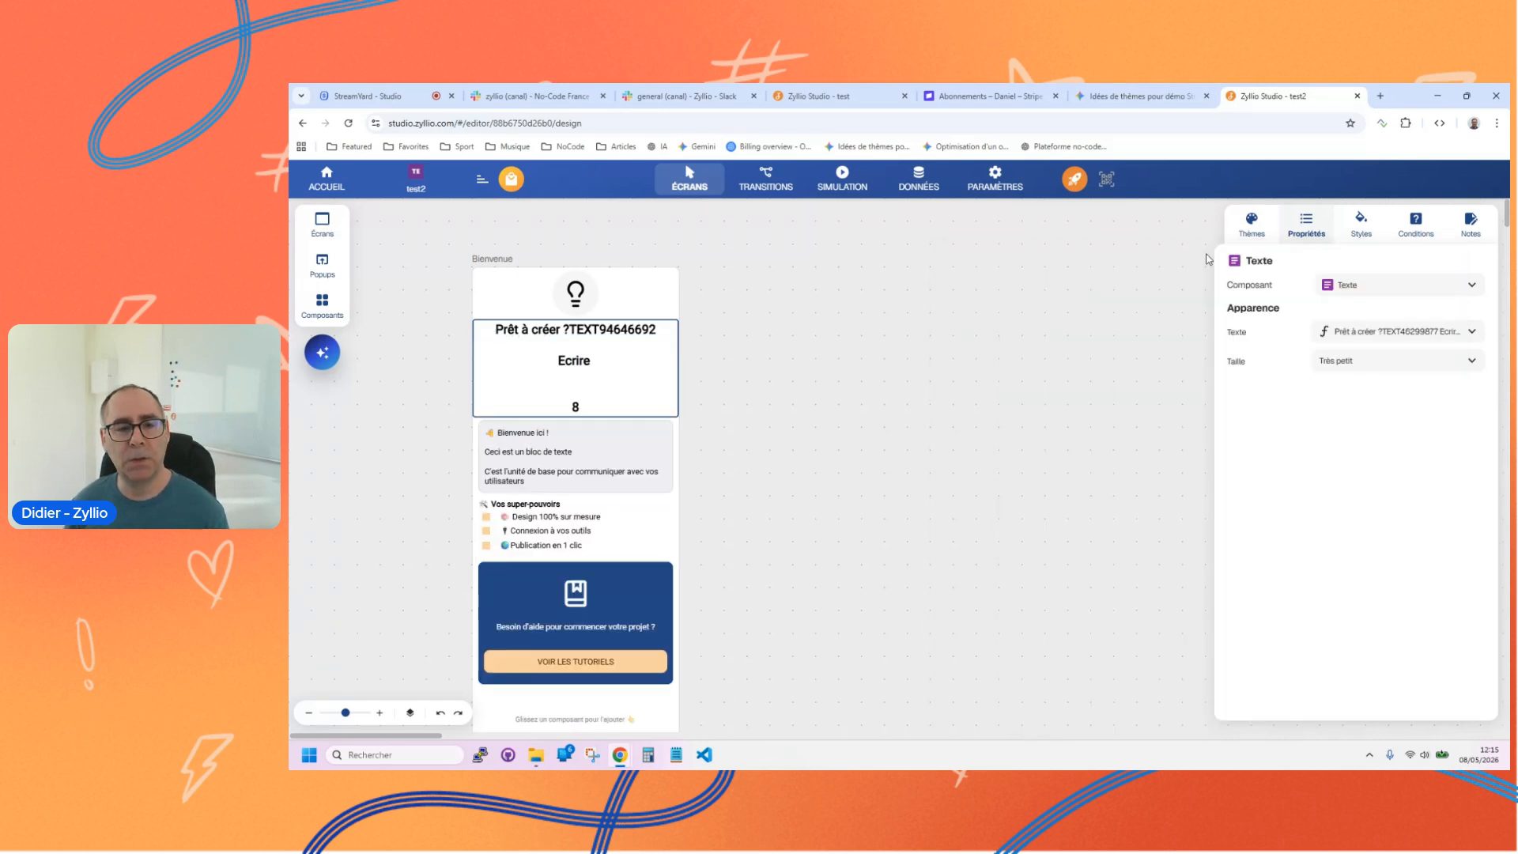
Step: Reopen the title's formula, inspect the Nombre aléatoire function's properties and browse the available function categories
left_click(1358, 332)
left_click(1138, 348)
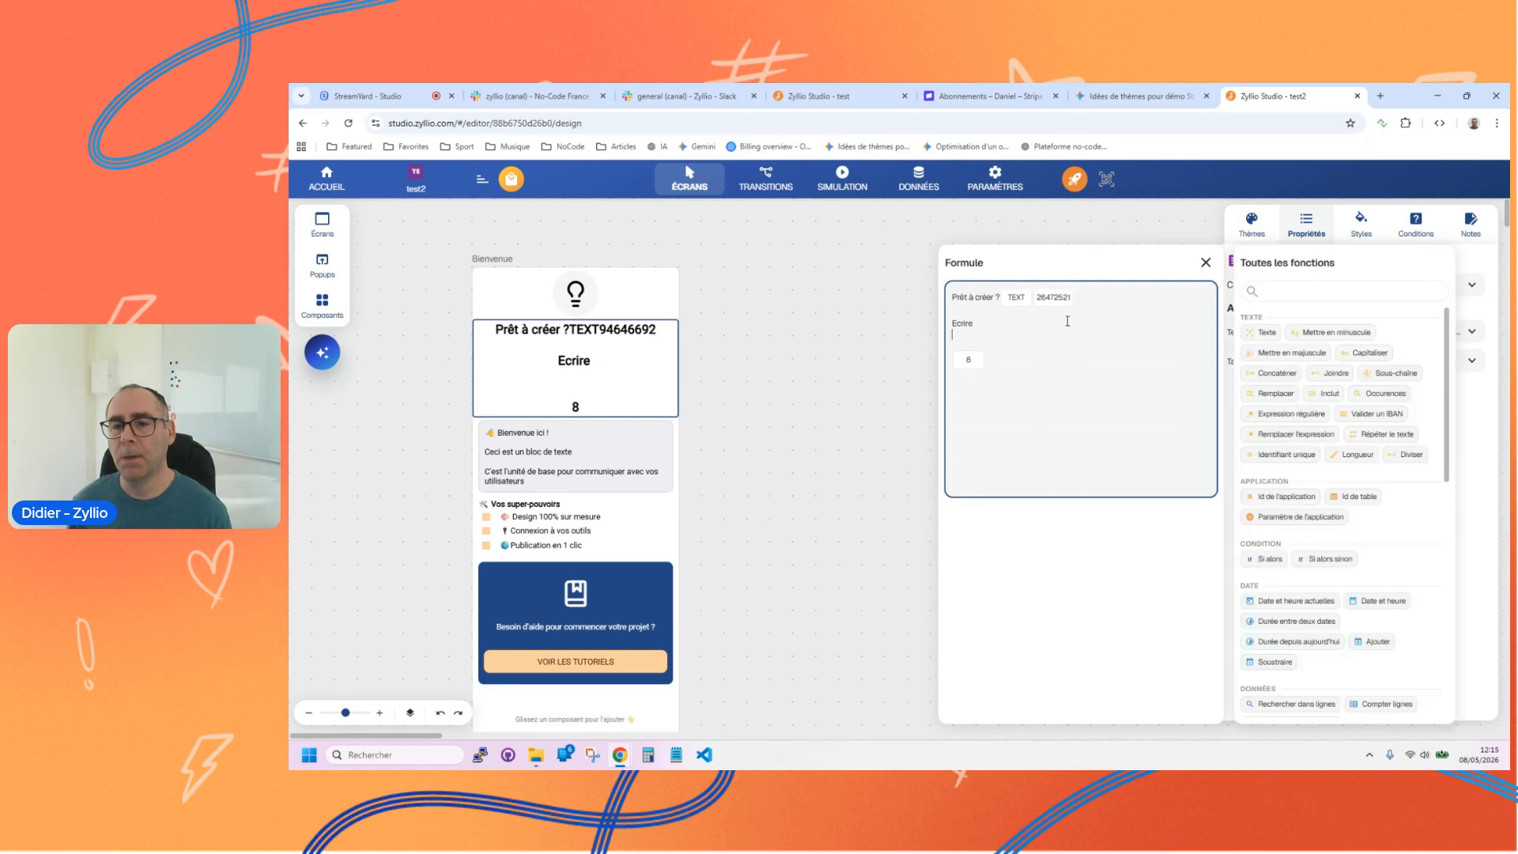
scroll(1305, 472, "down", 10)
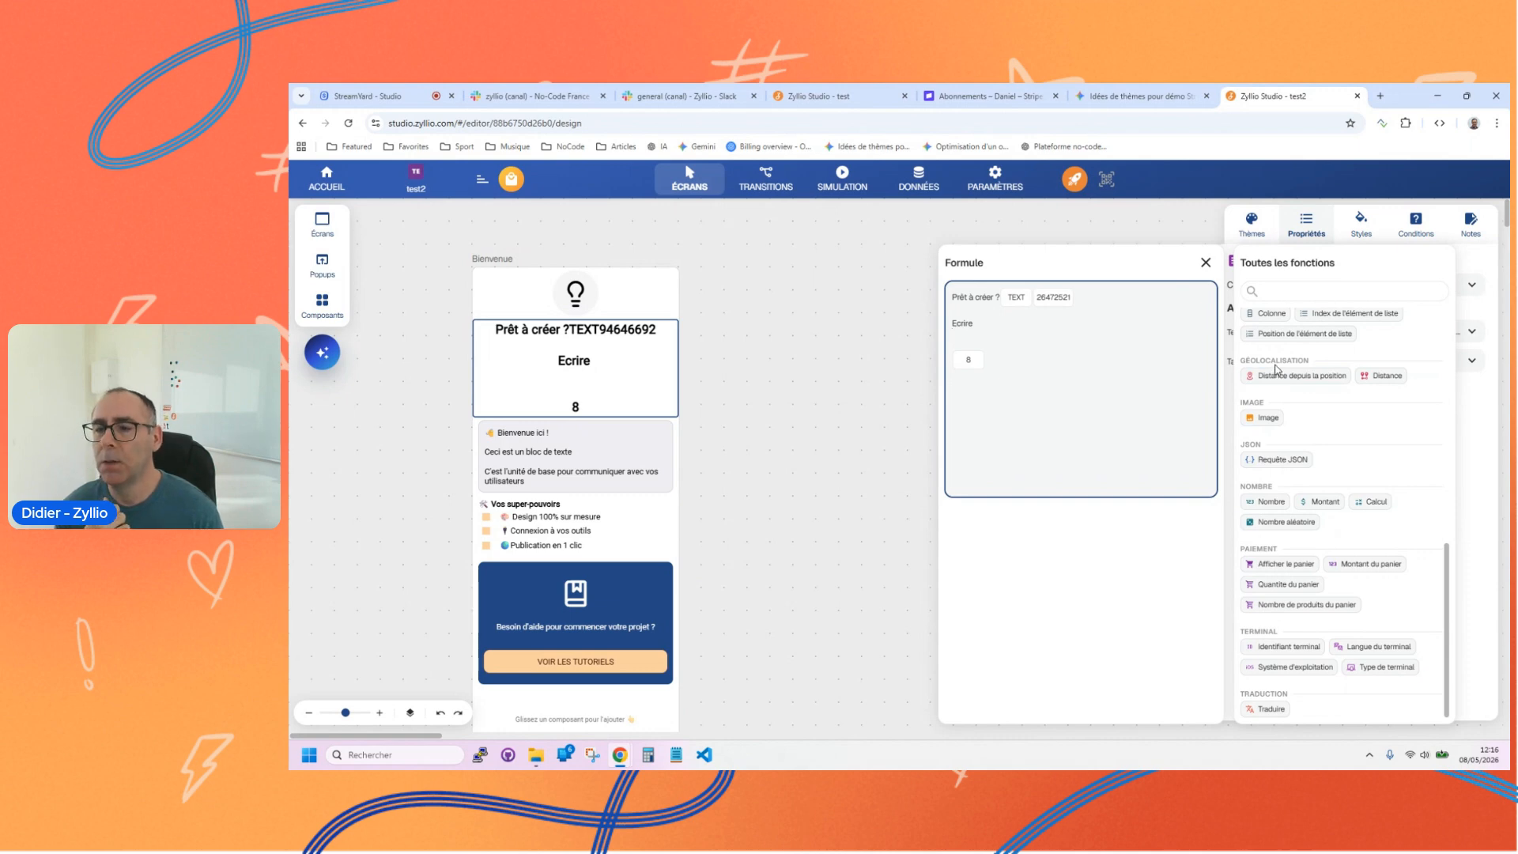
left_click(1051, 297)
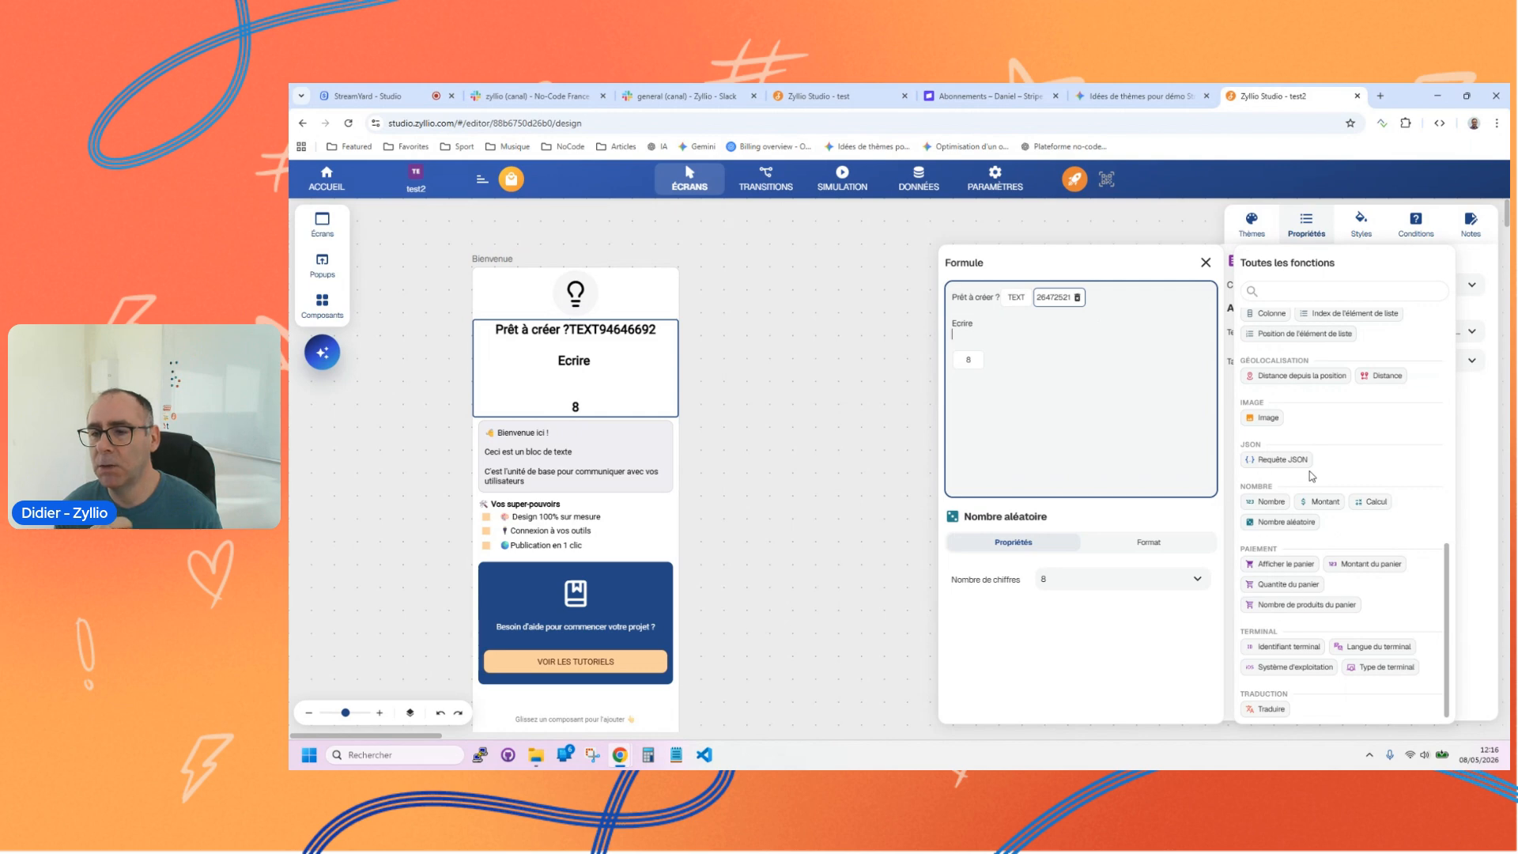
scroll(1269, 385, "up", 3)
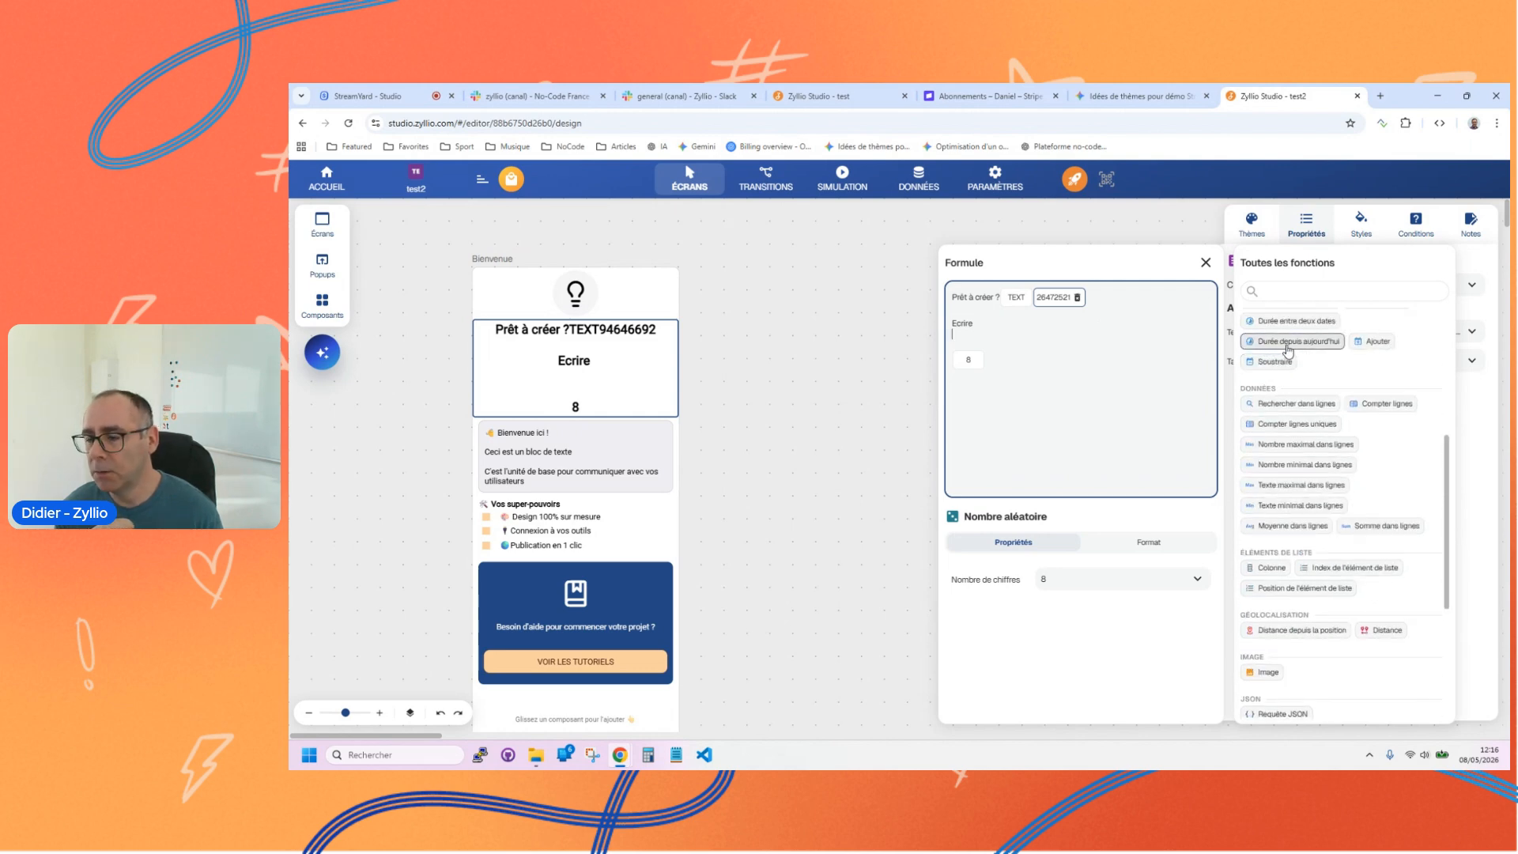
scroll(1303, 348, "up", 4)
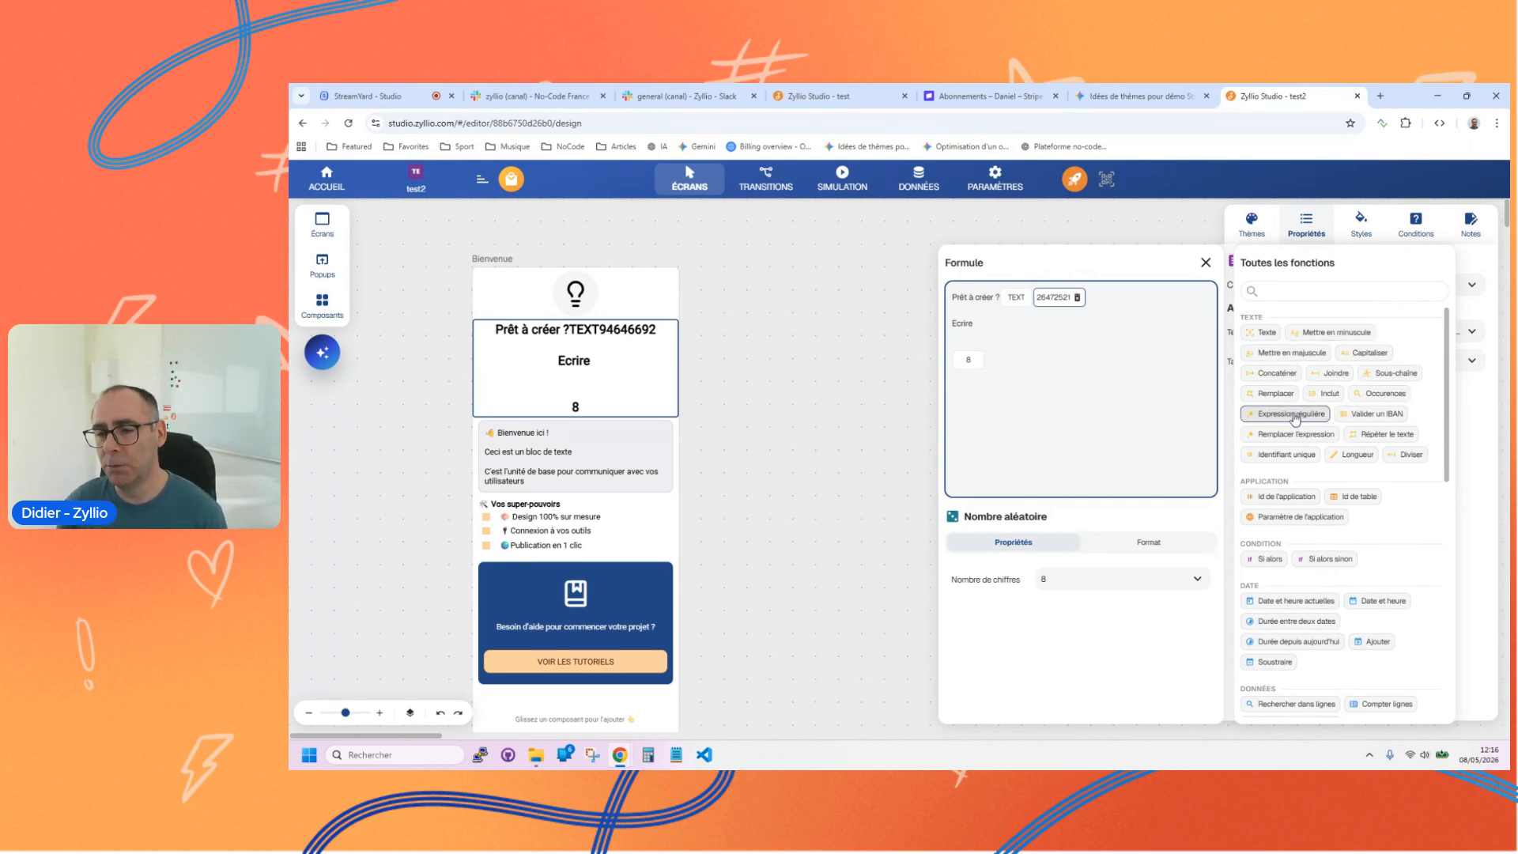
left_click(1038, 329)
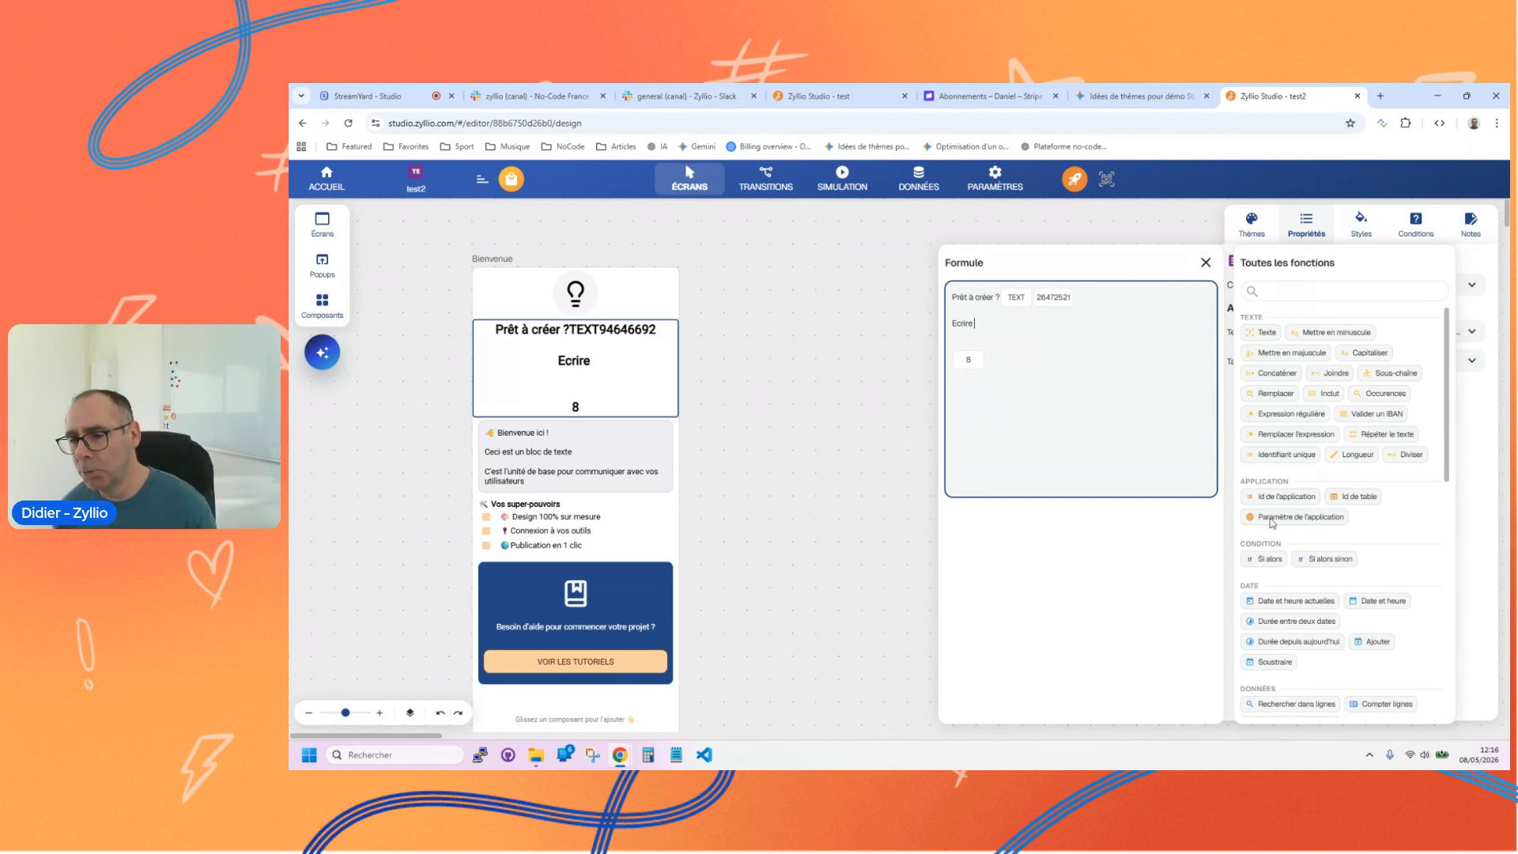
scroll(1345, 509, "down", 8)
scroll(1348, 511, "up", 8)
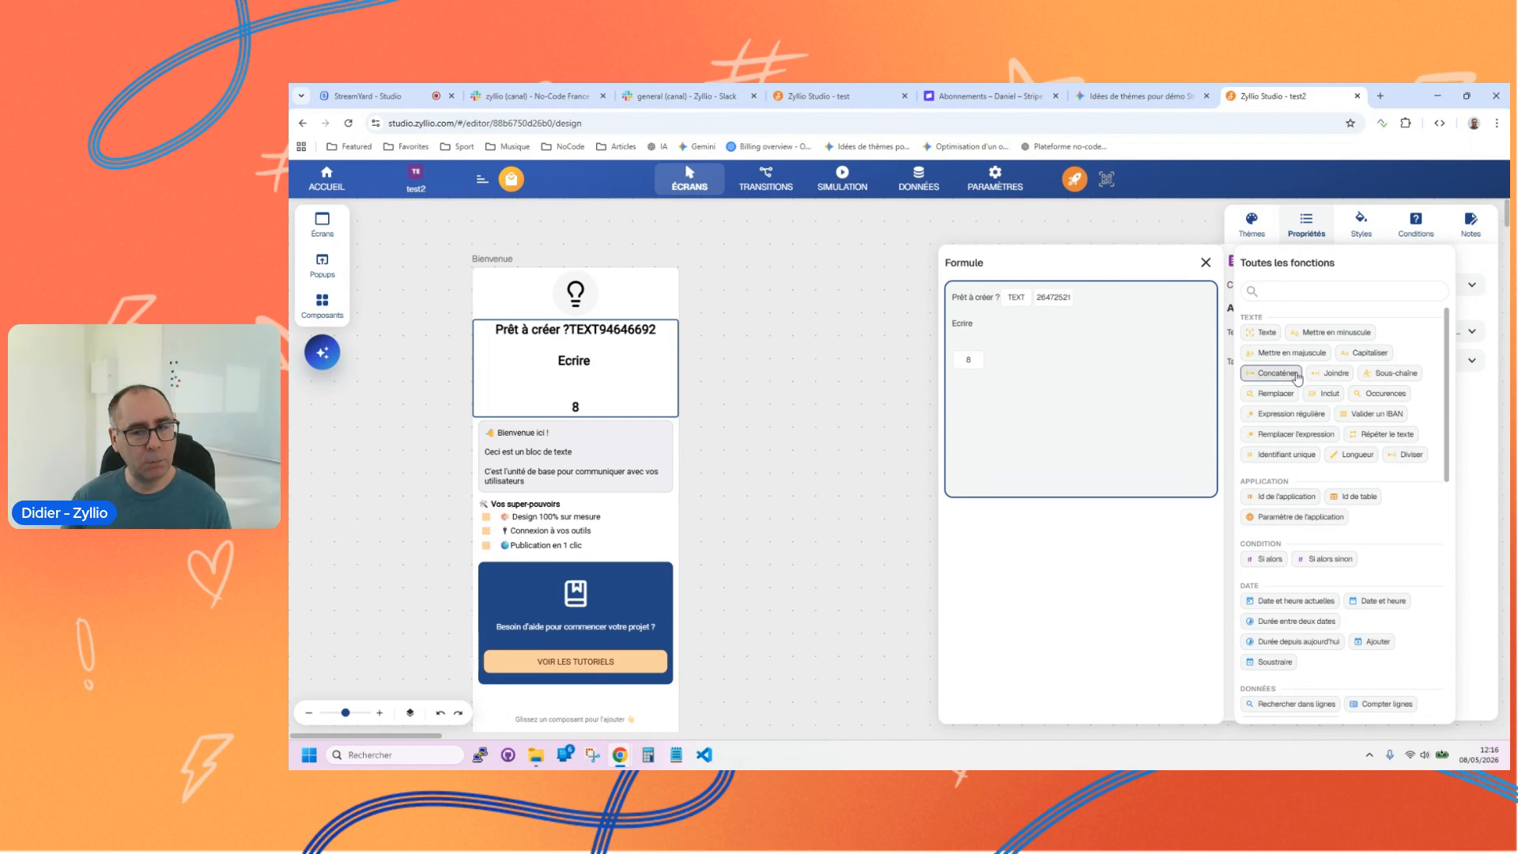
Step: Close the formula editor, leave the test2 application for the application list and close the pre-production browser tab
left_click(1270, 290)
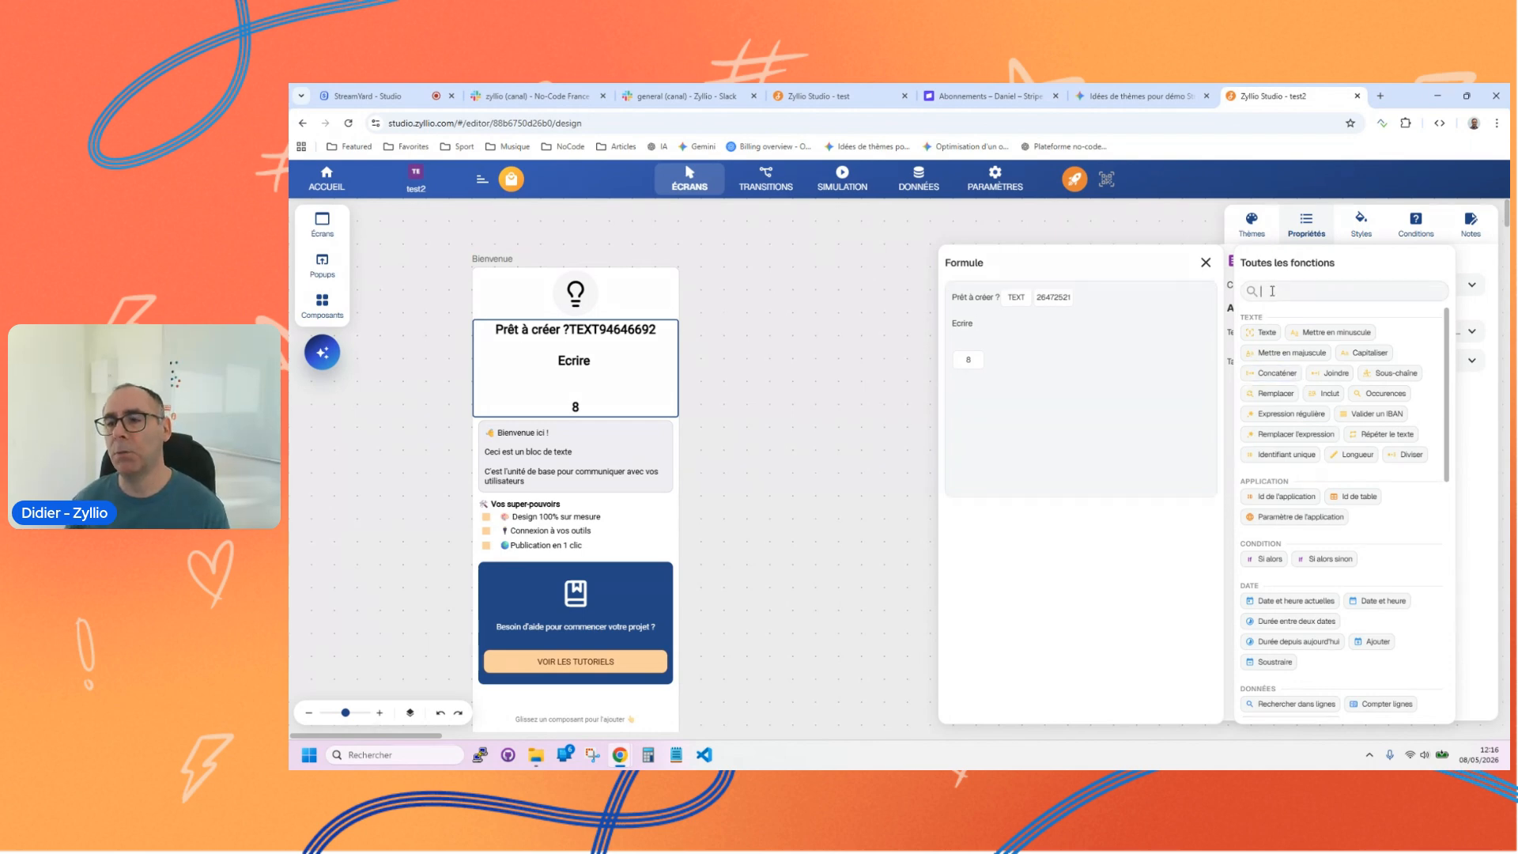
left_click(1205, 262)
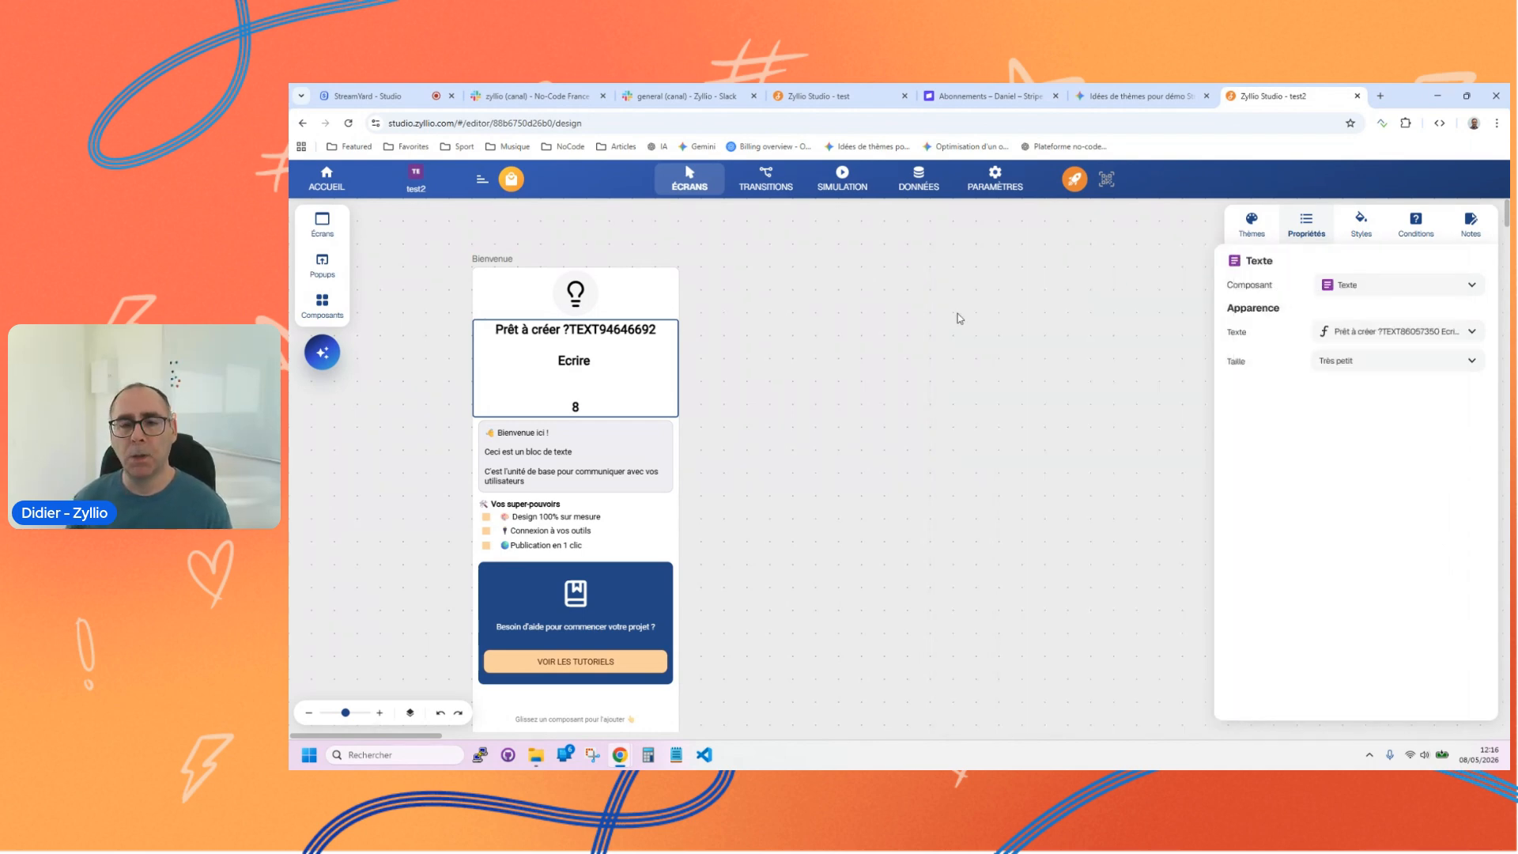
left_click(958, 325)
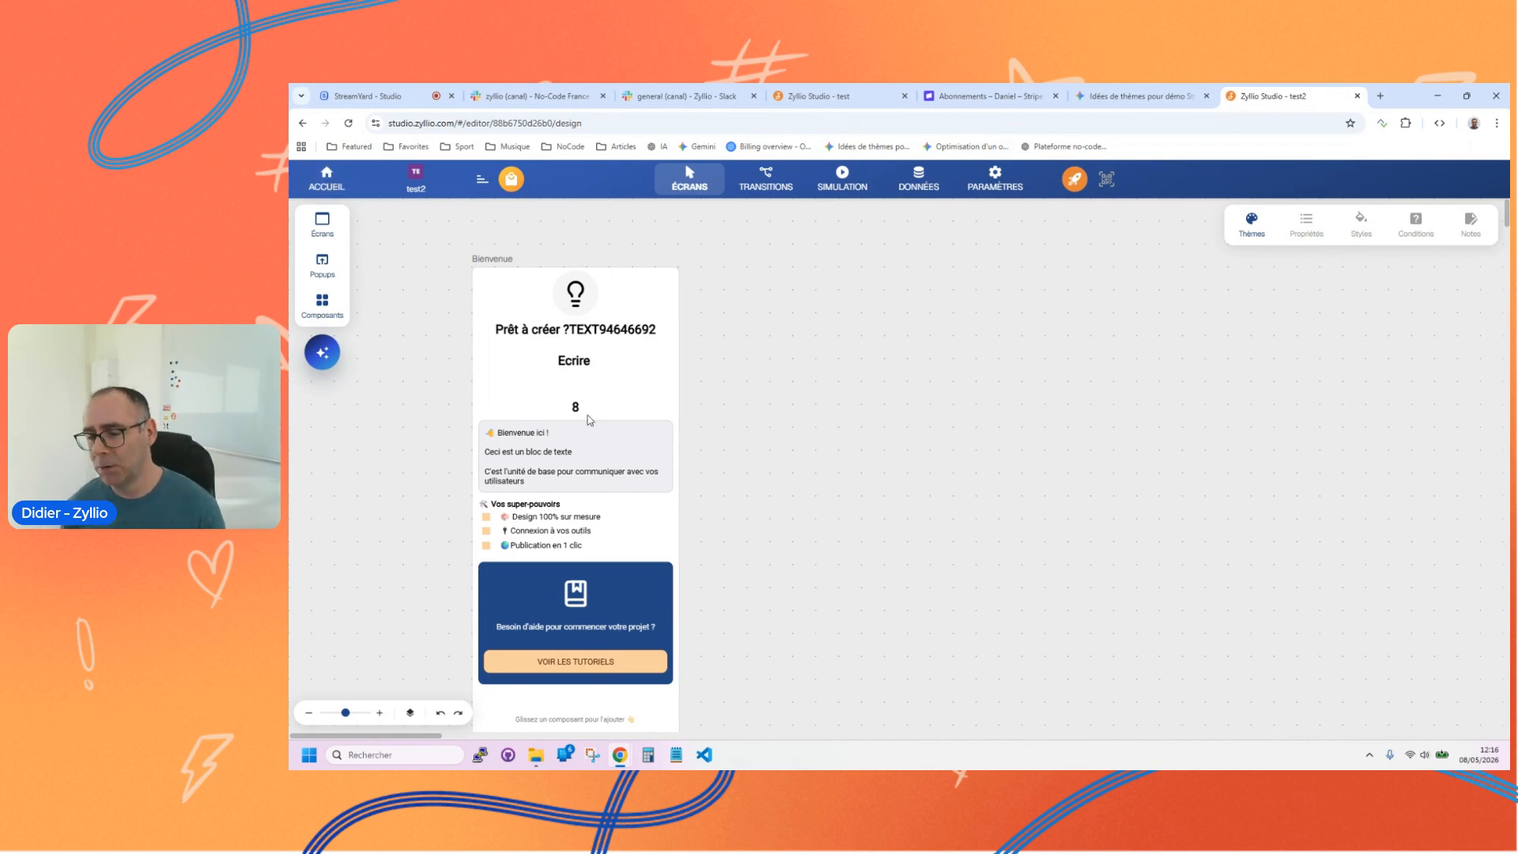
left_click(331, 190)
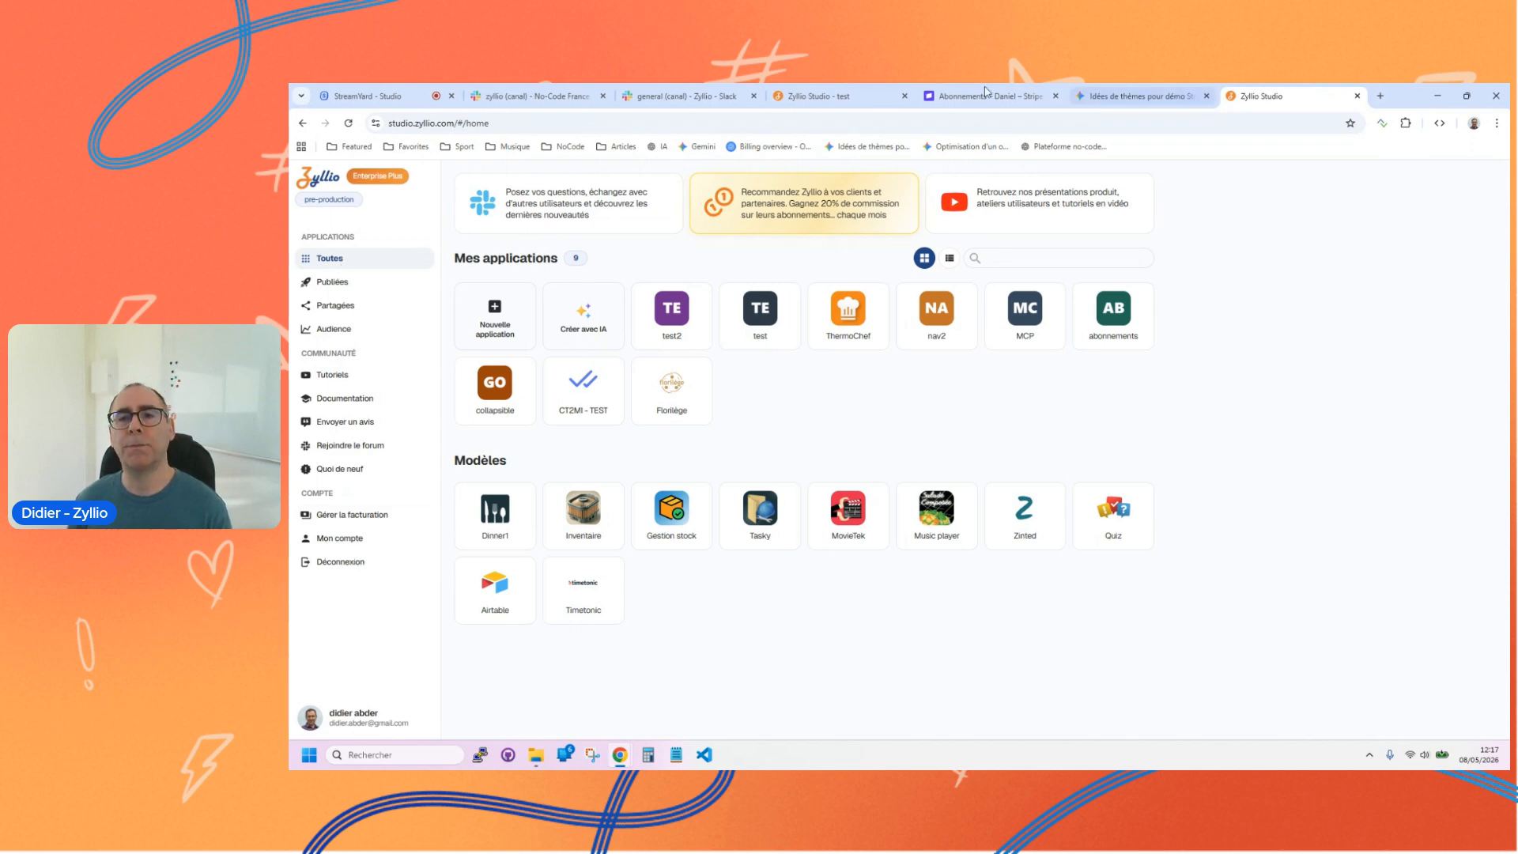
middle_click(1298, 90)
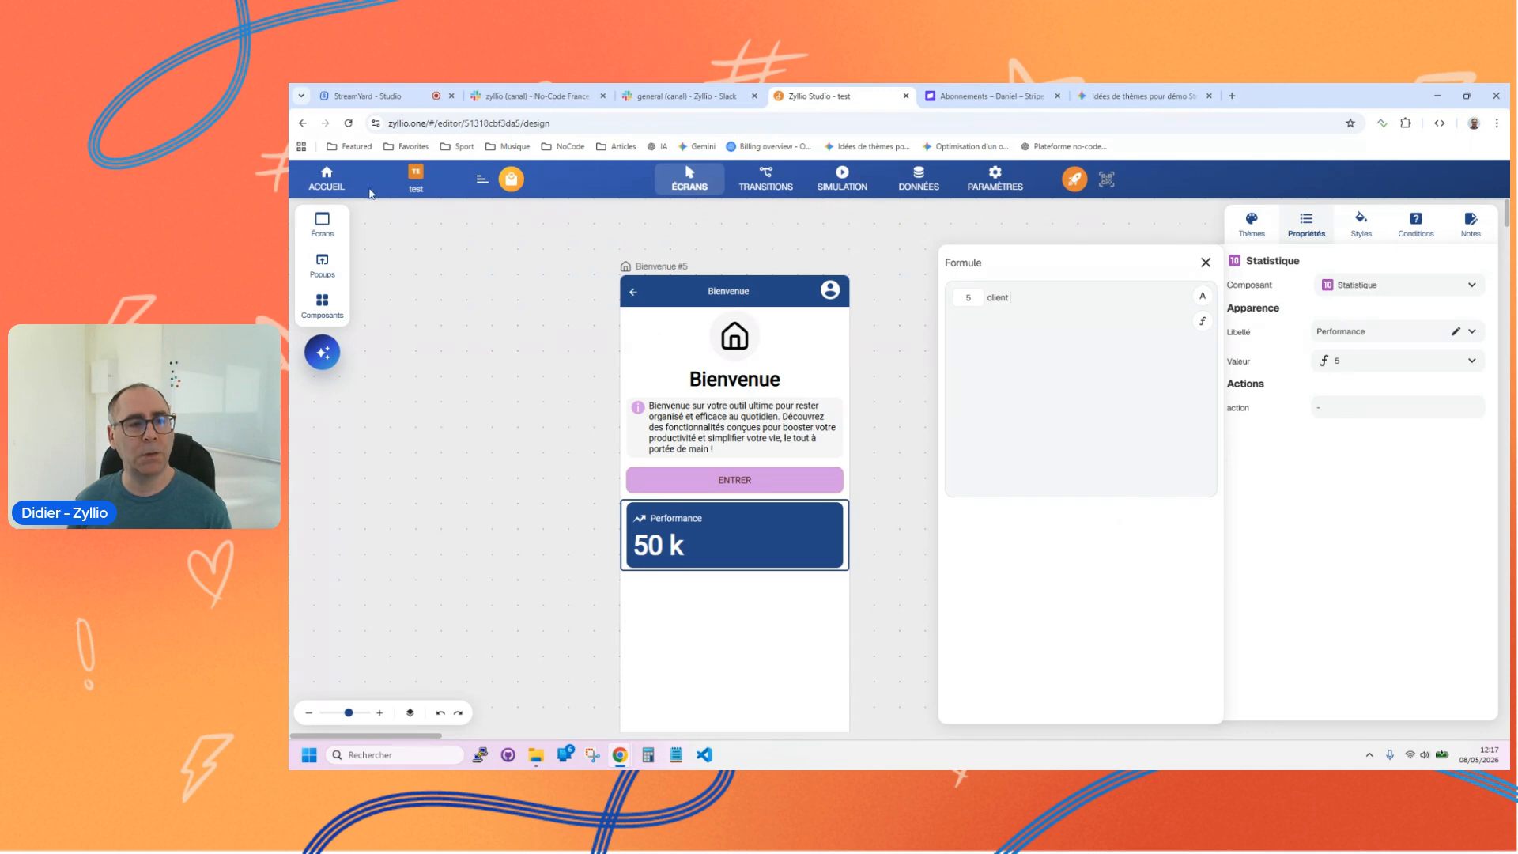
Step: Return to the application list from the test application and delete that application
left_click(327, 179)
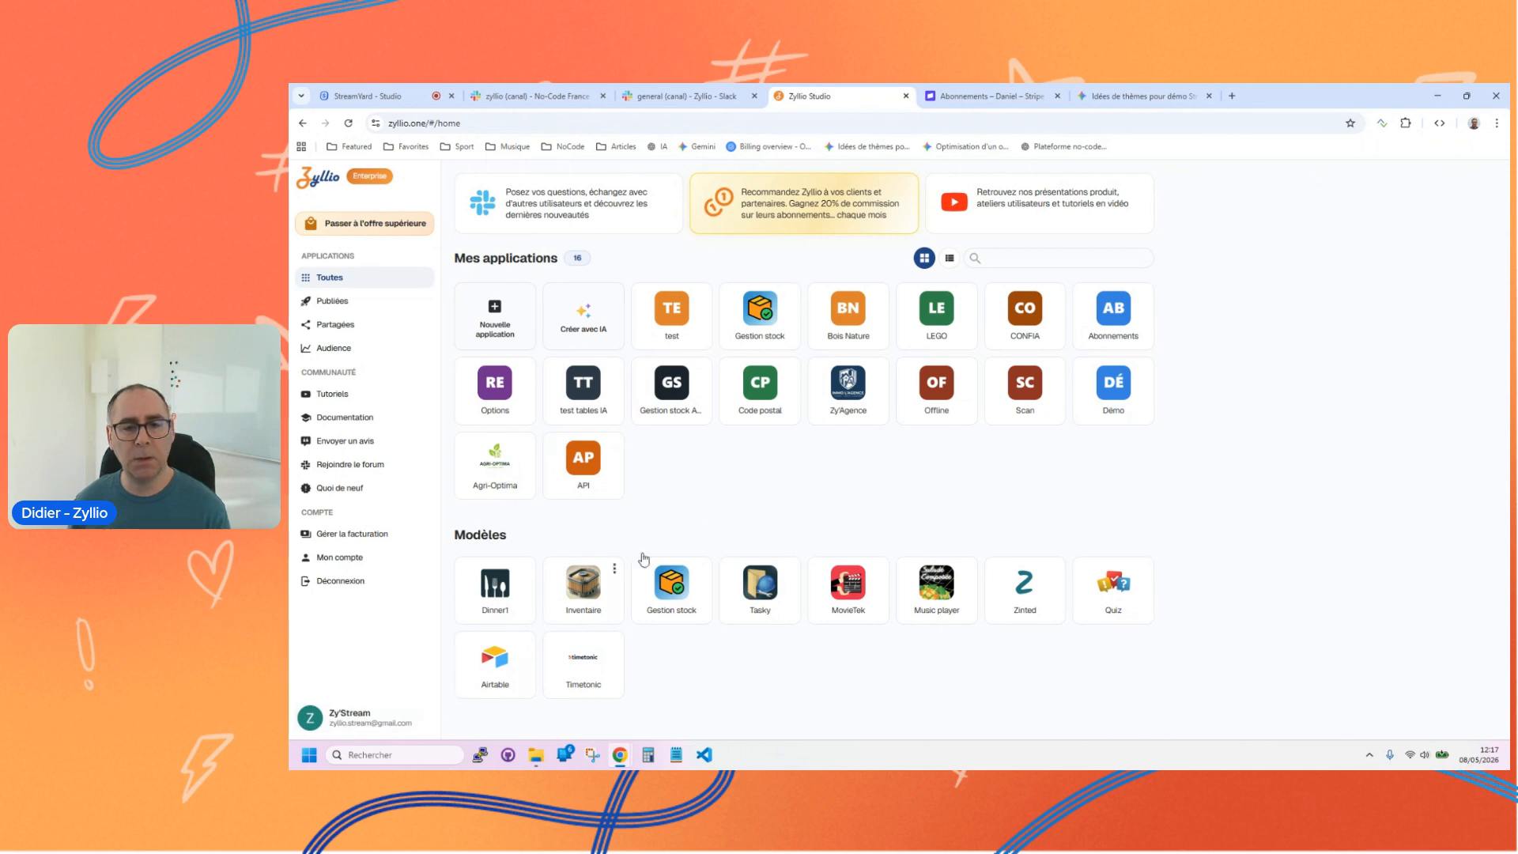
left_click(703, 294)
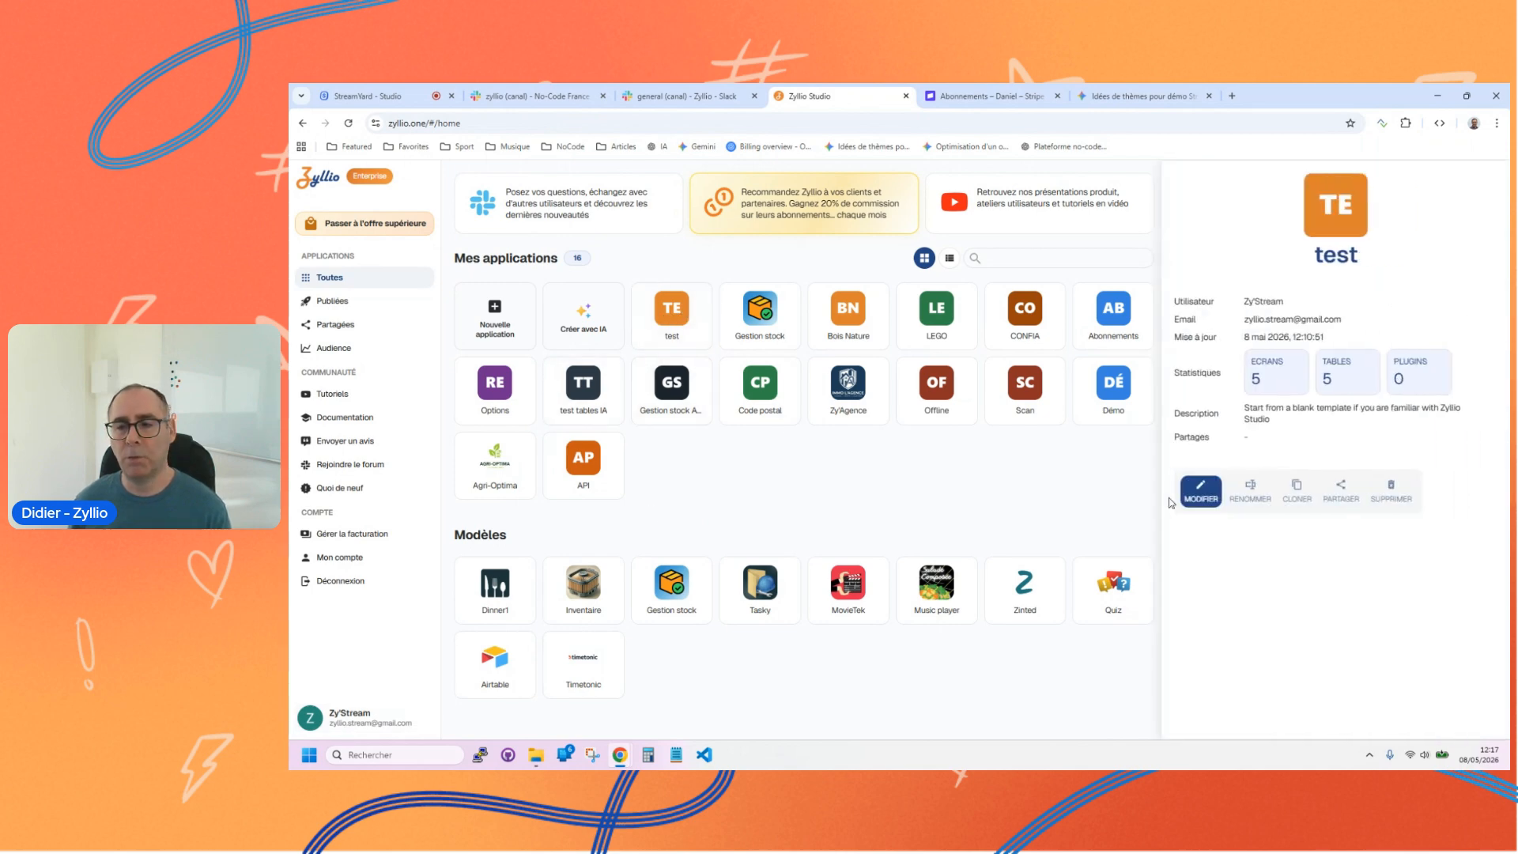
left_click(986, 468)
left_click(702, 295)
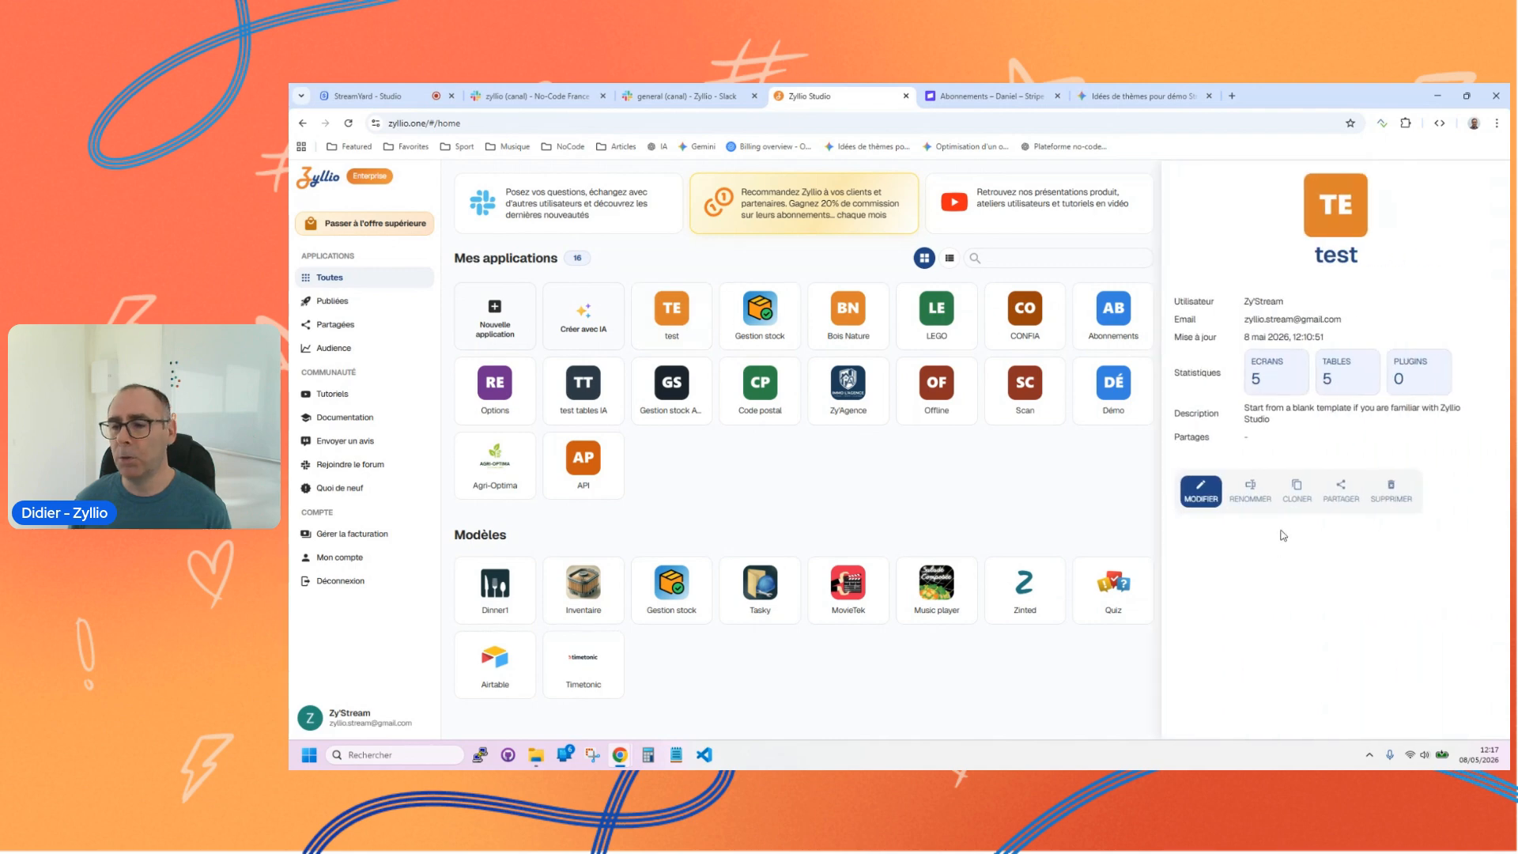
left_click(1383, 495)
left_click(997, 487)
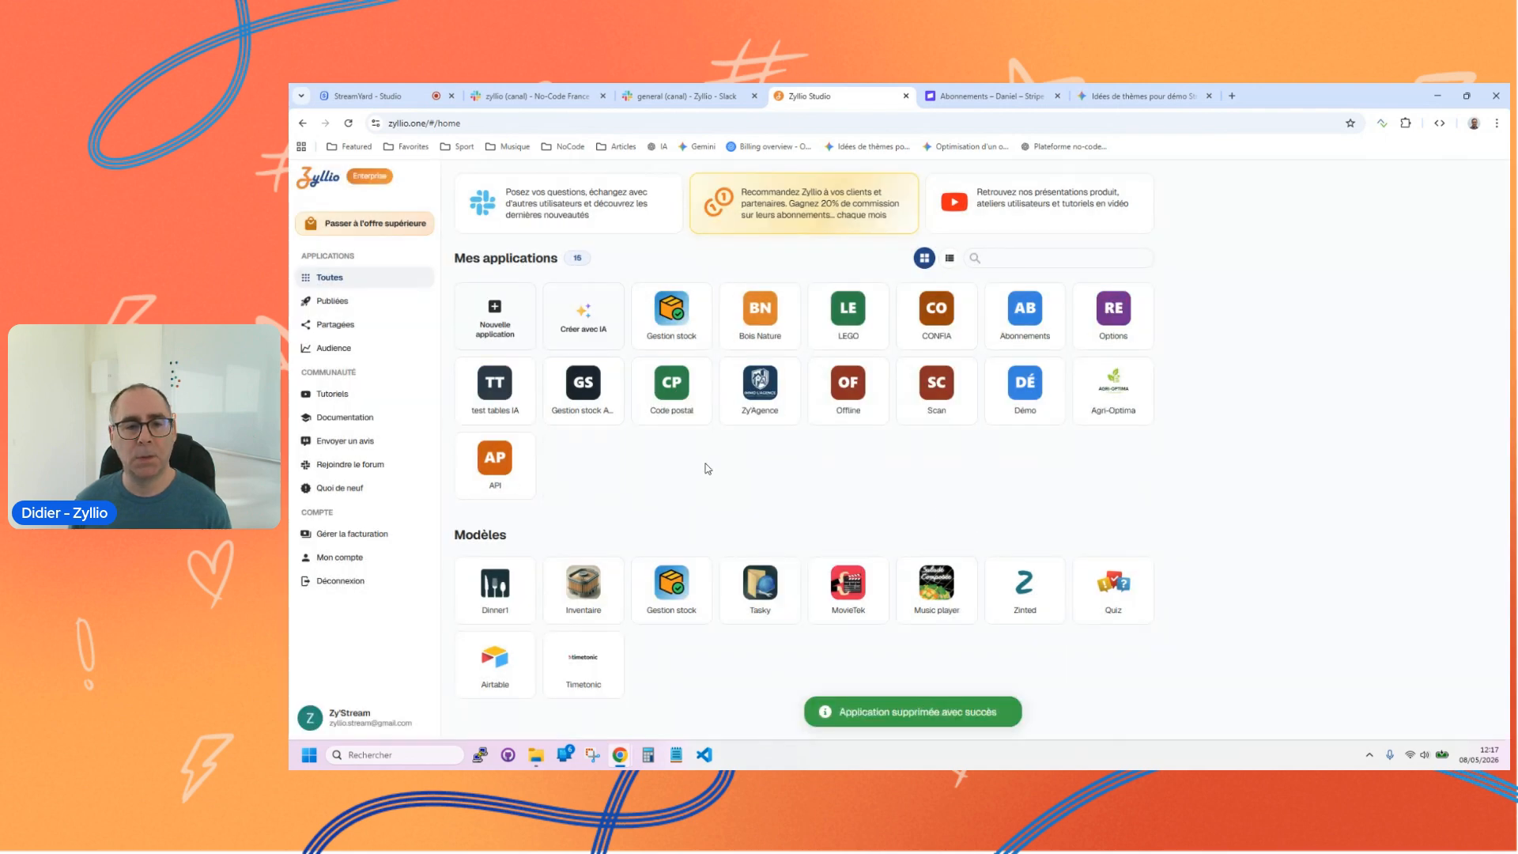
Step: Delete the "test tables IA" application from the application list
left_click(527, 376)
left_click(1390, 492)
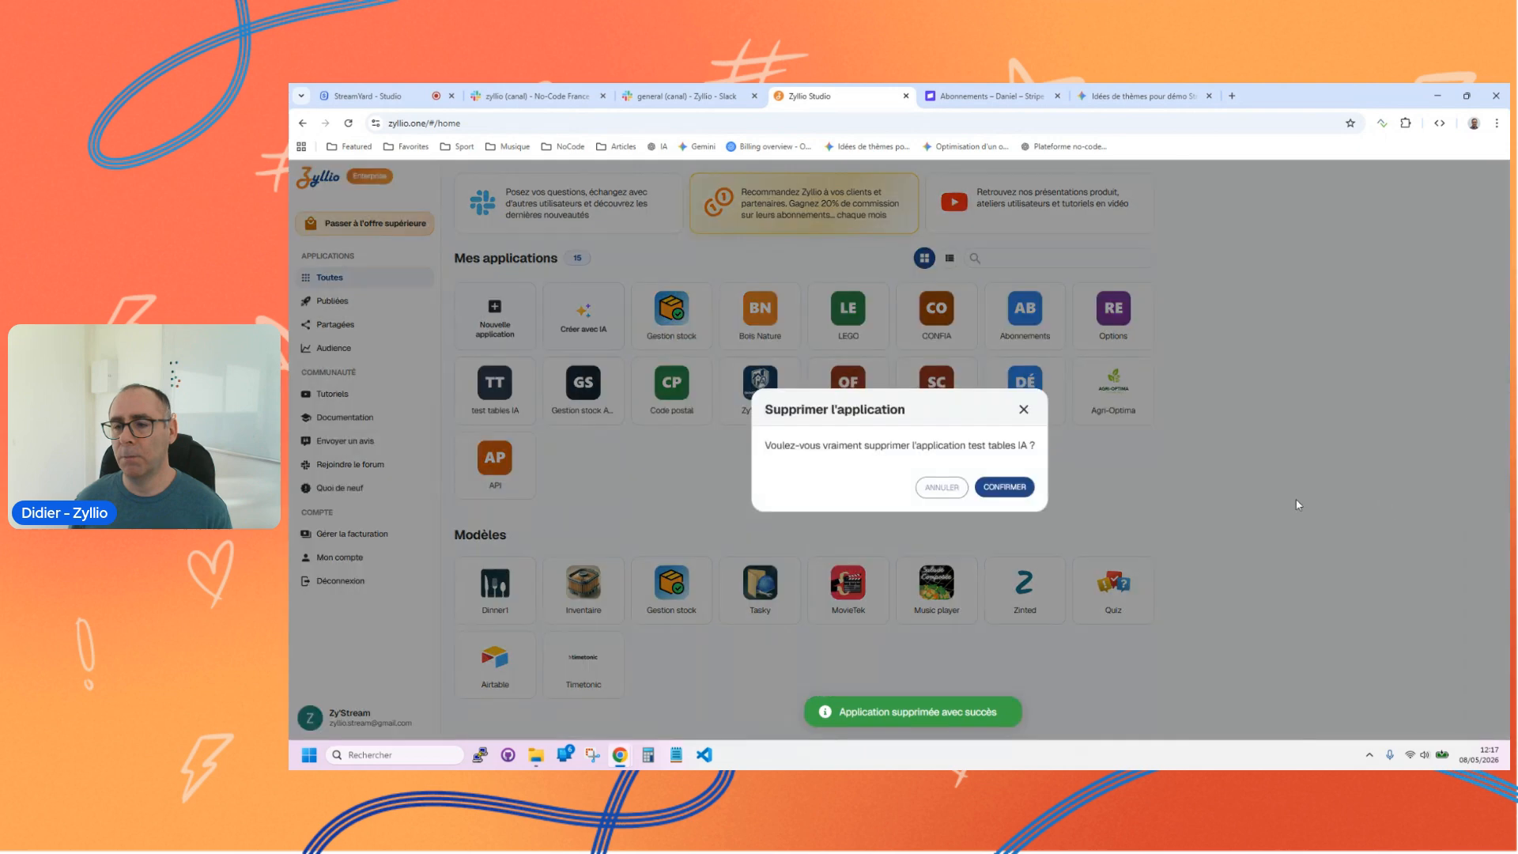
left_click(999, 487)
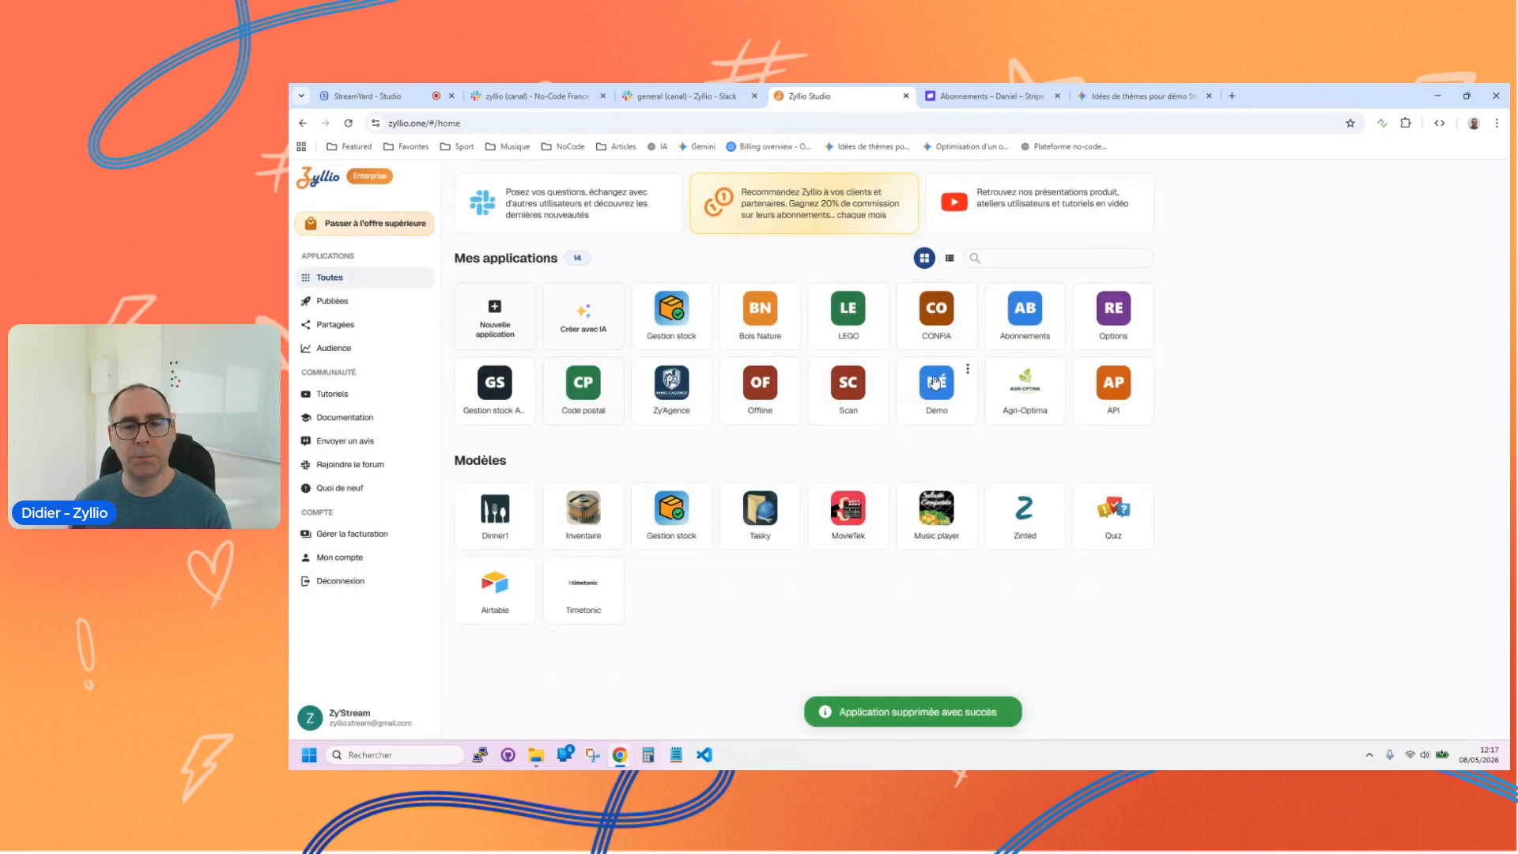
Step: Create a new blank application named "Abonnement"
left_click(504, 318)
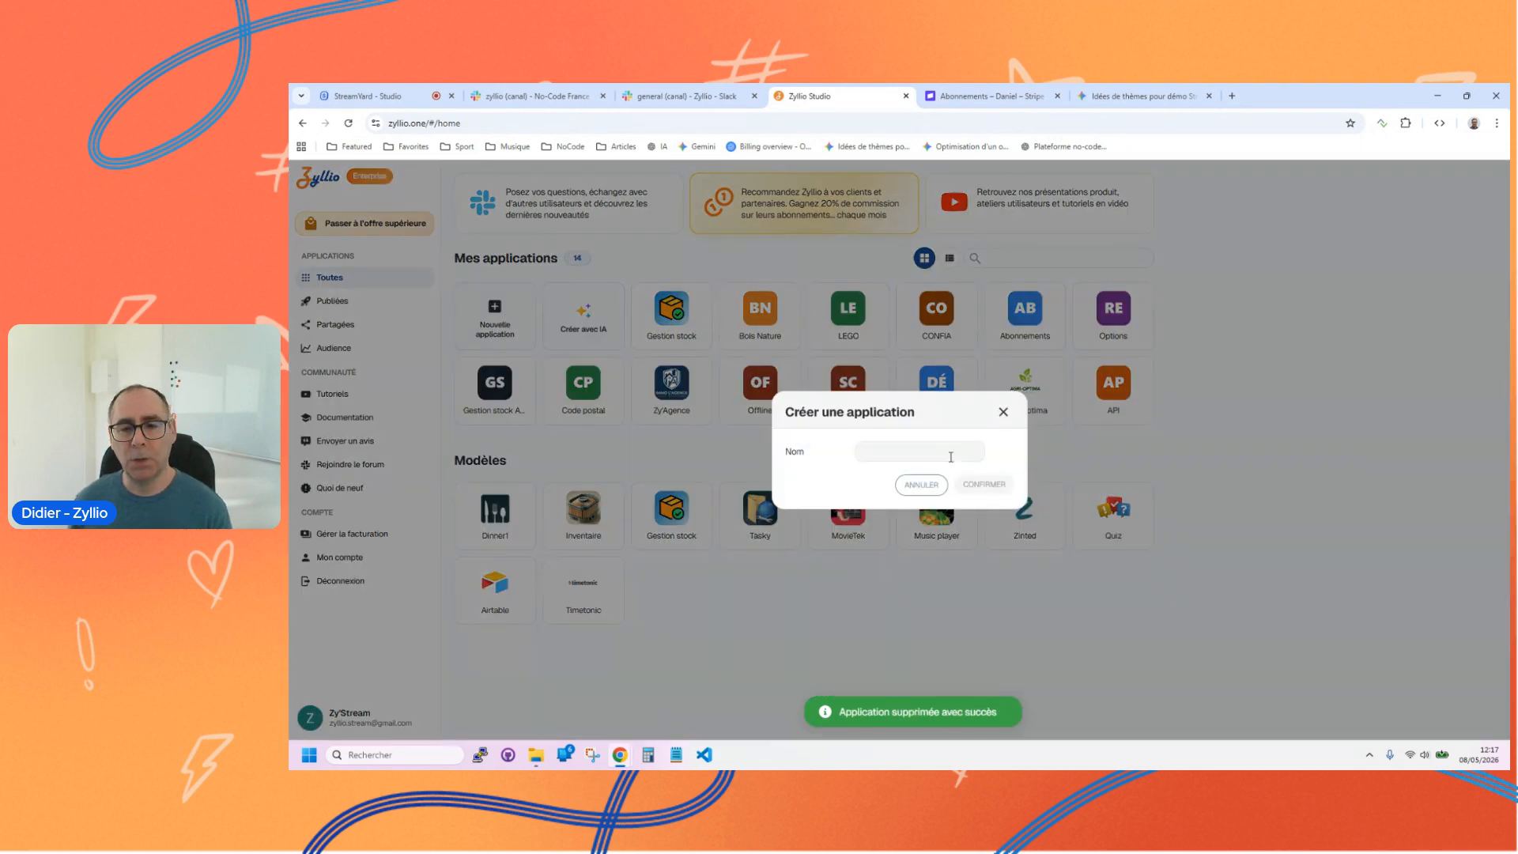
type("Abonnement")
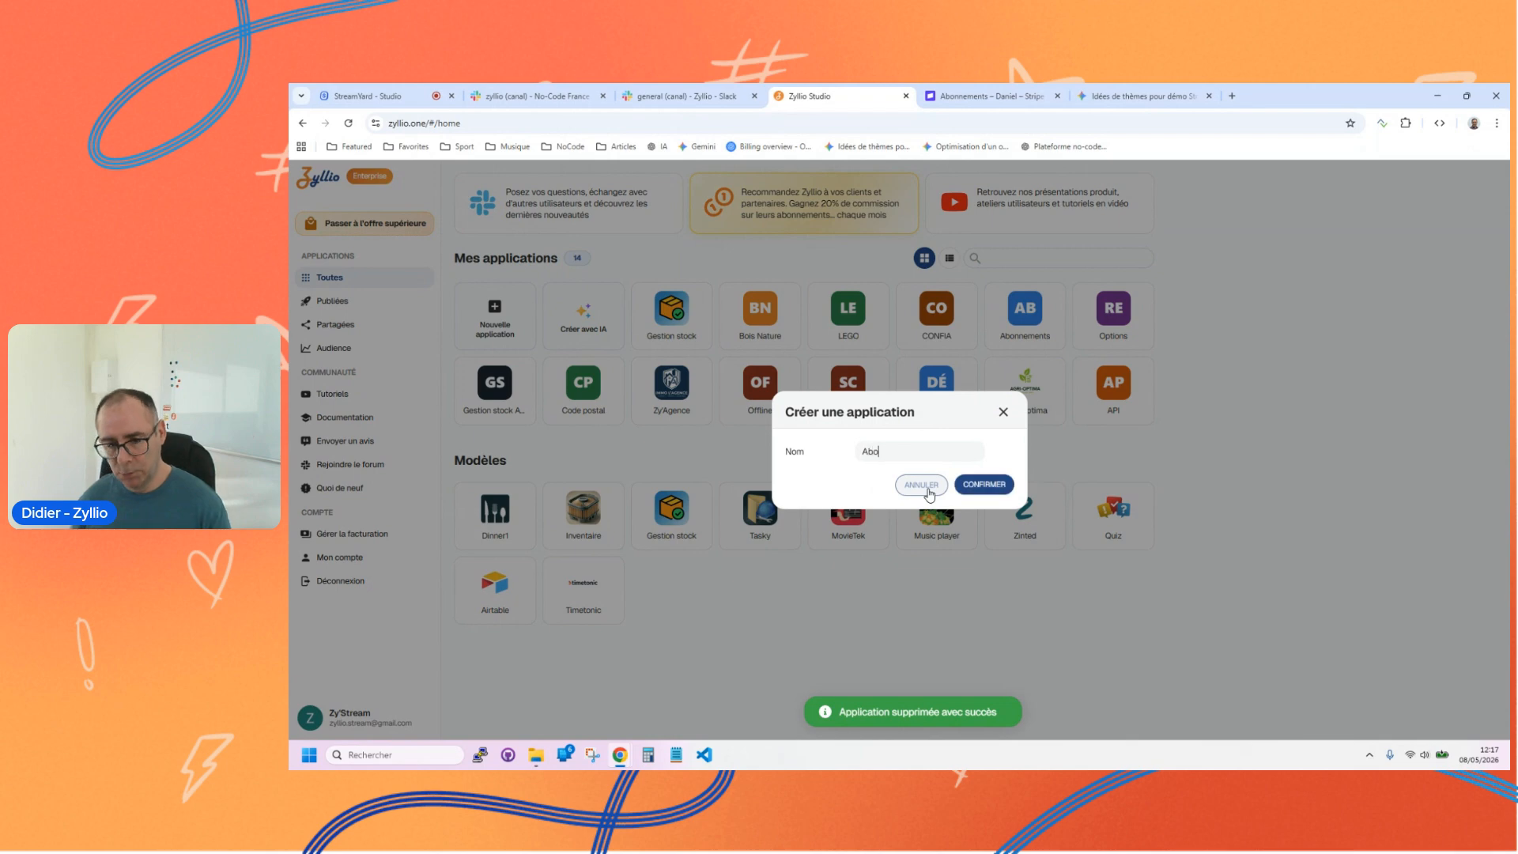
left_click(980, 485)
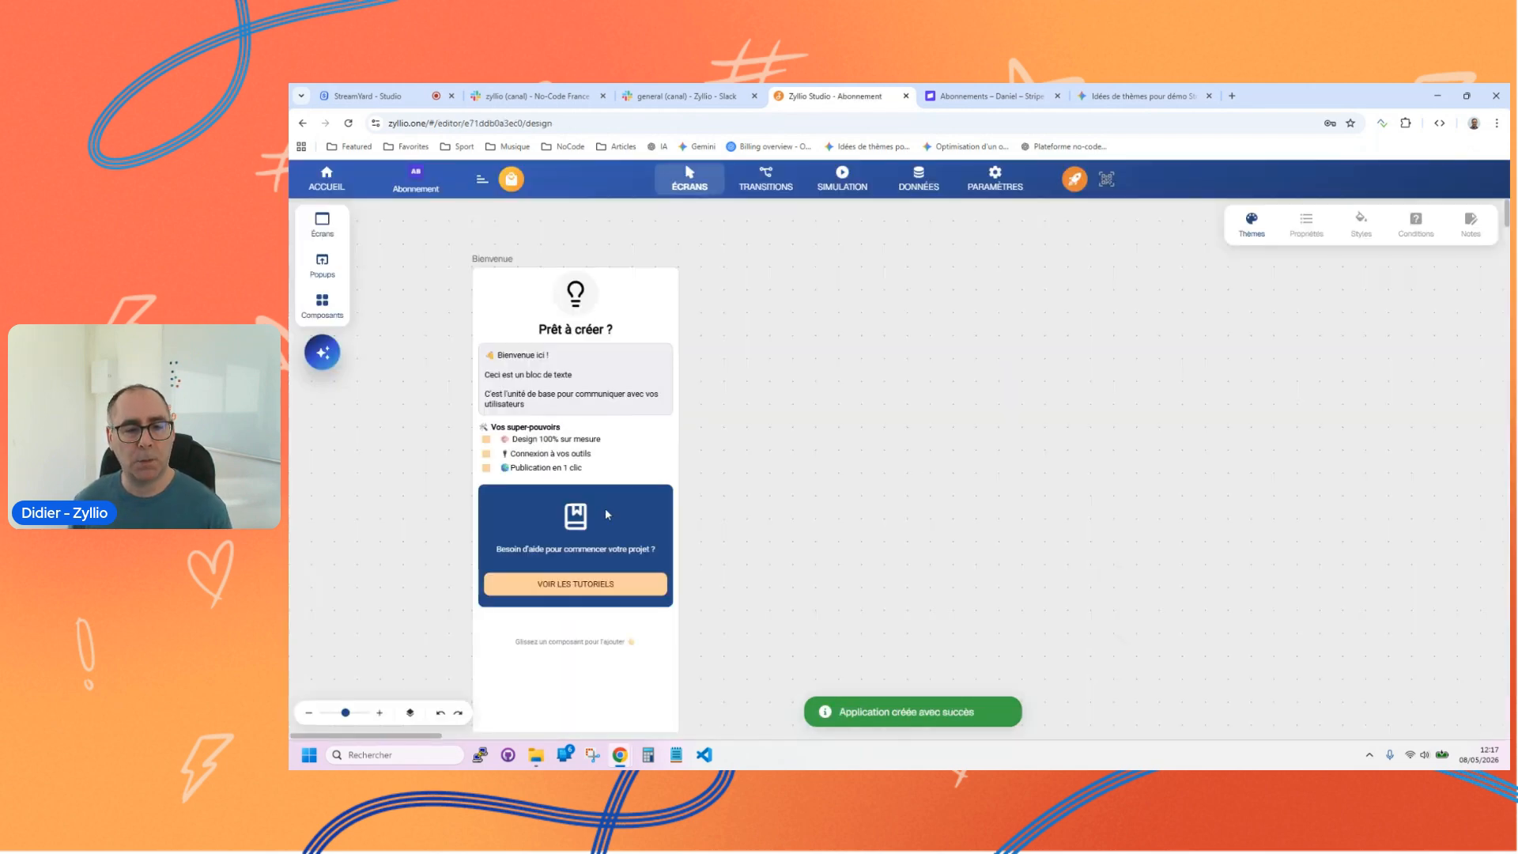
Step: Delete the default Bienvenue screen from the Abonnement application
left_click(623, 716)
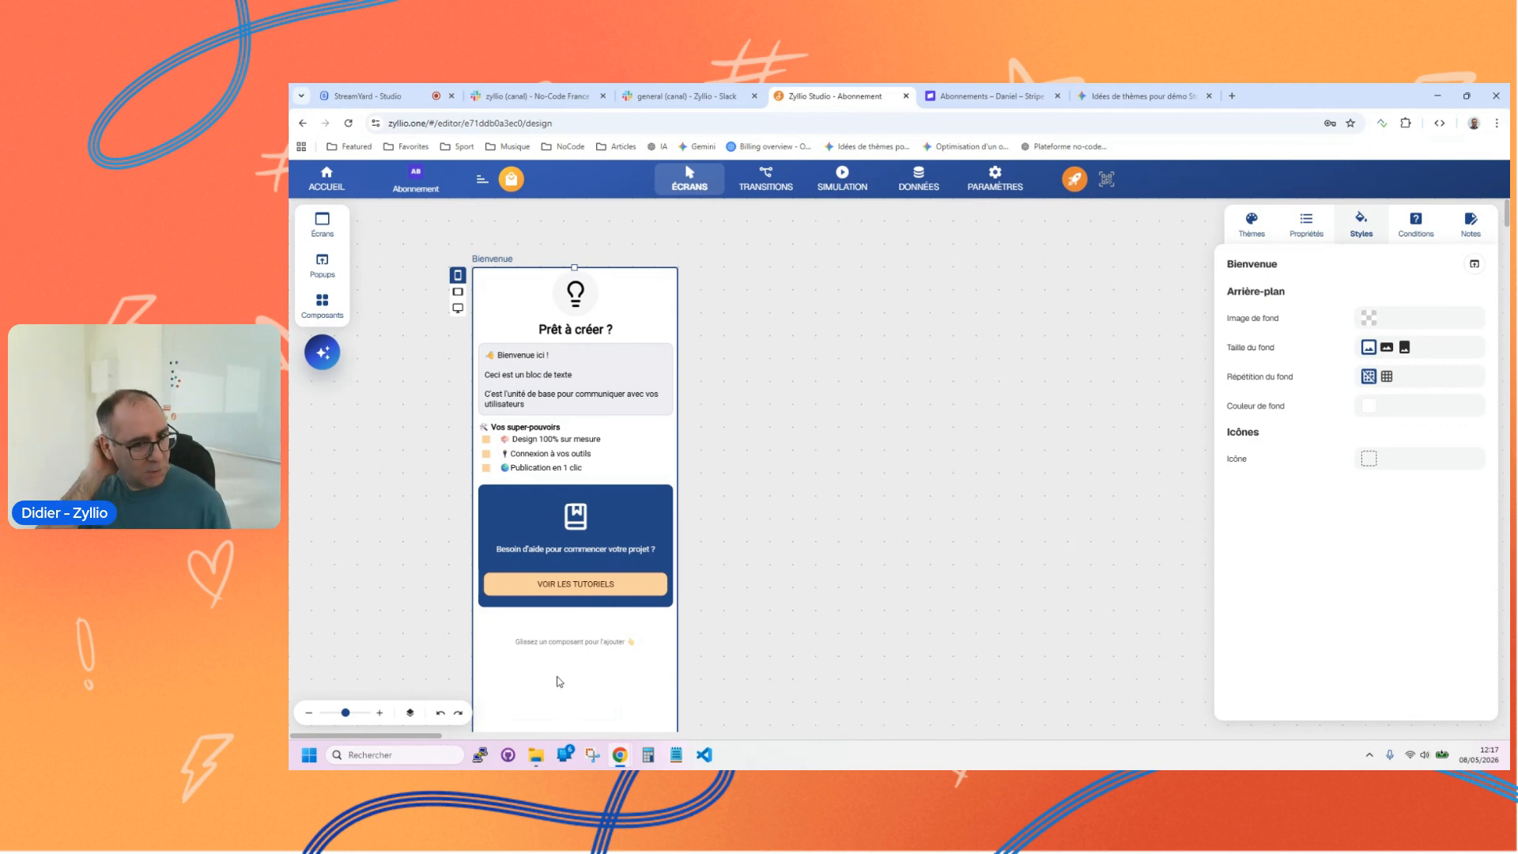
left_click(598, 369)
left_click(598, 333)
left_click(587, 708)
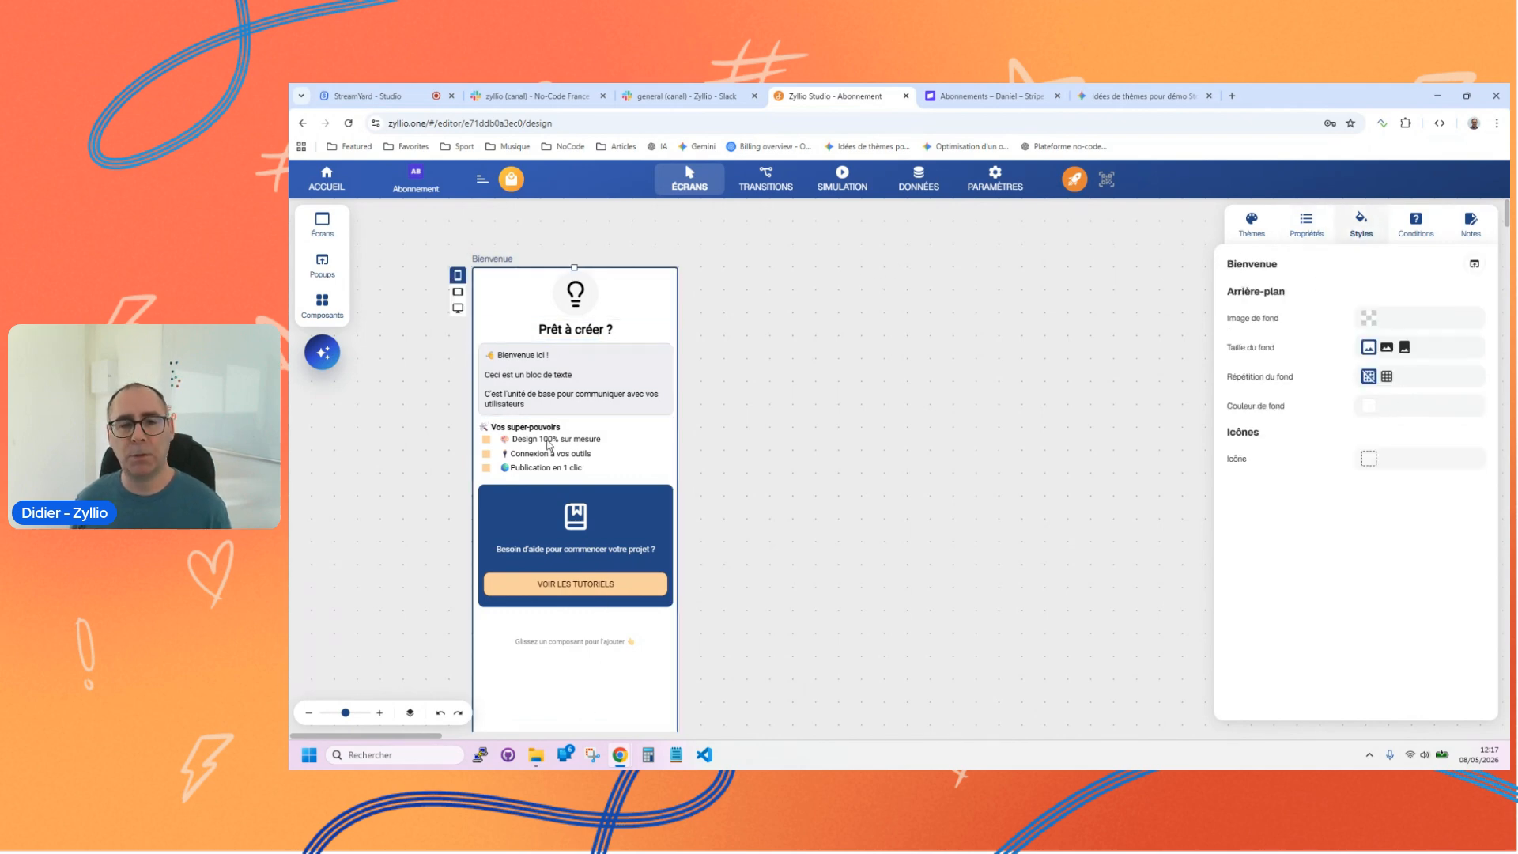
key("Delete")
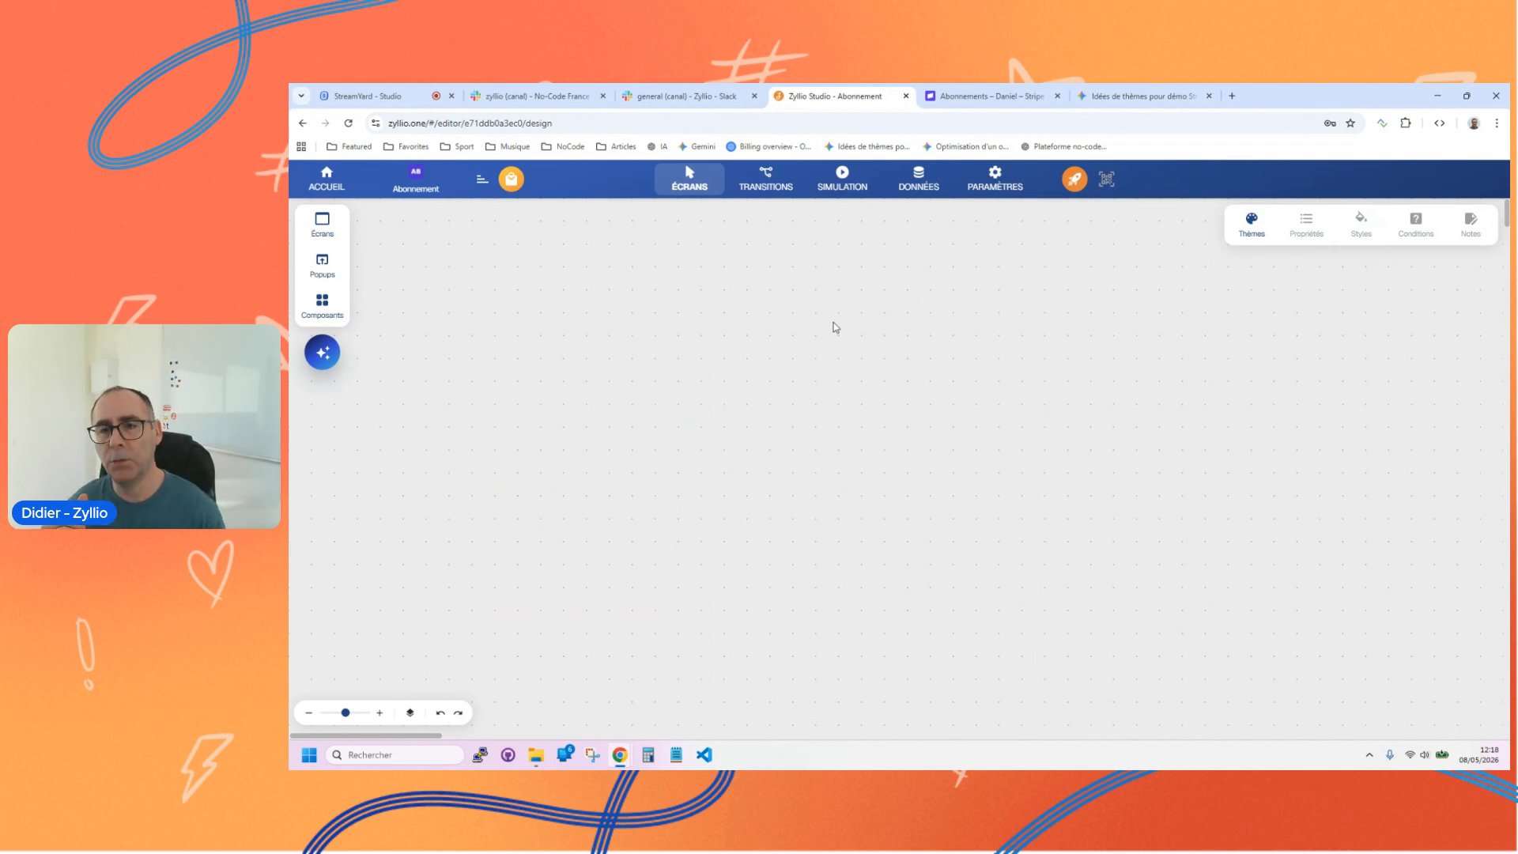
Step: Switch to the Stripe test dashboard and view its home page and the subscriptions page
left_click(987, 98)
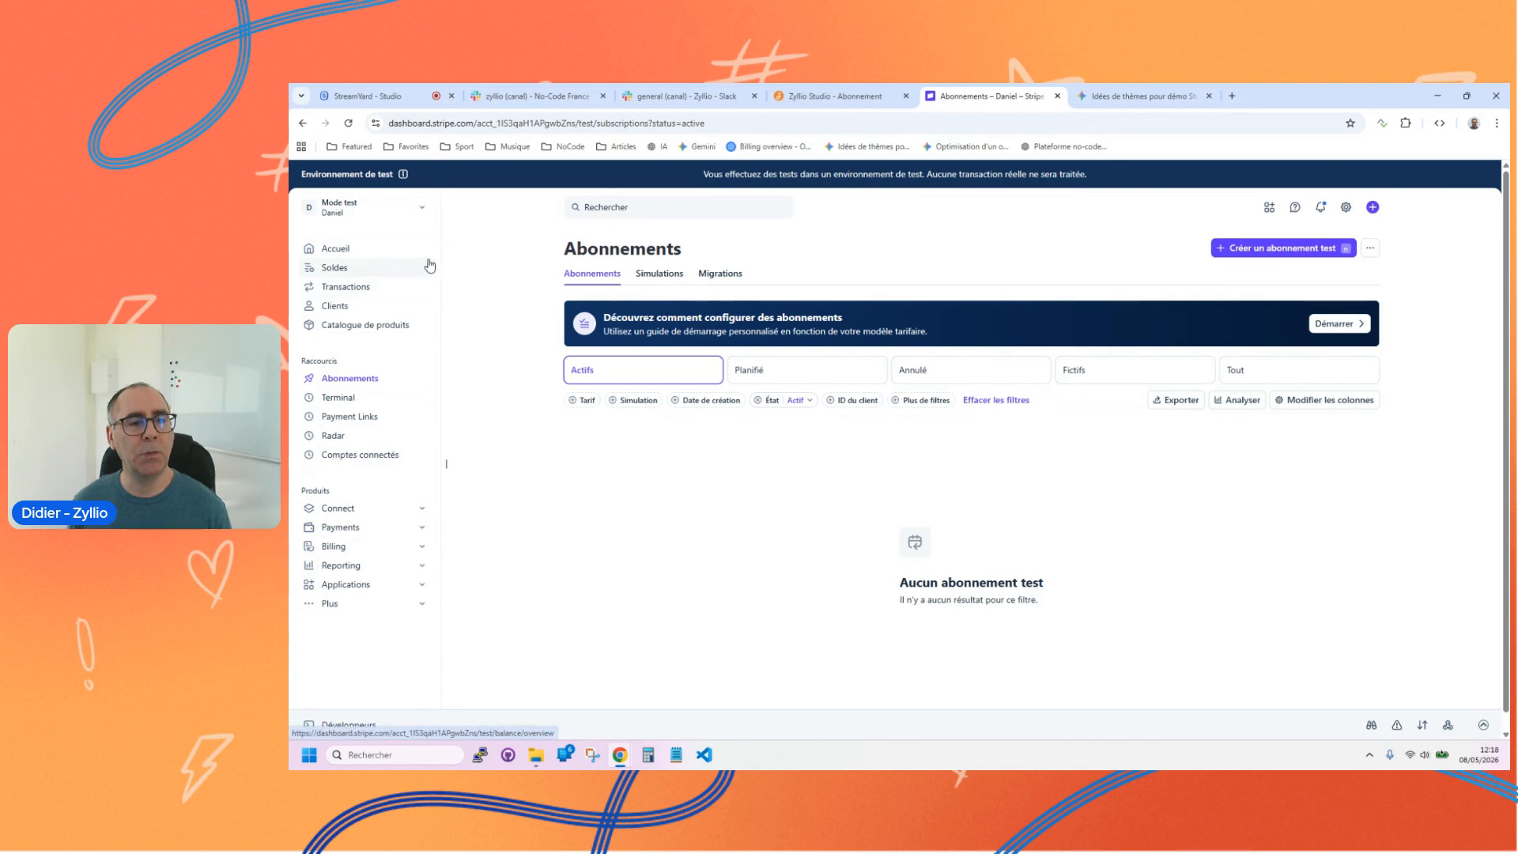
left_click(369, 252)
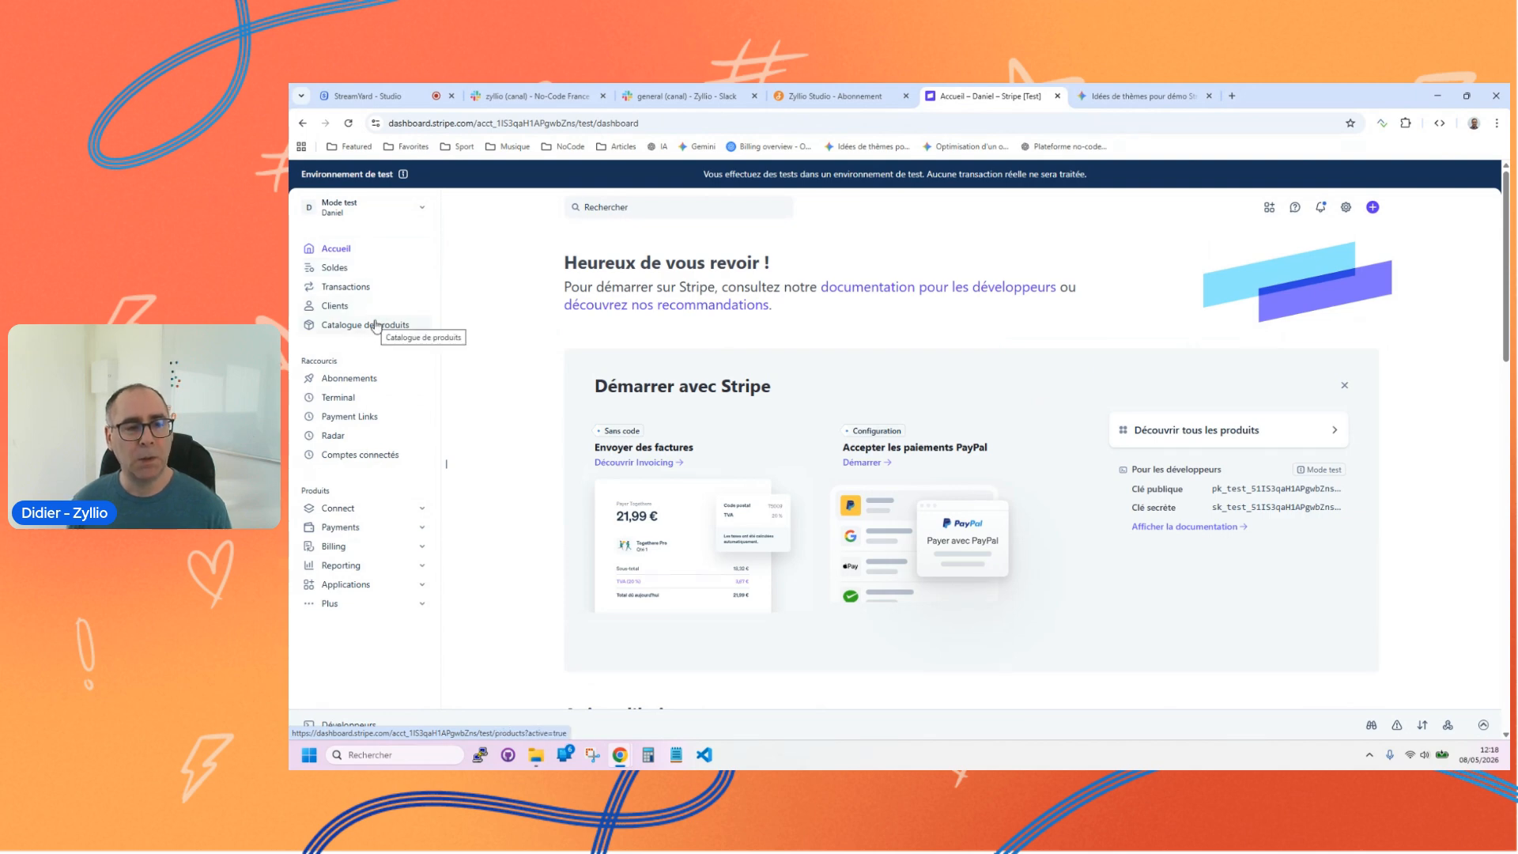
left_click(353, 379)
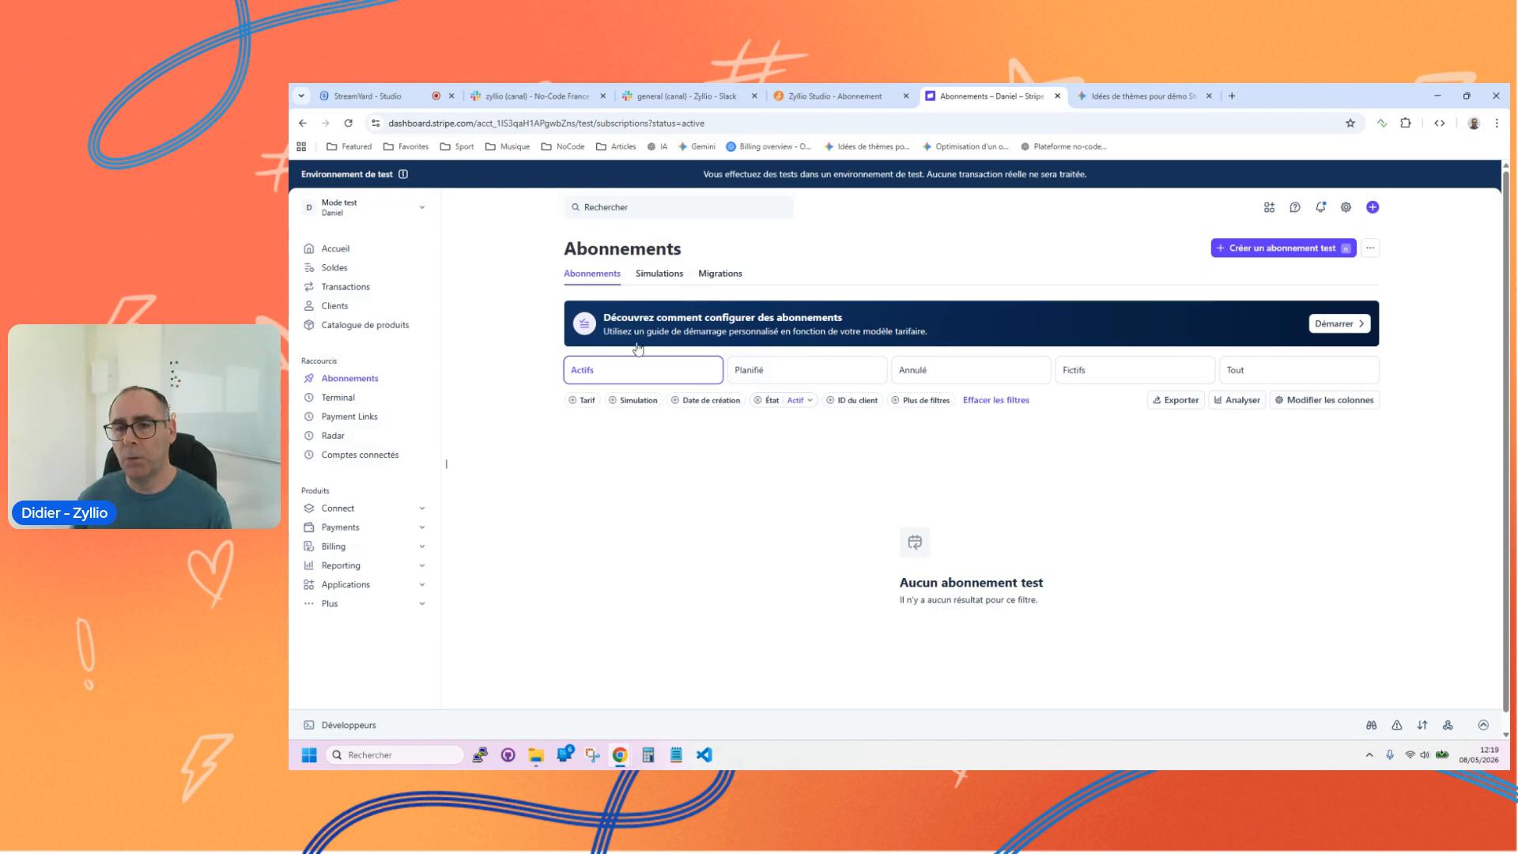
Step: Switch back to Zyllio Studio, look through the Abonnement application's settings and view the API Zyllio integration
left_click(836, 96)
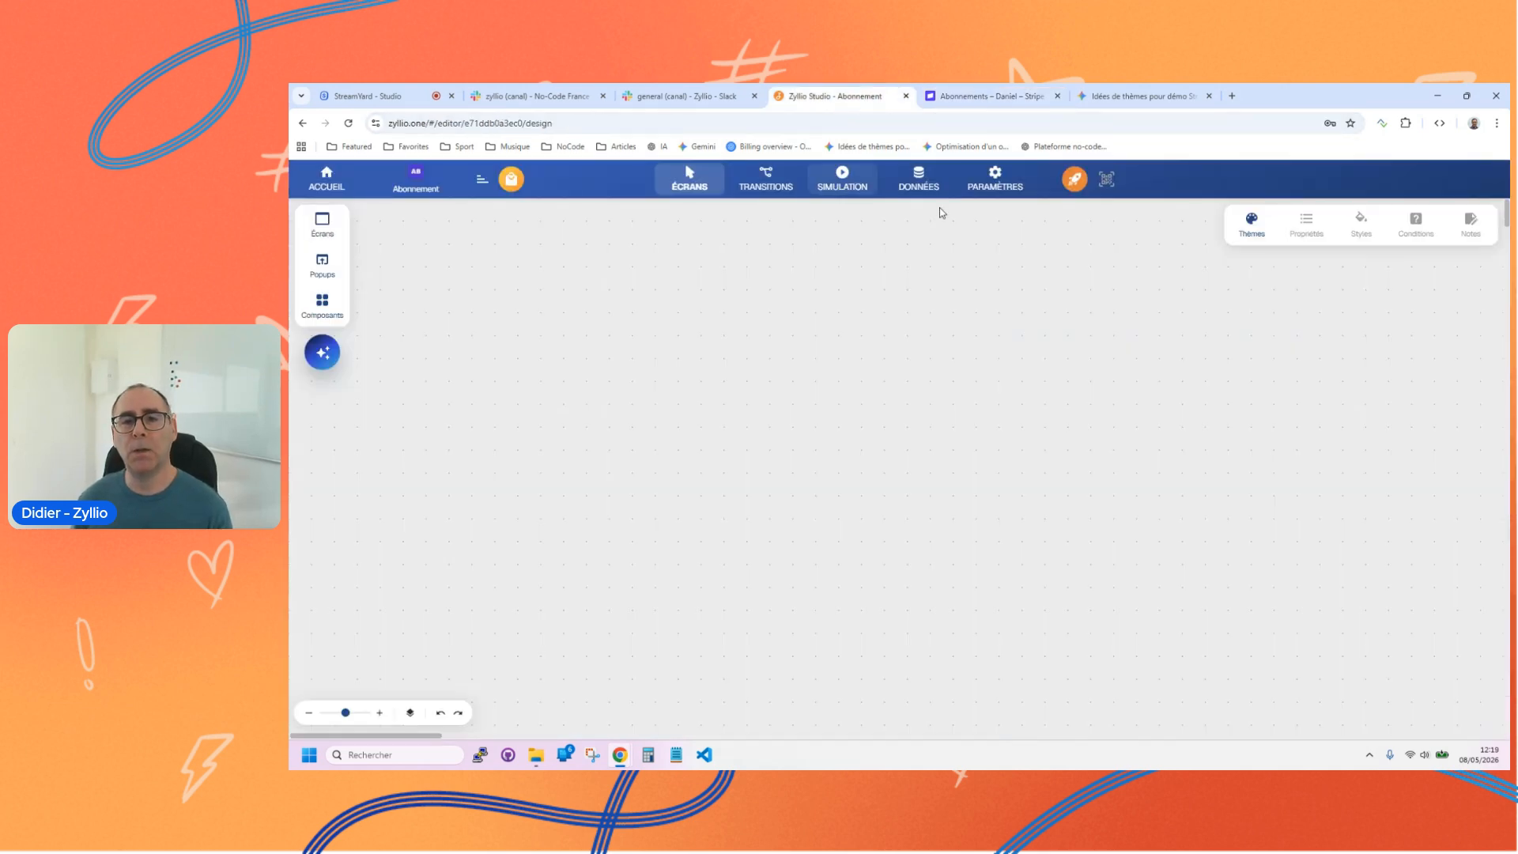
left_click(1012, 187)
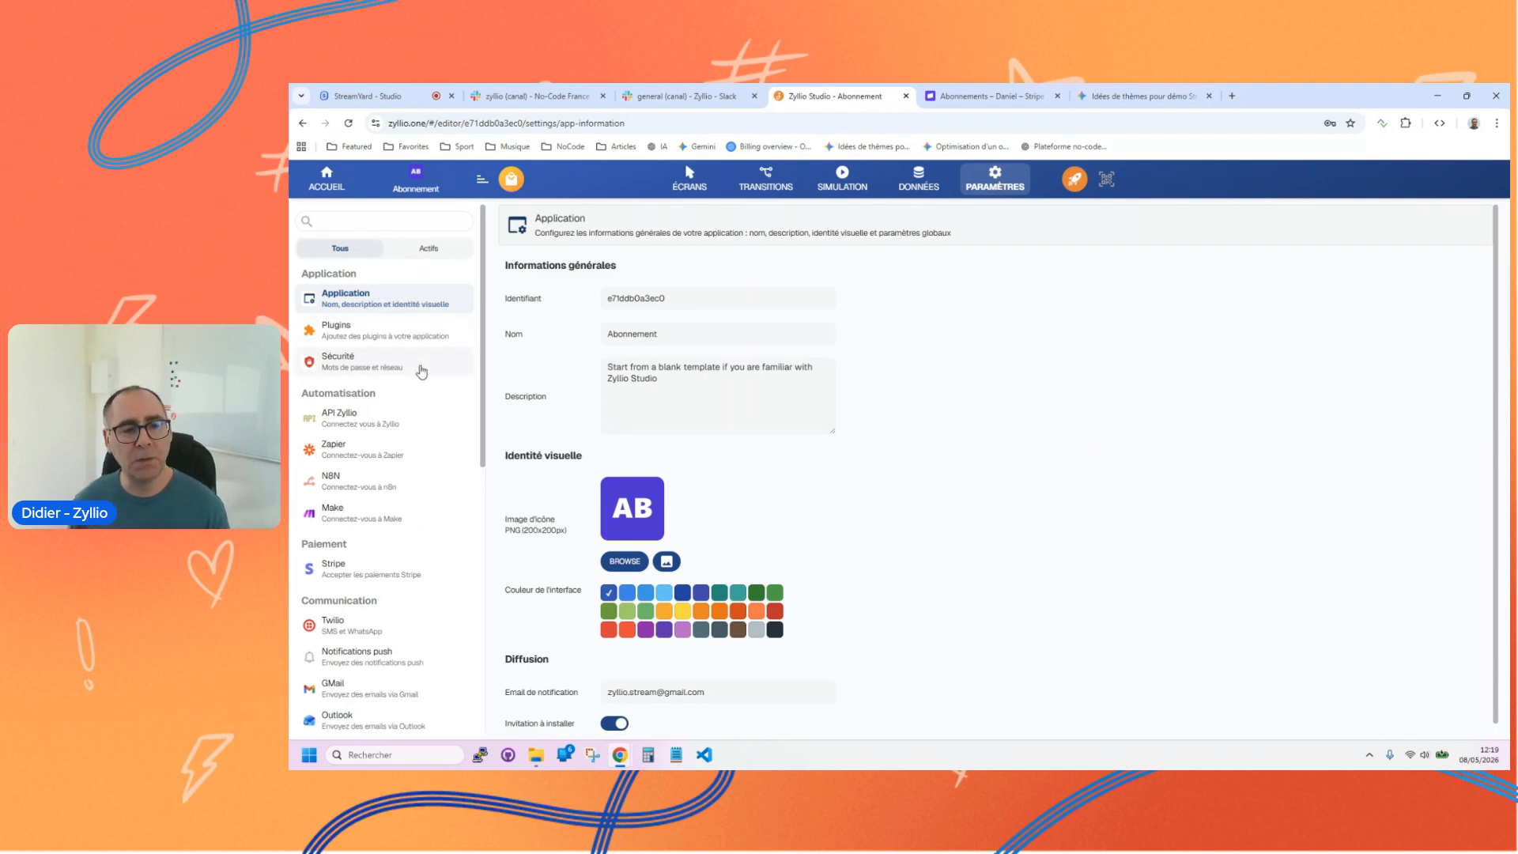
scroll(421, 371, "down", 2)
scroll(431, 371, "up", 1)
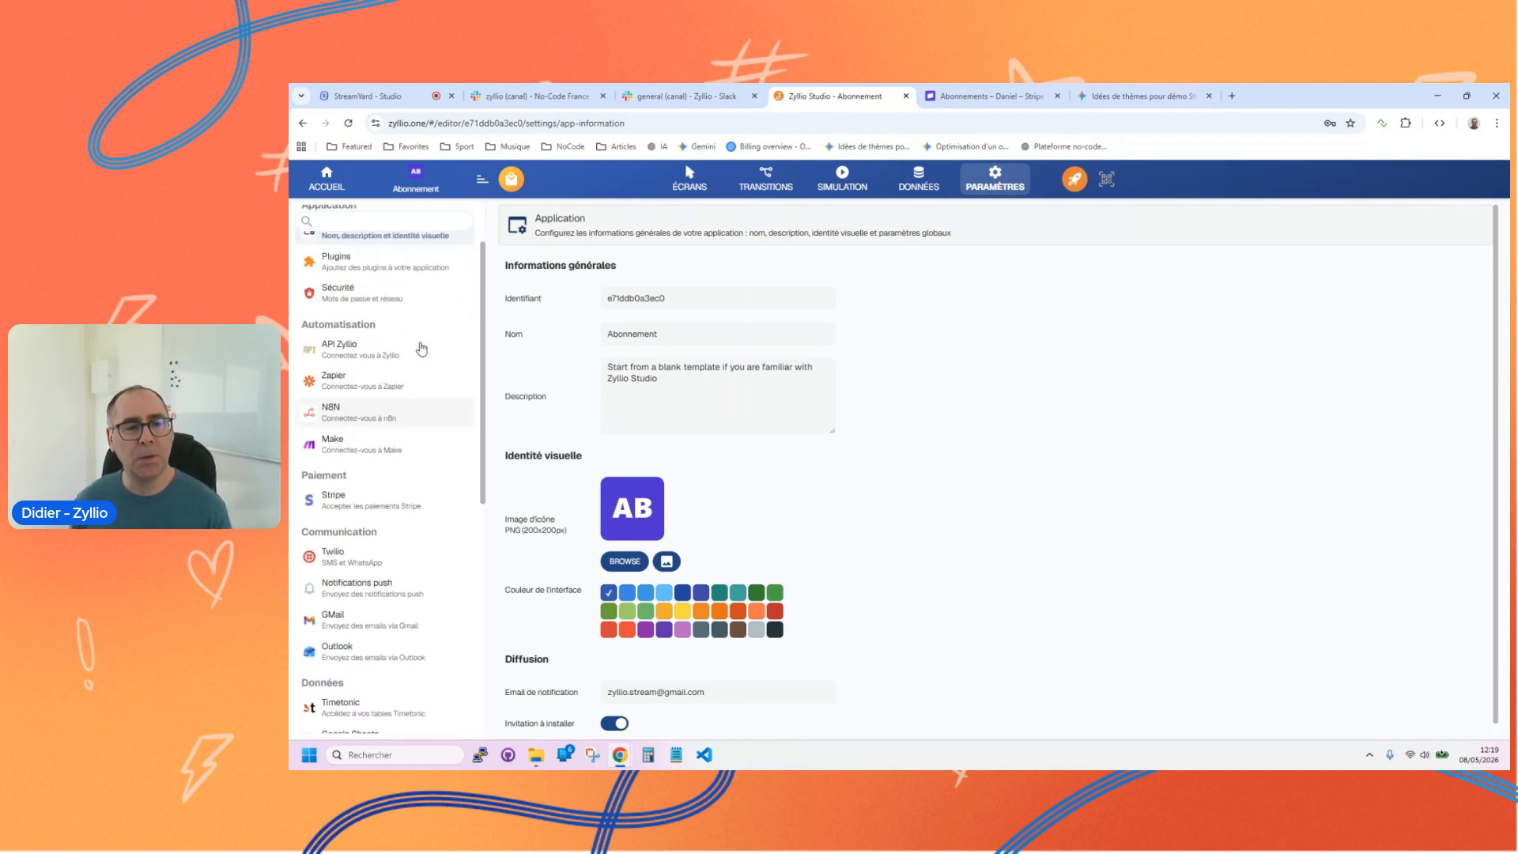
left_click(375, 361)
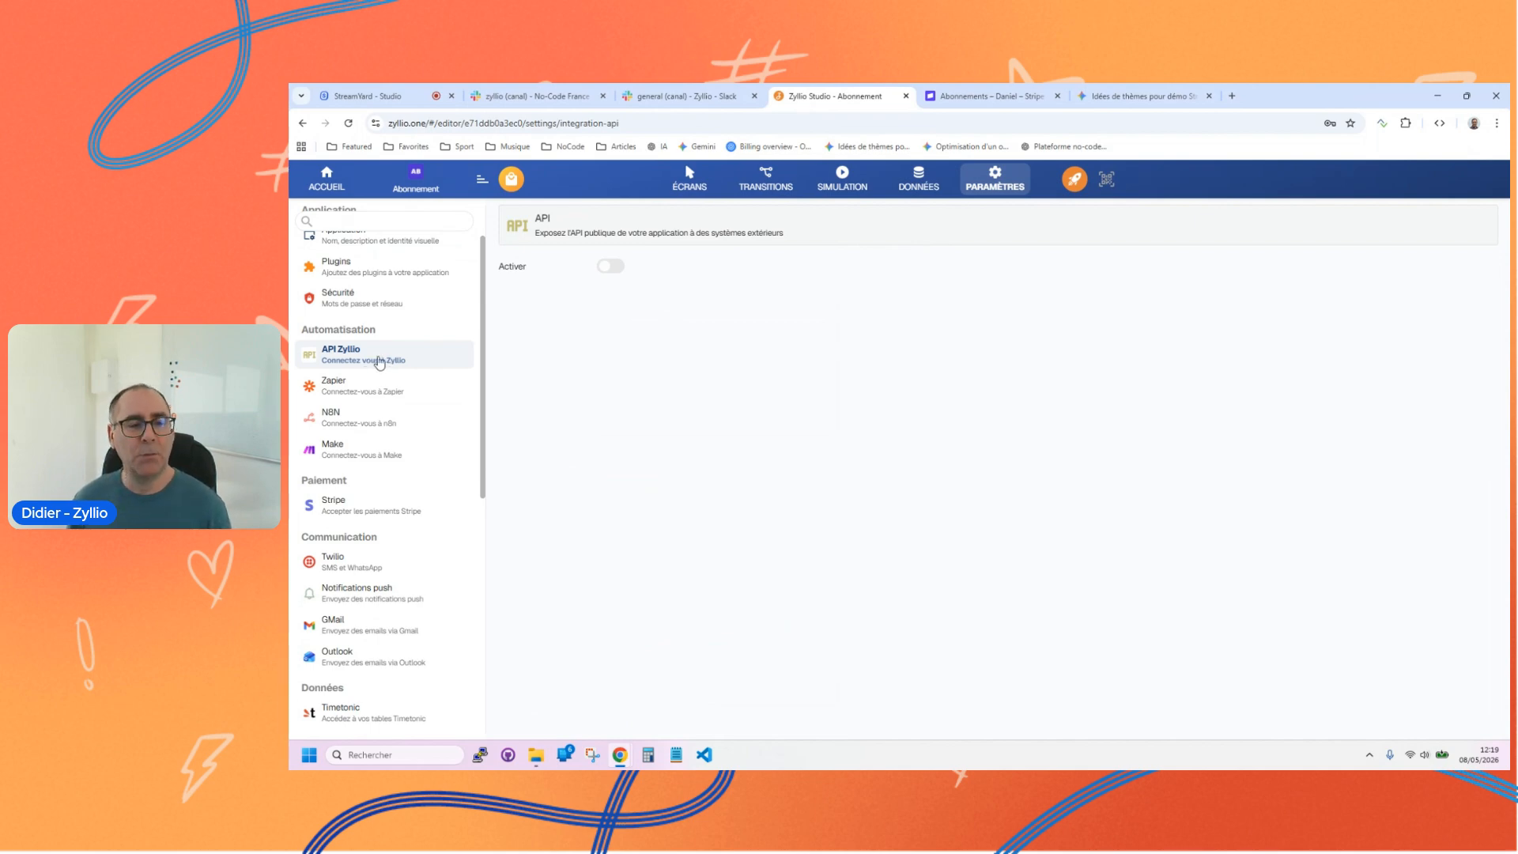
Step: Activate the MCP integration in the AI section of the application's settings
scroll(368, 432, "down", 3)
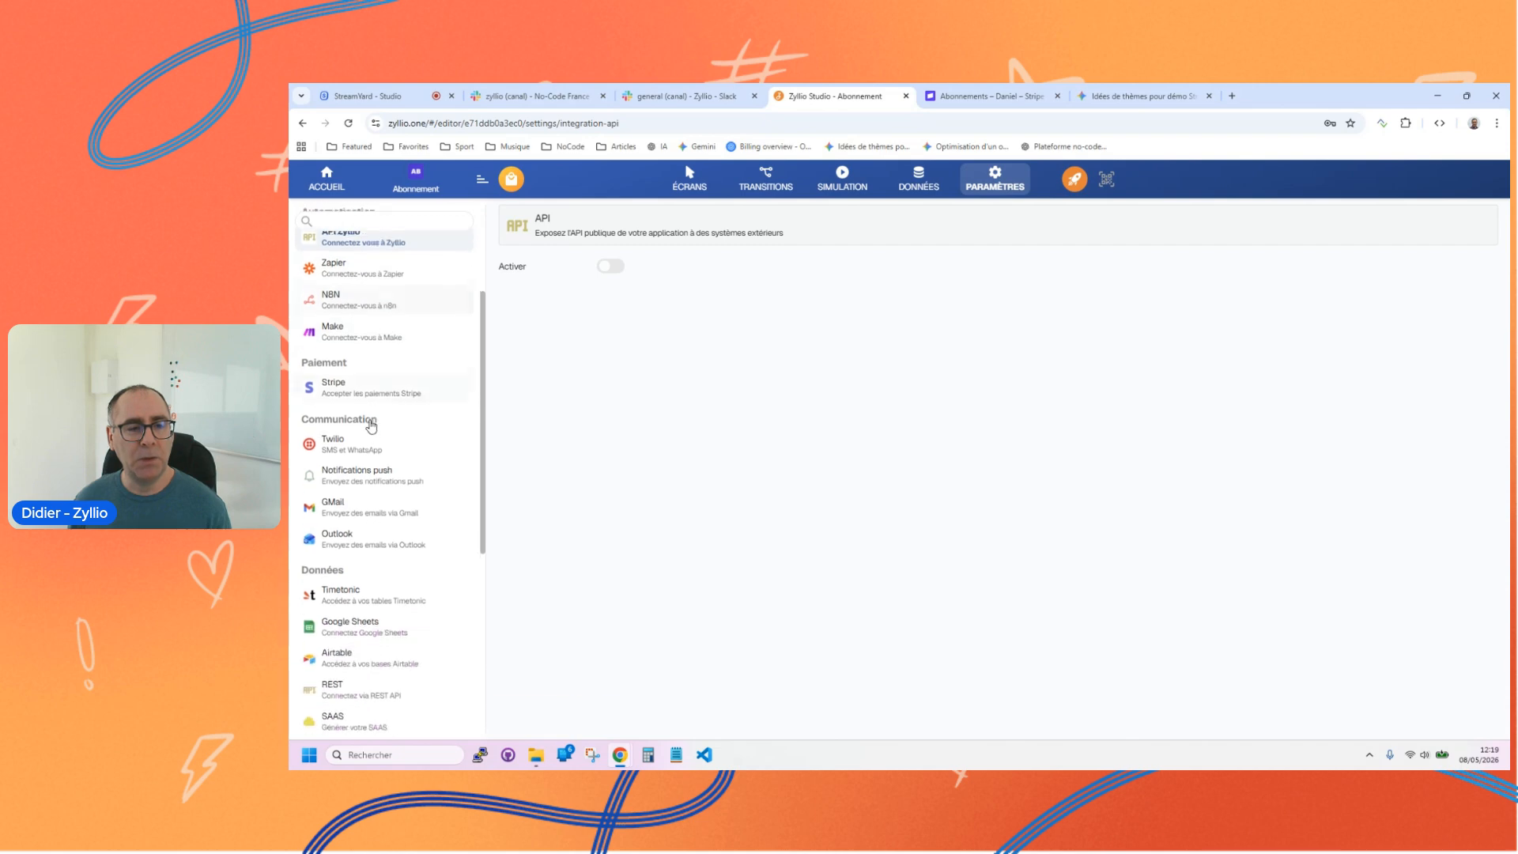
scroll(430, 339, "down", 5)
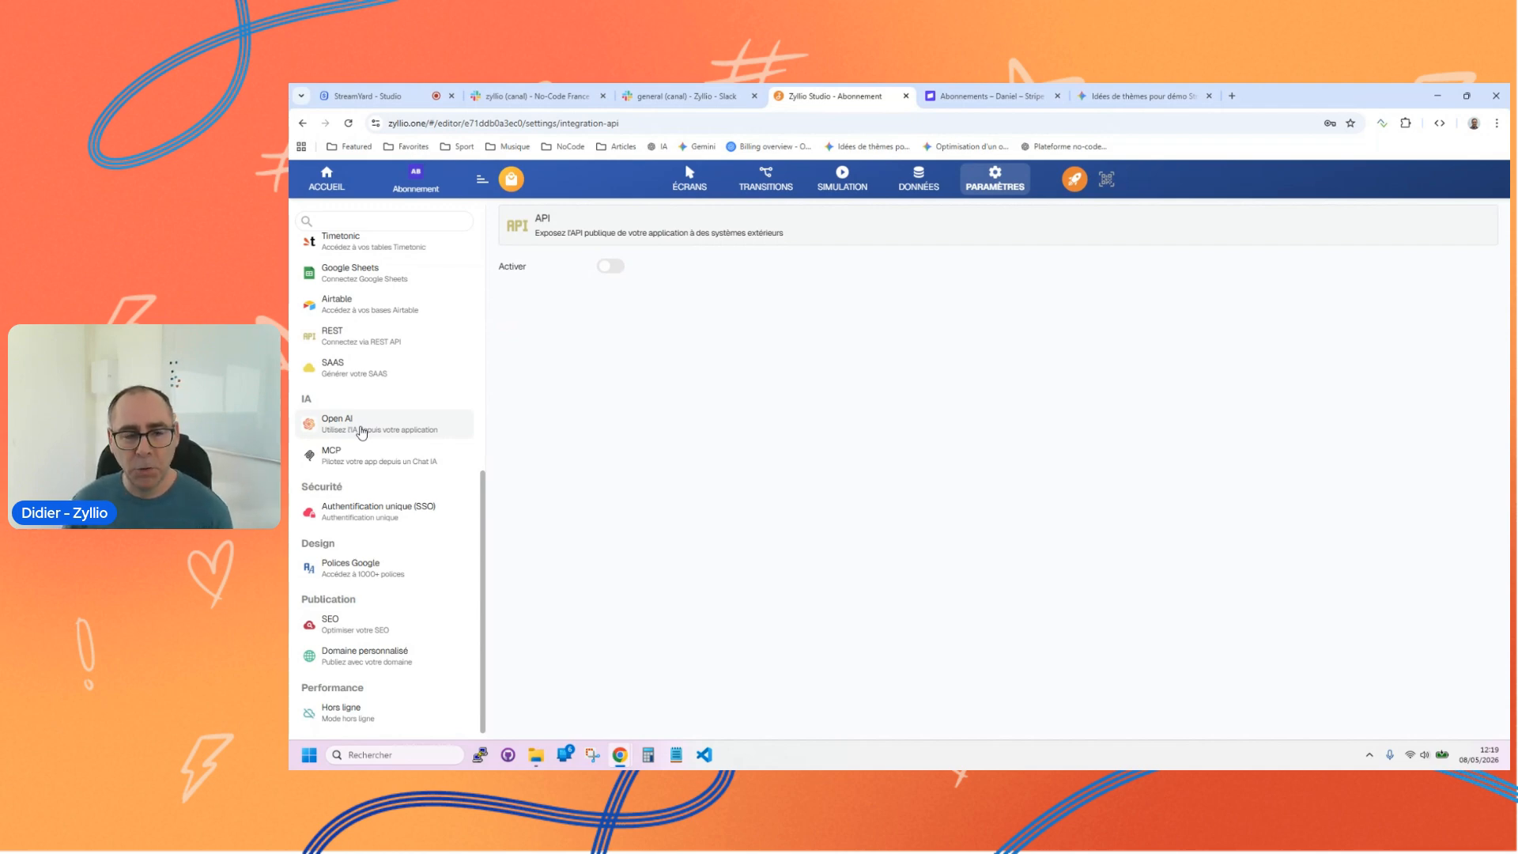
left_click(356, 460)
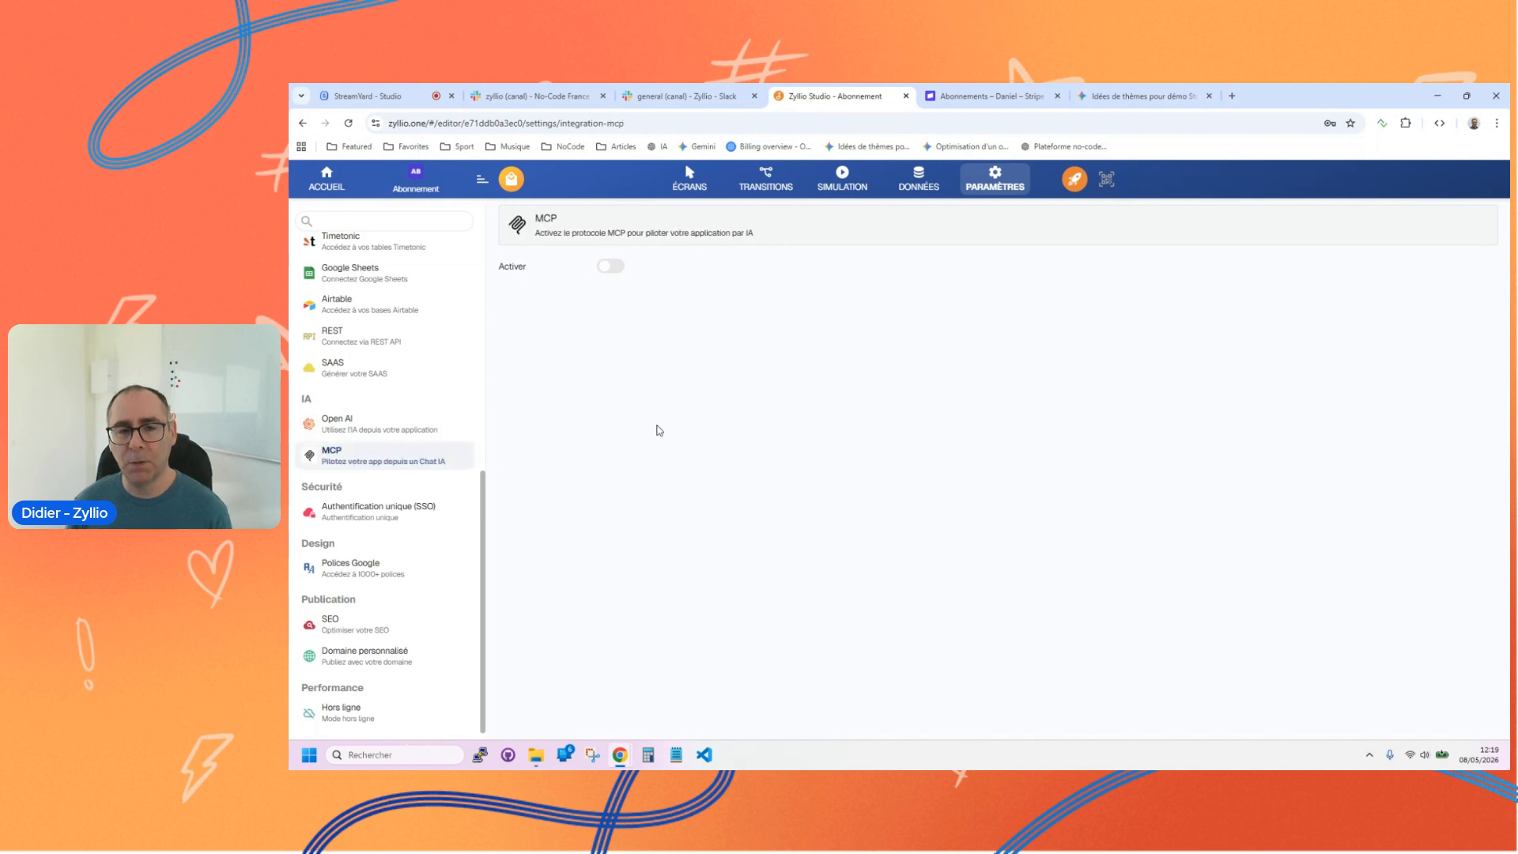
left_click(610, 267)
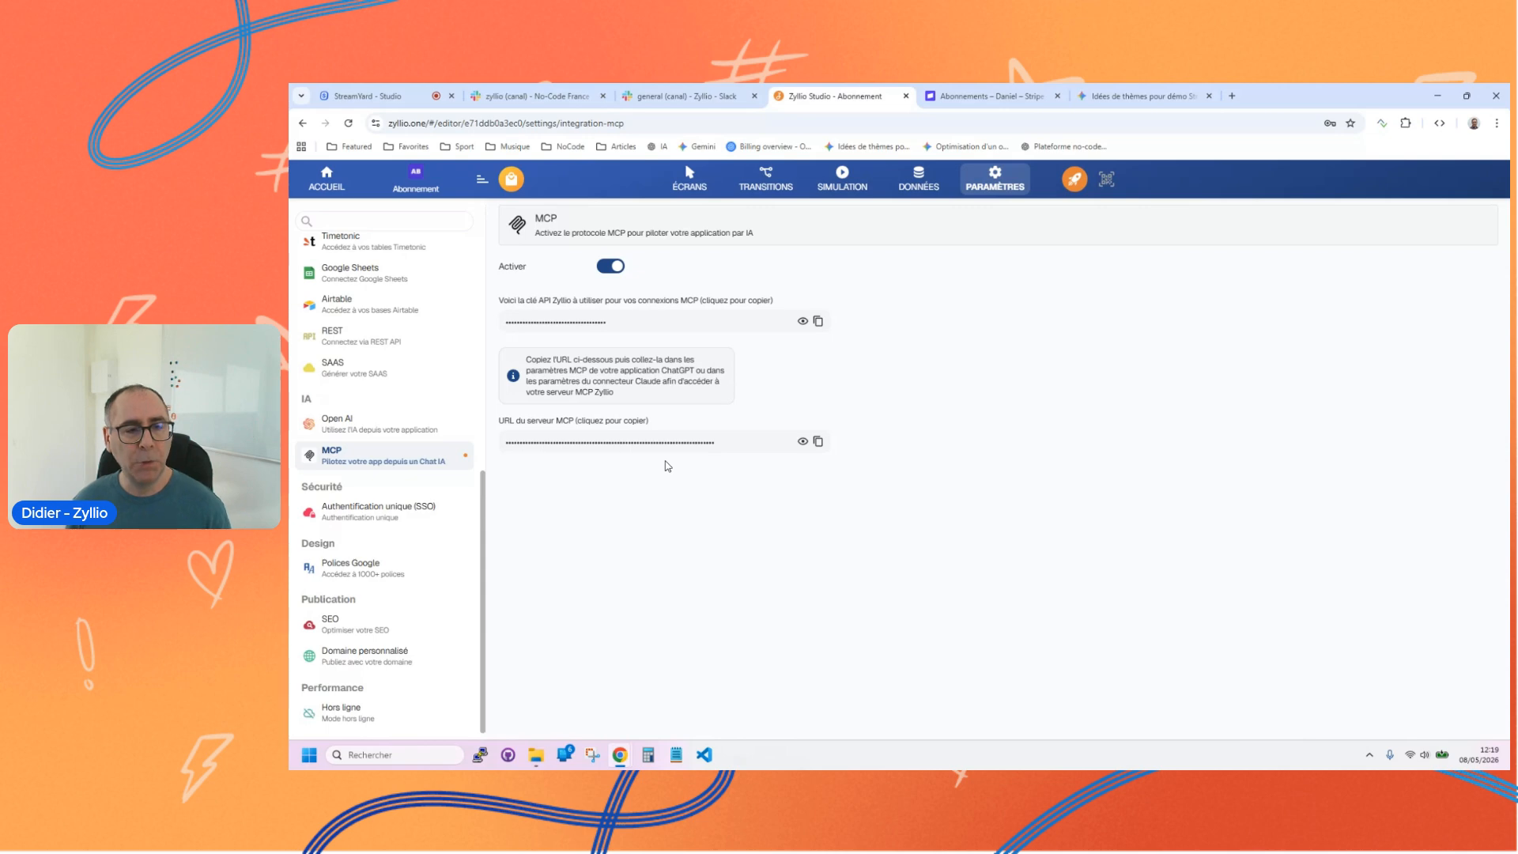
Step: Activate the REST integration, add a configuration to inspect its fields and deactivate the integration again
scroll(400, 498, "up", 3)
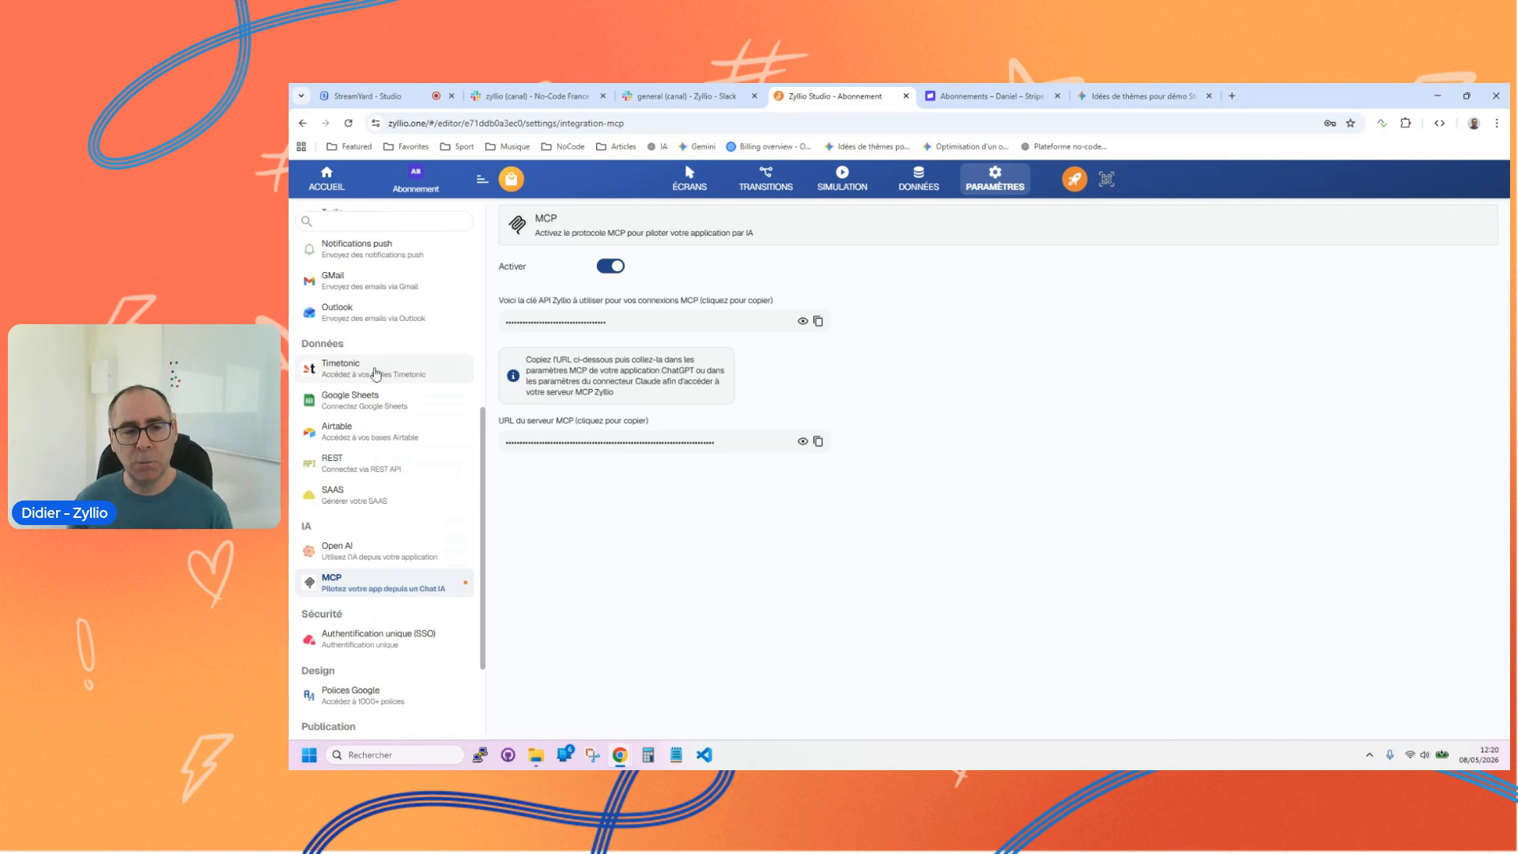
left_click(362, 468)
left_click(610, 267)
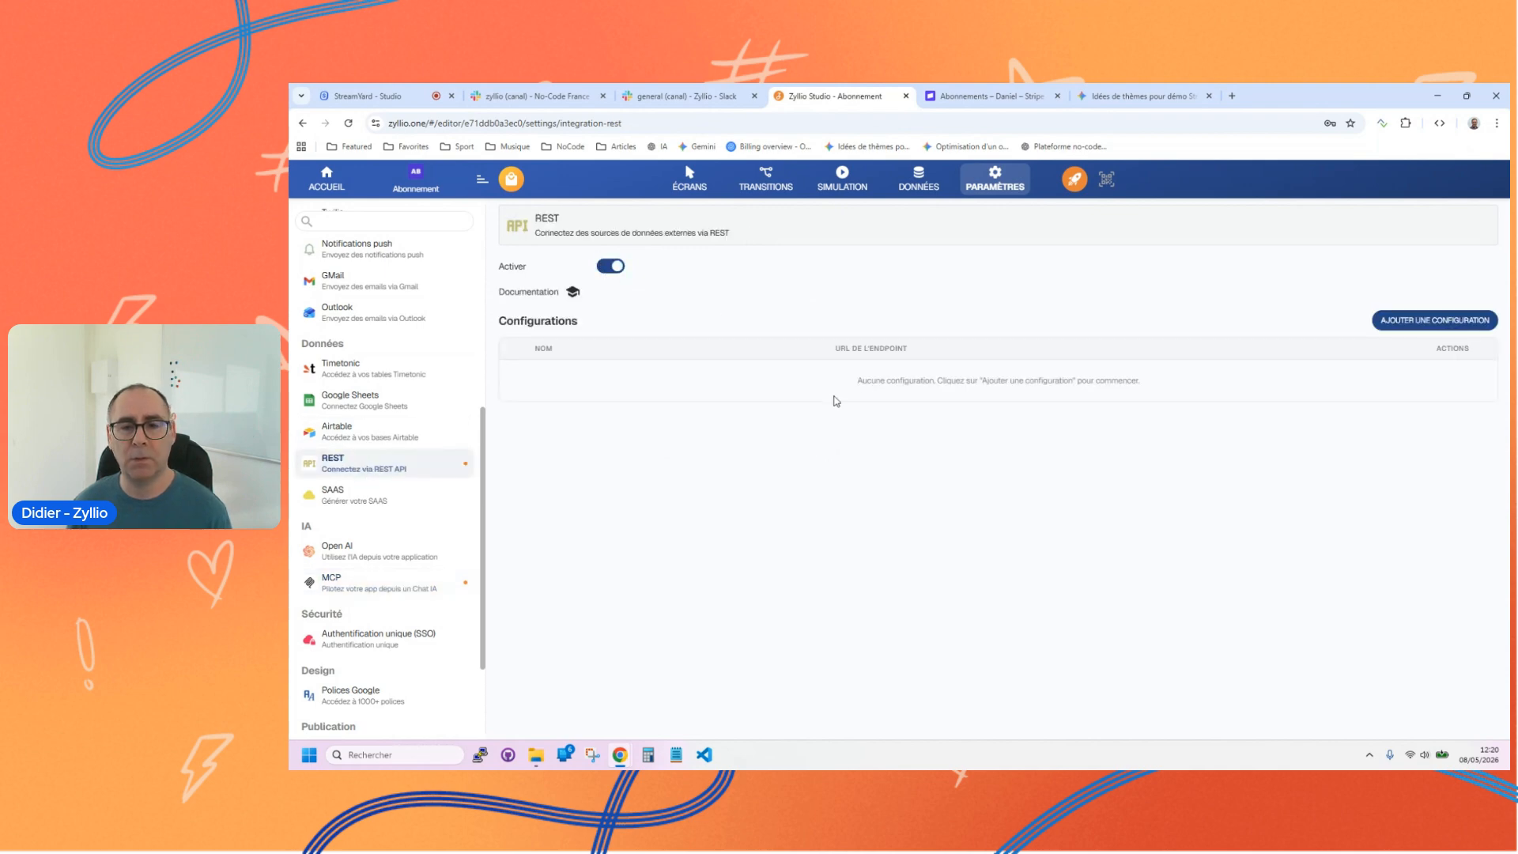
left_click(1386, 325)
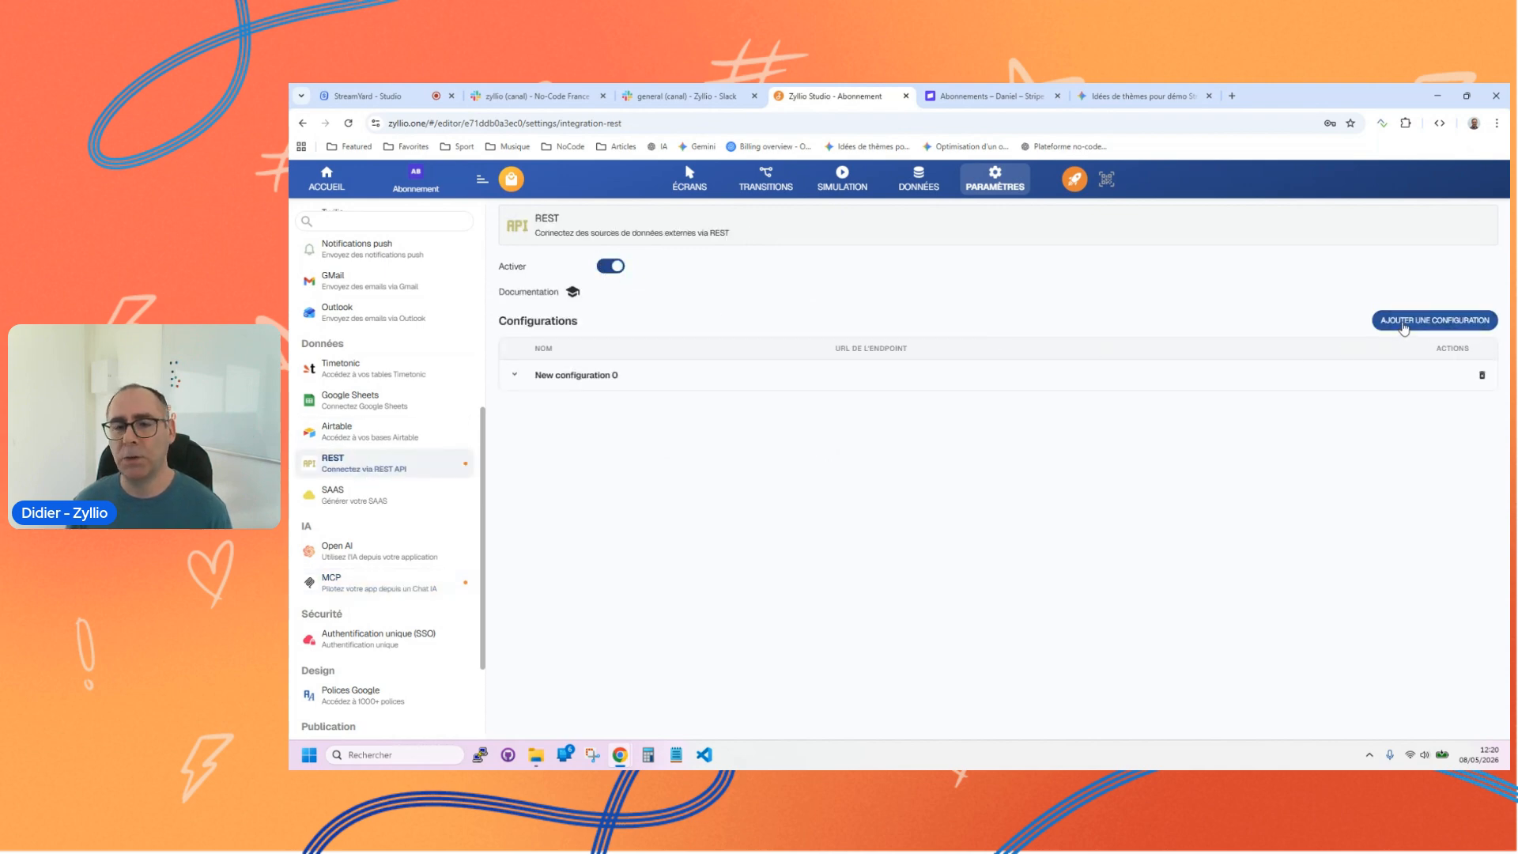
left_click(571, 380)
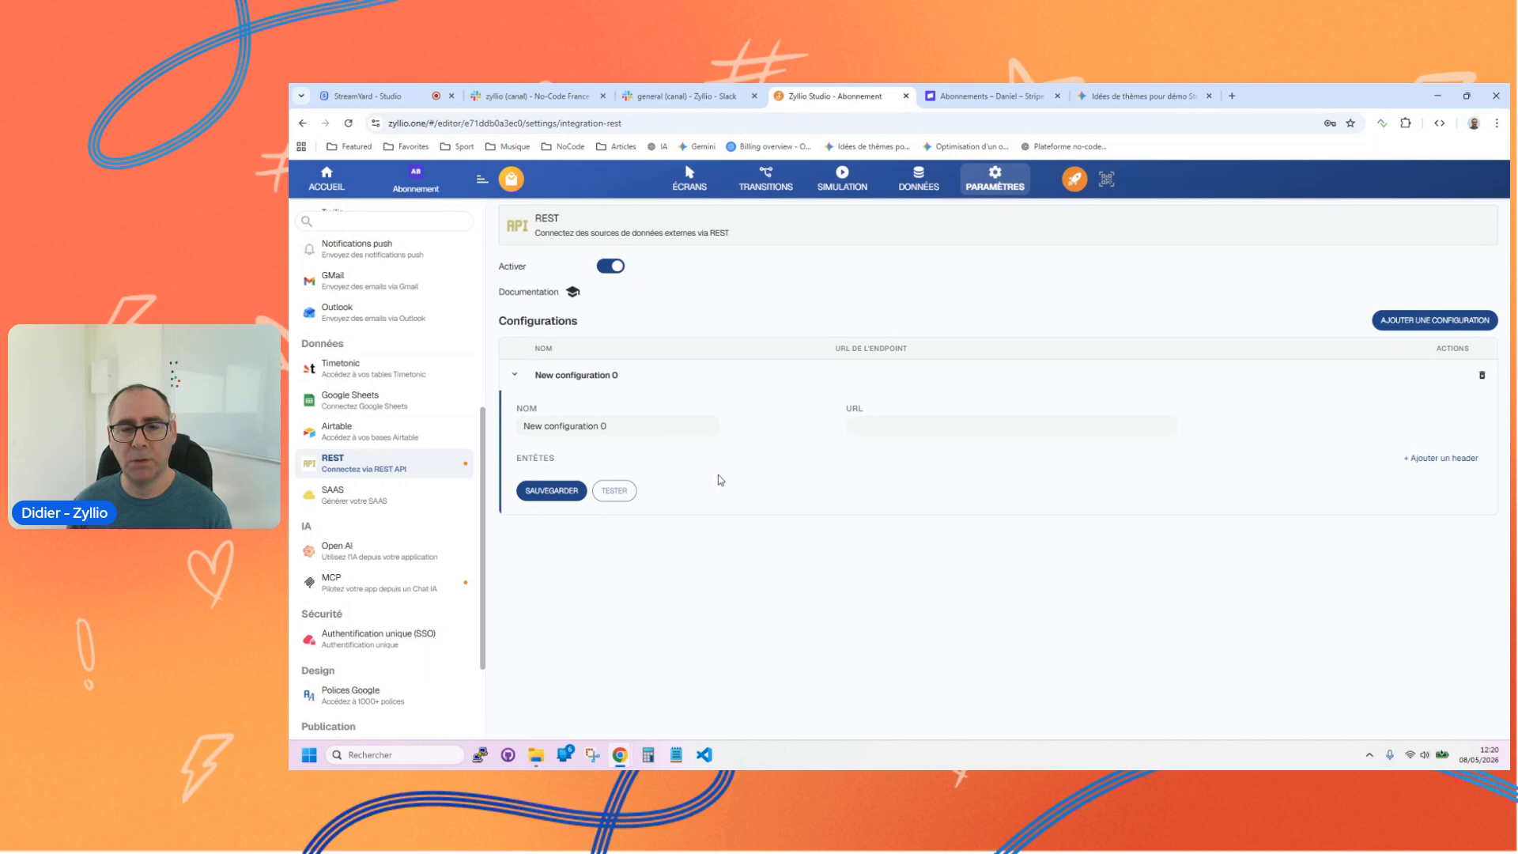
left_click(613, 267)
scroll(351, 506, "up", 5)
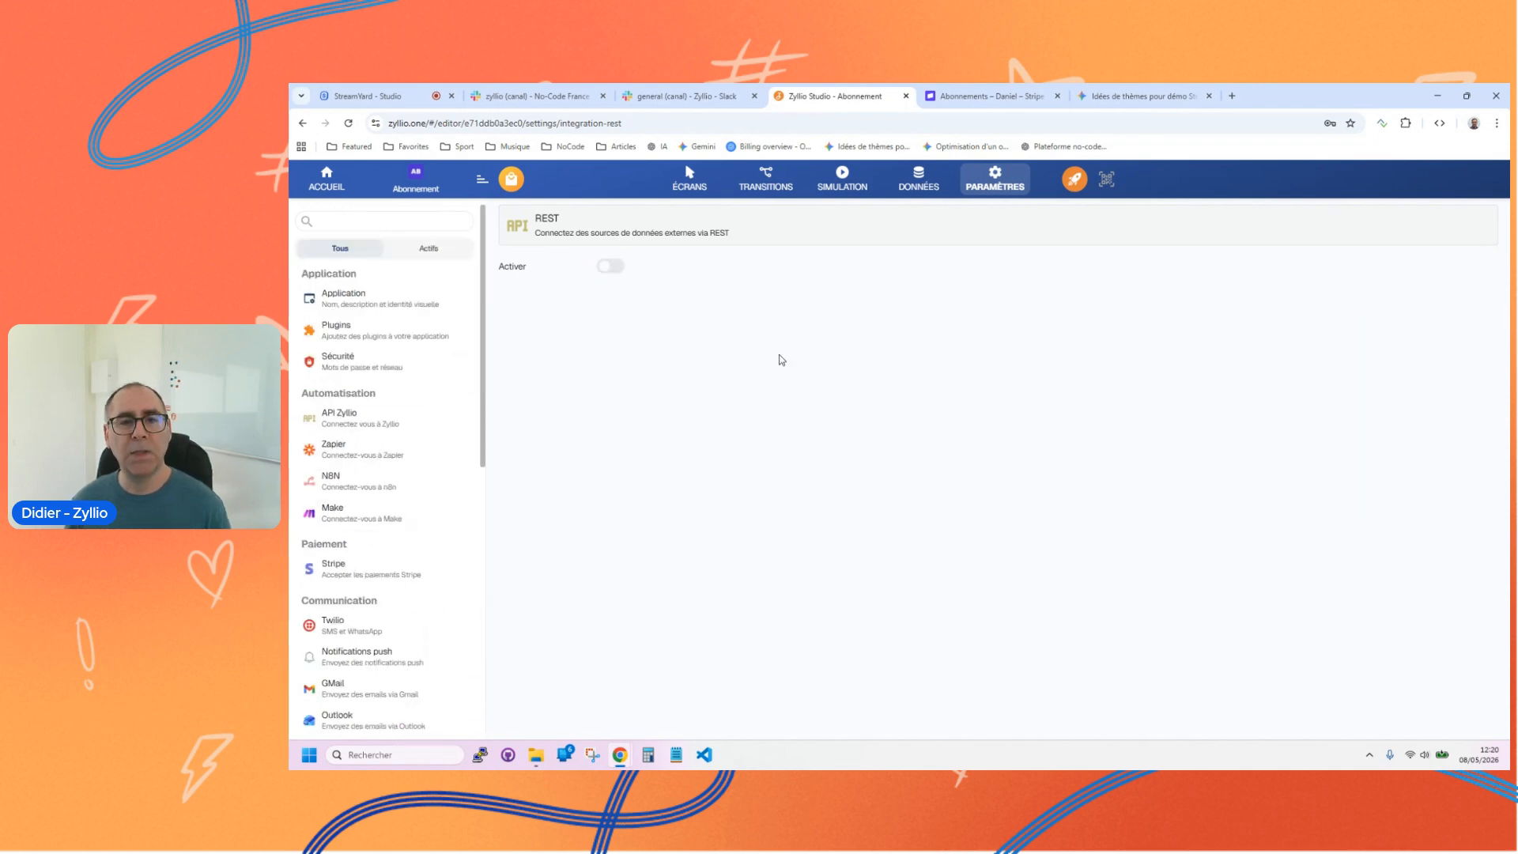
Step: Switch from Zyllio Studio to the Stripe test dashboard and open its product catalogue
left_click(690, 182)
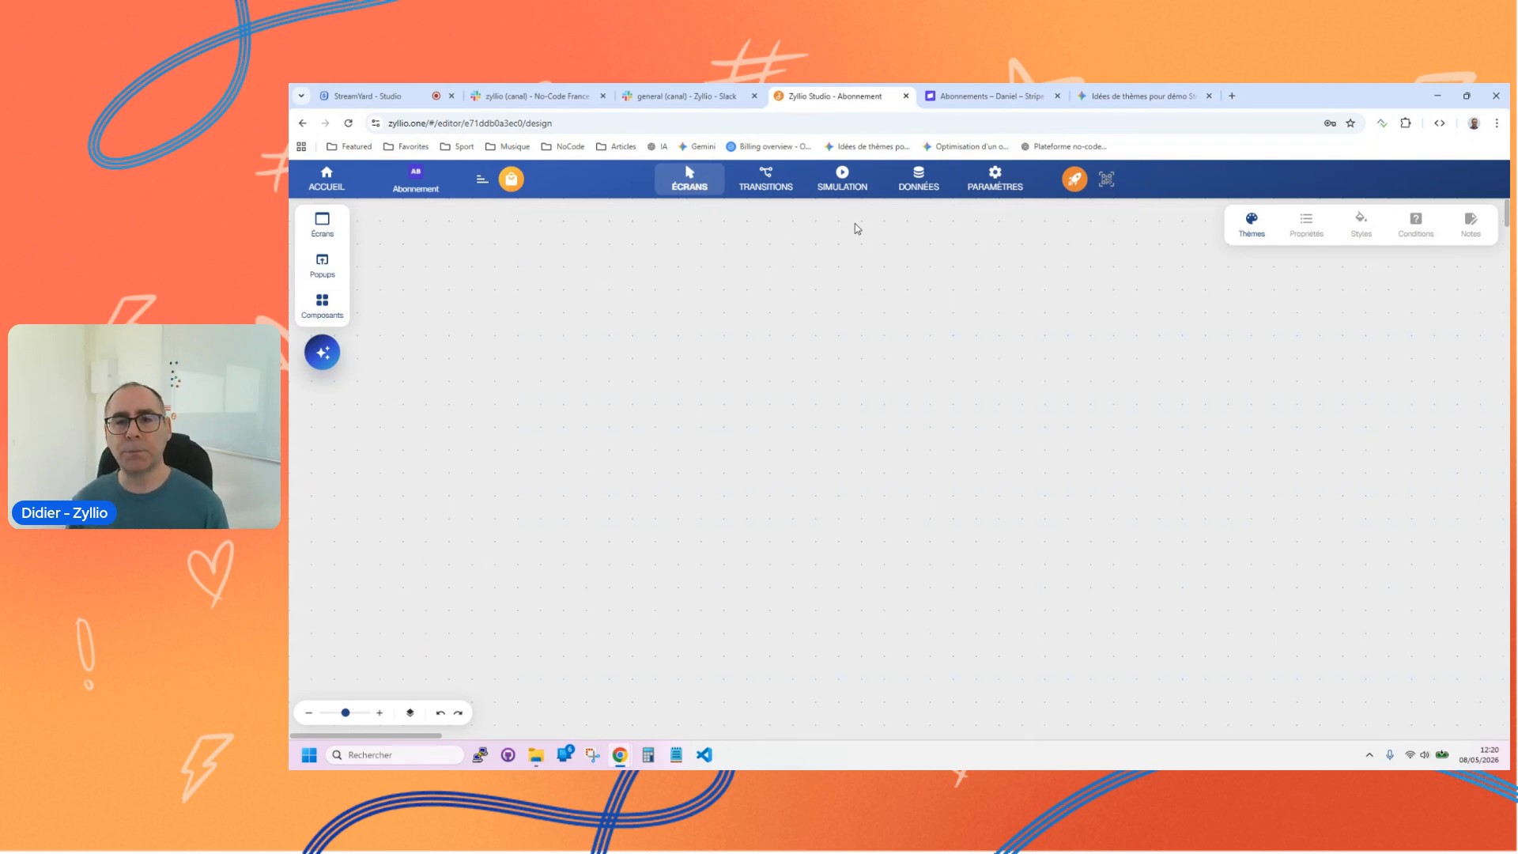
left_click(989, 96)
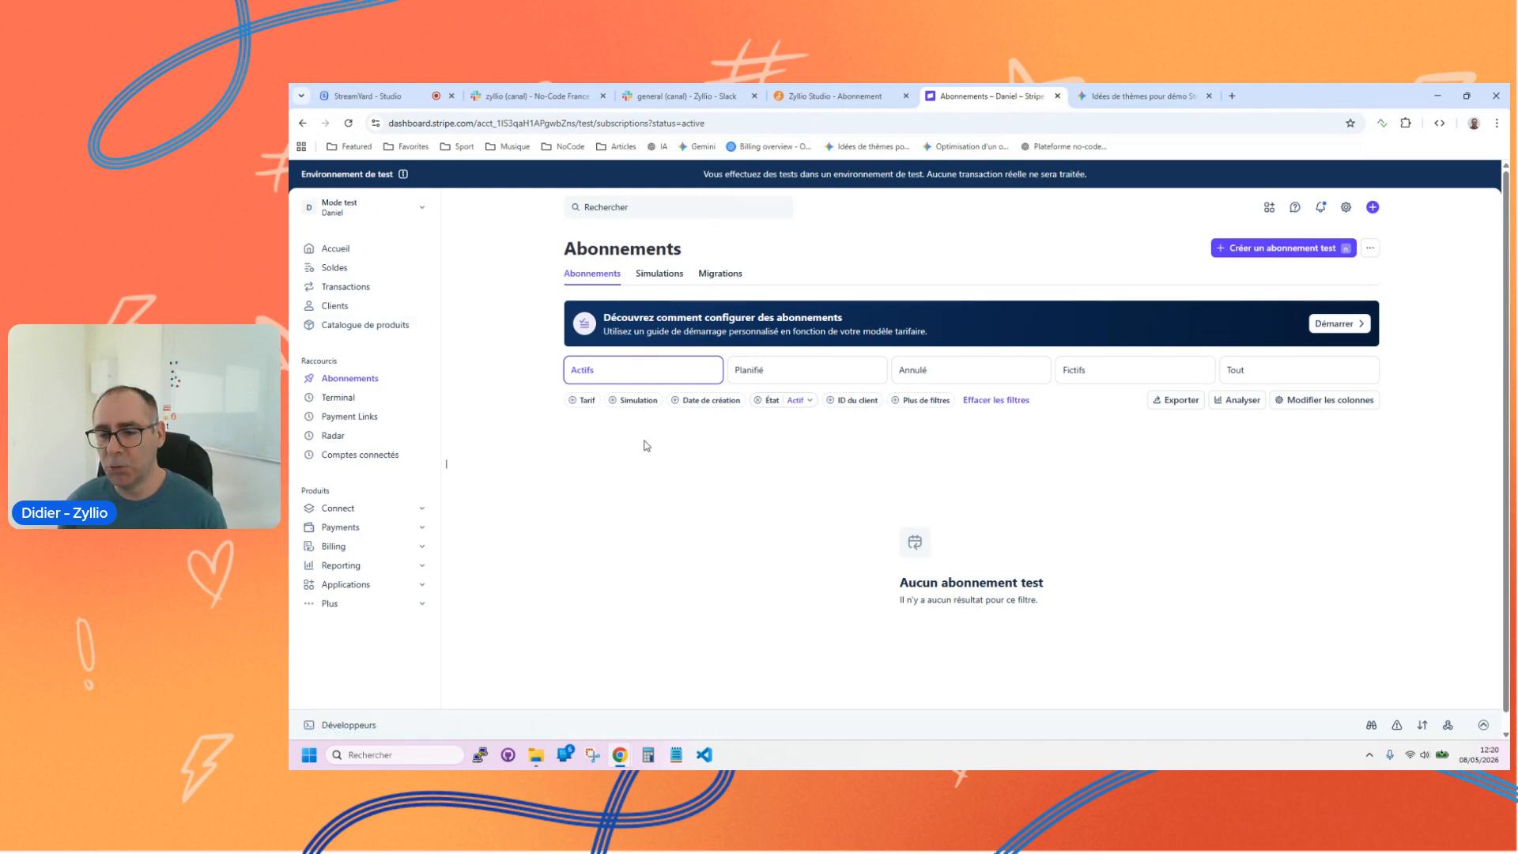
left_click(354, 329)
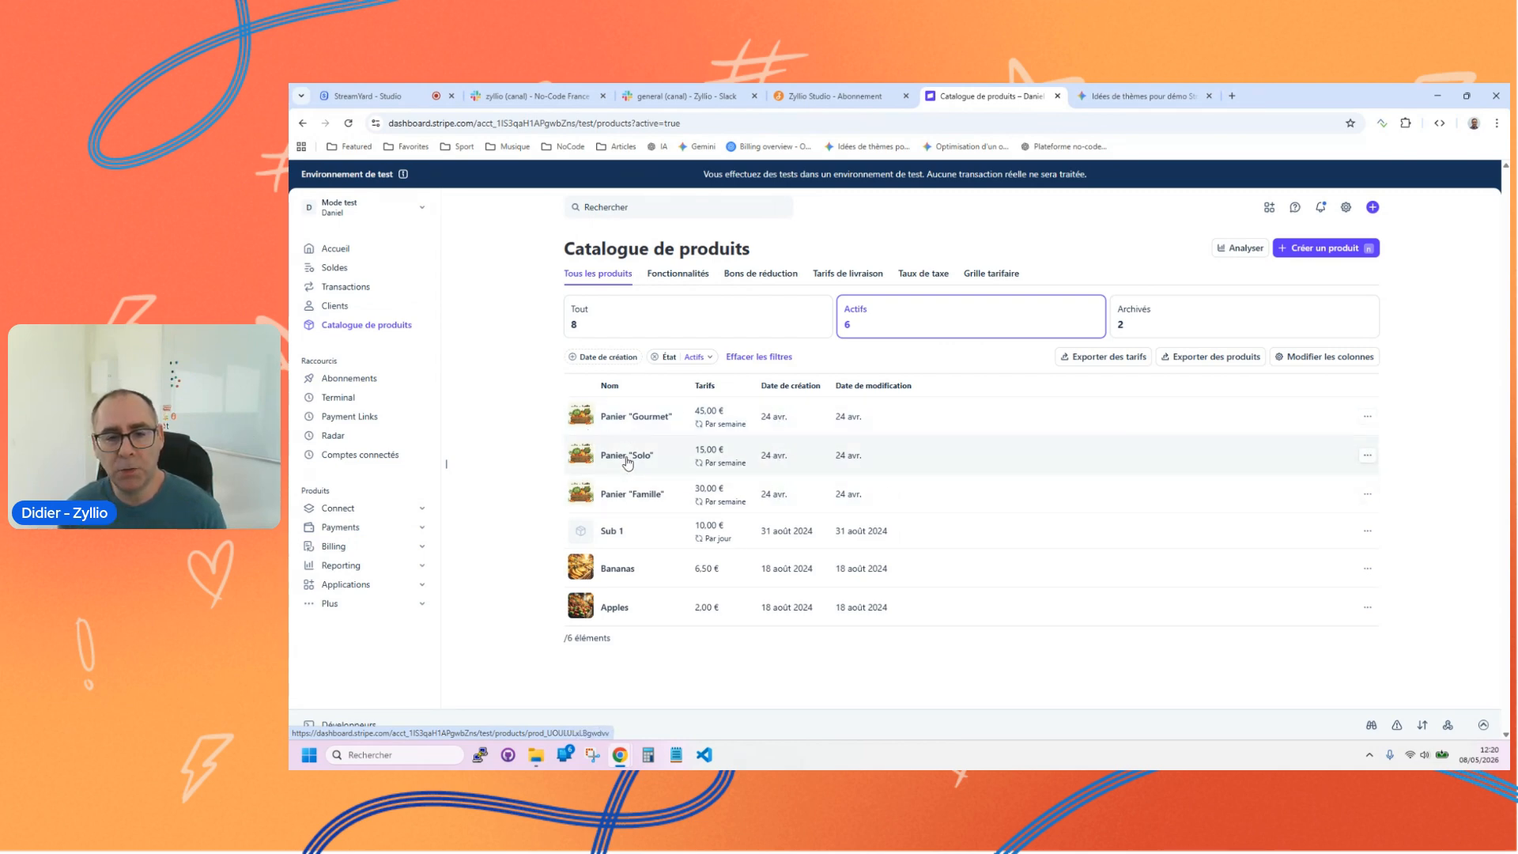
Step: Open the Gemini conversation "Idées de thèmes pour démo Stripe" and review the basket illustrations, descriptions and prices
middle_click(870, 147)
left_click(1303, 91)
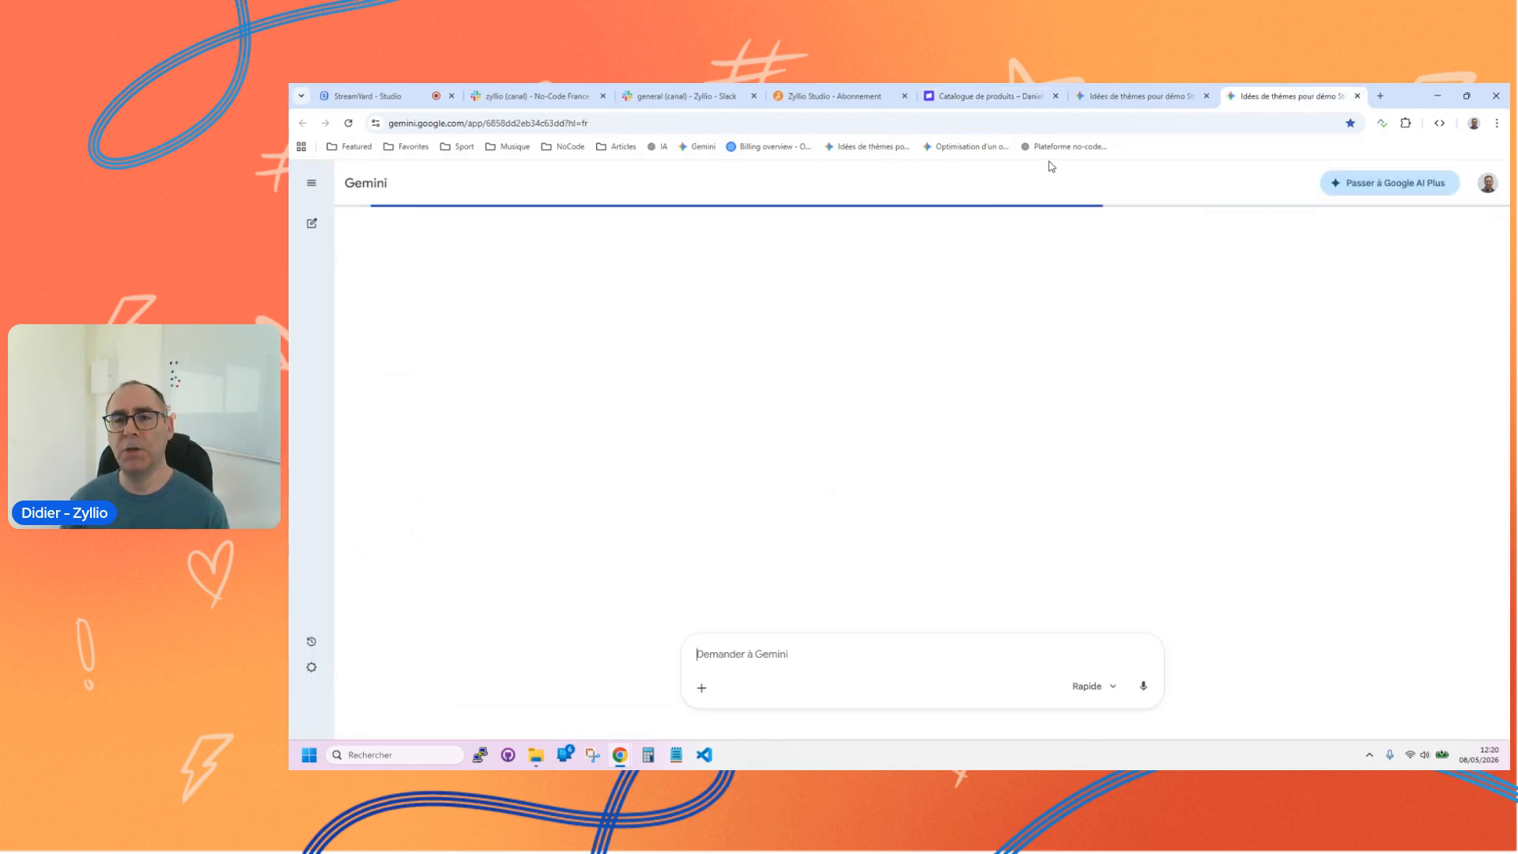
scroll(1112, 417, "up", 10)
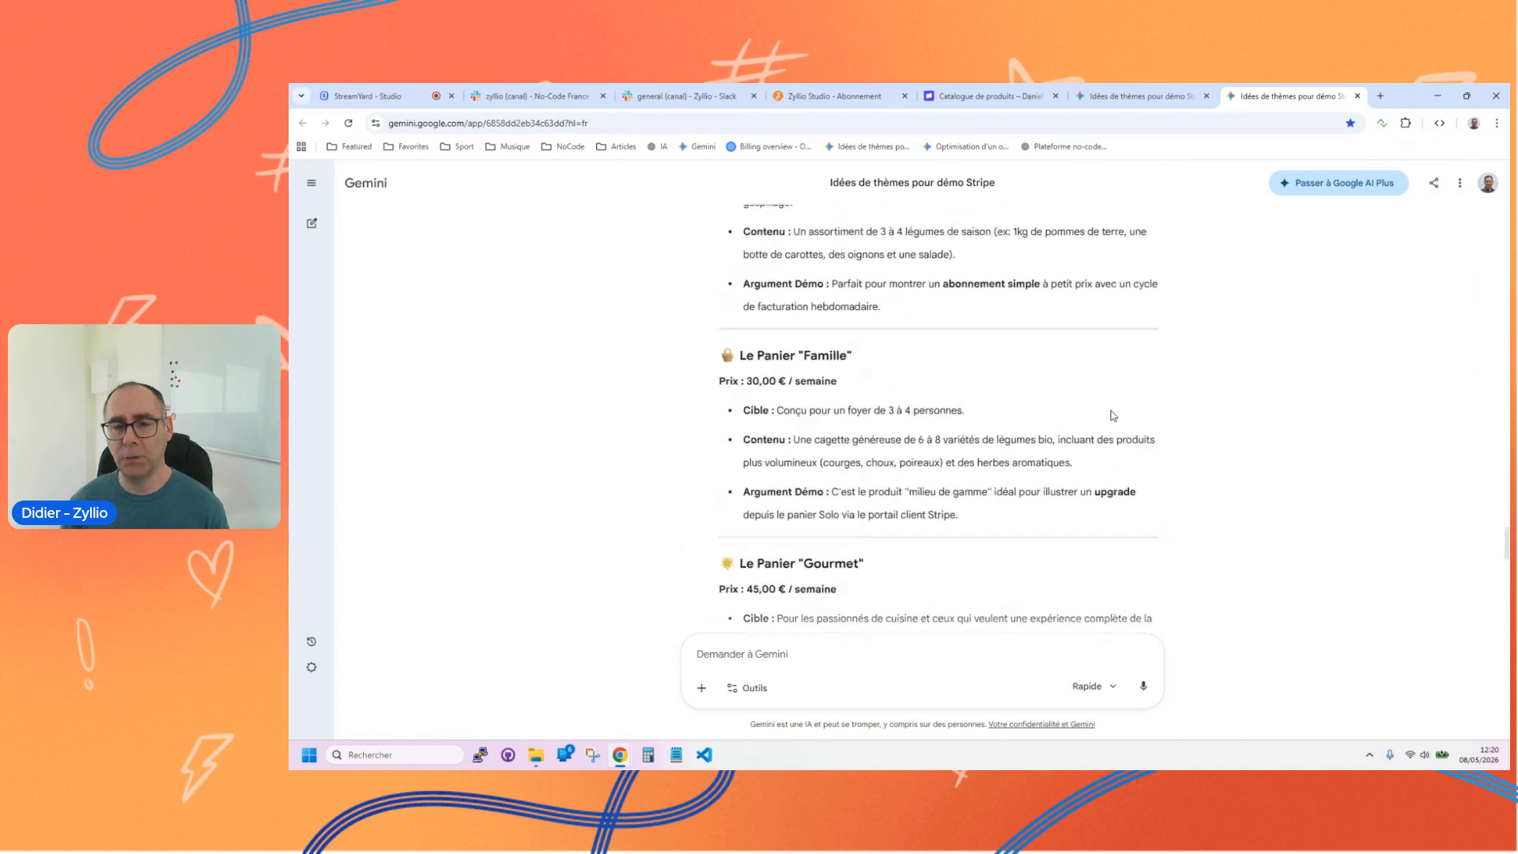
mouse_move(1508, 477)
left_mouse_down()
mouse_move(1509, 394)
mouse_move(1508, 448)
left_mouse_up()
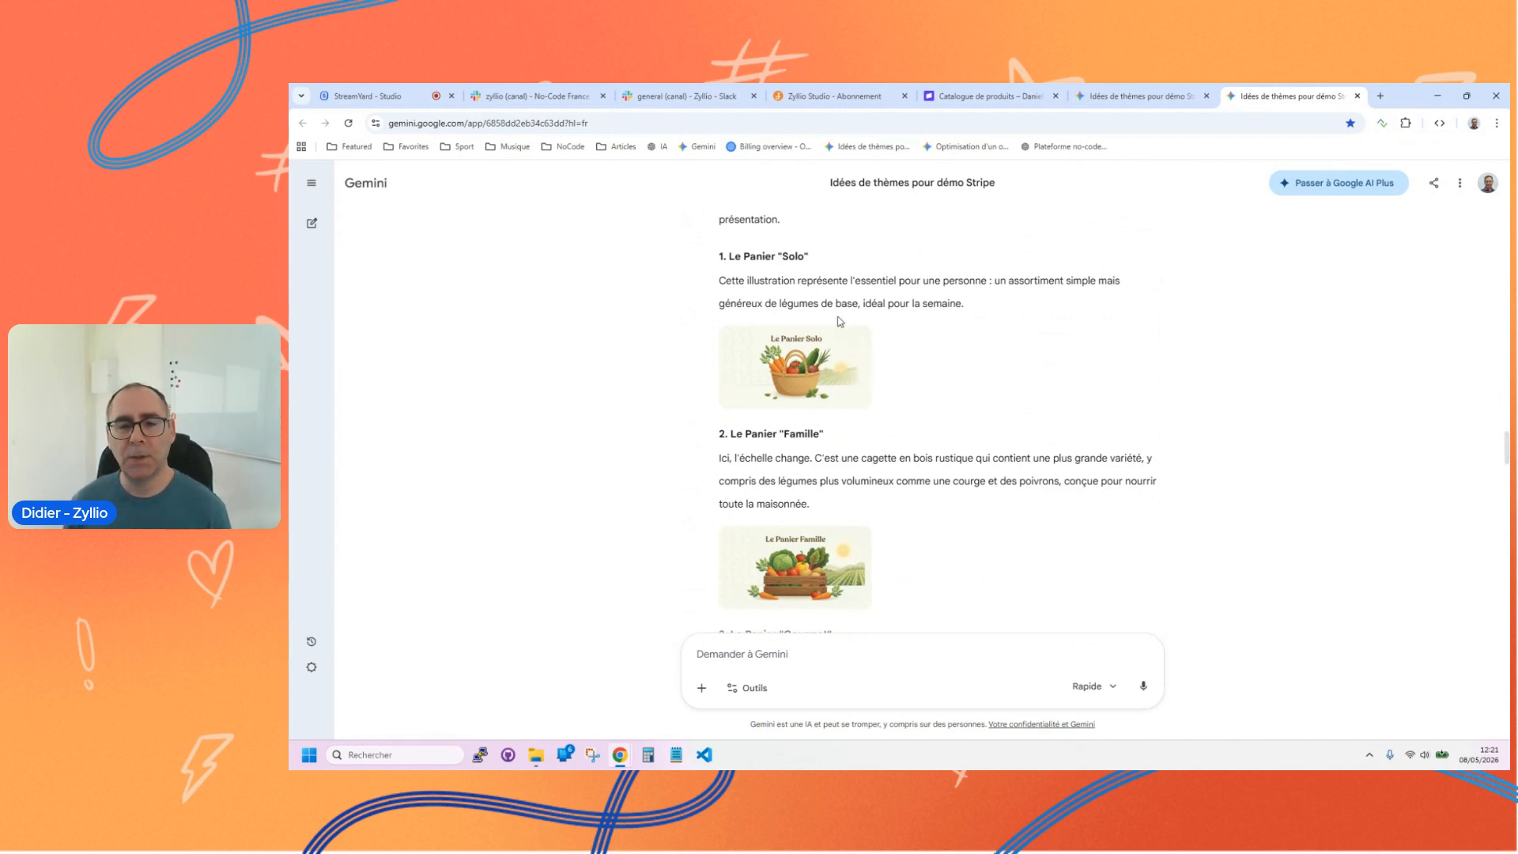
scroll(1023, 386, "down", 7)
scroll(1024, 387, "up", 5)
scroll(1024, 386, "down", 3)
scroll(1024, 386, "up", 4)
scroll(1024, 387, "up", 1)
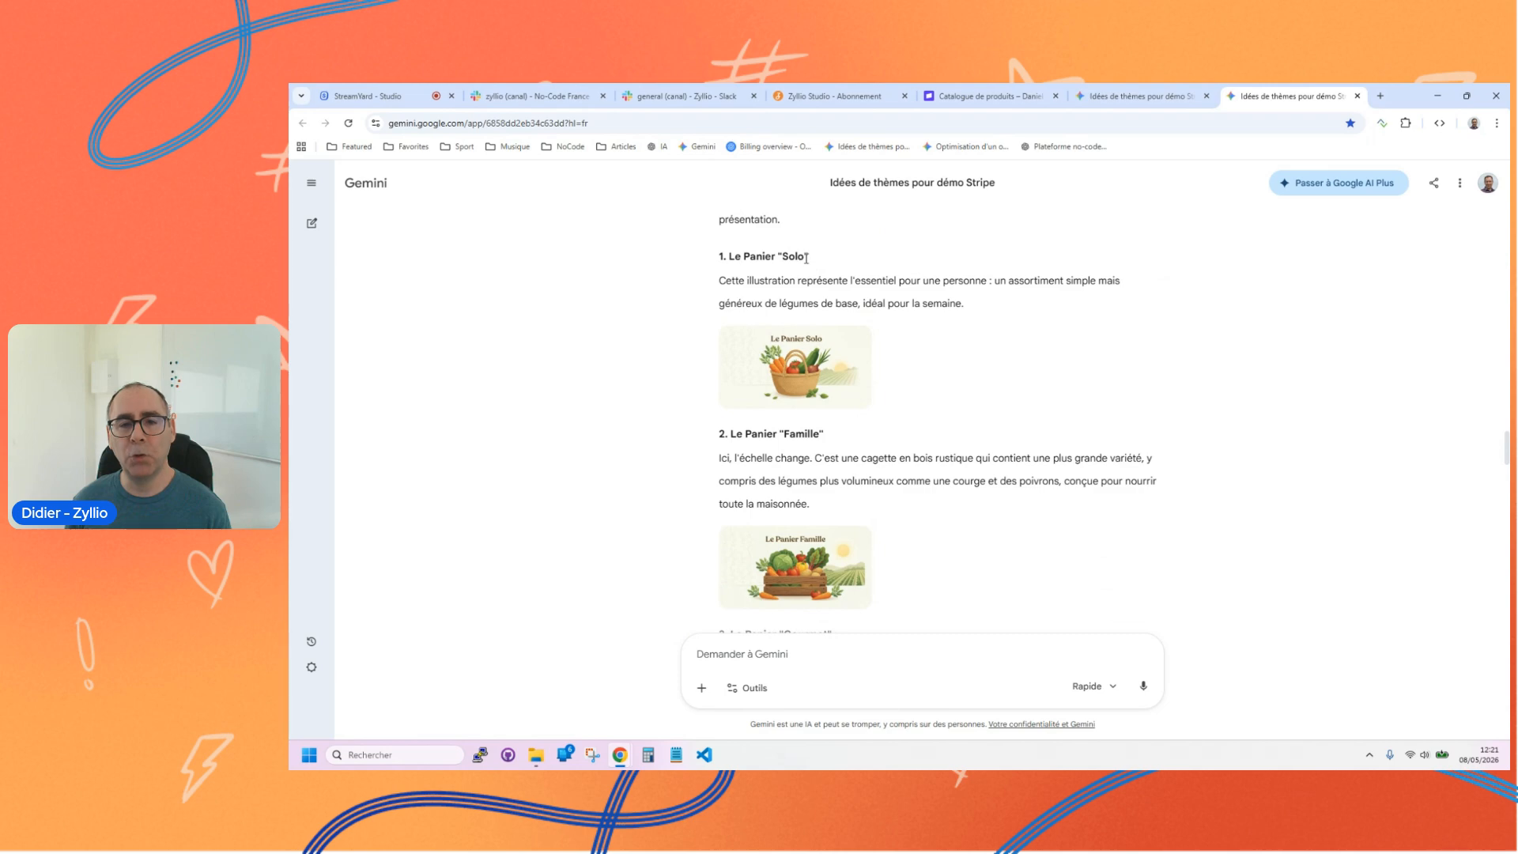
scroll(901, 326, "down", 2)
scroll(978, 343, "down", 5)
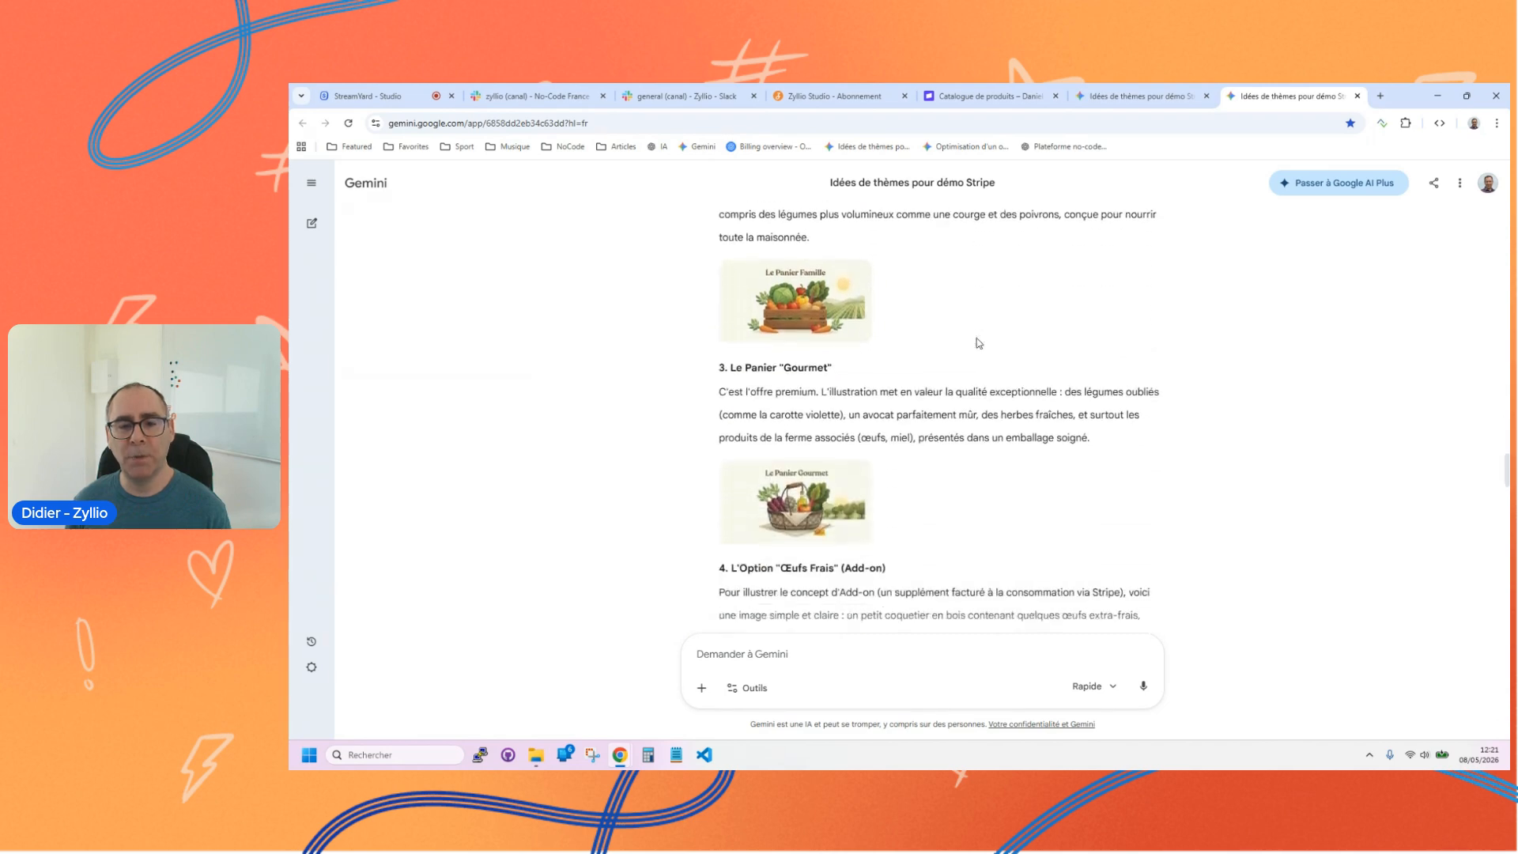
scroll(806, 262, "down", 3)
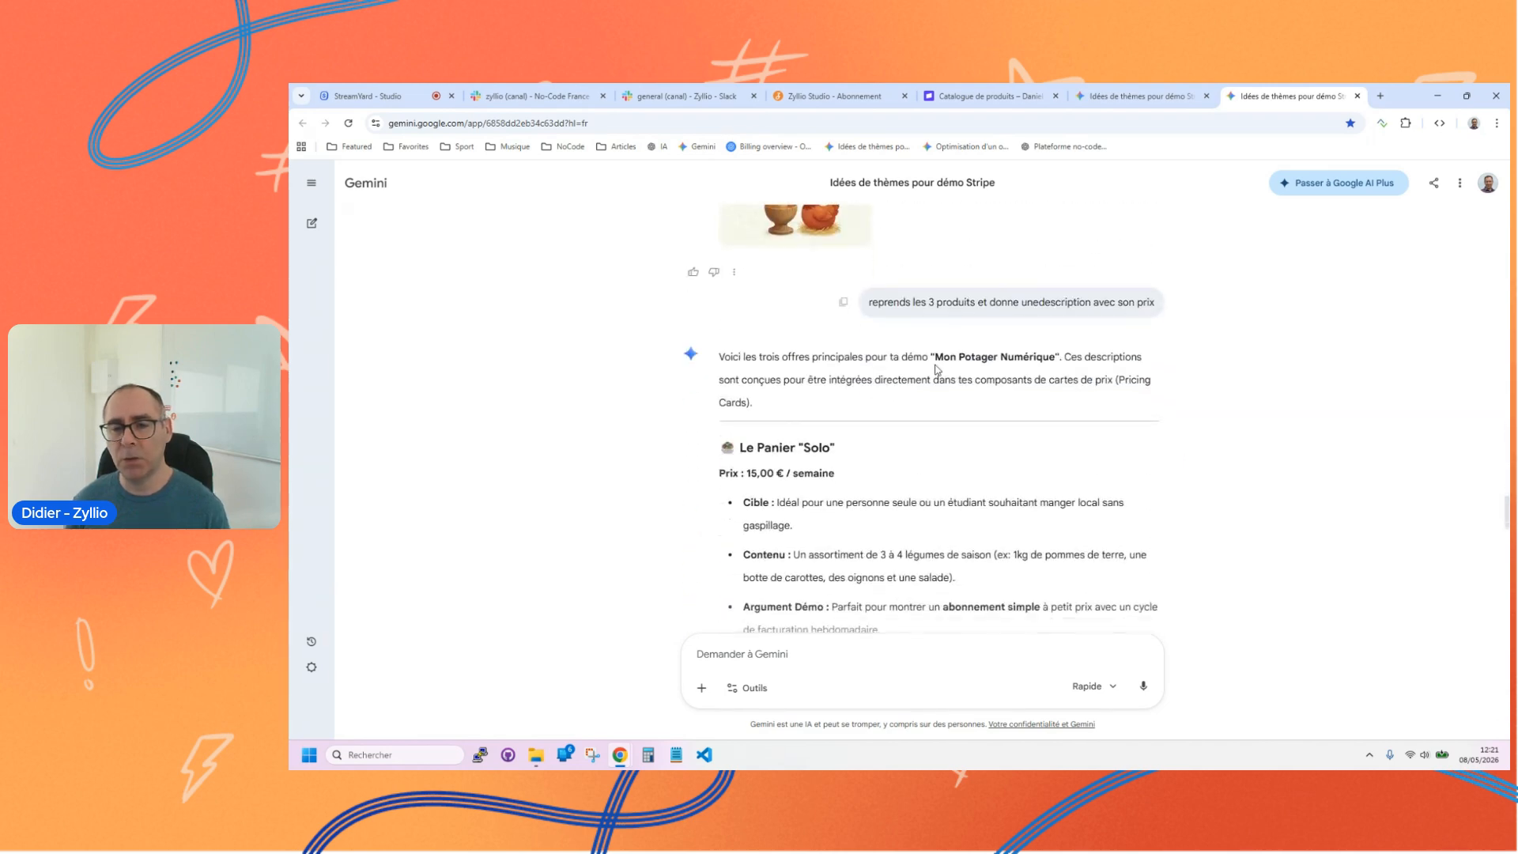
scroll(945, 344, "down", 15)
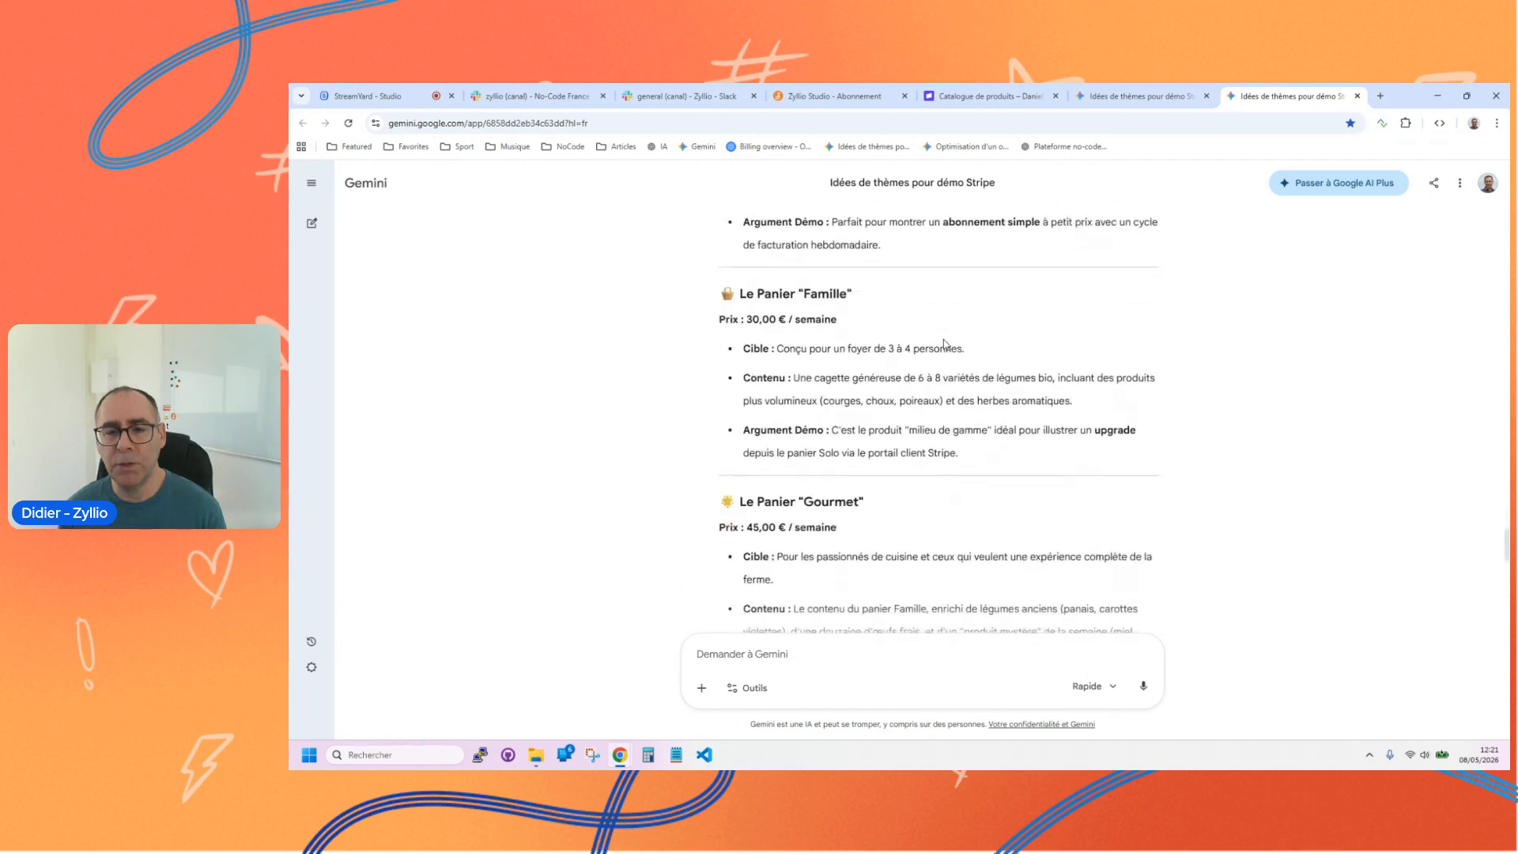
Step: Select the simplified names, prices and descriptions of the Solo, Famille and Gourmet baskets in the Gemini answer
left_click_drag(734, 263, 1132, 581)
left_click(987, 484)
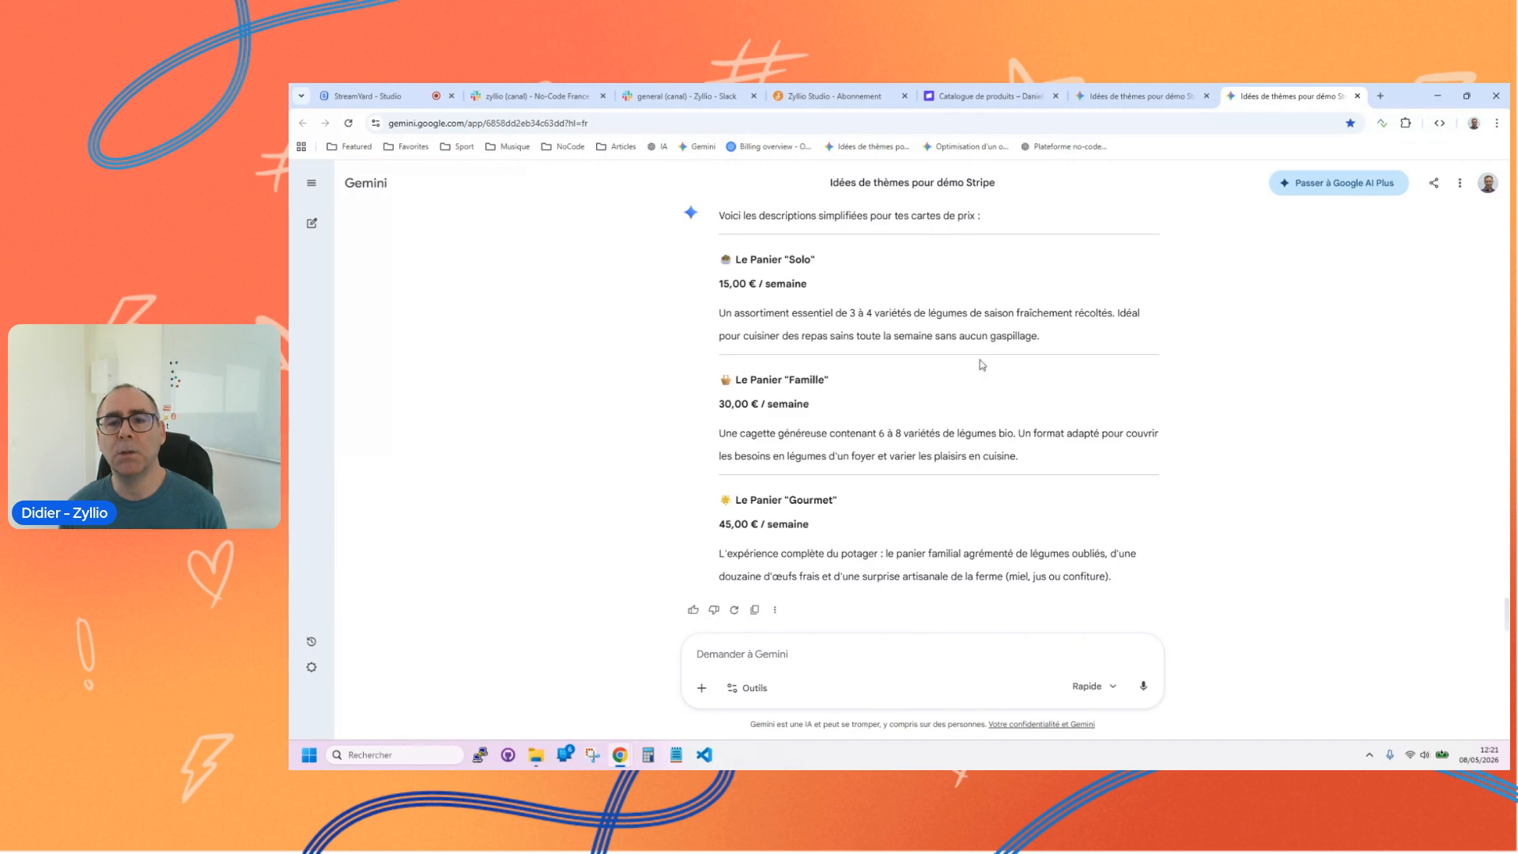
left_click_drag(737, 261, 1172, 582)
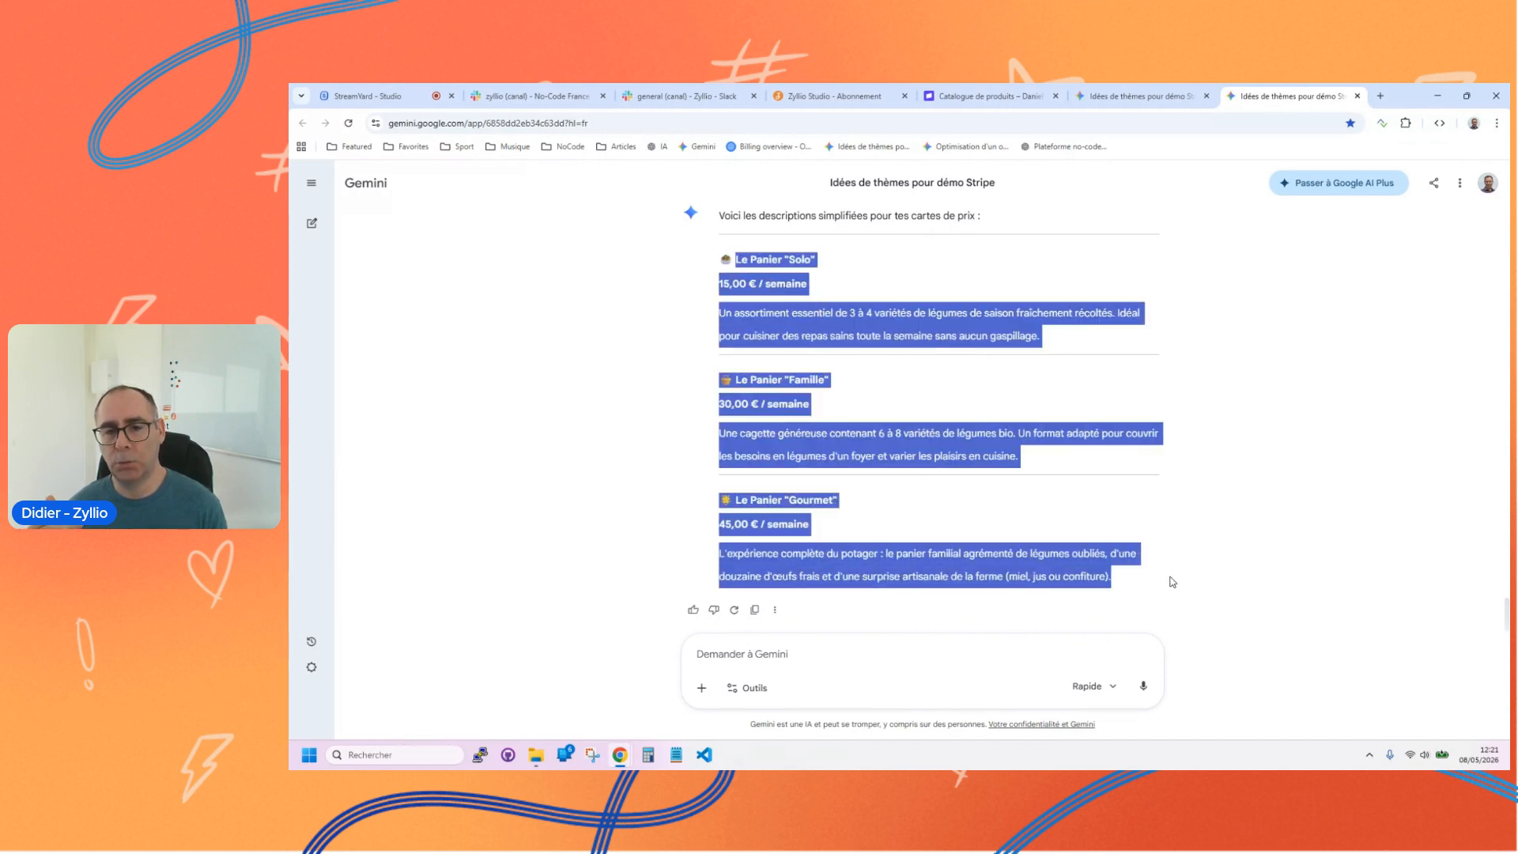
Step: Switch to Stripe, examine the Panier "Gourmet" product and its weekly price details, and return to the product catalogue
left_click(959, 94)
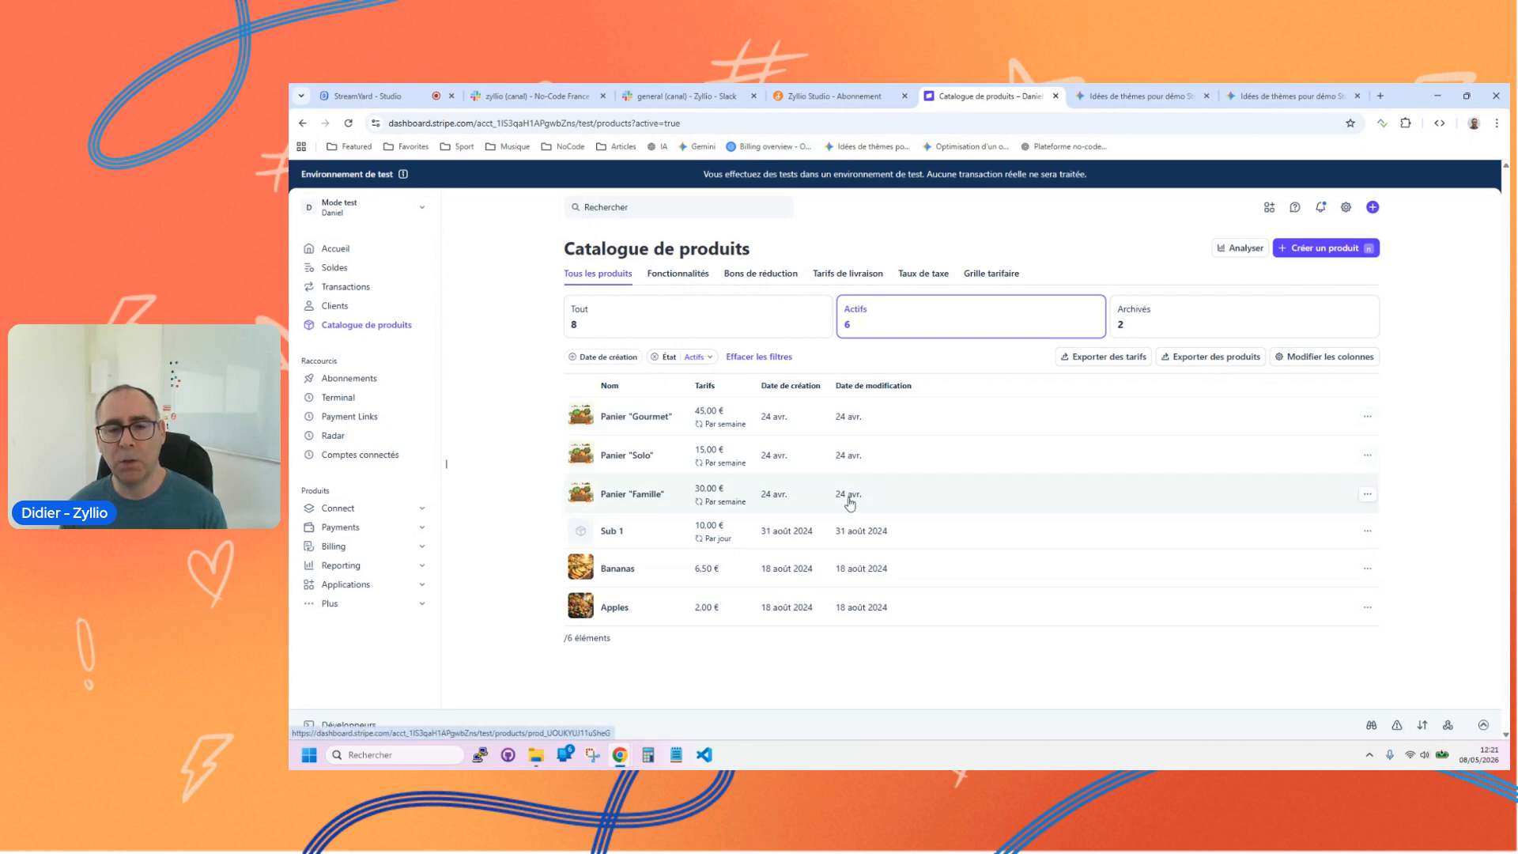
left_click(629, 425)
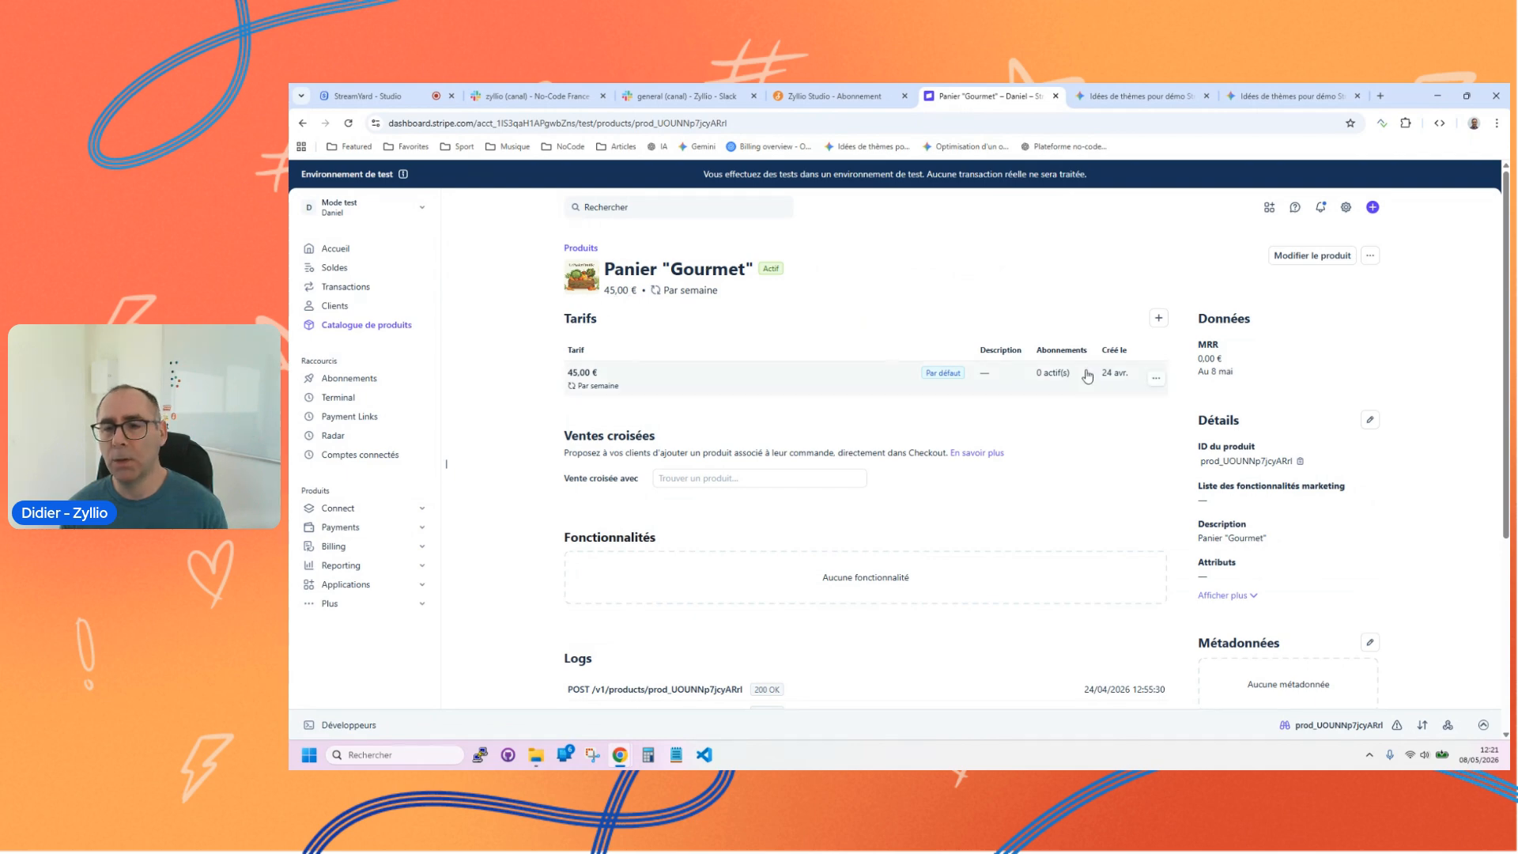
left_click(708, 386)
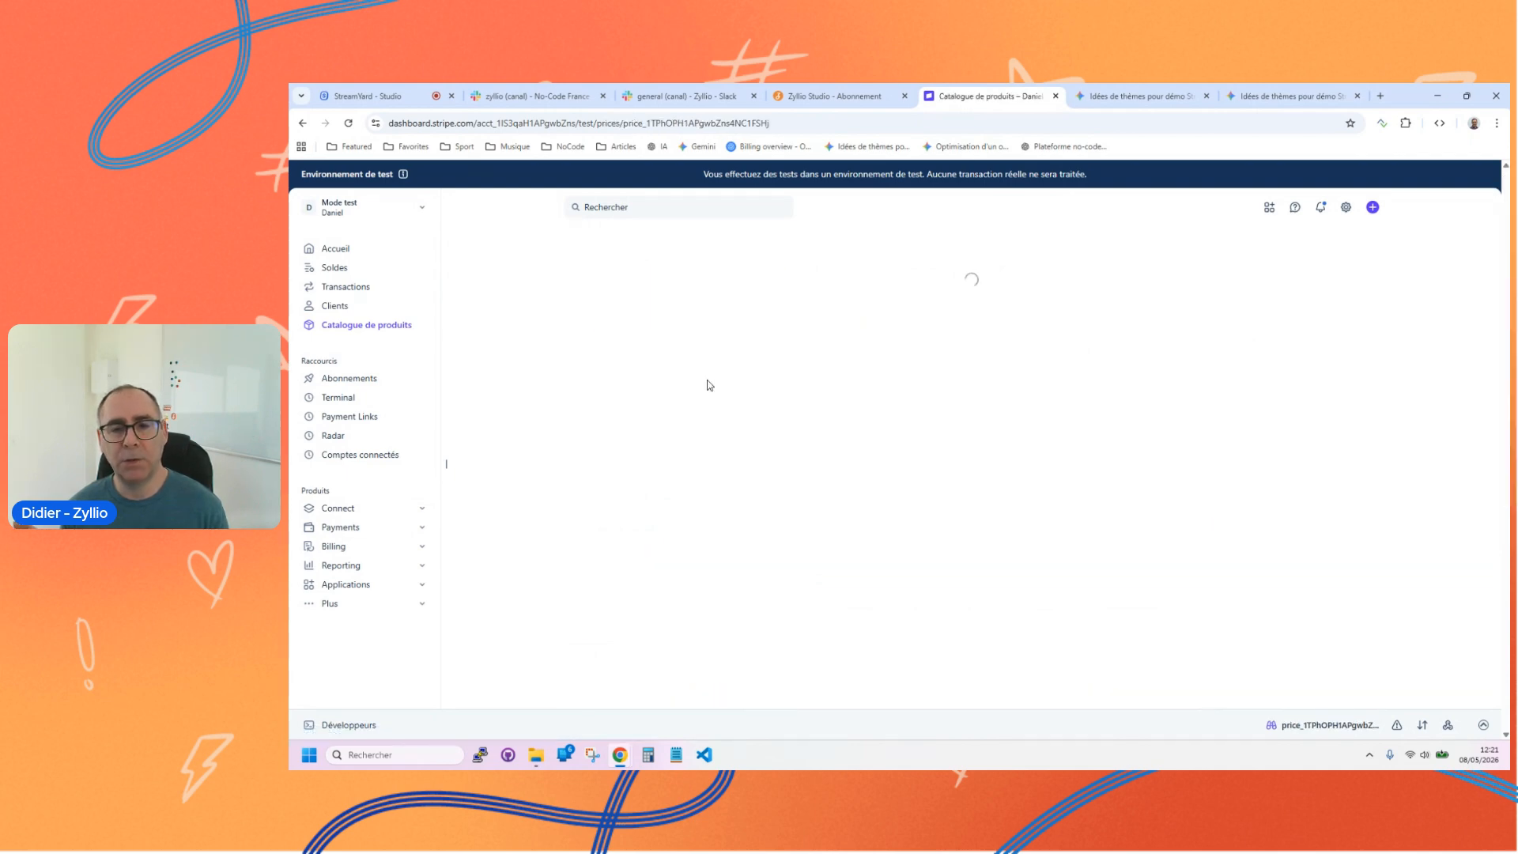
scroll(802, 393, "down", 2)
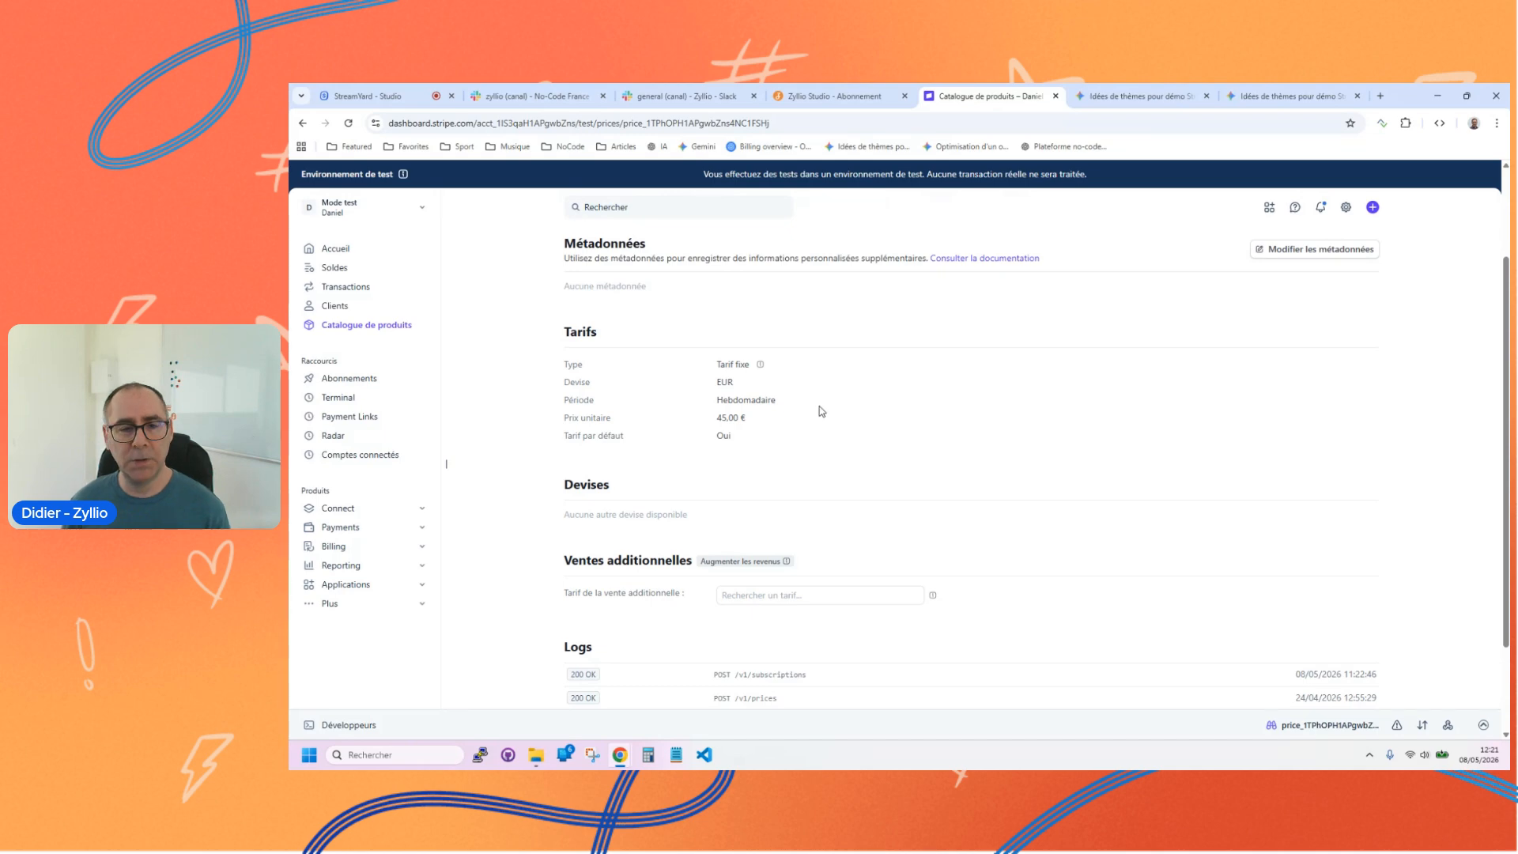
scroll(818, 404, "up", 2)
left_click(350, 327)
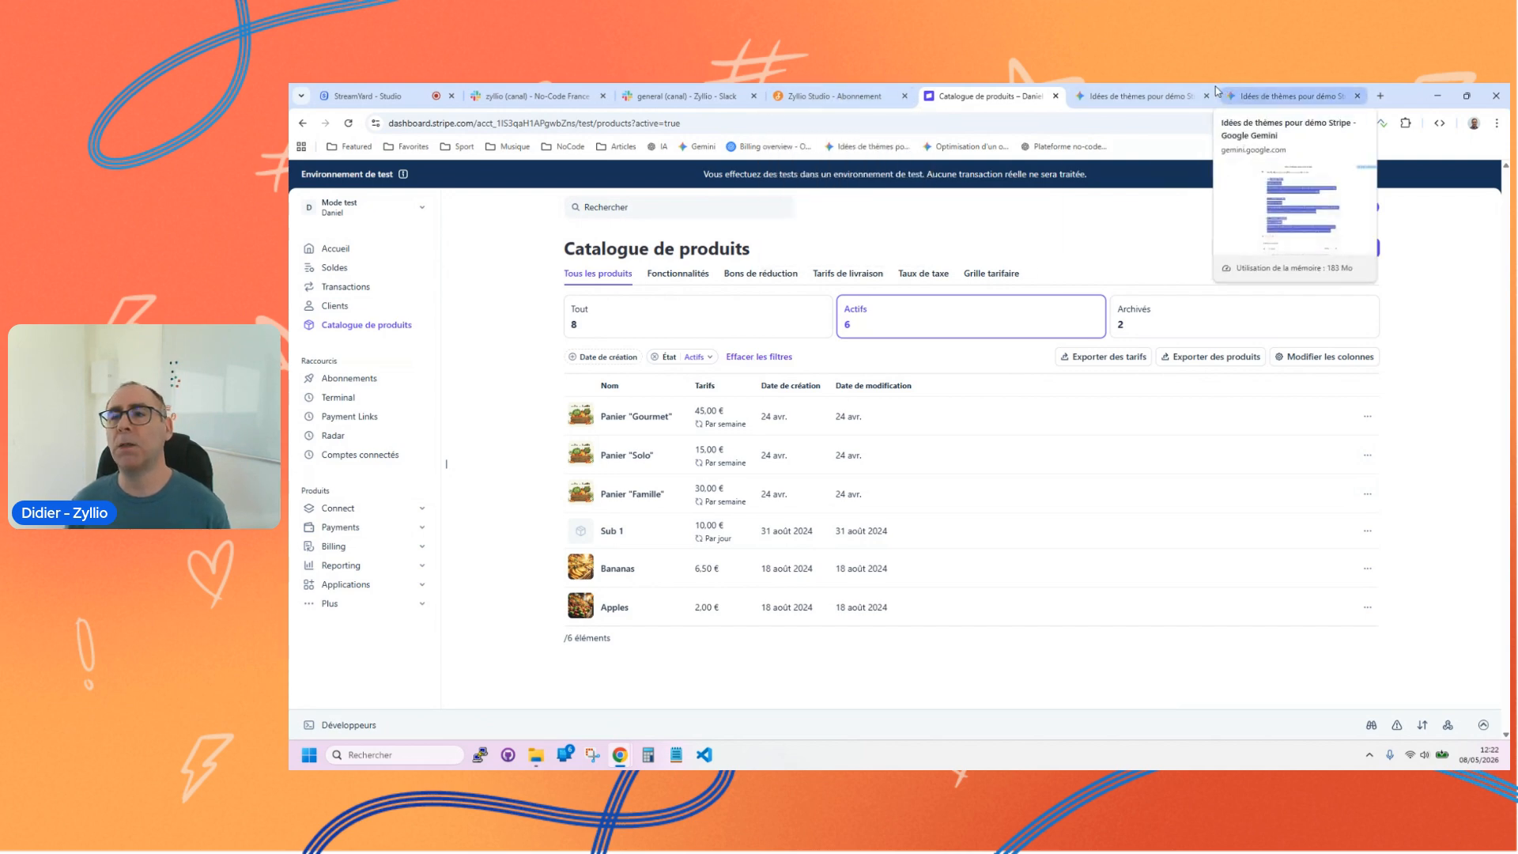
Step: Return to Gemini, close the duplicate conversation tab and copy the three selected basket descriptions
left_click(1158, 96)
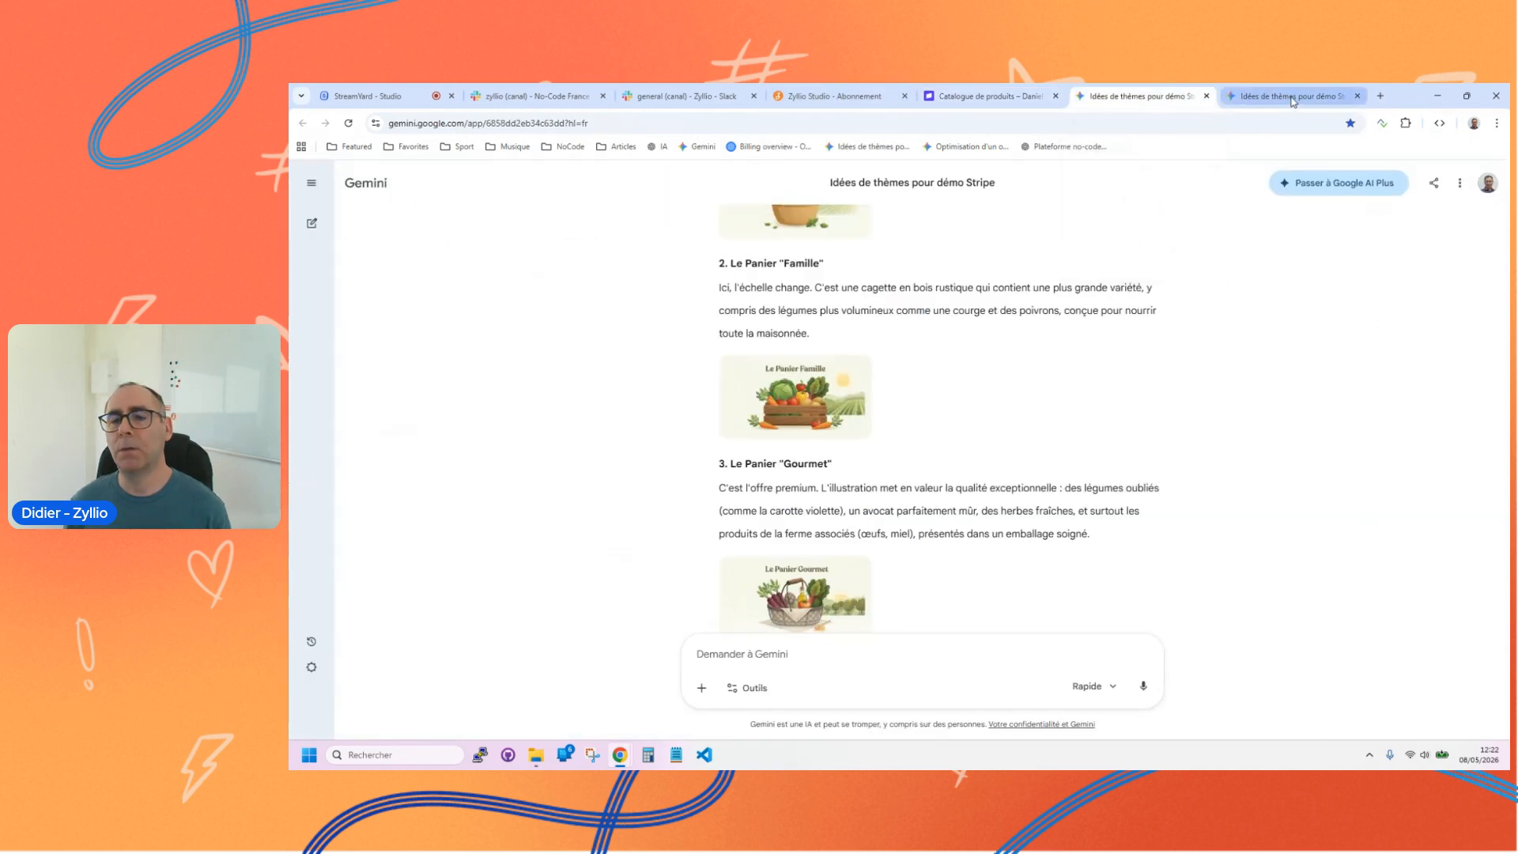
left_click(1292, 94)
middle_click(1171, 90)
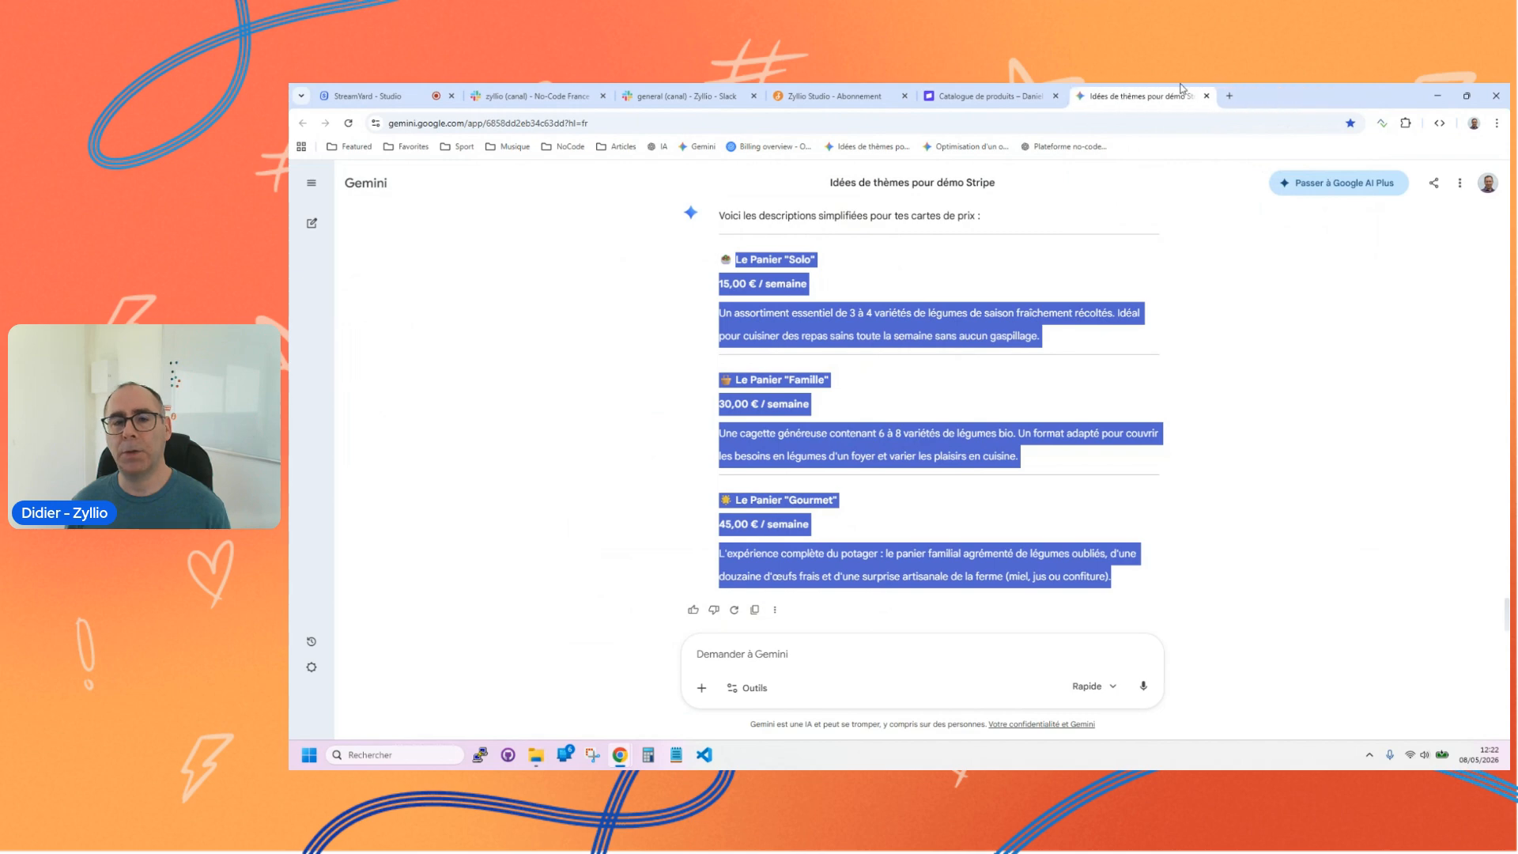
scroll(905, 377, "up", 2)
right_click(758, 440)
left_click(776, 459)
scroll(1011, 617, "down", 2)
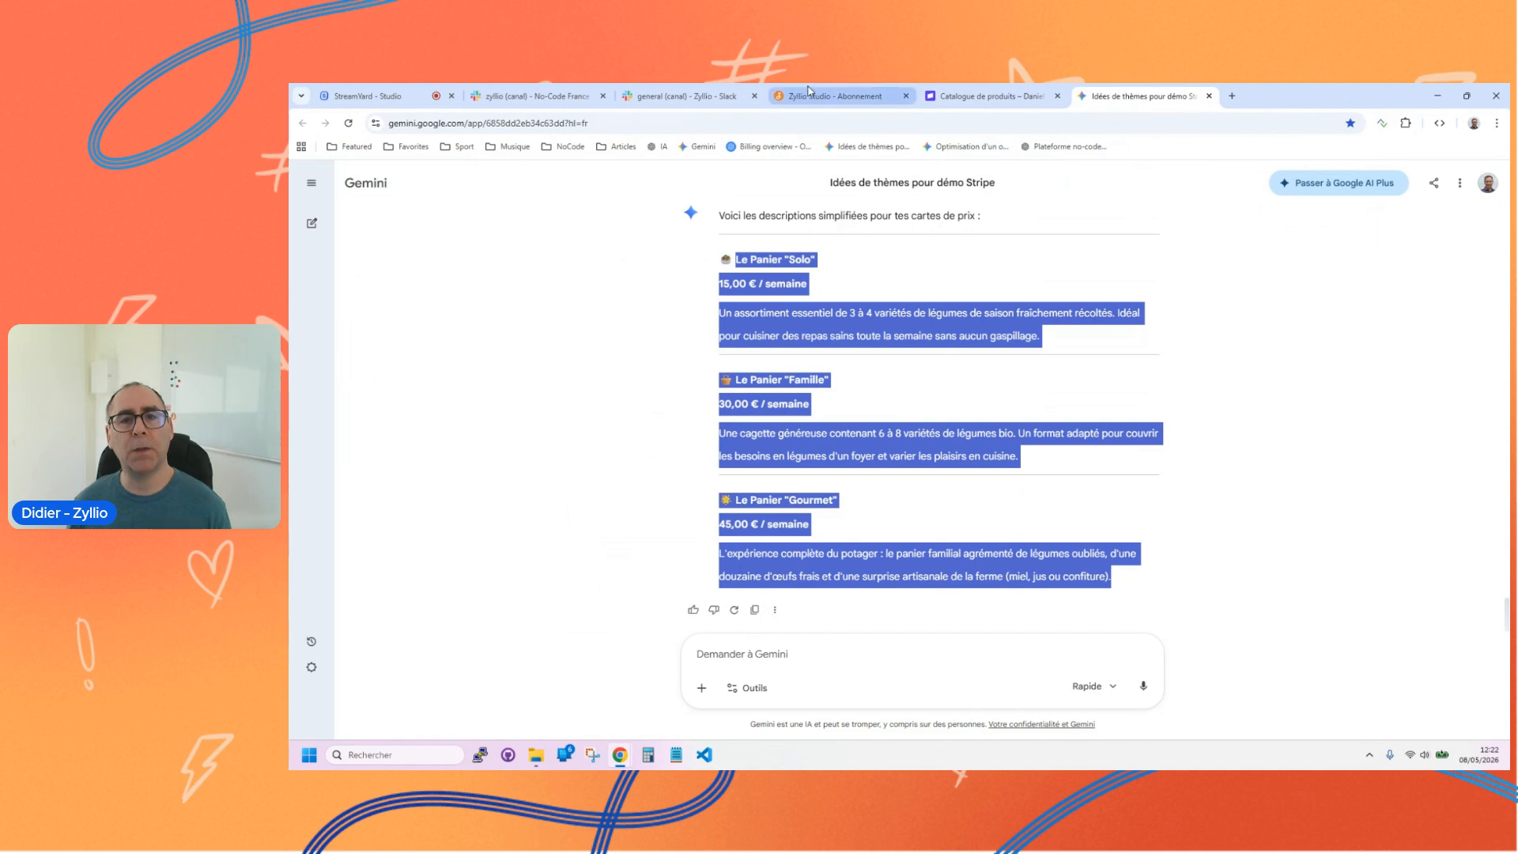
Step: Switch to Zyllio Studio's data area and have the AI assistant generate a Paniers table with "crée un table Paniers à partir de cela :" plus the copied descriptions
left_click(813, 96)
left_click(925, 188)
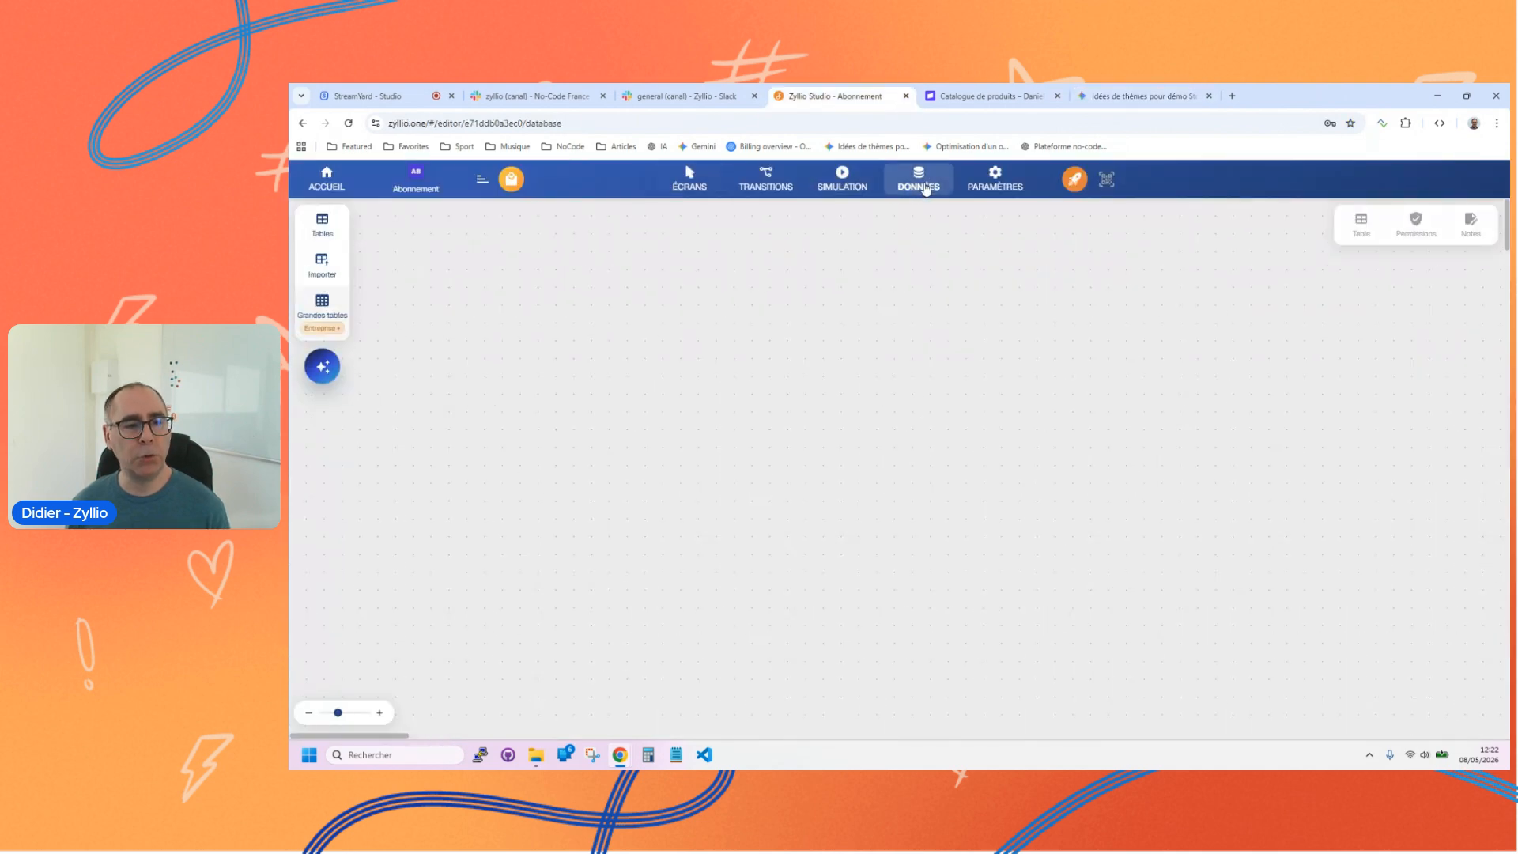
left_click(323, 365)
left_click(365, 623)
type("crée un table paniers à partir")
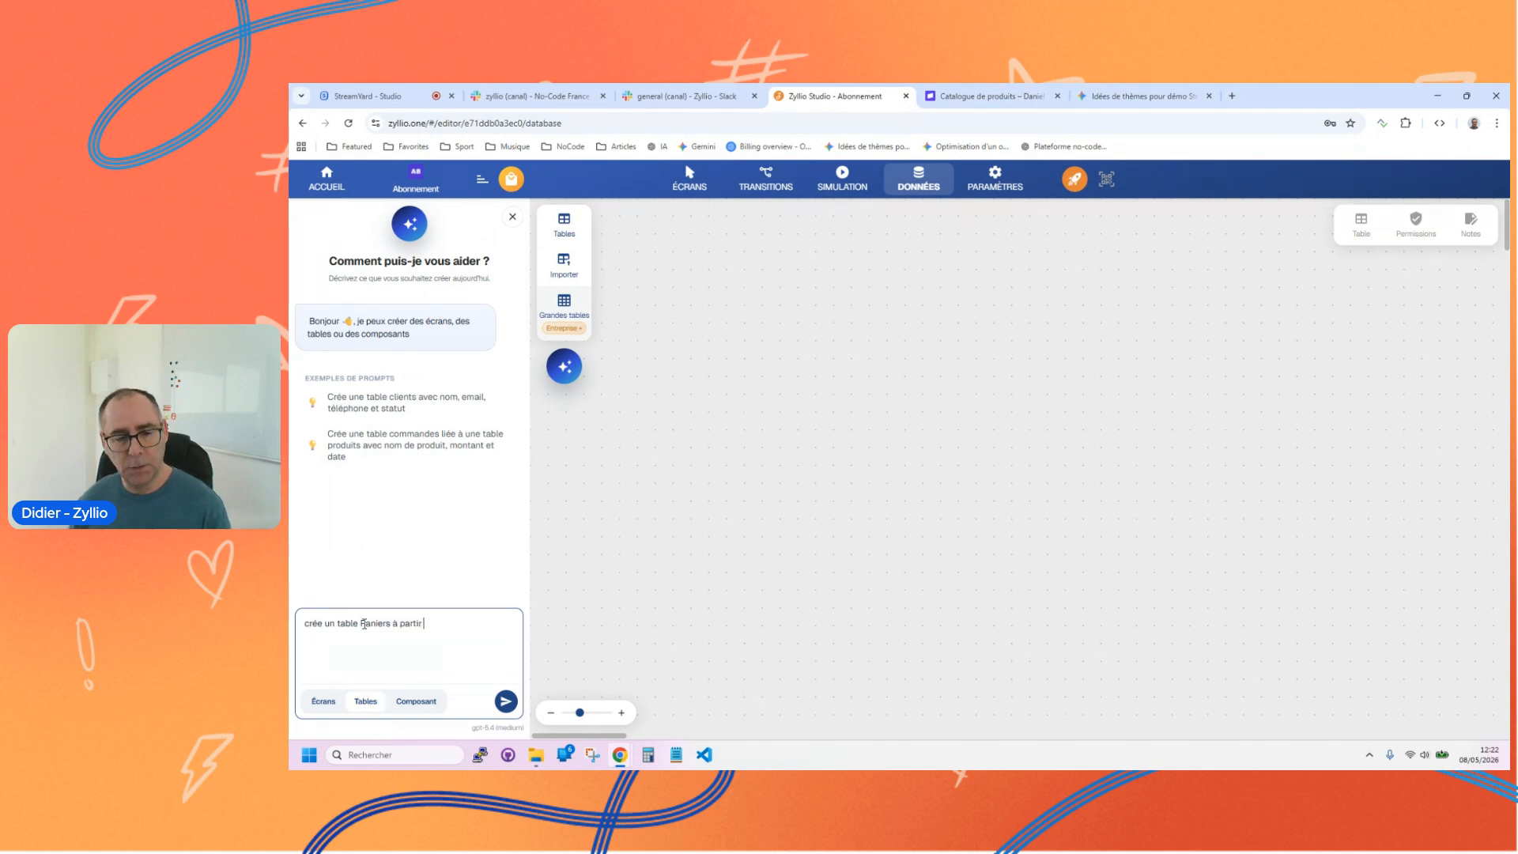
key("ctrl+v")
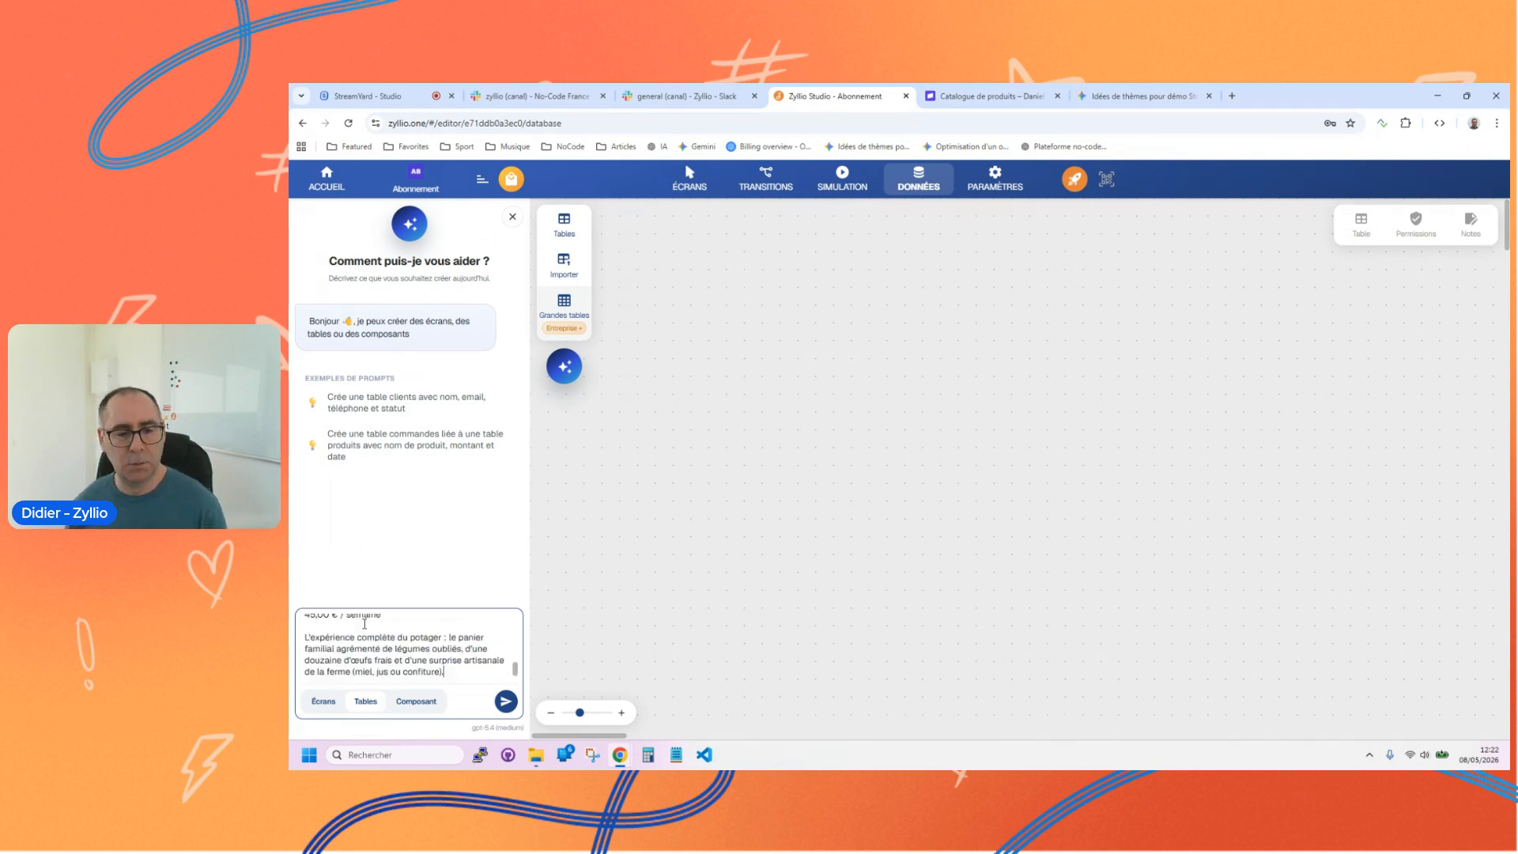
scroll(419, 621, "up", 5)
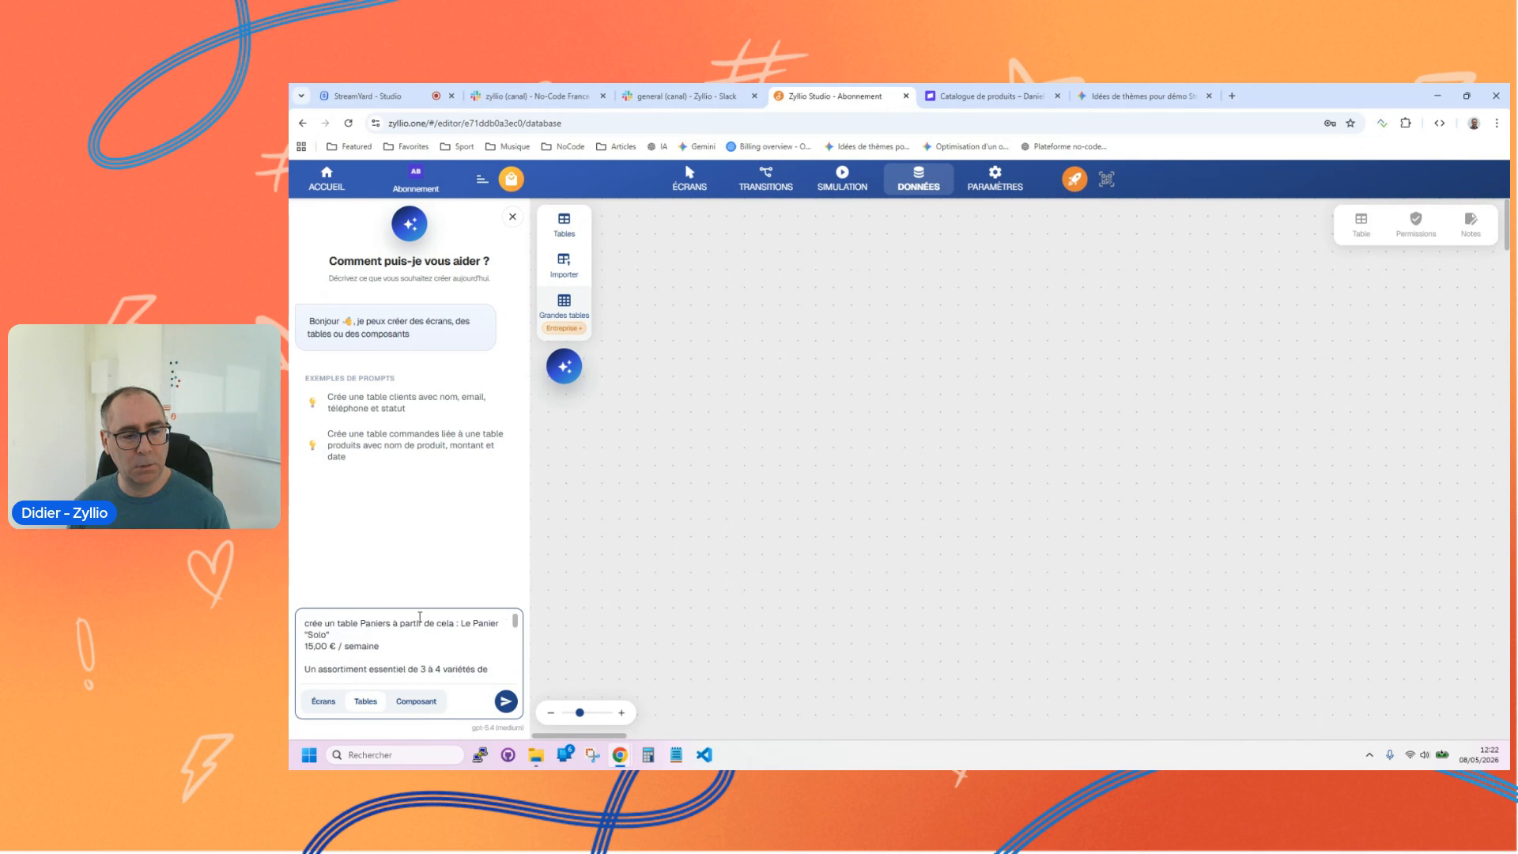
left_click(507, 708)
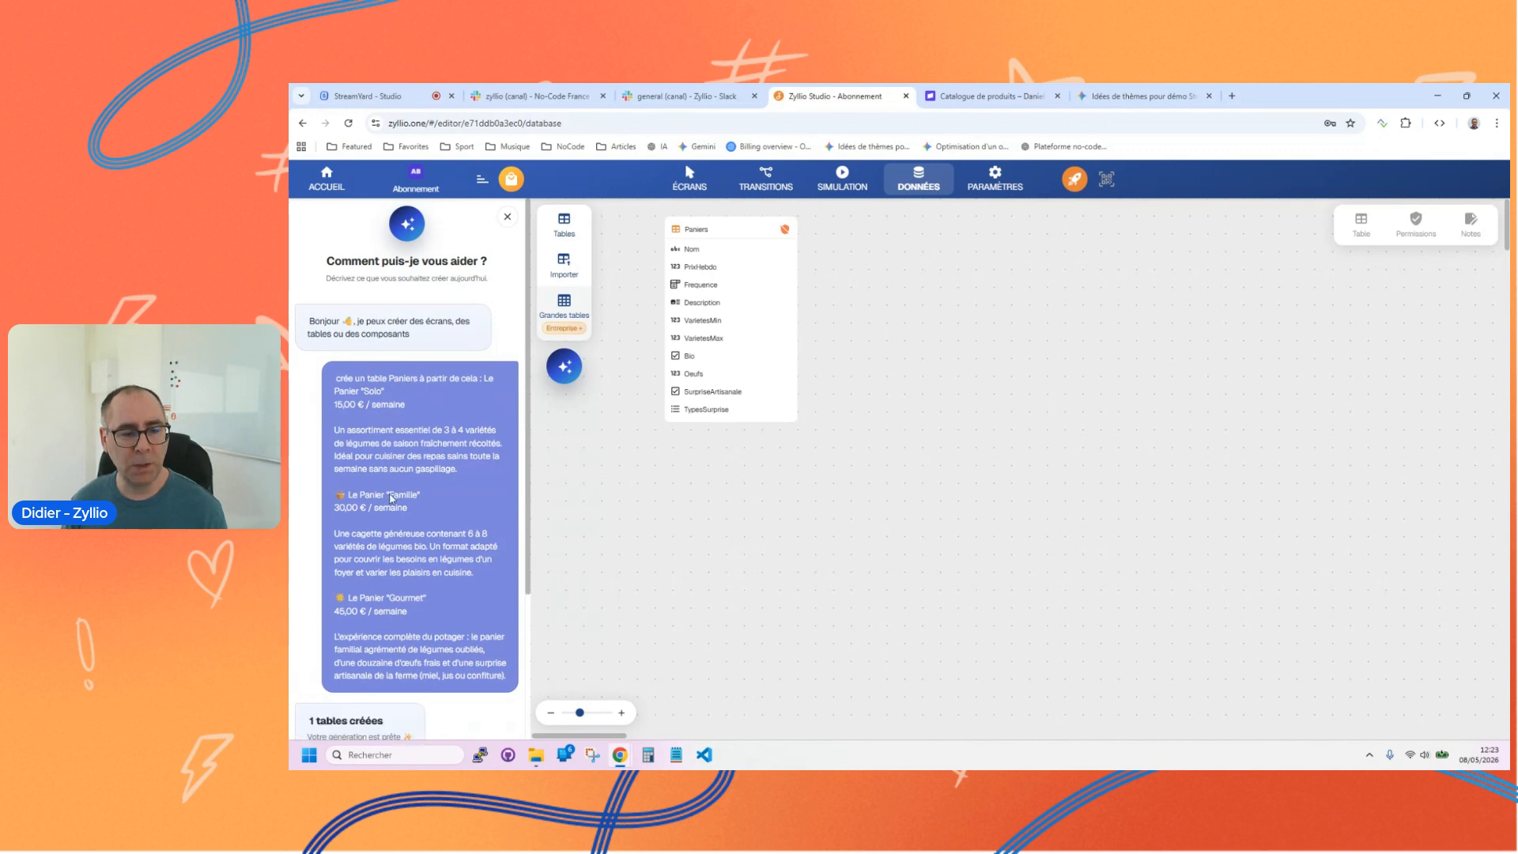
Step: Move the generated Paniers table to a freer spot on the canvas and inspect its TypesSurprise column against the prompt
scroll(424, 487, "down", 3)
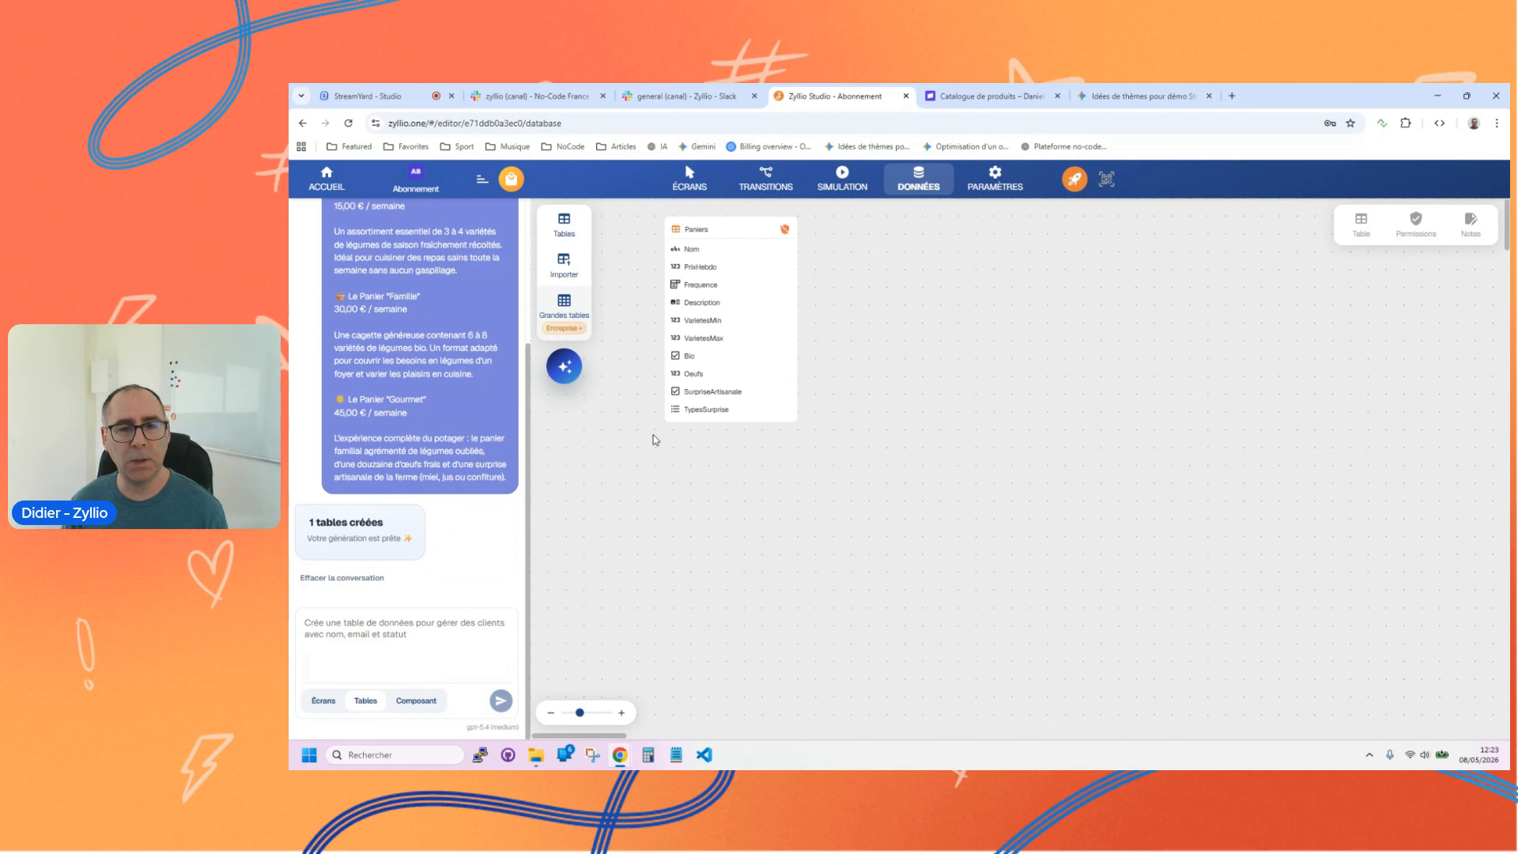
left_click_drag(683, 231, 763, 302)
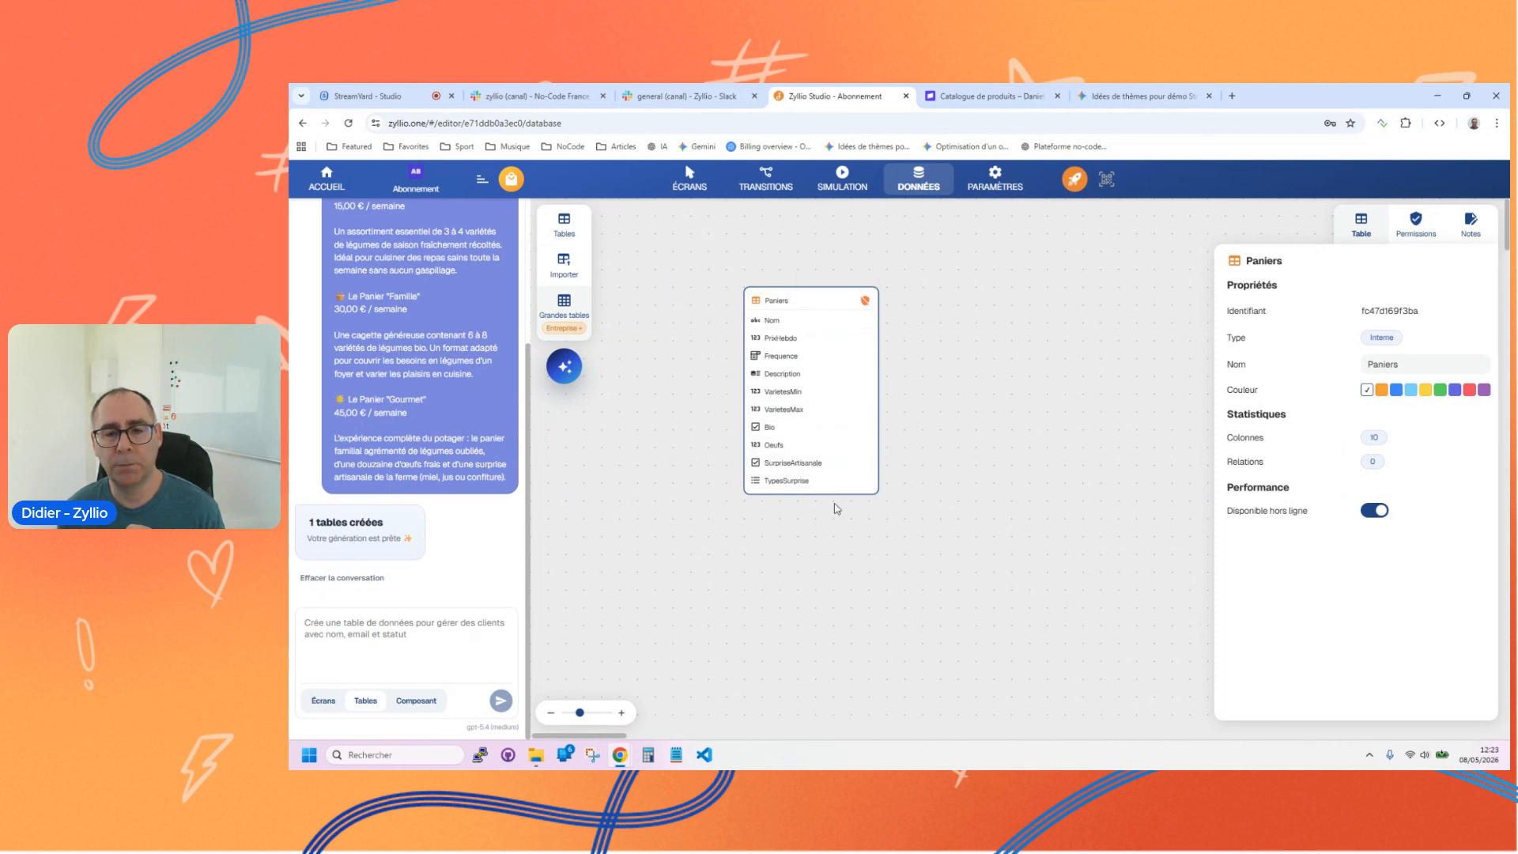
left_click(854, 481)
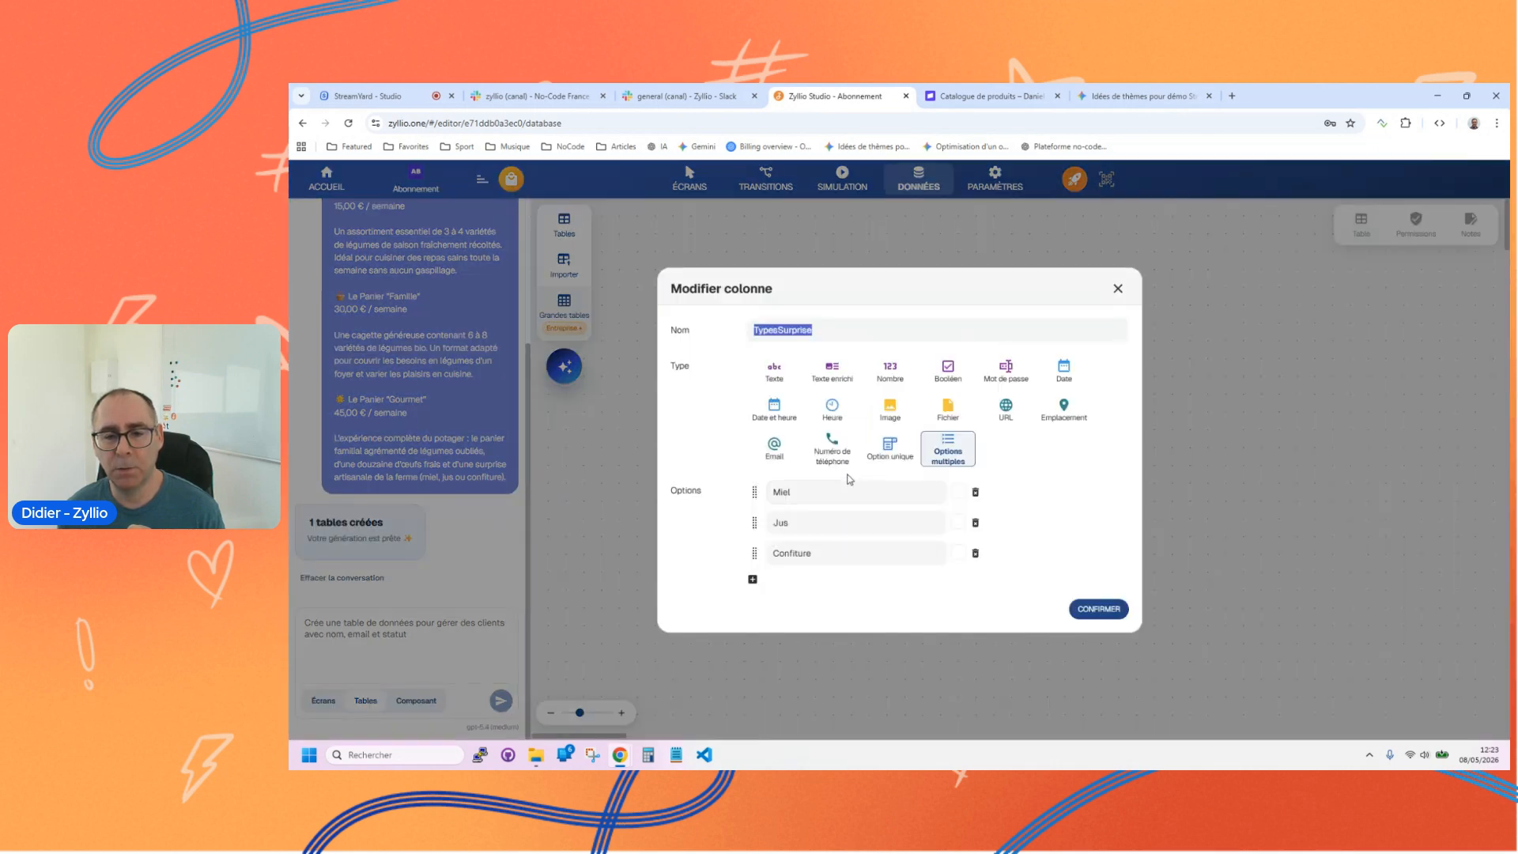
left_click(1118, 290)
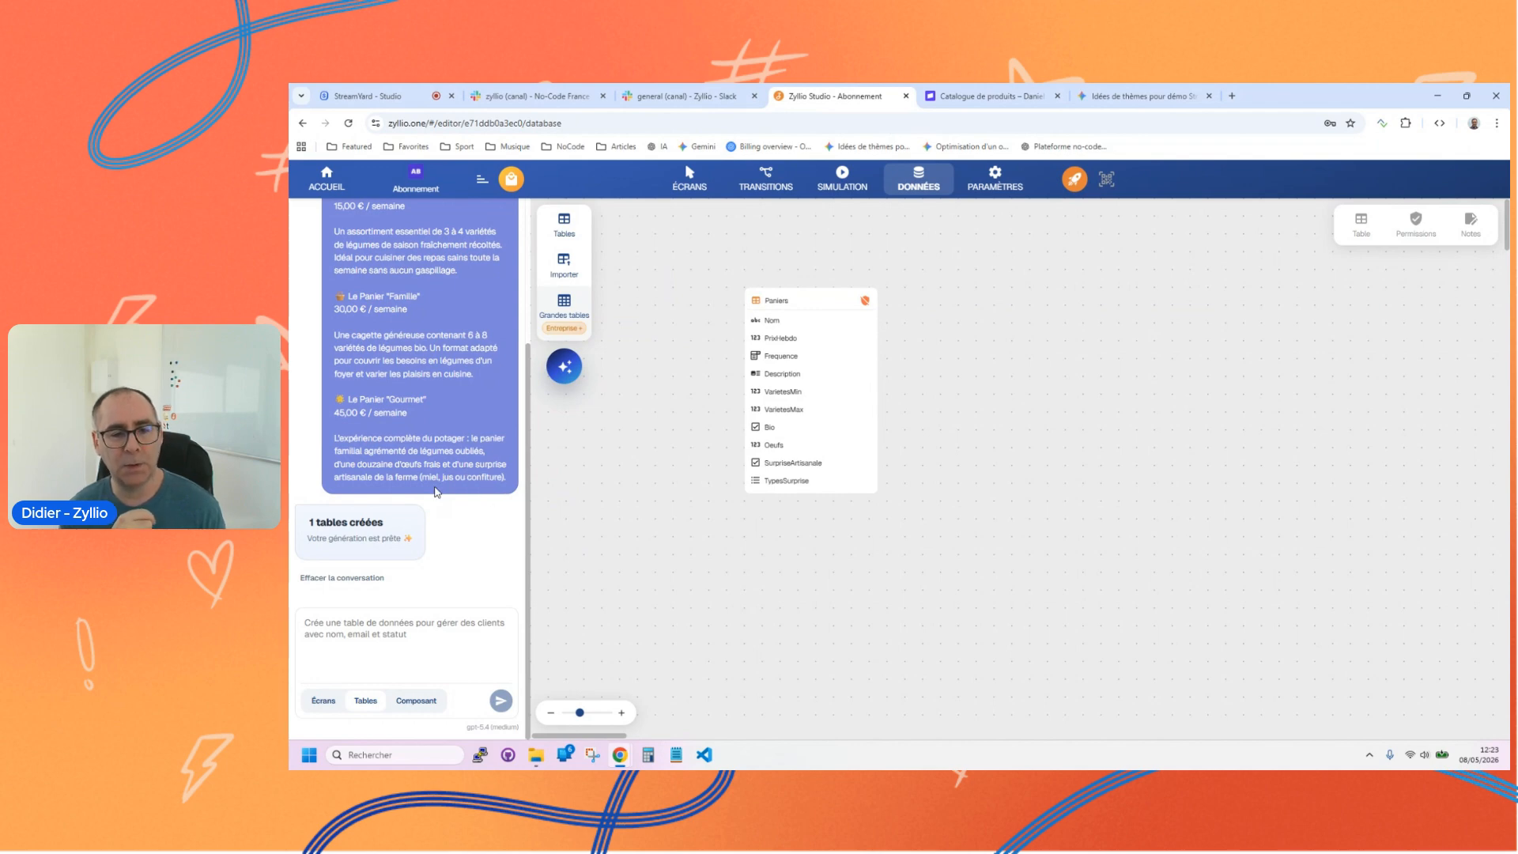
scroll(433, 467, "up", 5)
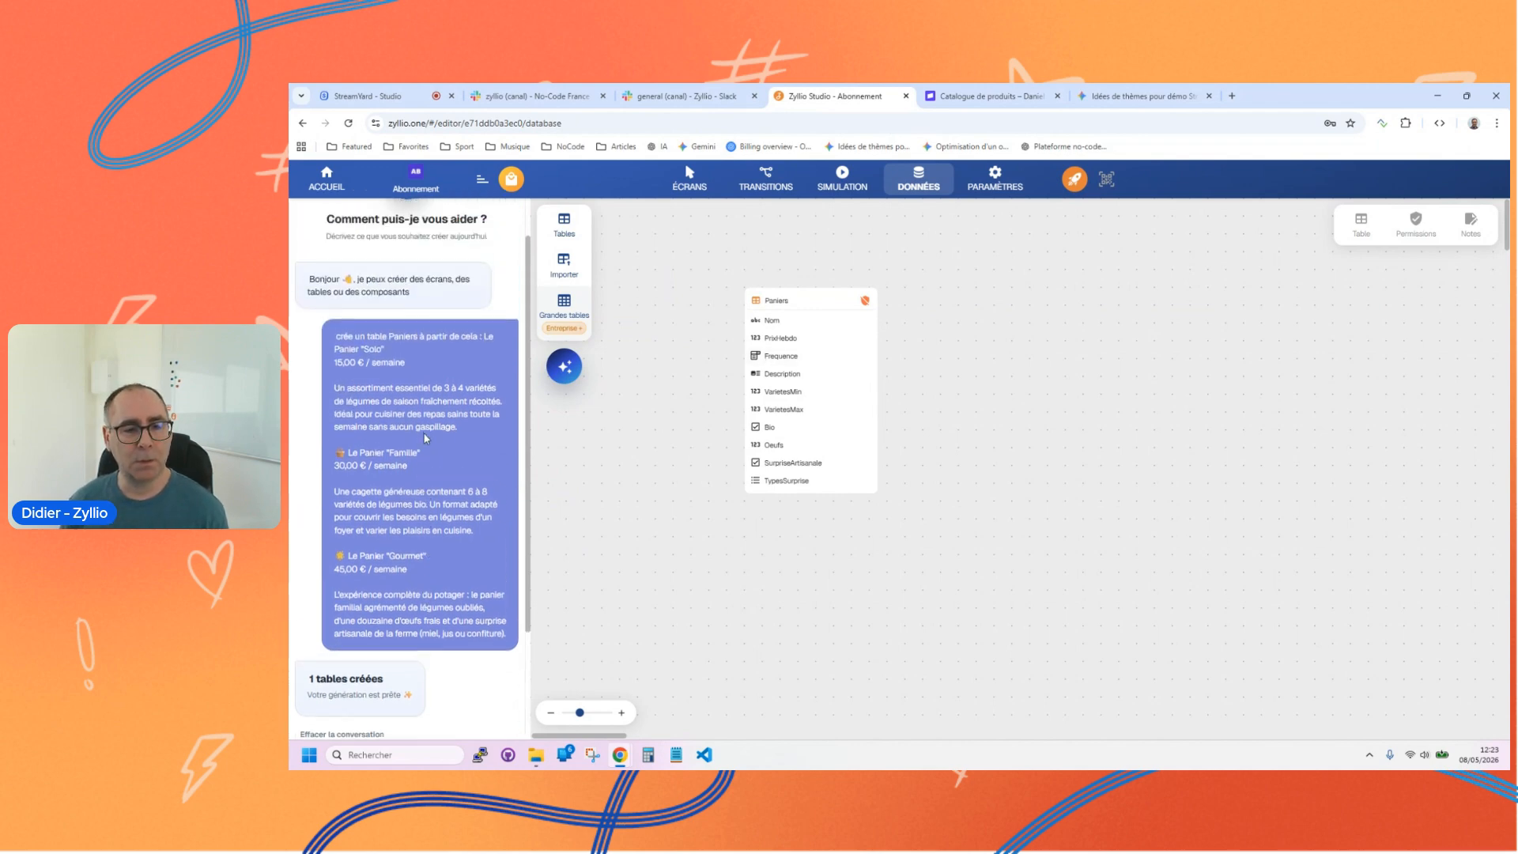
scroll(433, 466, "down", 3)
Step: Add a column named Photo of type Image to the Paniers table
left_click(755, 300)
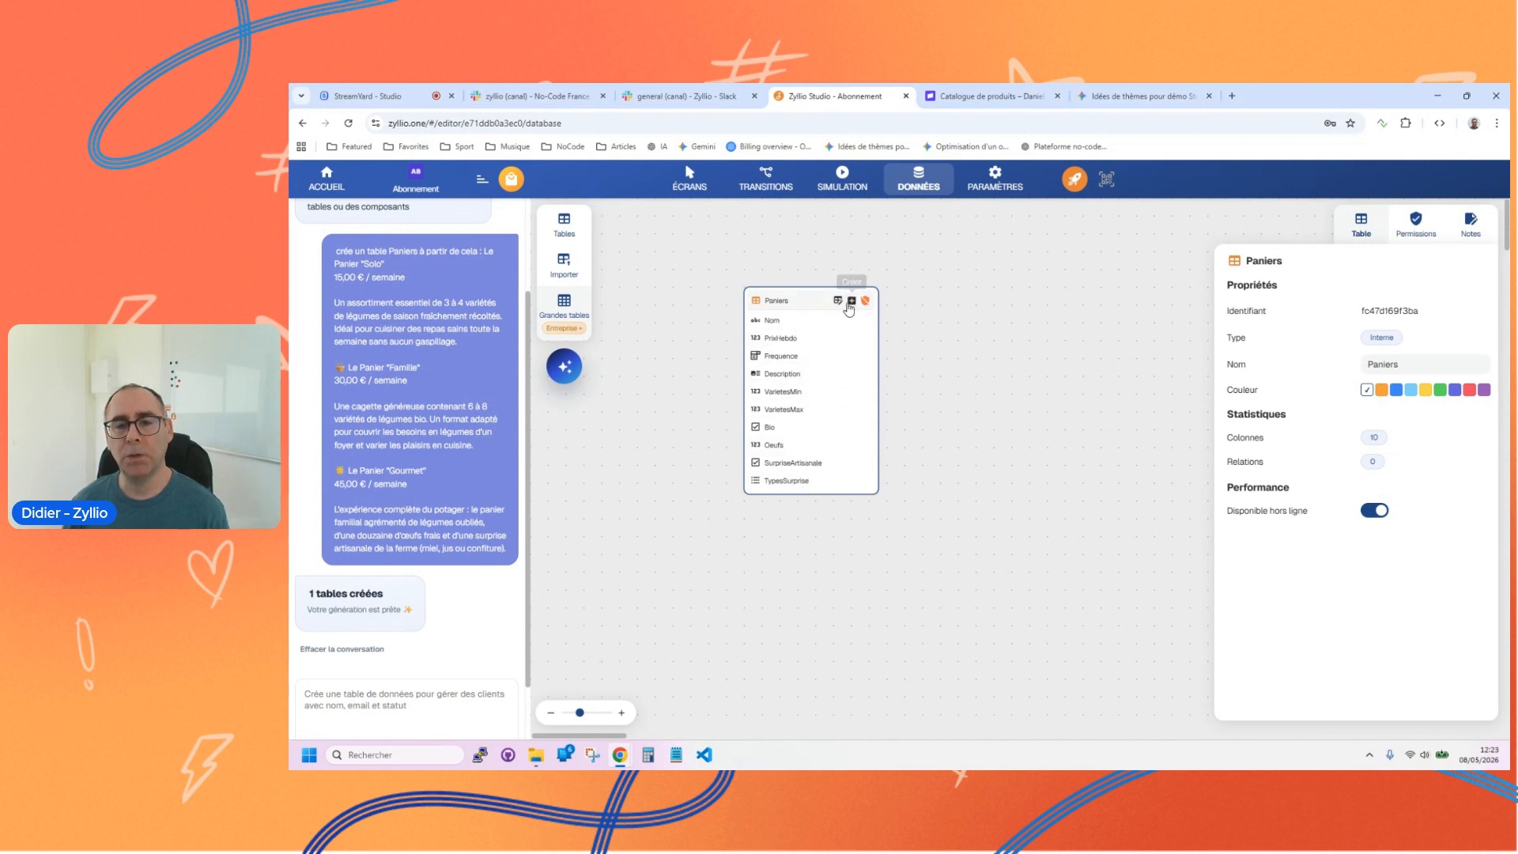
left_click(850, 303)
left_click(902, 311)
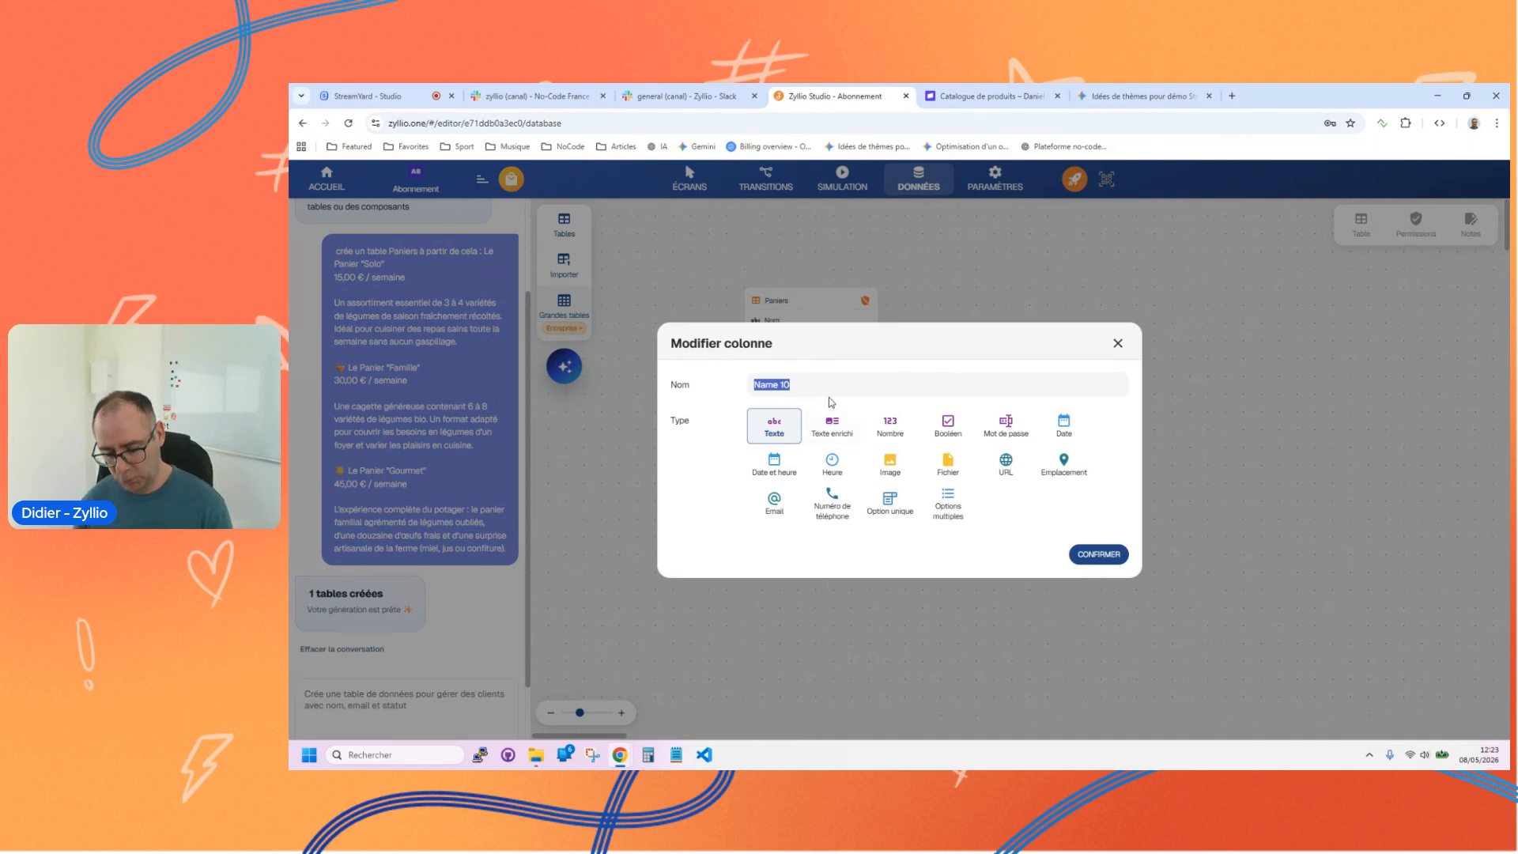
type("Photo")
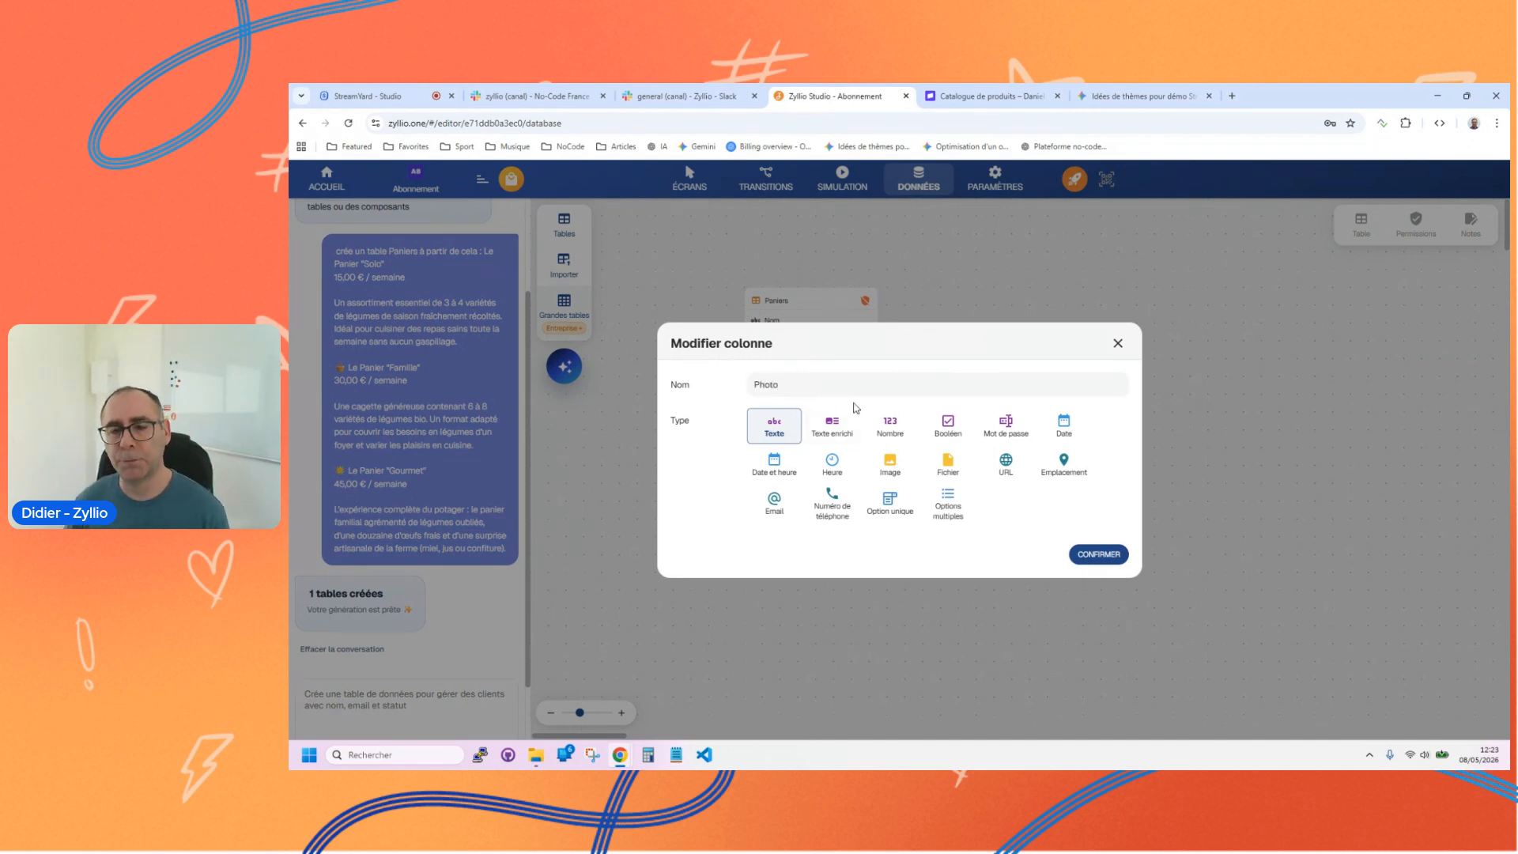
left_click(887, 465)
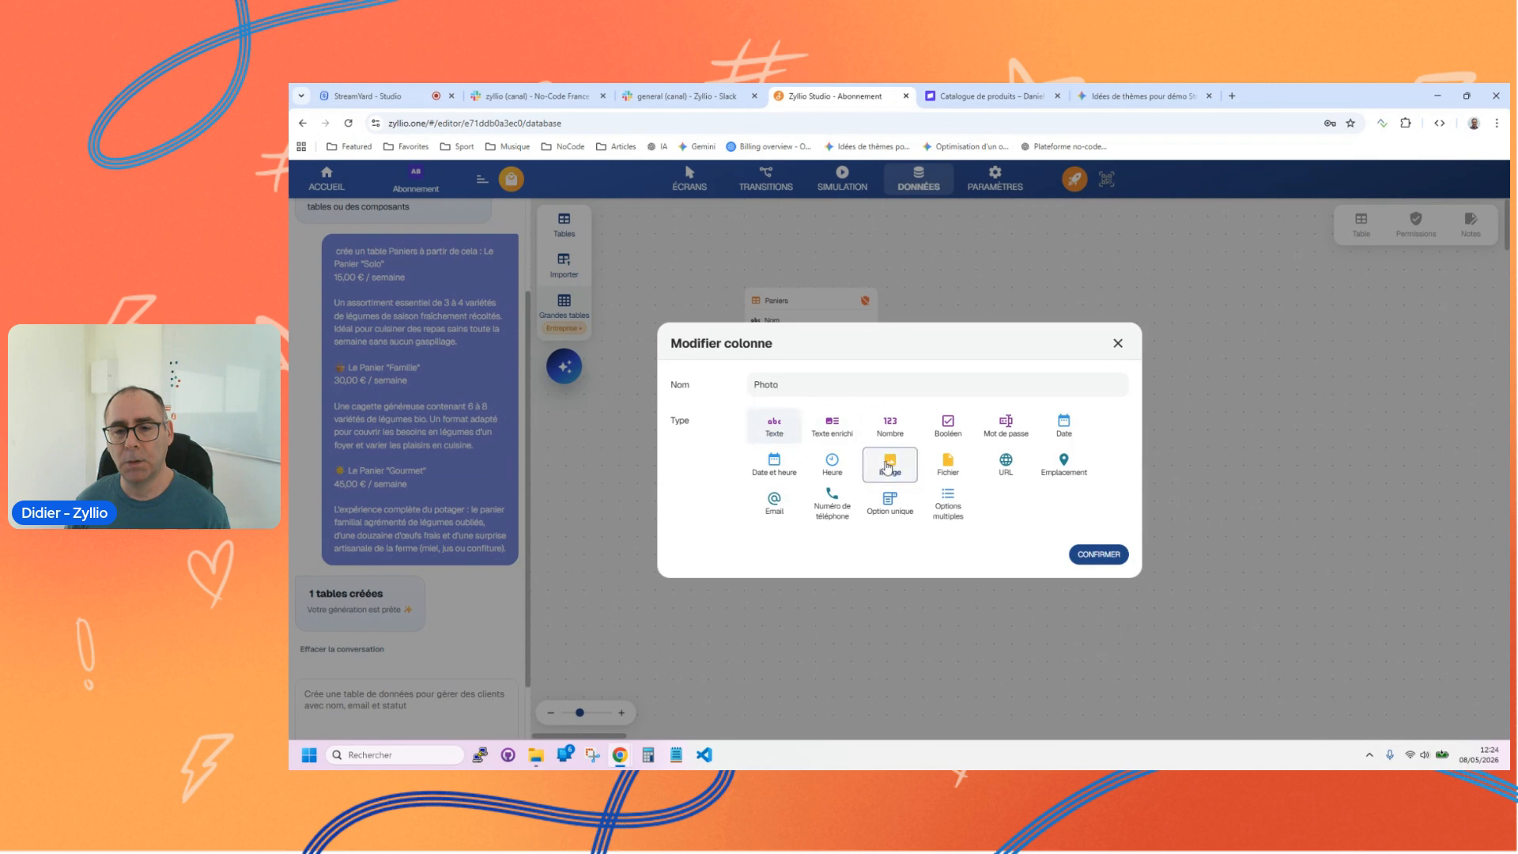
left_click(1098, 555)
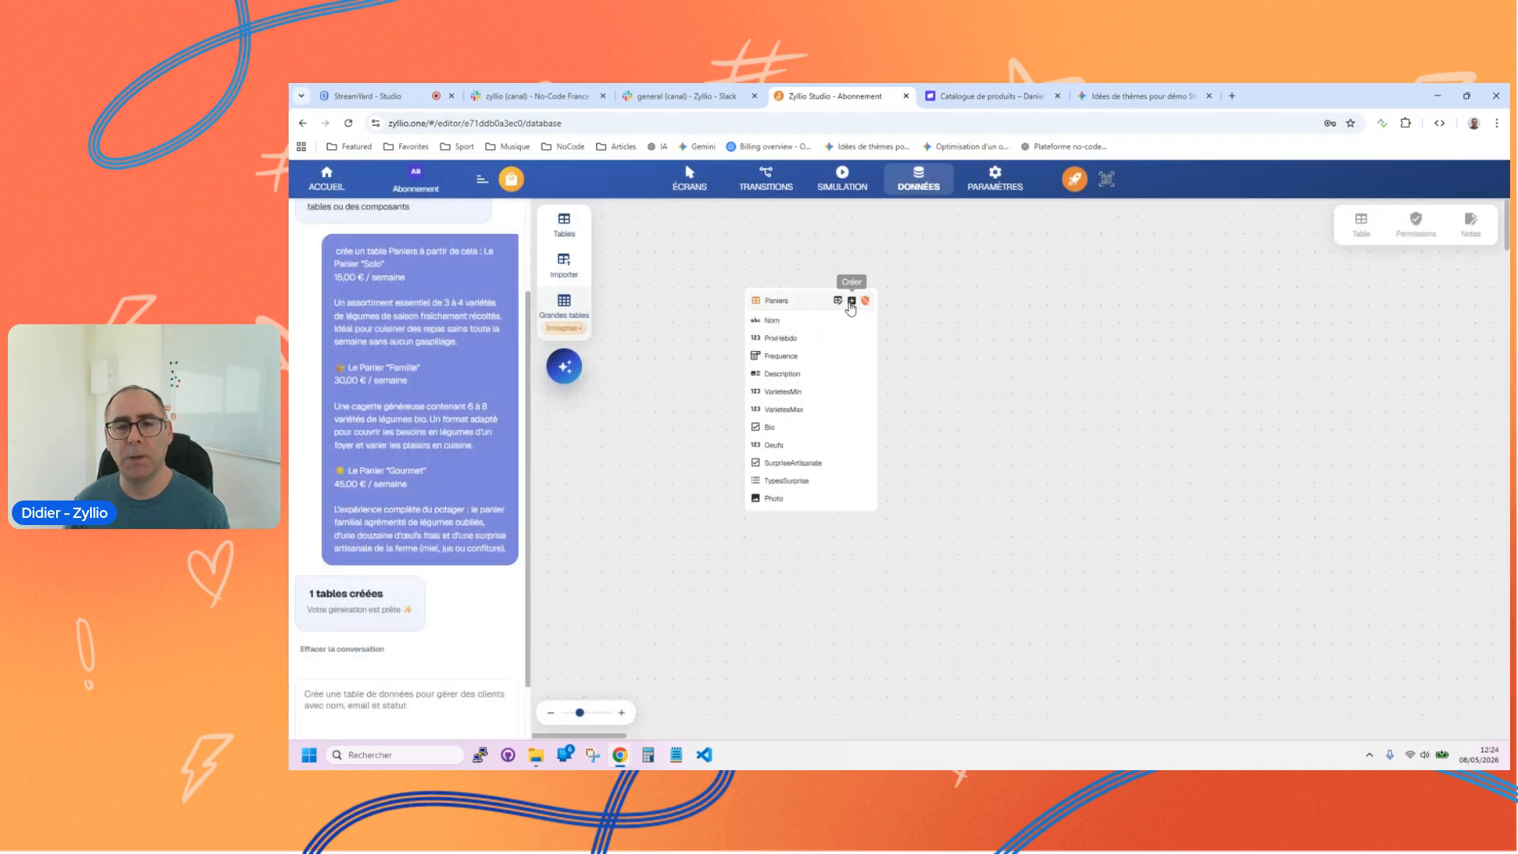
Step: Add a column named Identifiant prix of type Texte to the Paniers table
left_click(851, 302)
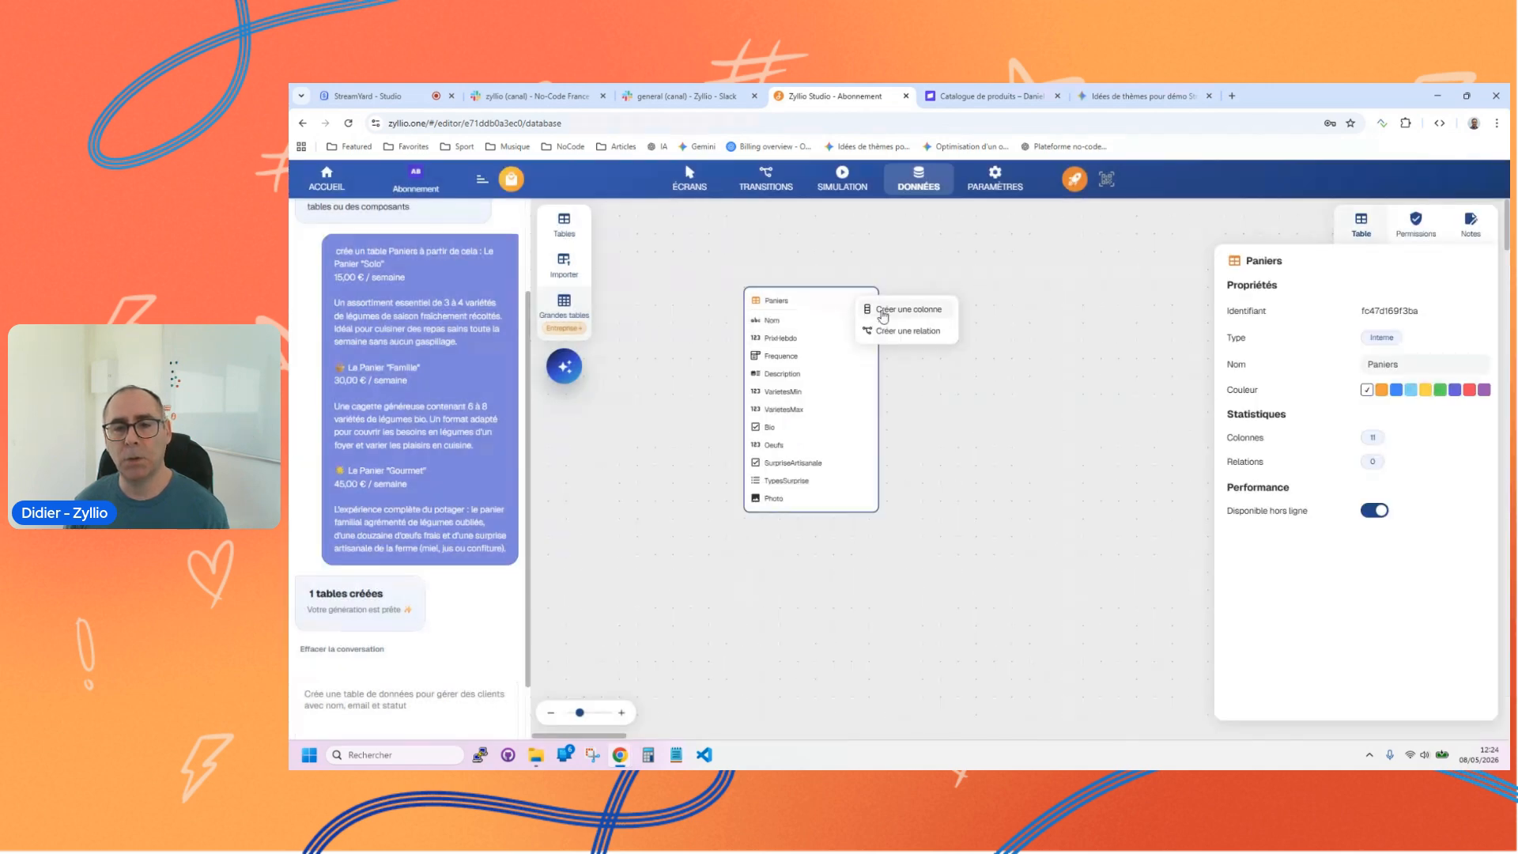
left_click(886, 310)
key("BackSpace")
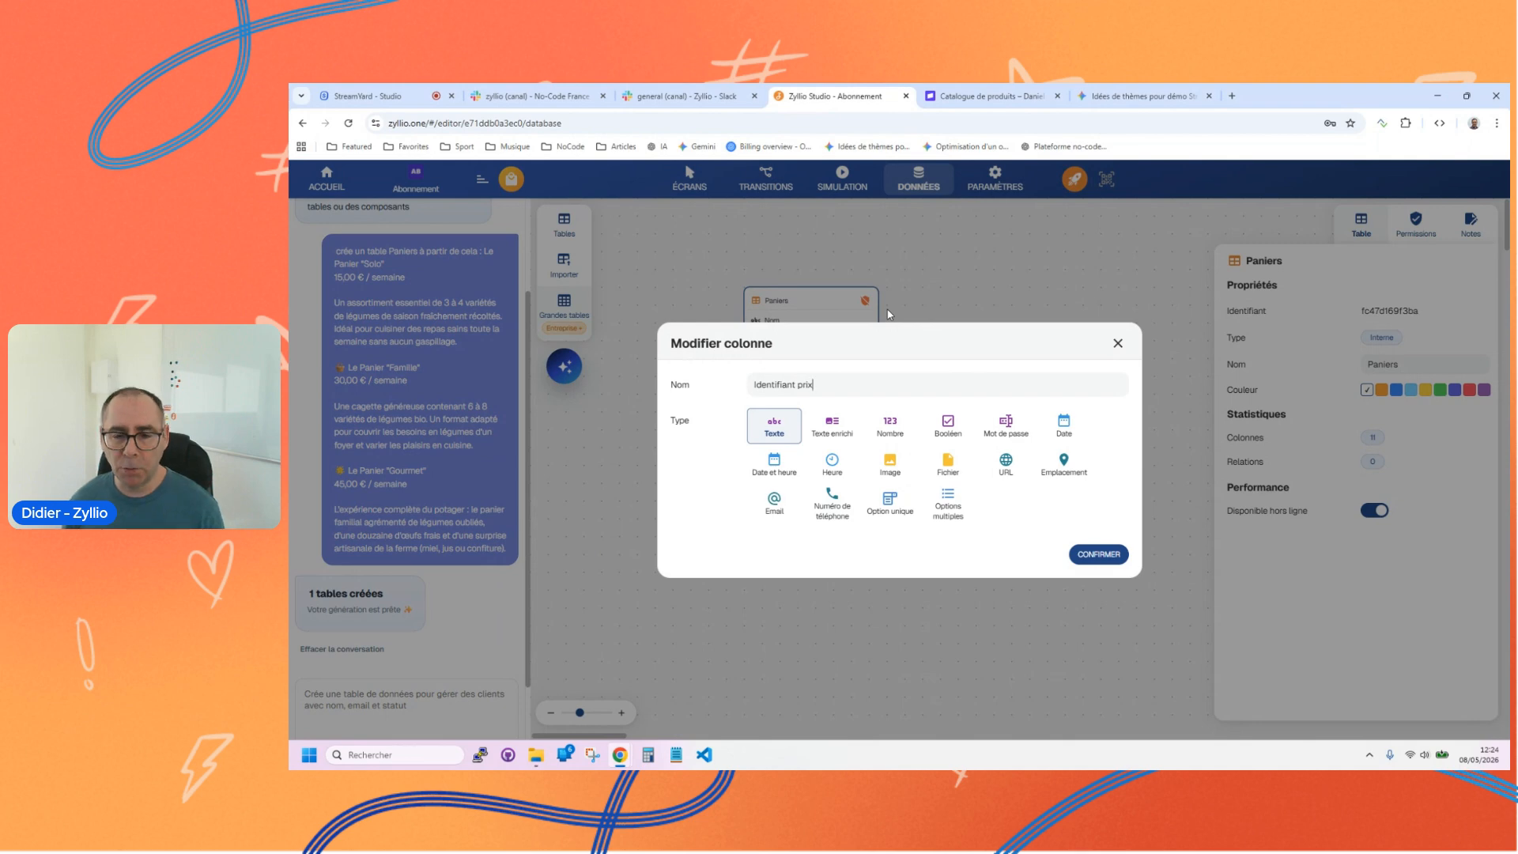
left_click(1098, 553)
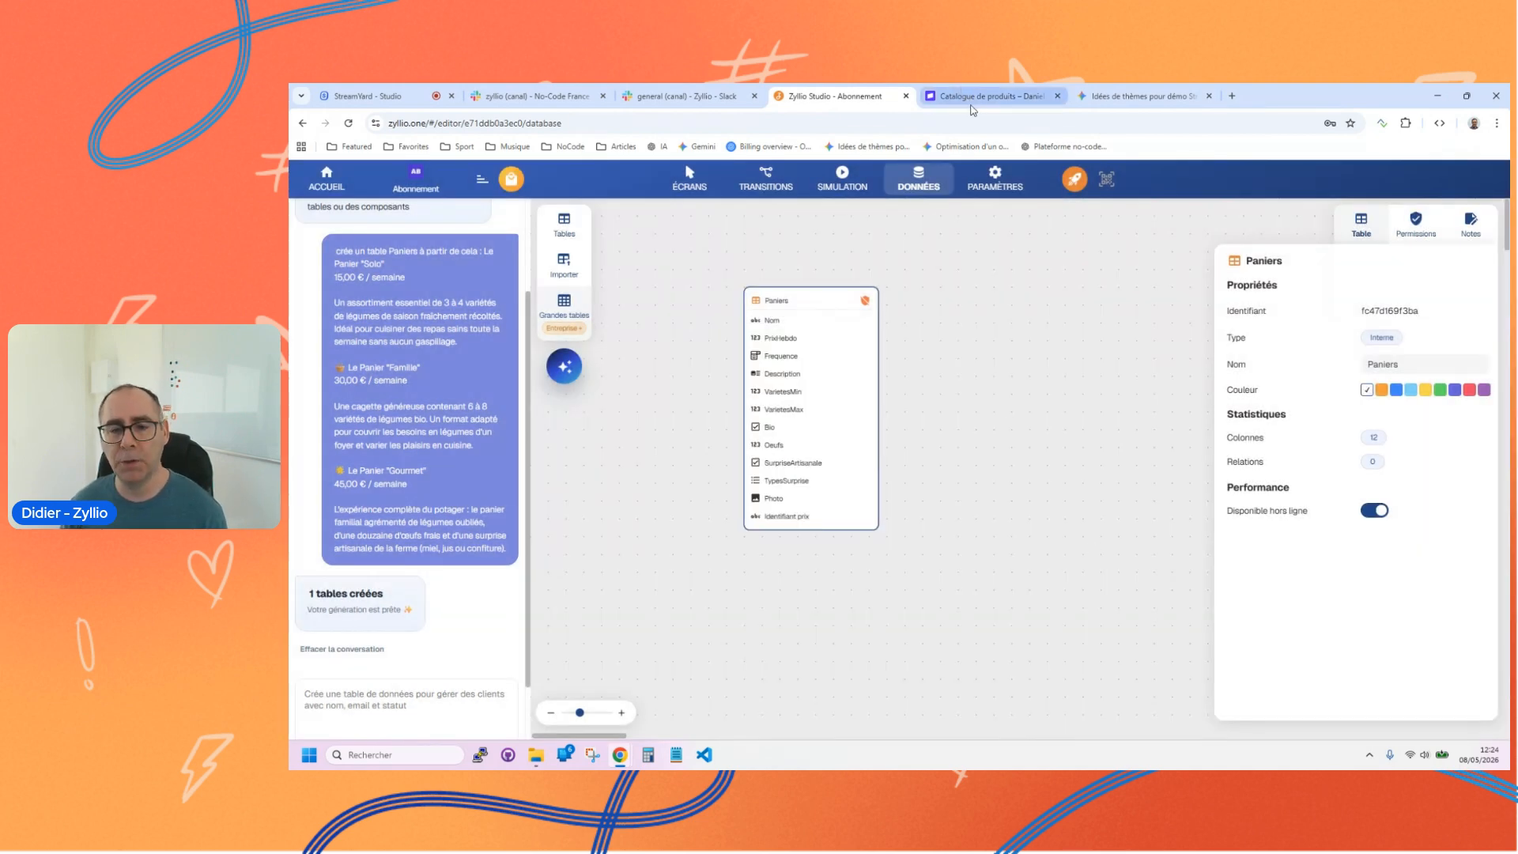
Step: Move the Photo and Identifiant prix columns directly below Nom in the Paniers table and hide the AI assistant
left_click_drag(762, 500, 769, 342)
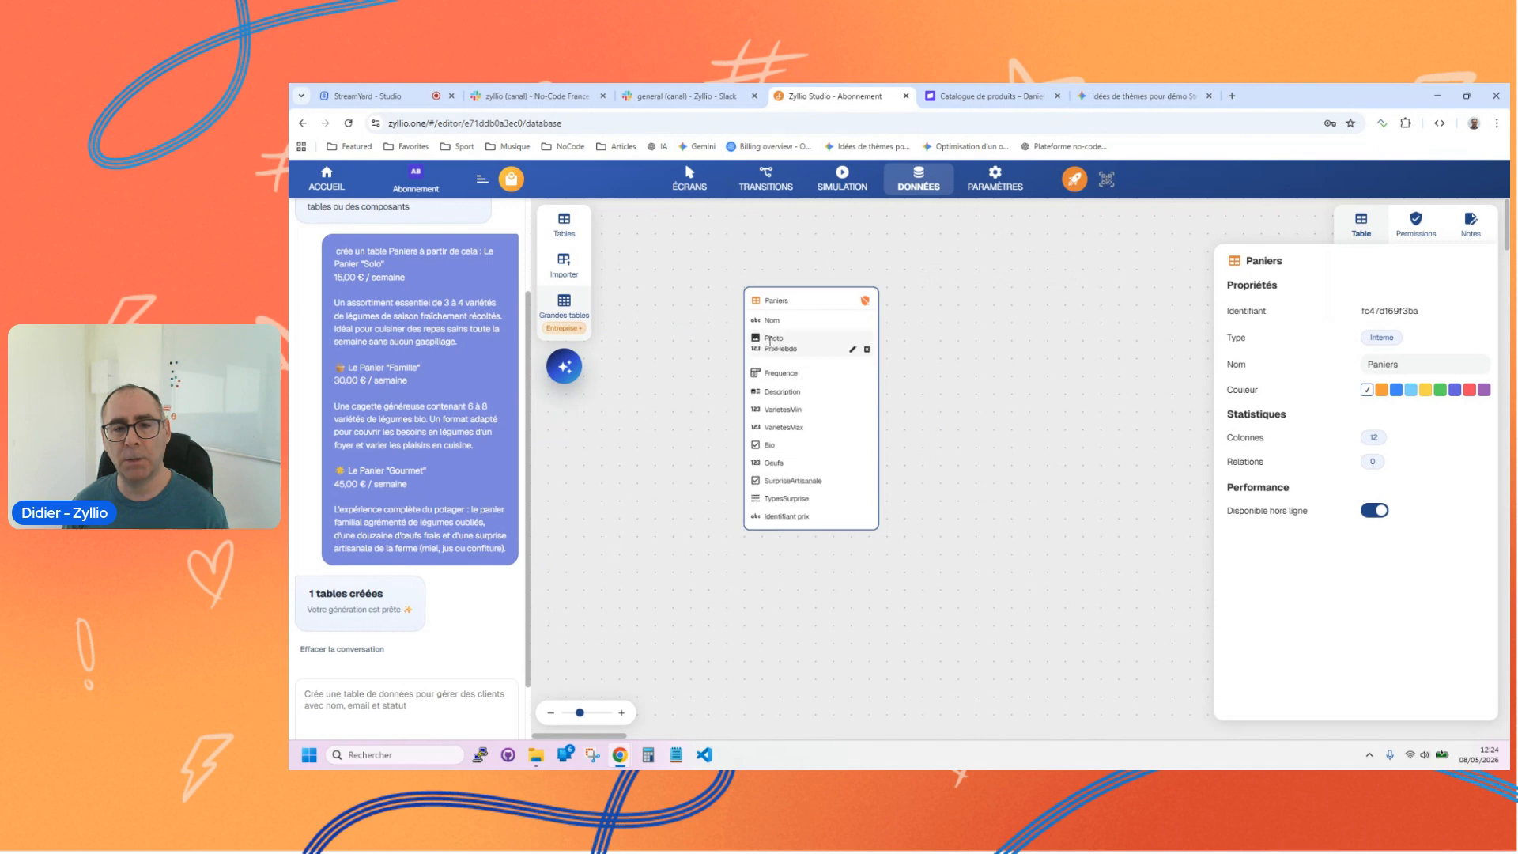
left_click_drag(761, 515, 779, 353)
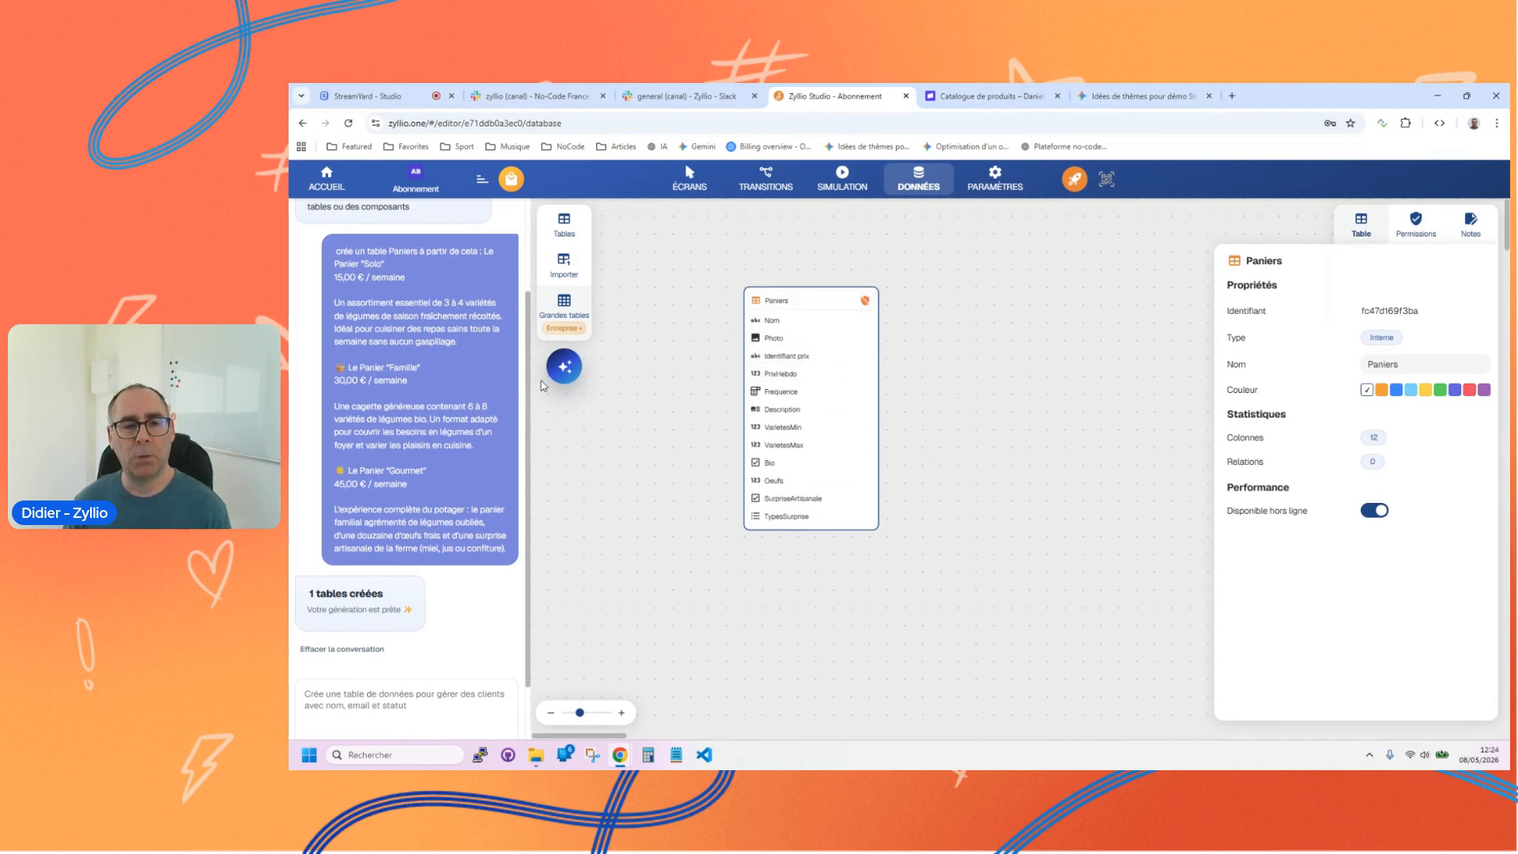
left_click(564, 366)
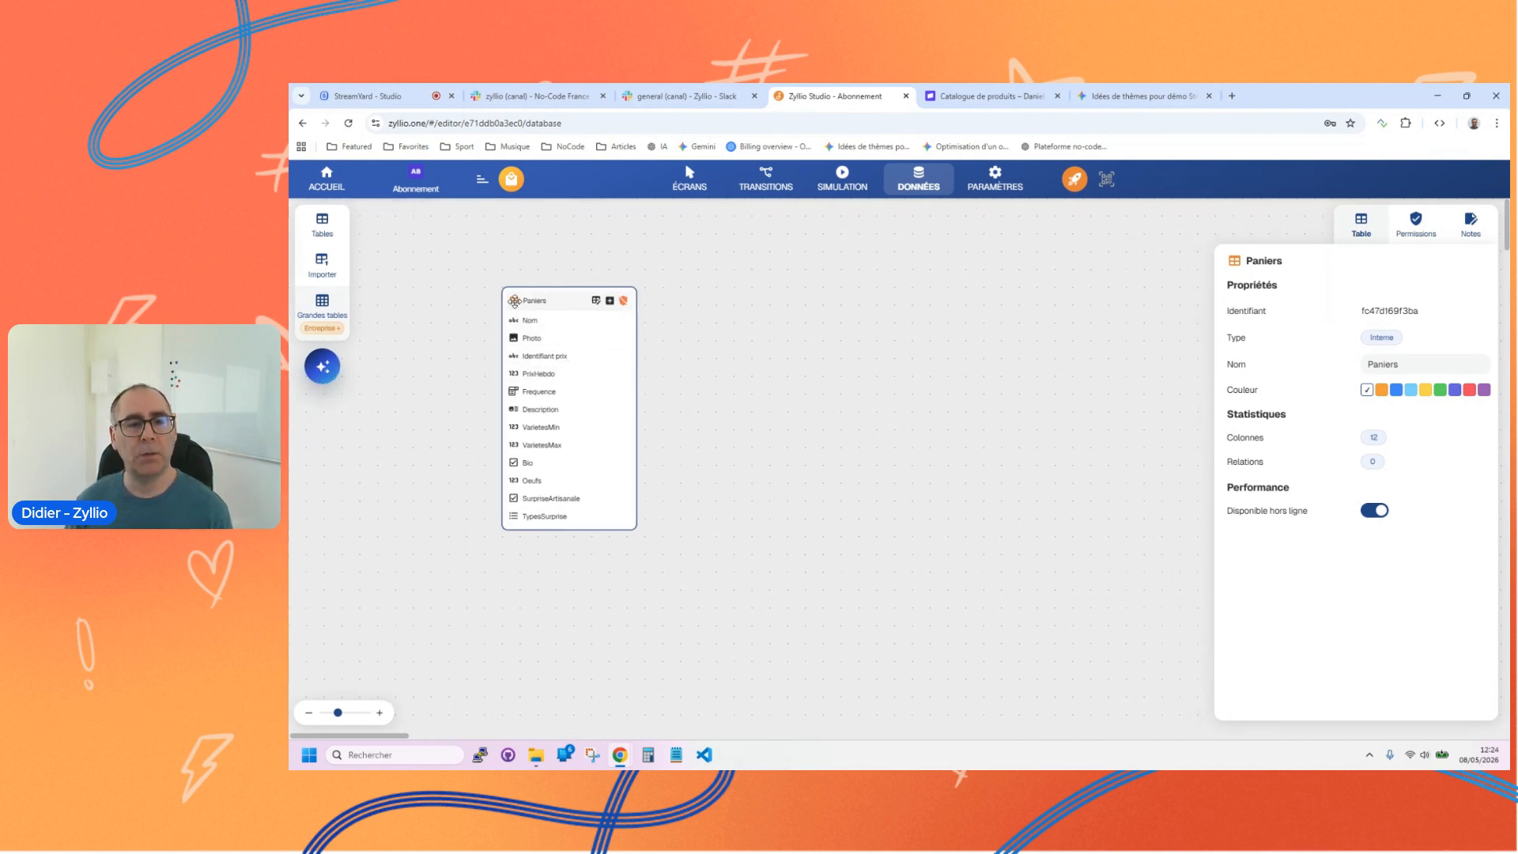
Step: Open the Paniers data, check the baskets against Gemini and Stripe, and delete the Duo and Famille Plus rows
left_click(596, 301)
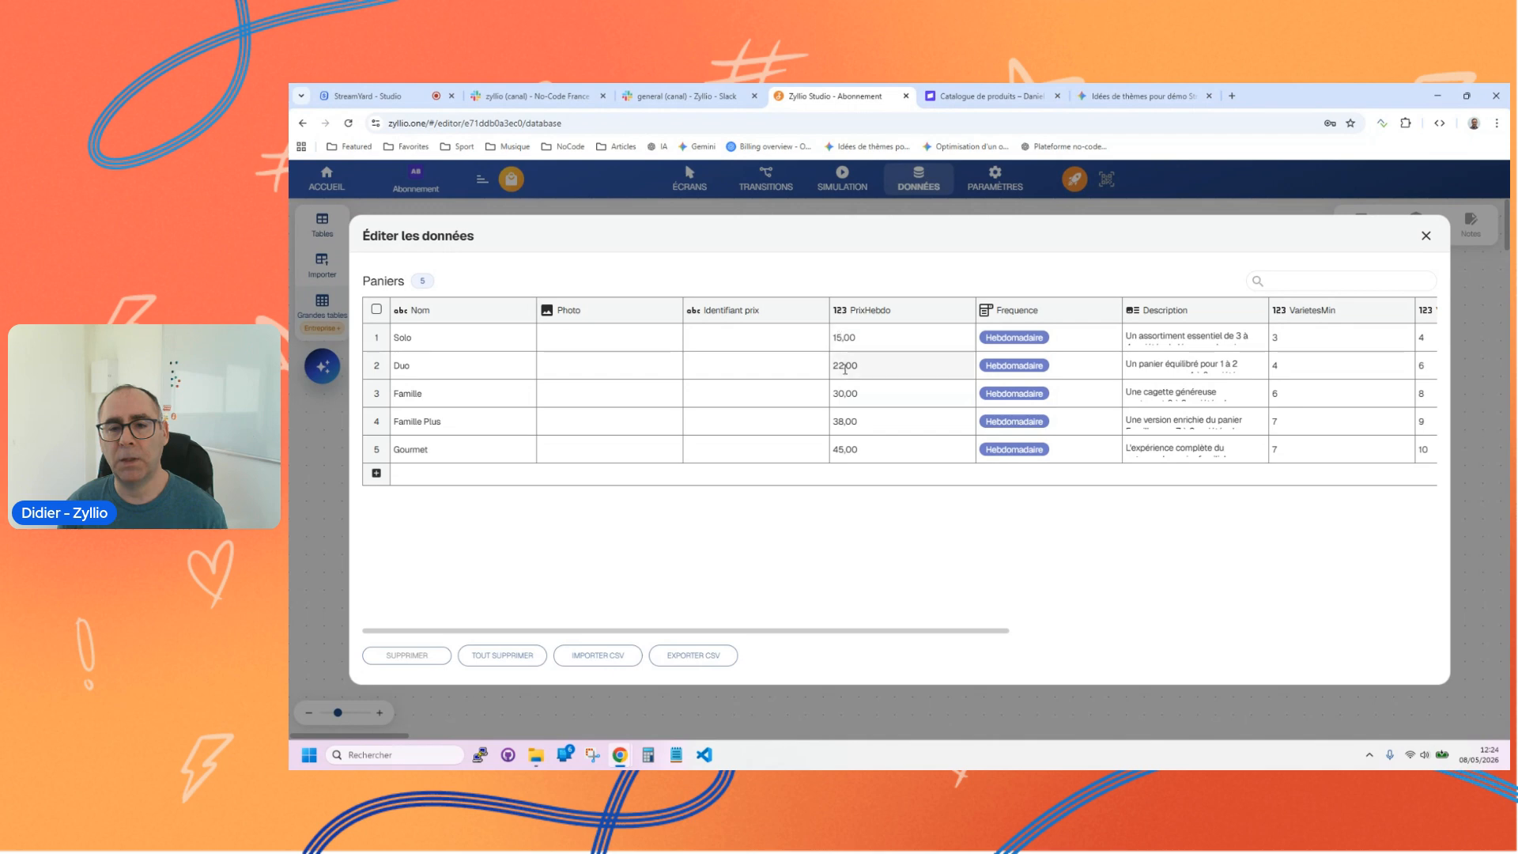
left_click(1139, 95)
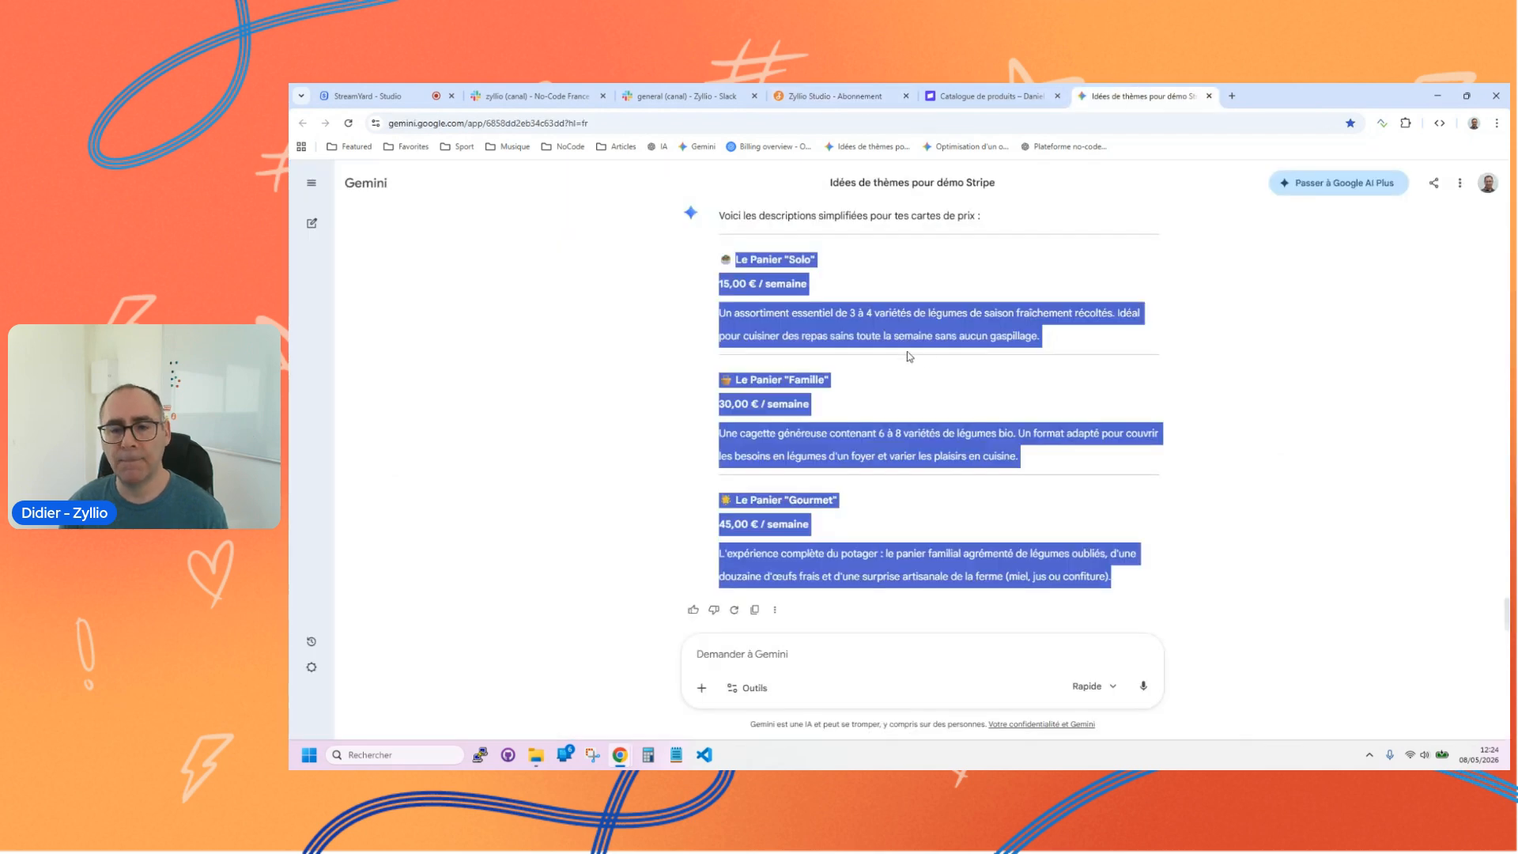
left_click(988, 96)
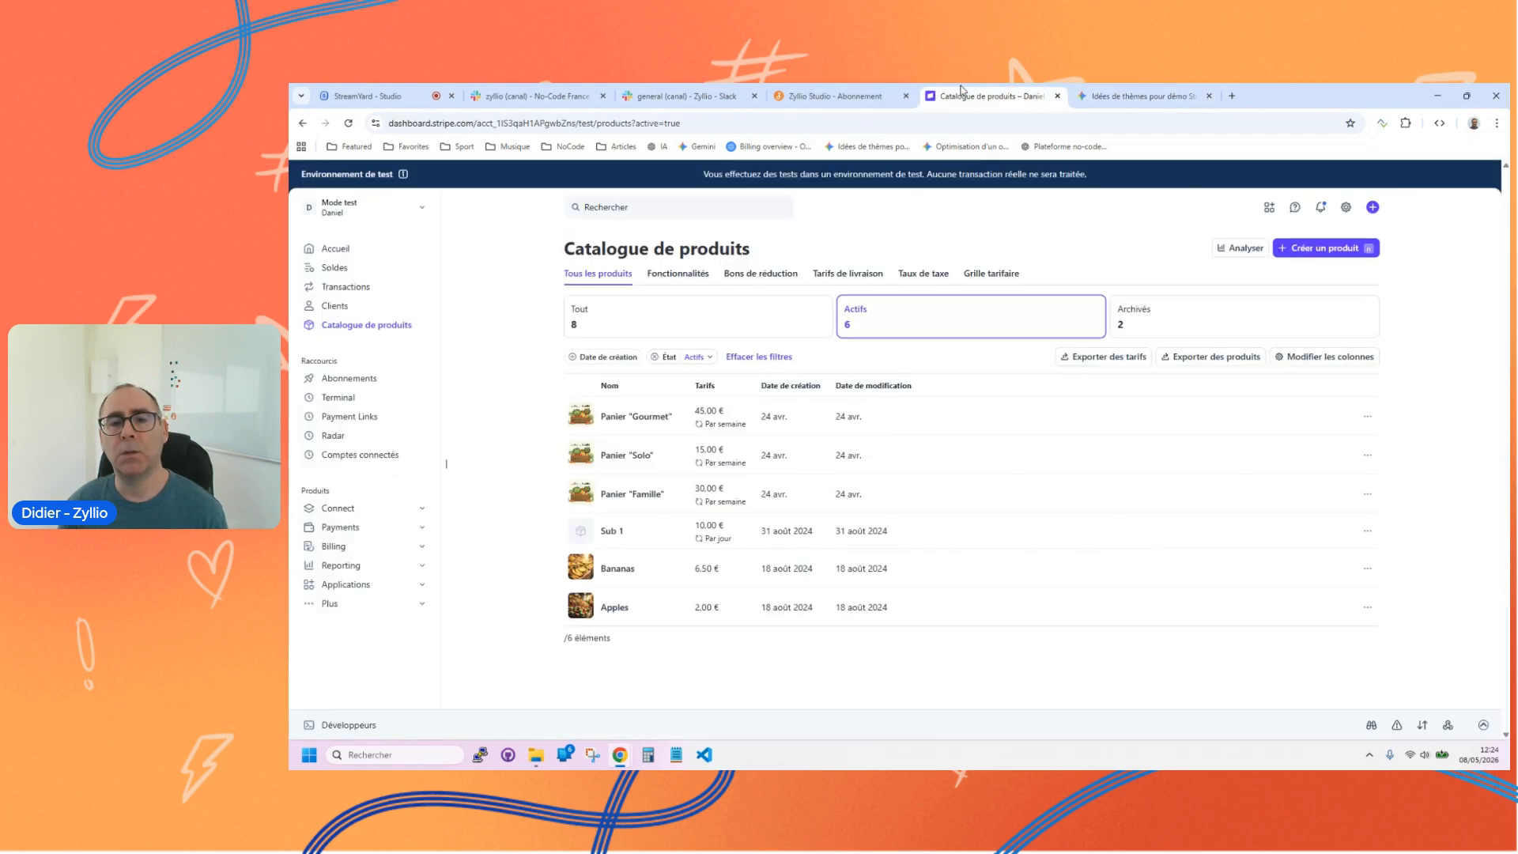
left_click(838, 96)
left_click(377, 364)
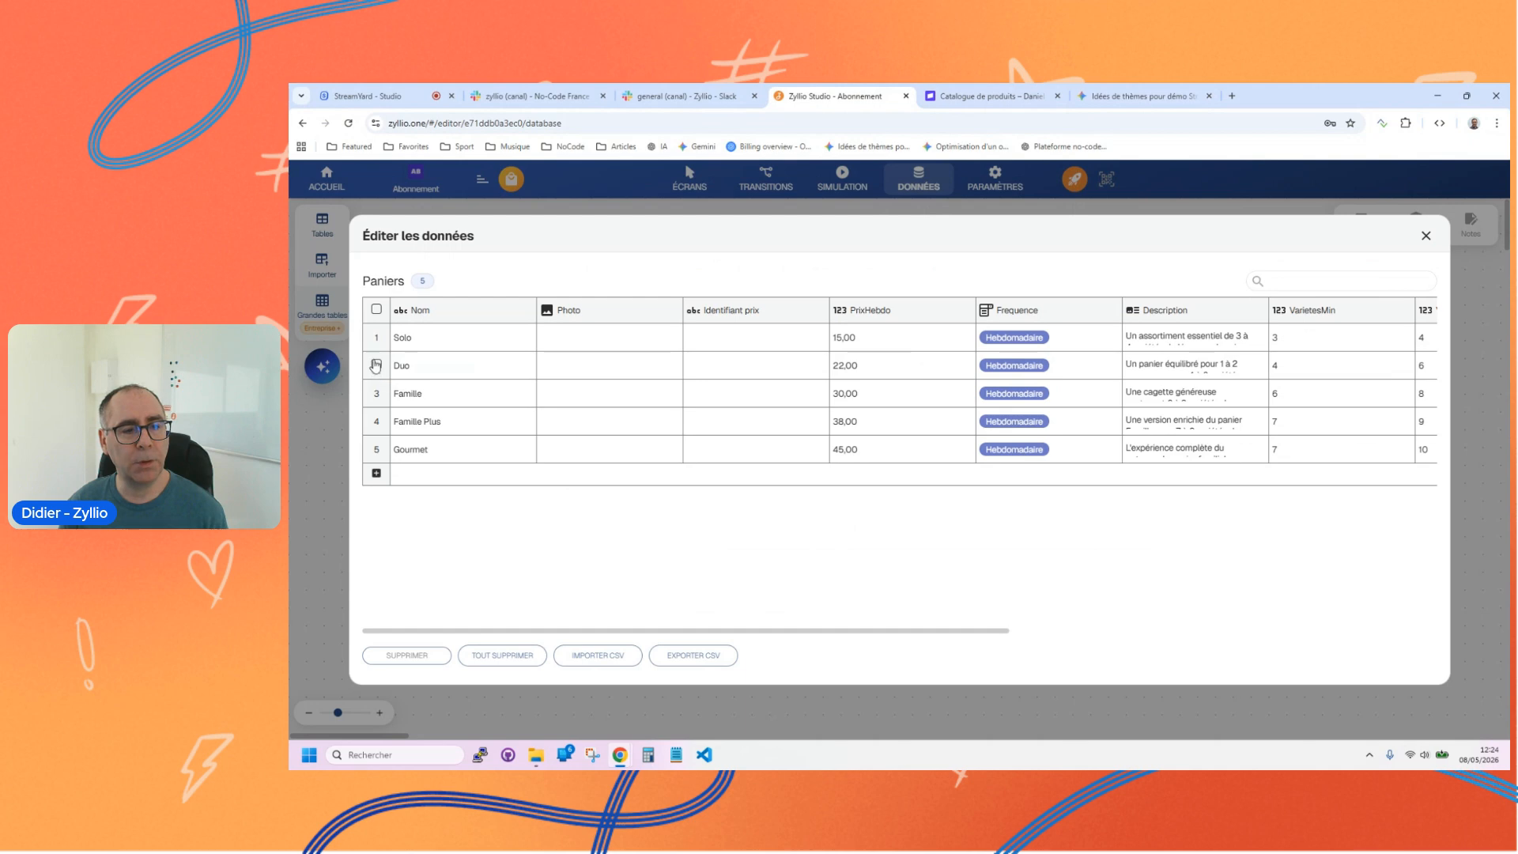
left_click(376, 421)
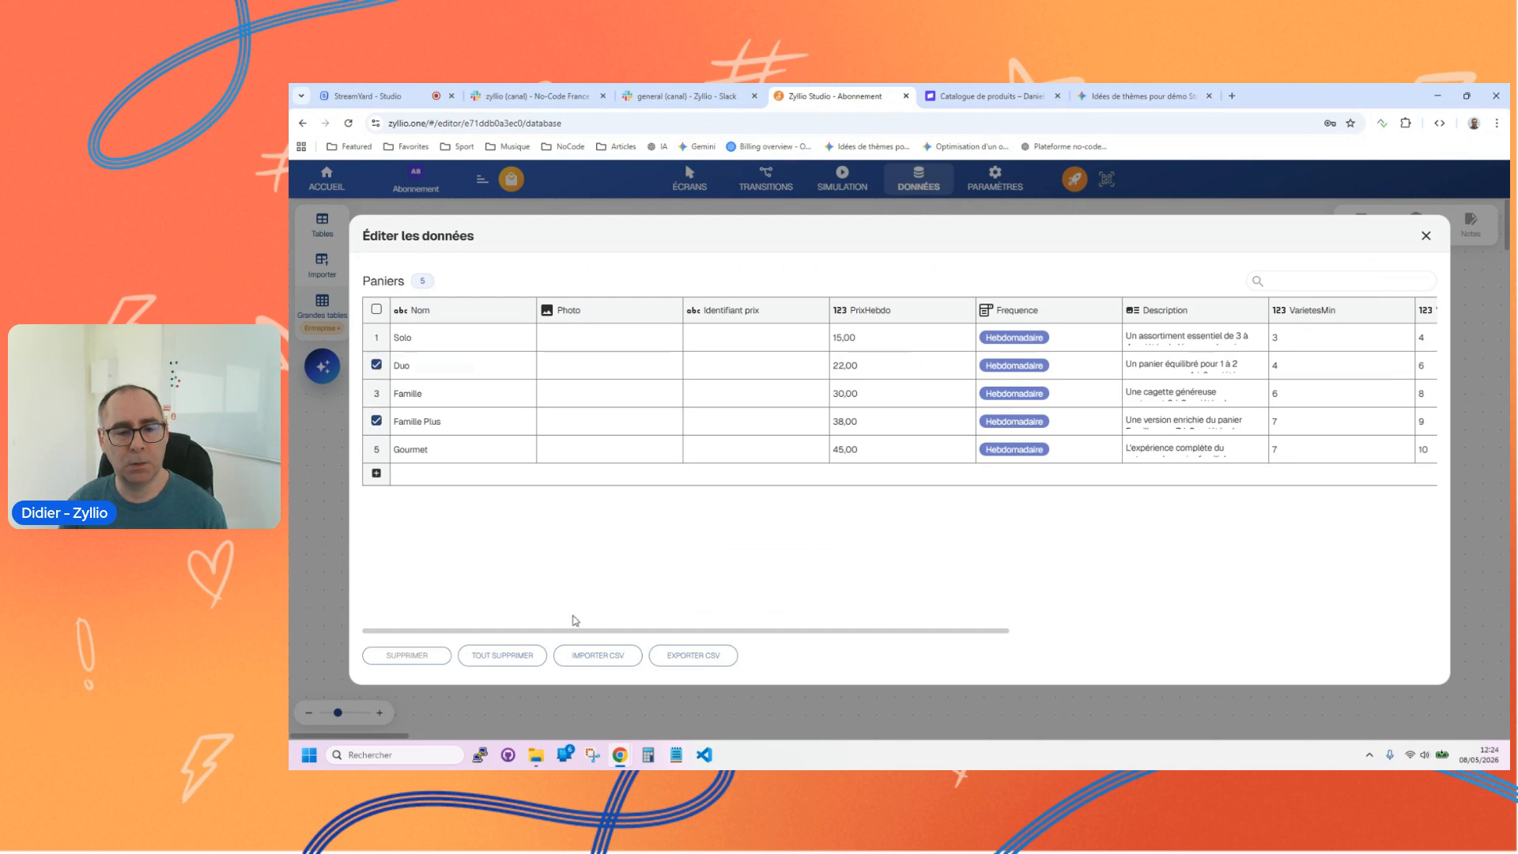
left_click(426, 659)
Step: Upload panier solo.png as the photo of the Solo basket
left_click(650, 340)
left_click(667, 280)
double_click(666, 279)
left_click(1122, 97)
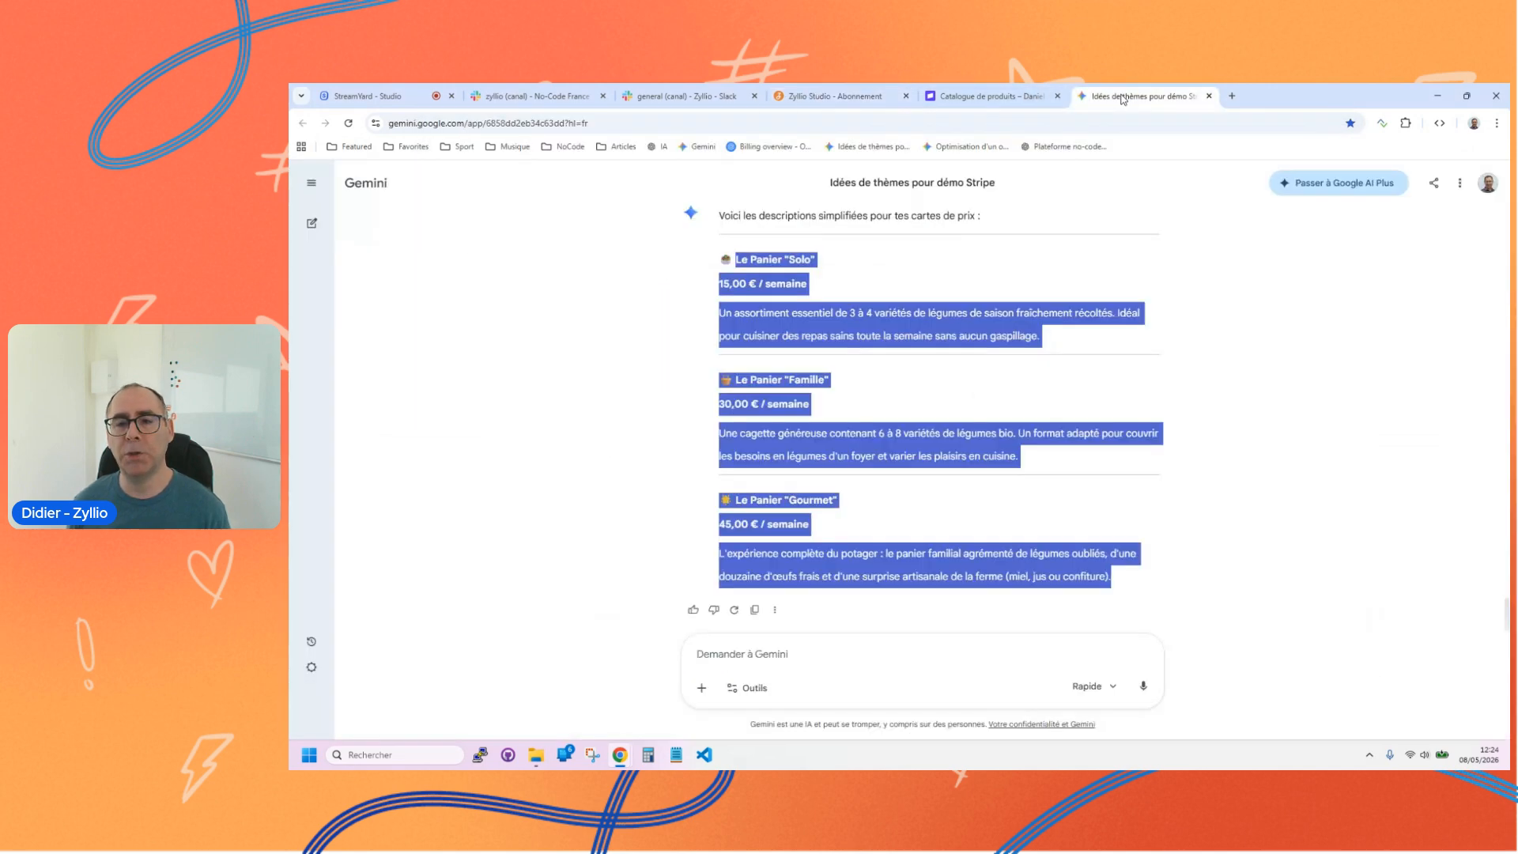
scroll(921, 421, "up", 5)
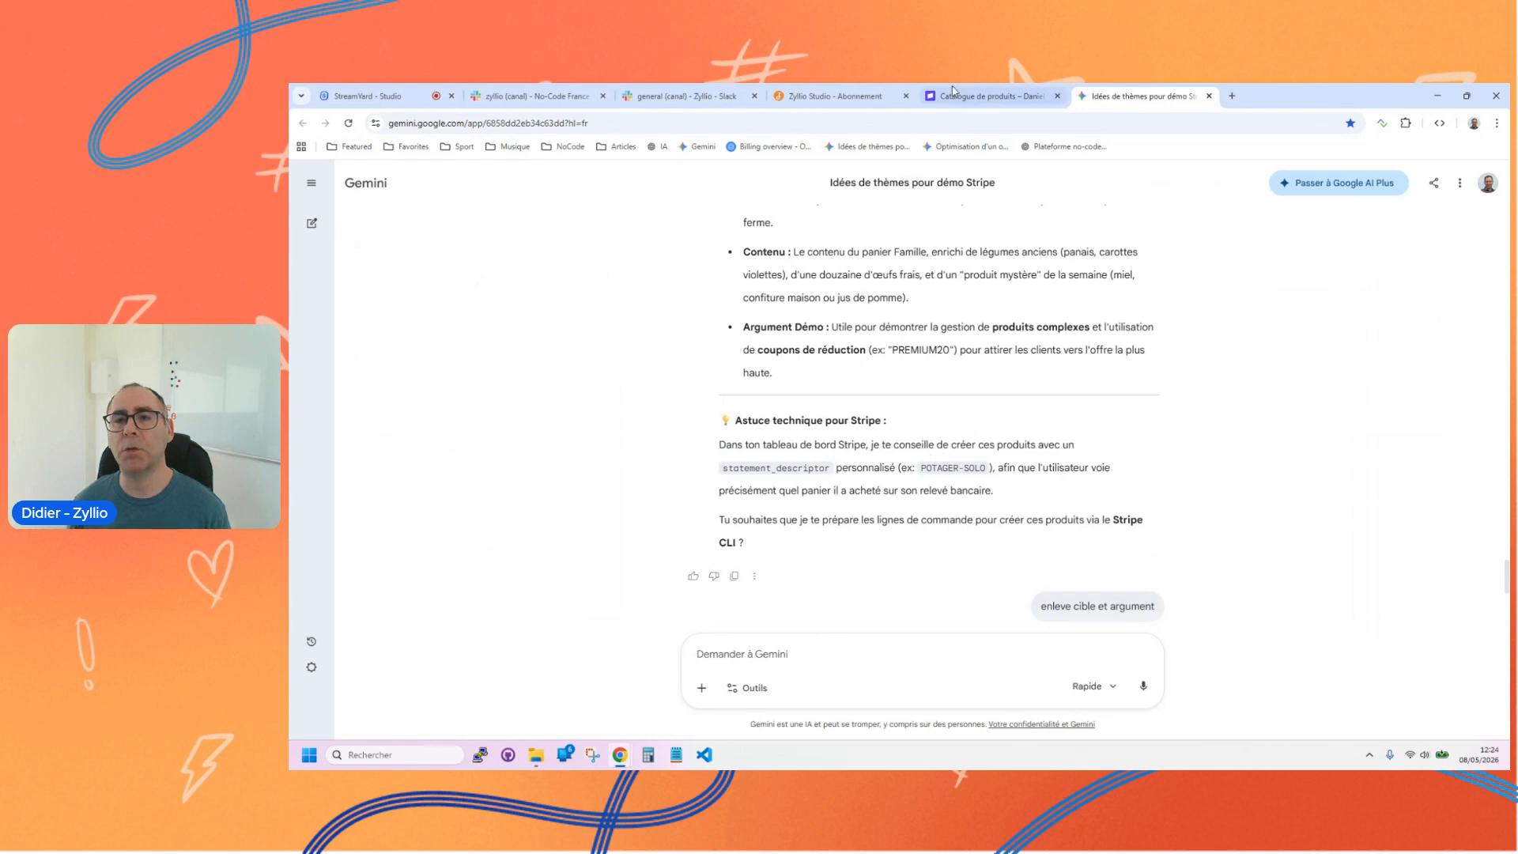
left_click(838, 96)
Step: Upload panier famille.png as the Famille photo and panier gourmet.png as the Gourmet photo
mouse_move(664, 366)
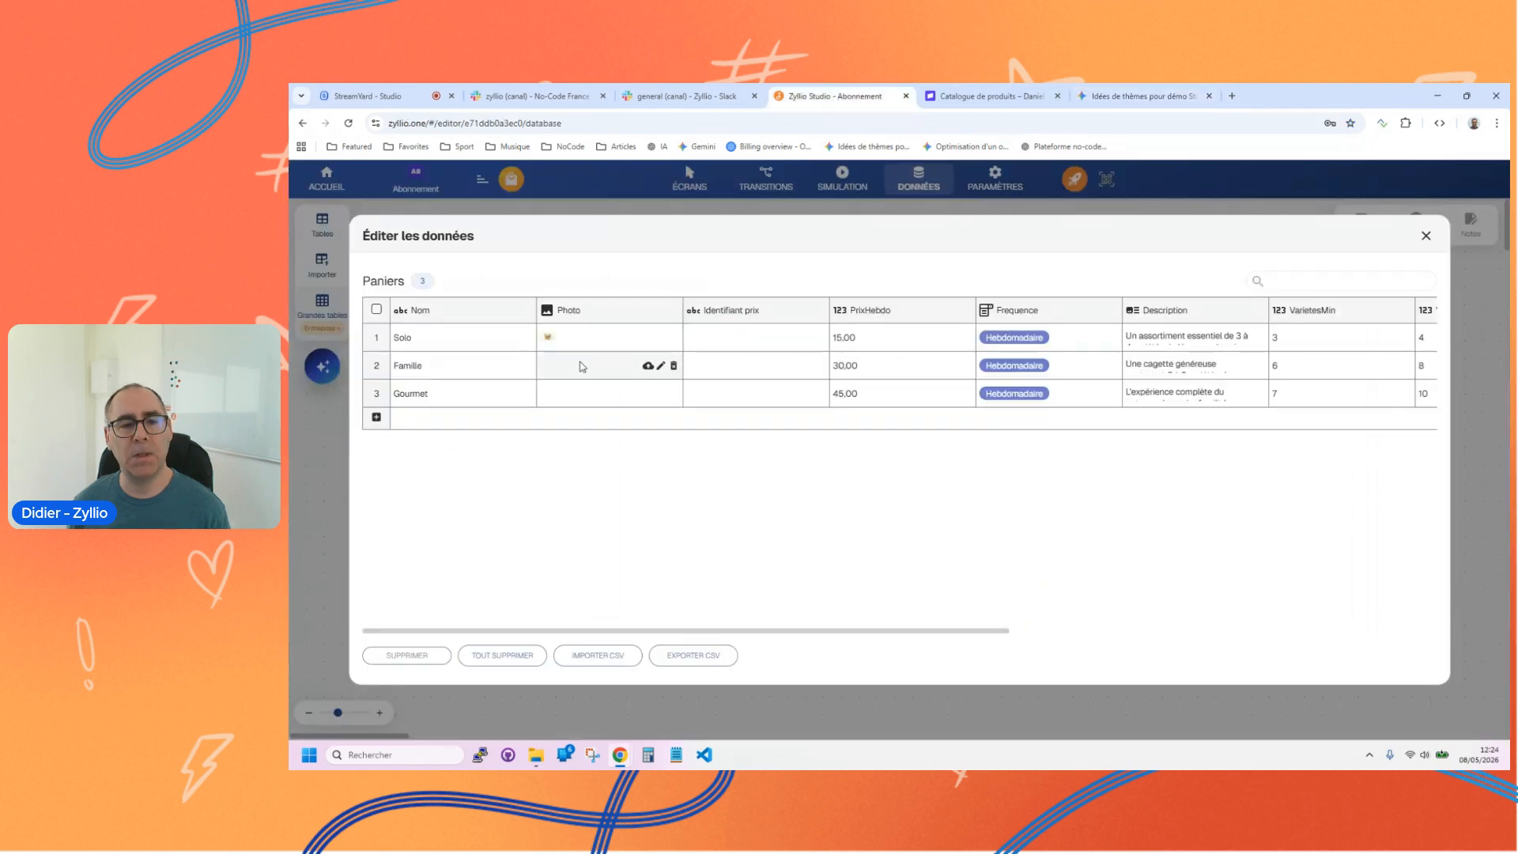
left_click(648, 366)
left_click(657, 261)
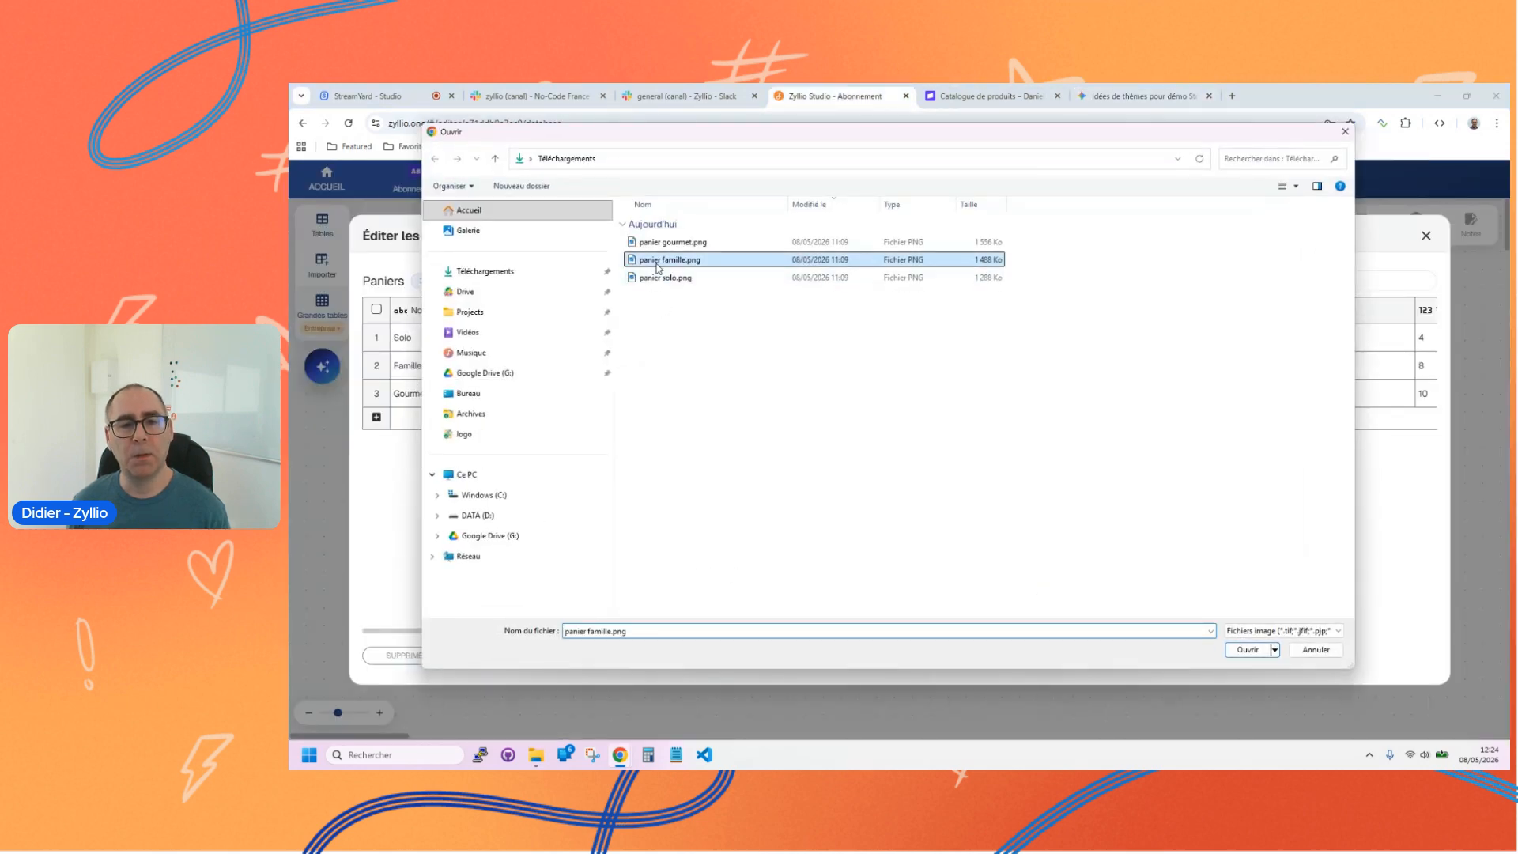
double_click(657, 261)
left_click(650, 393)
left_click(670, 242)
double_click(670, 242)
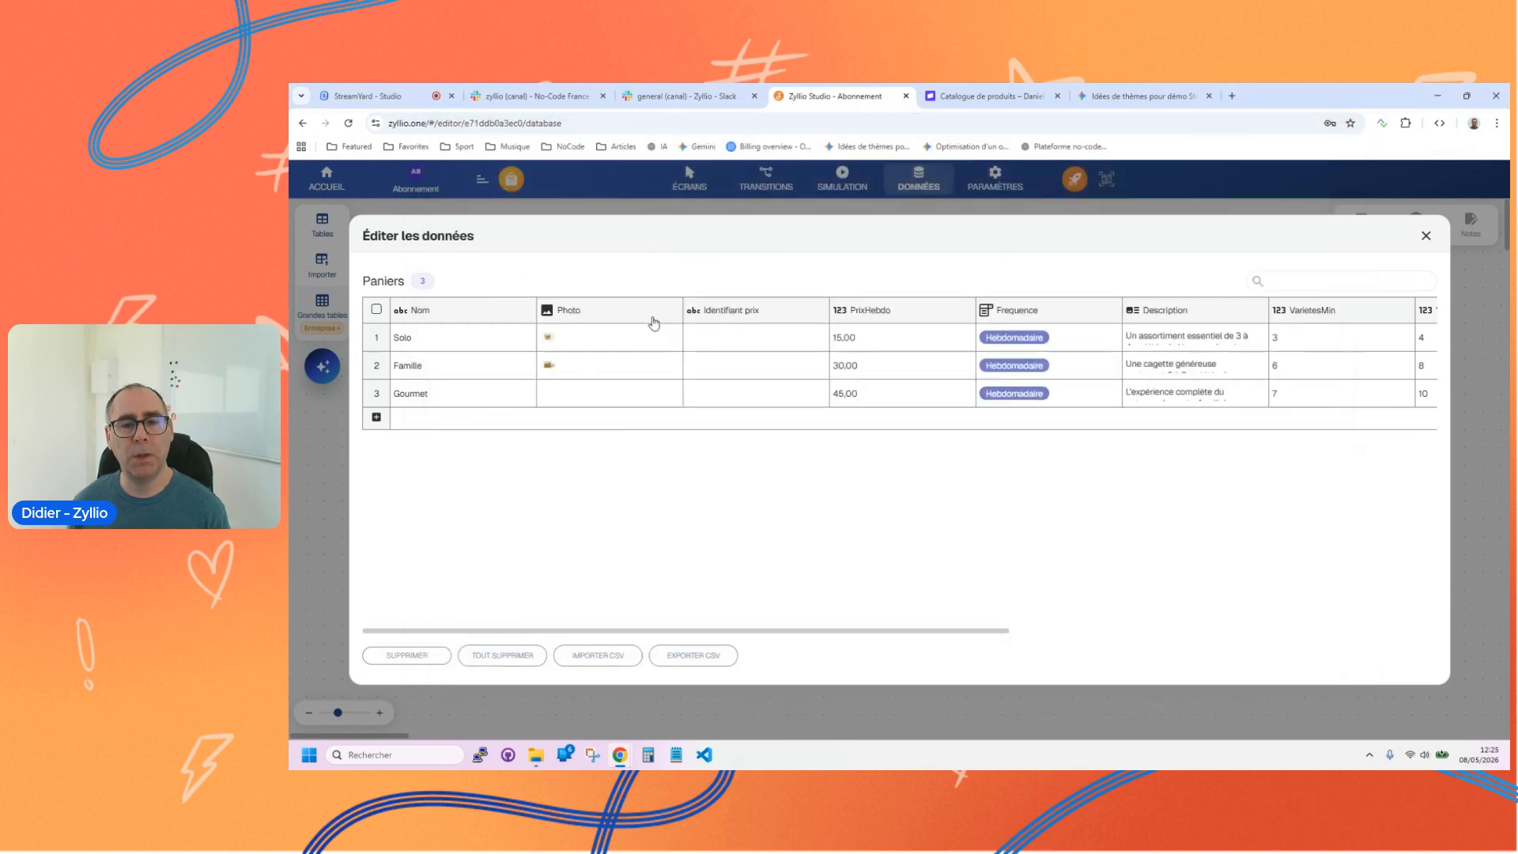
Step: Copy the weekly price ID of Panier "Gourmet" from Stripe and paste it into the Gourmet row's Identifiant prix in Zyllio Studio
left_click(710, 335)
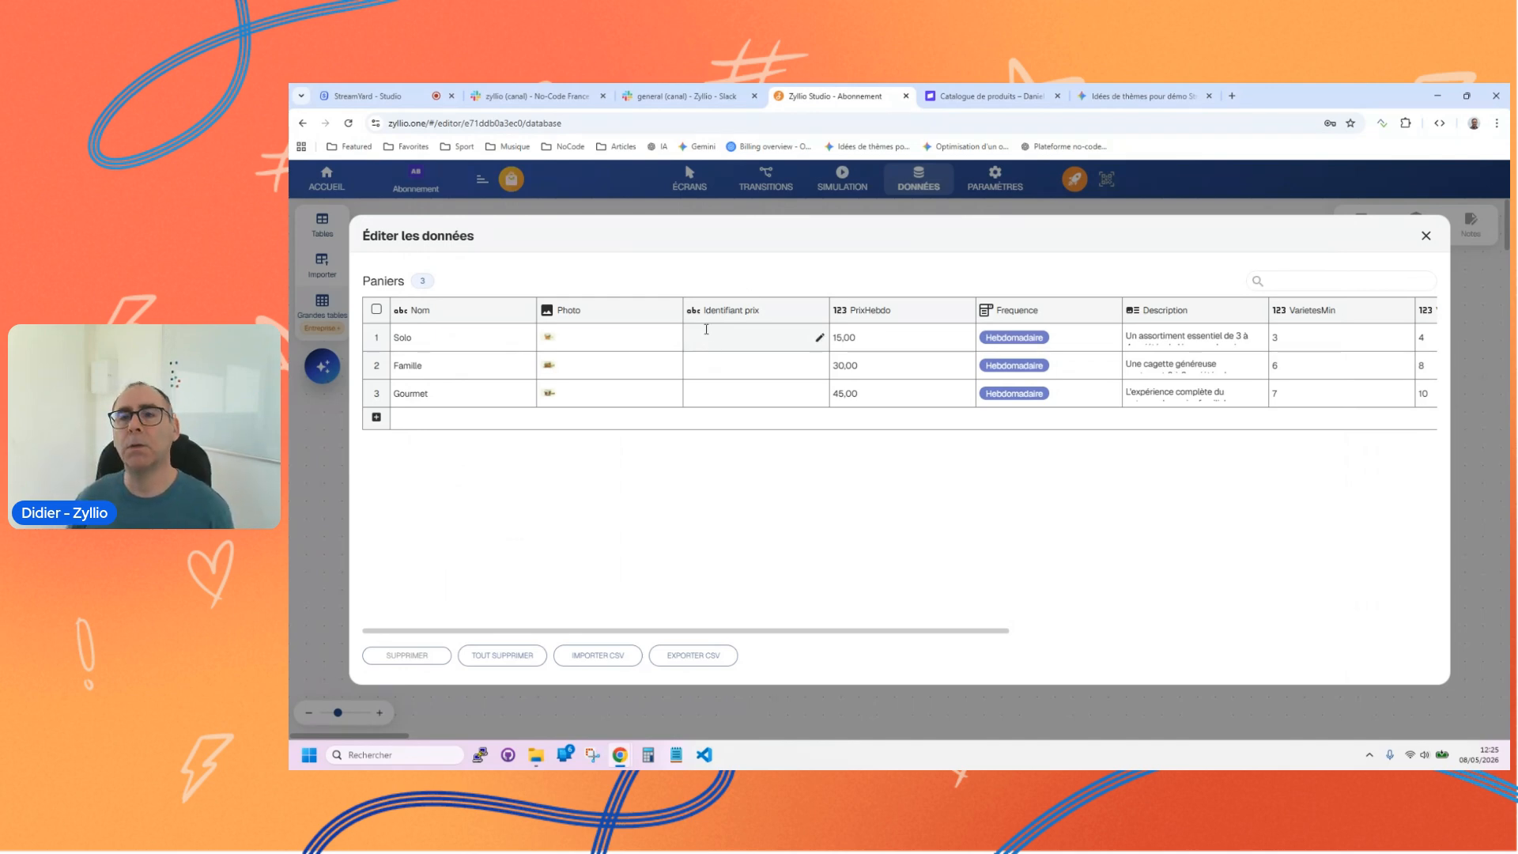
left_click(984, 95)
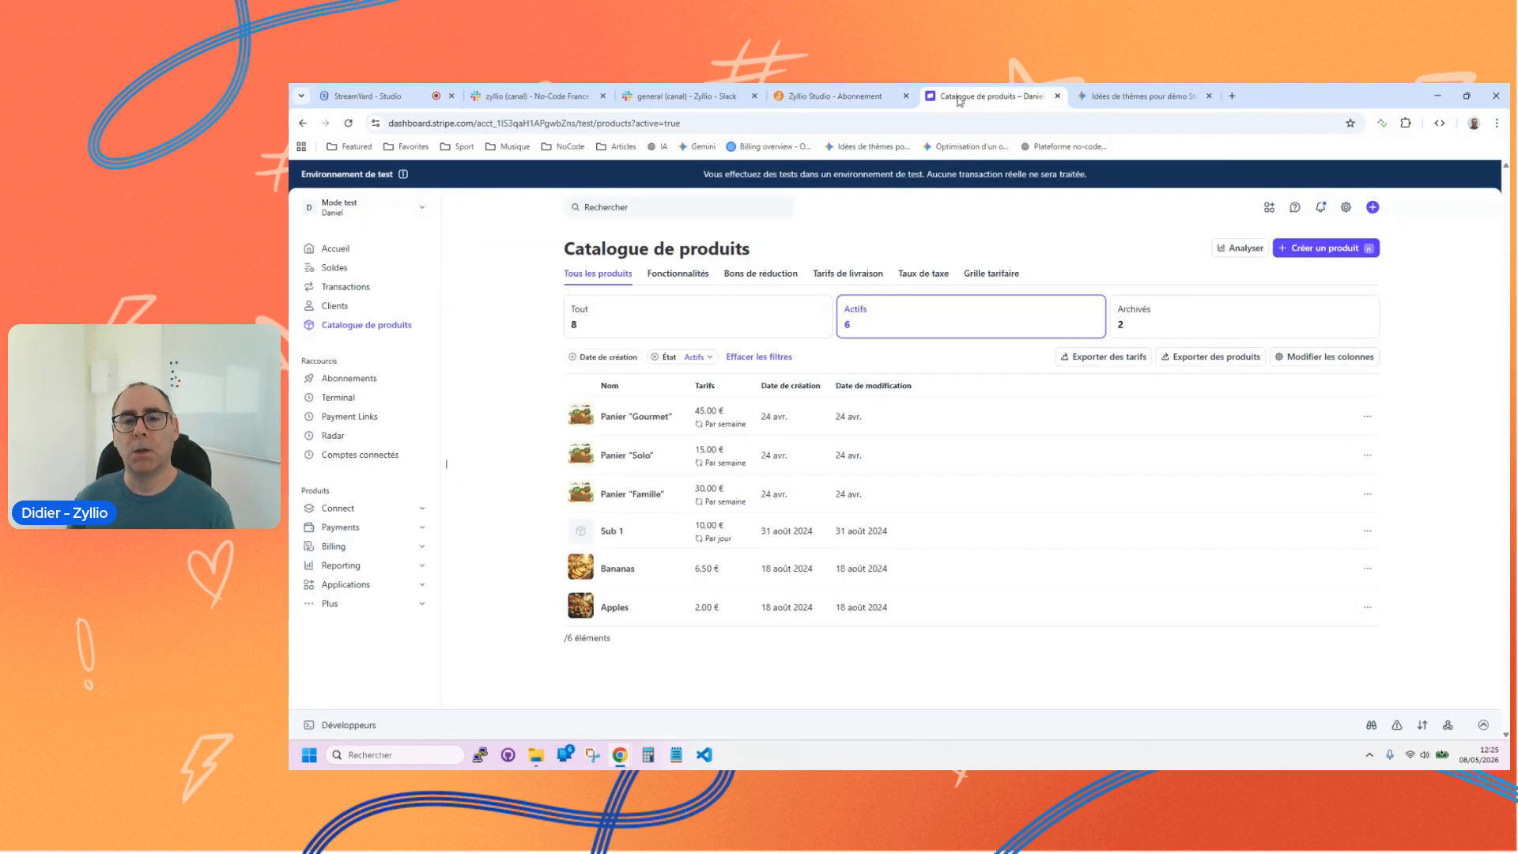
left_click(650, 425)
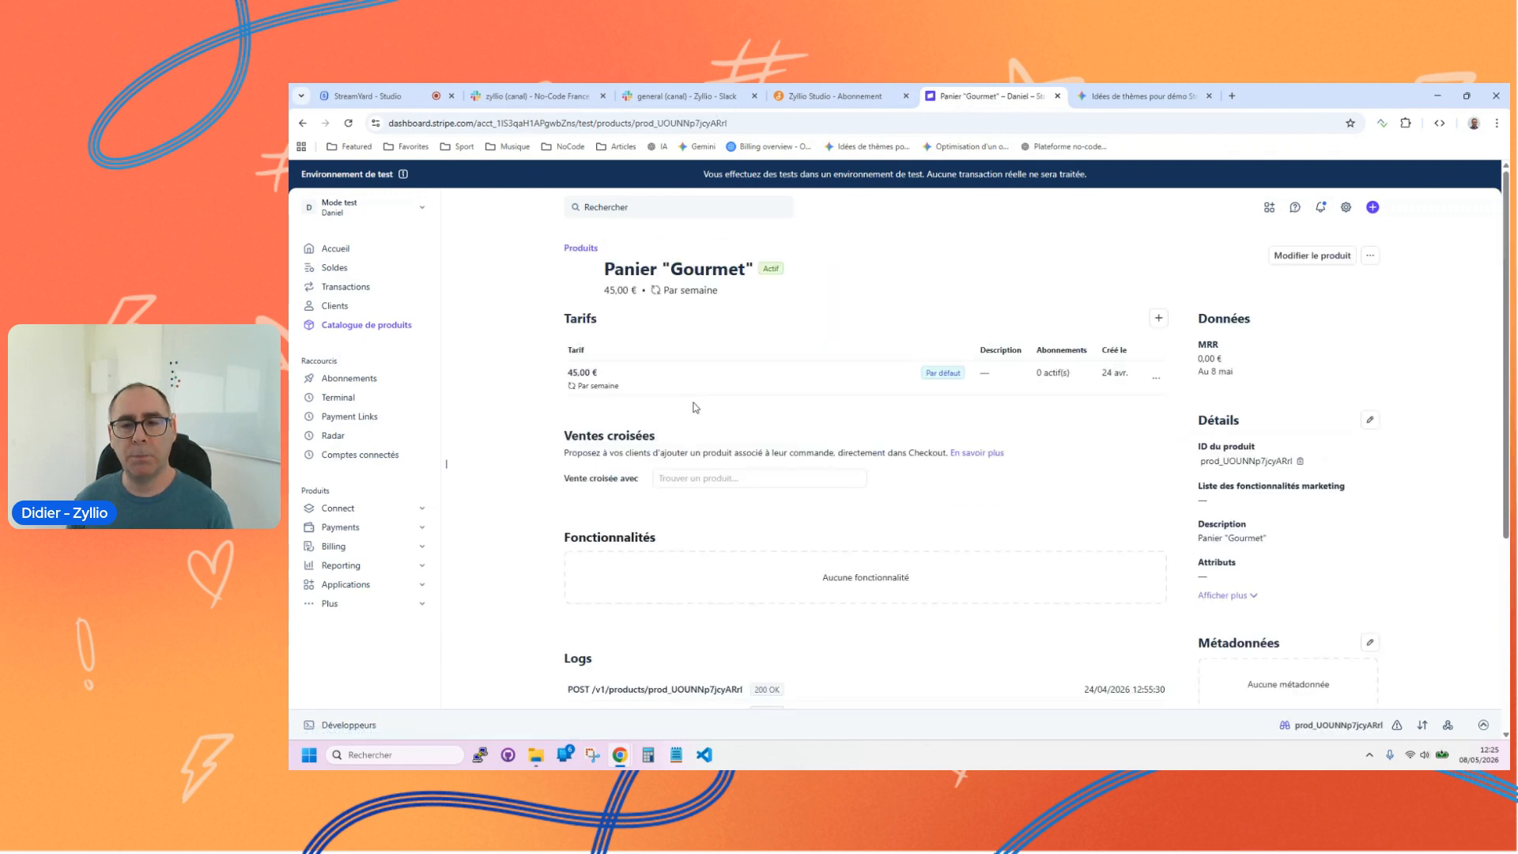
left_click(739, 378)
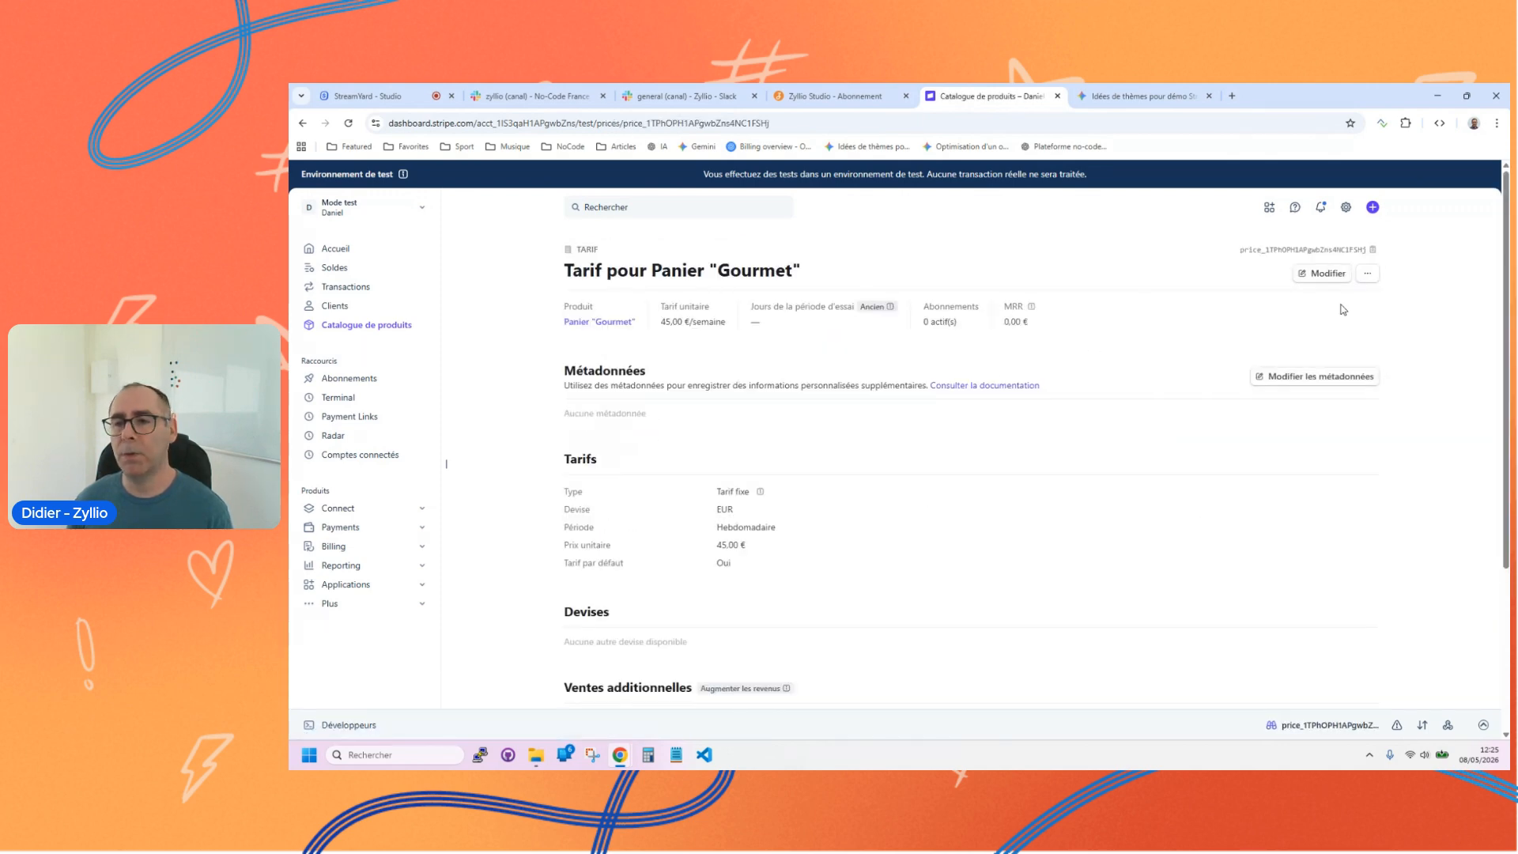
left_click(1372, 252)
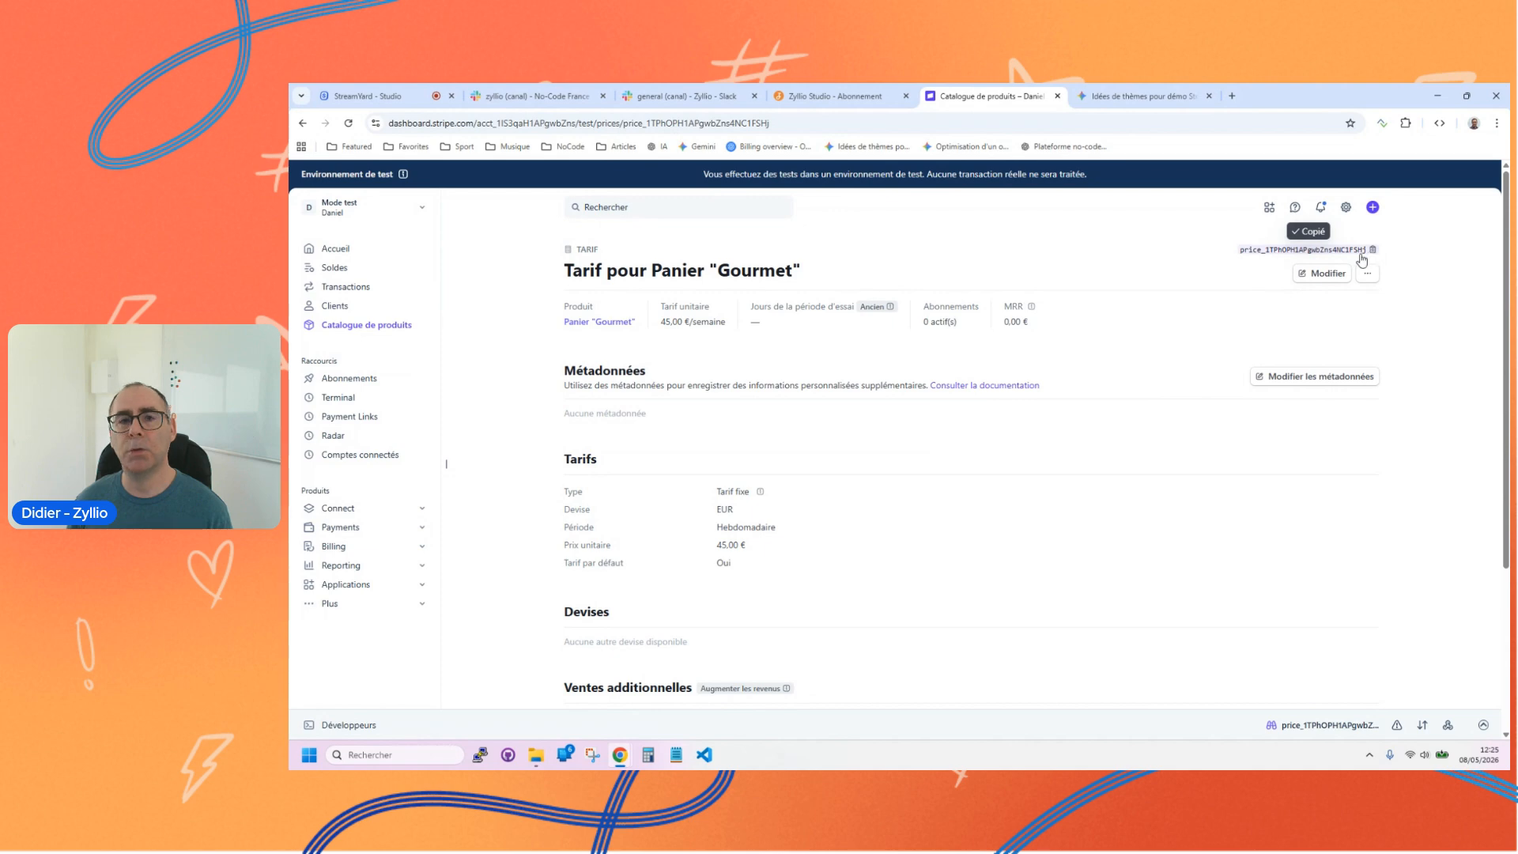
left_click(847, 96)
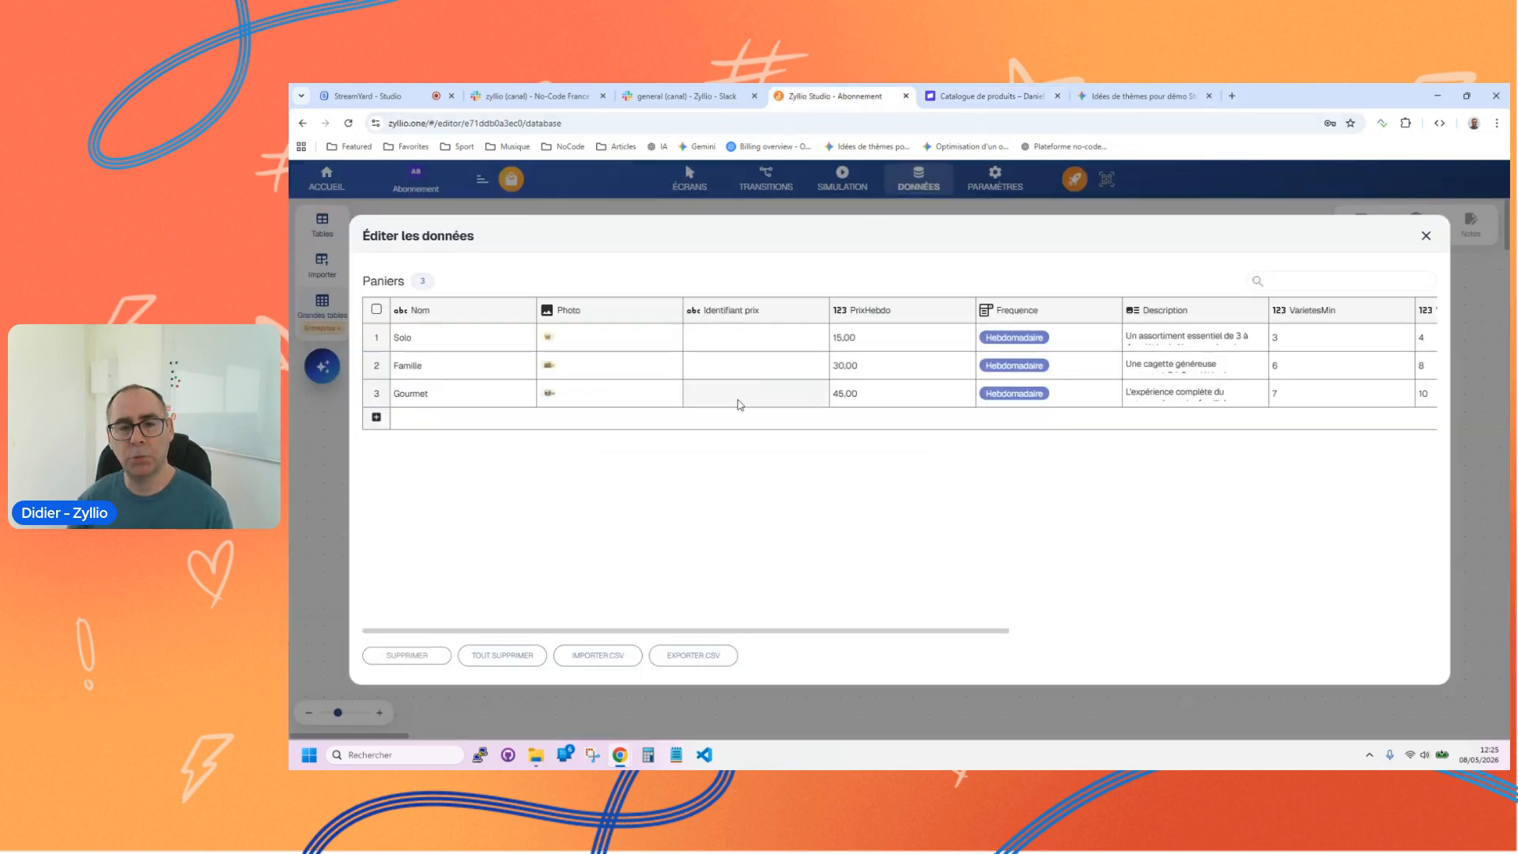
key("ctrl+v")
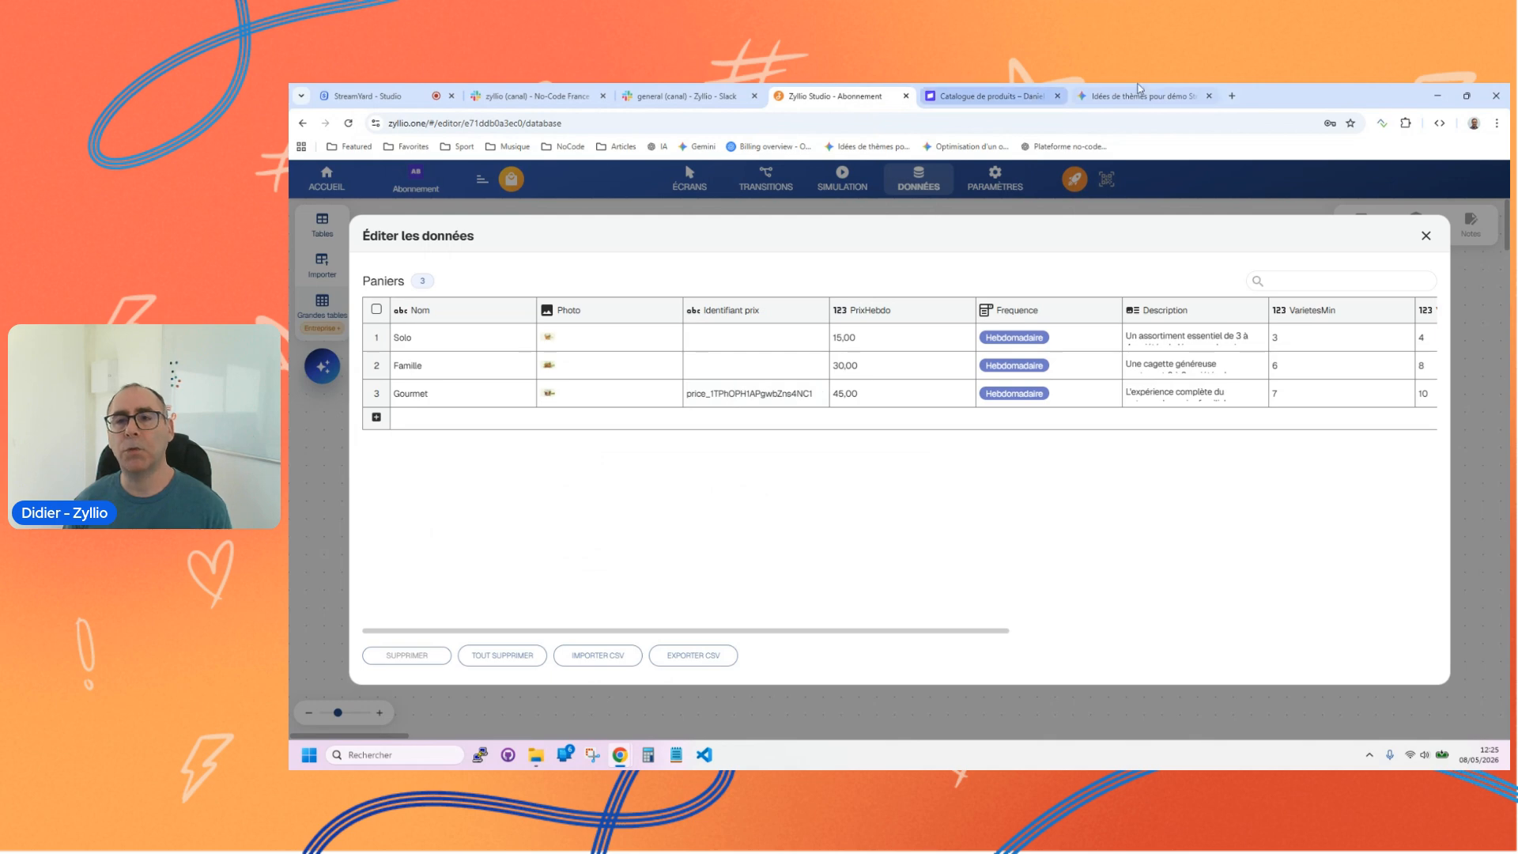
Step: Return to the Stripe product catalogue and inspect the price export options without exporting
left_click(984, 96)
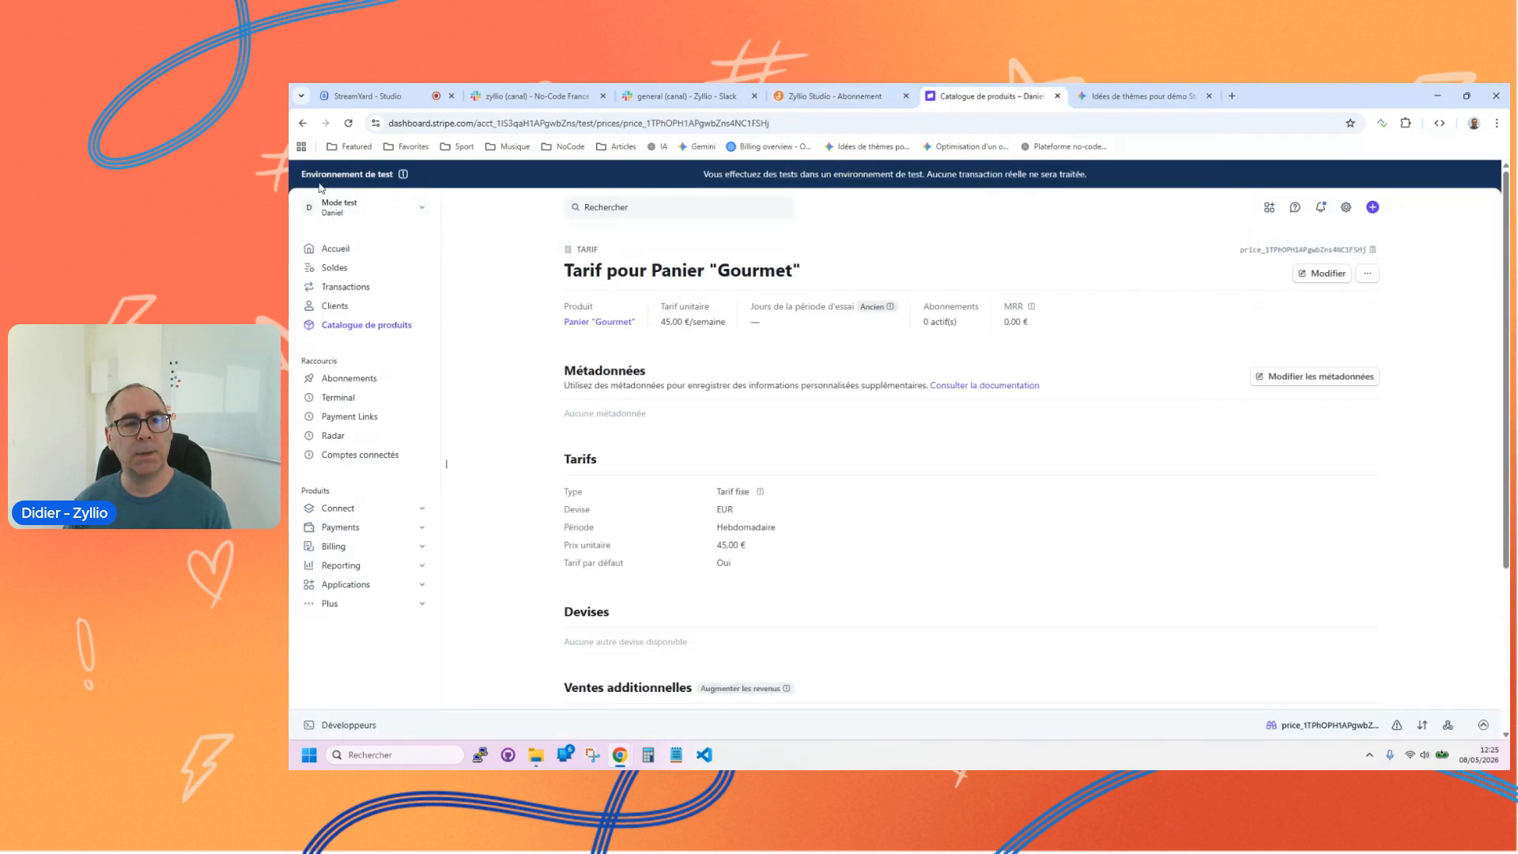
left_click(302, 124)
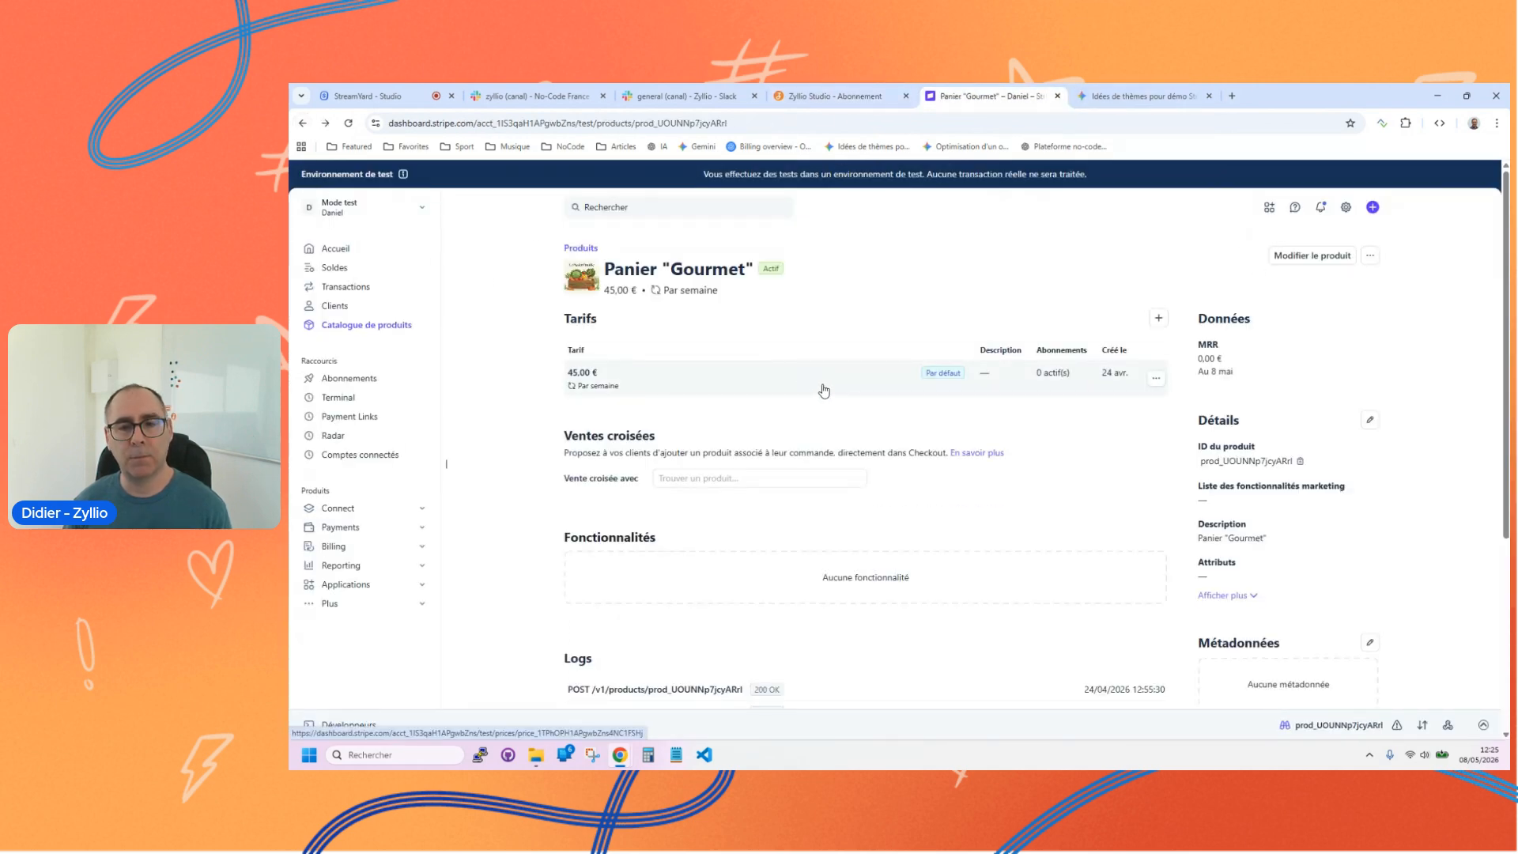
left_click(303, 124)
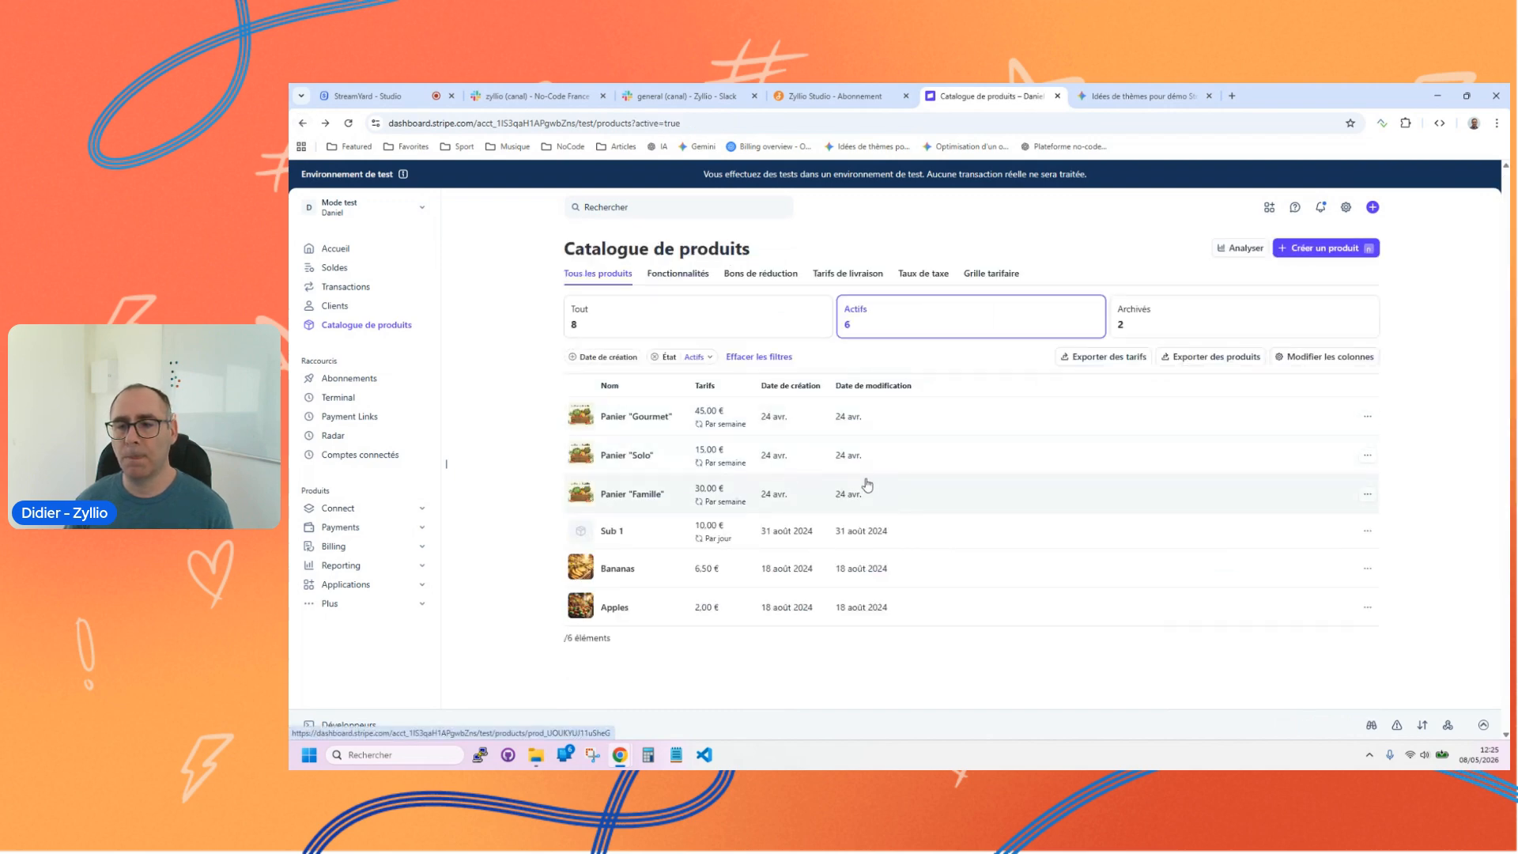
left_click(1106, 362)
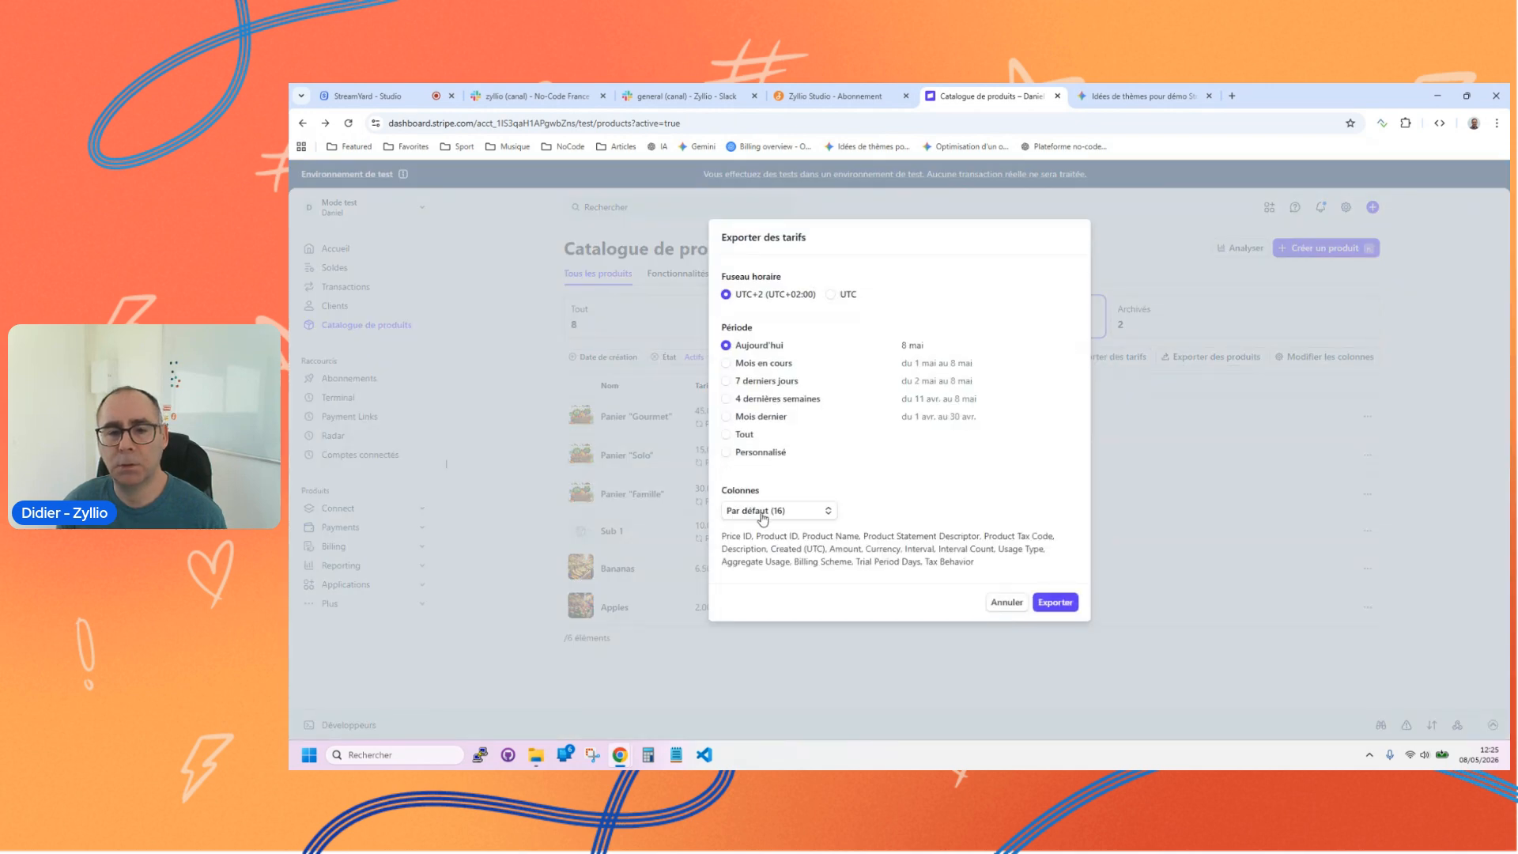
left_click(1008, 602)
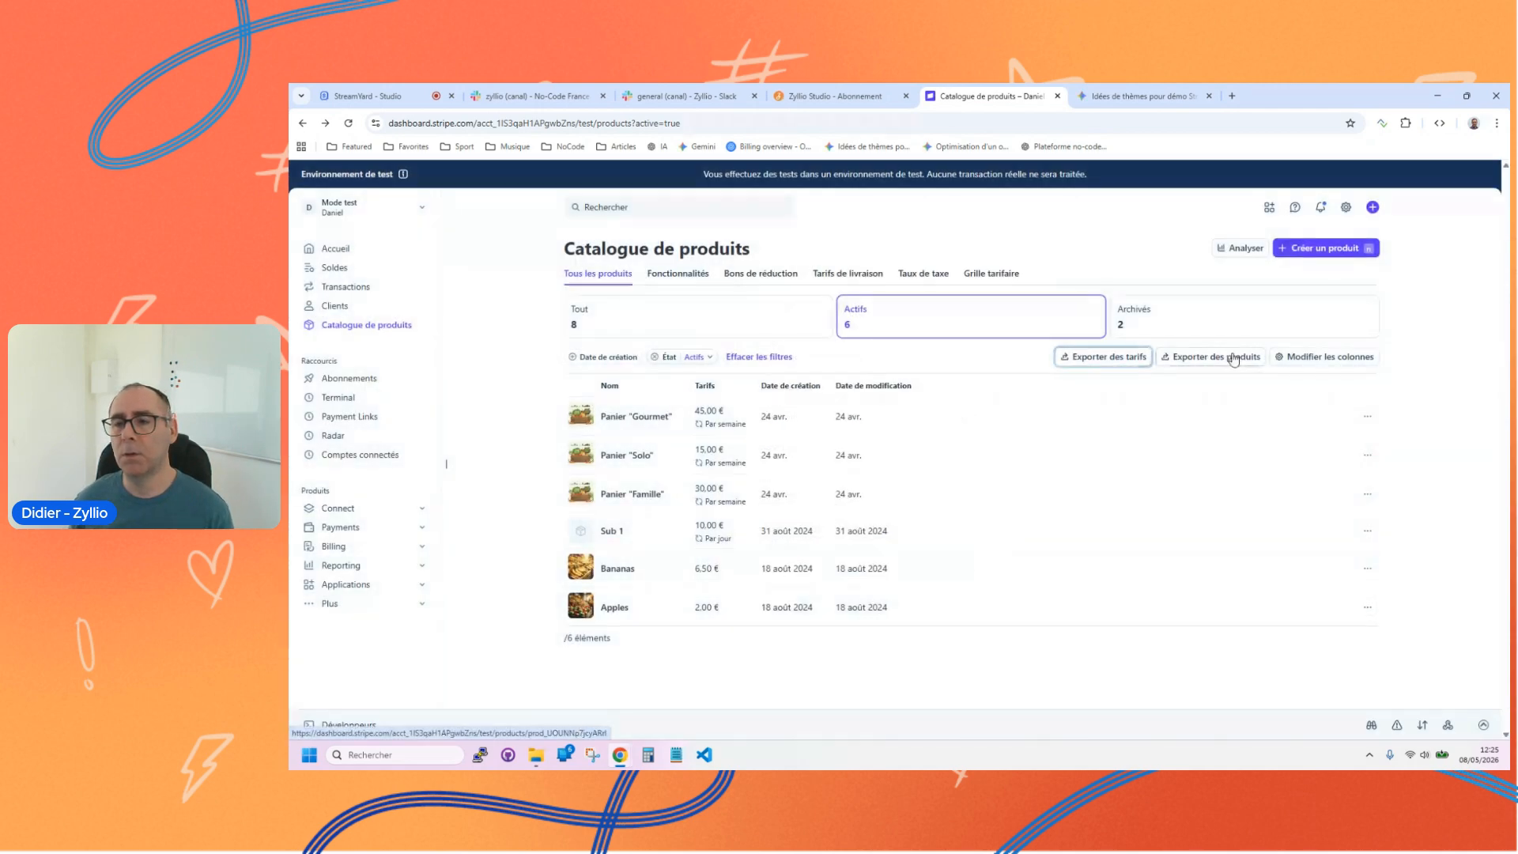
Step: Copy the weekly price ID of Panier "Solo" from Stripe and paste it into the Solo row's Identifiant prix in Zyllio Studio
left_click(636, 455)
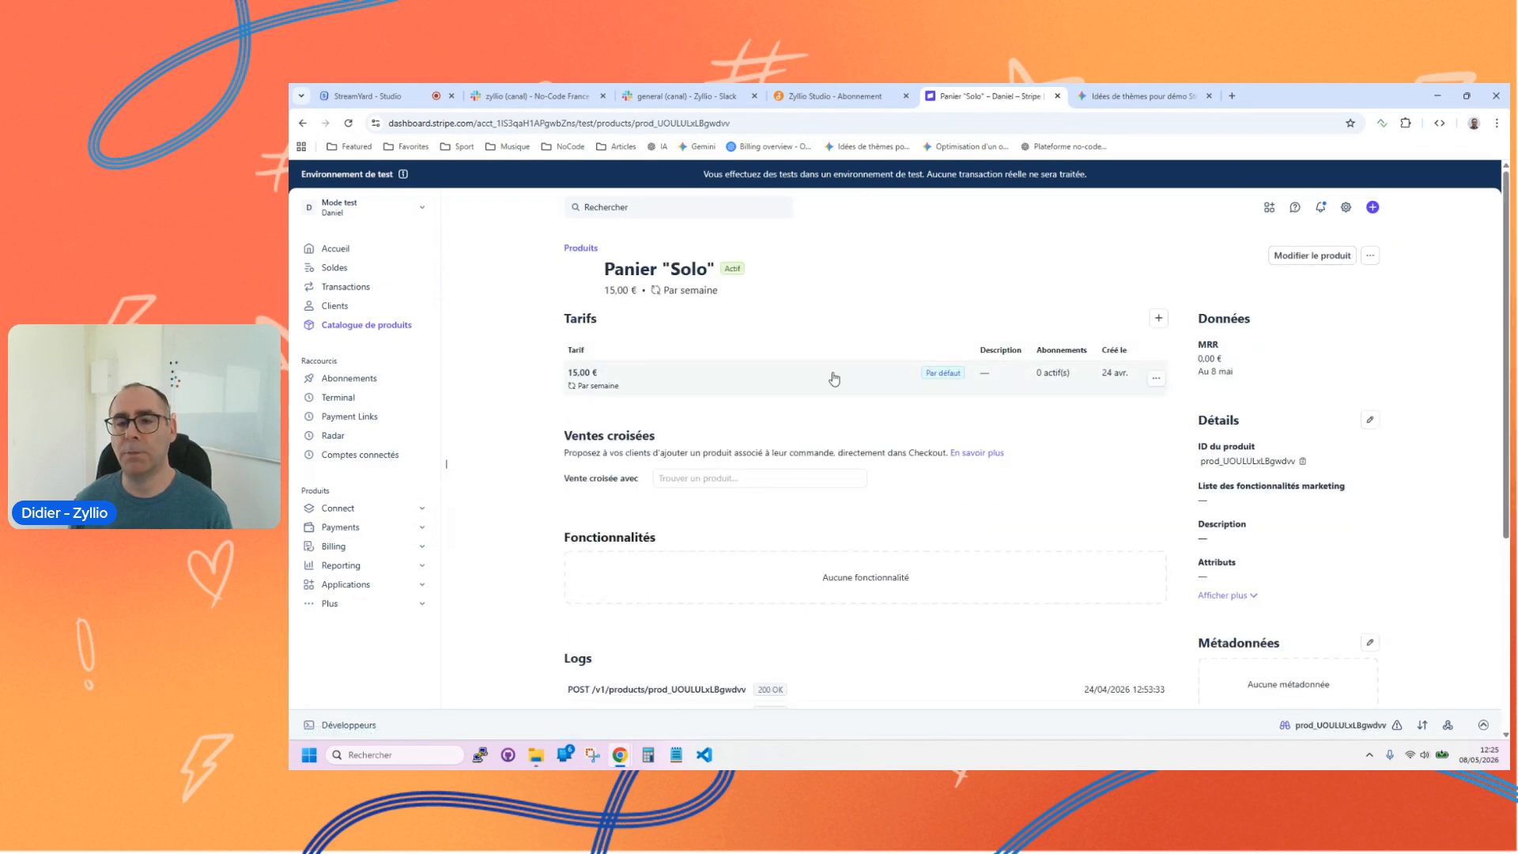
left_click(830, 376)
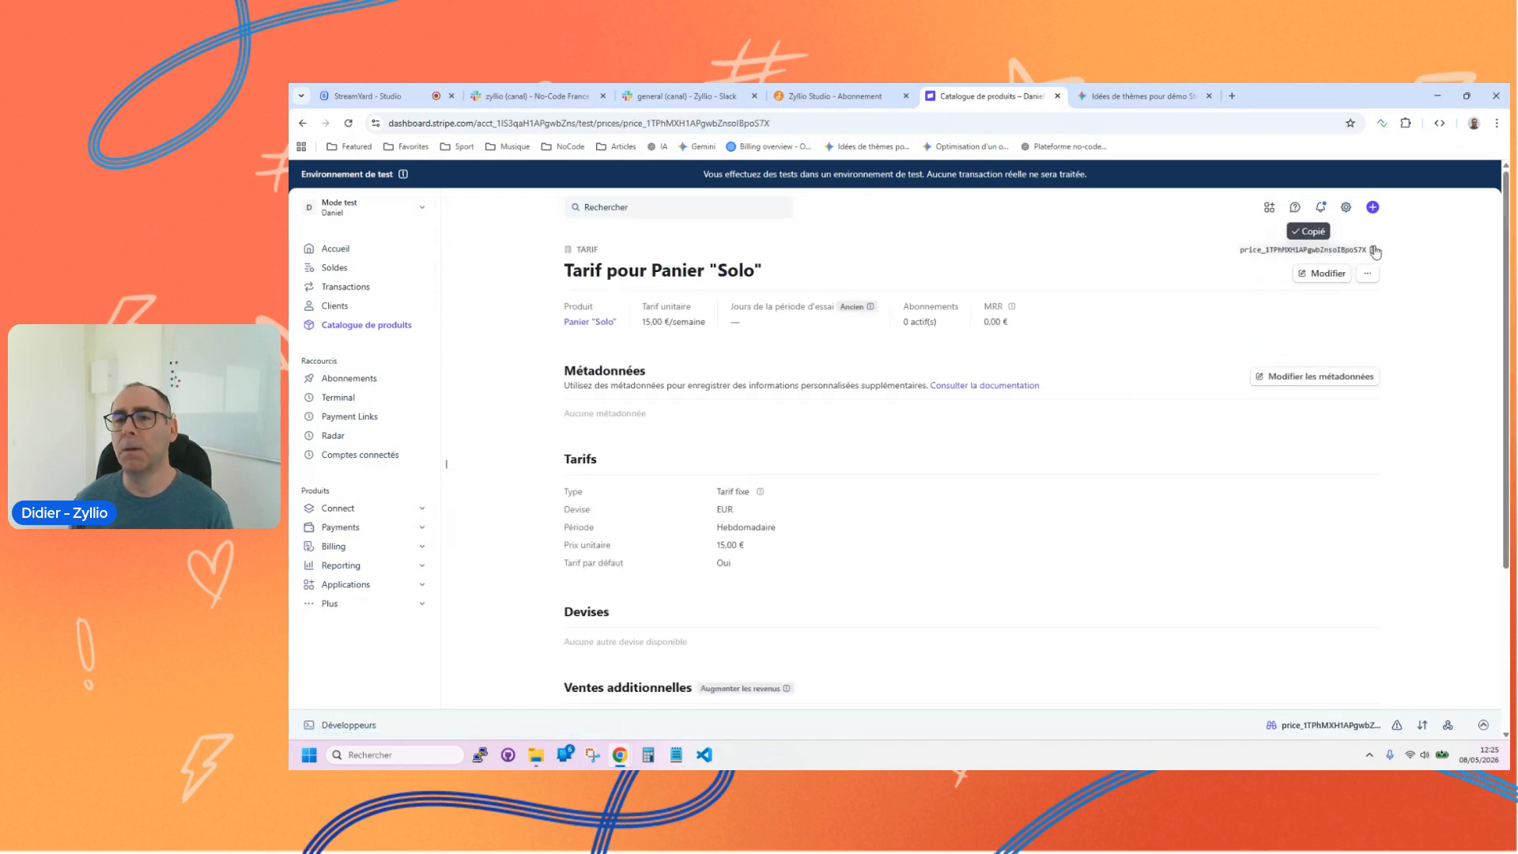
left_click(812, 88)
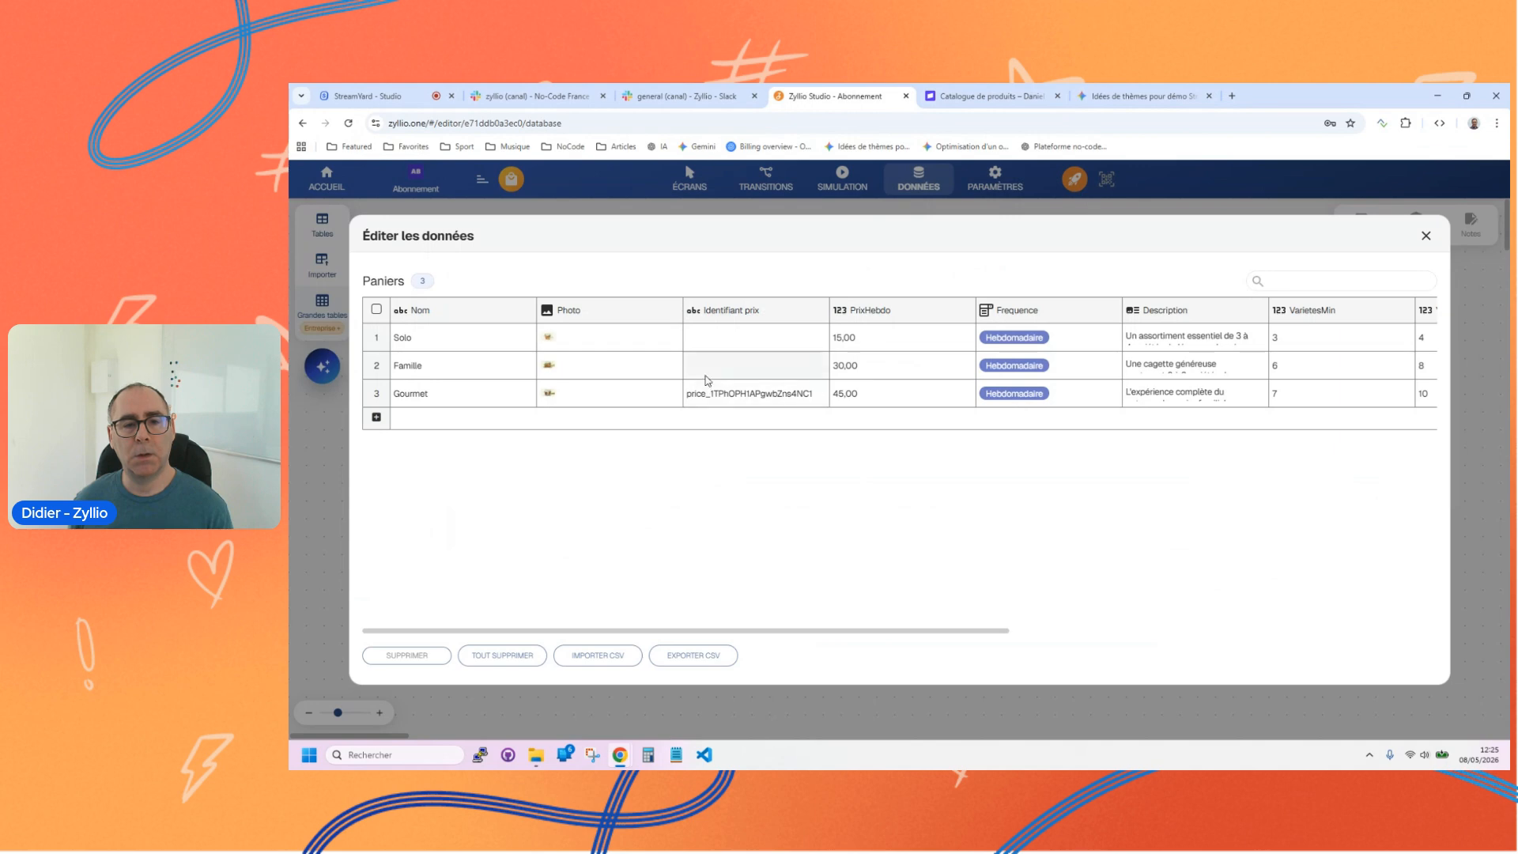
key("ctrl+v")
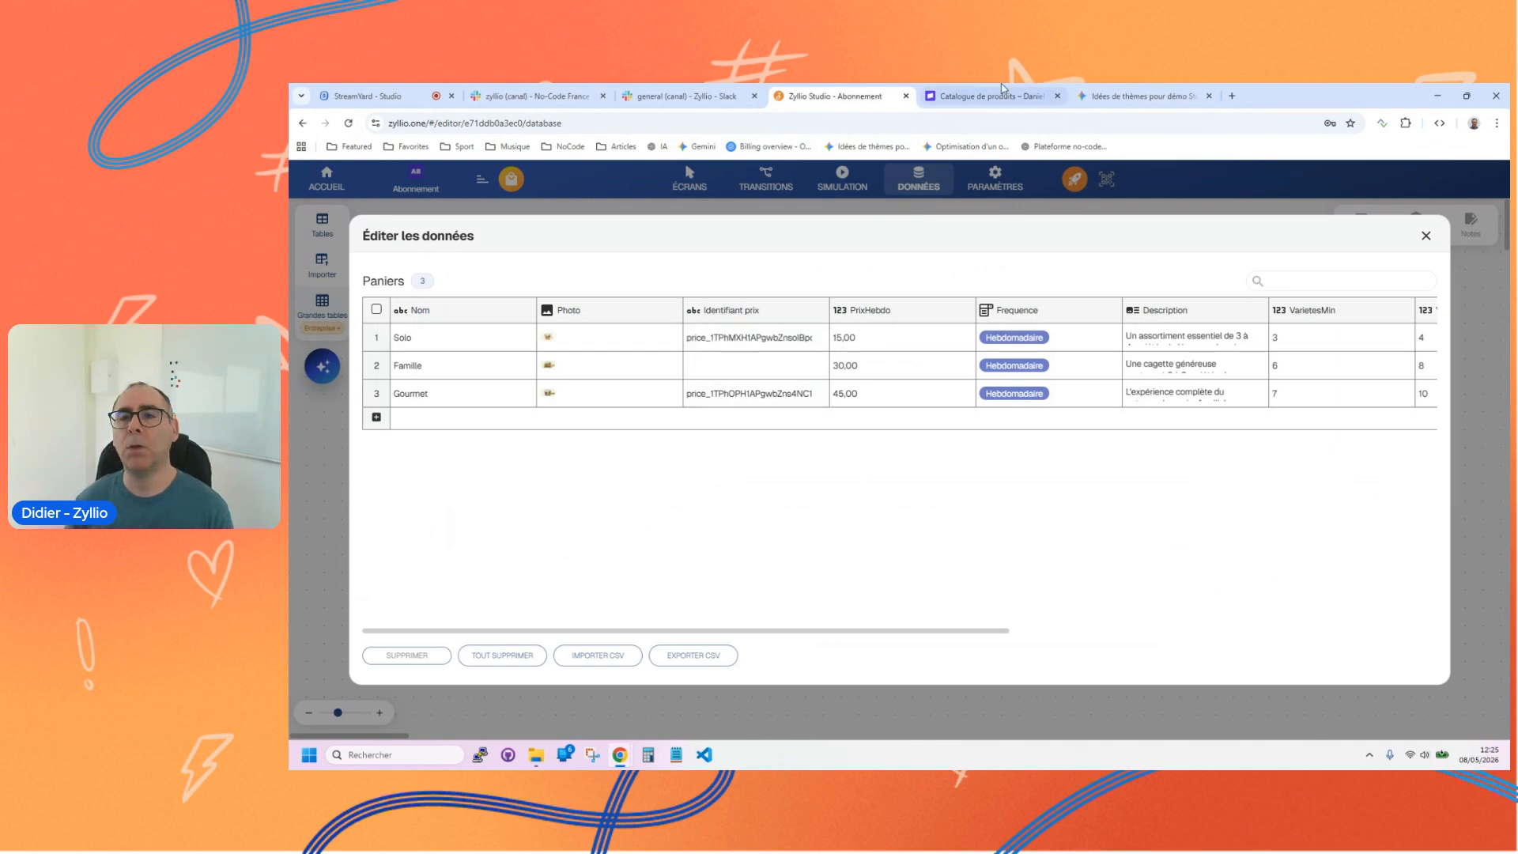
Step: Copy the weekly price ID of Panier "Famille" from Stripe, paste it into the Famille row's Identifiant prix in Zyllio Studio, and close the data editor
left_click(971, 100)
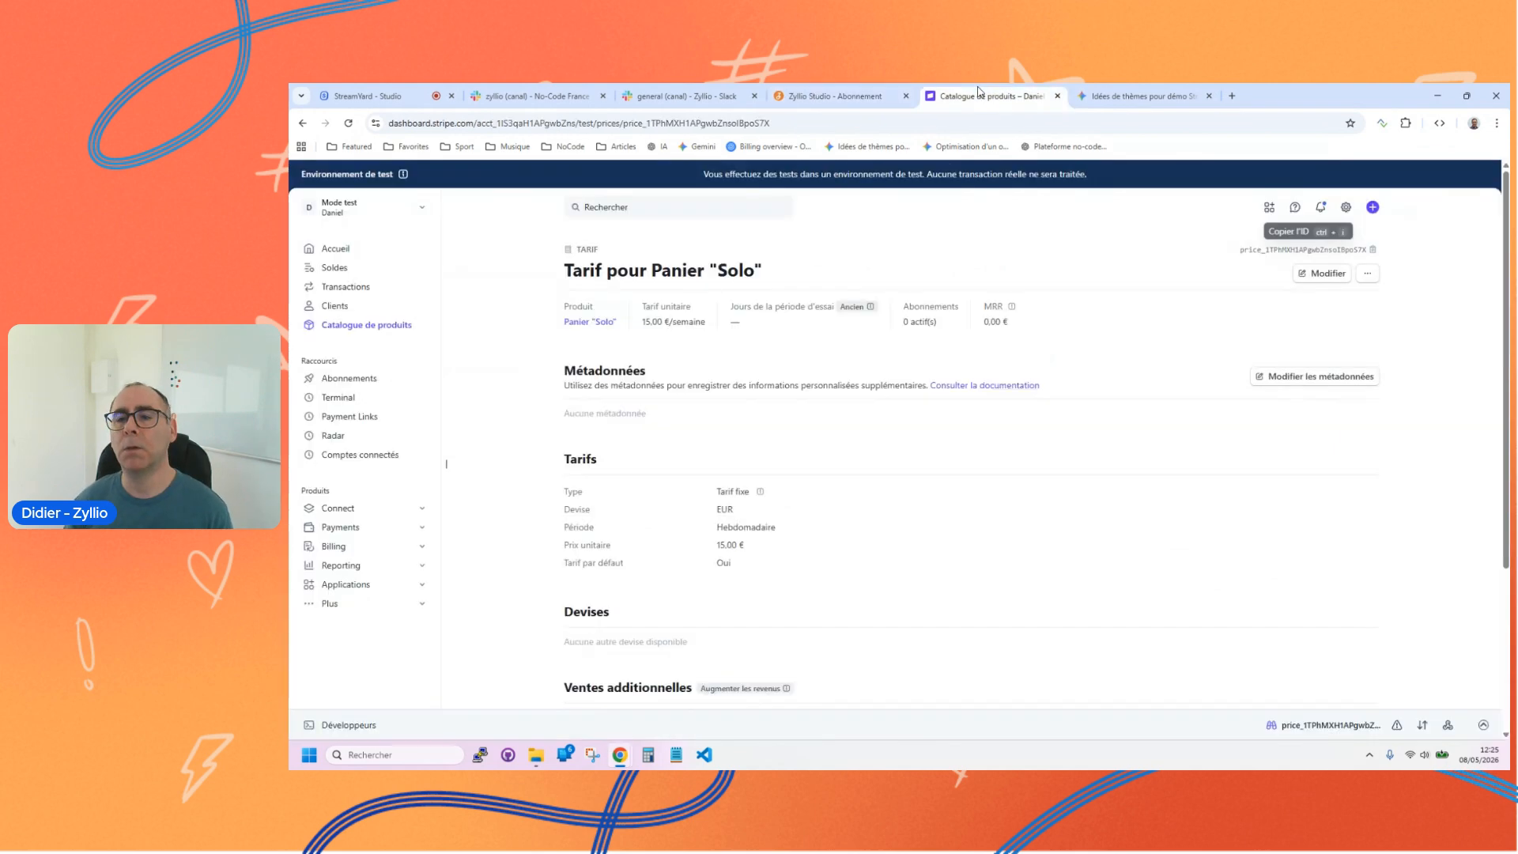
left_click(354, 326)
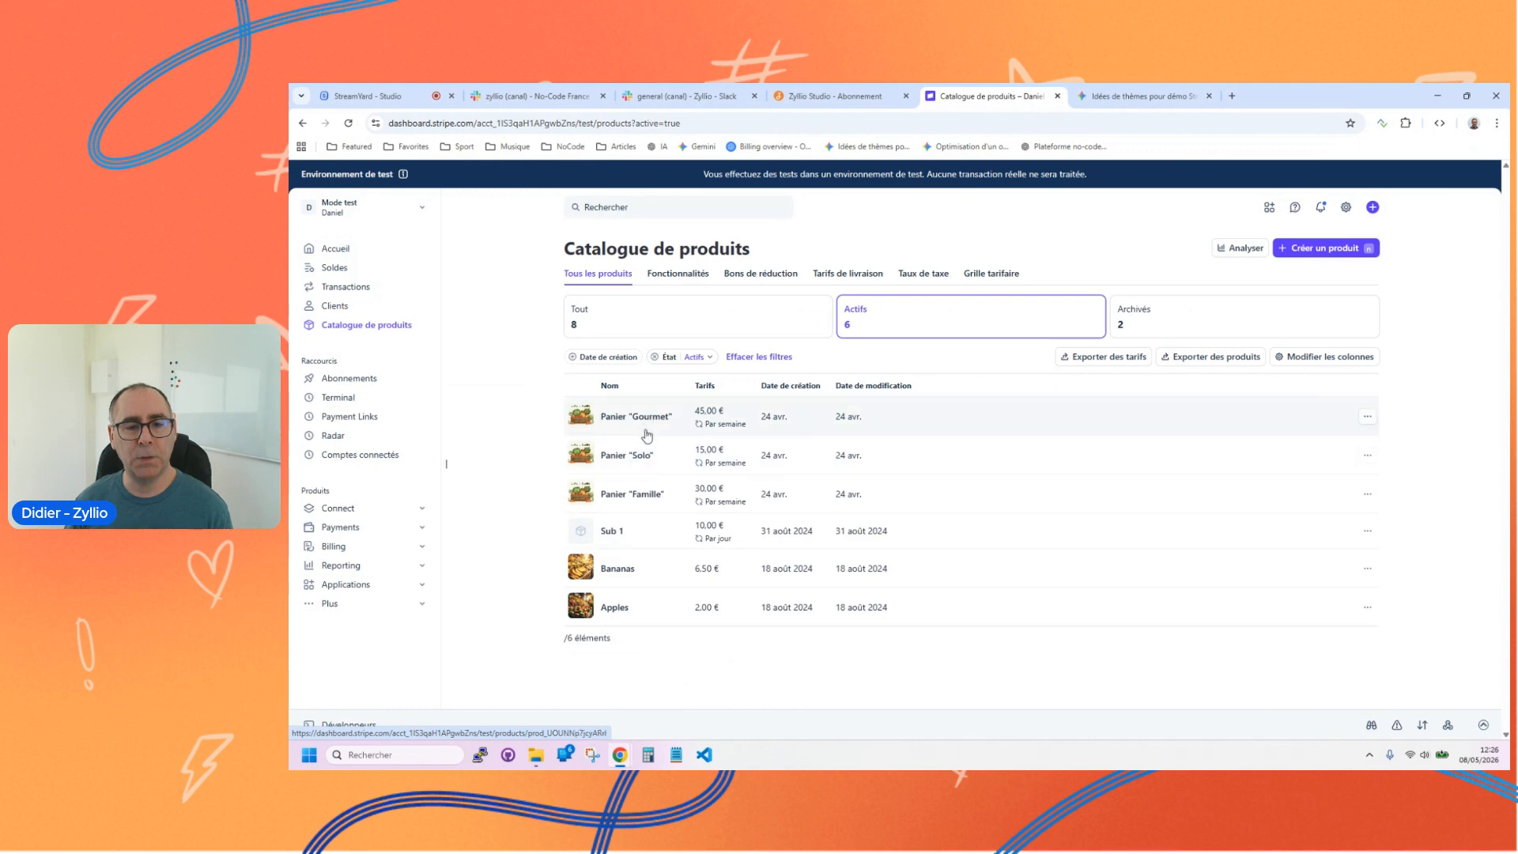
left_click(645, 496)
left_click(844, 91)
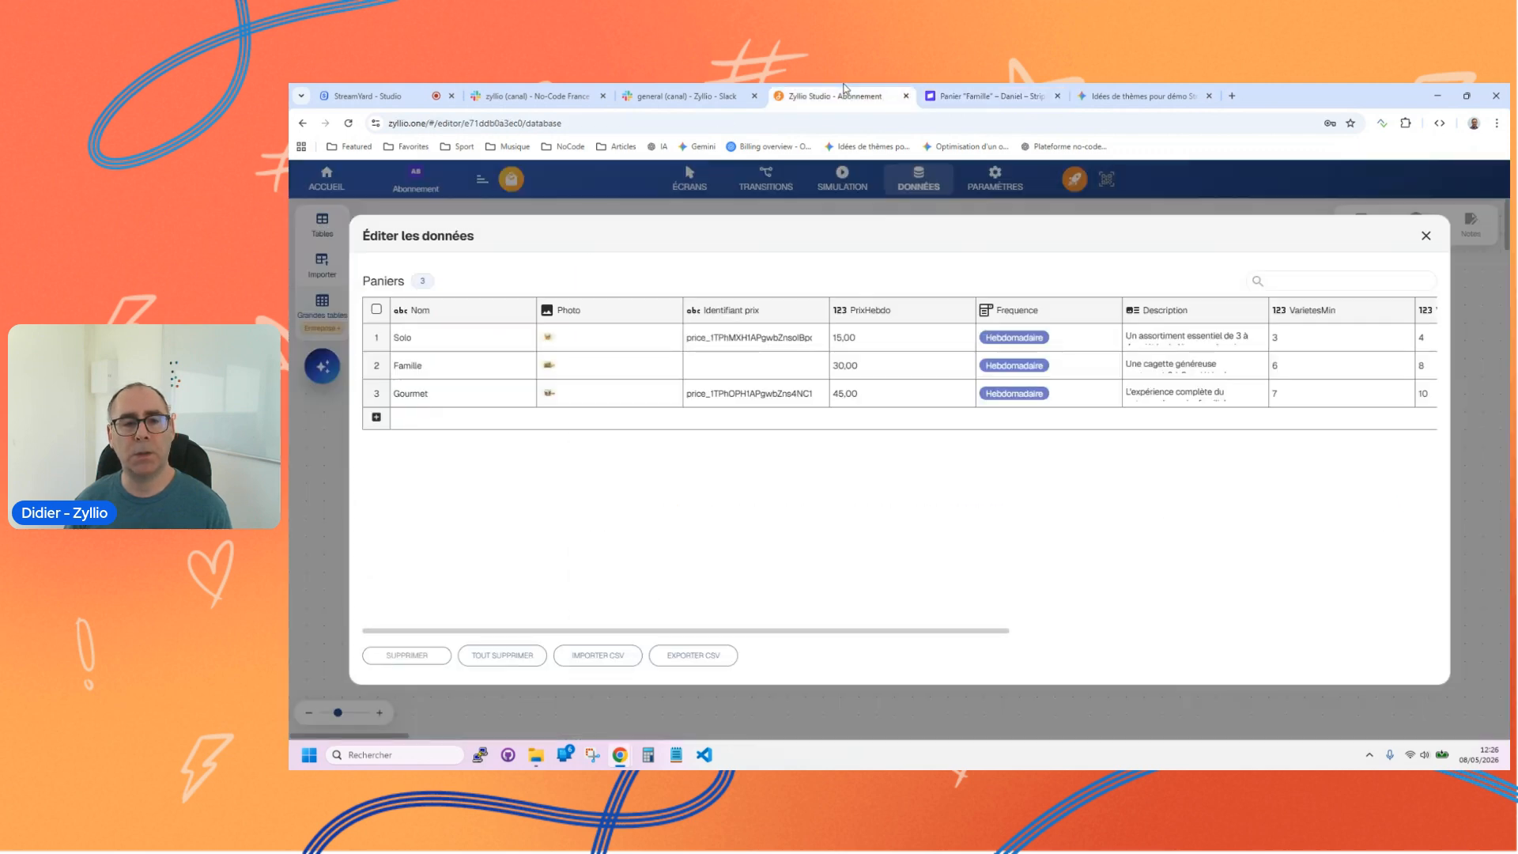
left_click(958, 97)
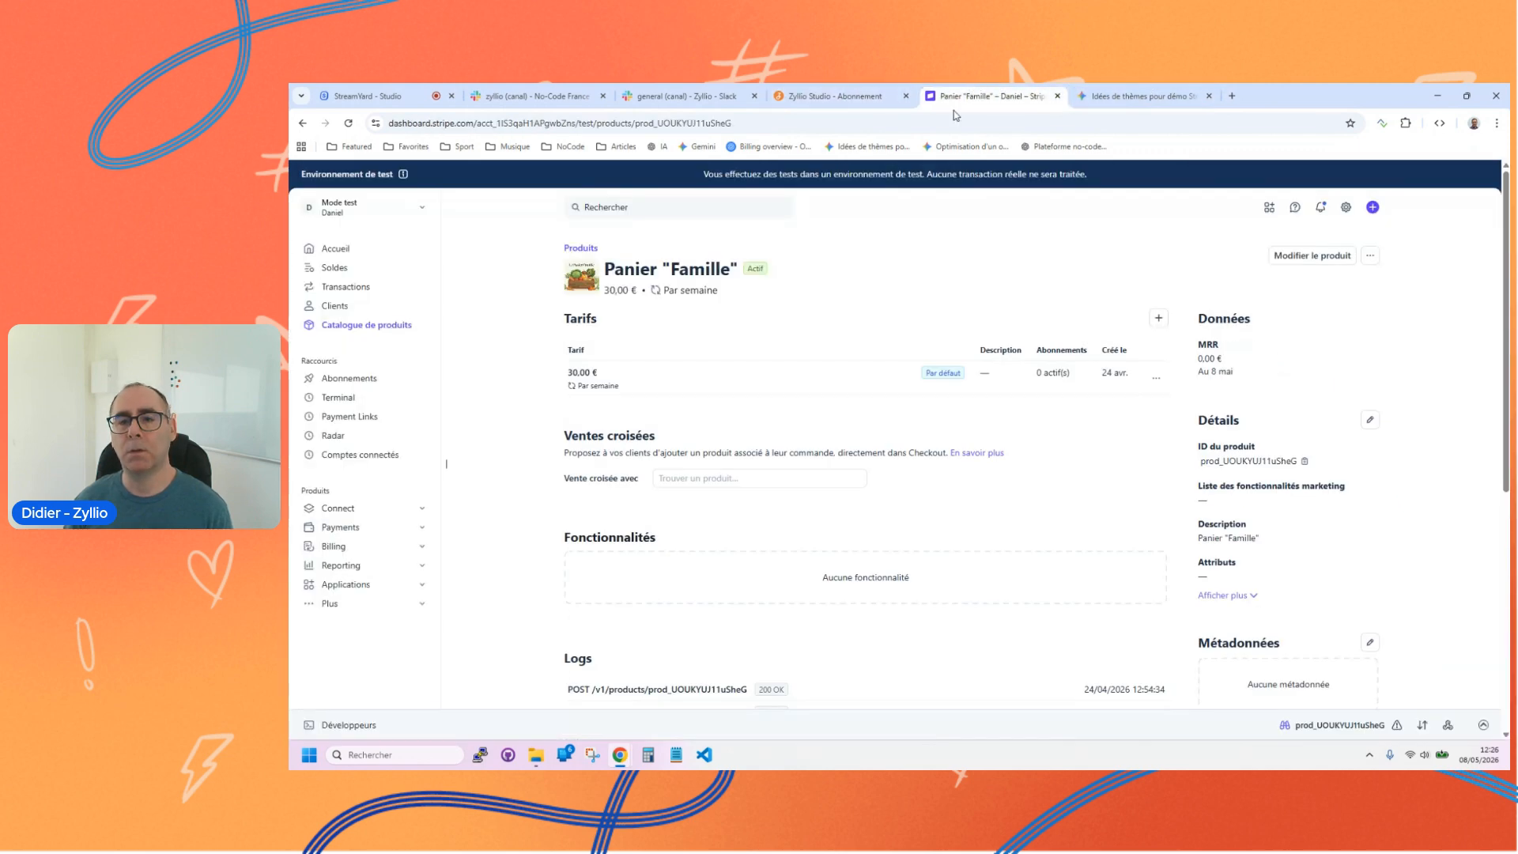
left_click(980, 368)
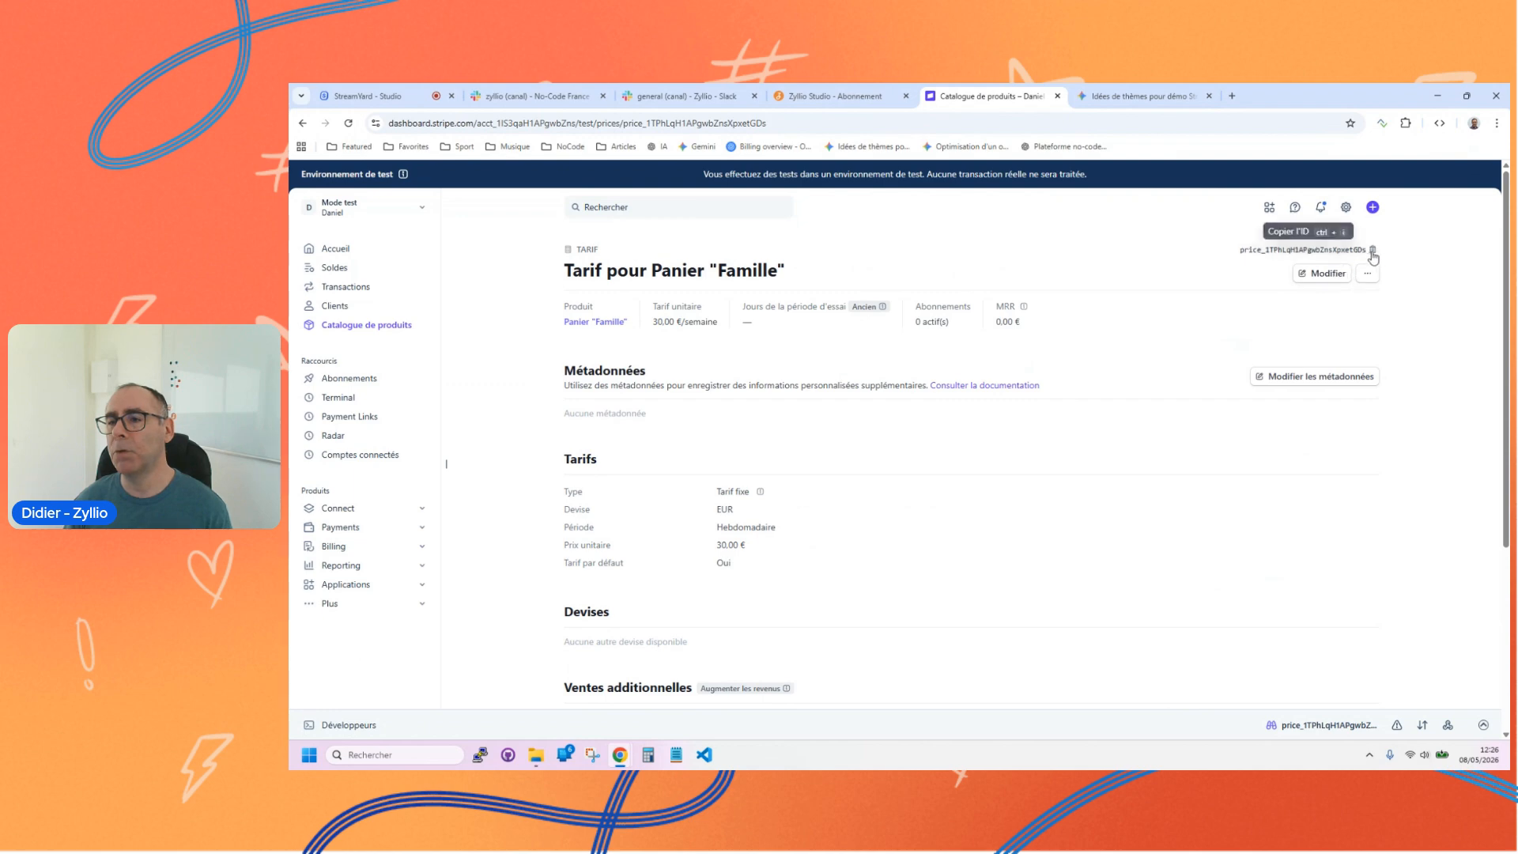
left_click(803, 89)
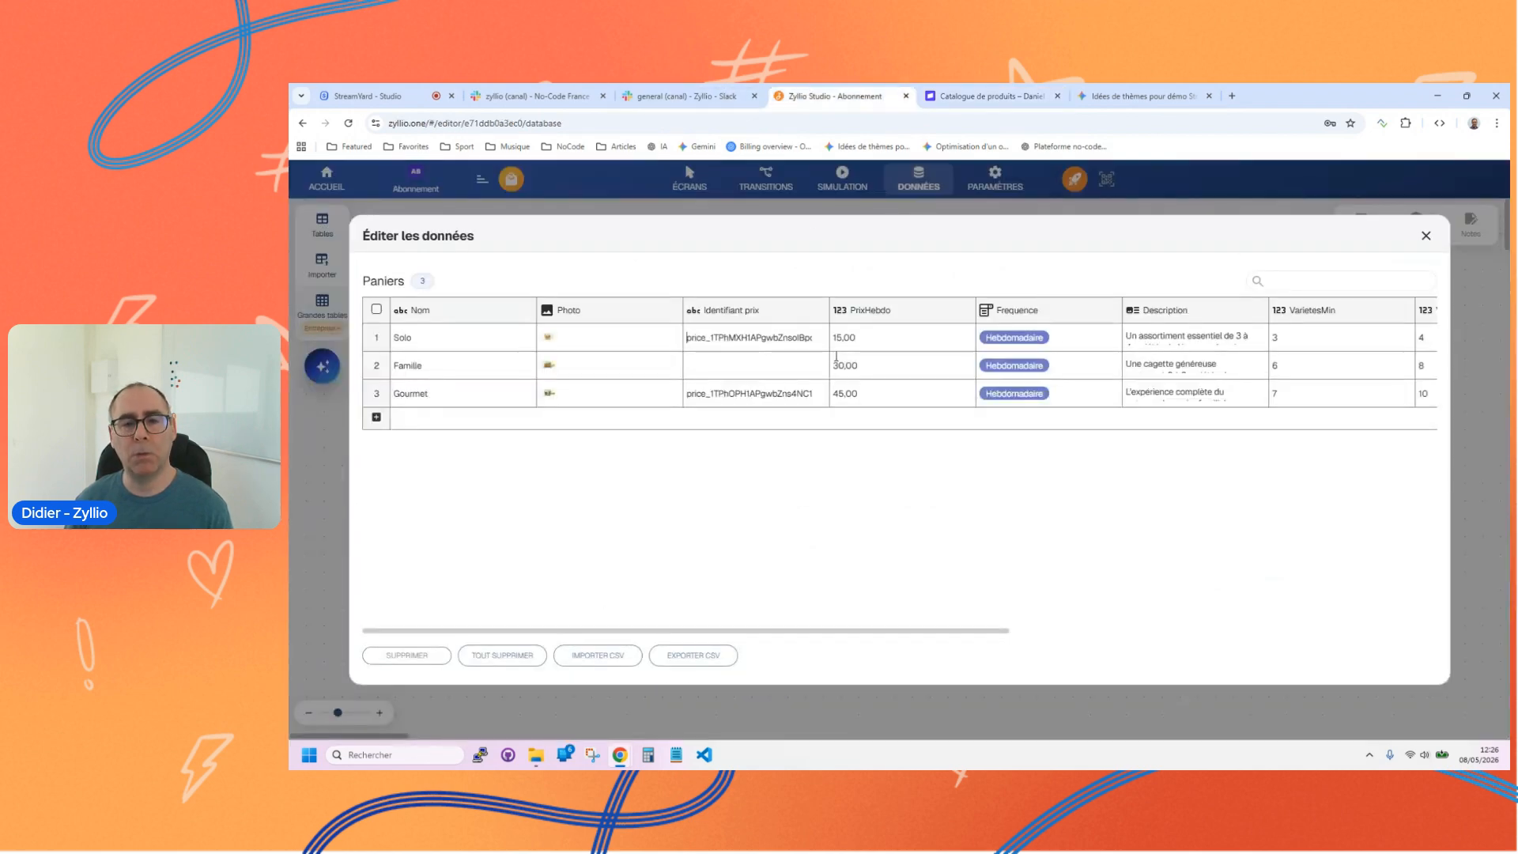
left_click(761, 369)
type("price_1TPhLqH1APgwbZnsXpxet")
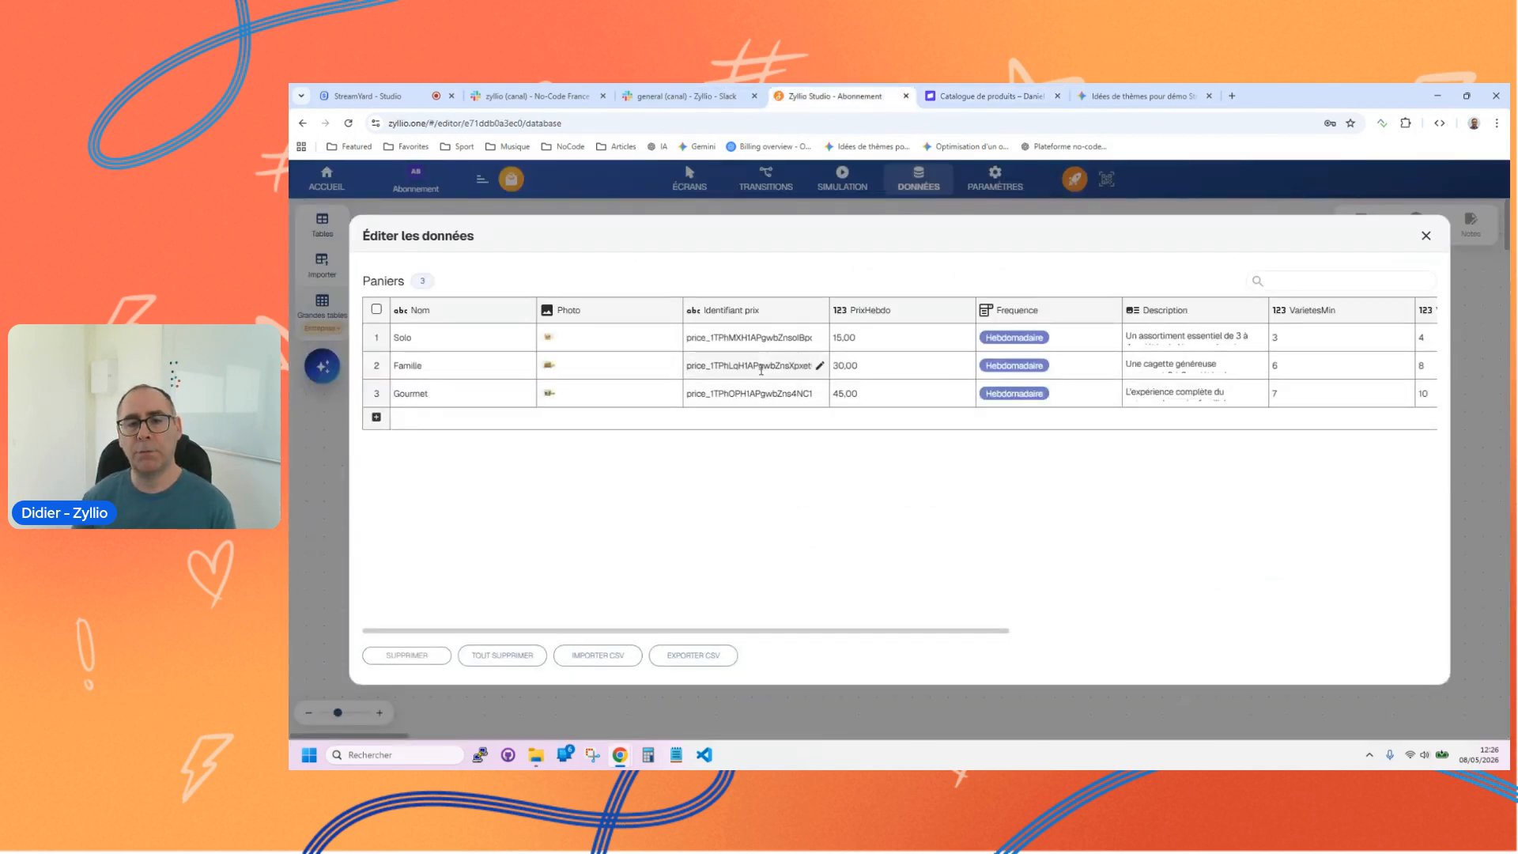
left_click(1426, 236)
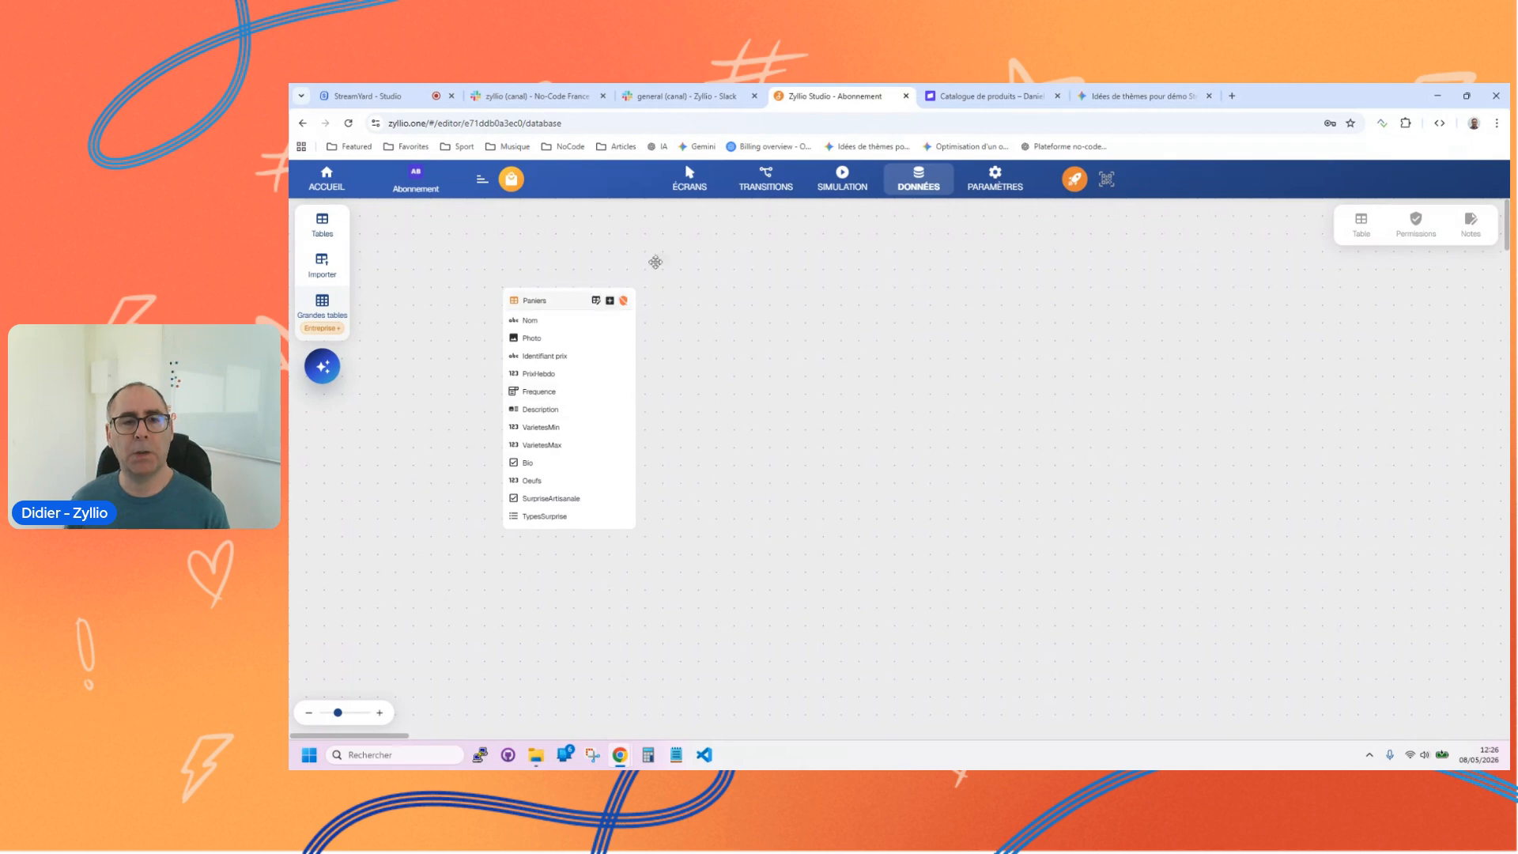
Step: Generate a screen with the AI assistant using the prompt "crée un écran de catalogue panier sous forme de carousel"
left_click(690, 181)
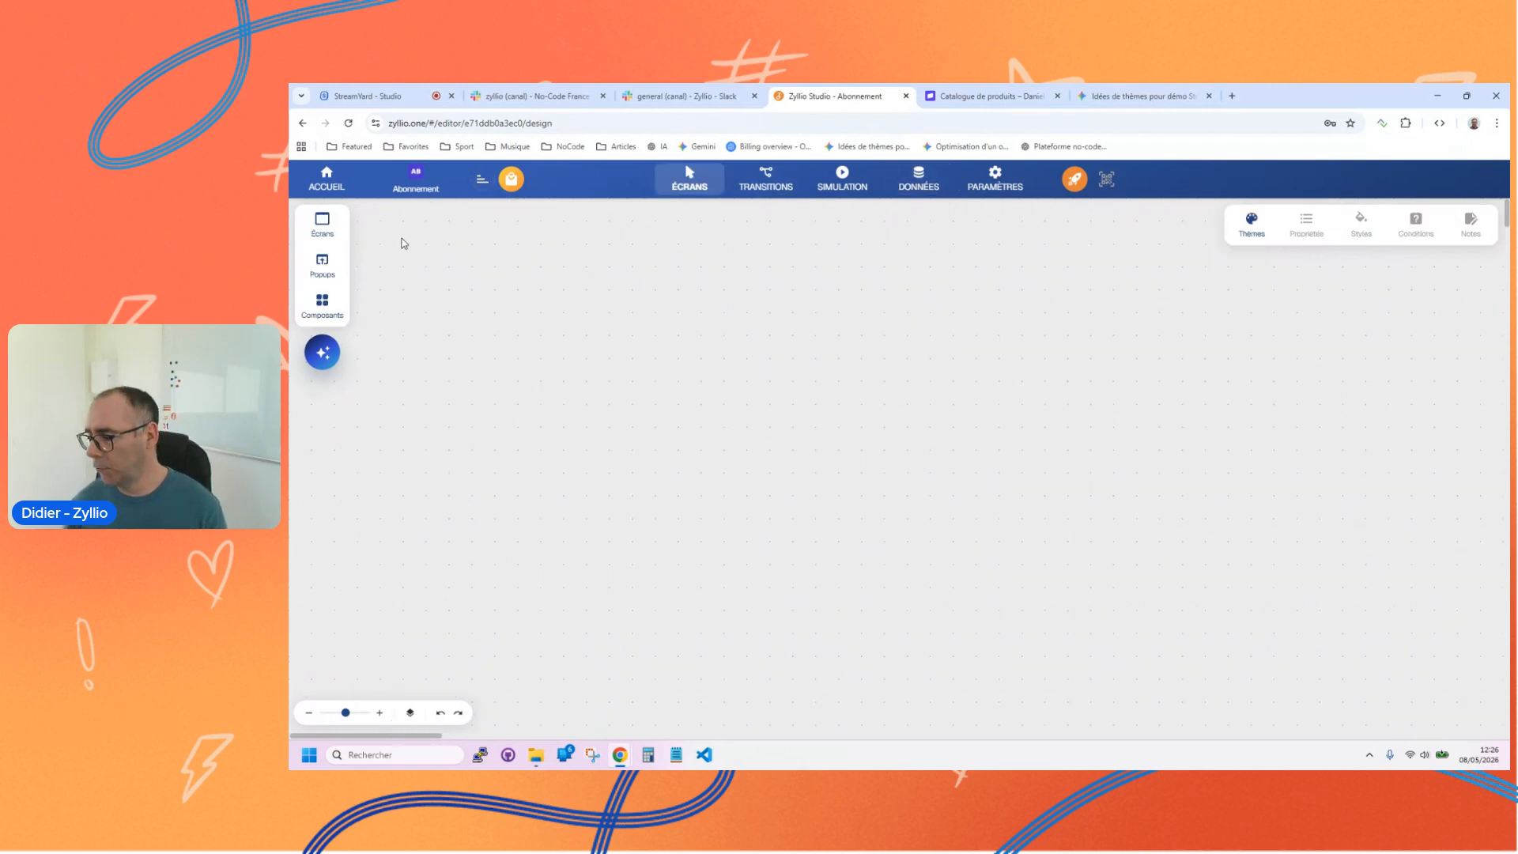
left_click(322, 353)
left_click(355, 653)
type("crée un écran")
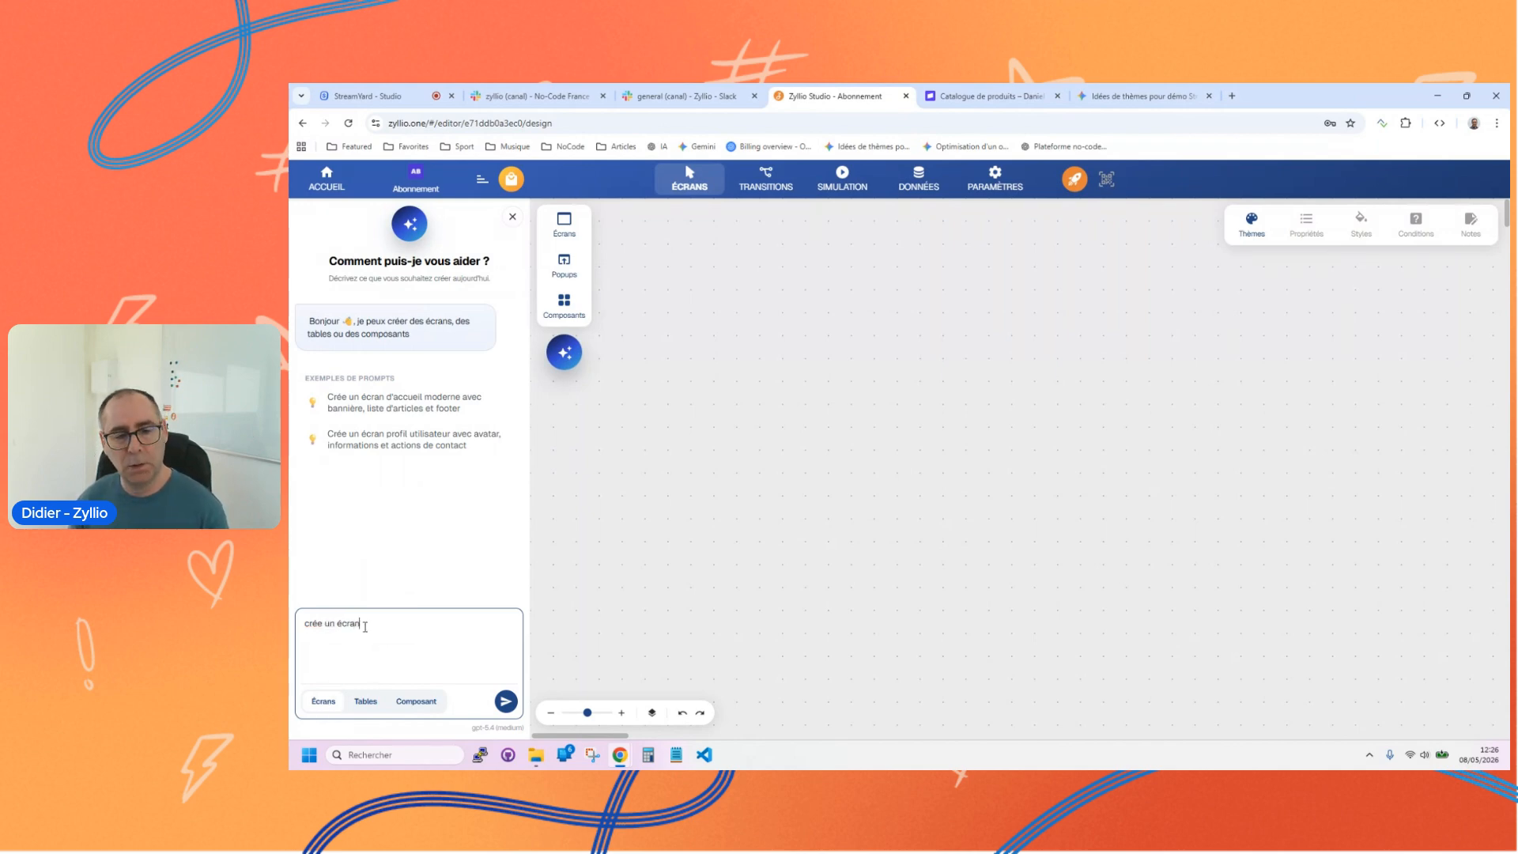
type("de catalogue panier sous forme de carousel")
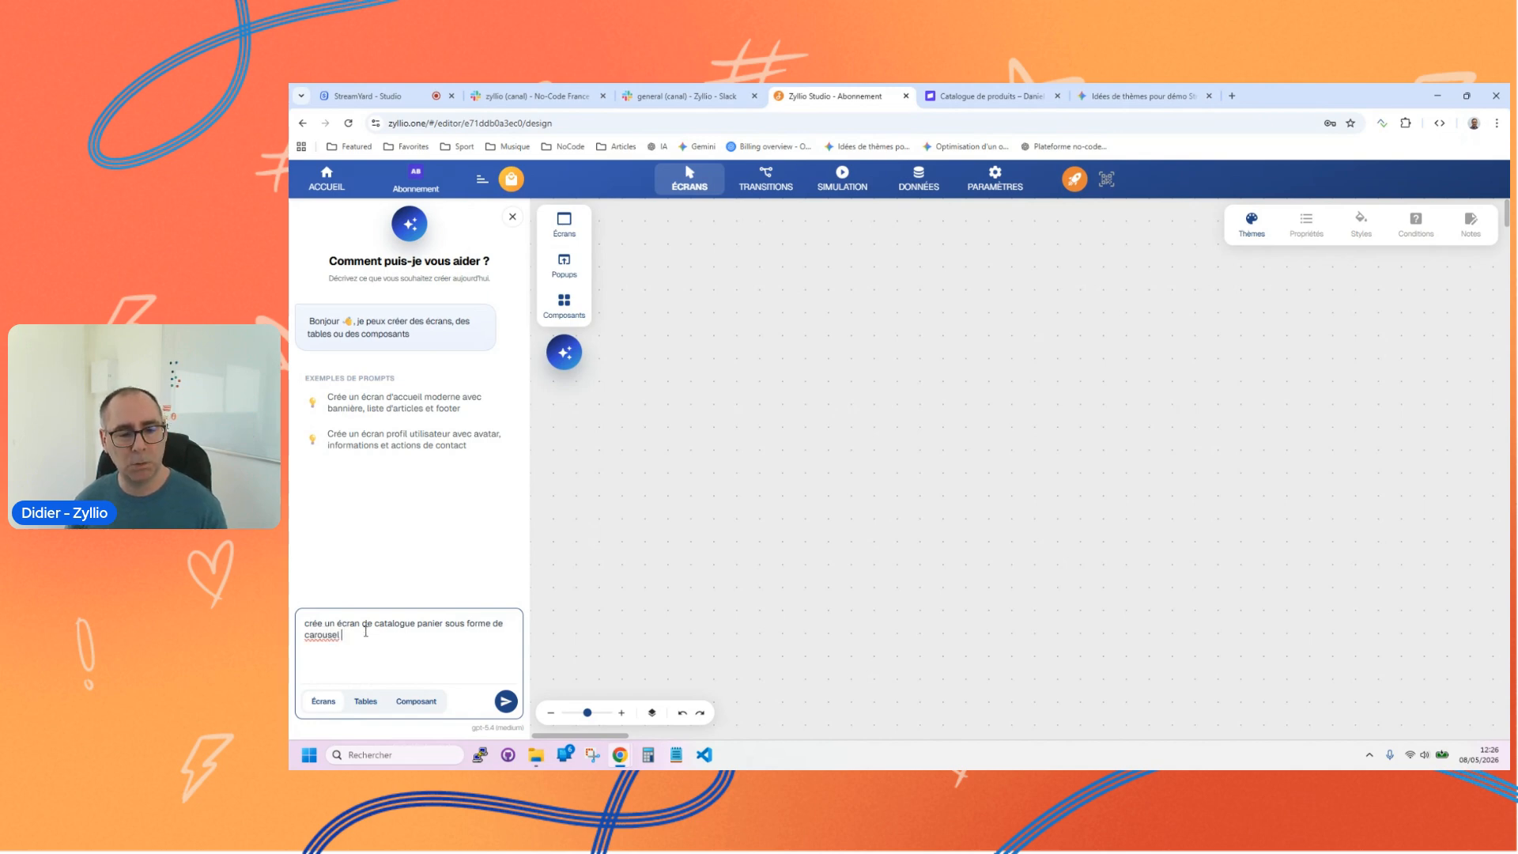
left_click(506, 701)
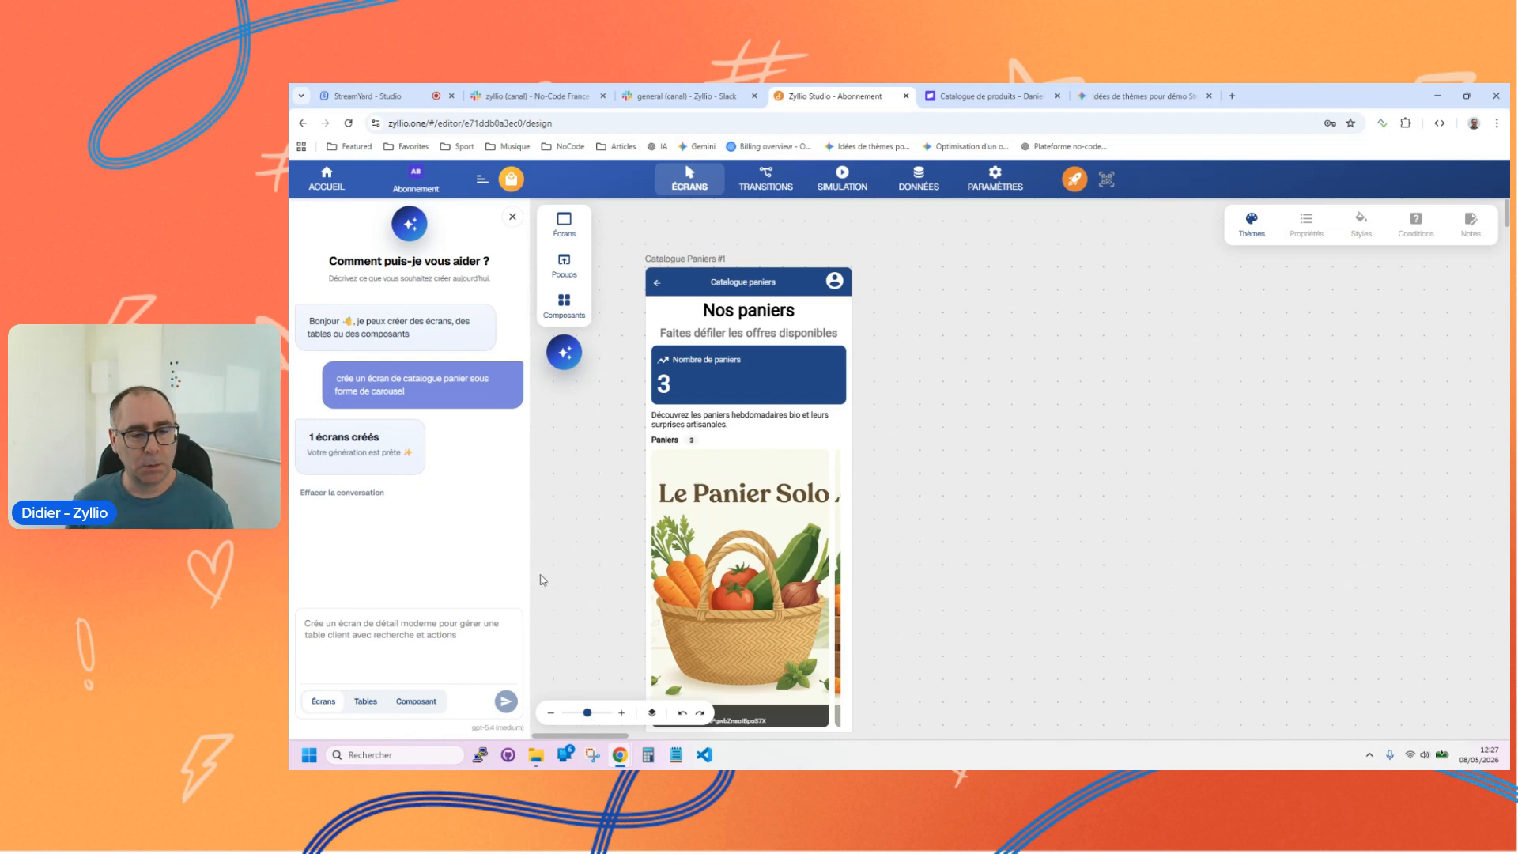
Step: Close the AI assistant and move the Catalogue Paniers screen to the middle of the canvas
left_click(564, 352)
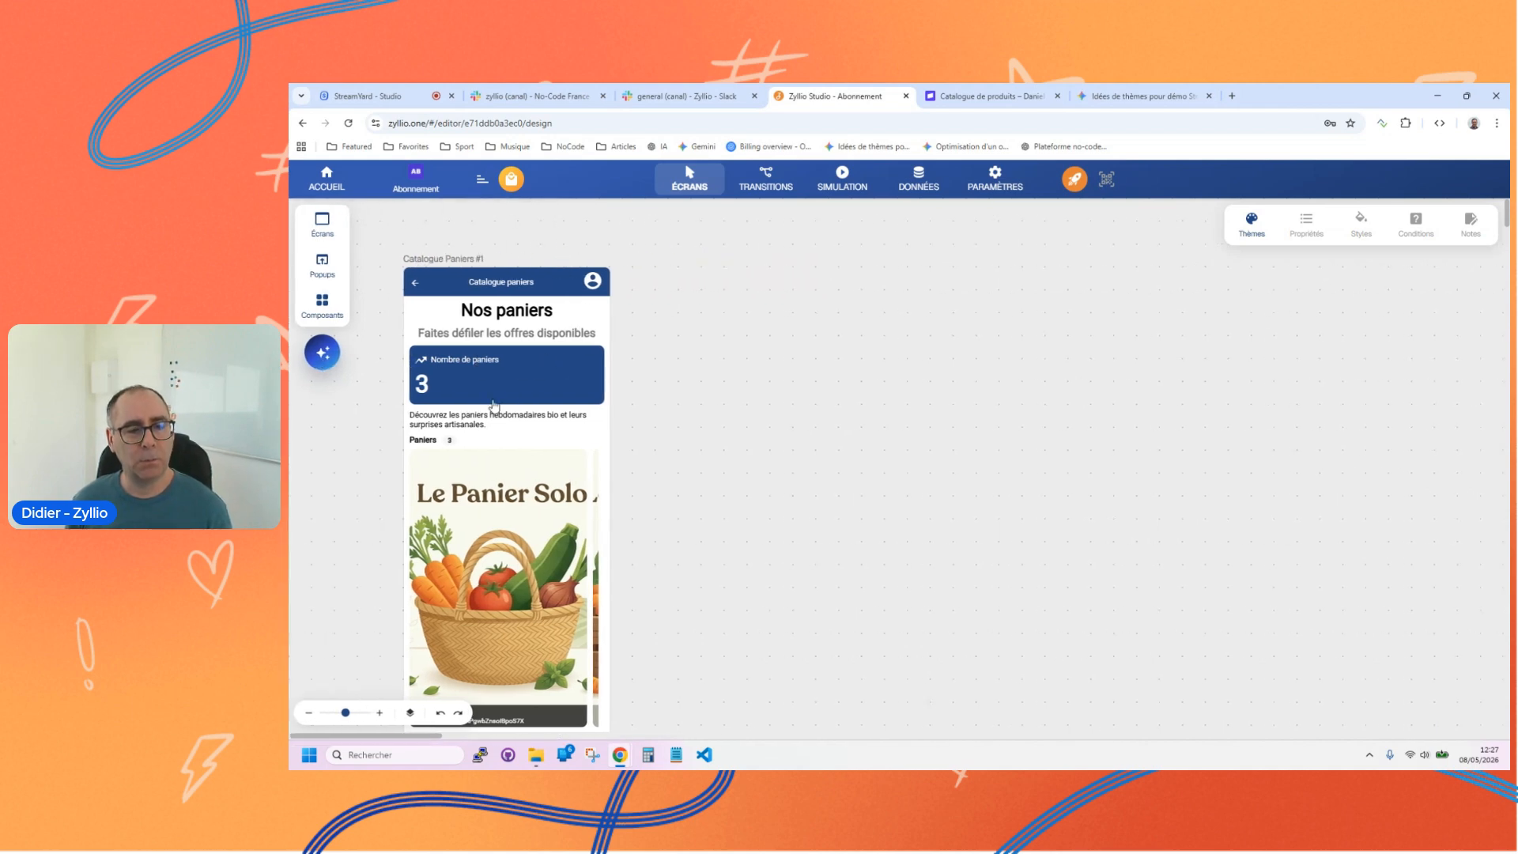
left_click_drag(345, 717, 341, 714)
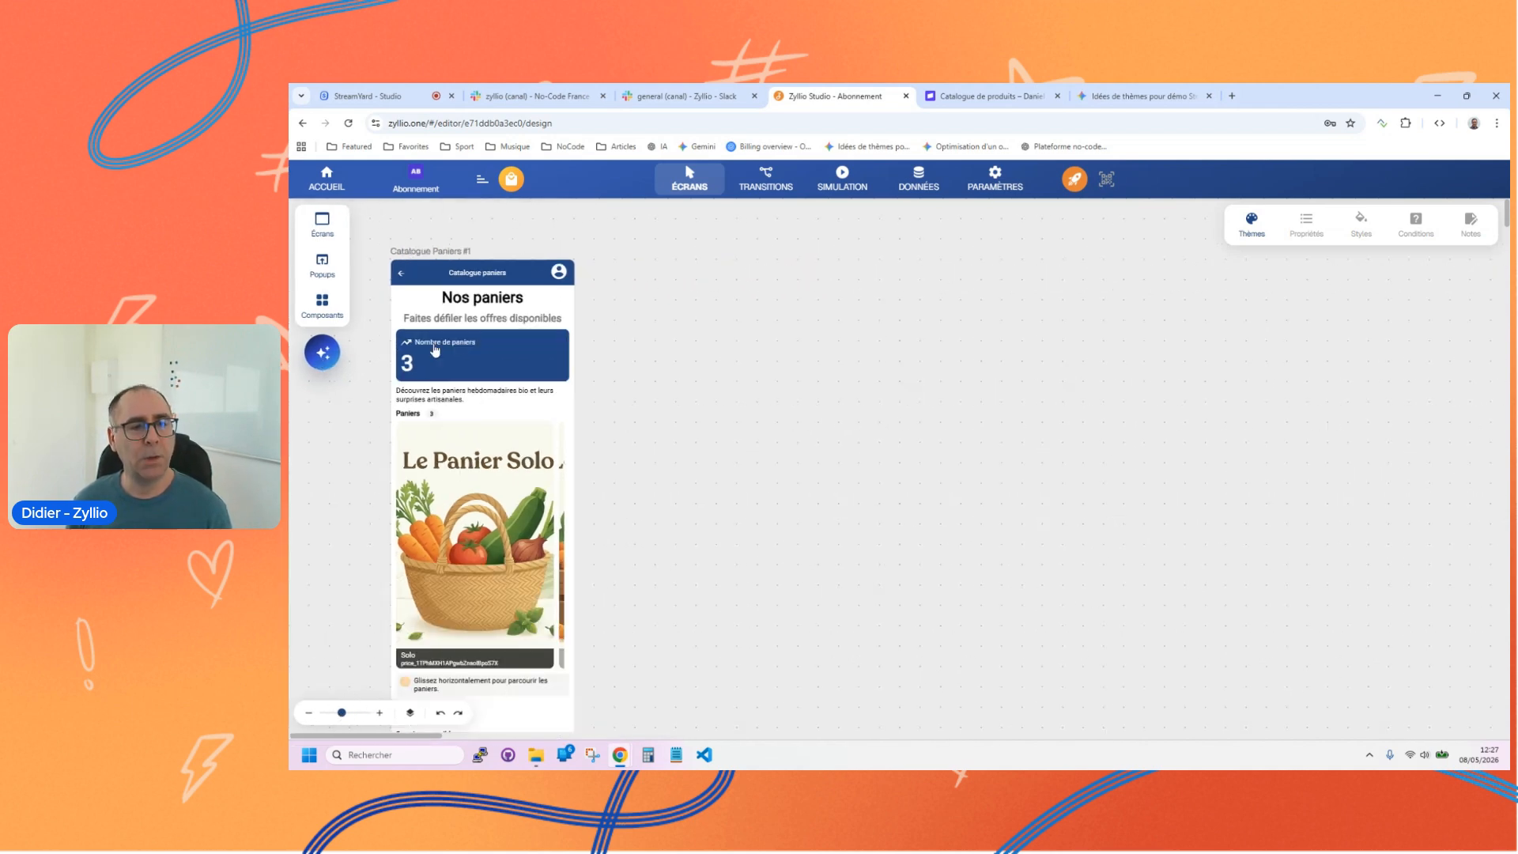
left_click(446, 268)
left_click_drag(447, 269, 776, 250)
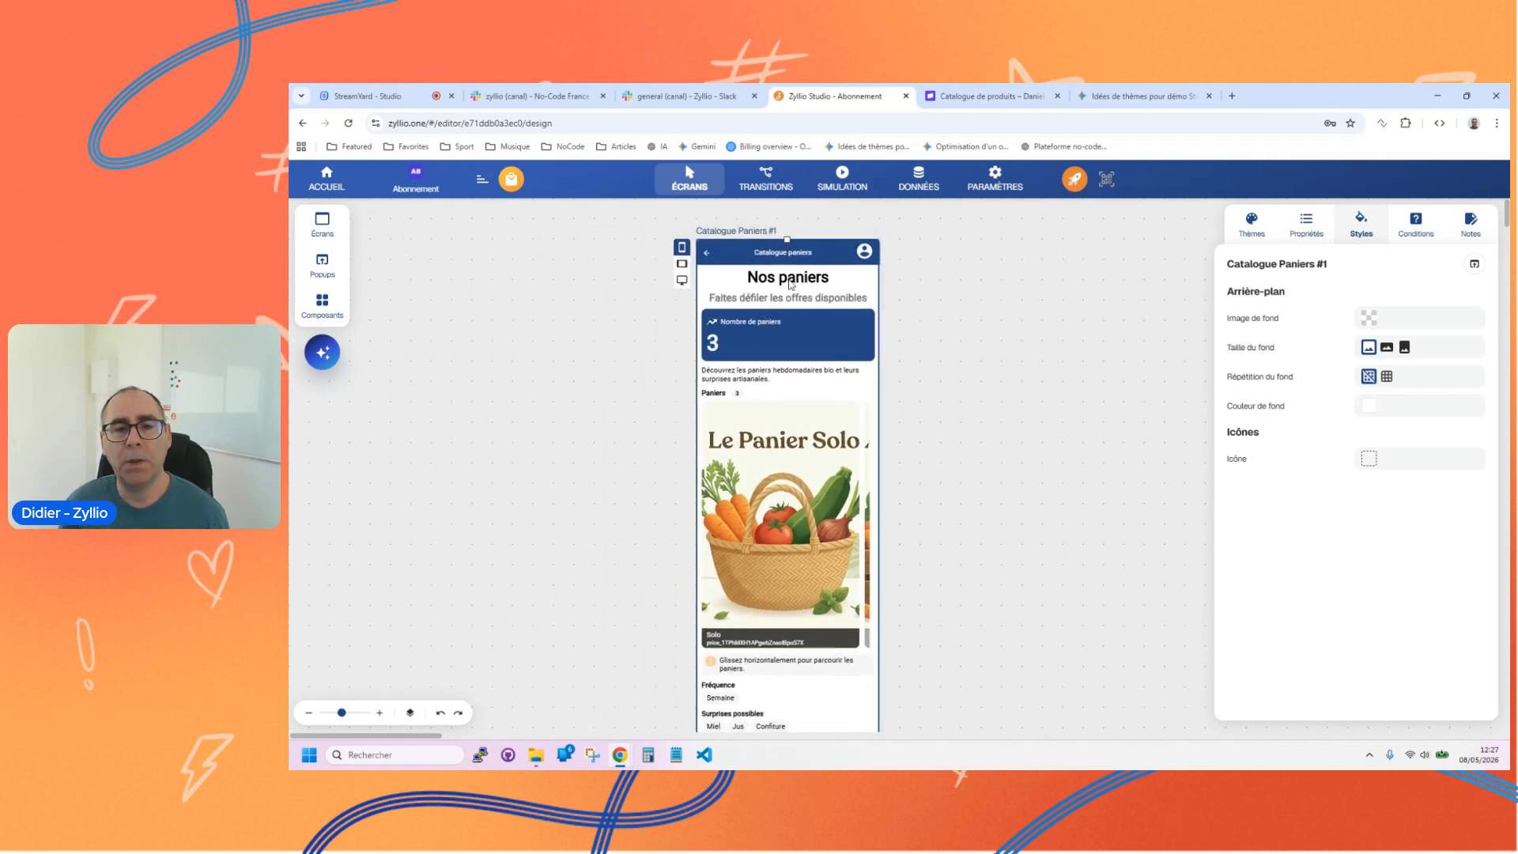
Step: Examine the generated screen's components: headings, Nombre de paniers statistic, Paniers carousel and Fréquence options
left_click(787, 281)
left_click(782, 304)
left_click(783, 337)
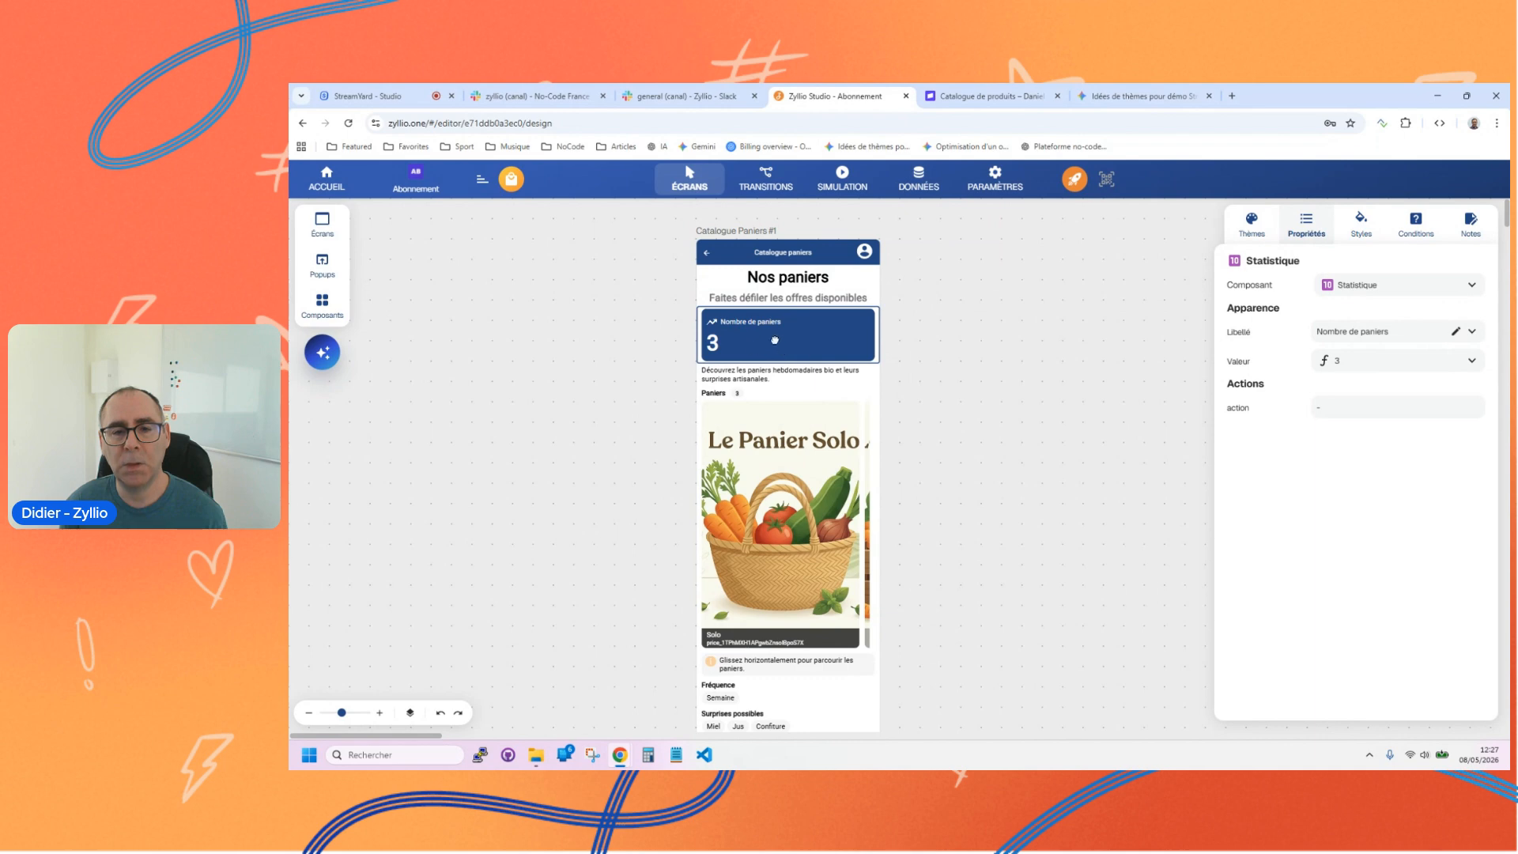
scroll(730, 345, "down", 3)
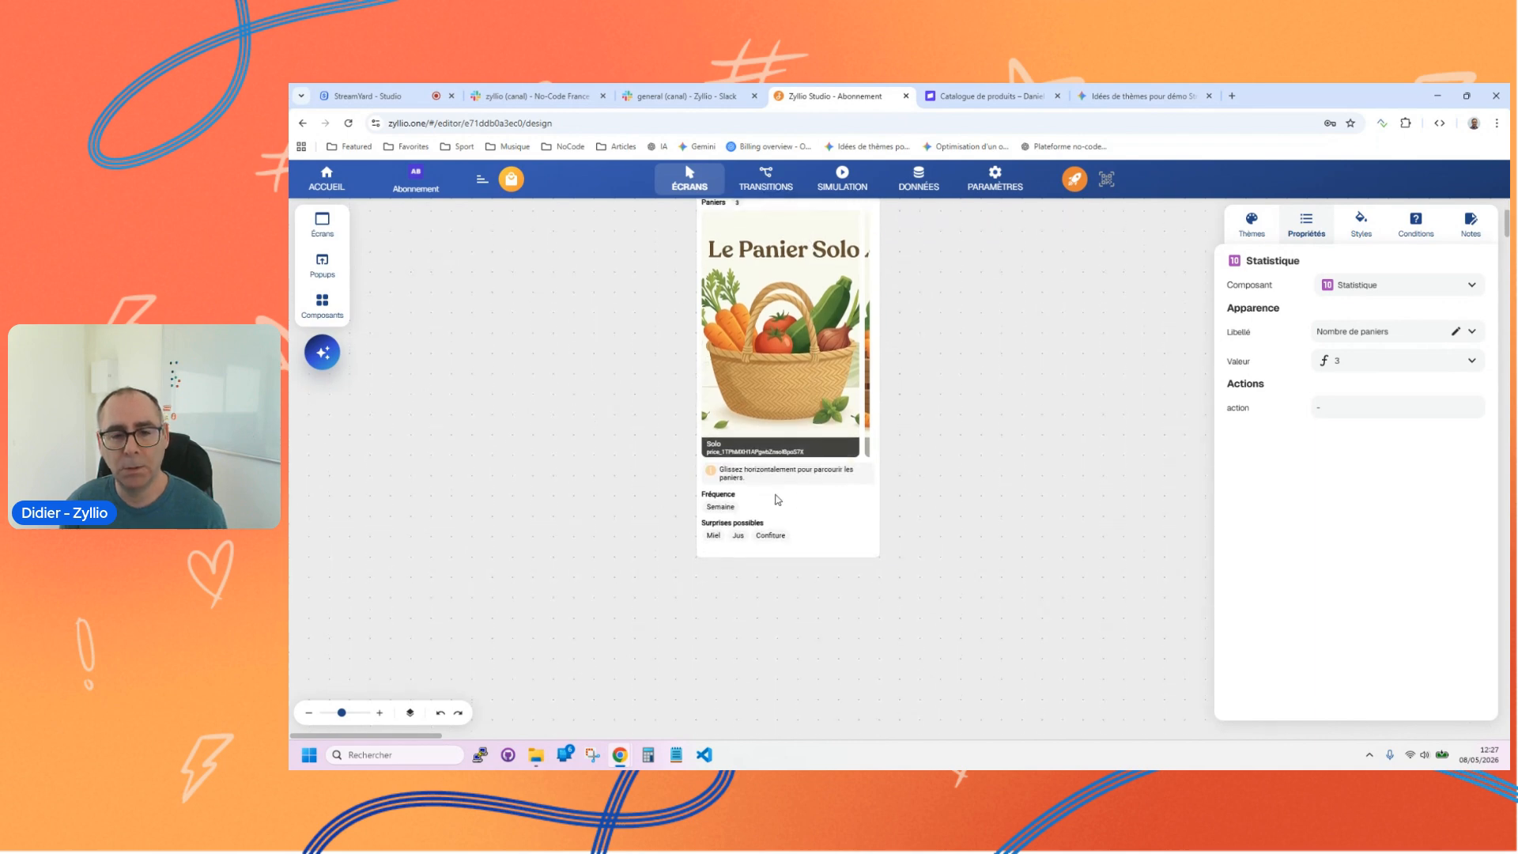
left_click(759, 512)
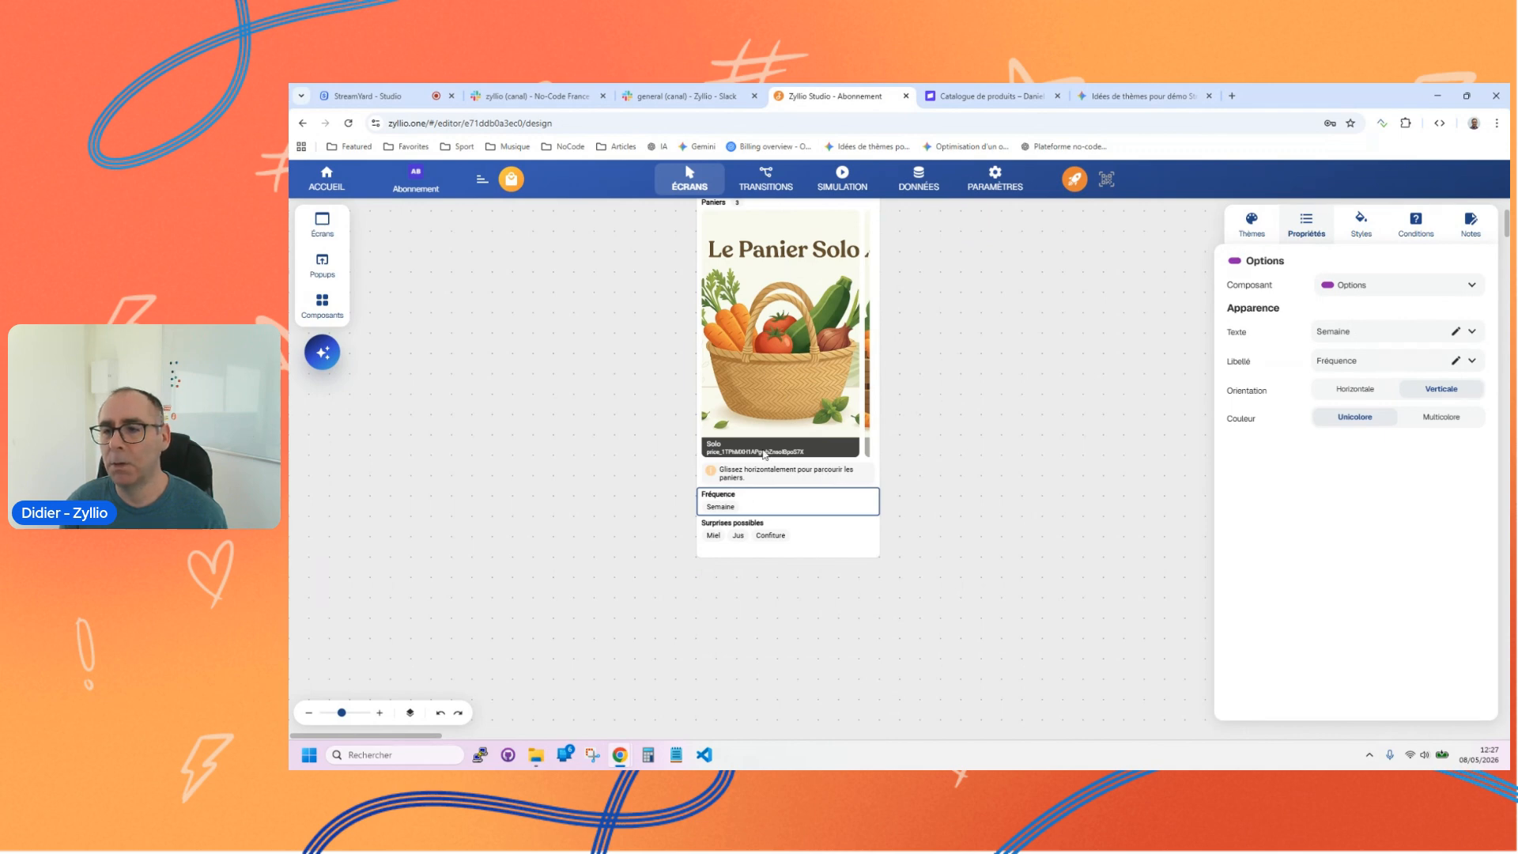
scroll(759, 506, "up", 3)
left_click(765, 498)
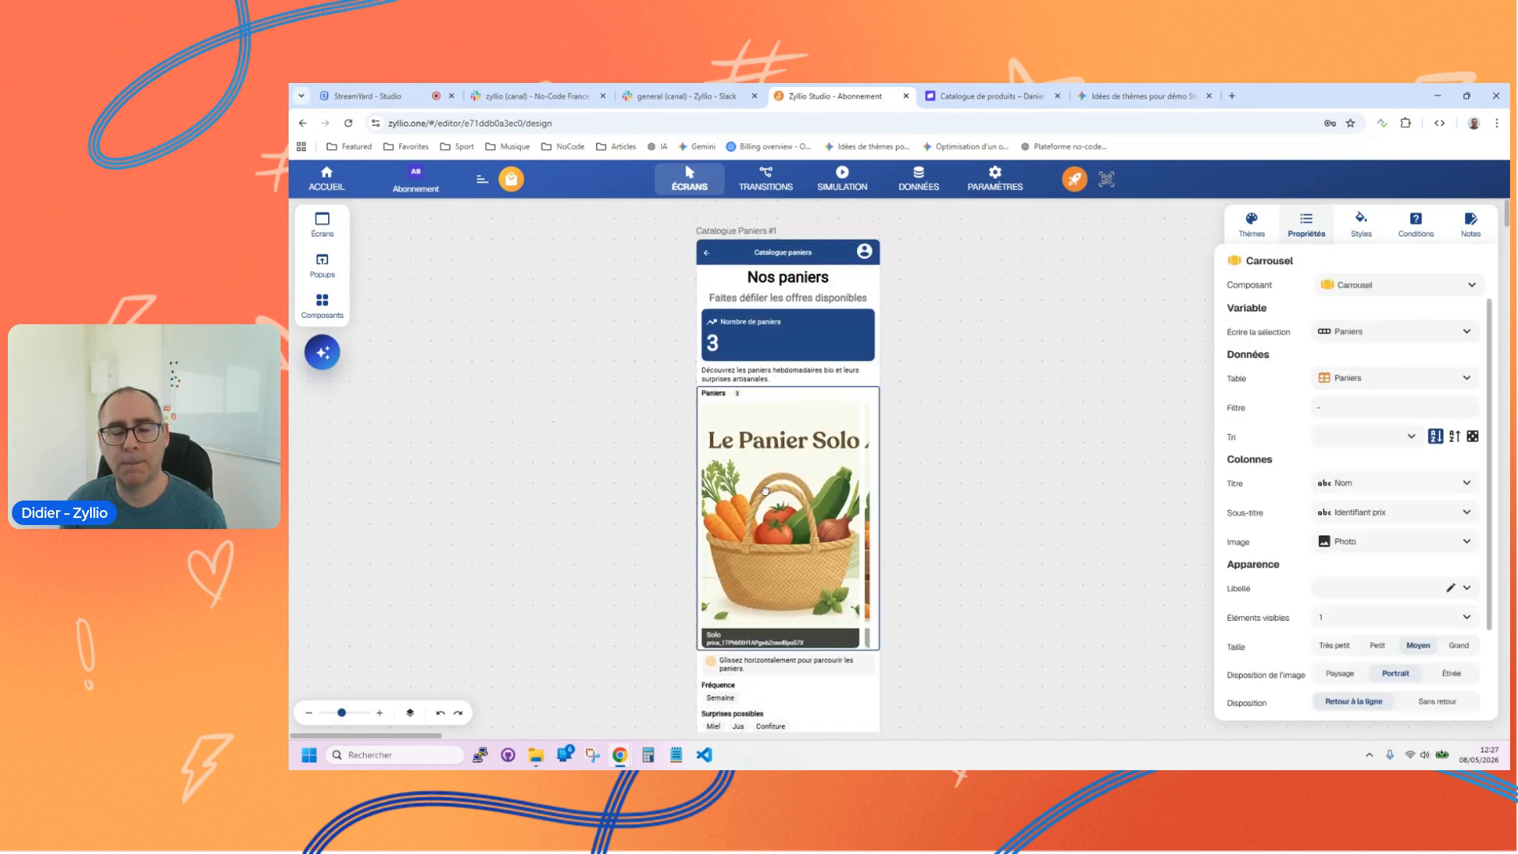
left_click(772, 340)
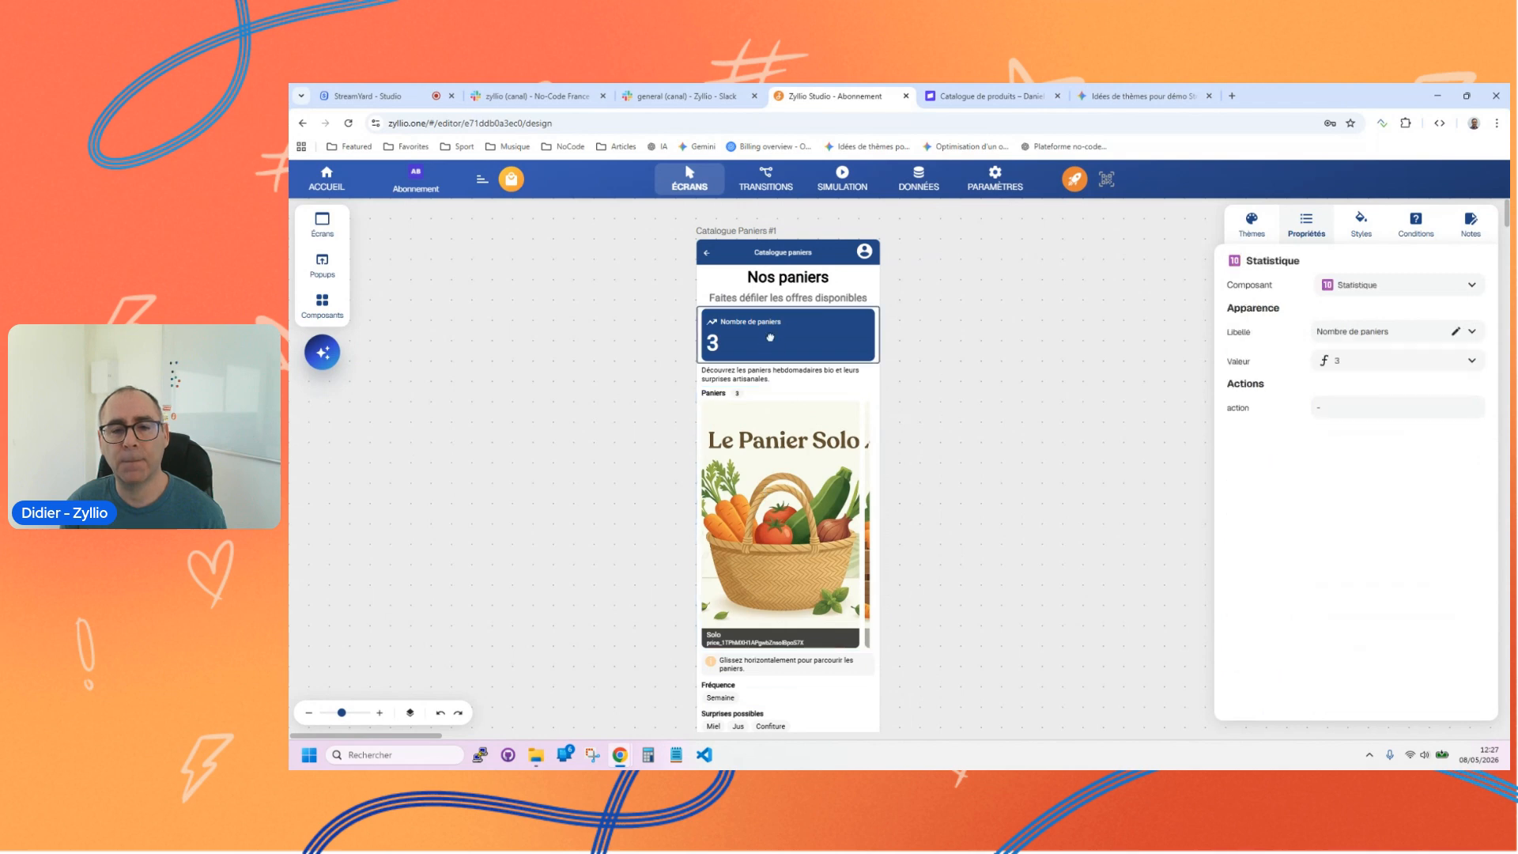
left_click(777, 479)
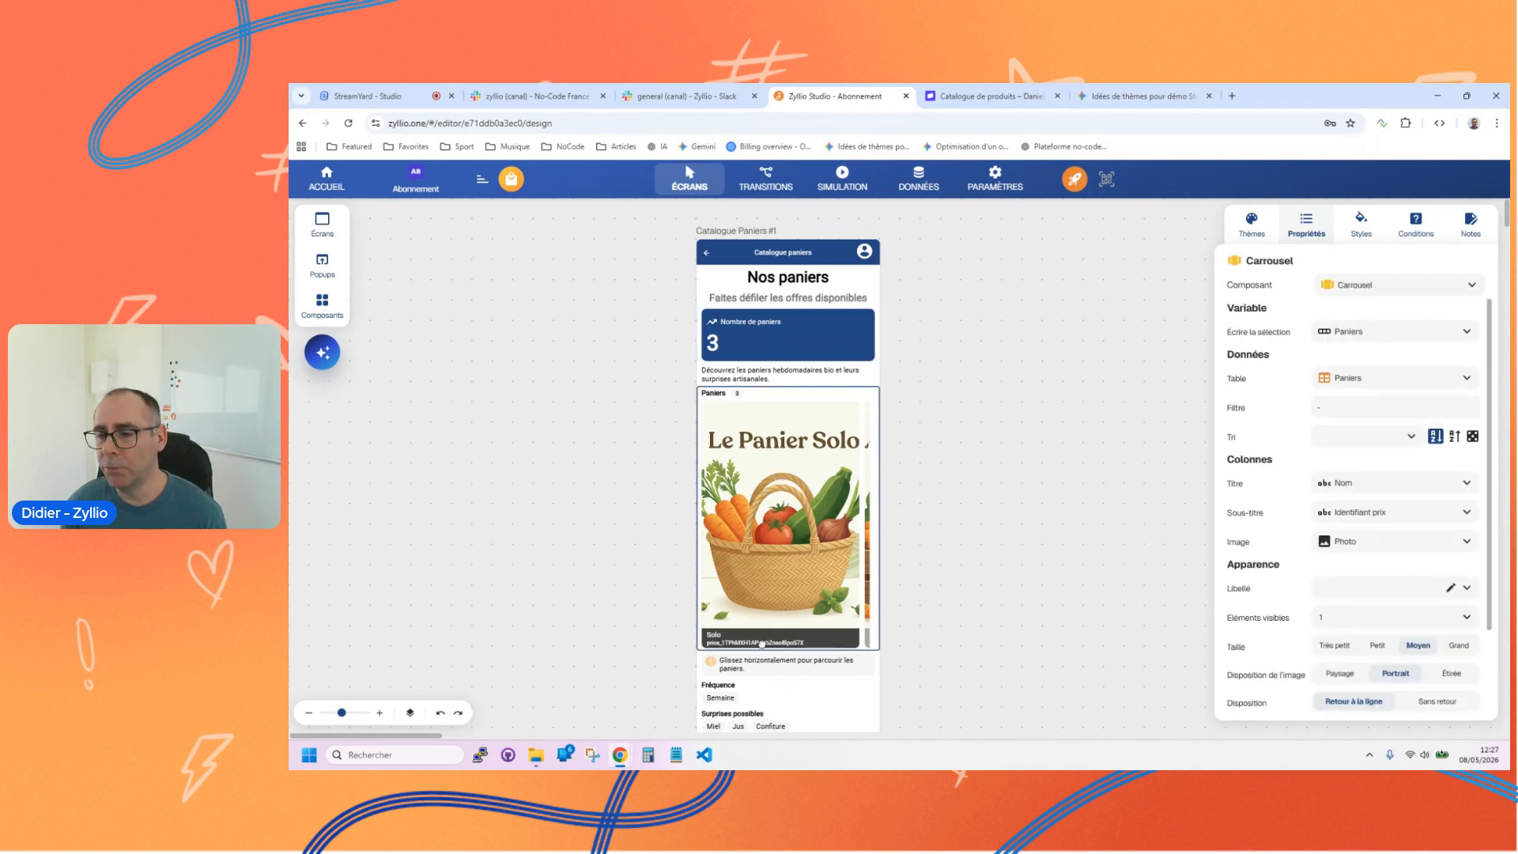
left_click(760, 341)
Step: Delete the swipe hint, Fréquence options and Surprises possibles options below the Paniers carousel
scroll(747, 483, "down", 2)
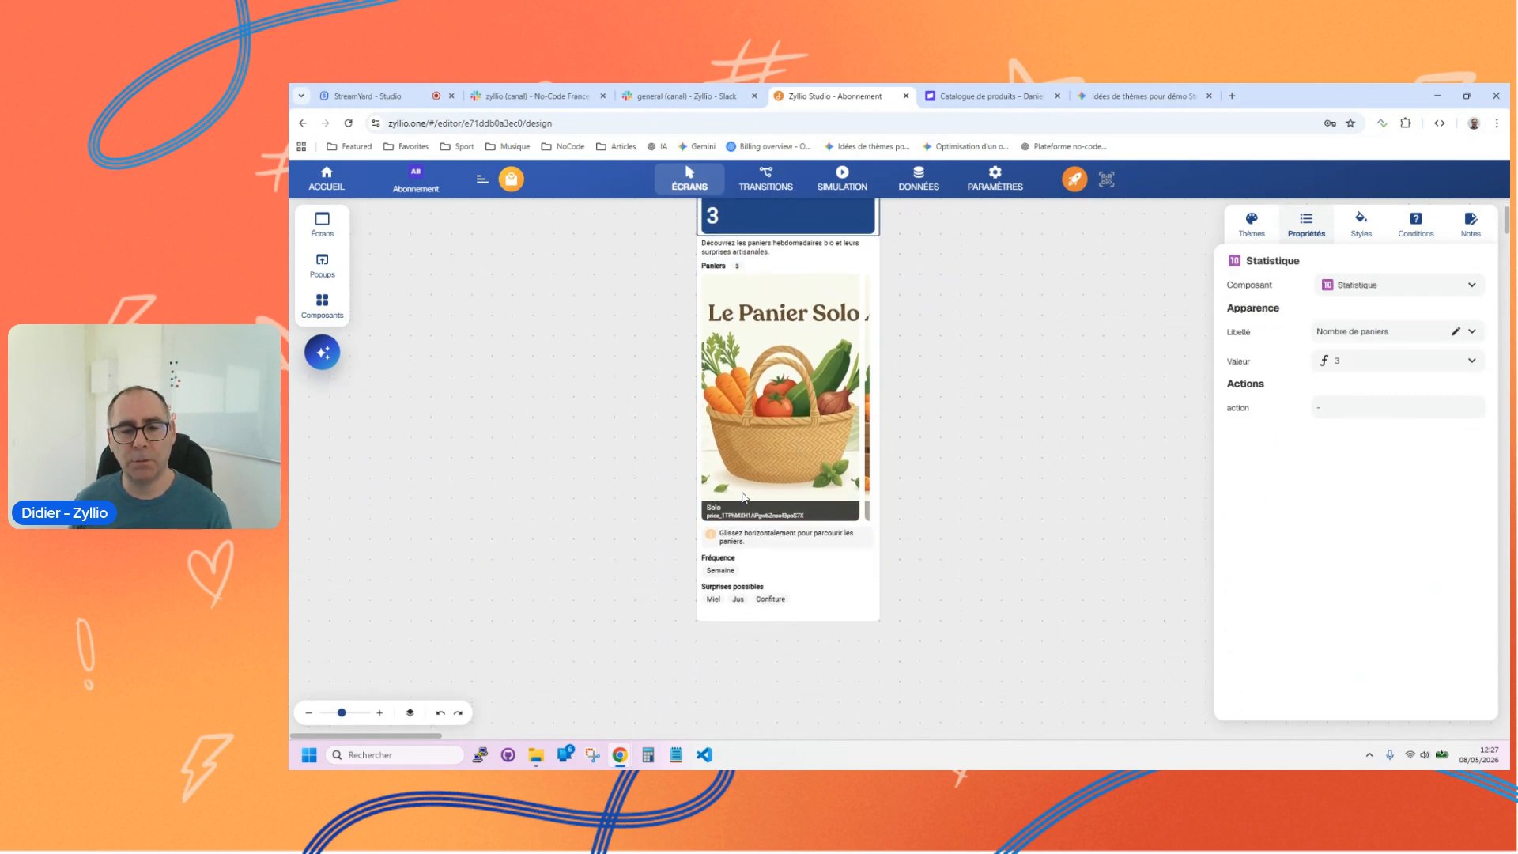
left_click(735, 557)
key("Delete")
left_click(730, 543)
key("Delete")
left_click(731, 538)
key("Delete")
Step: Set the Paniers carousel's subtitle to the PrixHebdo column
left_click(766, 422)
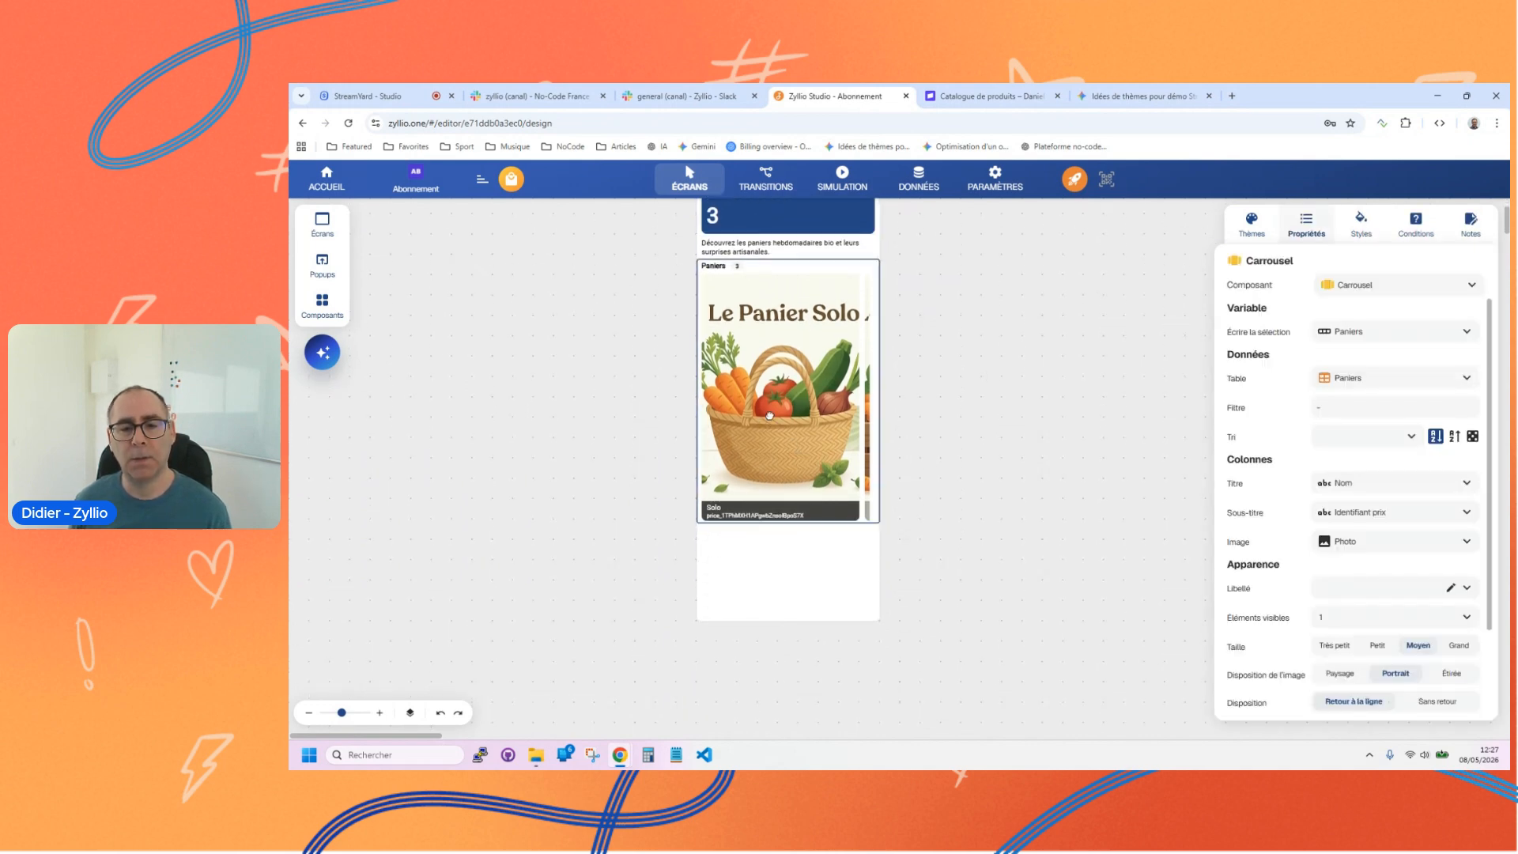
left_click(1377, 515)
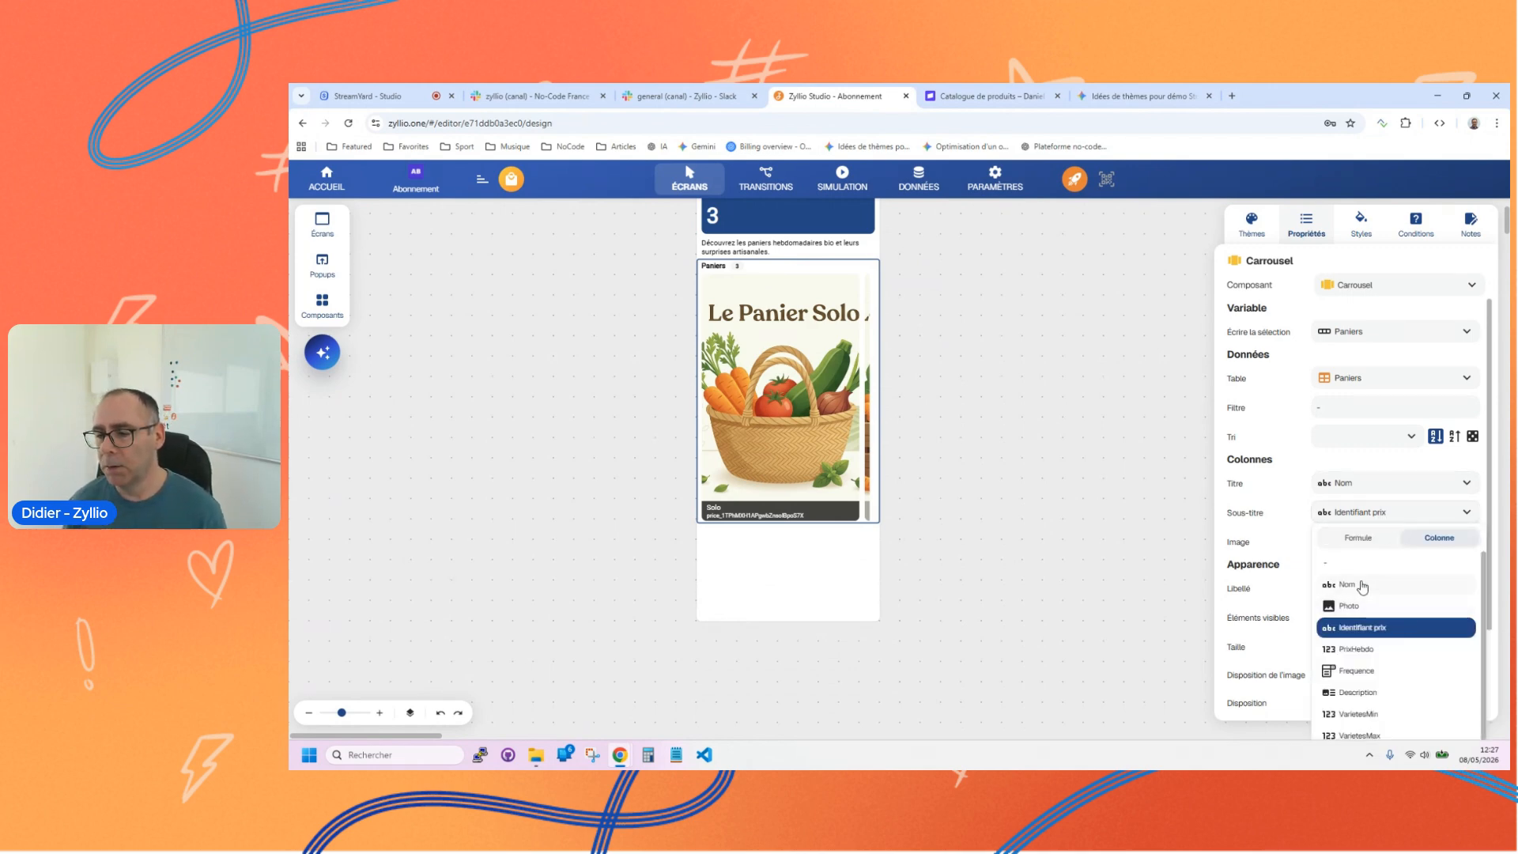
scroll(1384, 624, "down", 1)
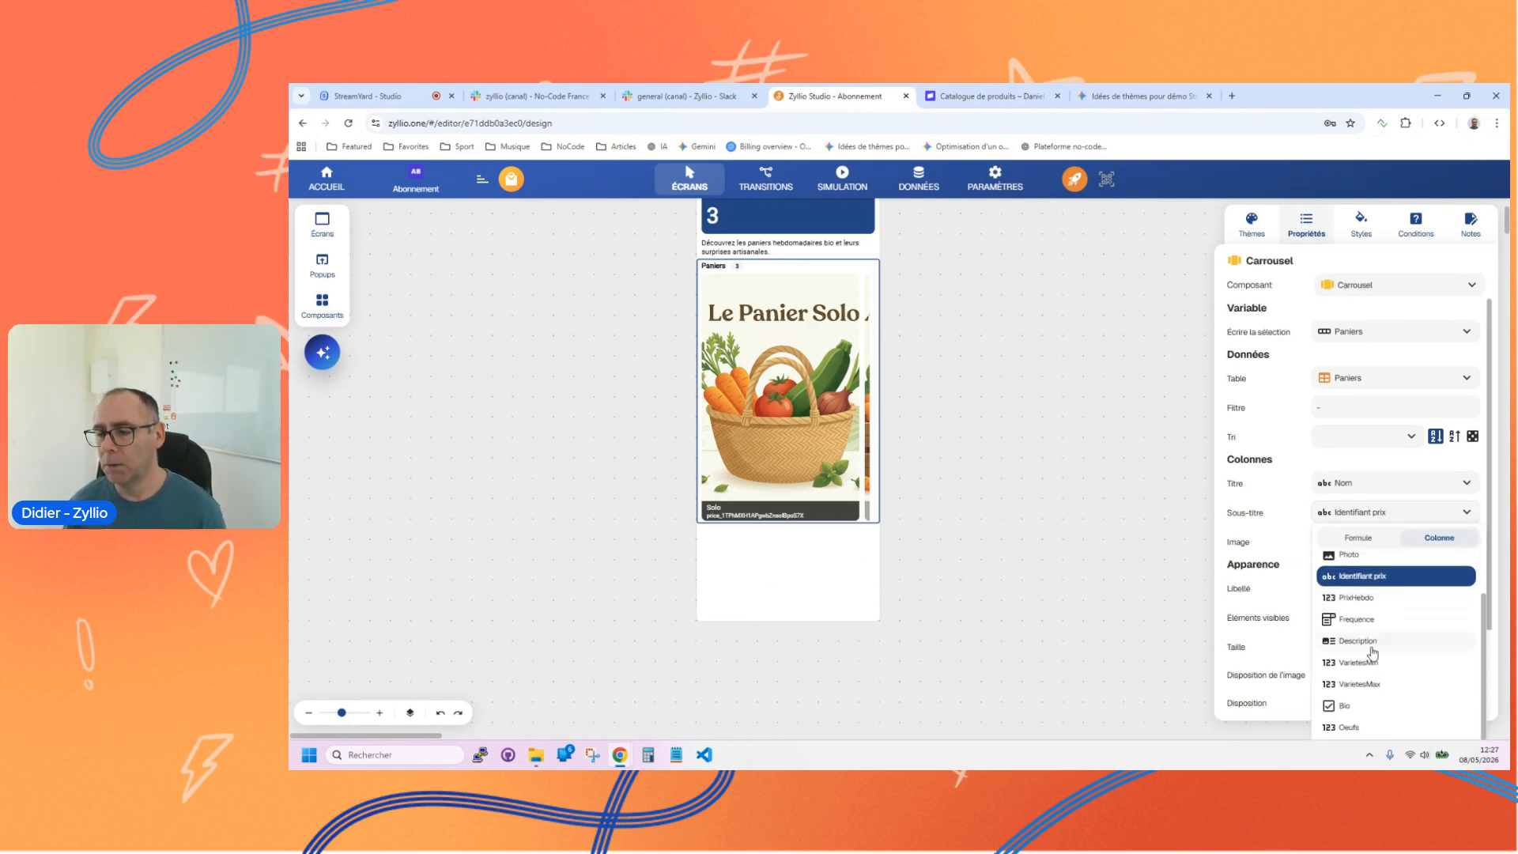
left_click(1364, 598)
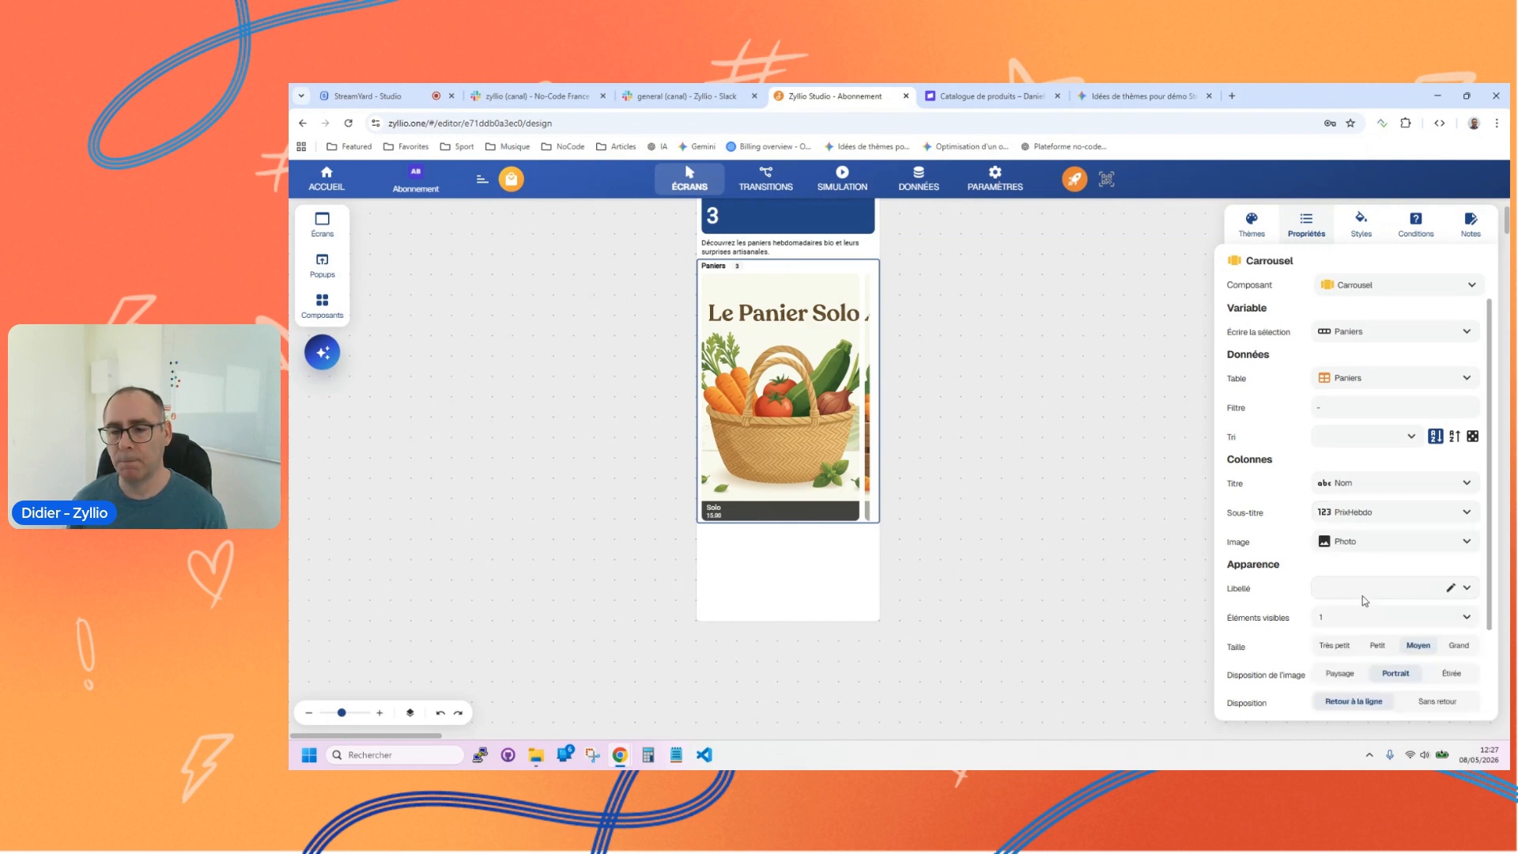
Step: Convert the carousel's subtitle to a formula and format its PrixHebdo value as Devise
left_click(1472, 518)
left_click(1375, 541)
left_click(1344, 520)
left_click(965, 296)
left_click(1130, 543)
left_click(1091, 592)
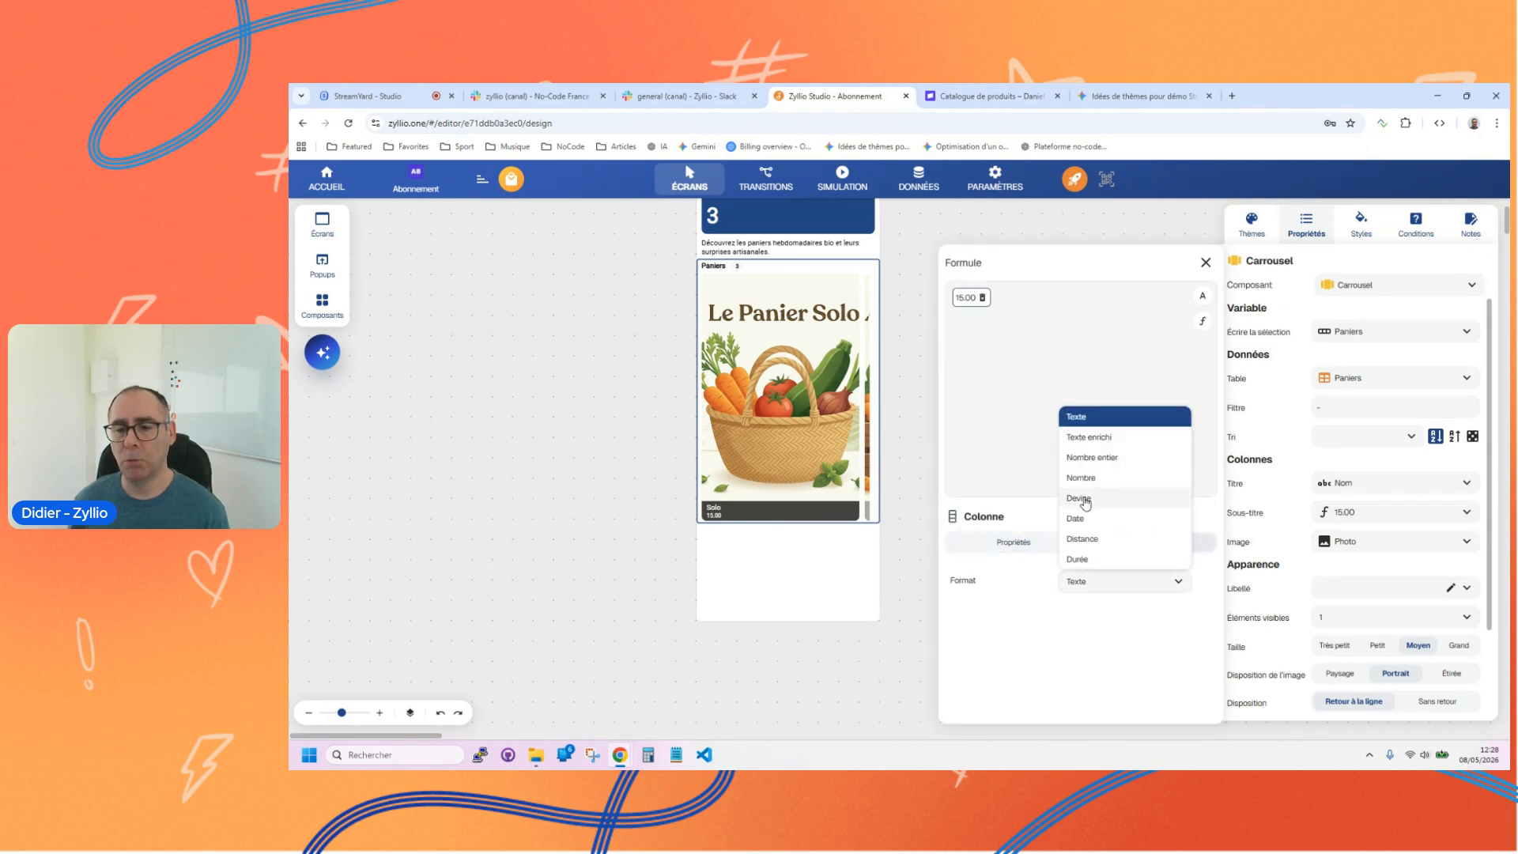
left_click(1084, 501)
left_click(1205, 264)
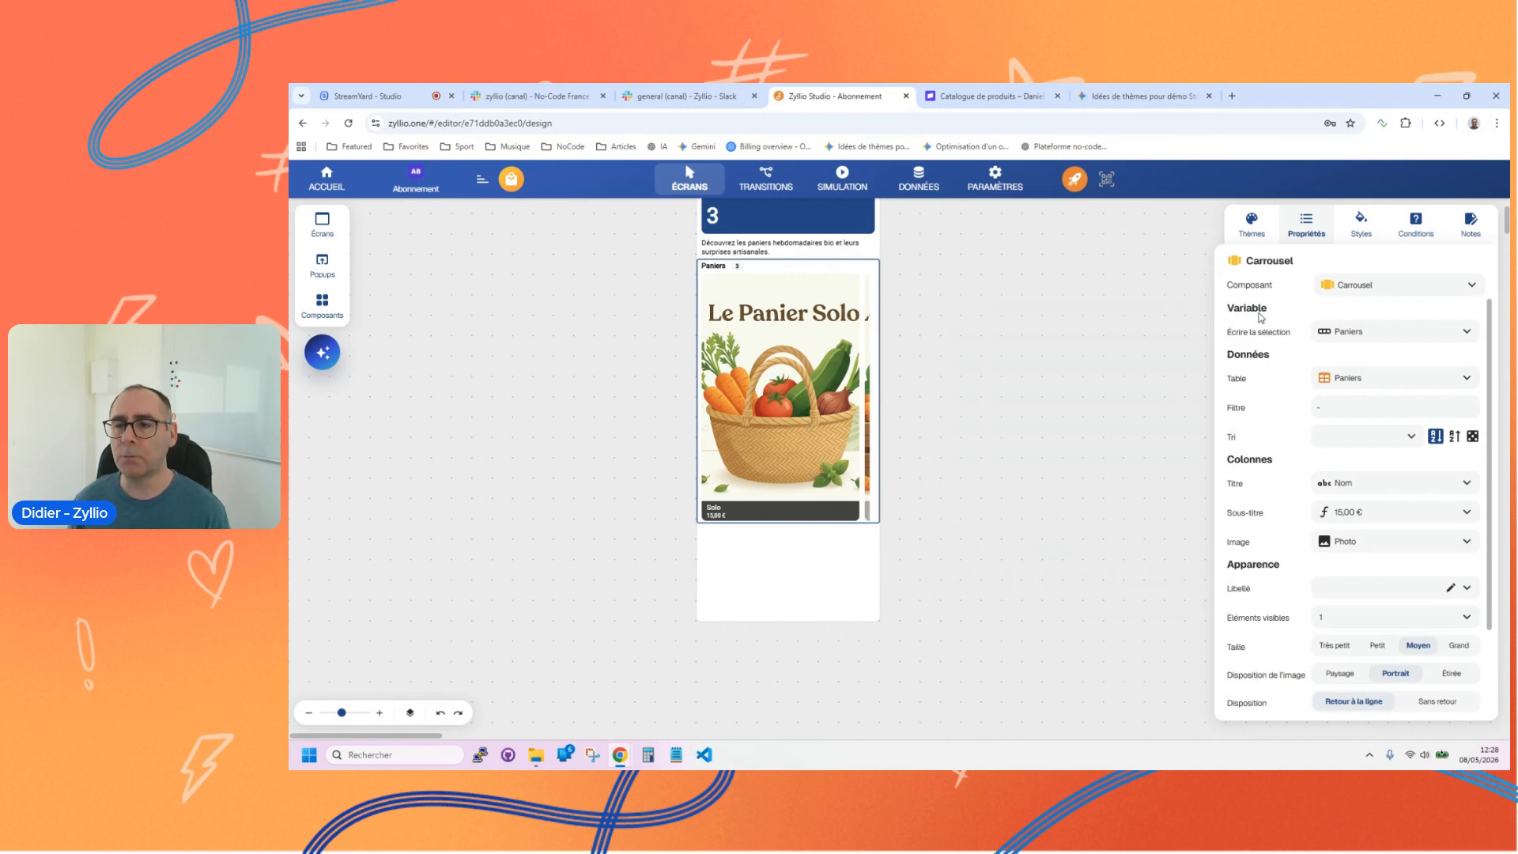
Step: Try the Liste and Grille components in place of the Paniers carousel
left_click(1358, 291)
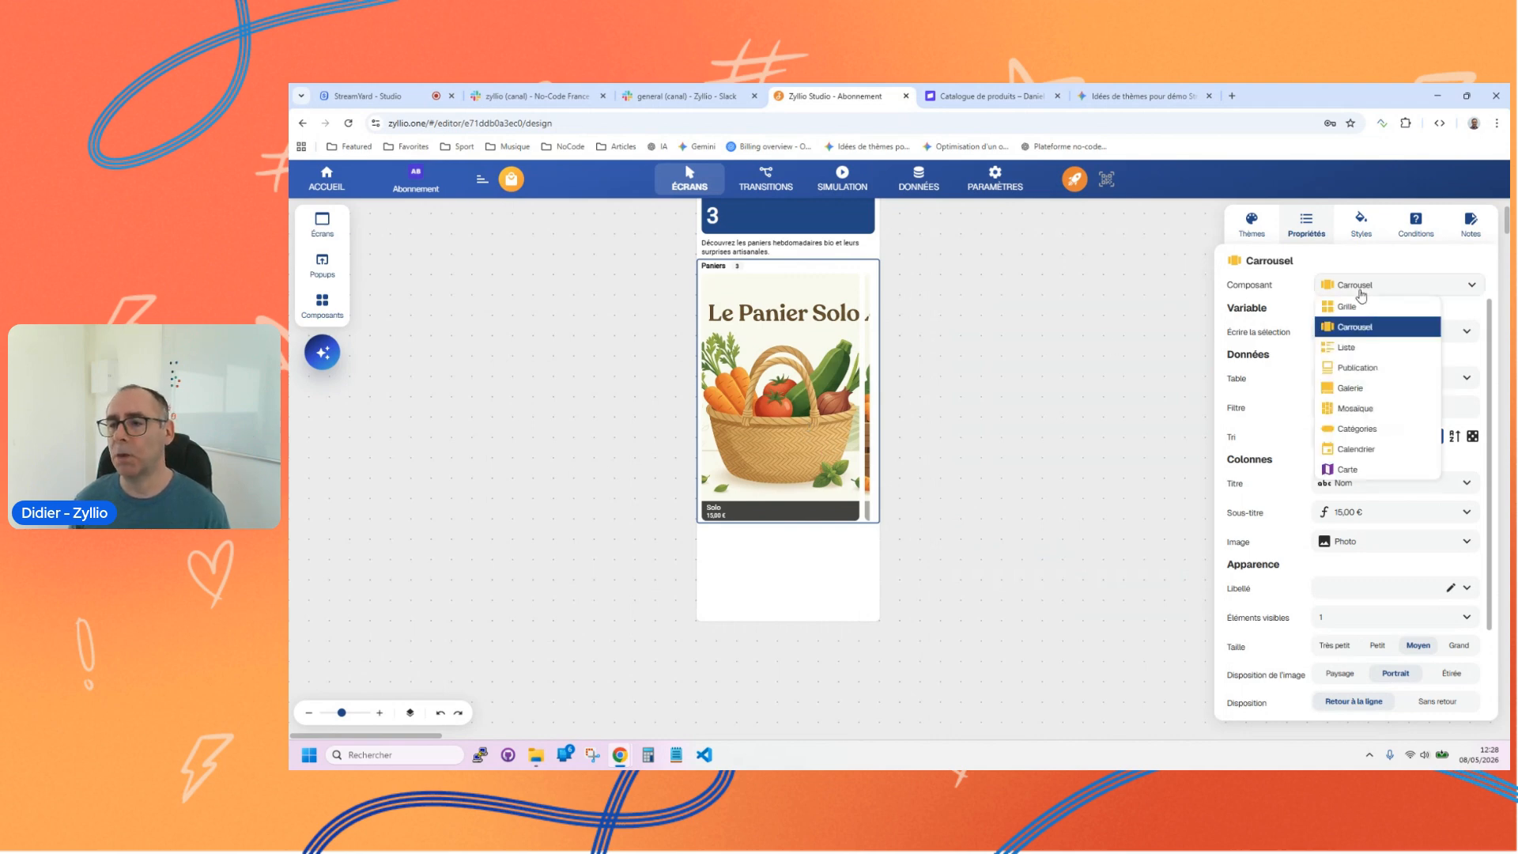
left_click(1350, 349)
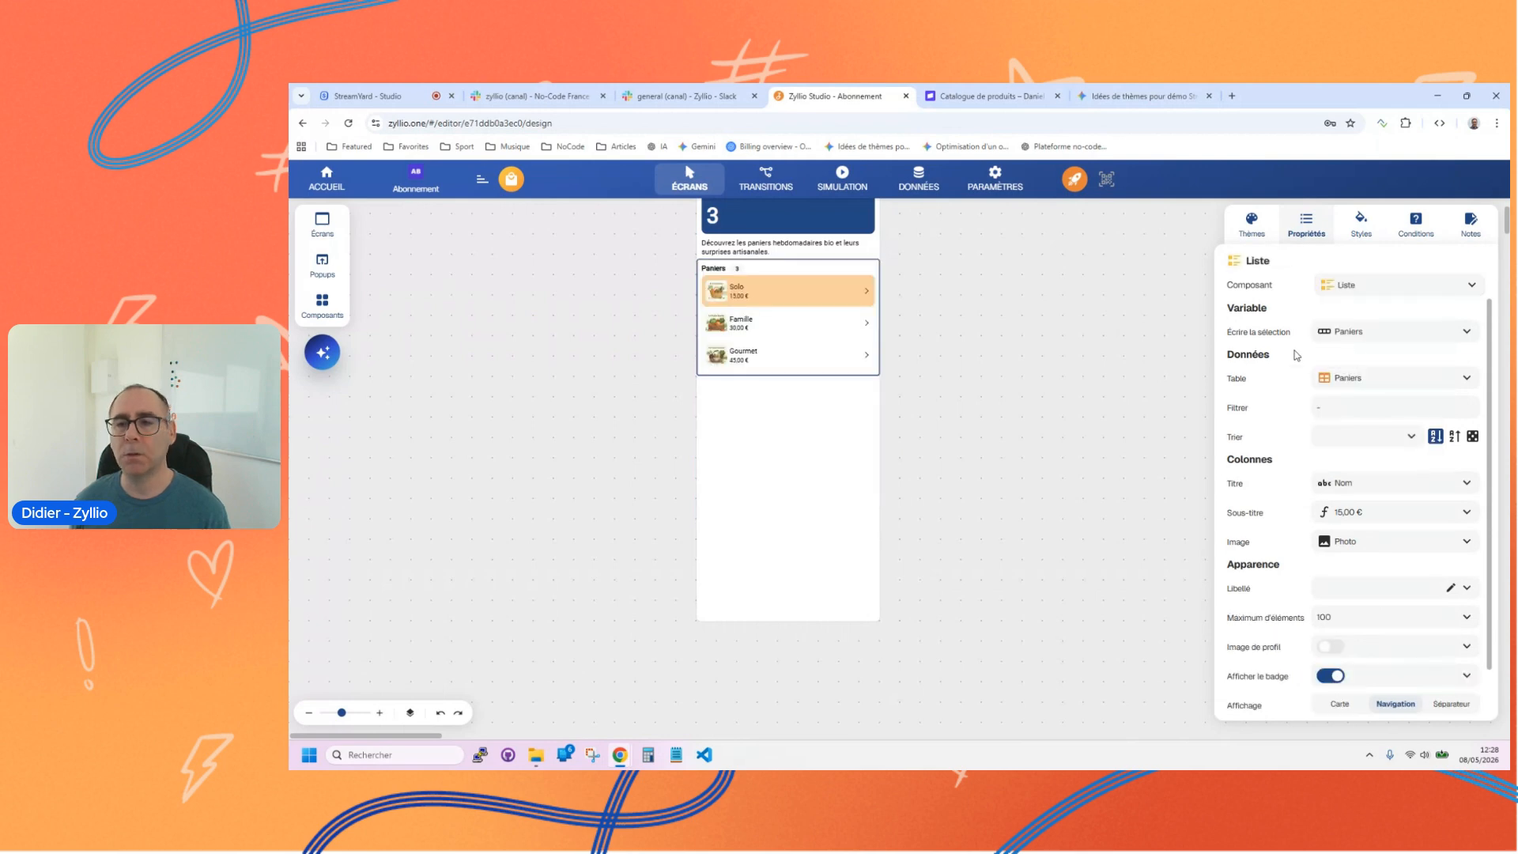
left_click(1385, 293)
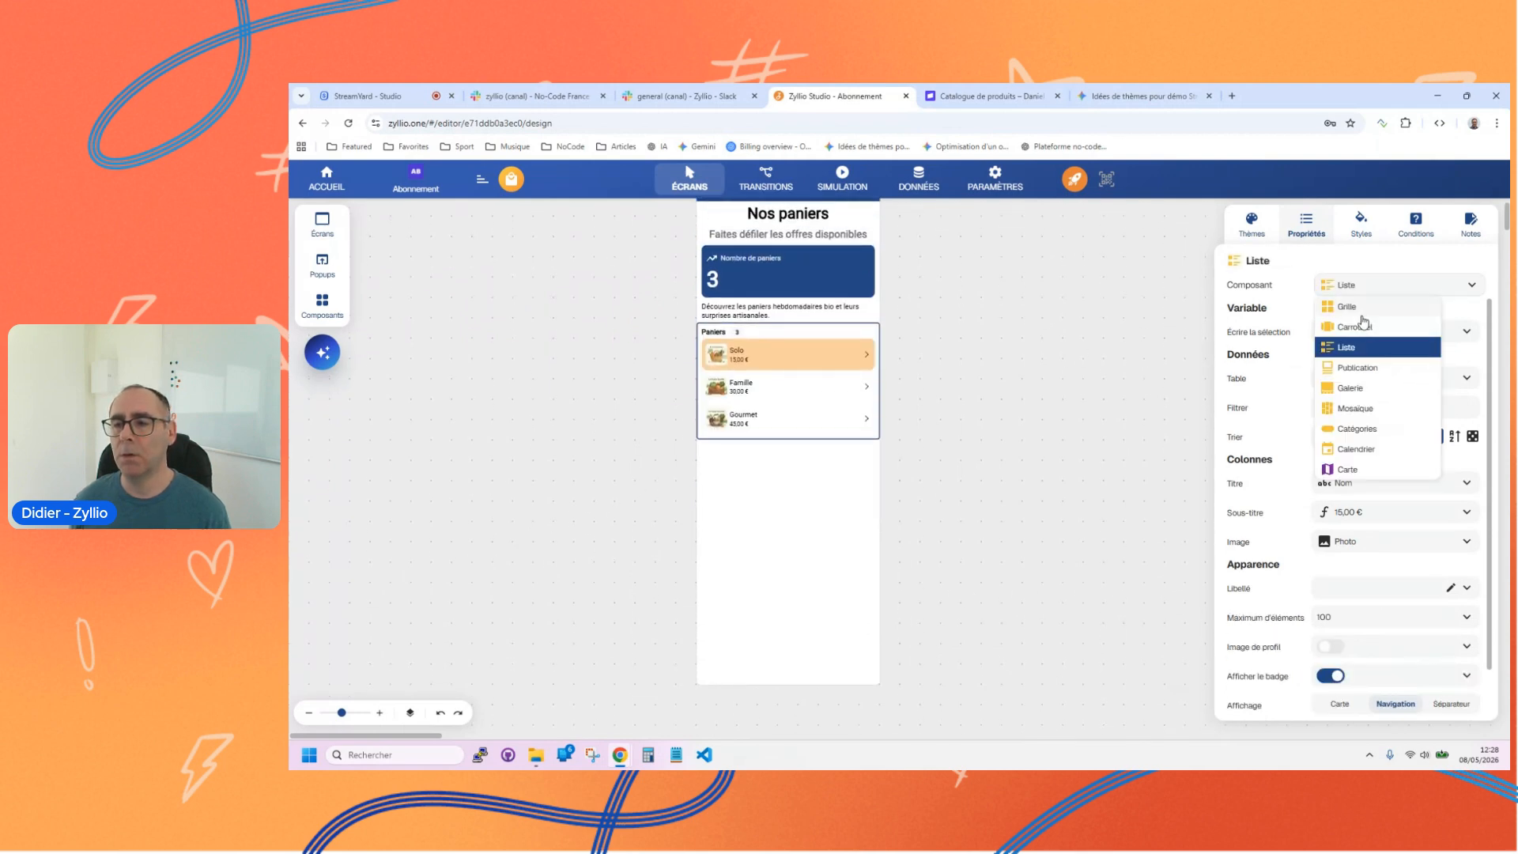
left_click(1355, 308)
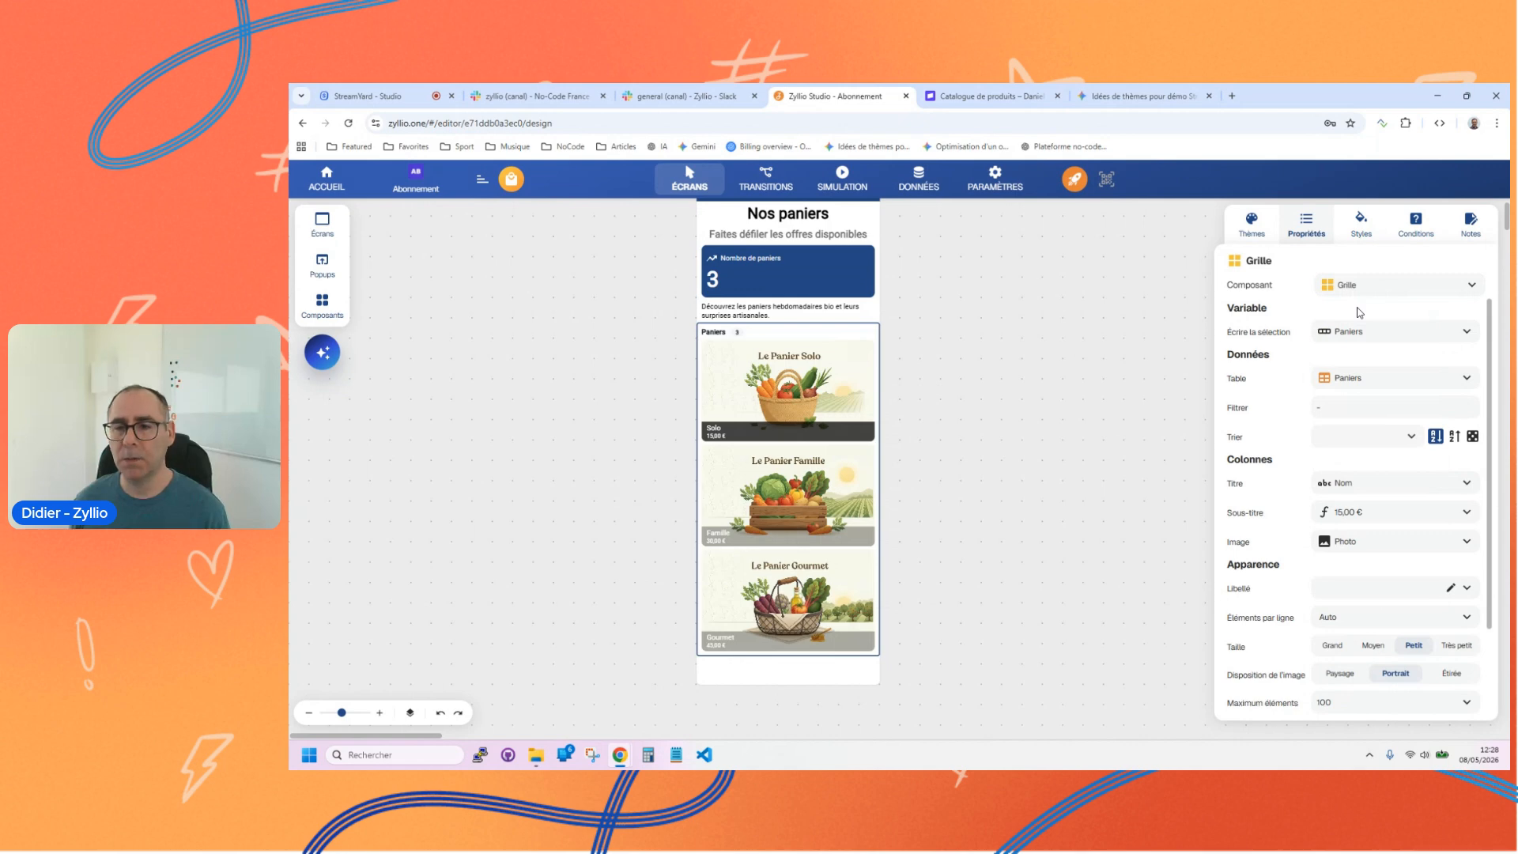
Step: Try the Publication, Galerie and Mosaïque components in place of the Paniers grid
left_click(1349, 287)
left_click(1350, 369)
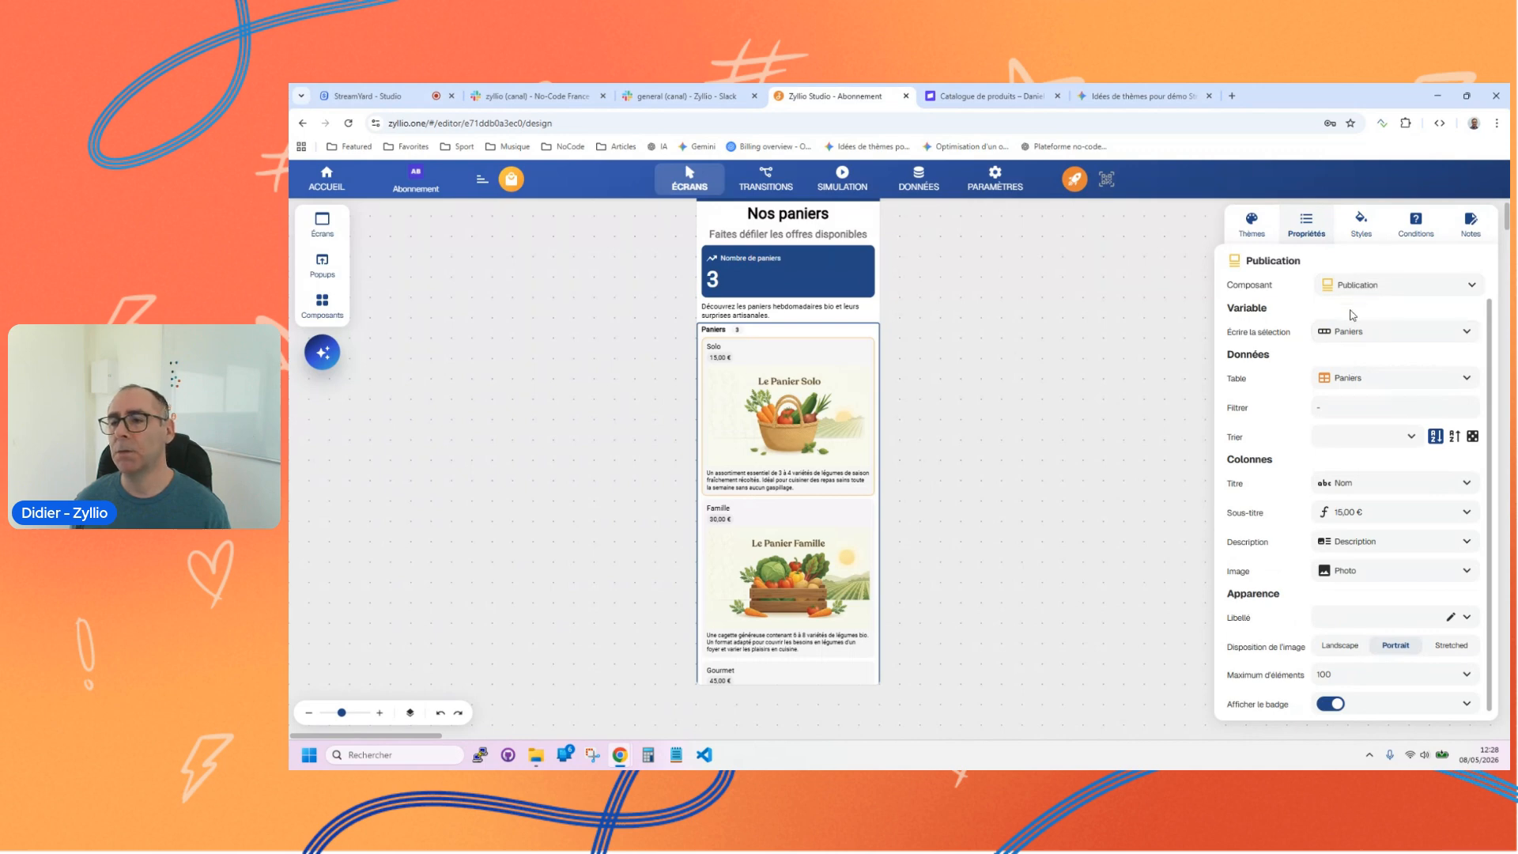
left_click(1350, 289)
left_click(1351, 395)
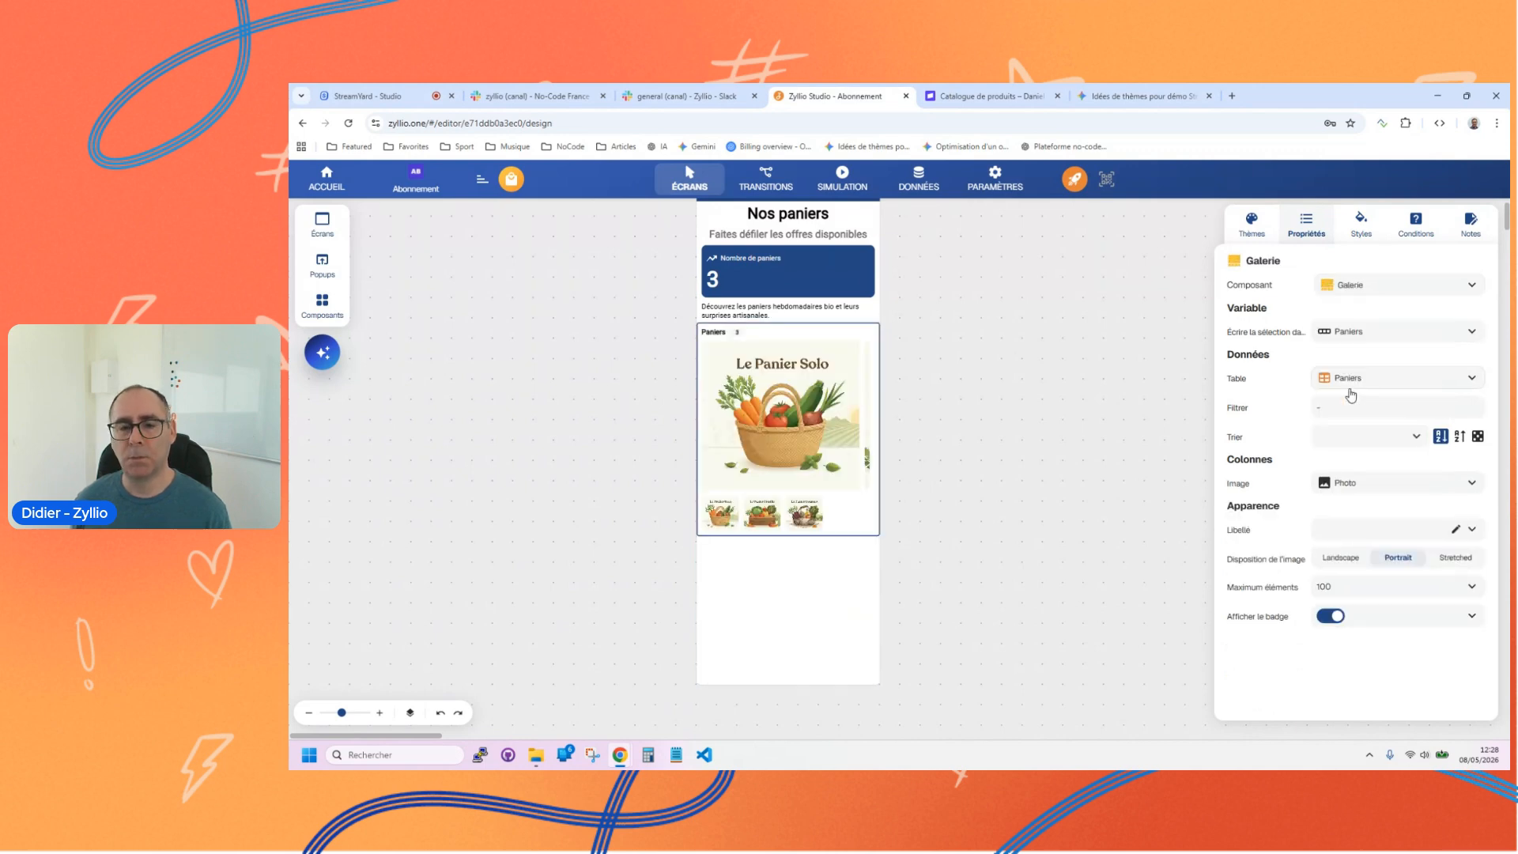
left_click(1350, 289)
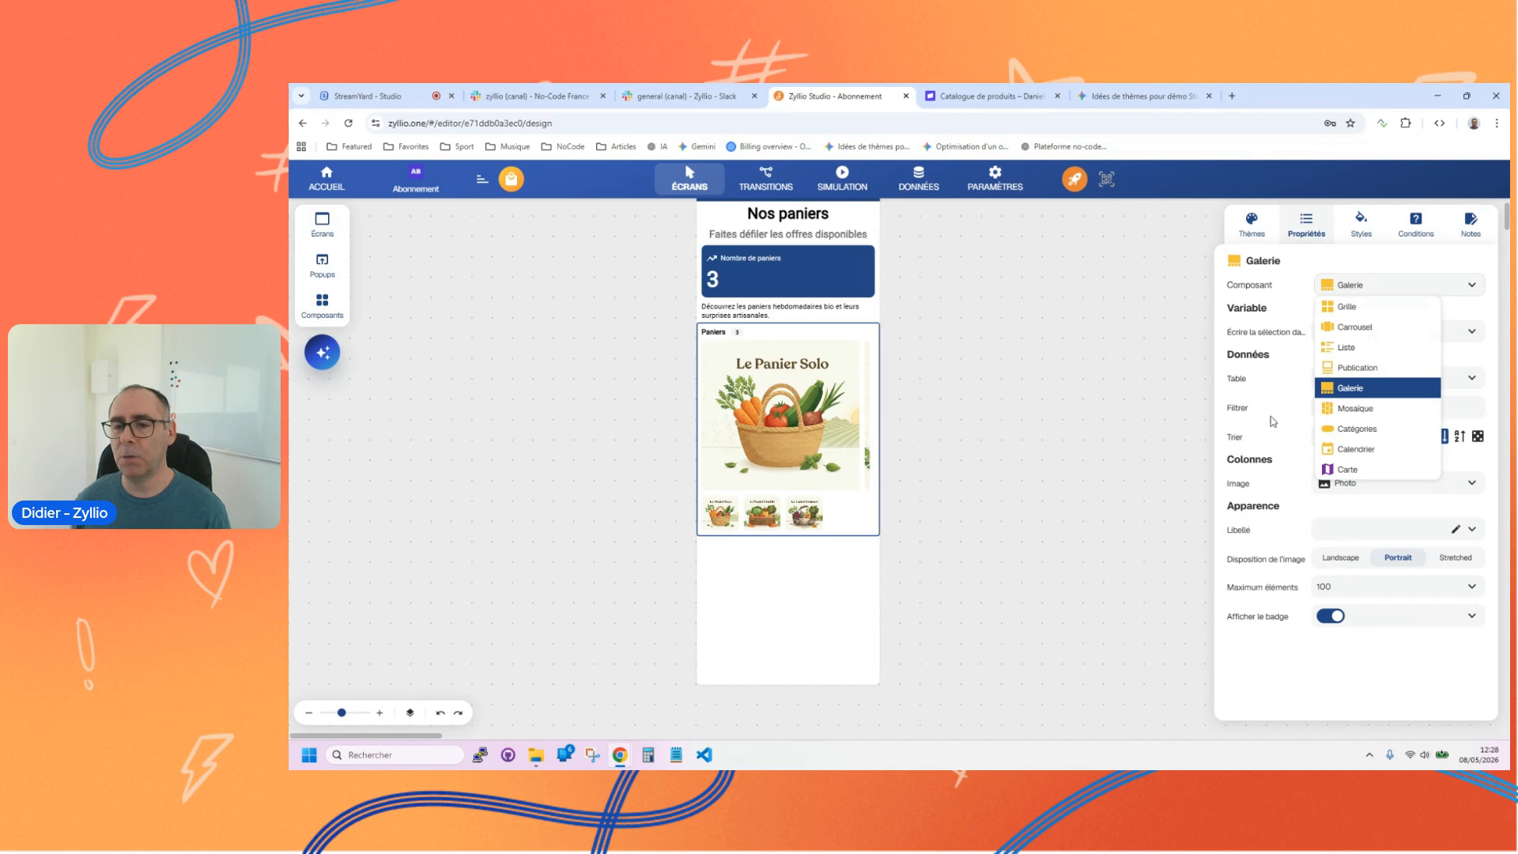
left_click(1360, 408)
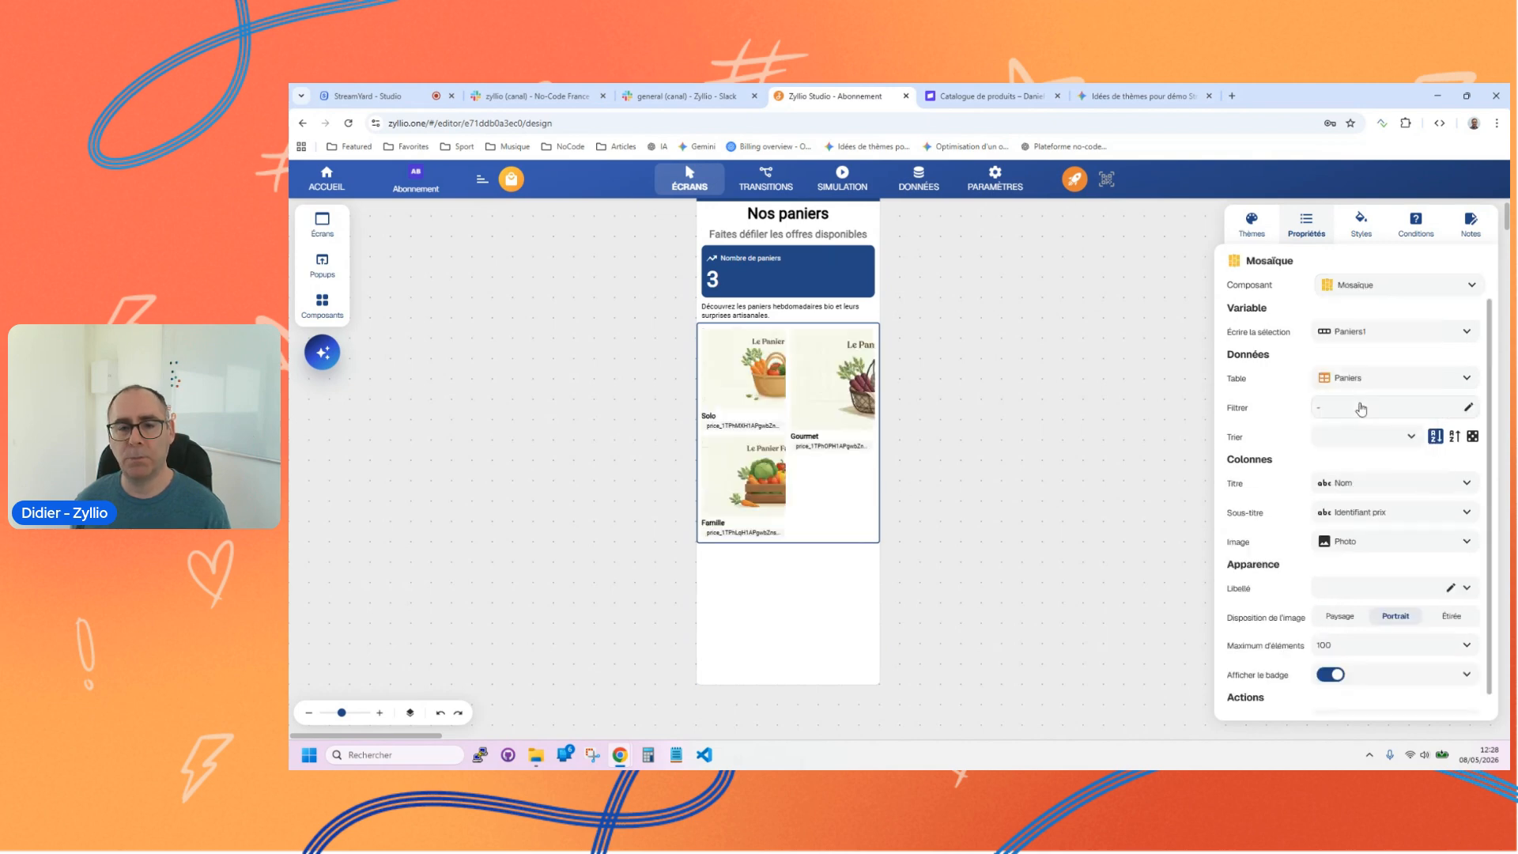
Step: Switch the Paniers component back to Grille and set its subtitle to the PrixHebdo column
left_click(1356, 293)
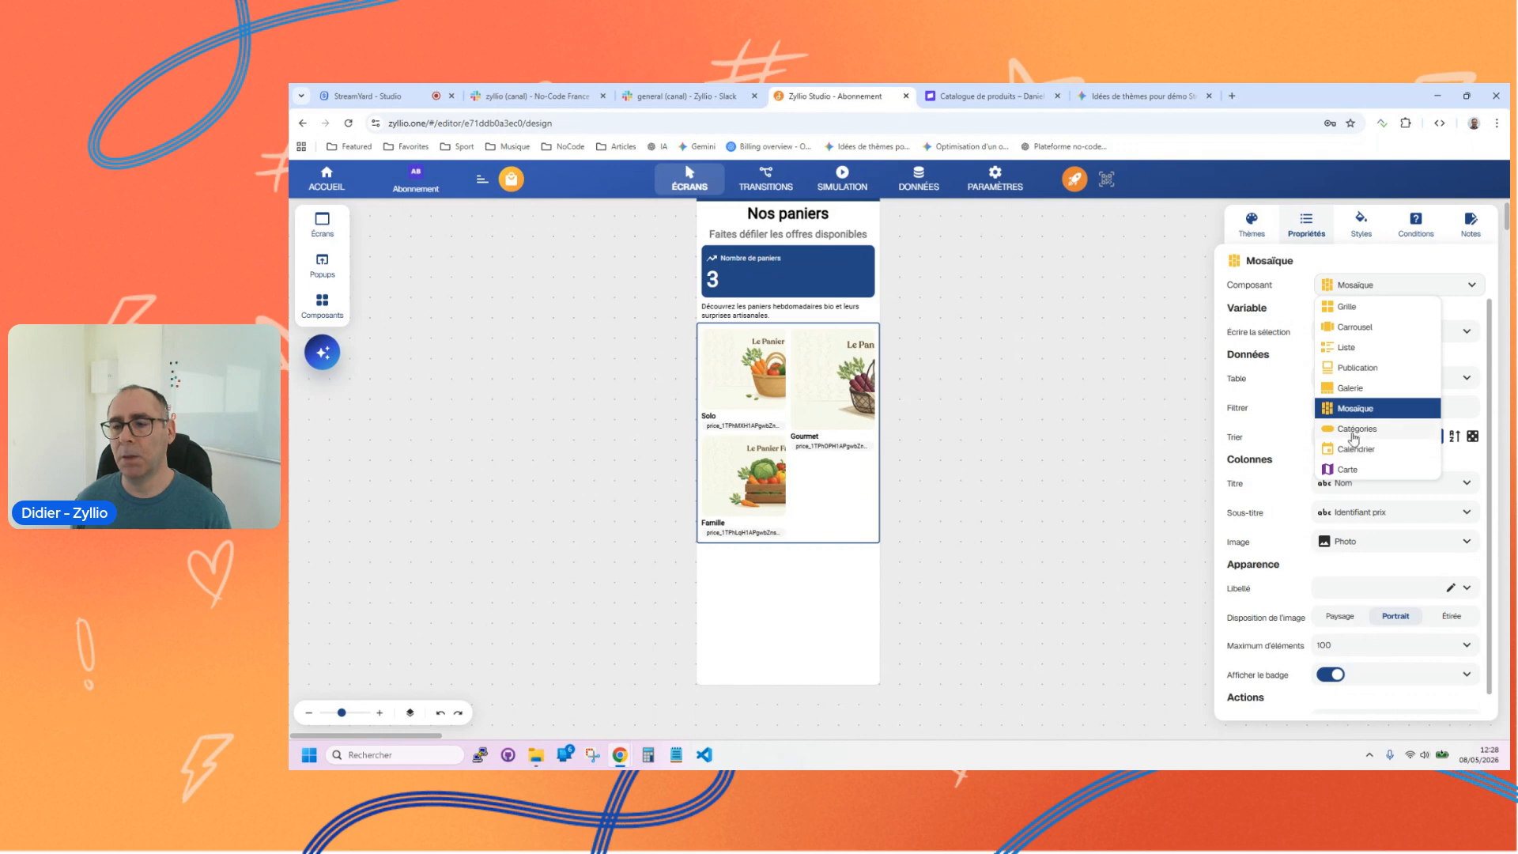
left_click(1355, 310)
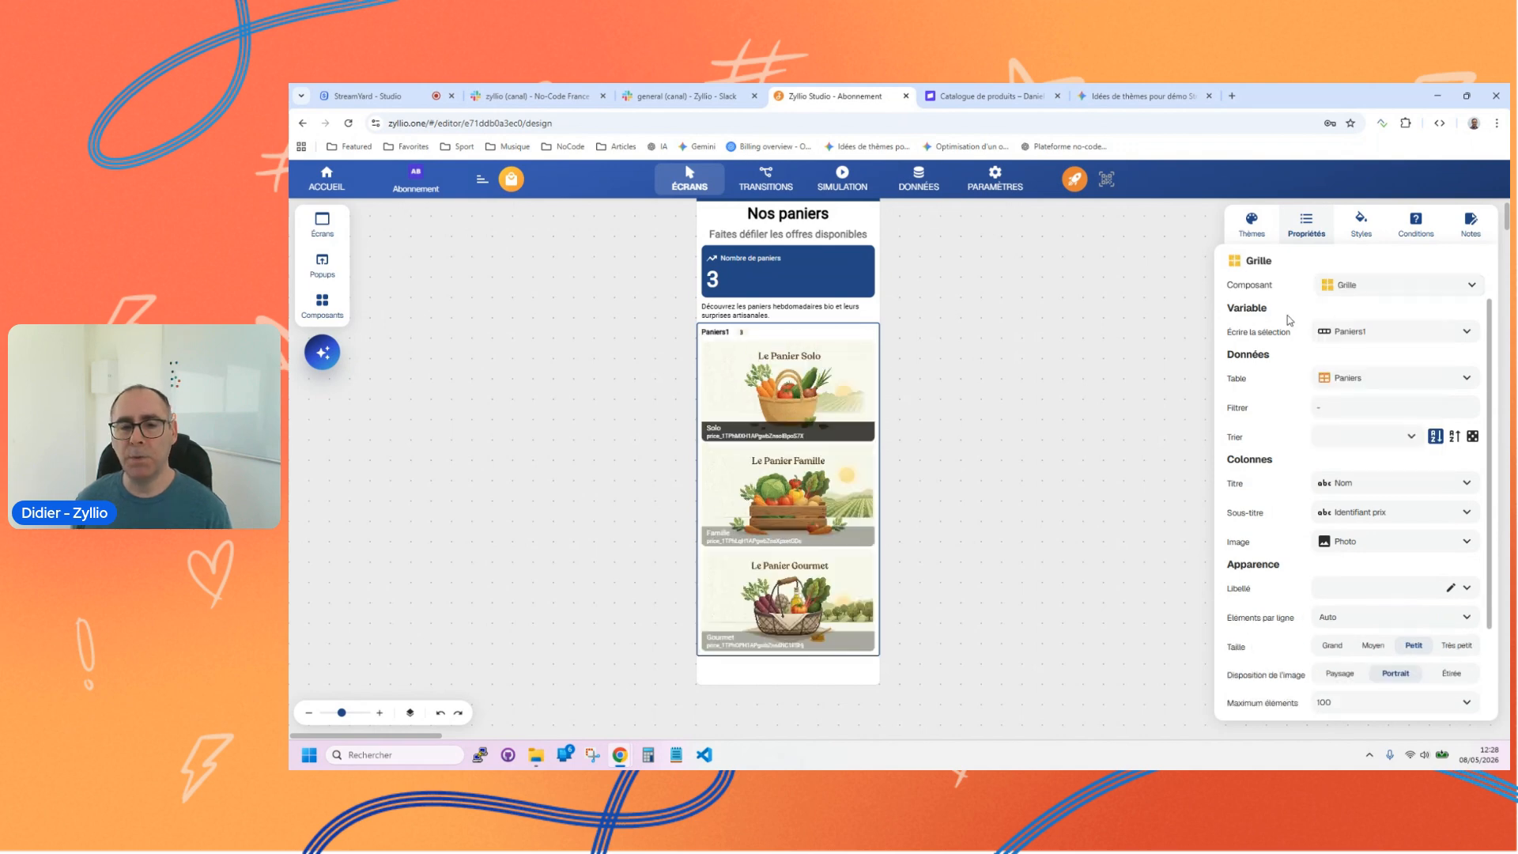
left_click(1367, 509)
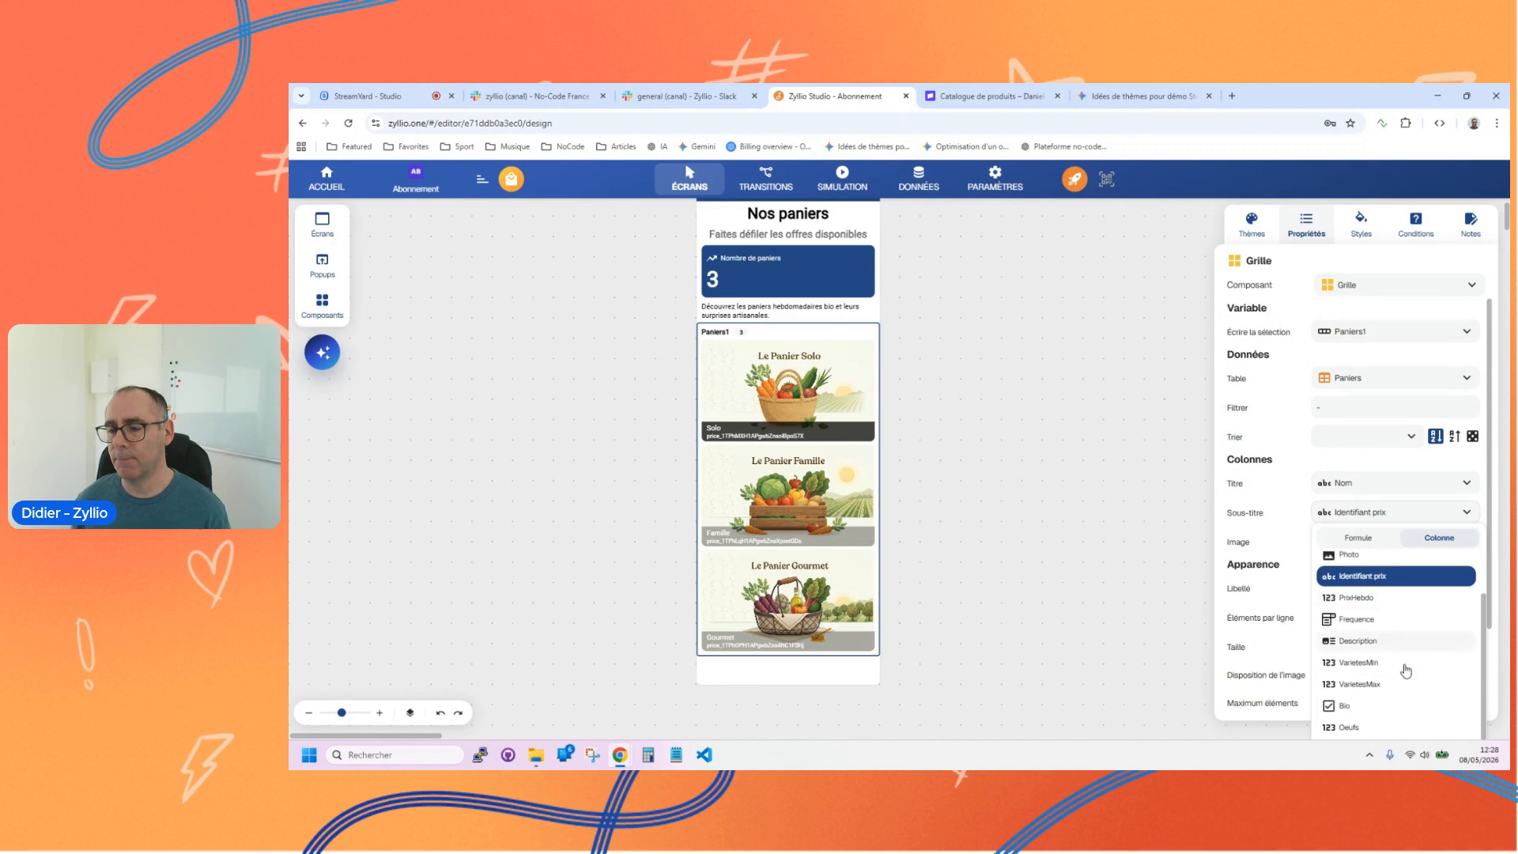
left_click(1251, 472)
scroll(1252, 470, "down", 2)
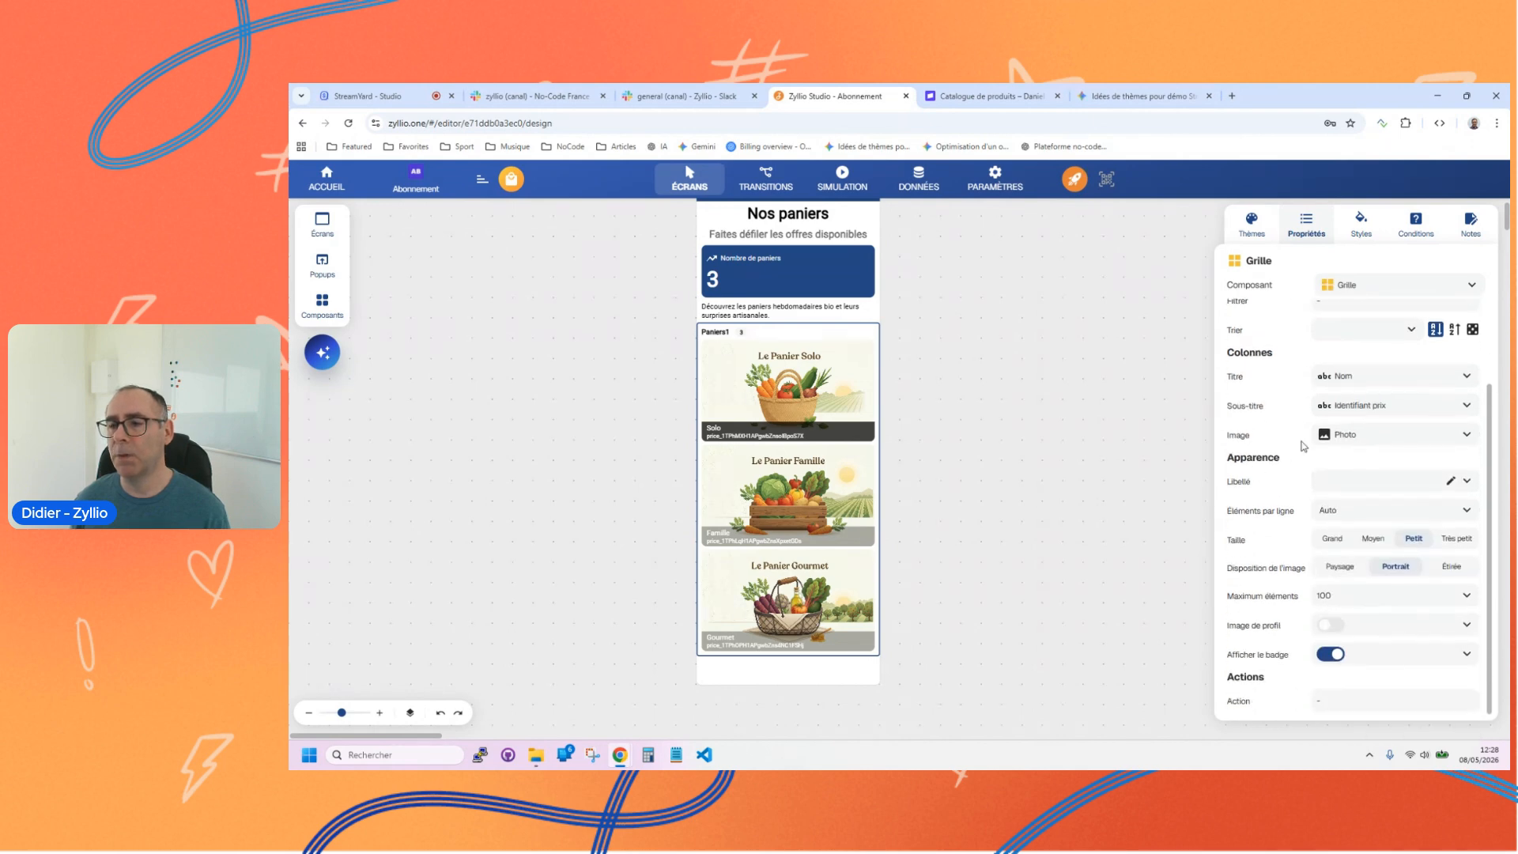
left_click(1385, 406)
scroll(1371, 653, "down", 1)
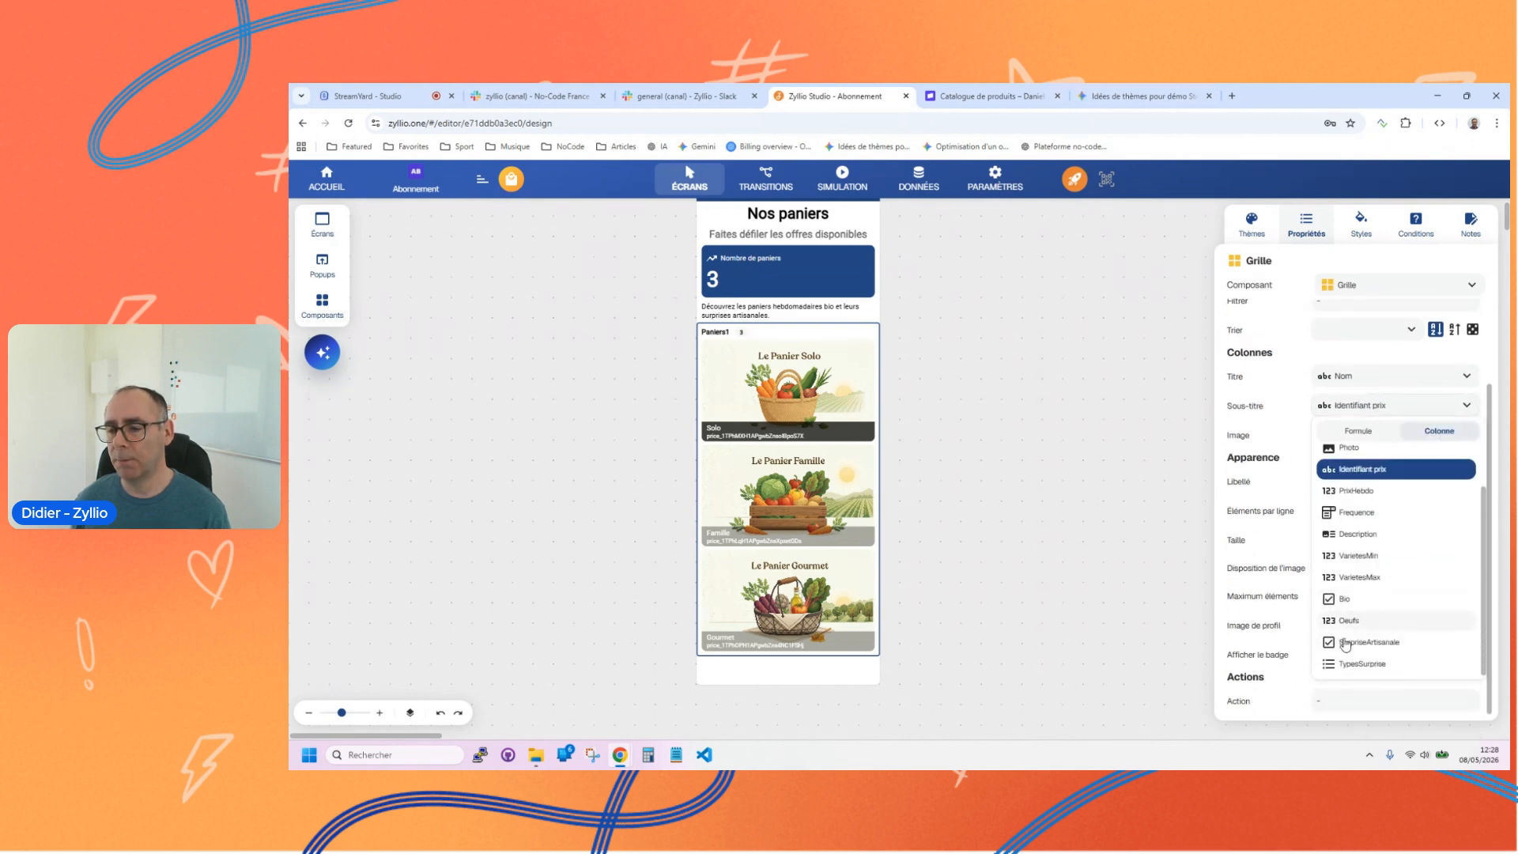
scroll(1356, 621, "up", 1)
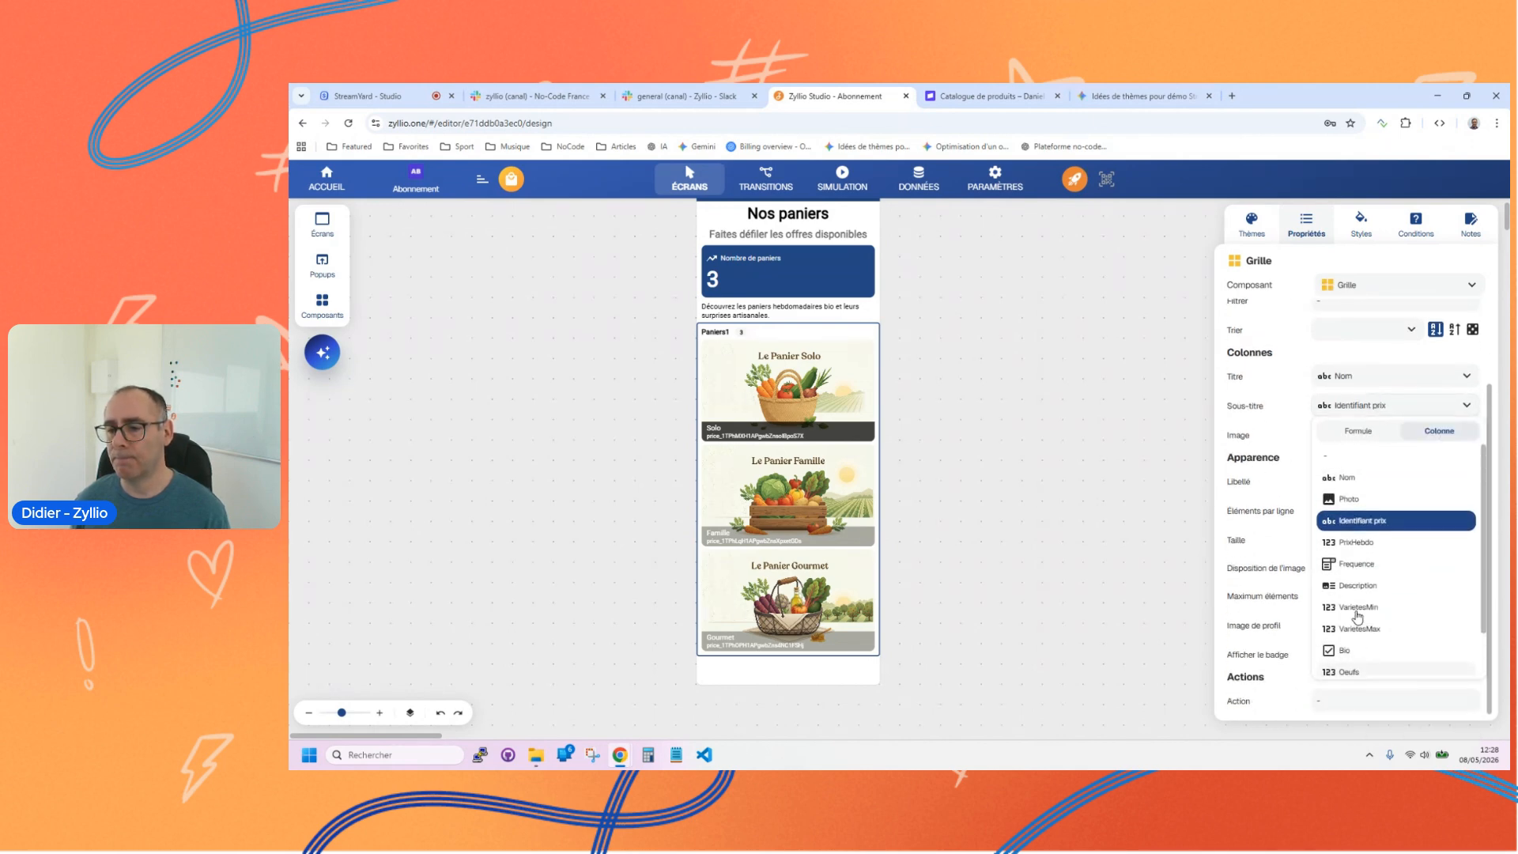
left_click(1361, 543)
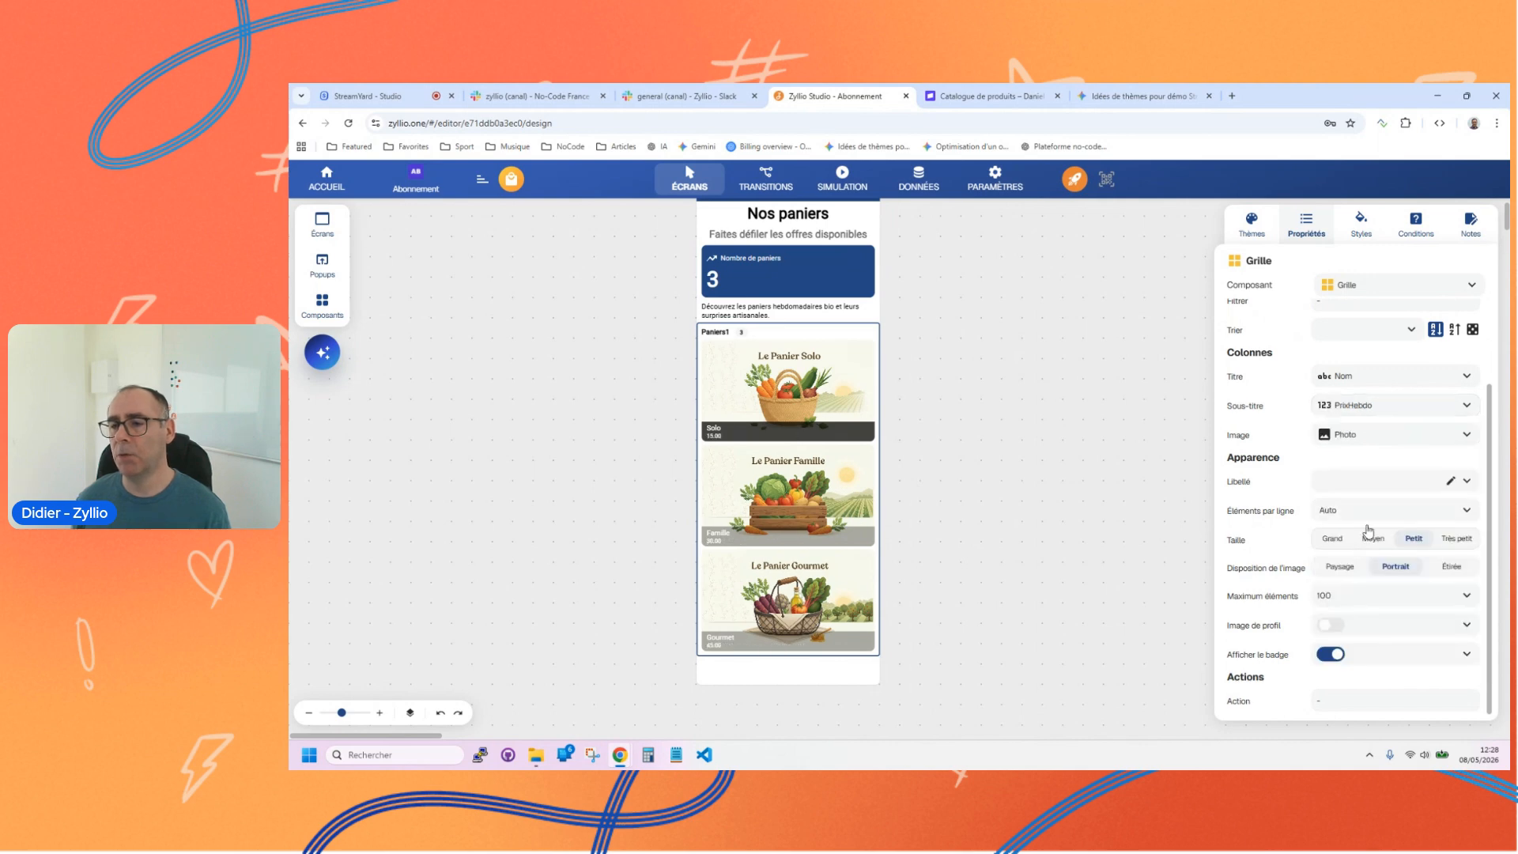
Step: Convert the Paniers grid's subtitle to a formula and format its PrixHebdo value as Devise
left_click(1370, 407)
left_click(1357, 431)
left_click(1358, 405)
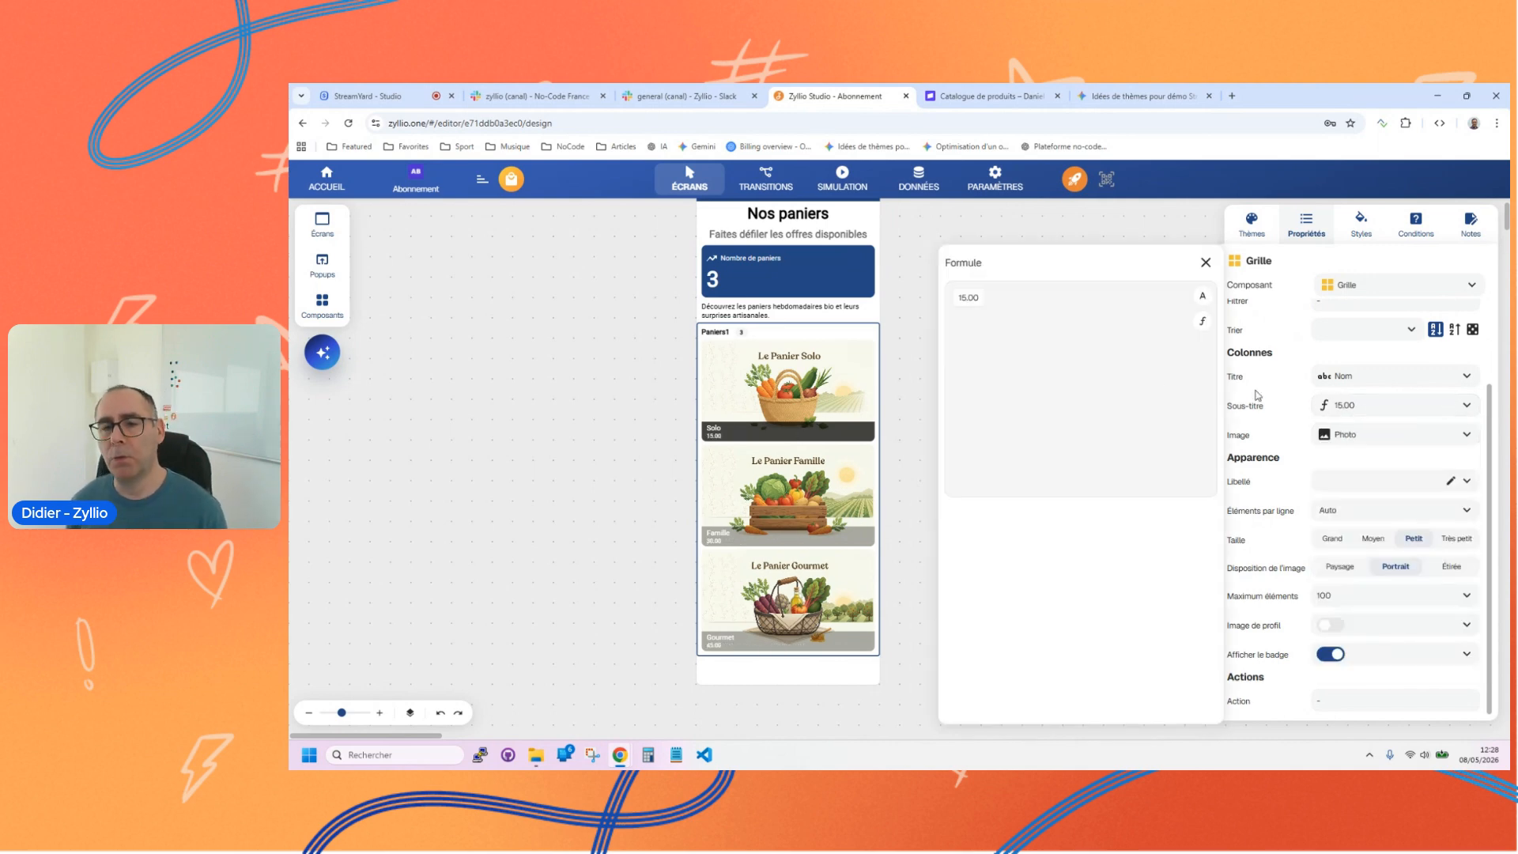
left_click(965, 297)
left_click(1115, 542)
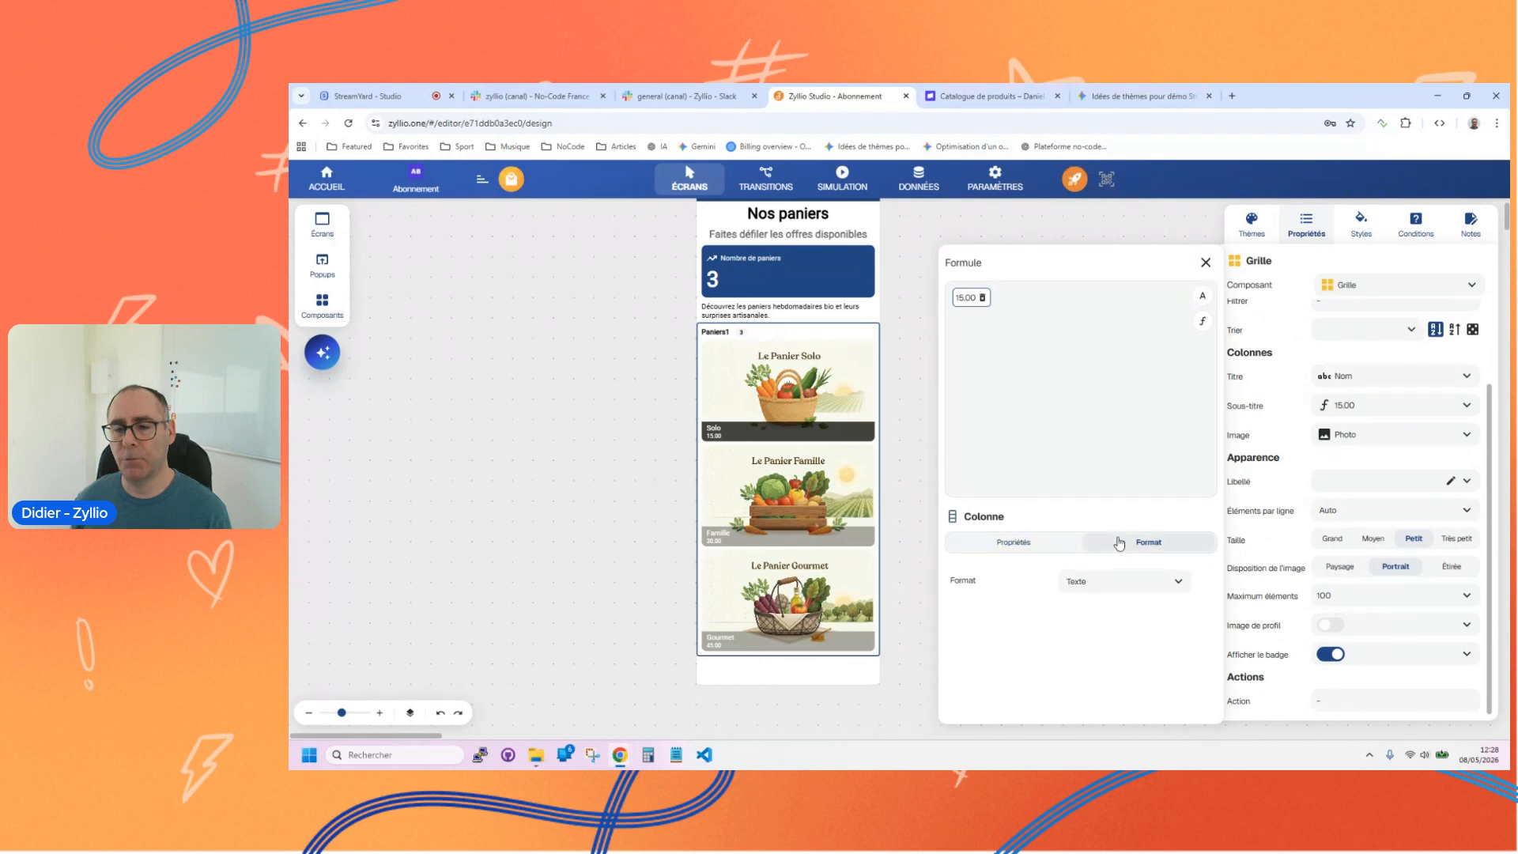
left_click(1117, 581)
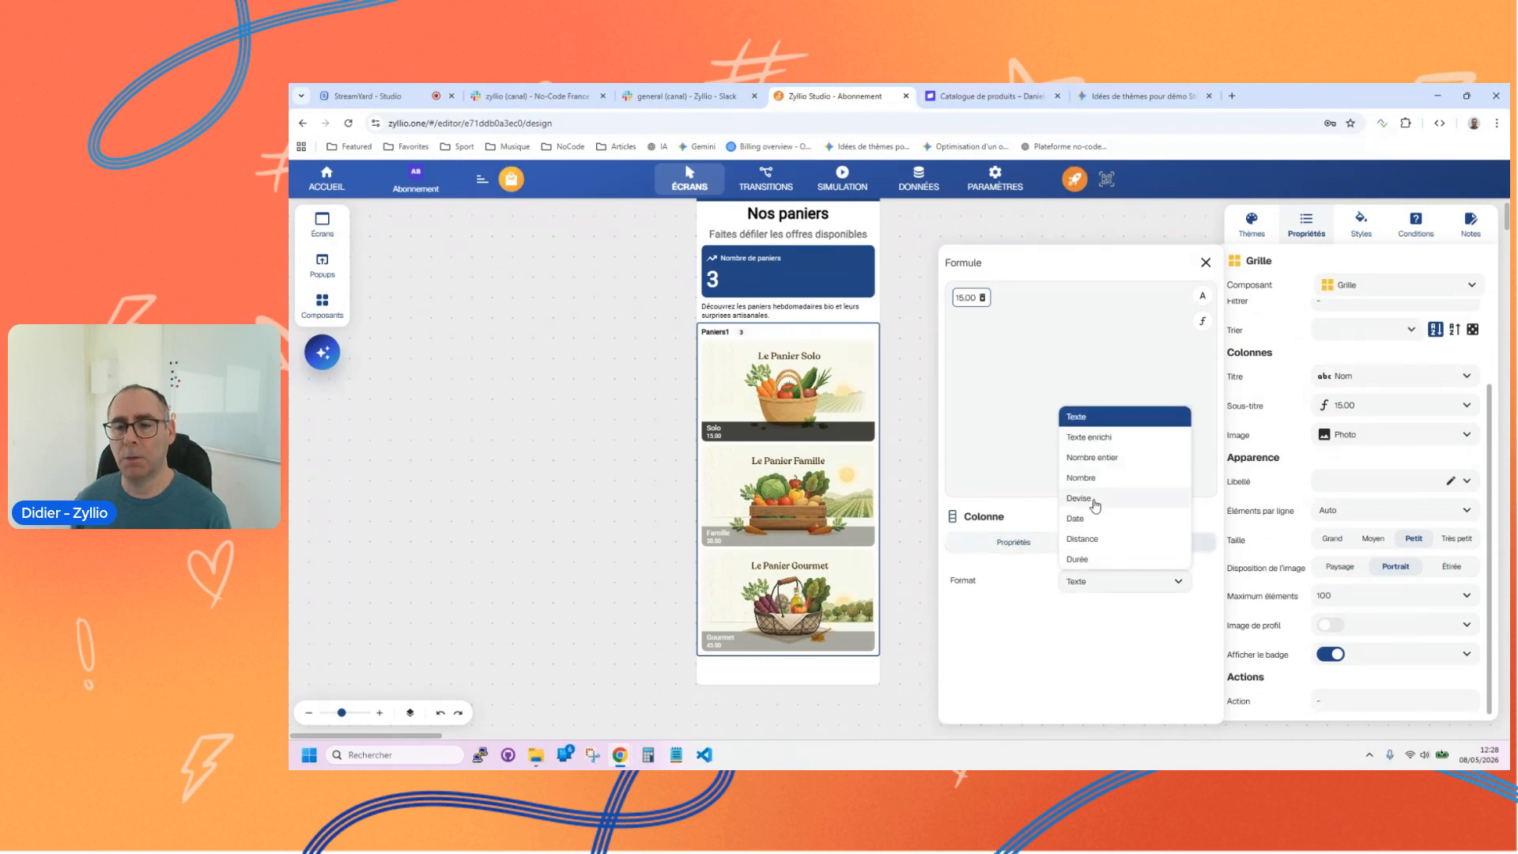
left_click(1095, 498)
left_click(1204, 263)
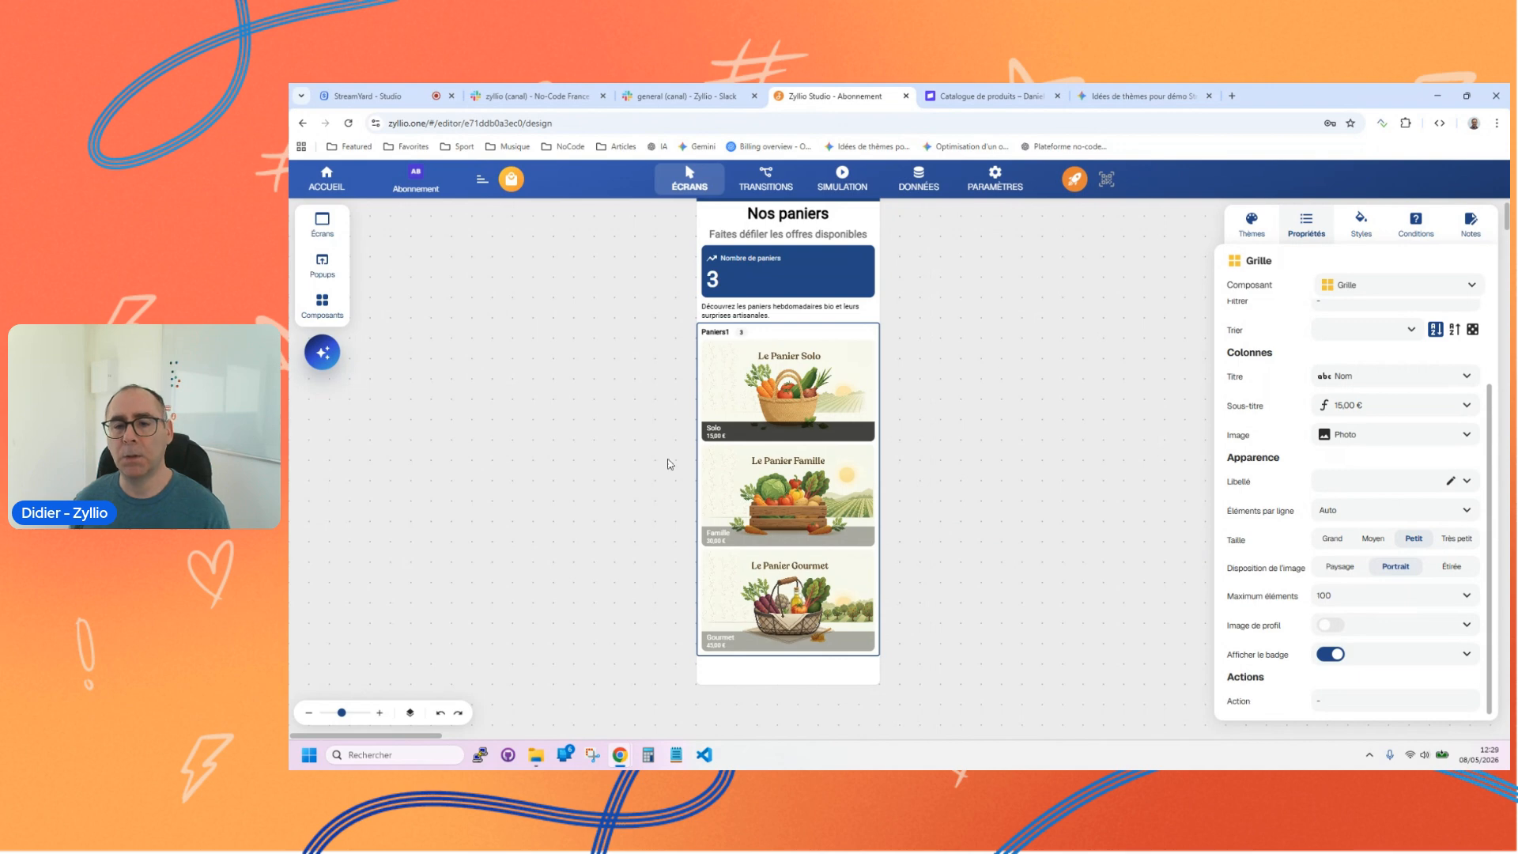
Step: Open the style settings of the Paniers grid
left_click_drag(340, 712, 346, 712)
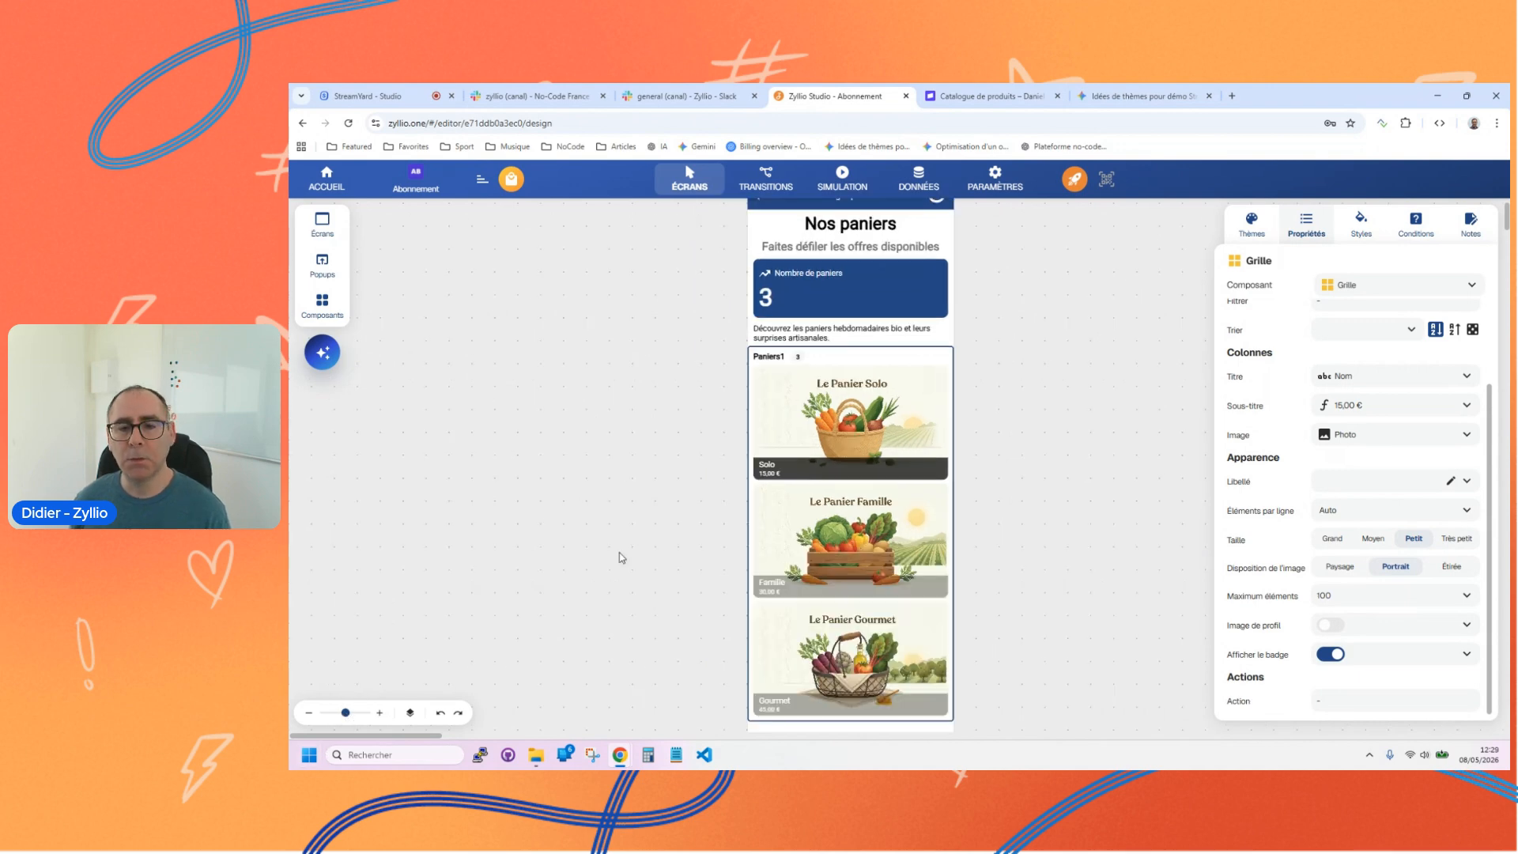
left_click(1362, 227)
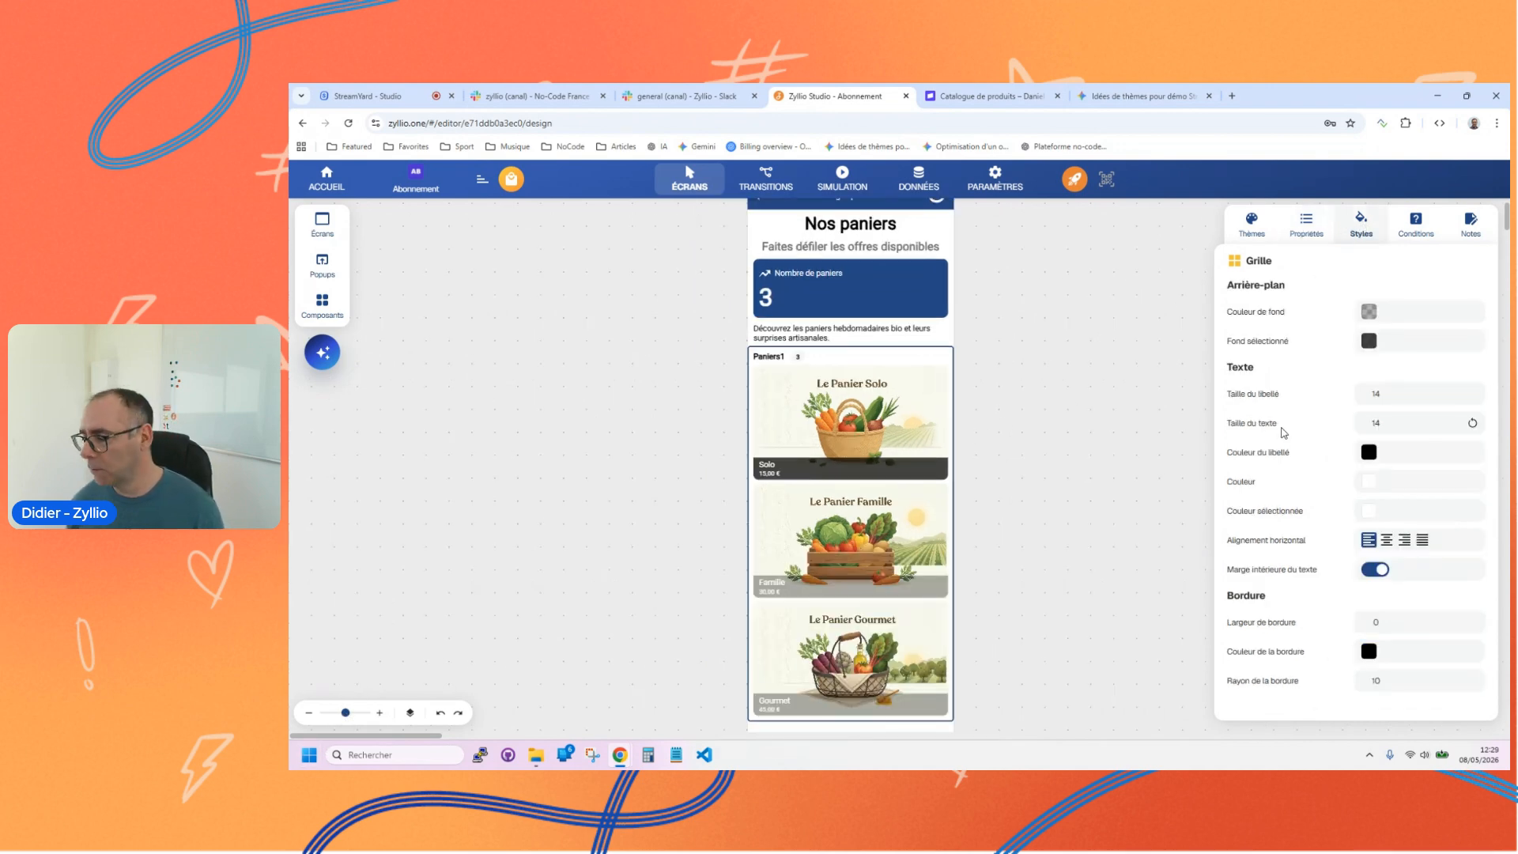
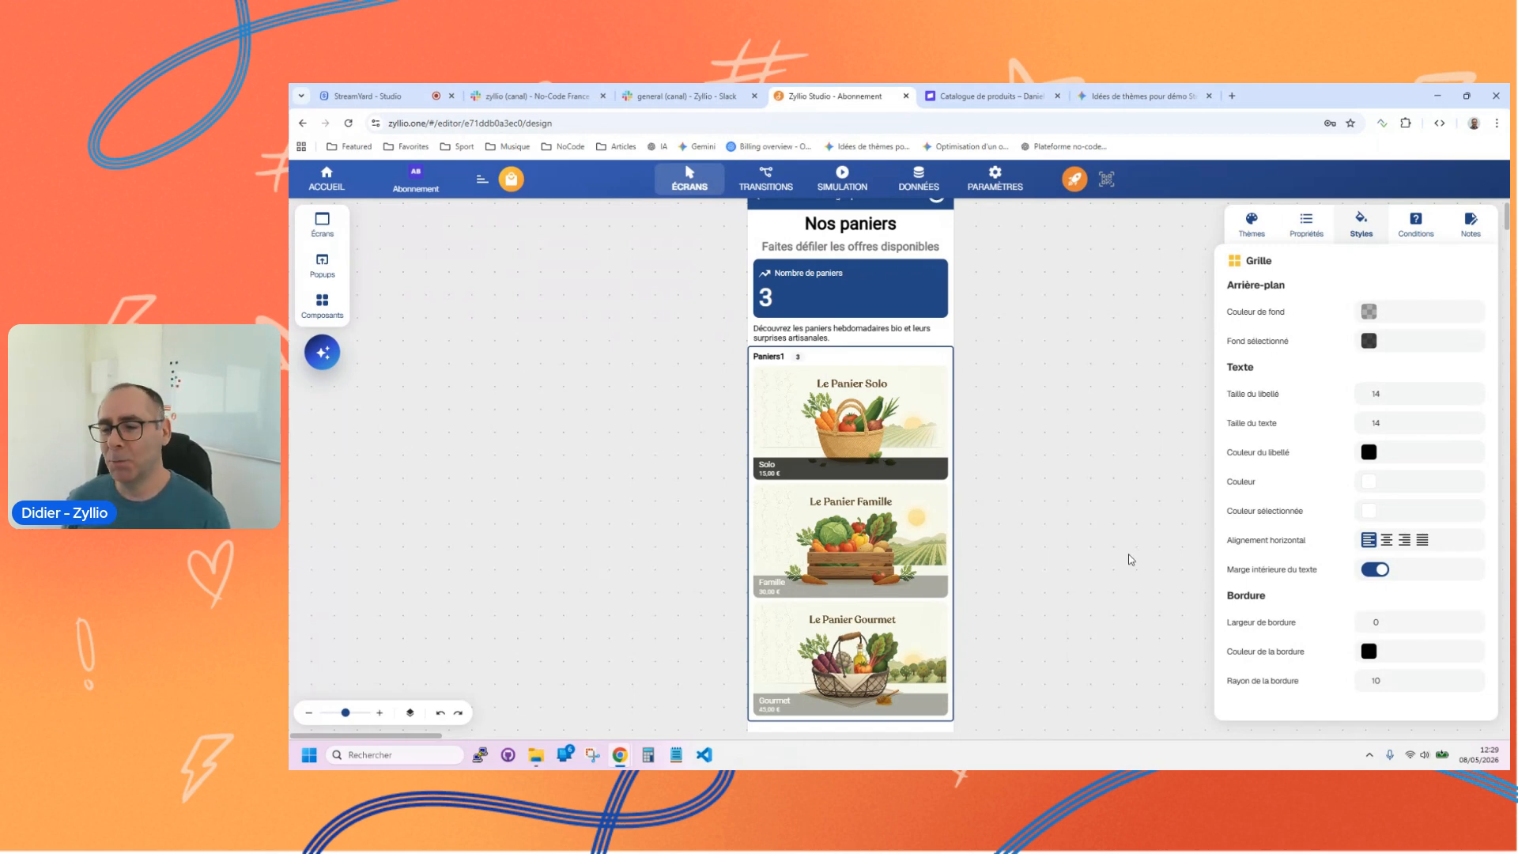
Step: Give the Paniers grid a border of width 1 in light grey #D5D2D2FF
mouse_move(1367, 633)
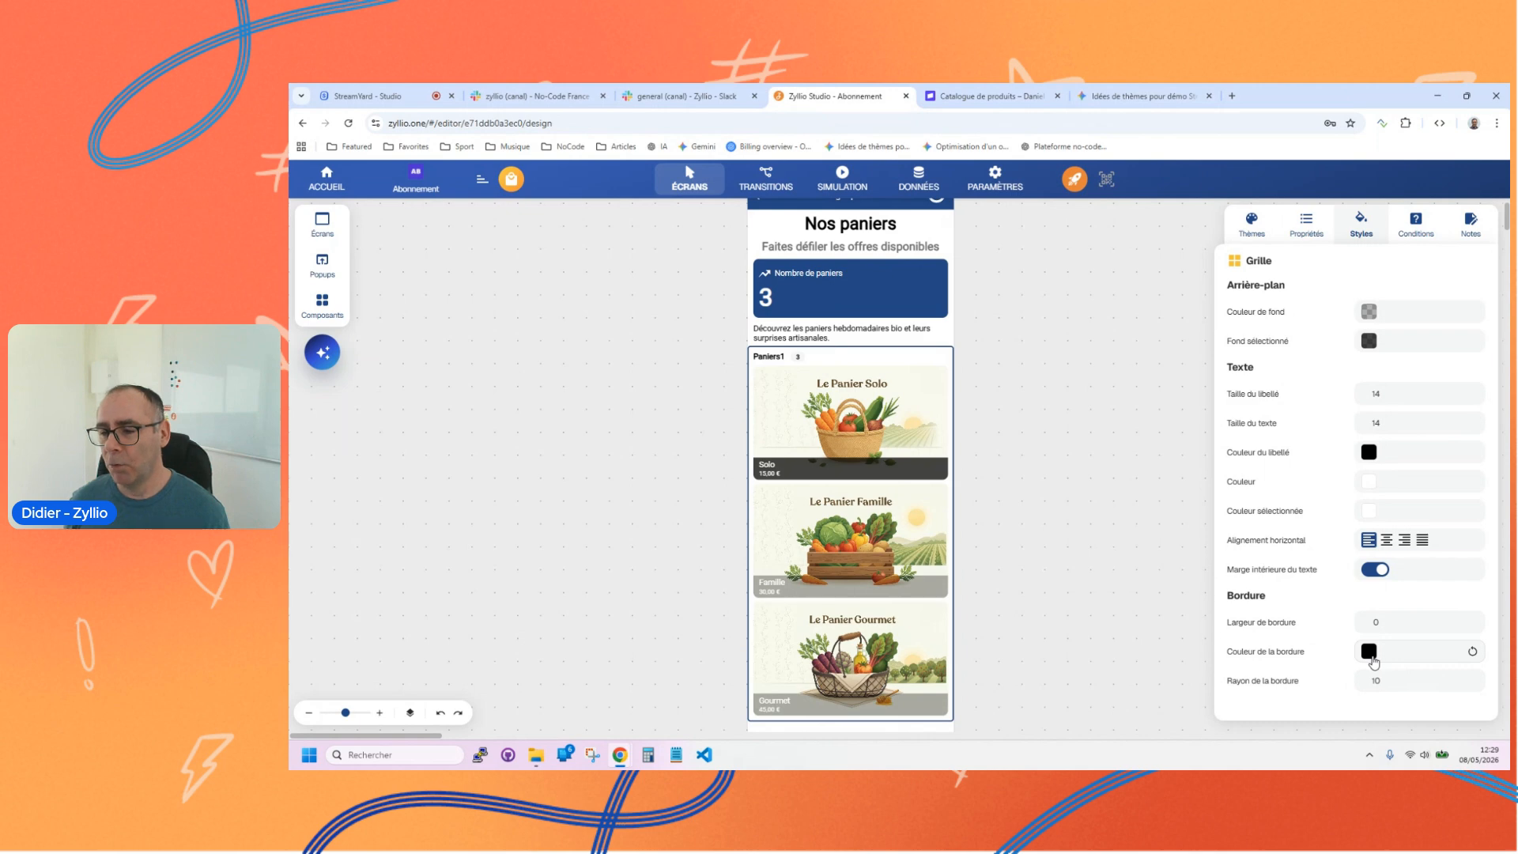
left_click(1414, 623)
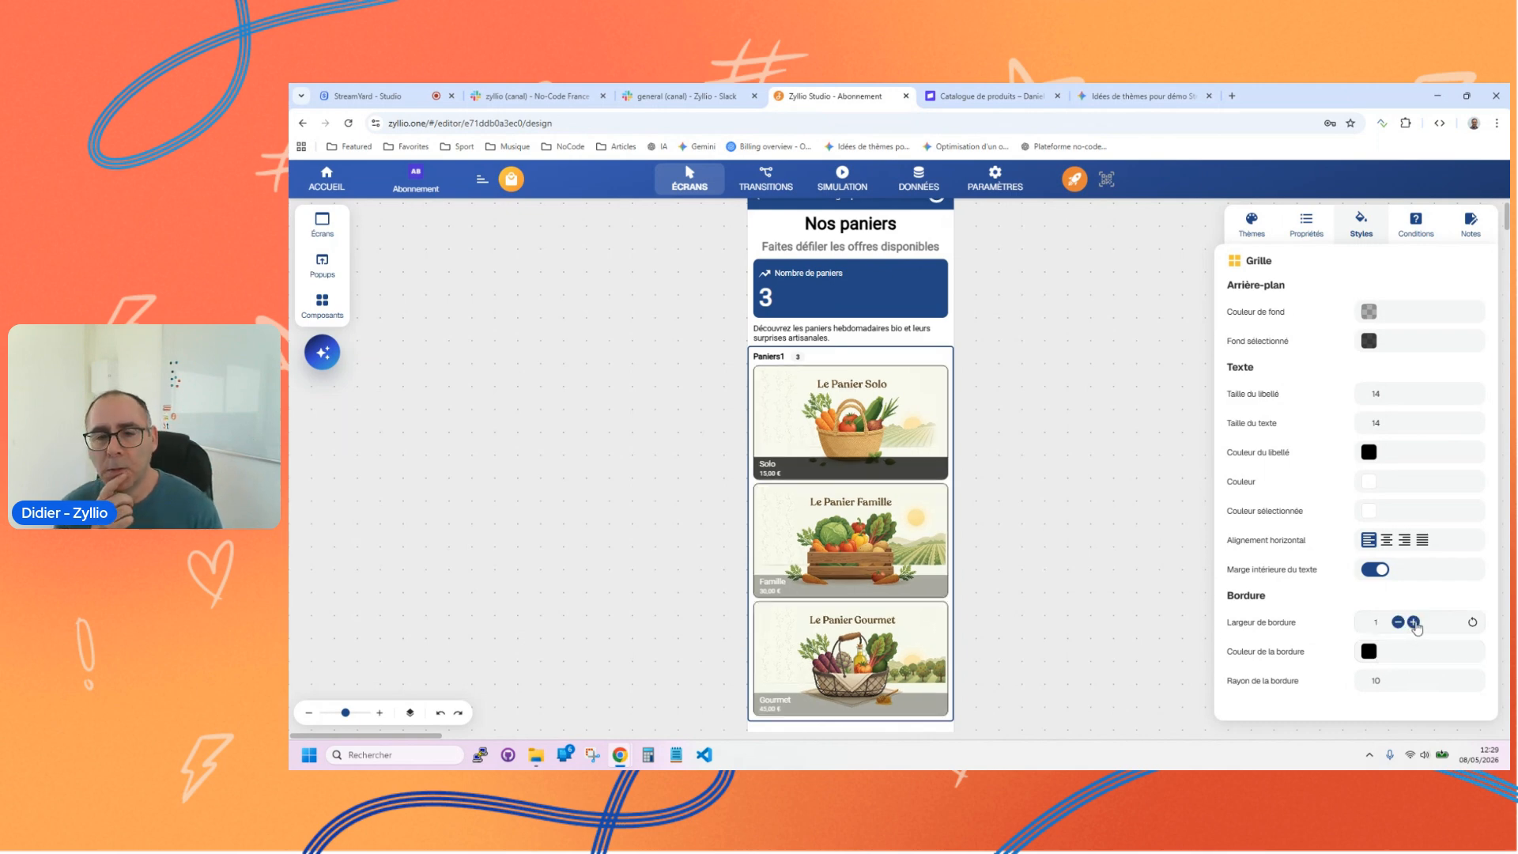
left_click(1369, 651)
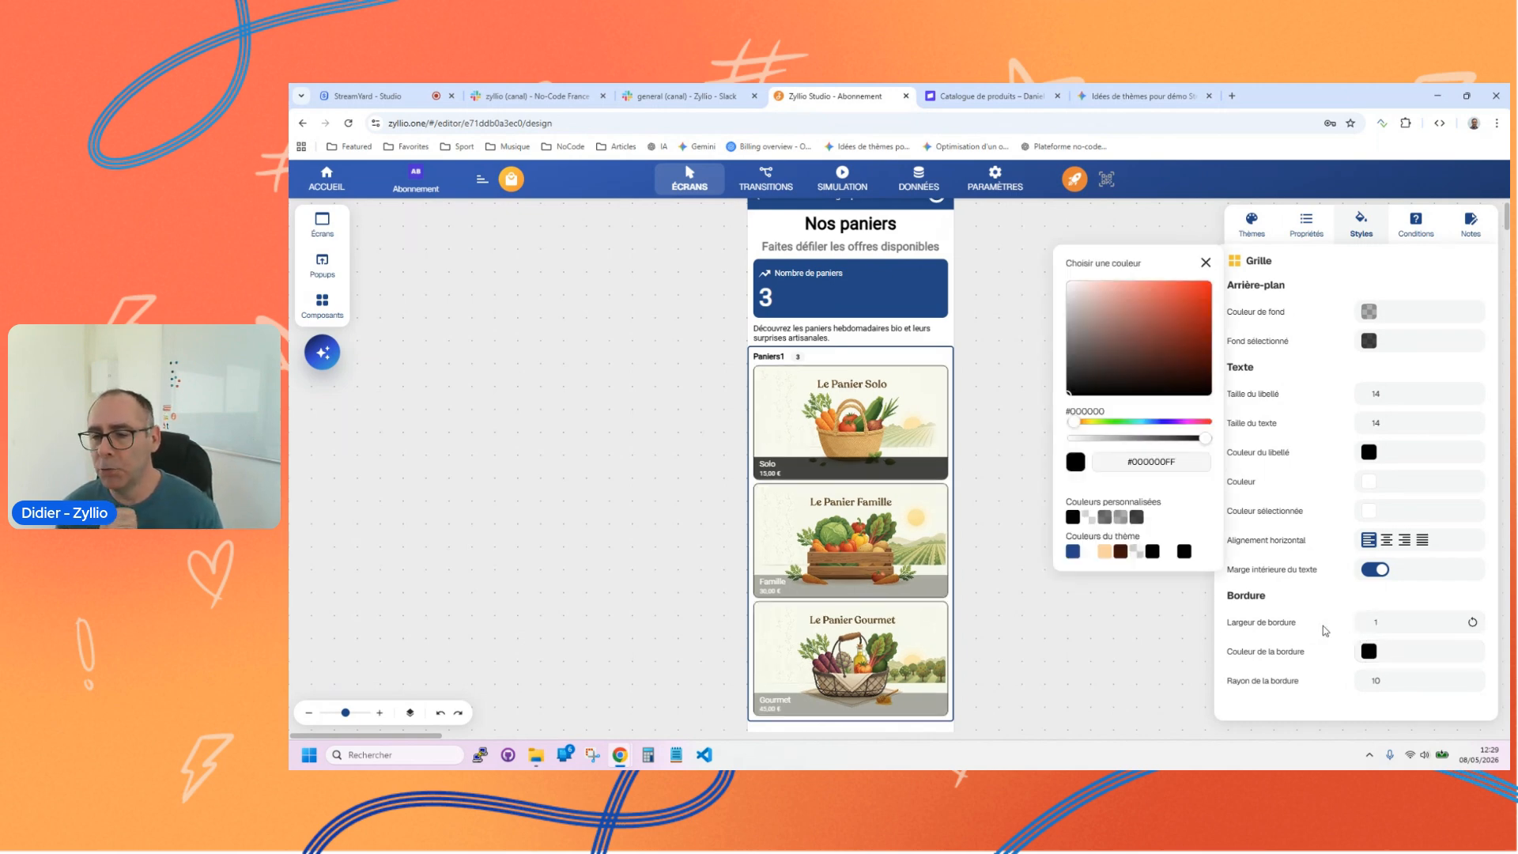
left_click(1076, 309)
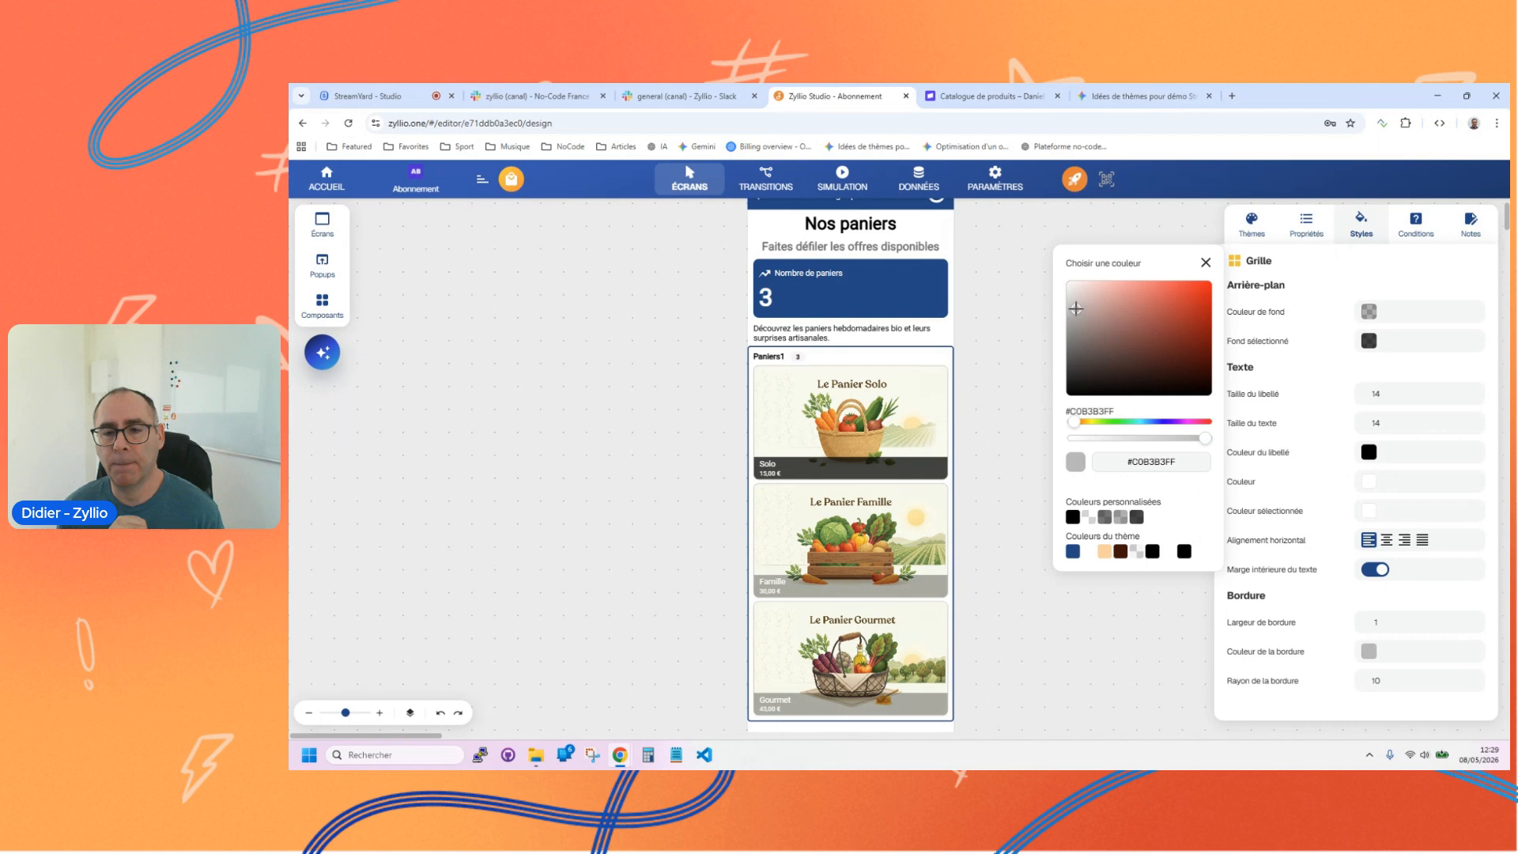
left_click_drag(1076, 308, 1070, 299)
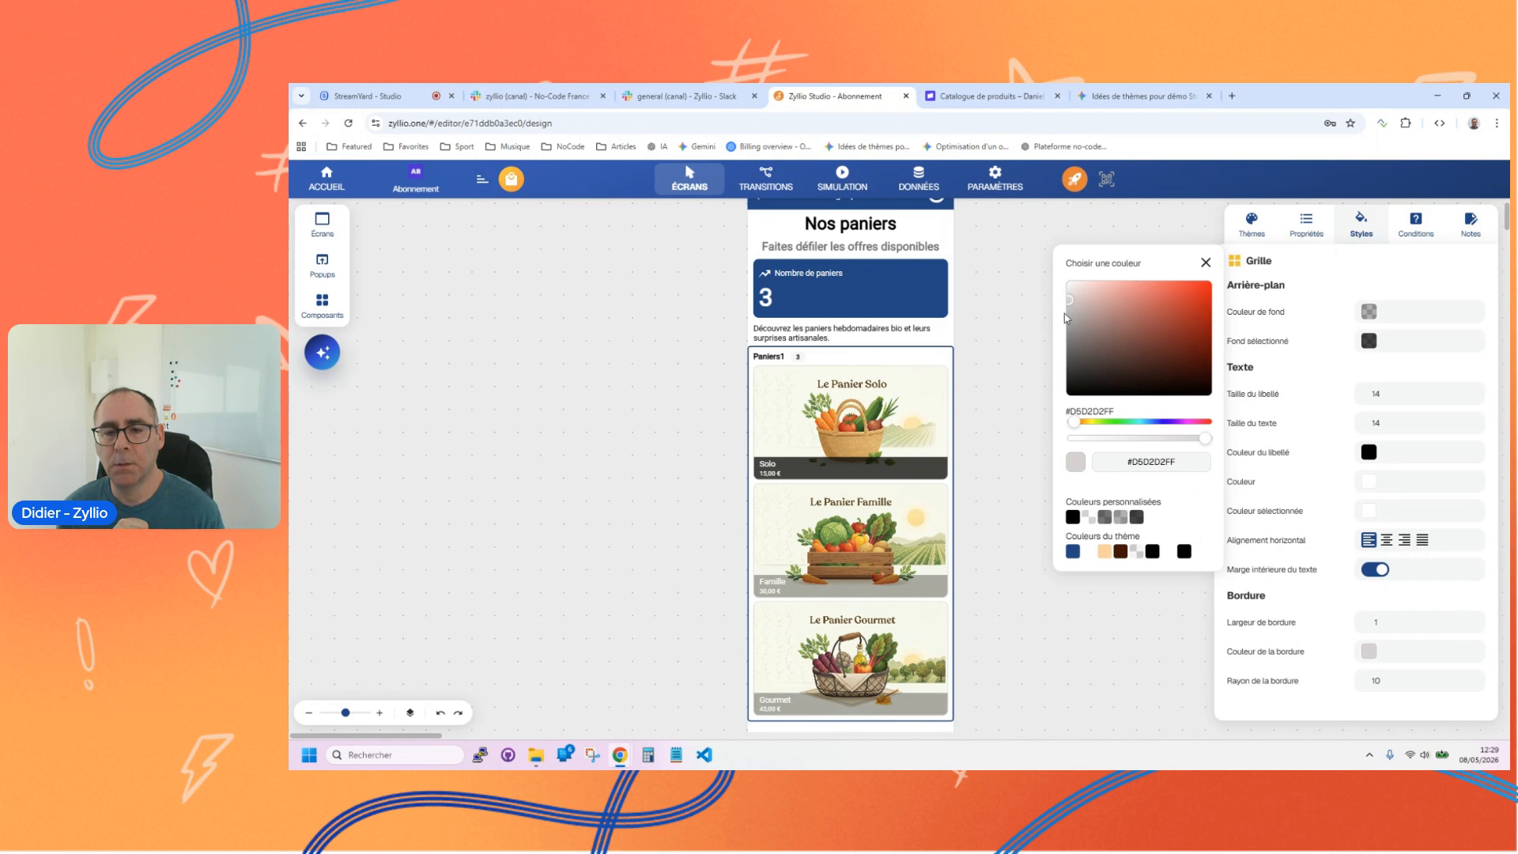
left_click(583, 368)
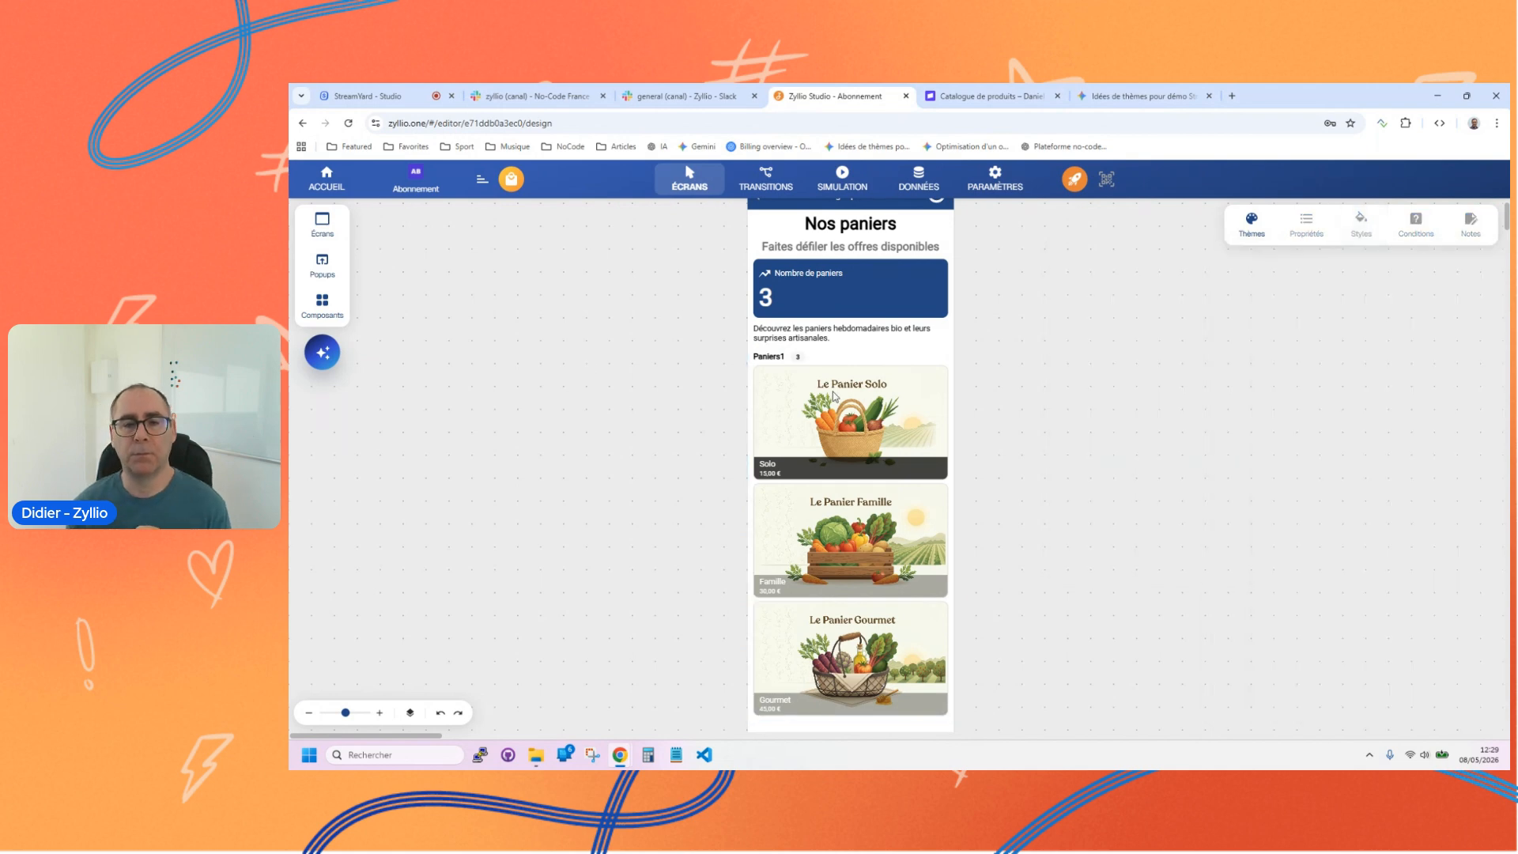
Step: Rename the Paniers1 grid on the catalogue screen as Notre caralogue
left_click(761, 356)
type("Notre caralogue")
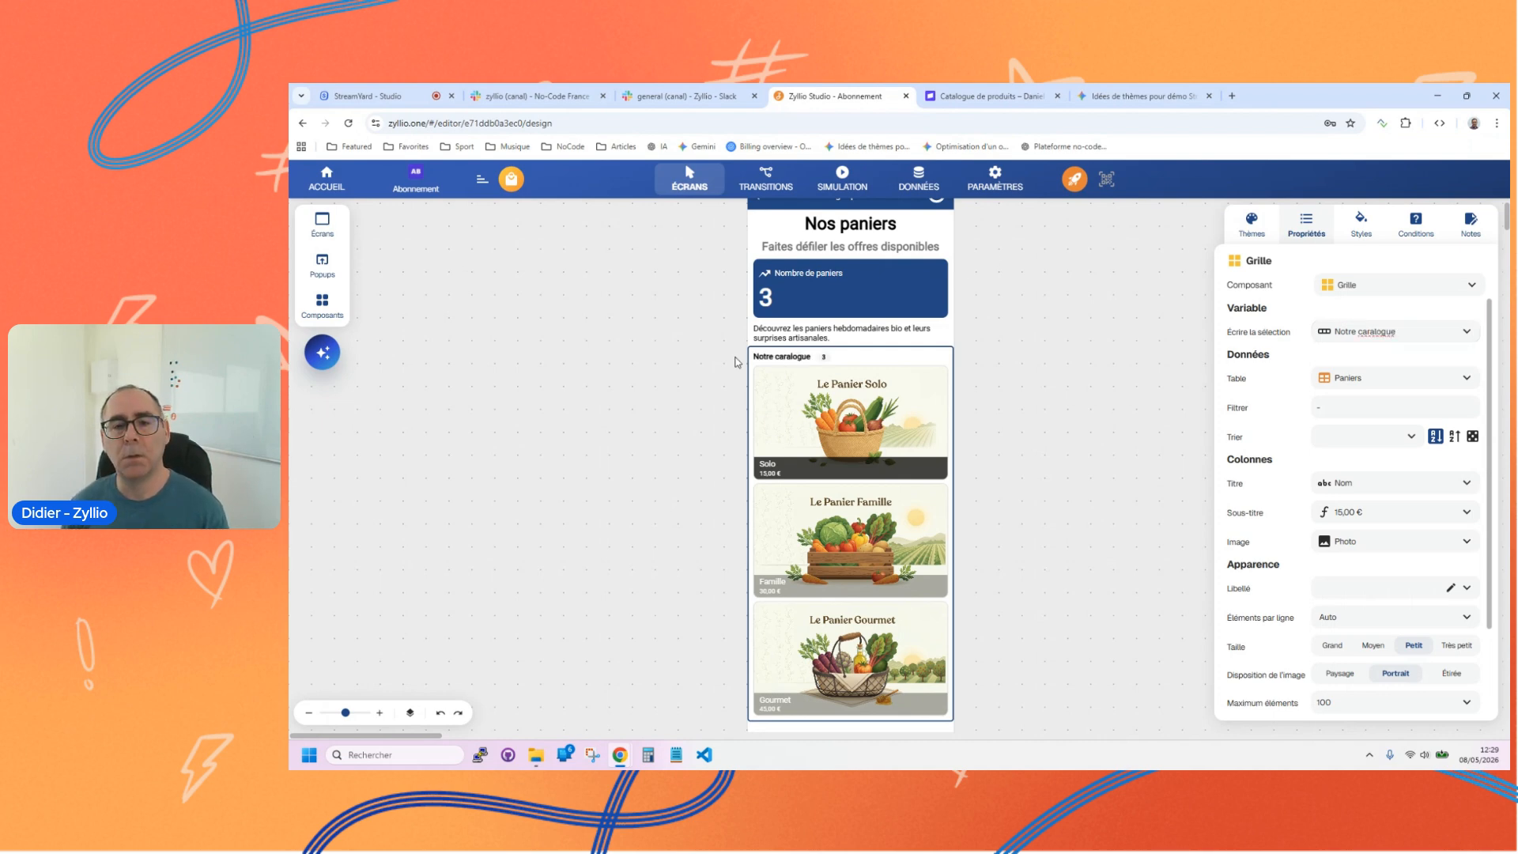
left_click(823, 343)
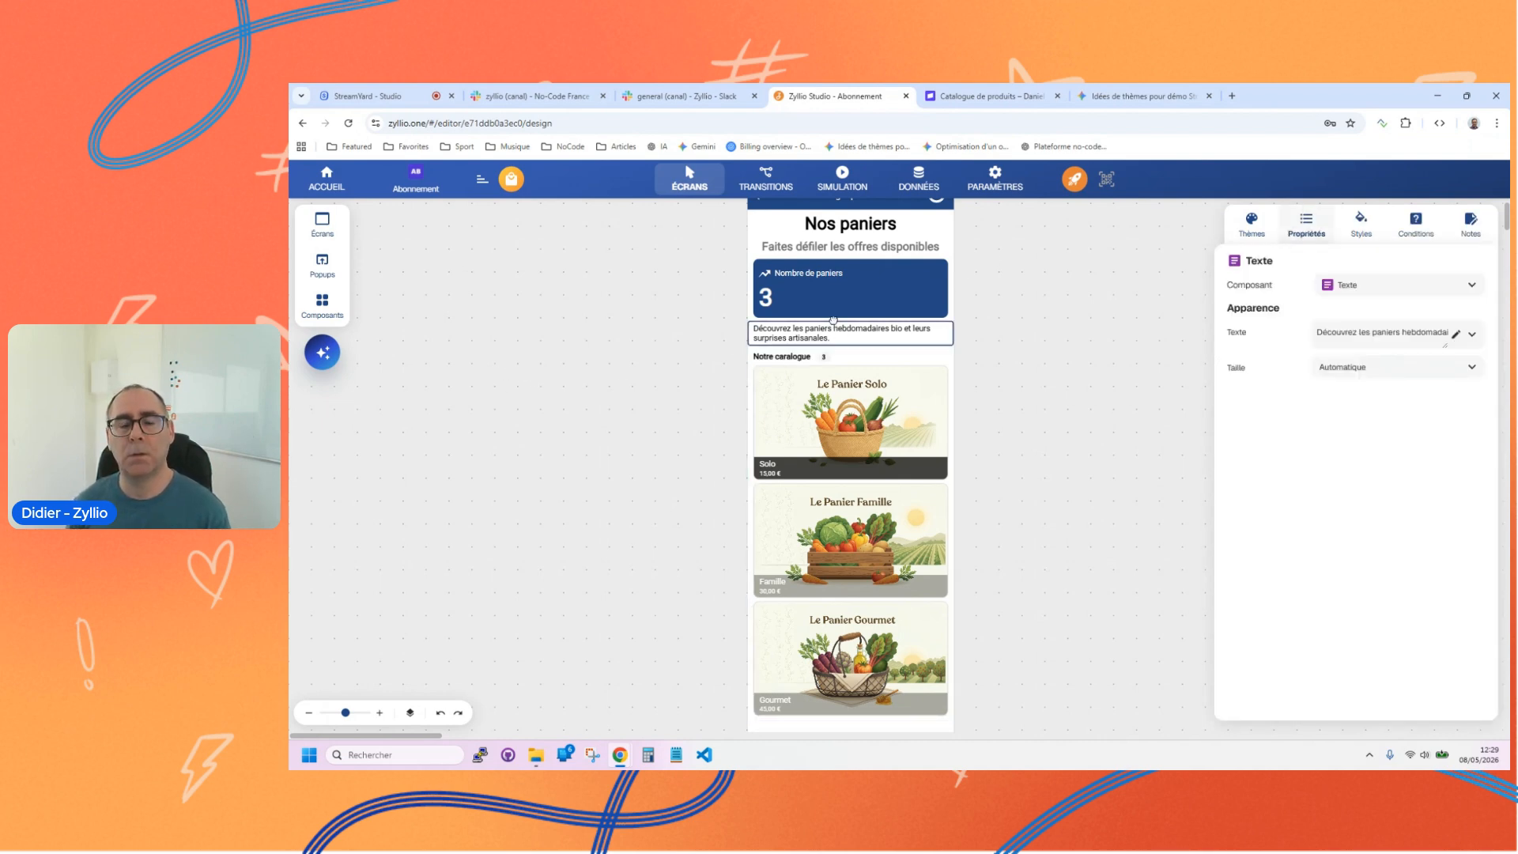
Step: Delete the Nombre de paniers statistic from the Catalogue Paniers #1 screen
scroll(643, 355, "up", 1)
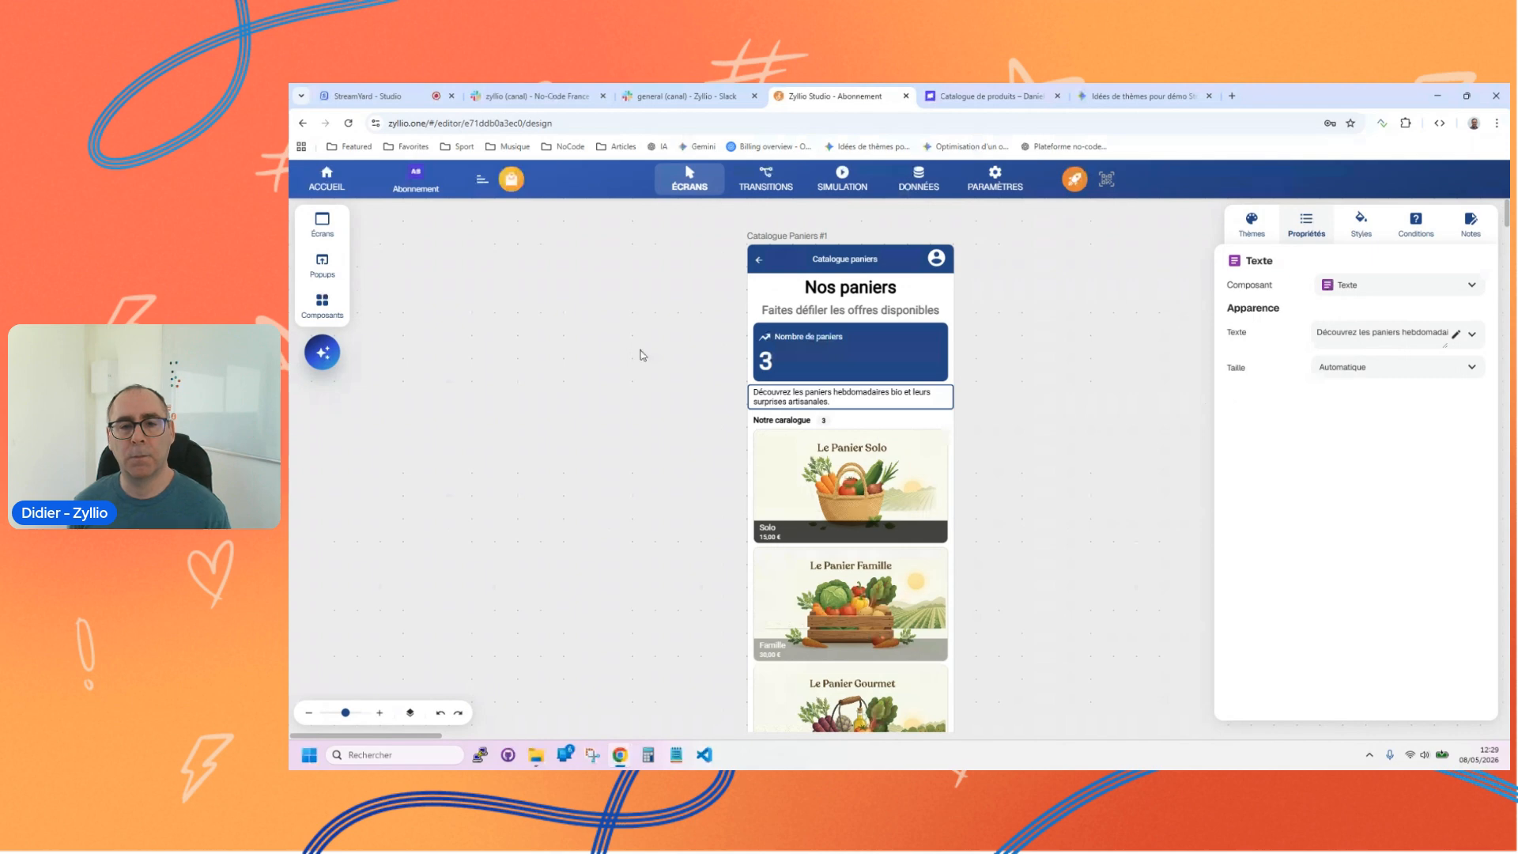
left_click(866, 358)
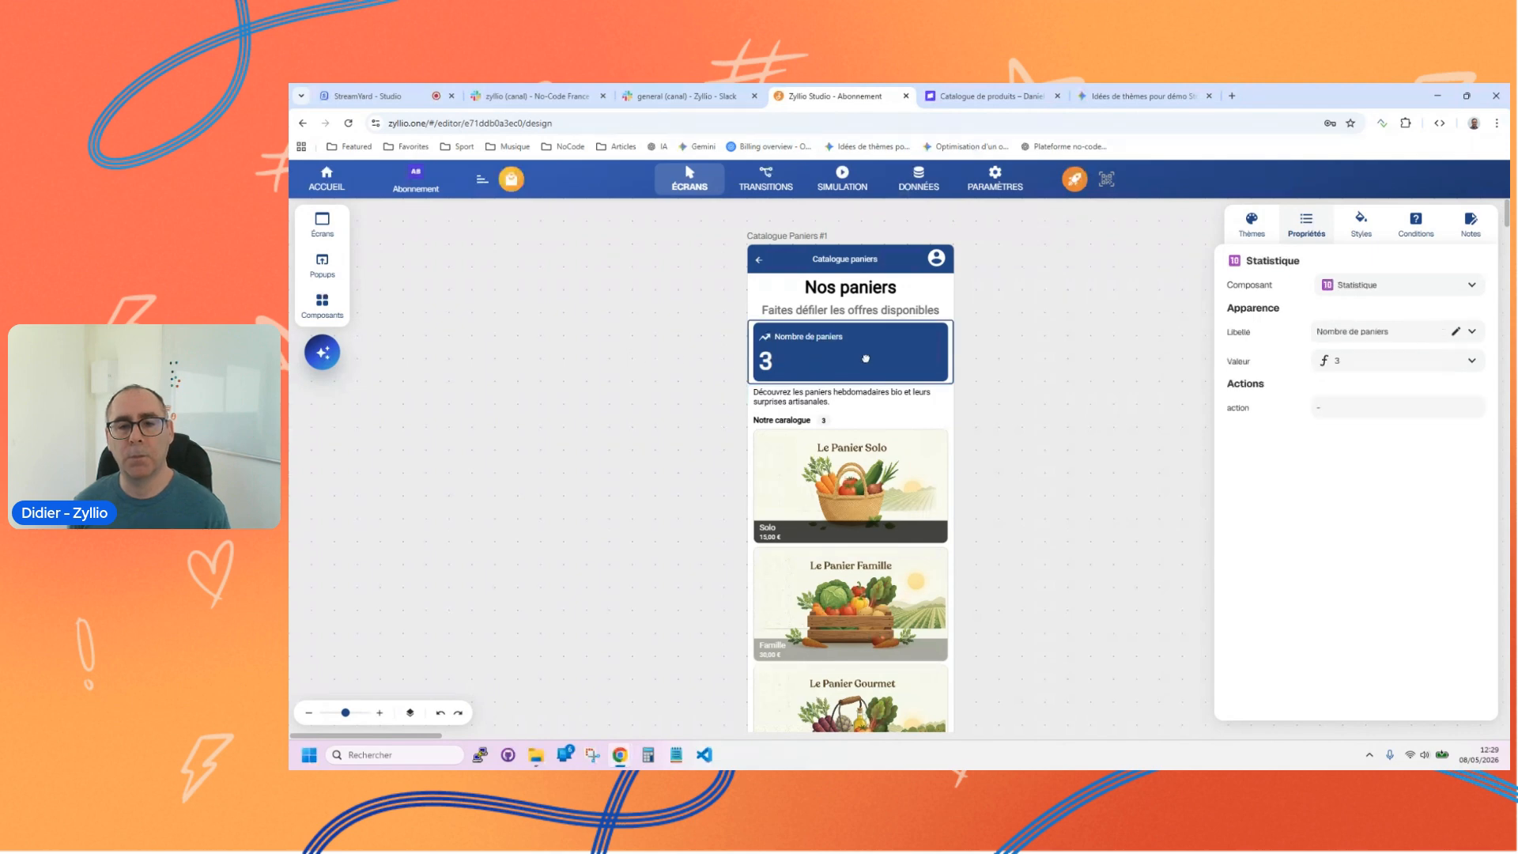
key("Delete")
left_click(804, 338)
left_click(652, 348)
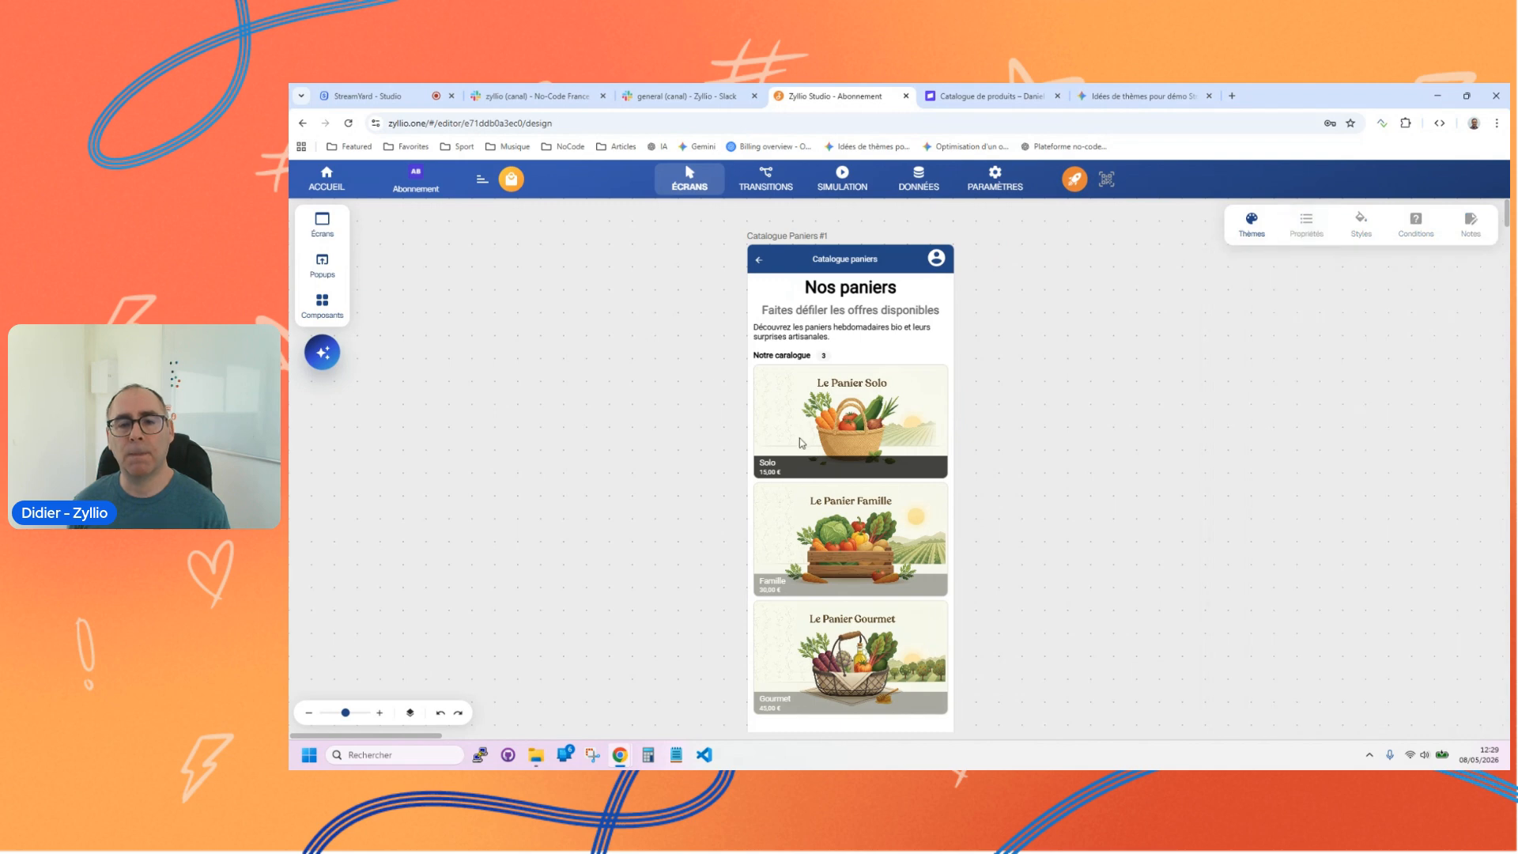
Step: Correct the spelling of the grid's name to Notre catalogue
left_click(798, 360)
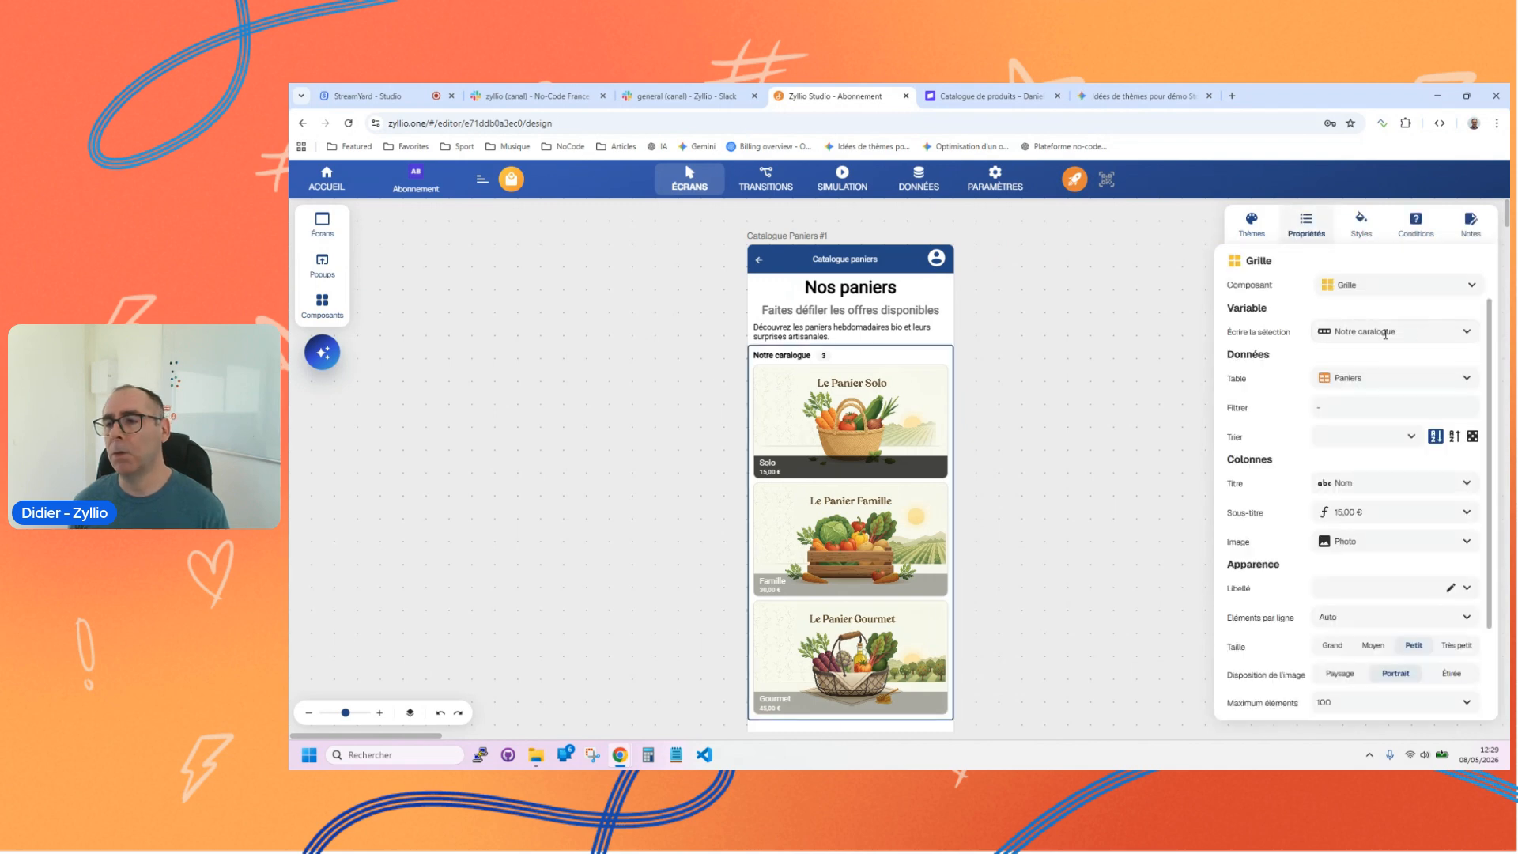
key("BackSpace")
type("t")
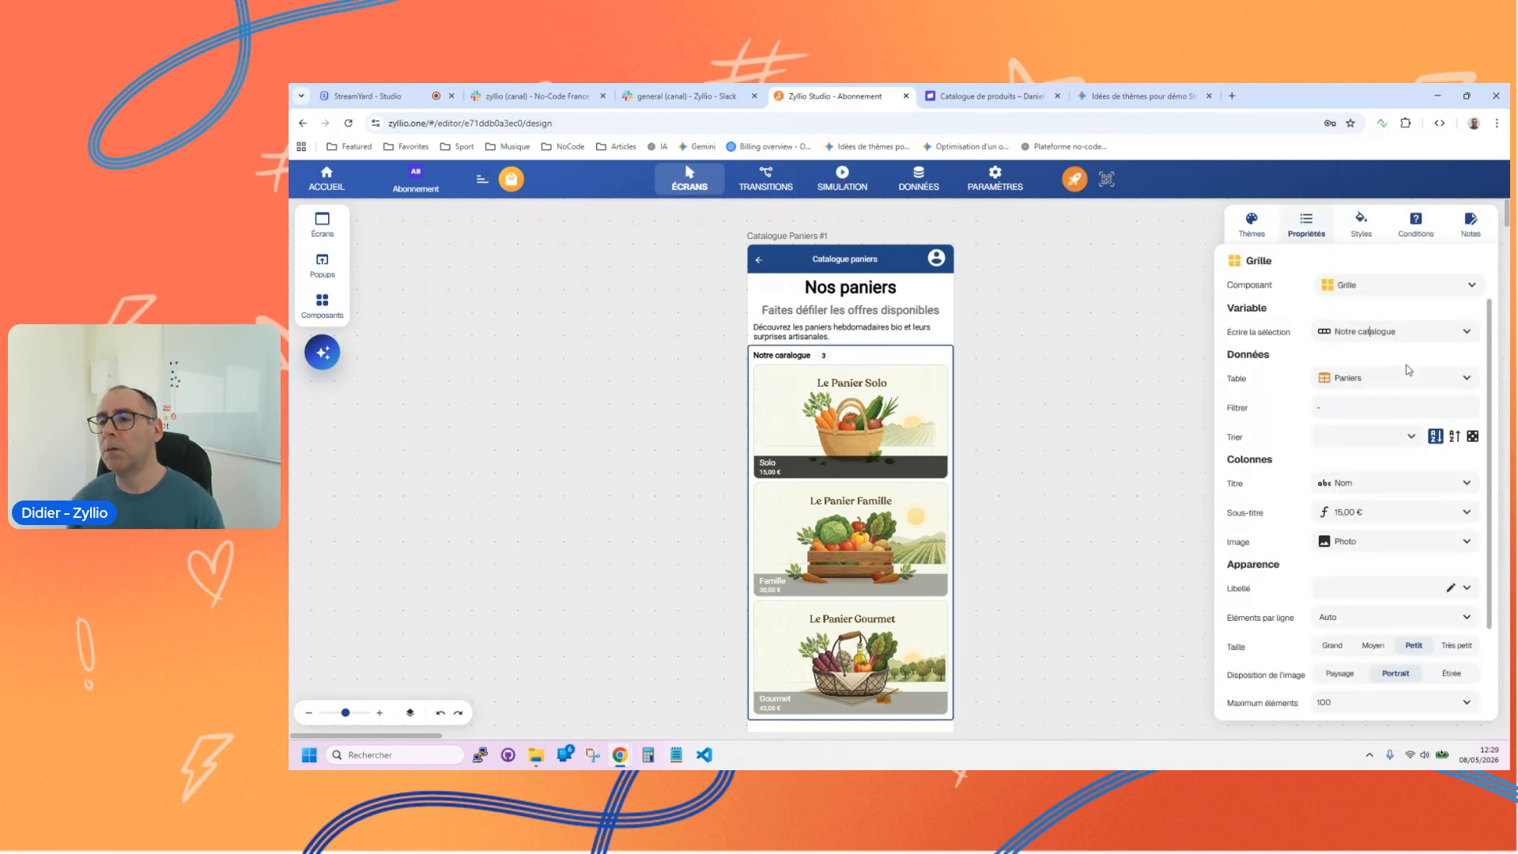
left_click(659, 346)
Step: Rename the Catalogue Paniers #1 screen as Catalogue and shift it aside to free space on its right
left_click(862, 260)
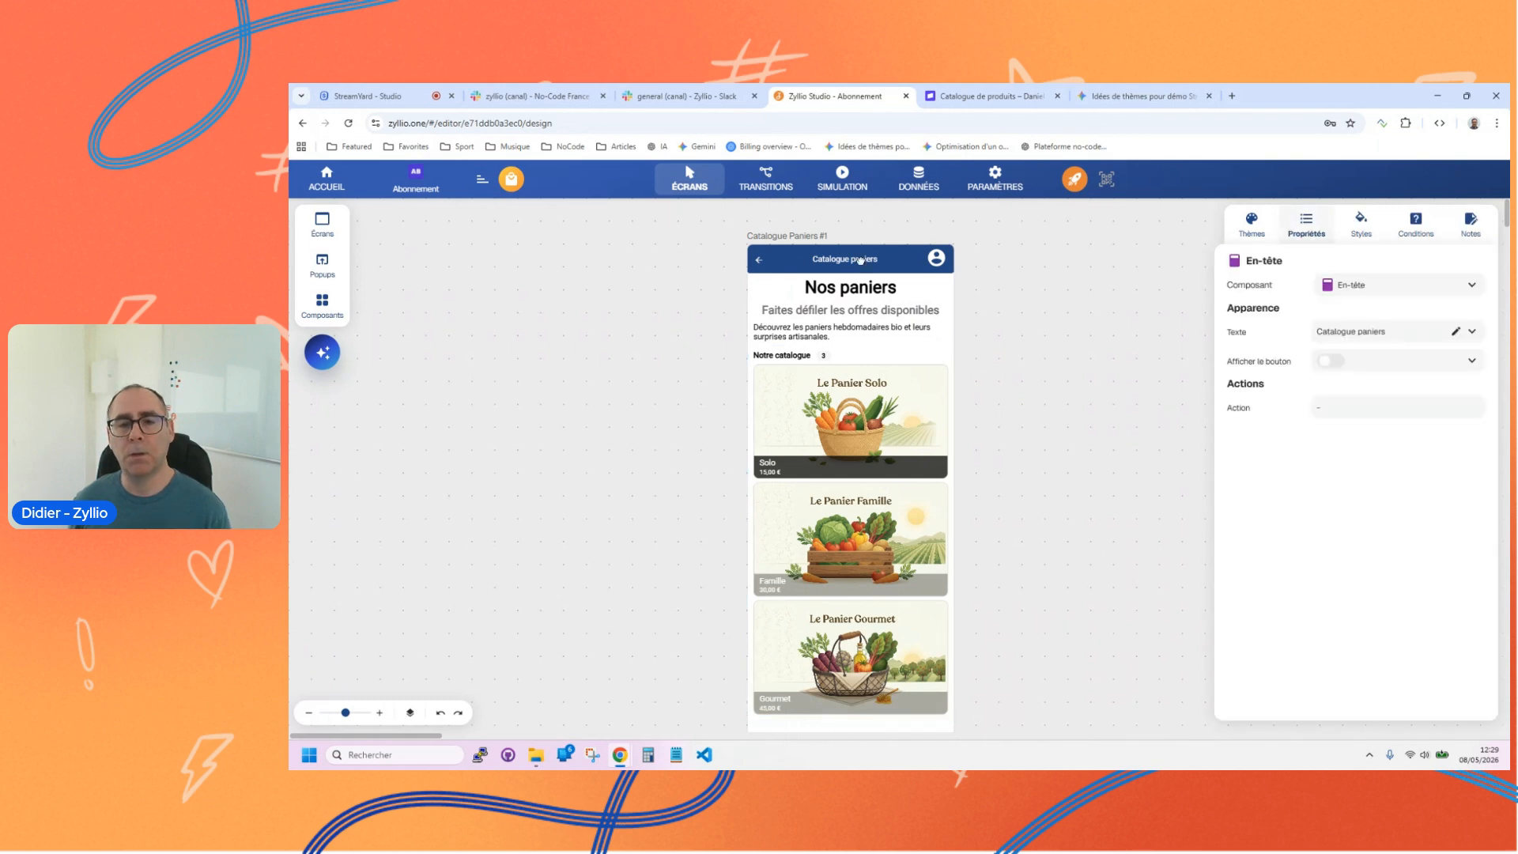
left_click(787, 236)
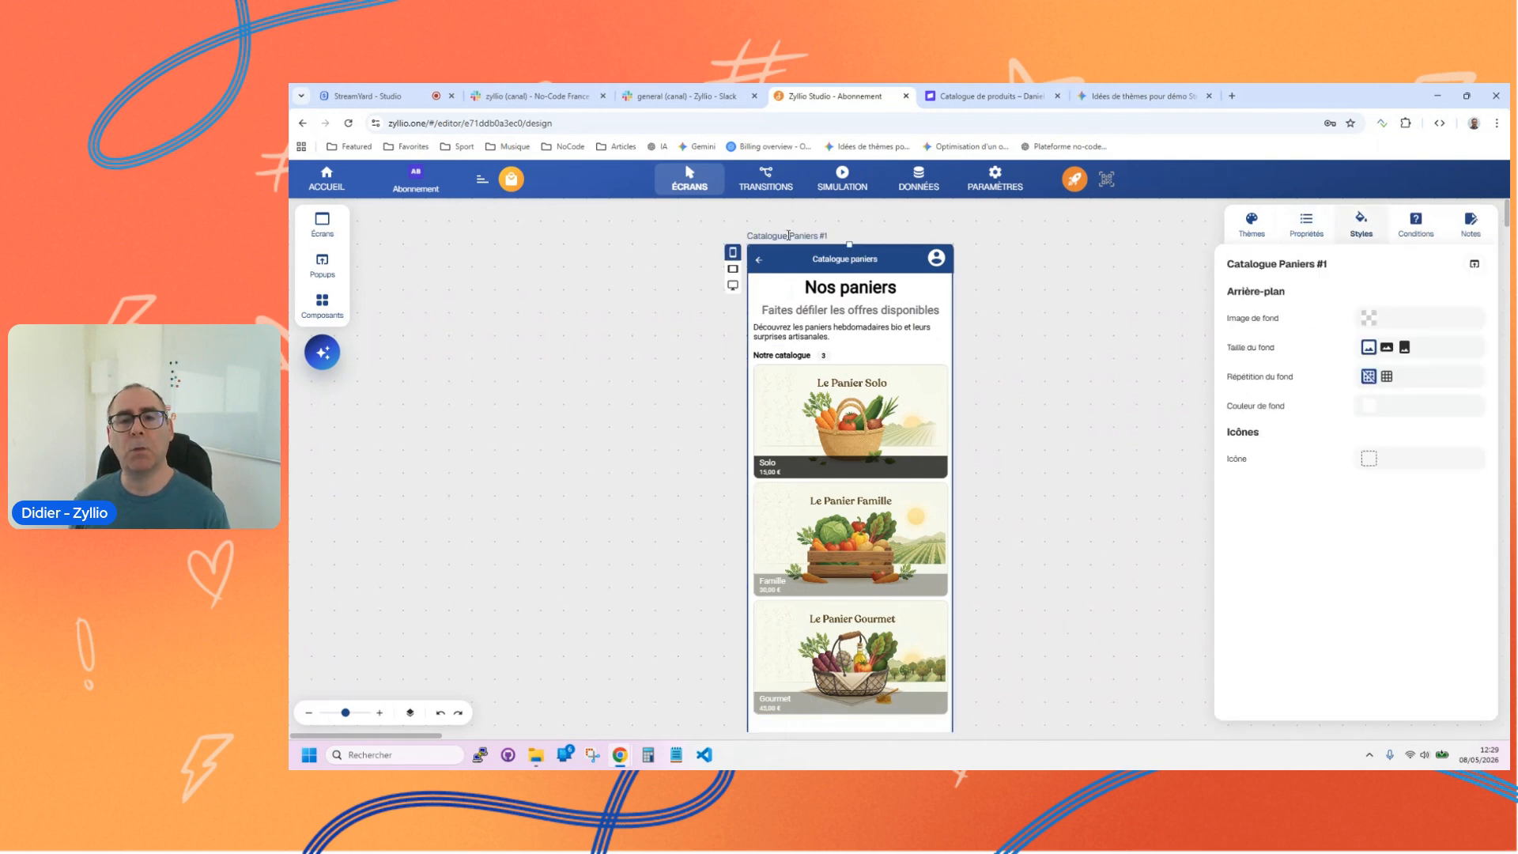
key("Delete")
key("Delete")
key("Delete")
key("Delete")
key("Delete")
key("Delete")
key("Delete")
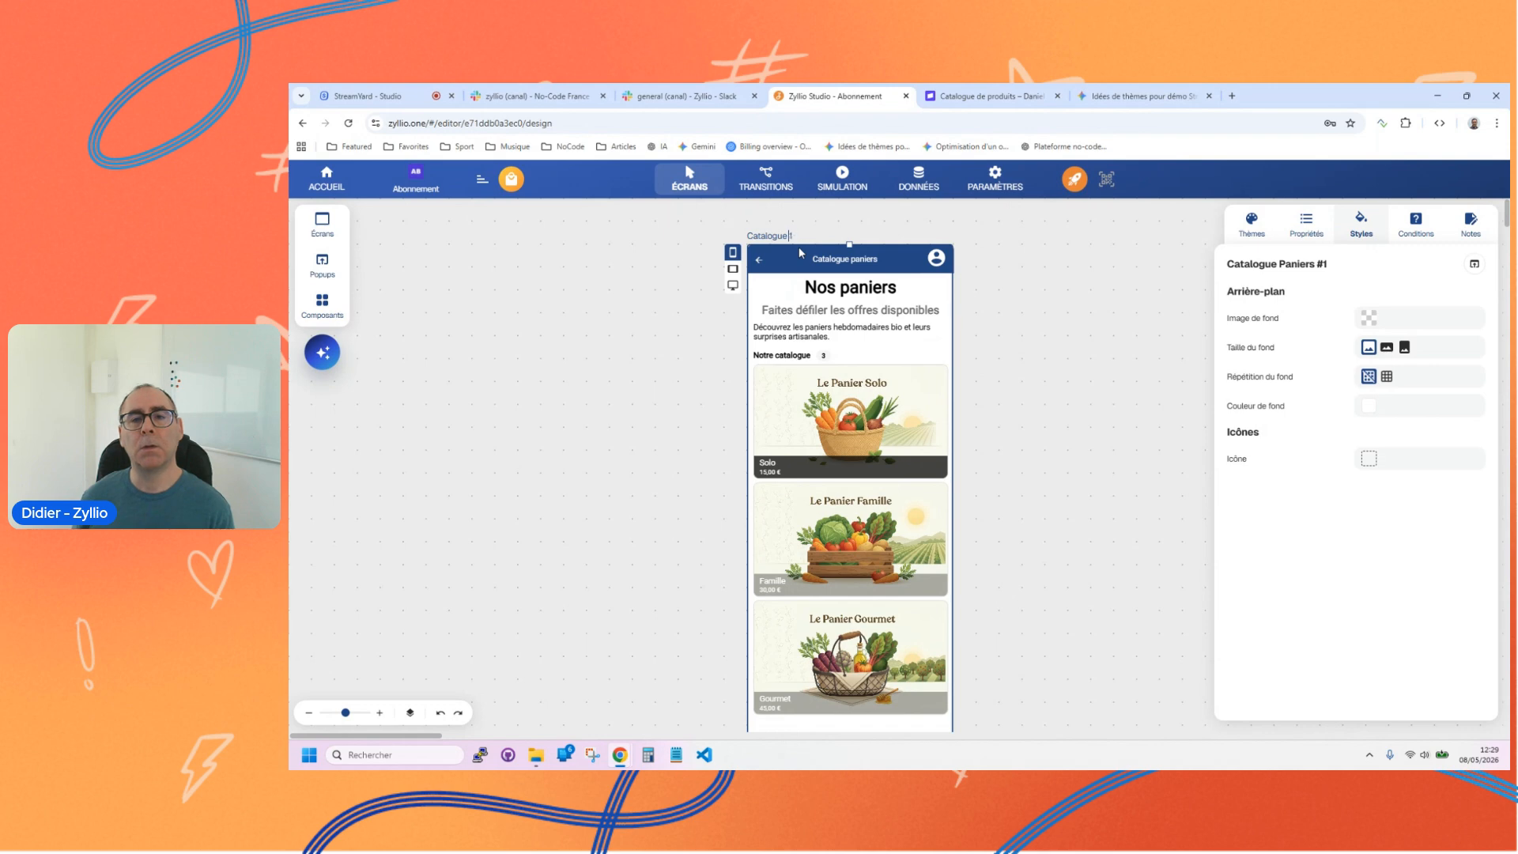
left_click(765, 235)
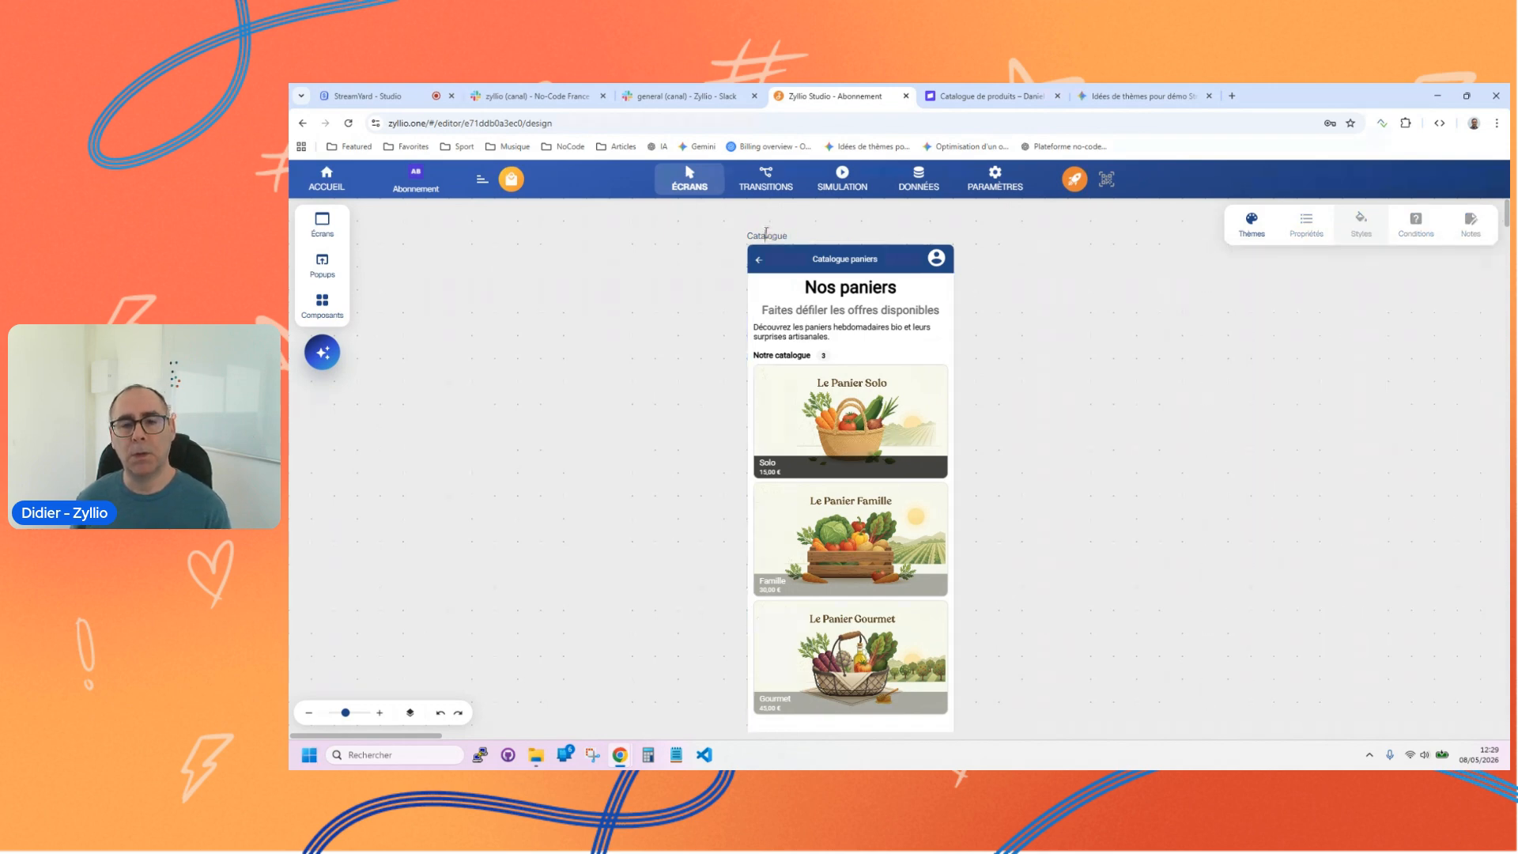
left_click_drag(756, 414, 569, 415)
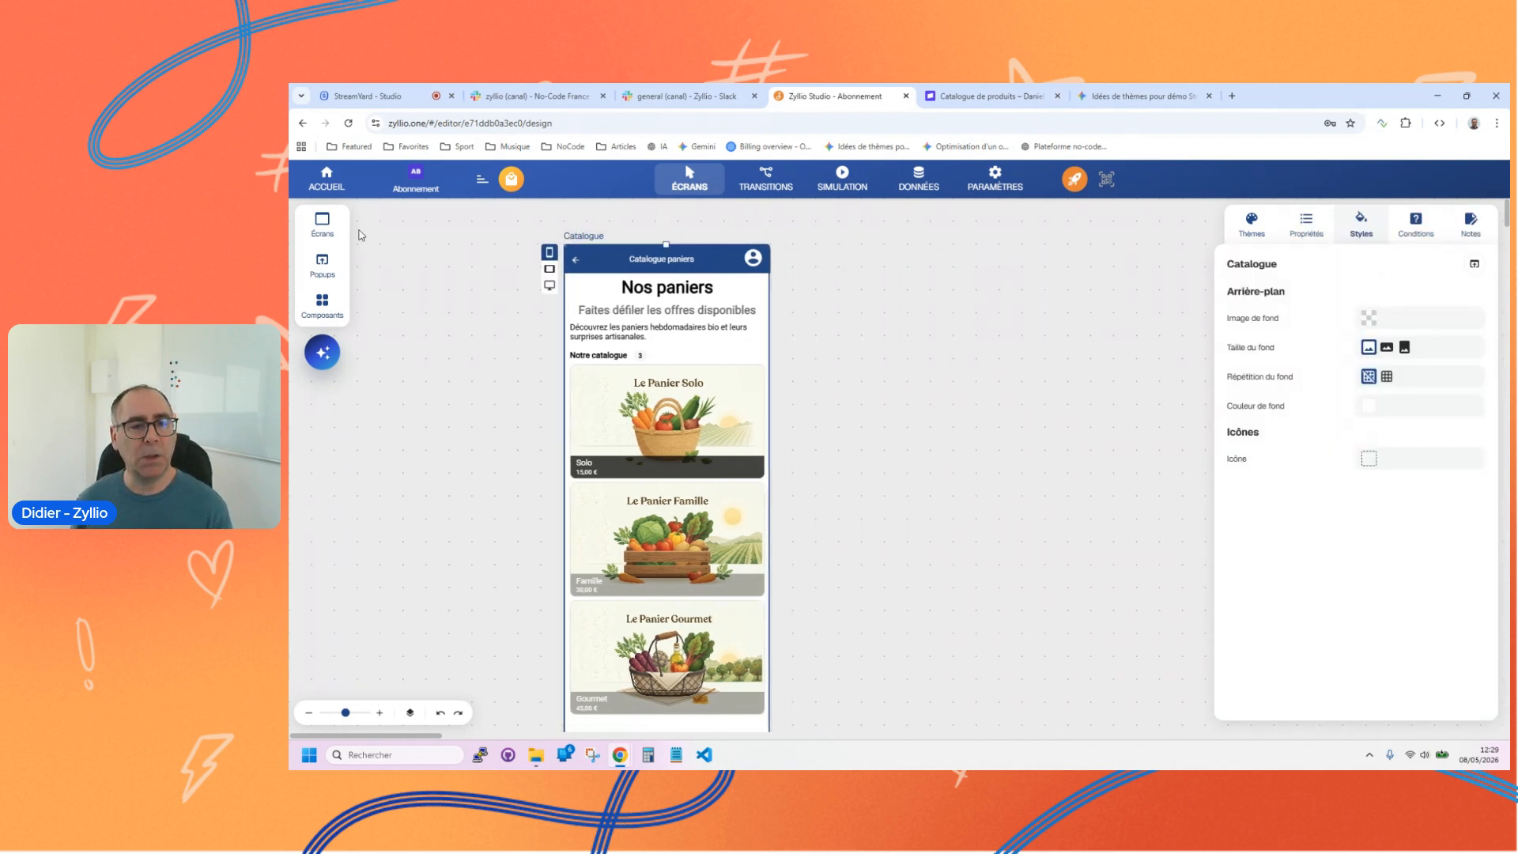
Step: Add a details screen for the Notre catalogue selection, align it beside the Catalogue screen and name it Détails
left_click(323, 227)
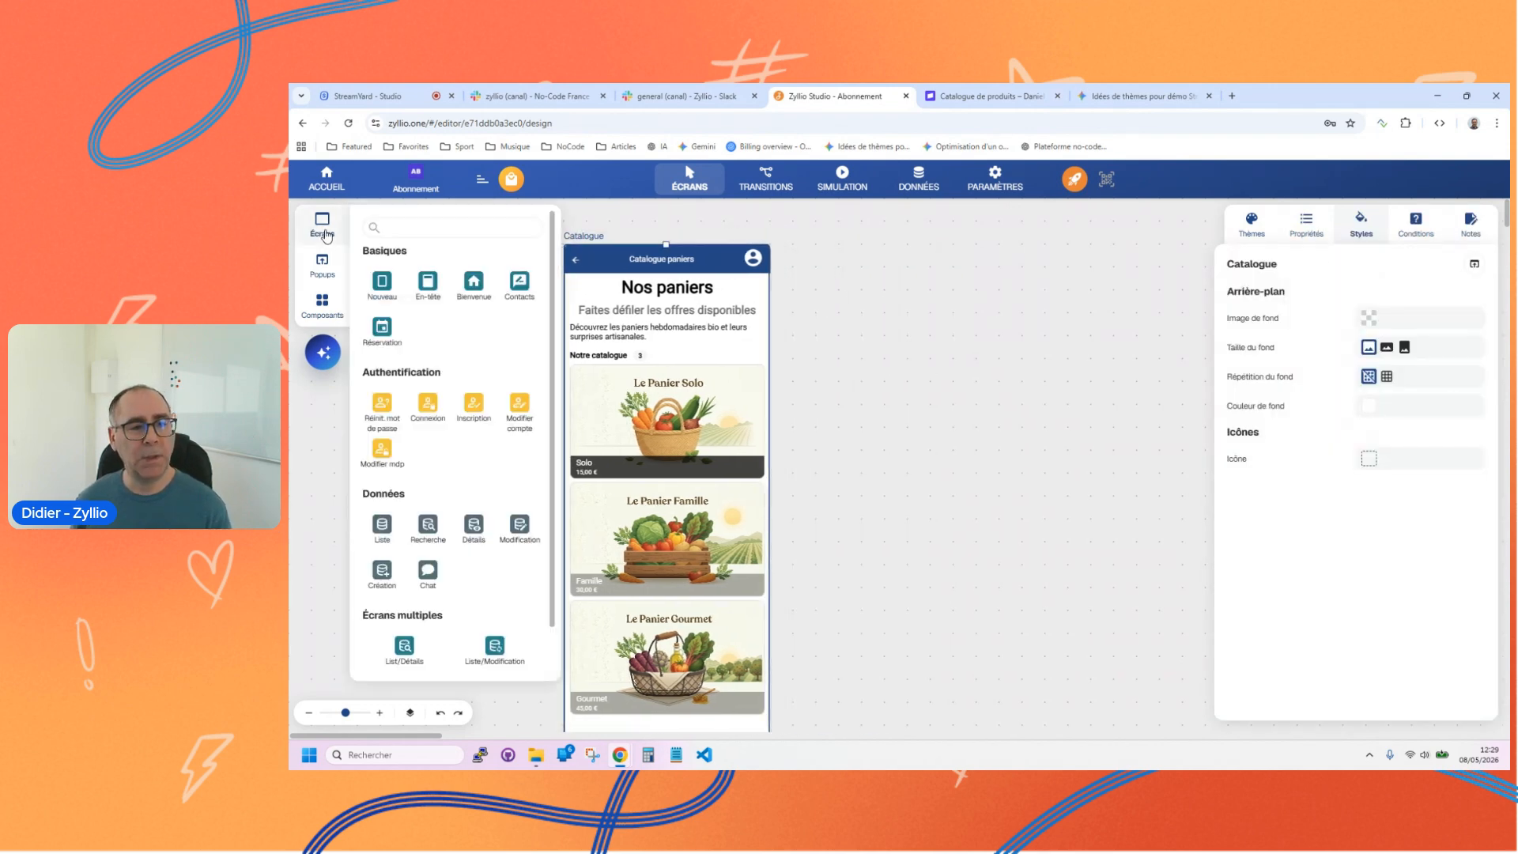
left_click(474, 526)
left_click(429, 298)
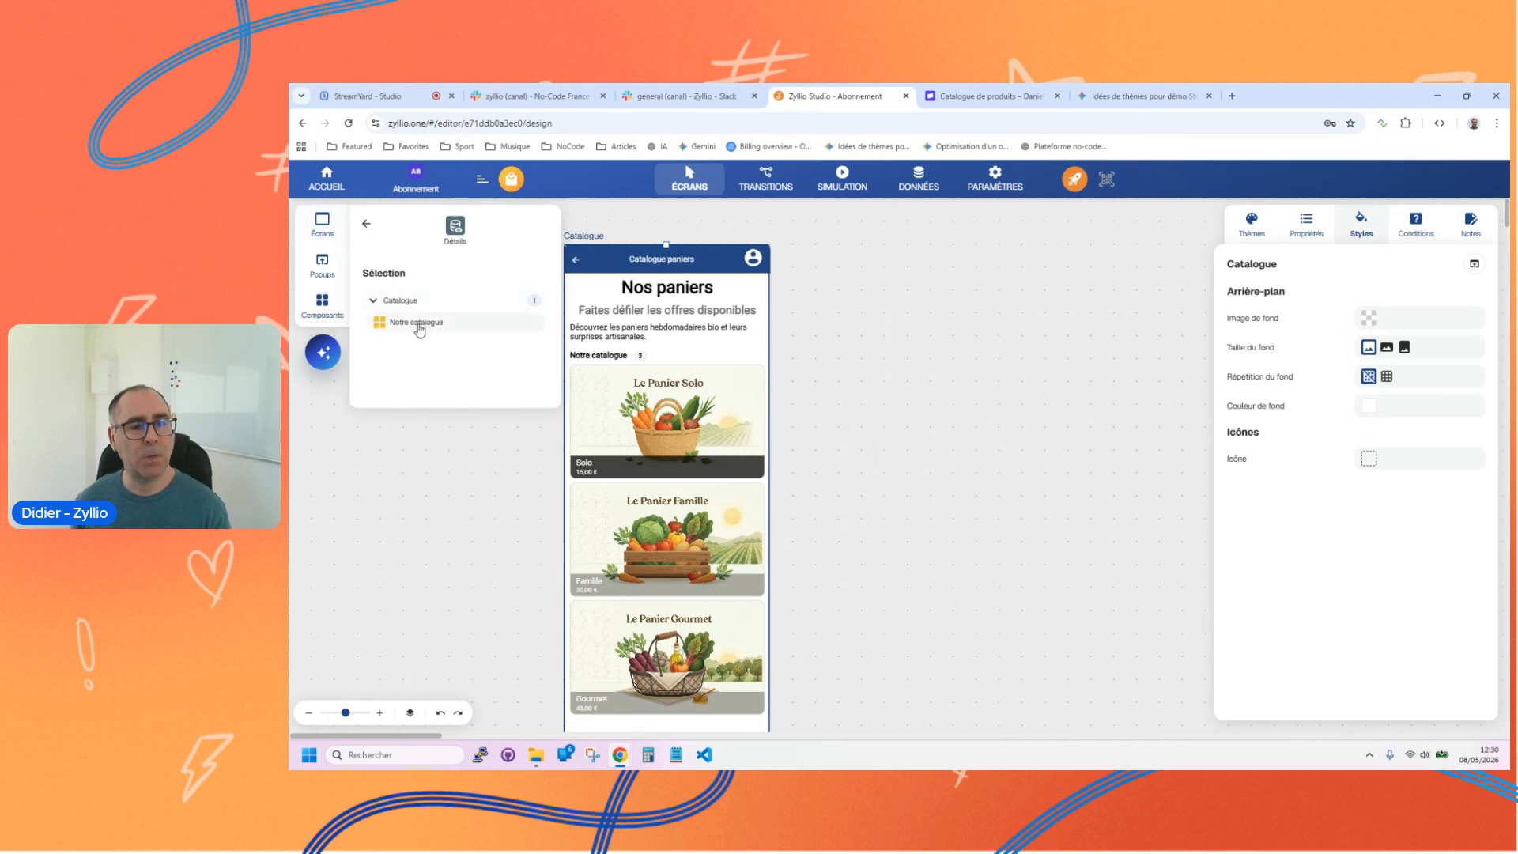
left_click(419, 324)
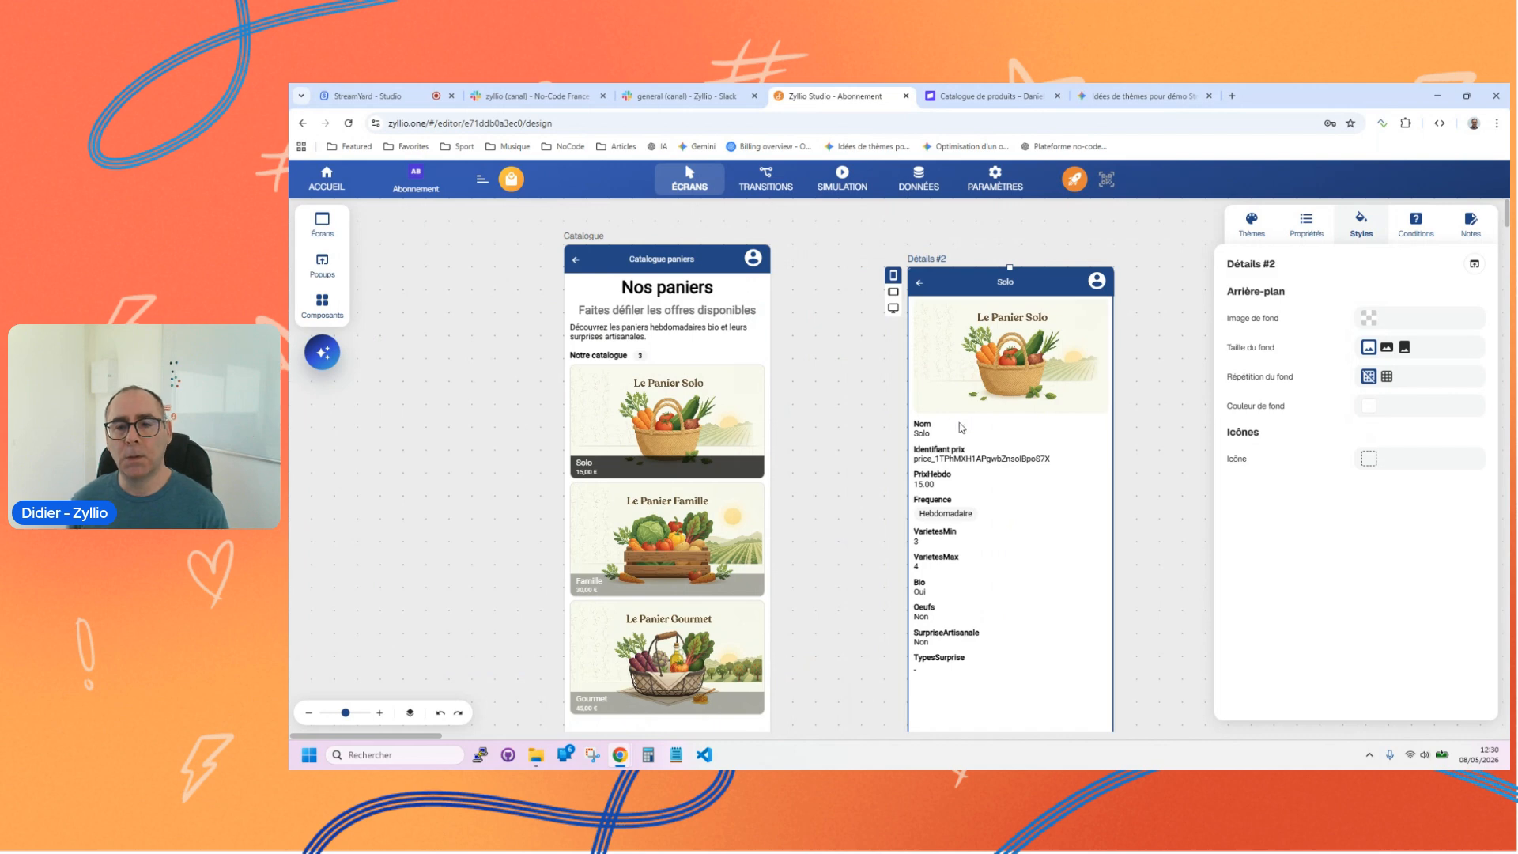
left_click_drag(950, 289, 898, 259)
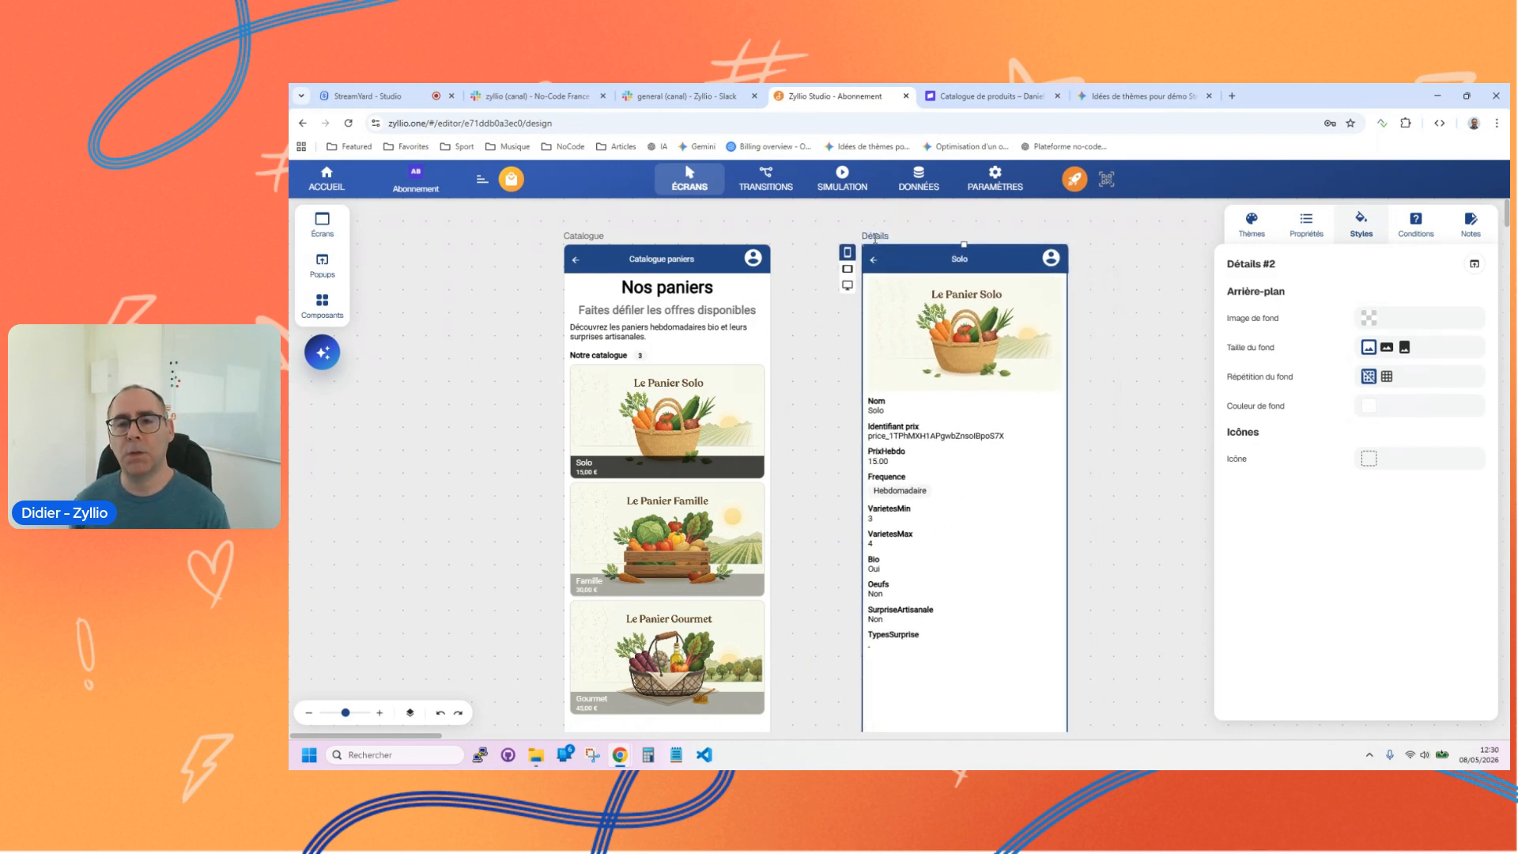
Step: Change the Nom field on the Détails screen from Texte avec libellé to a Texte component
left_click(946, 355)
left_click(913, 412)
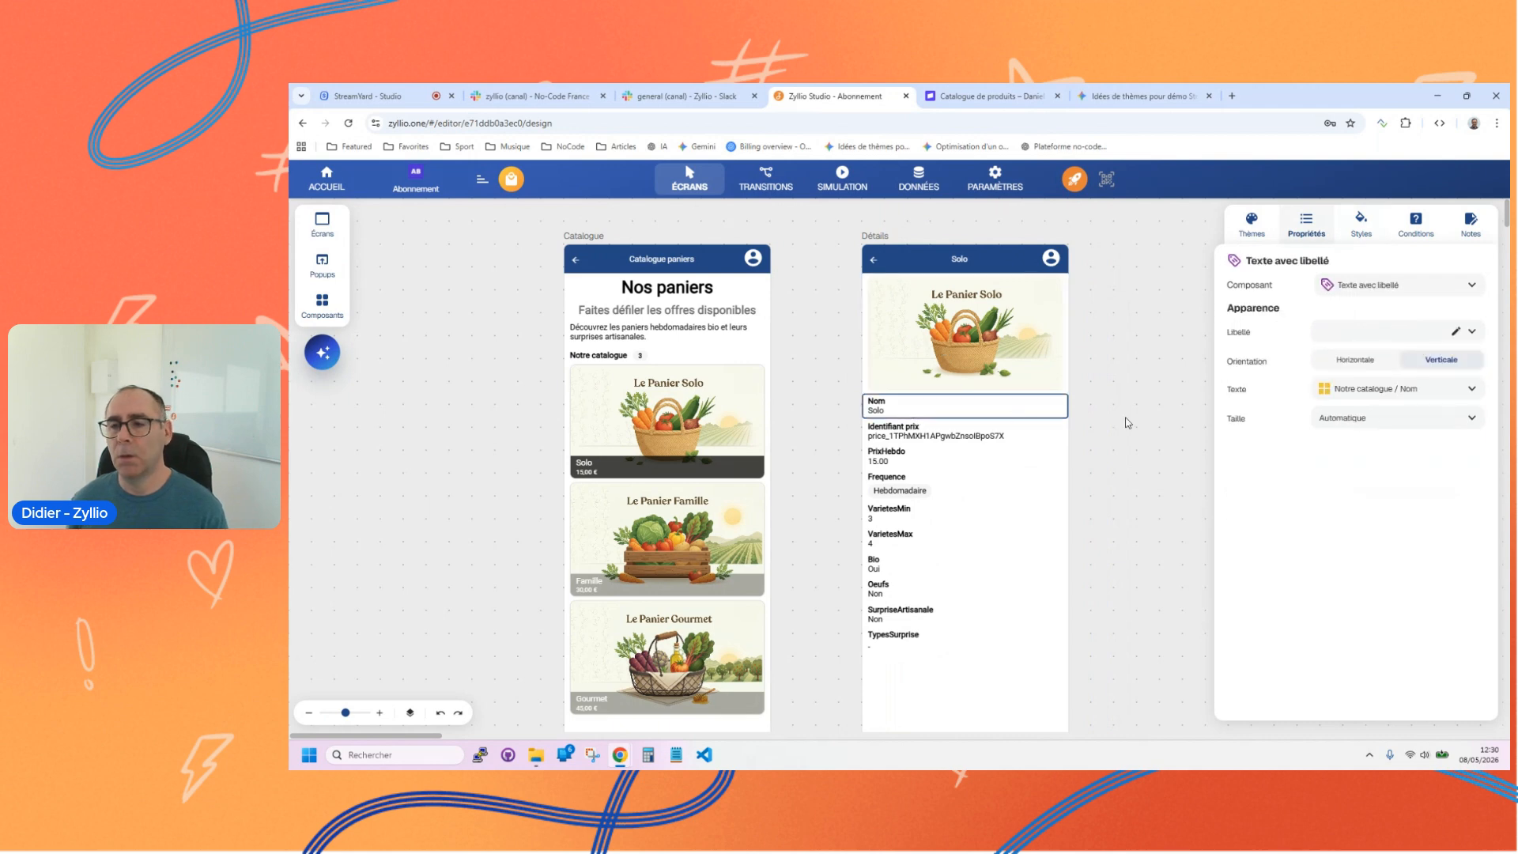
left_click(891, 522)
left_click(901, 589)
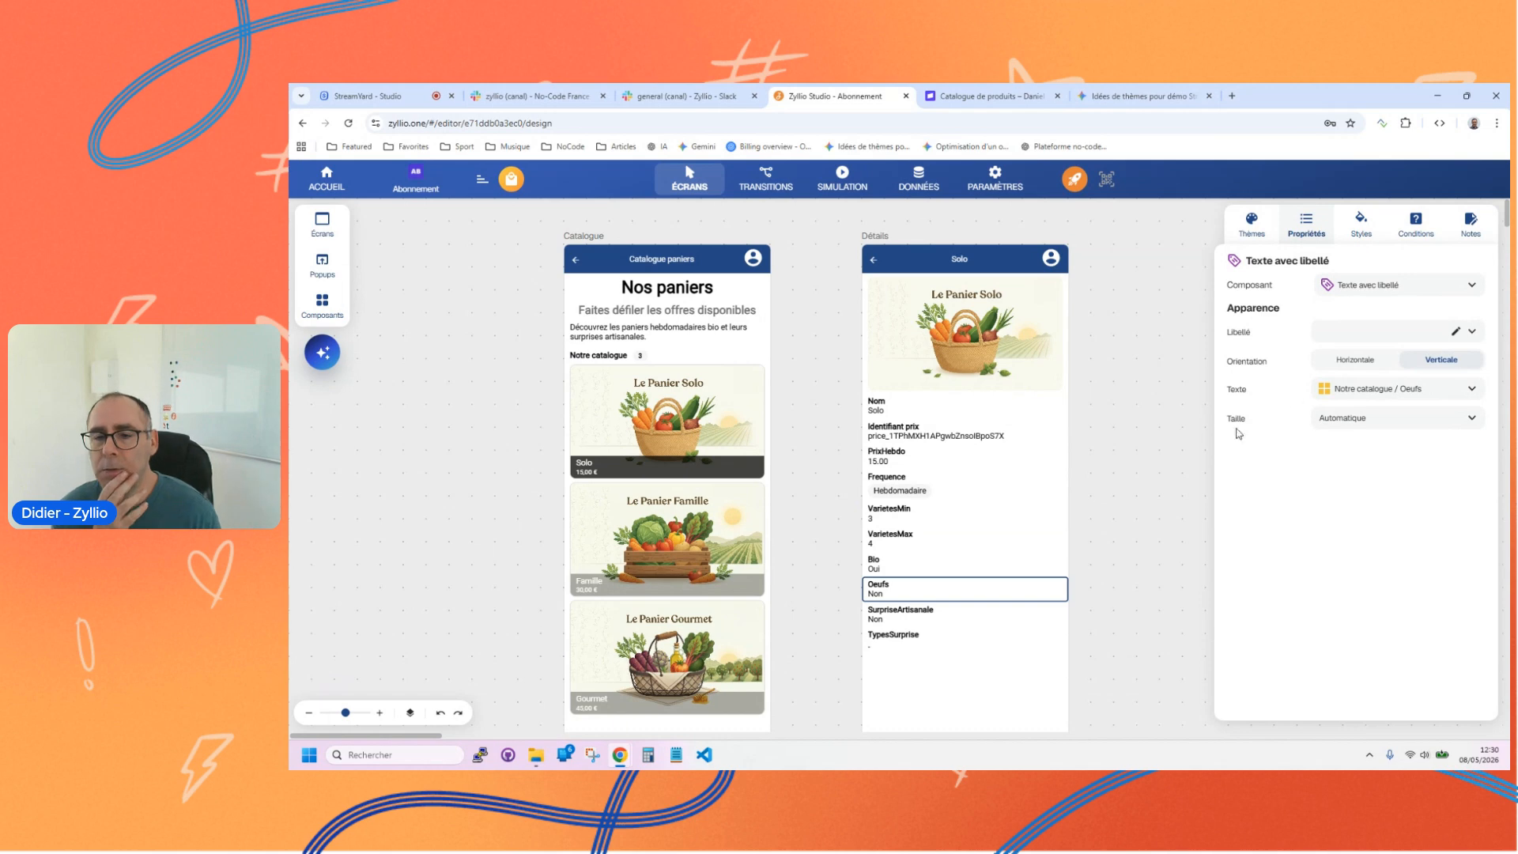
left_click(950, 403)
left_click(1371, 286)
left_click(1346, 308)
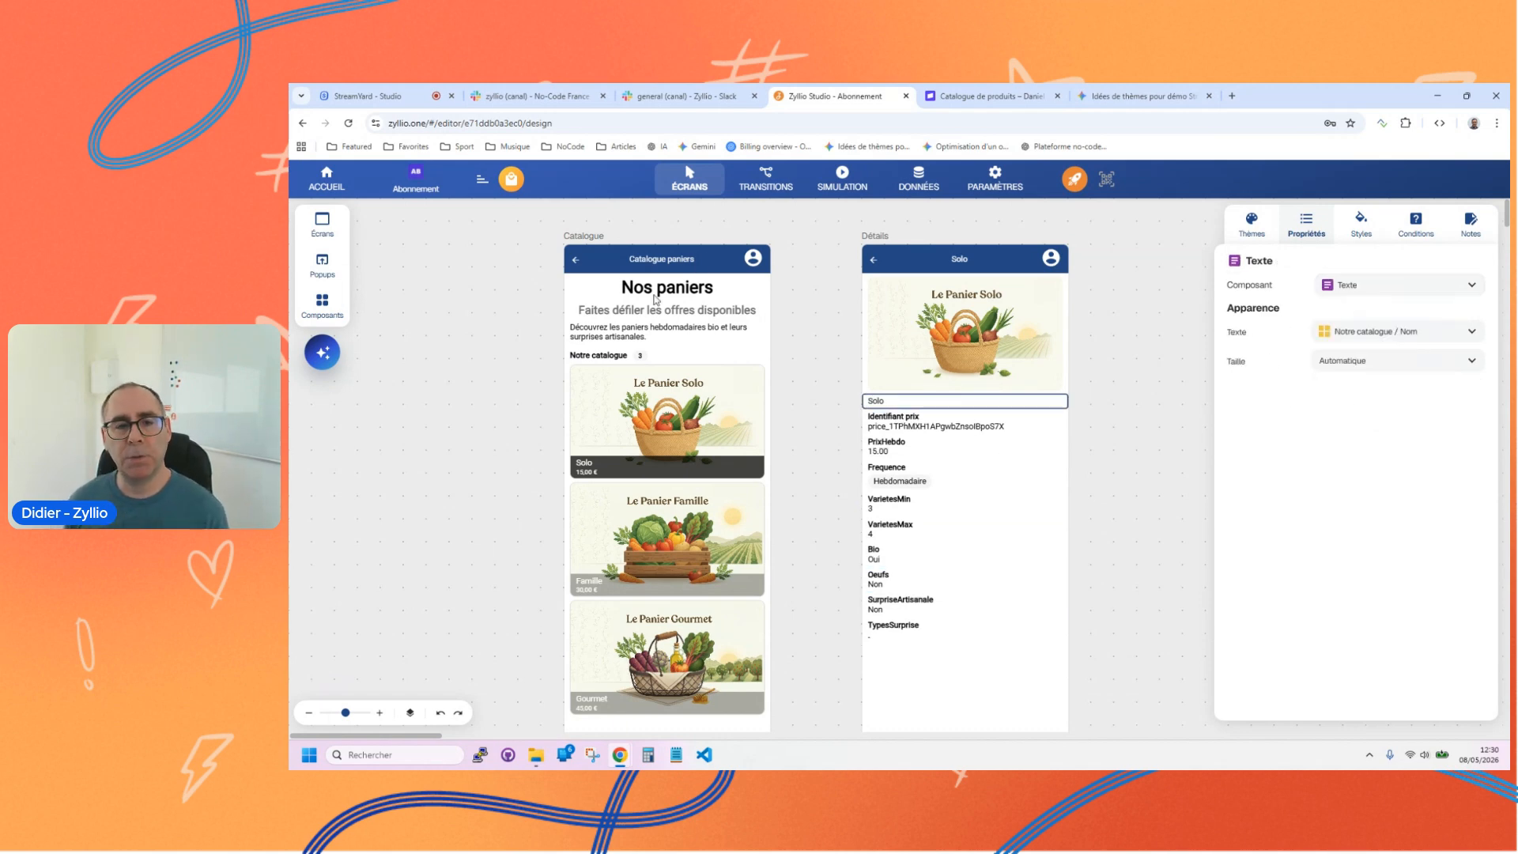
Step: Style the basket name text on the Détails screen with font size 30, centred horizontally and bold
left_click(1363, 225)
double_click(1388, 425)
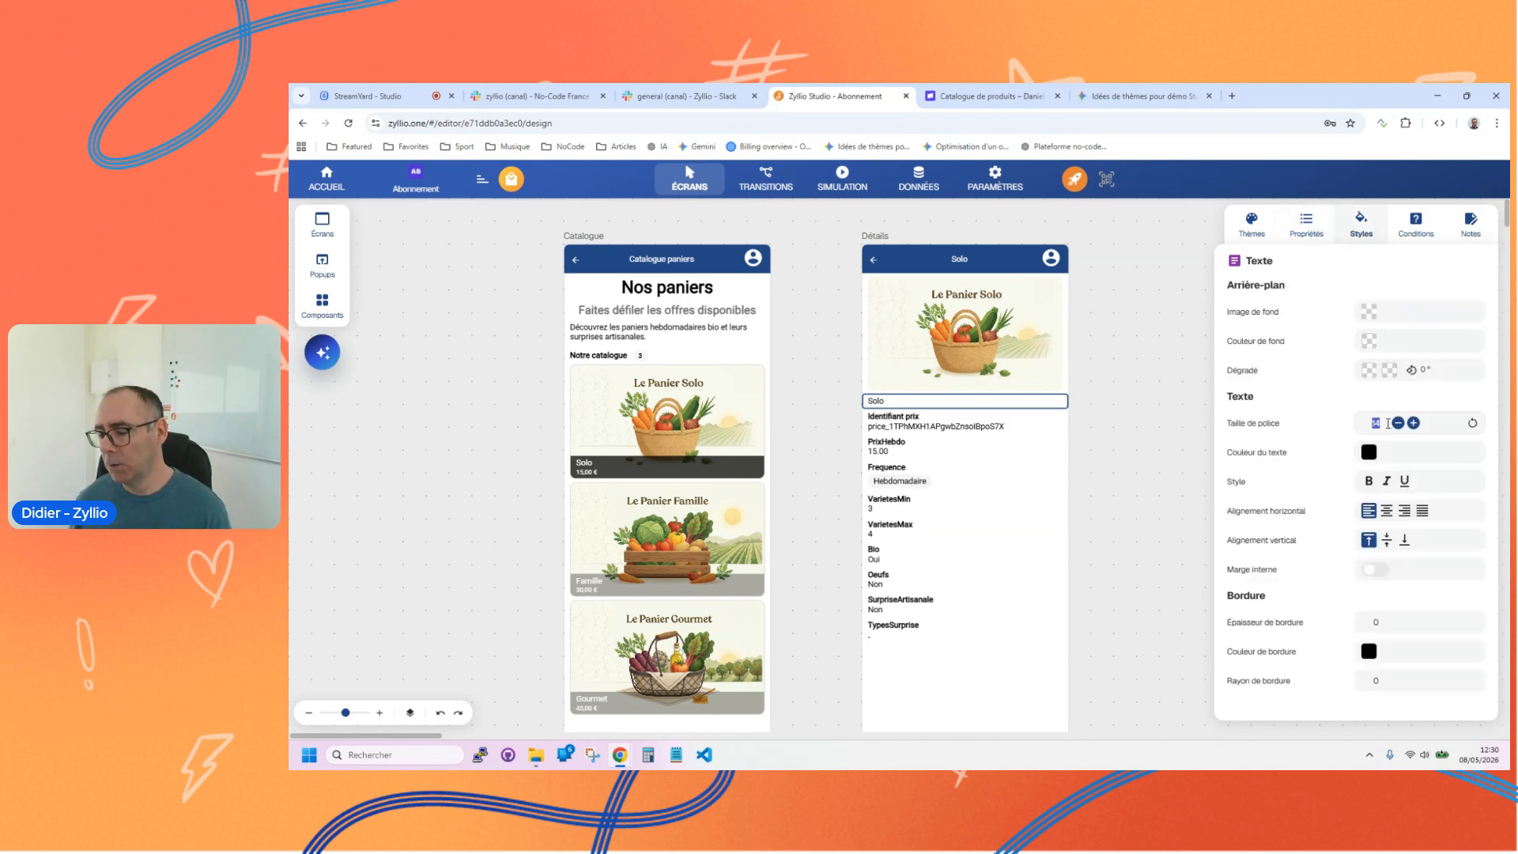
type("30")
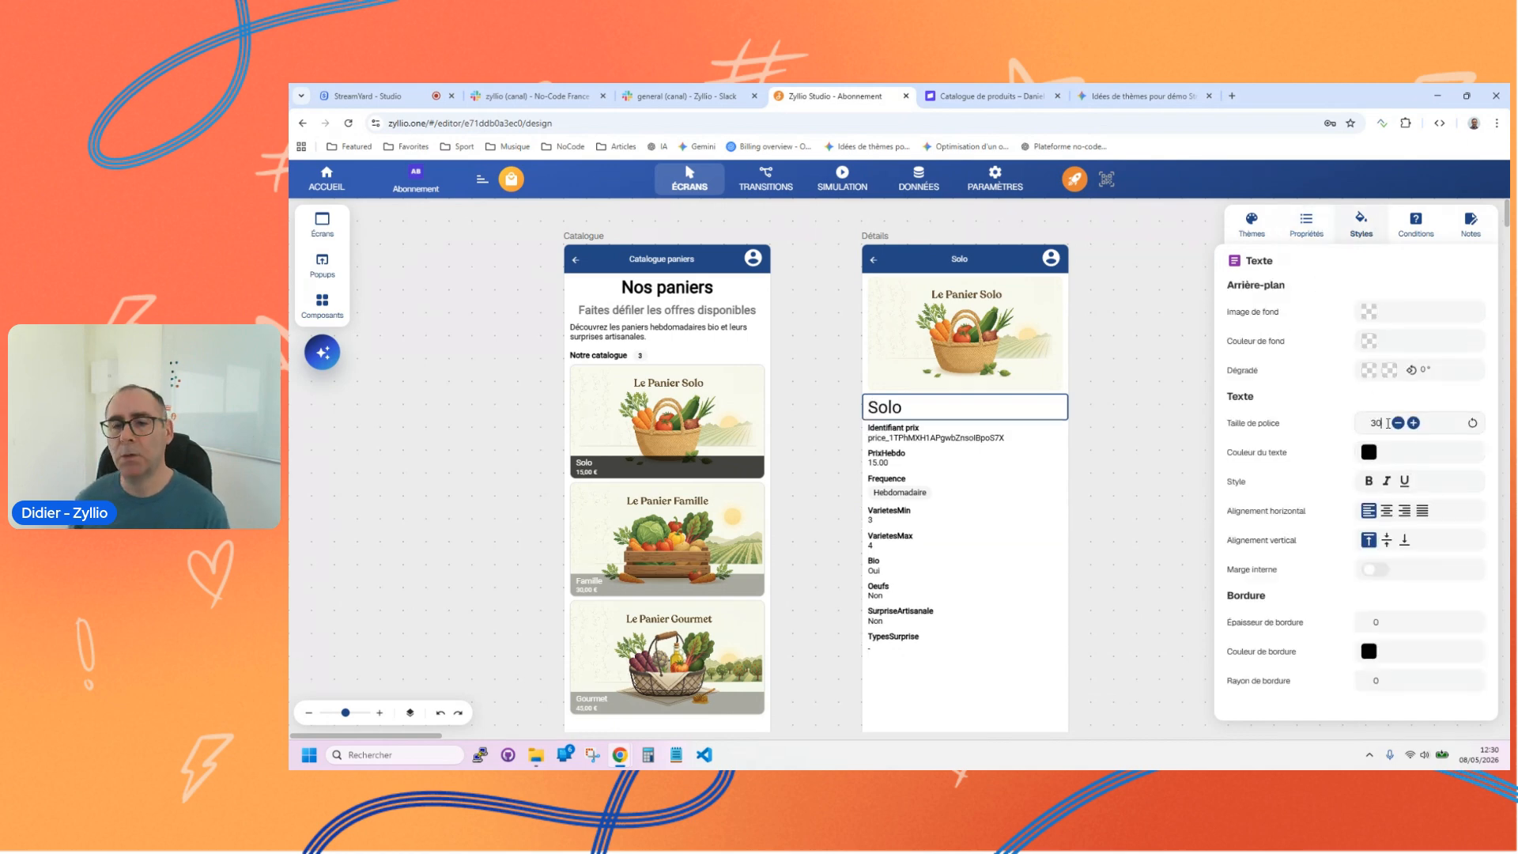
left_click(1386, 510)
left_click(1370, 481)
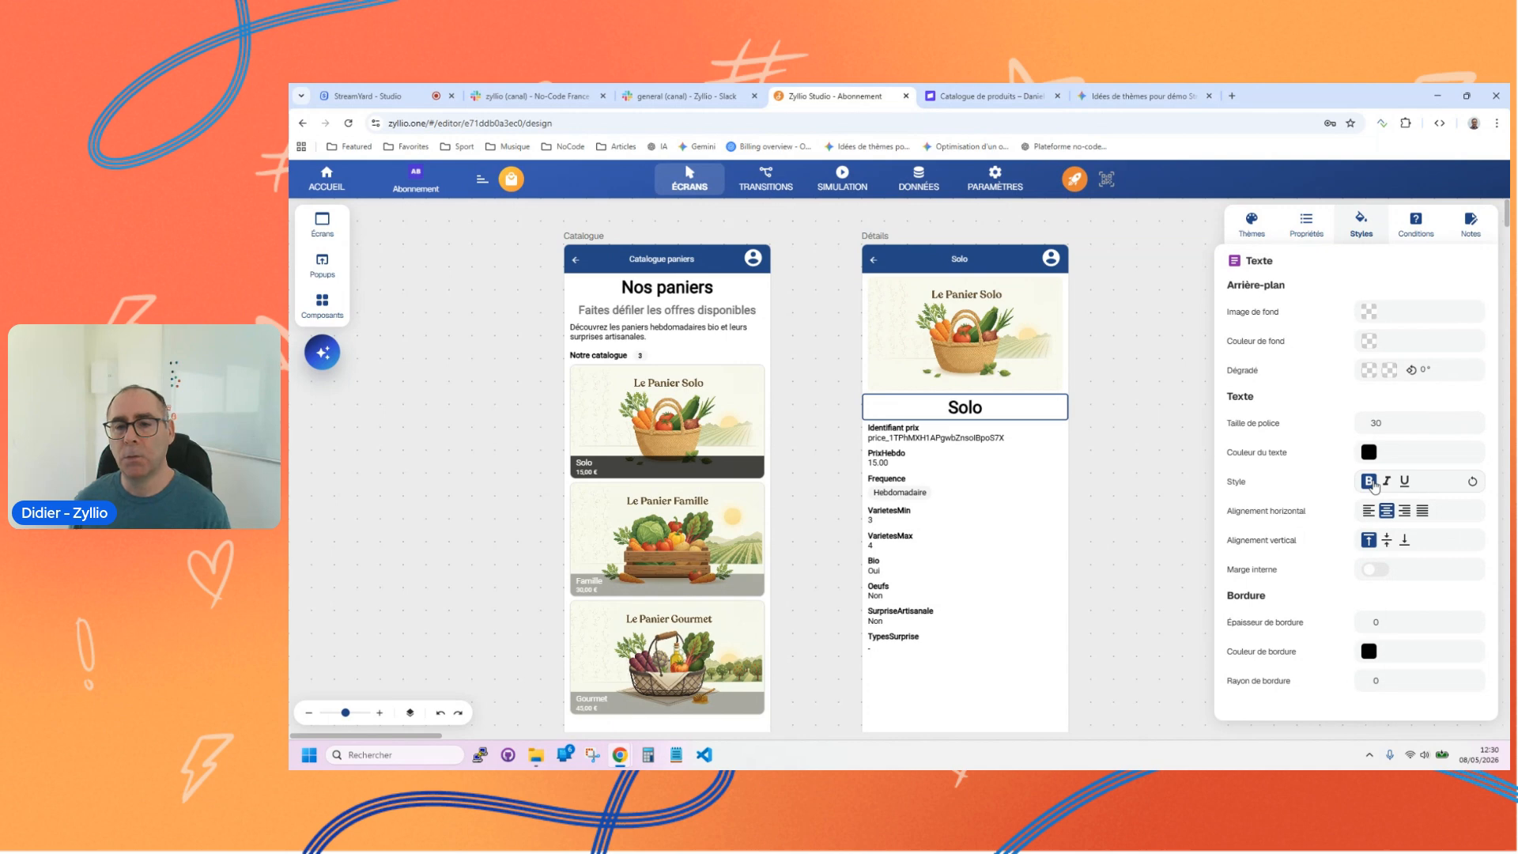
Step: Delete the Identifiant prix field from the Détails screen
left_click(908, 431)
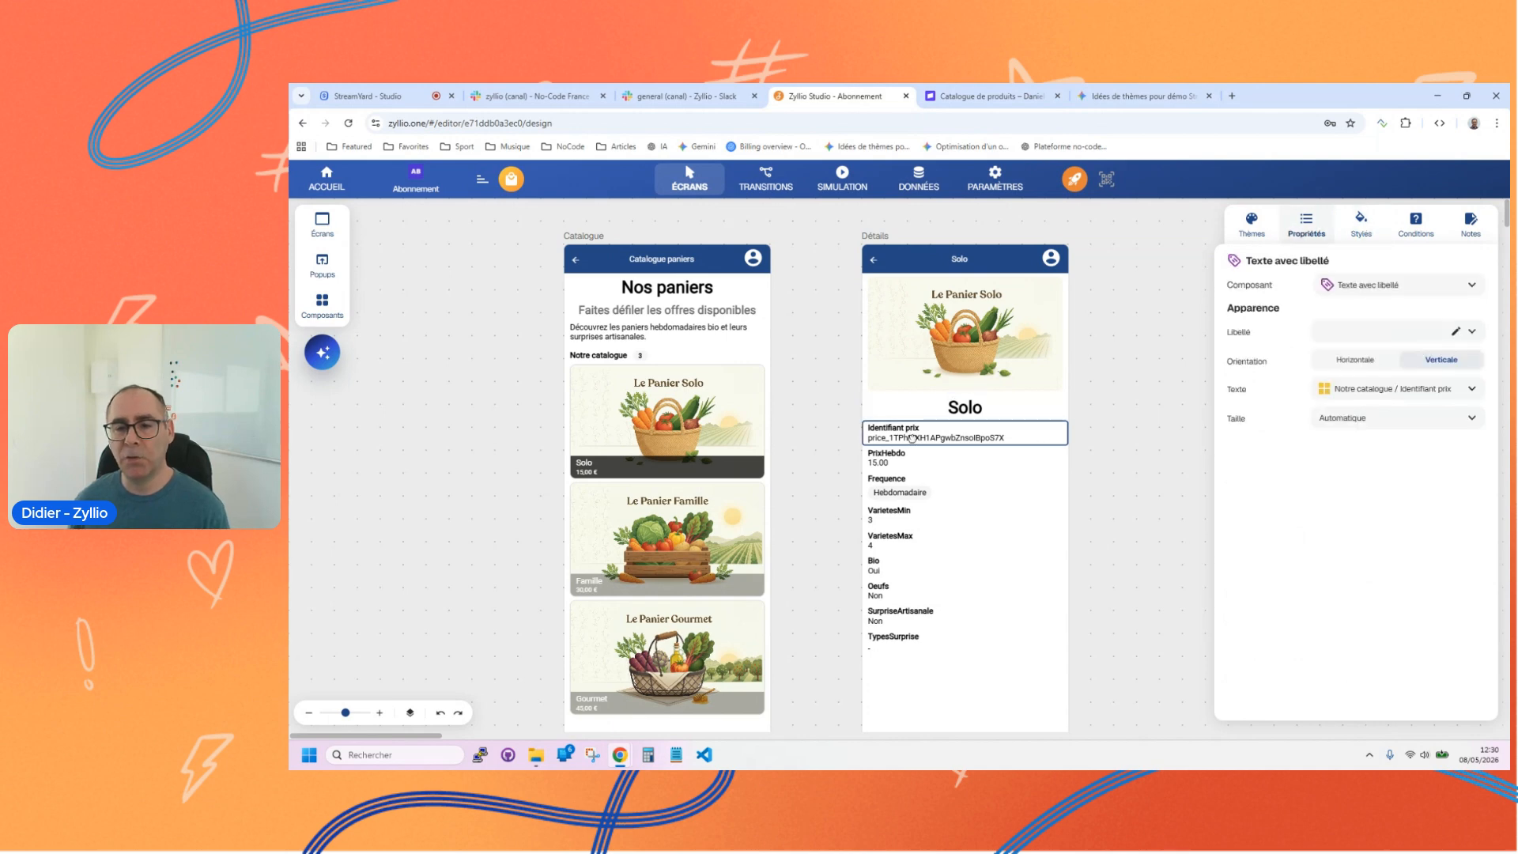
key("Delete")
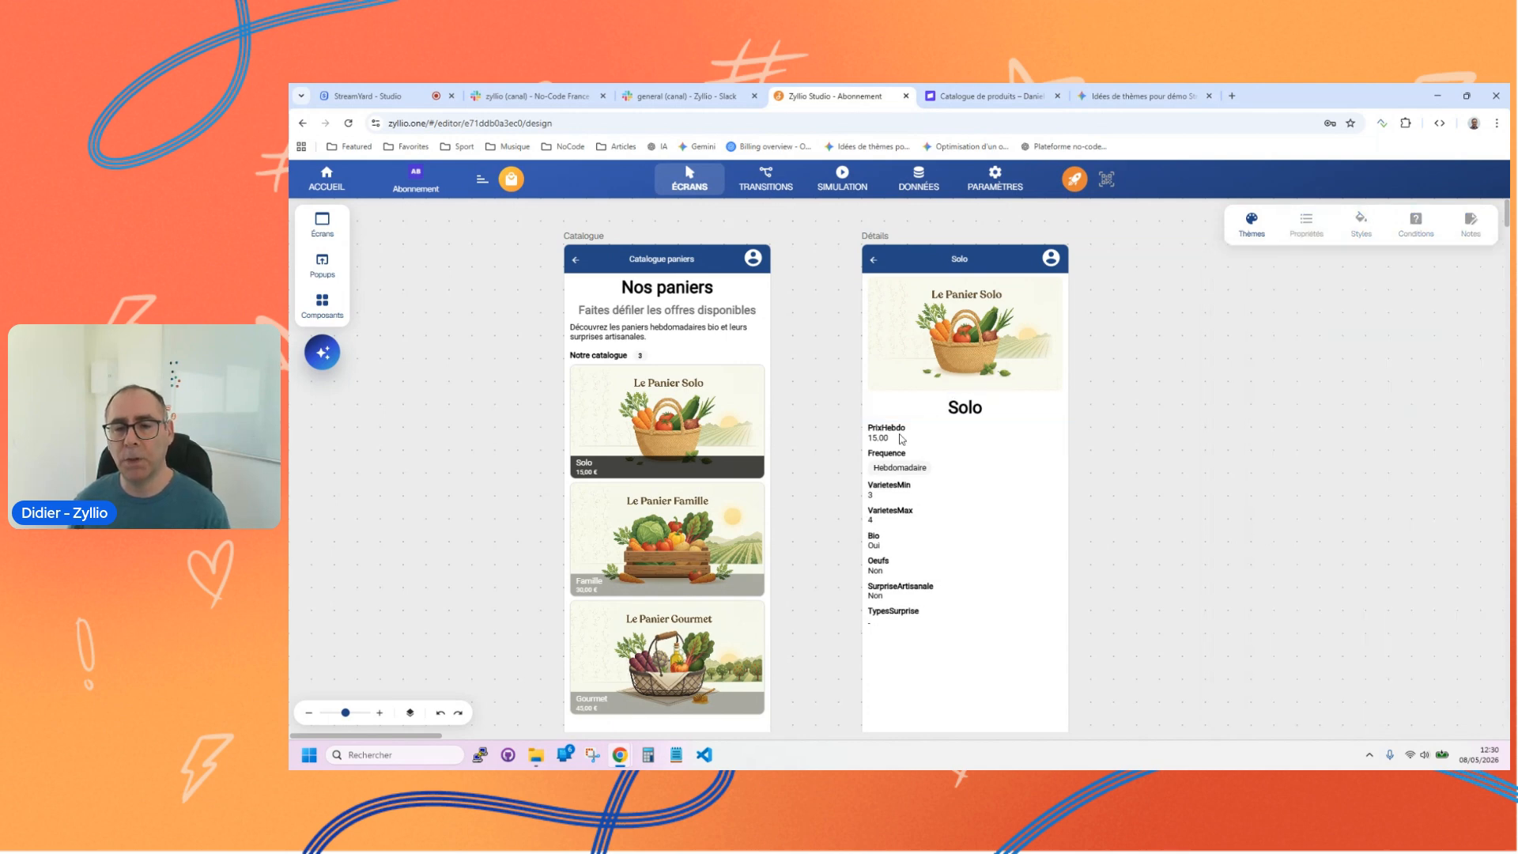
Step: Set the PrixHebdo field's orientation to Horizontale and convert its text to a formula
left_click(904, 435)
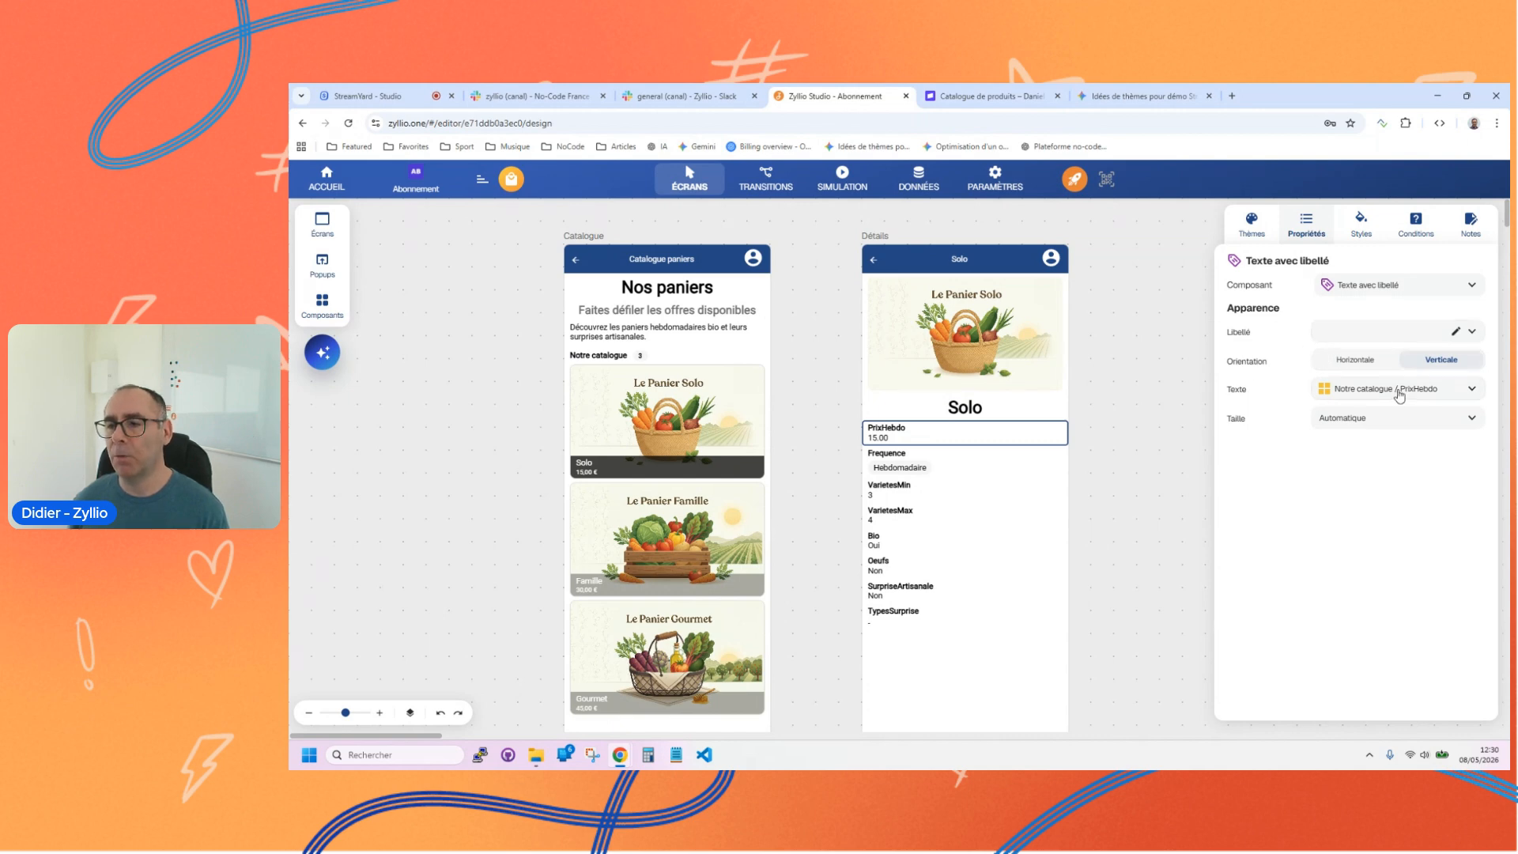
left_click(1356, 361)
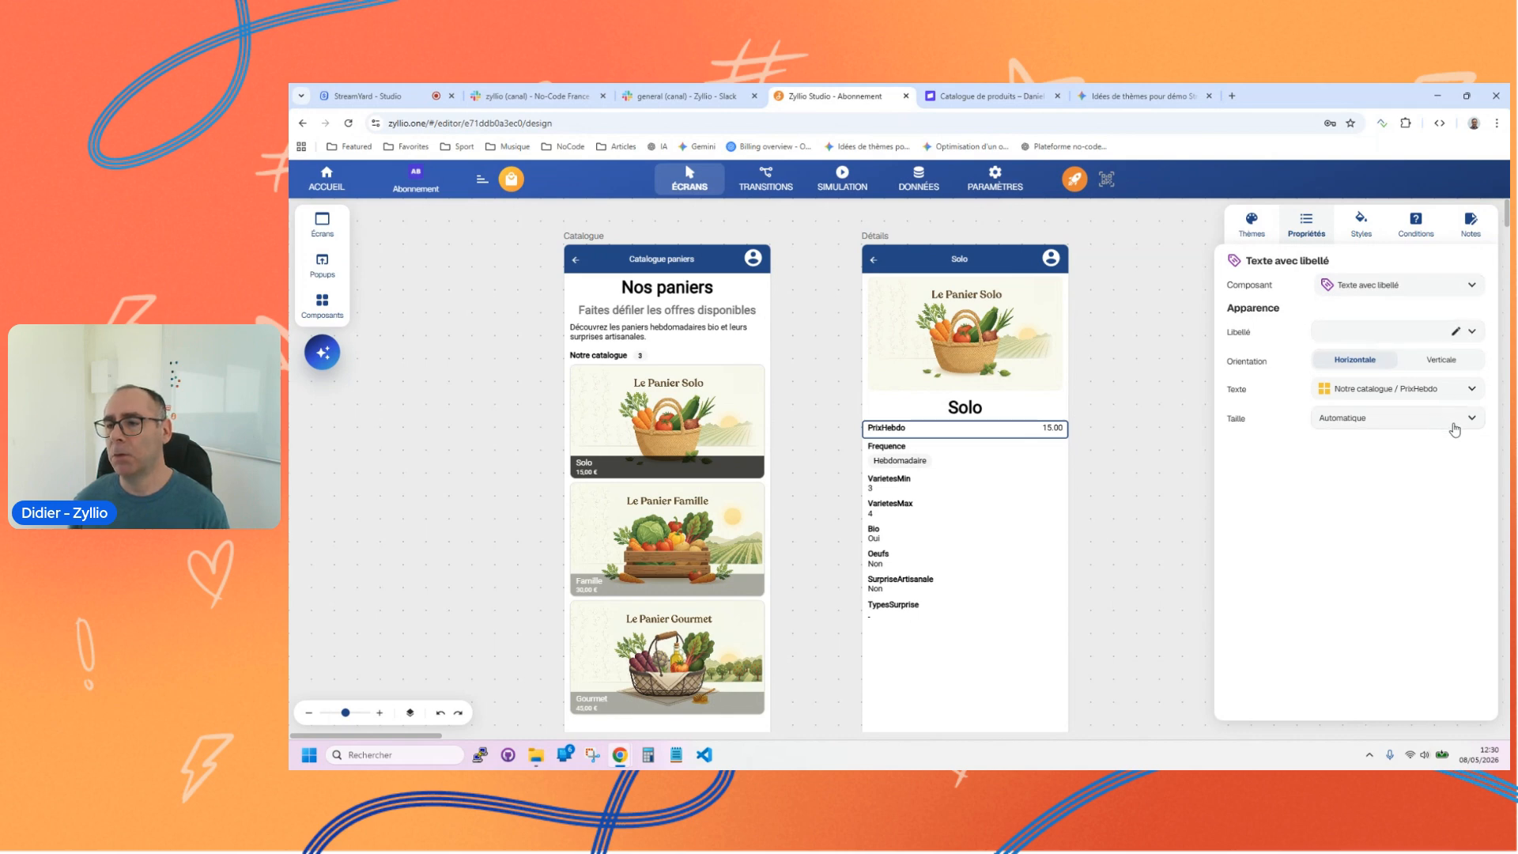
left_click(1472, 389)
left_click(1399, 415)
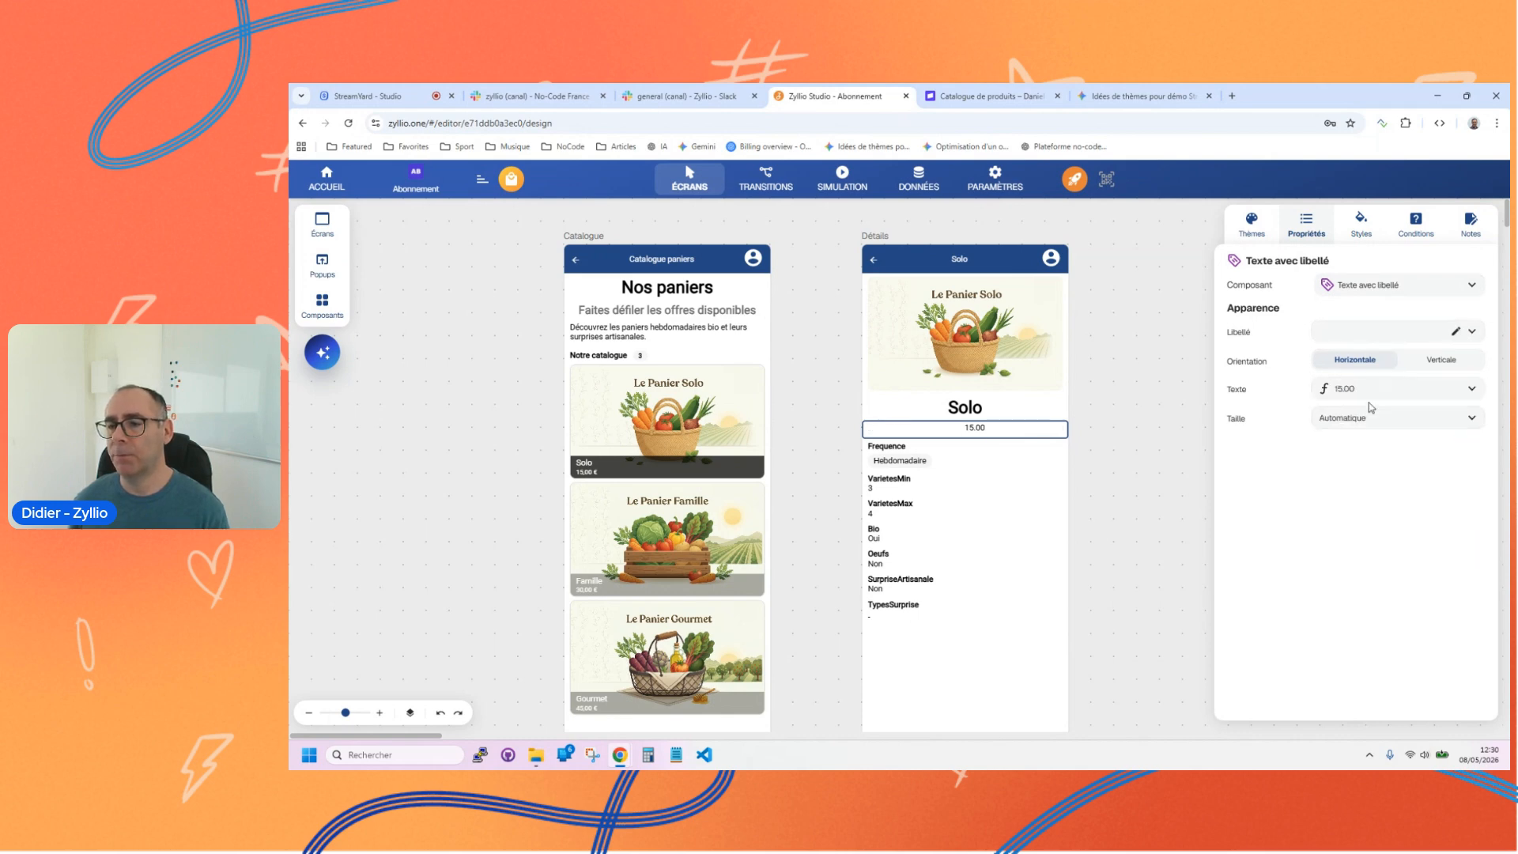
Step: Format the PrixHebdo value in the text formula as Devise
left_click(1360, 393)
left_click(965, 297)
left_click(1131, 545)
left_click(1120, 581)
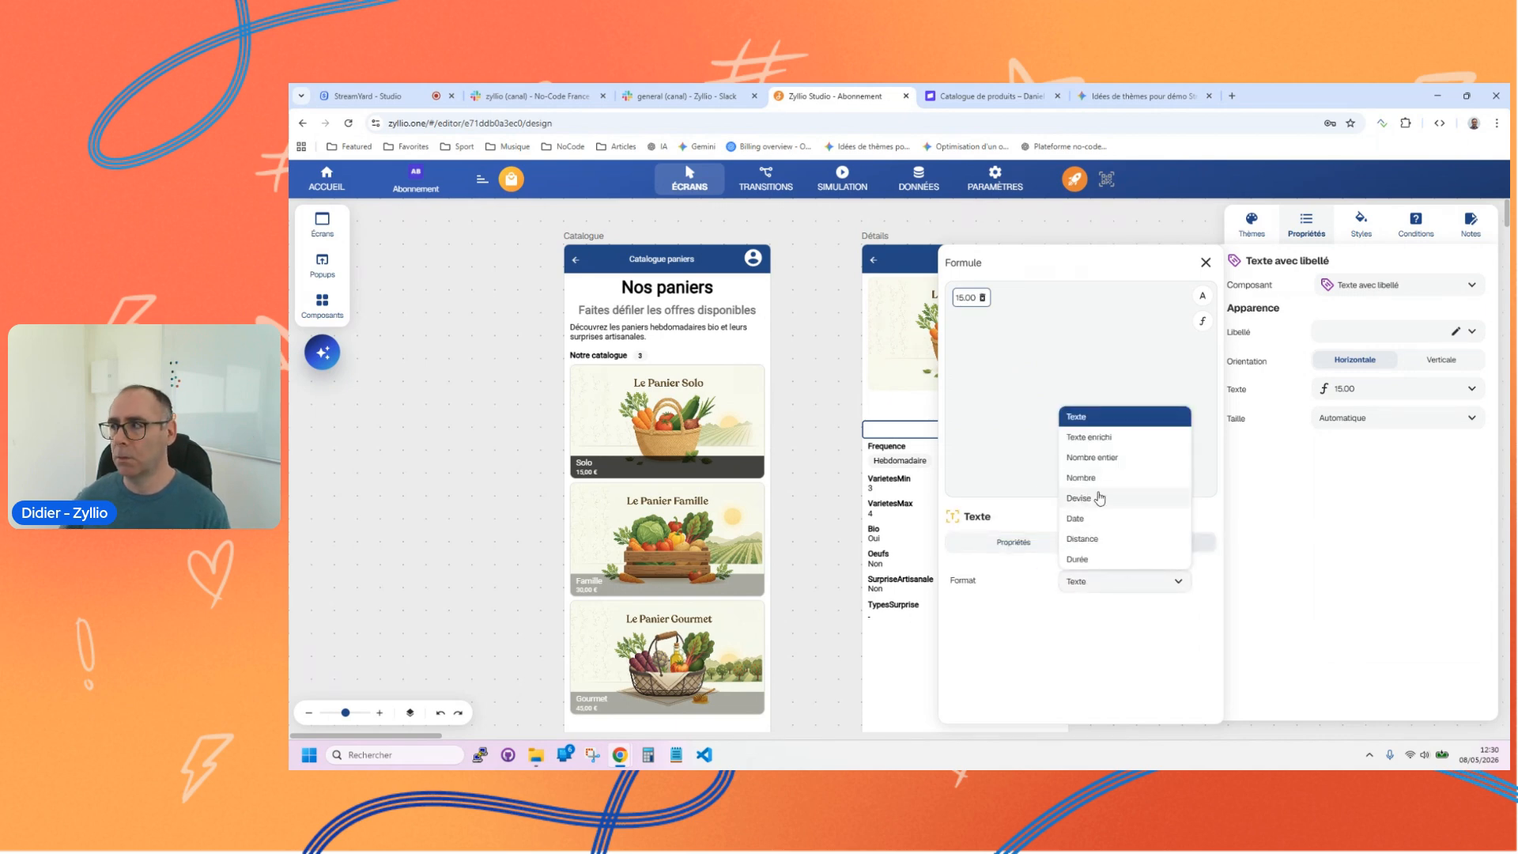
left_click(1099, 498)
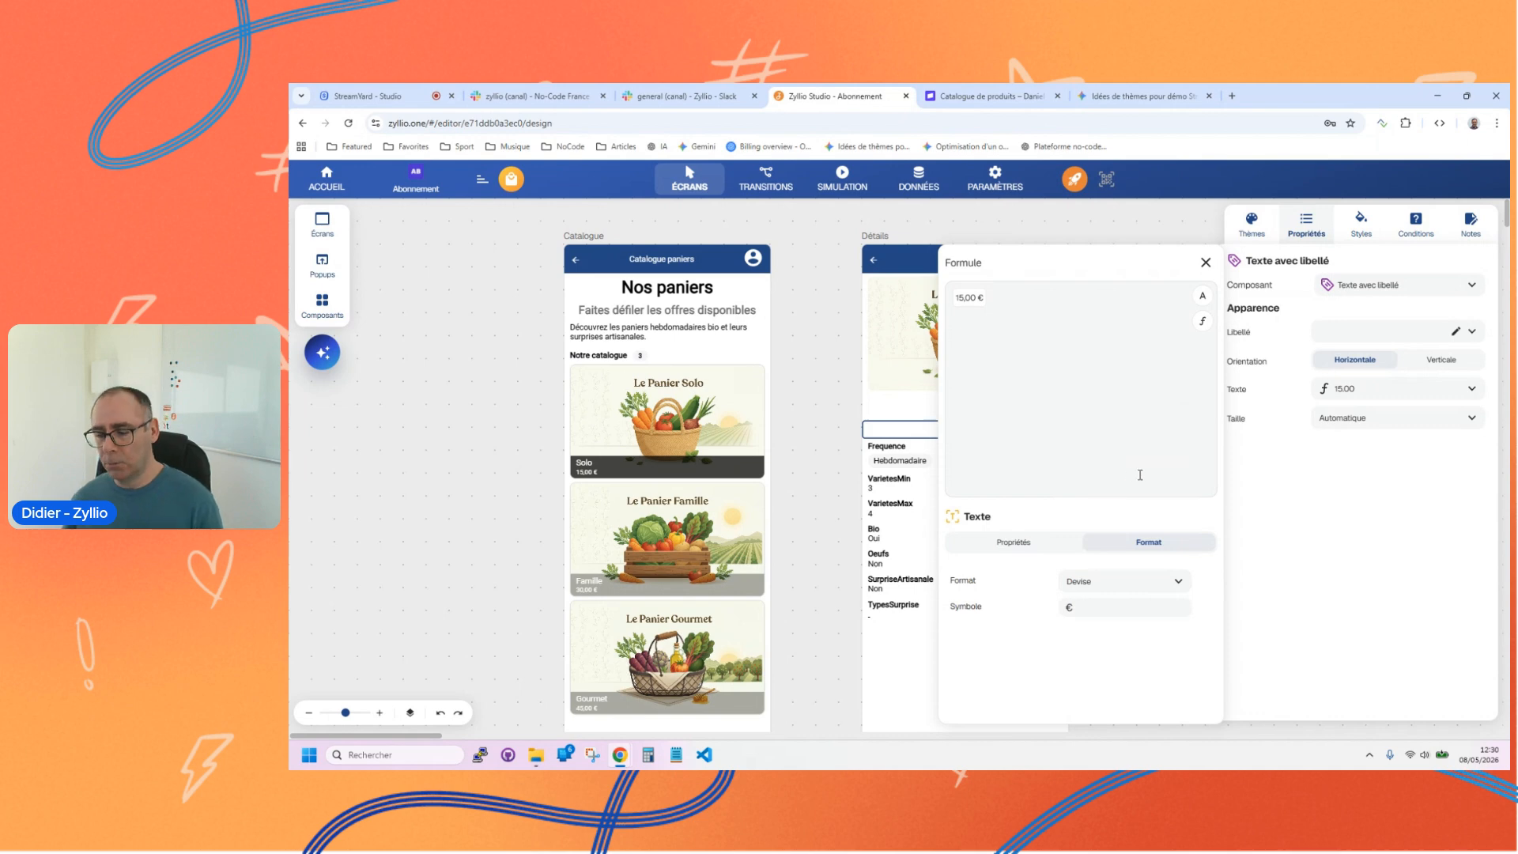
Step: Close the formula editor and set the basket price's font size to 20 on the Détails screen
left_click(1205, 263)
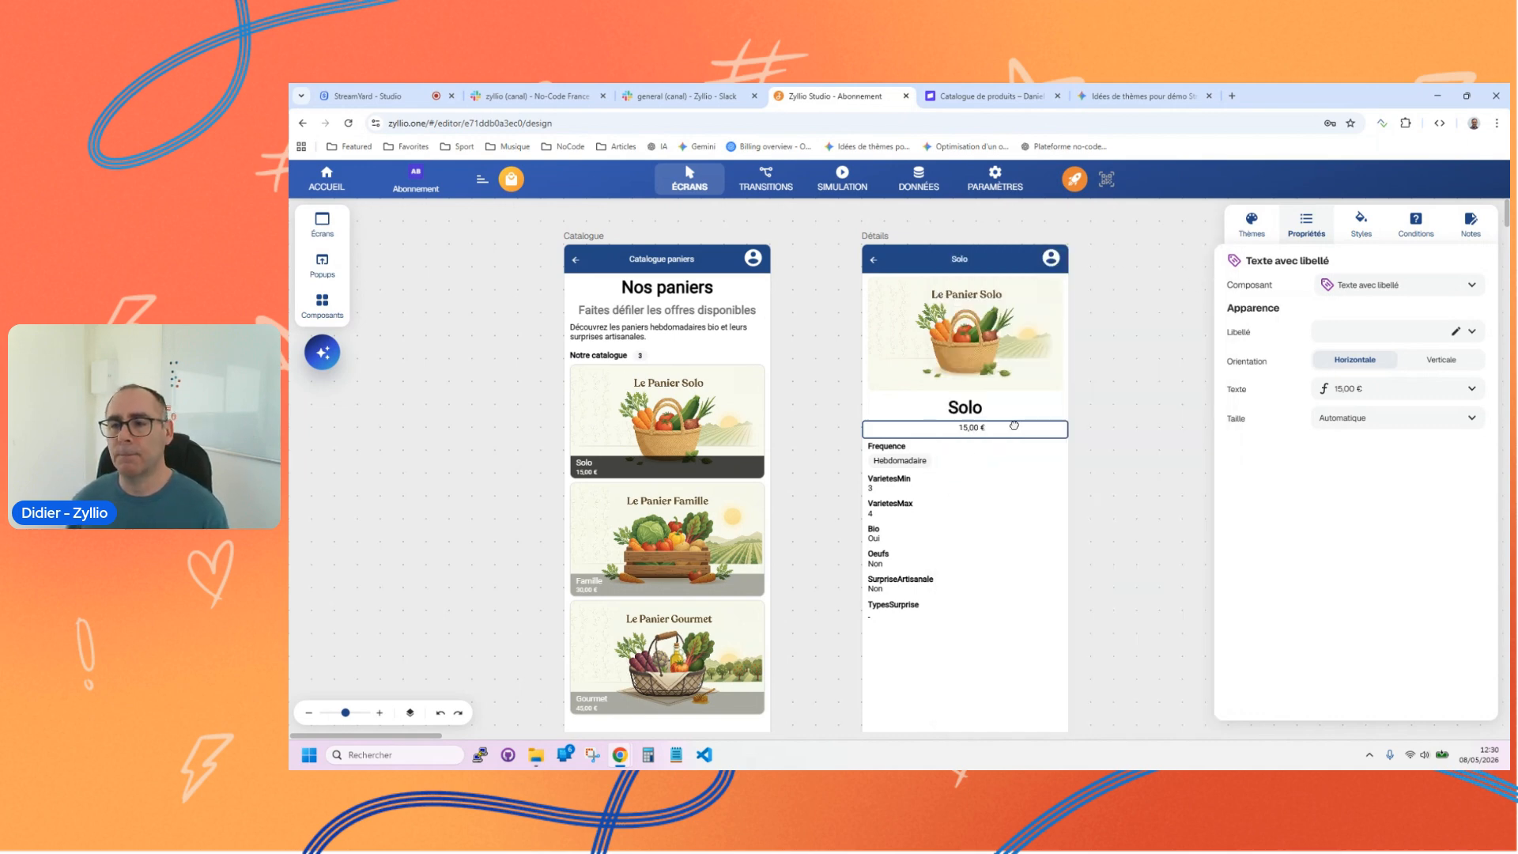
left_click(1355, 233)
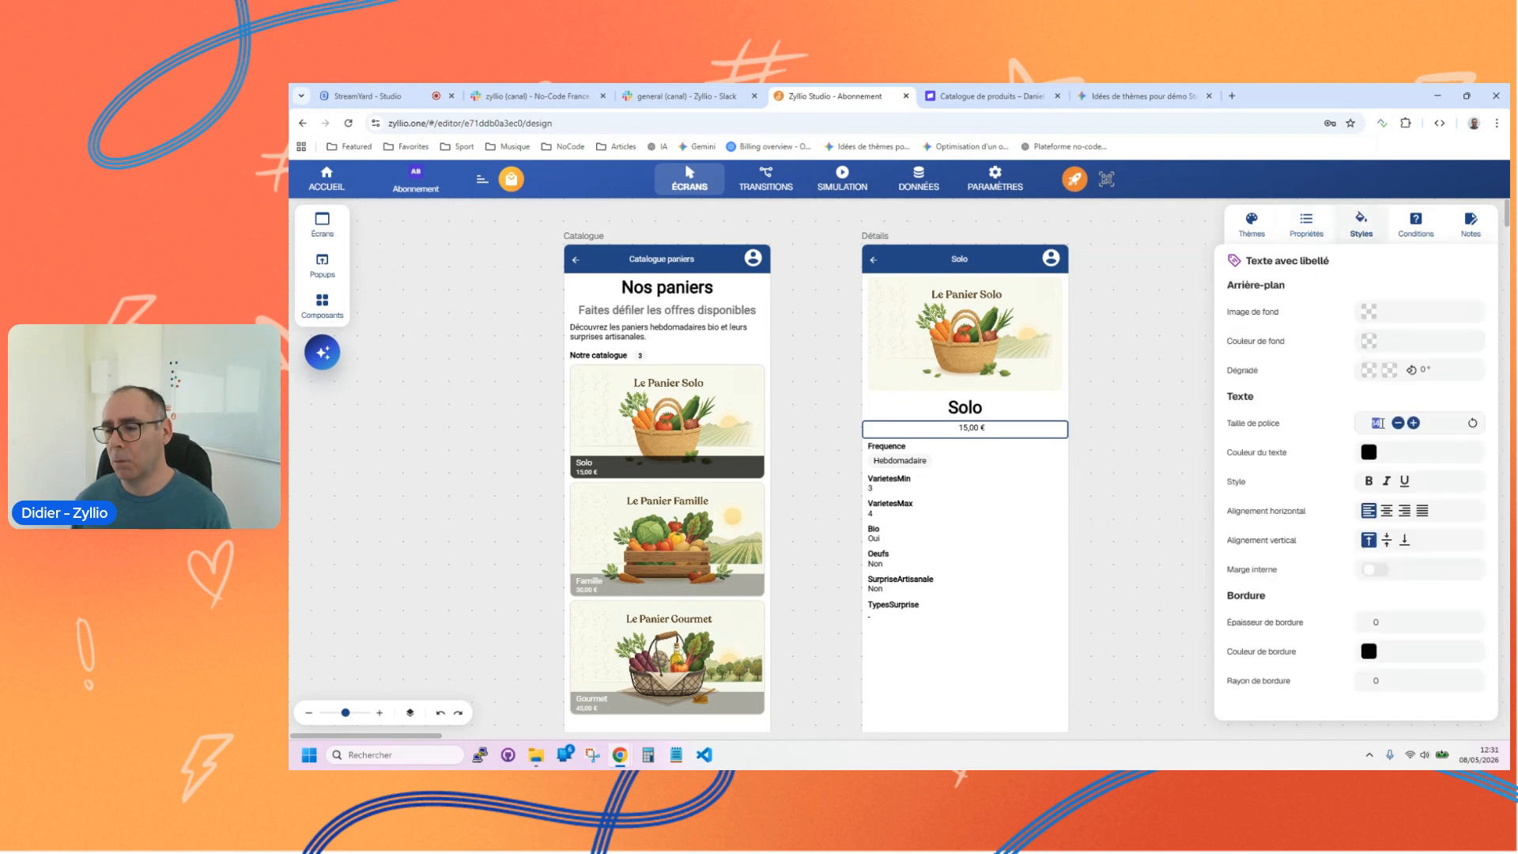
key("Return")
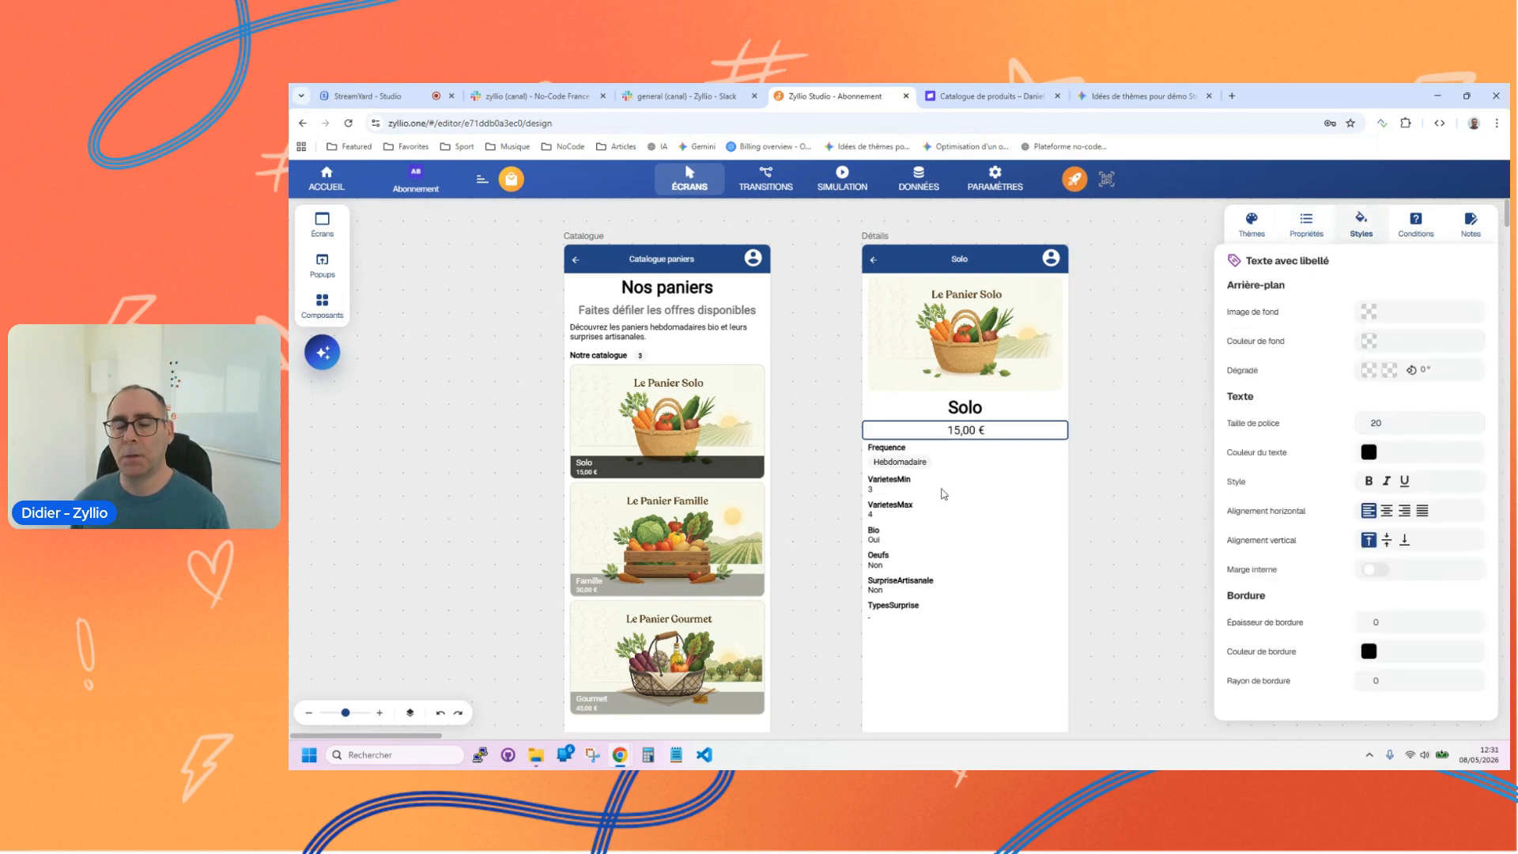
Step: Set the Frequence field's orientation to Horizontale and make VarietesMin a horizontal Options component
left_click(904, 457)
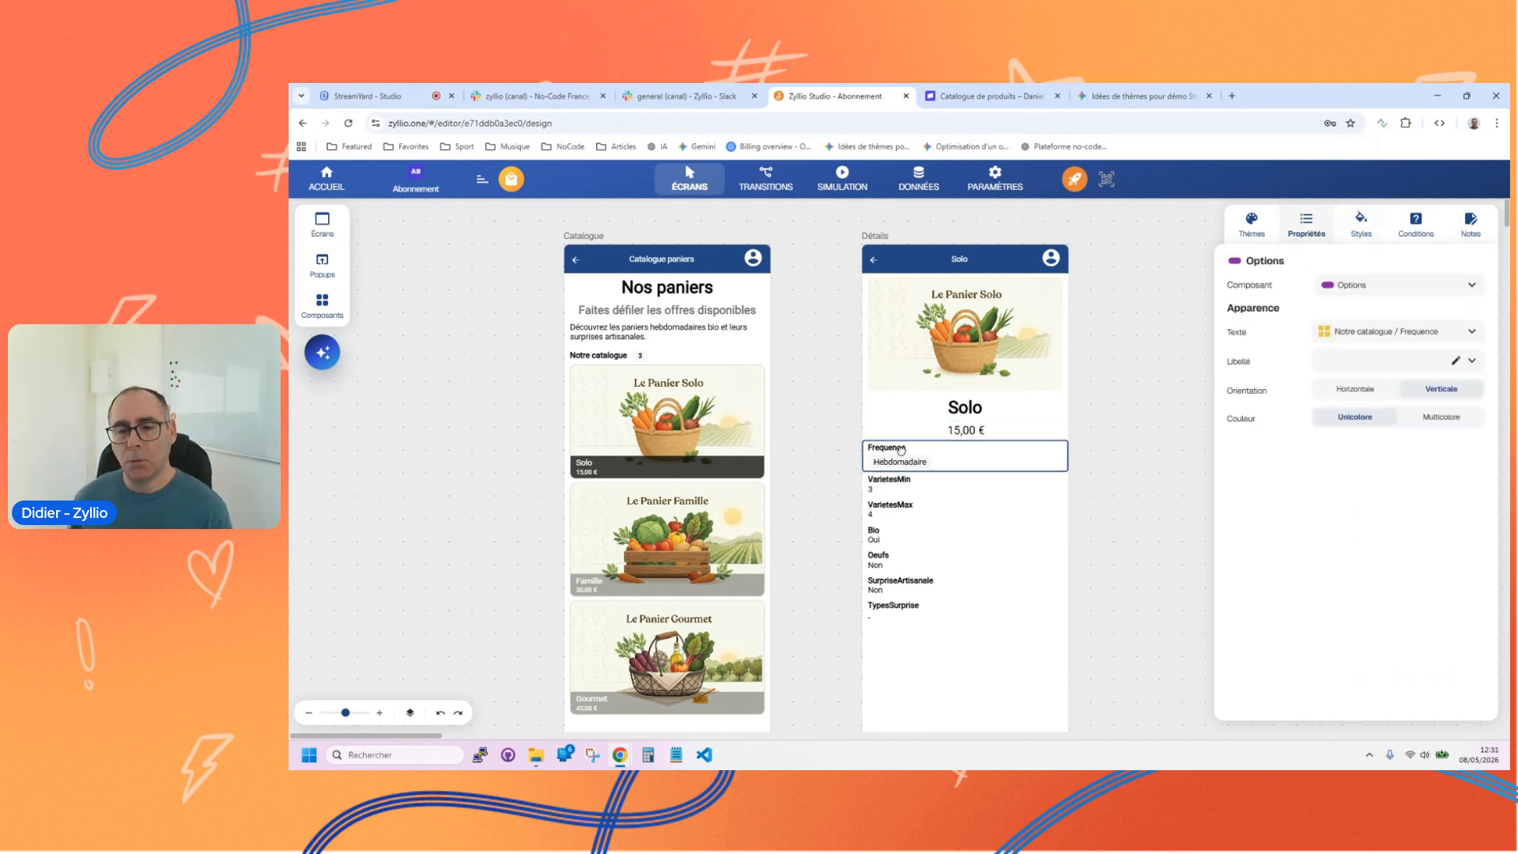
left_click(1344, 399)
left_click(931, 478)
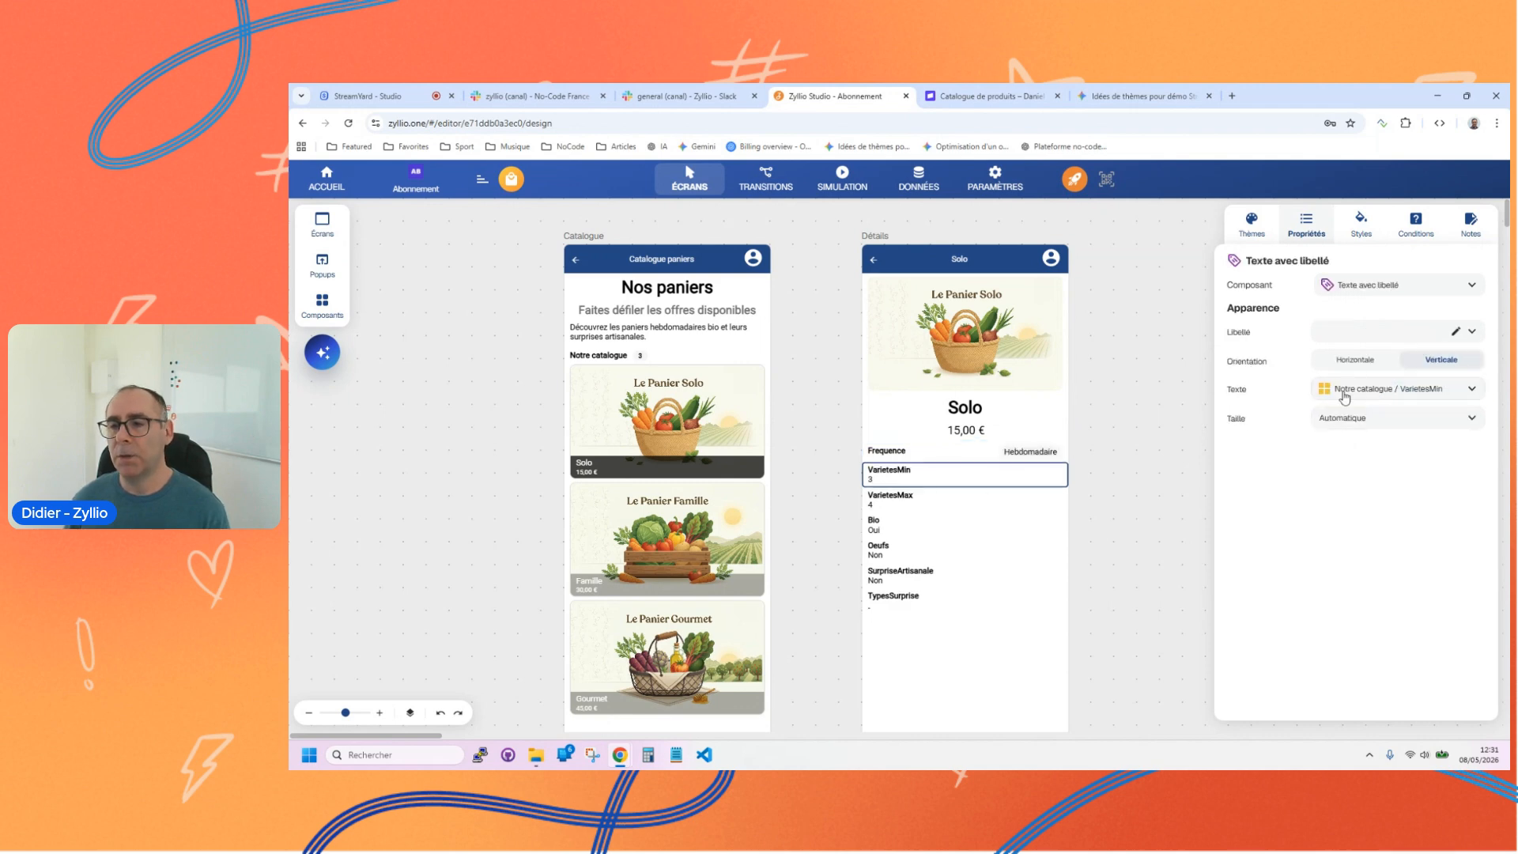
left_click(1355, 365)
left_click(1374, 287)
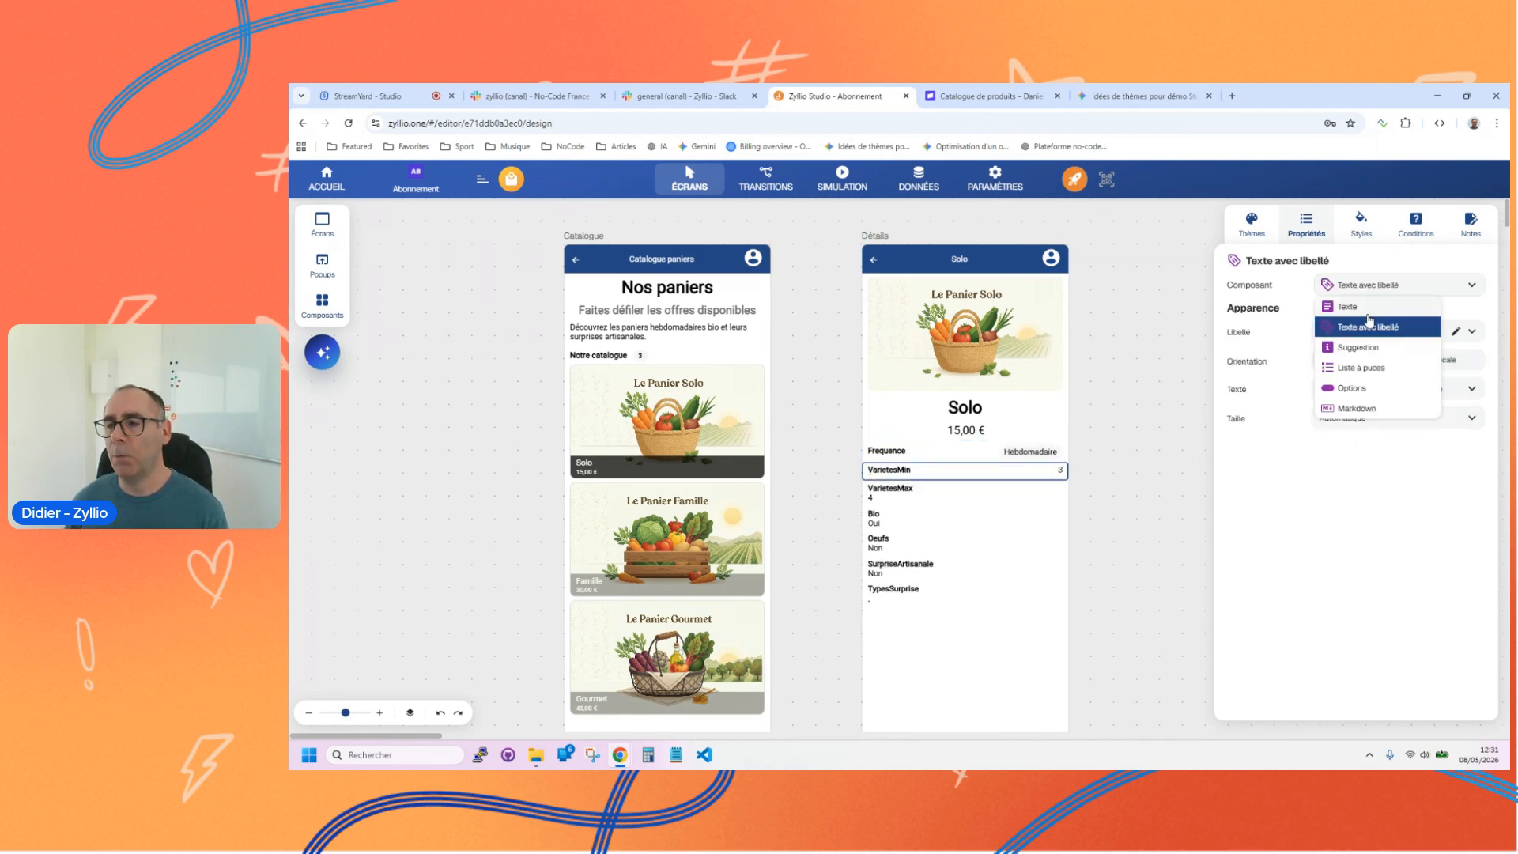
left_click(1348, 388)
Step: Convert the VarietesMax and Bio fields to Options components with Horizontale orientation
left_click(886, 504)
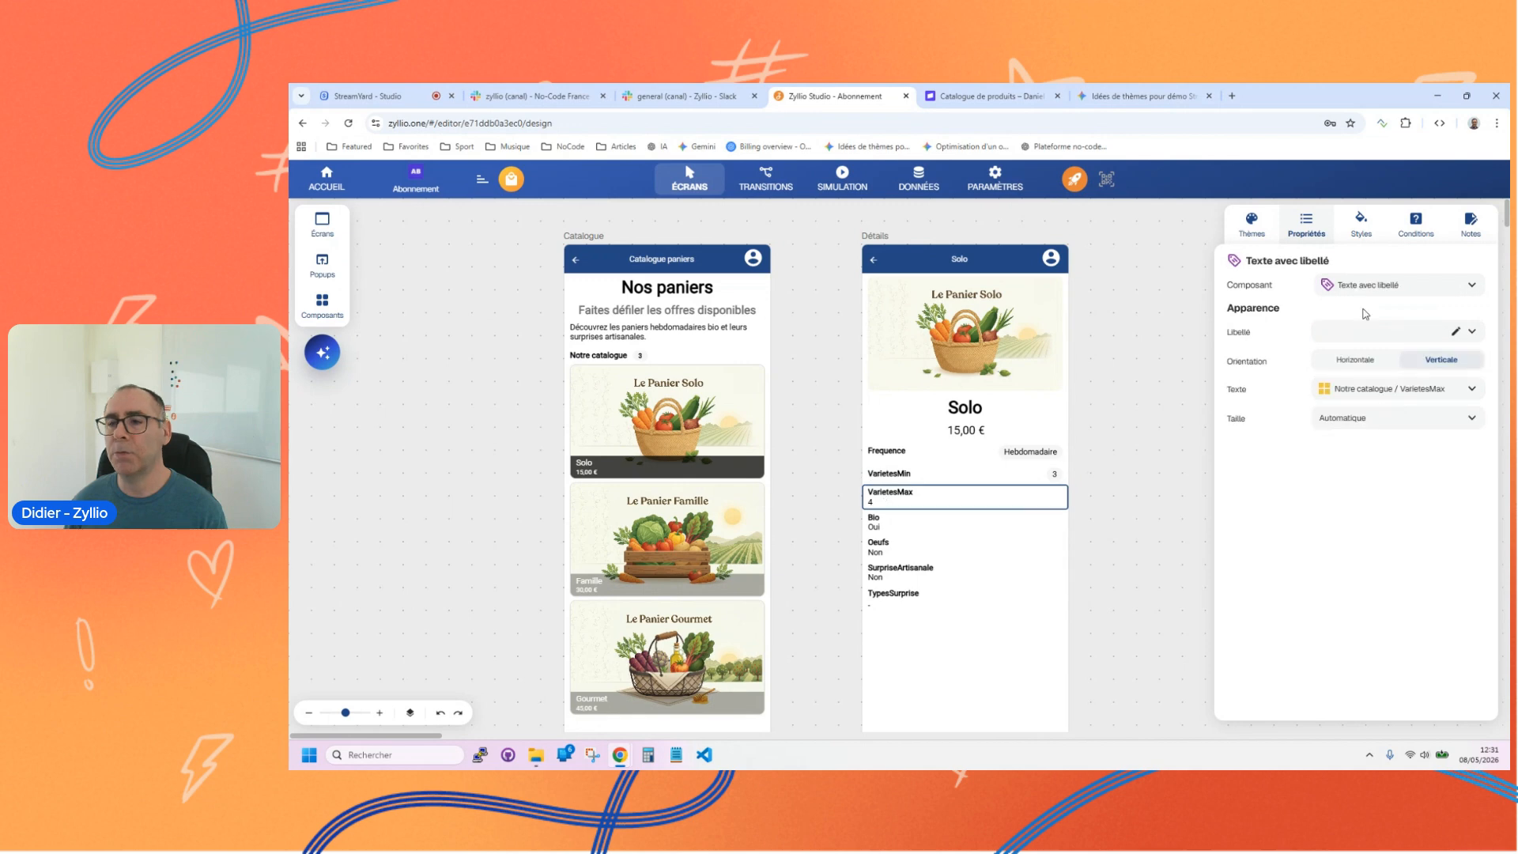
left_click(1371, 286)
left_click(1343, 387)
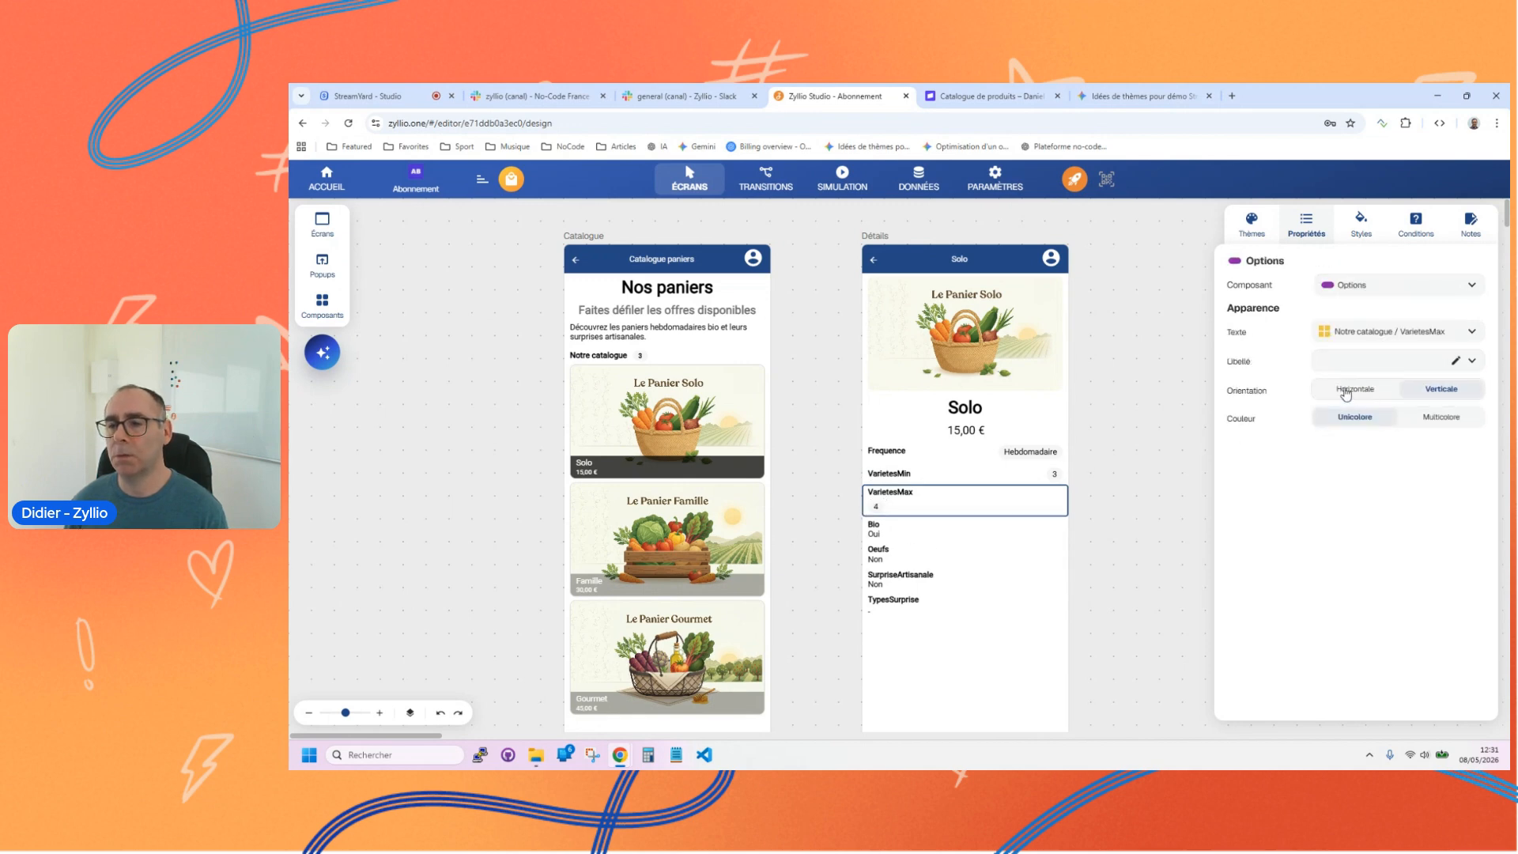
left_click(1347, 391)
left_click(882, 523)
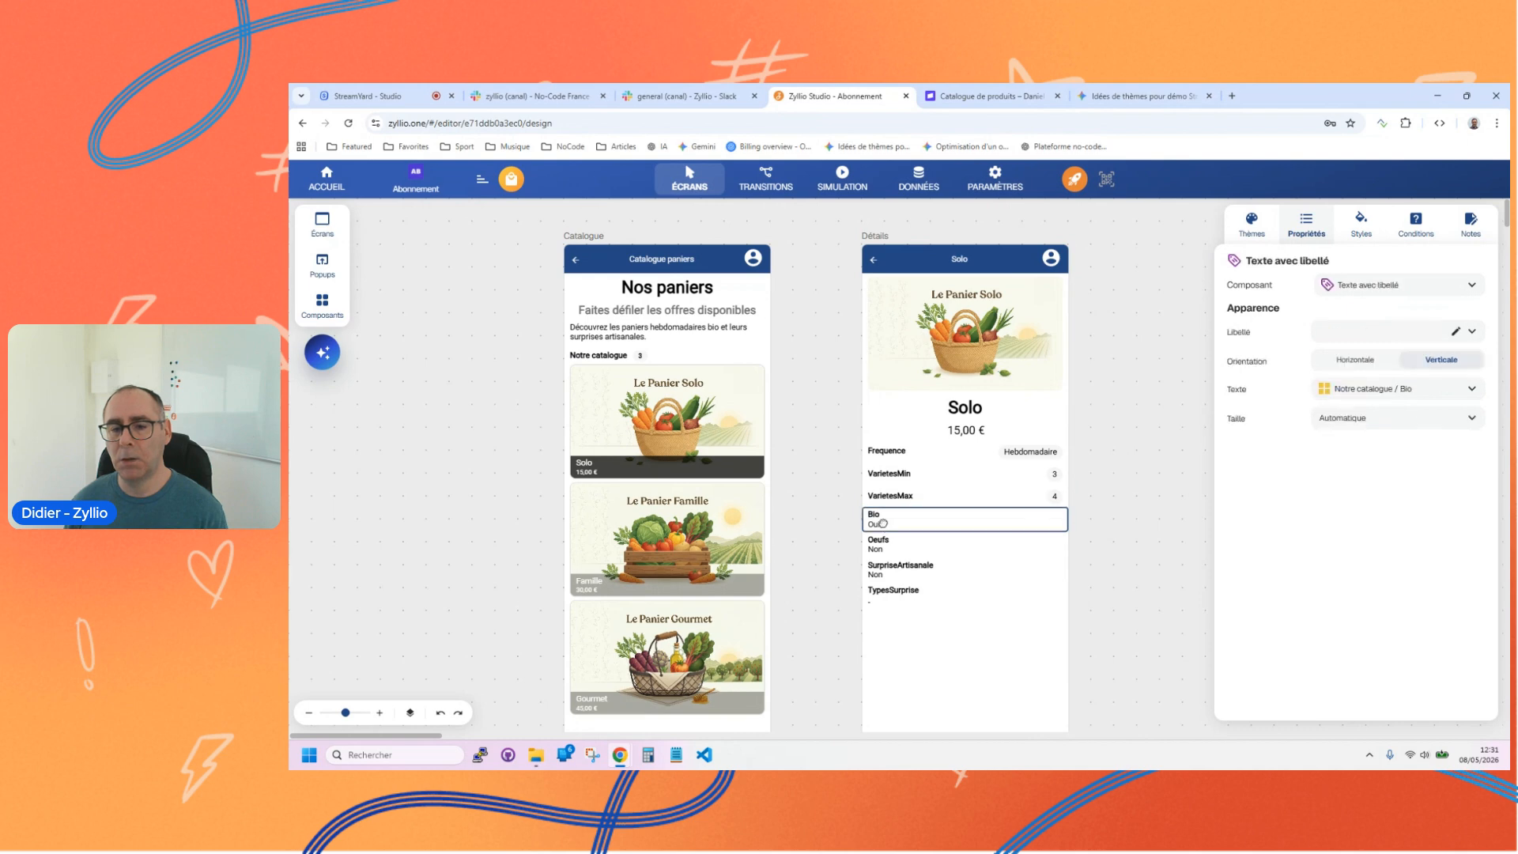
left_click(1356, 287)
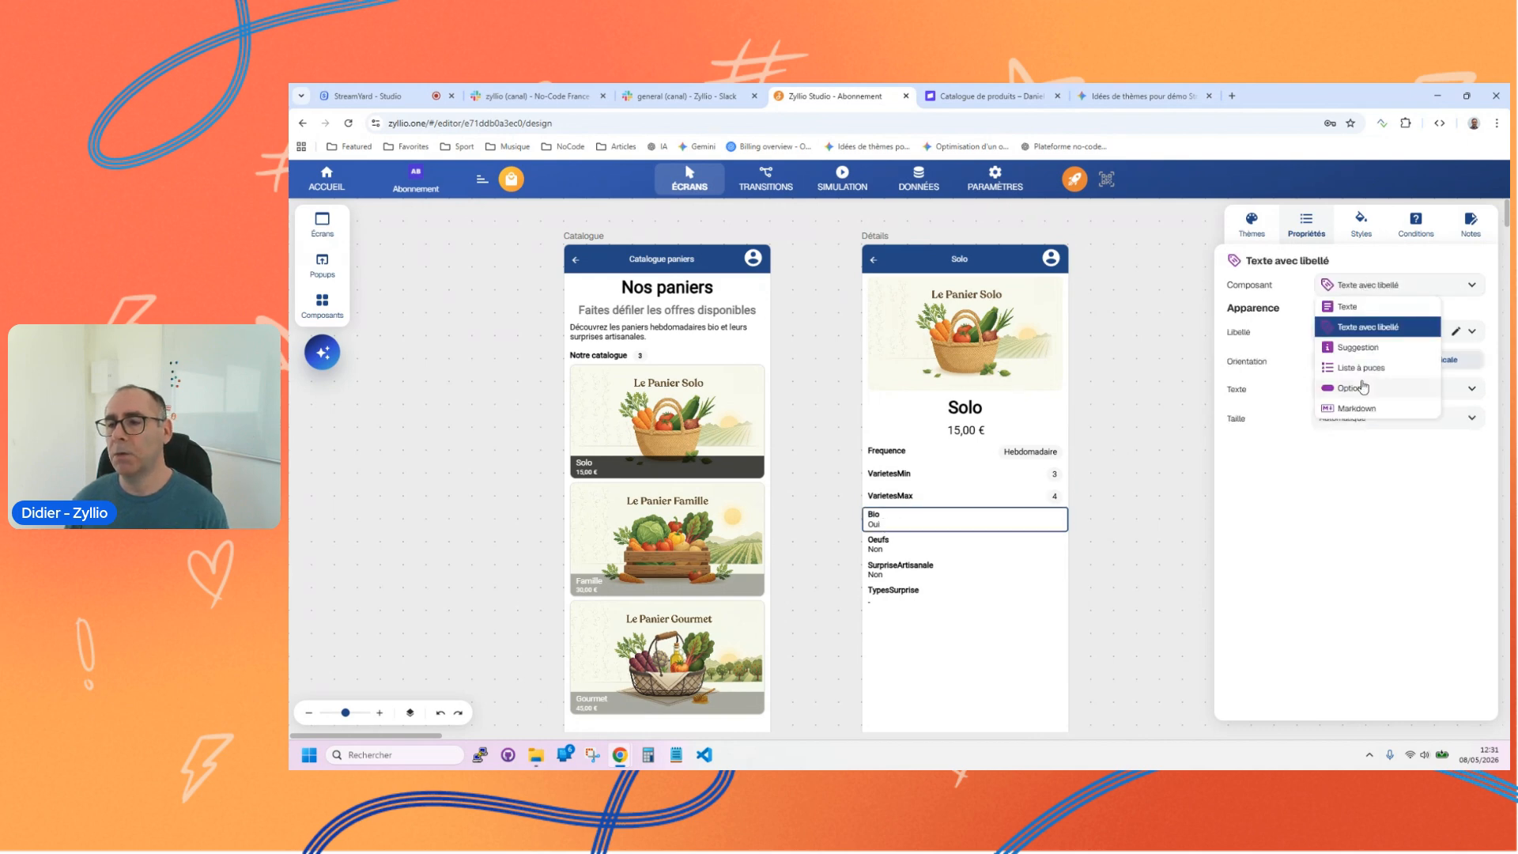
left_click(1351, 390)
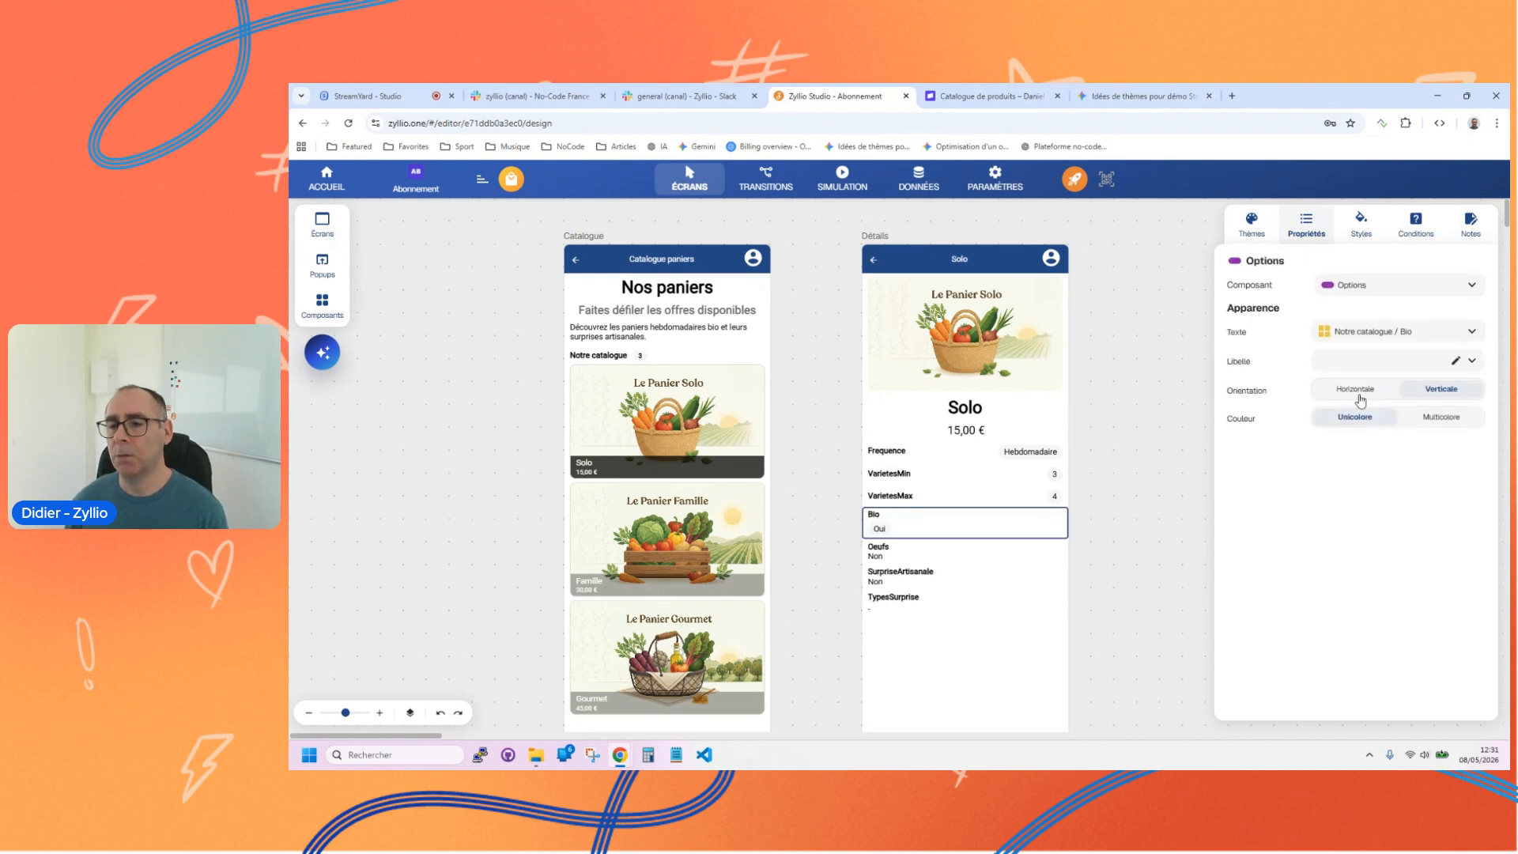
left_click(1353, 389)
Step: Set the Oeufs and SurpriseArtisanale fields to Horizontale orientation and convert both to Options components
left_click(919, 544)
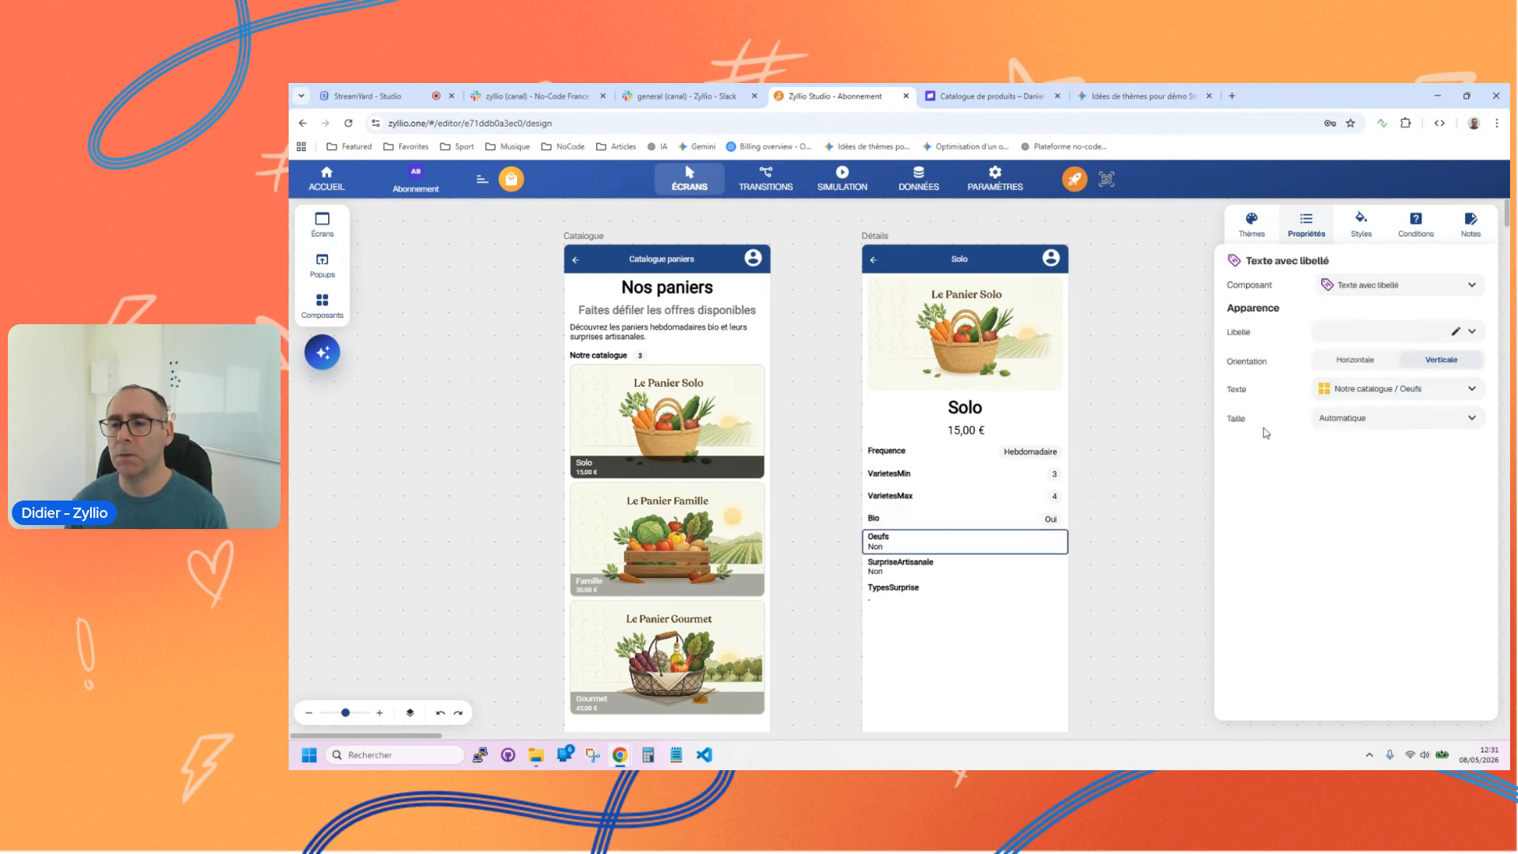
left_click(1355, 360)
left_click(1369, 293)
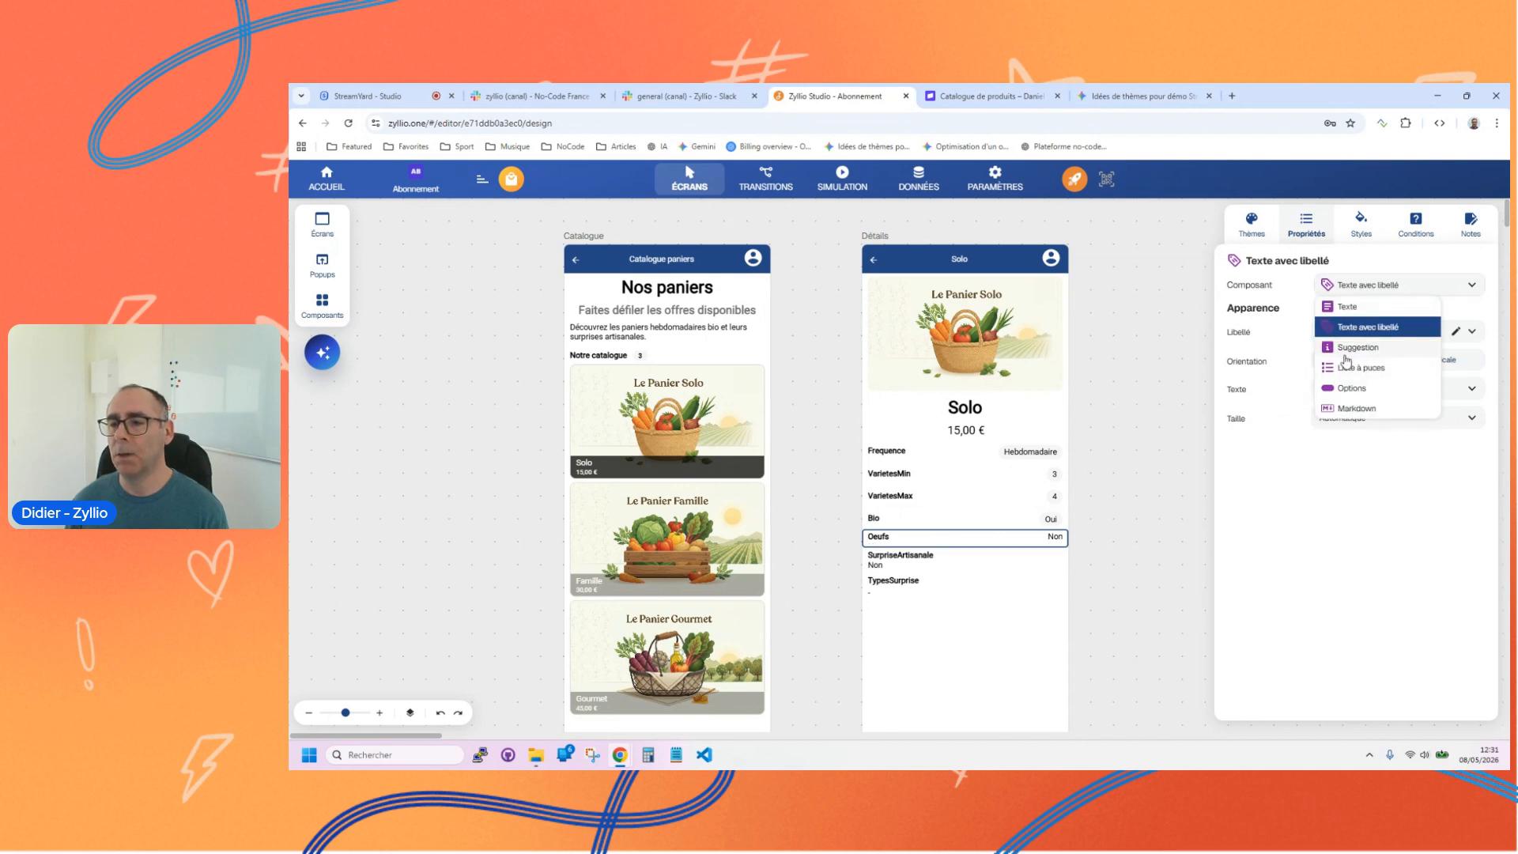
left_click(1348, 387)
left_click(902, 564)
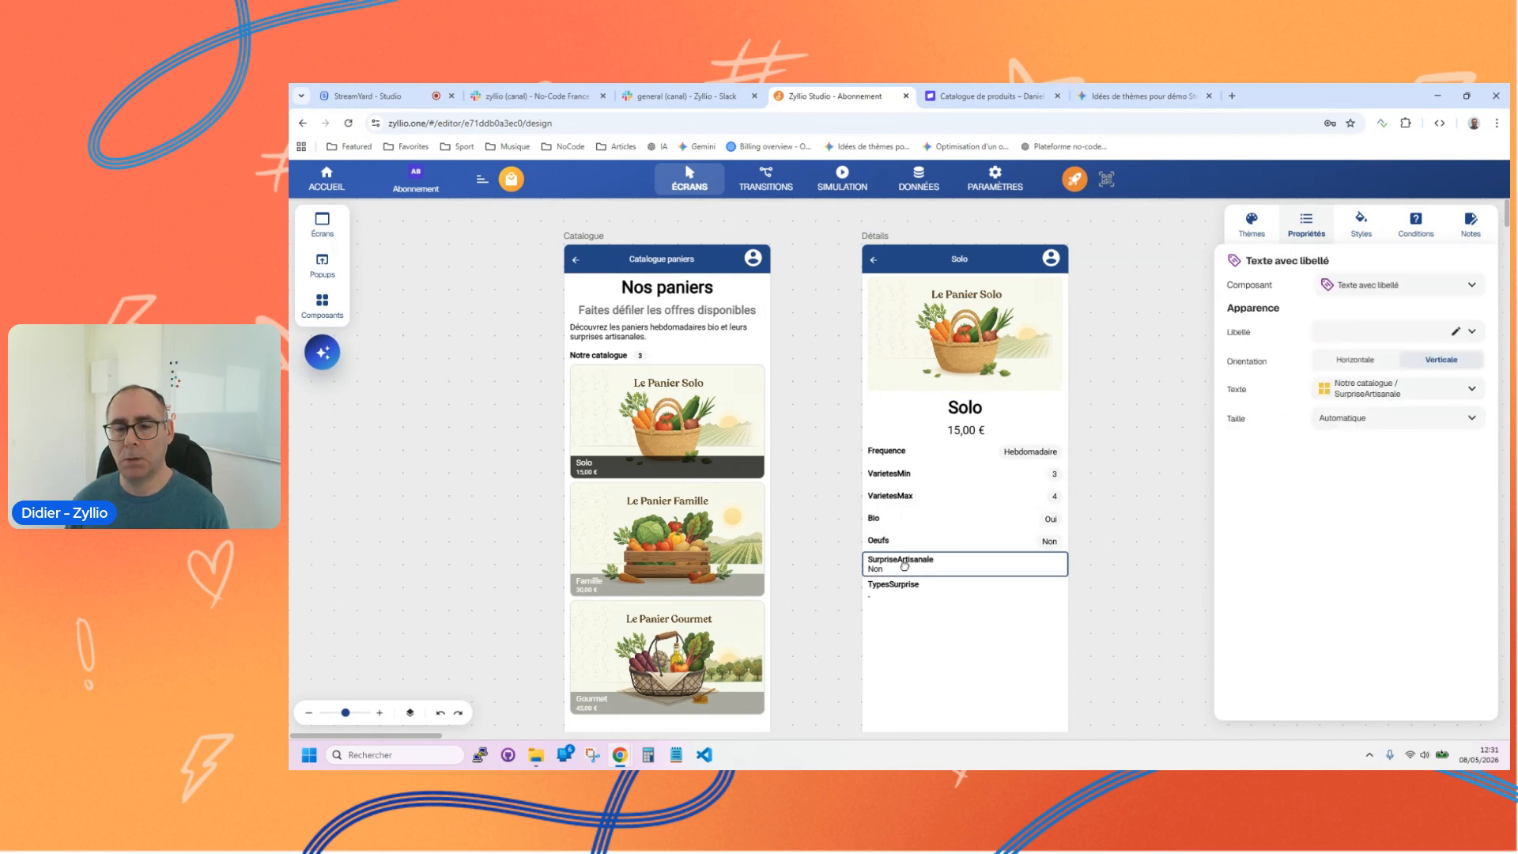
left_click(1355, 360)
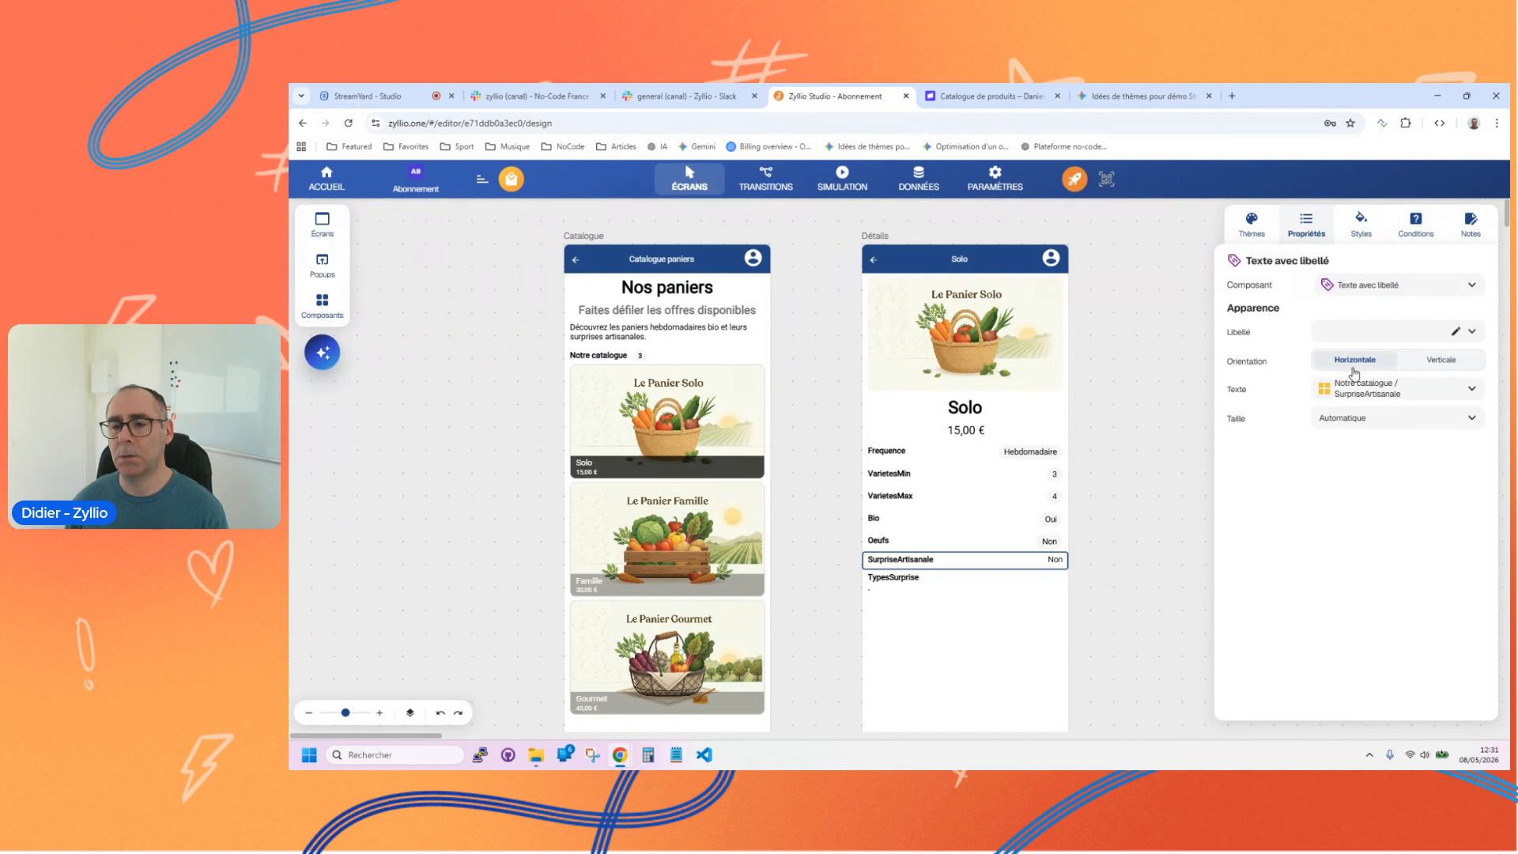
left_click(1362, 285)
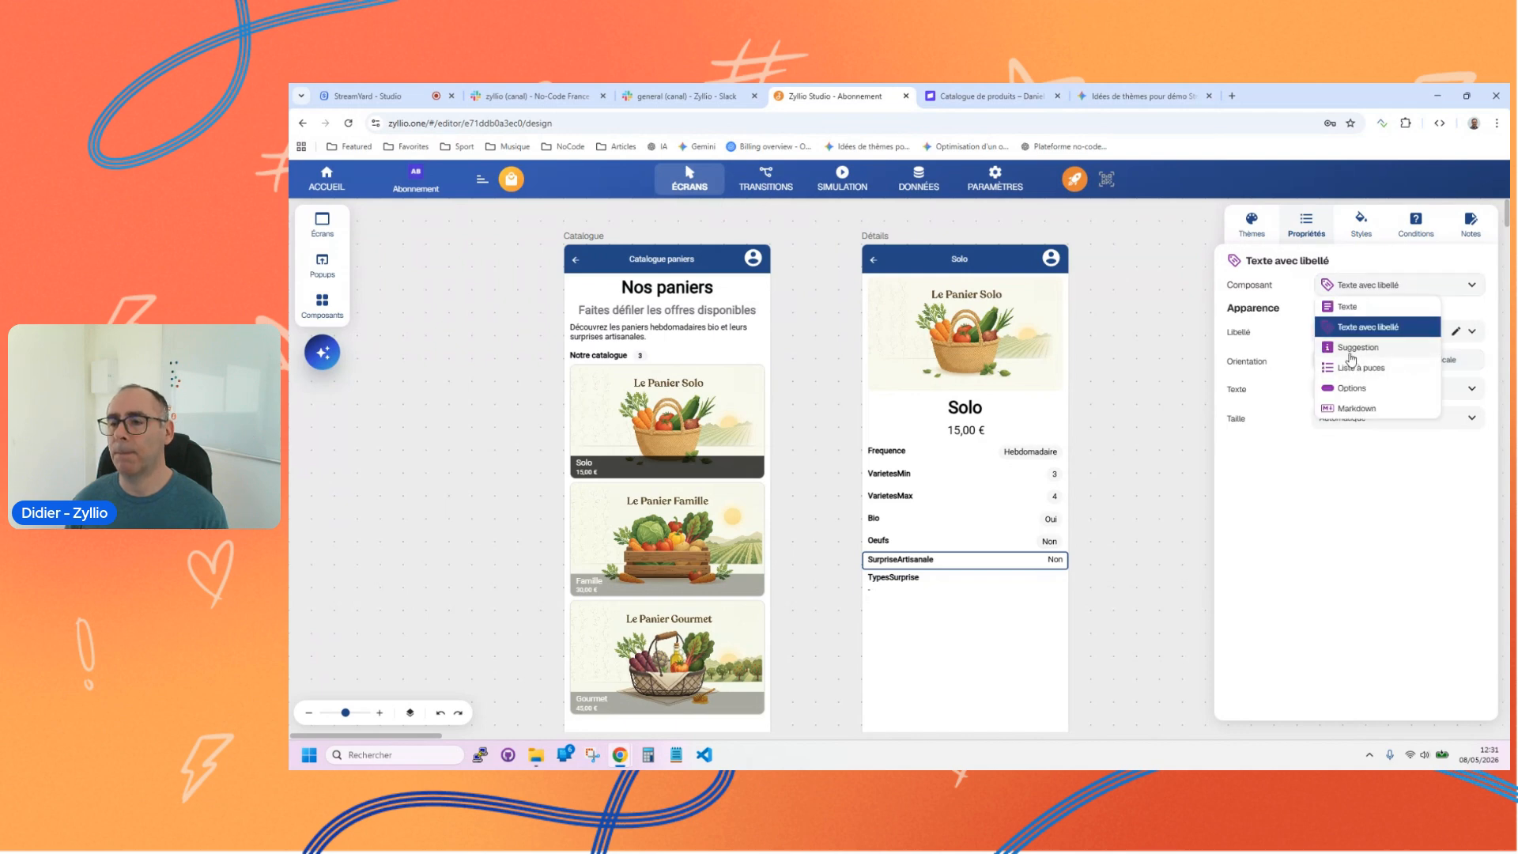
left_click(1349, 389)
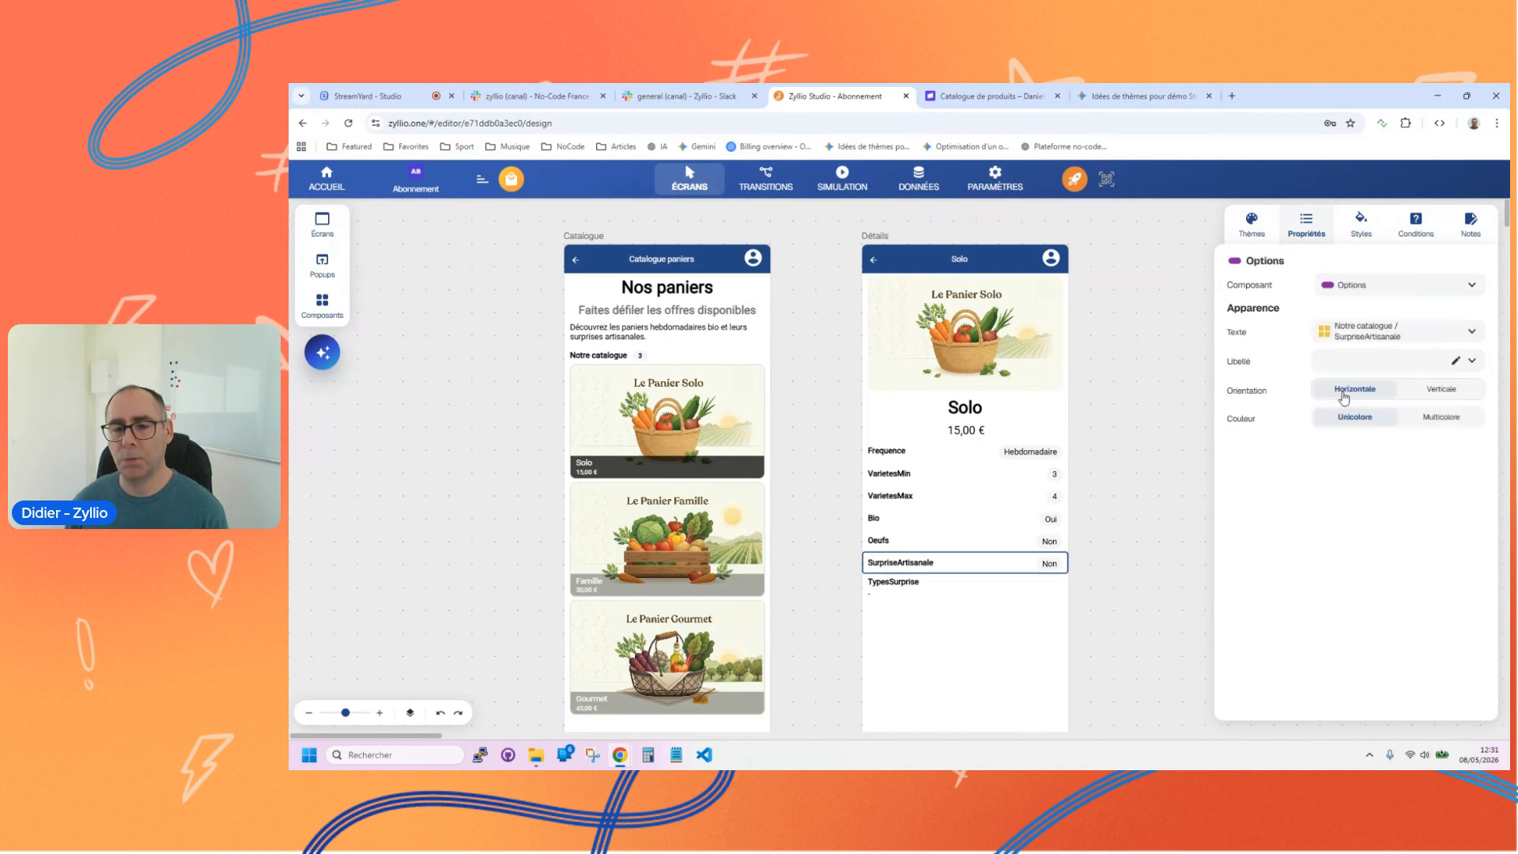
Step: In the Paniers table data, set TypesSurprise to Miel for row 1 and Jus for row 2
left_click(896, 592)
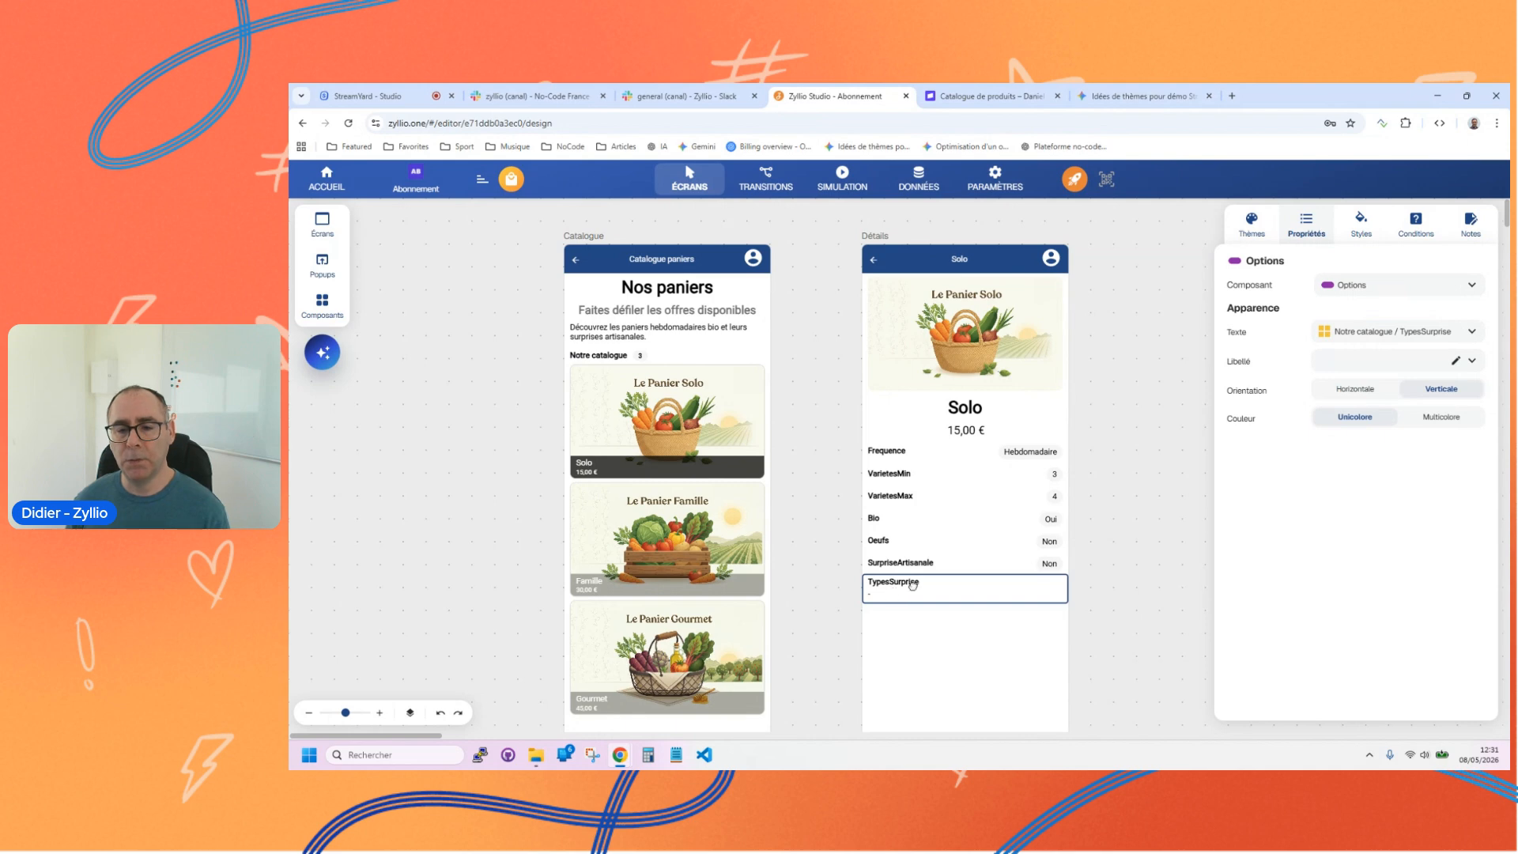
left_click(918, 181)
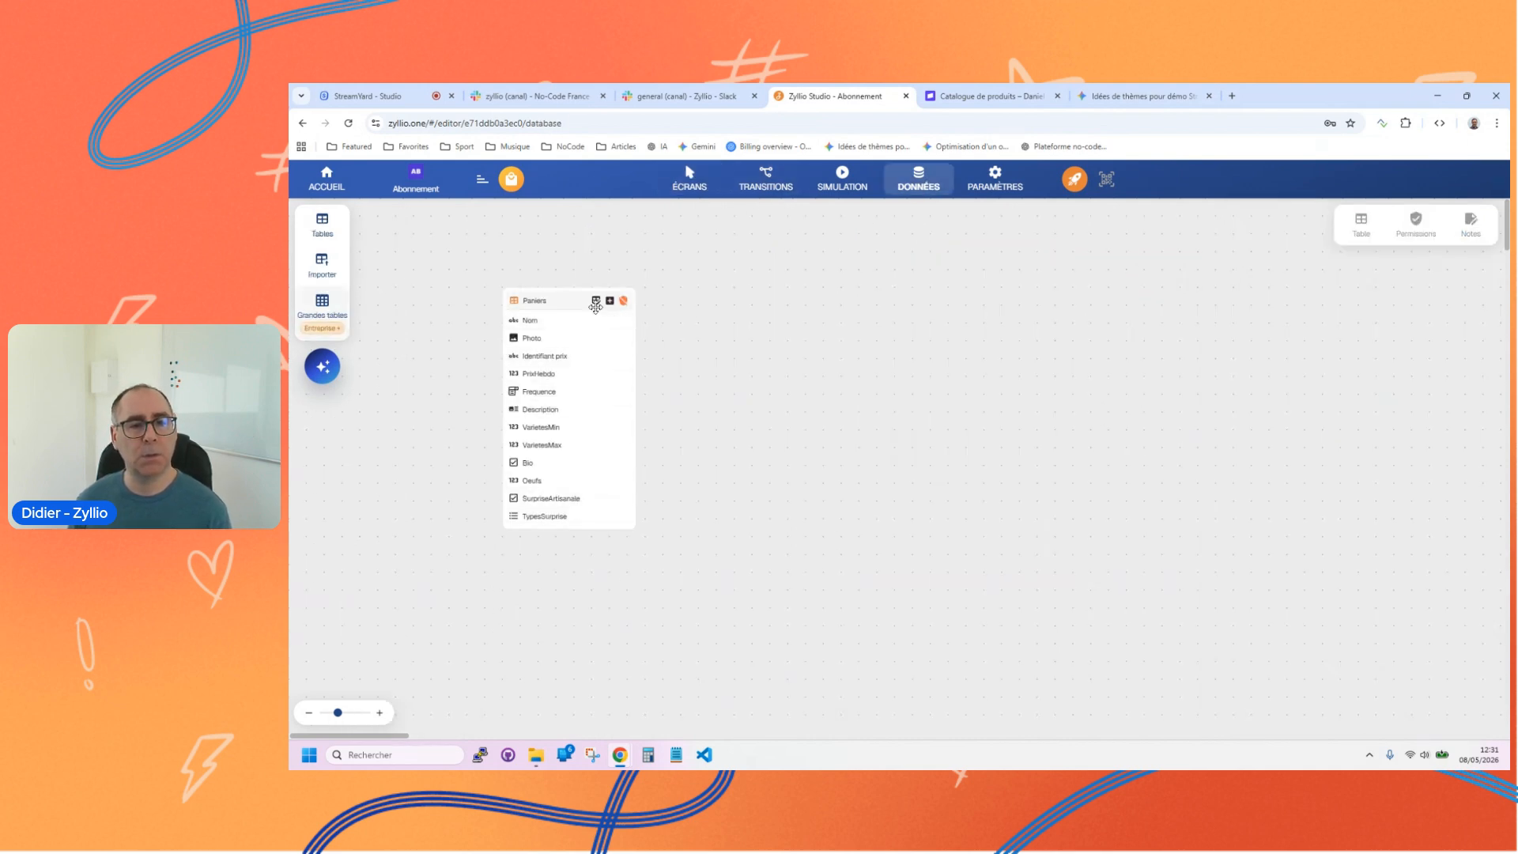
left_click(599, 301)
left_click_drag(978, 635, 1449, 646)
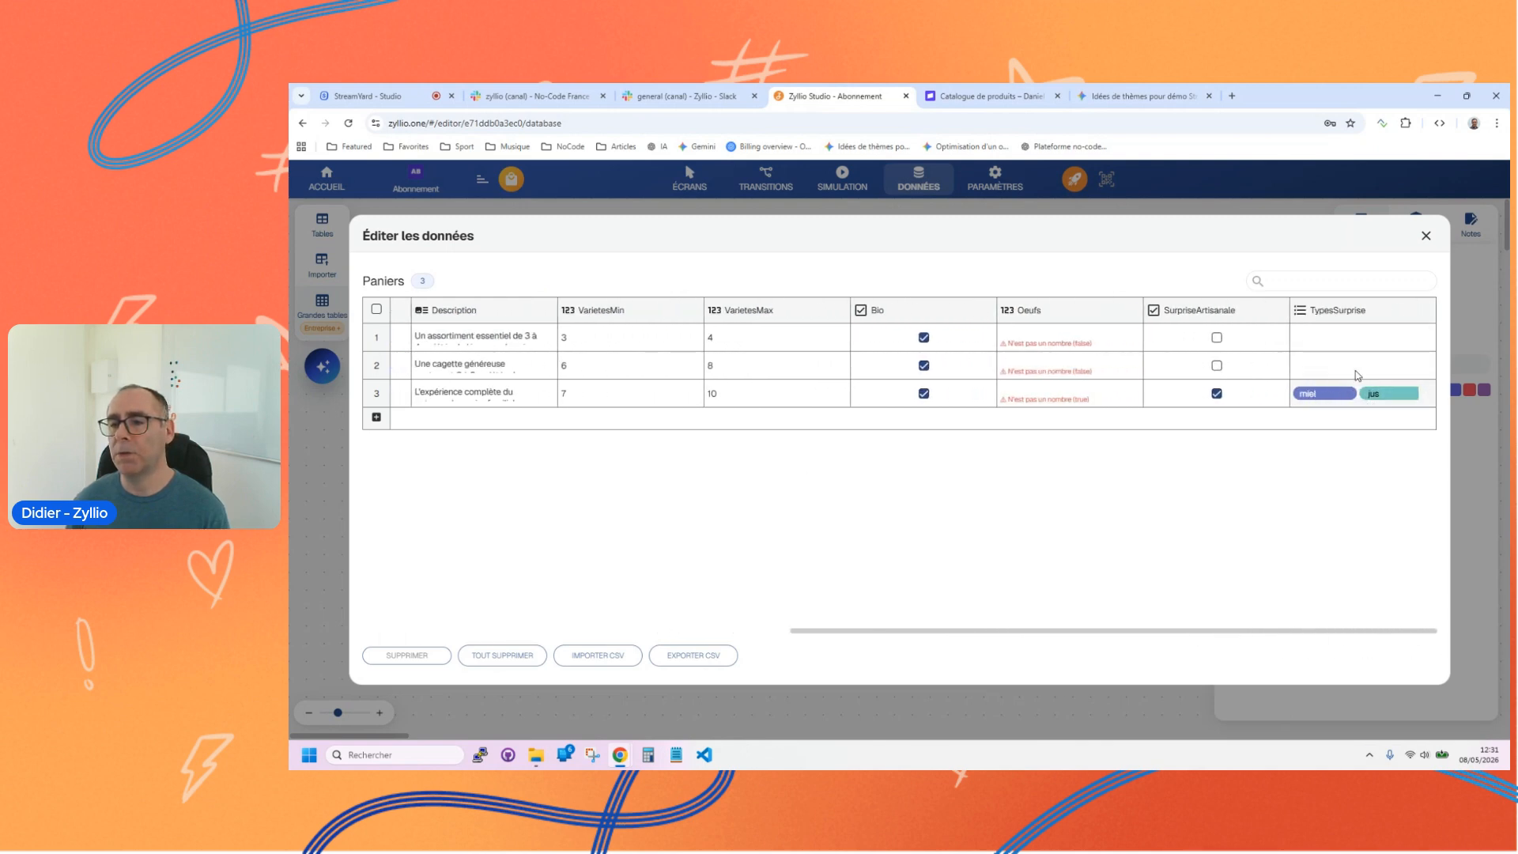
left_click(1427, 340)
left_click(1346, 352)
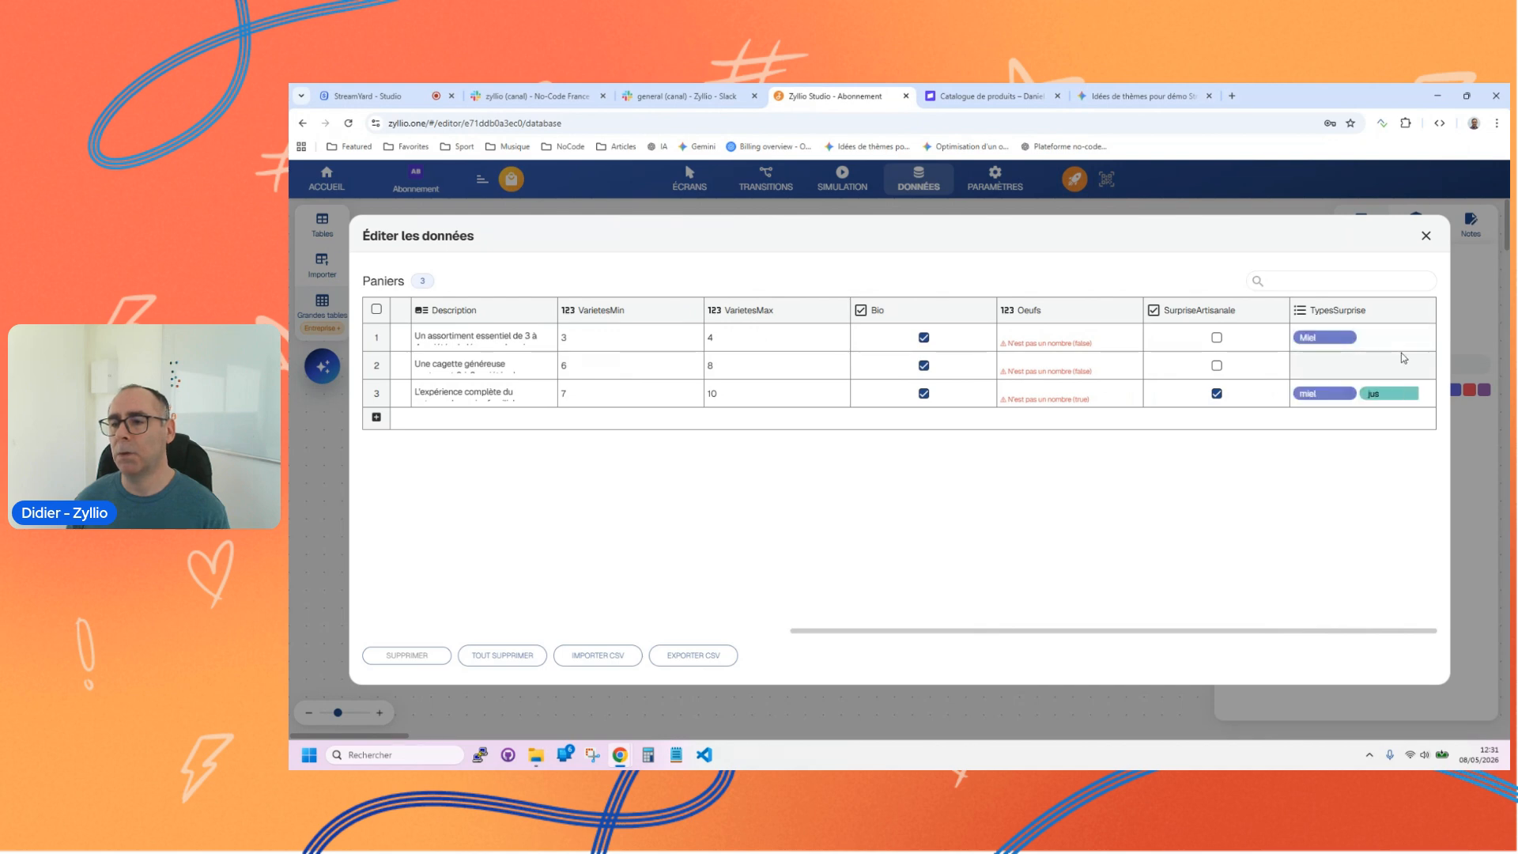
left_click(1427, 366)
left_click(1348, 397)
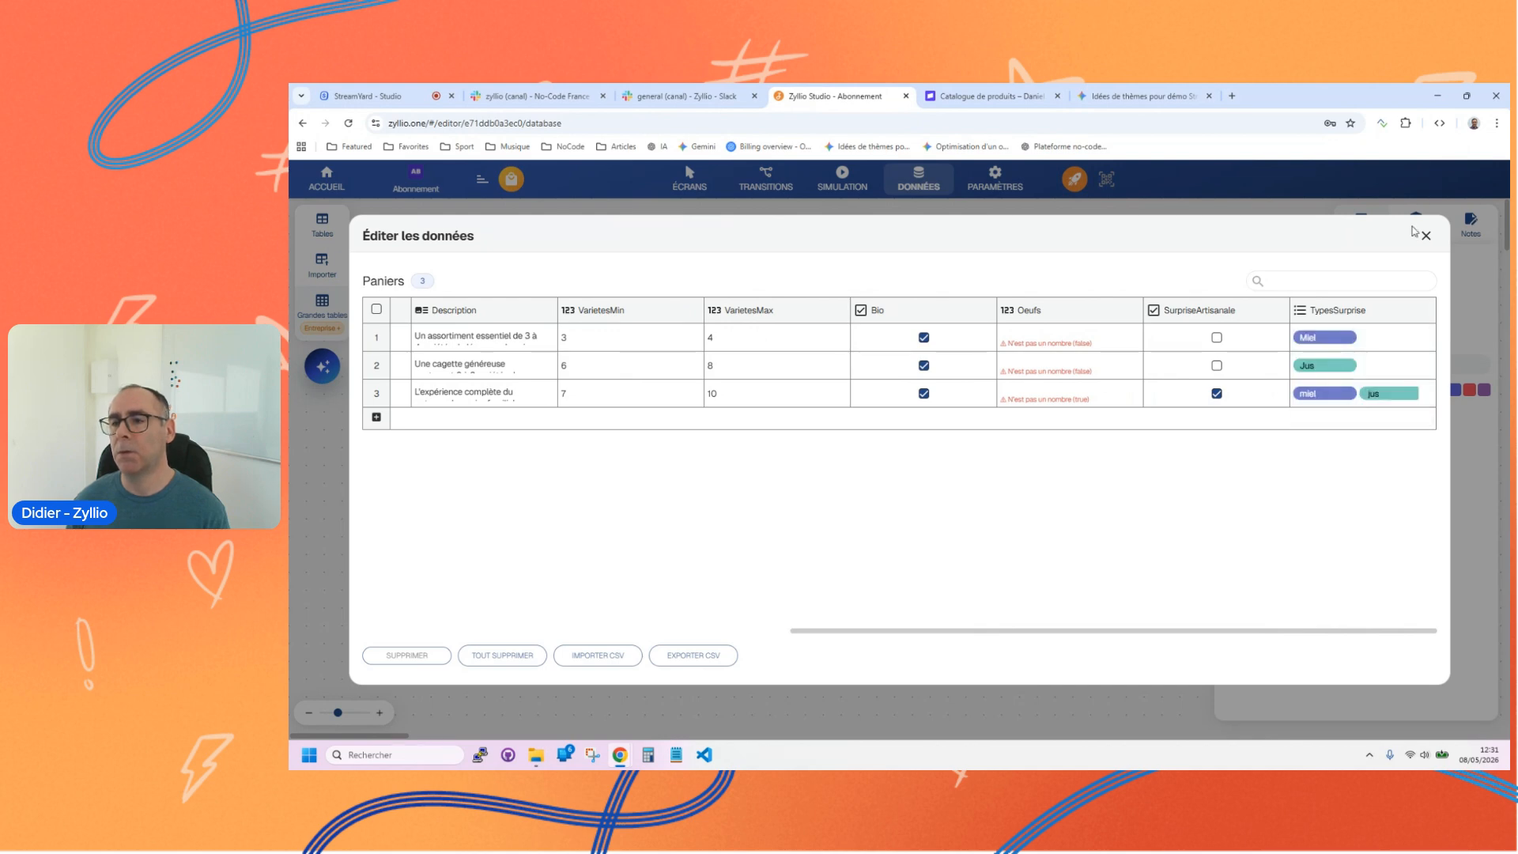
left_click(1425, 234)
Step: Return to the Détails screen, label the TypesSurprise field "Surprise" and set its orientation to Horizontale
left_click(689, 178)
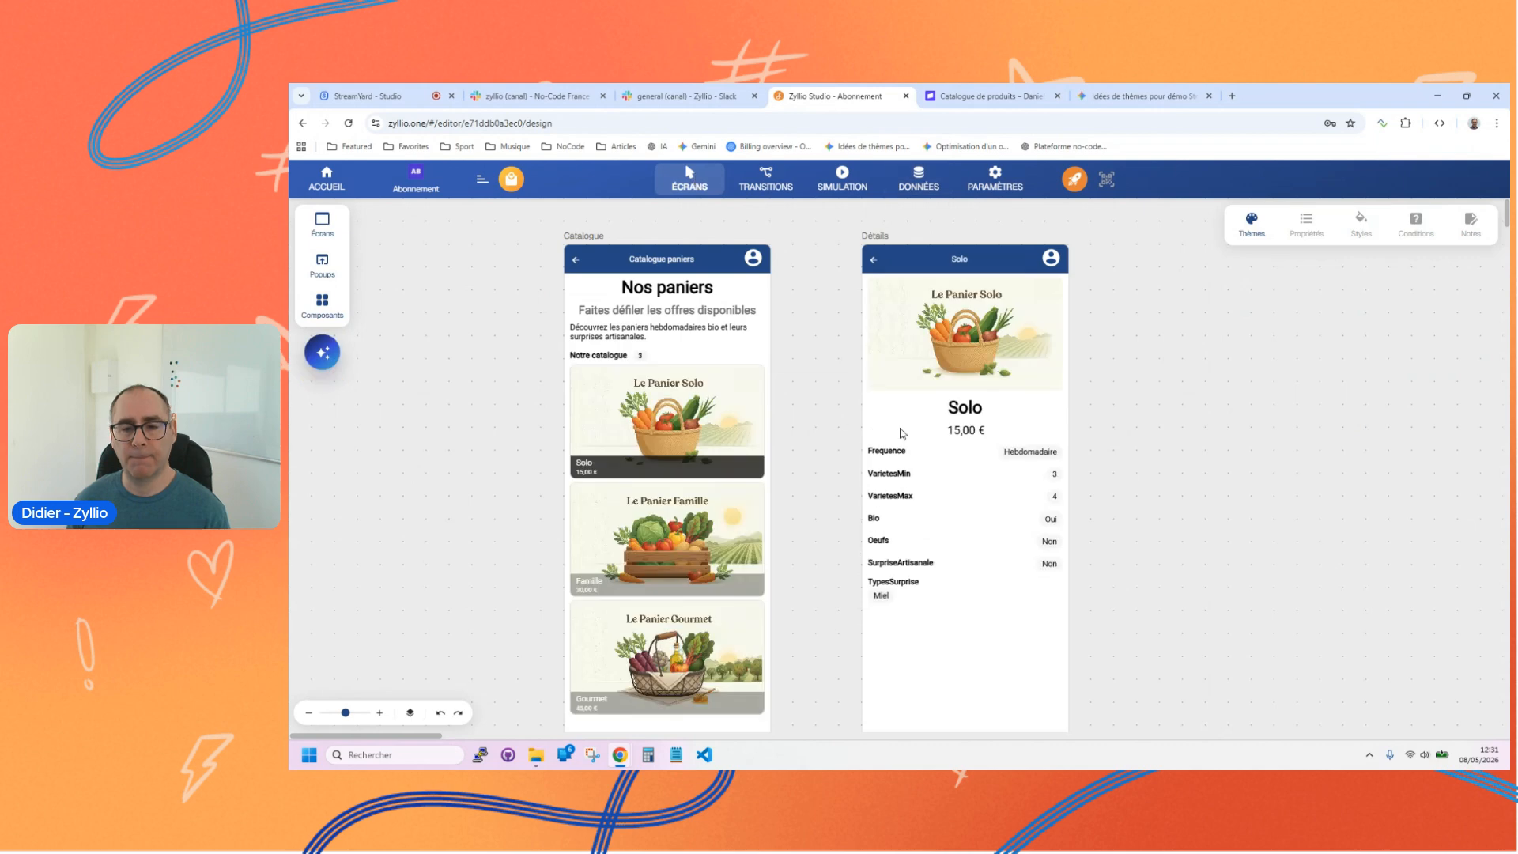
left_click(901, 596)
left_click(901, 595)
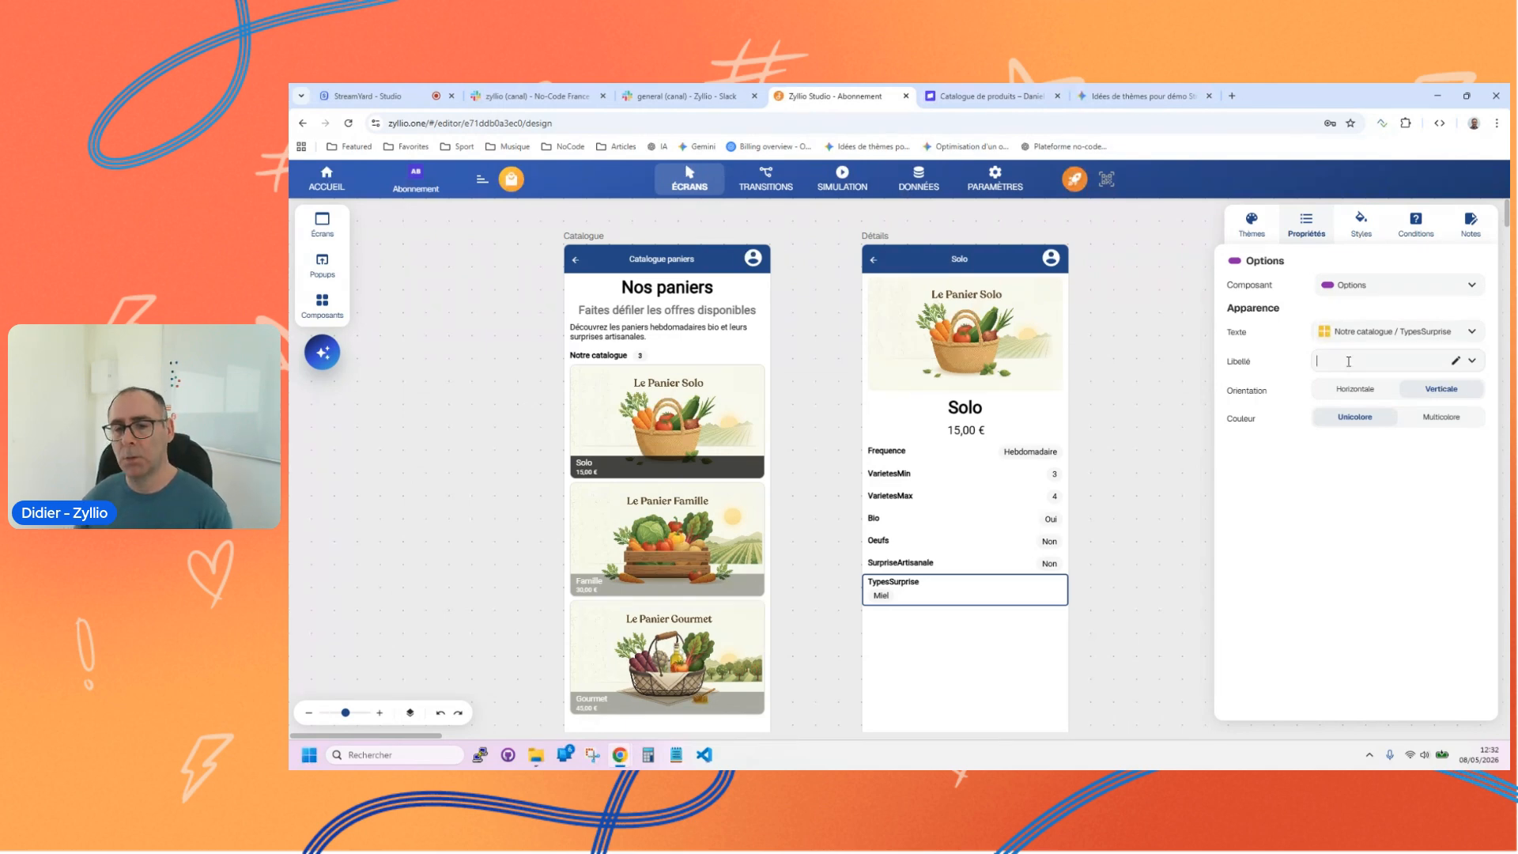
type("Surprise")
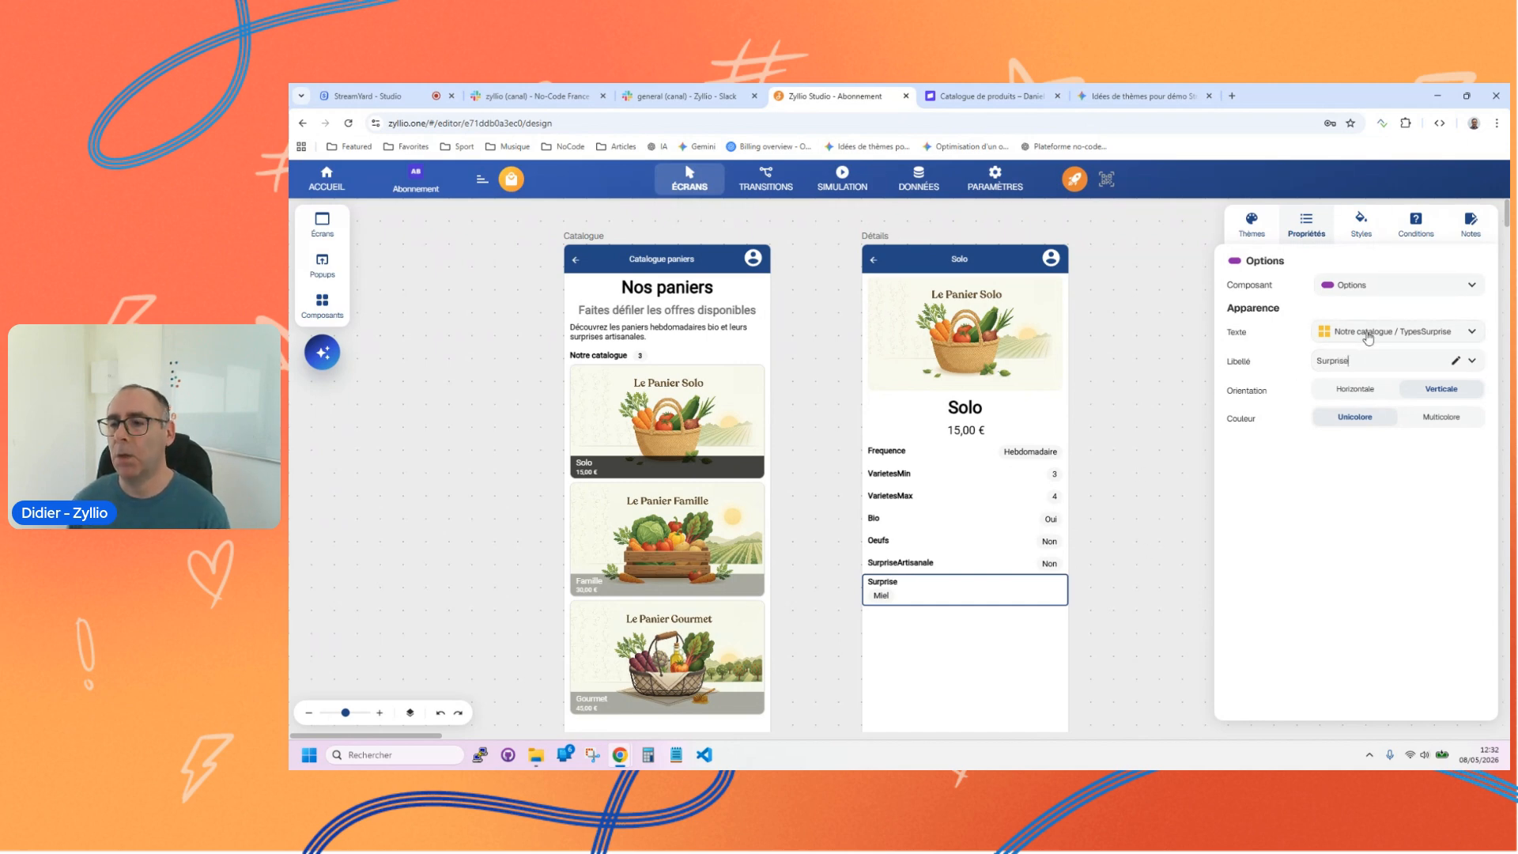
left_click(1356, 388)
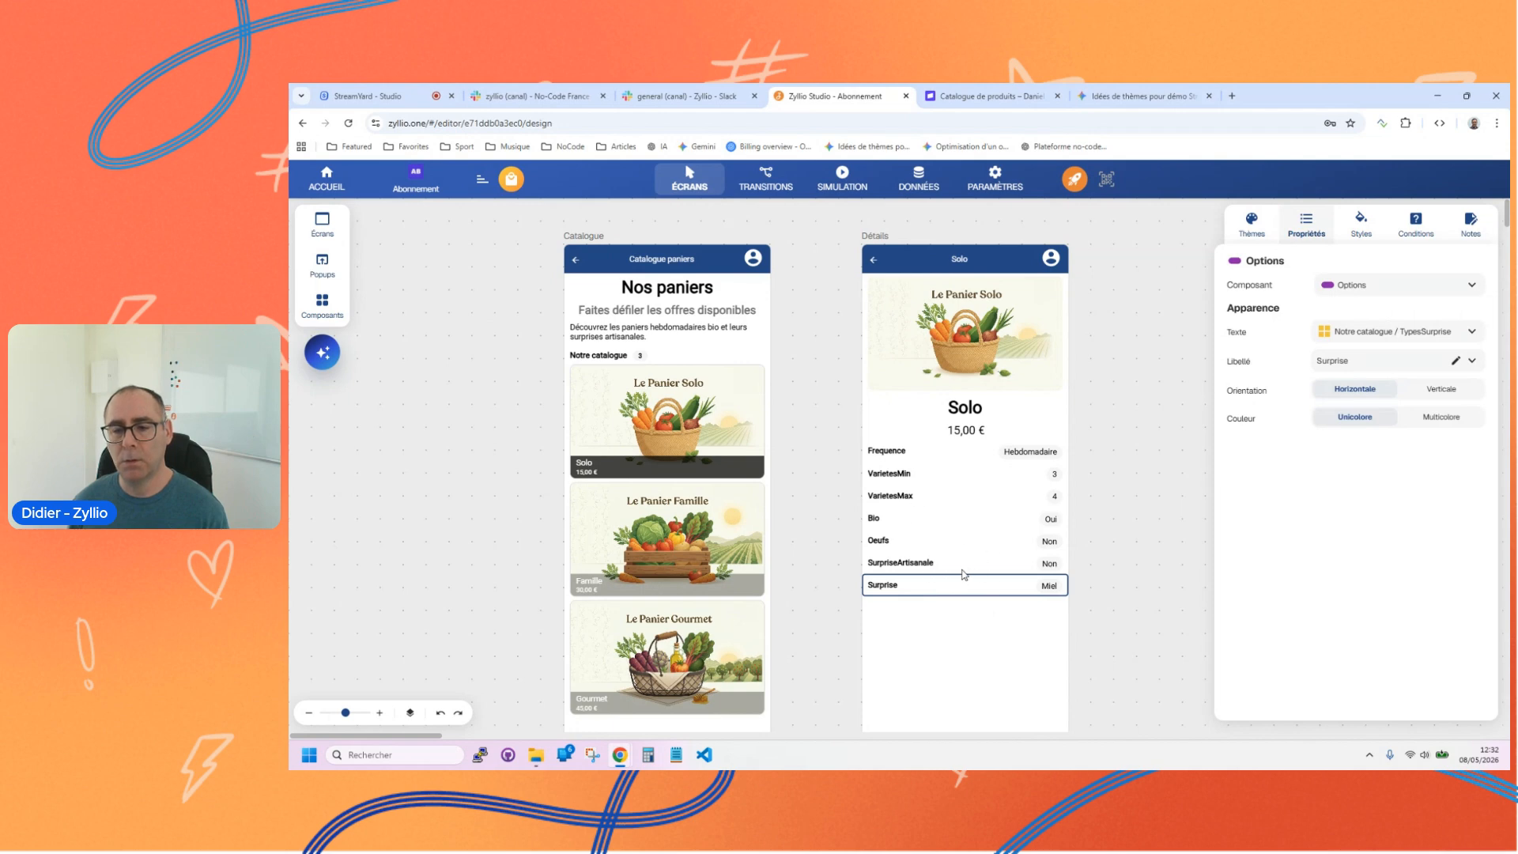
Step: Convert the TypesSurprise field to a Suggestion component and give it the étincelles icon
left_click(1367, 291)
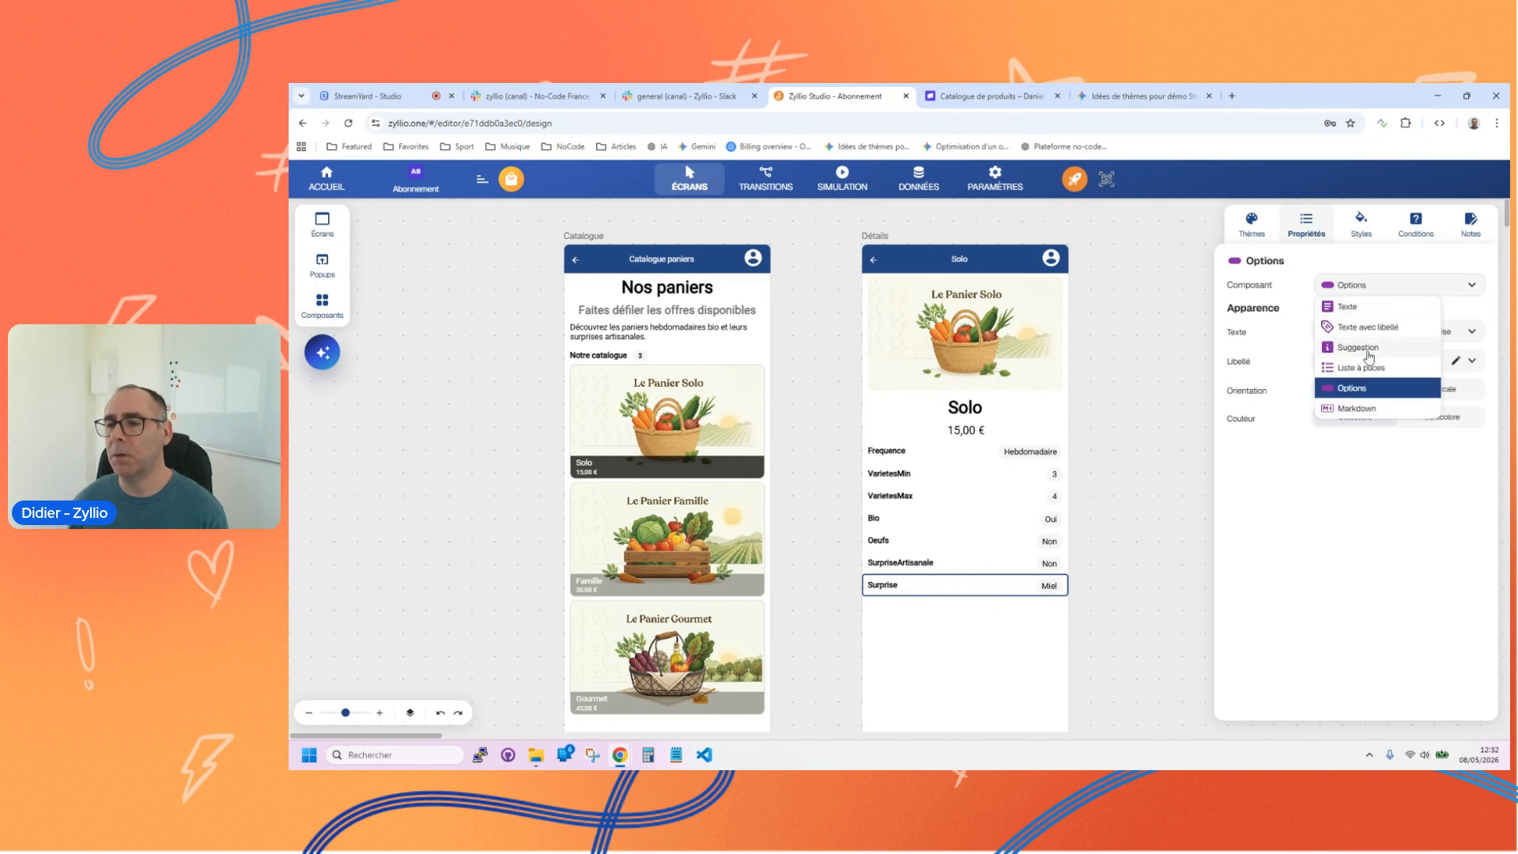
left_click(1358, 347)
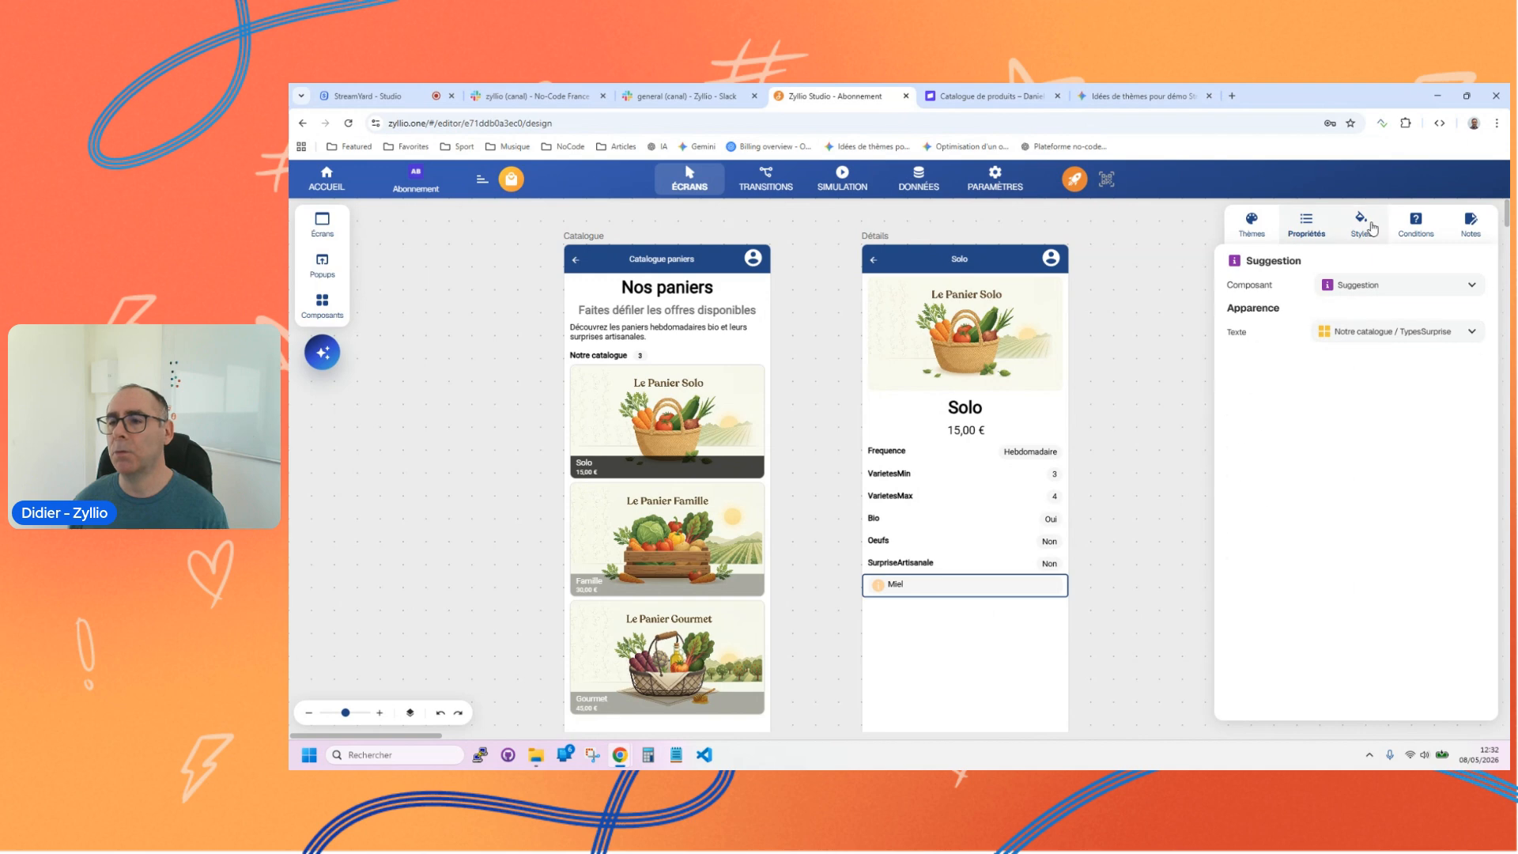
left_click(1360, 223)
left_click(1371, 365)
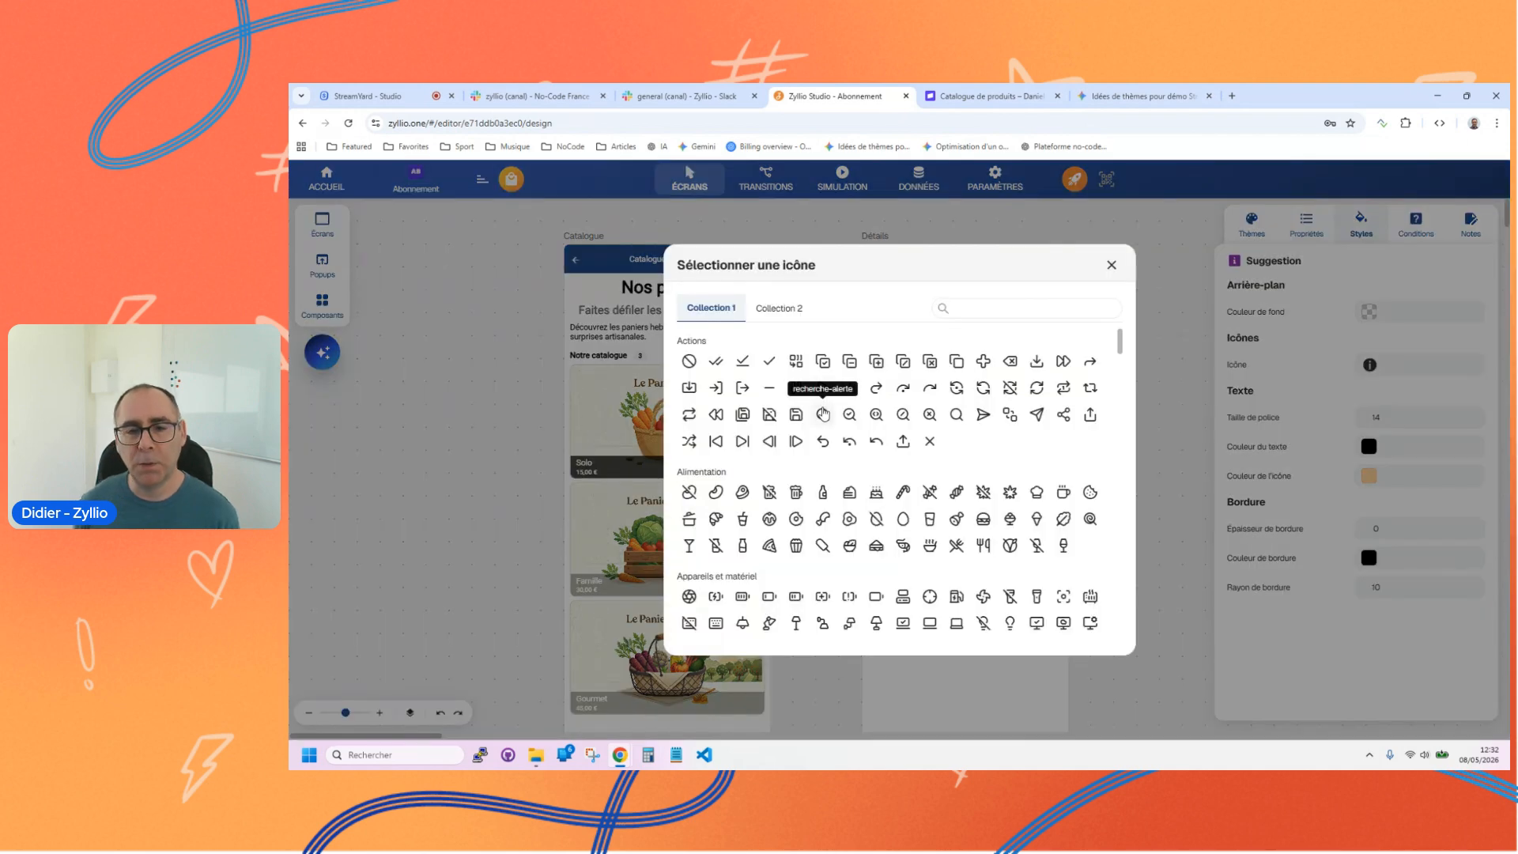
scroll(921, 457, "down", 2)
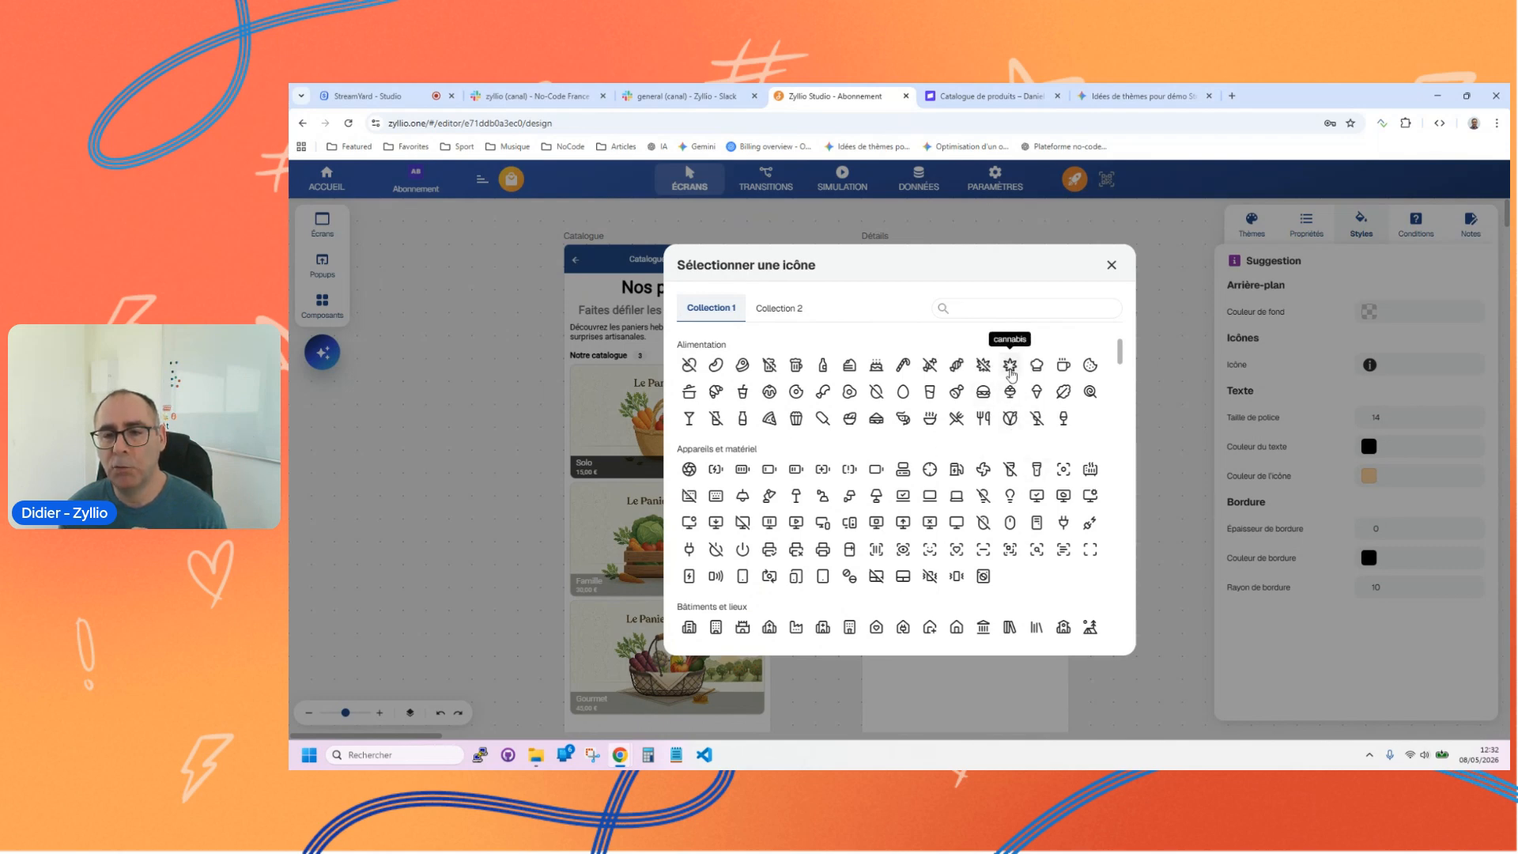
scroll(1009, 467, "down", 10)
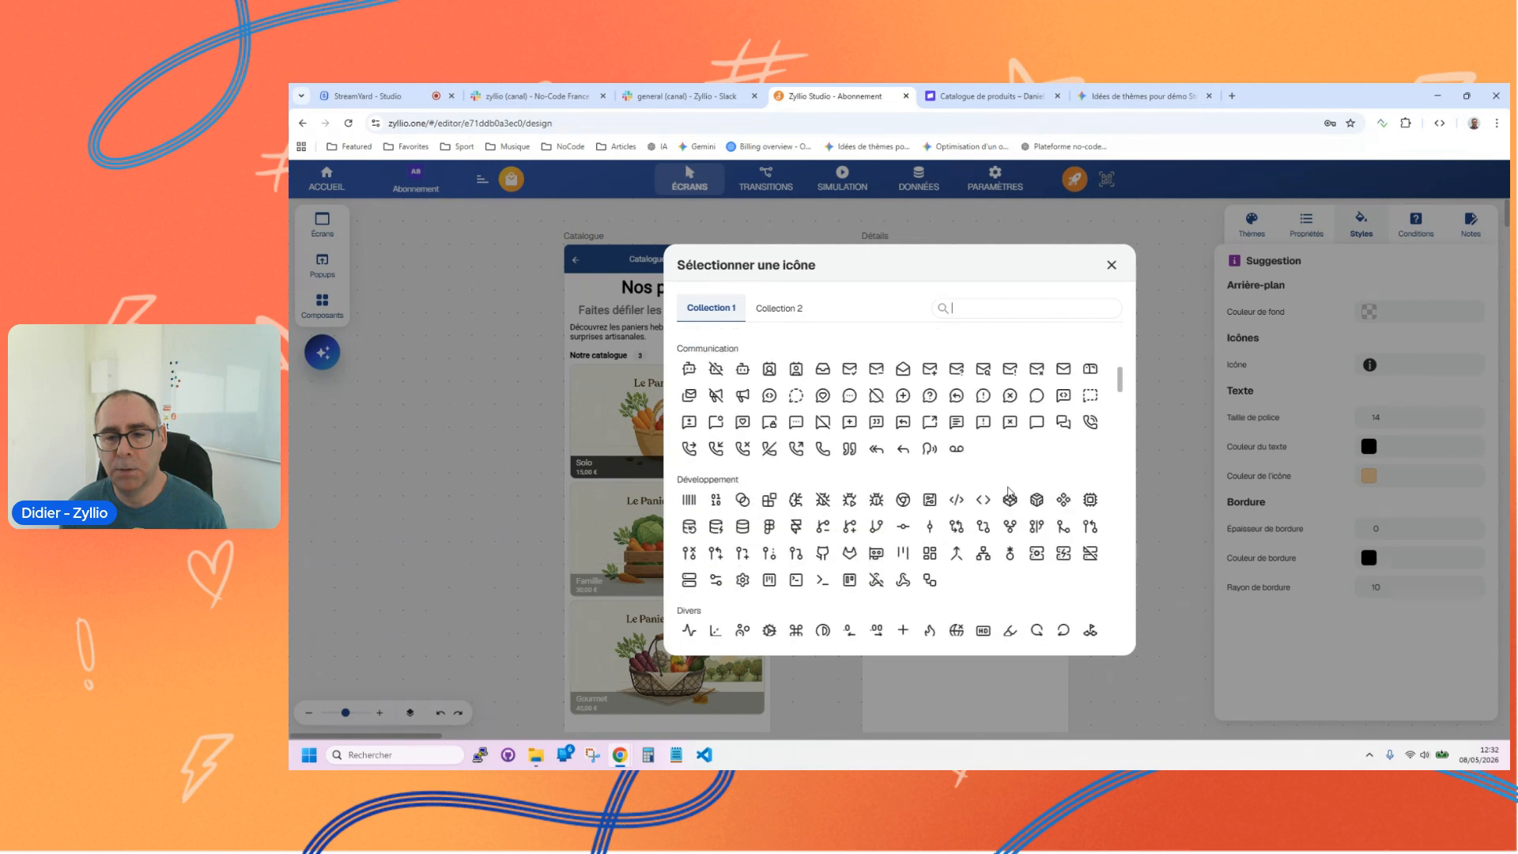
scroll(1004, 498, "down", 5)
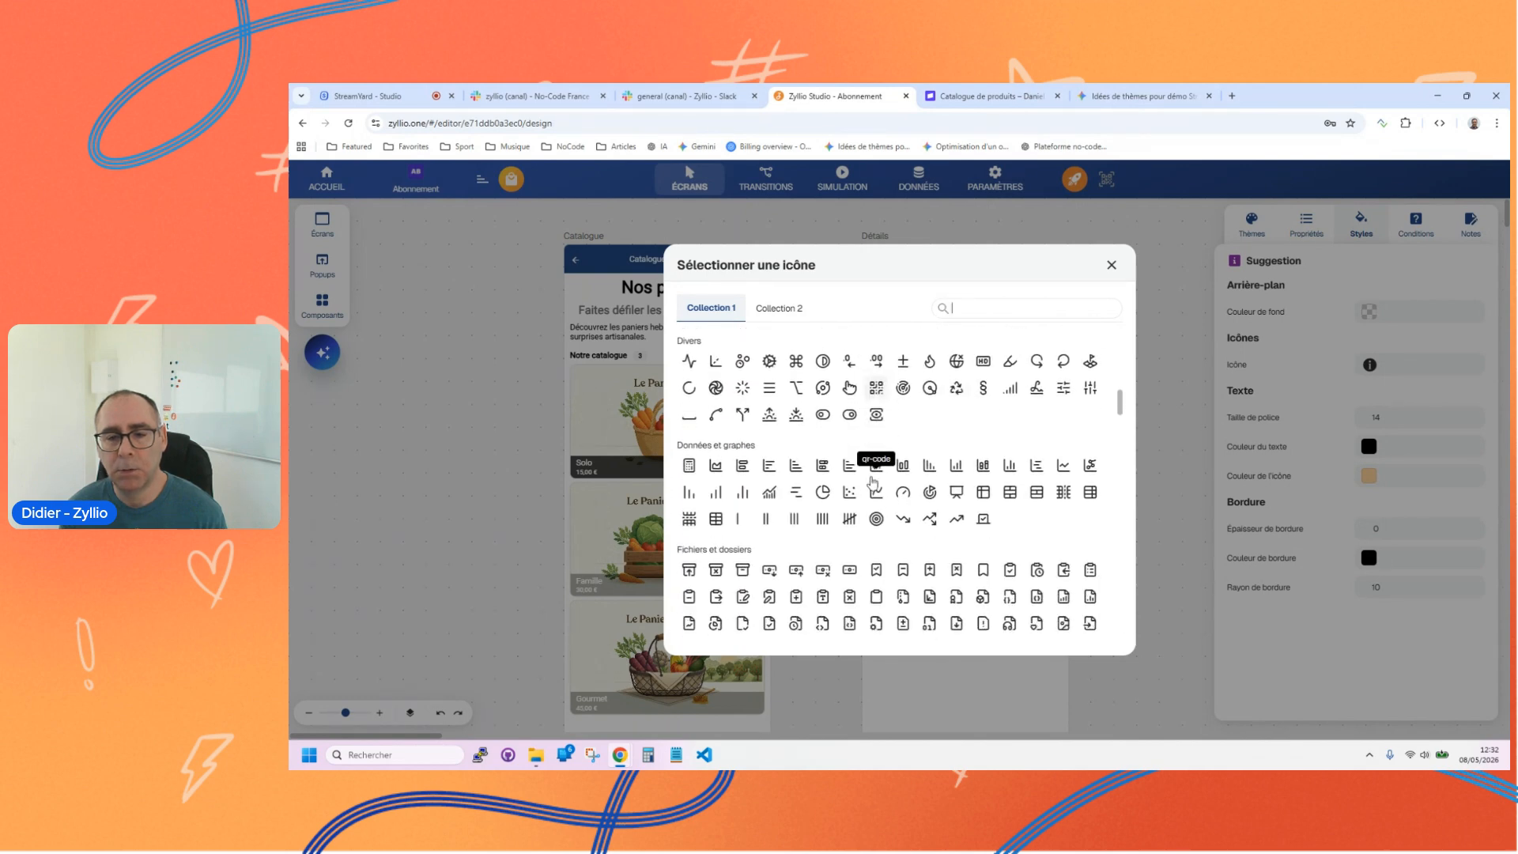
scroll(994, 514, "down", 8)
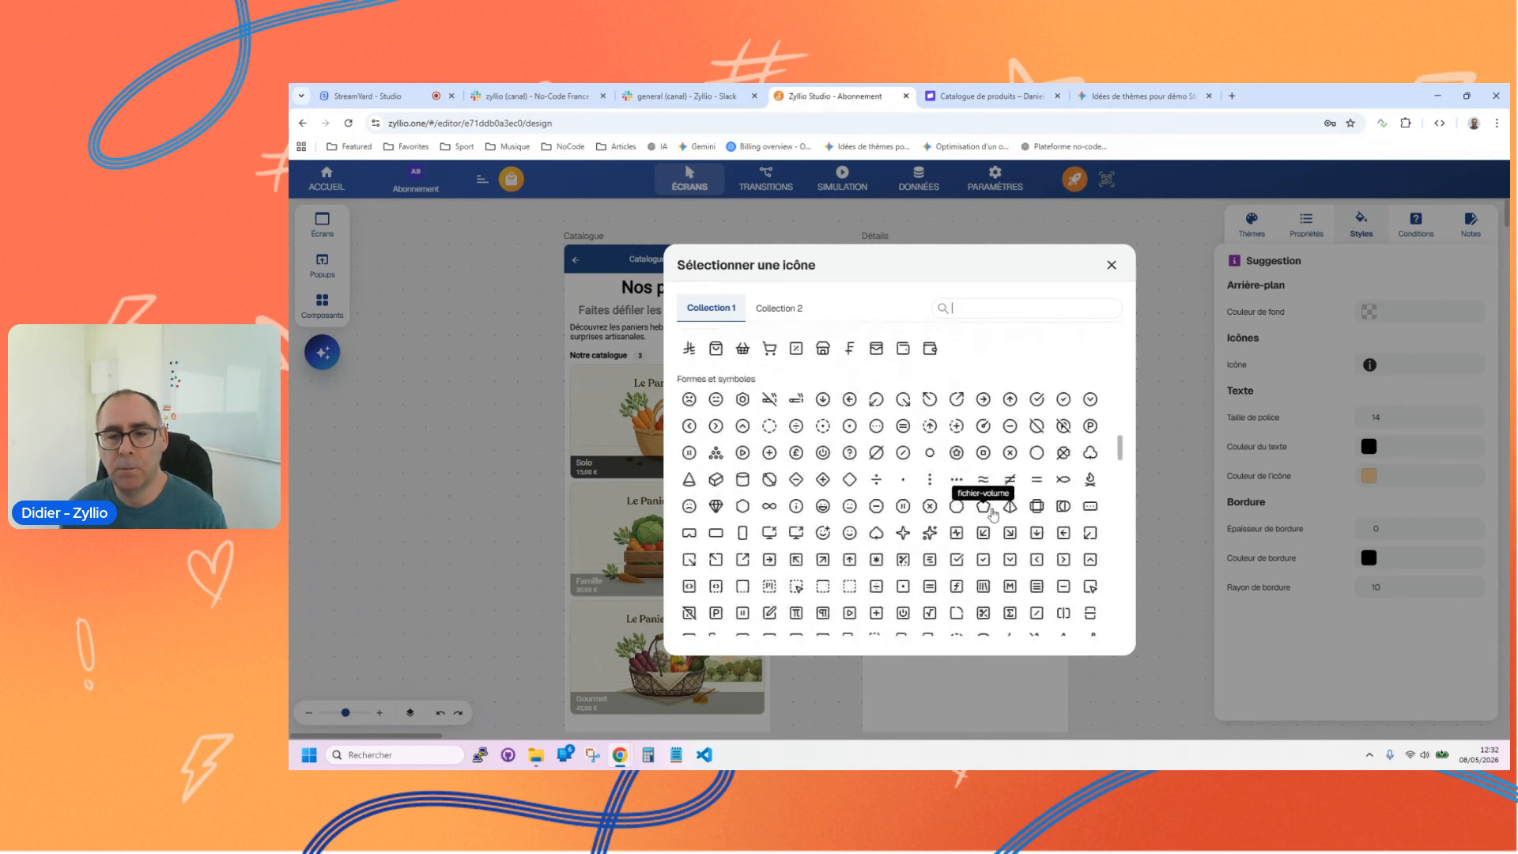
scroll(993, 515, "down", 1)
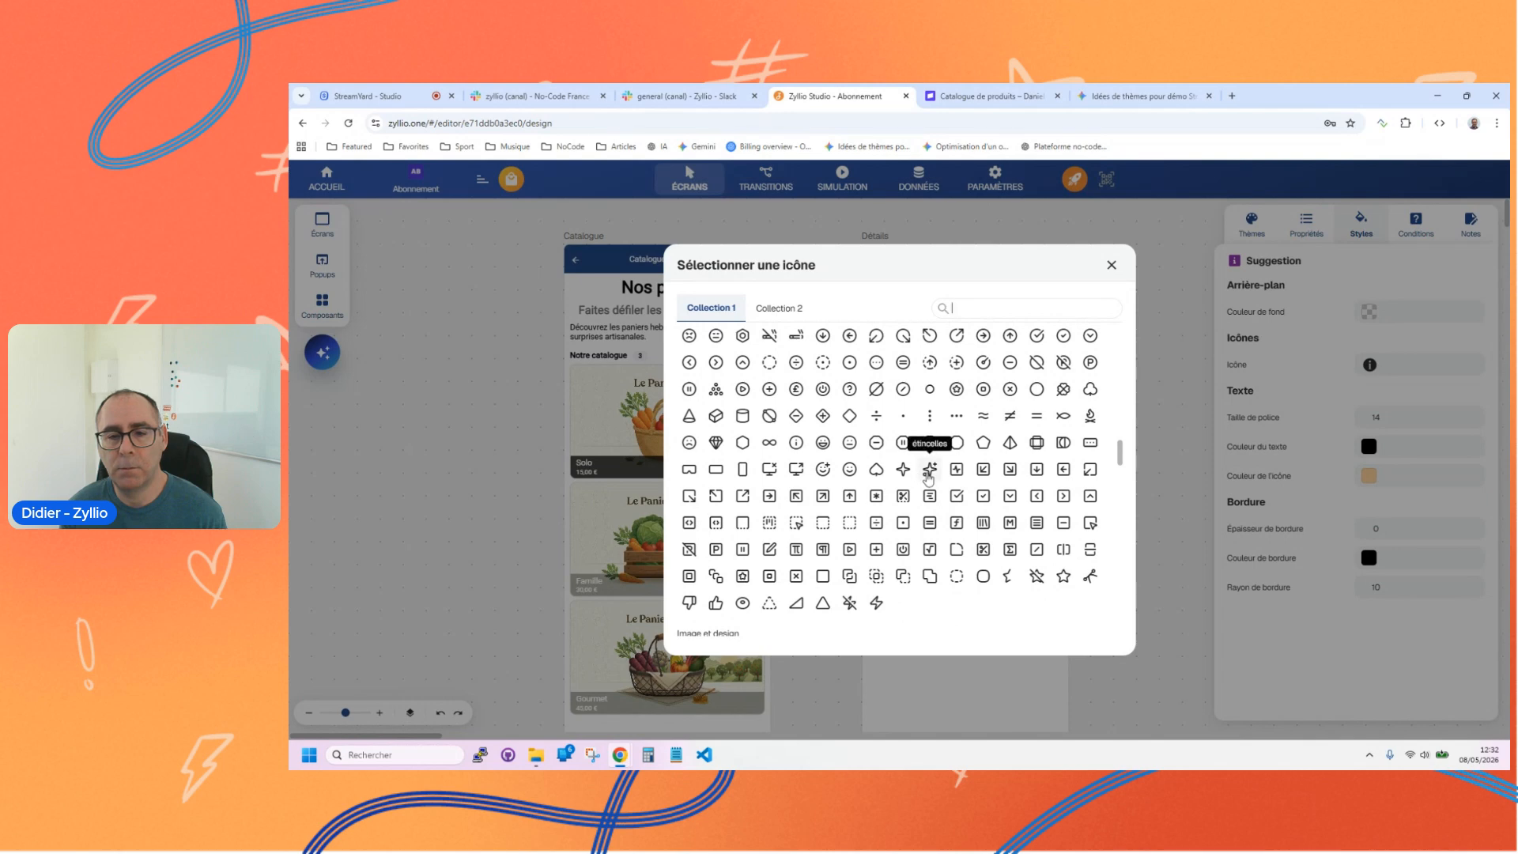
left_click(930, 473)
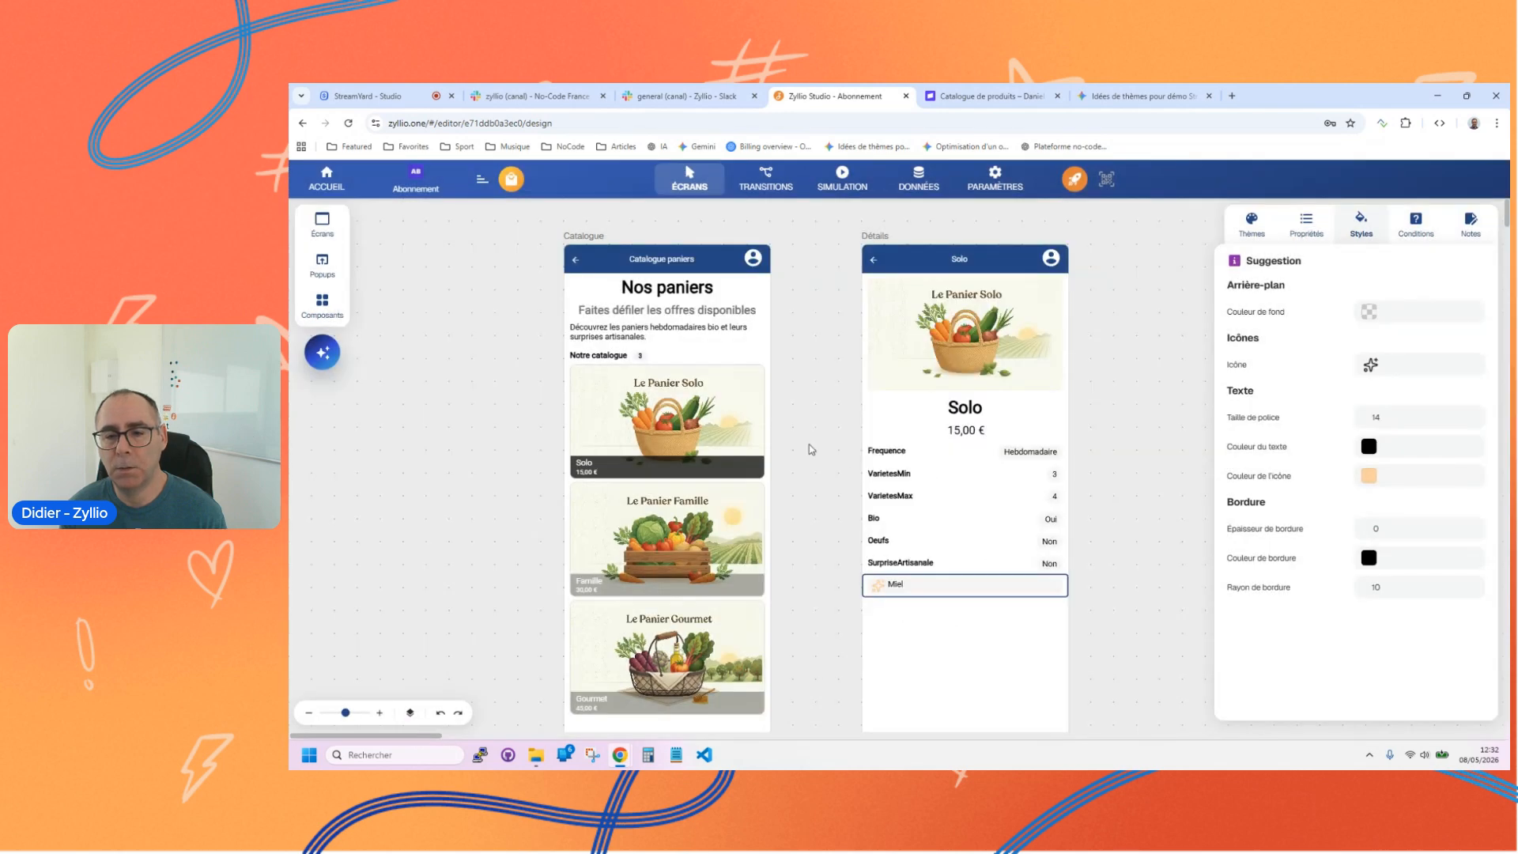
left_click(826, 461)
left_click(920, 585)
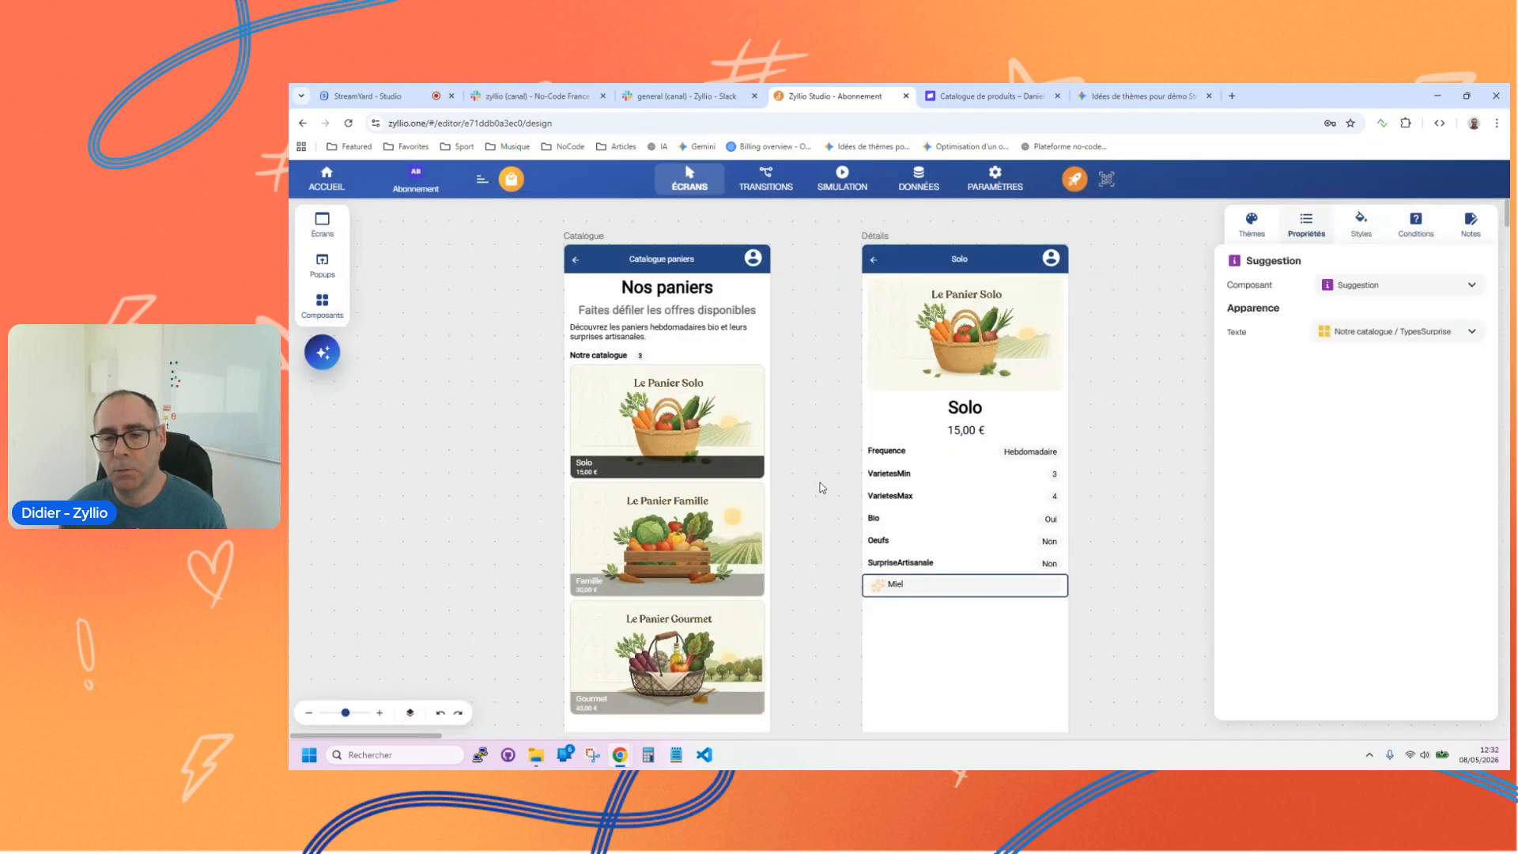
left_click(823, 487)
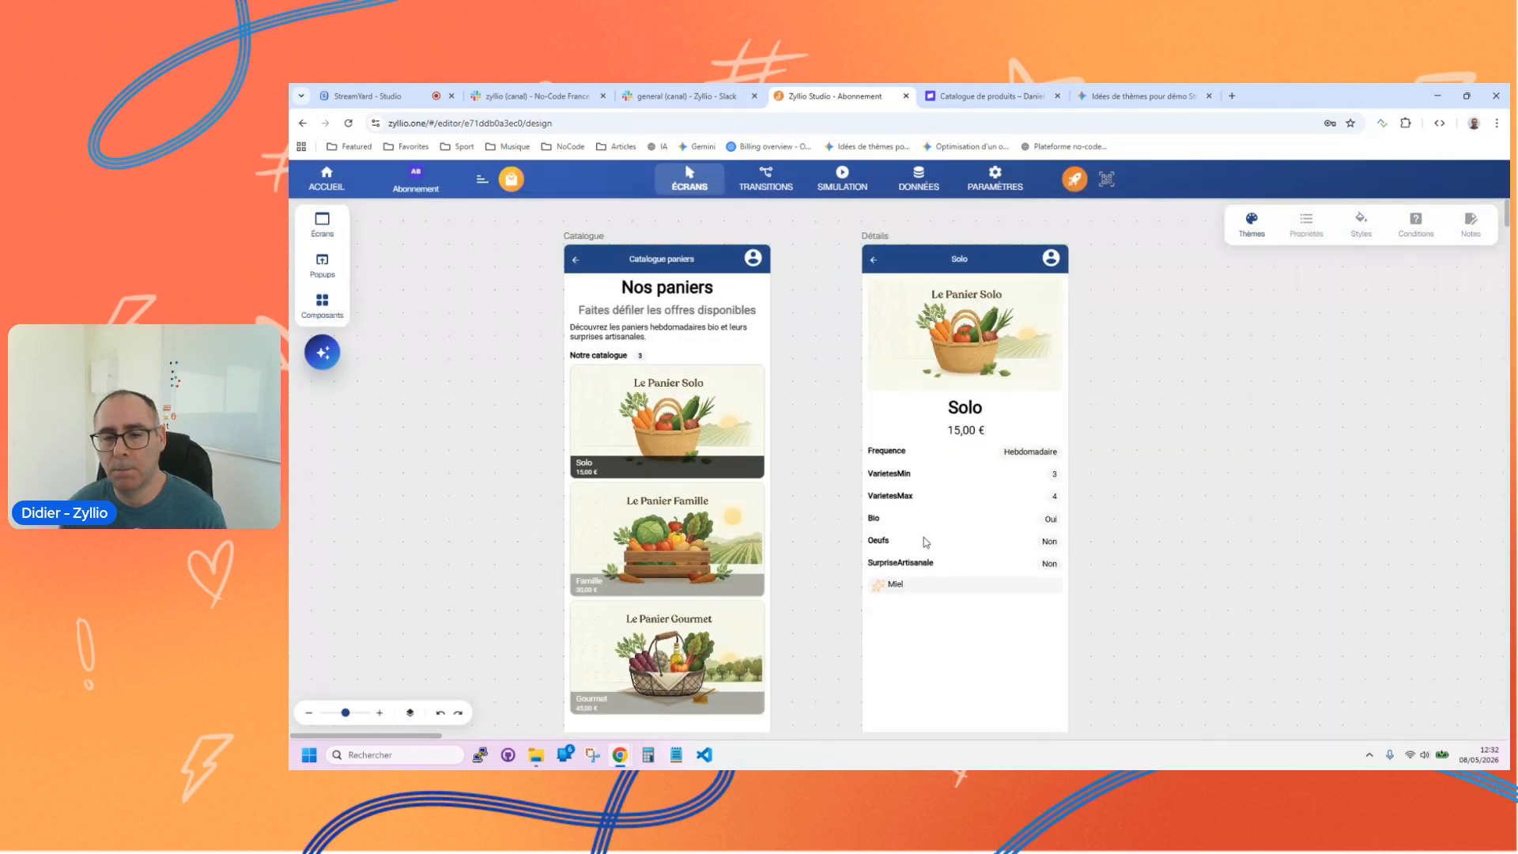
left_click(905, 475)
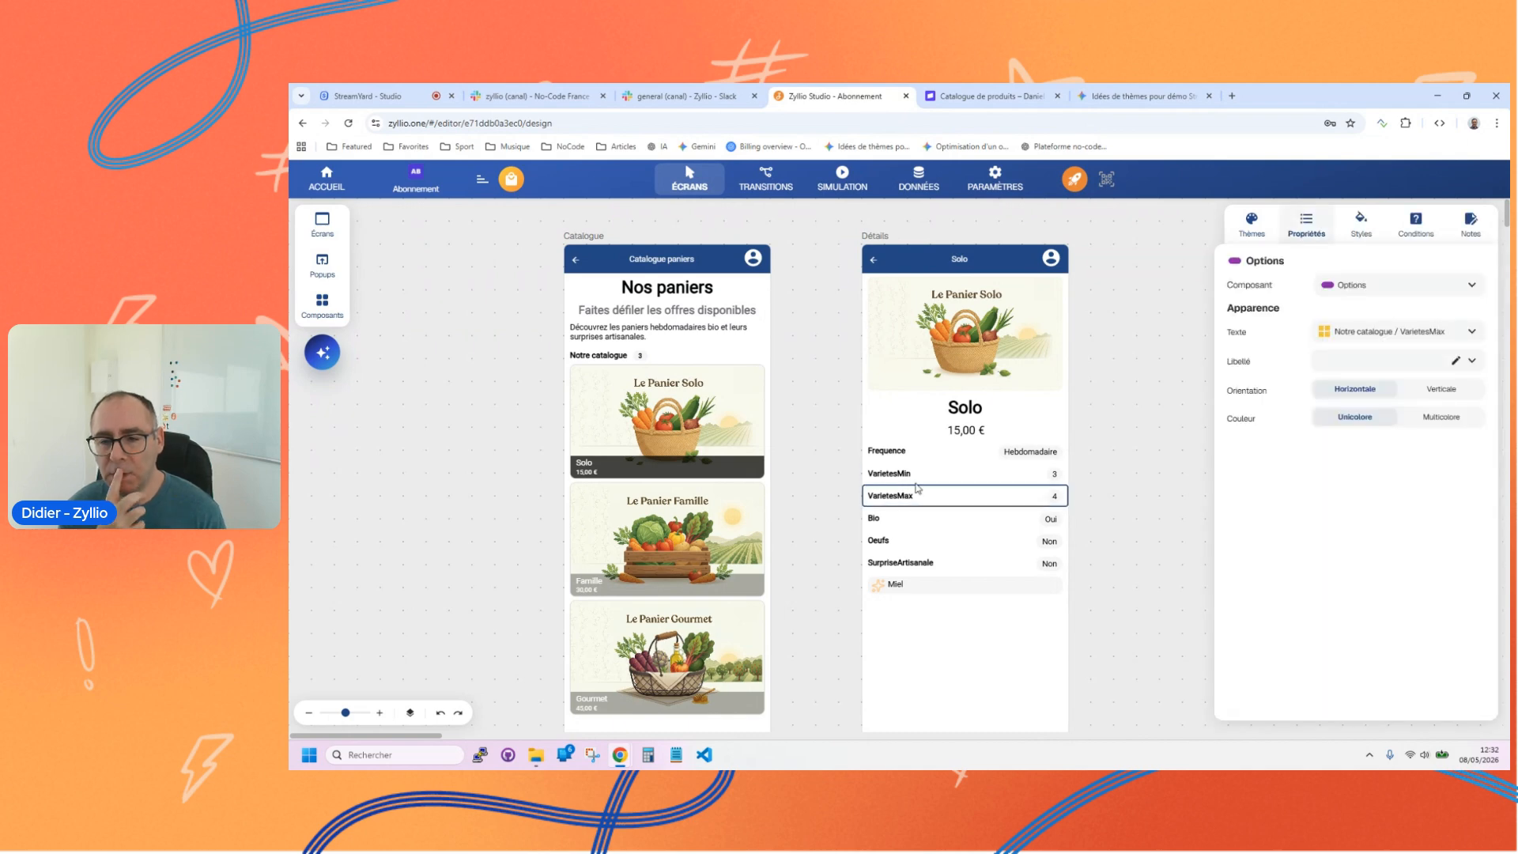
left_click(821, 464)
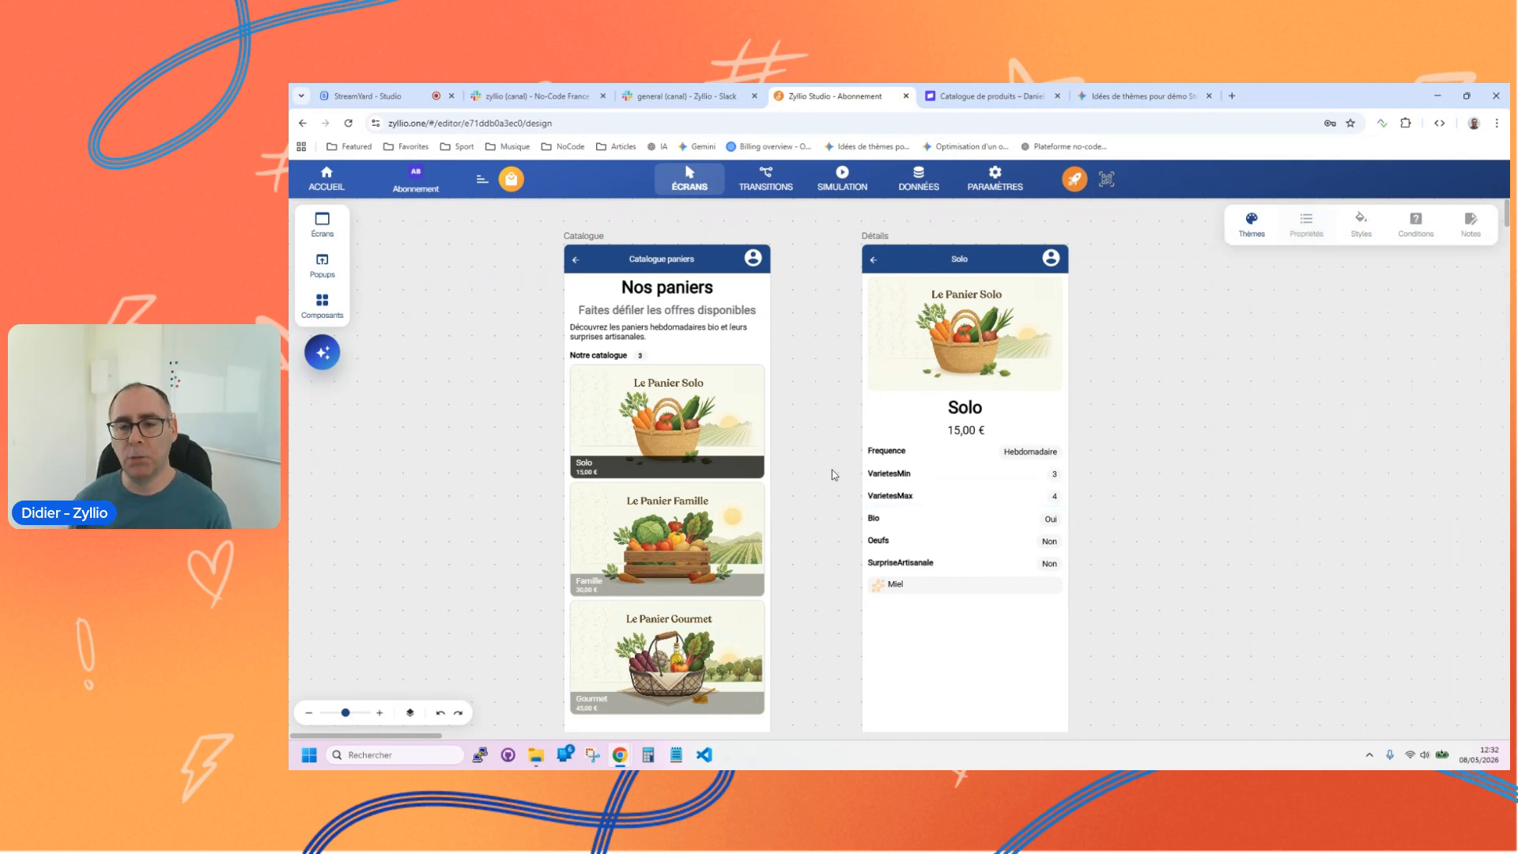
left_click(914, 584)
left_click(839, 477)
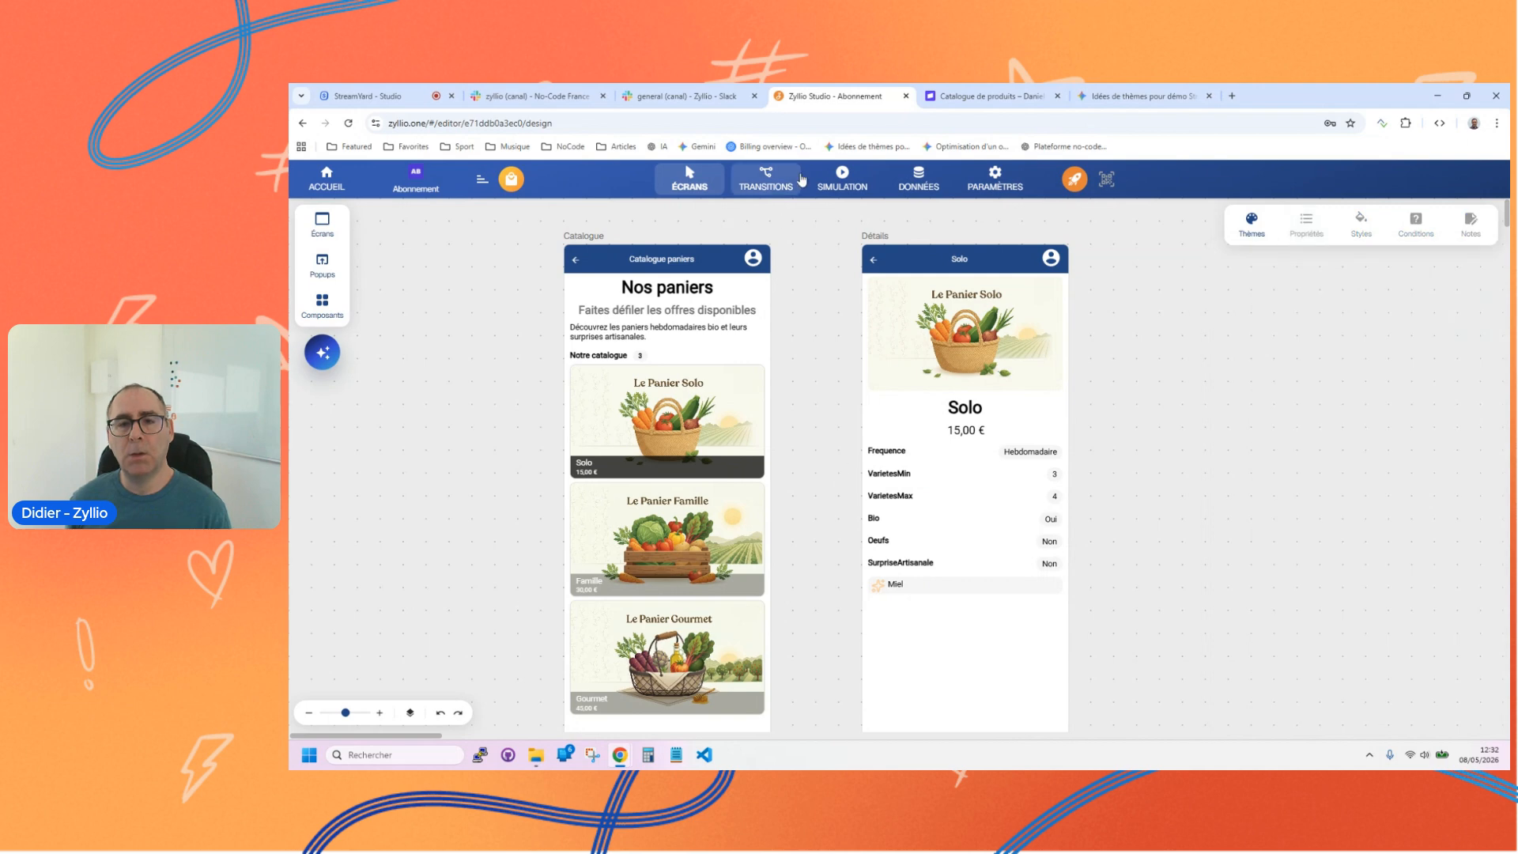
Step: Link the Notre catalogue grid on the Catalogue screen to the Détails screen with a transition
left_click(766, 179)
left_click_drag(772, 378, 800, 438)
left_click_drag(771, 378, 919, 477)
Step: Simulate the app, open the Solo and Famille baskets from the catalogue, and return to the screen editor
left_click(848, 173)
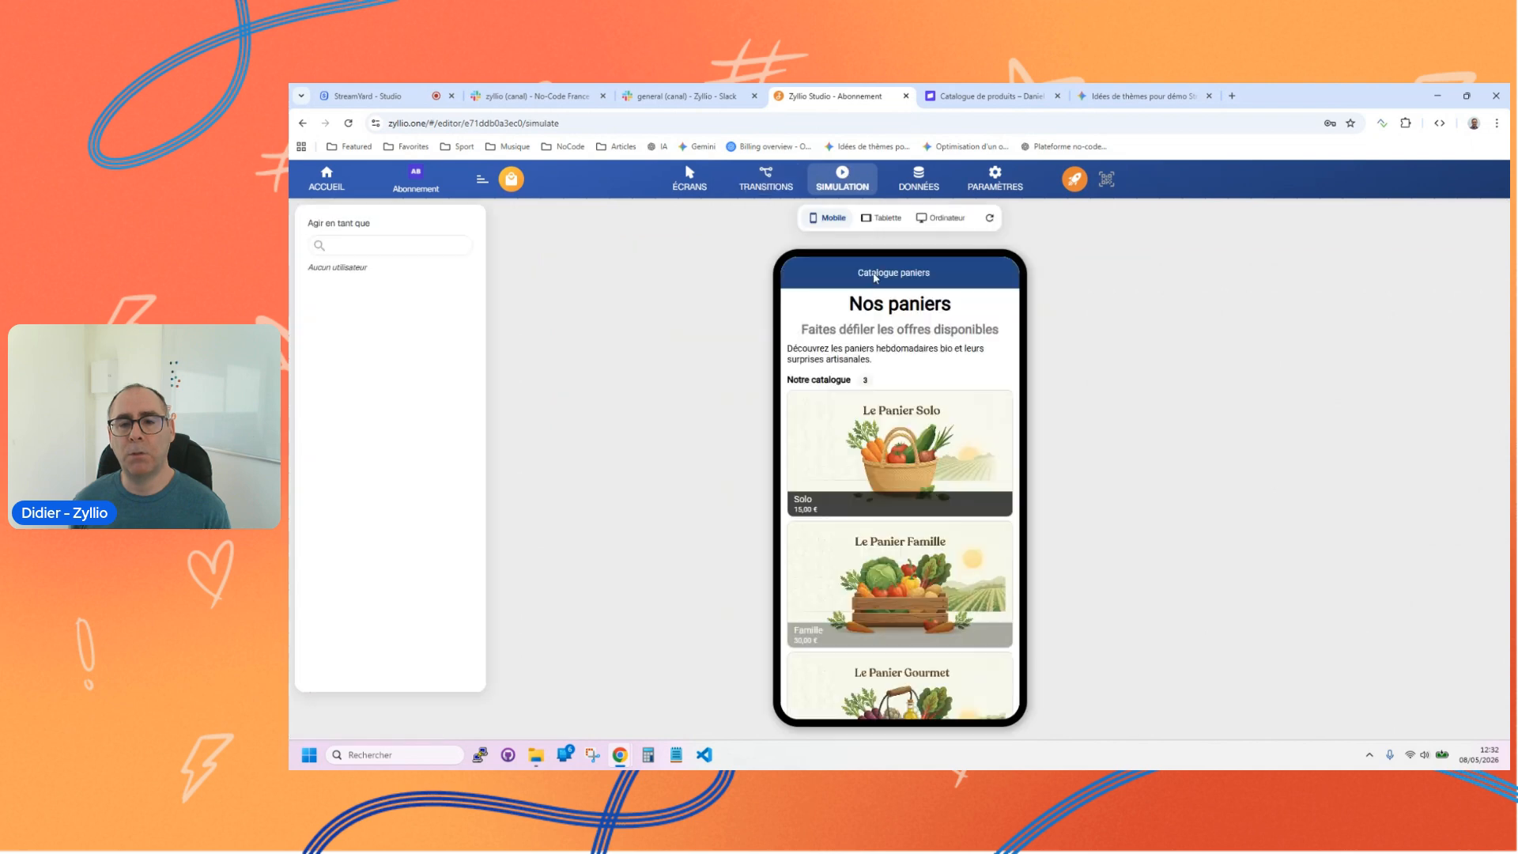
left_click(897, 467)
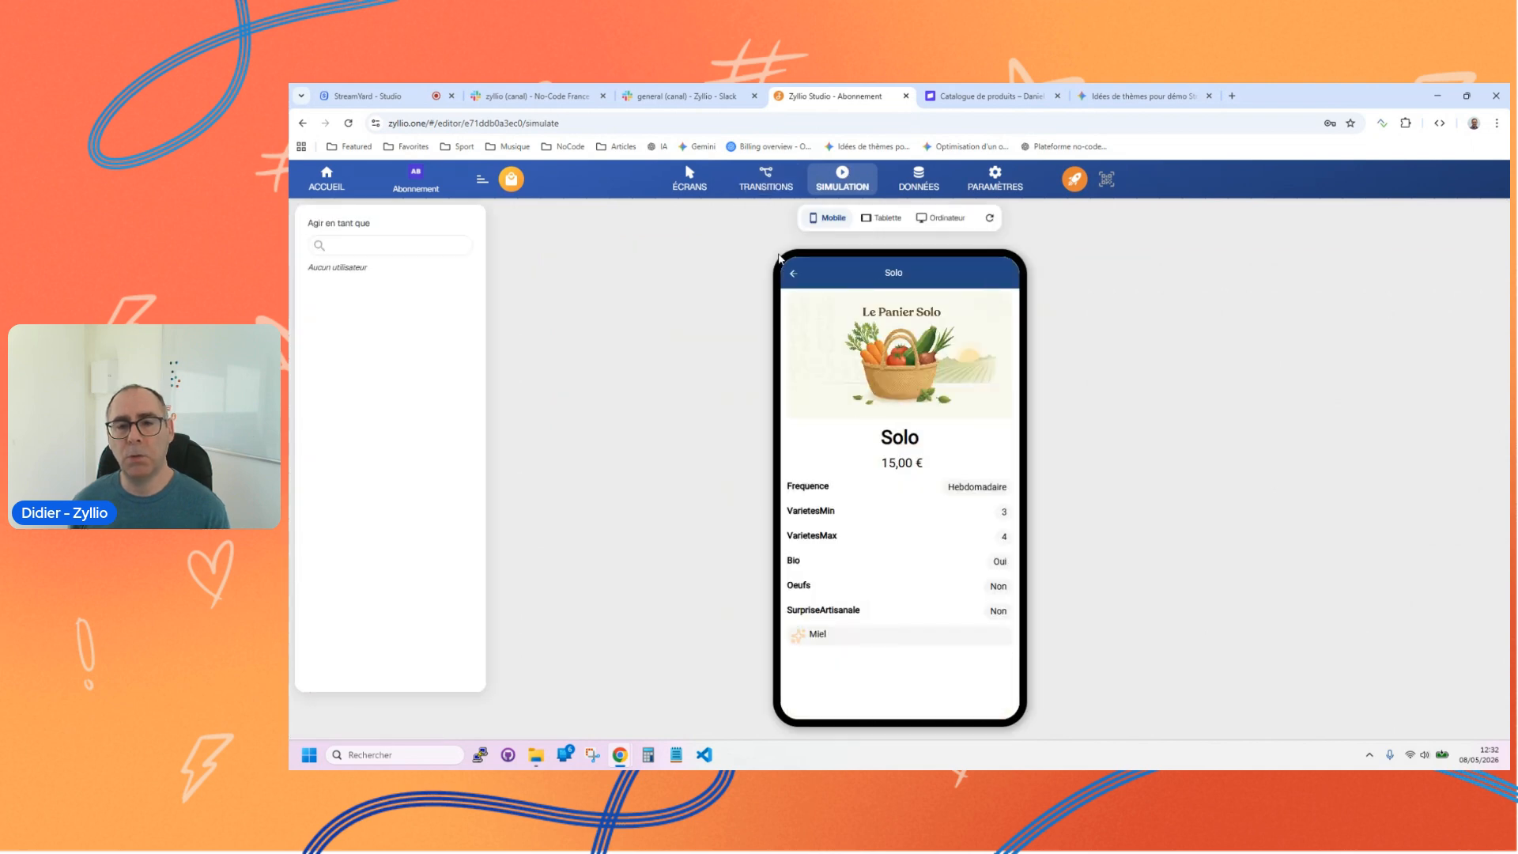
left_click(793, 274)
left_click(908, 626)
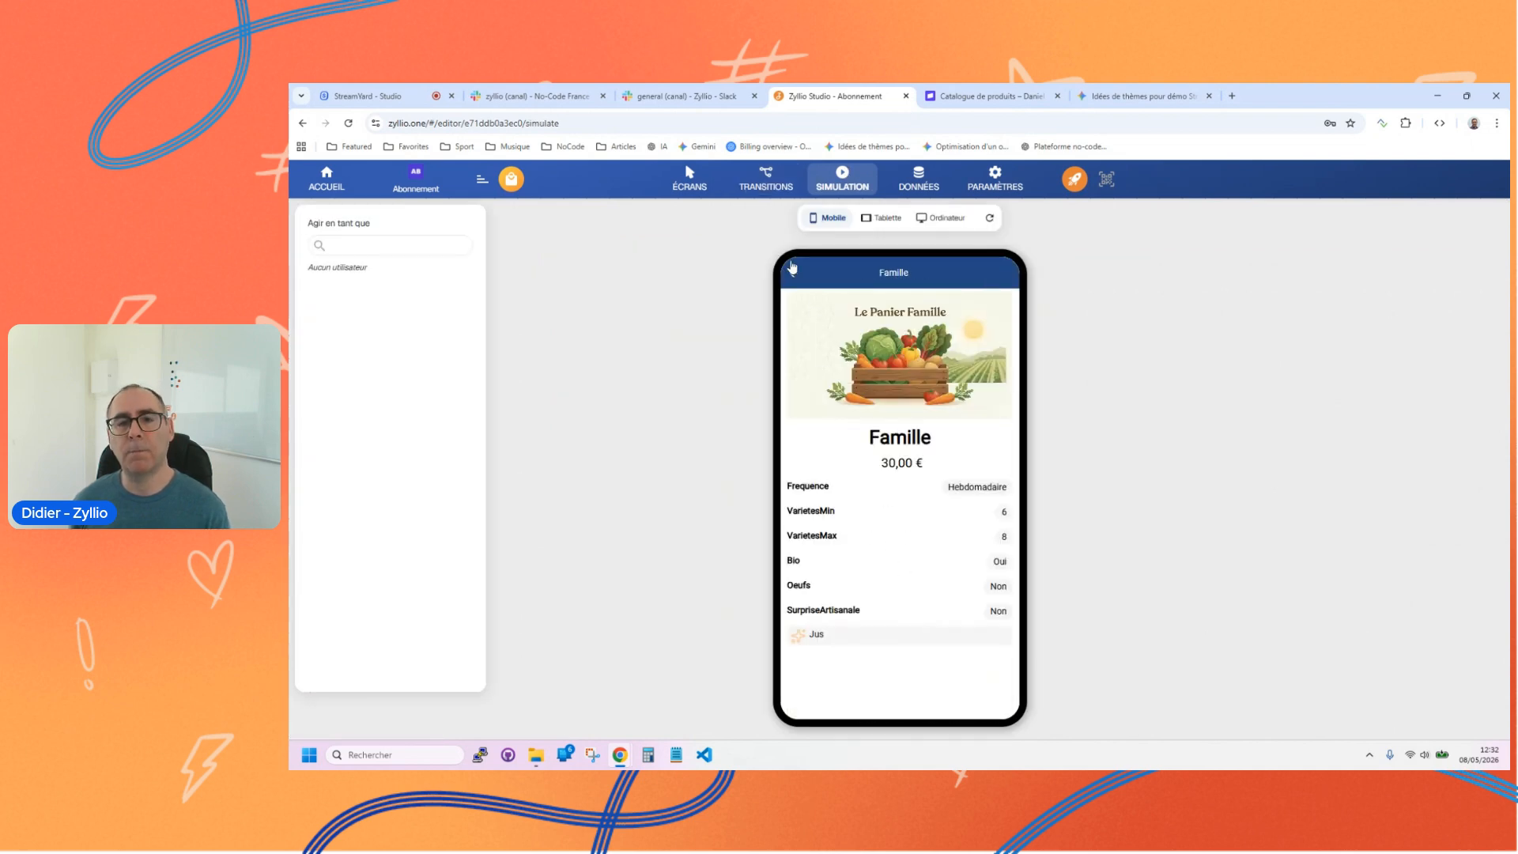
left_click(682, 176)
scroll(893, 528, "down", 1)
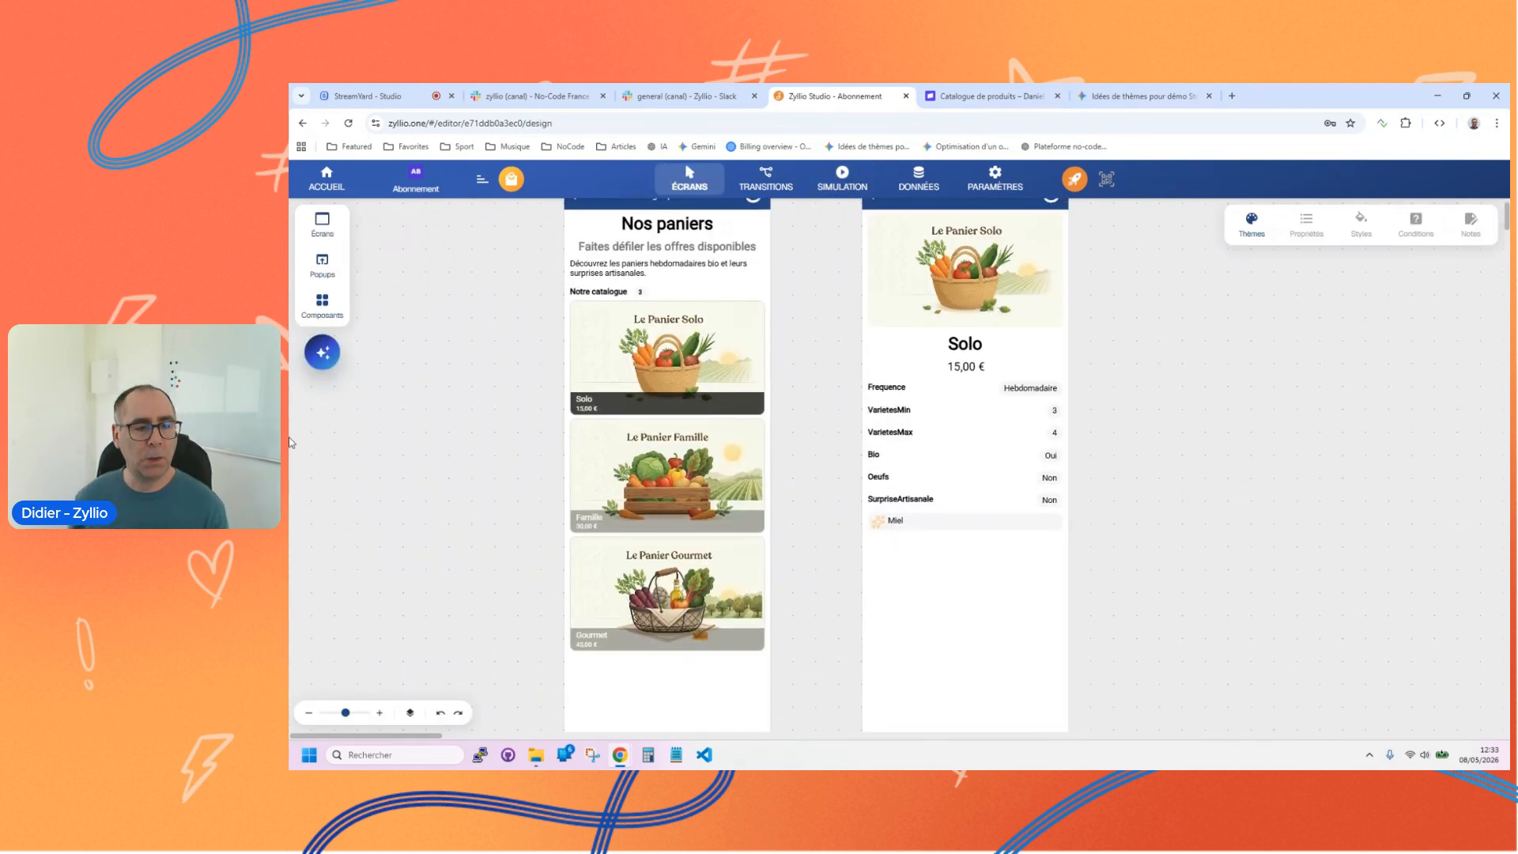
left_click(341, 714)
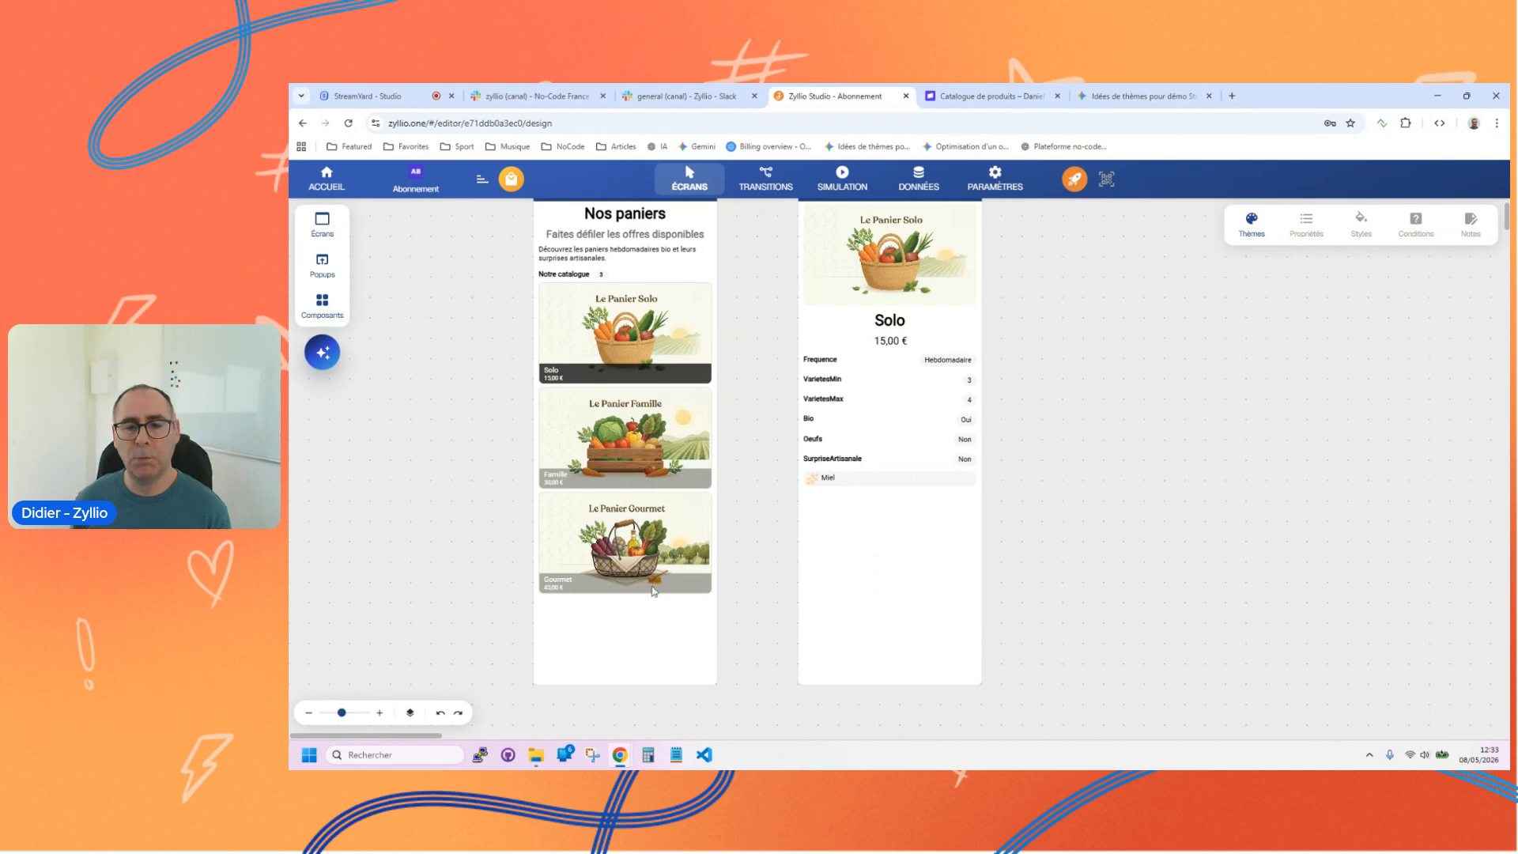
scroll(844, 518, "up", 1)
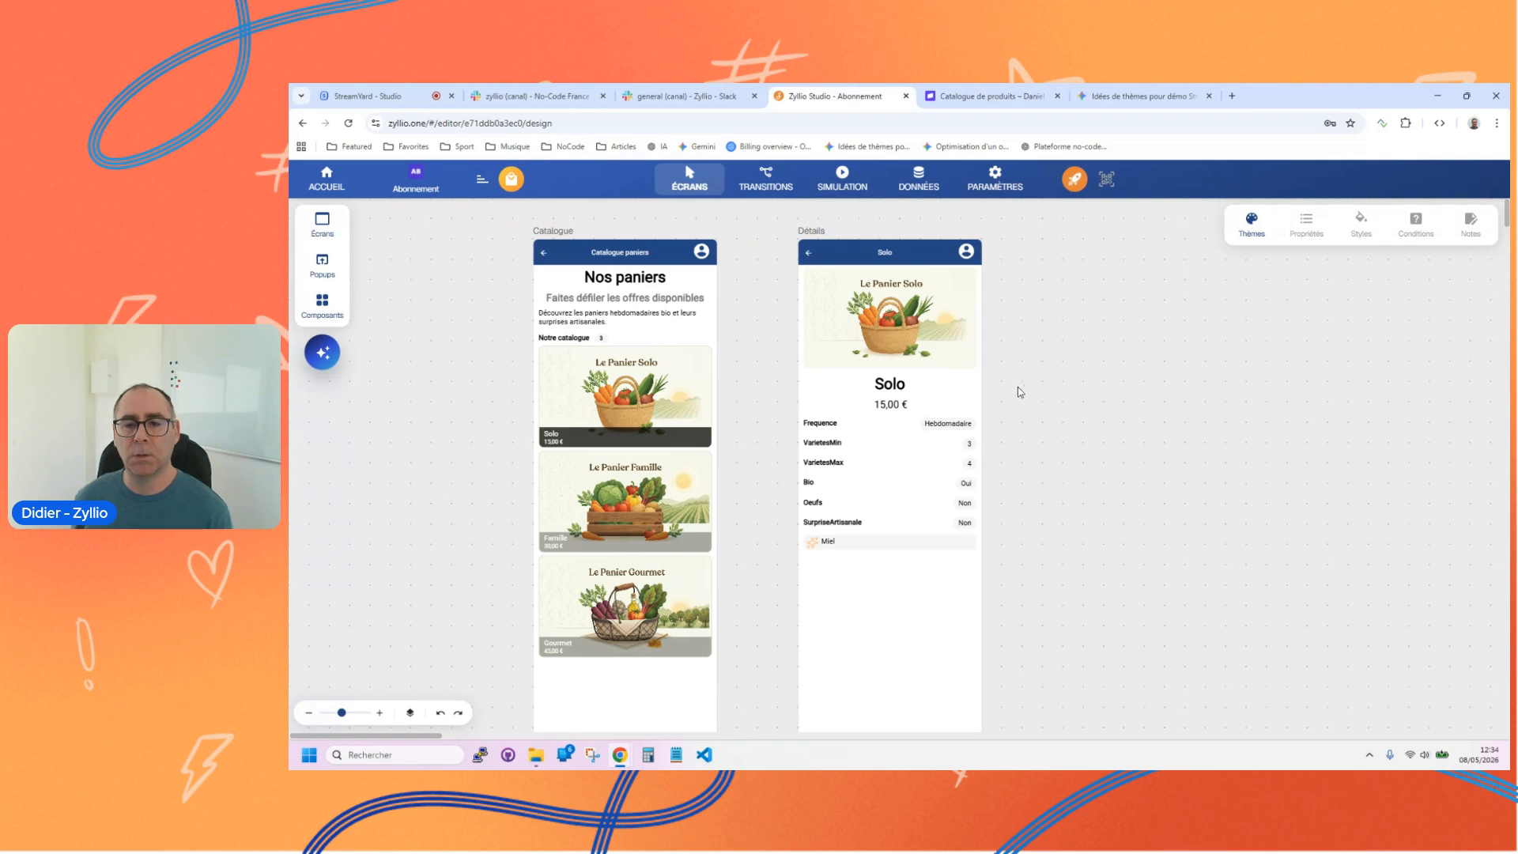
left_click(853, 431)
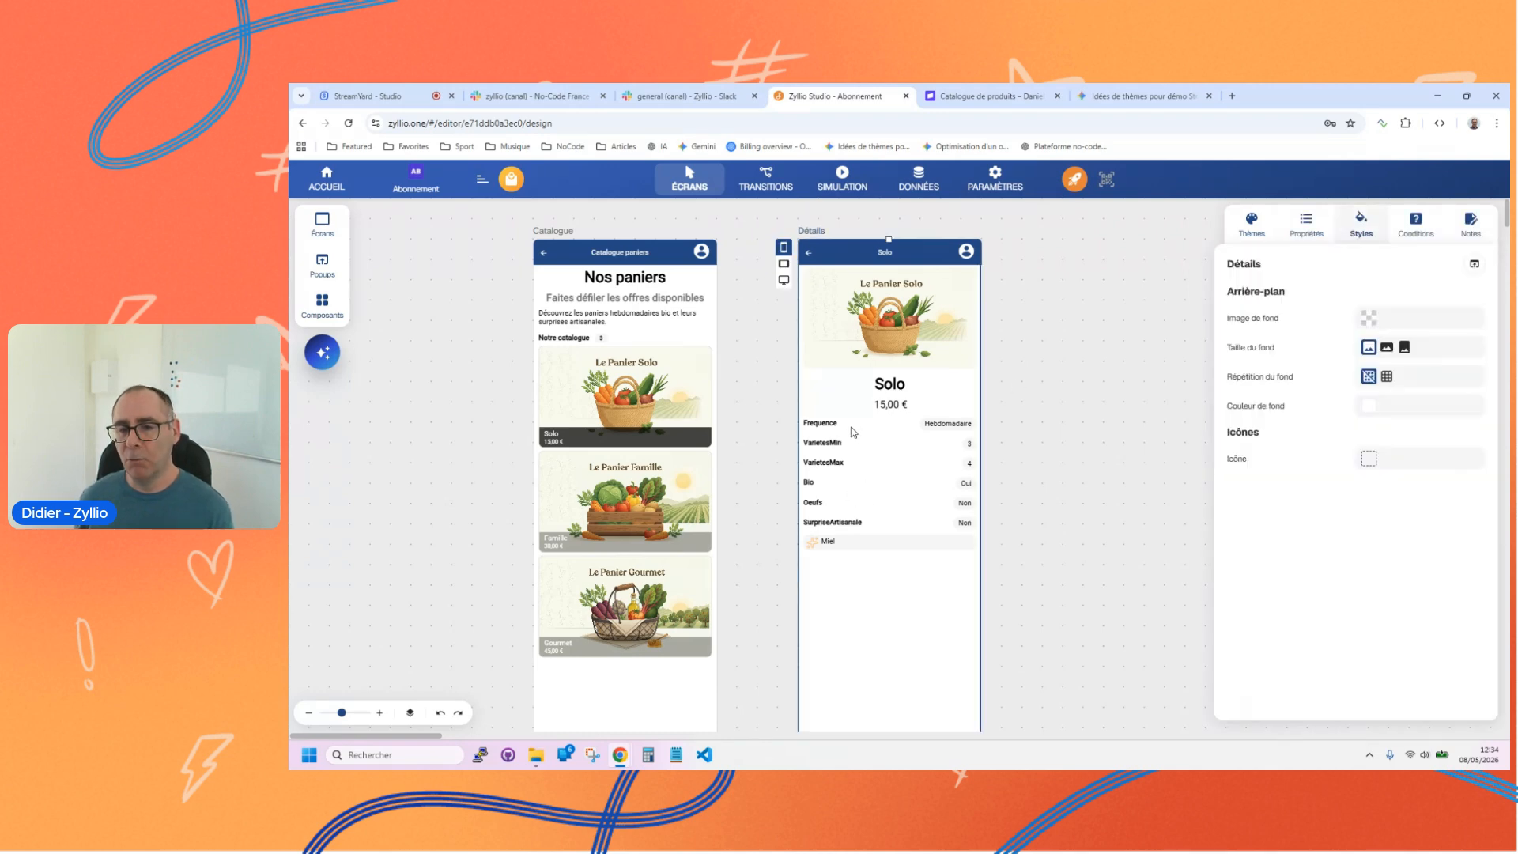
left_click(745, 405)
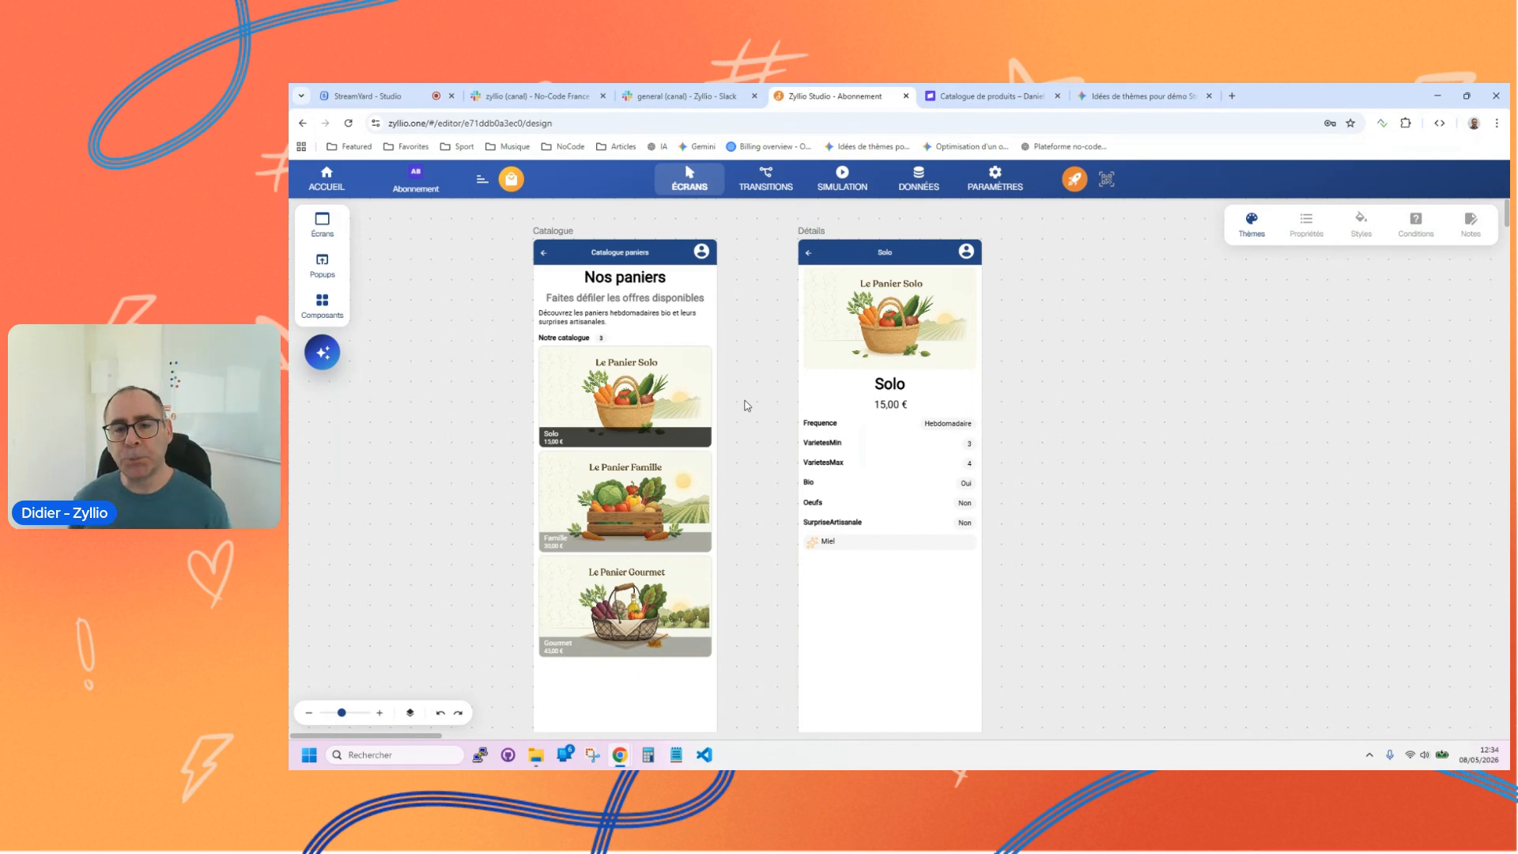
left_click(907, 696)
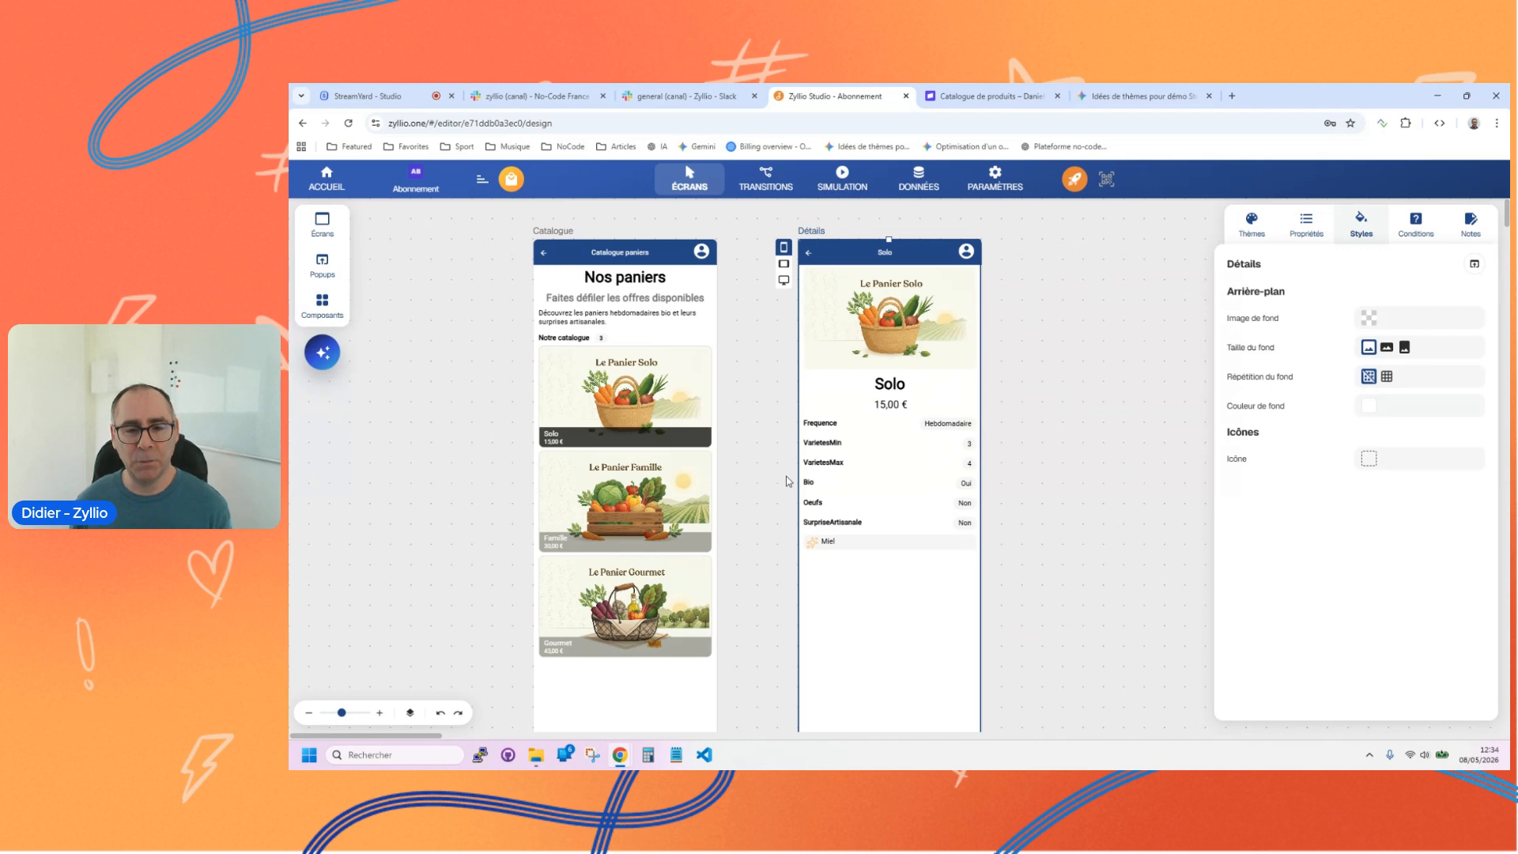
left_click(637, 413)
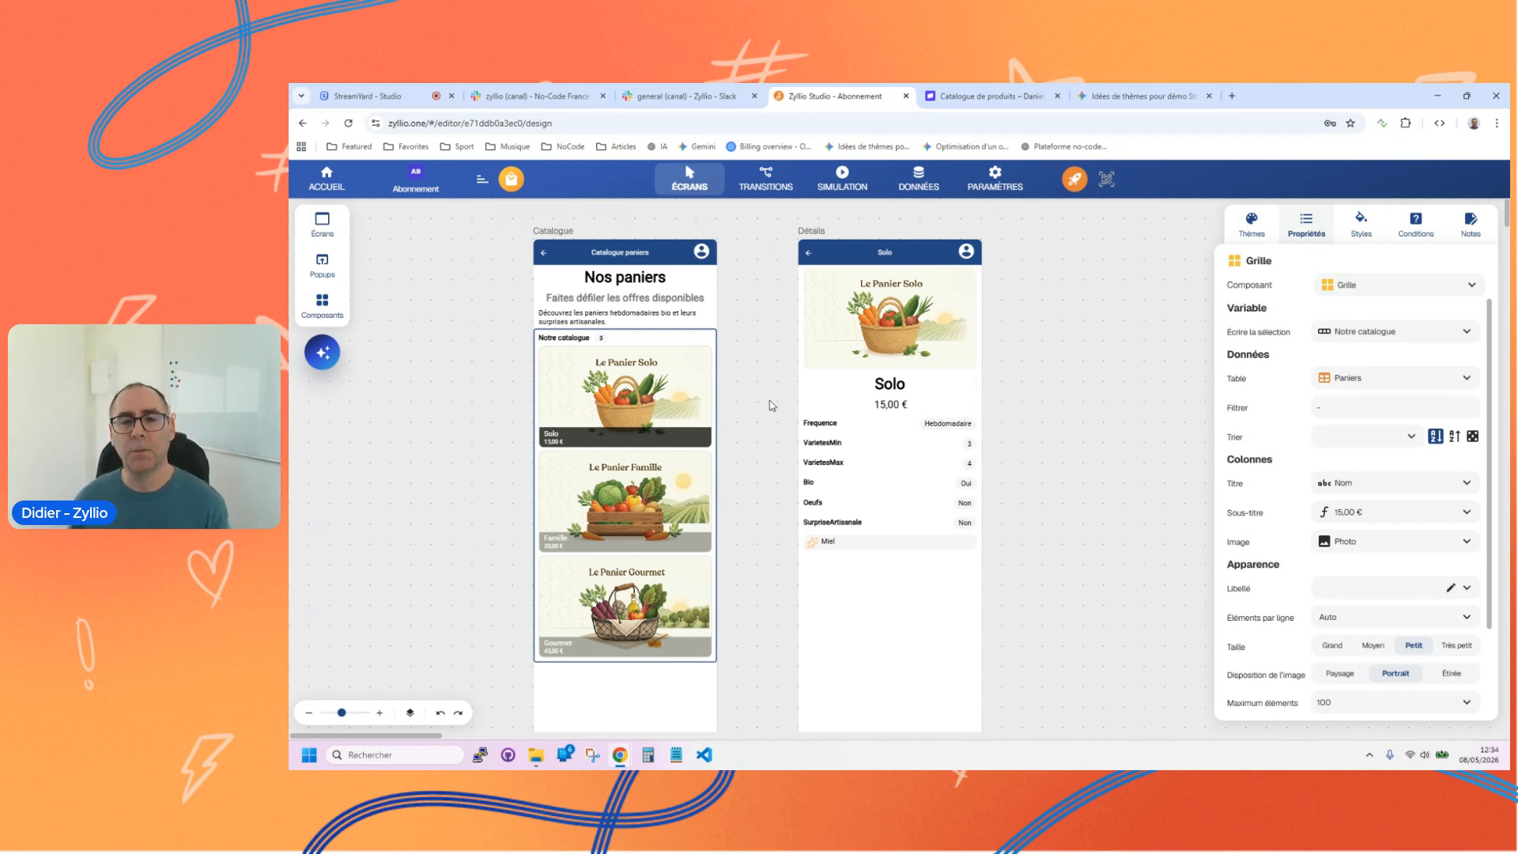
left_click(879, 635)
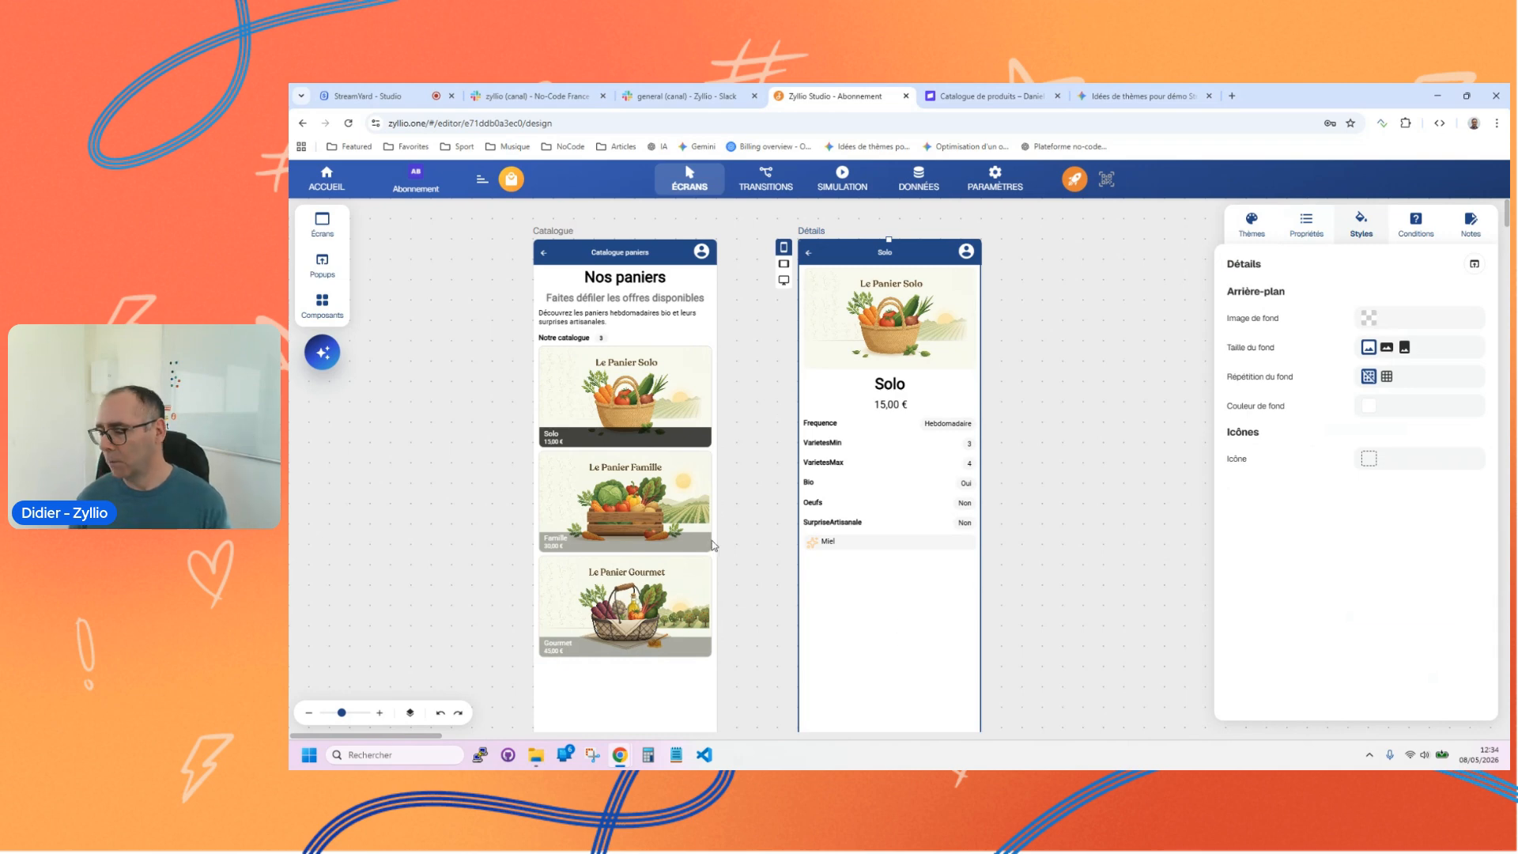
left_click(621, 396)
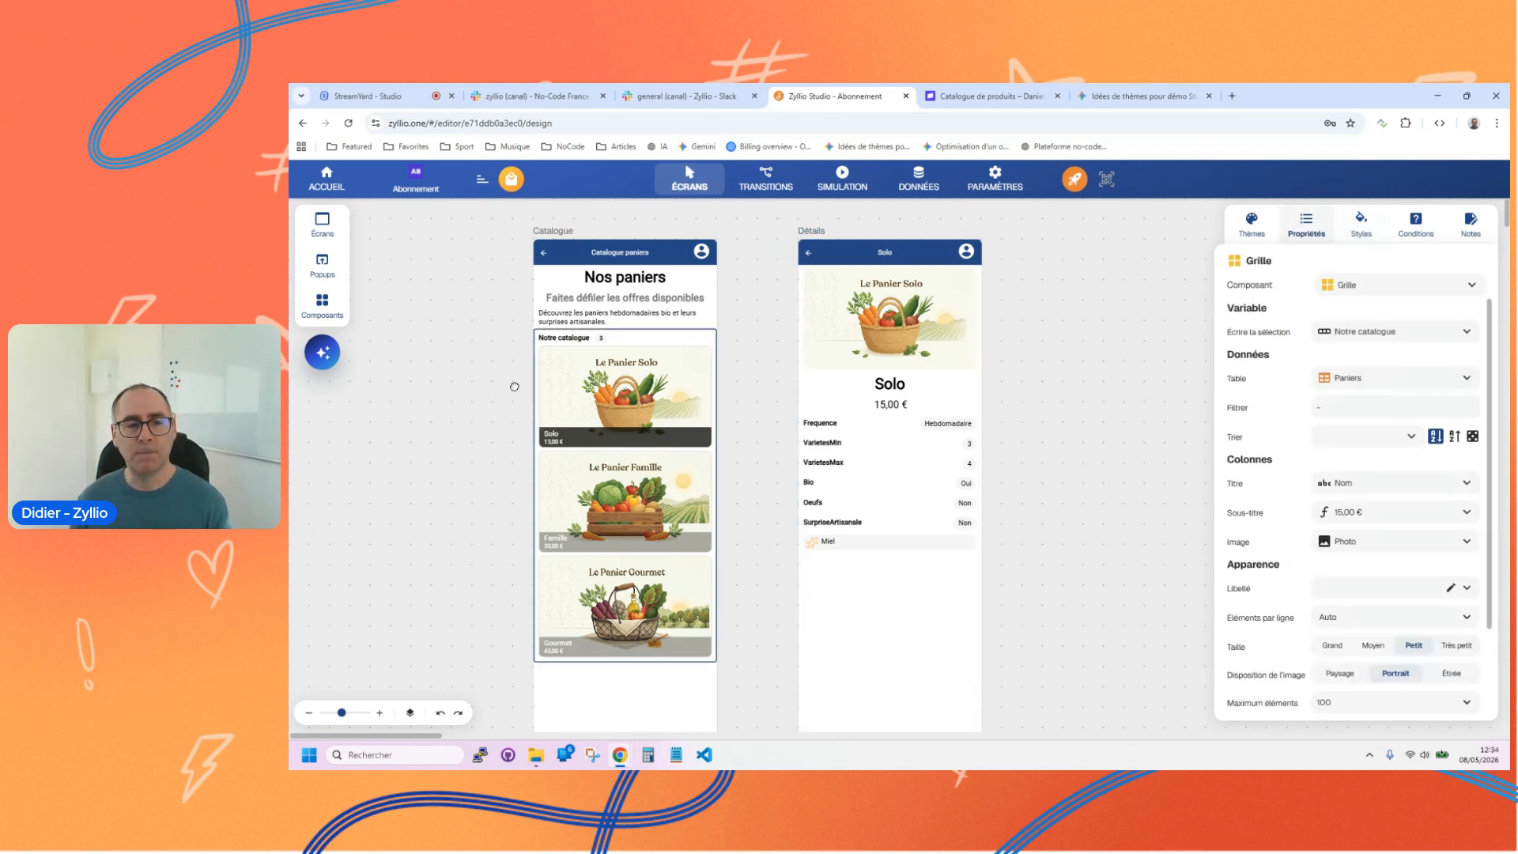
Step: Add a Bouton normal below the surprise suggestion on the Détails screen and set its text to "s'abonner"
left_click(321, 309)
scroll(442, 553, "down", 3)
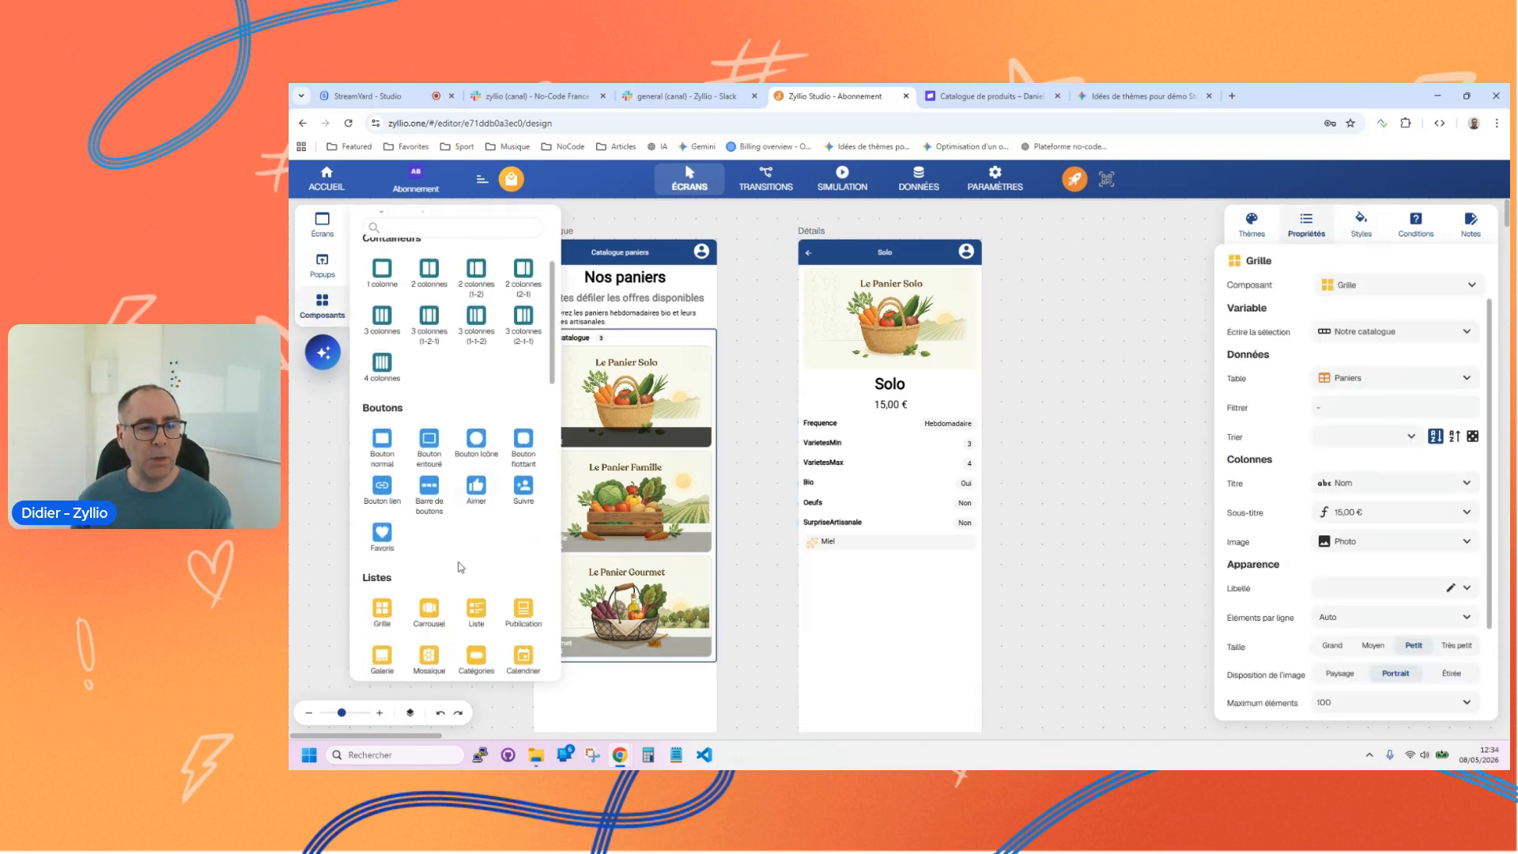
left_click(392, 439)
left_click(404, 304)
left_click_drag(411, 306, 890, 568)
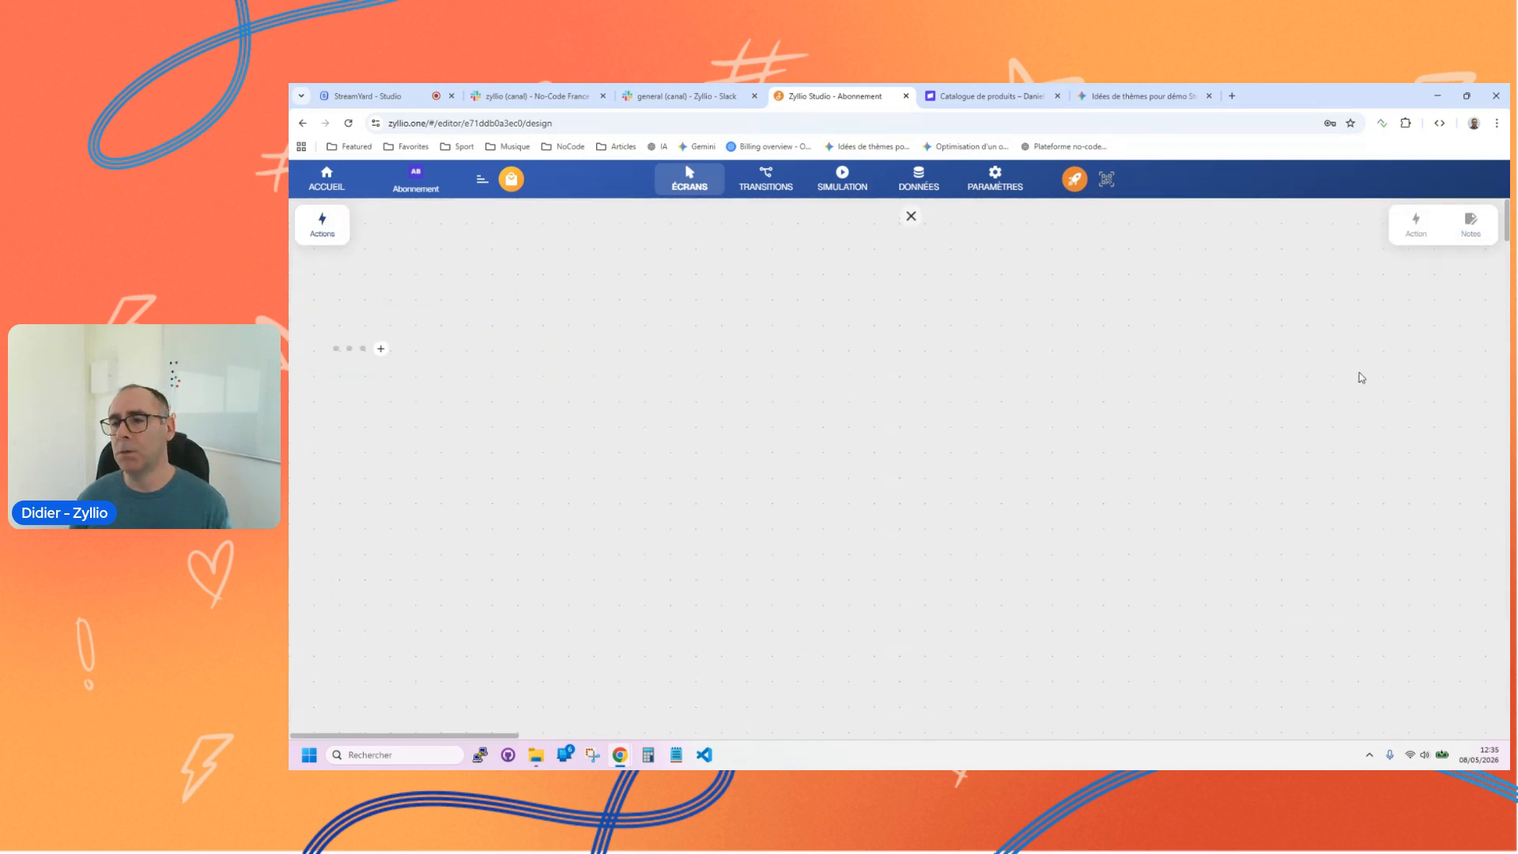
left_click(1392, 332)
type("S")
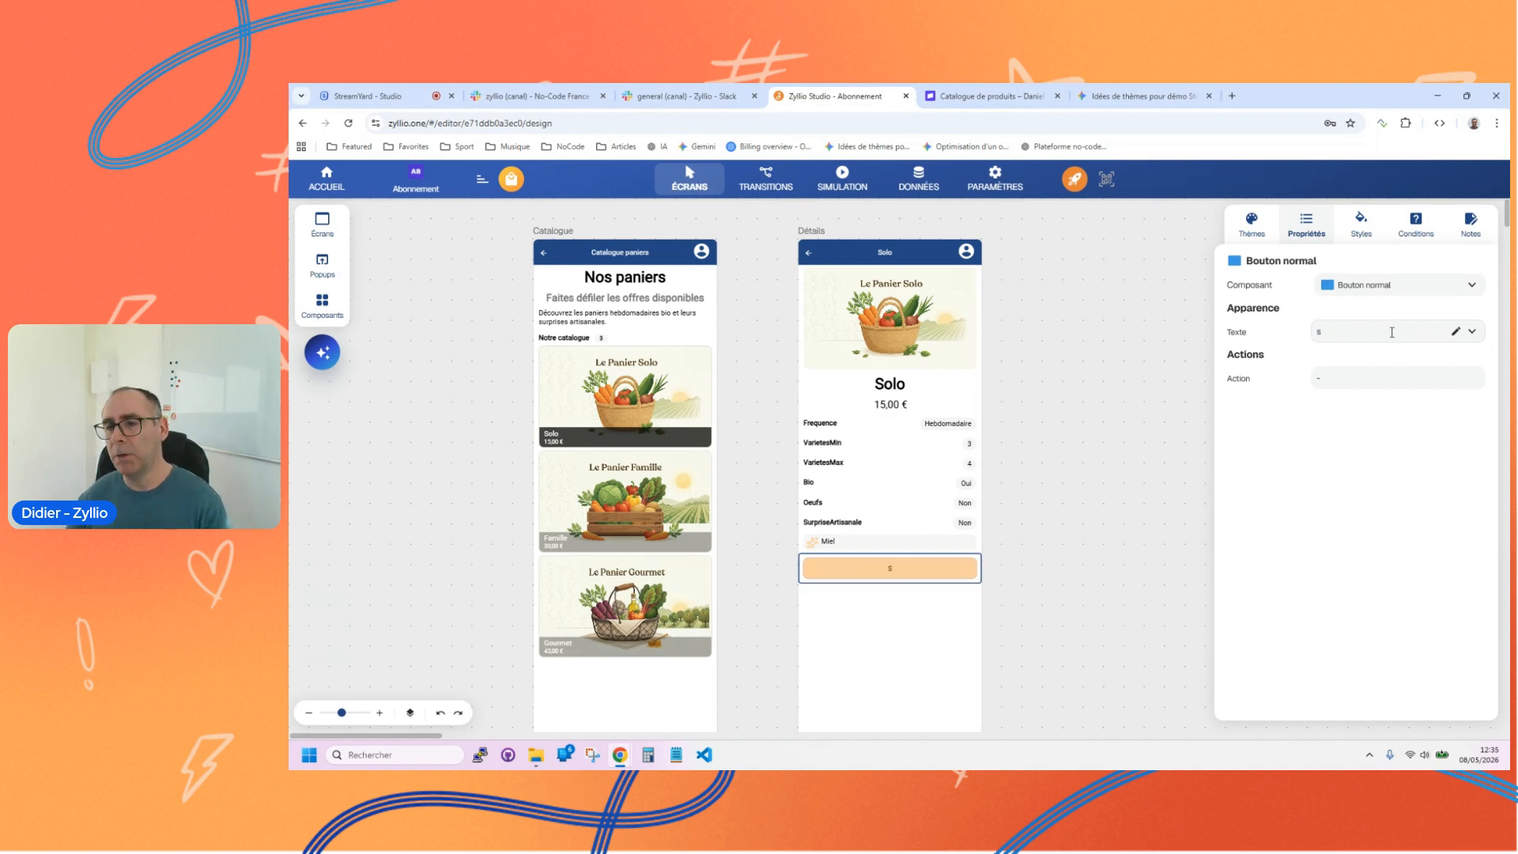
type("'abonner")
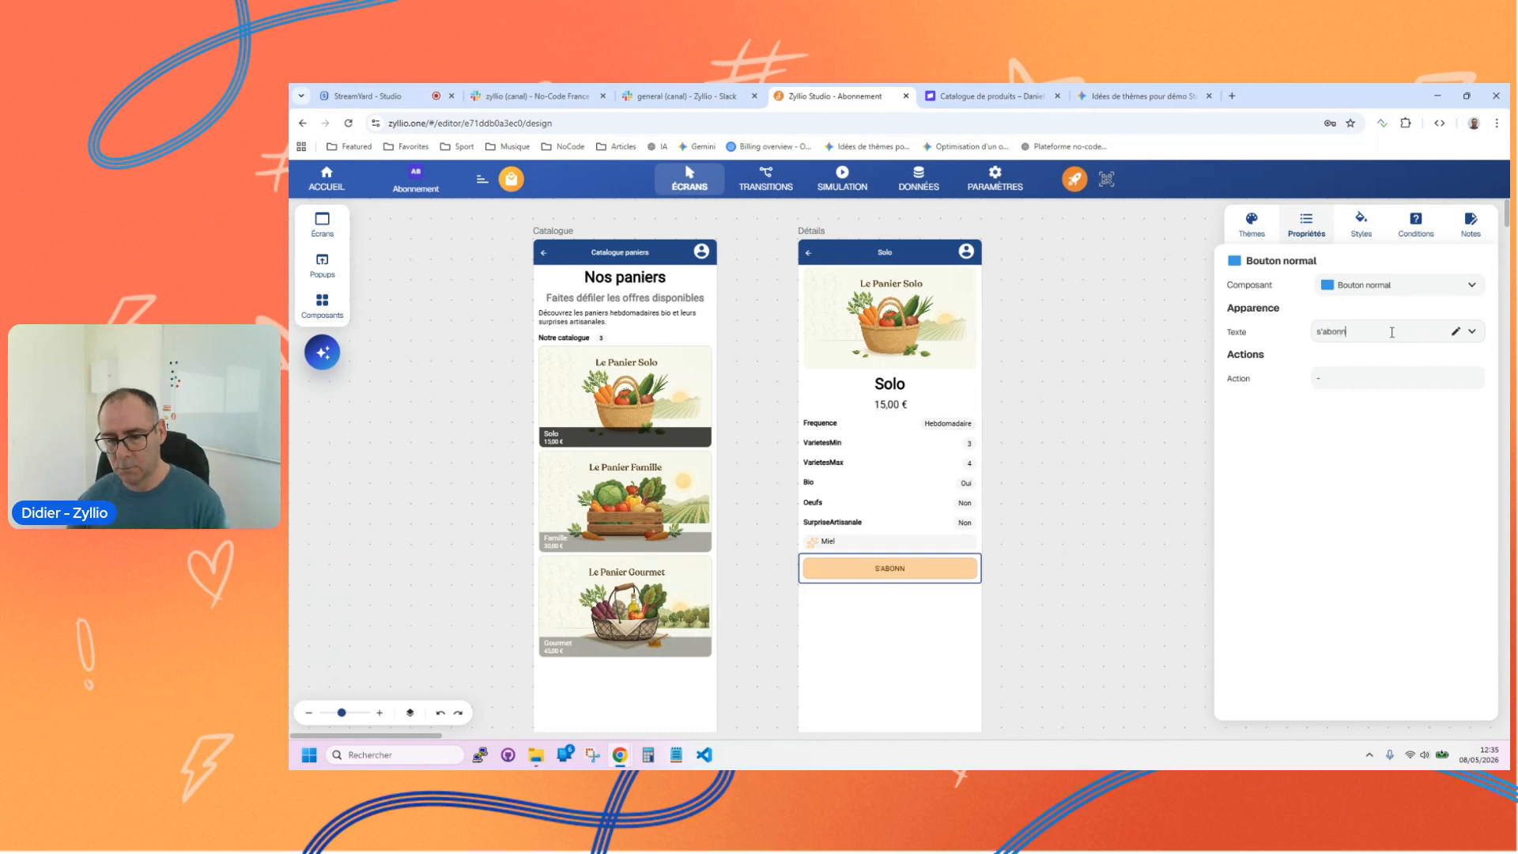
left_click(1055, 346)
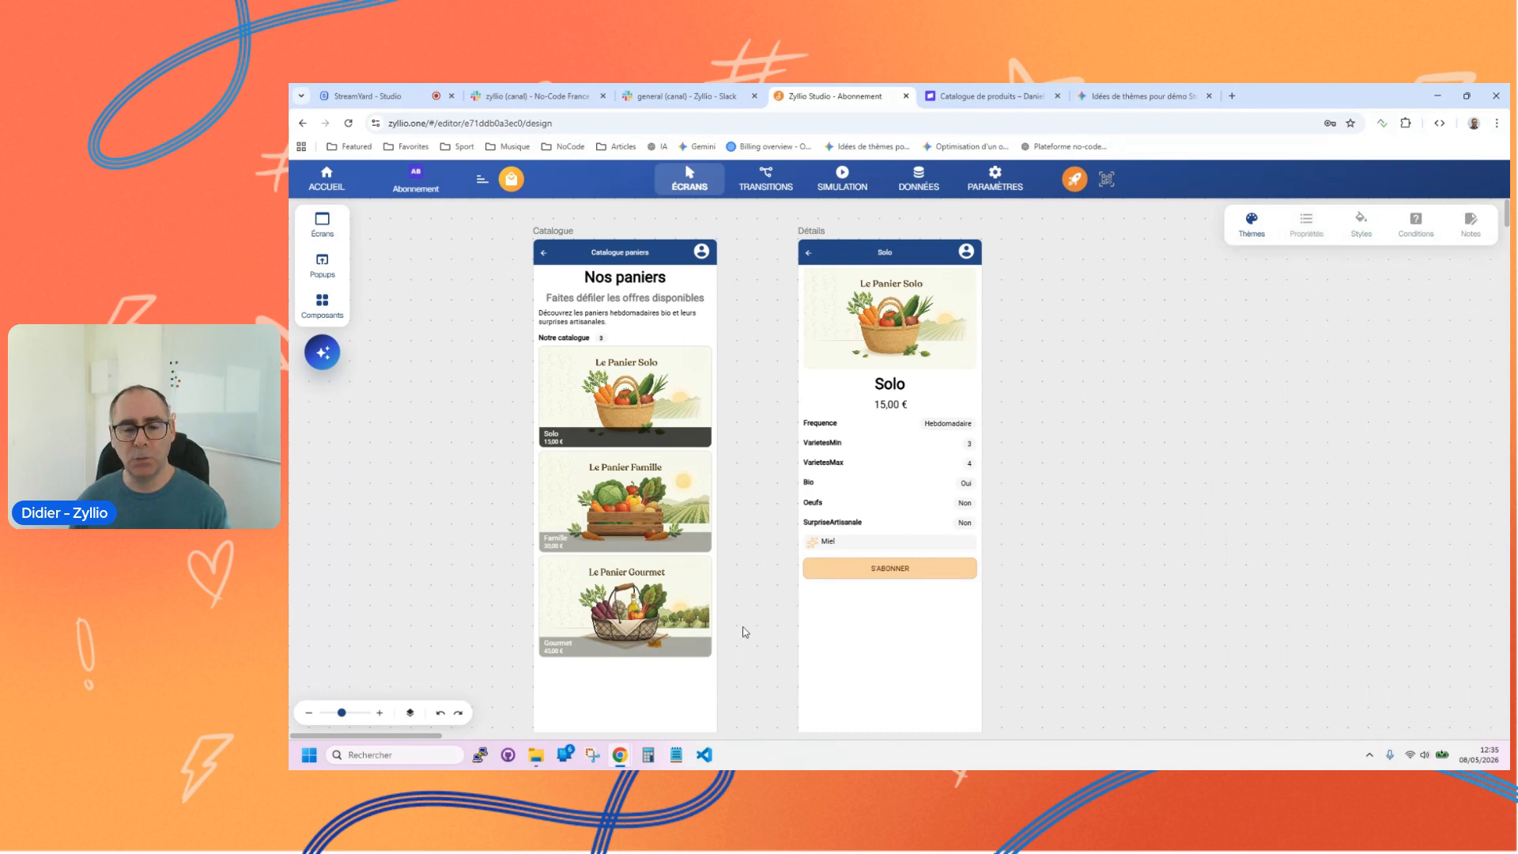
Step: Add a new En-tête screen beside the Détails screen and rename it Abonnement
left_click_drag(433, 737, 447, 738)
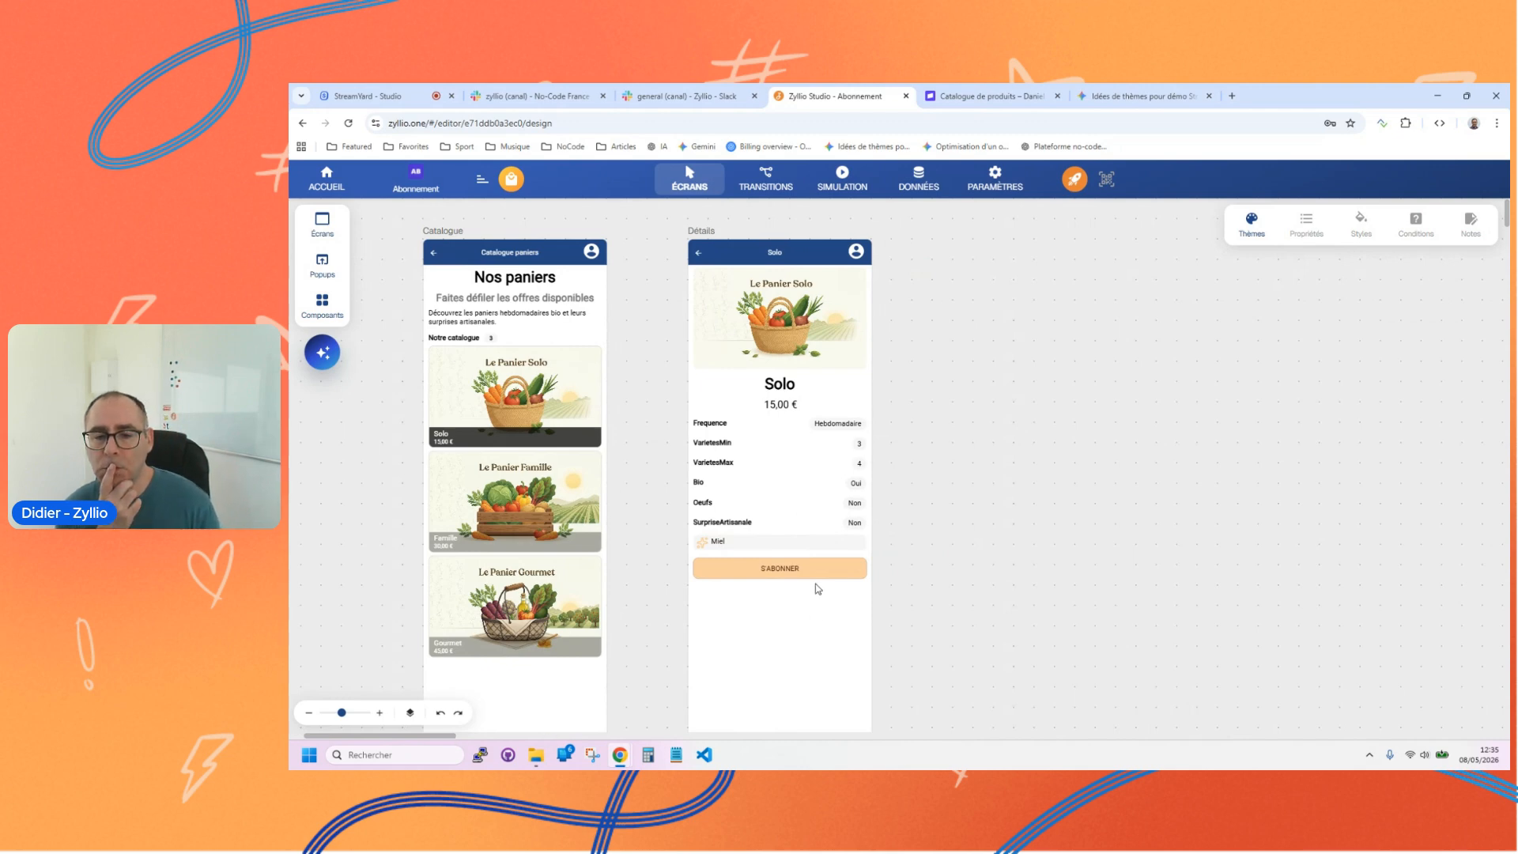
left_click(798, 569)
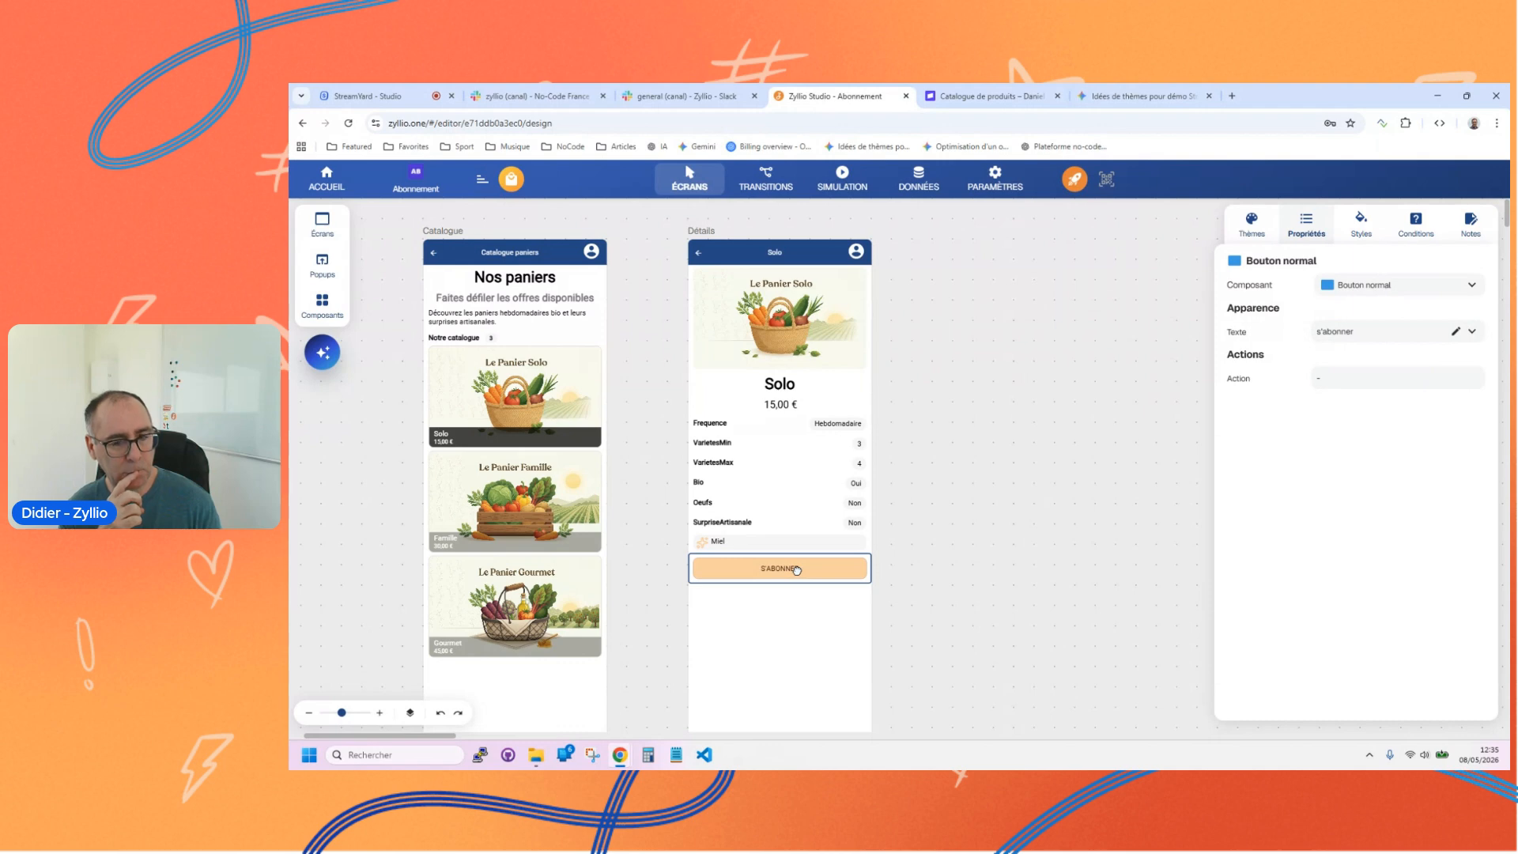
left_click(324, 230)
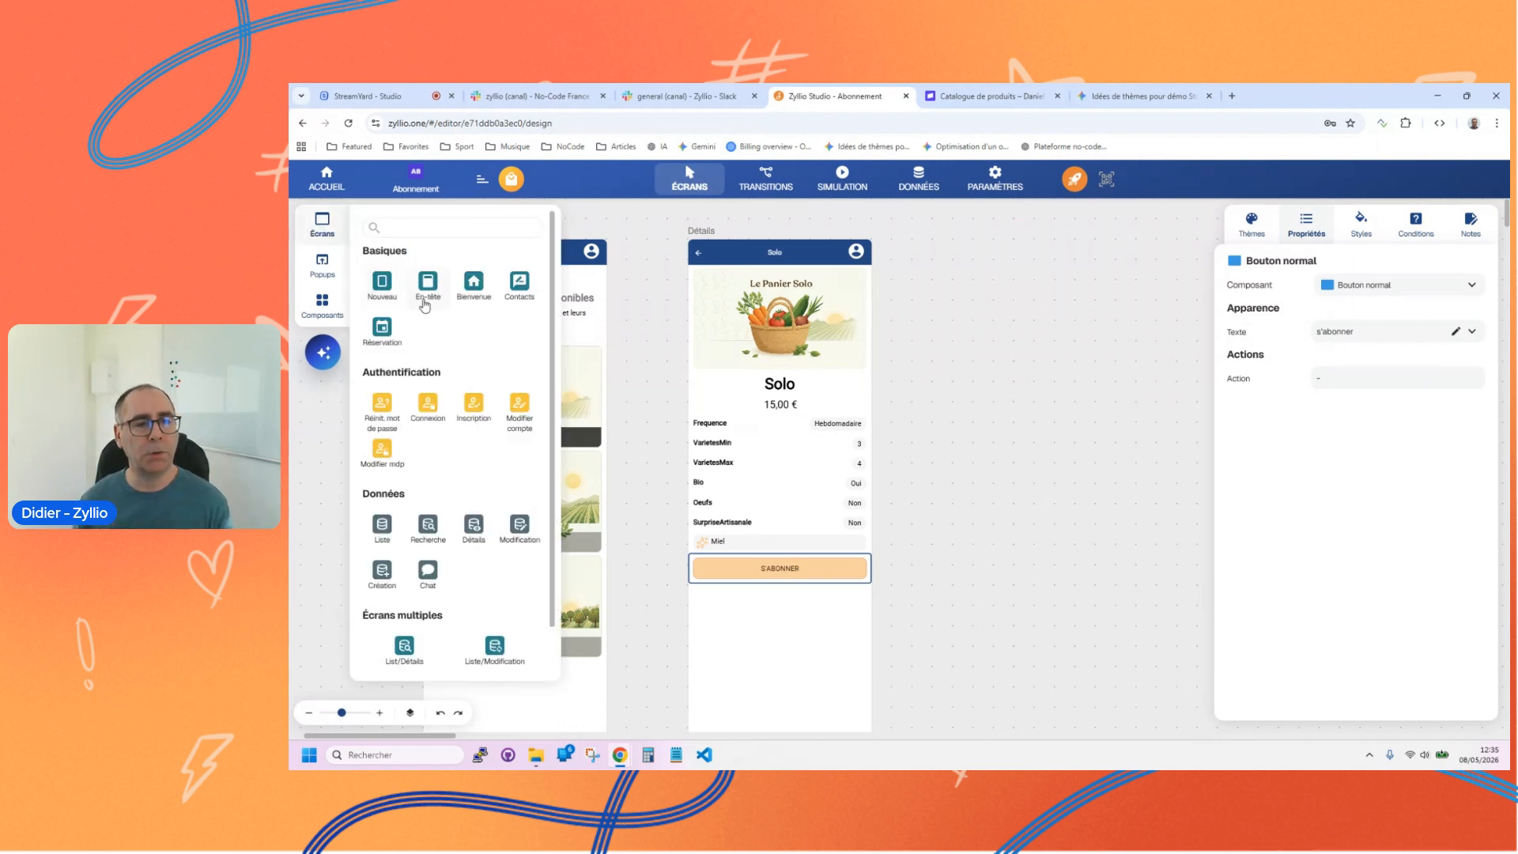
left_click_drag(422, 305, 1051, 334)
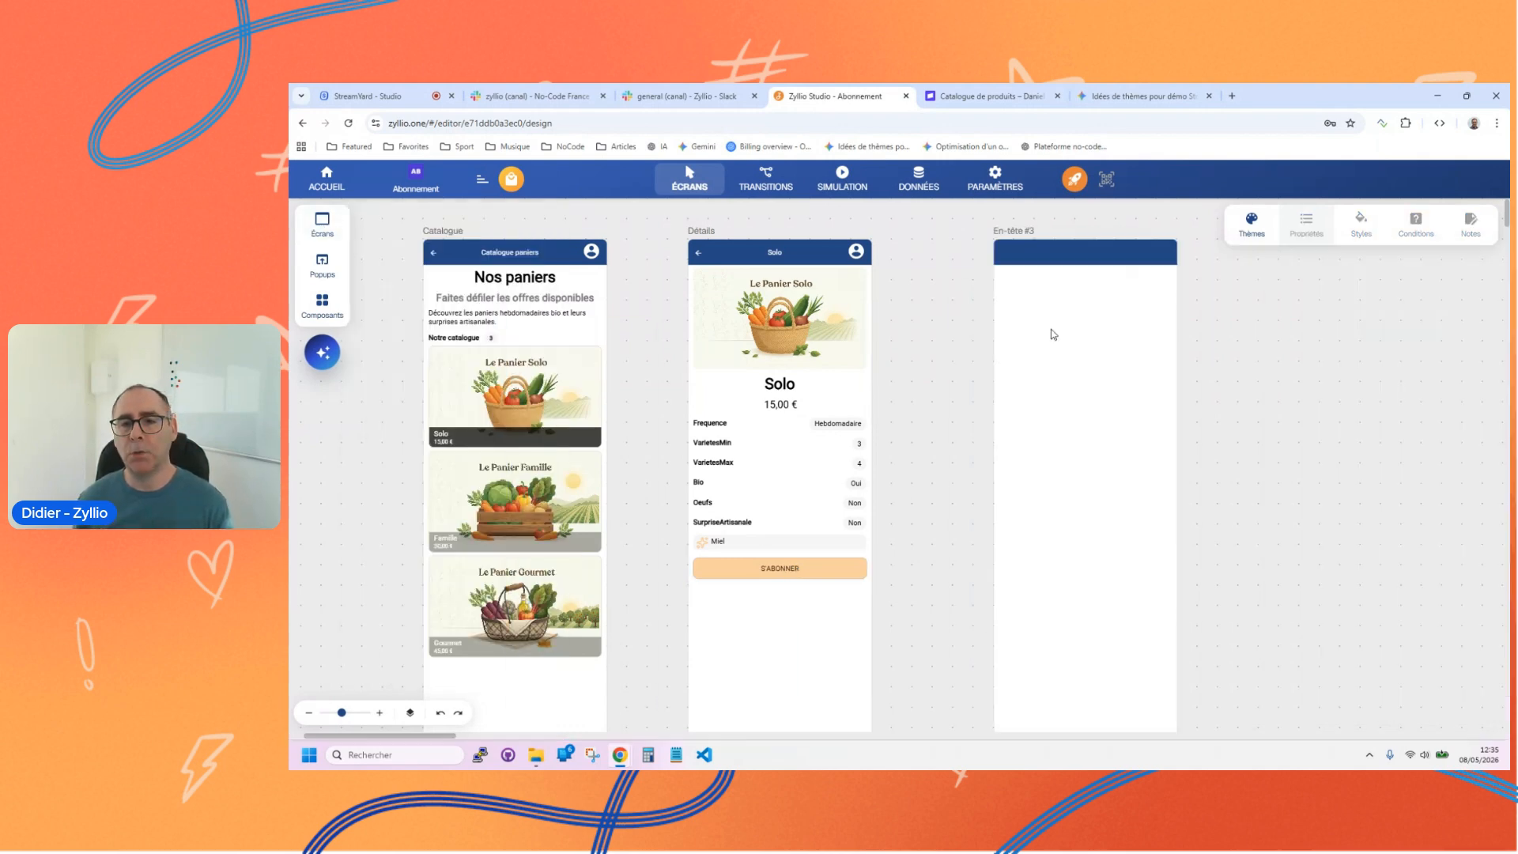
left_click(1078, 246)
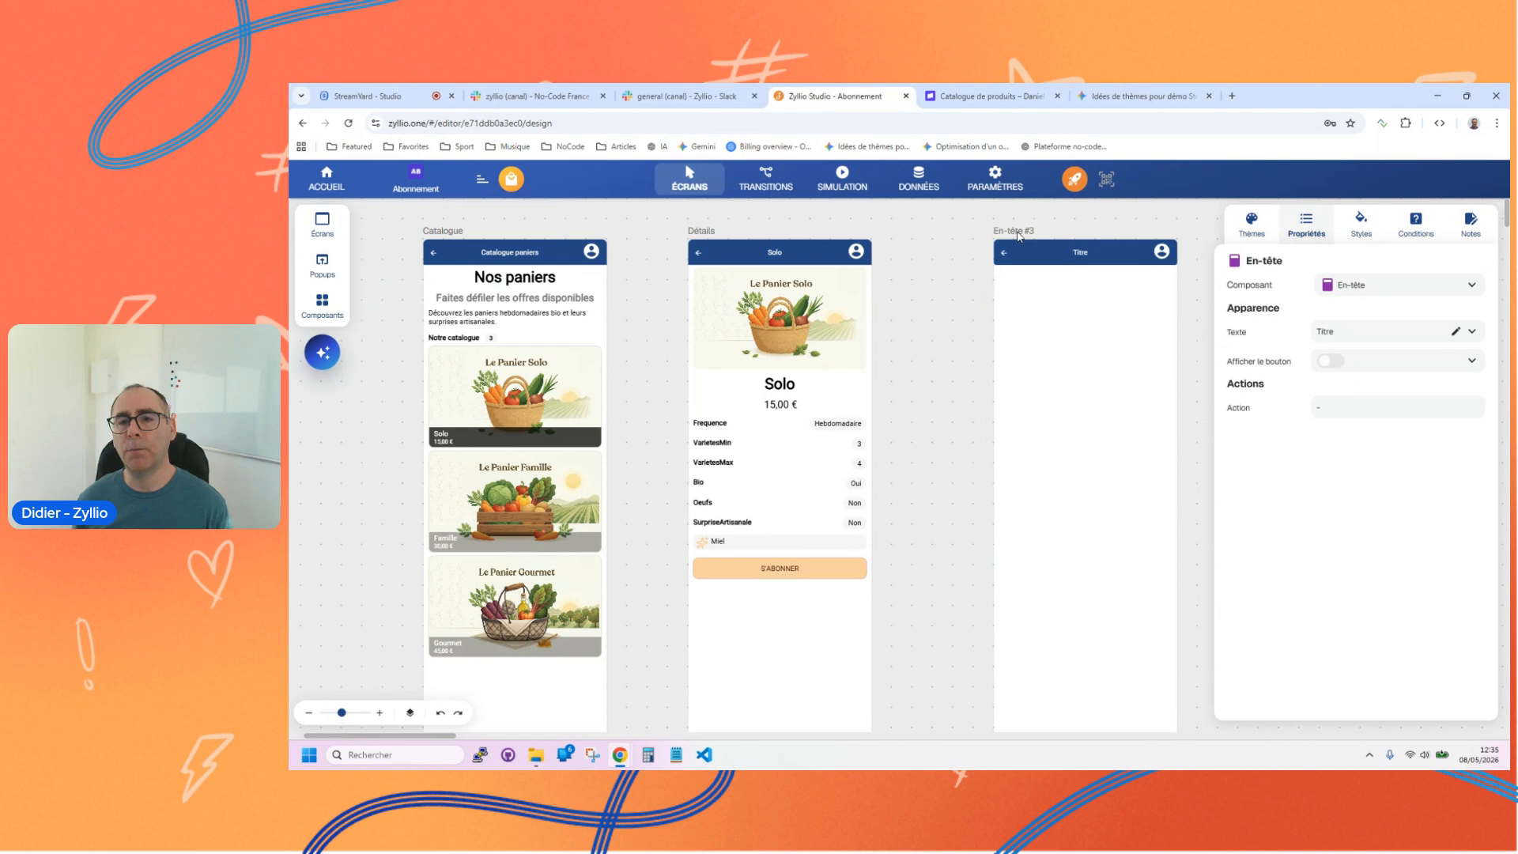
double_click(1018, 232)
type("Abonnement")
left_click(1048, 339)
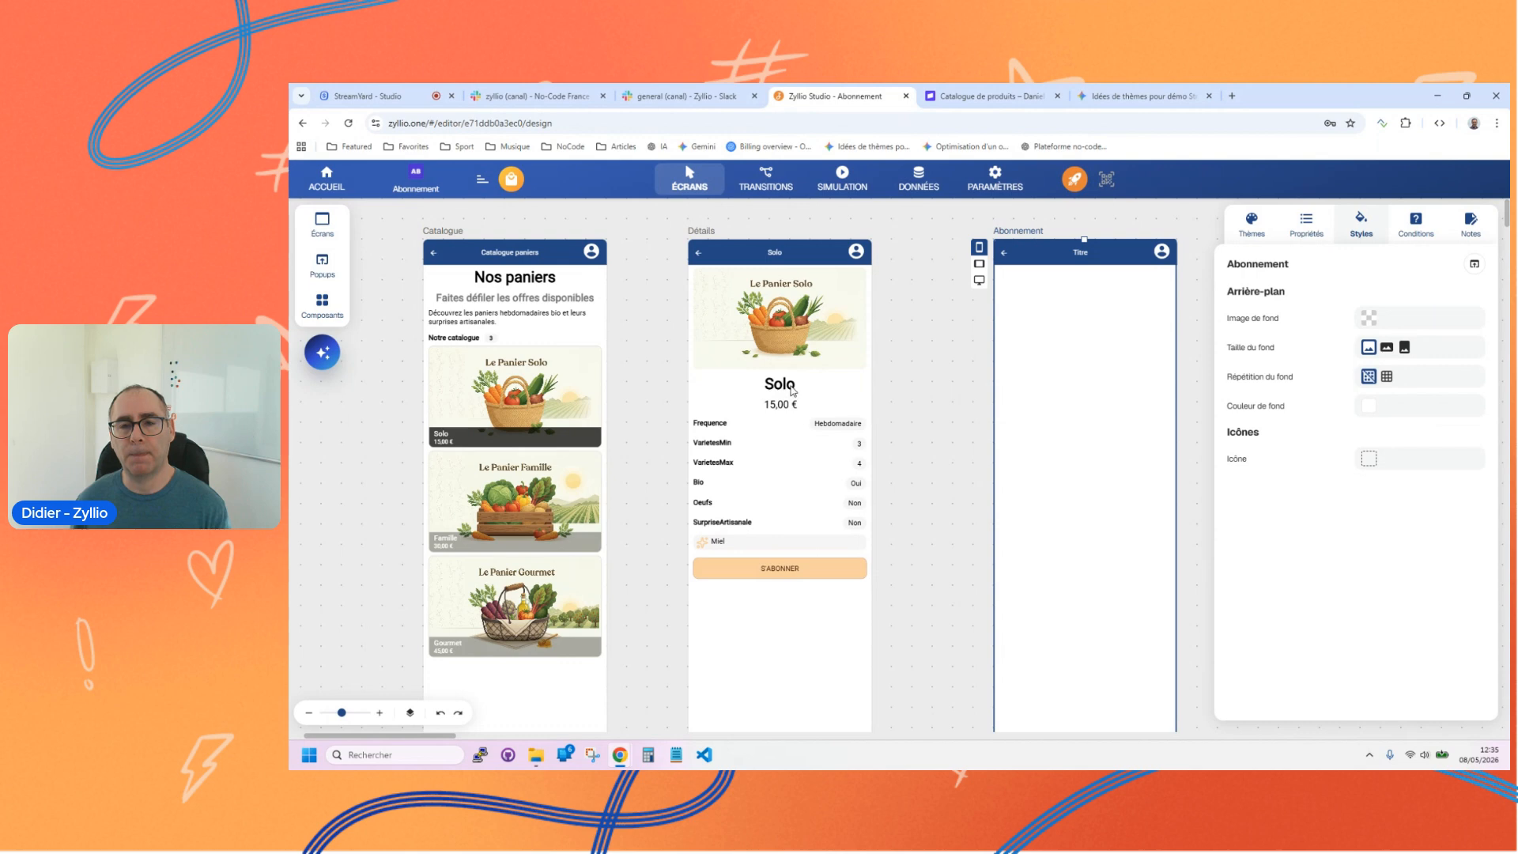
Step: Copy the basket image, name and price components from the Détails screen onto the Abonnement screen
left_click(797, 340)
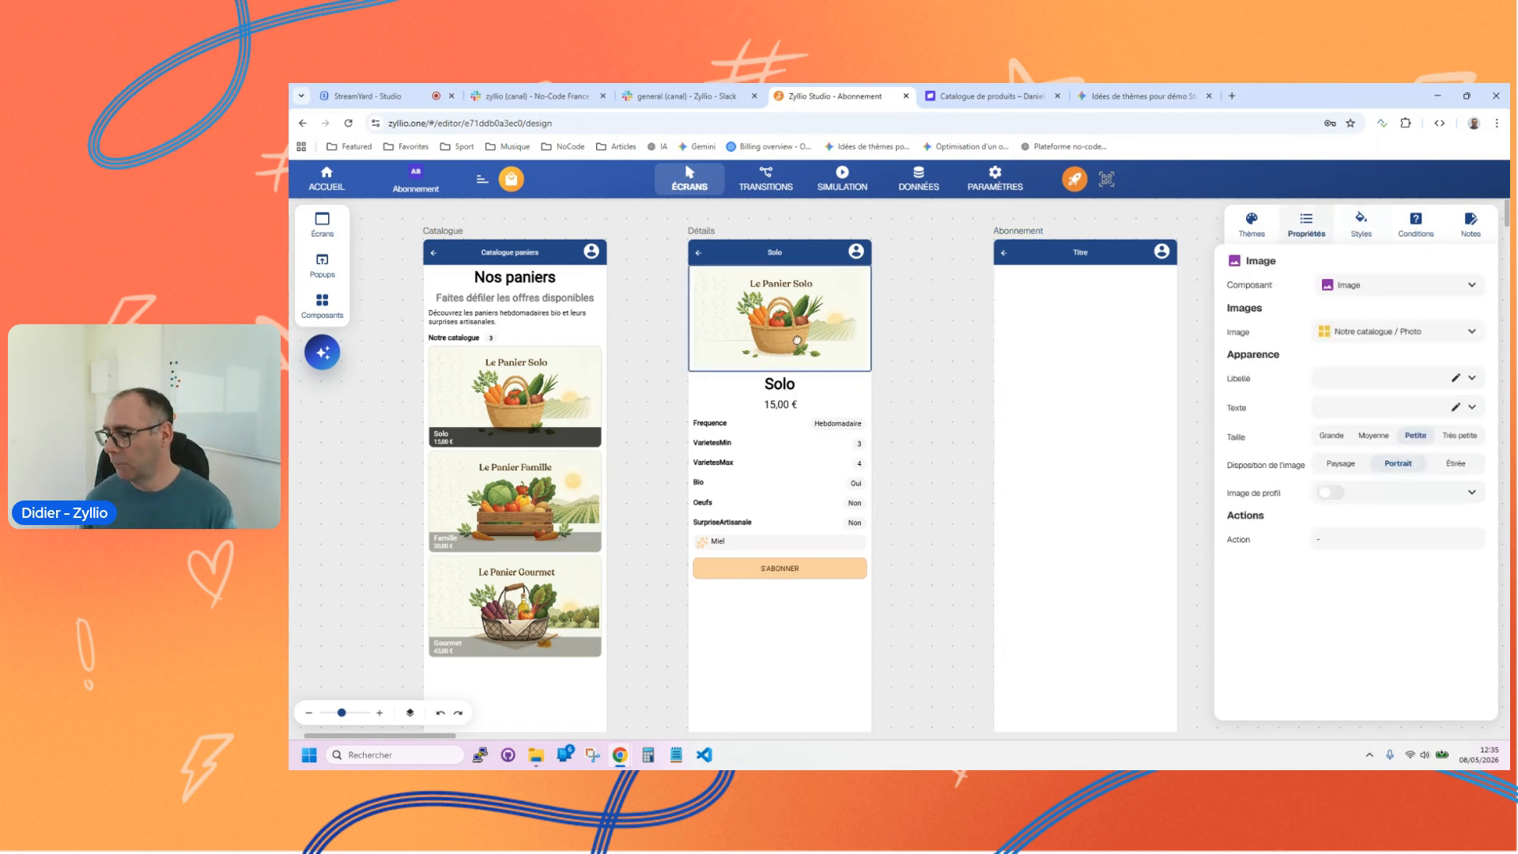
key("ctrl+c")
left_click(1045, 364)
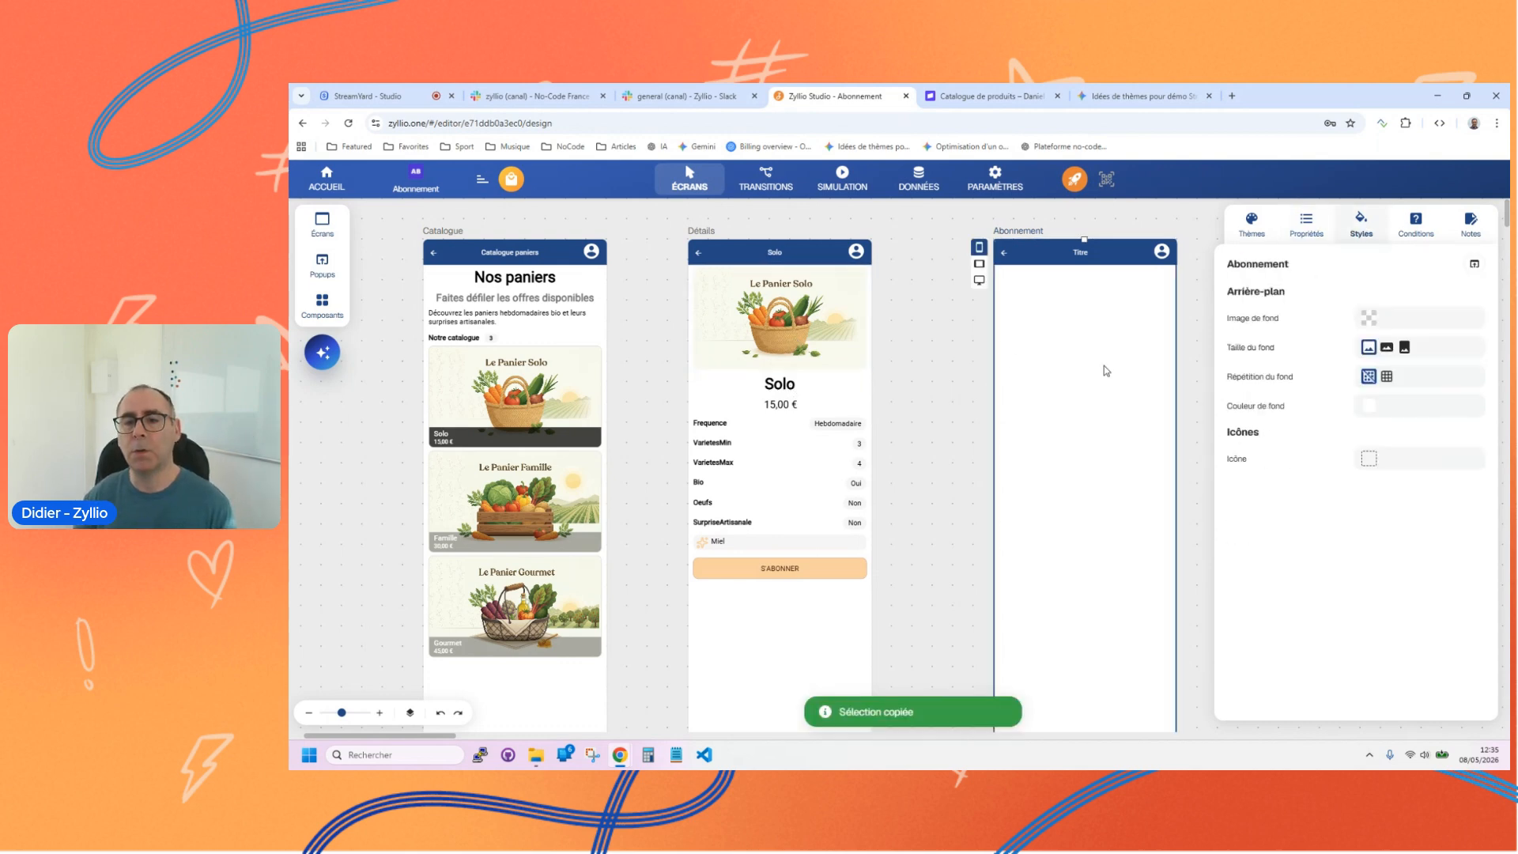
key("ctrl+v")
left_click(805, 381)
key("ctrl+c")
left_click(1109, 464)
key("ctrl+v")
left_click(787, 406)
key("ctrl+c")
left_click(1070, 510)
key("ctrl+v")
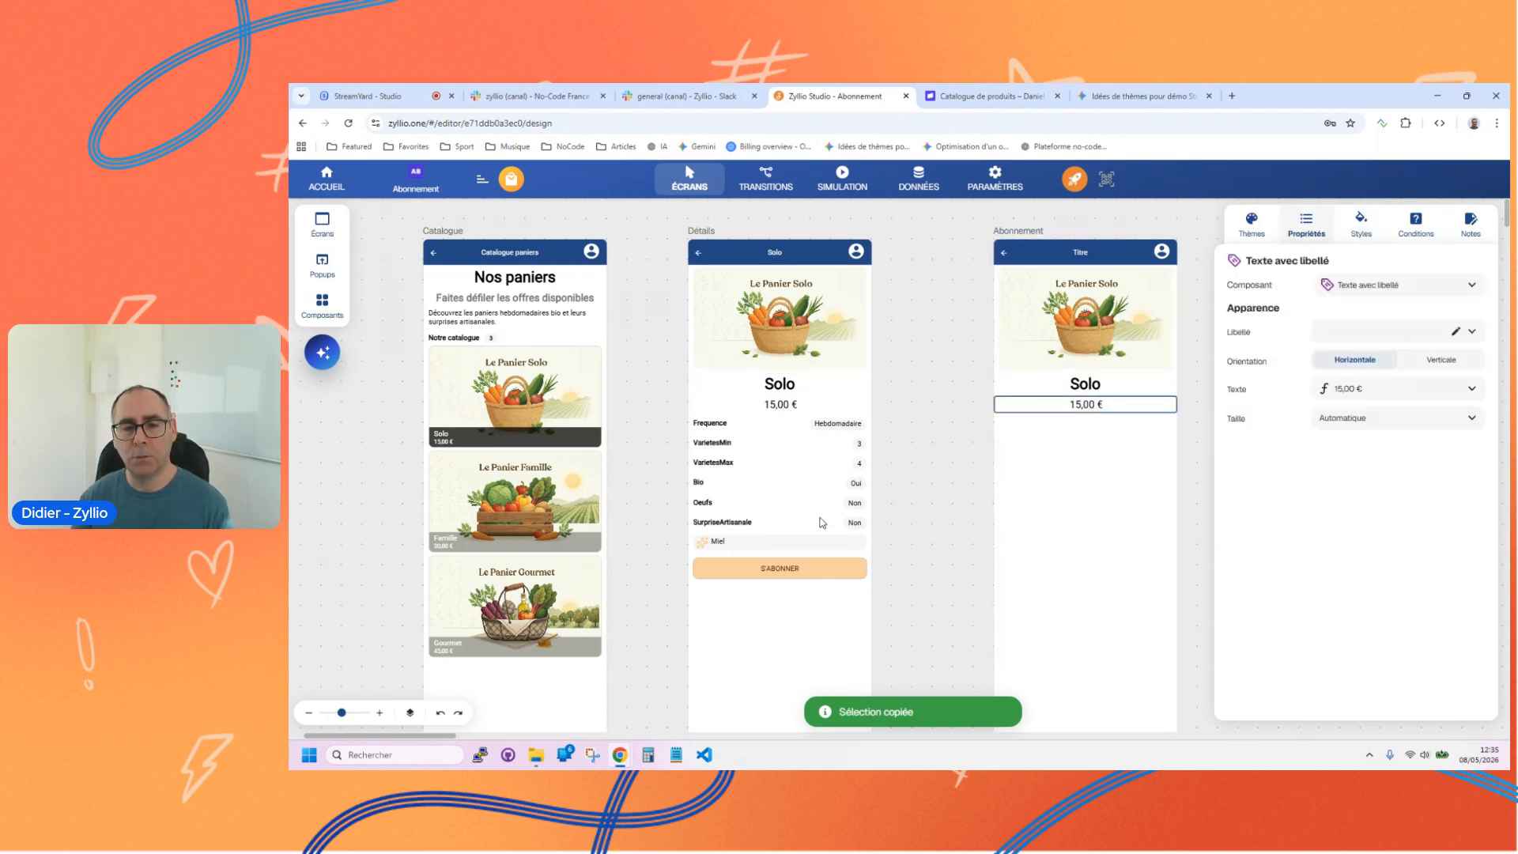
Step: Copy the s'abonner button from the Détails screen to the Abonnement screen, below the price
left_click(802, 578)
key("ctrl+c")
left_click(1095, 568)
key("ctrl+v")
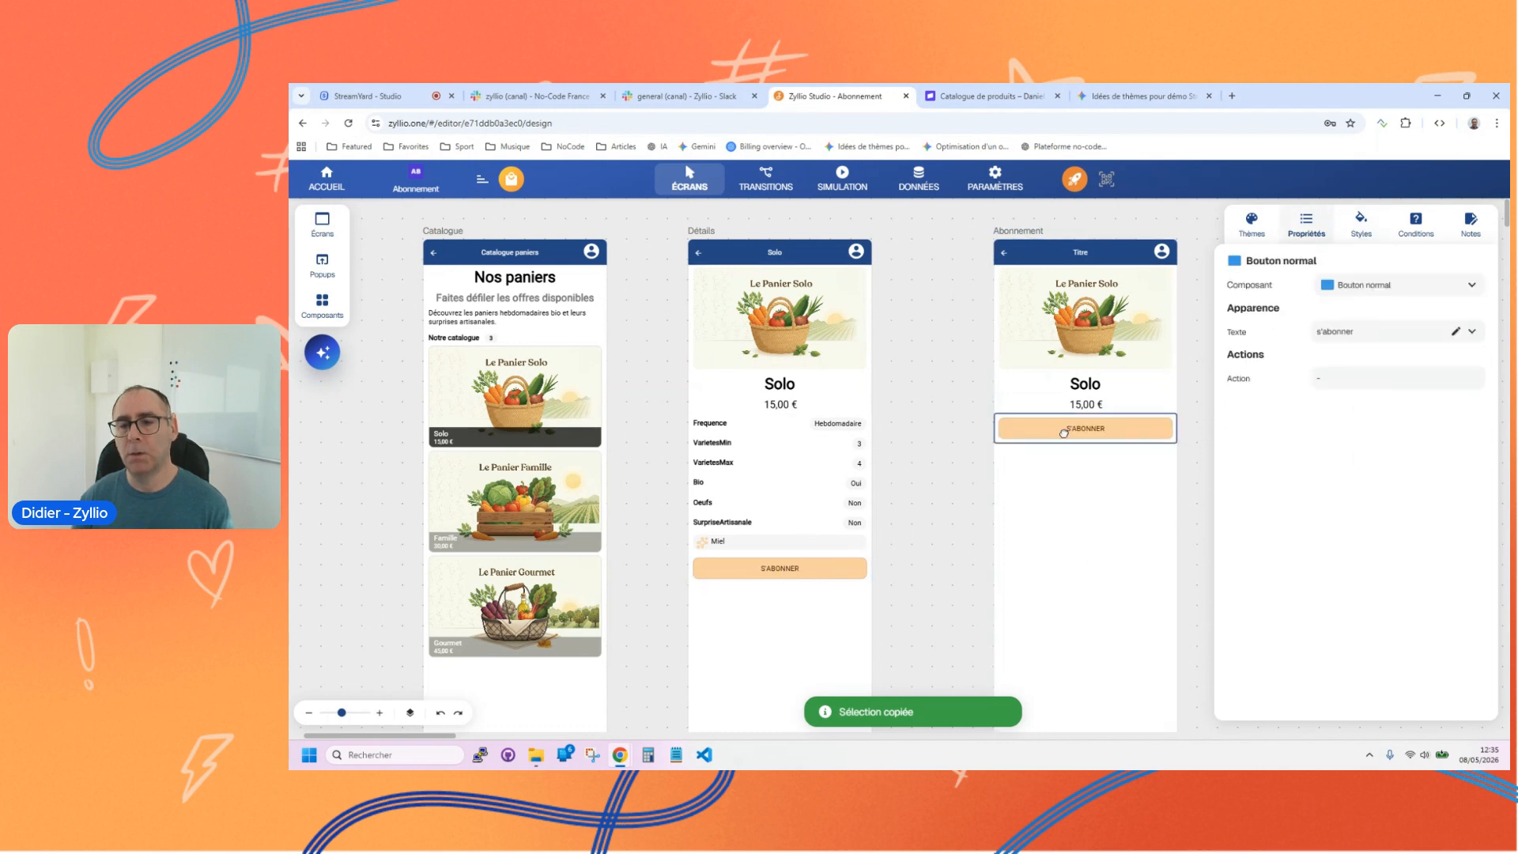
Step: Create a transition from the s'abonner button on the Détails screen to the Abonnement screen
left_click(763, 178)
left_click(837, 568)
left_click_drag(871, 568, 1024, 518)
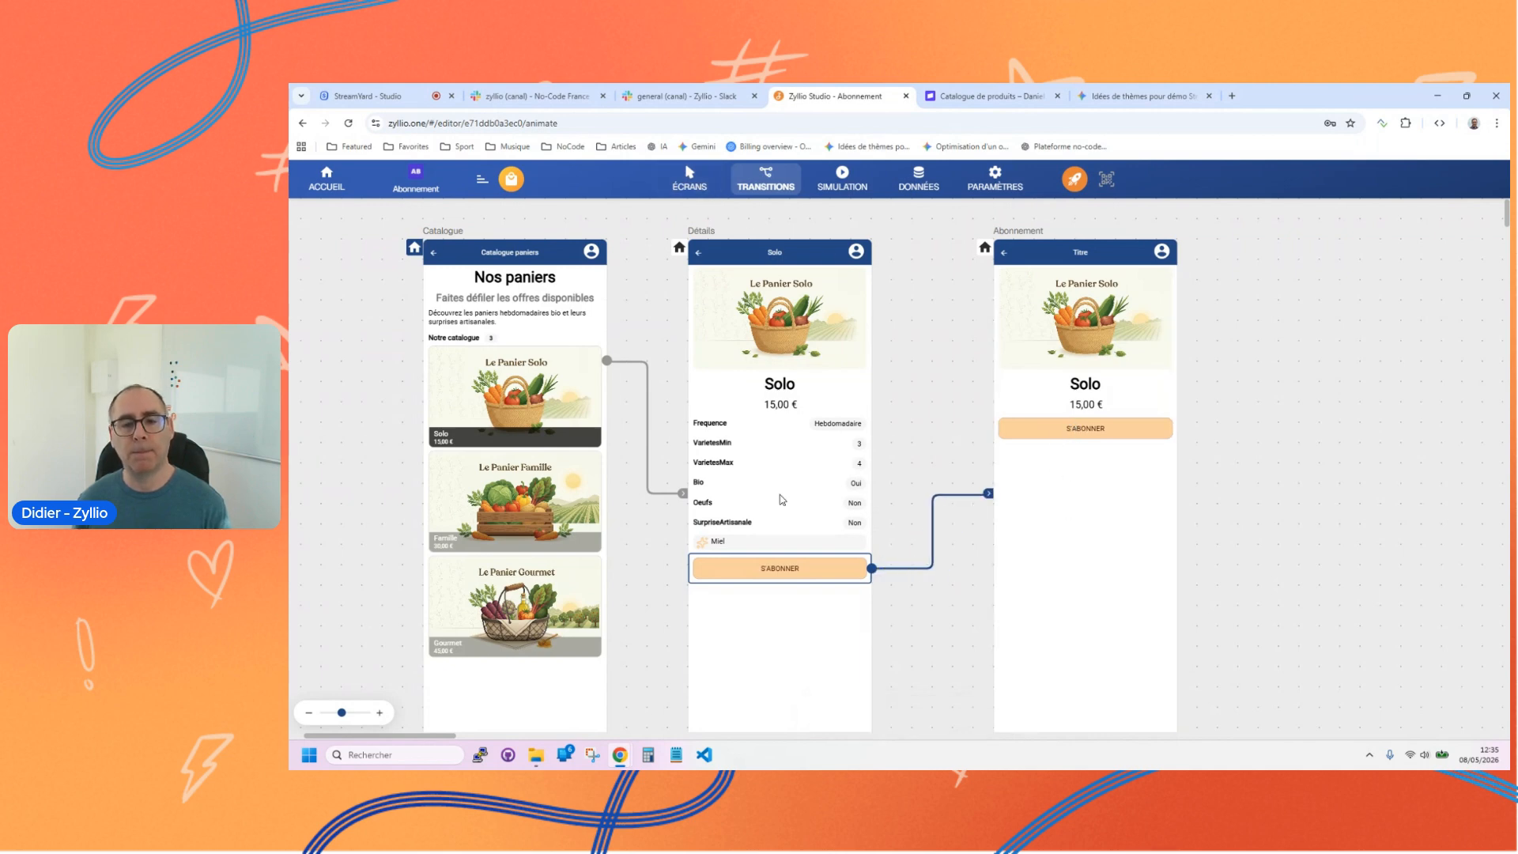
Step: Add a Suggestion component with fixed text above the s'abonner button on the Abonnement screen
left_click(704, 182)
left_click(1089, 490)
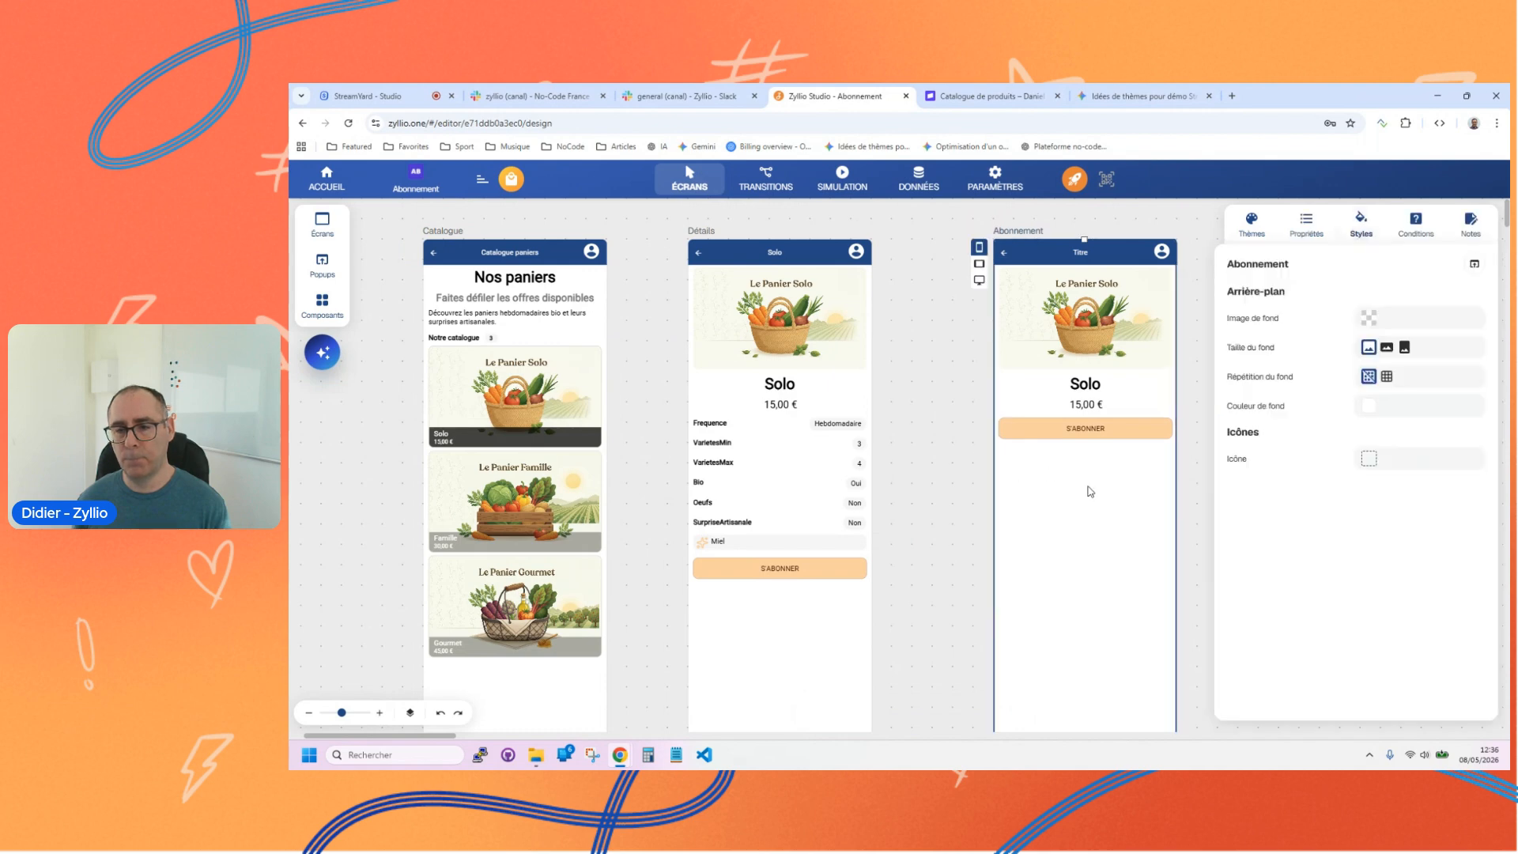
left_click(330, 312)
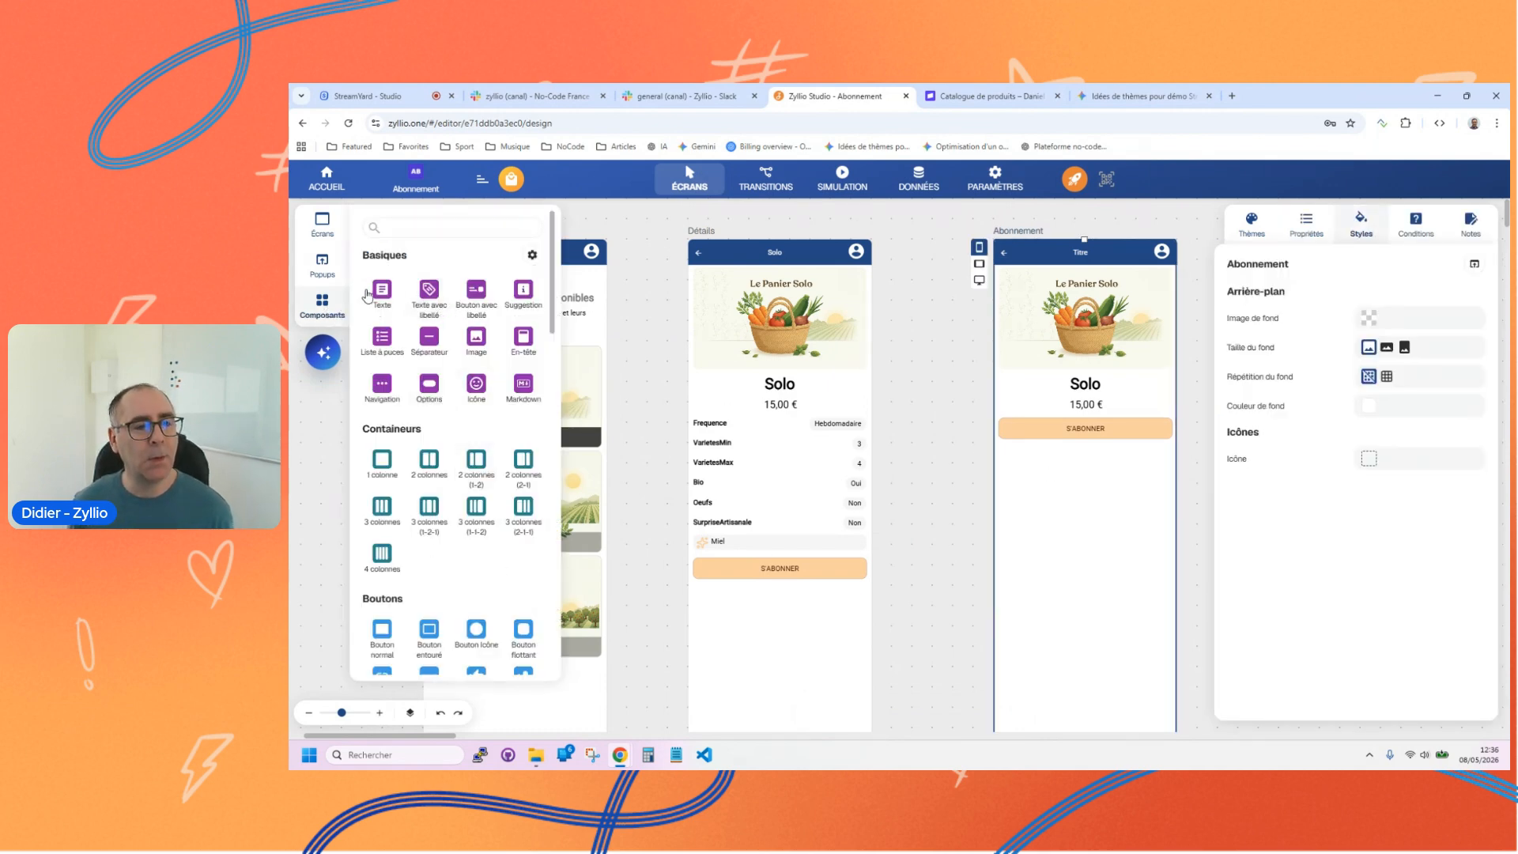
left_click(521, 294)
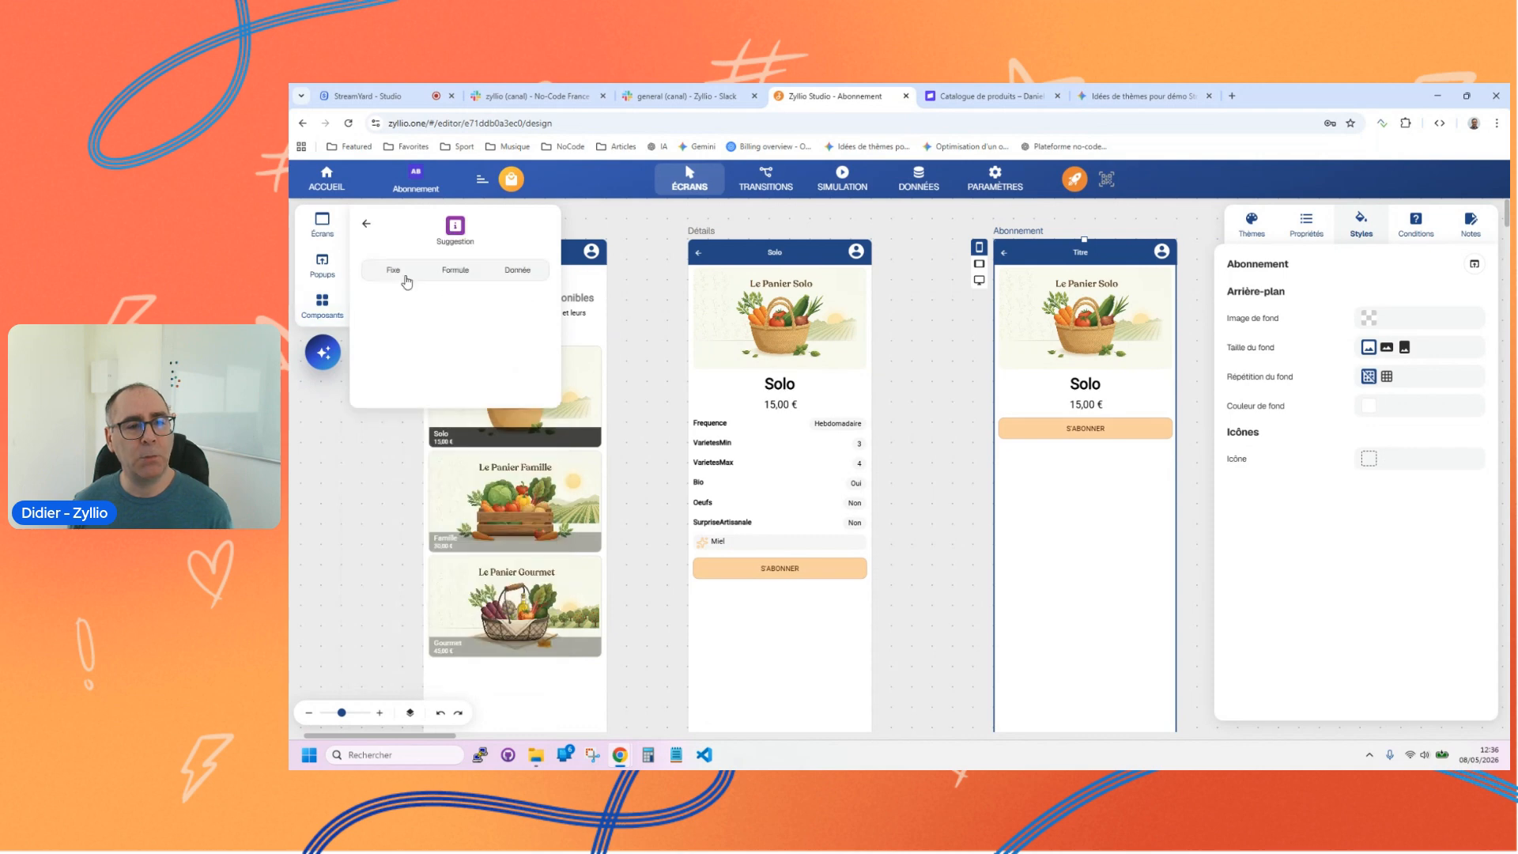
left_click(392, 267)
left_click_drag(623, 373, 1082, 441)
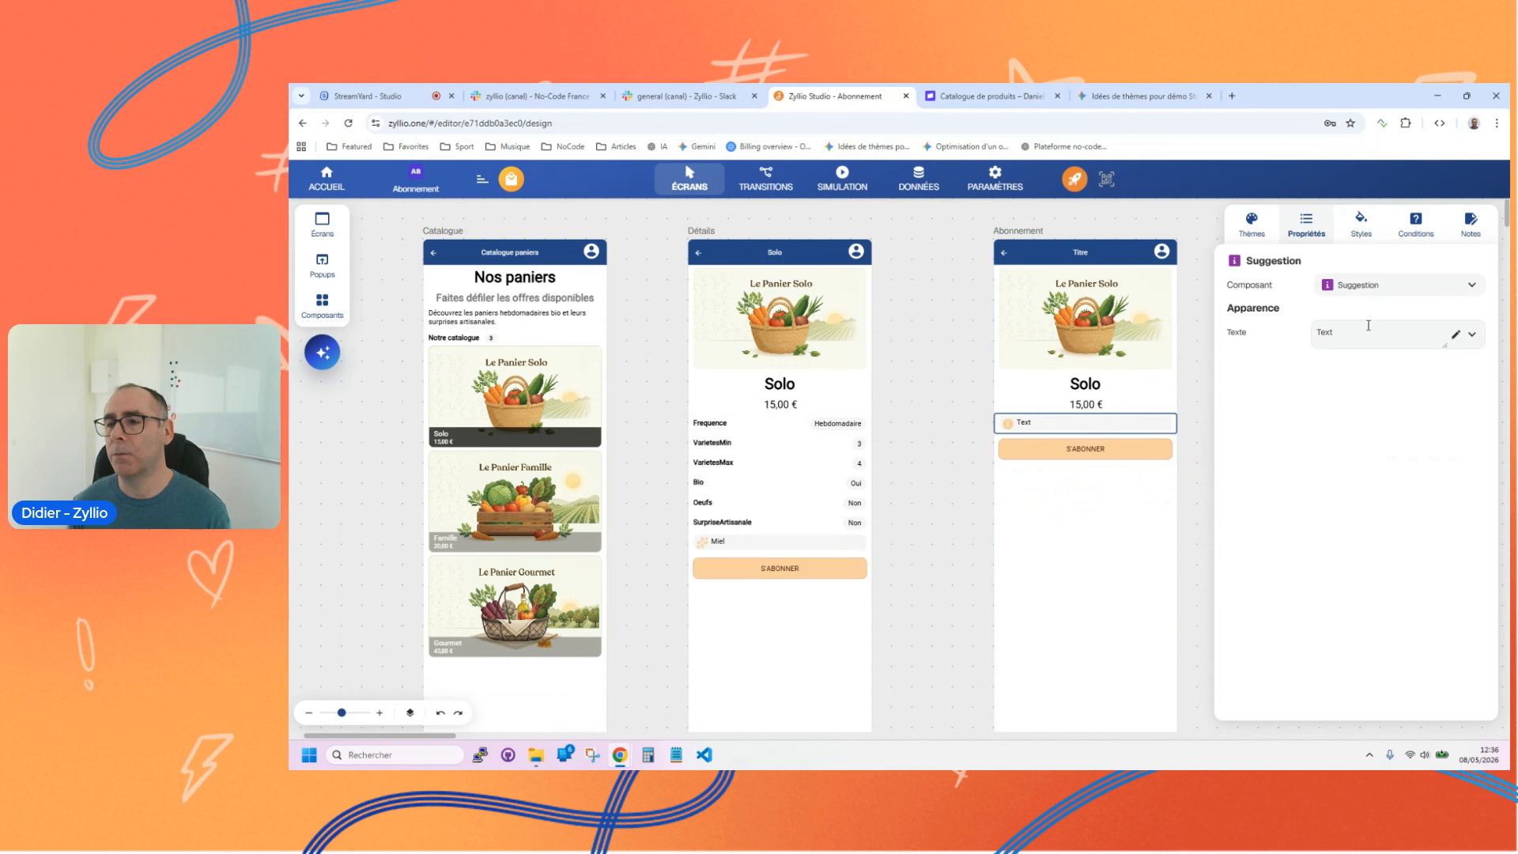
Step: Set the suggestion's text to "En vous abonnant vous acceptez les conditions générales de ventes, ..."
key("ctrl+a")
type("V")
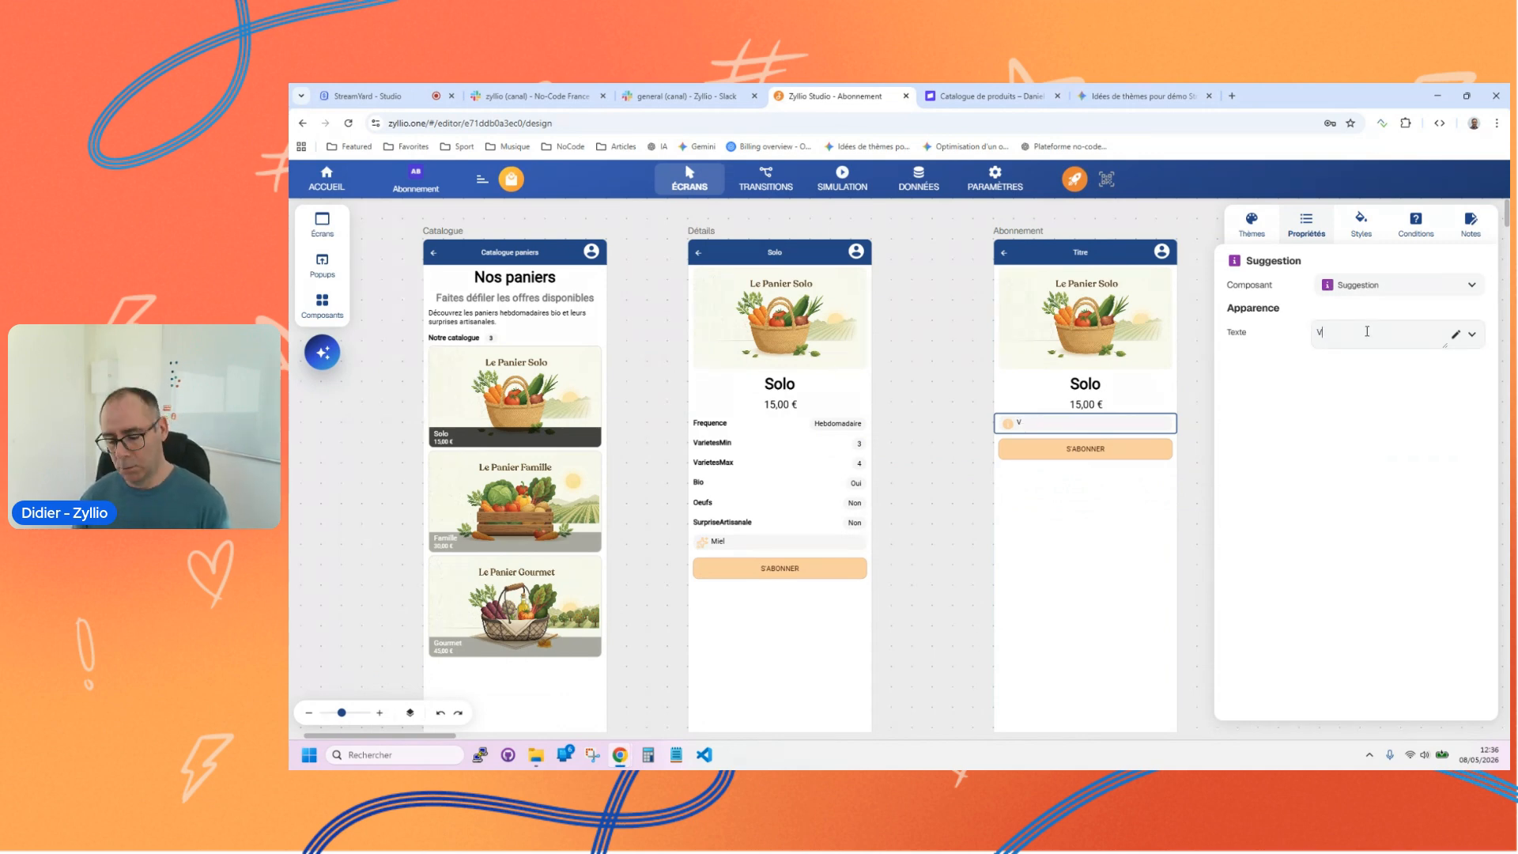
type("n vous abonnant vous acceptez")
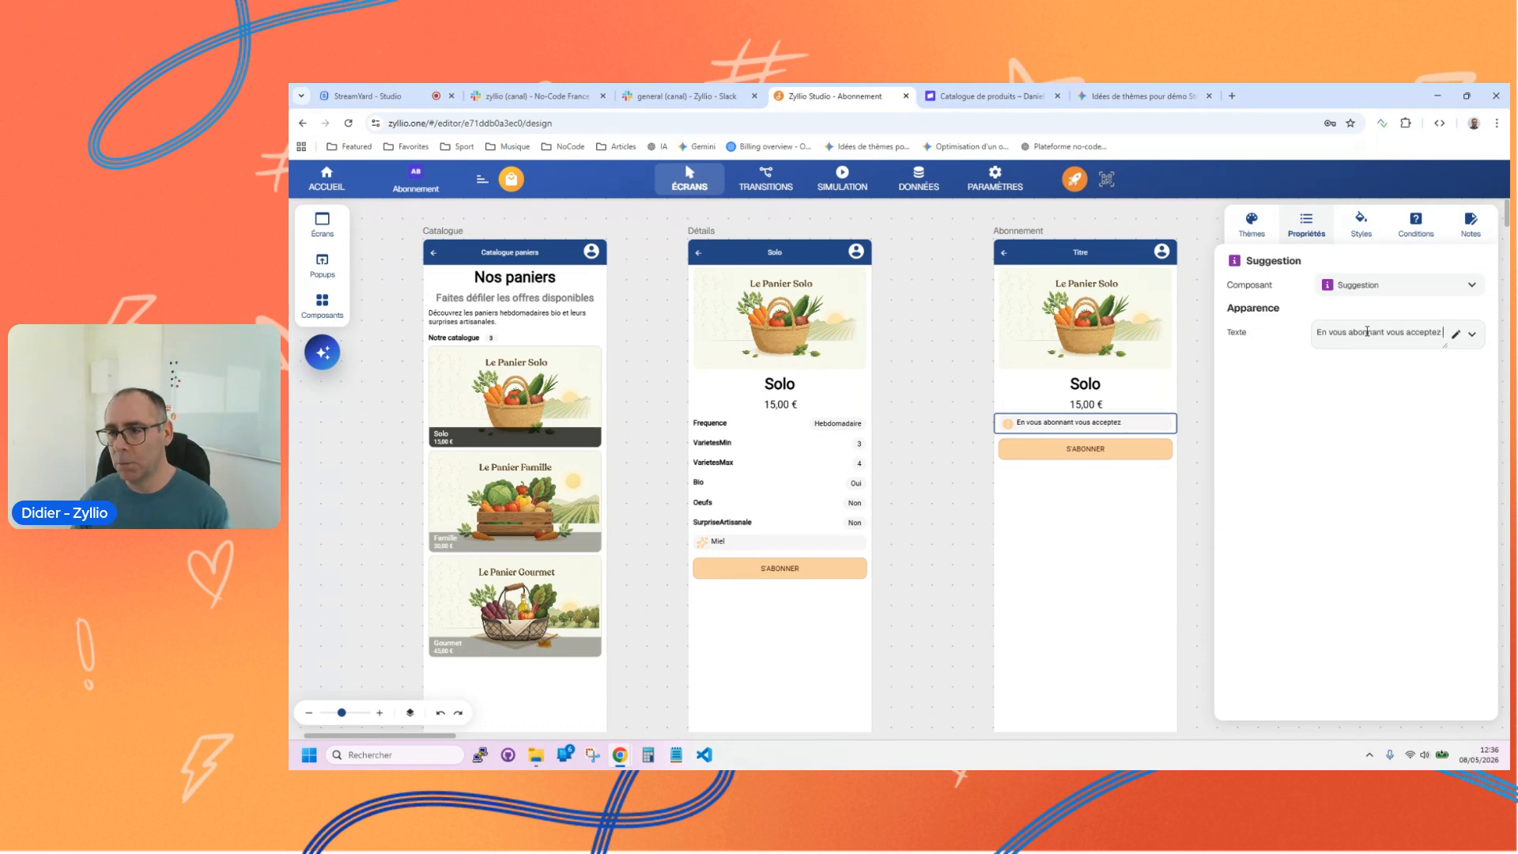
type("les con")
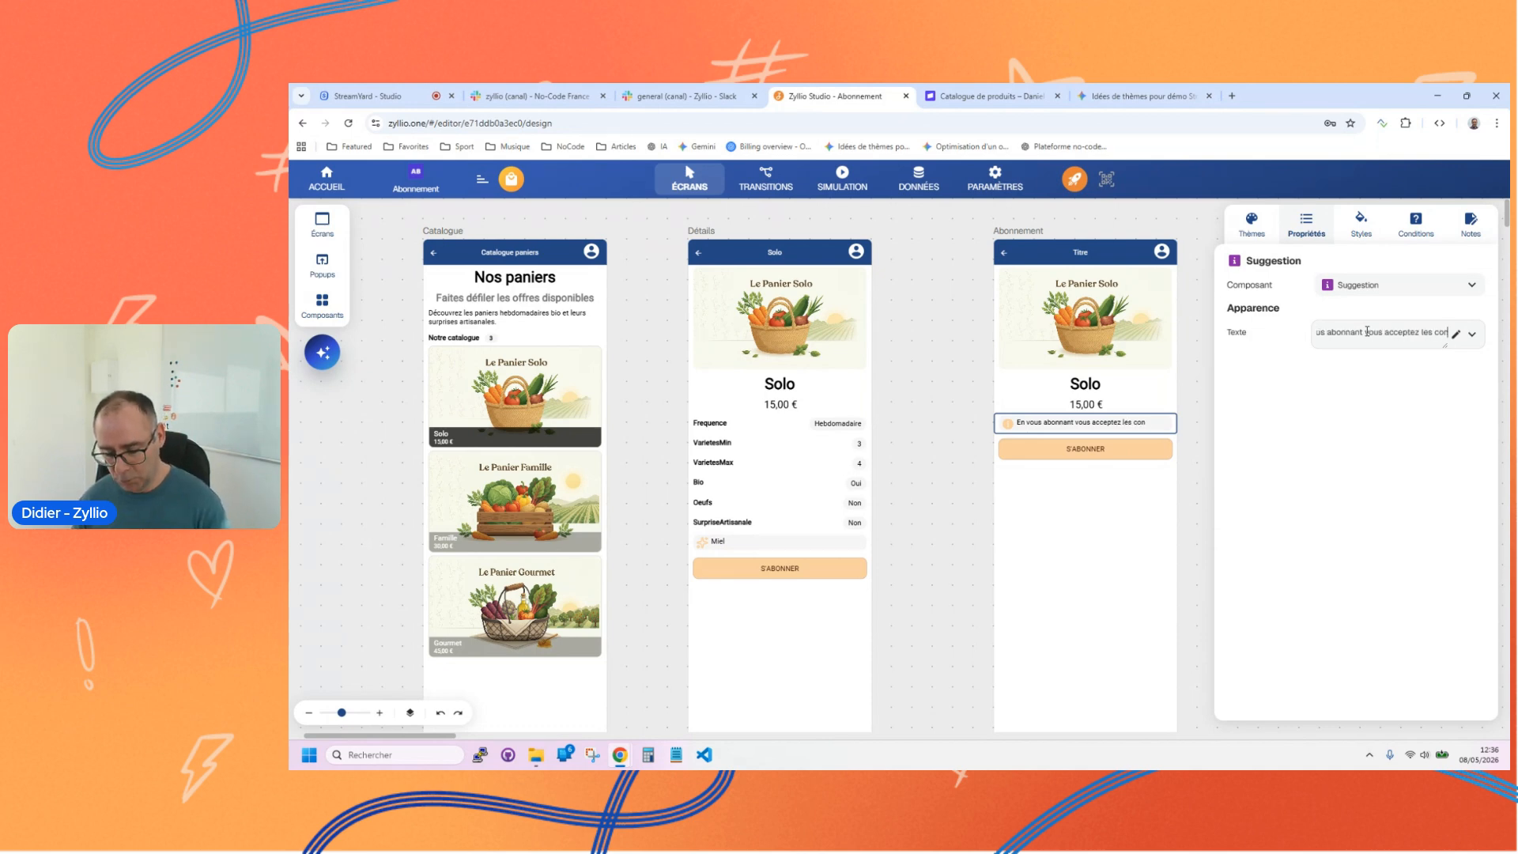
type("ditions genéré")
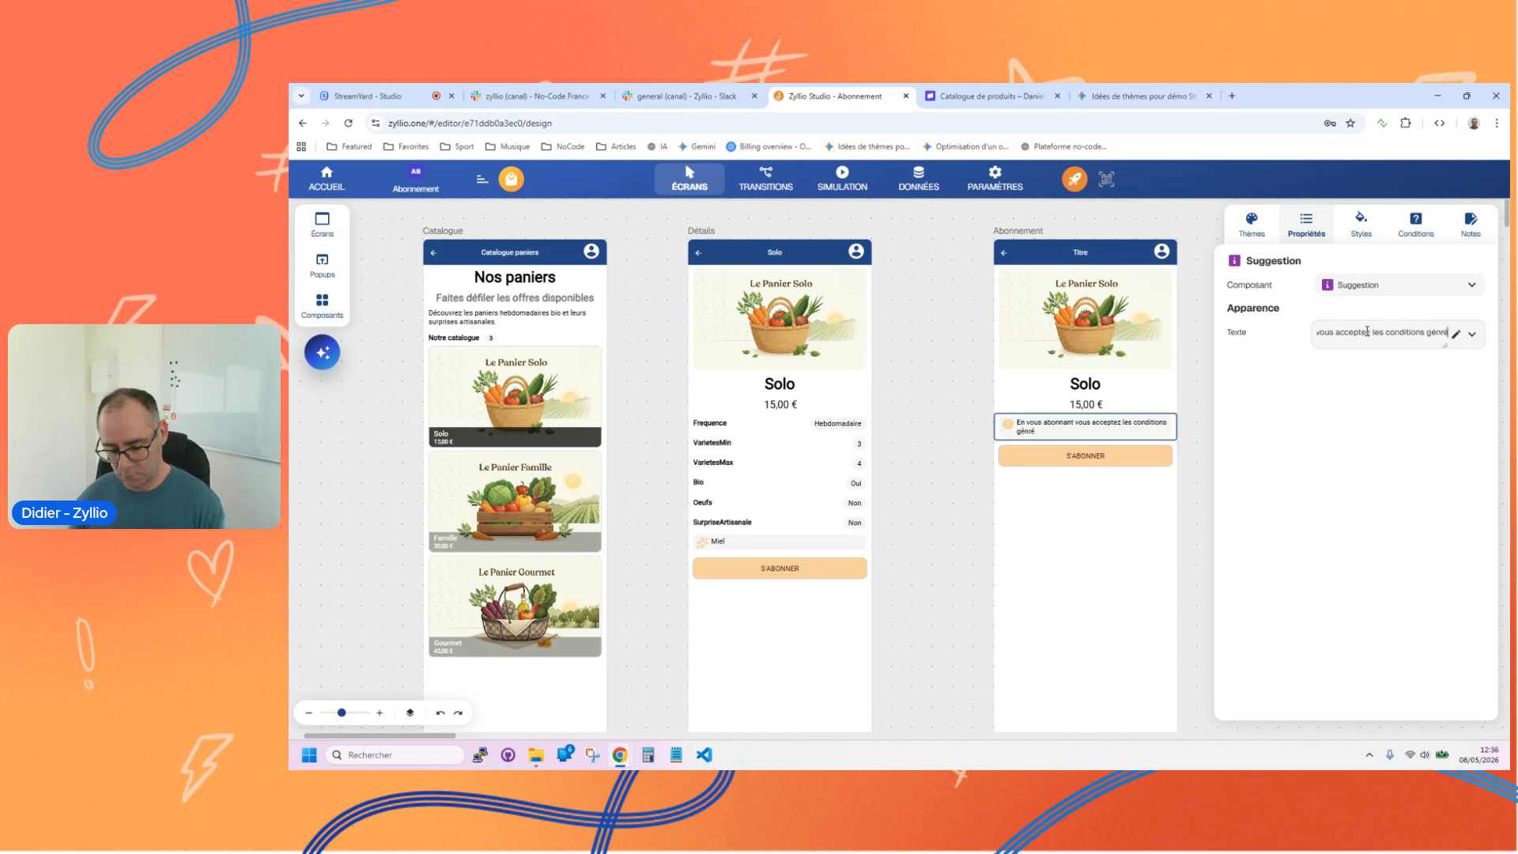
key("BackSpace")
type("ales de c")
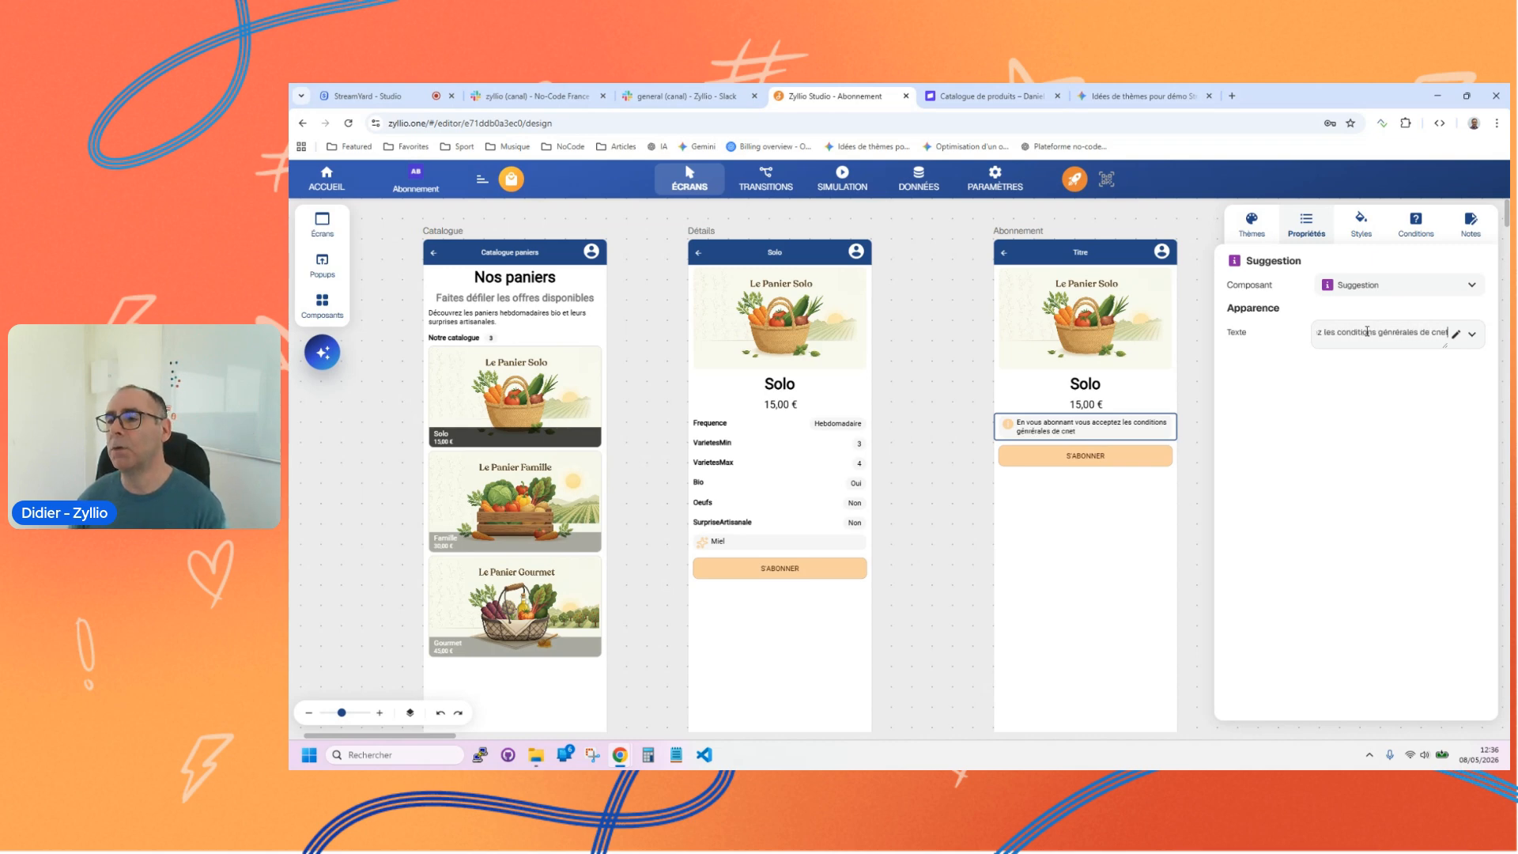
key("BackSpace")
type("ventes")
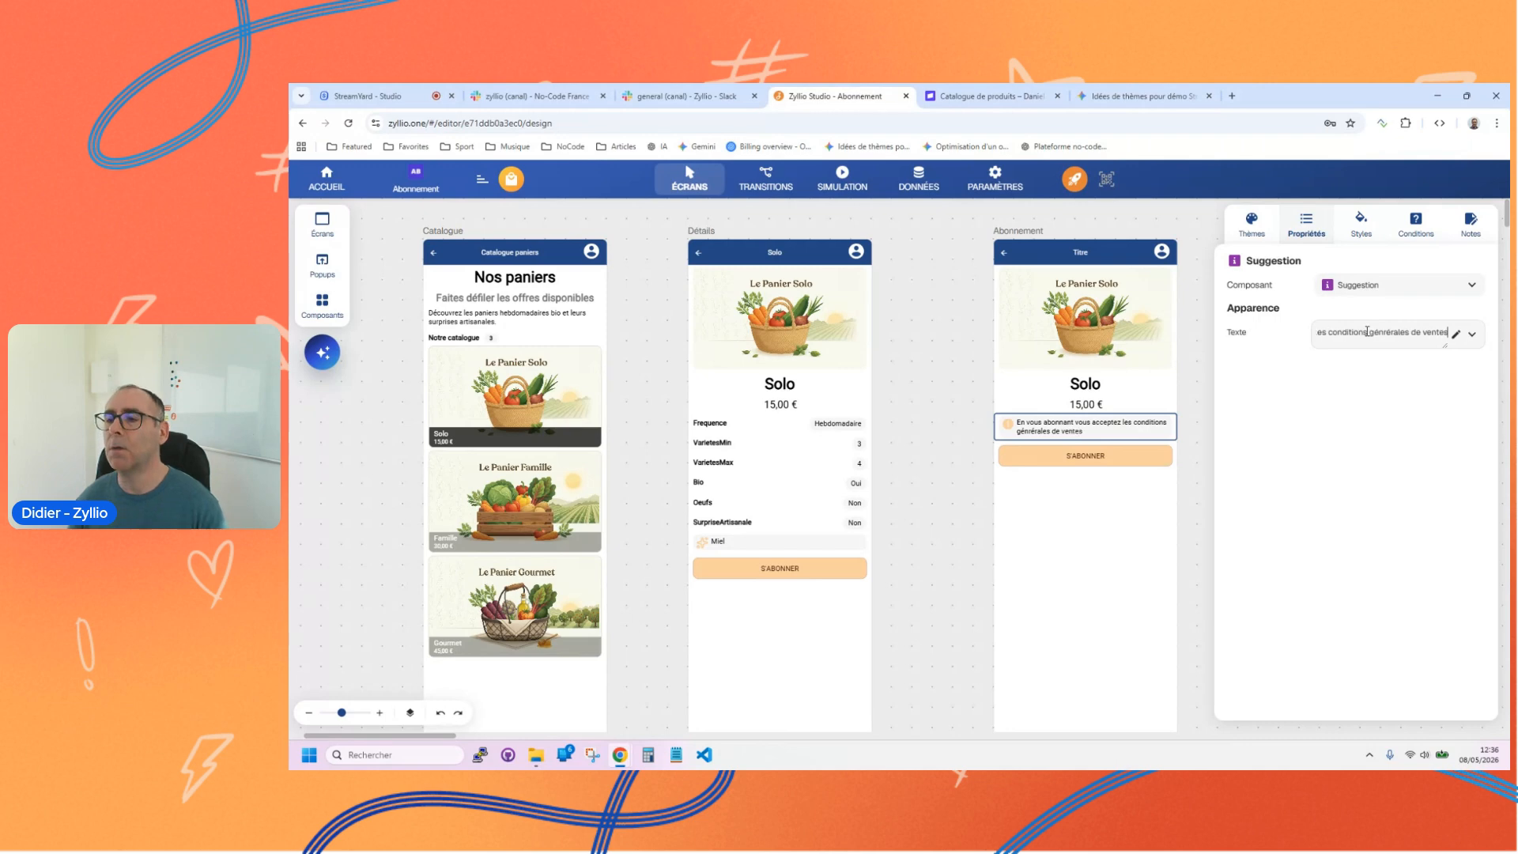
type(", ...")
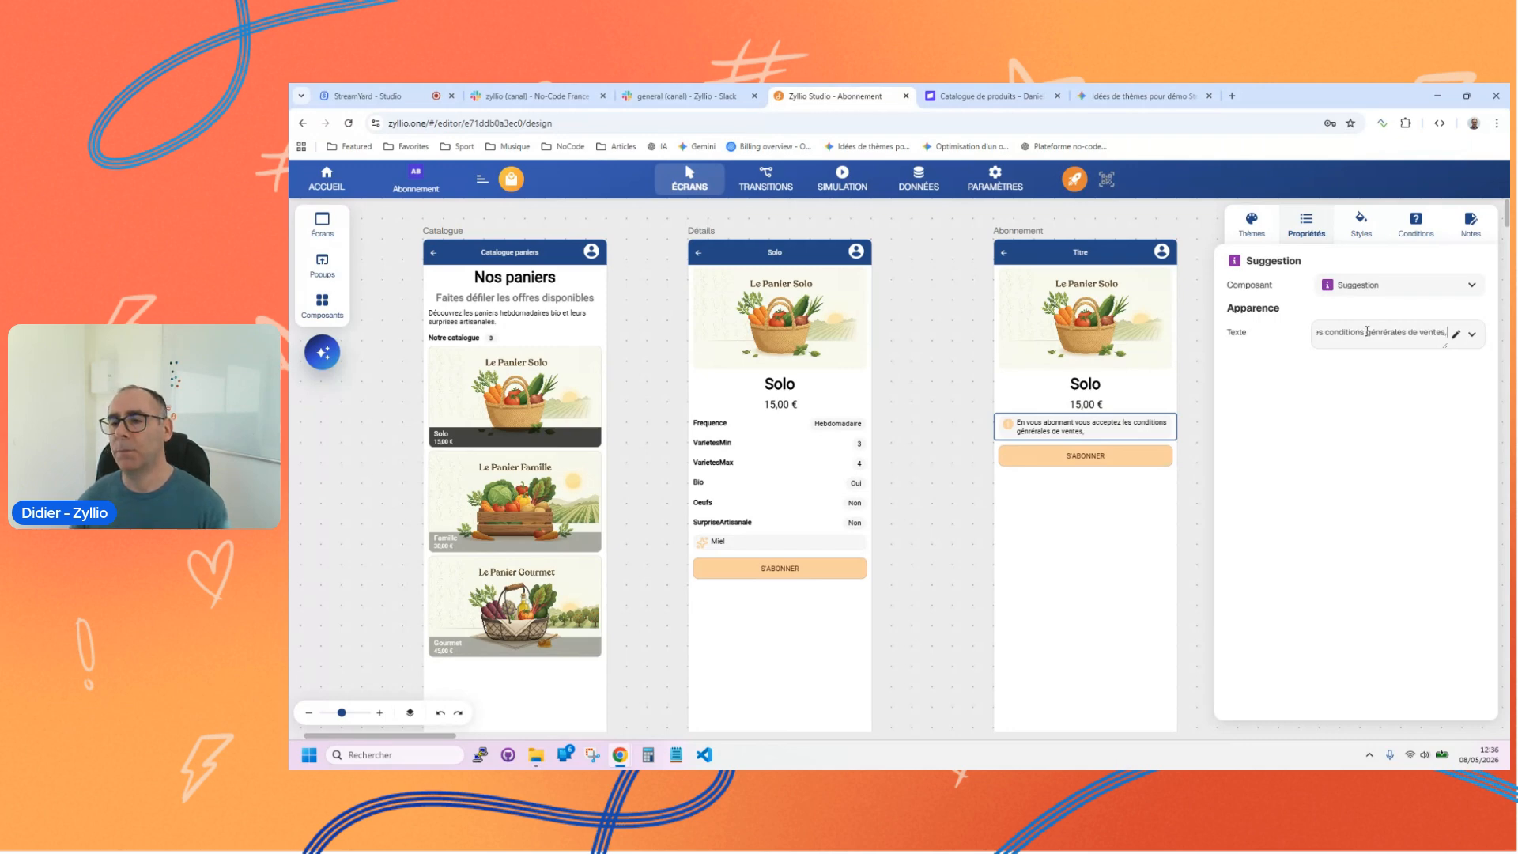
left_click(1091, 457)
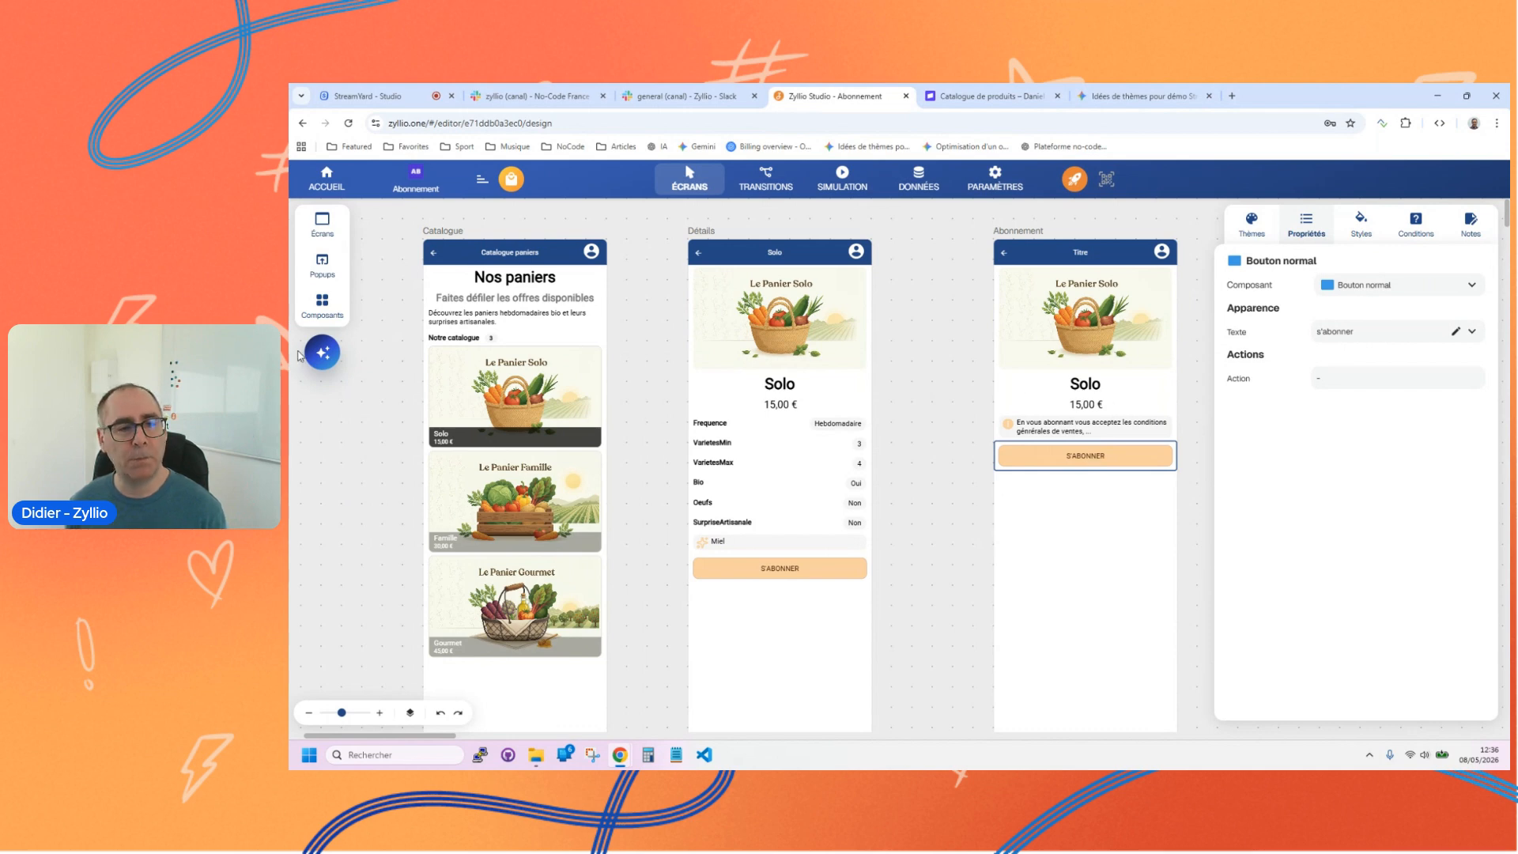
left_click(1104, 543)
Step: Assign a Payer un abonnement action to the s'abonner button on the Abonnement screen
left_click(1067, 455)
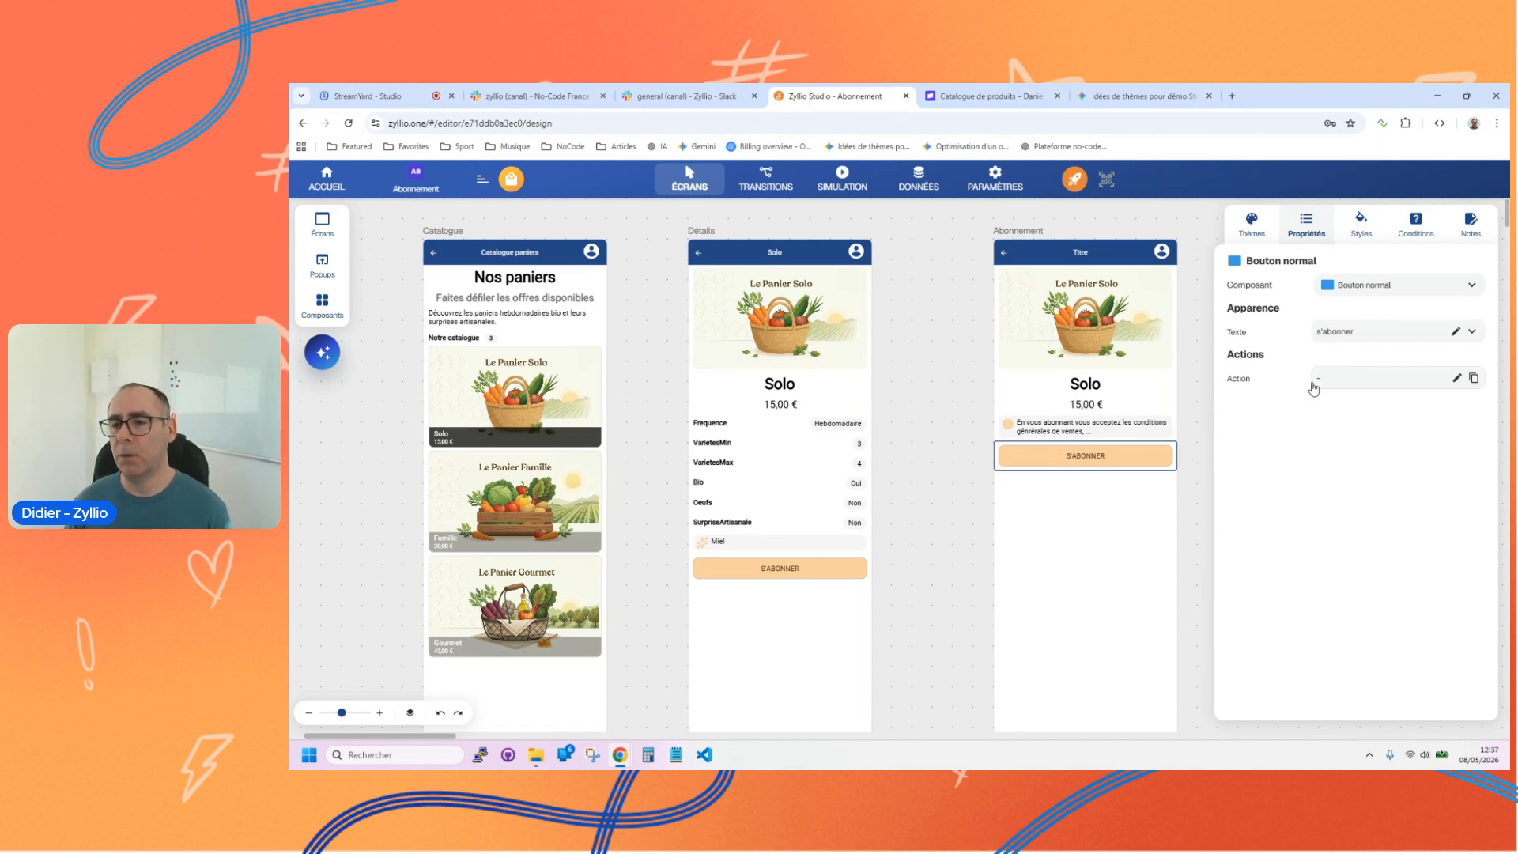
left_click(1344, 381)
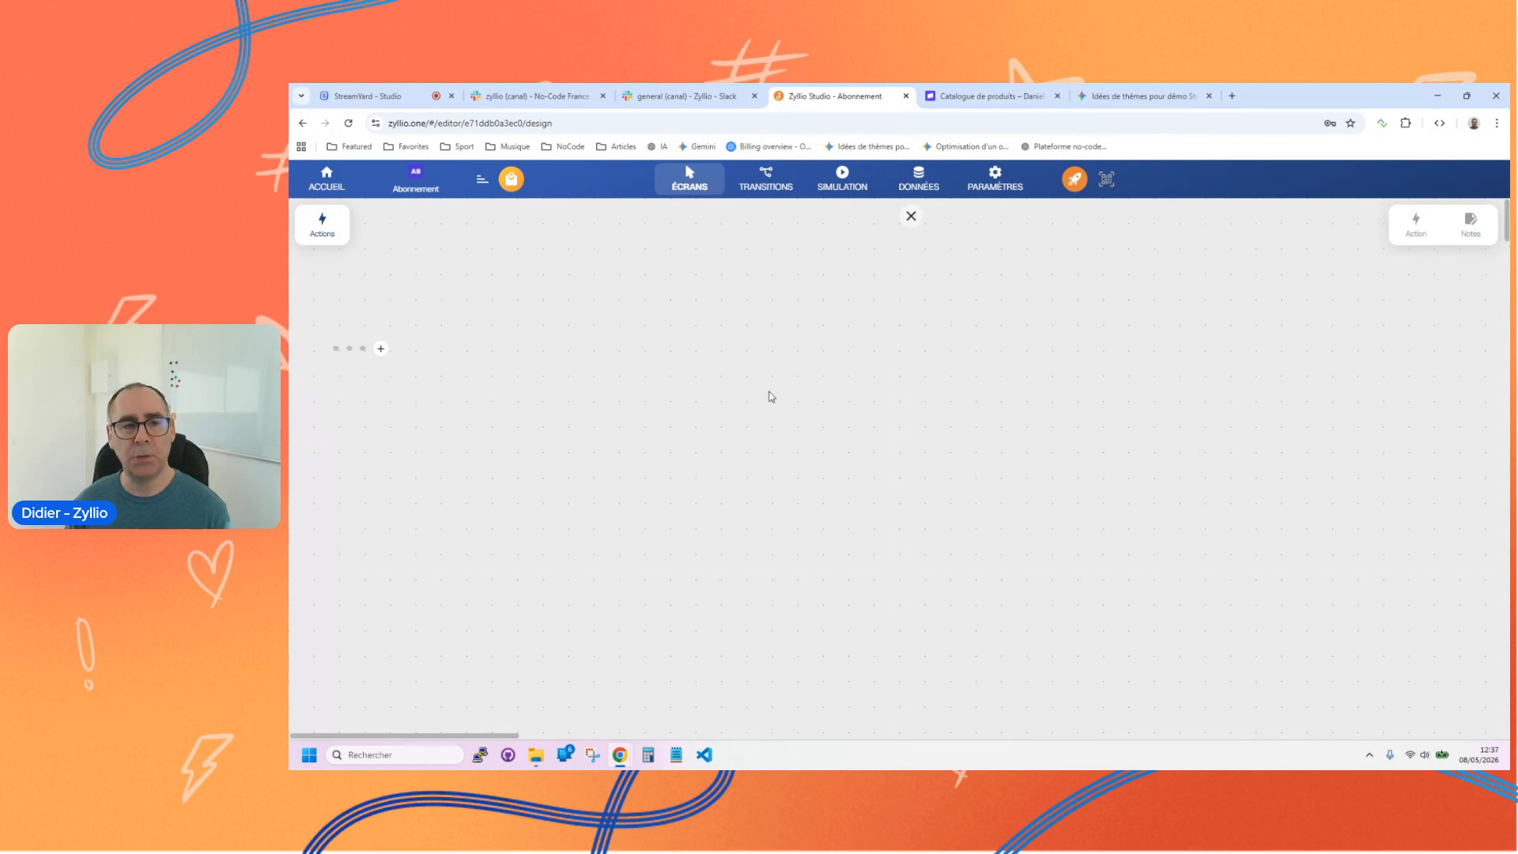
left_click(322, 223)
scroll(459, 443, "down", 3)
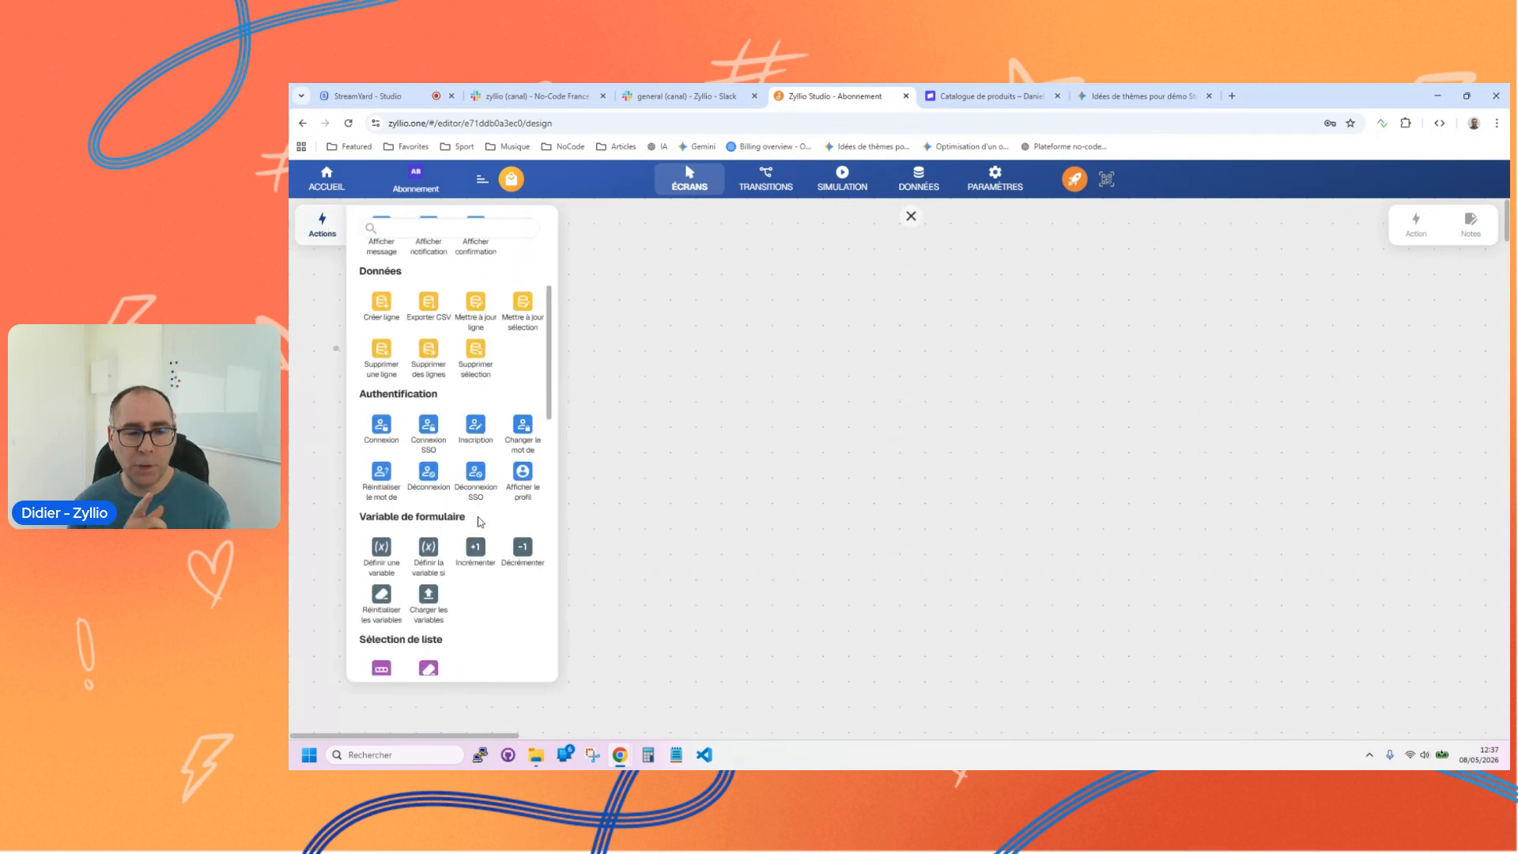
scroll(504, 512, "down", 1)
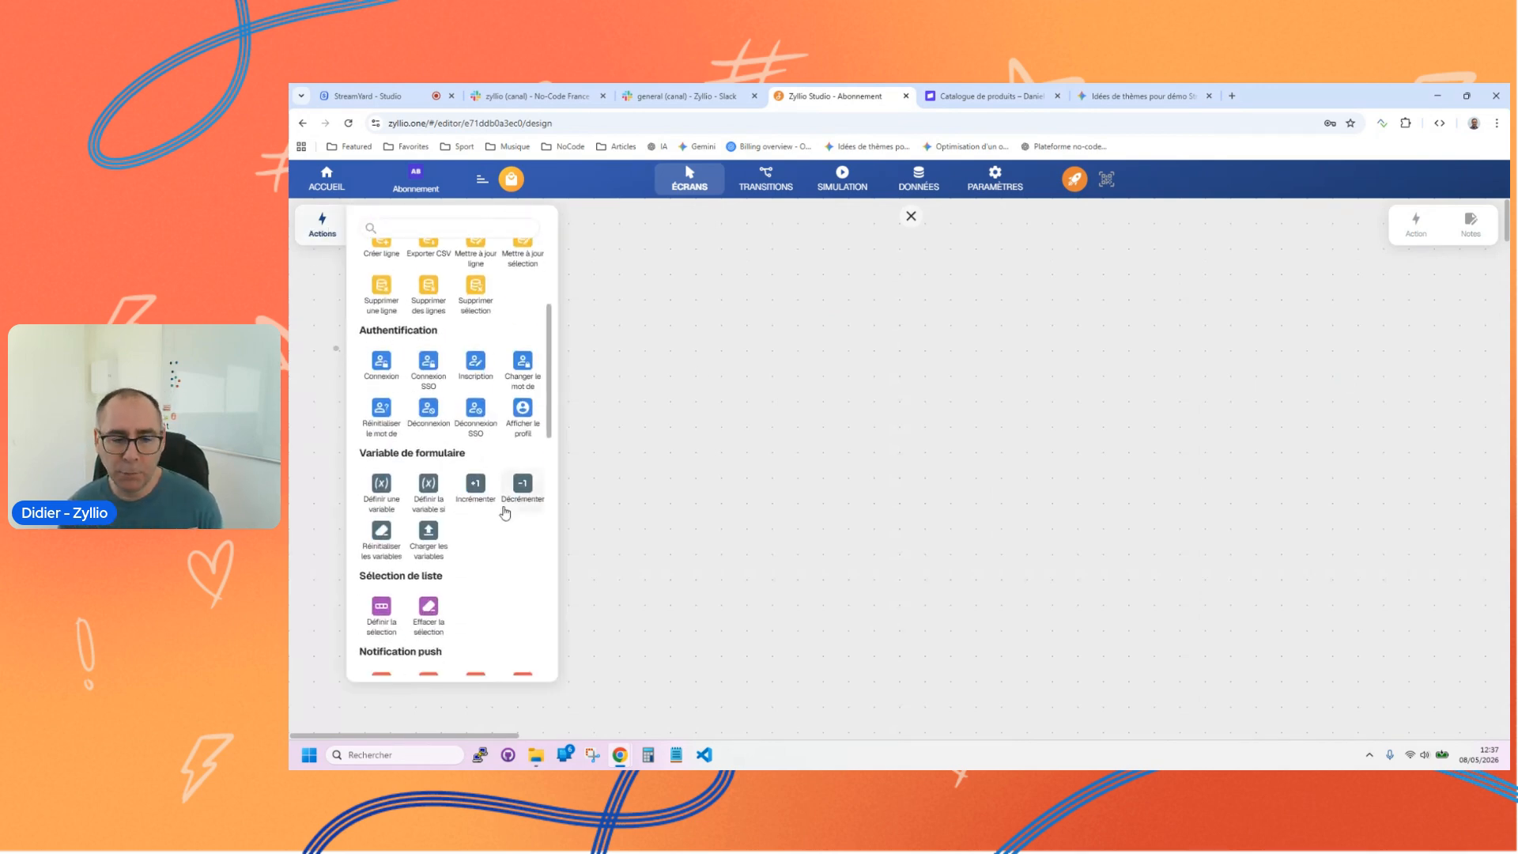
scroll(467, 490, "down", 6)
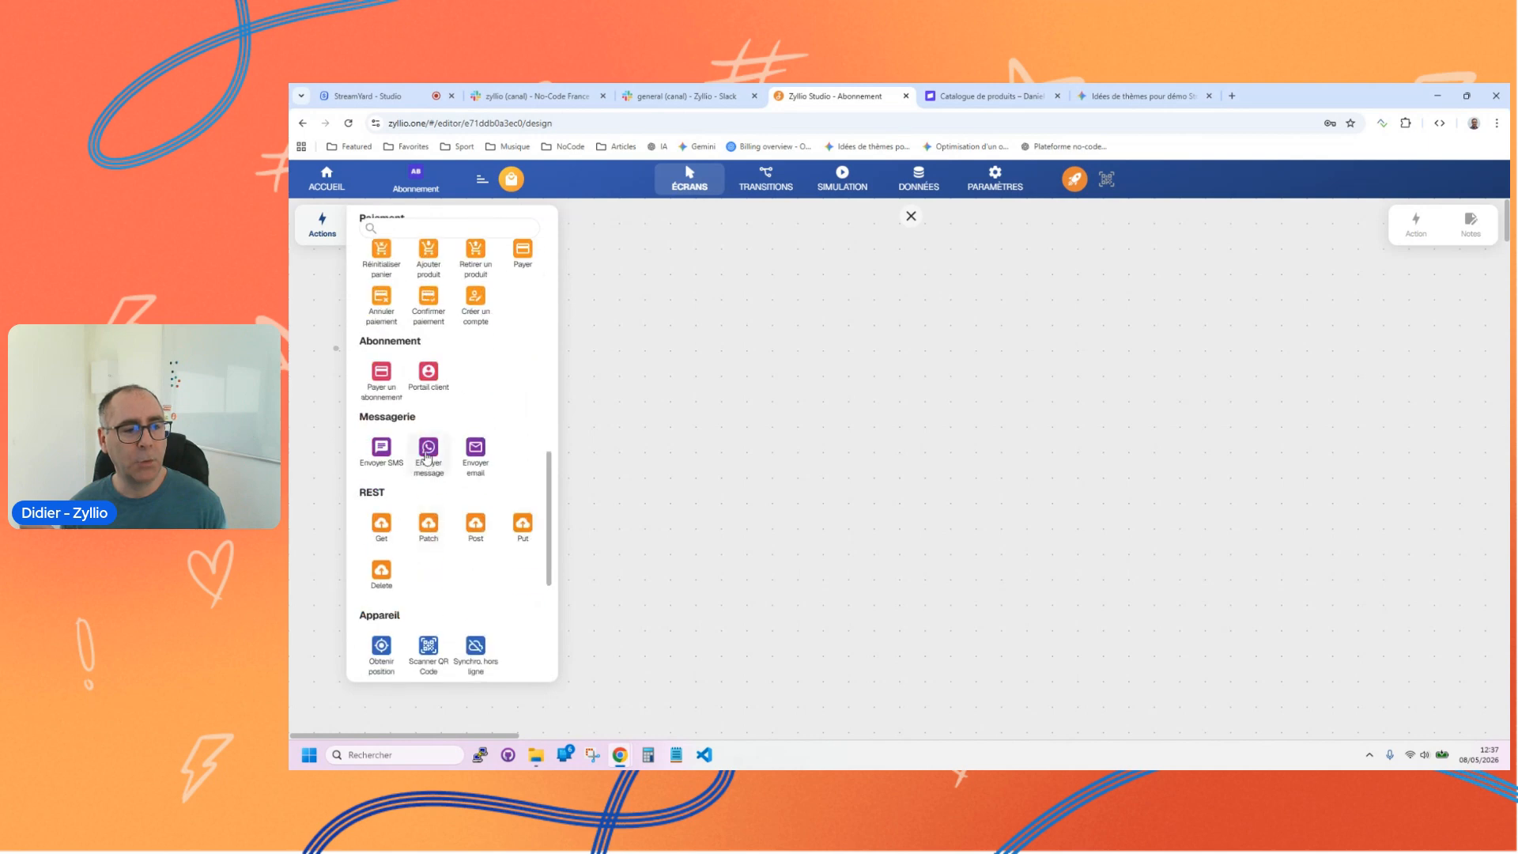
scroll(435, 475, "down", 4)
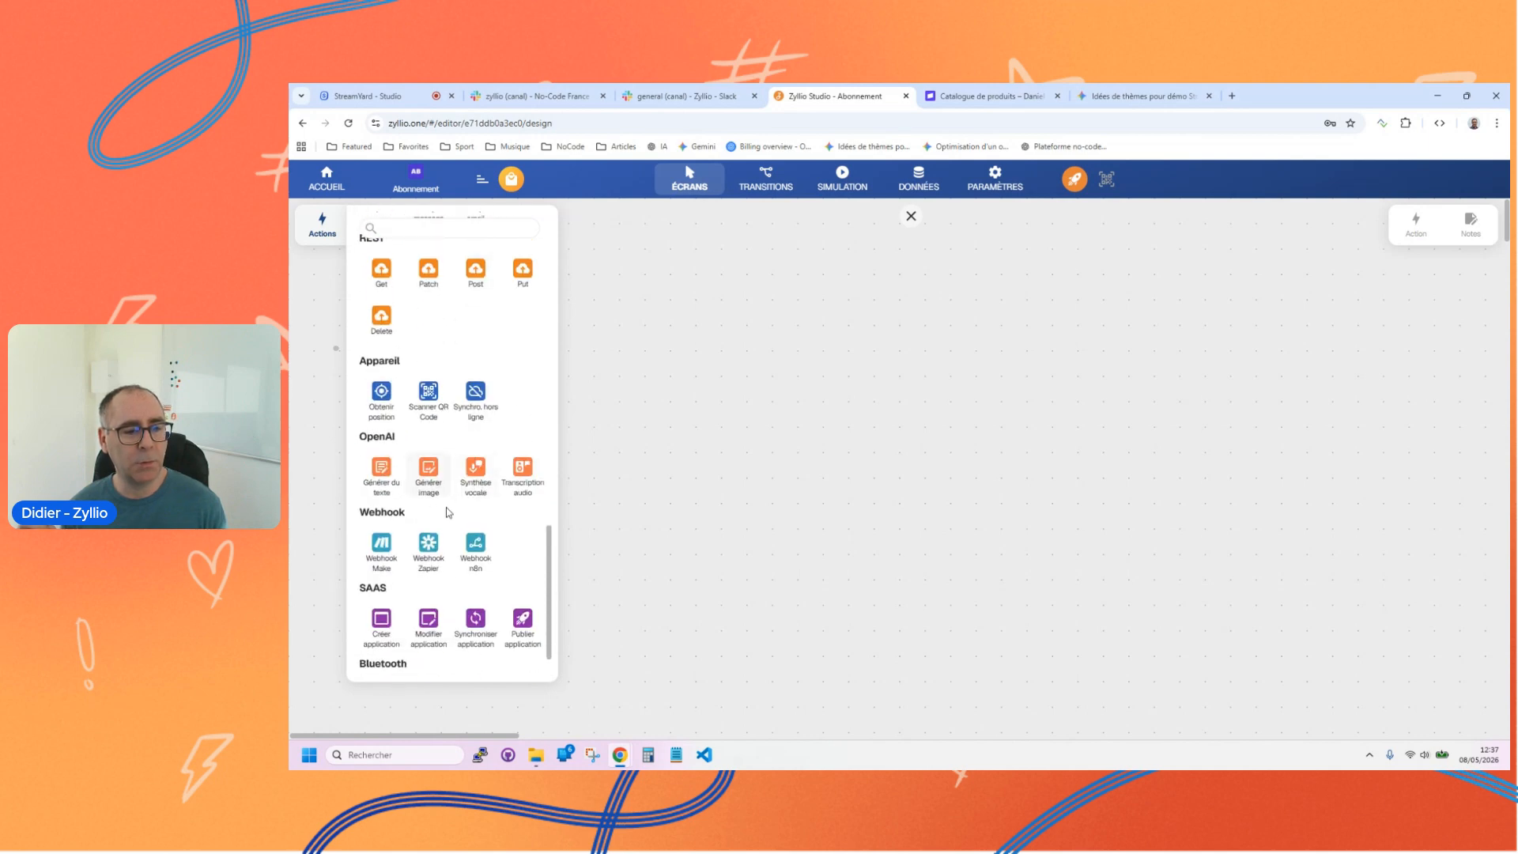
scroll(445, 504, "down", 1)
scroll(449, 503, "up", 4)
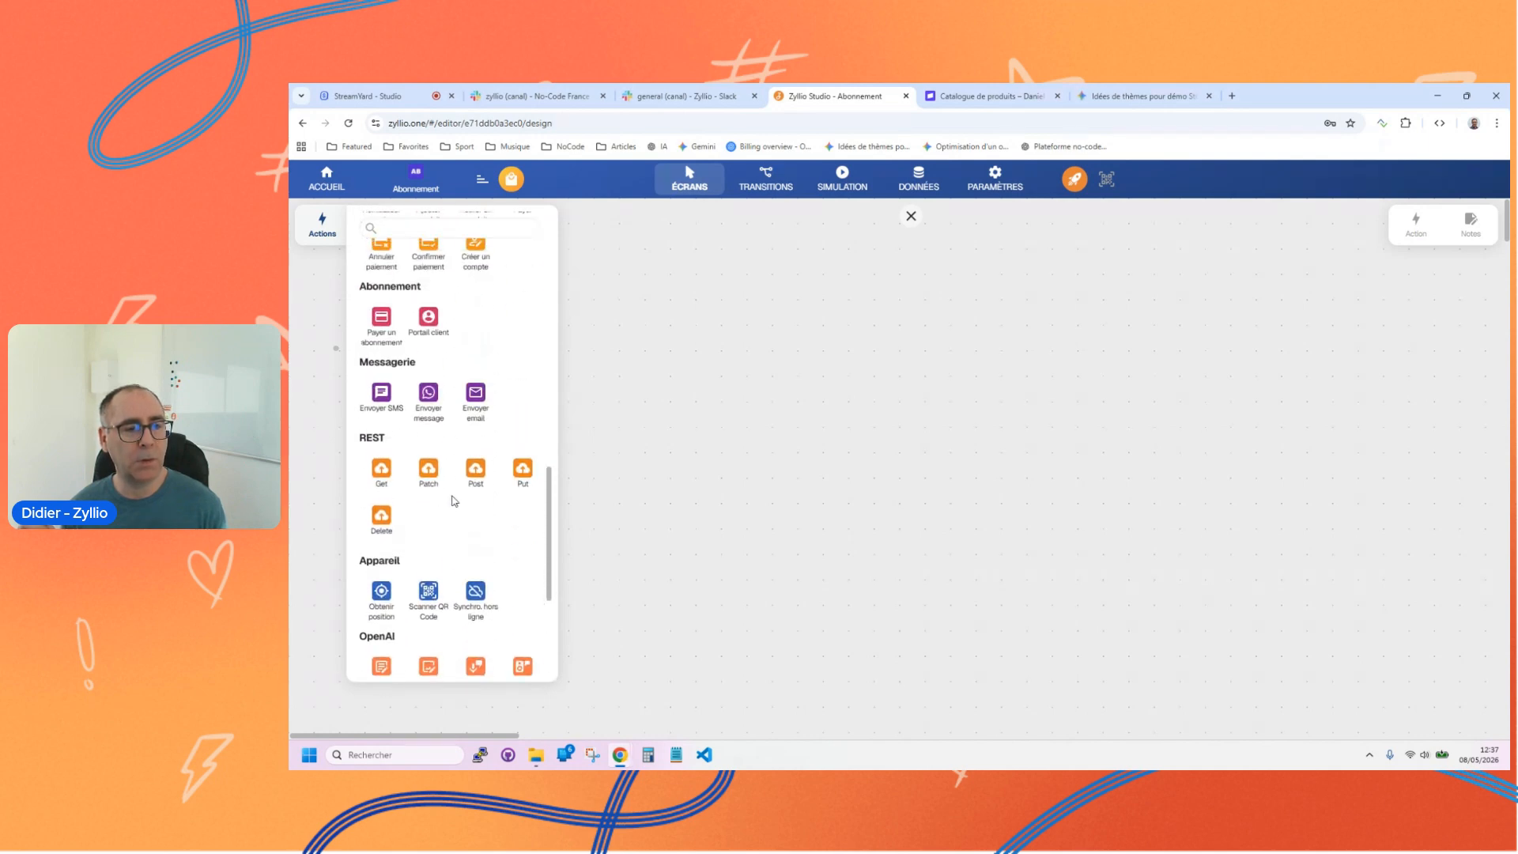
scroll(450, 503, "up", 2)
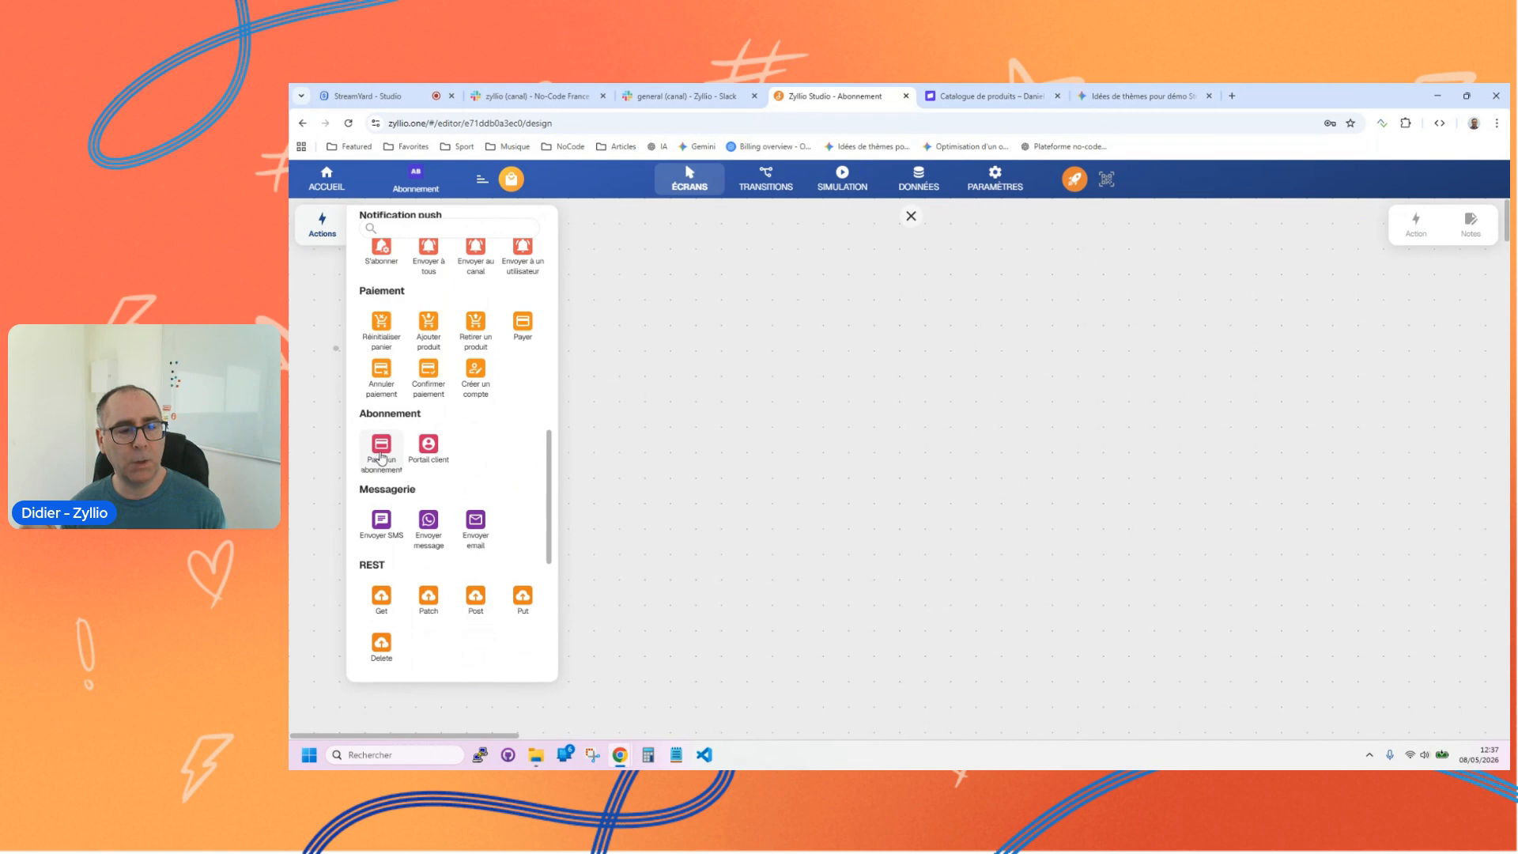
left_click(380, 457)
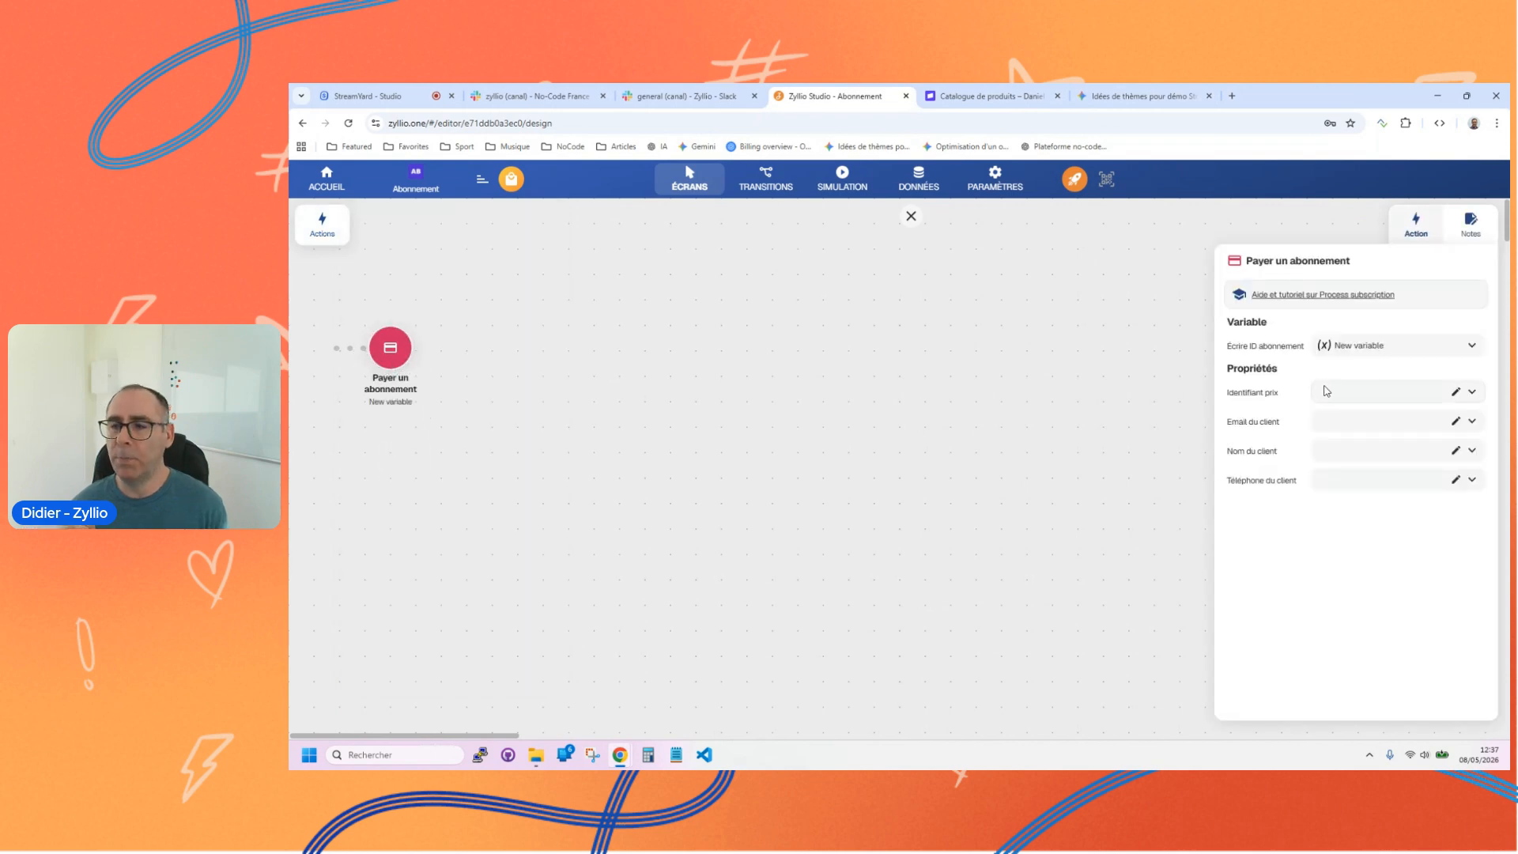
Step: Name the action's subscription ID variable Abonnement and bind Identifiant prix to the Identifiant prix data of Notre catalogue
left_click(1365, 345)
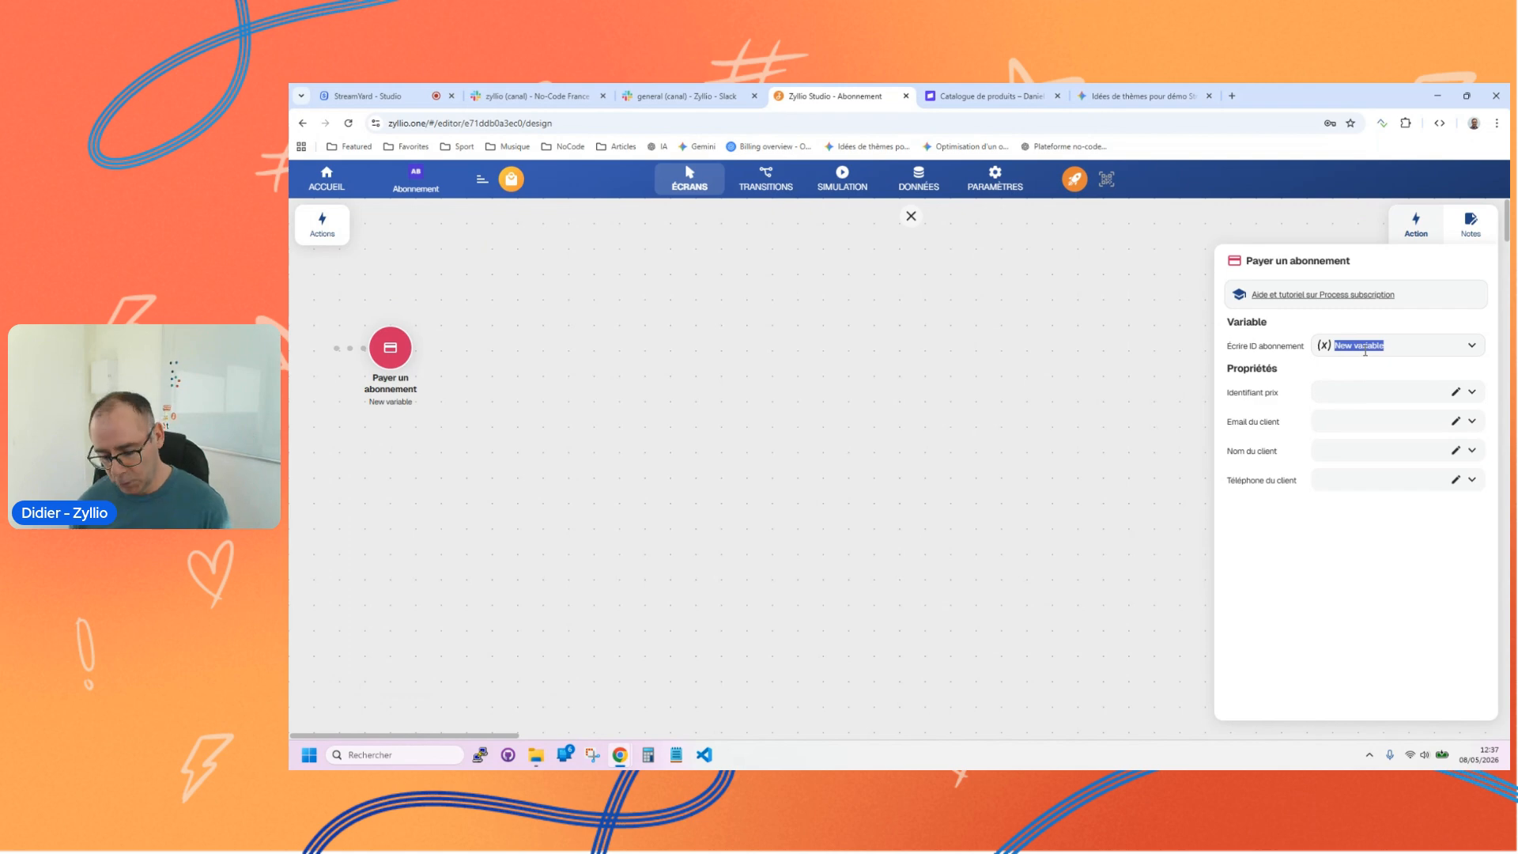
type("Abonnement")
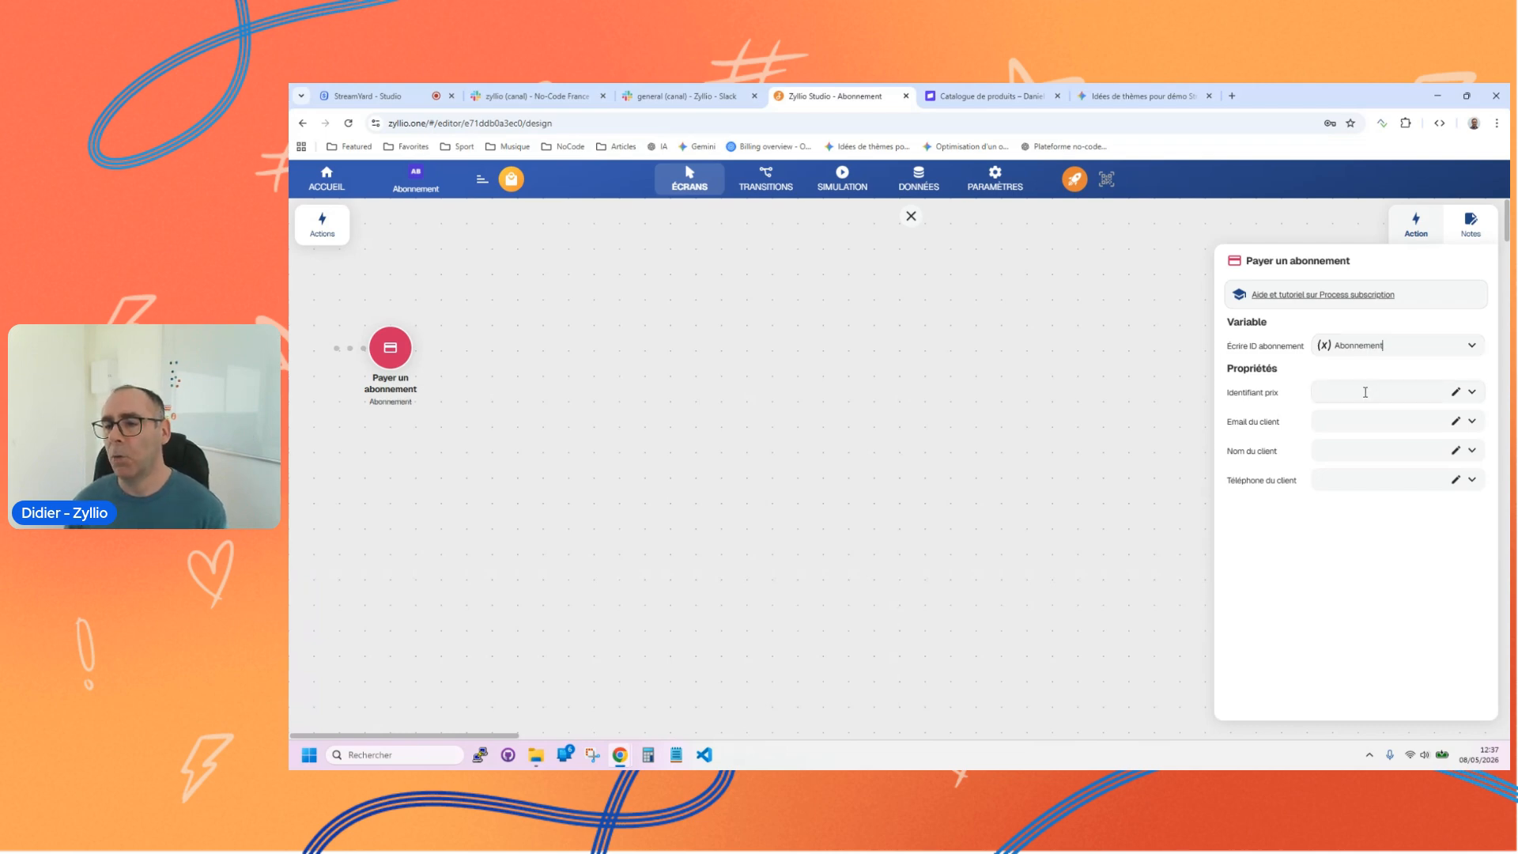
left_click(1472, 392)
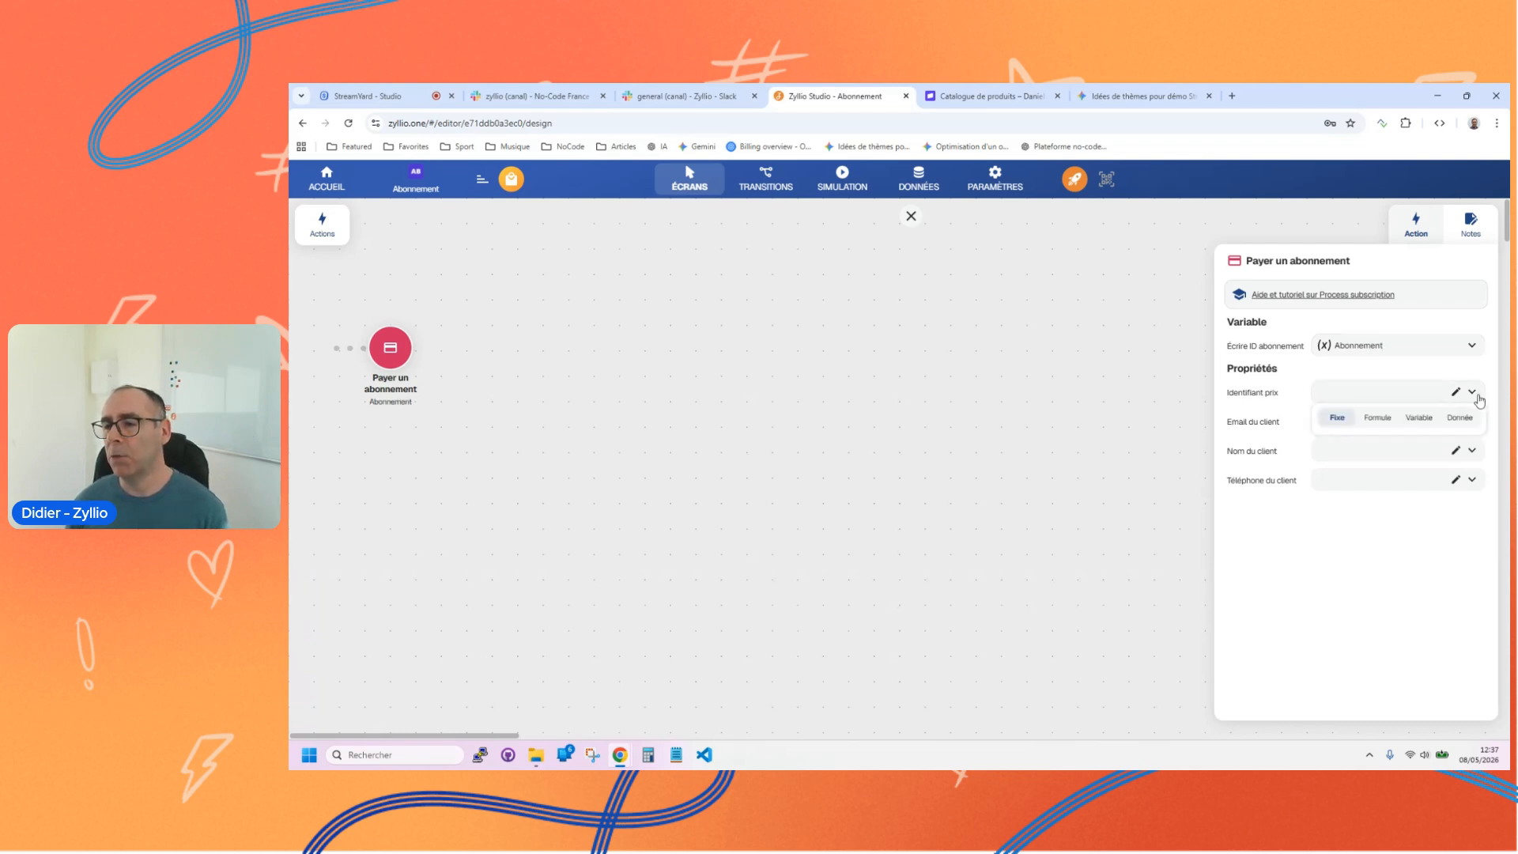
left_click(1455, 419)
left_click(1383, 455)
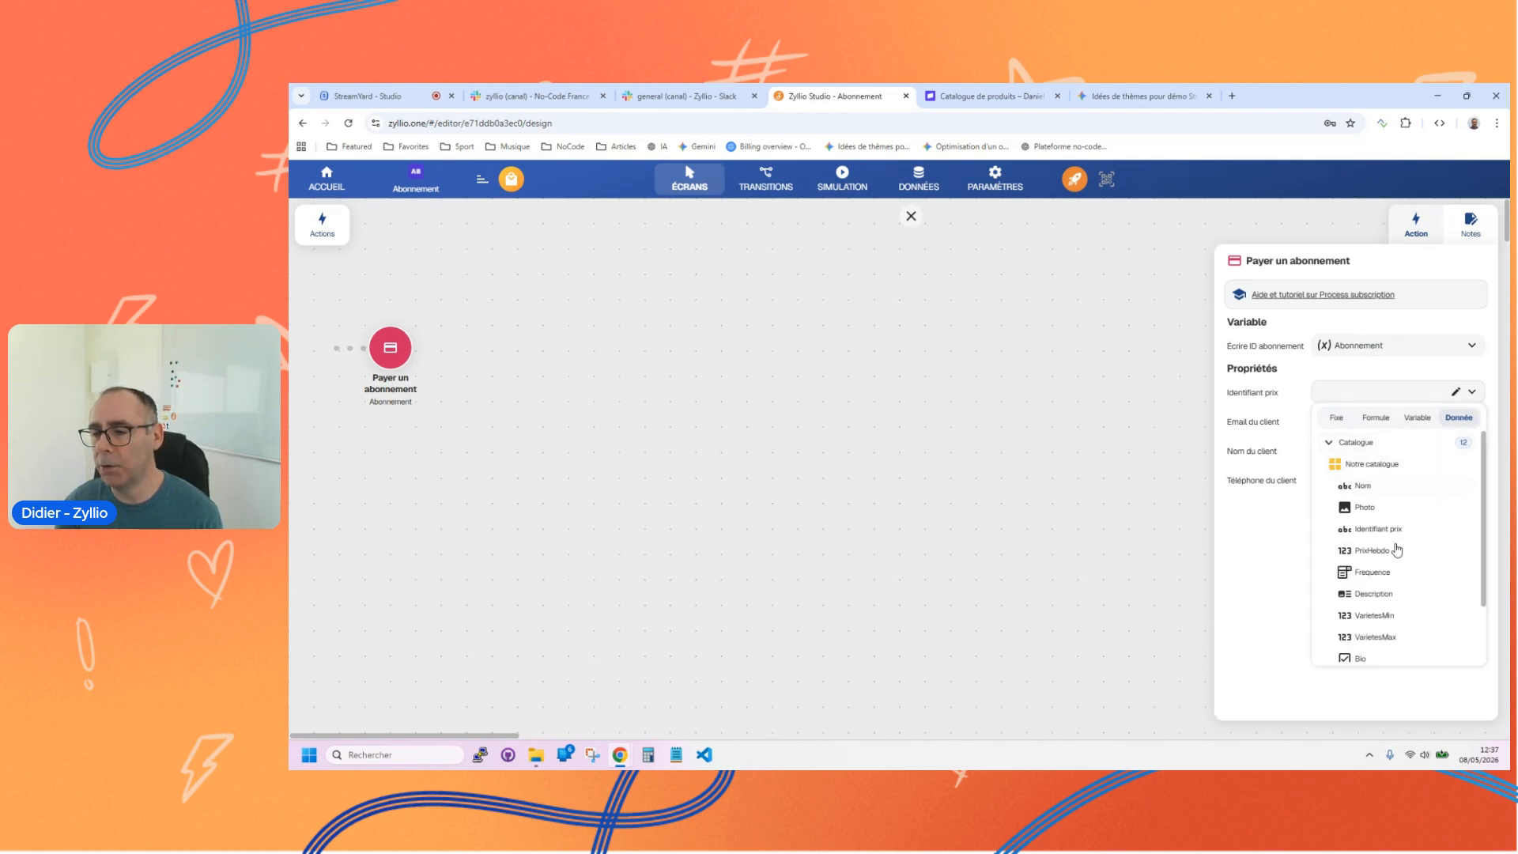
scroll(1393, 547, "down", 2)
scroll(1392, 538, "up", 2)
left_click(1370, 524)
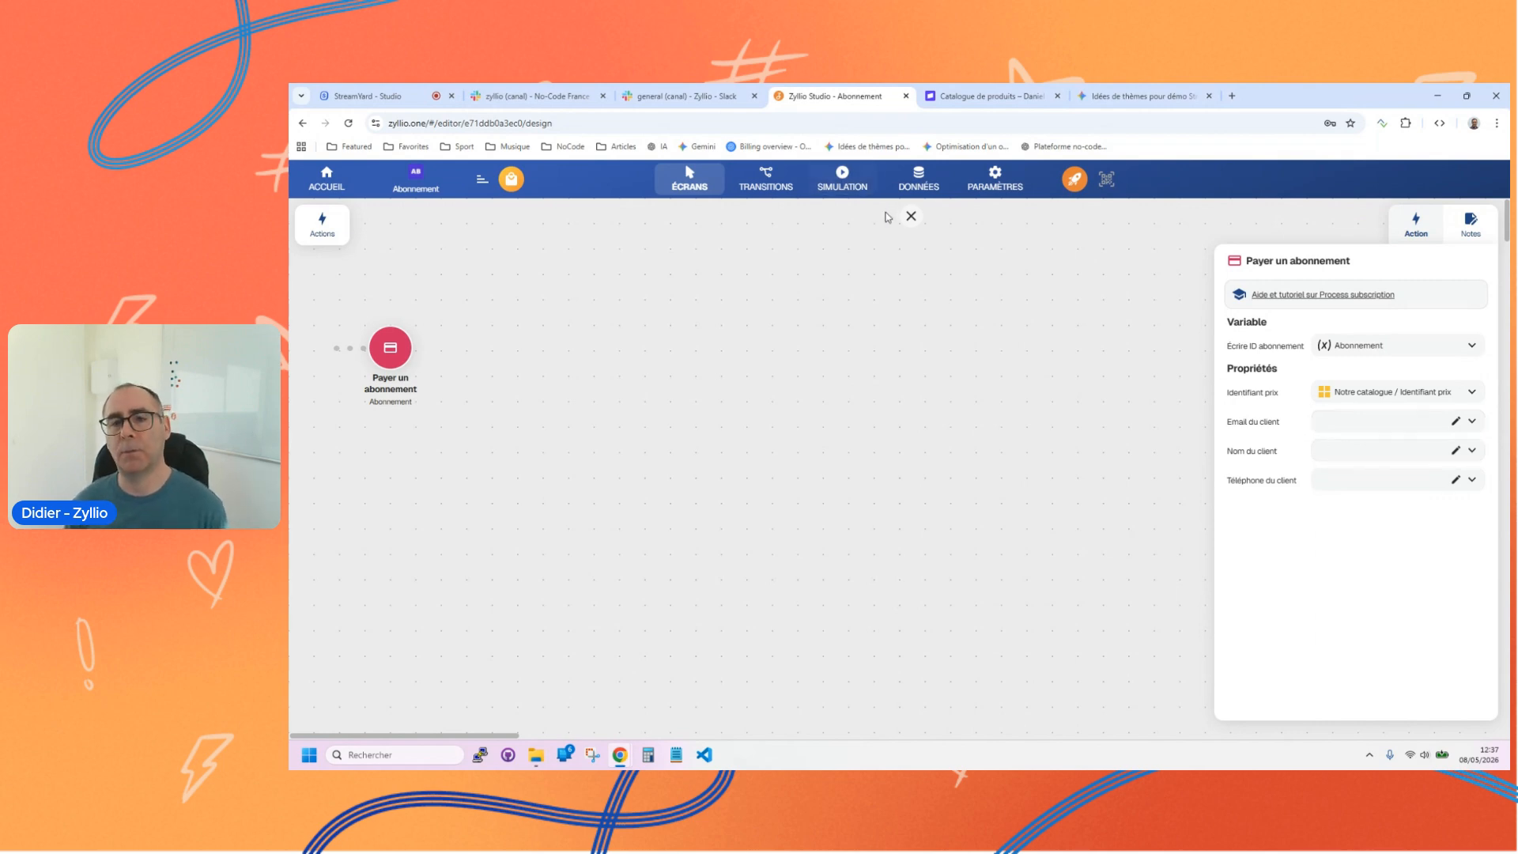
left_click(911, 216)
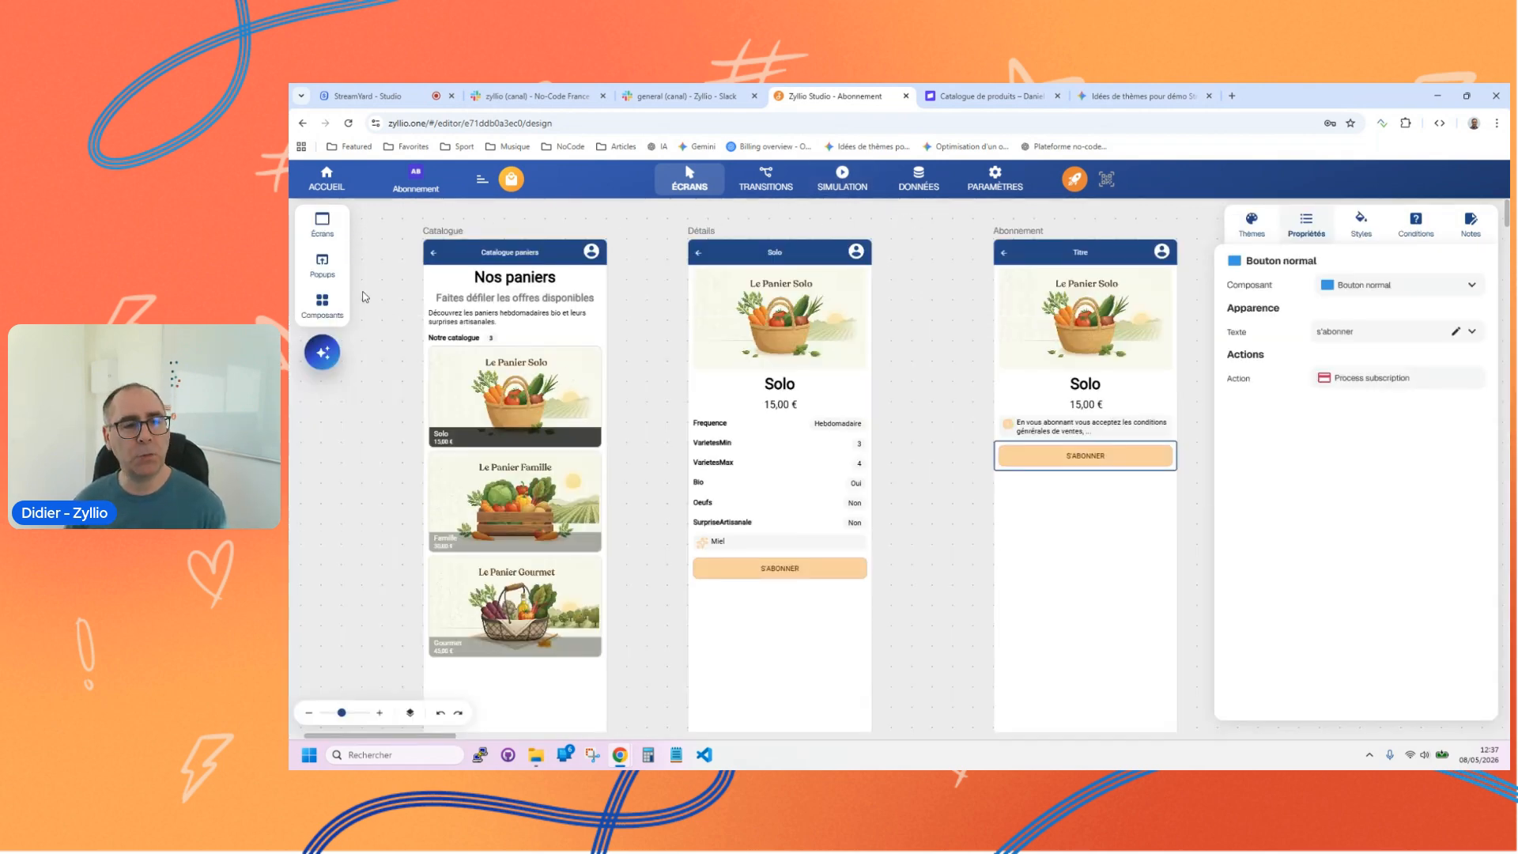
Step: Add a text input field above the Abonnement screen's s'abonner button, writing to a new variable named Nom
left_click(323, 307)
scroll(474, 450, "down", 3)
scroll(475, 451, "down", 6)
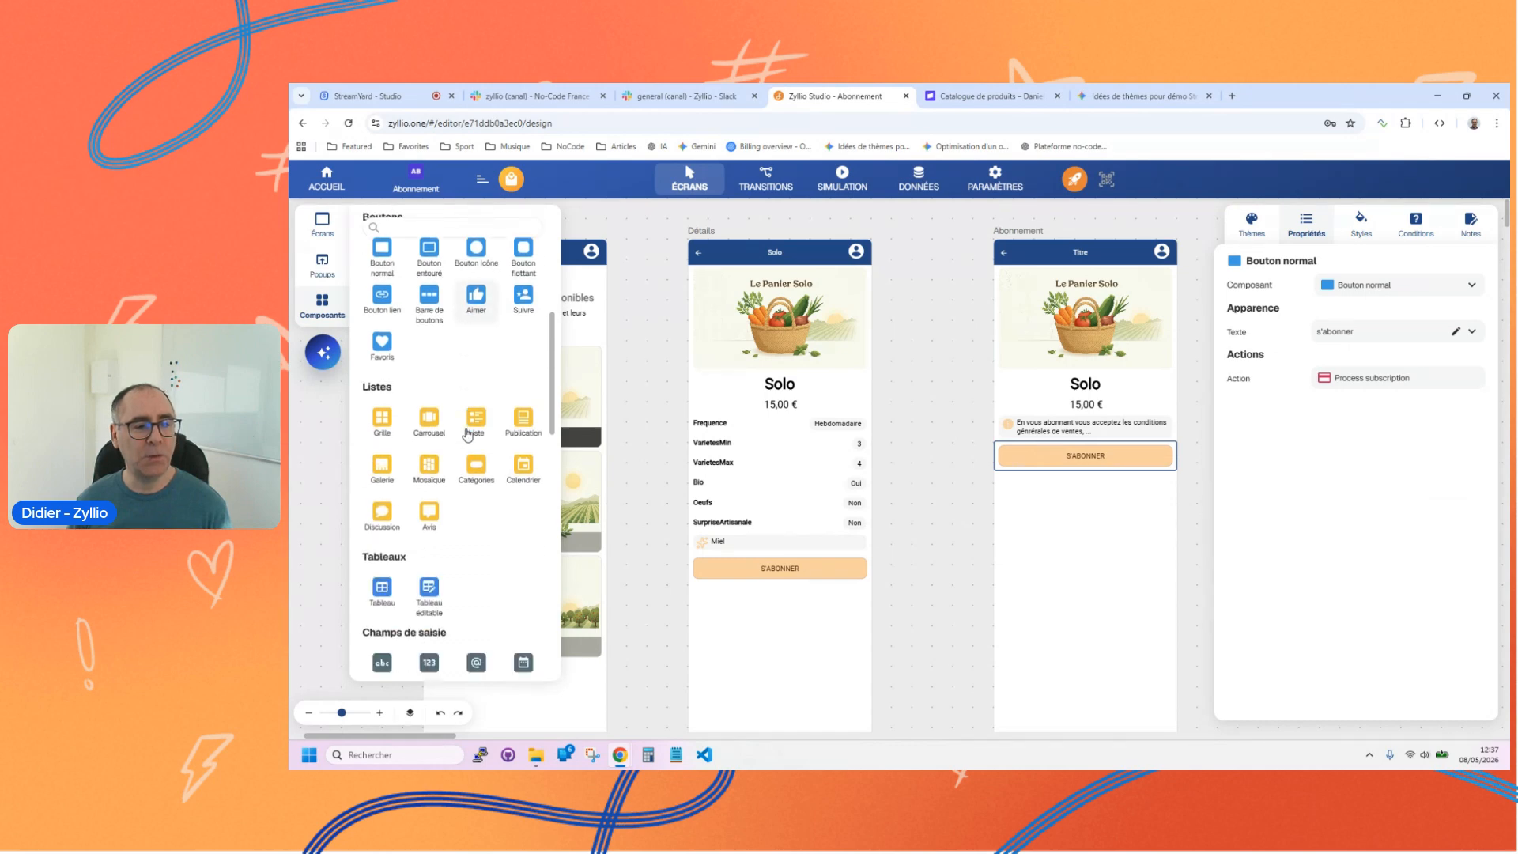
left_click(382, 353)
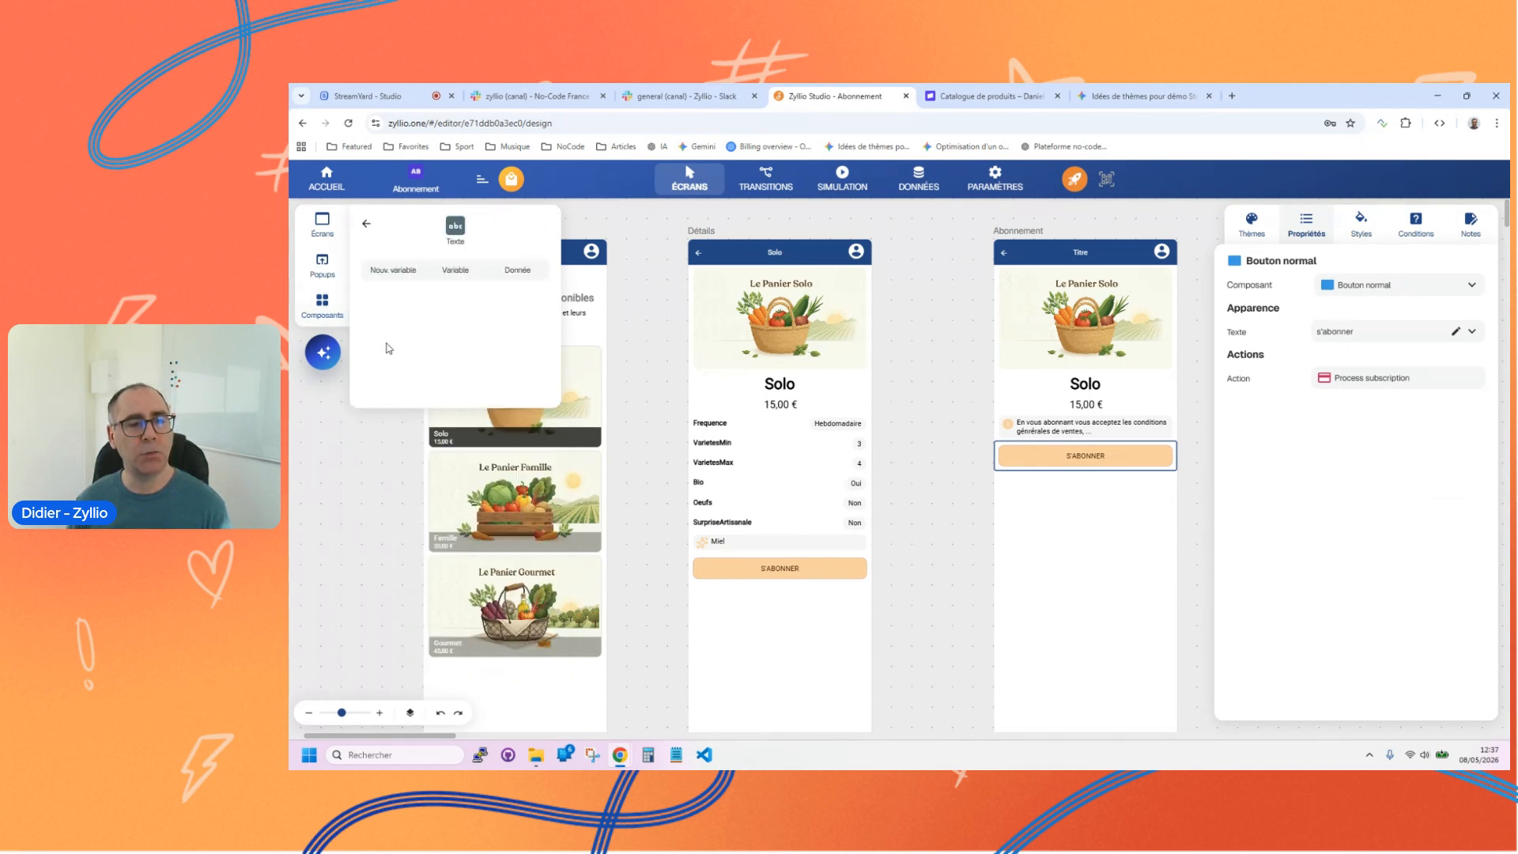
left_click(393, 273)
left_click_drag(393, 275, 1050, 460)
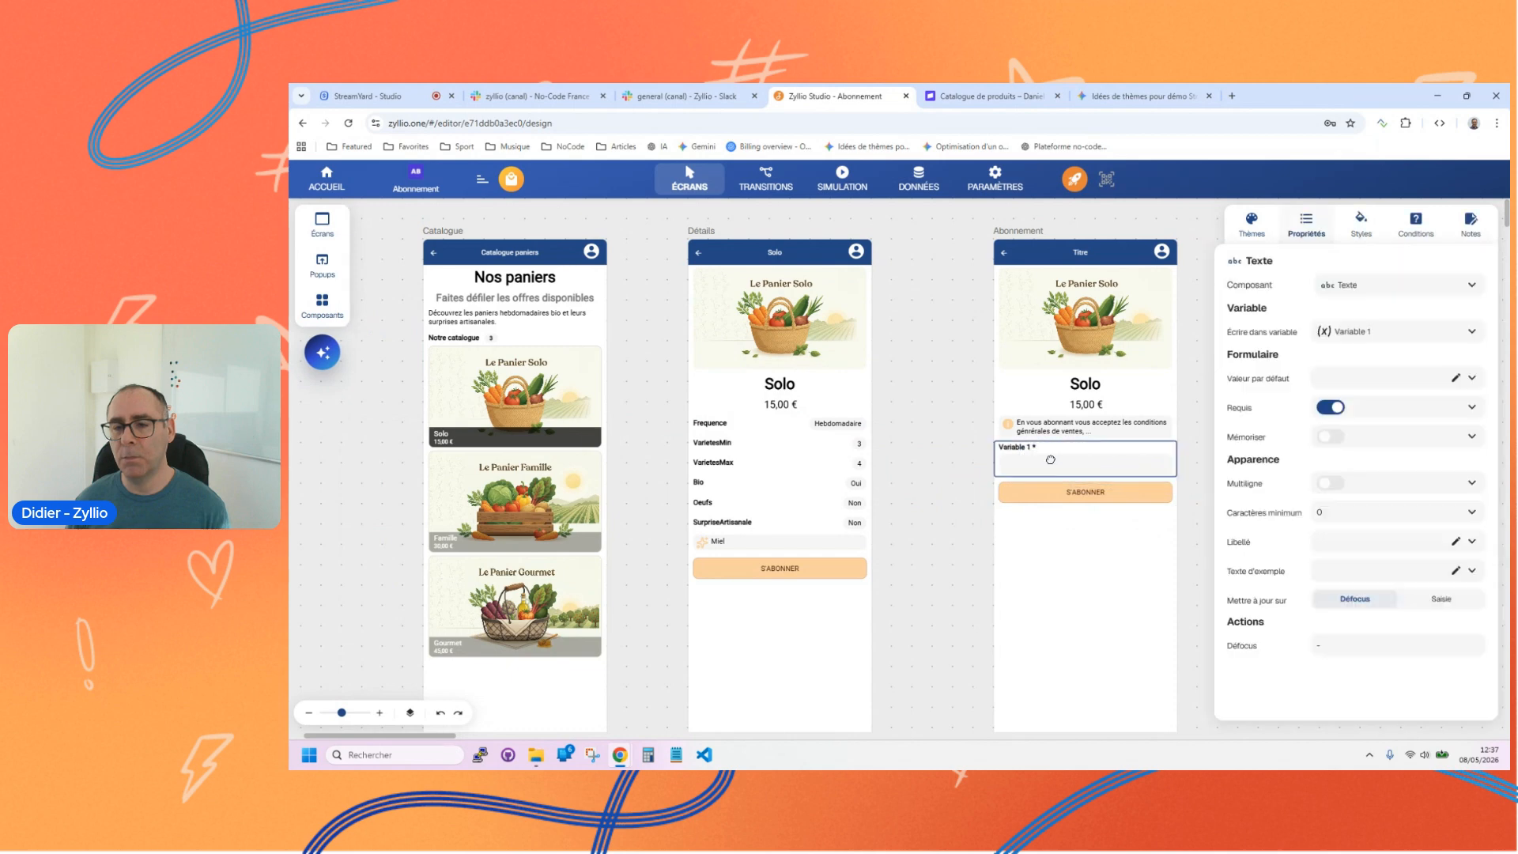
triple_click(1359, 330)
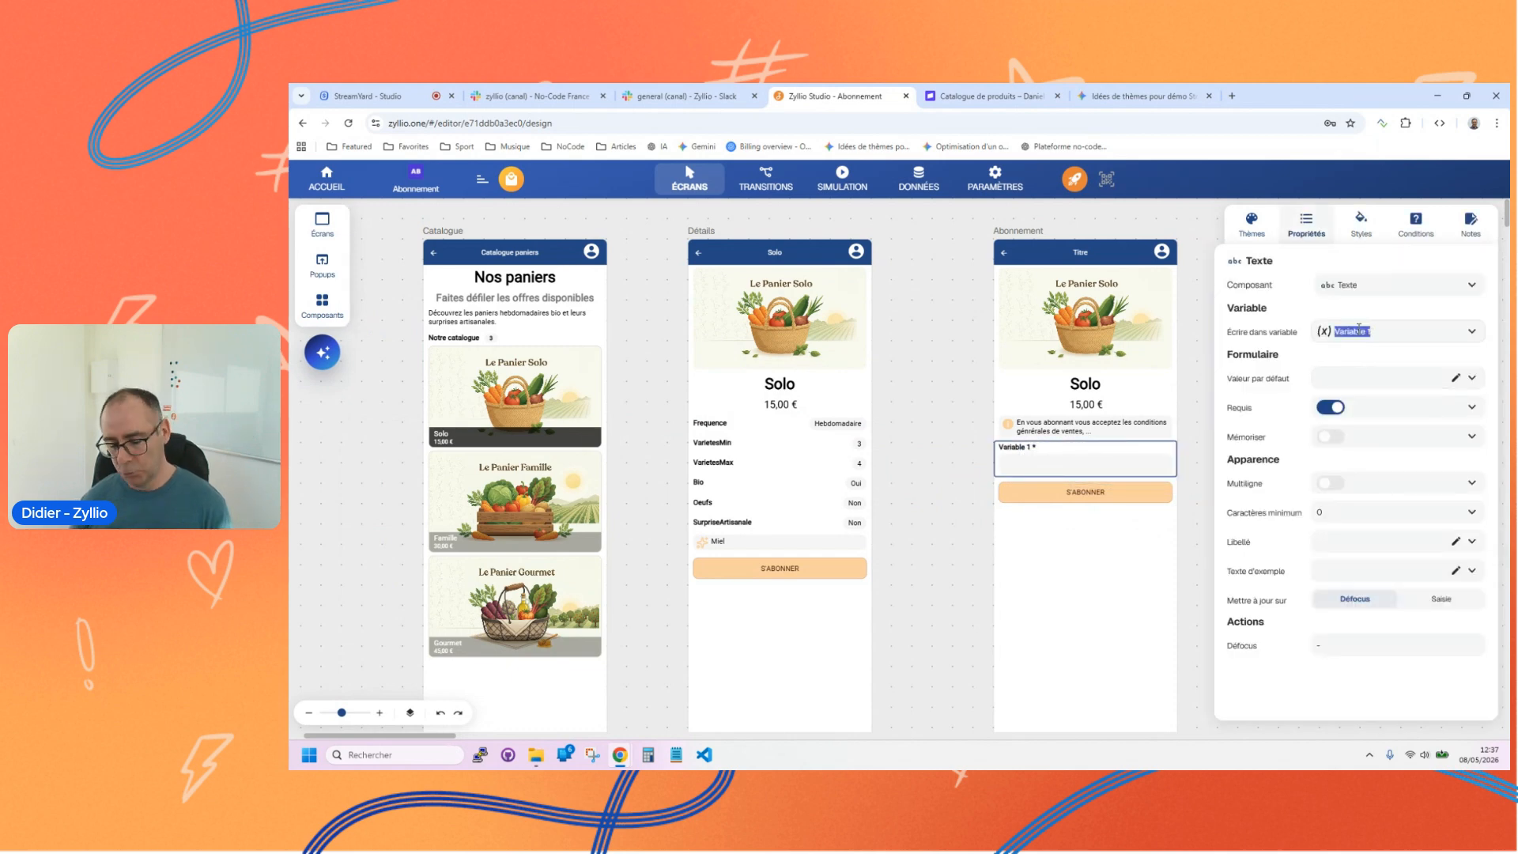
type("Nom")
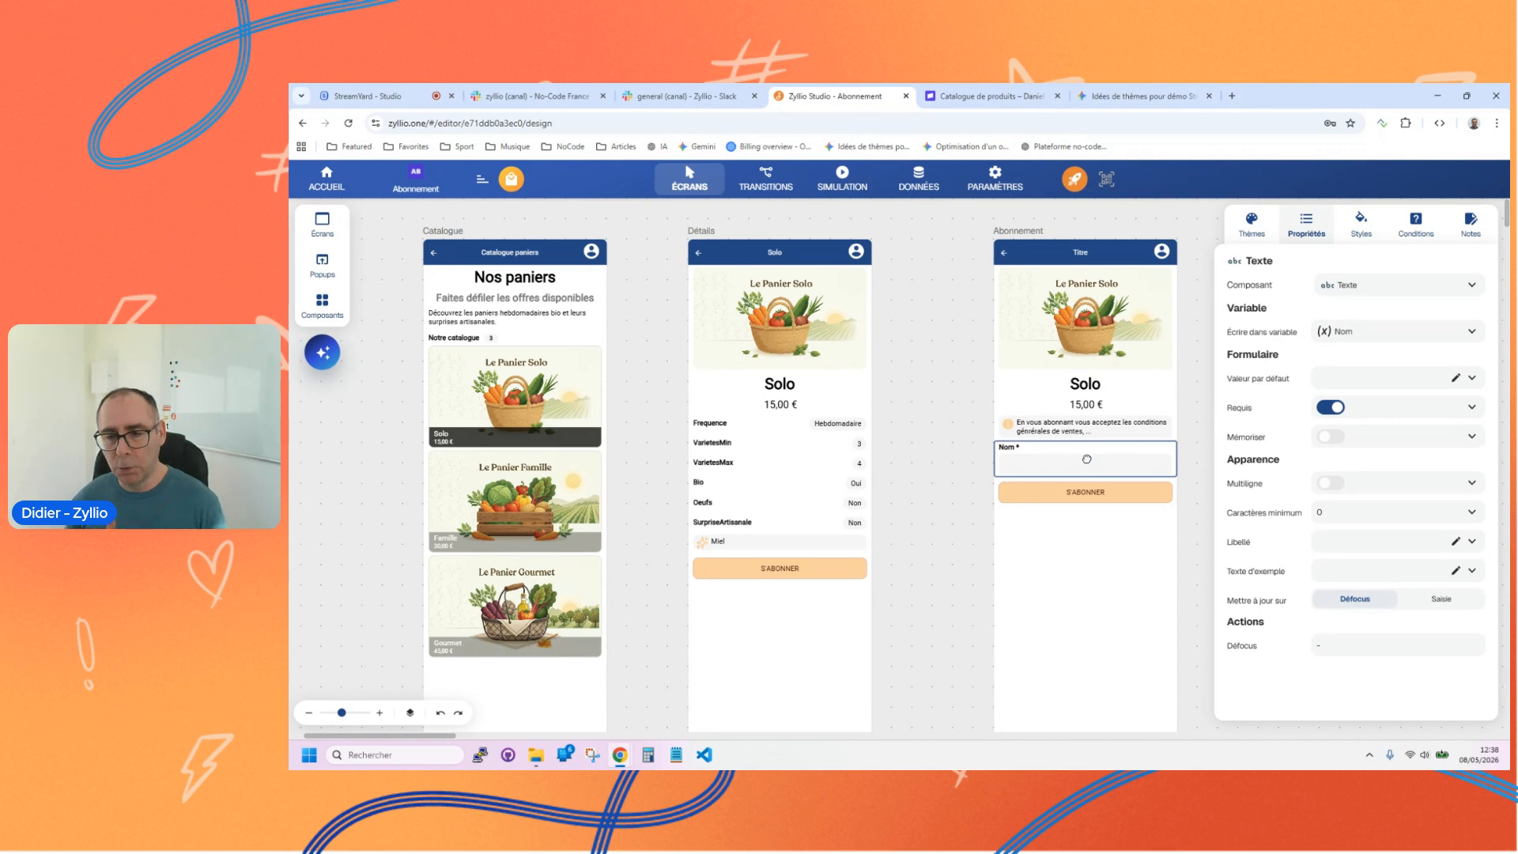
Step: Duplicate the Nom field as an Email input writing to a variable named Email, and place it above the Abonnement screen's s'abonner button
key("ctrl+c")
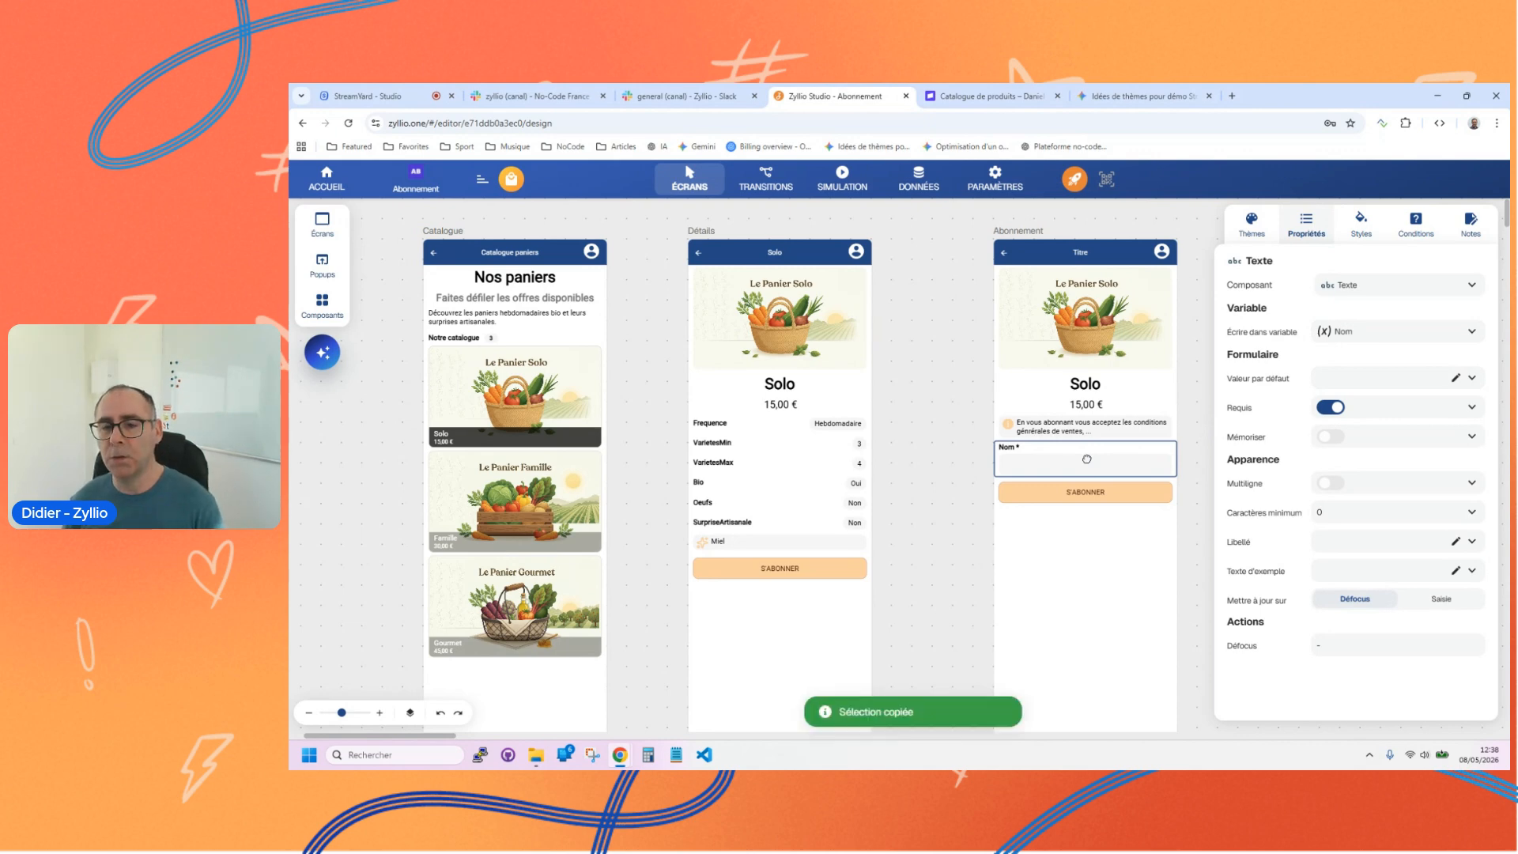
key("ctrl+v")
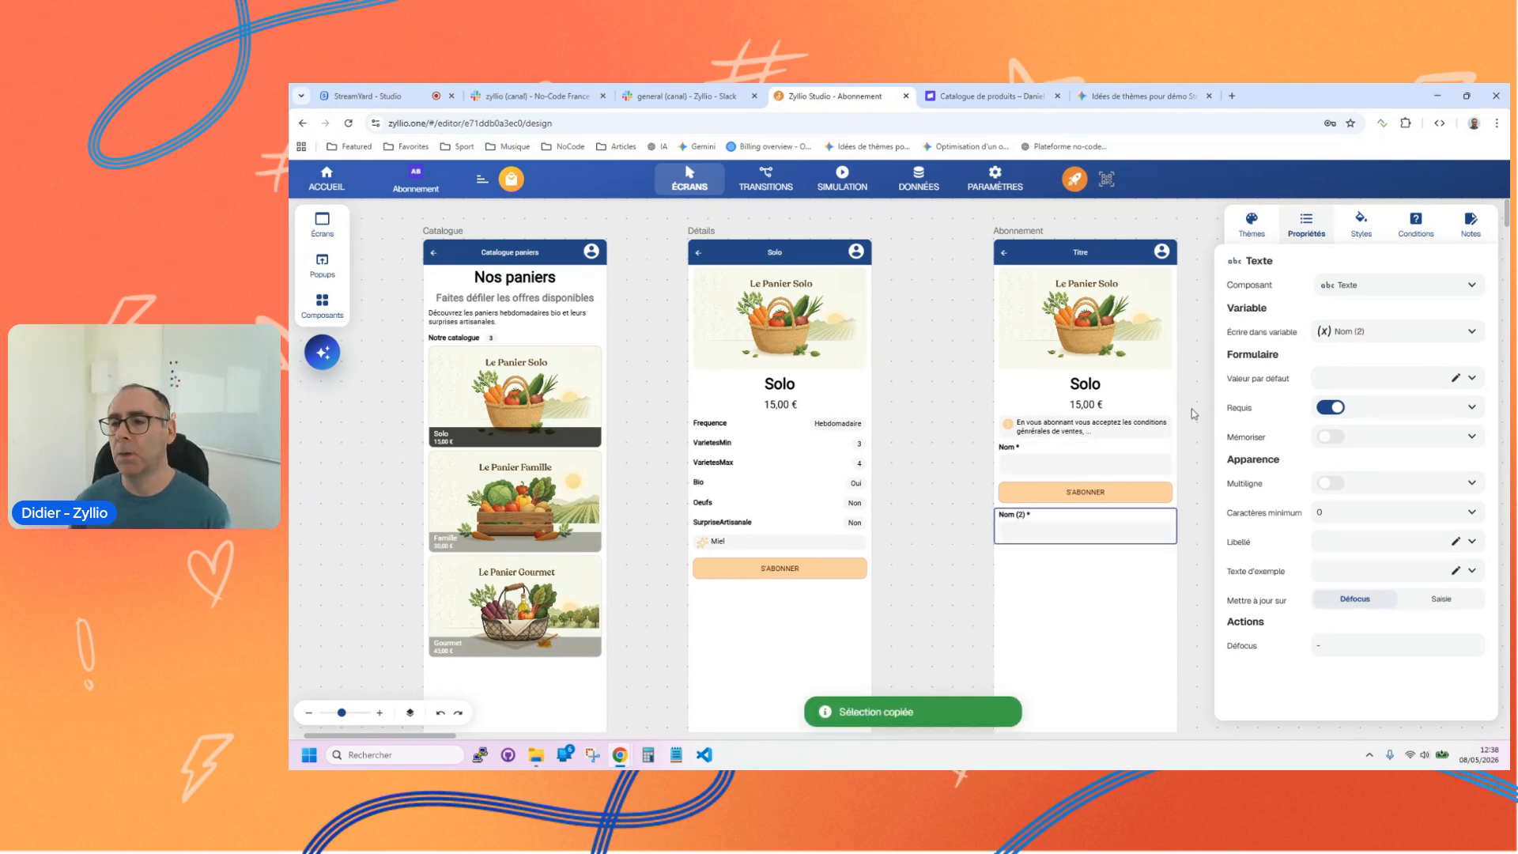
left_click(1360, 290)
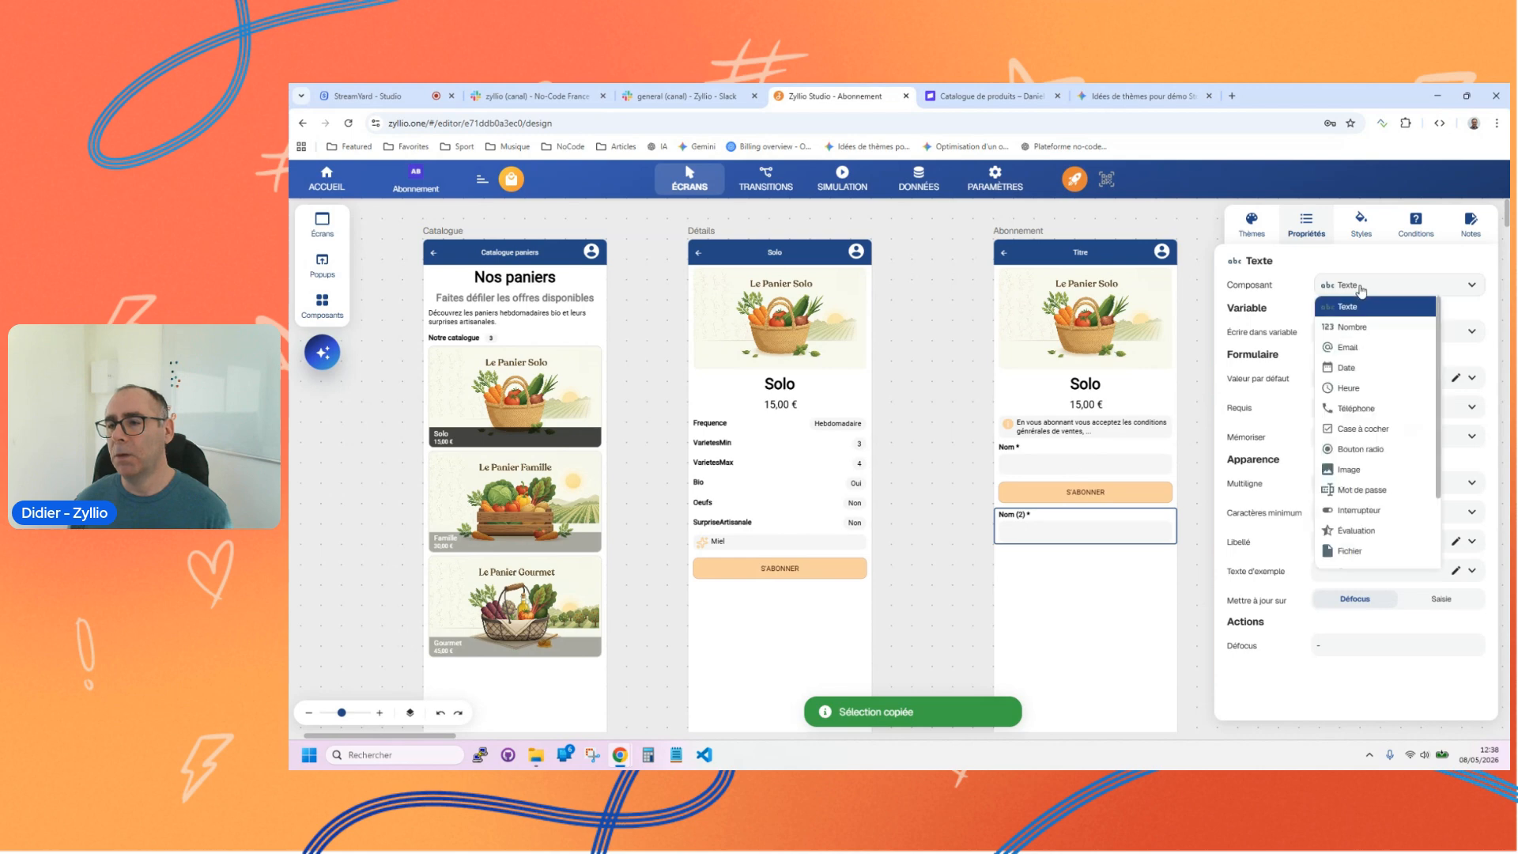
left_click(1366, 346)
key("ctrl+a")
type("Email")
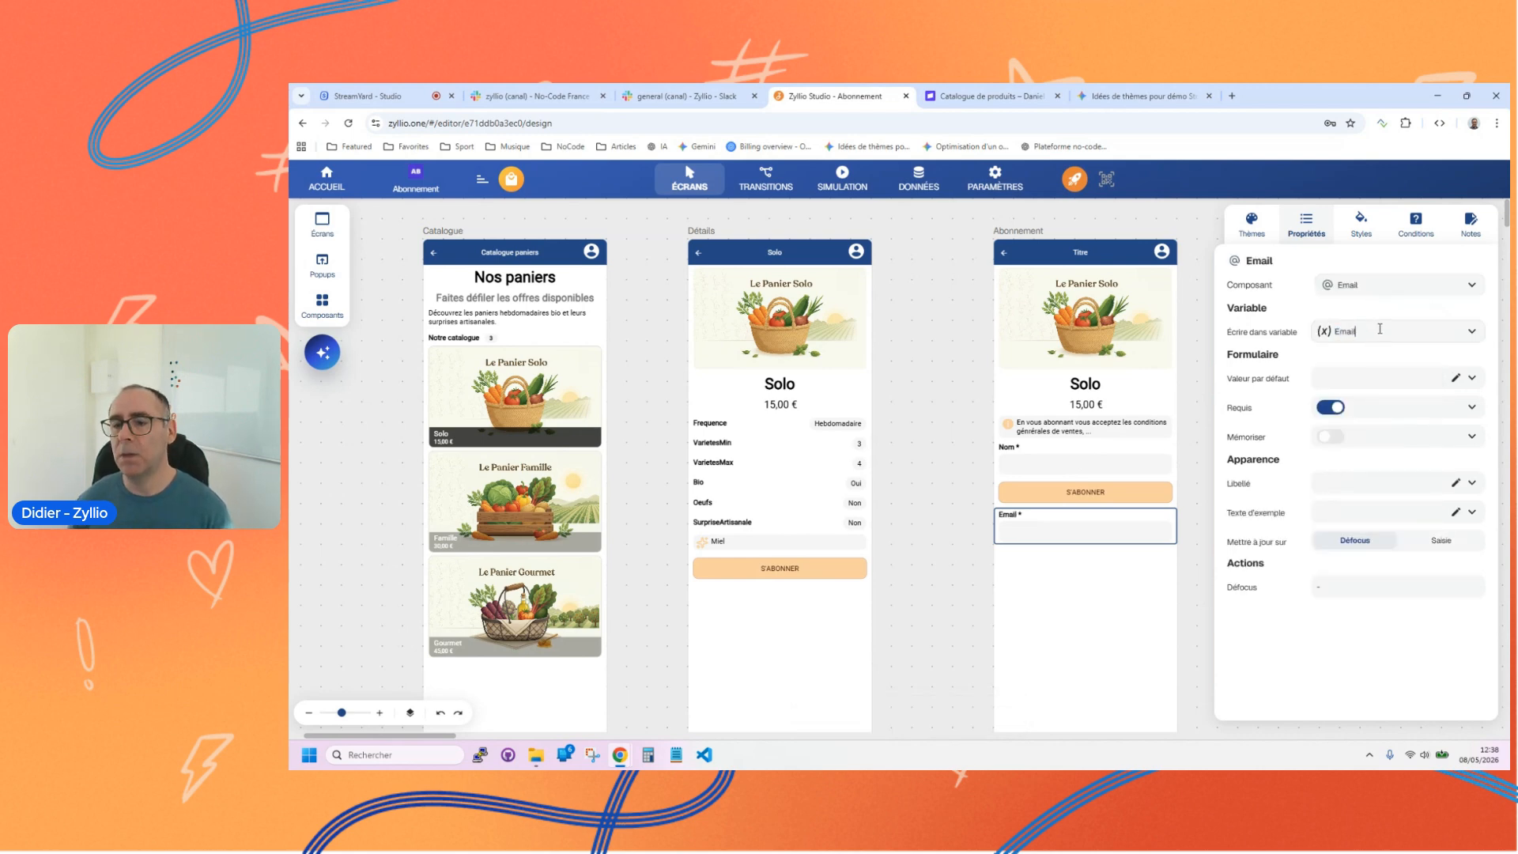
left_click_drag(1060, 536, 1066, 494)
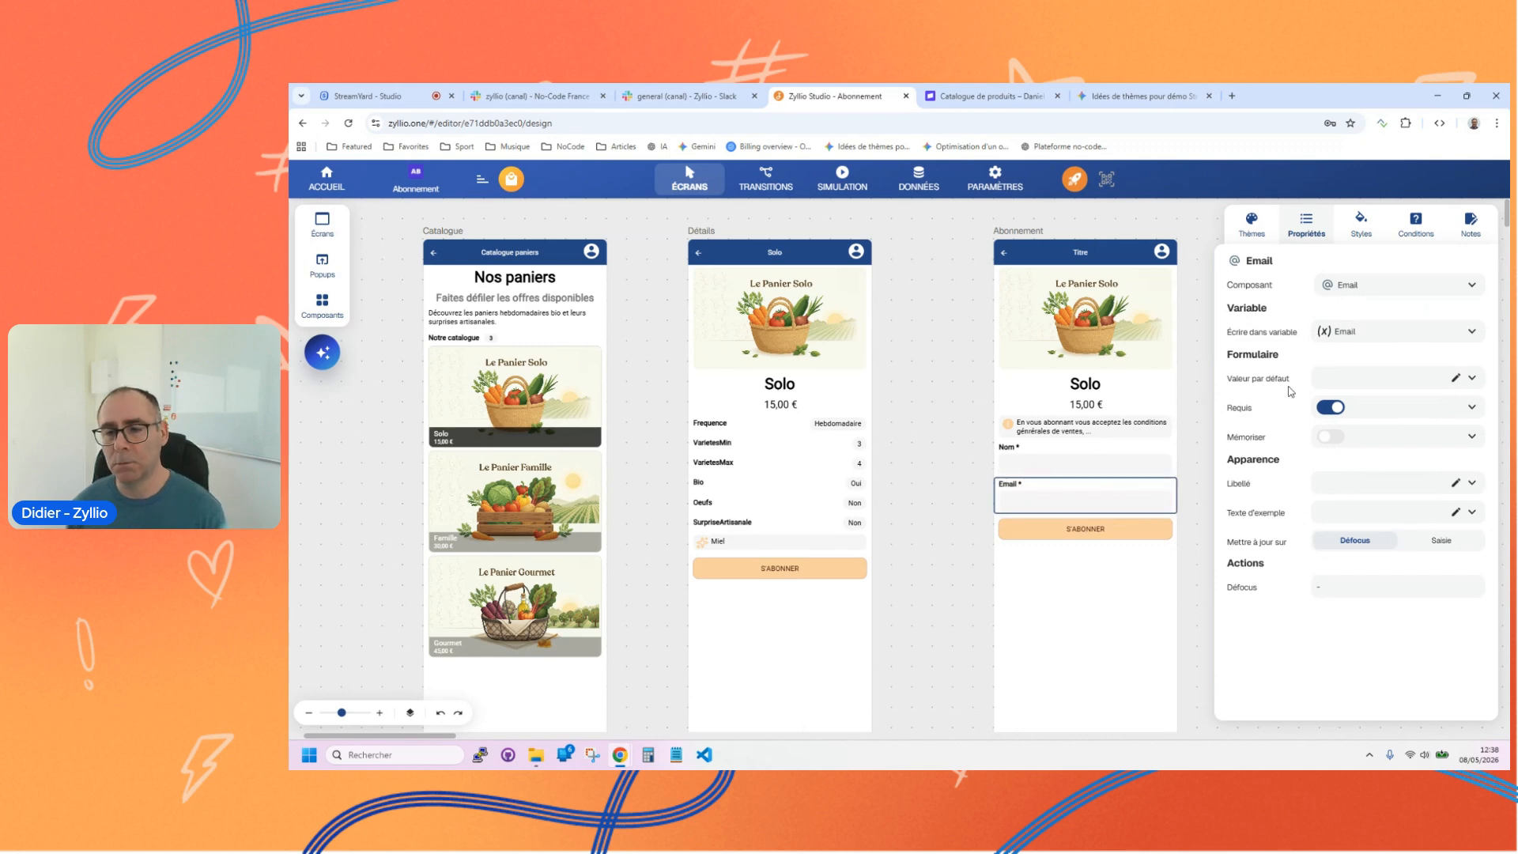
Step: Bind Email du client in the s'abonner button's Payer un abonnement action to the Abonnement screen's Email variable
left_click(1092, 535)
left_click(1365, 381)
left_click(395, 357)
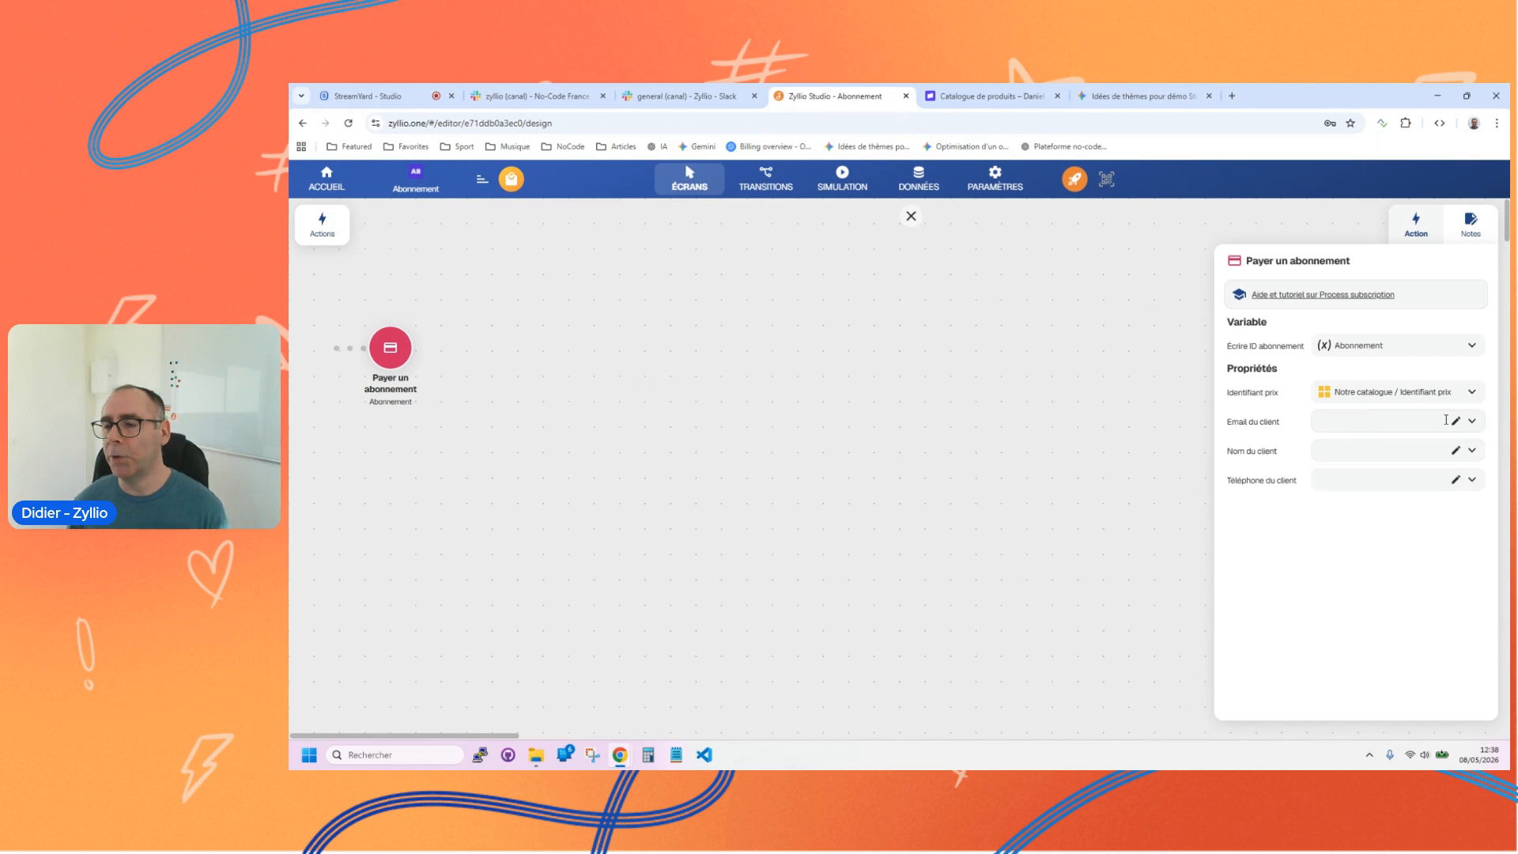
left_click(1472, 420)
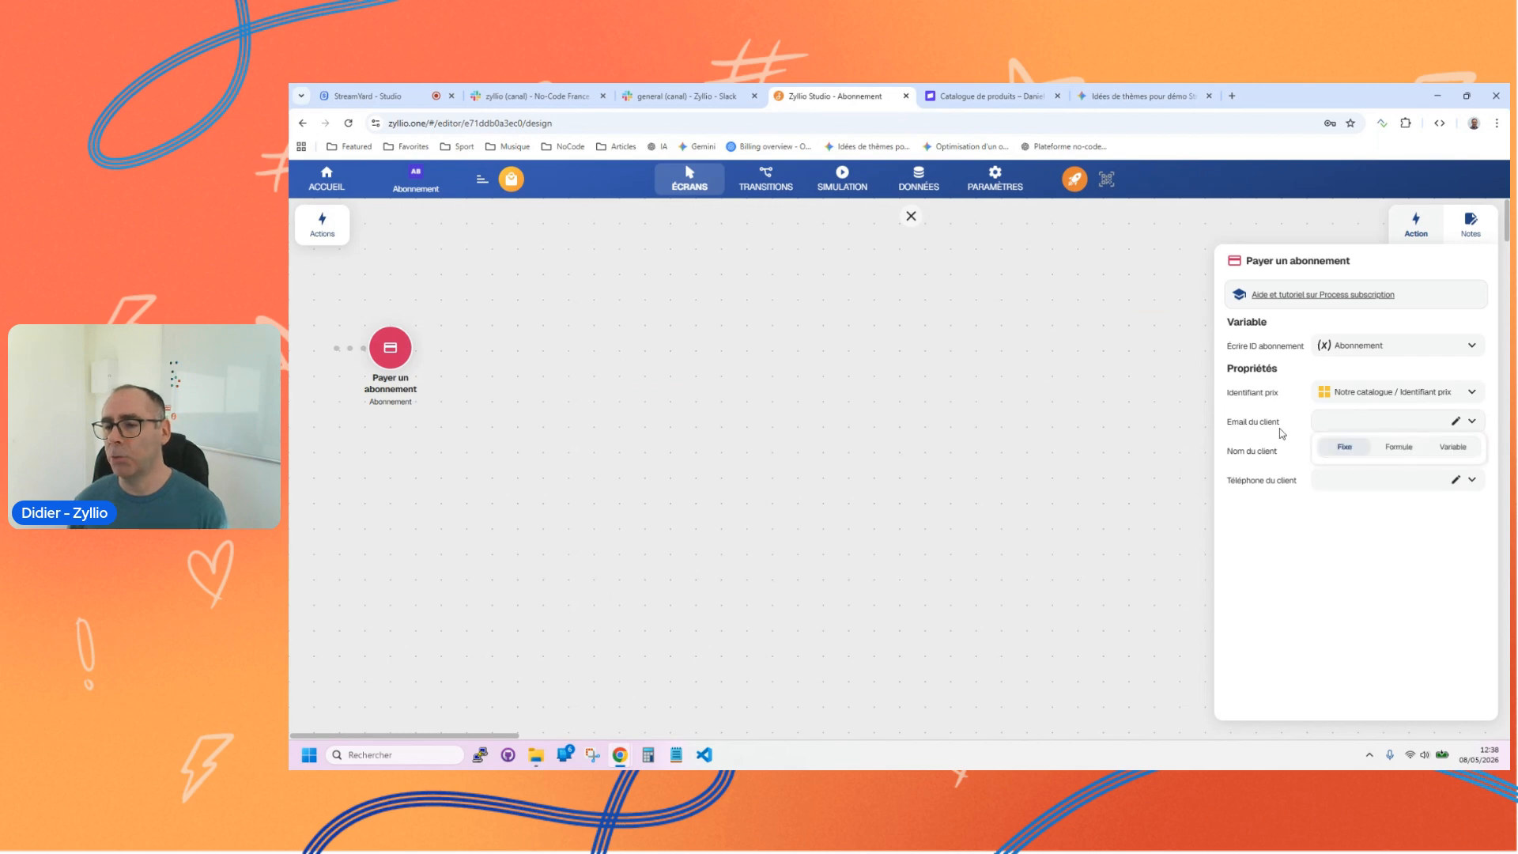
left_click(1452, 447)
left_click(1400, 472)
left_click(1378, 515)
Step: Bind the action's Nom du client to the Abonnement screen's Nom variable and close the action editor
left_click(1472, 451)
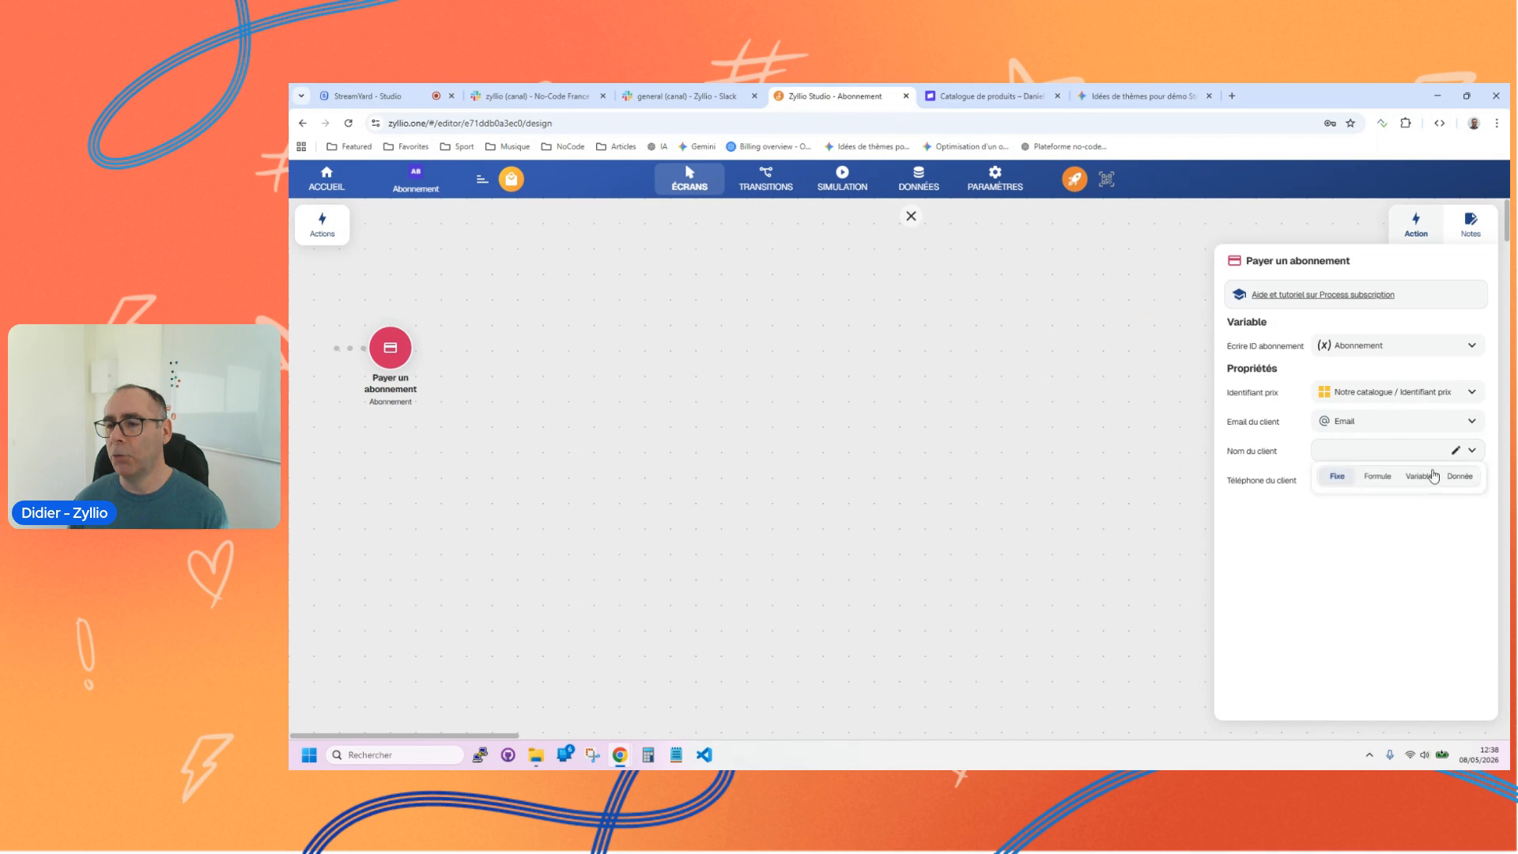
left_click(1418, 477)
left_click(1370, 504)
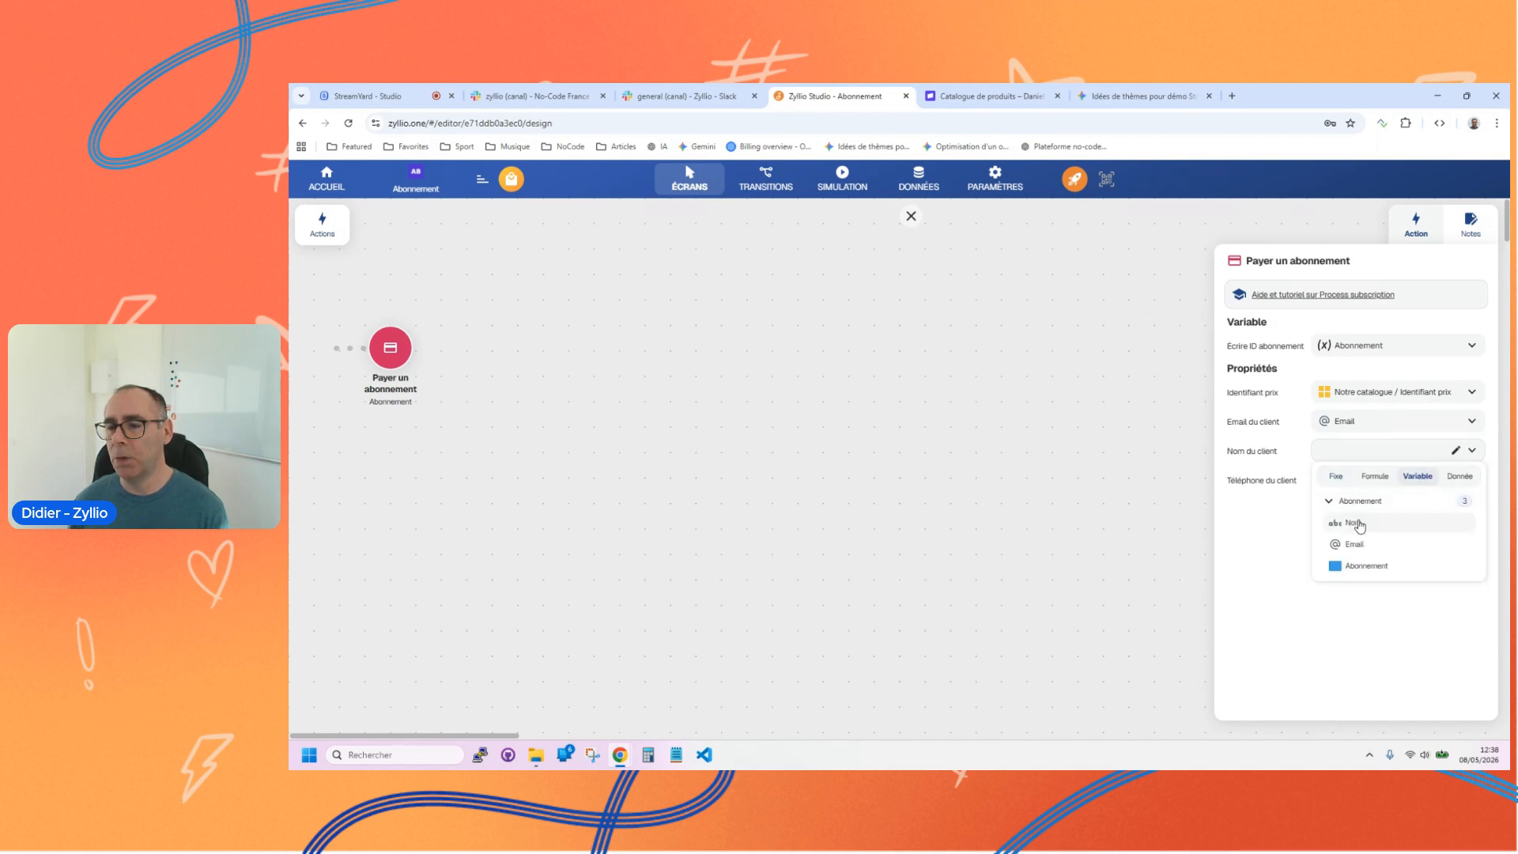
left_click(1360, 524)
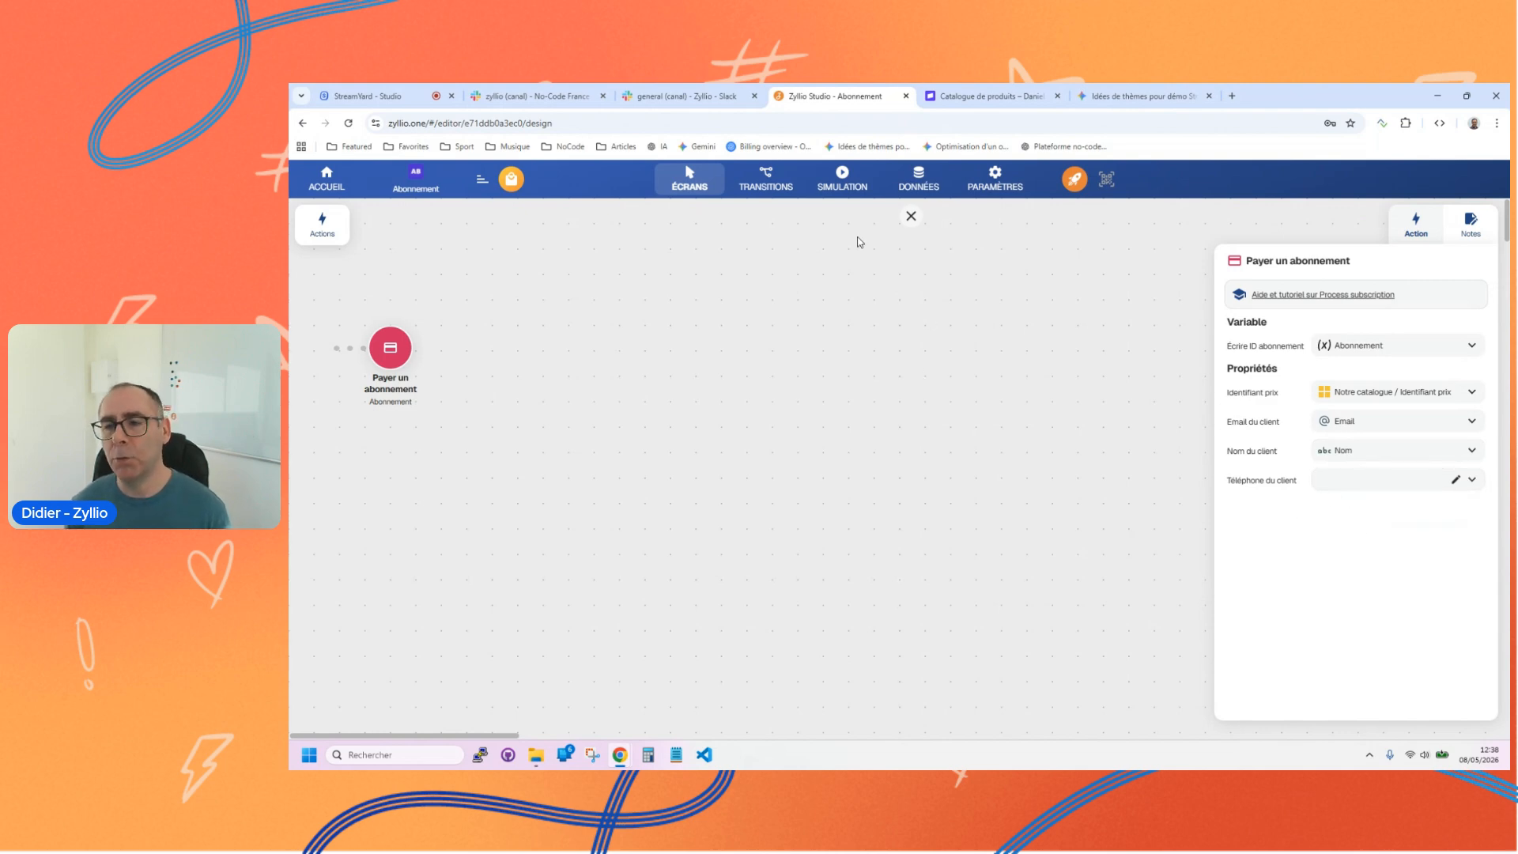
left_click(911, 216)
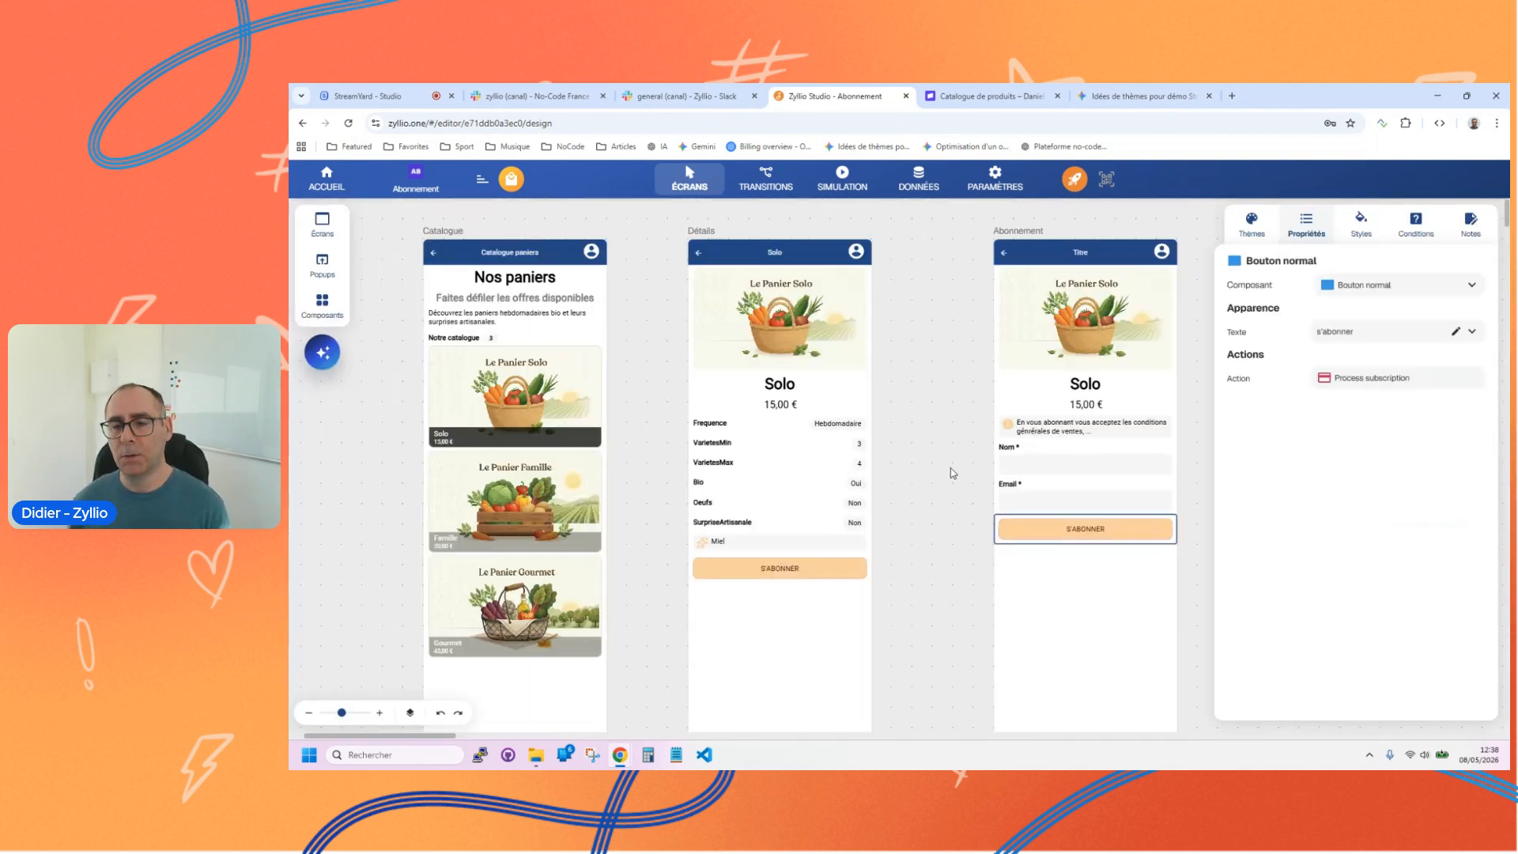
Step: Check the transitions between the screens and reopen the Payer un abonnement action of the Abonnement screen's s'abonner button
left_click(766, 179)
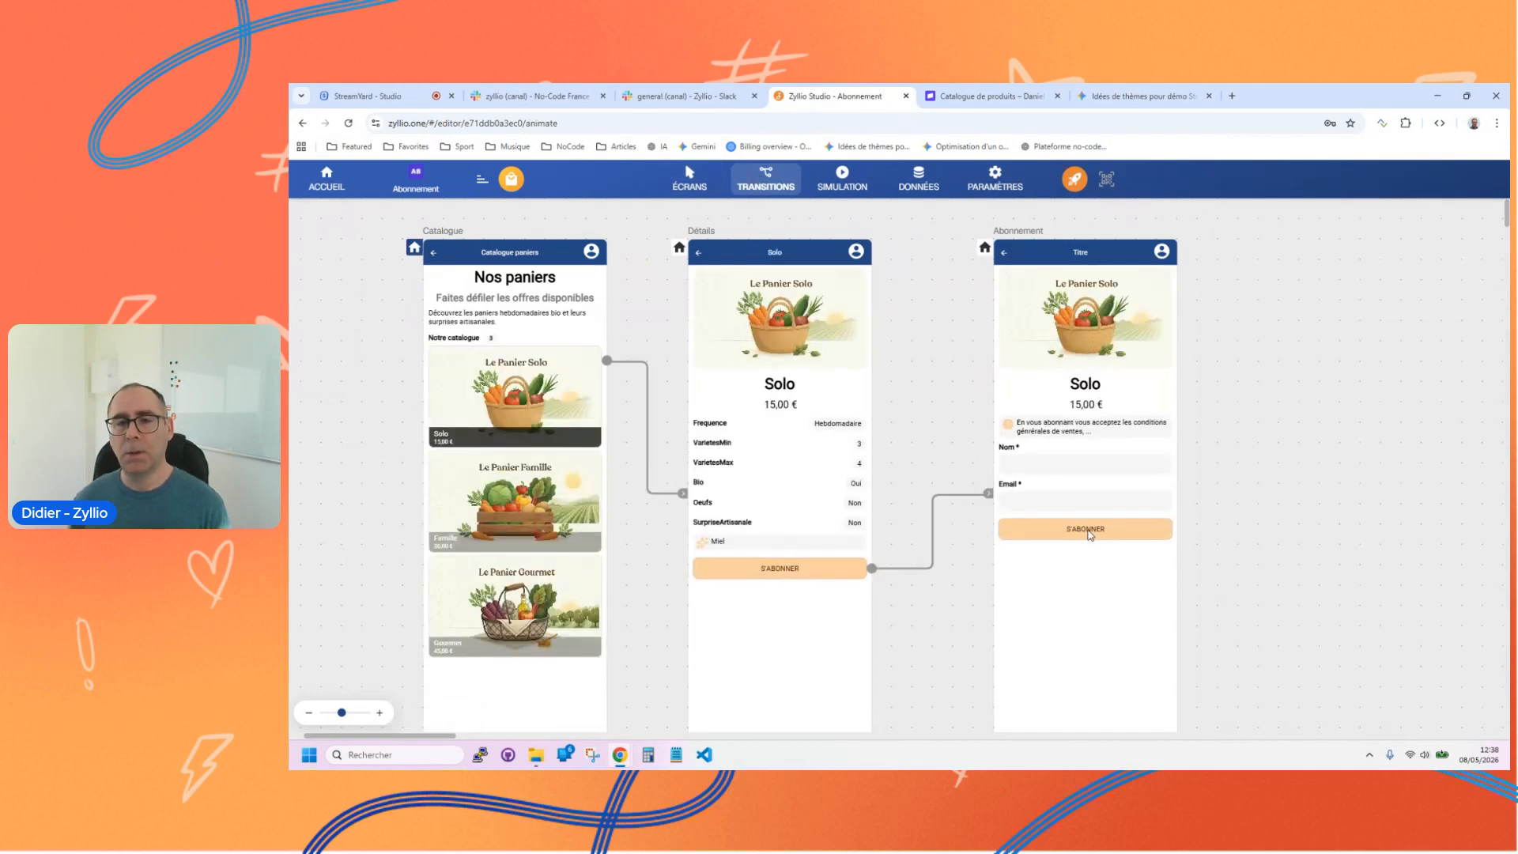
left_click(689, 178)
left_click(1065, 528)
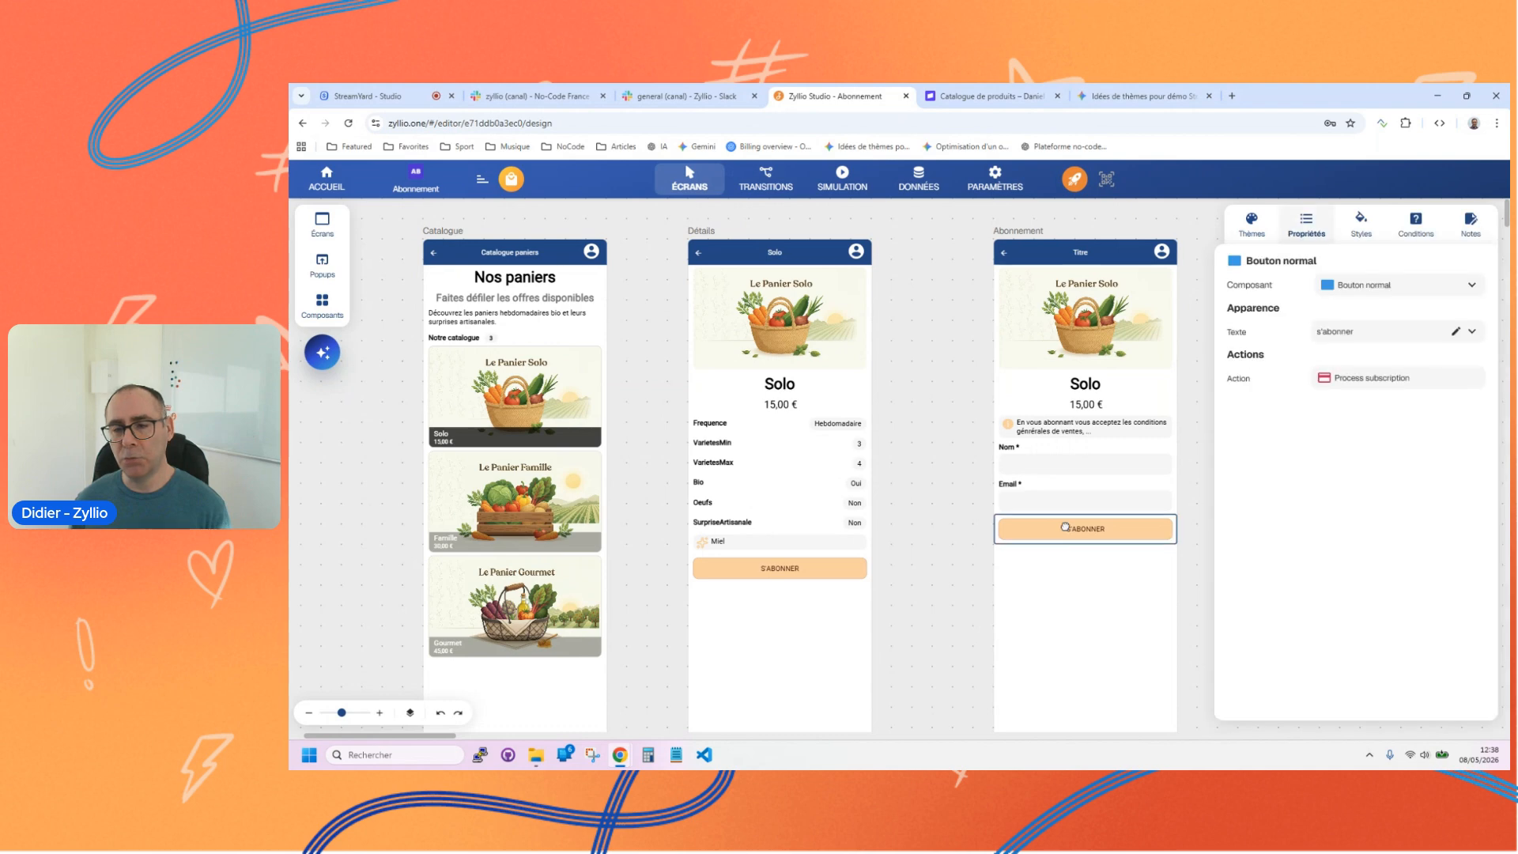
left_click(1346, 380)
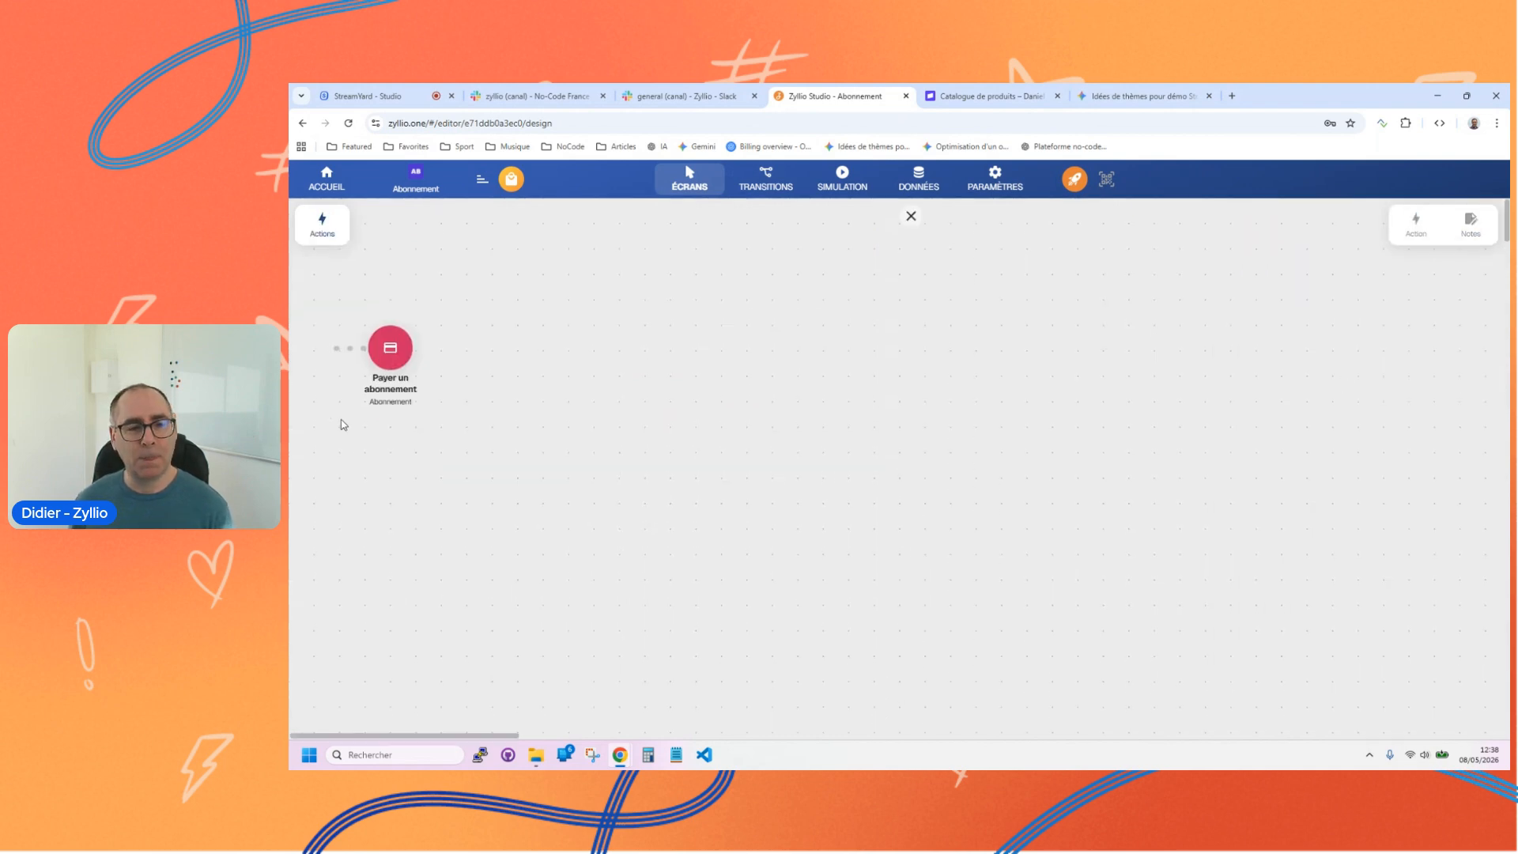
left_click(393, 347)
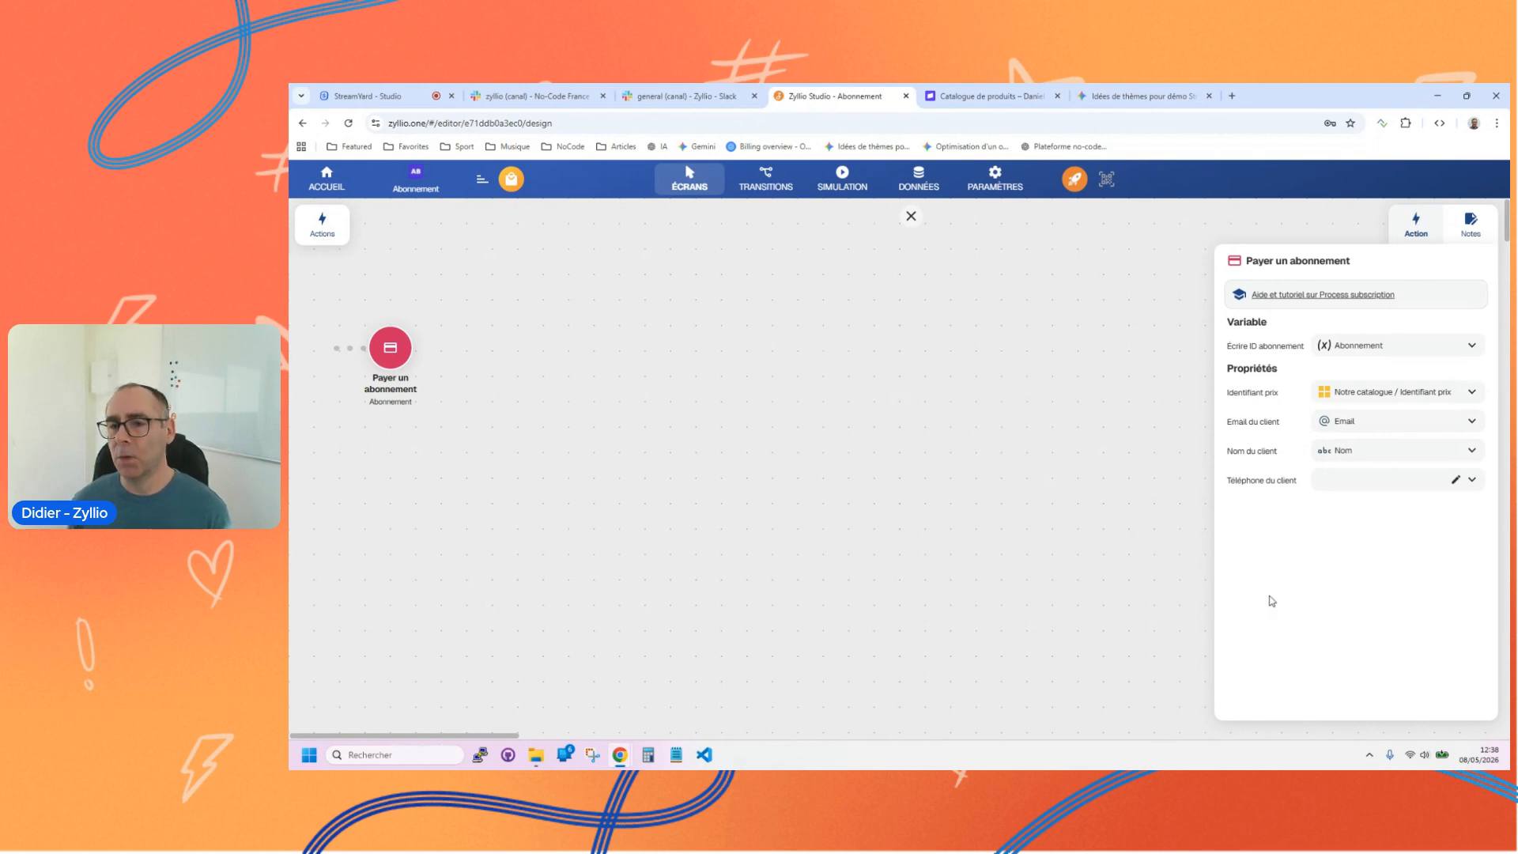
Step: Add an Afficher notification action after the payment with the message "Votre abonnement est validé. Merci !" and the Succès icon
left_click(322, 225)
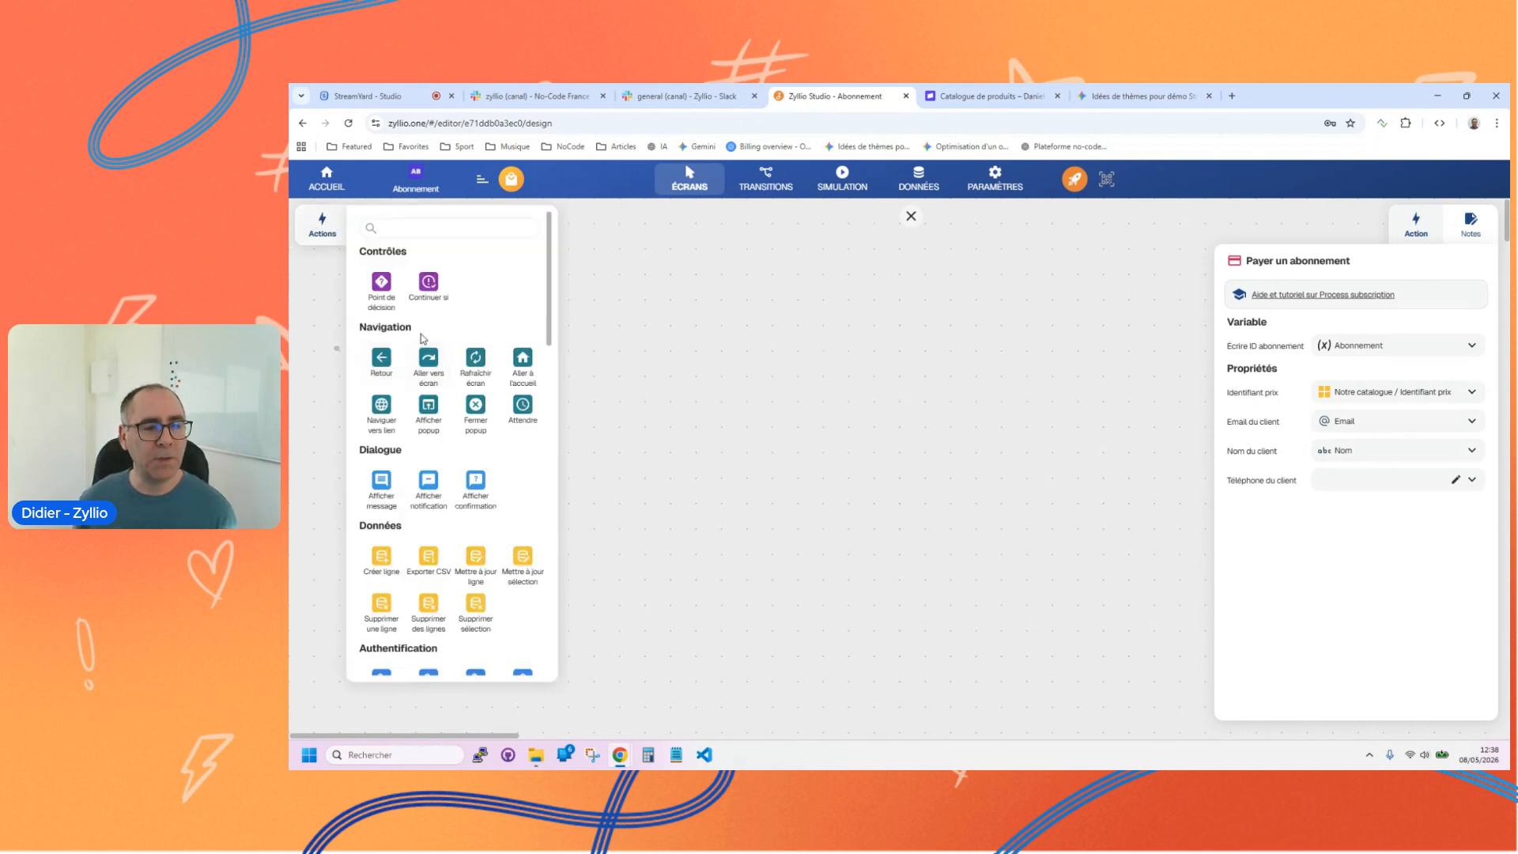
left_click_drag(436, 485, 478, 355)
double_click(1347, 308)
type("Votre")
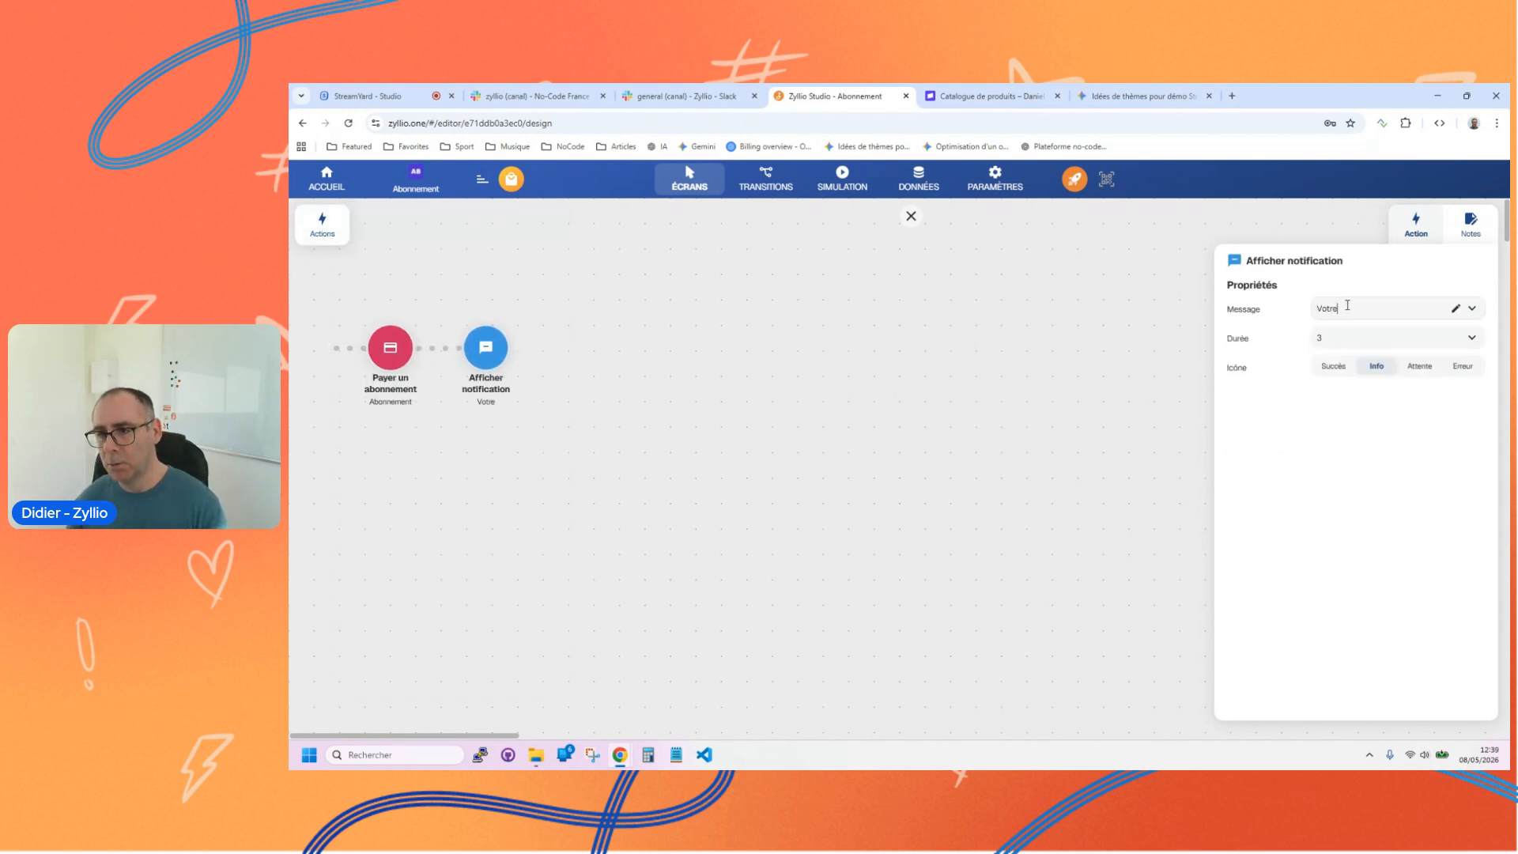
type(" abonnema")
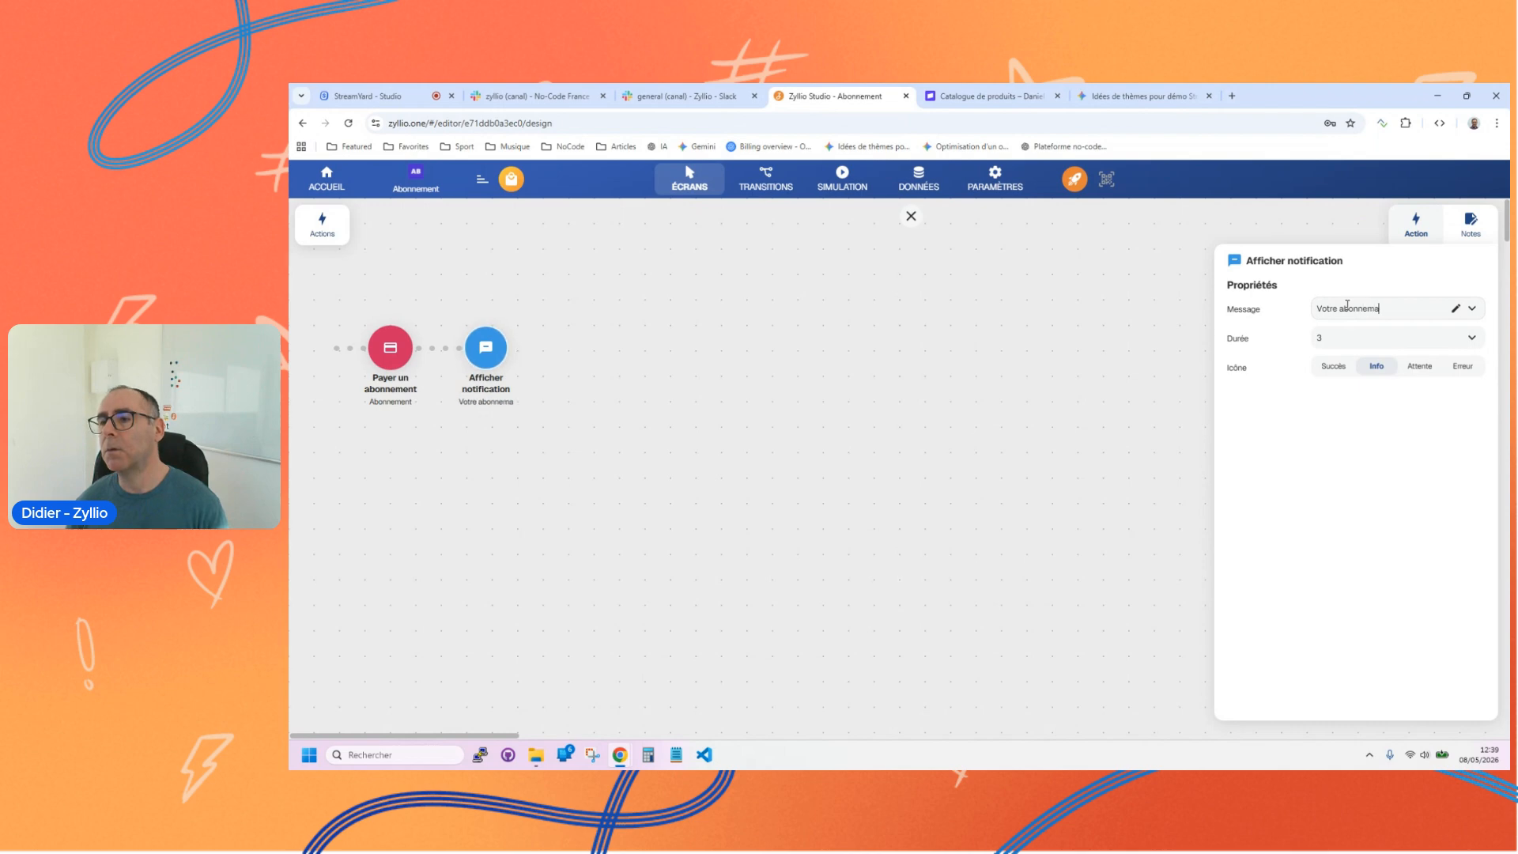
key("BackSpace")
type("ent")
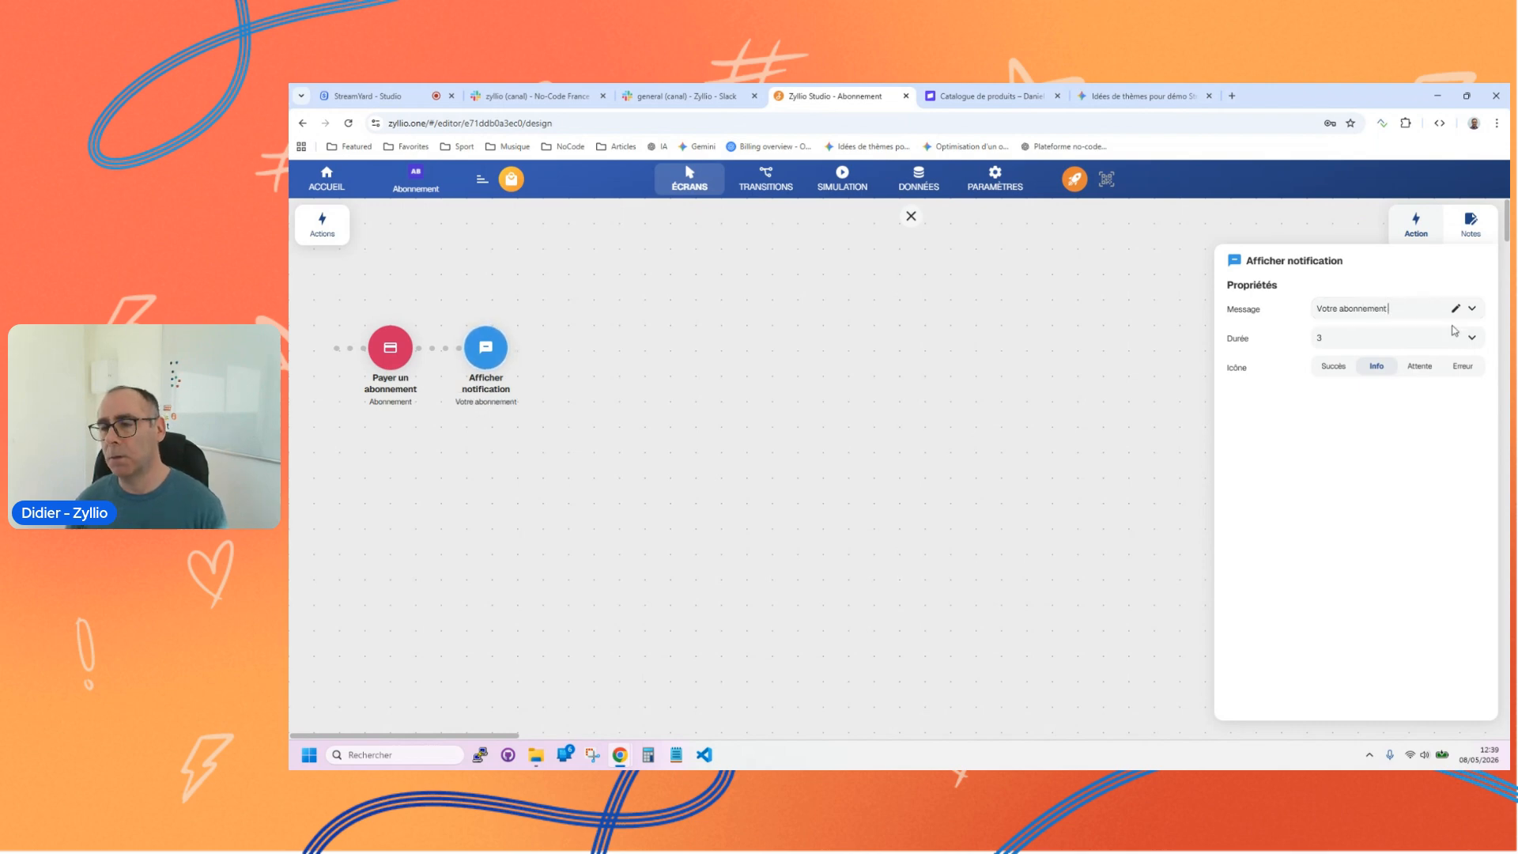
type(" est va")
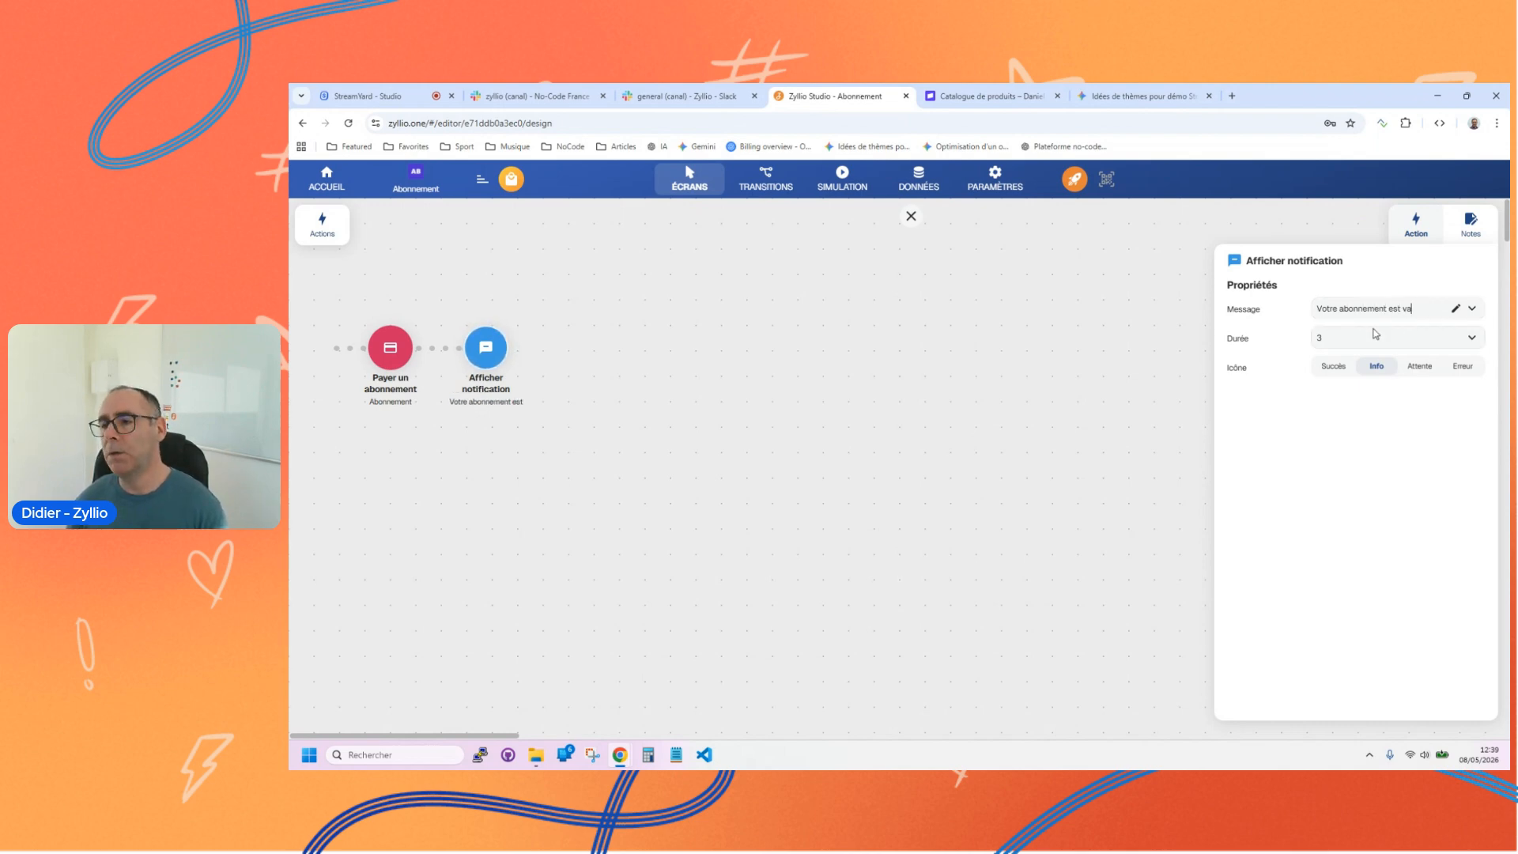
type("lidé. Mer")
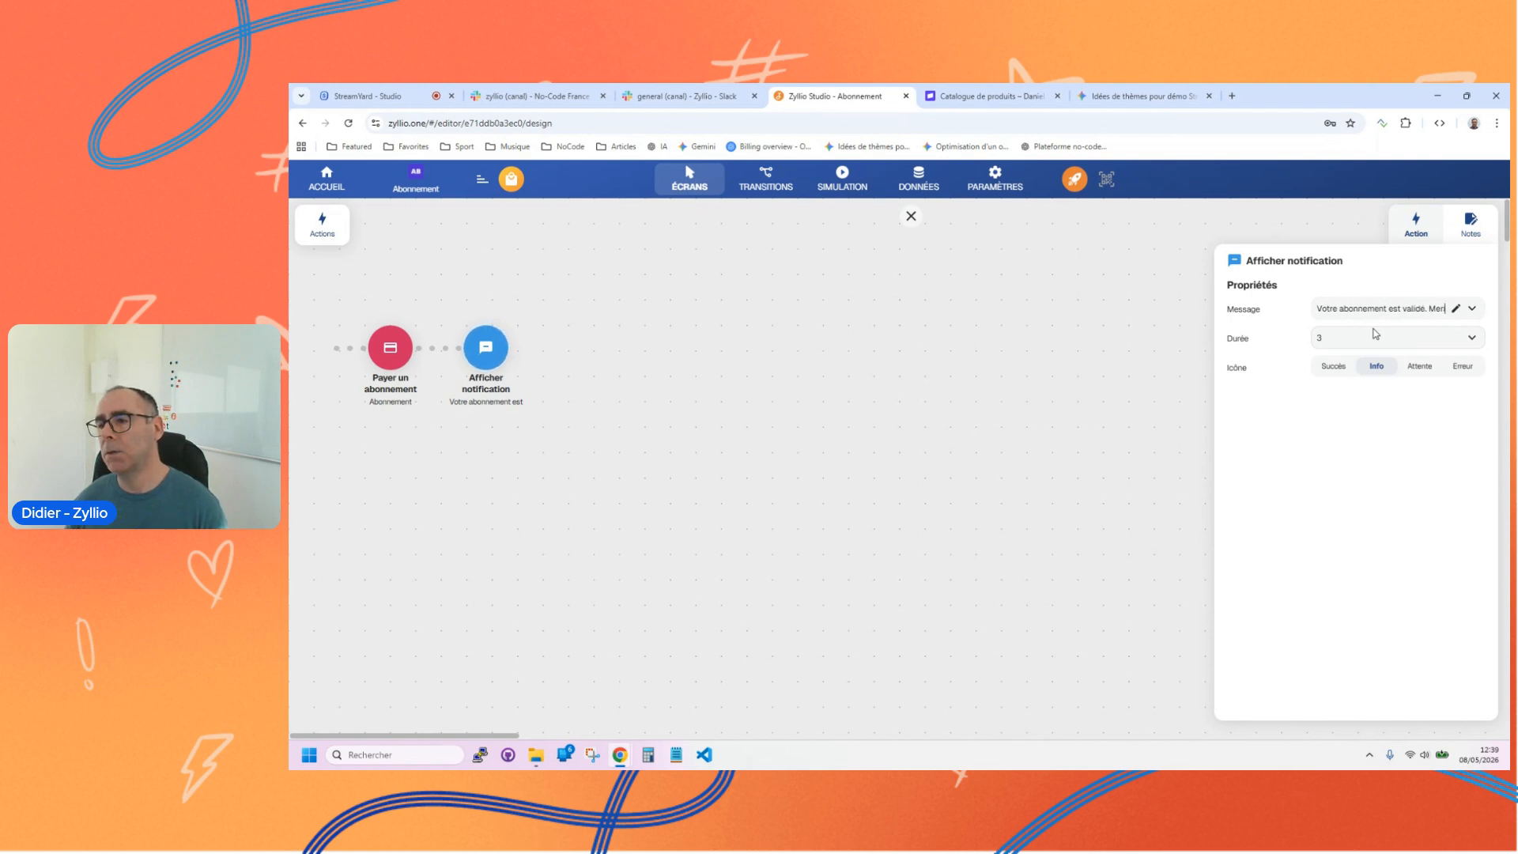
type("ci !")
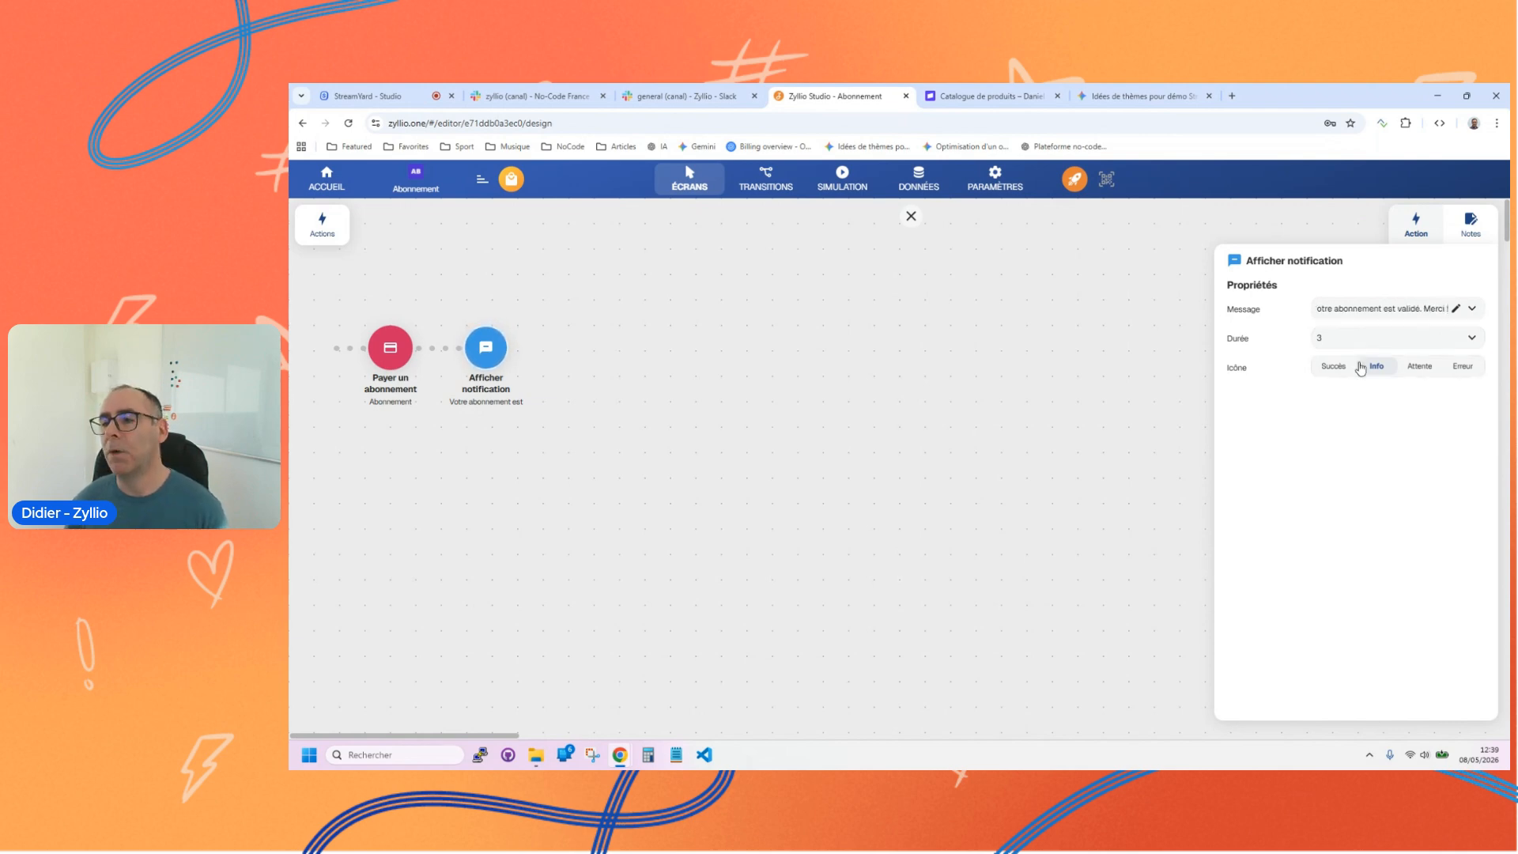
left_click(1322, 370)
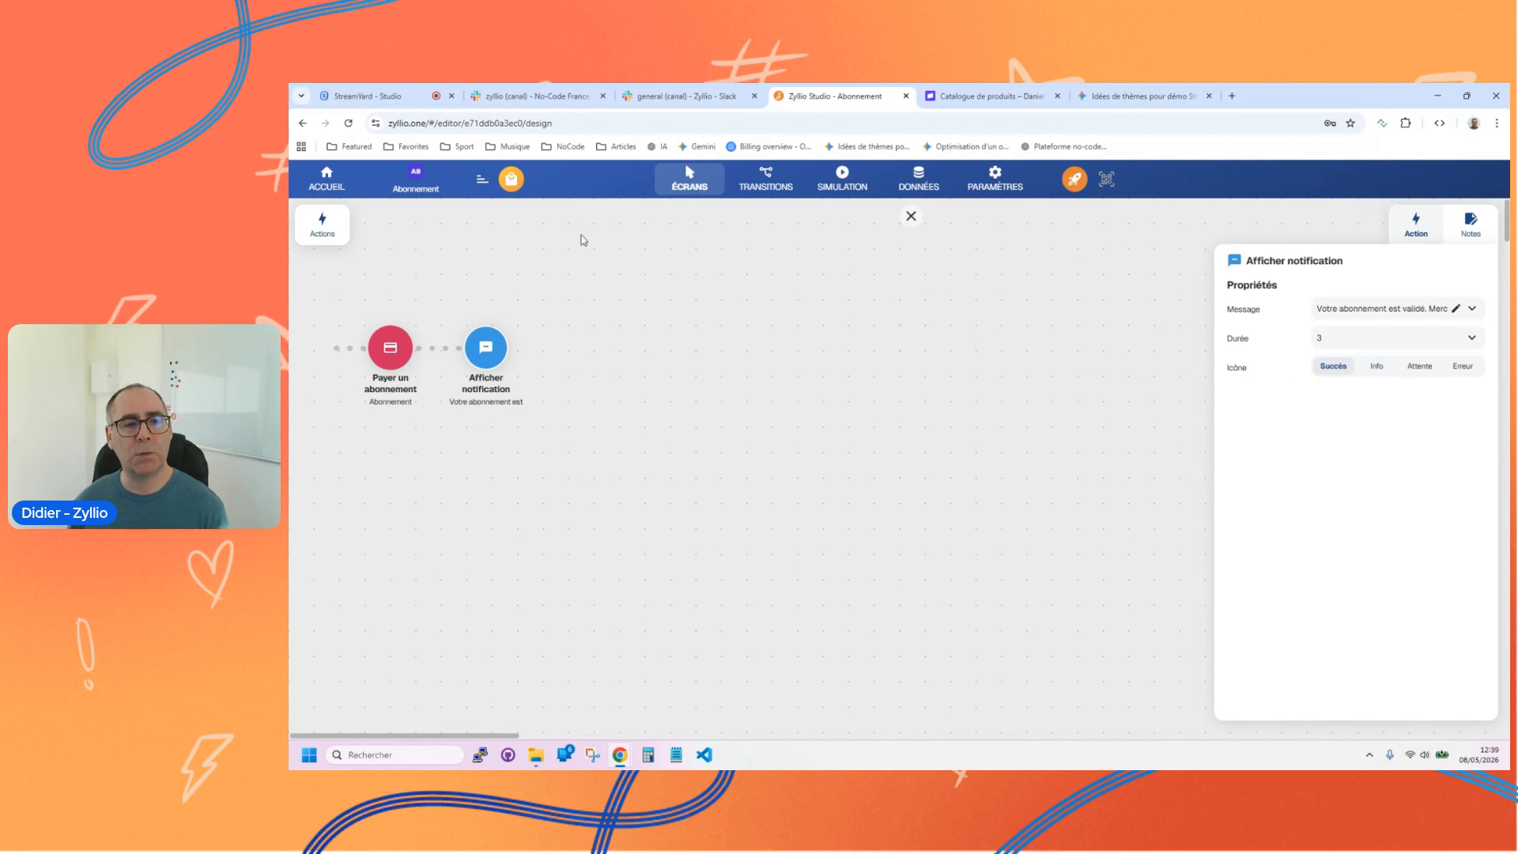
Step: Add an Aller vers écran action after the notification, leading to the Catalogue screen
left_click(319, 229)
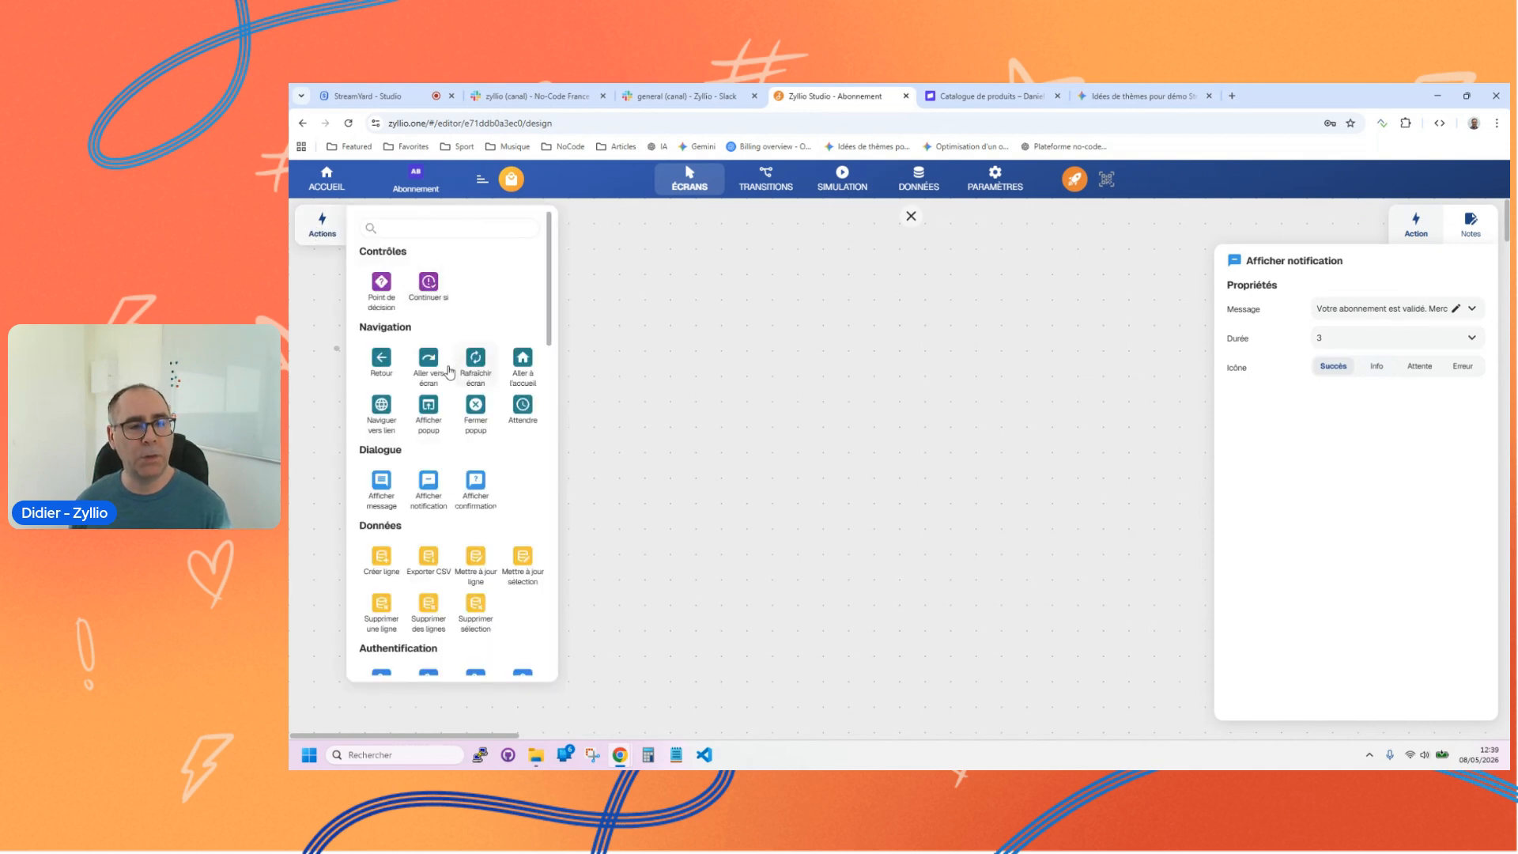
left_click_drag(436, 371, 571, 372)
left_click(1353, 316)
left_click(1344, 350)
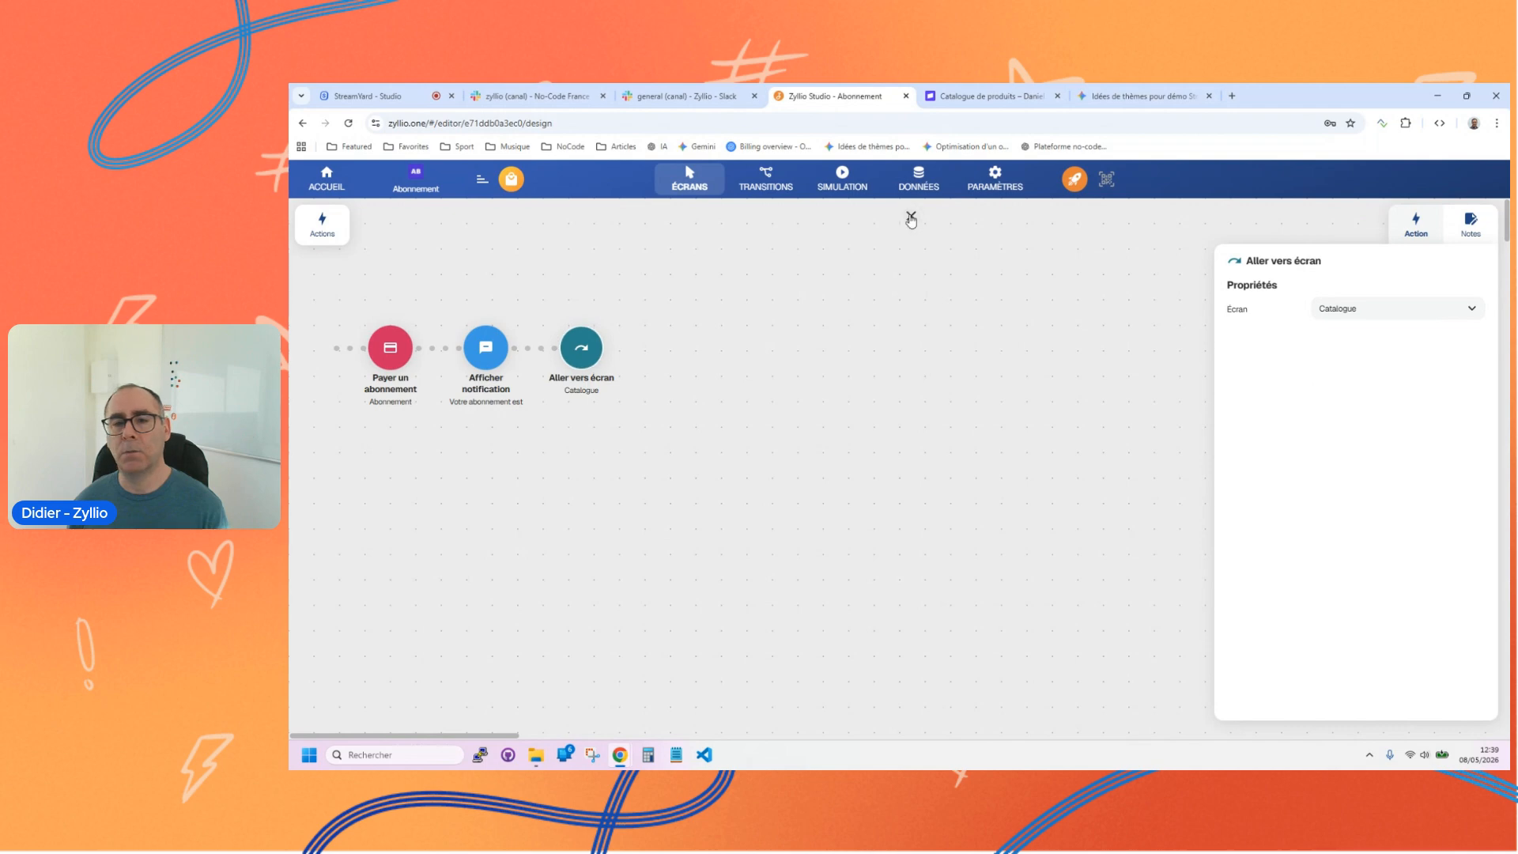
Step: Review the settings of the payment, notification and navigation actions in turn, and close the action editor
left_click(403, 351)
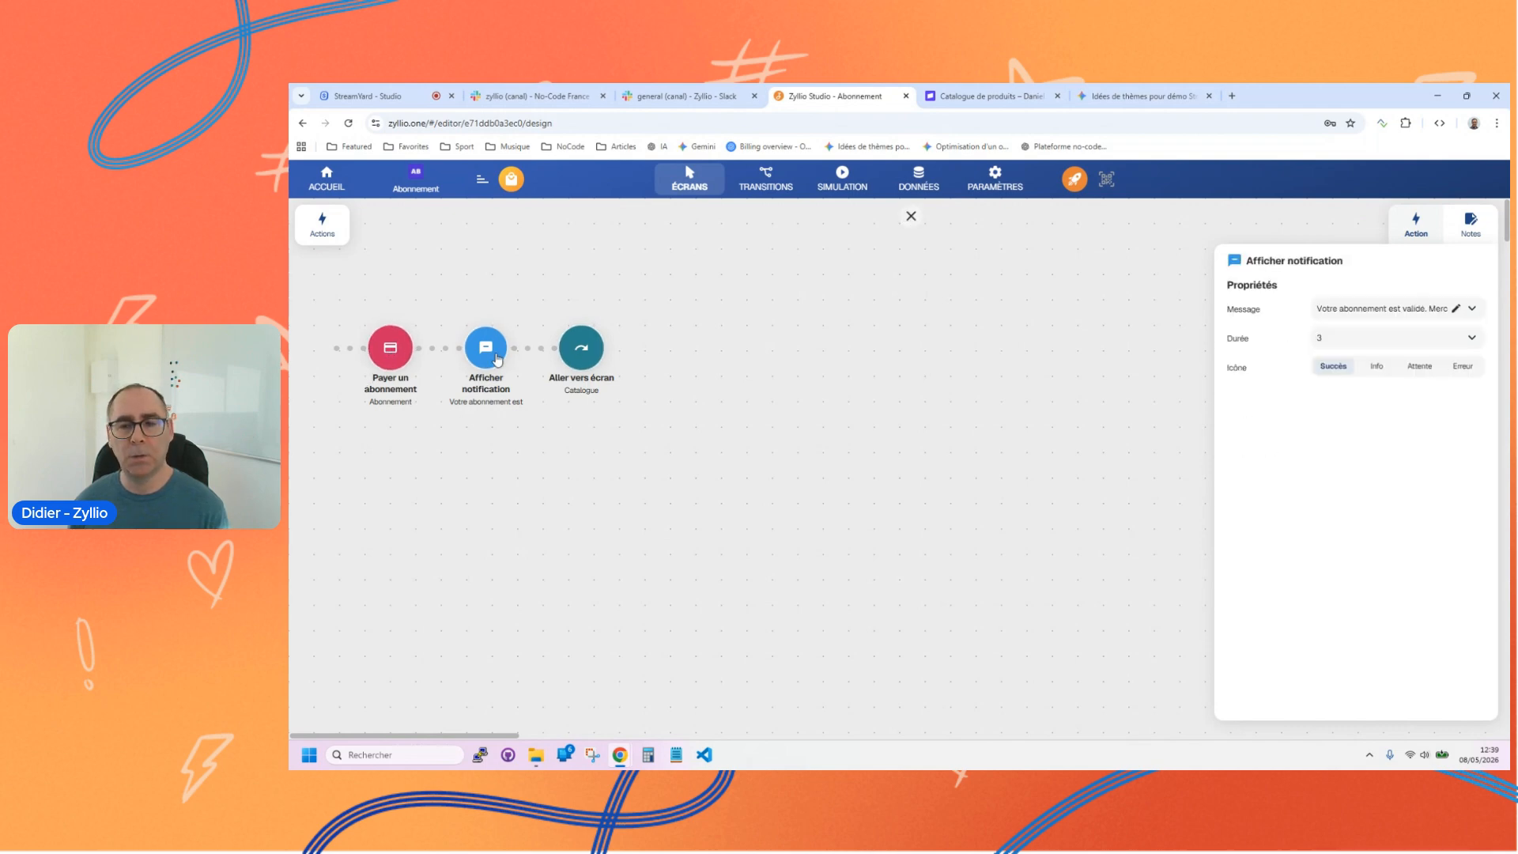
left_click(391, 349)
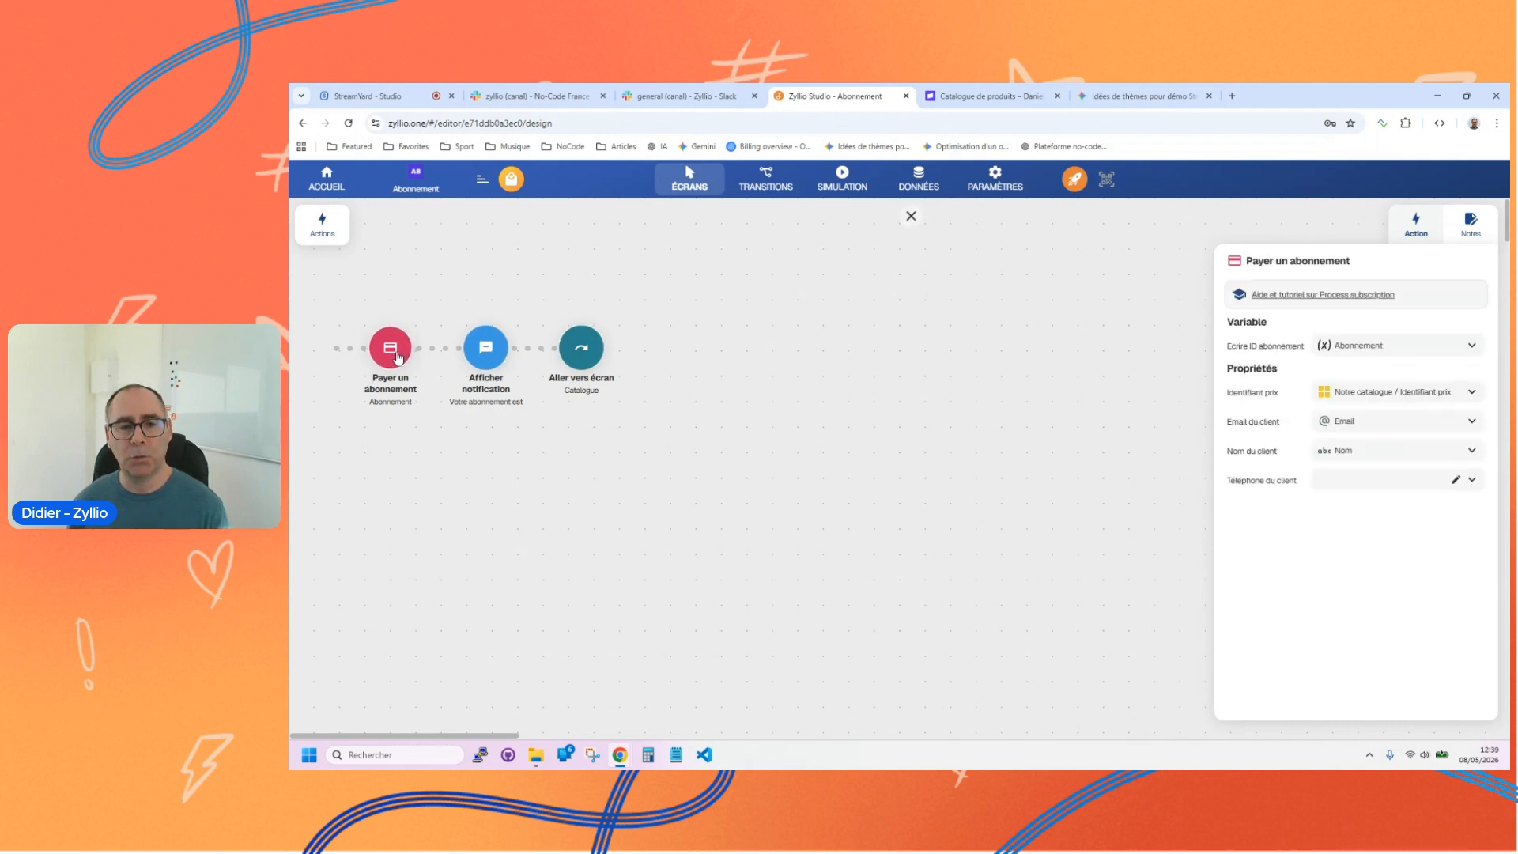
left_click(486, 358)
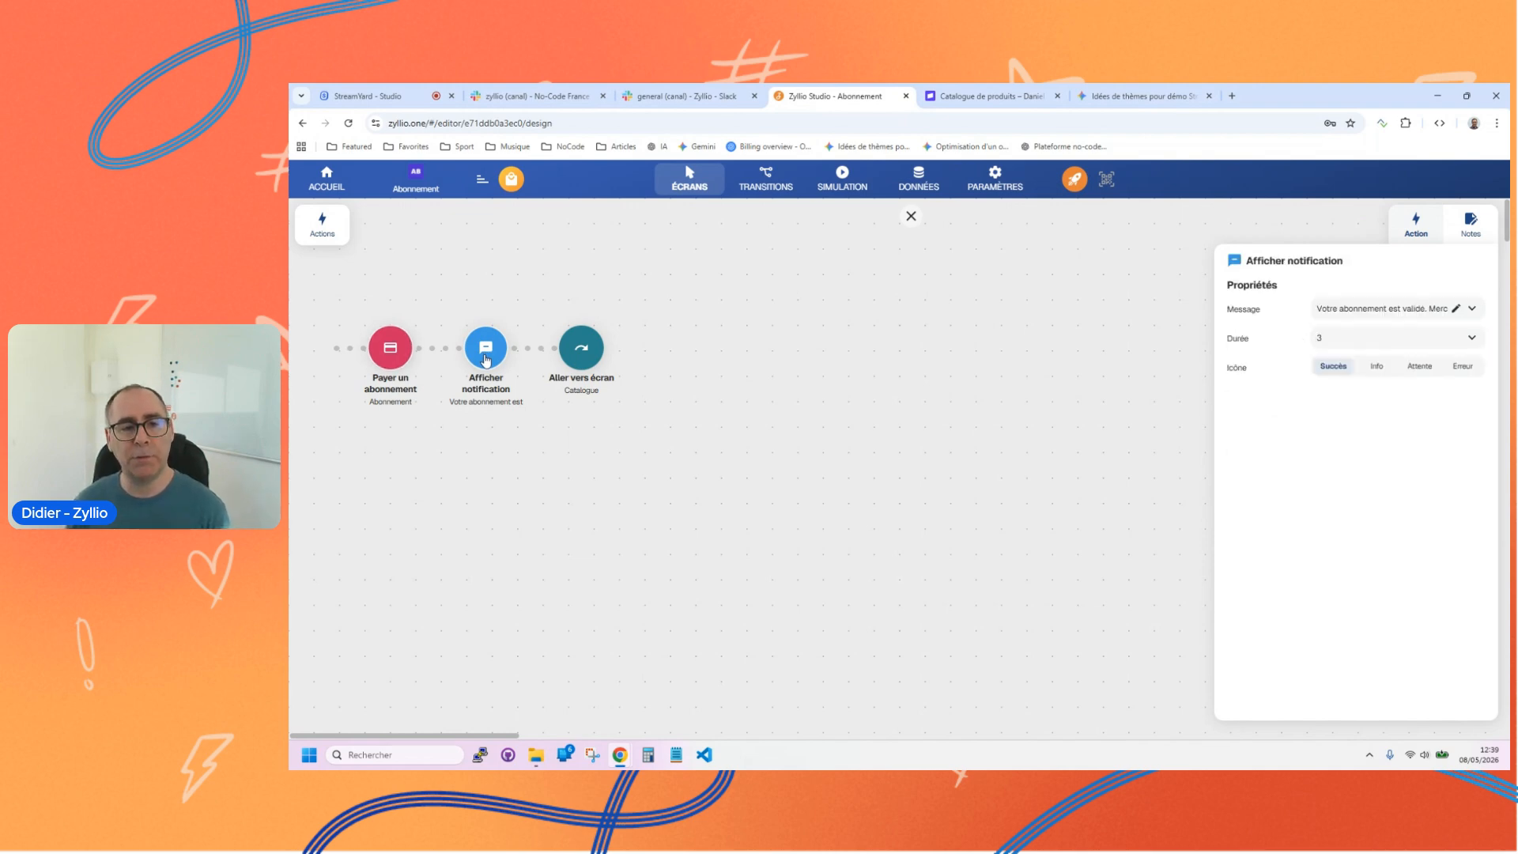
left_click(584, 358)
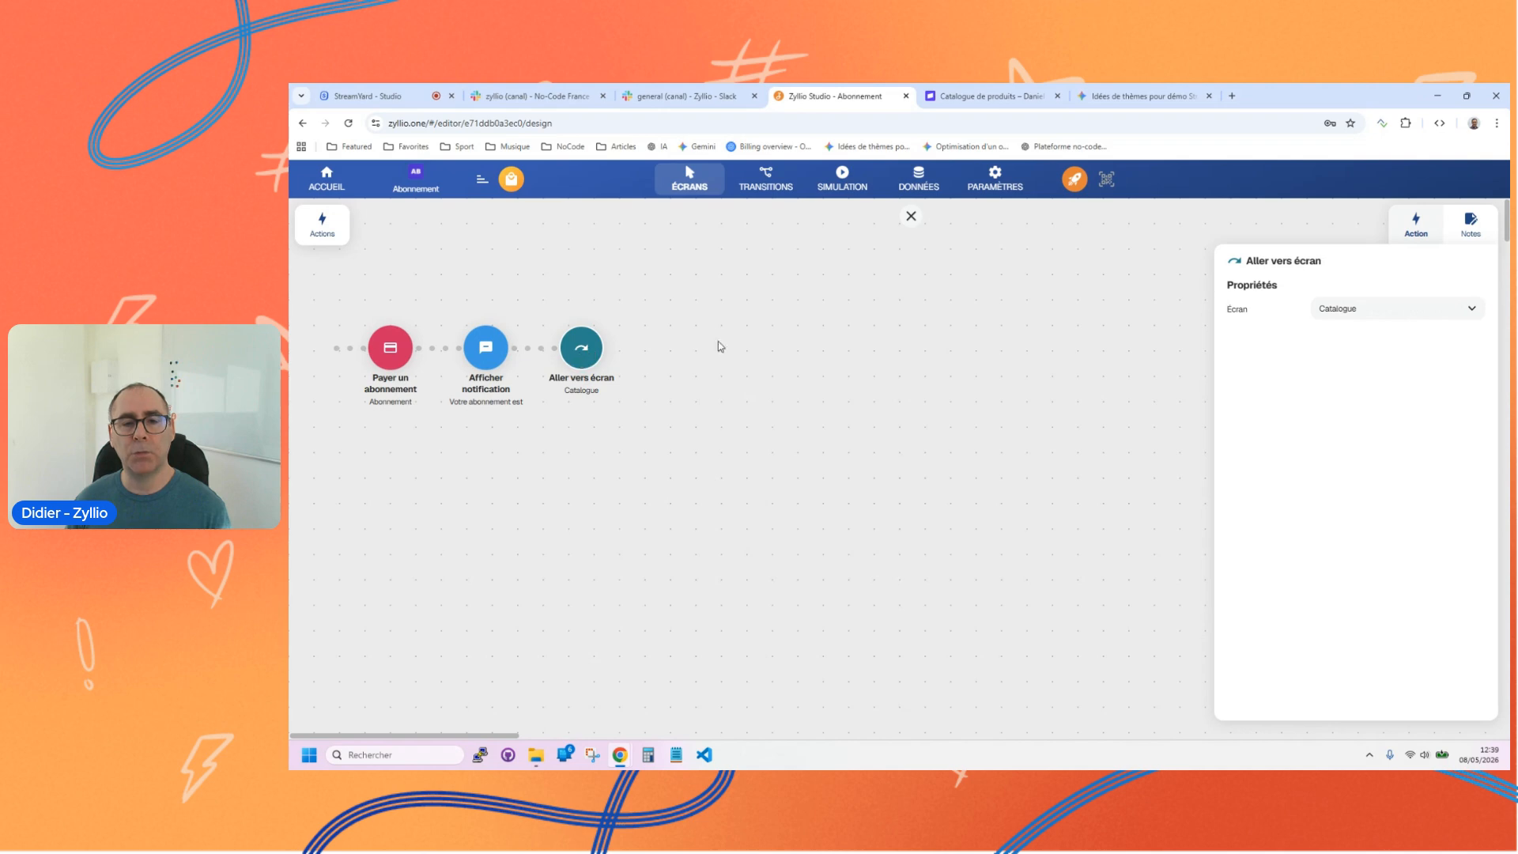
left_click(911, 216)
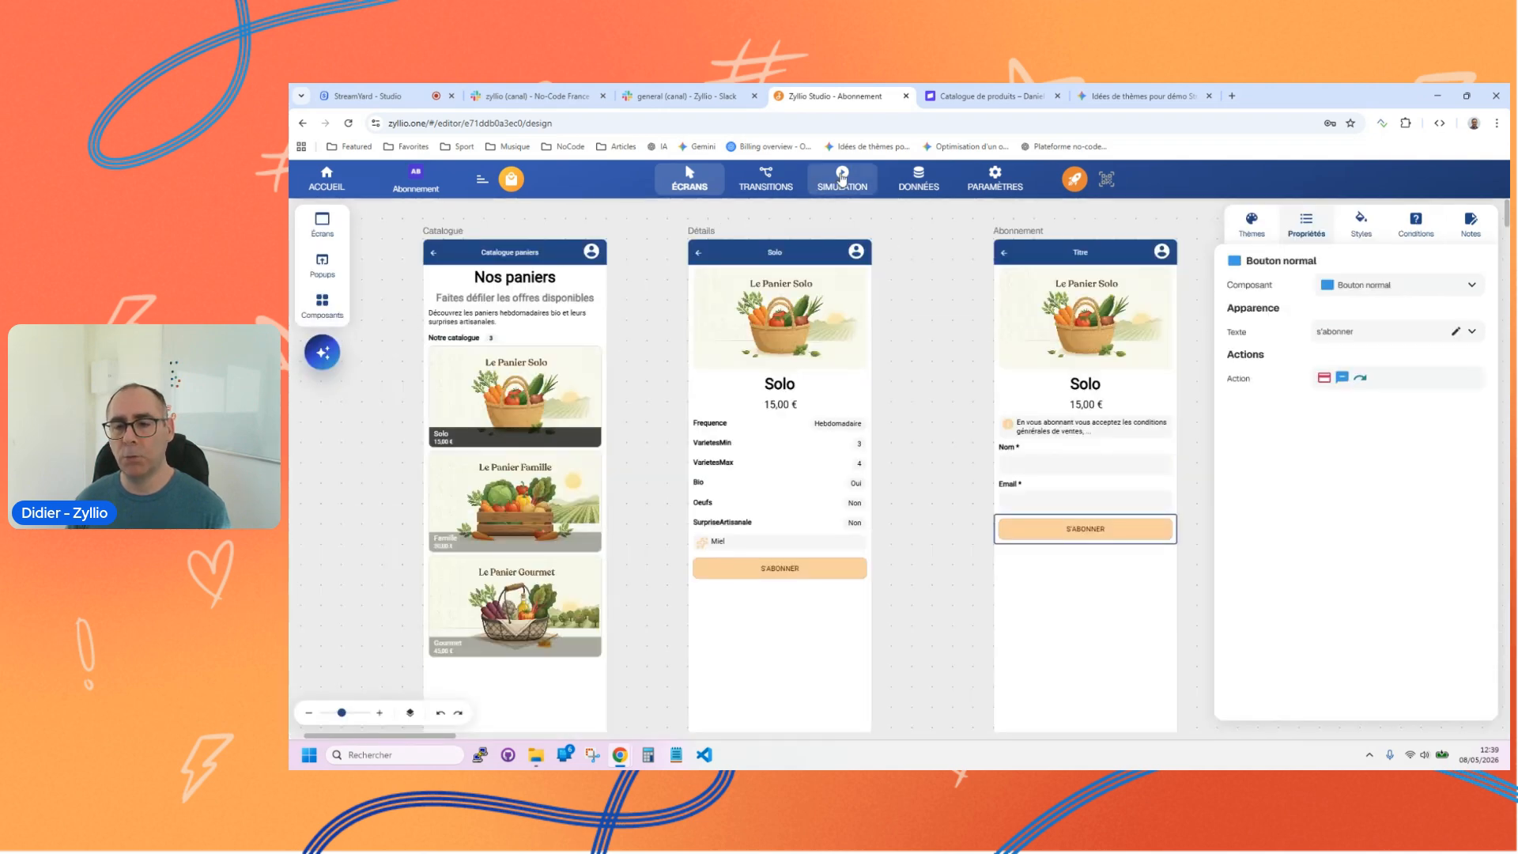
Step: Switch to the Stripe dashboard, examine the account's test environment options, and return to Zyllio Studio
left_click(996, 98)
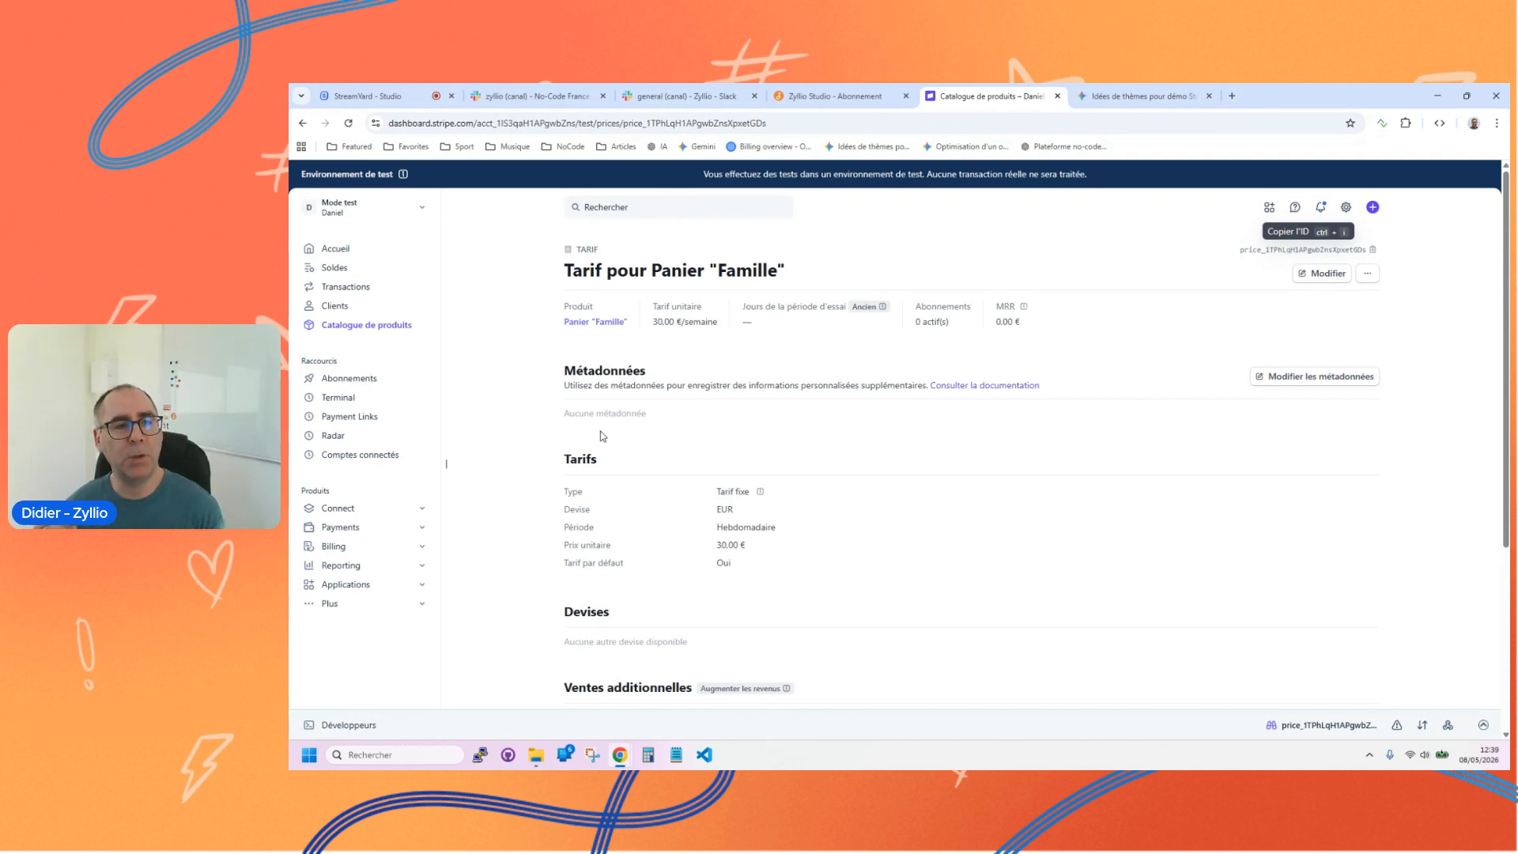
left_click(364, 208)
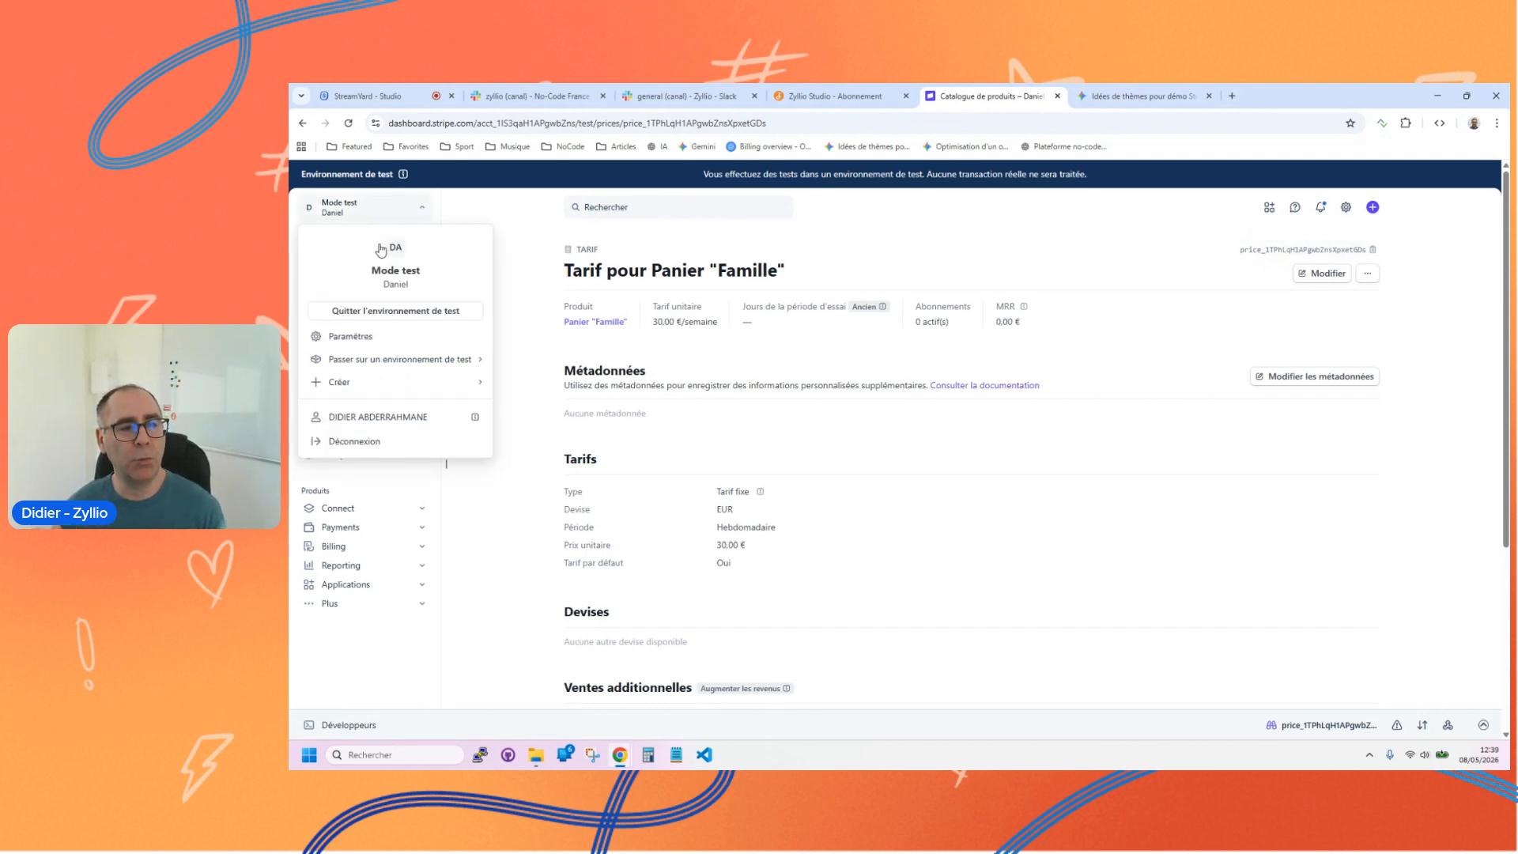
mouse_move(382, 360)
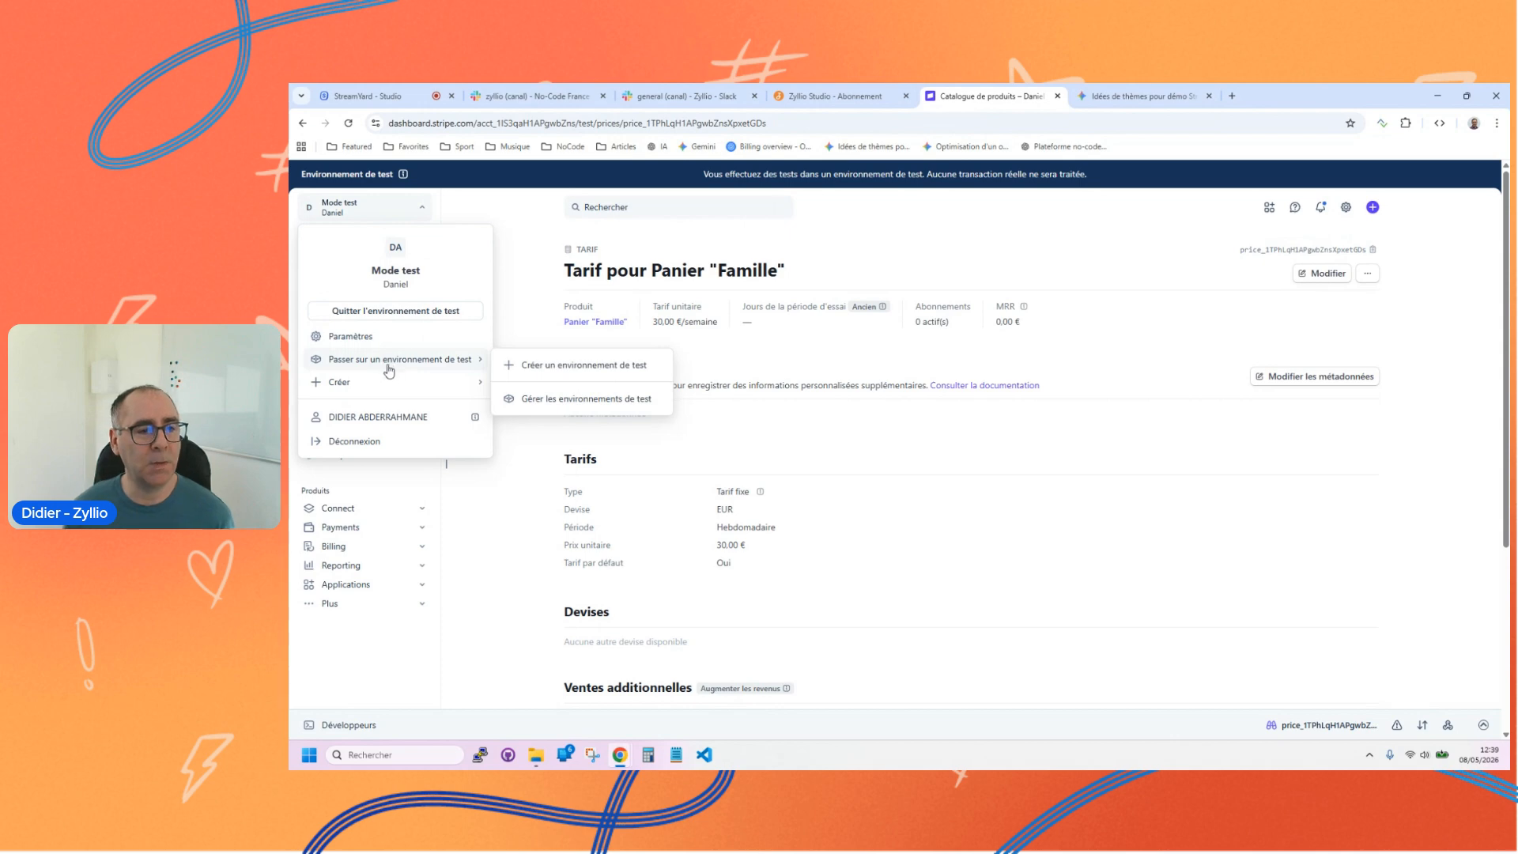
left_click(843, 548)
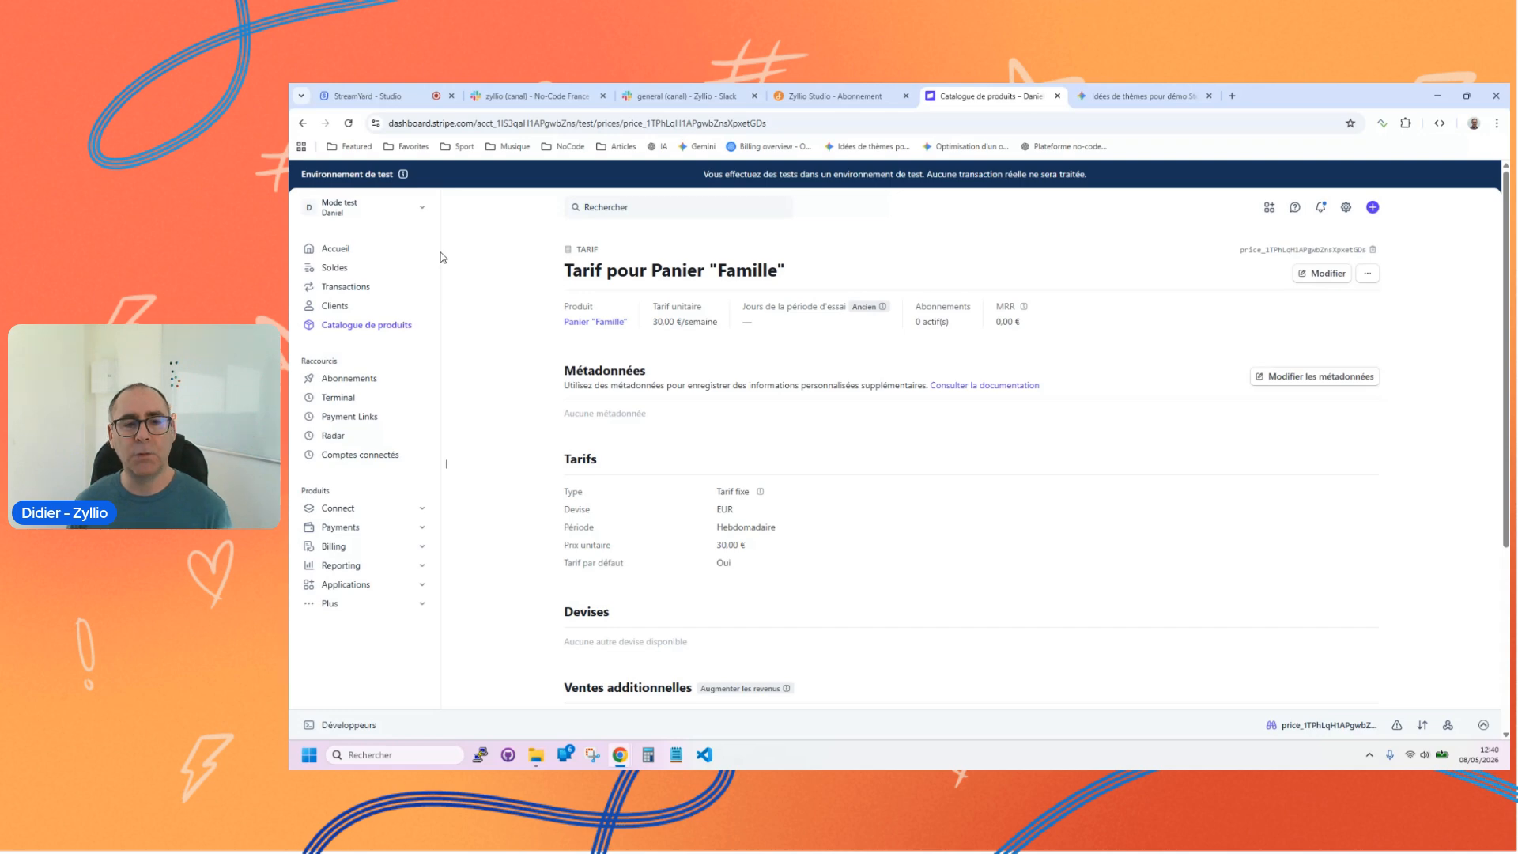
left_click(861, 104)
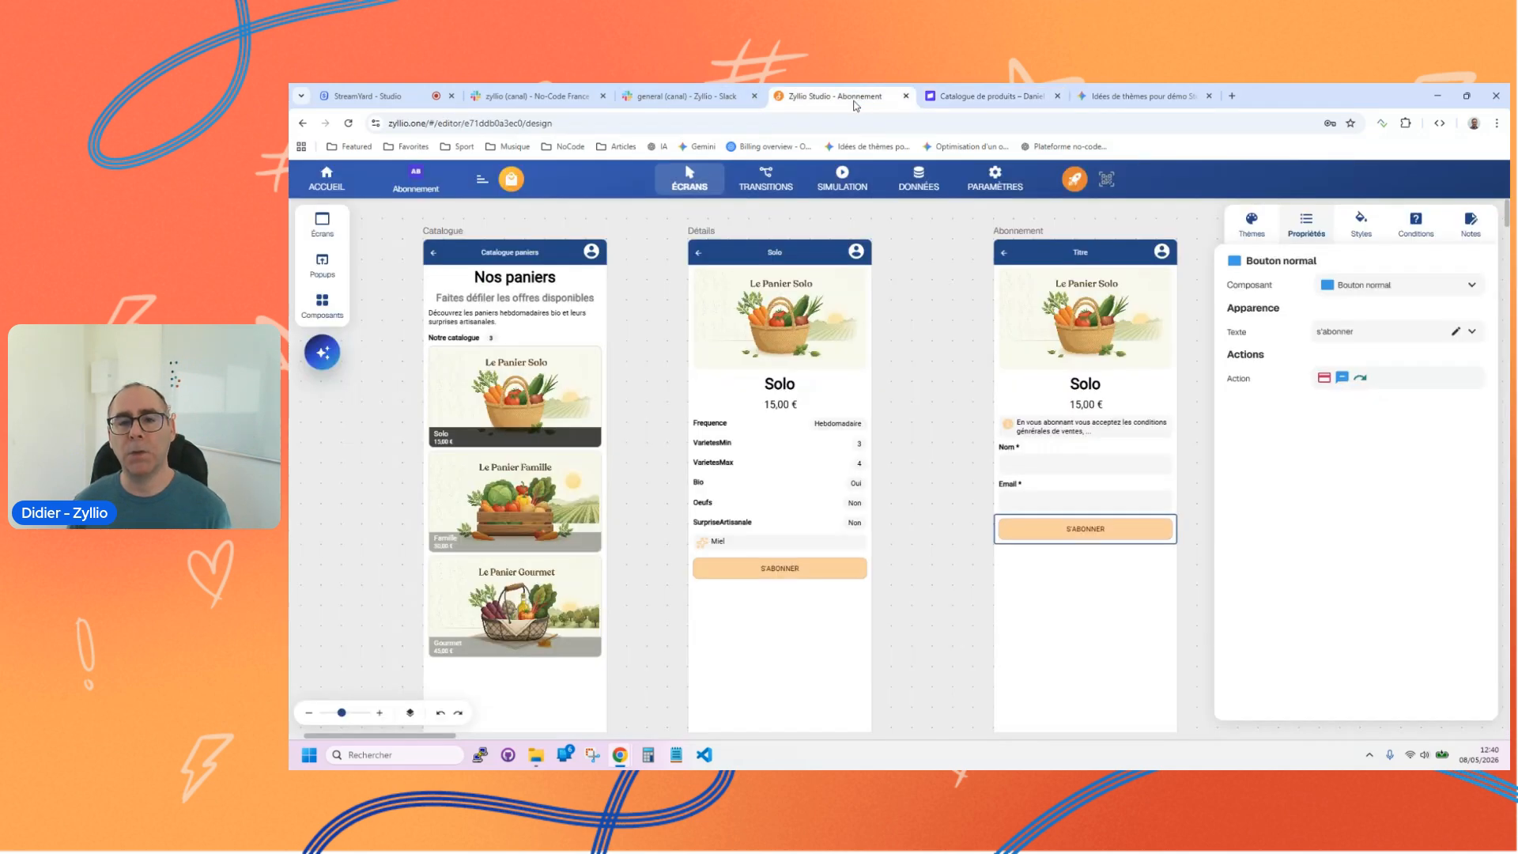
Step: Activate the Stripe payment integration in the app's settings
left_click(973, 193)
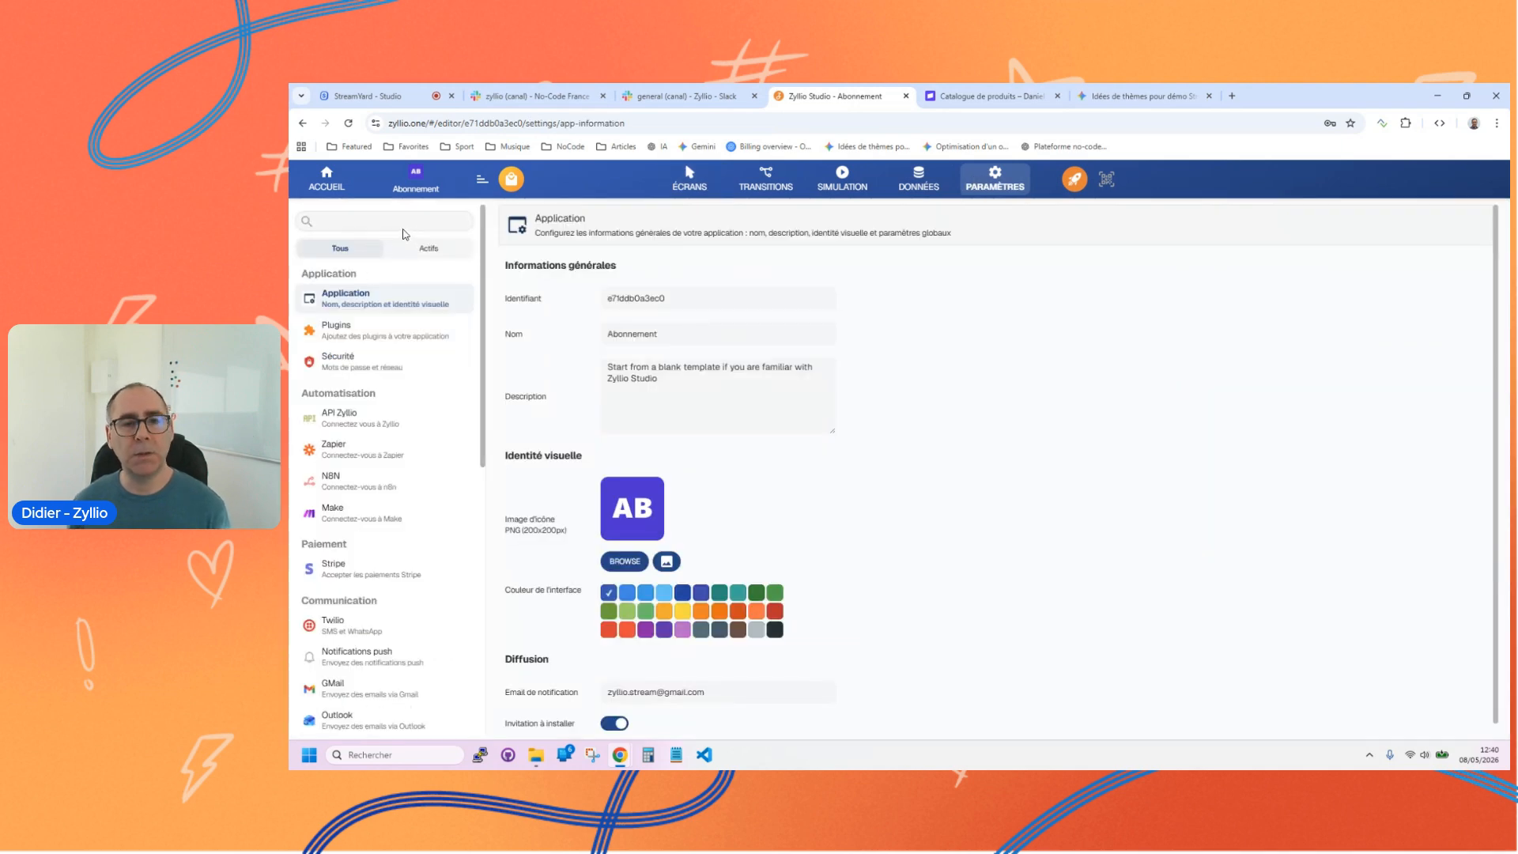
scroll(391, 364, "down", 10)
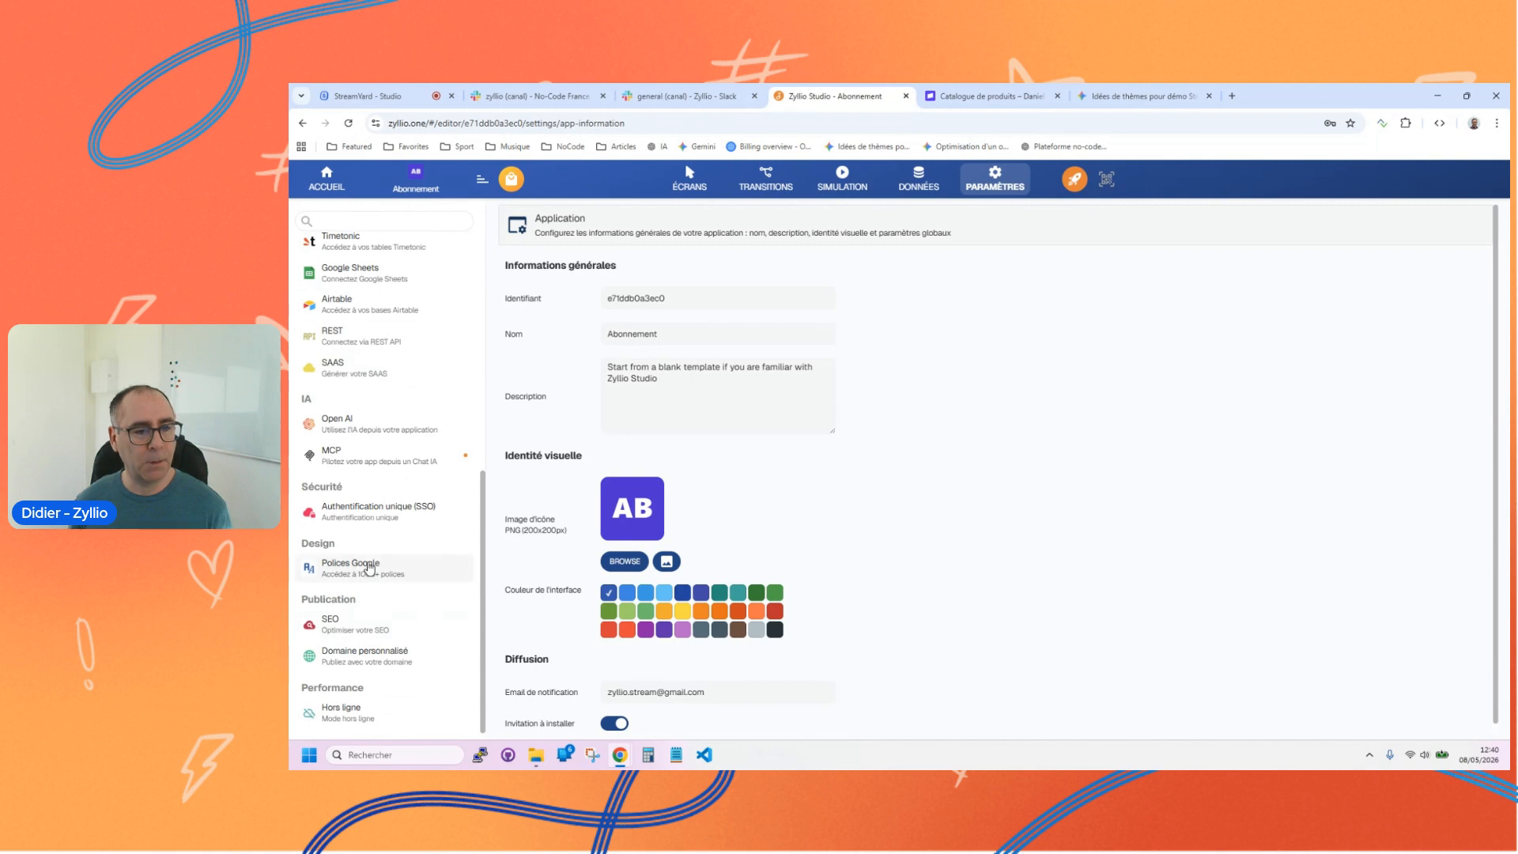
scroll(370, 566, "up", 3)
scroll(369, 528, "up", 2)
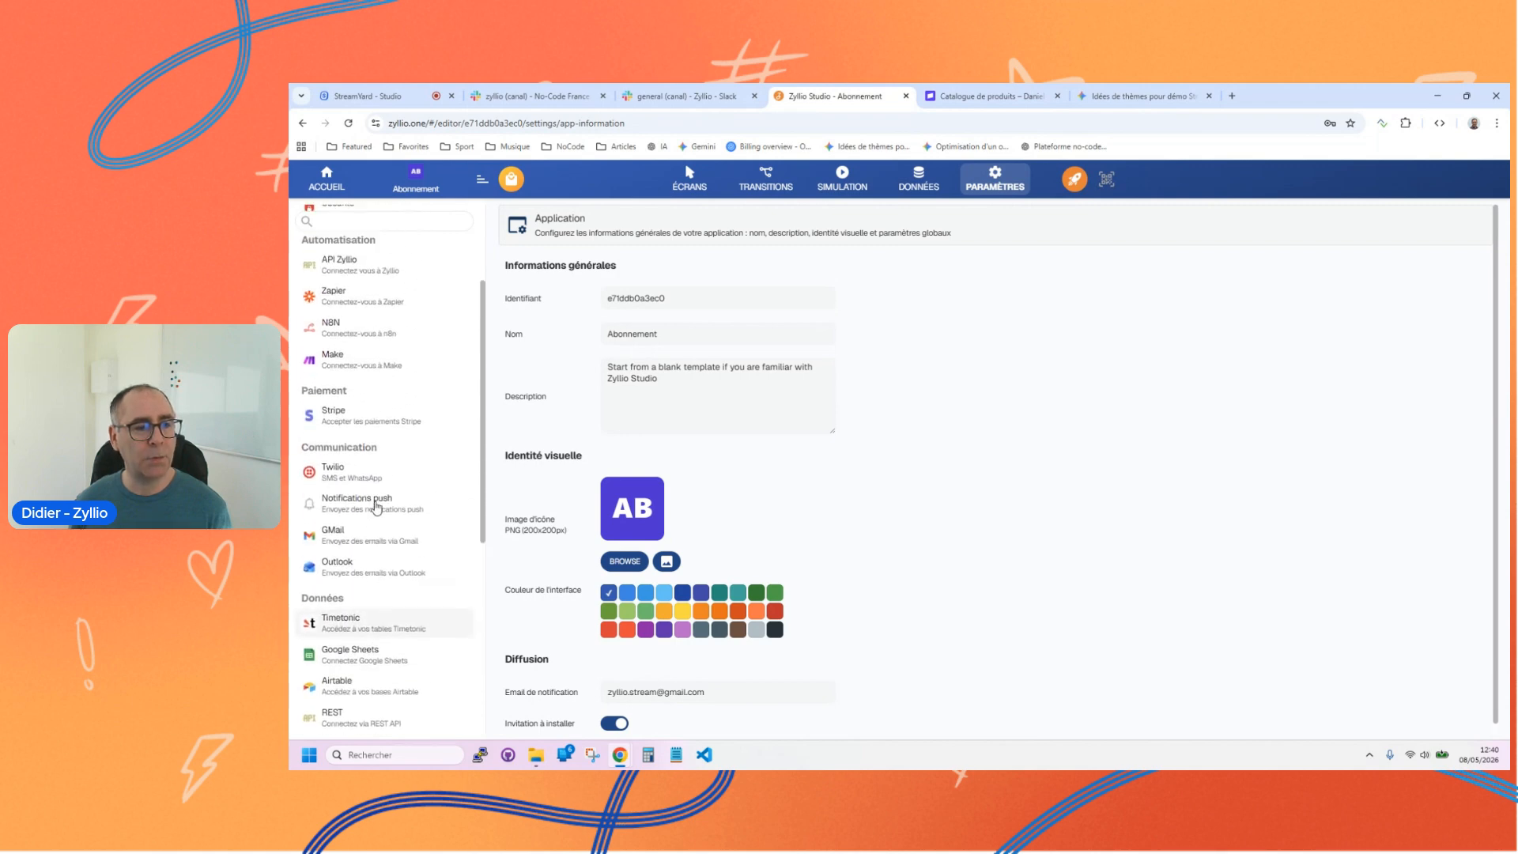
left_click(370, 425)
left_click(611, 267)
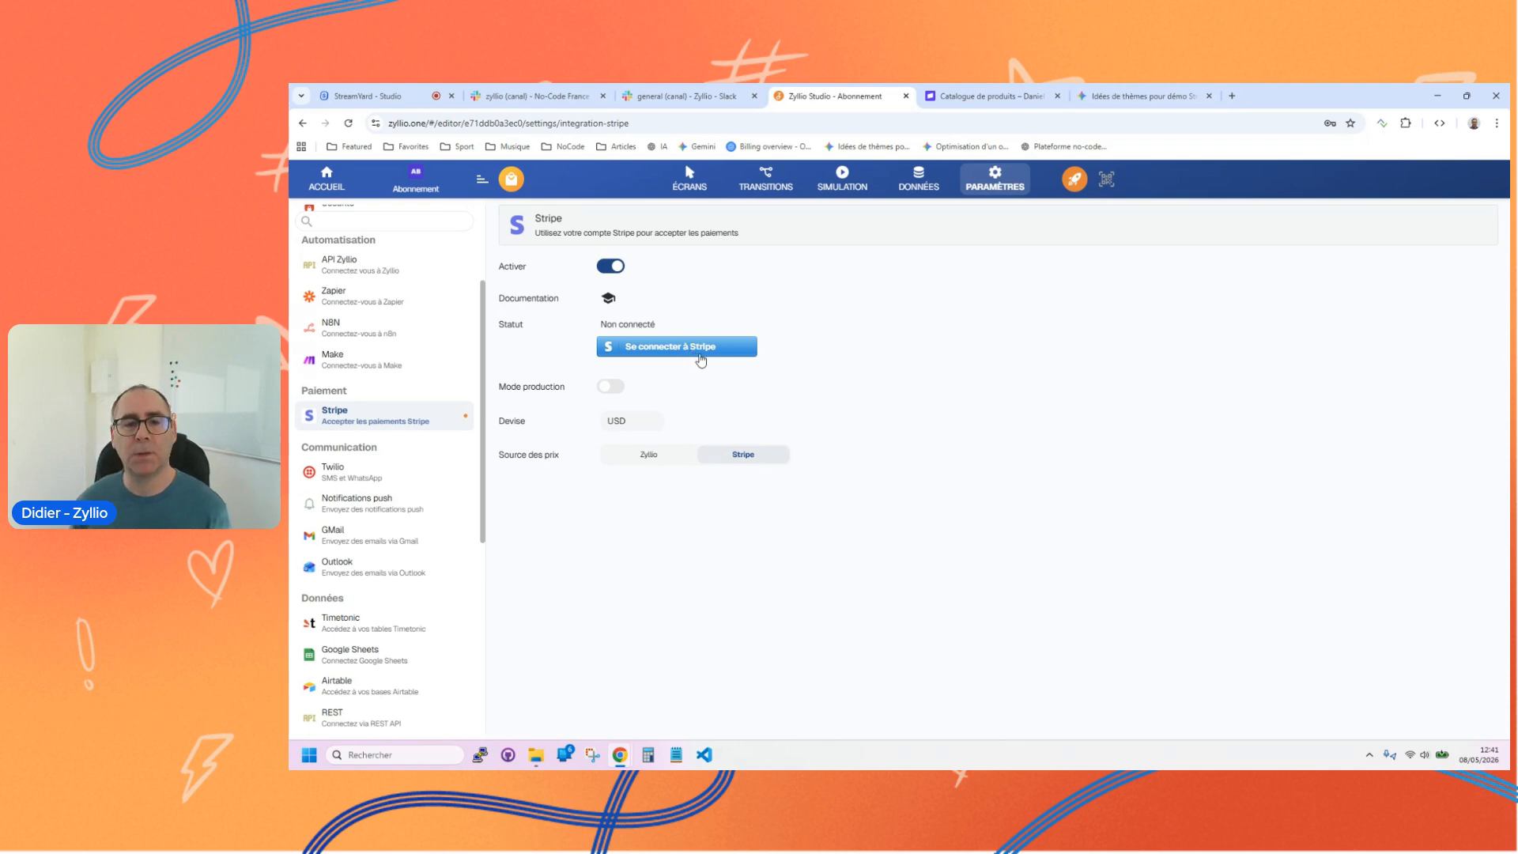
Step: Connect the existing Stripe test account to Zyllio and close the connection confirmation
left_click(674, 349)
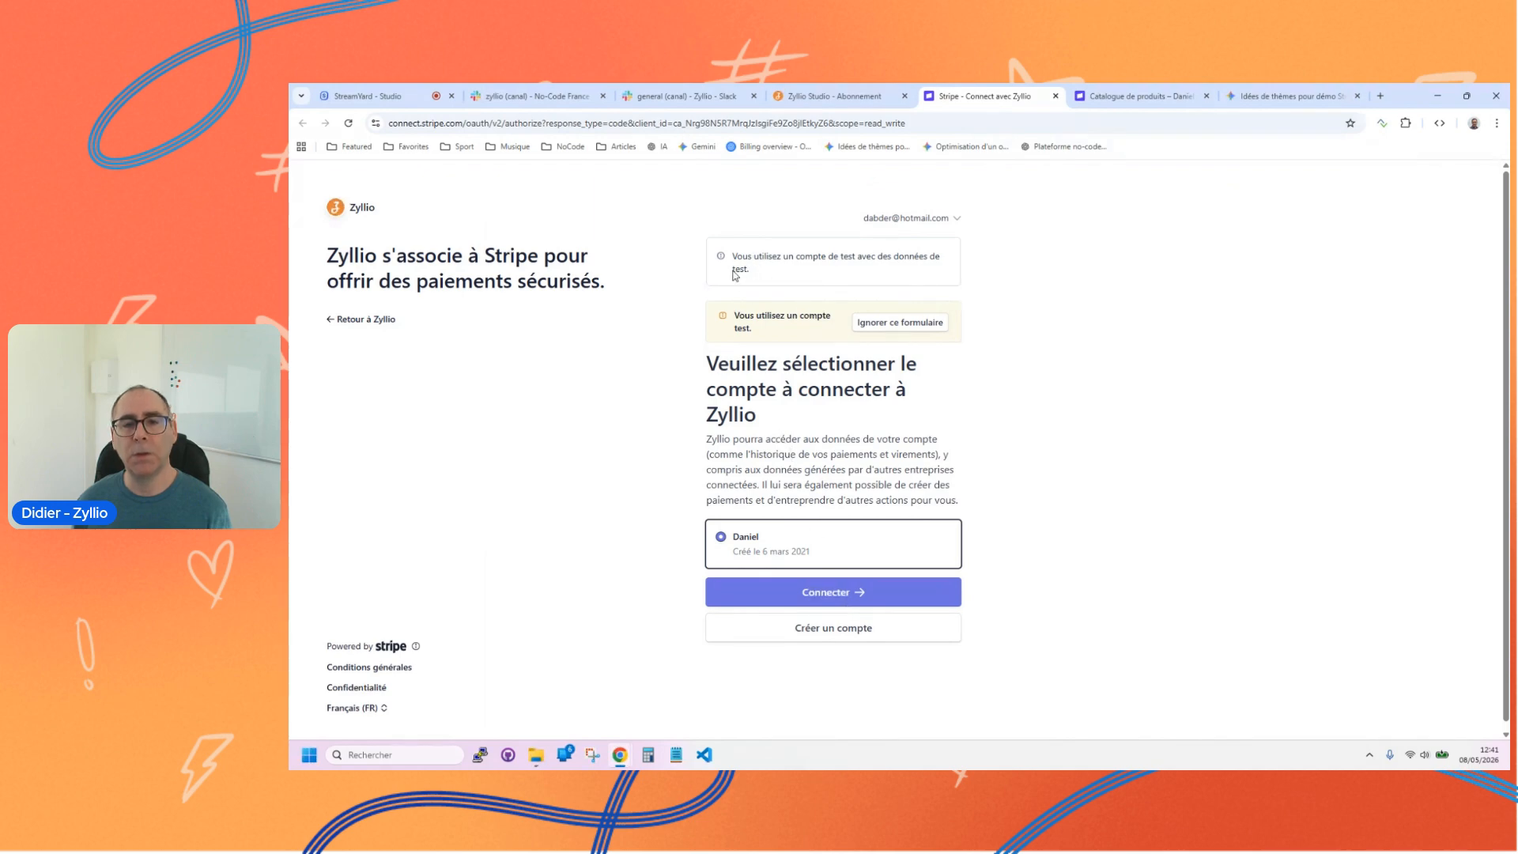
left_click(814, 101)
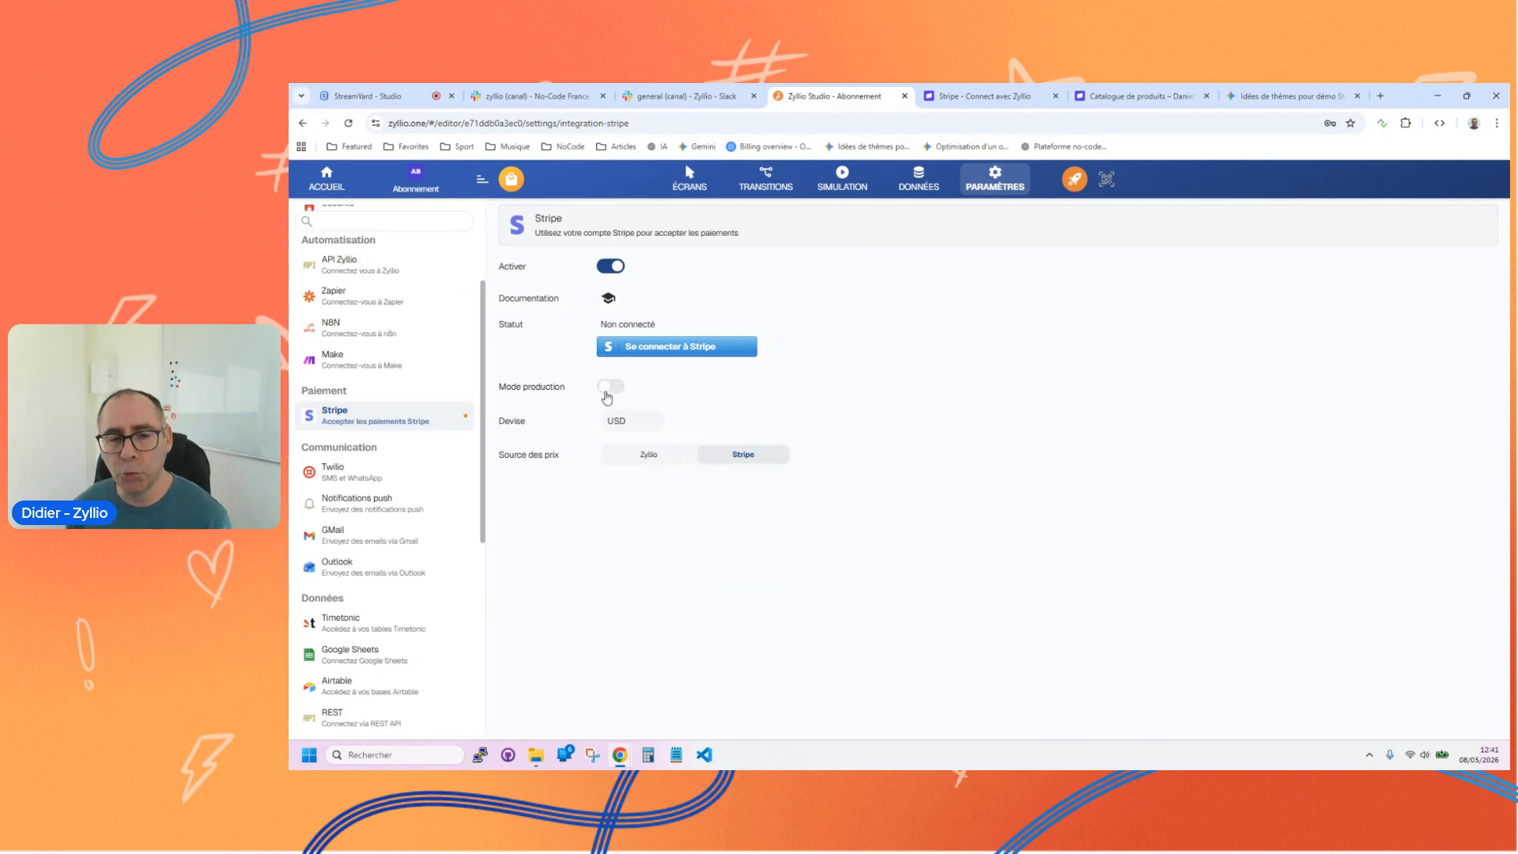
left_click(1000, 98)
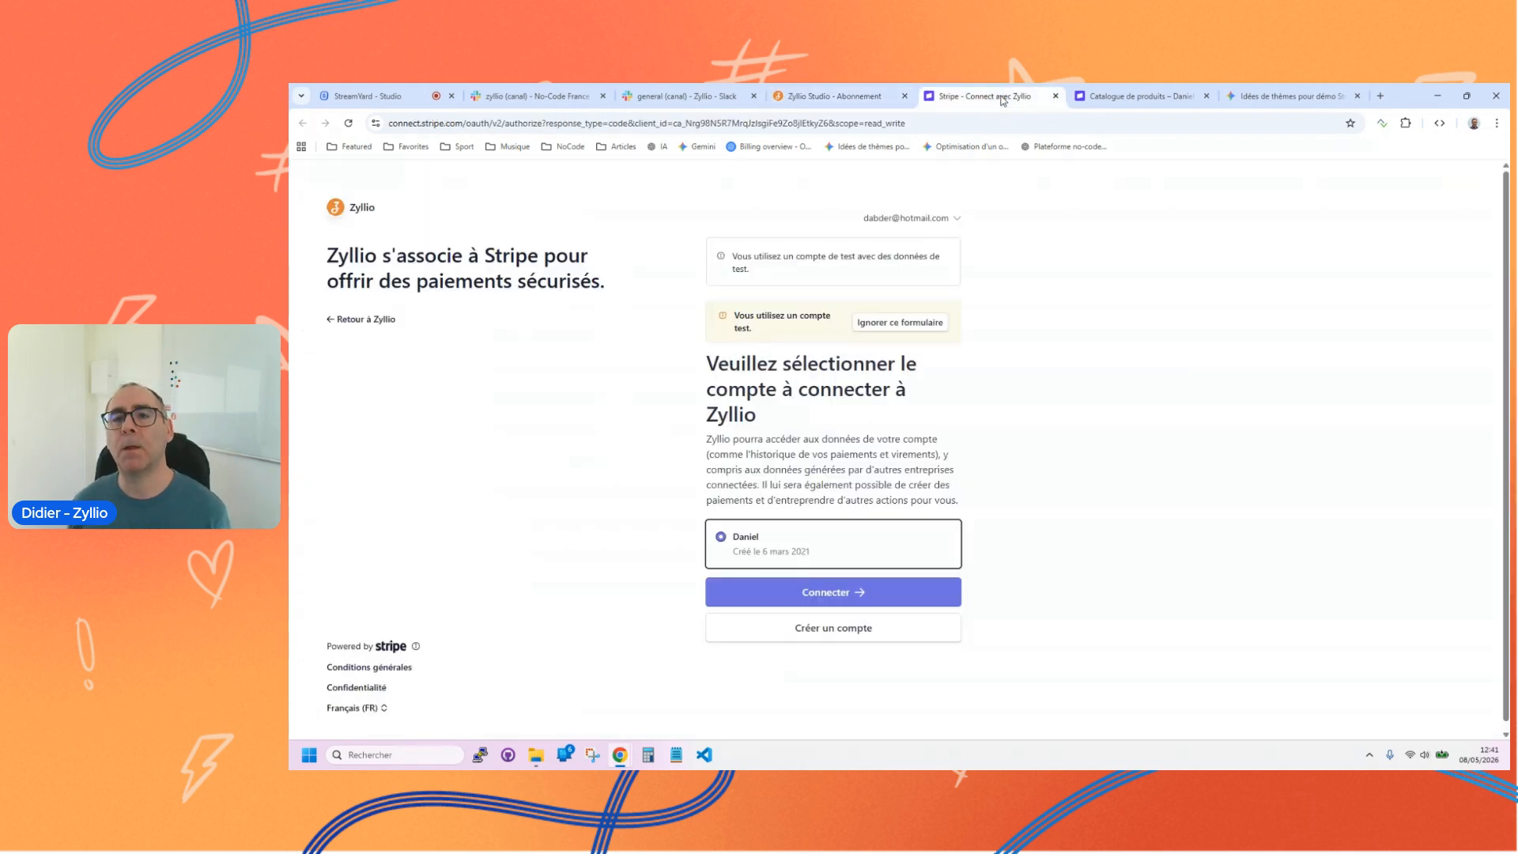
left_click(827, 593)
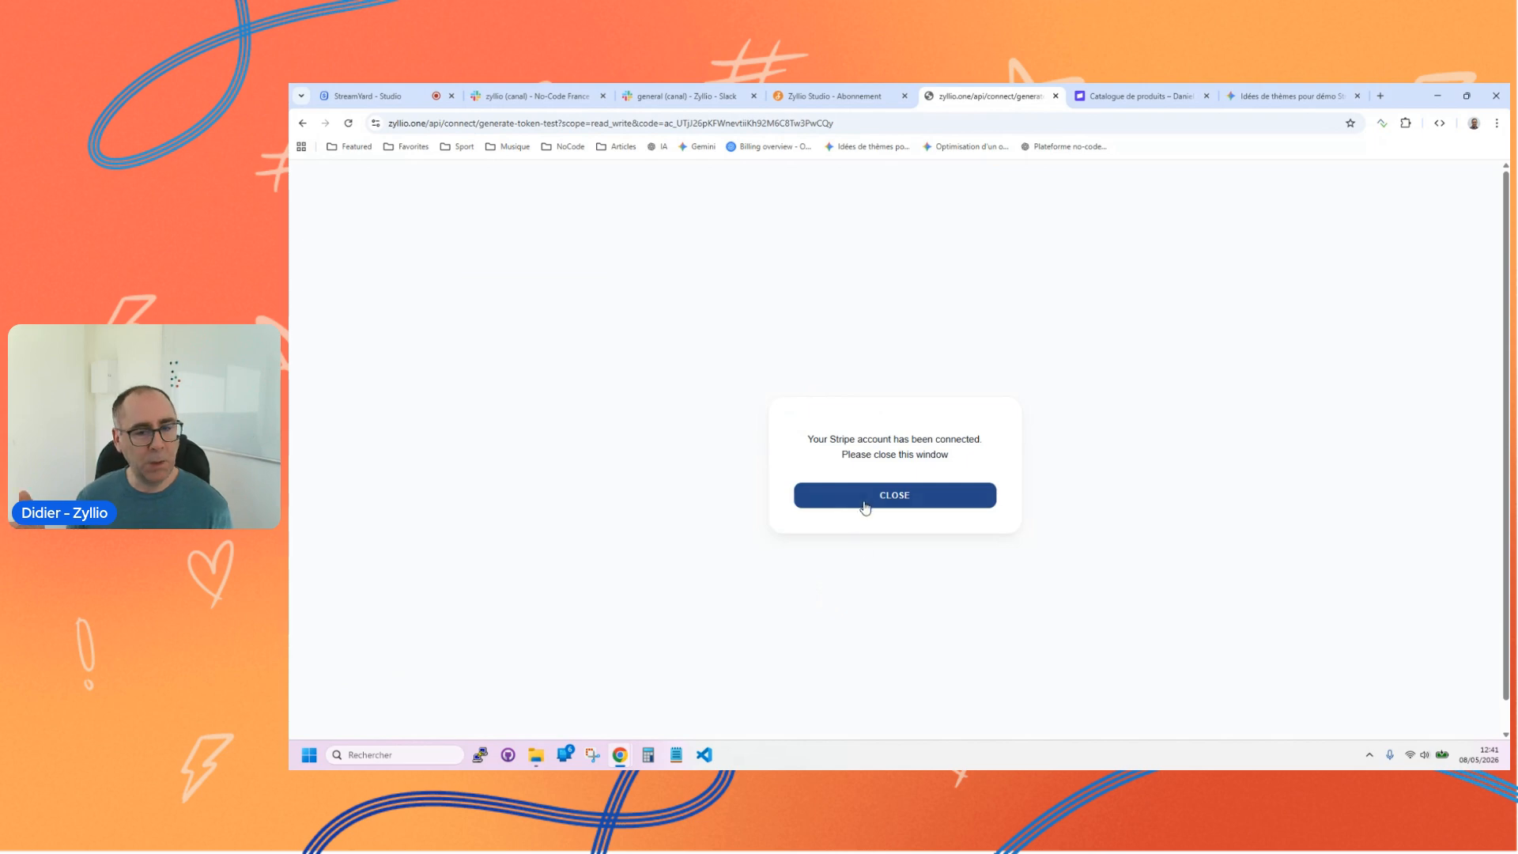
left_click(866, 496)
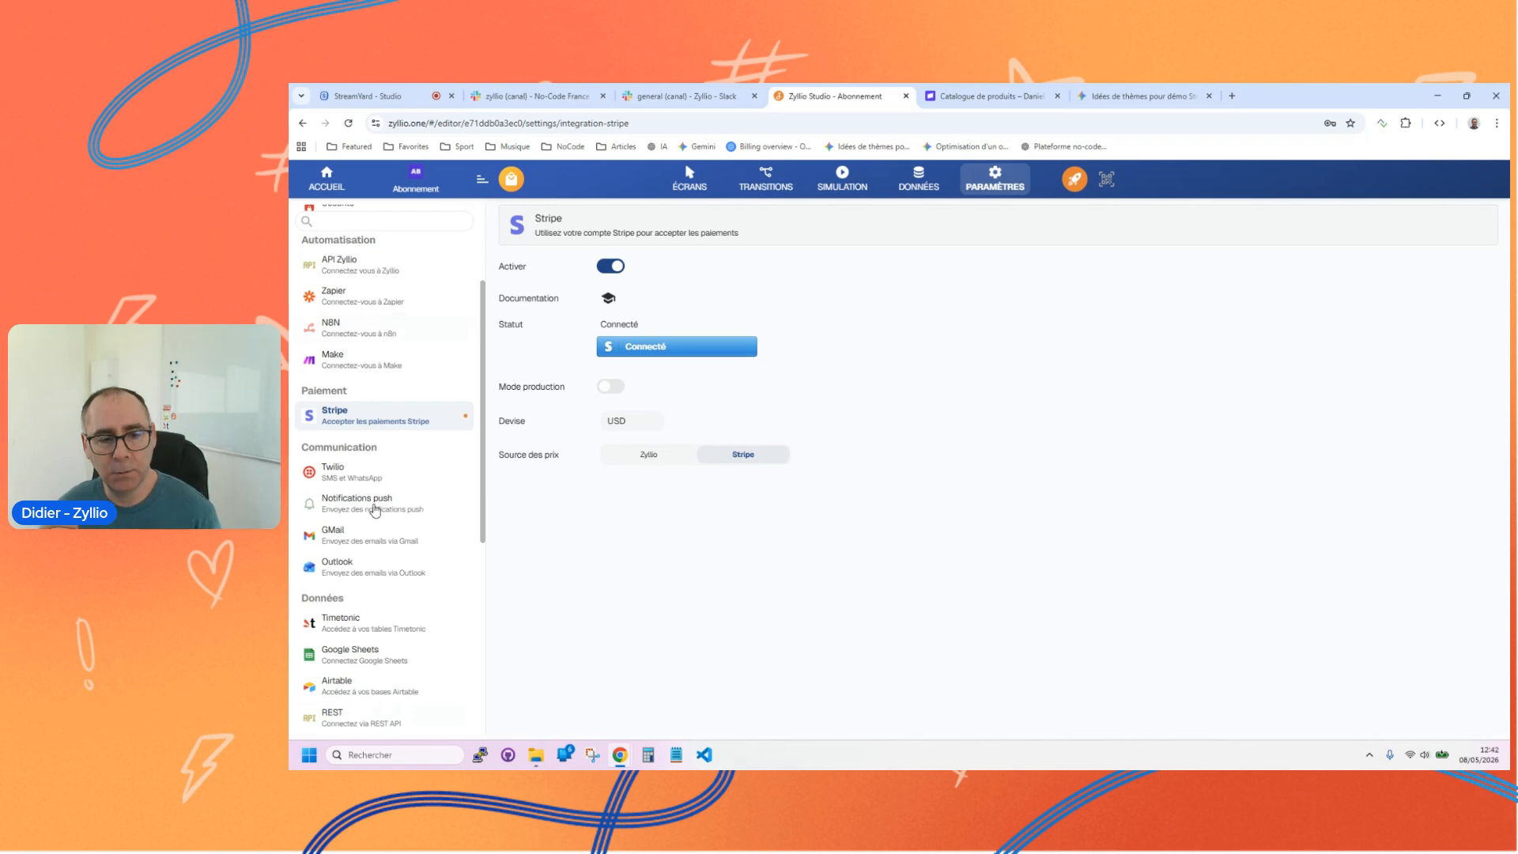
Step: Set the Stripe integration's currency to EUR
double_click(627, 423)
type("EUR")
left_click(671, 441)
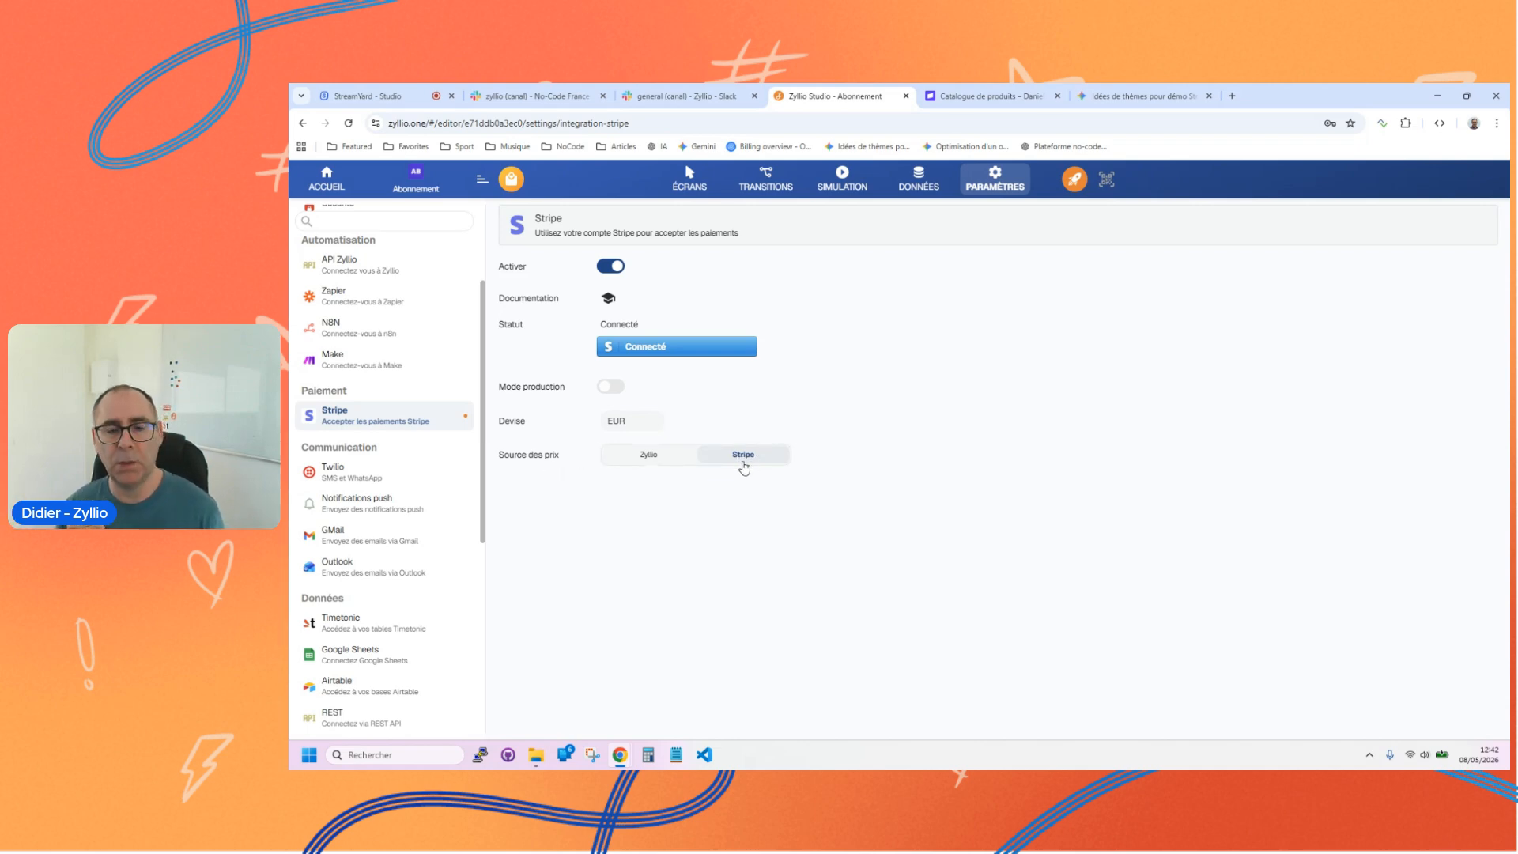
Step: Review the Payer un abonnement action on the Abonnement screen's S'abonner button, and close the action editor
left_click(691, 181)
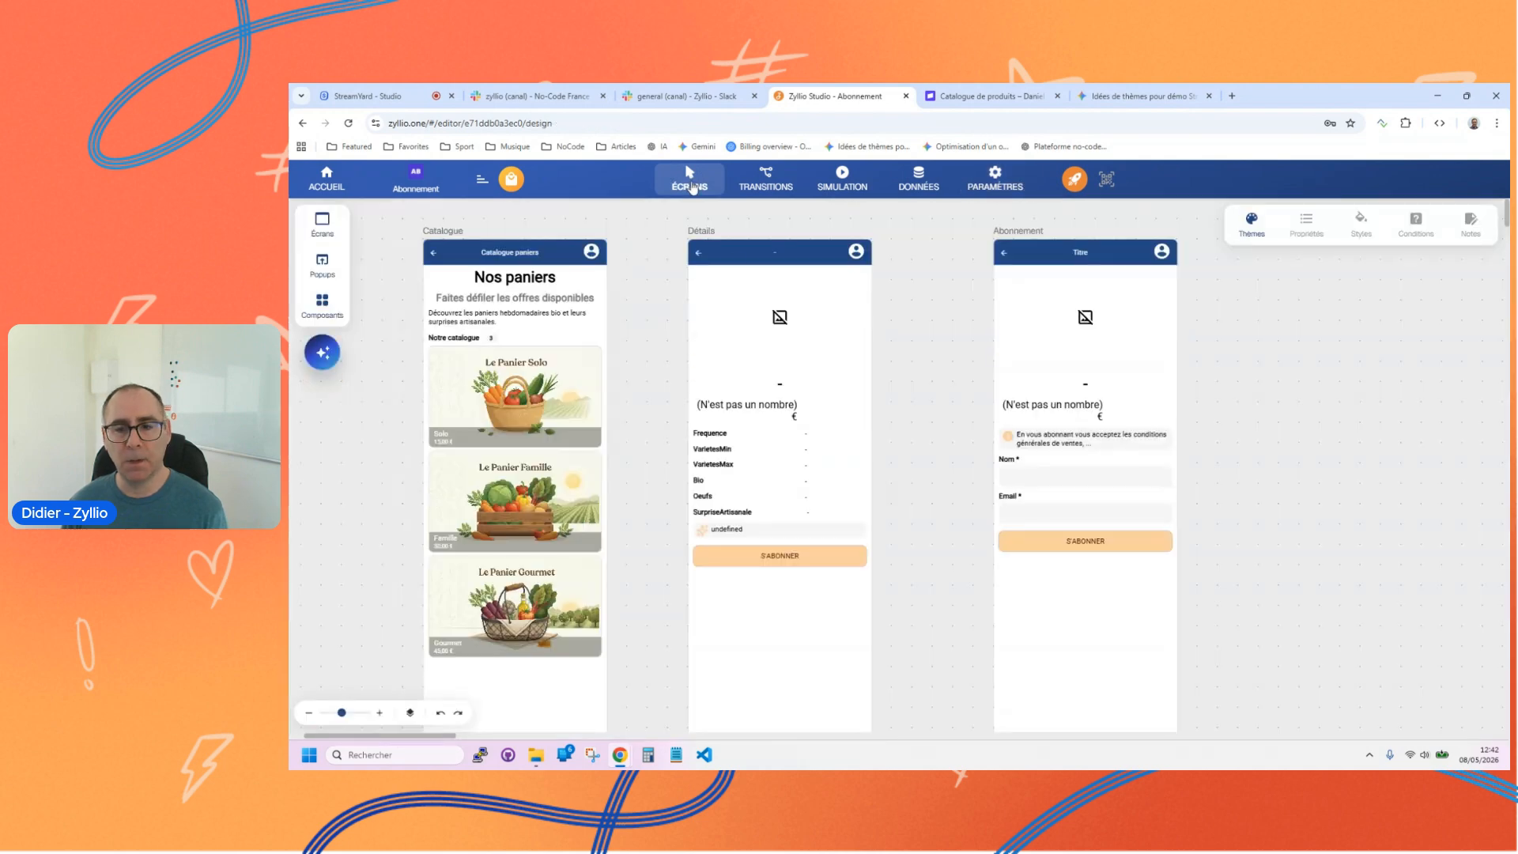
left_click(1044, 546)
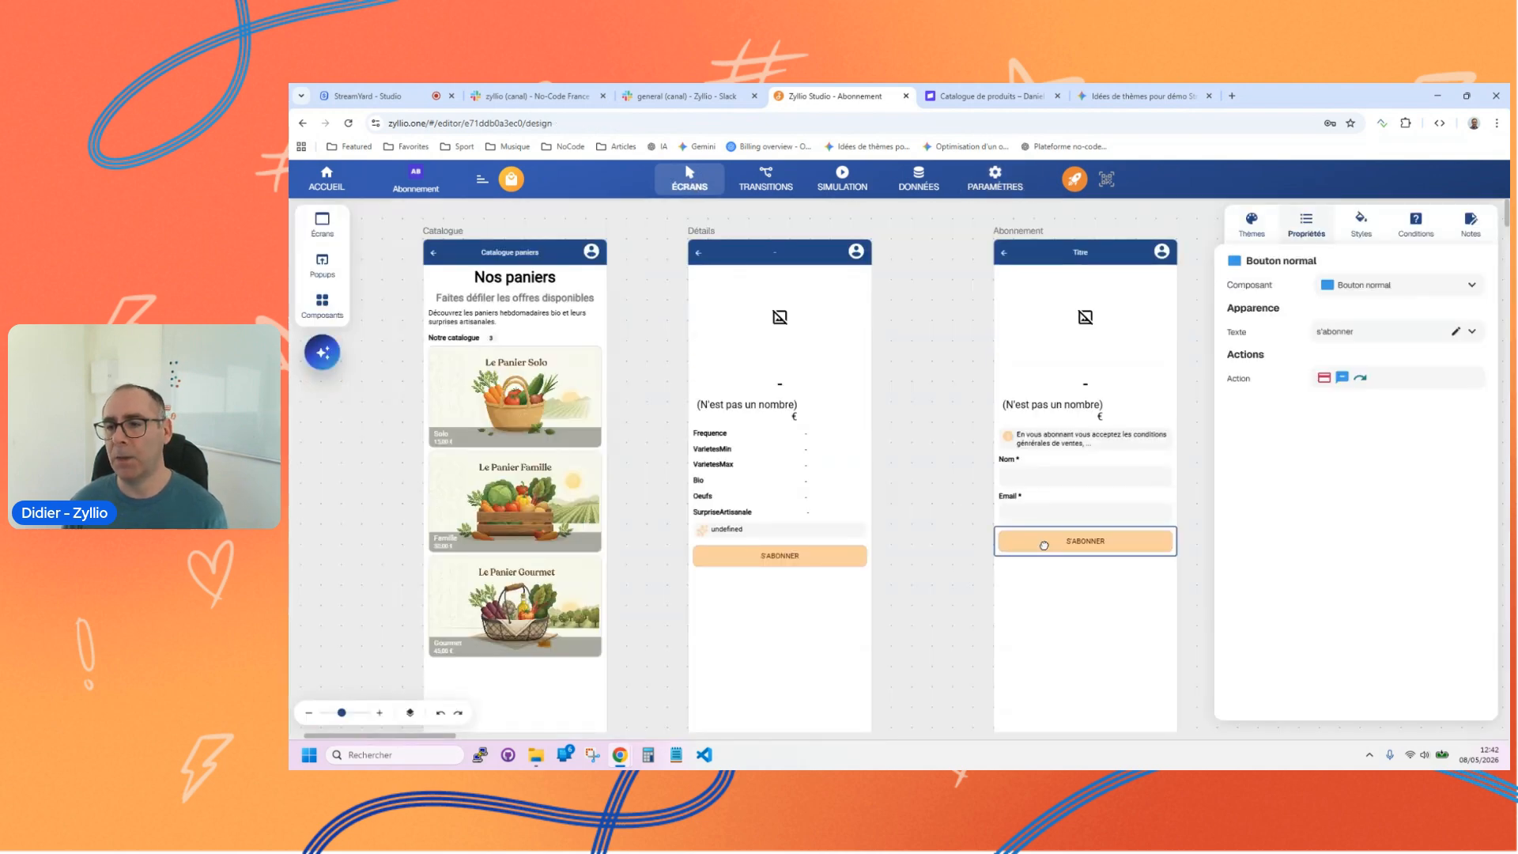
left_click(1322, 378)
left_click(393, 351)
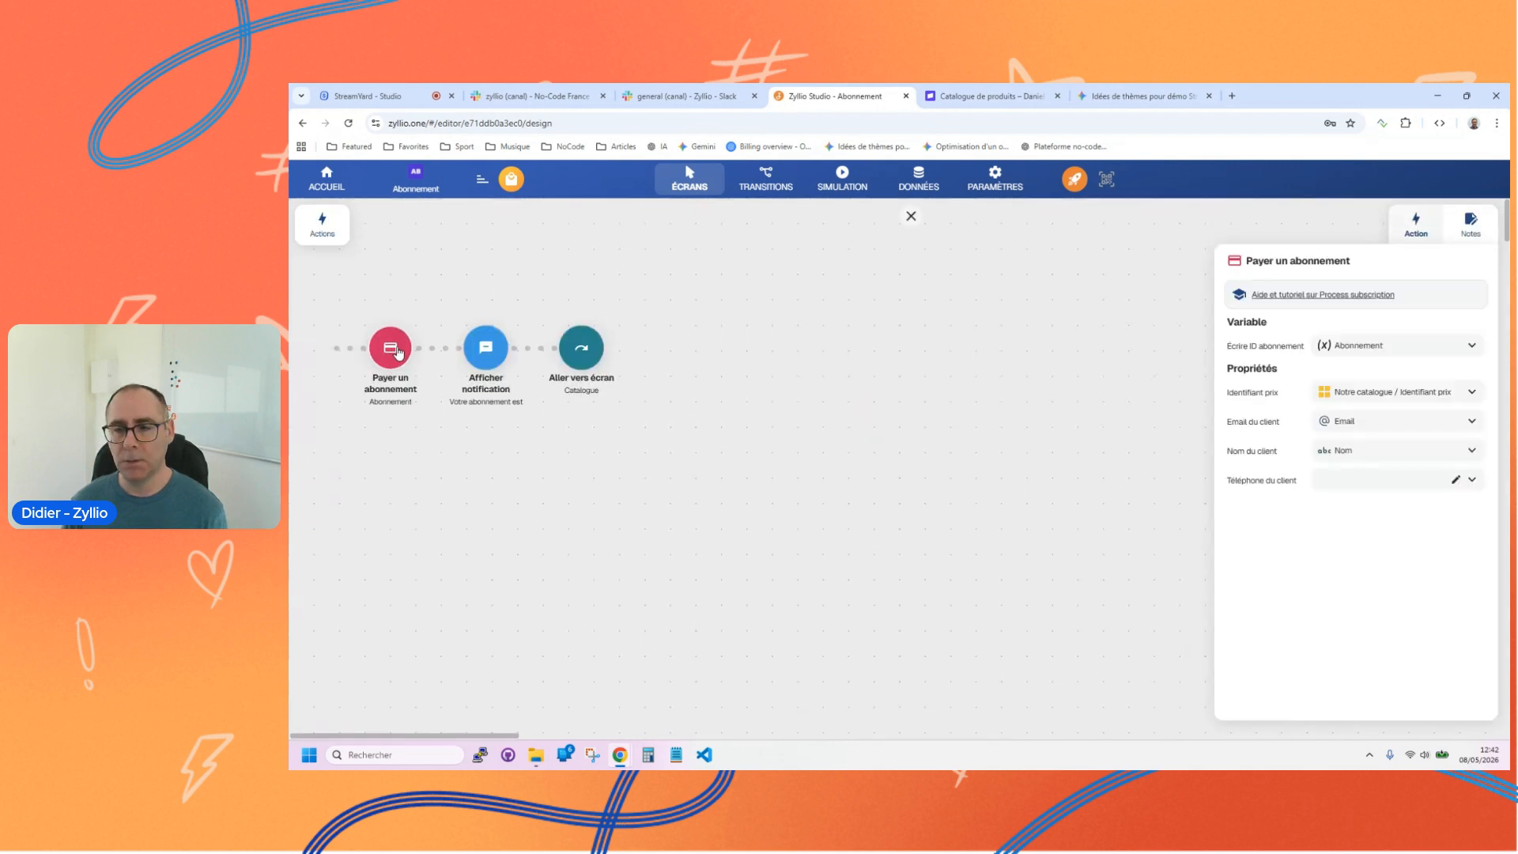
left_click(910, 216)
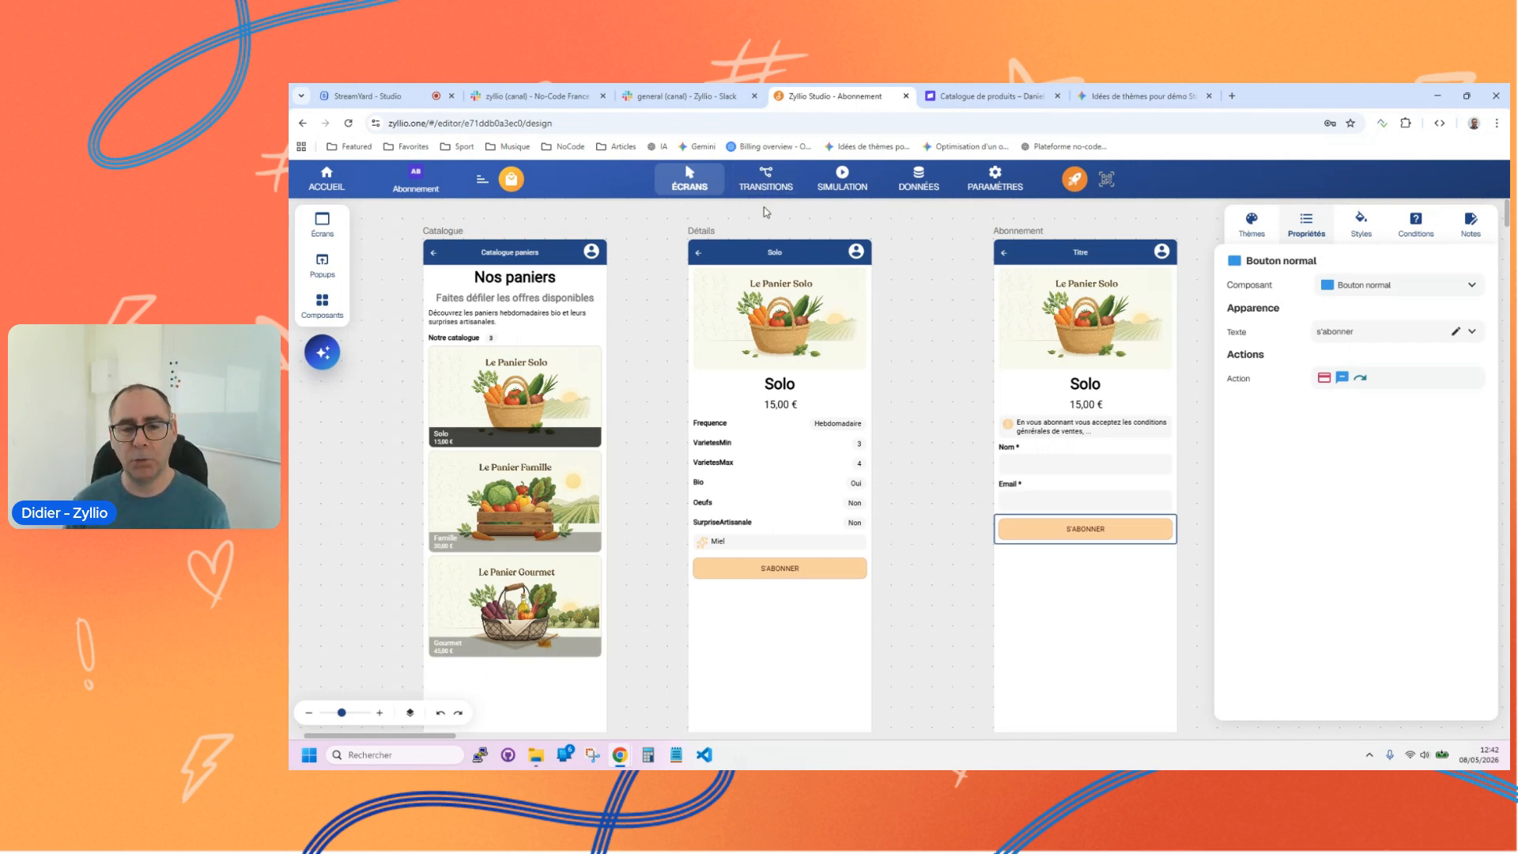
Step: Simulate the app, subscribe to the Solo basket with the customer's name and e-mail, and proceed to payment
left_click(844, 185)
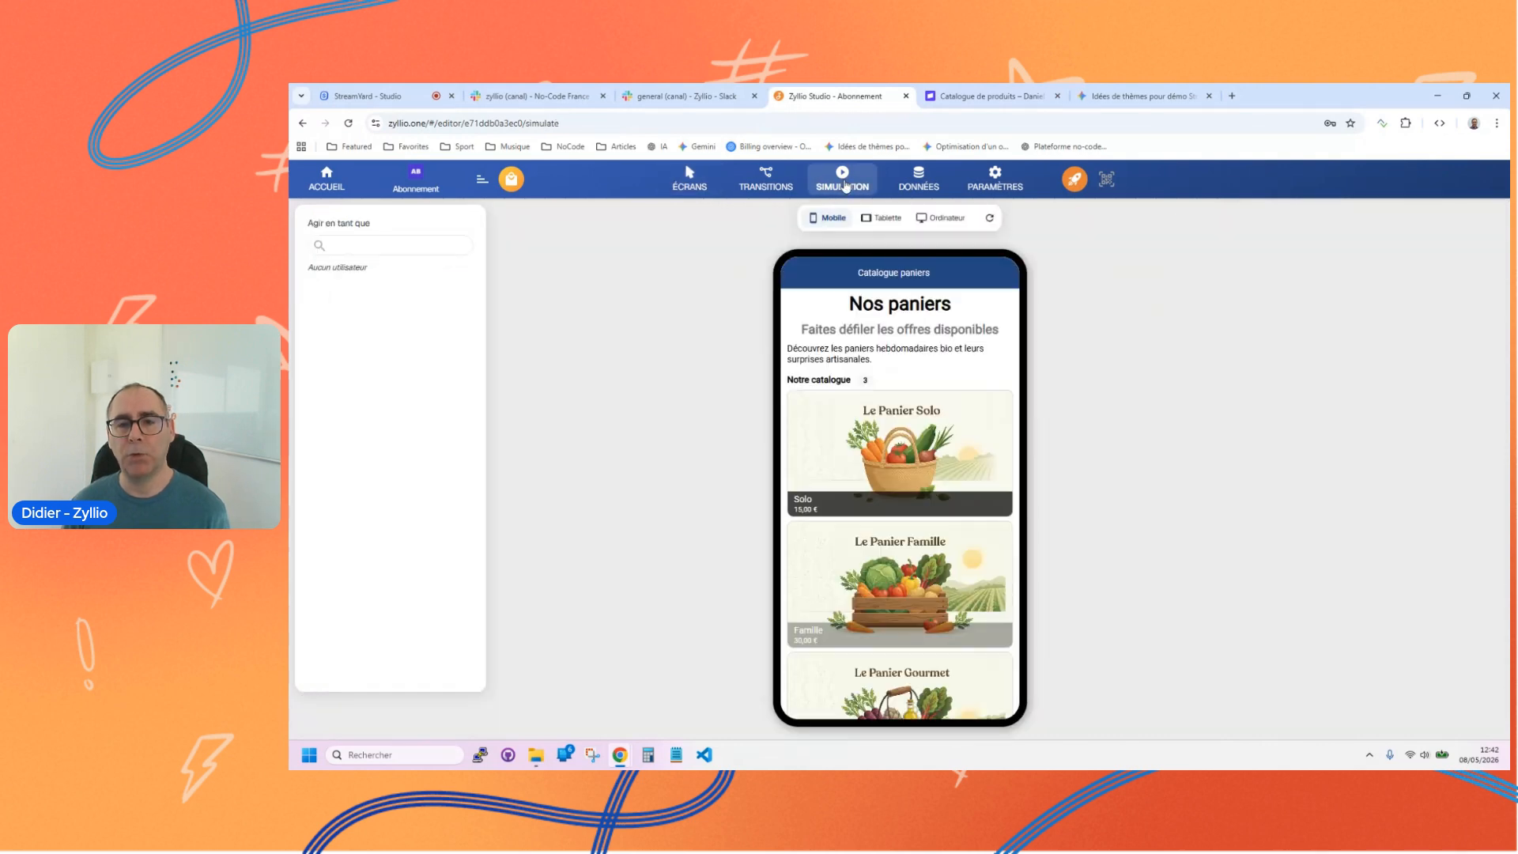
left_click(884, 442)
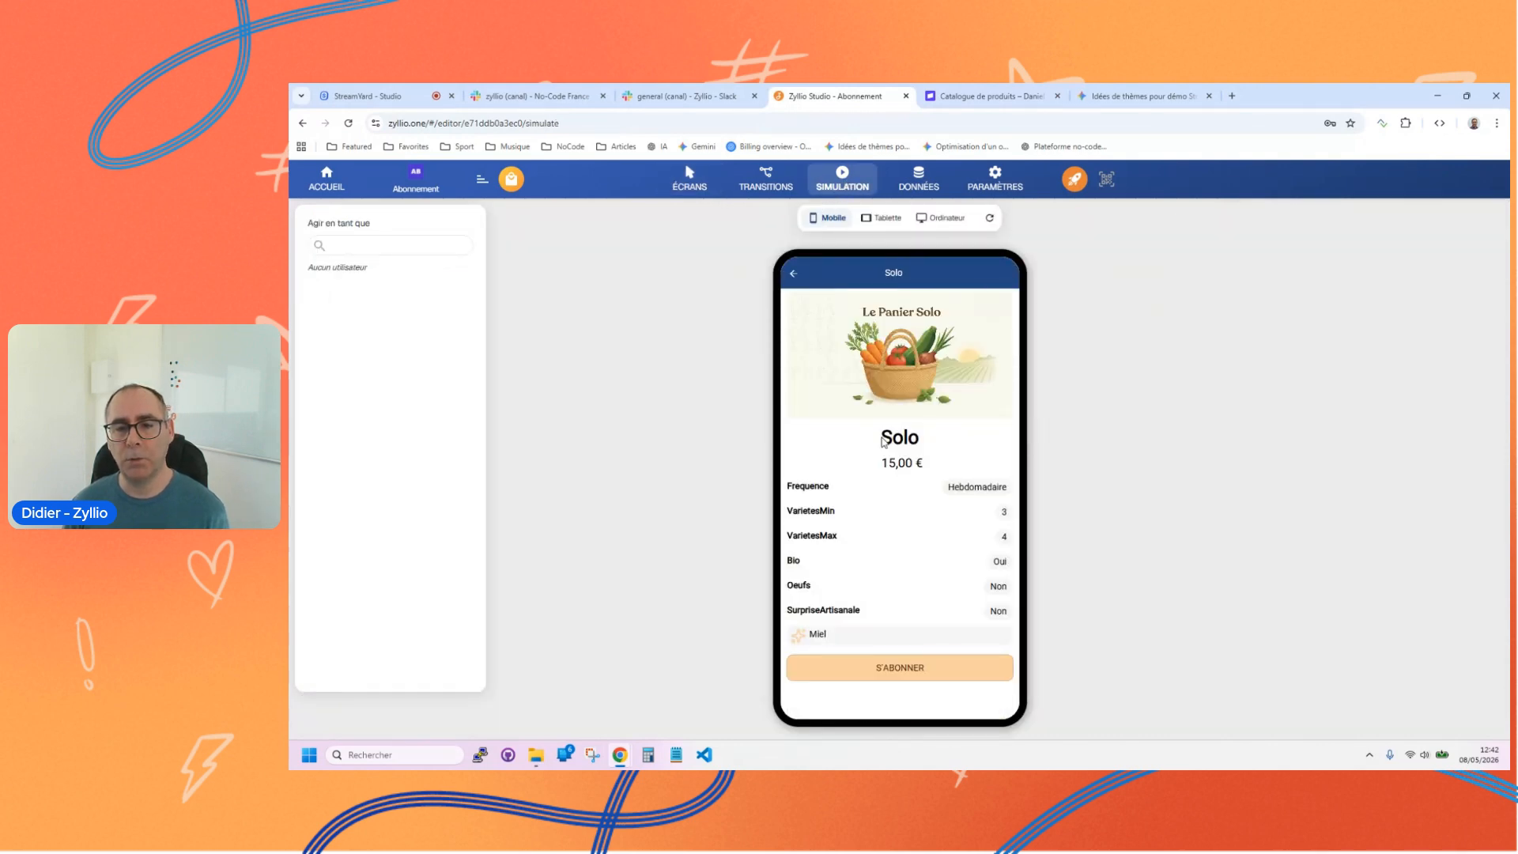
left_click(909, 670)
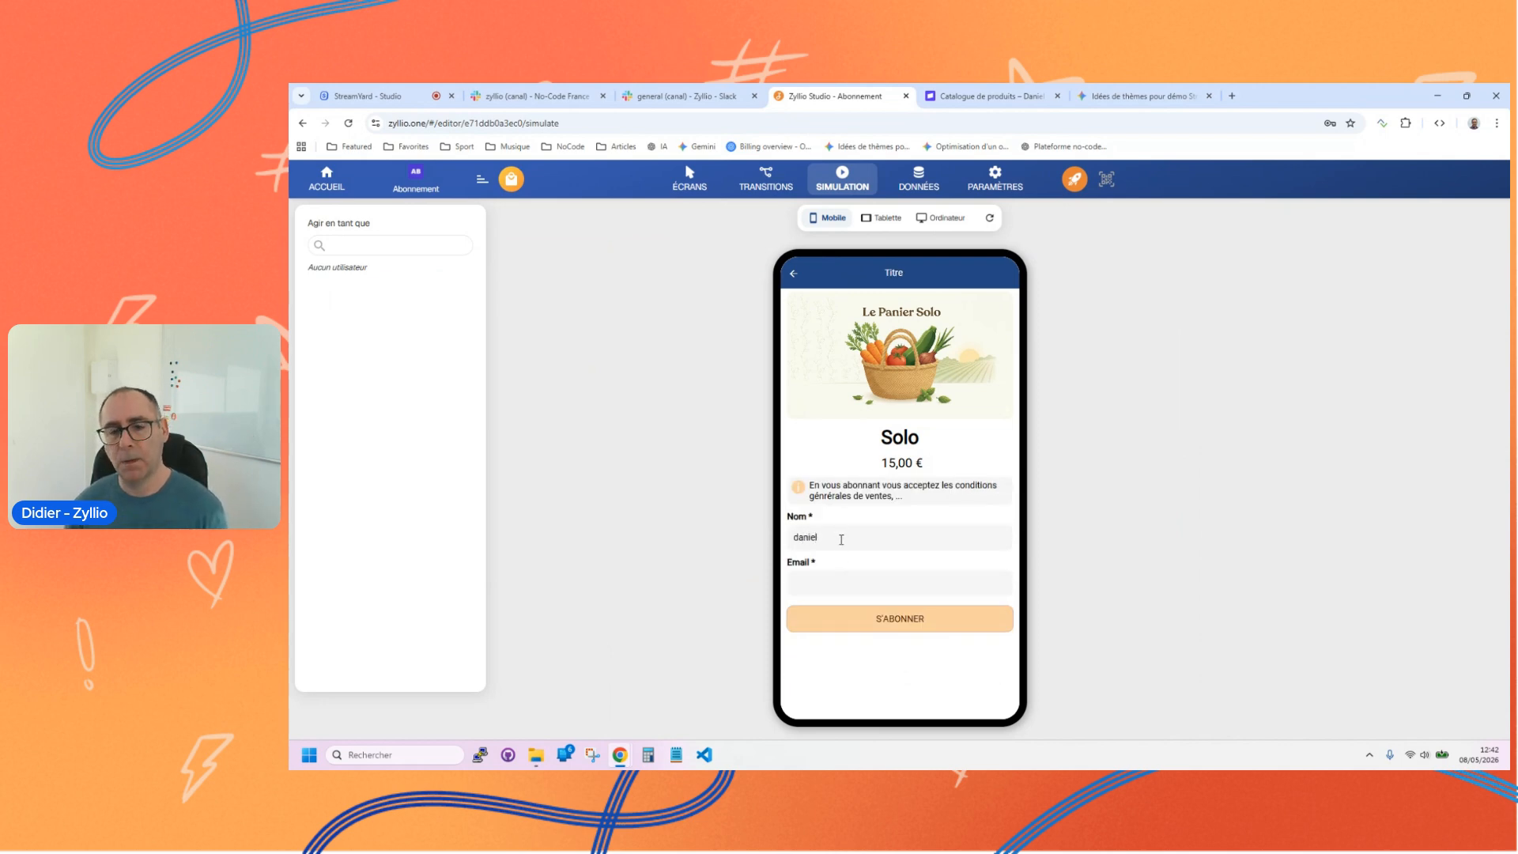
left_click(817, 586)
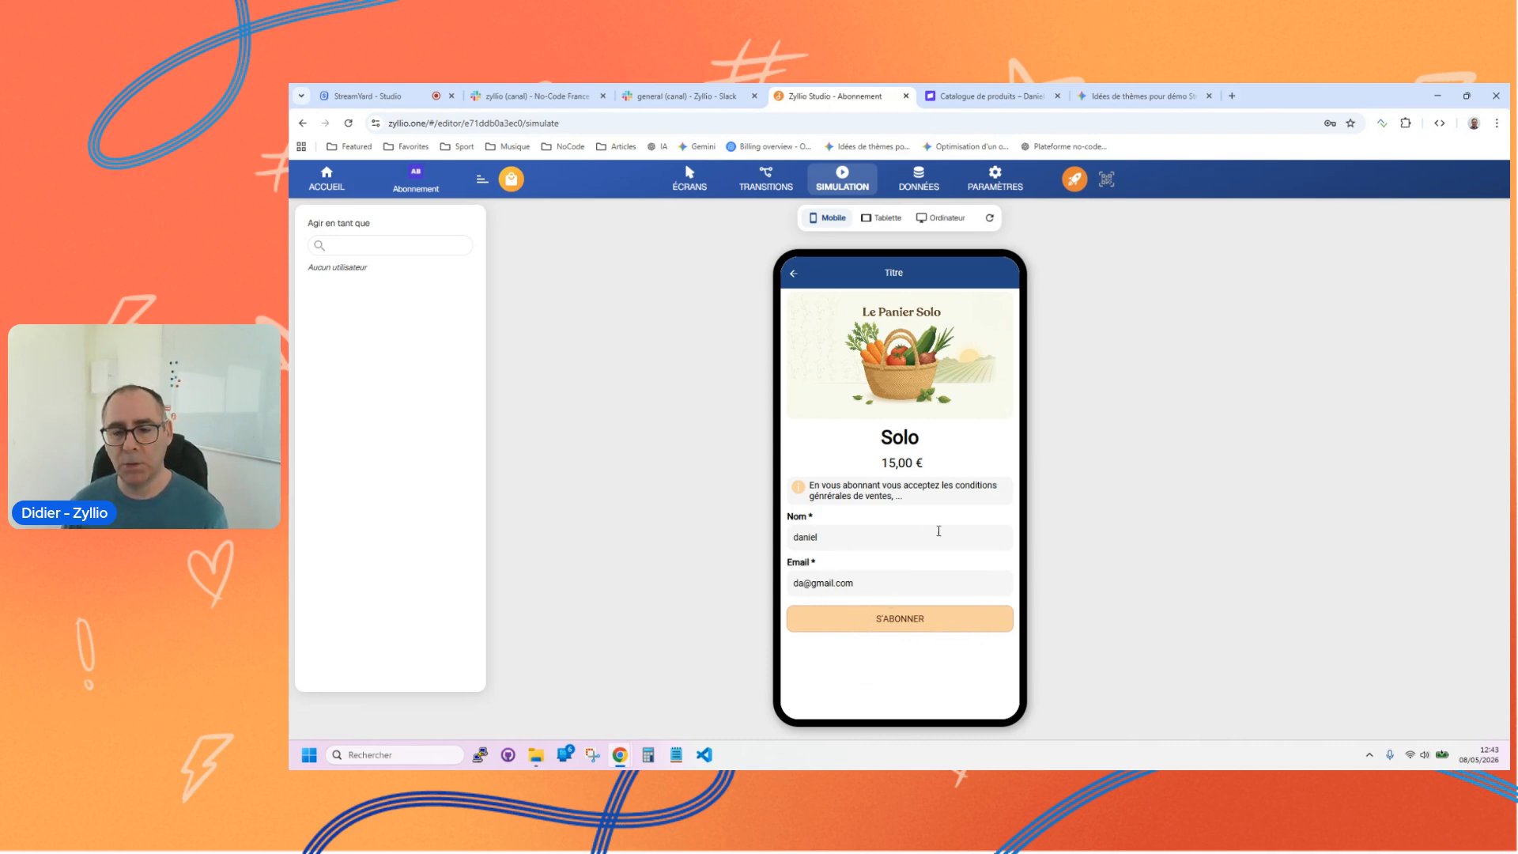
left_click(892, 624)
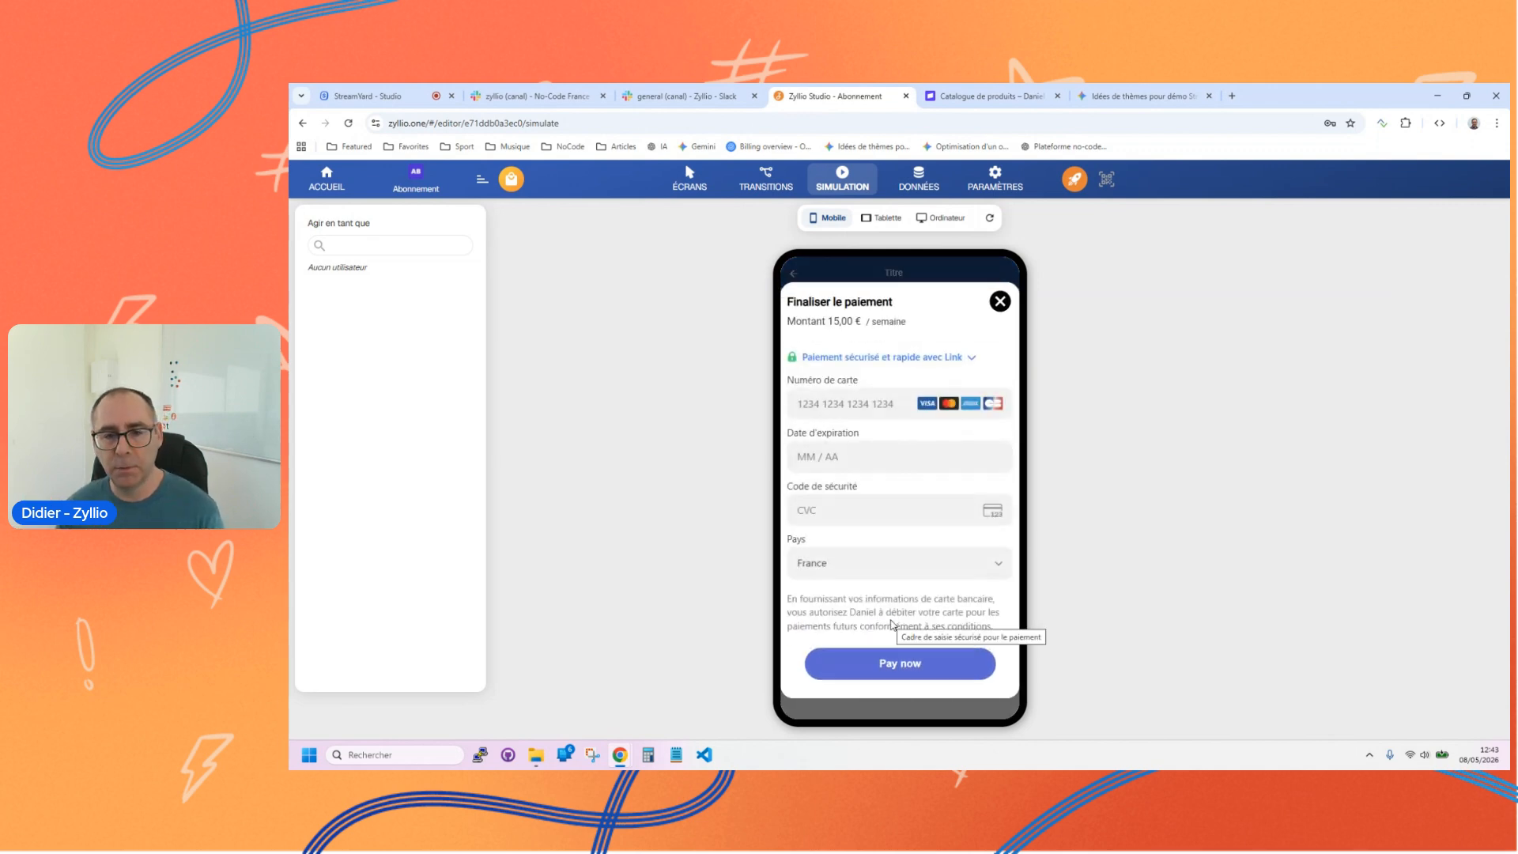
Step: Fill in the payment form with the test card number, expiry date and security code, keeping France as the country
left_click(831, 402)
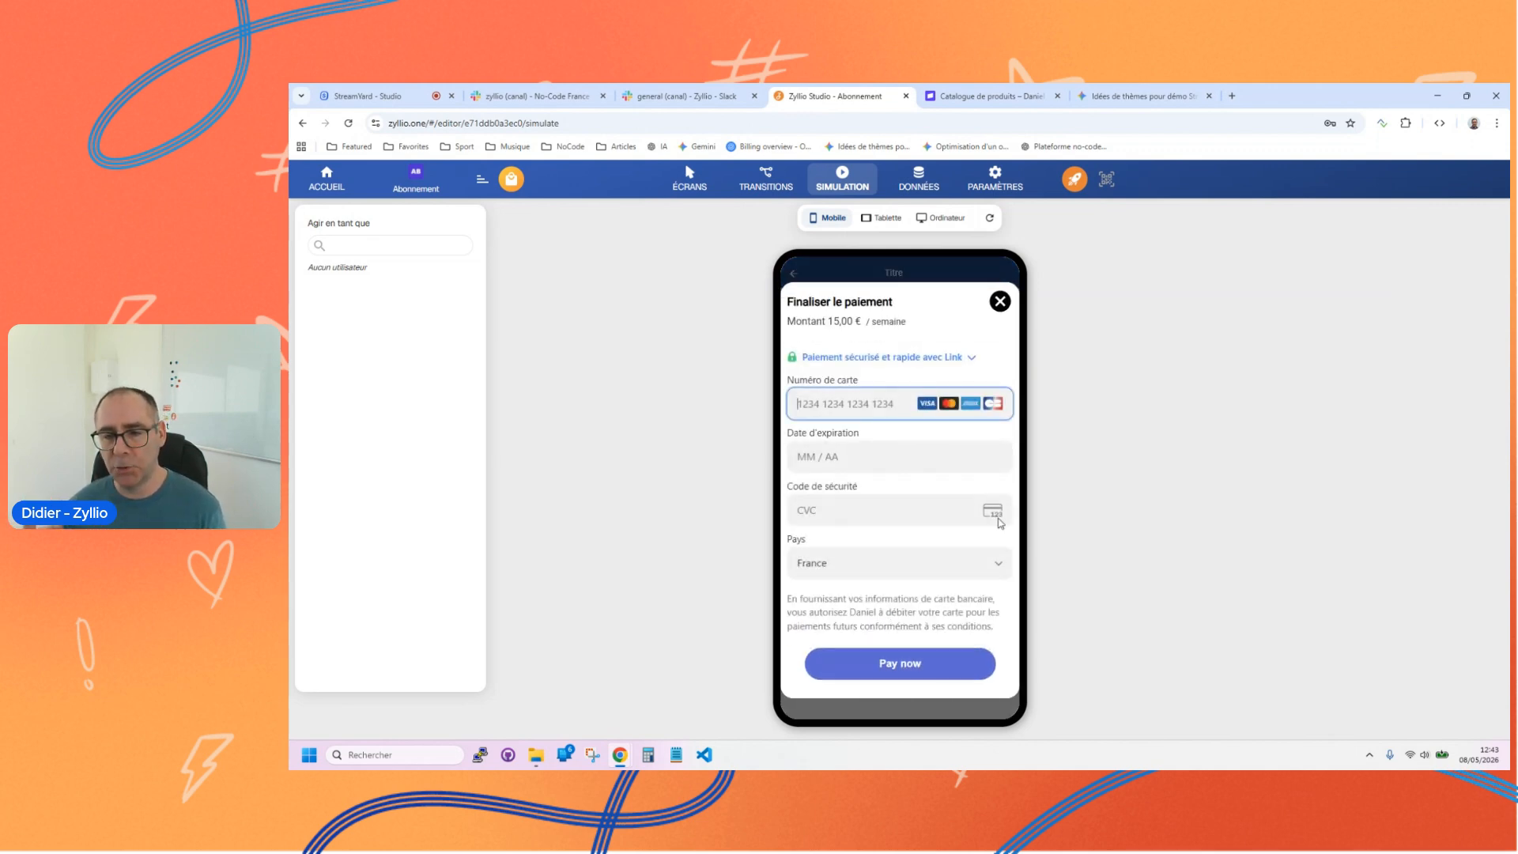
type("4242424242424242")
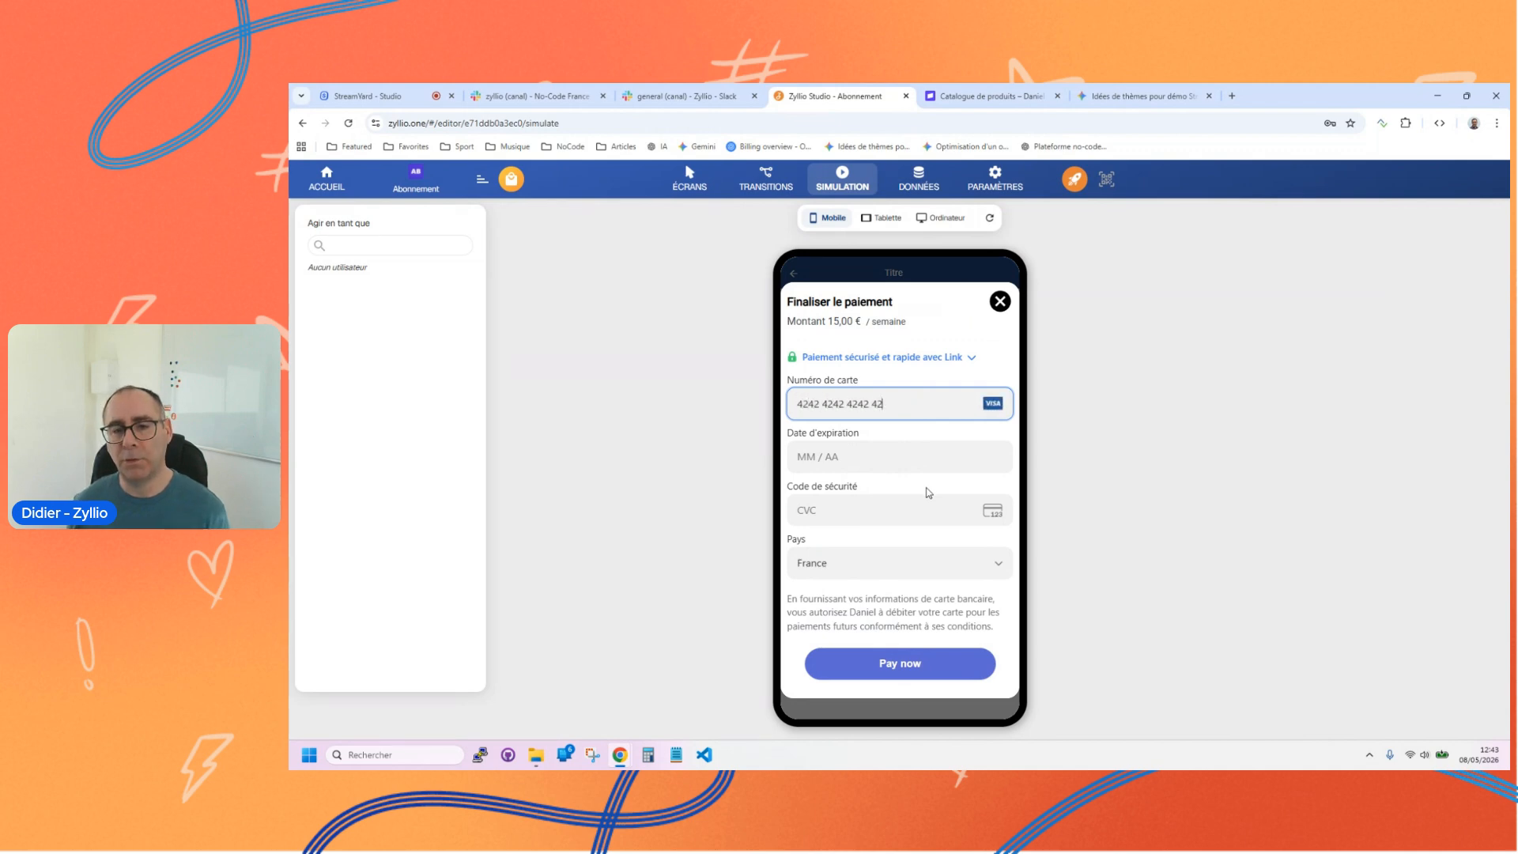
type("1")
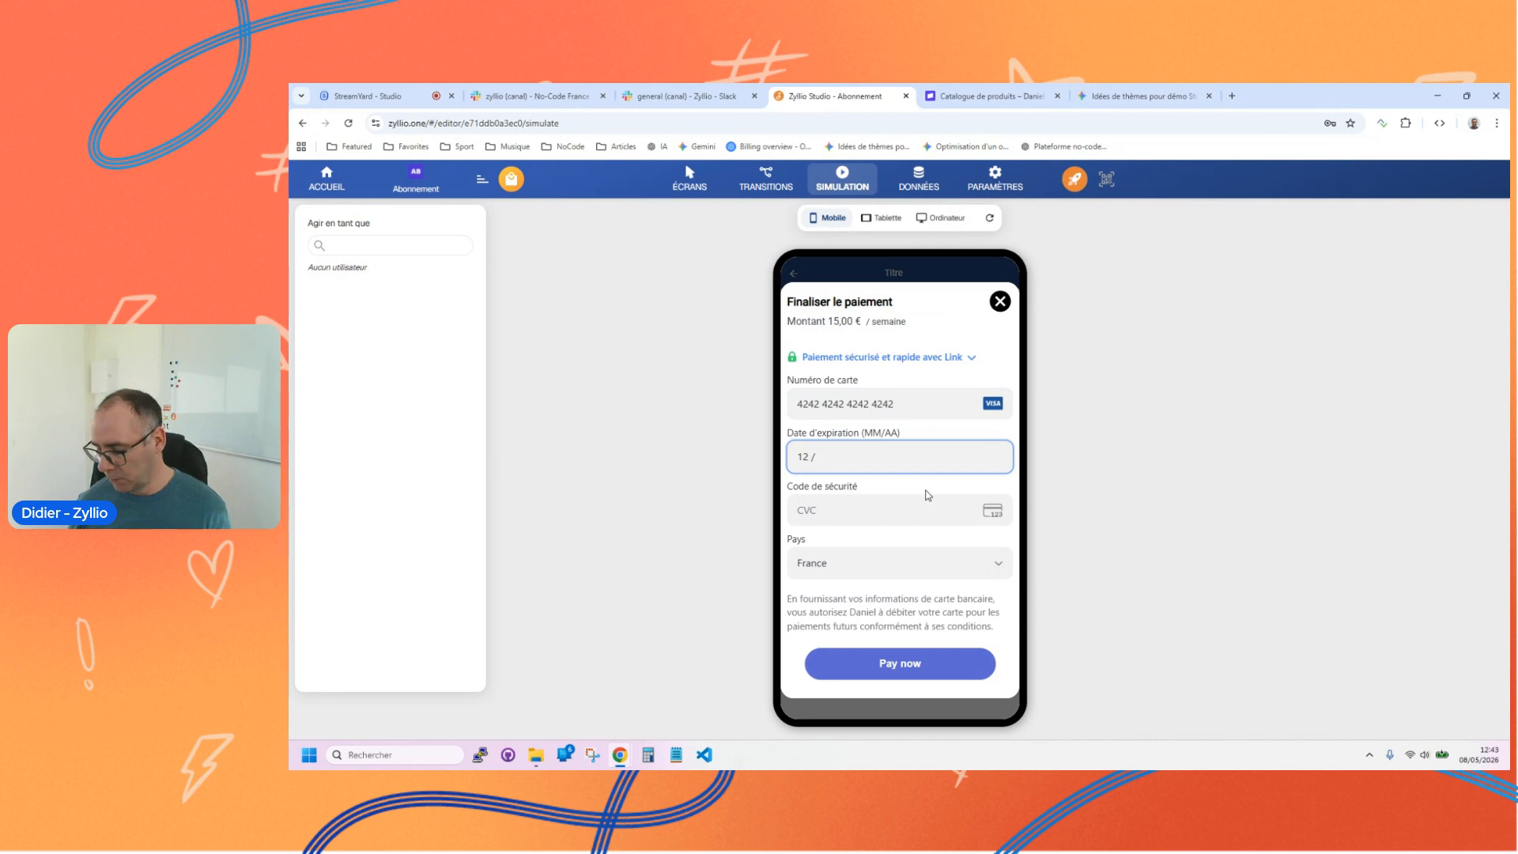
type("2278")
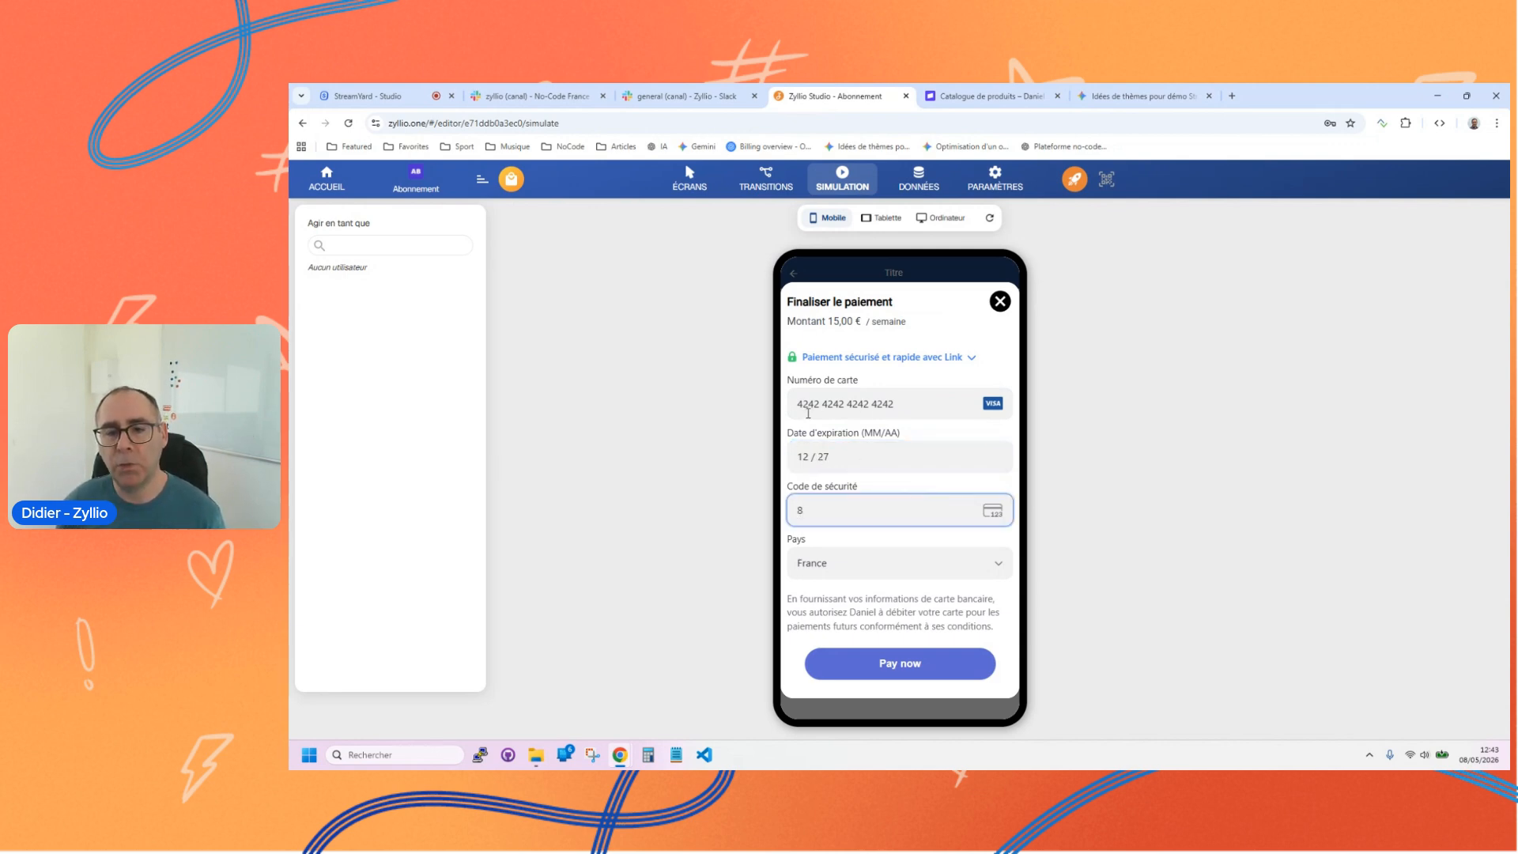
left_click_drag(800, 407, 898, 407)
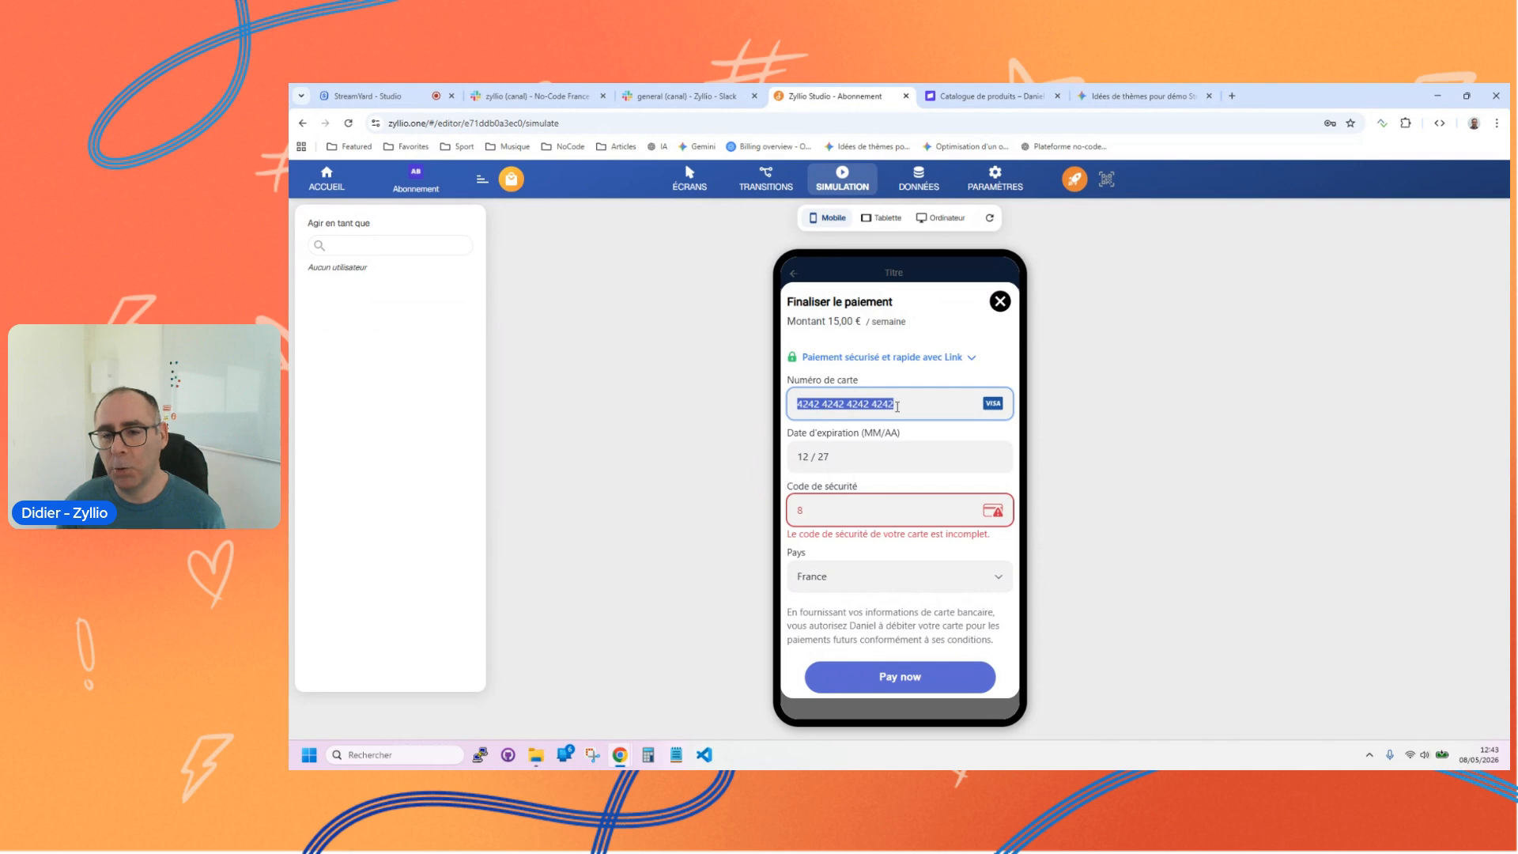
left_click(900, 404)
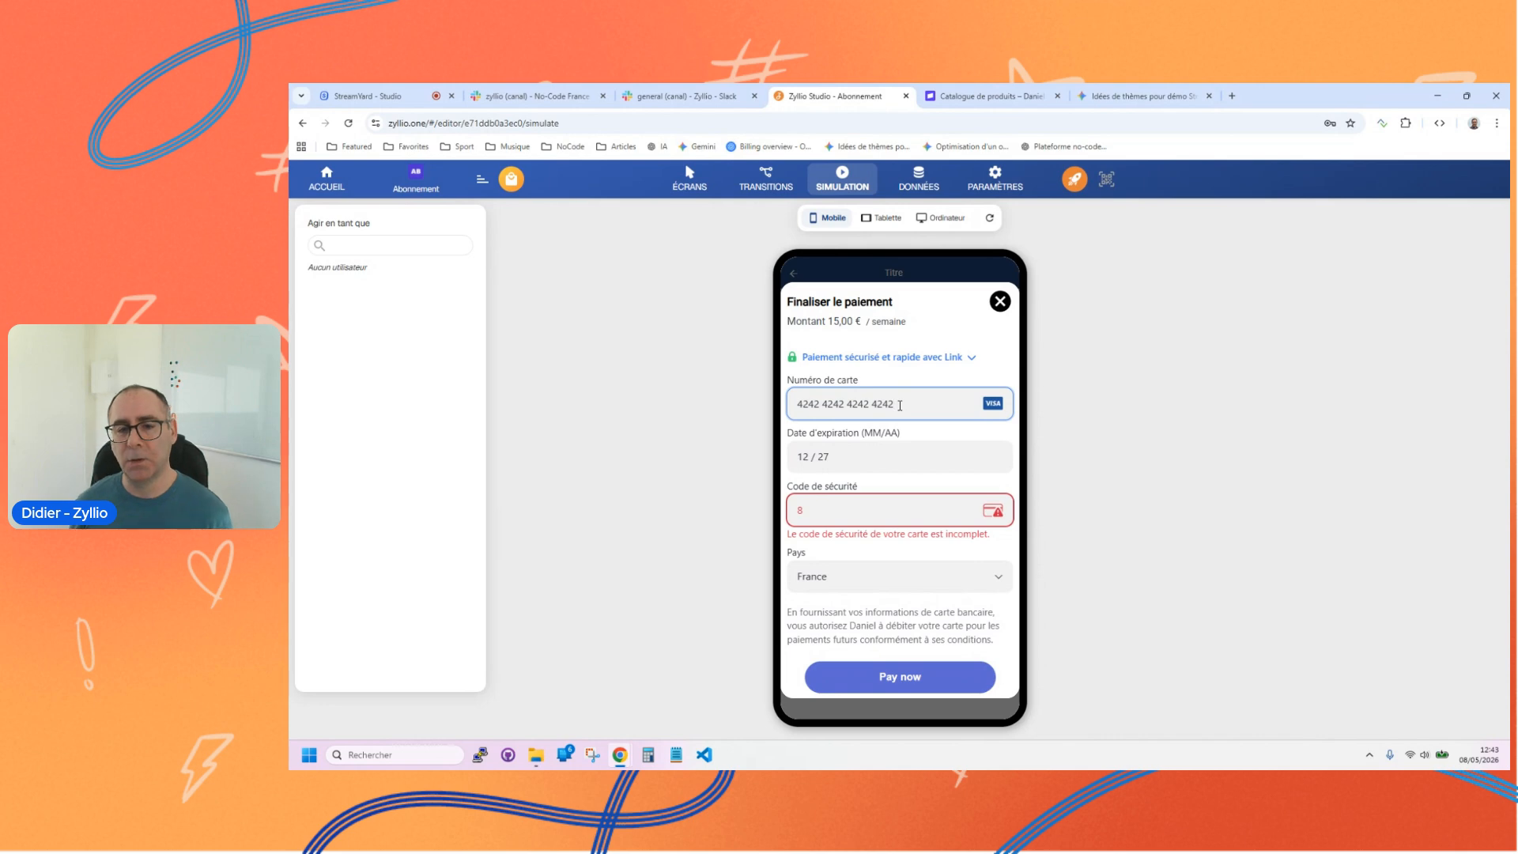
left_click(858, 463)
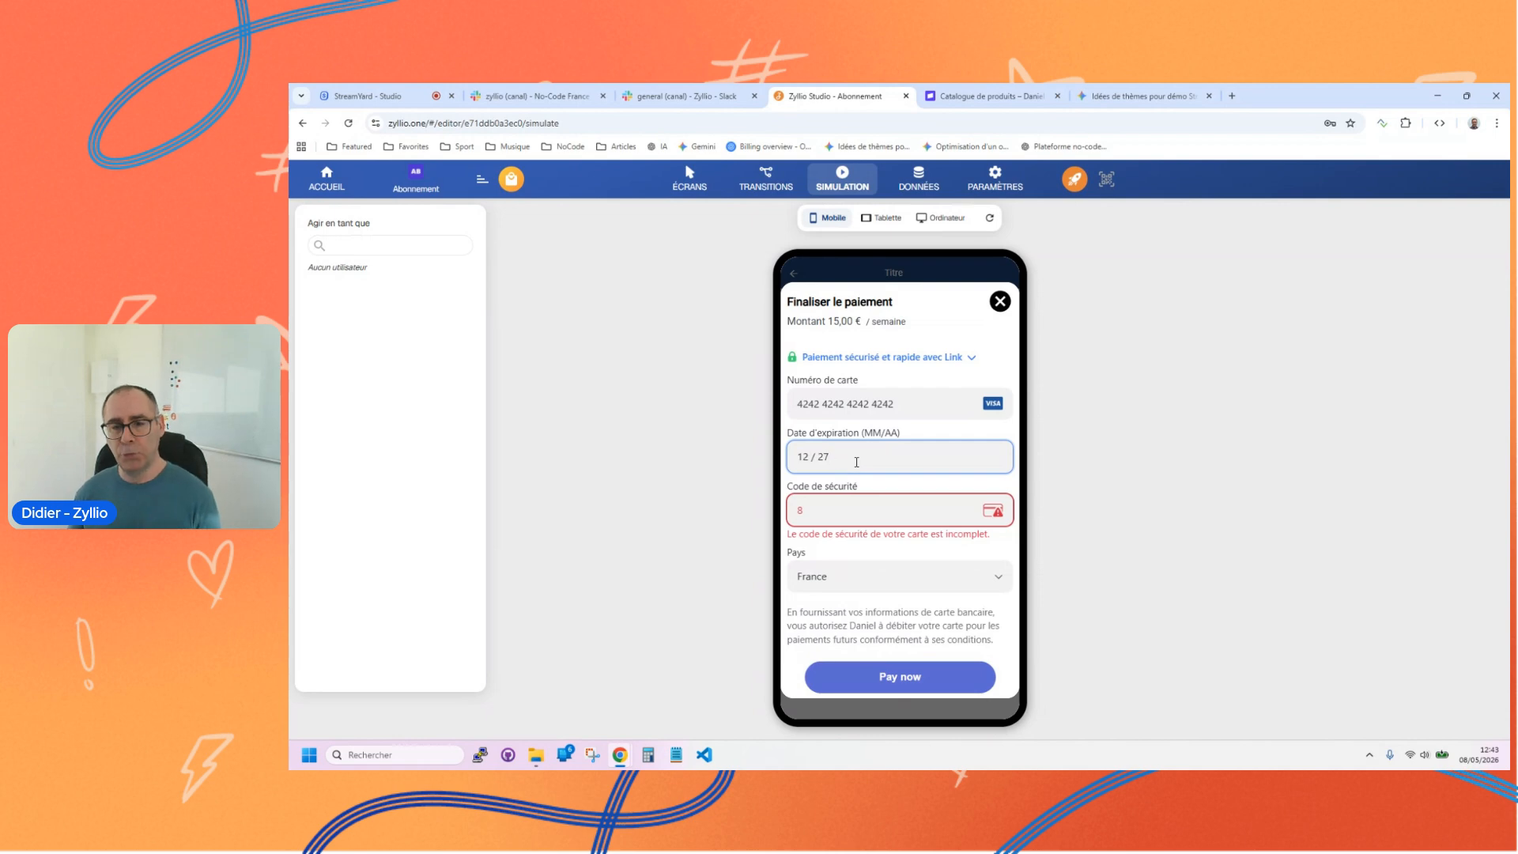
left_click(830, 510)
type("888")
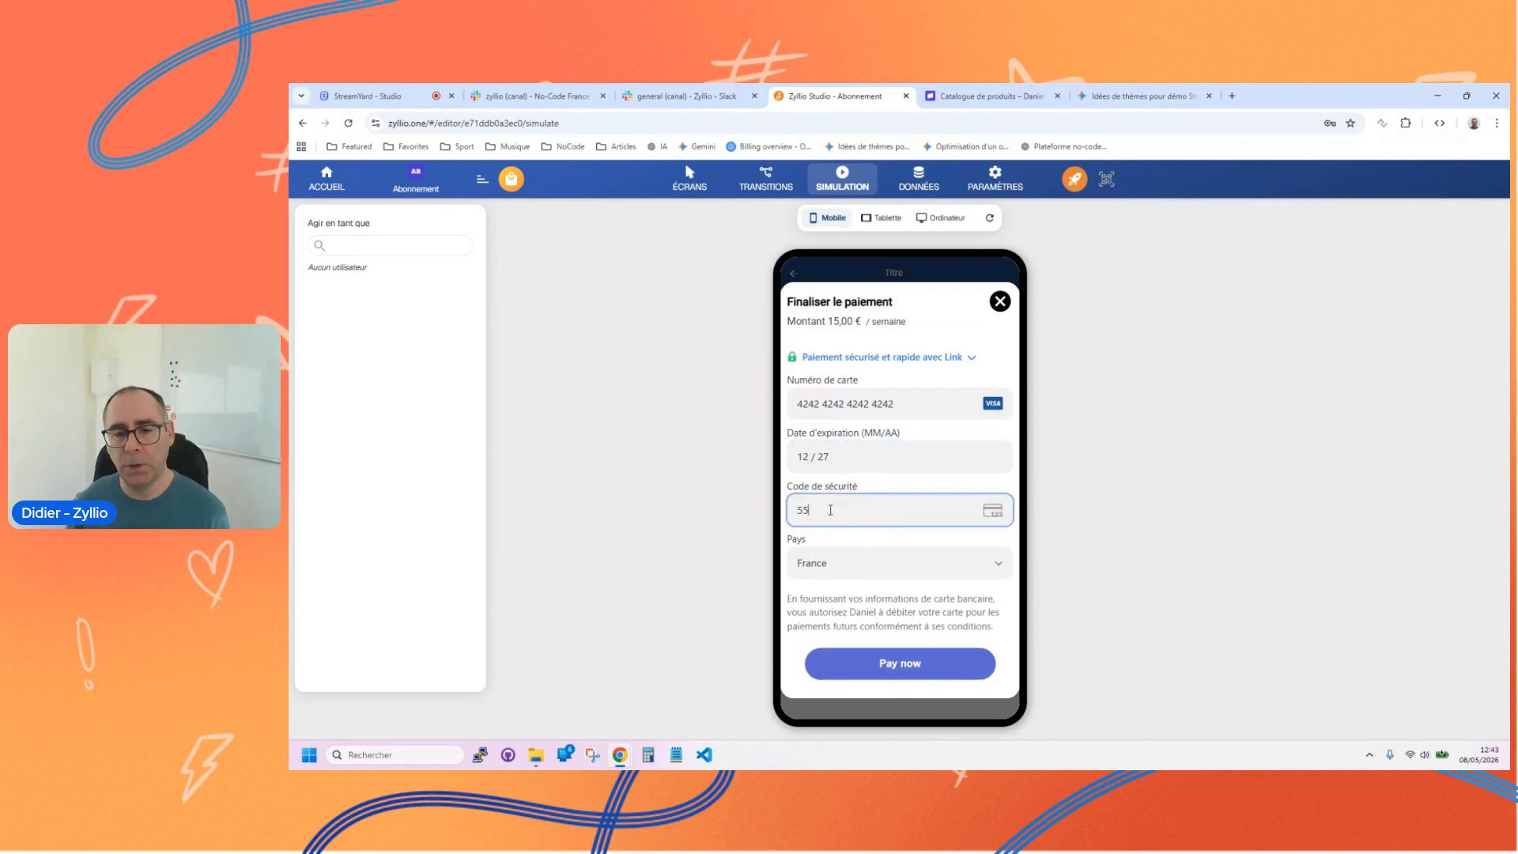
key("Tab")
key("Tab")
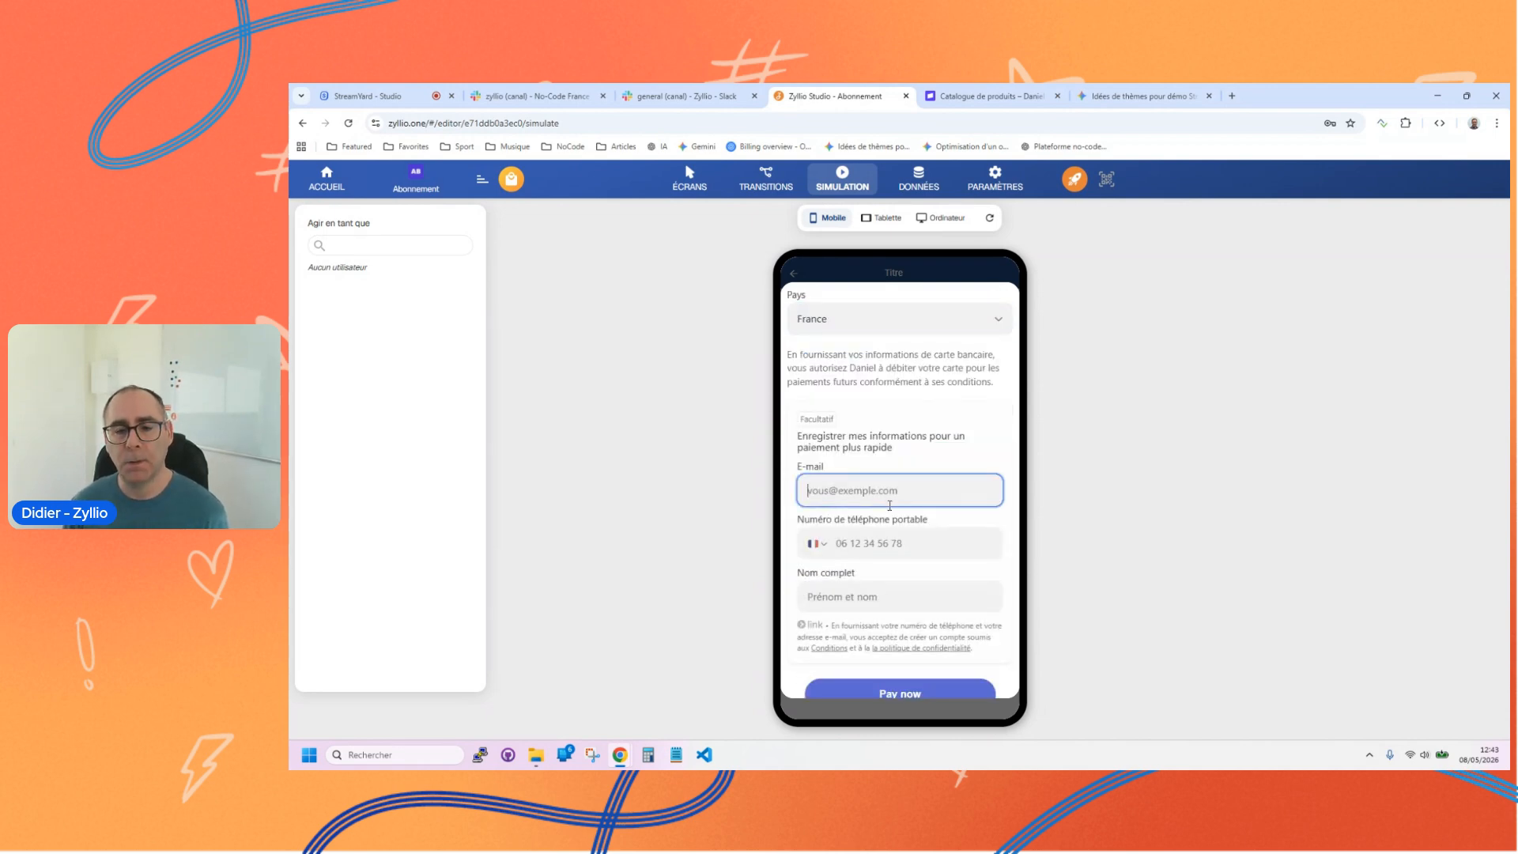
Step: Submit the subscription payment, dismiss the payment confirmation, and look through the basket catalogue
scroll(888, 502, "down", 1)
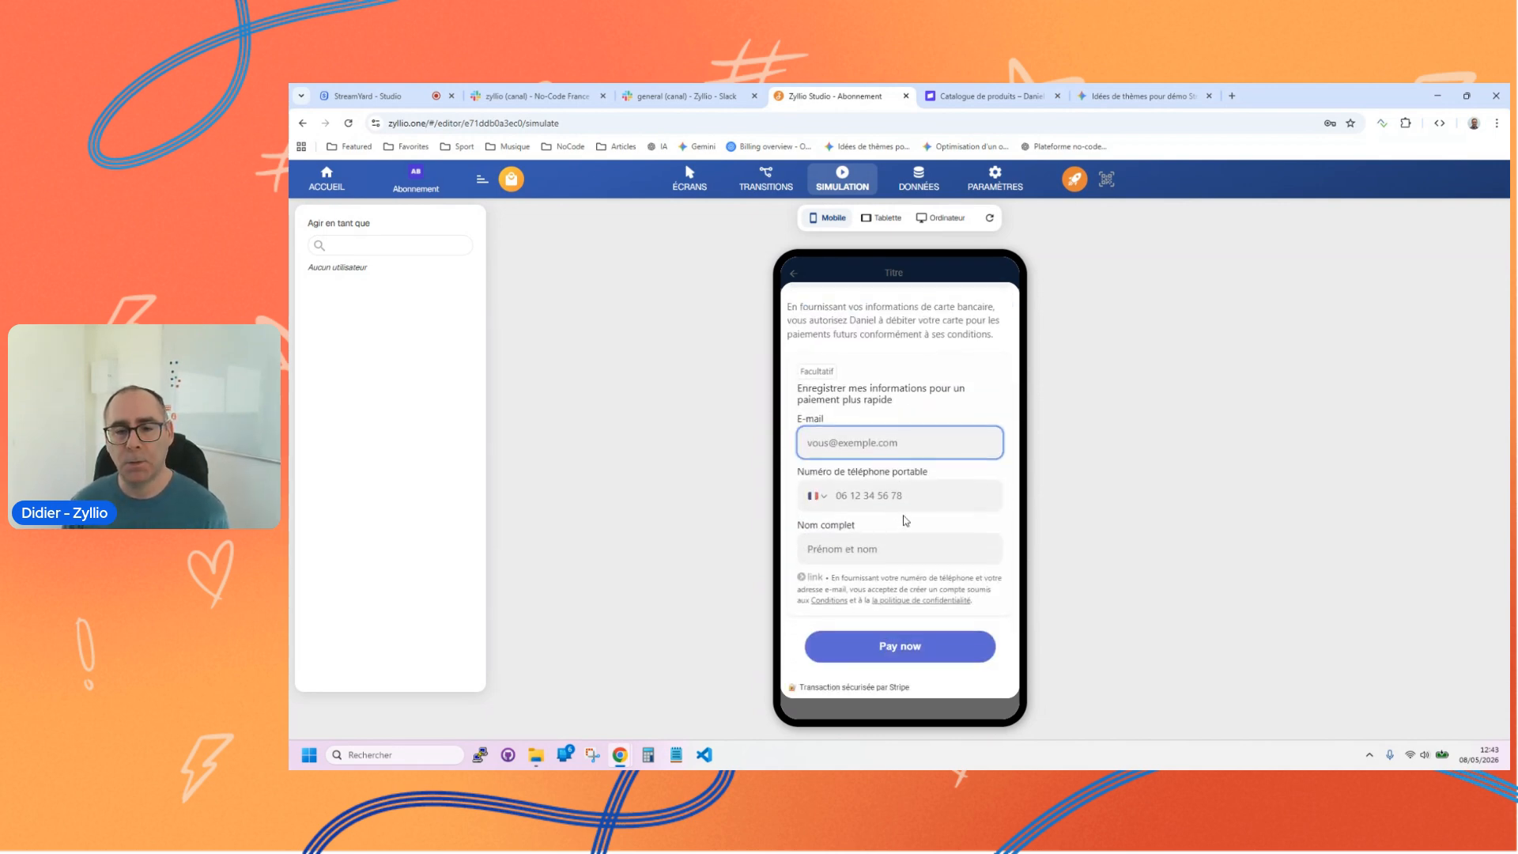
left_click(885, 647)
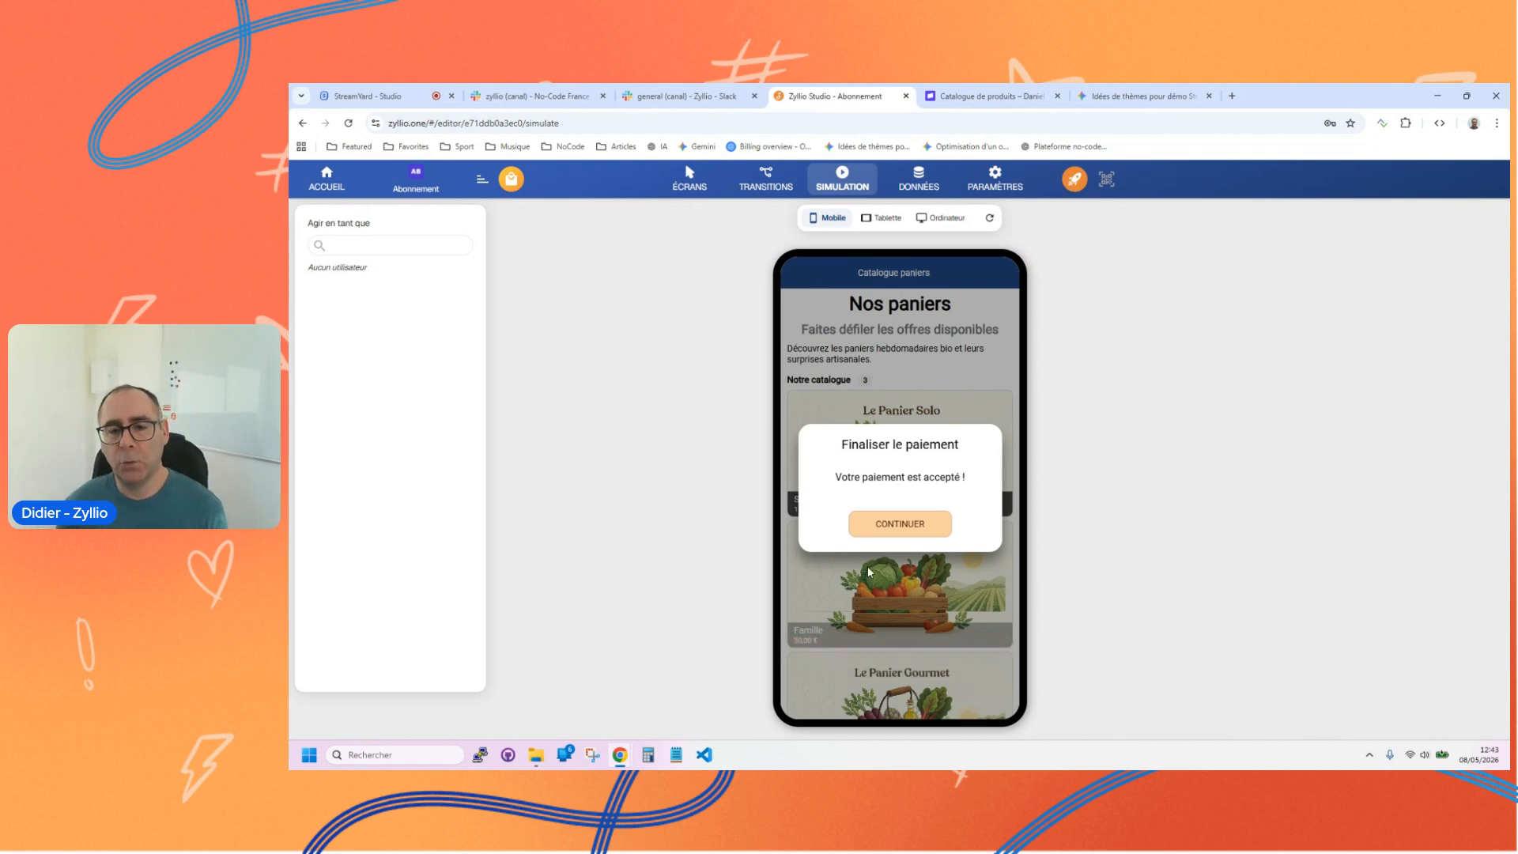
left_click(903, 527)
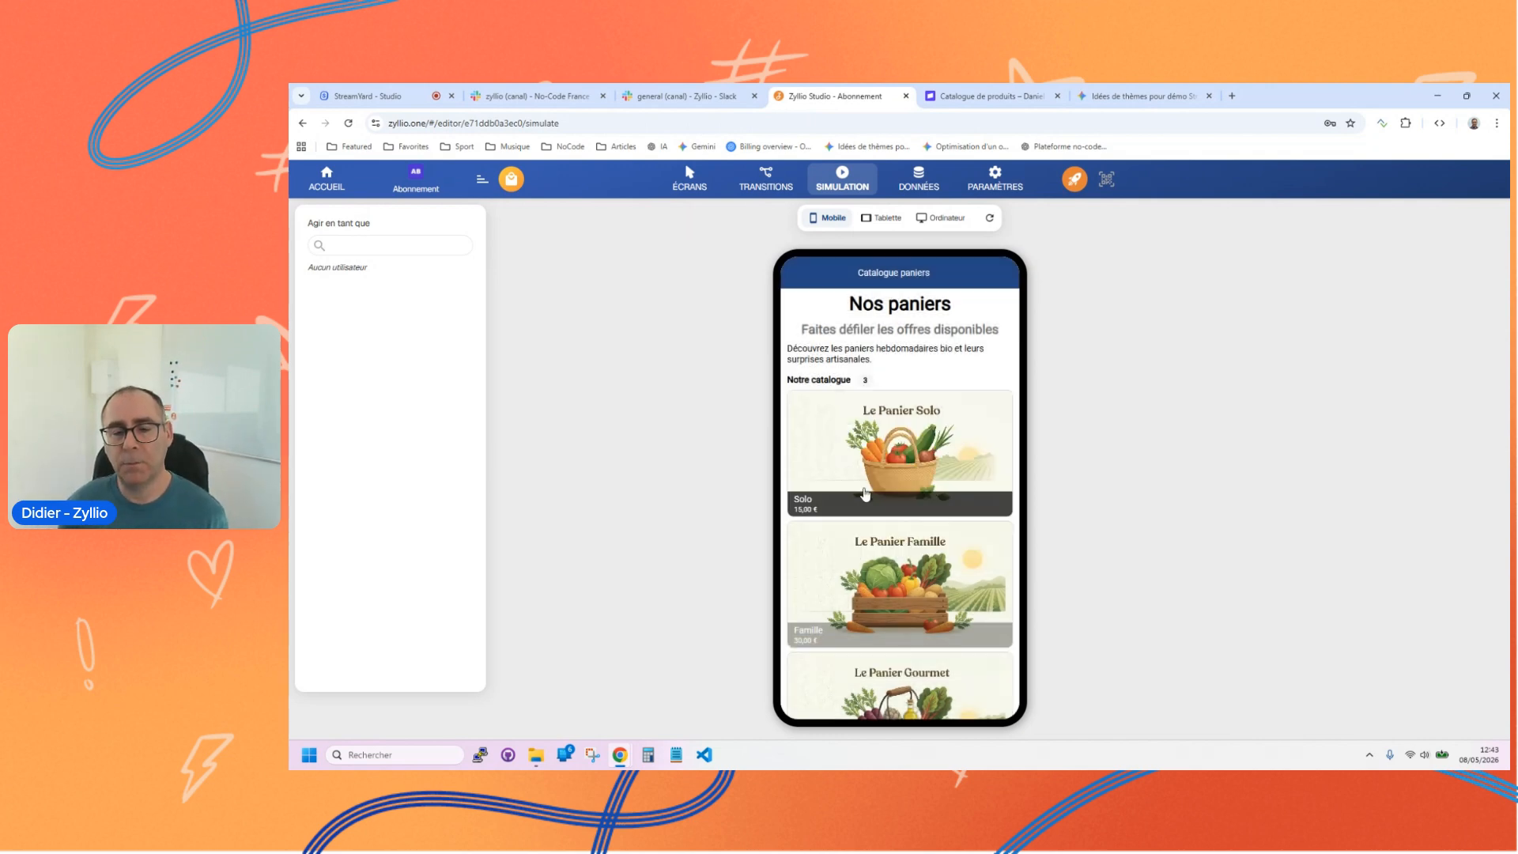
scroll(901, 514, "down", 2)
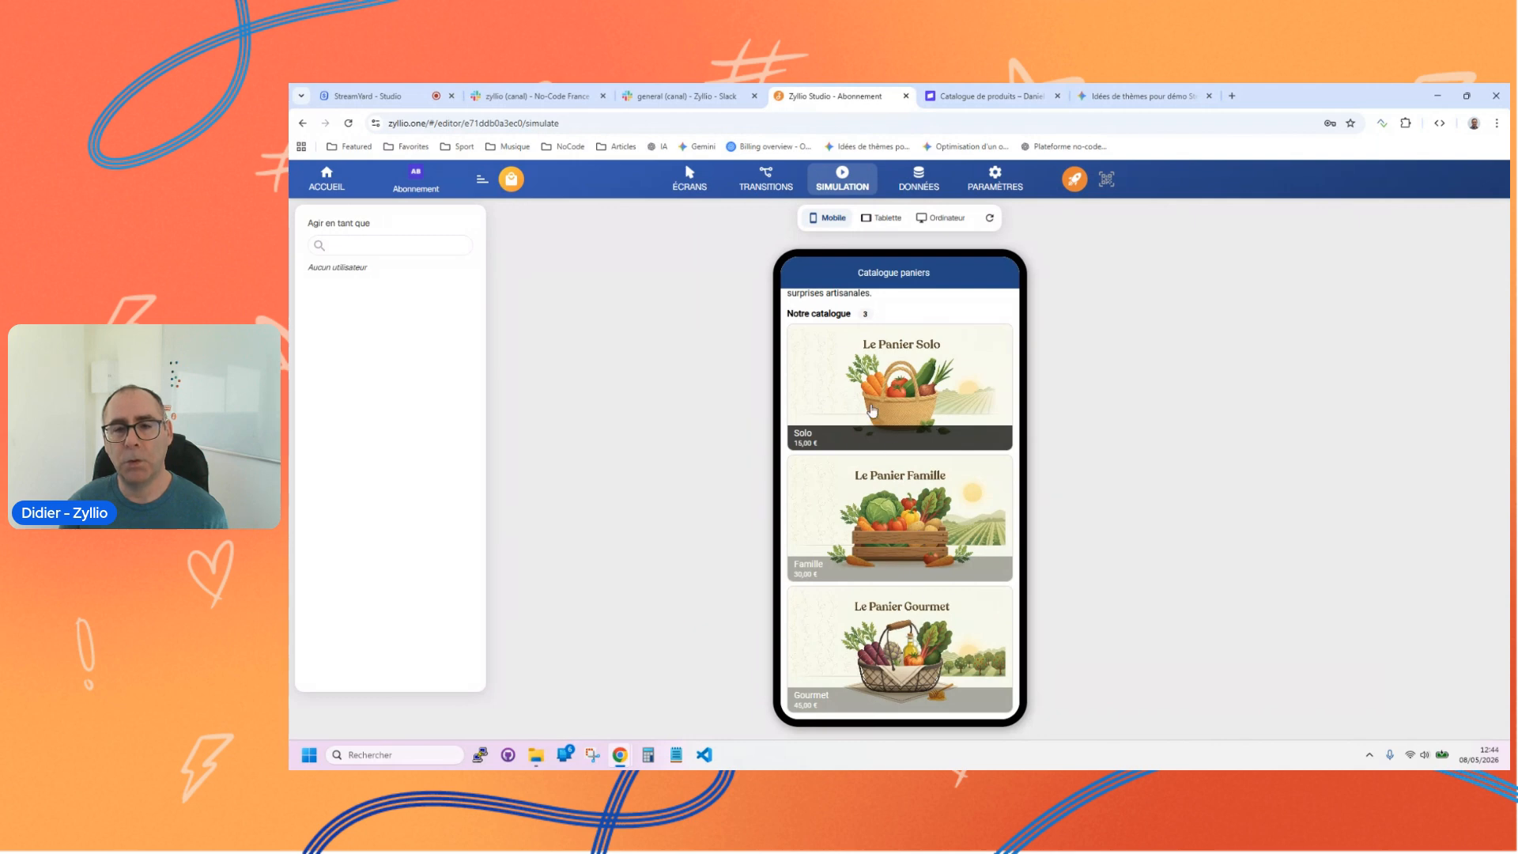
scroll(872, 410, "up", 2)
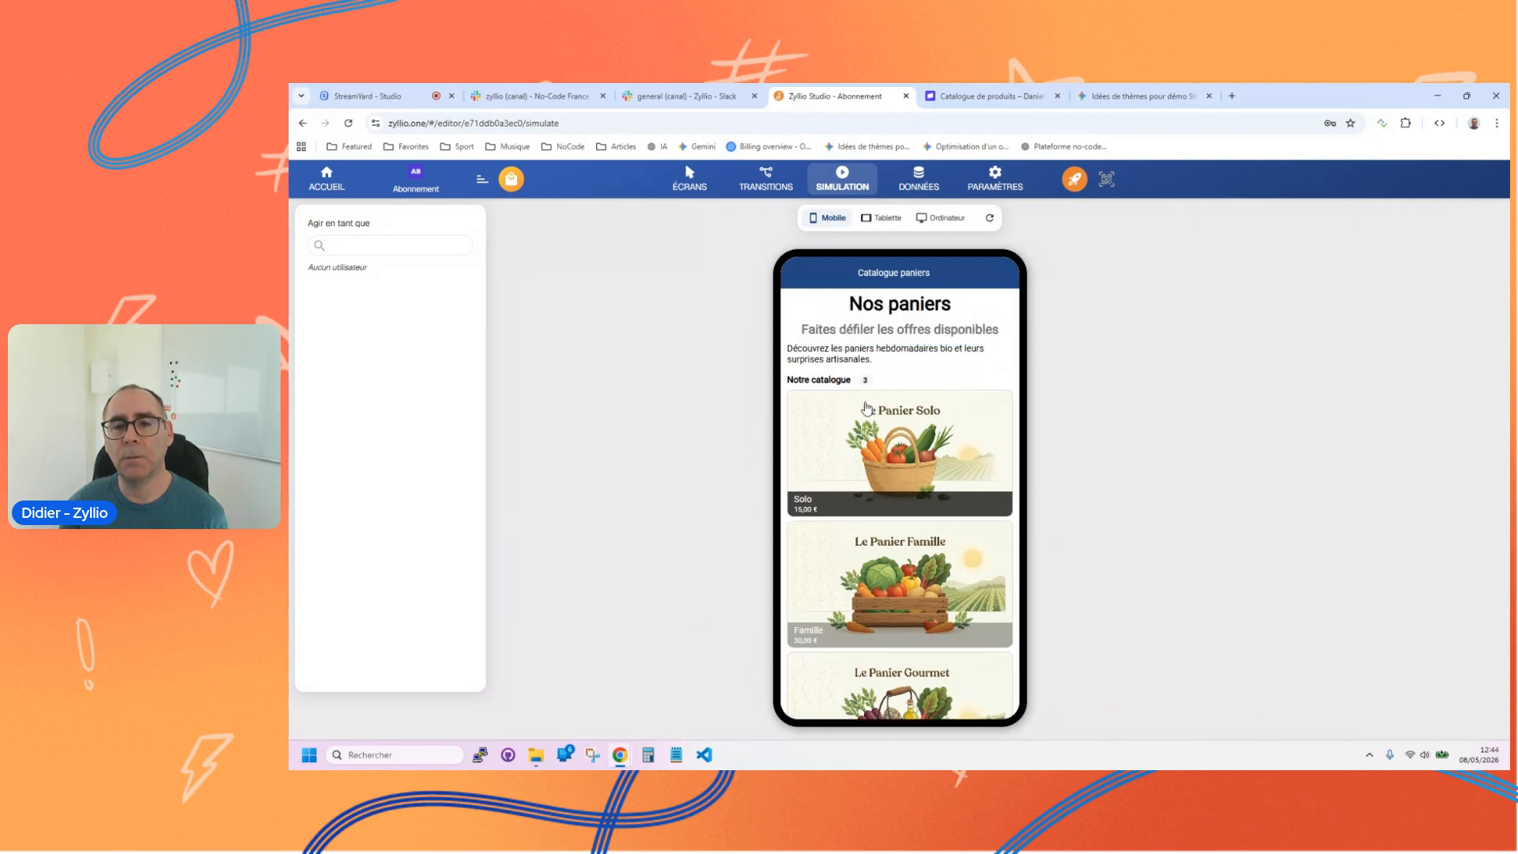
Step: Switch to the Stripe dashboard and open the list of active subscriptions to check the test subscription
left_click(995, 97)
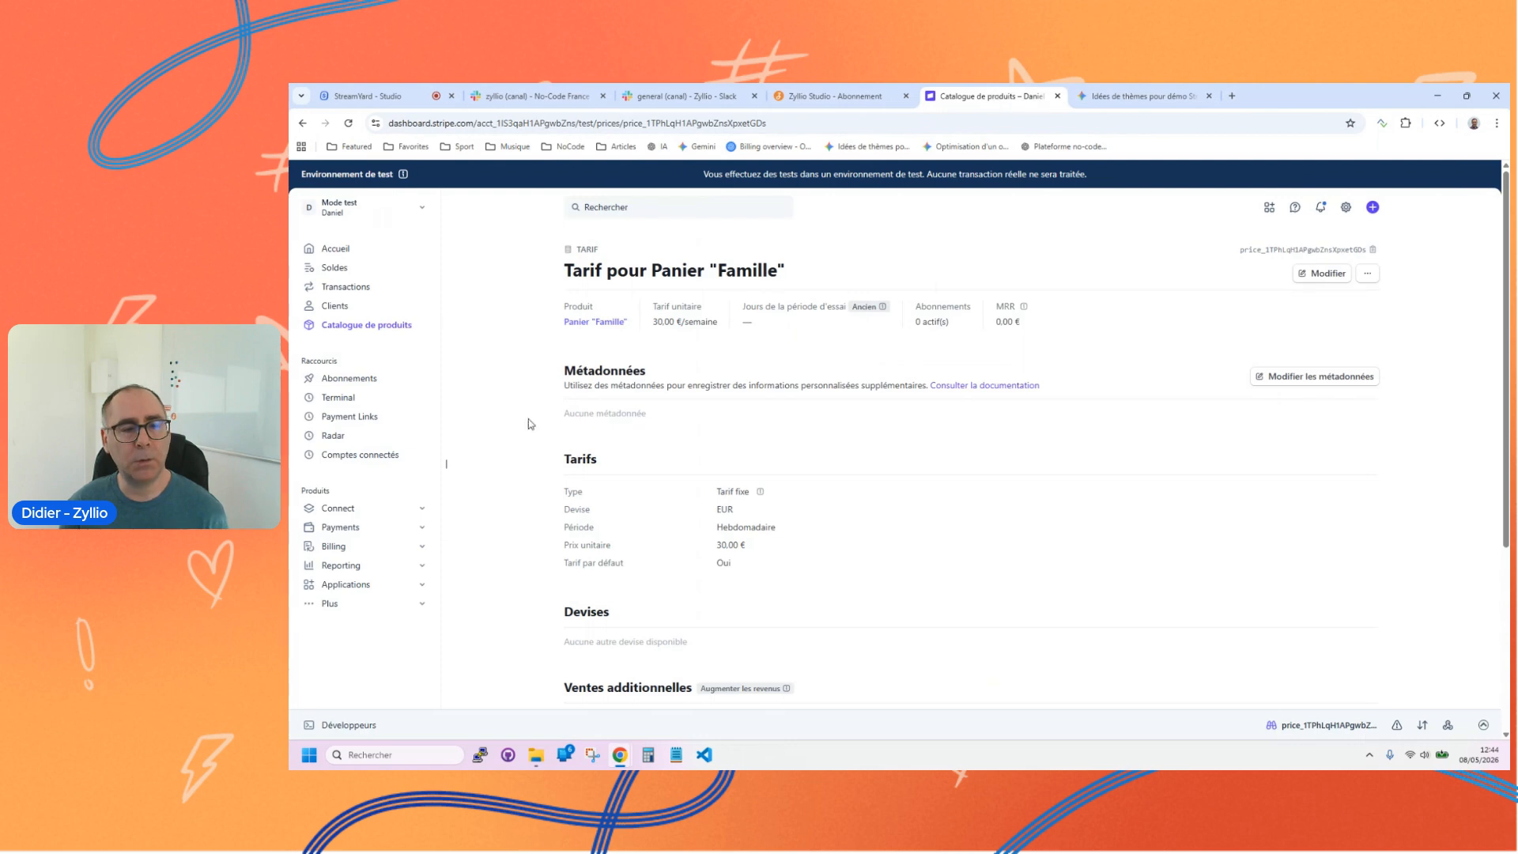
left_click(347, 385)
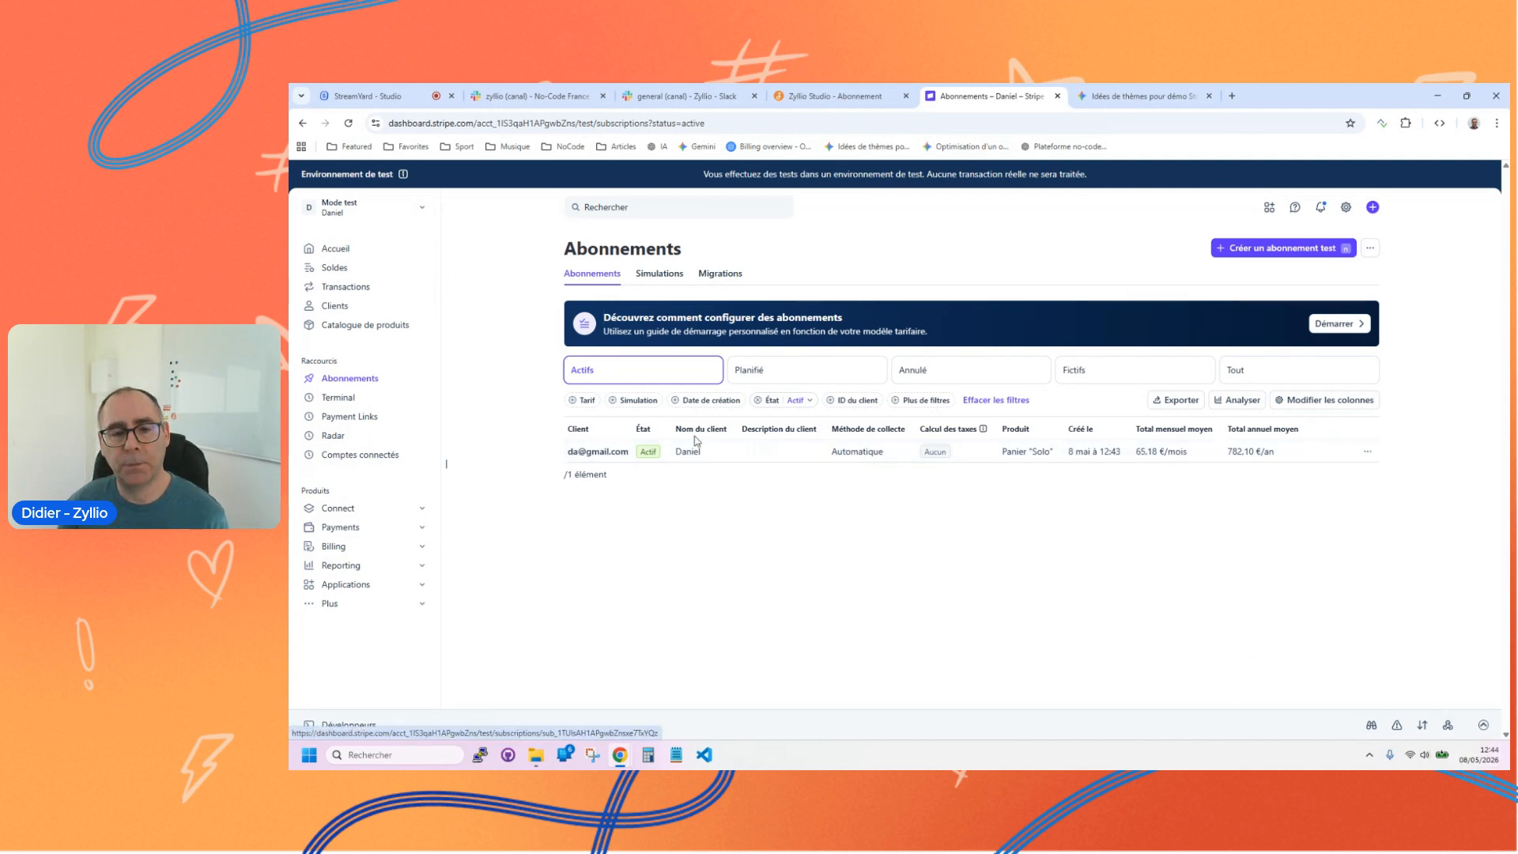
Step: Examine the details of the Solo basket subscription in Stripe, and switch back to the screen design in Zyllio Studio
left_click(1144, 452)
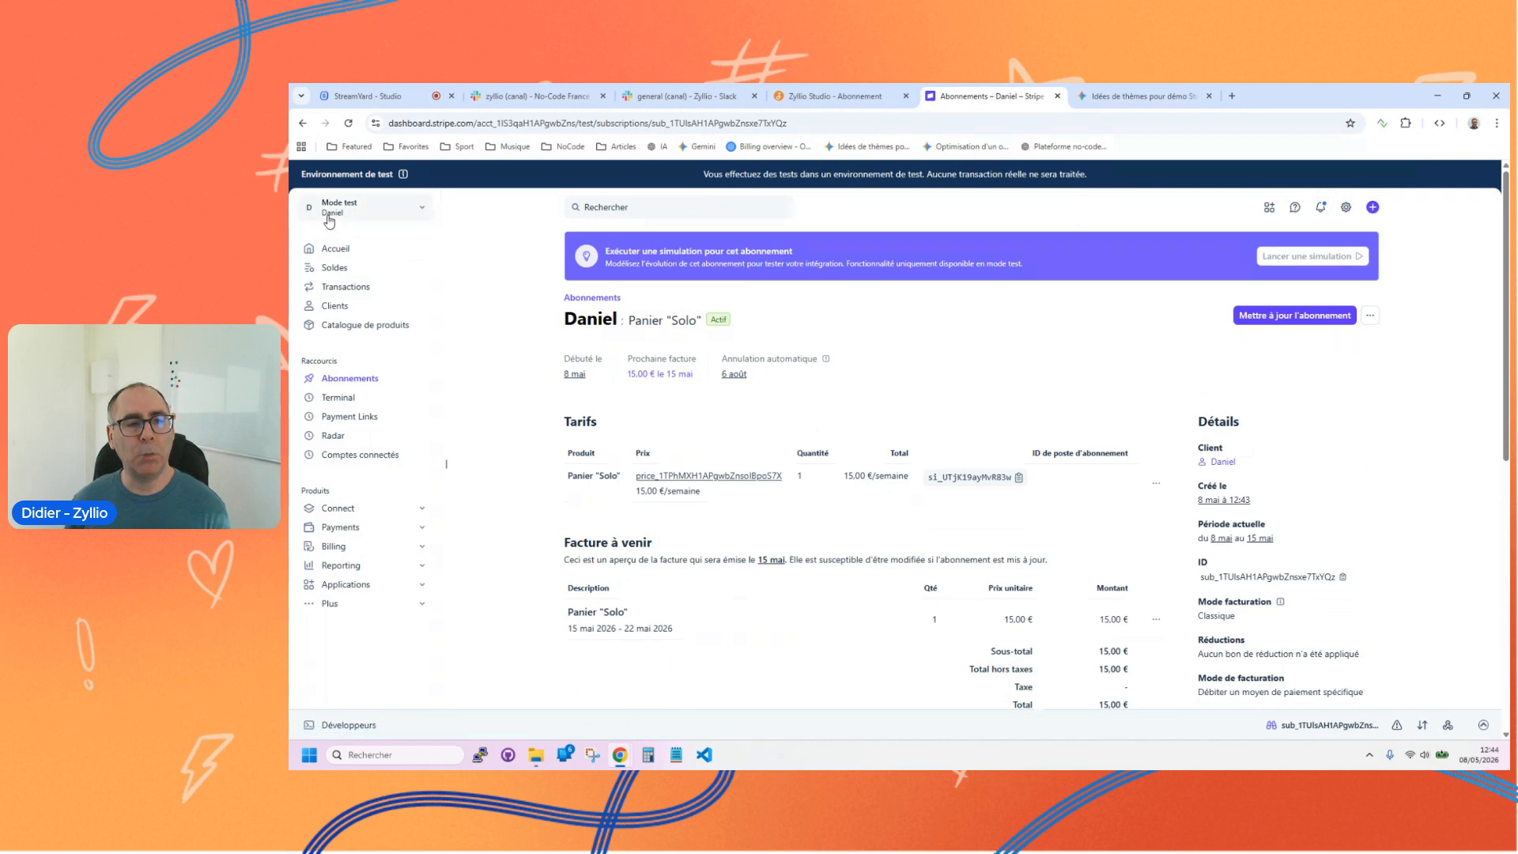
left_click(371, 380)
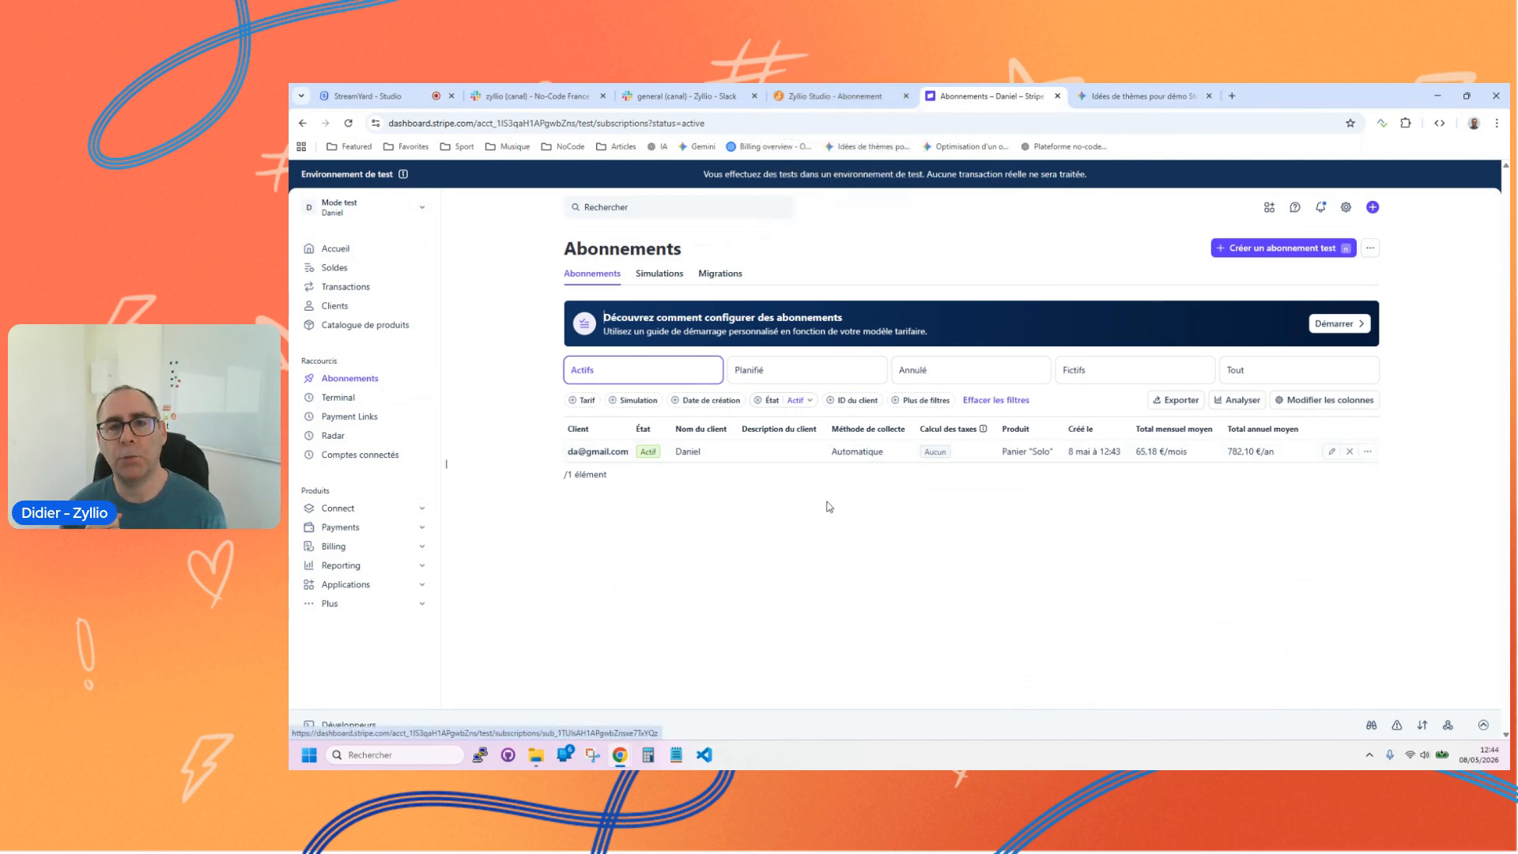
left_click(834, 98)
left_click(689, 177)
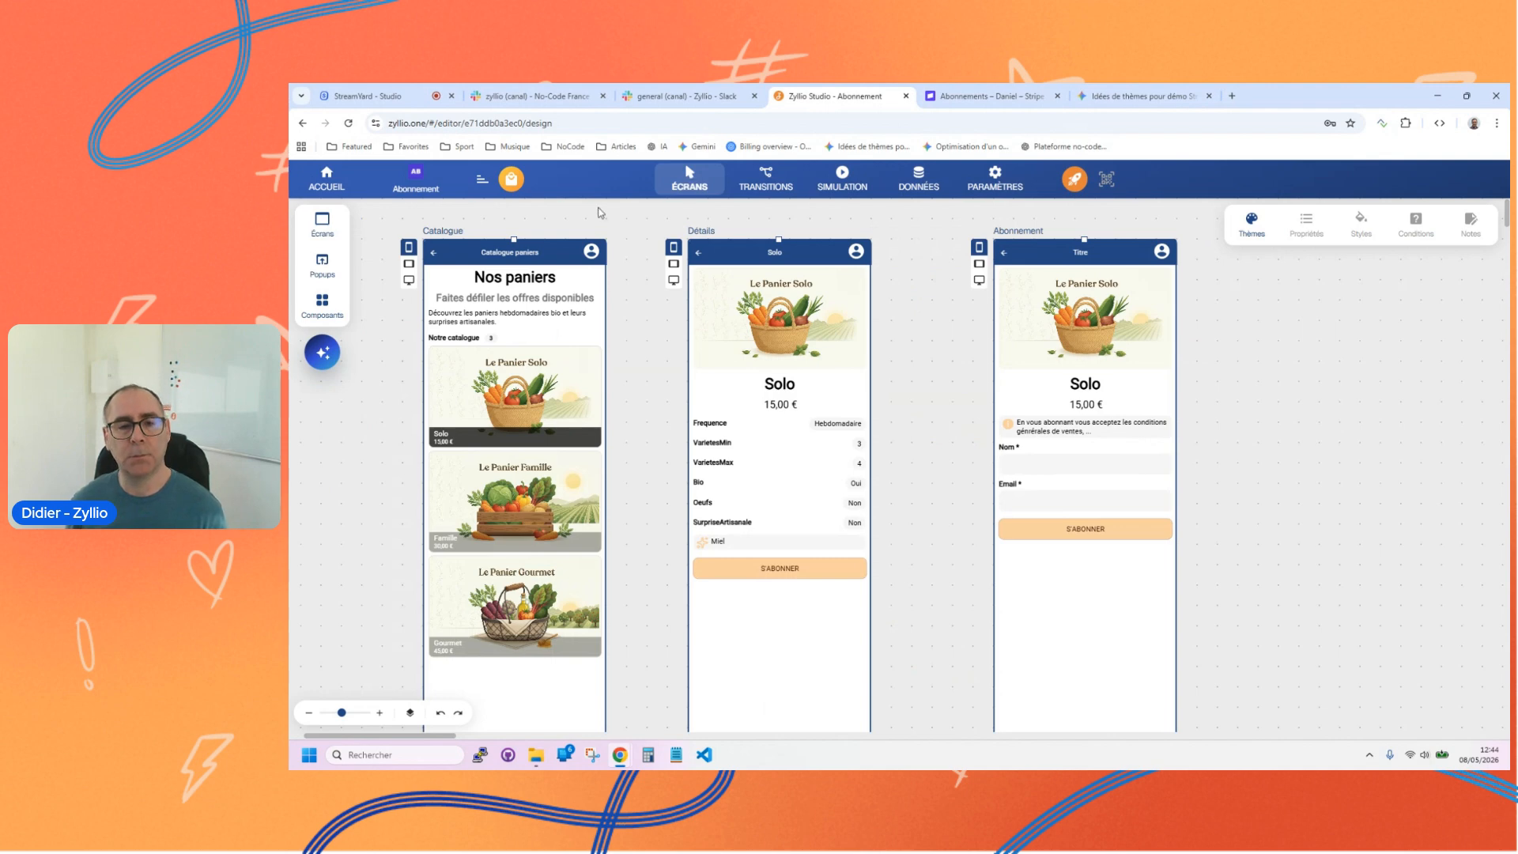
Step: Add a Utilisateurs table from the table templates beside the Paniers table, and review its sample data
left_click_drag(507, 307, 1015, 326)
left_click(663, 356)
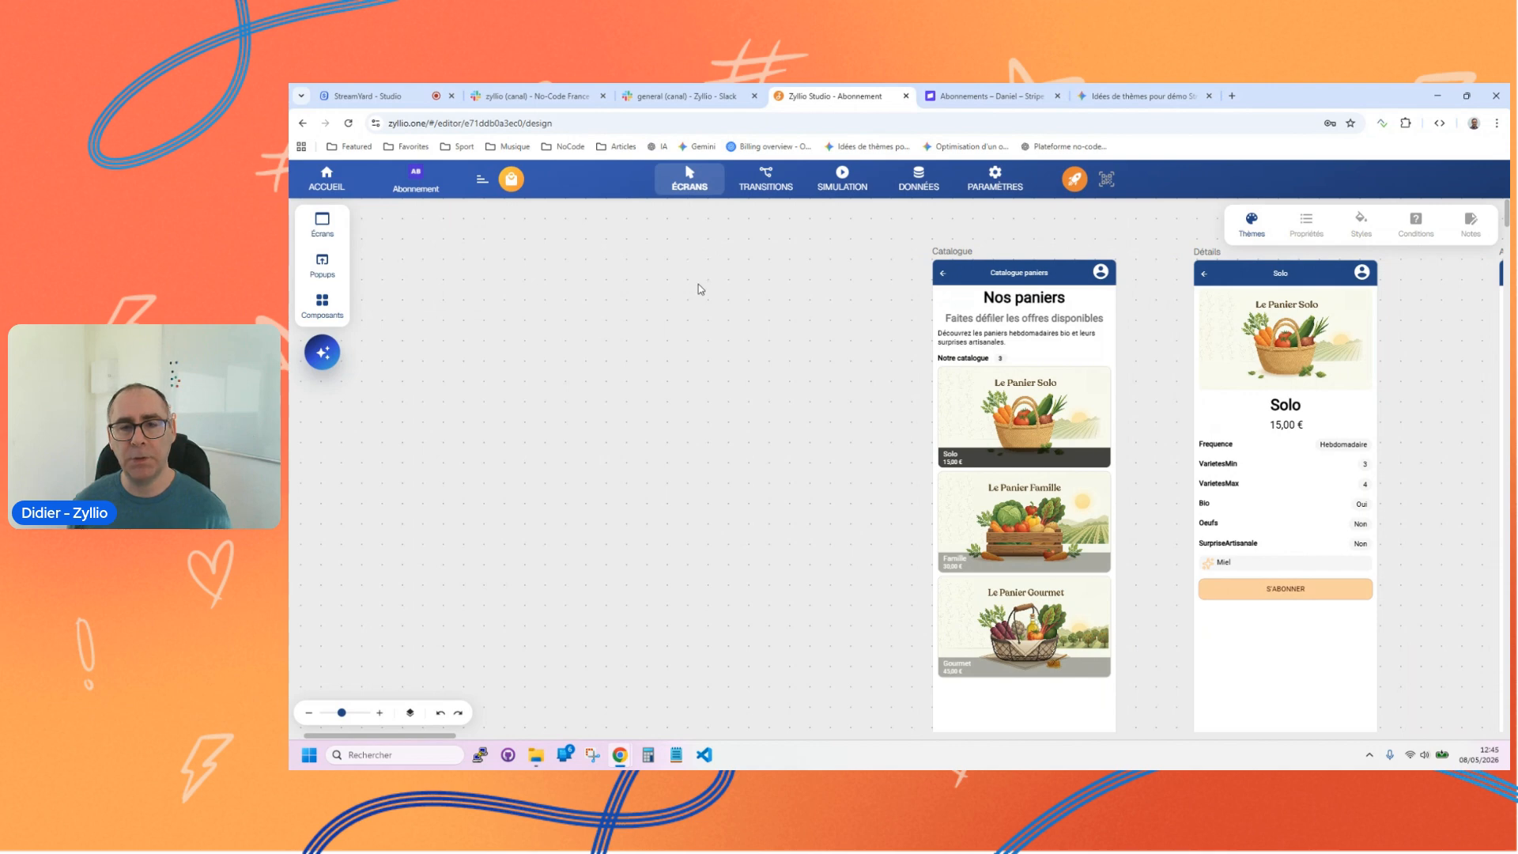
left_click(921, 188)
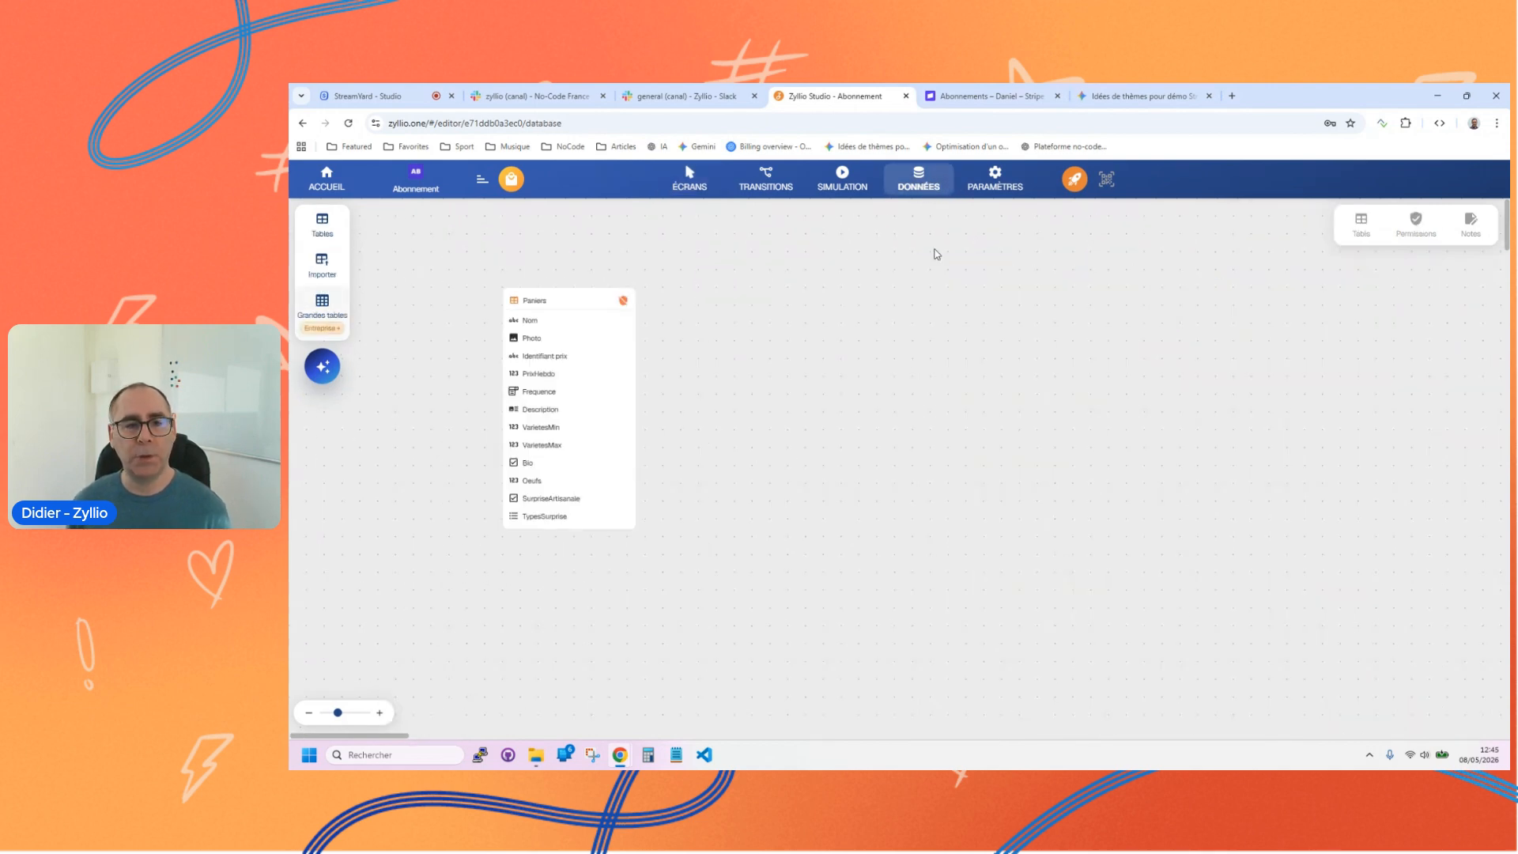
left_click(322, 228)
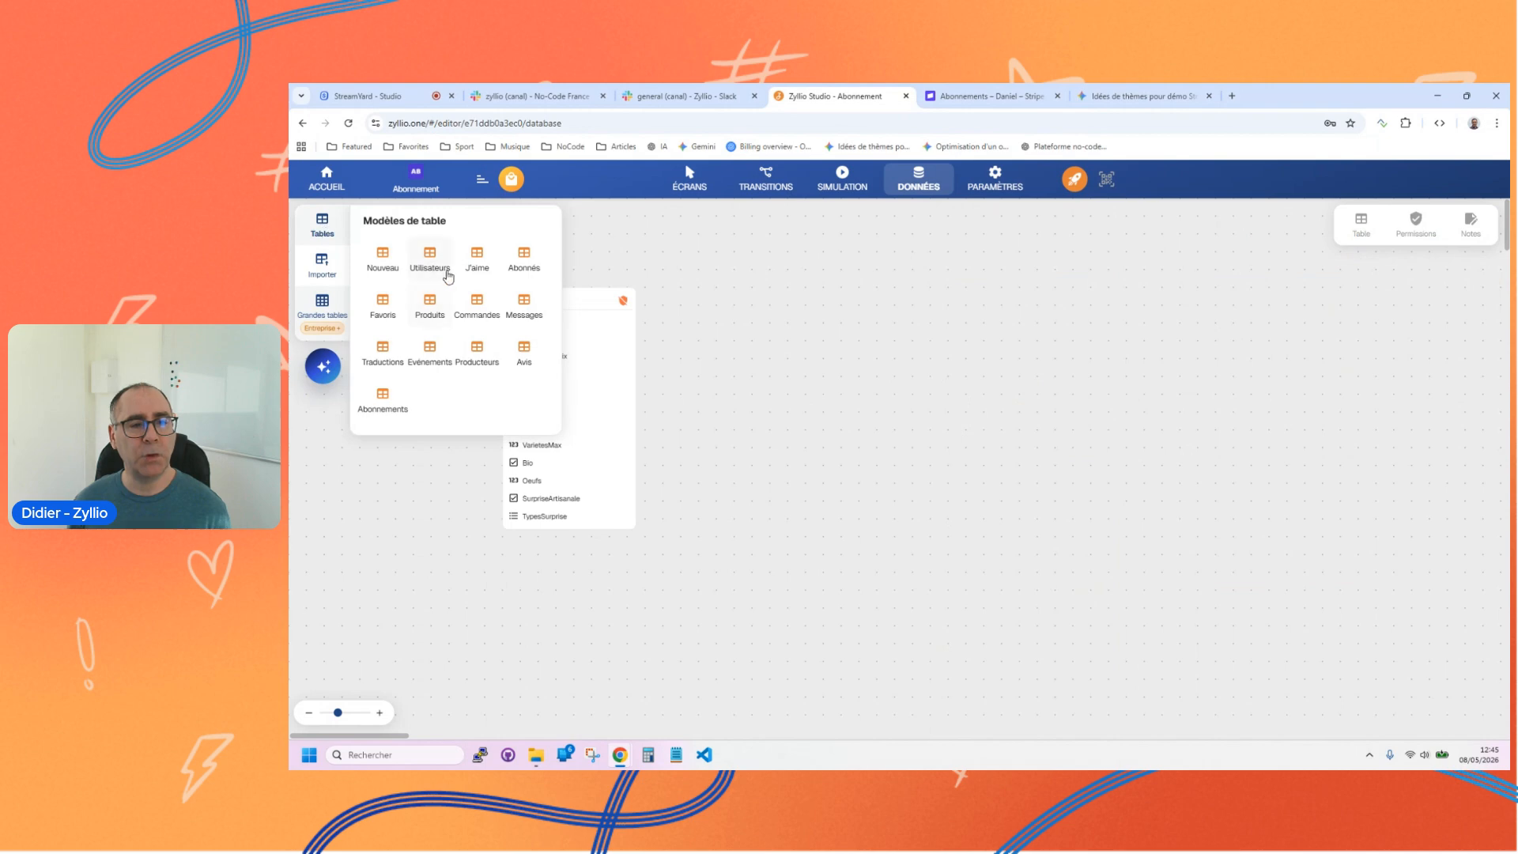
left_click_drag(427, 271, 847, 342)
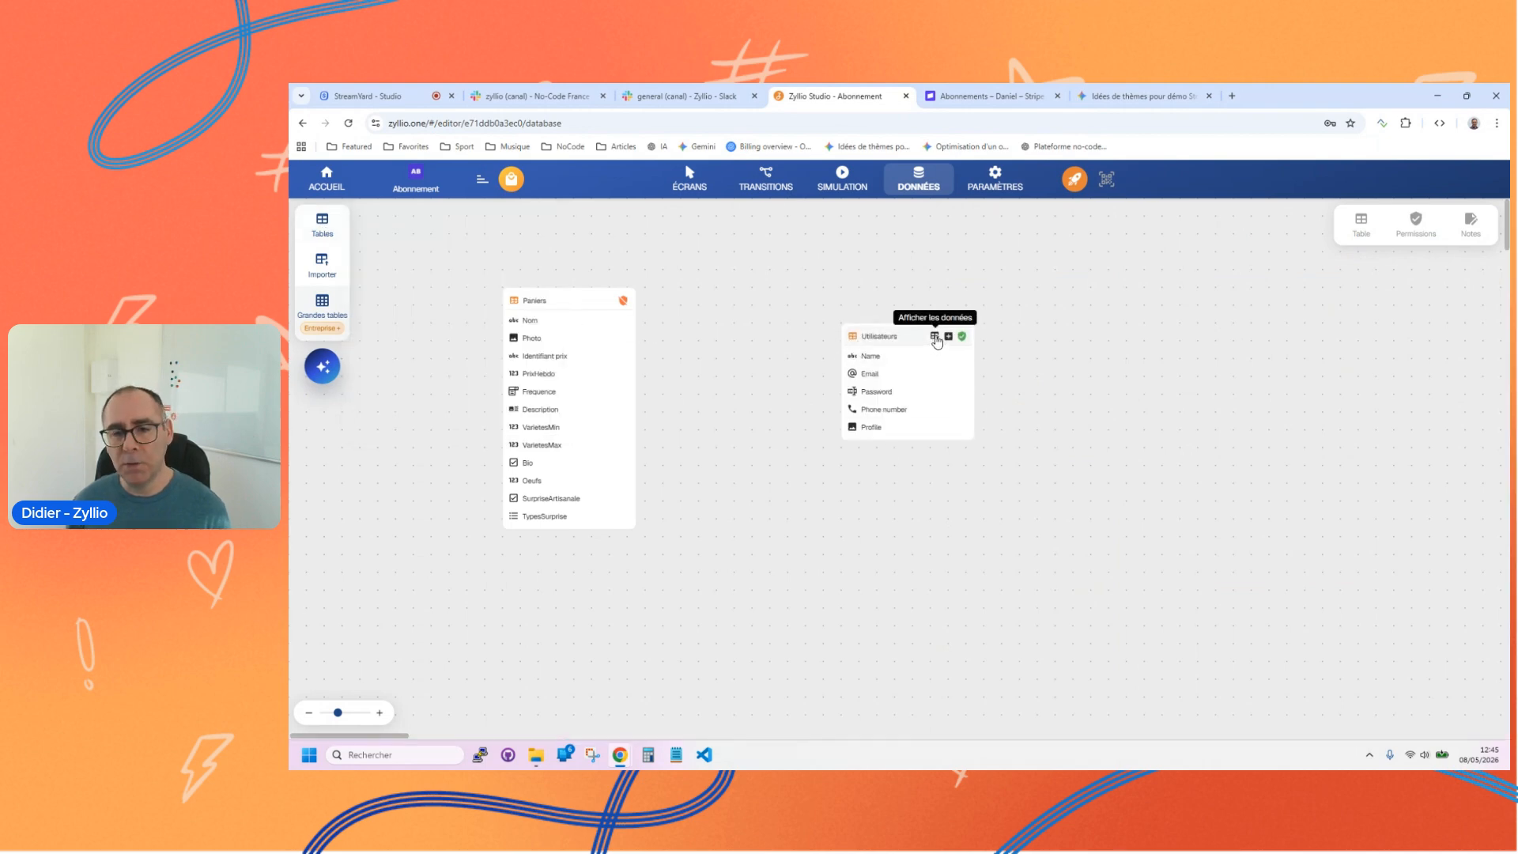
left_click(935, 338)
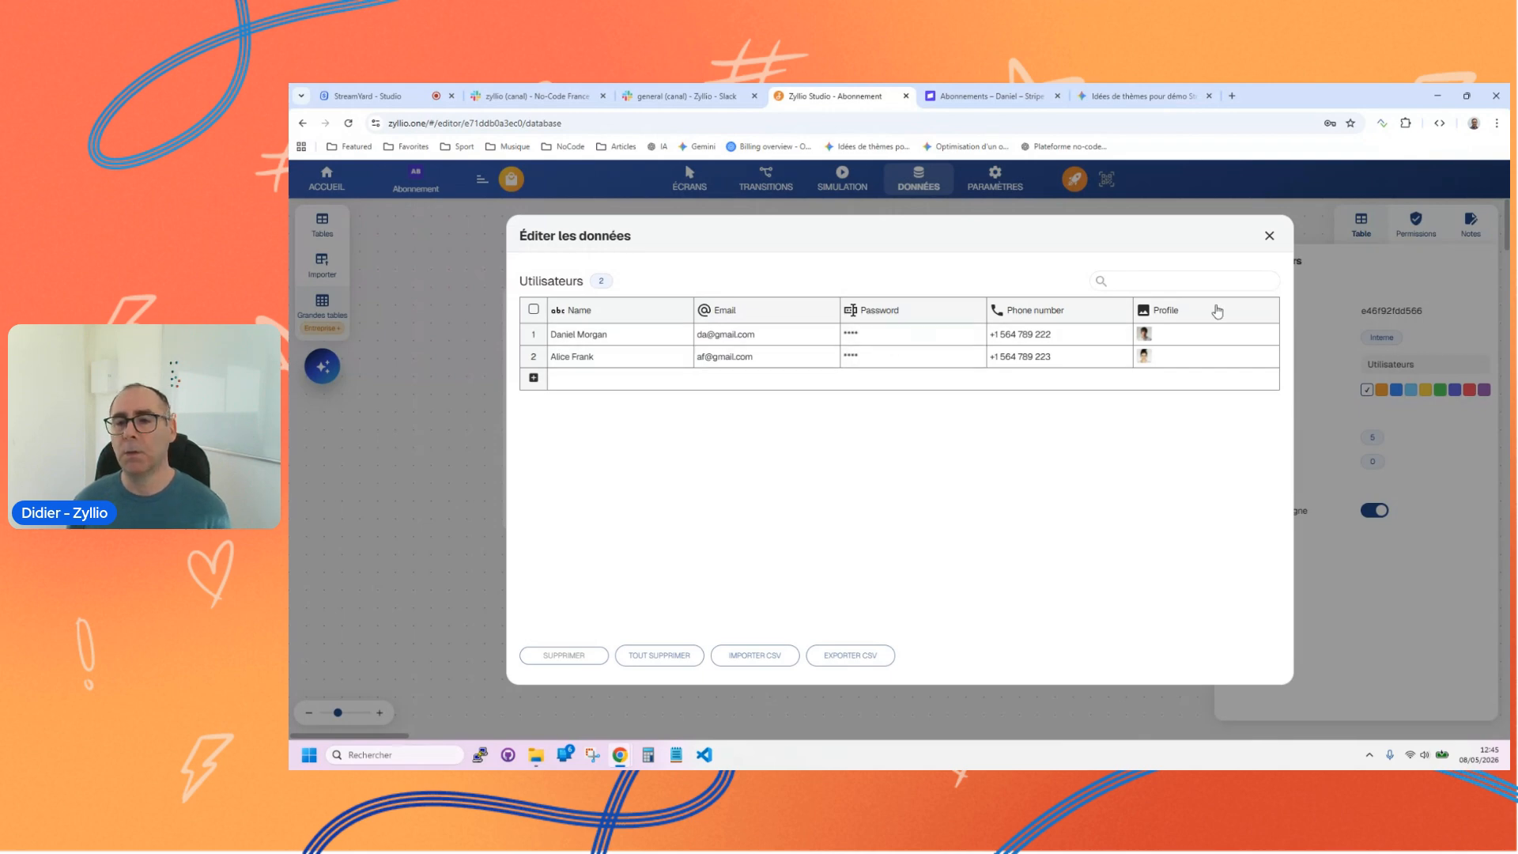
left_click(1269, 236)
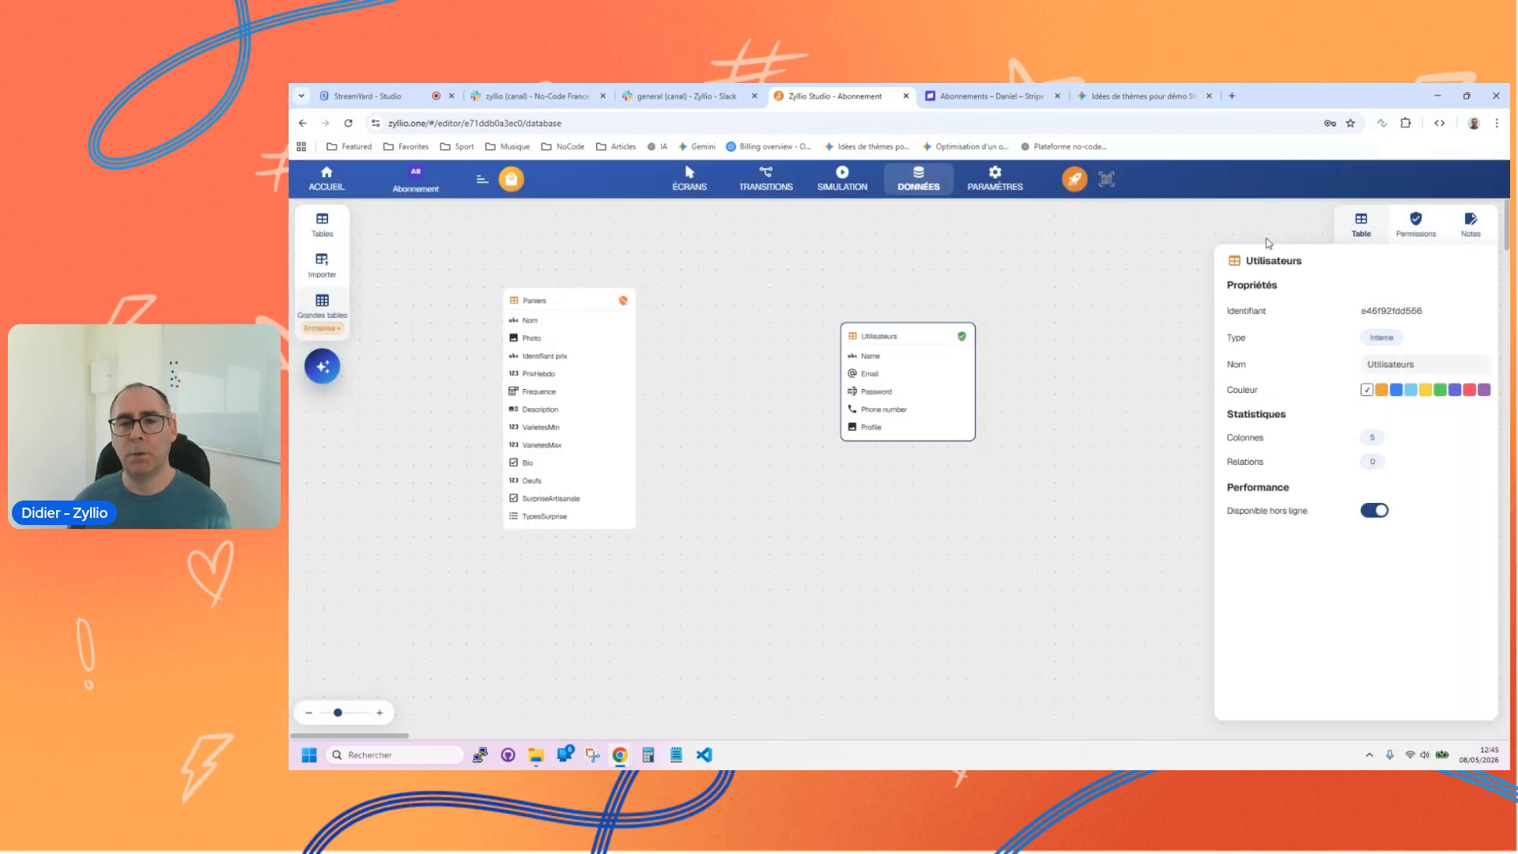
Step: Add a Connexion authentication screen based on the Utilisateurs table
left_click(698, 181)
left_click(324, 224)
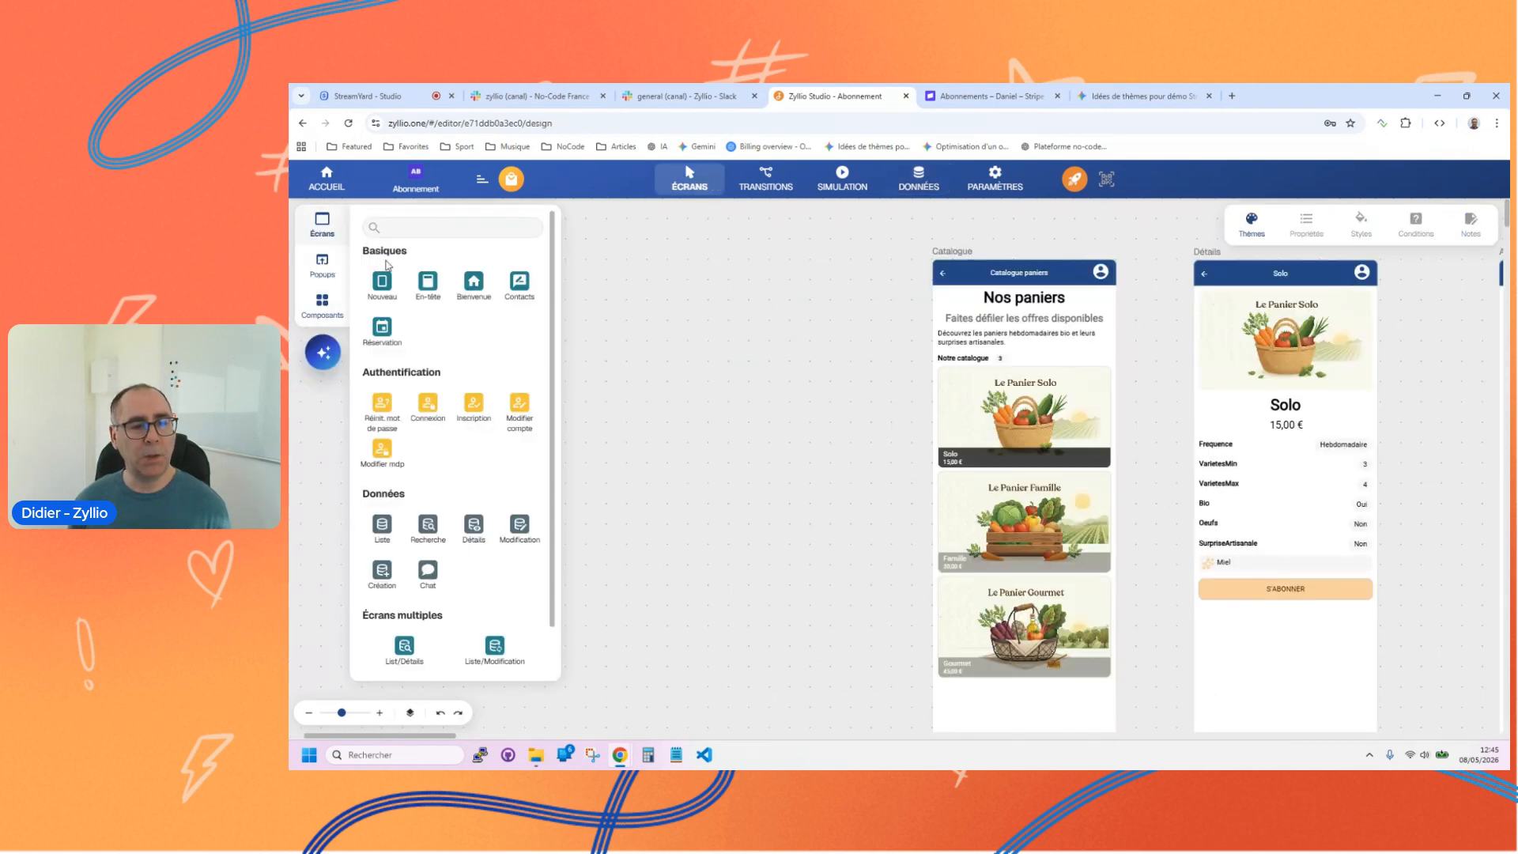
left_click(428, 404)
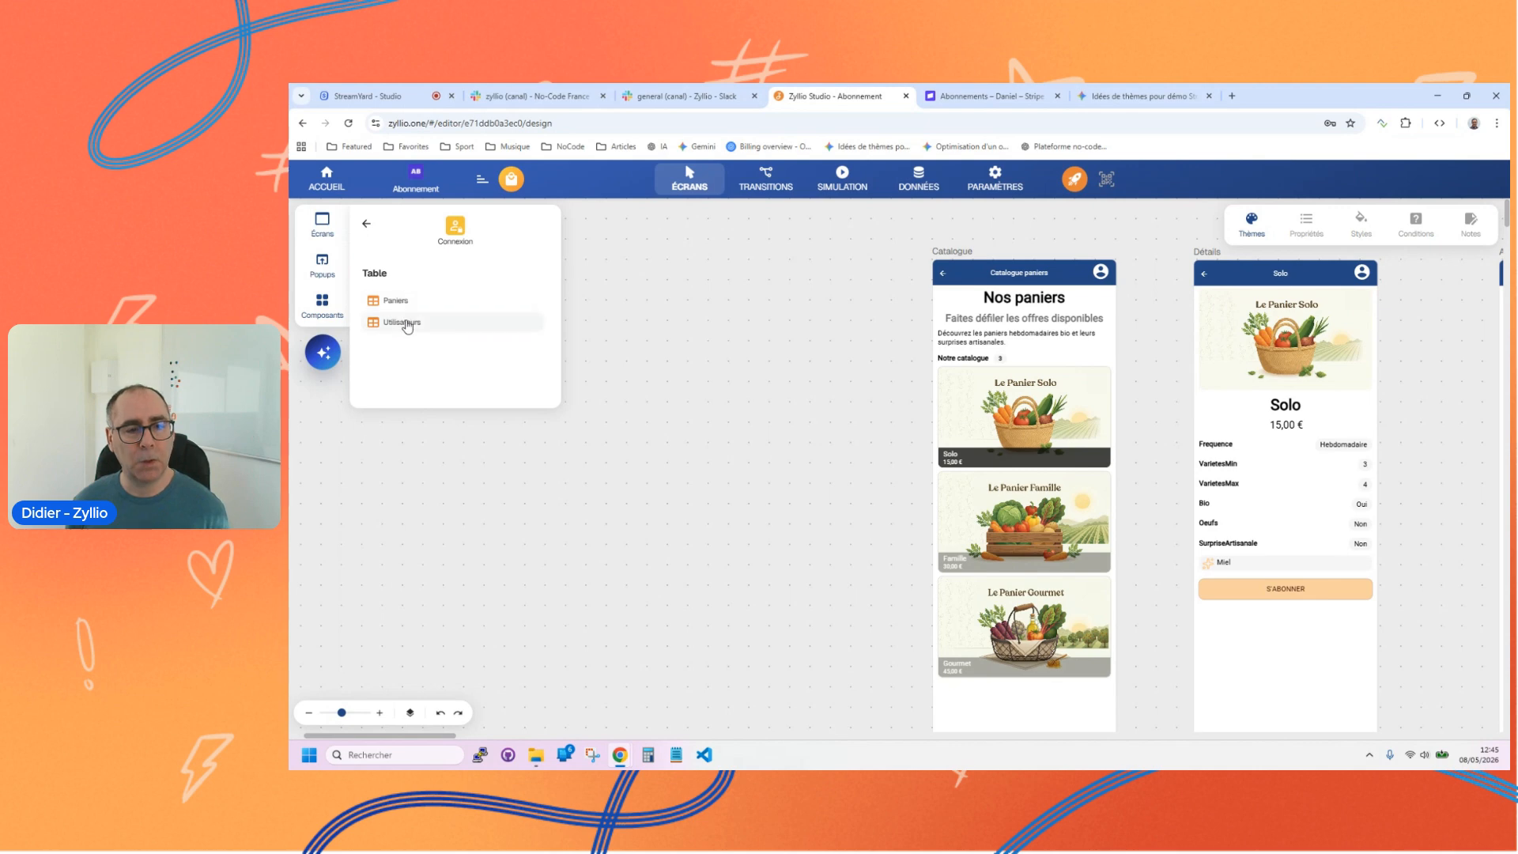
left_click(406, 324)
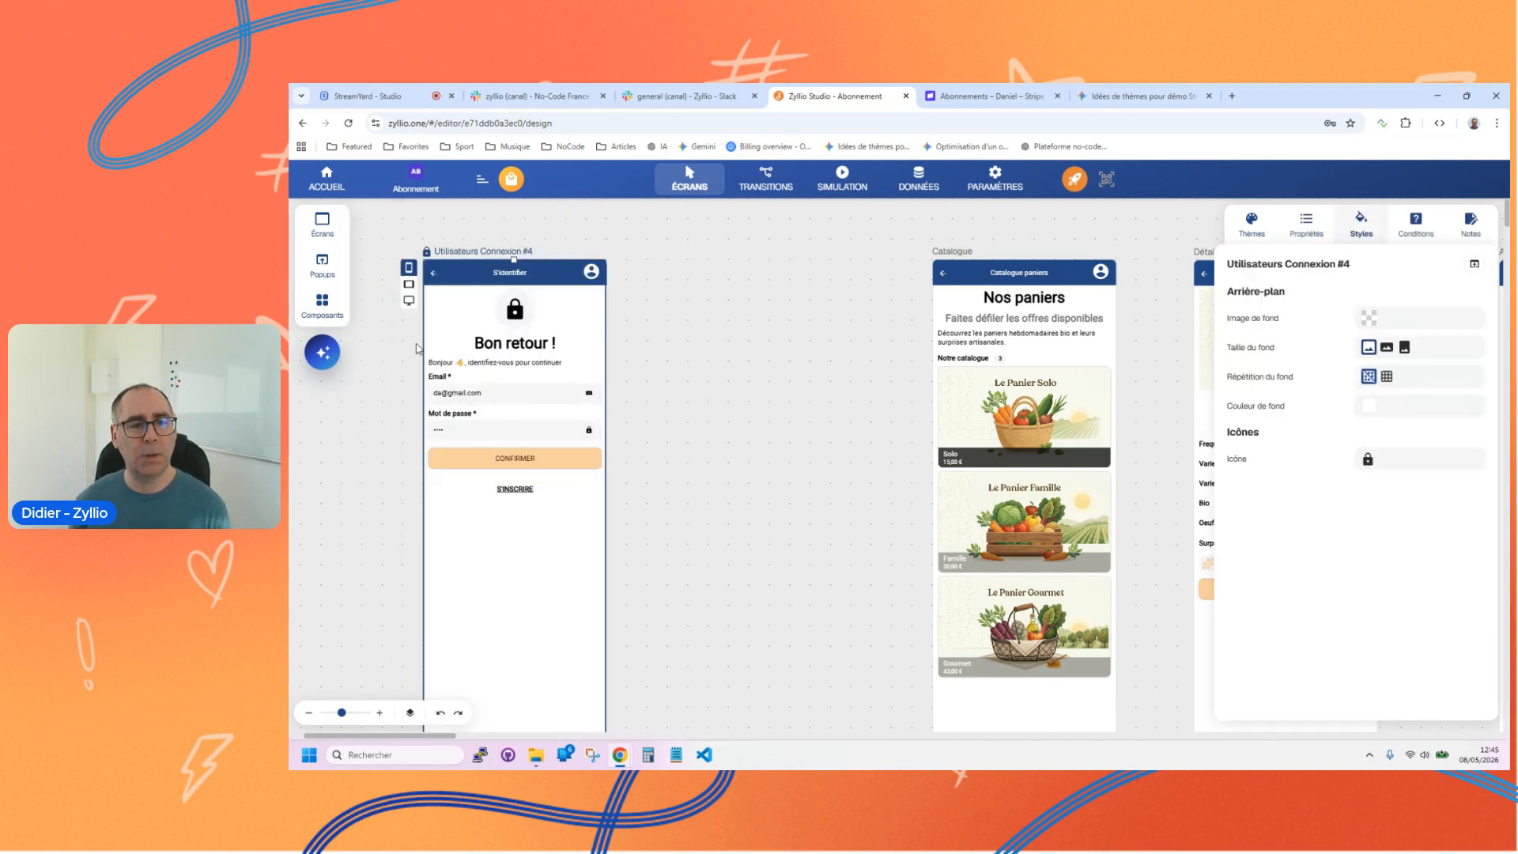
Step: Add an En-tête screen between the login and Catalogue screens, and set its header text to "Mes abonnements"
left_click(323, 224)
left_click_drag(424, 269, 696, 317)
left_click(1416, 331)
key("ctrl+a")
key("BackSpace")
type("Abon")
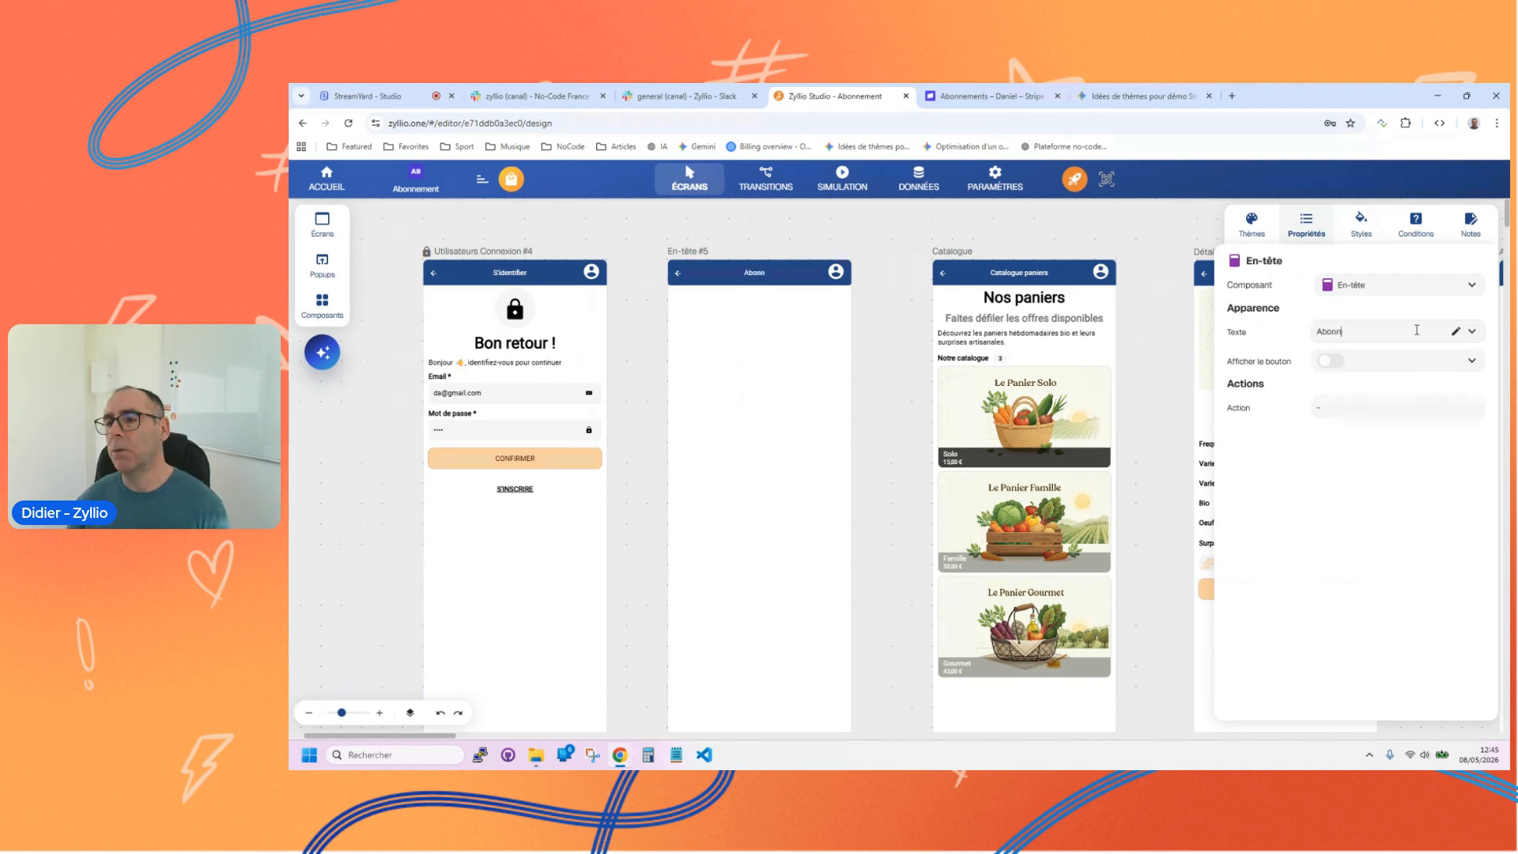
type("M")
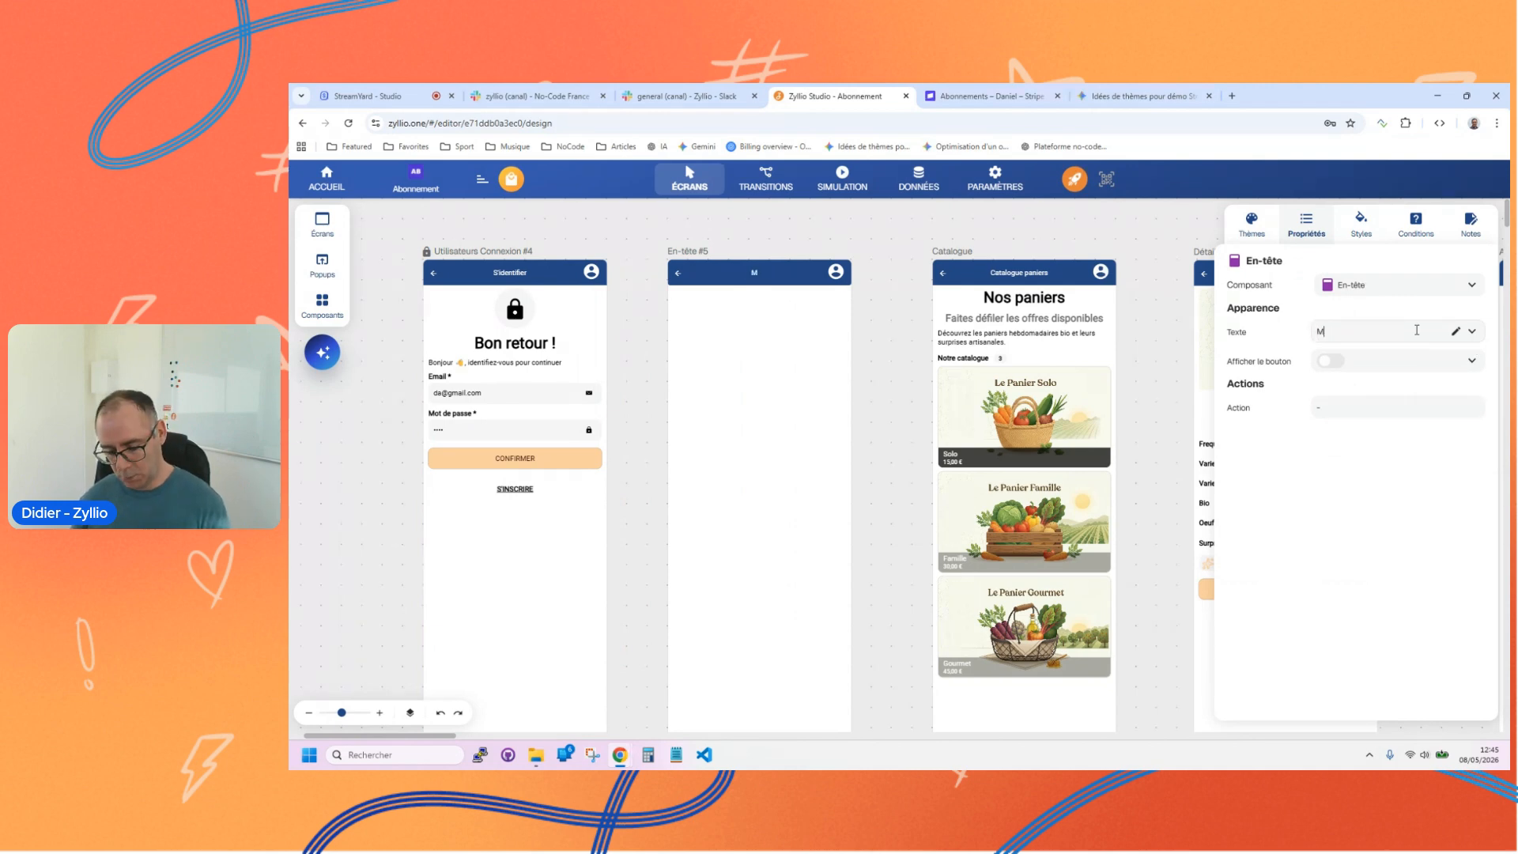
type("es abonnements")
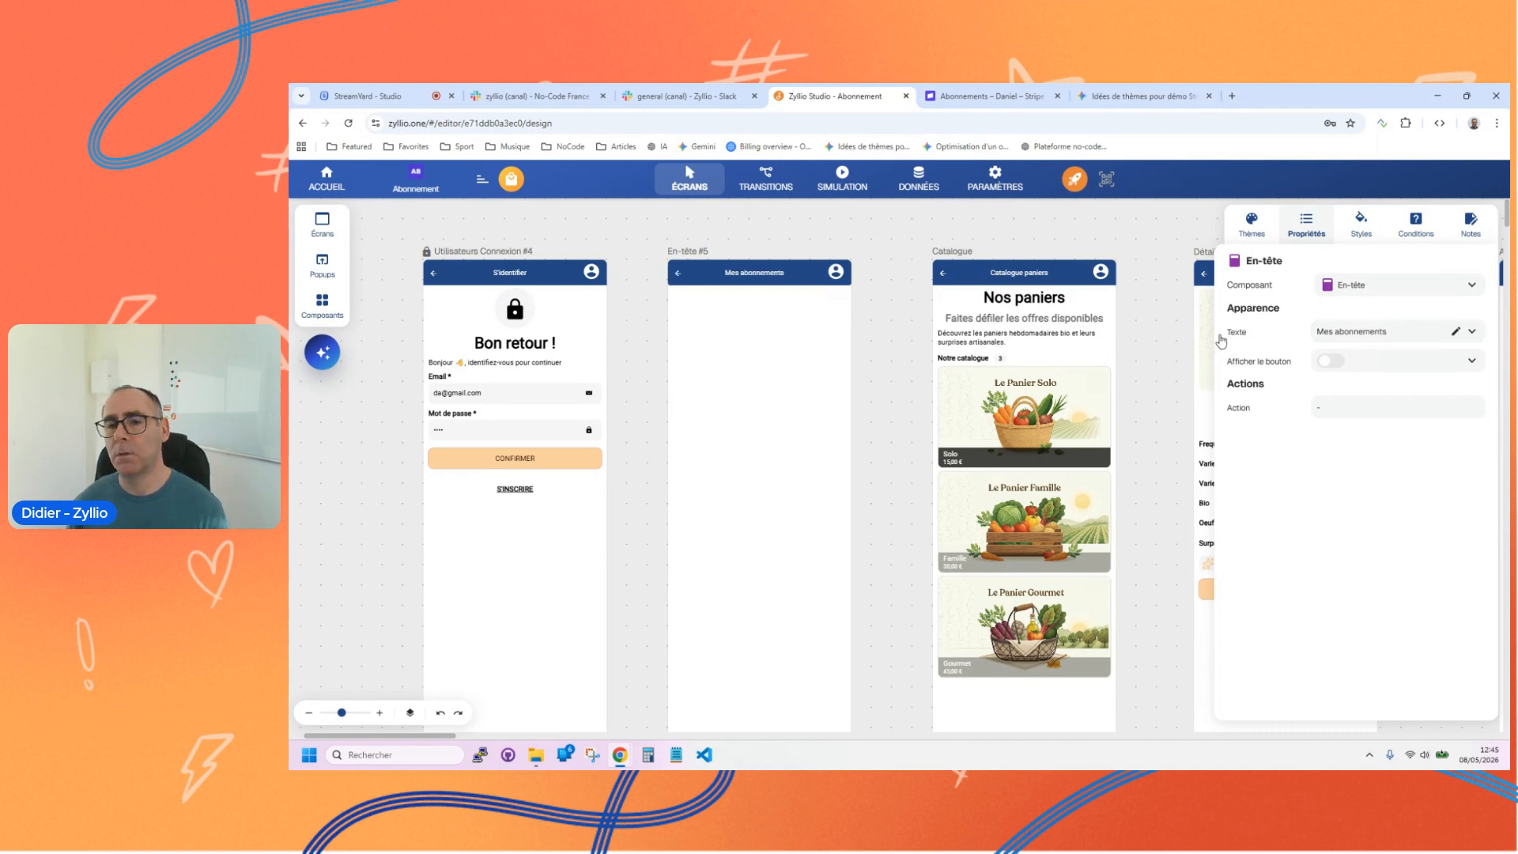
Step: Rename the new header screen as Abonnements
left_click(694, 250)
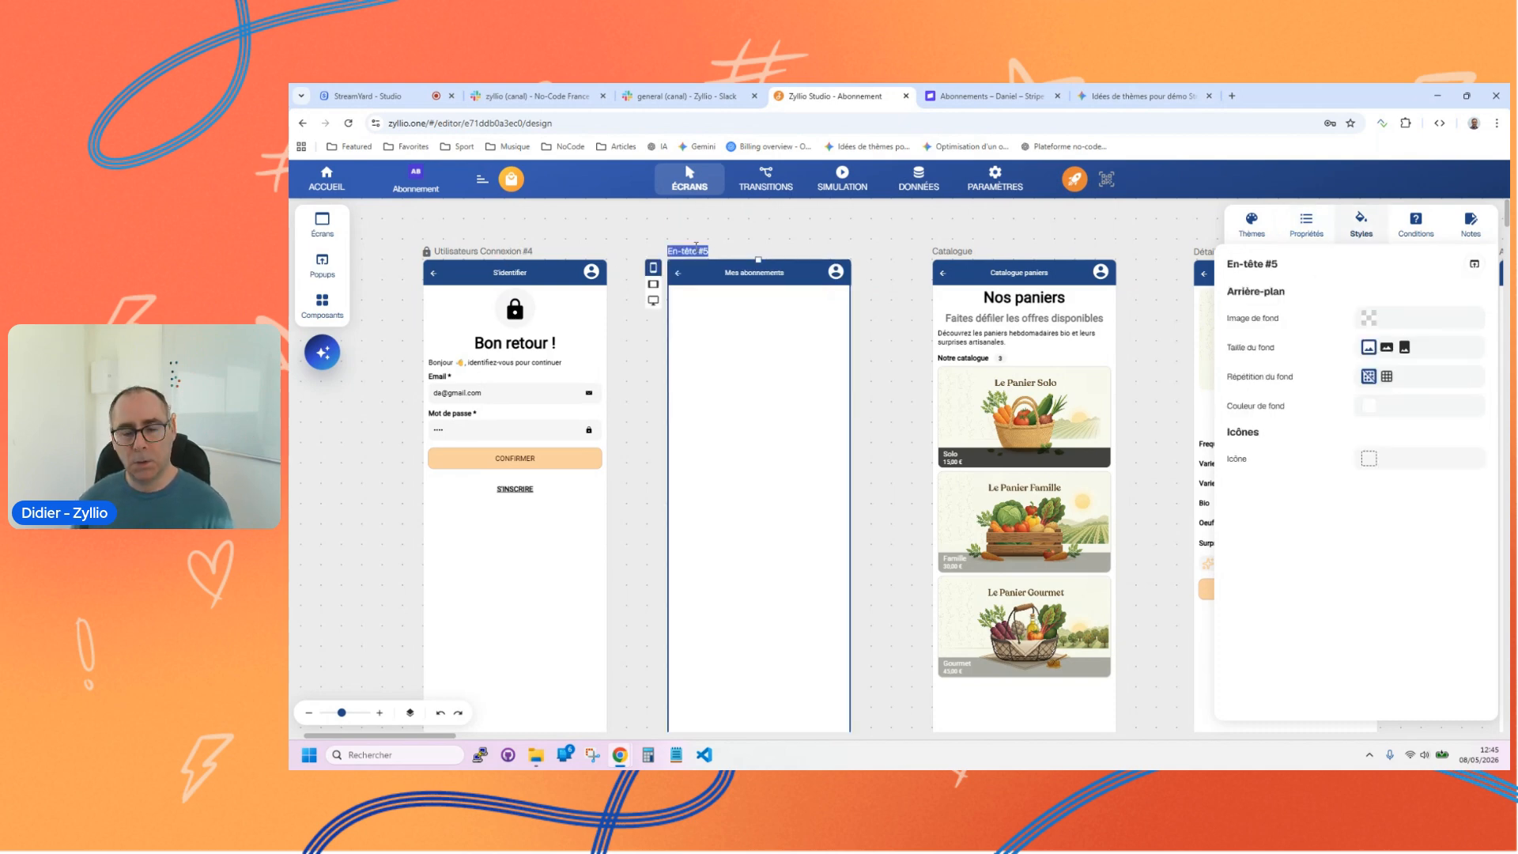
type("Abonnem")
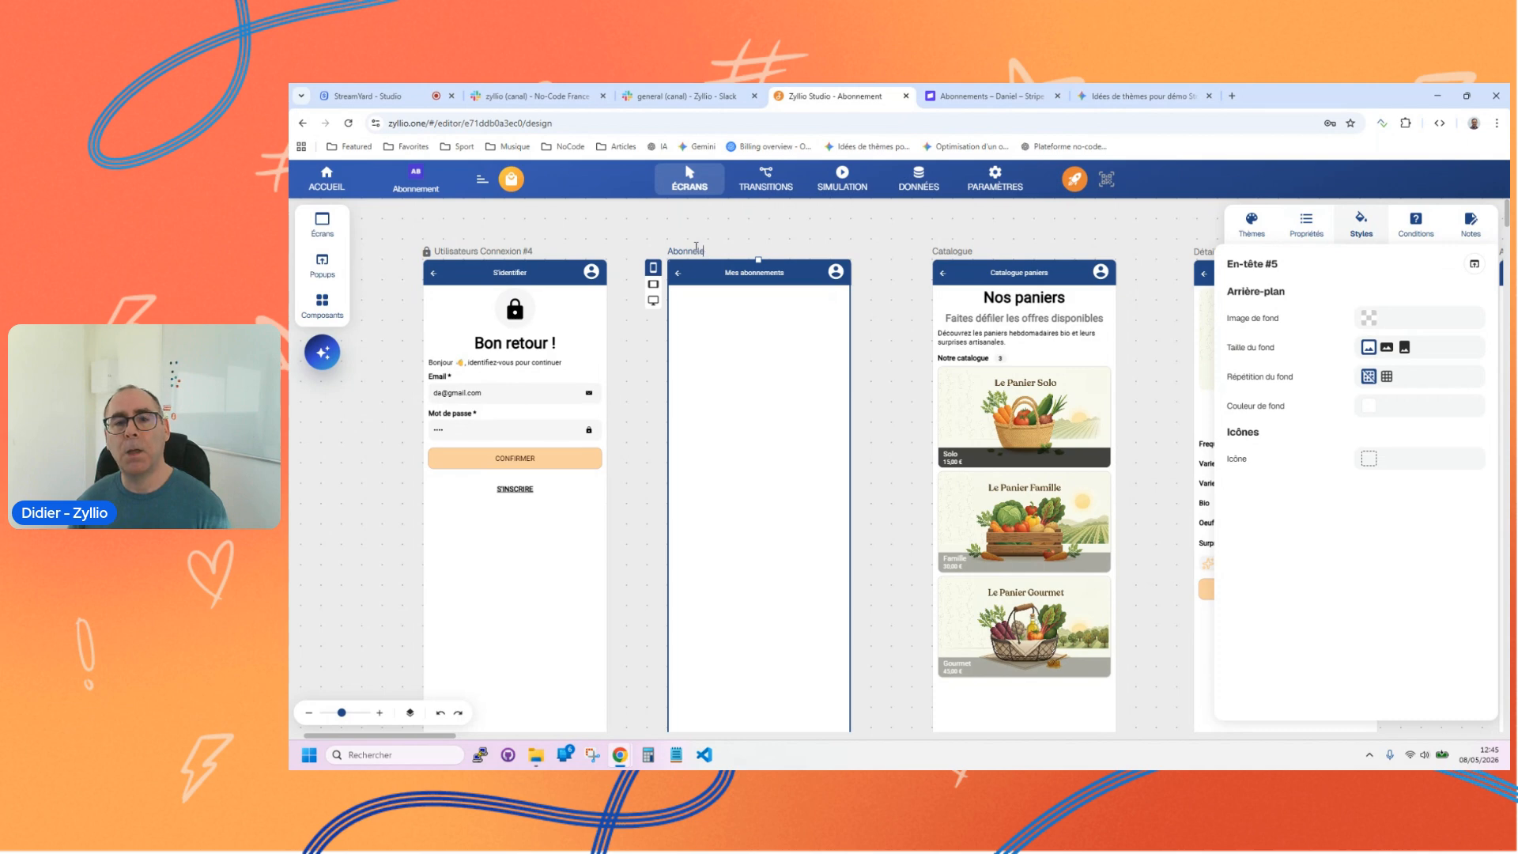
type("ents")
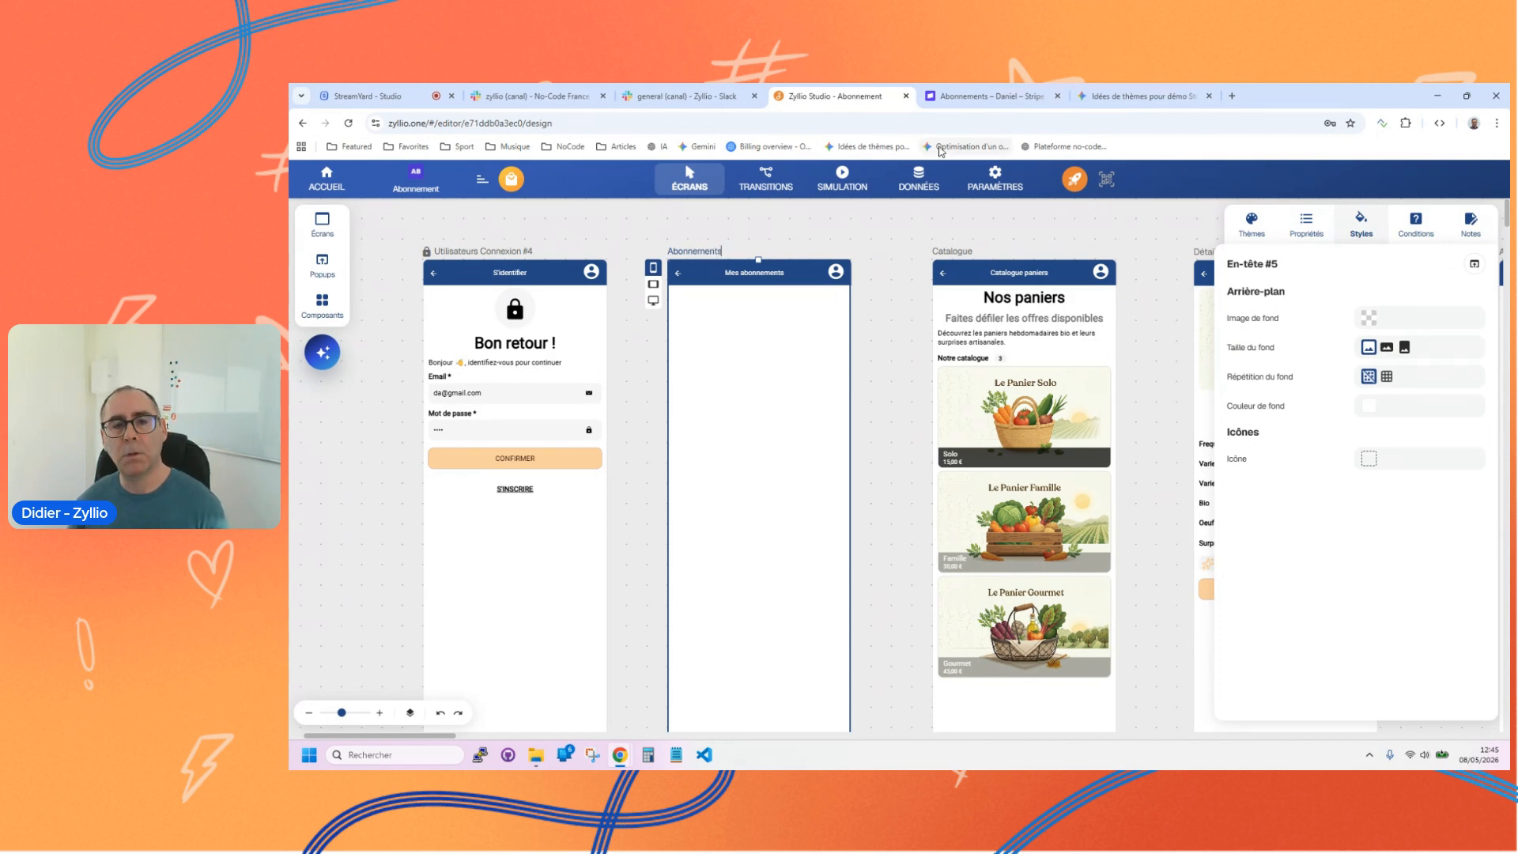
left_click(874, 234)
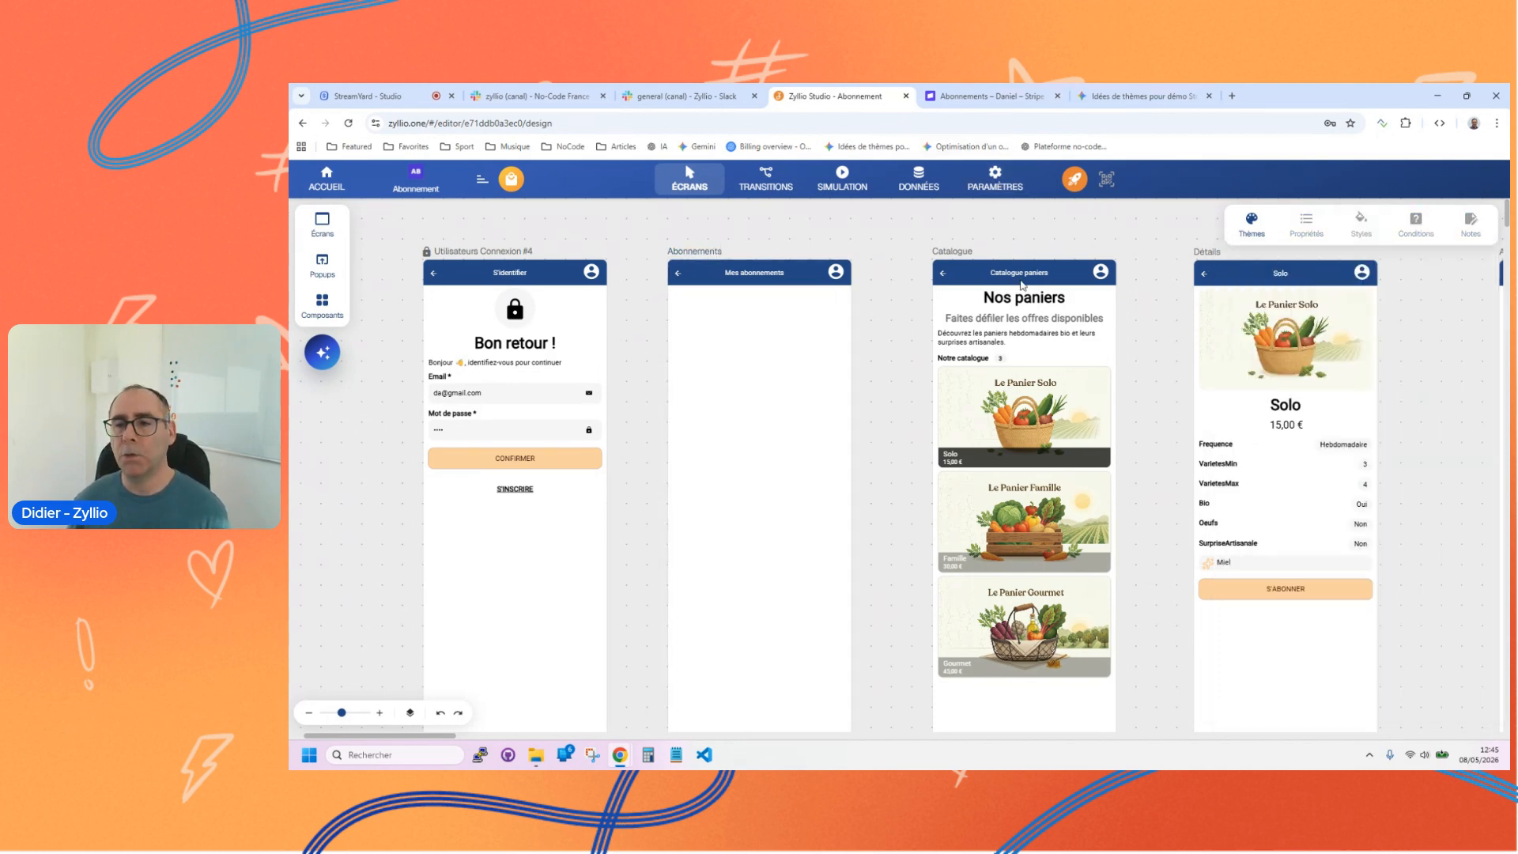
Step: Try the Velouria theme on the app, and switch to the Dinner 1 theme
left_click(1248, 225)
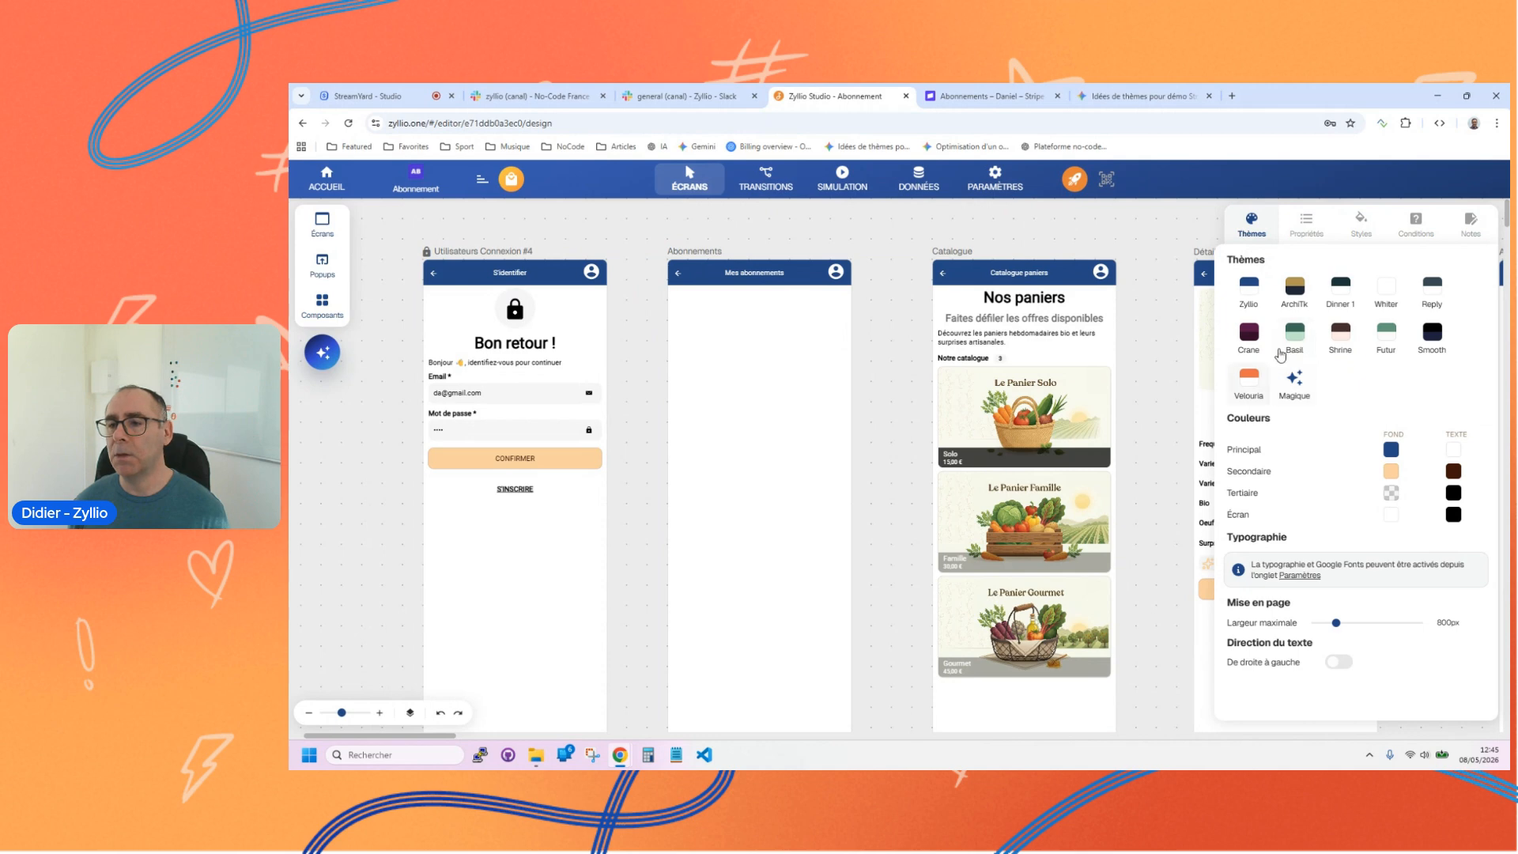
left_click(1257, 383)
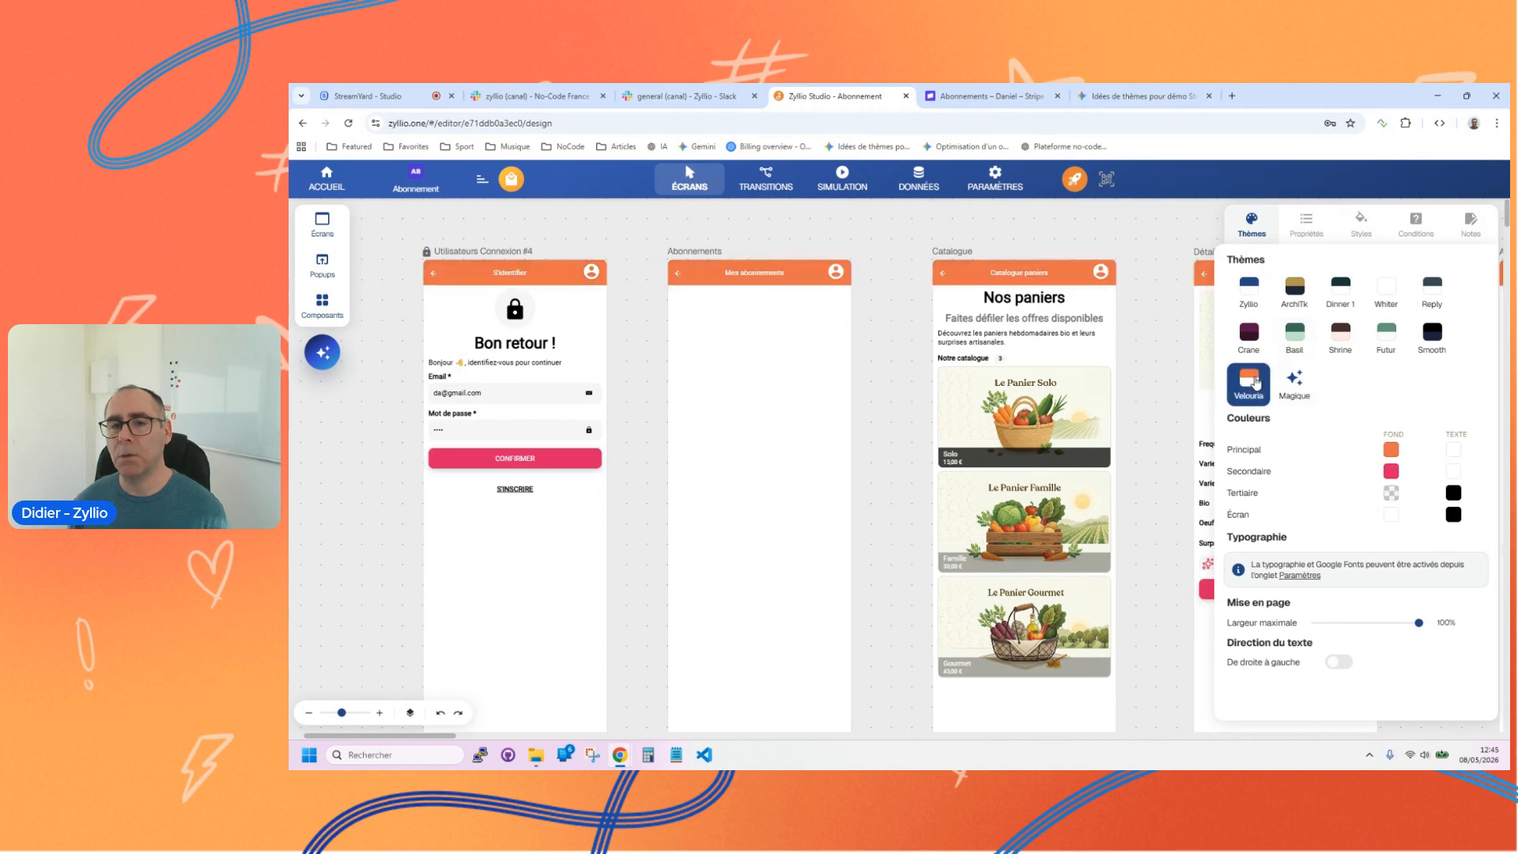
left_click(1347, 297)
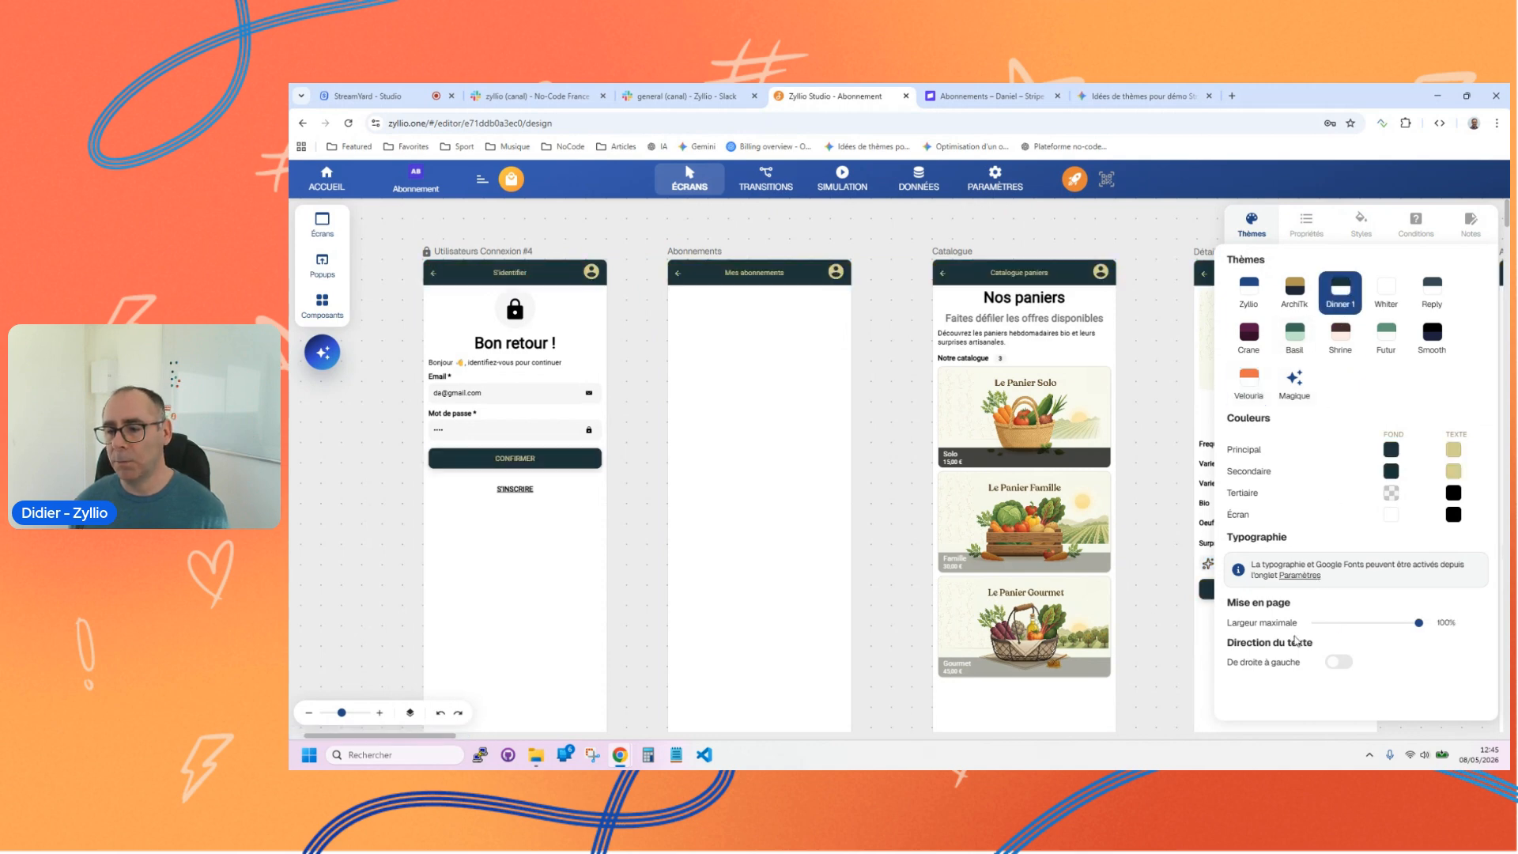
Step: Enable Google Fonts in the app's design settings and return to the screens
left_click(995, 178)
scroll(329, 533, "down", 5)
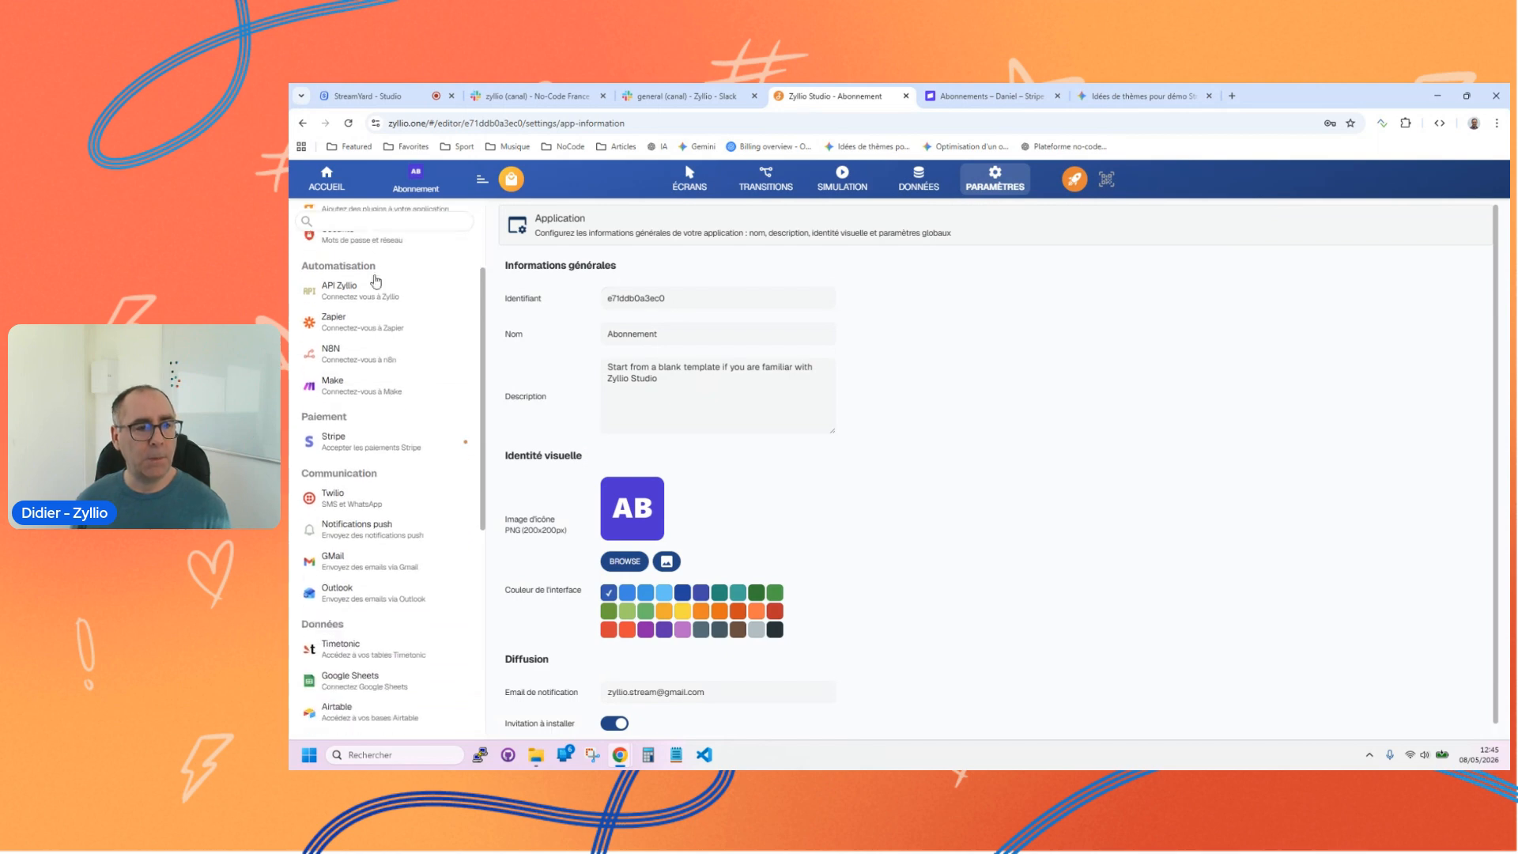
scroll(366, 475, "down", 5)
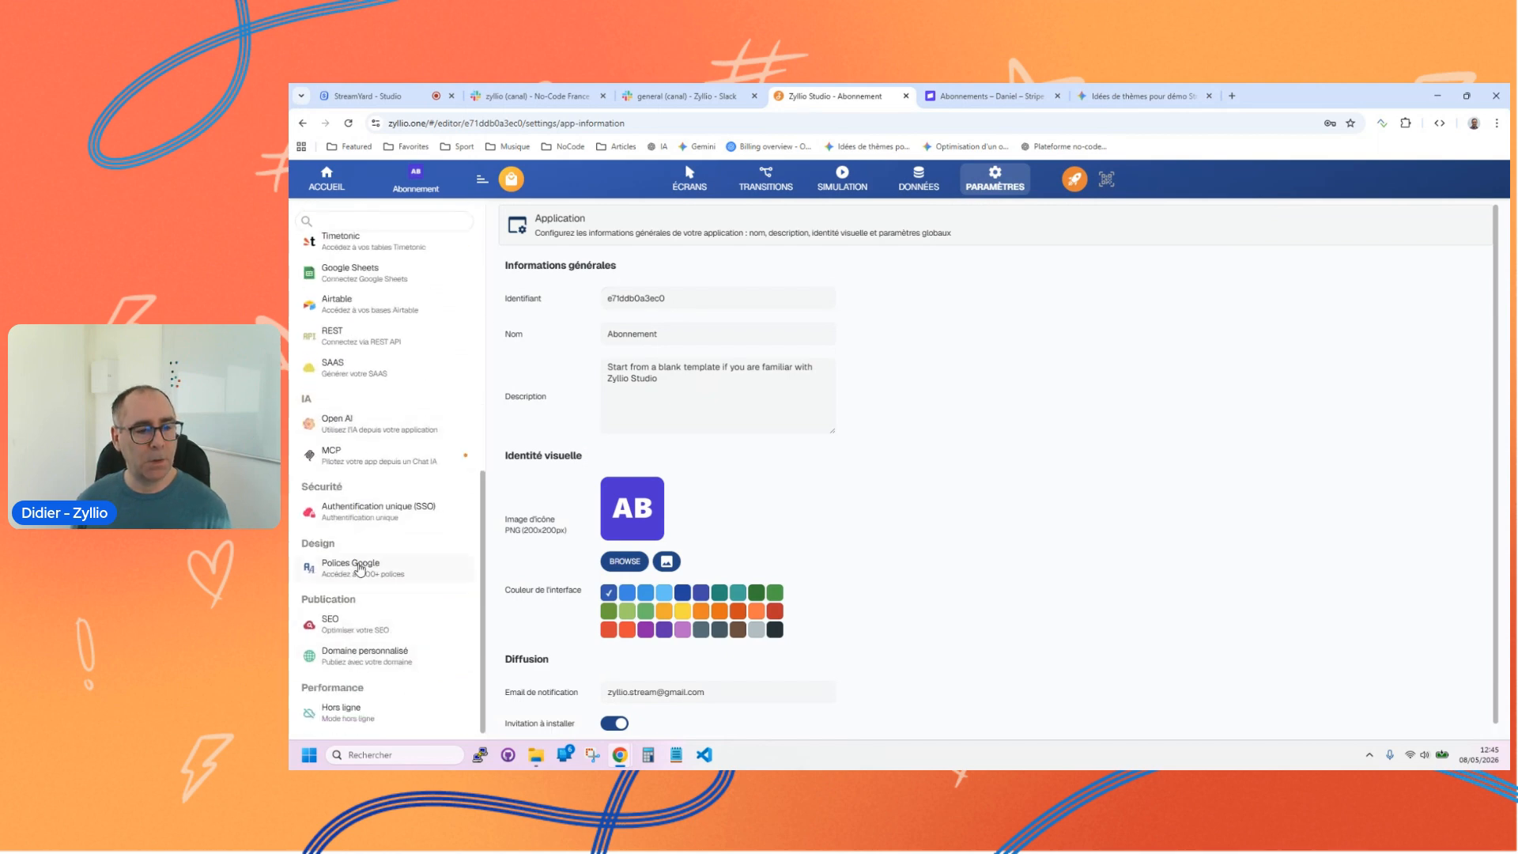
left_click(360, 569)
left_click(609, 266)
left_click(690, 178)
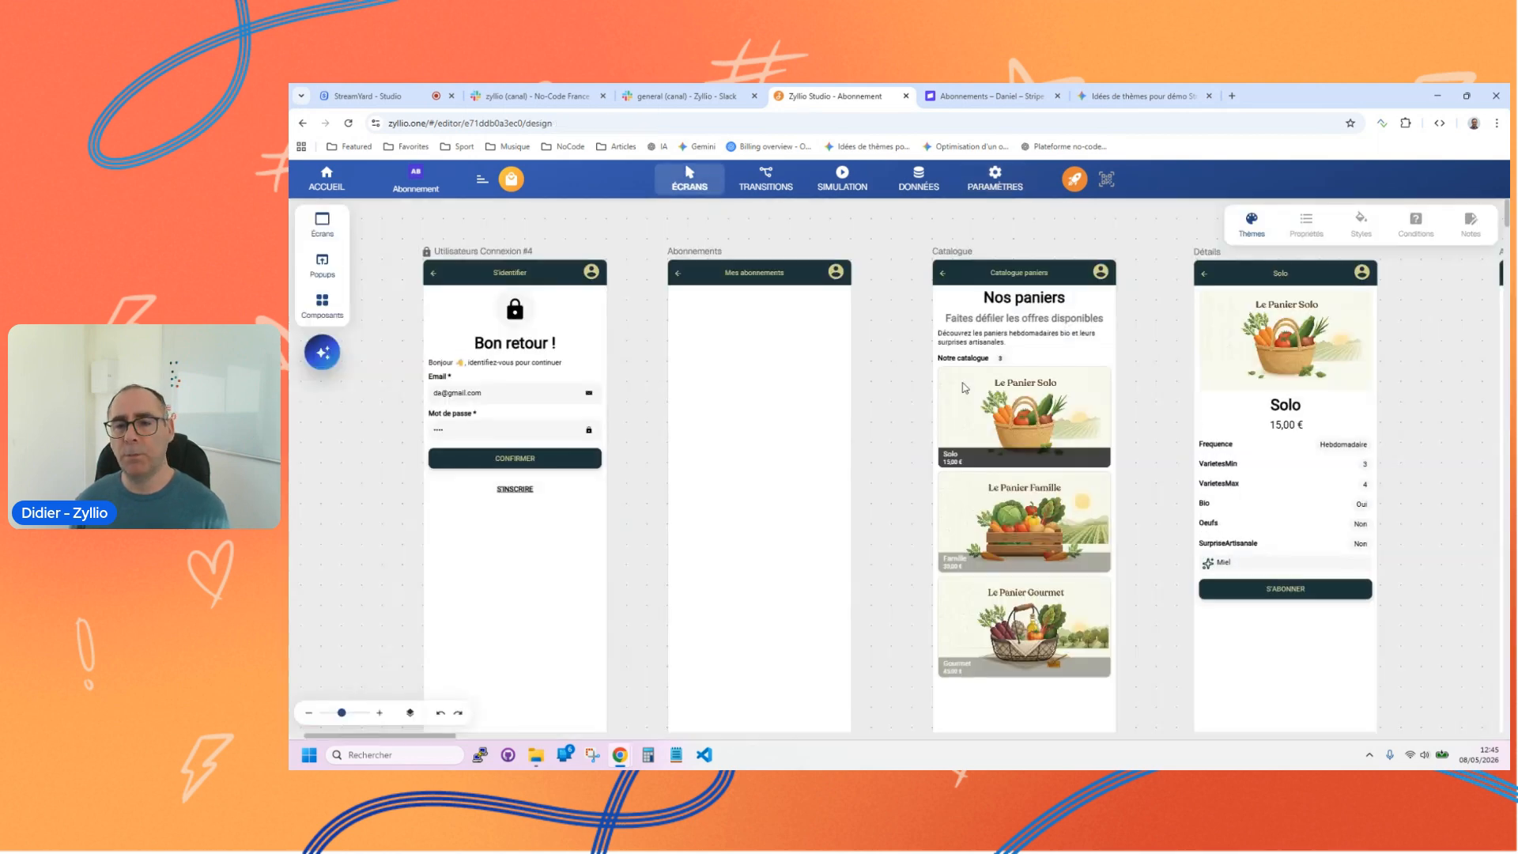
Step: Set the theme's font to Oswald
left_click(1269, 219)
left_click(1343, 562)
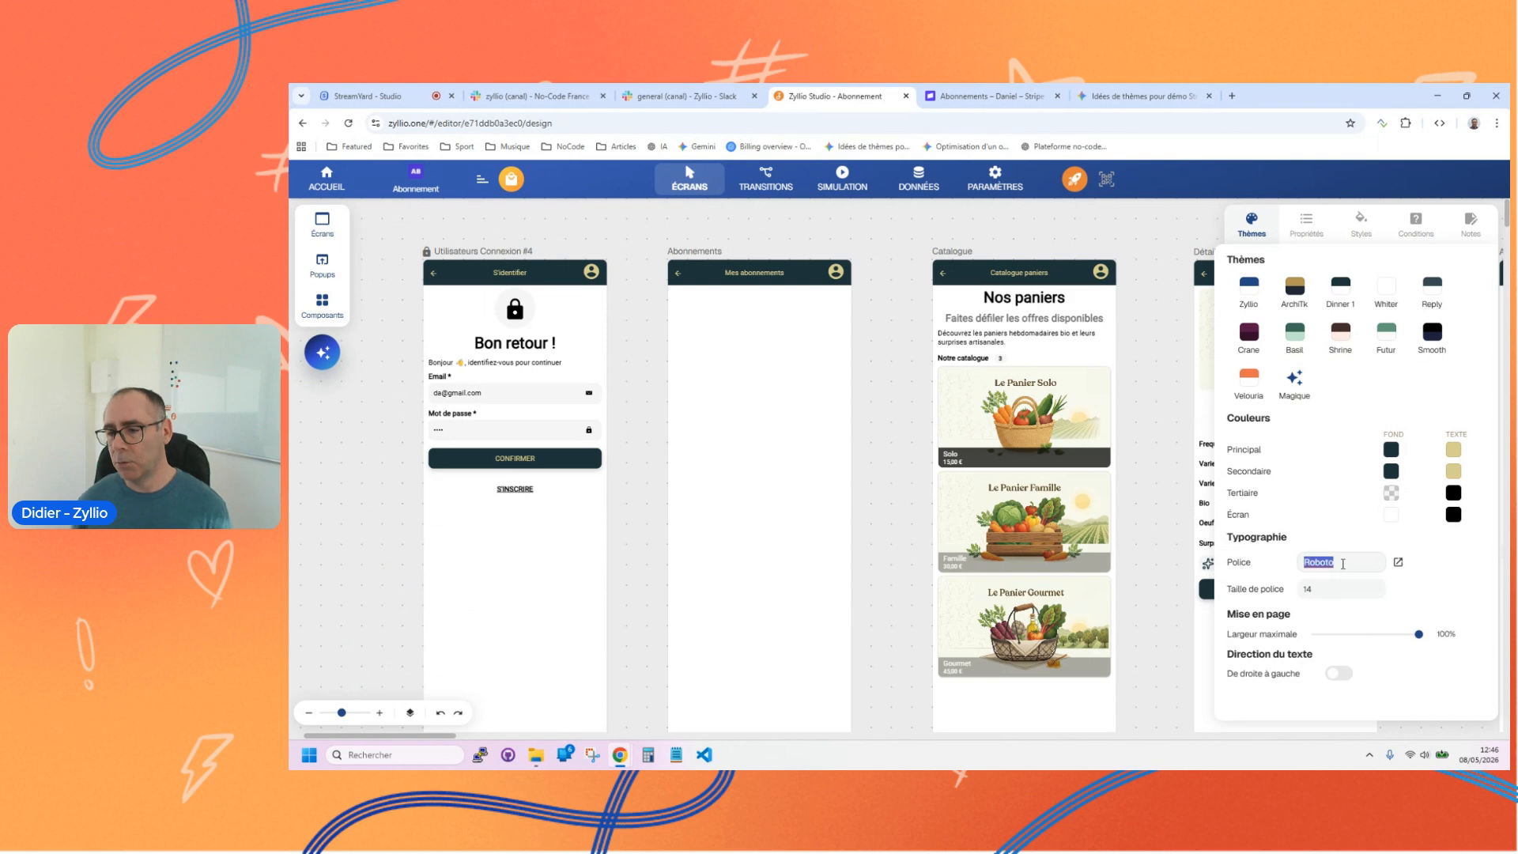
type("Oswald")
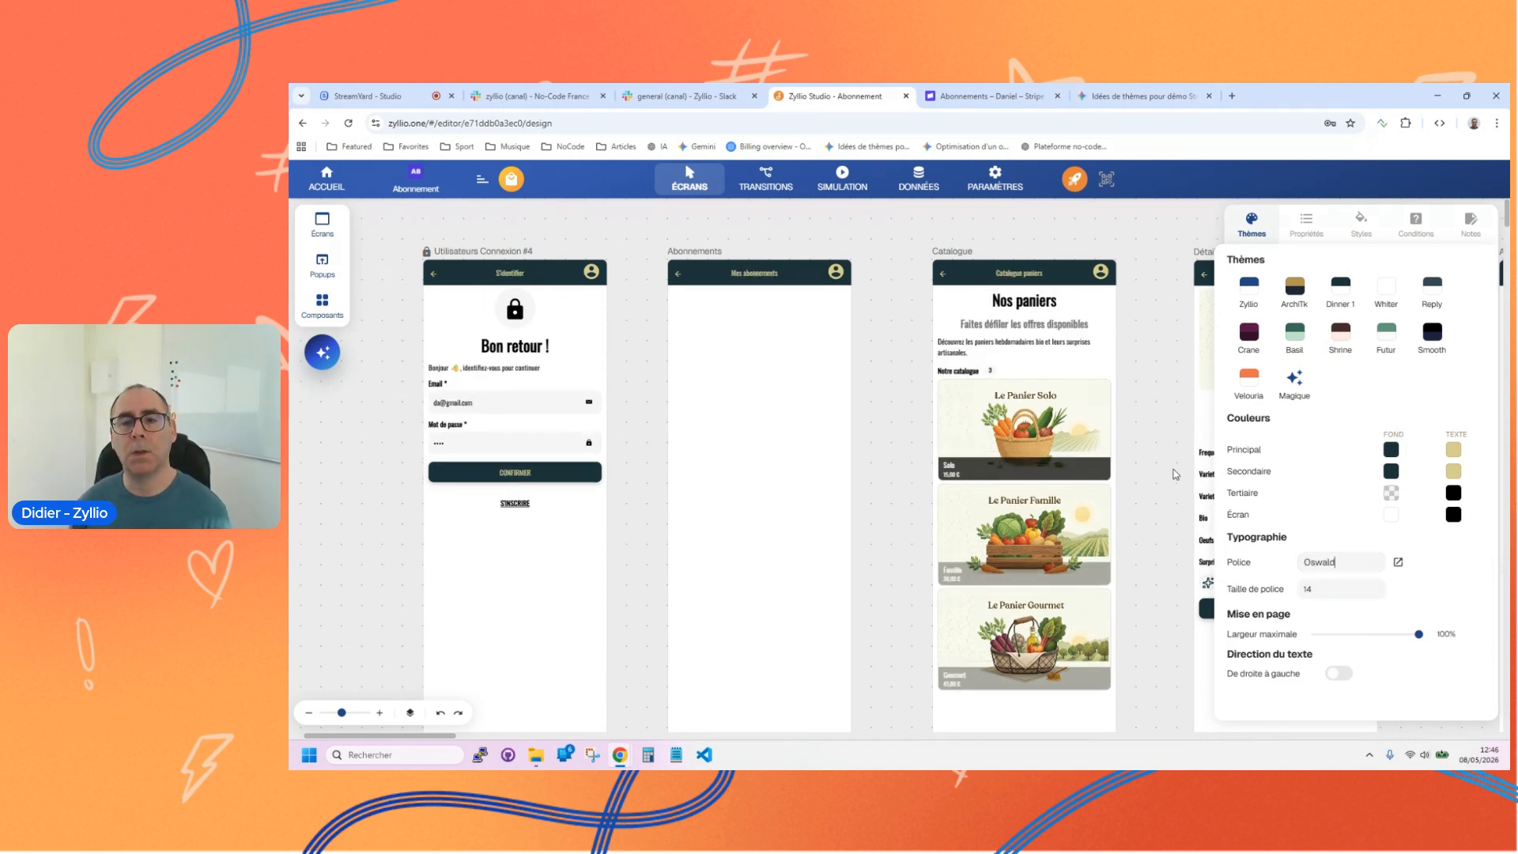
Step: Apply the Velouria theme to the app
left_click(777, 388)
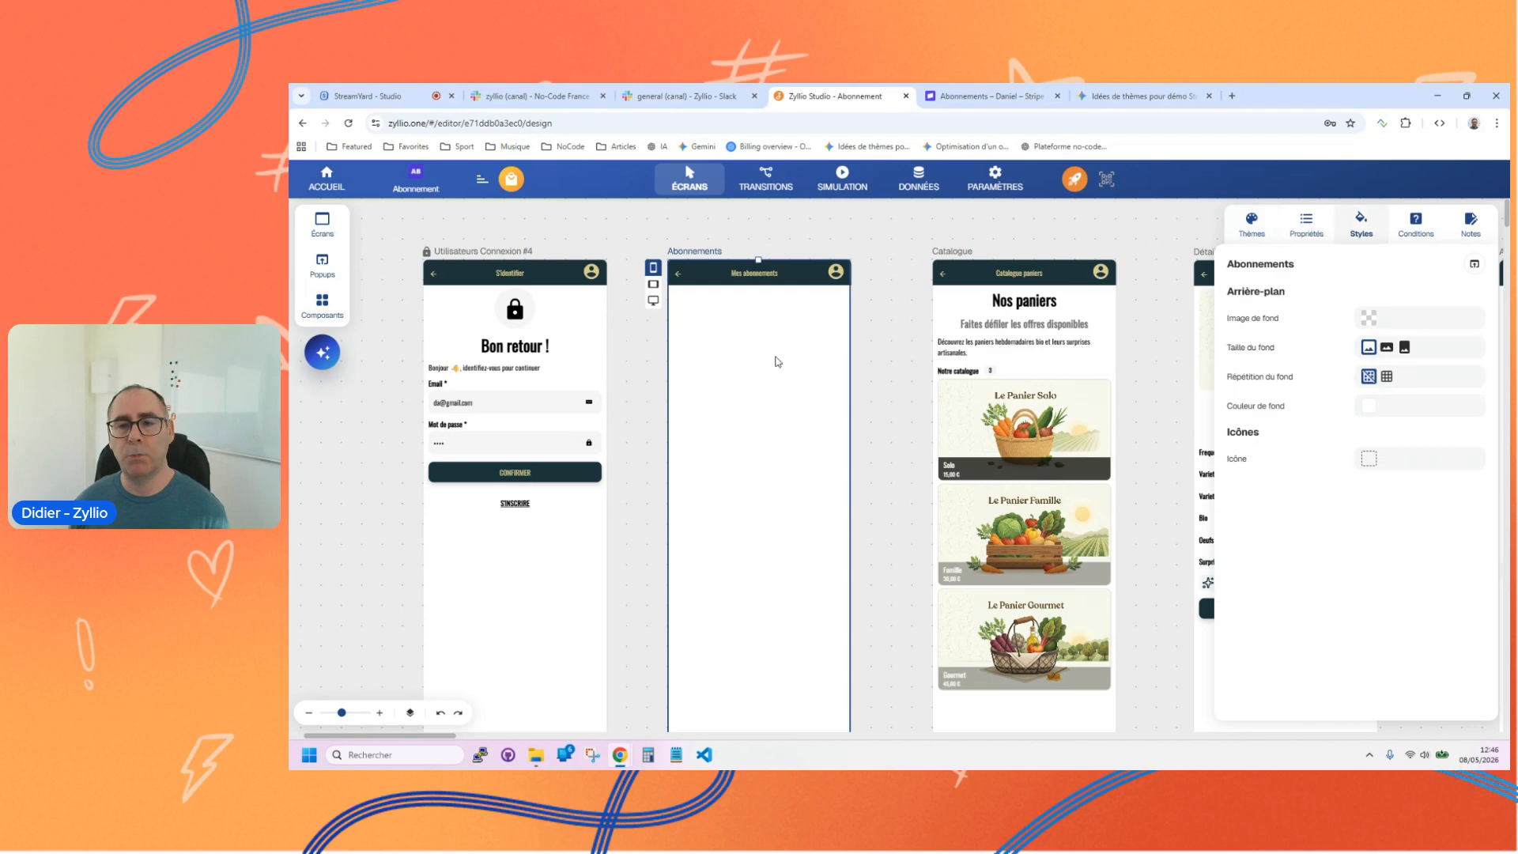
left_click(322, 305)
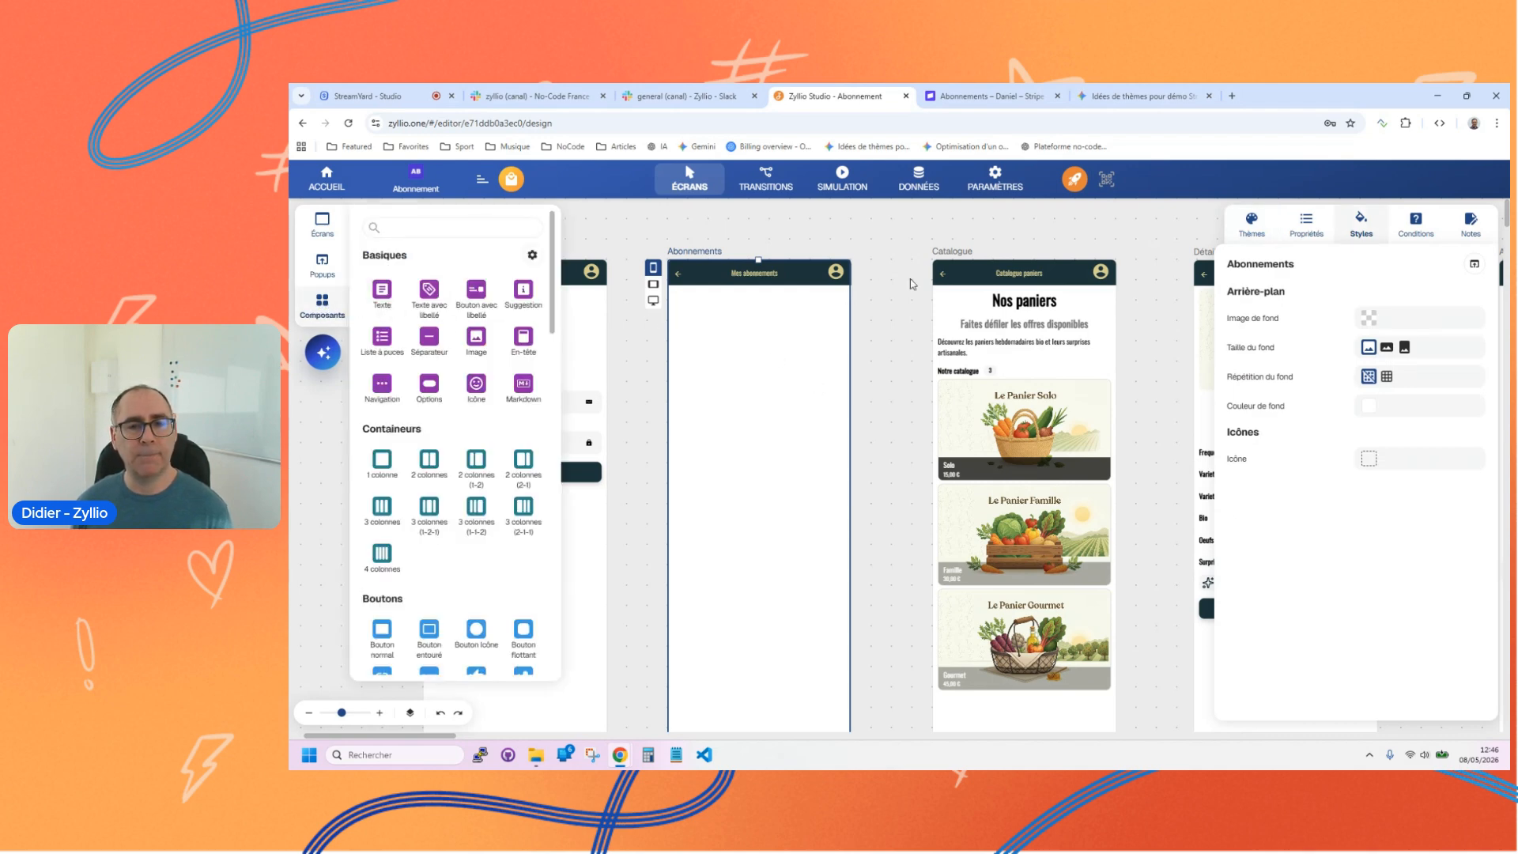
left_click(890, 251)
left_click(1268, 237)
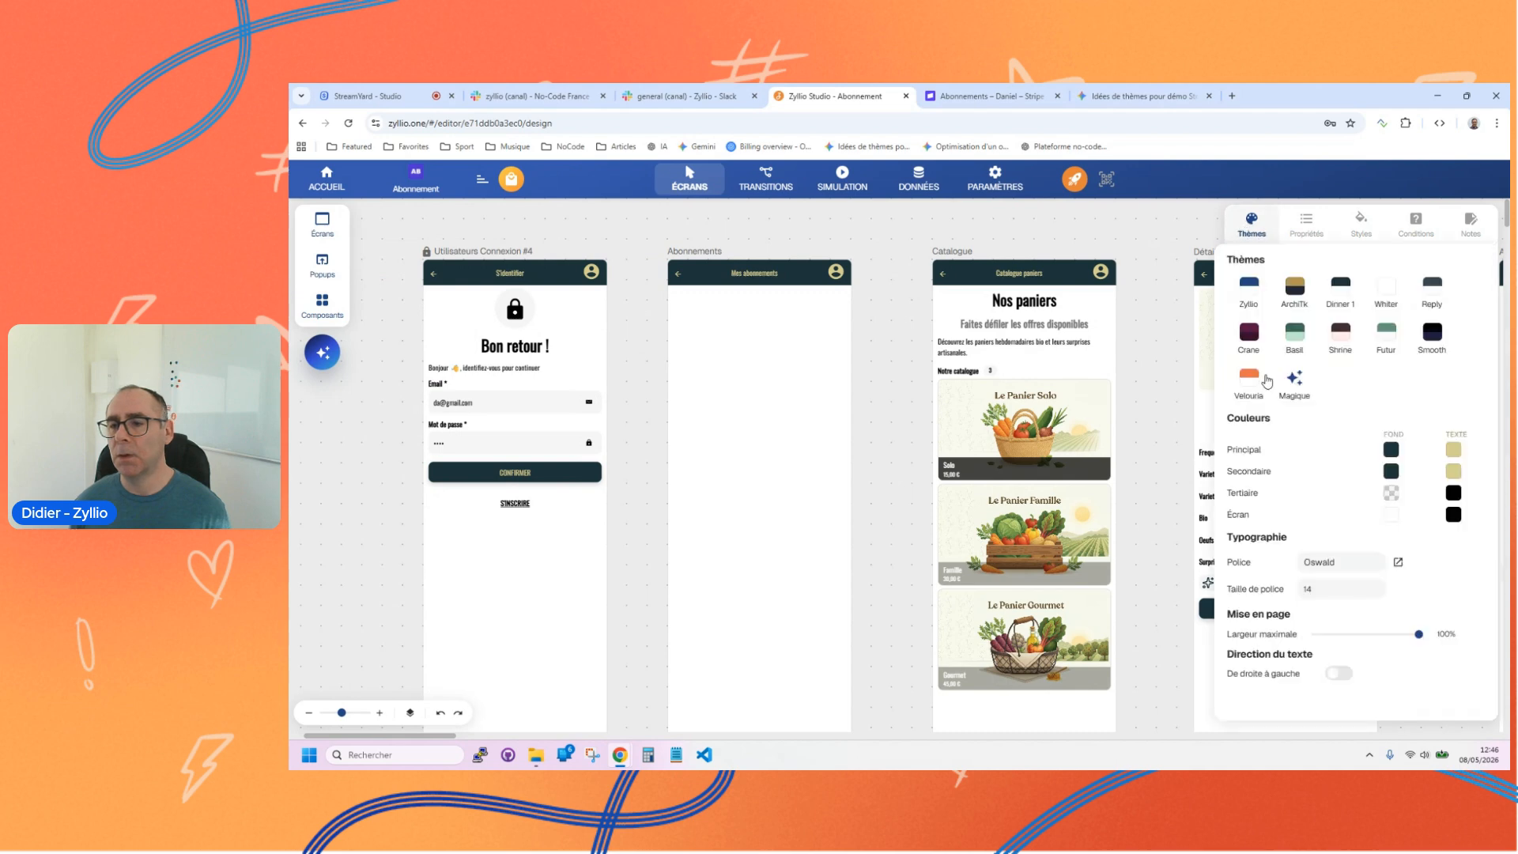
left_click(1246, 379)
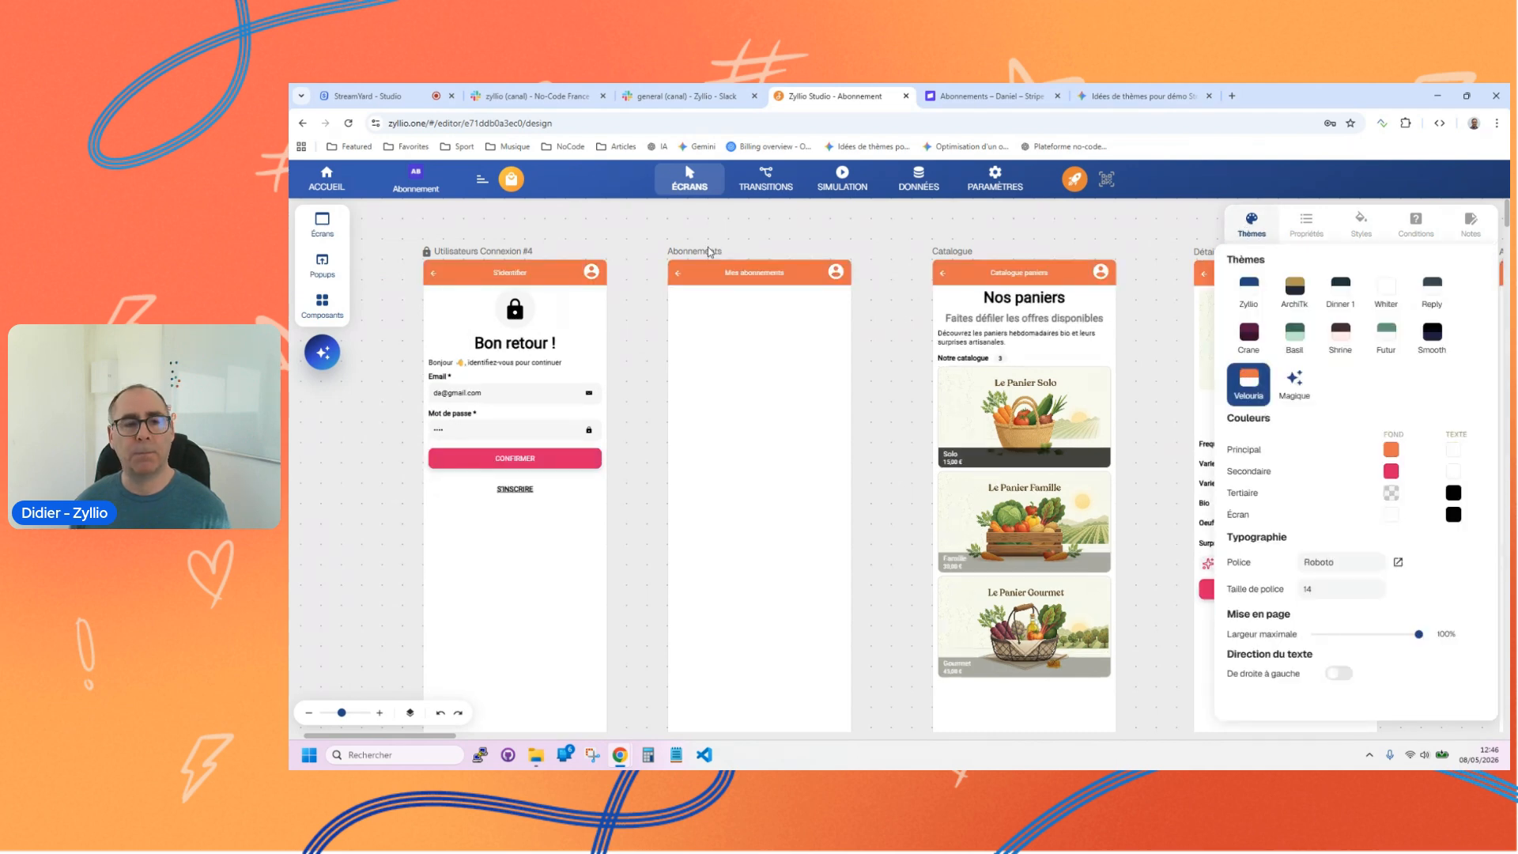
Step: Add a table from the Abonnements template to the app's data model, placing it beside the Utilisateurs table
left_click(322, 307)
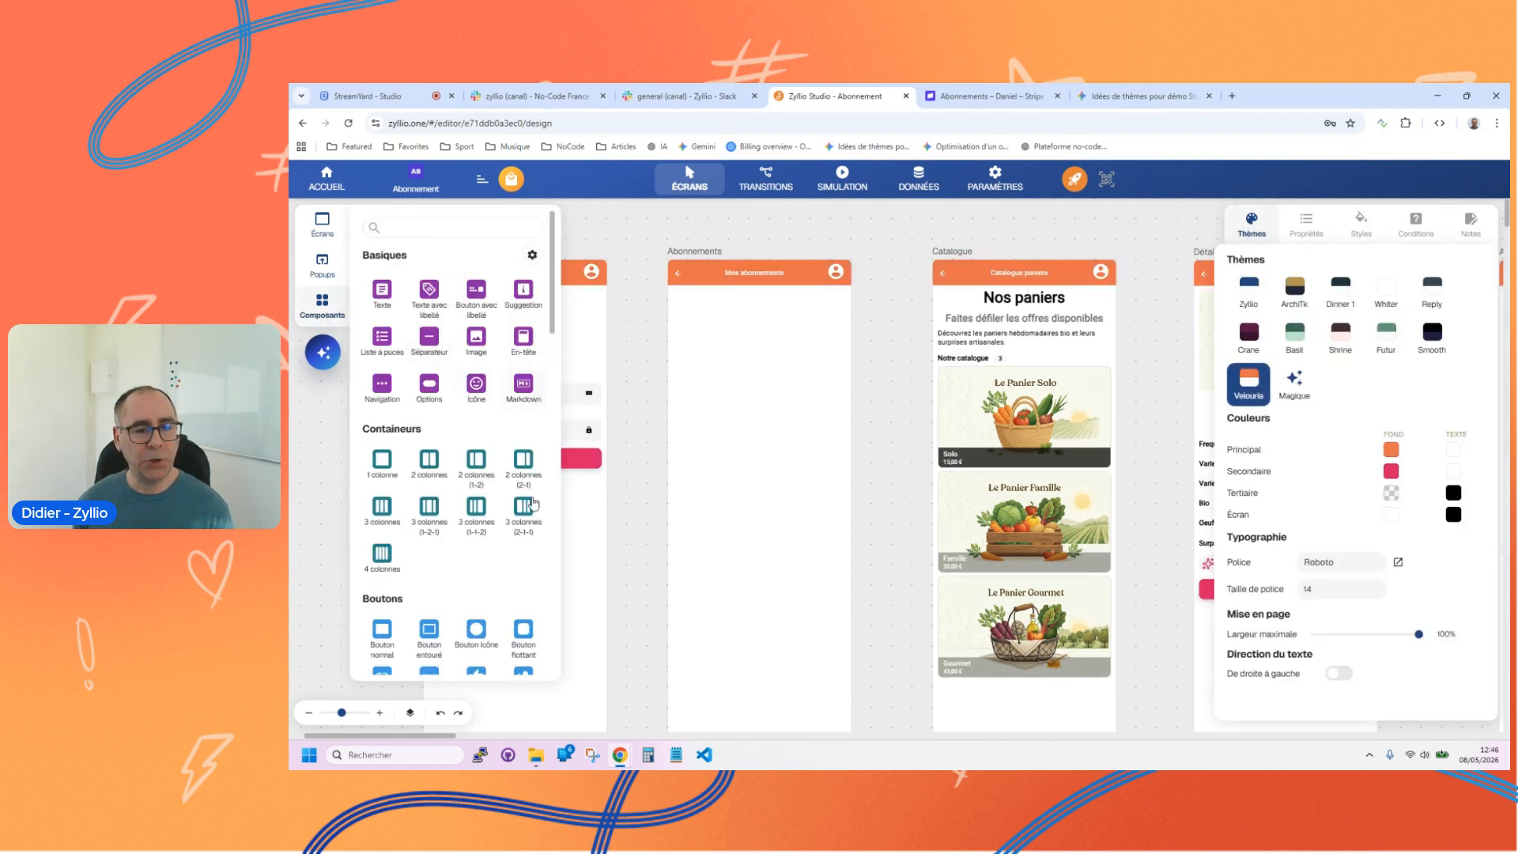
left_click(644, 241)
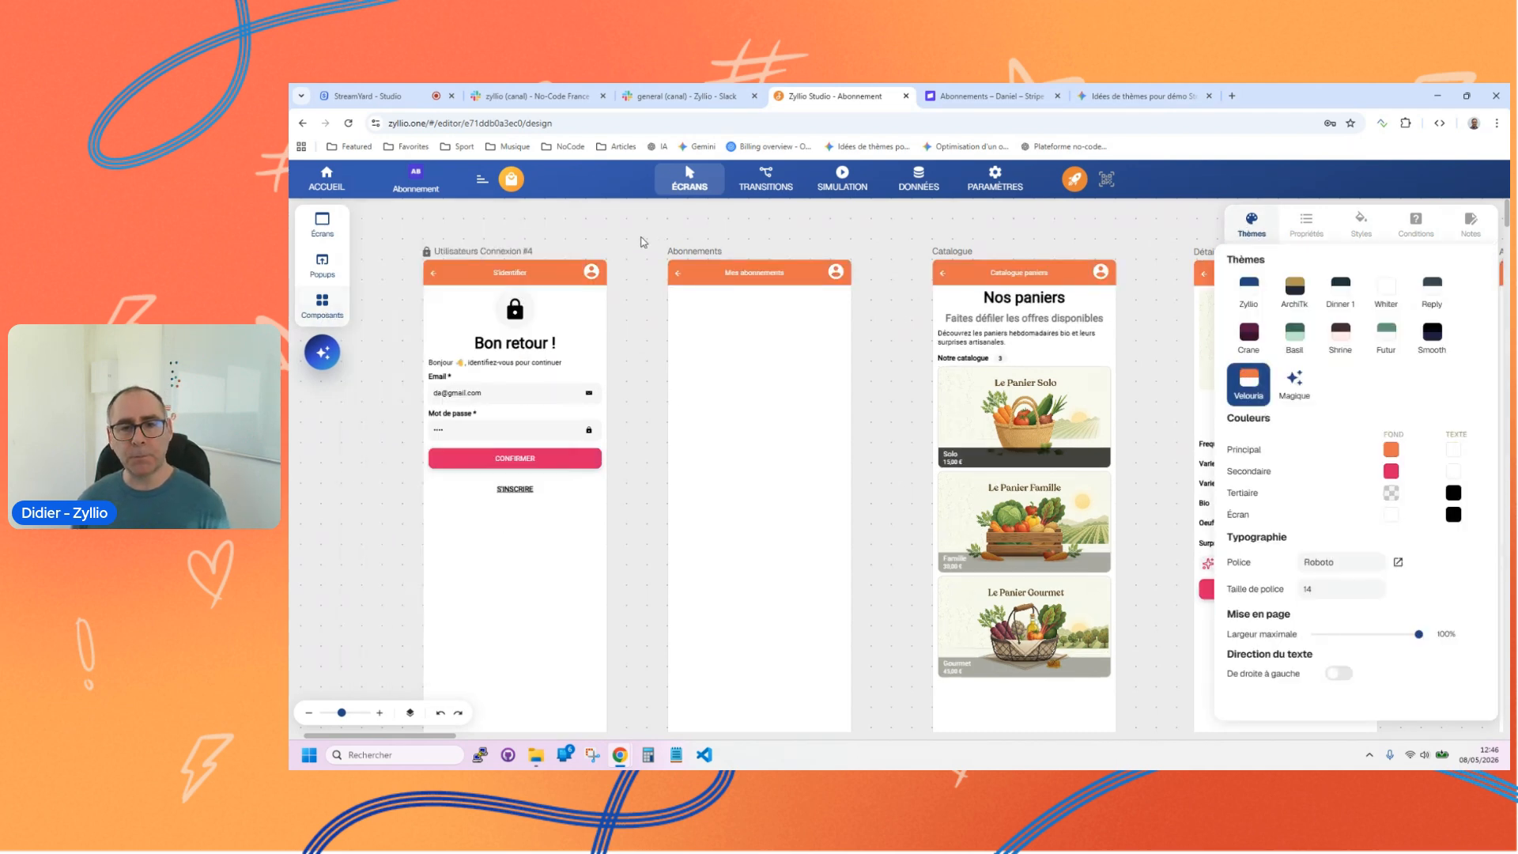
left_click(918, 179)
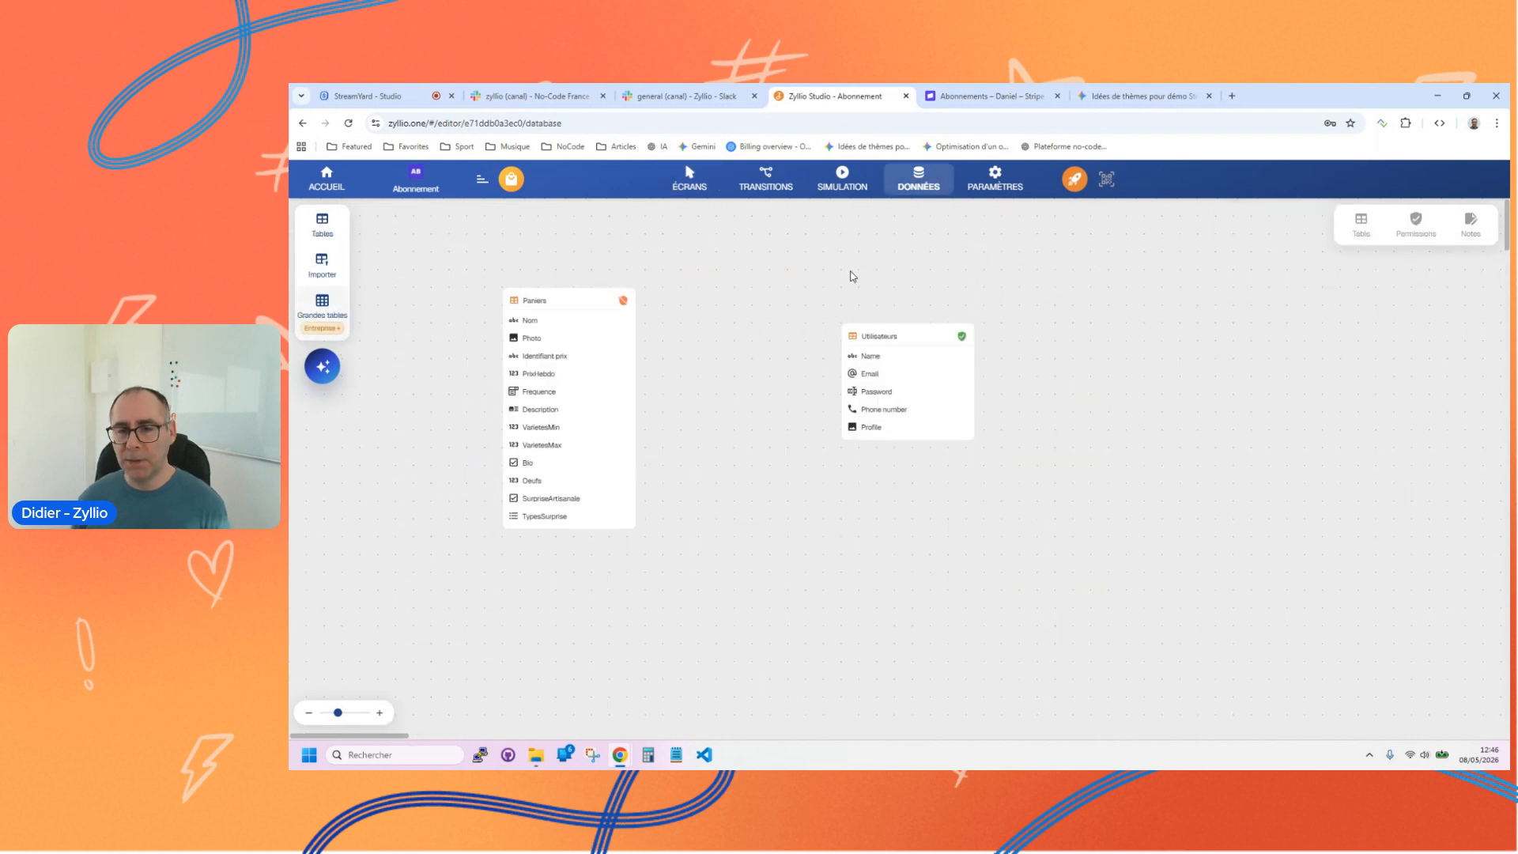
left_click(322, 225)
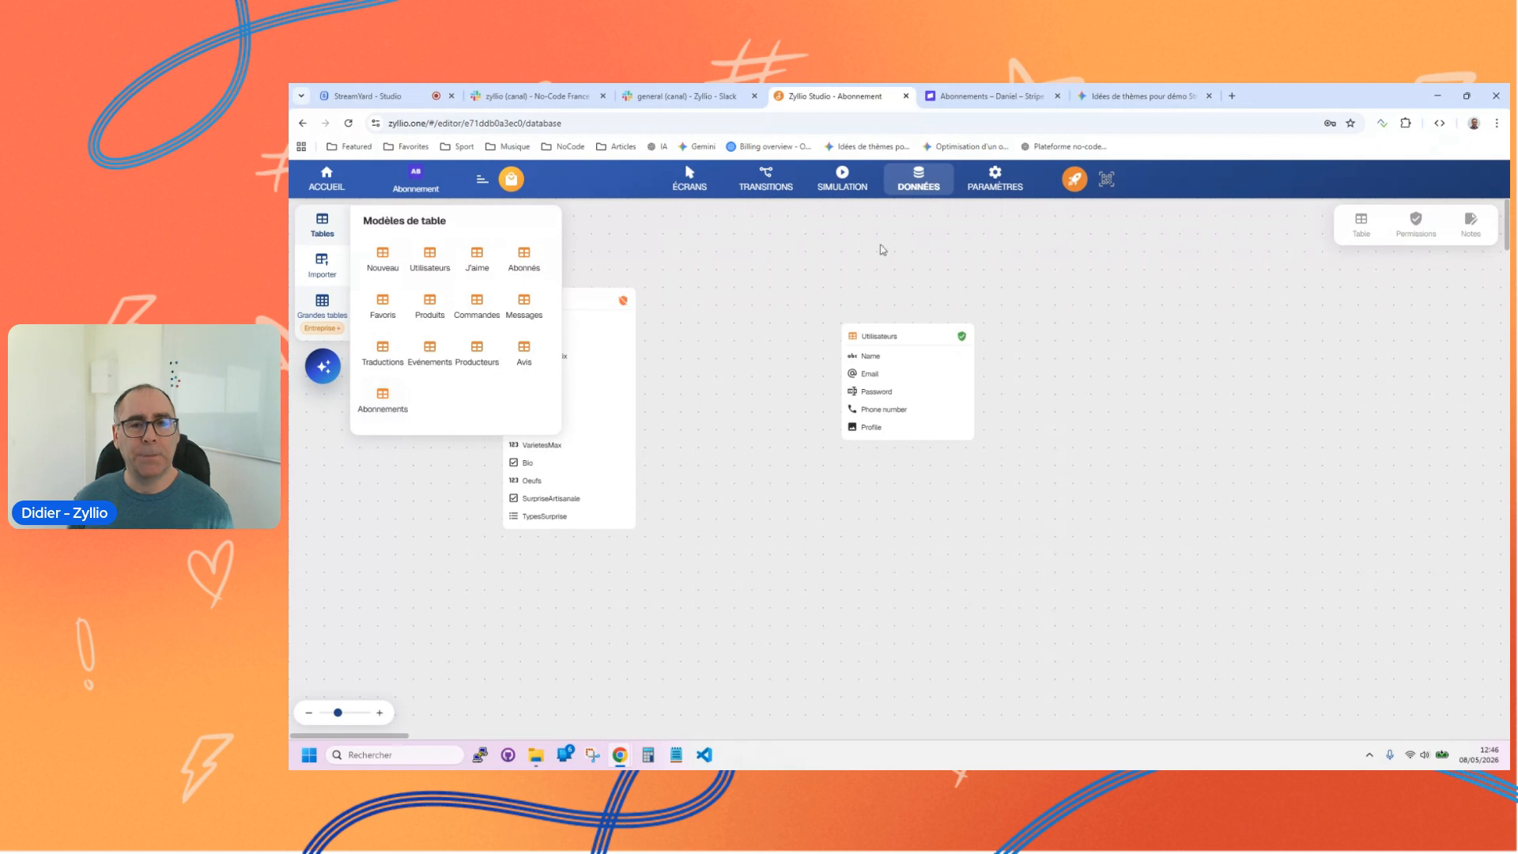
mouse_move(1008, 107)
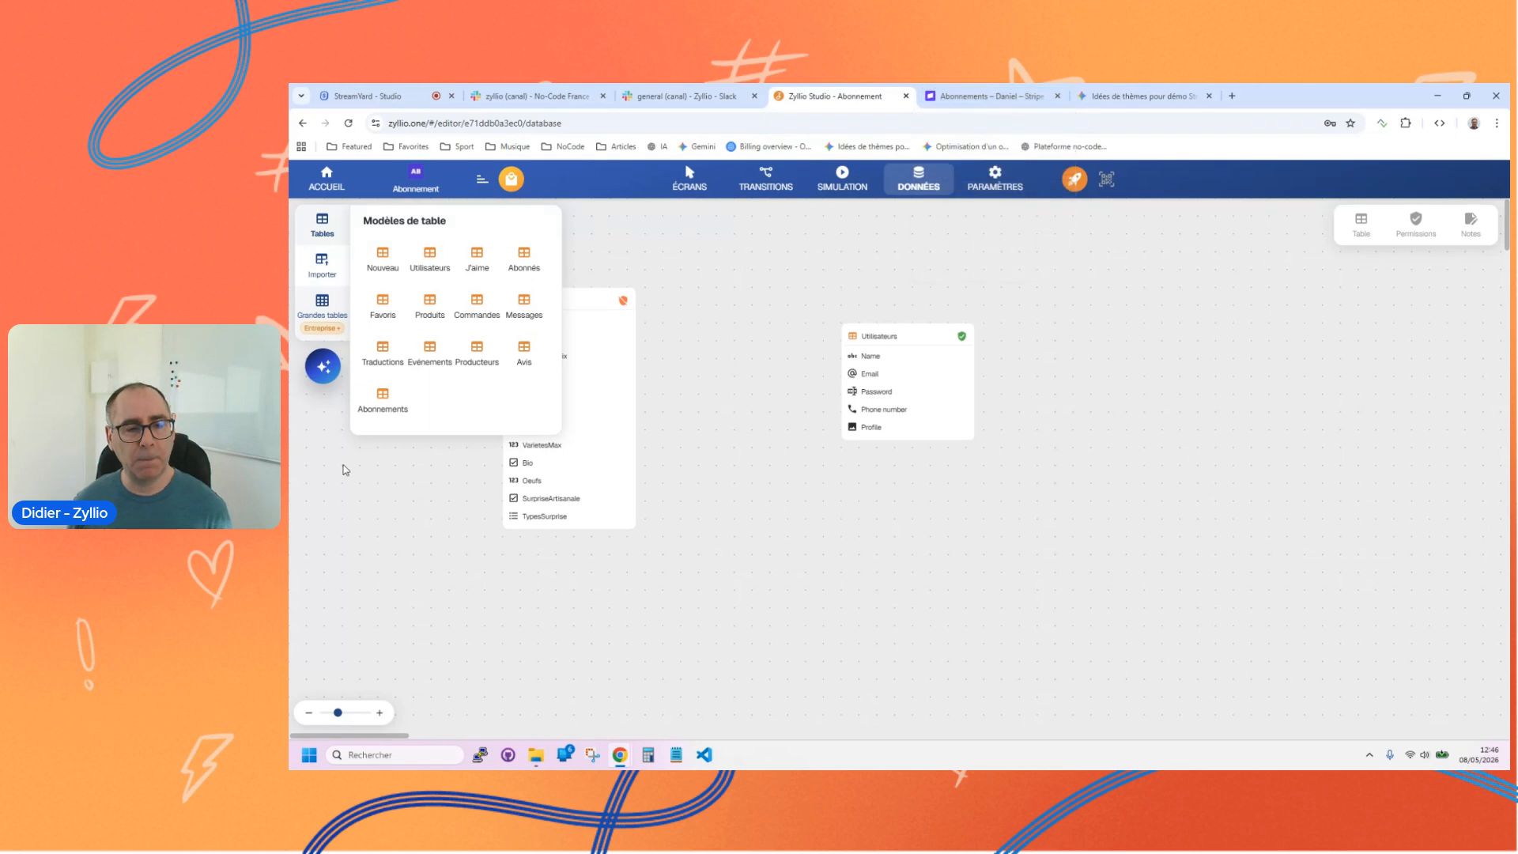
left_click_drag(383, 414, 1092, 354)
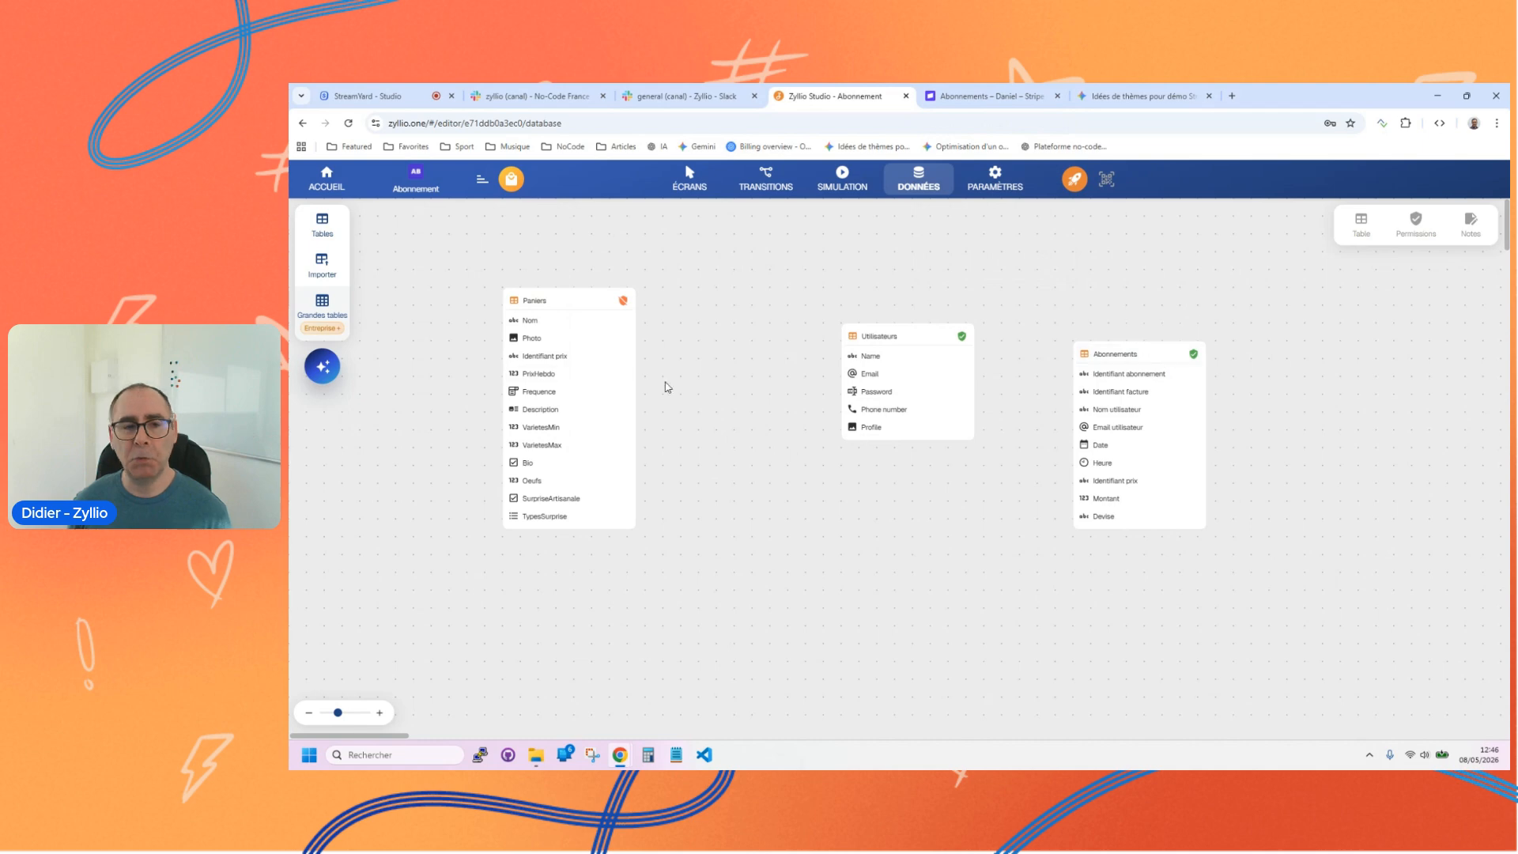
Step: Open the Abonnements table's data editor, examine its columns, and close the editor
left_click(313, 226)
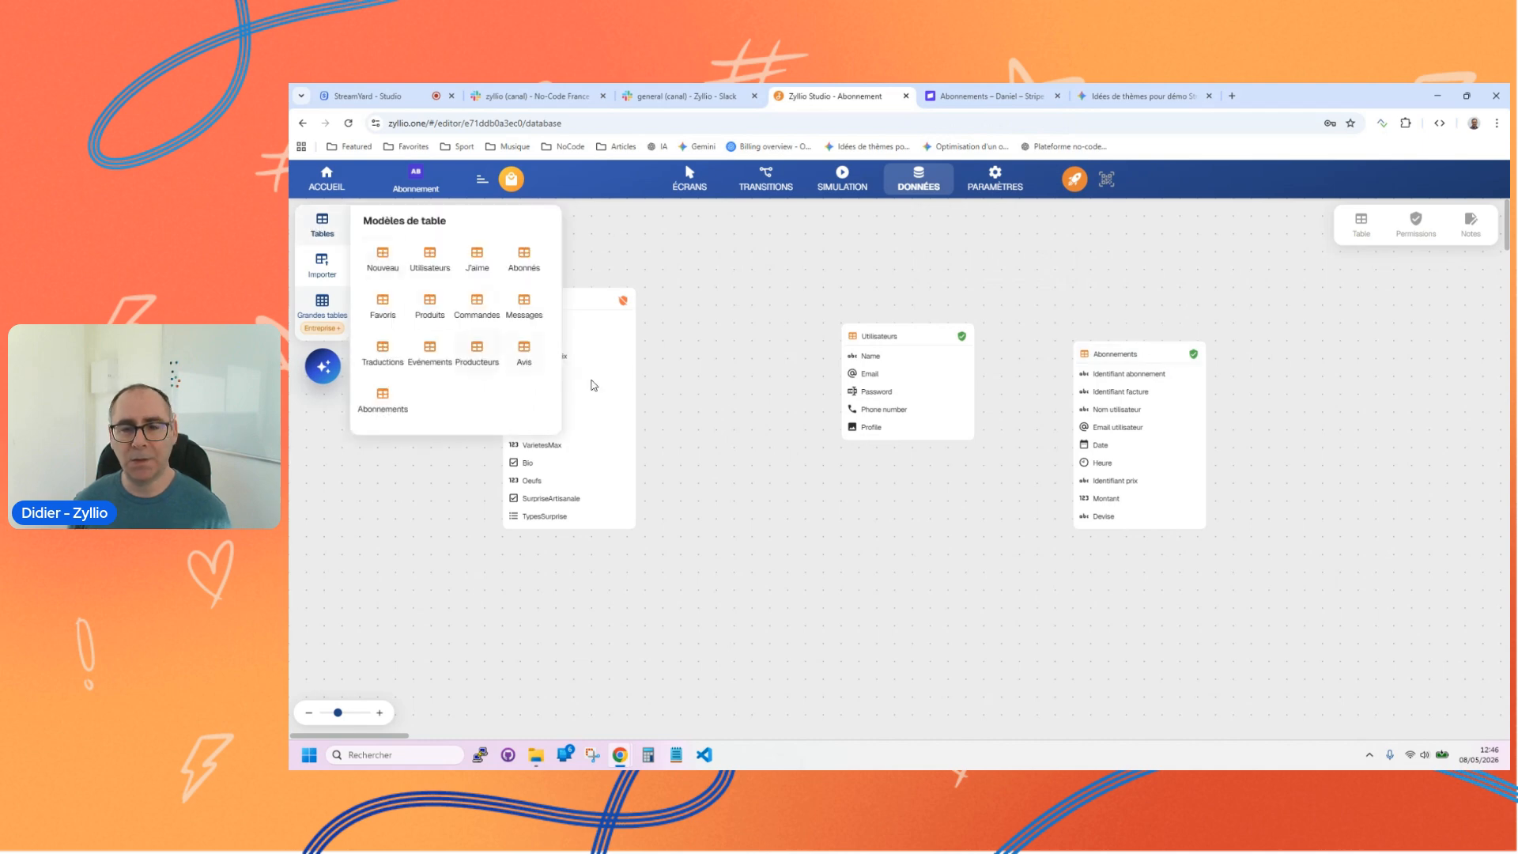
left_click(1169, 355)
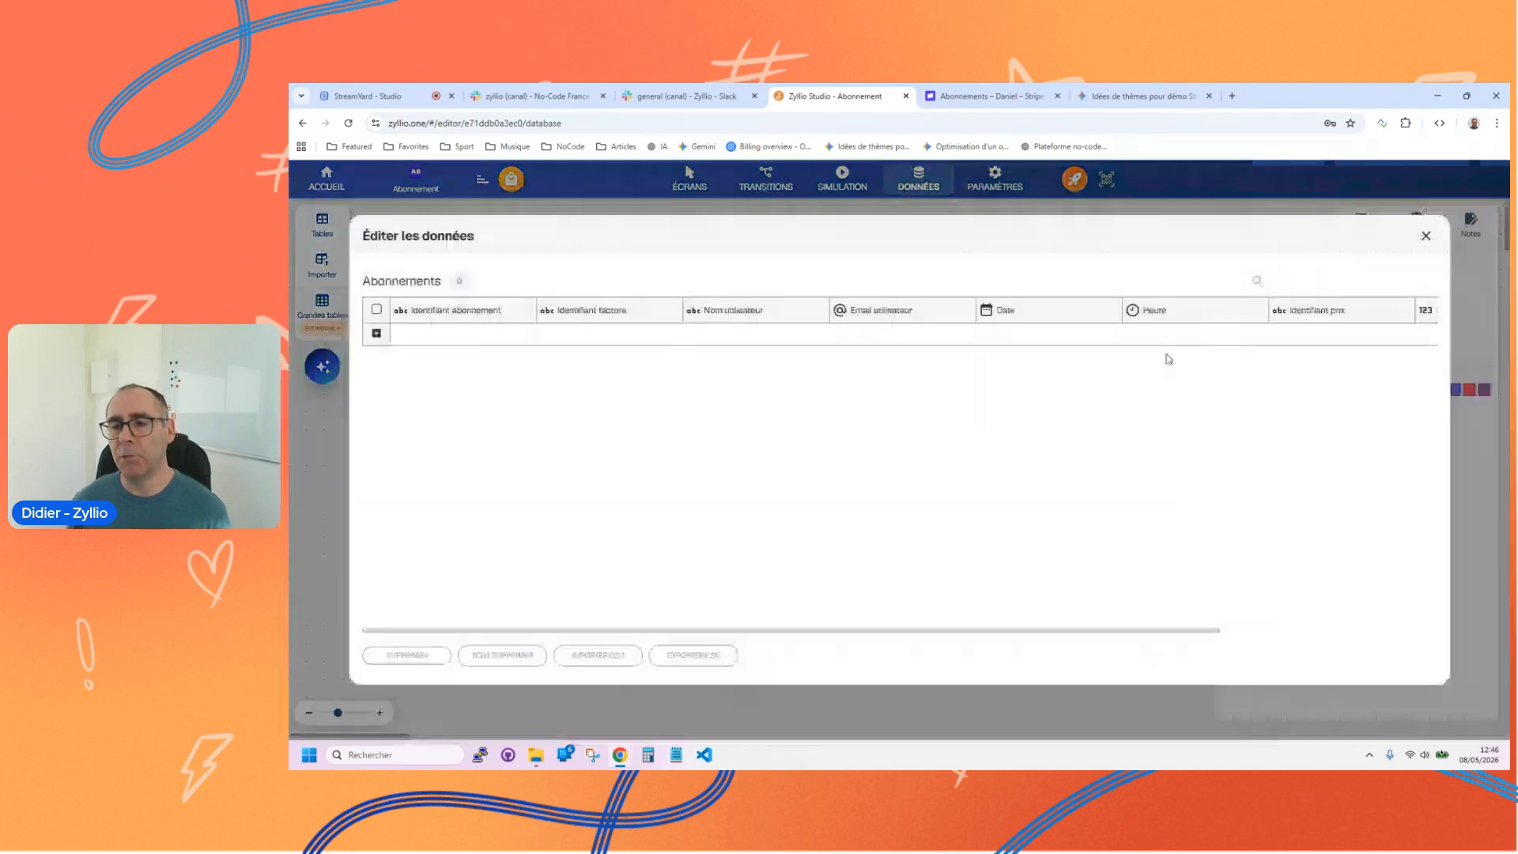
left_click_drag(972, 635, 664, 636)
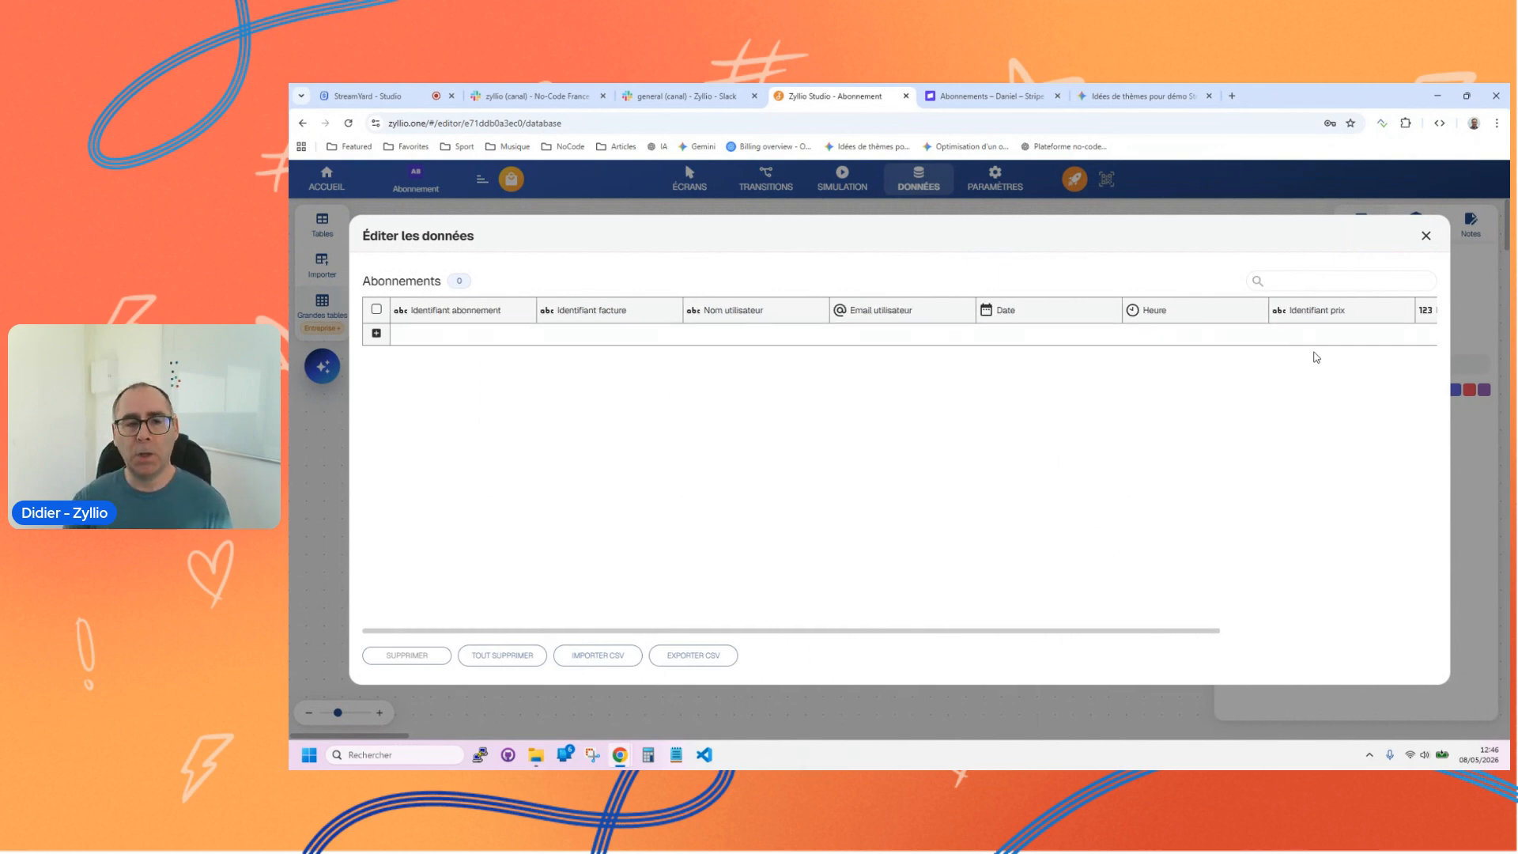
left_click(1425, 236)
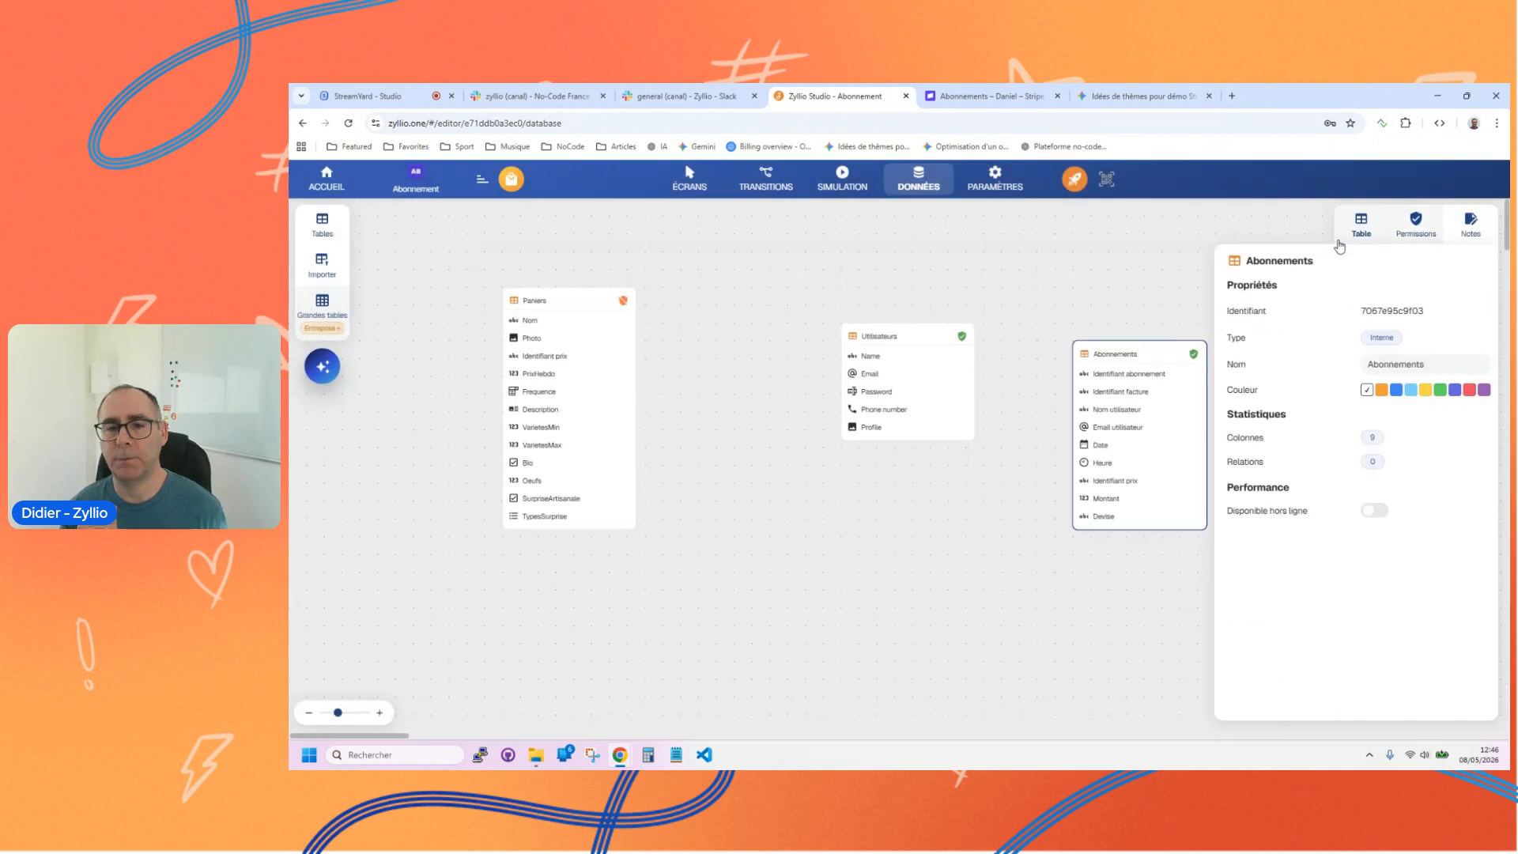
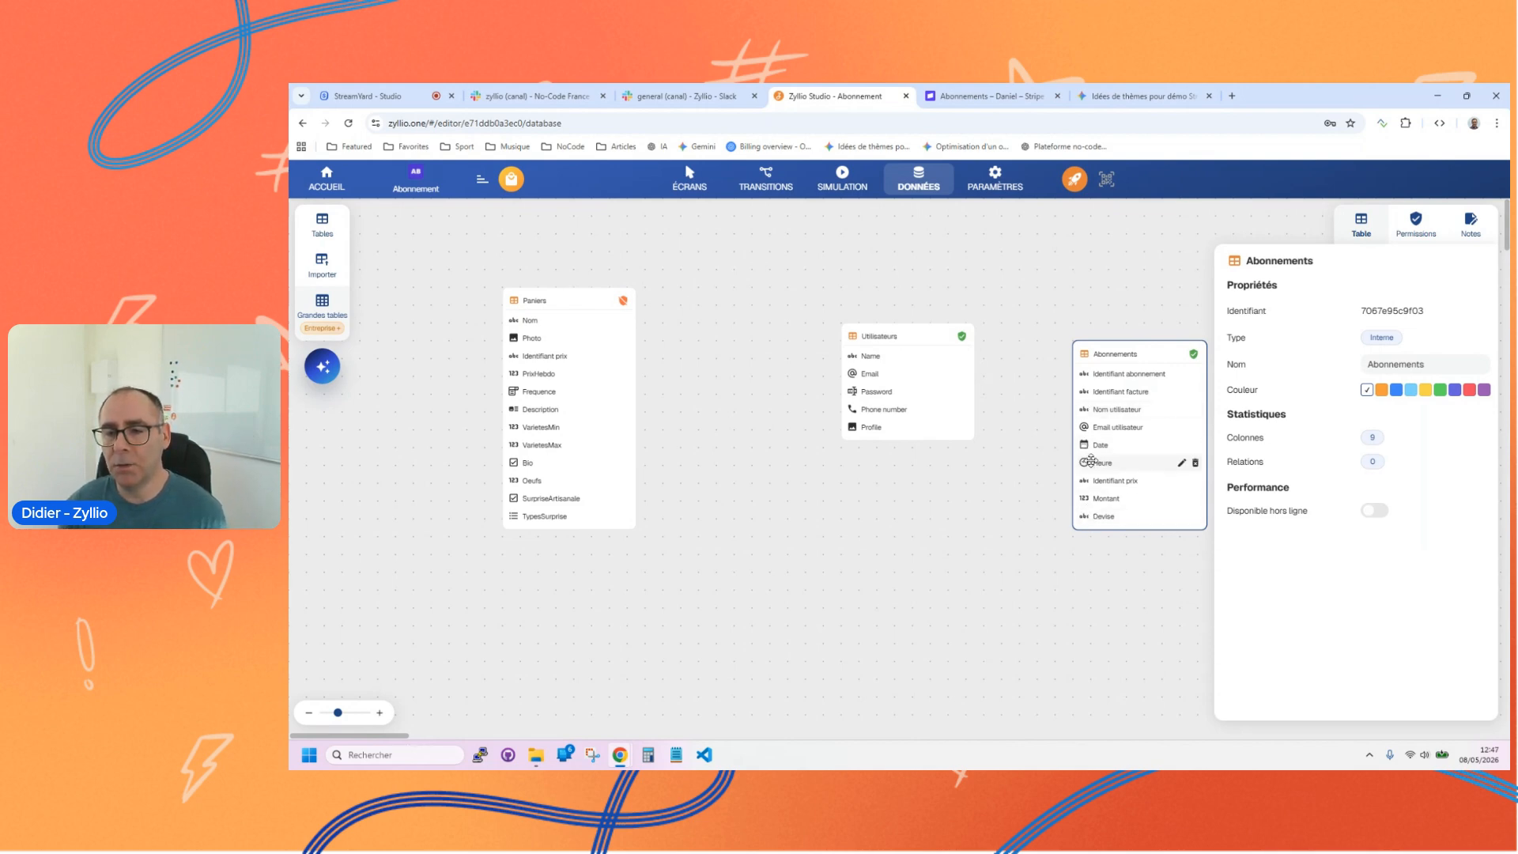
Step: Switch to the Stripe dashboard, check its list of active subscriptions, and return to Zyllio Studio
left_click(913, 531)
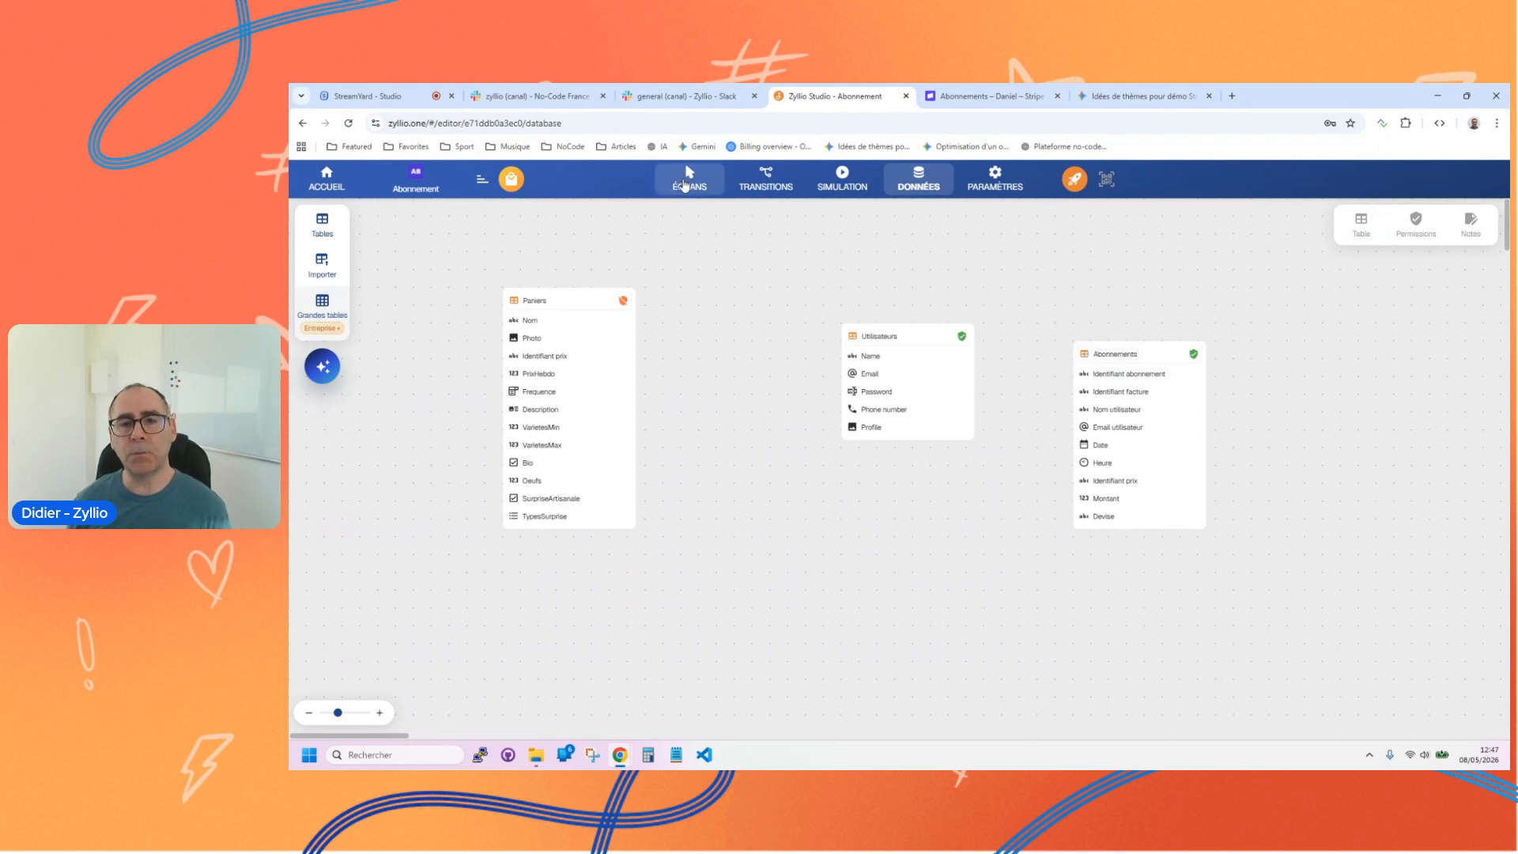
left_click(688, 96)
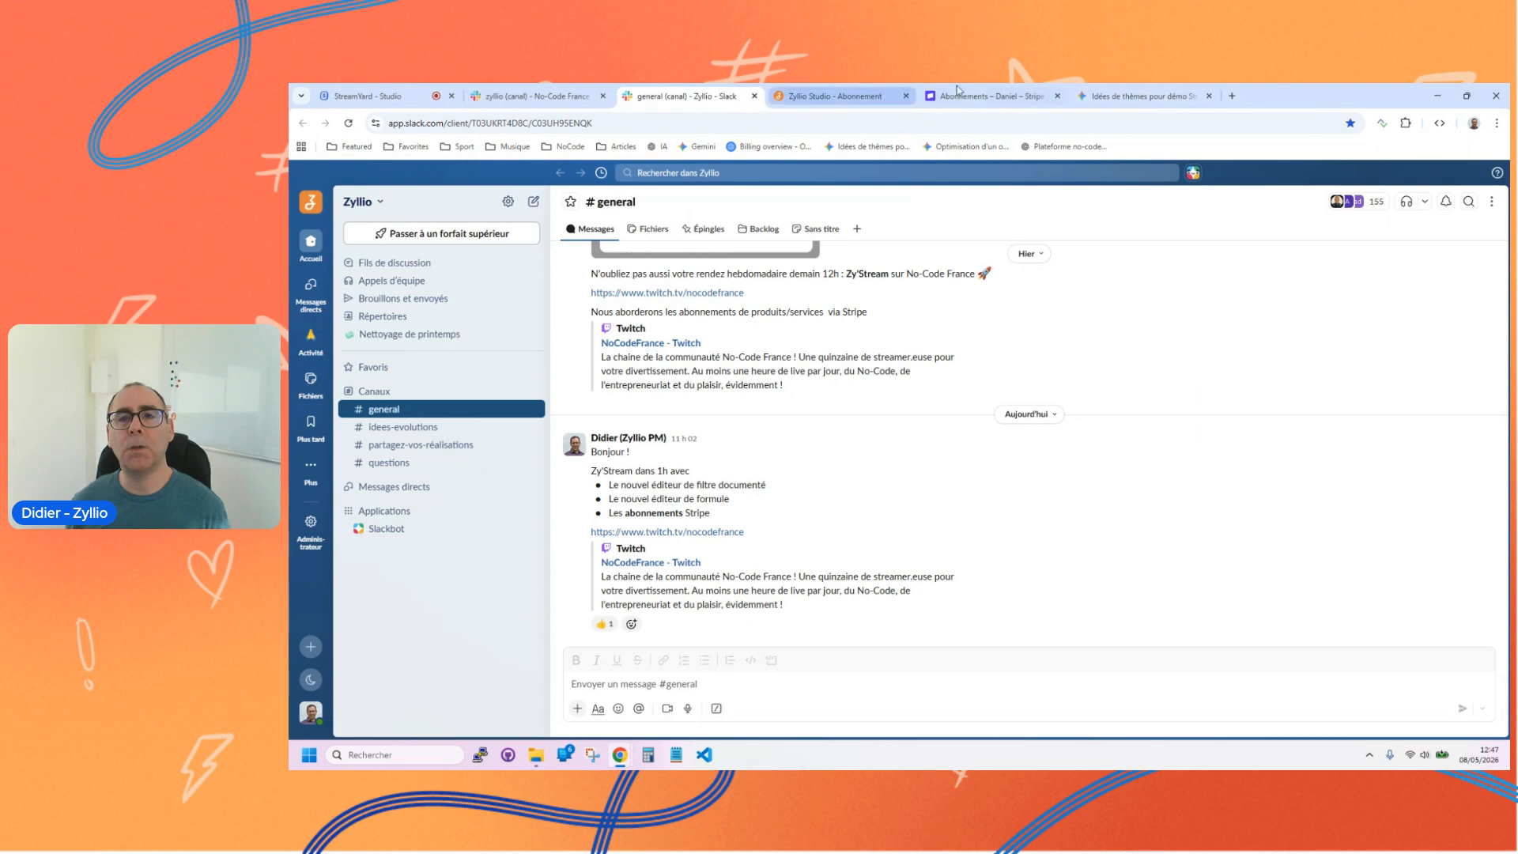
left_click(980, 96)
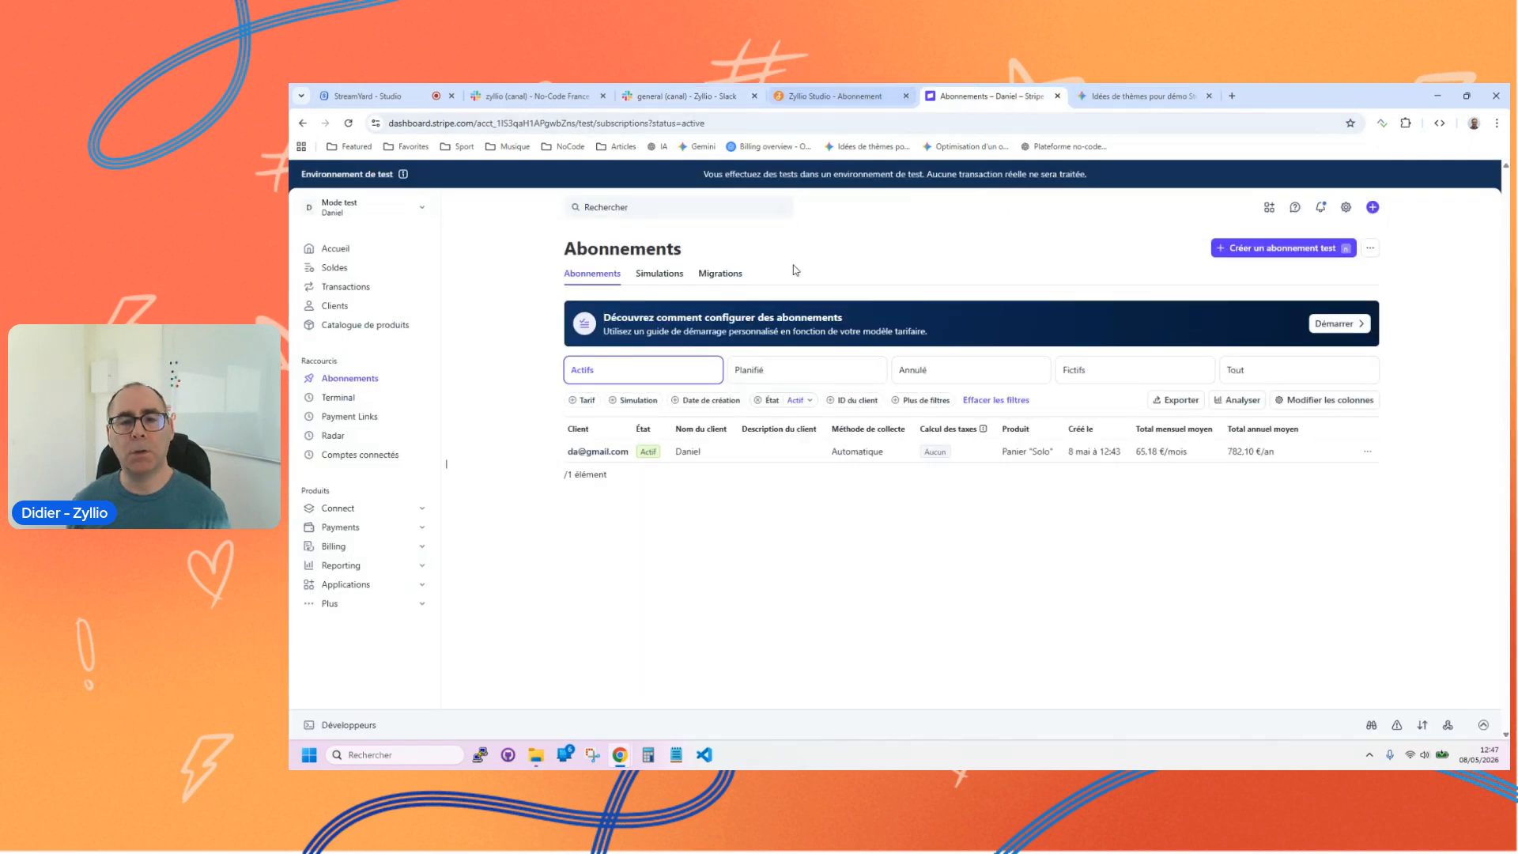
left_click(830, 96)
Step: Simulate the app, subscribe to the Solo basket, and submit the subscription form with the customer's name and email
left_click(842, 178)
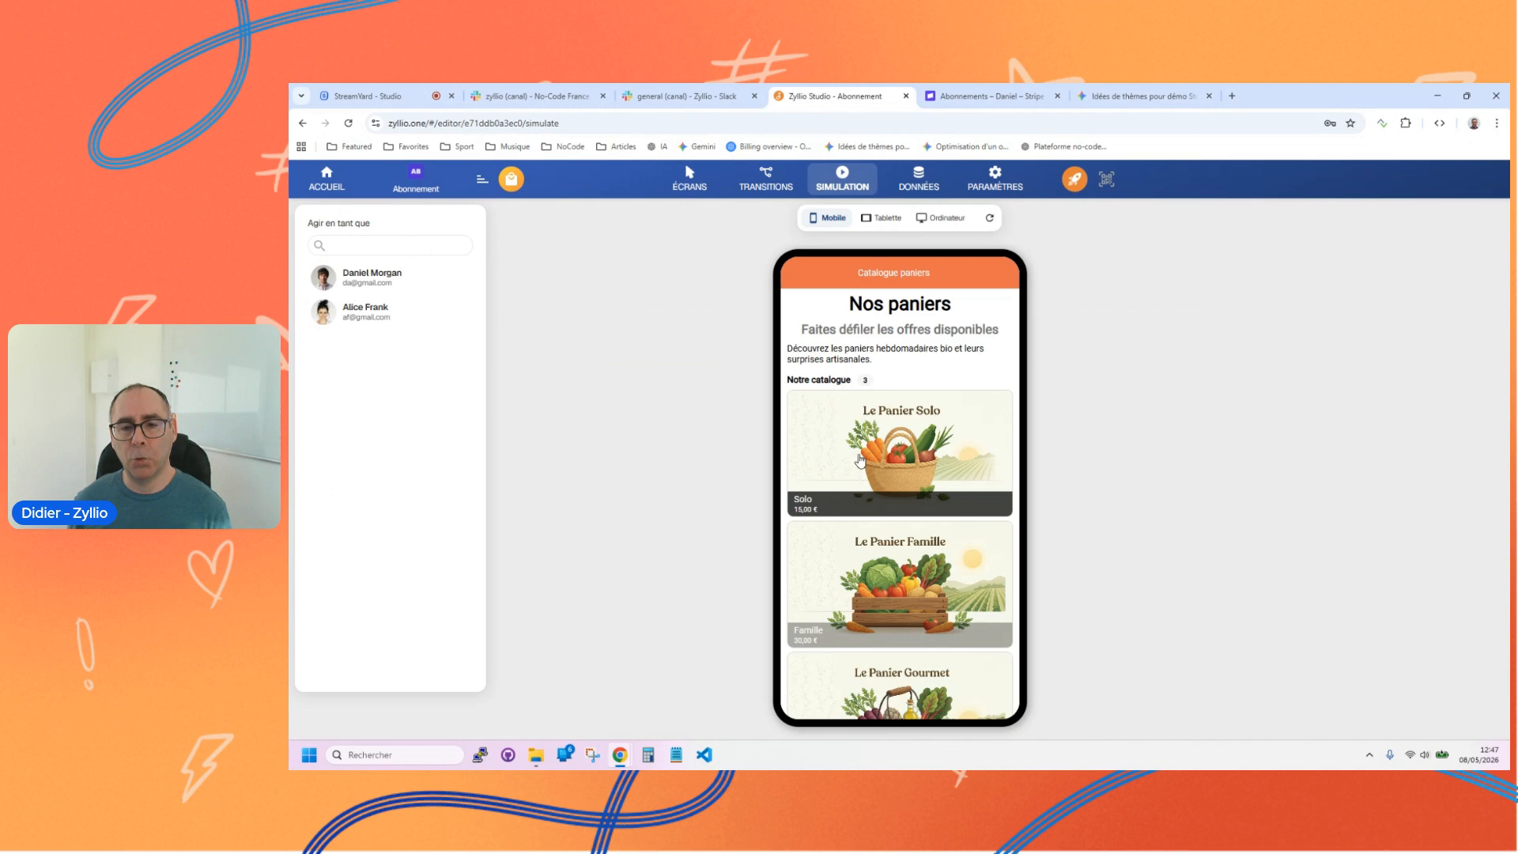
left_click(858, 457)
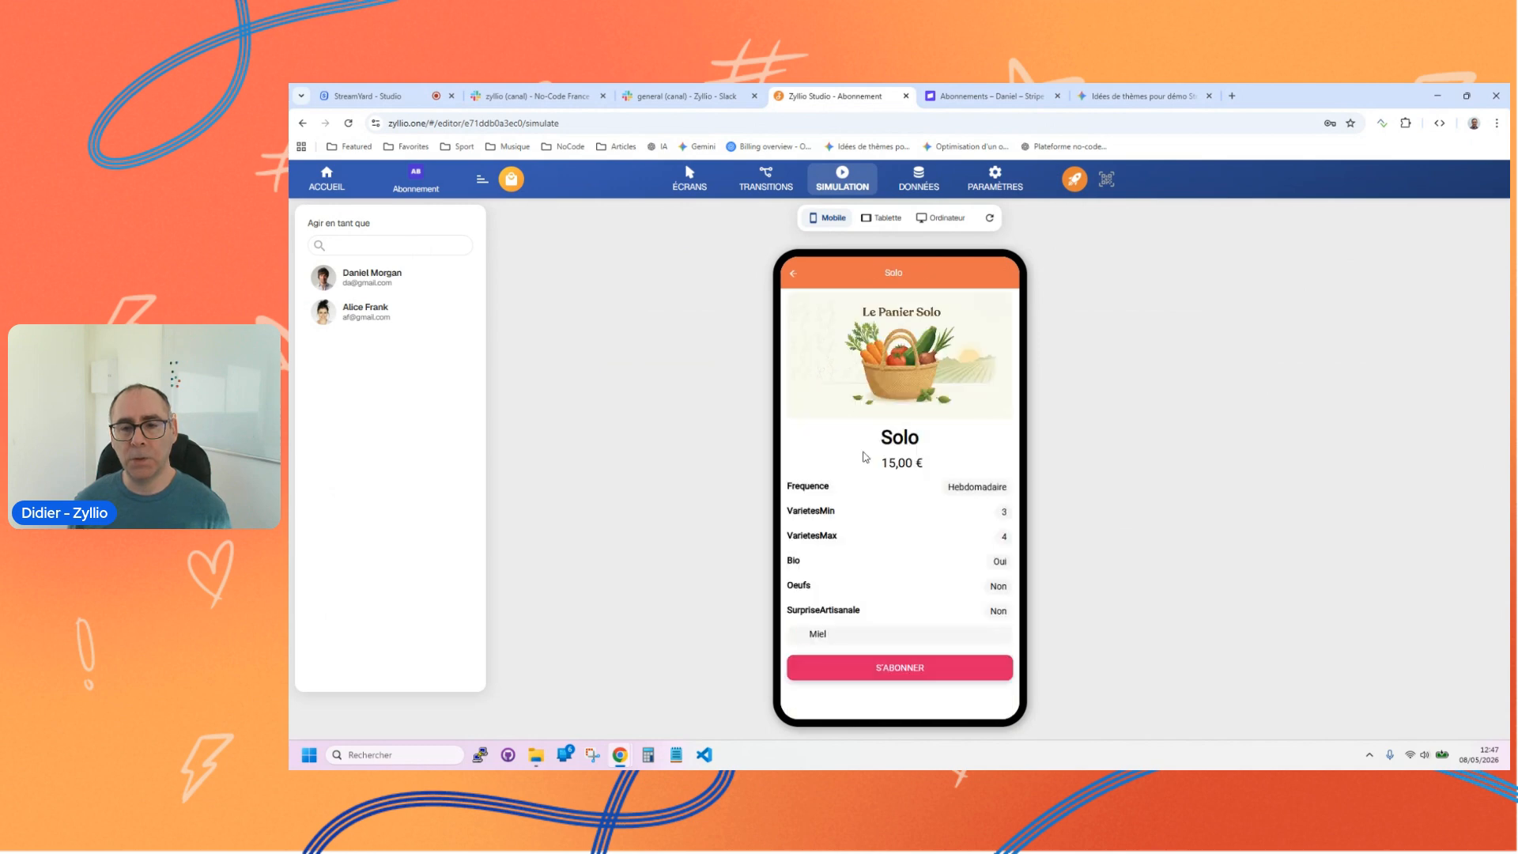
left_click(910, 678)
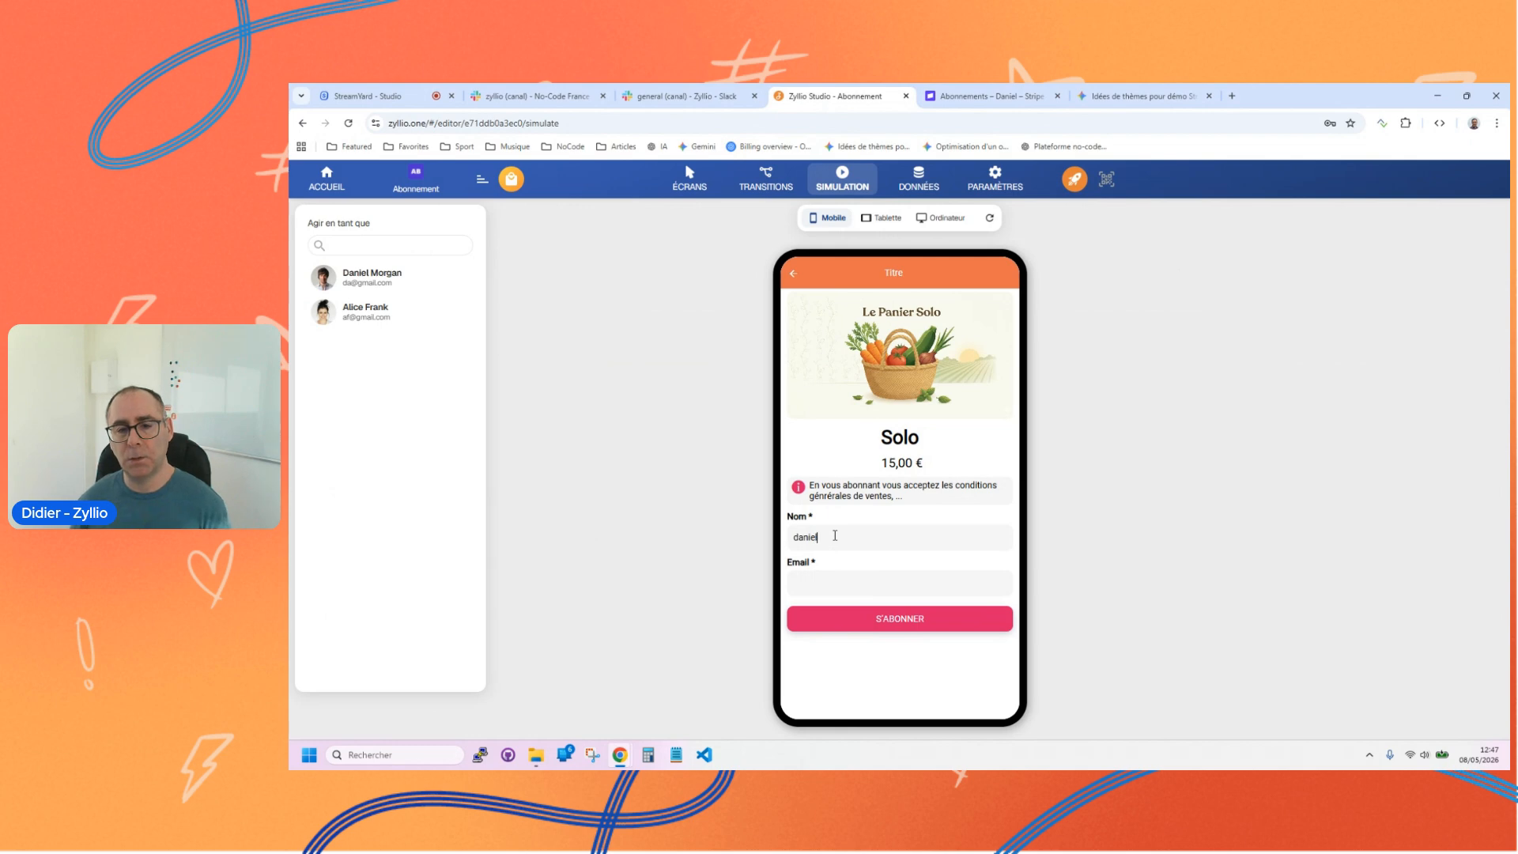
key("Tab")
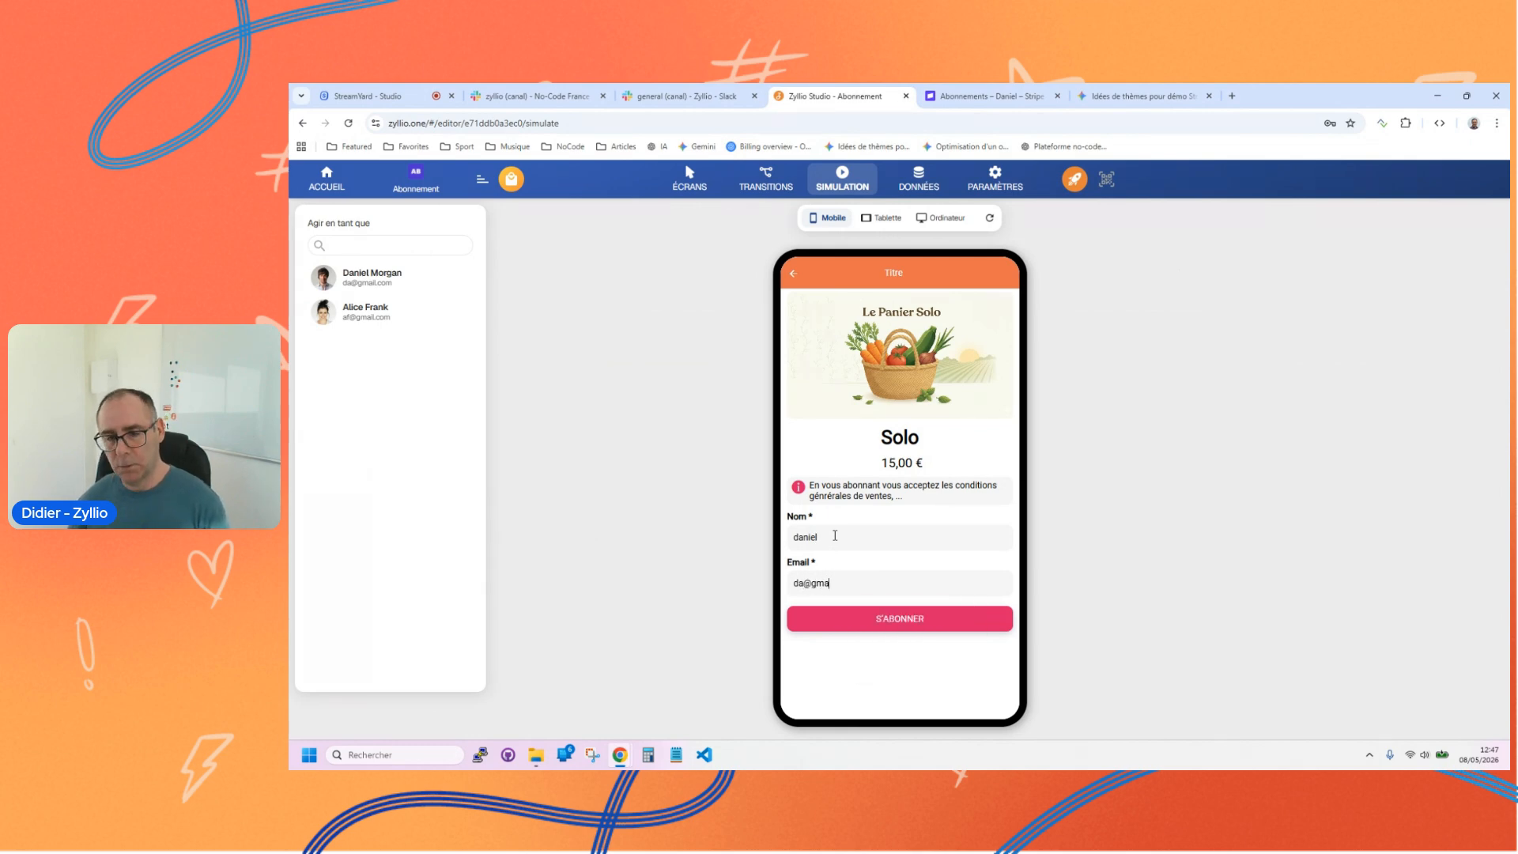
left_click(858, 618)
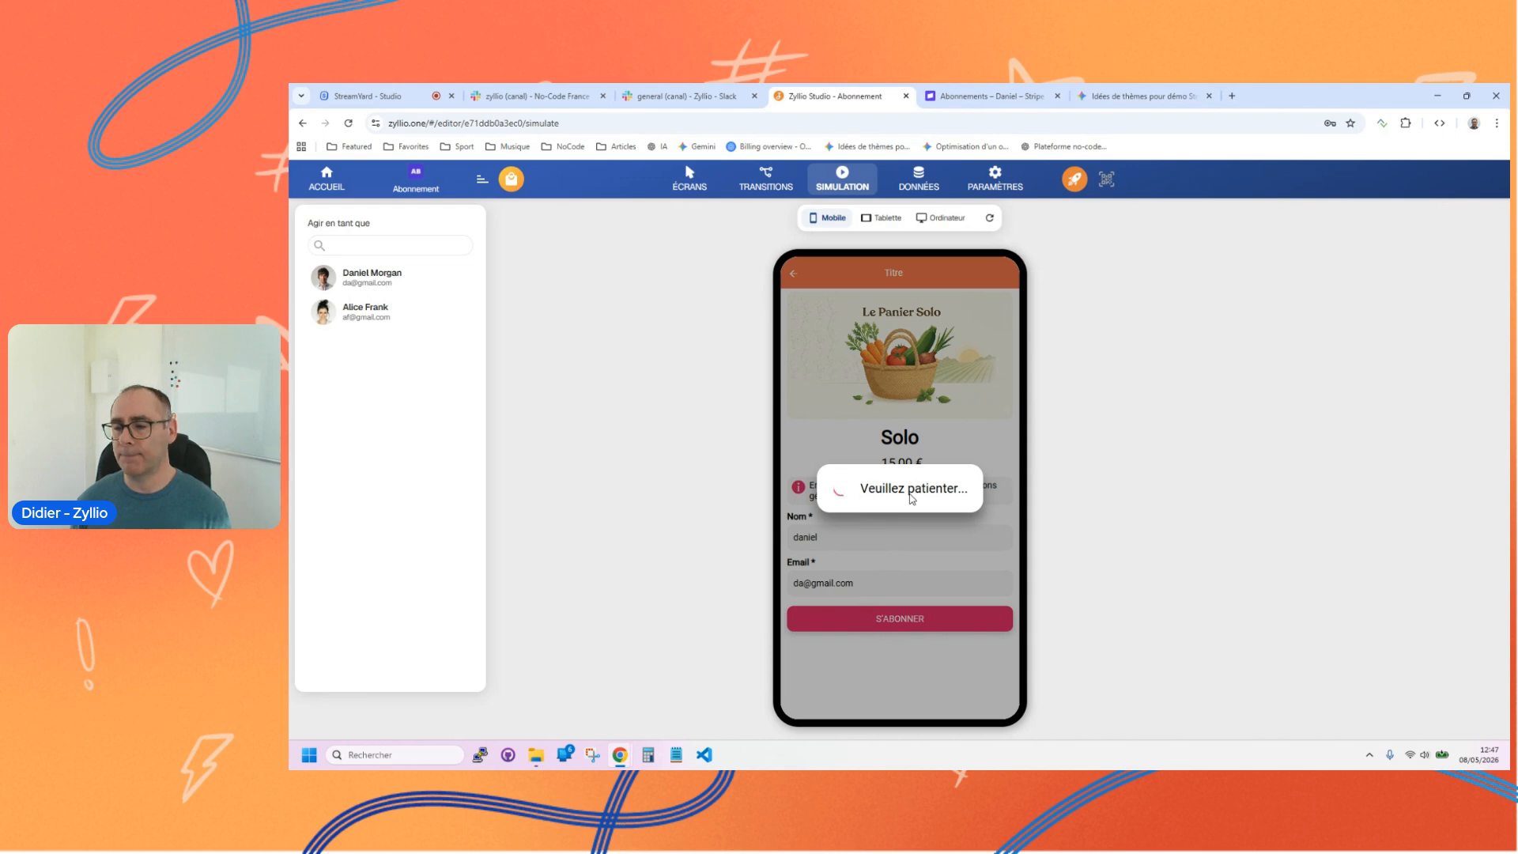
Step: Enter the test card's number, expiry date and security code, submit the payment, and dismiss the payment confirmation
left_click(848, 403)
type("4242")
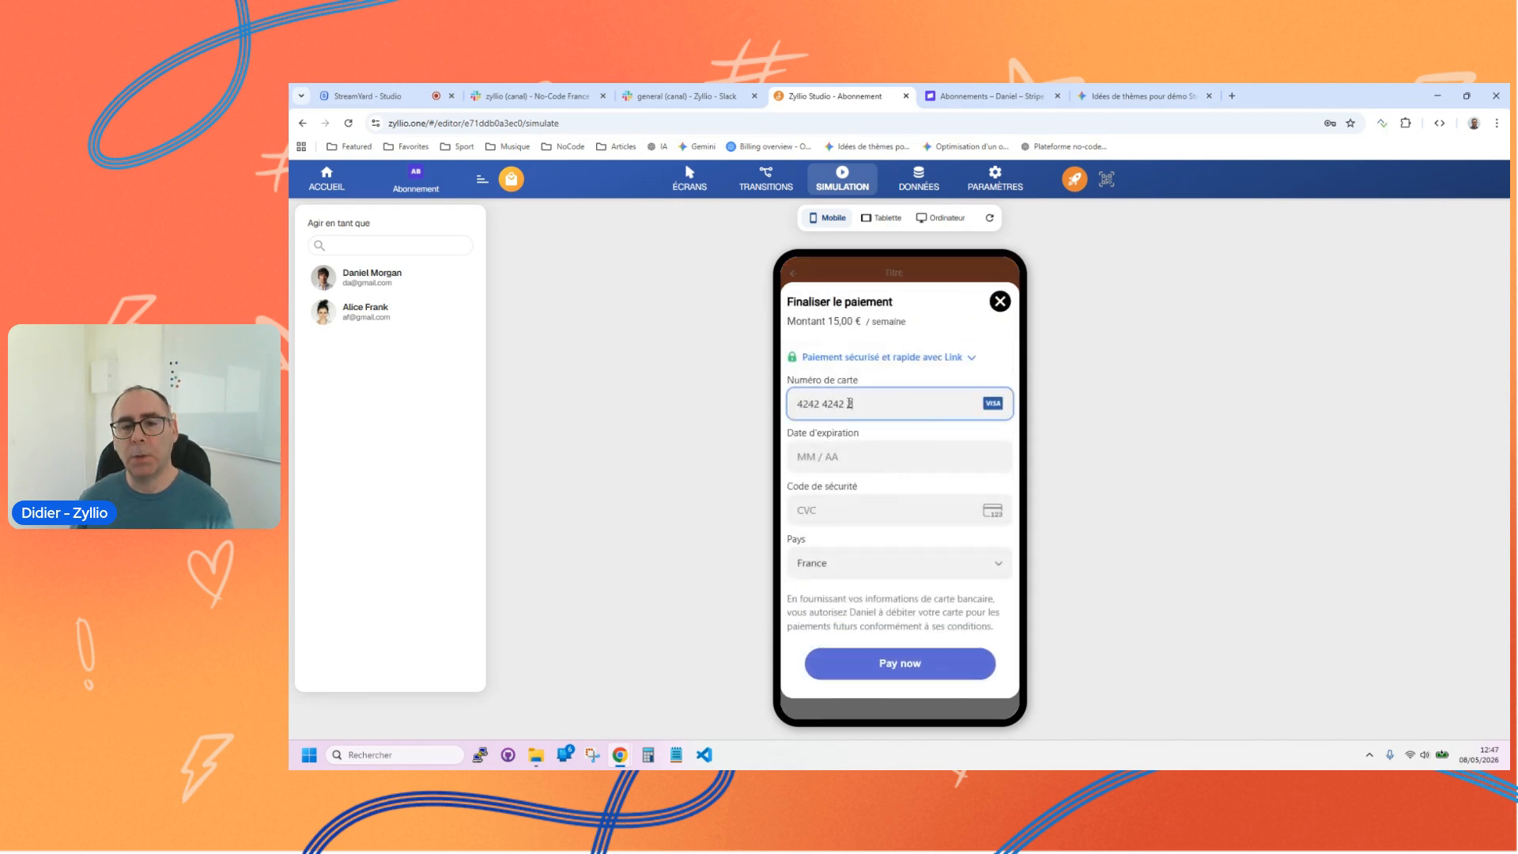
type("42424242424204")
type("28111")
scroll(869, 605, "down", 4)
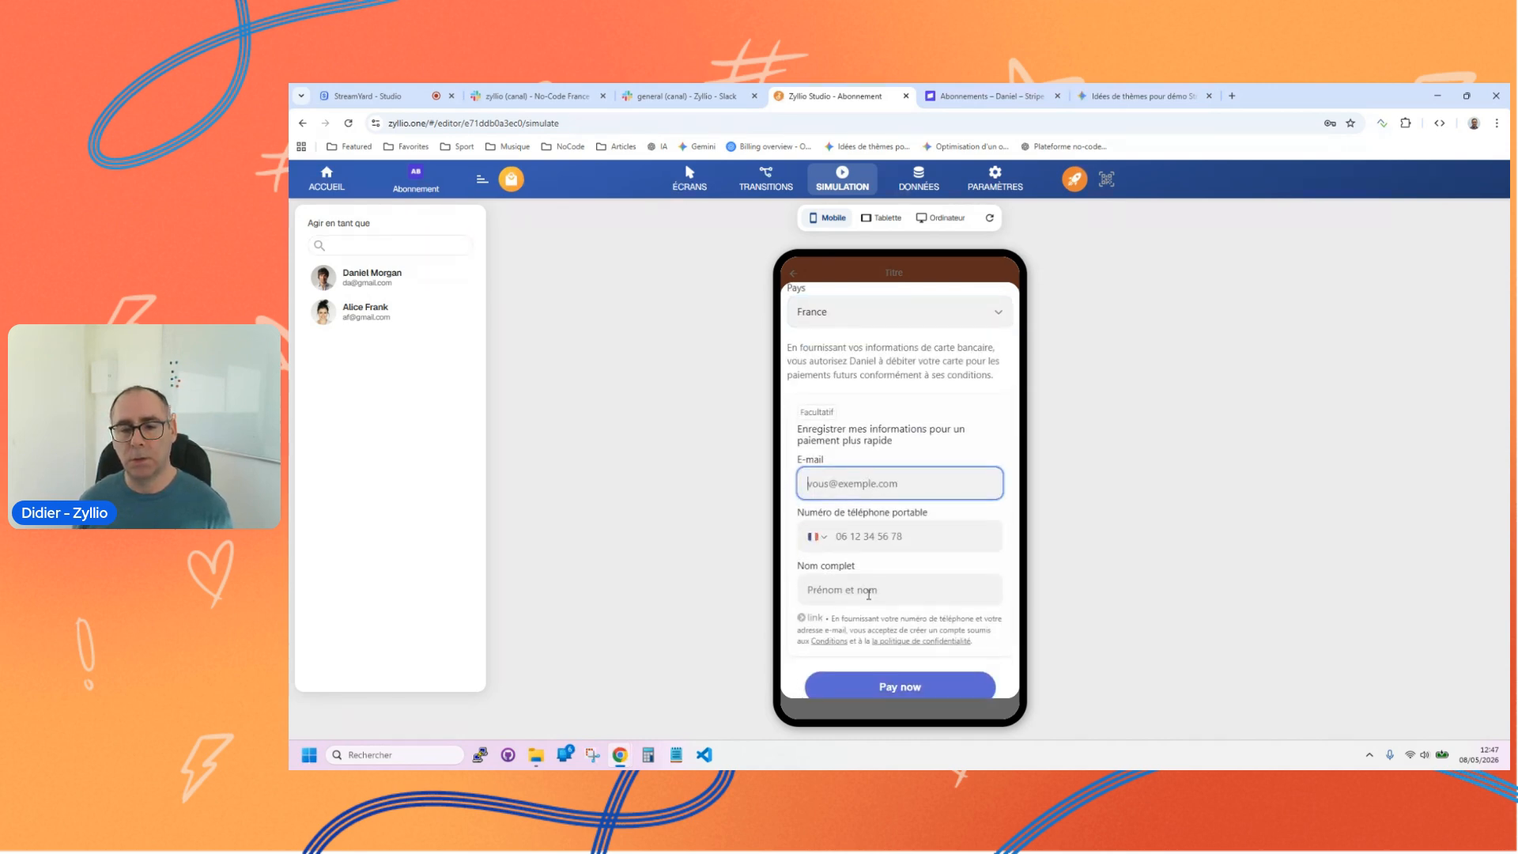
left_click(869, 654)
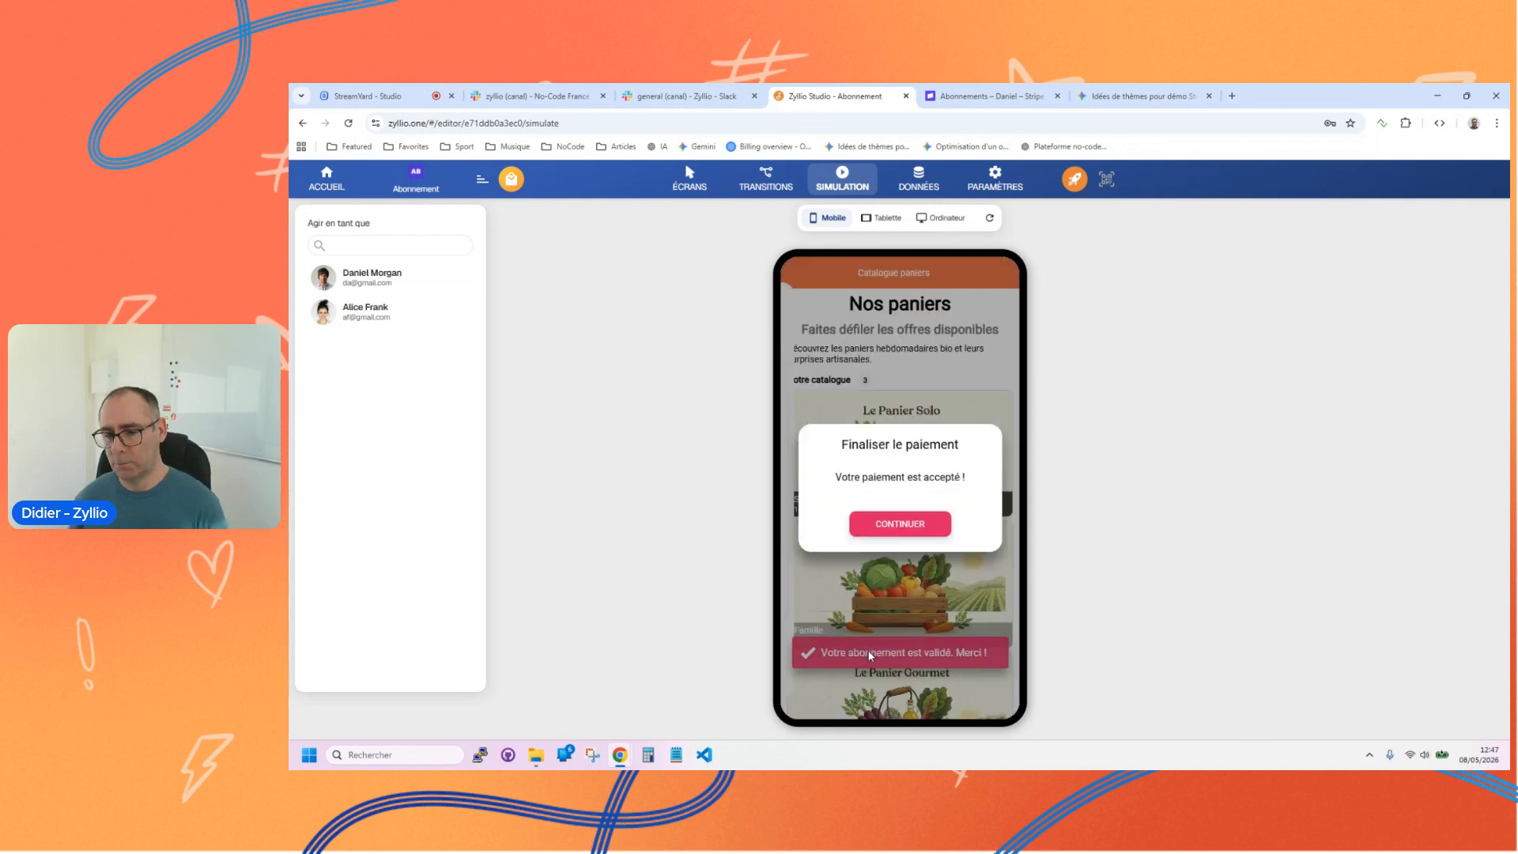
left_click(899, 524)
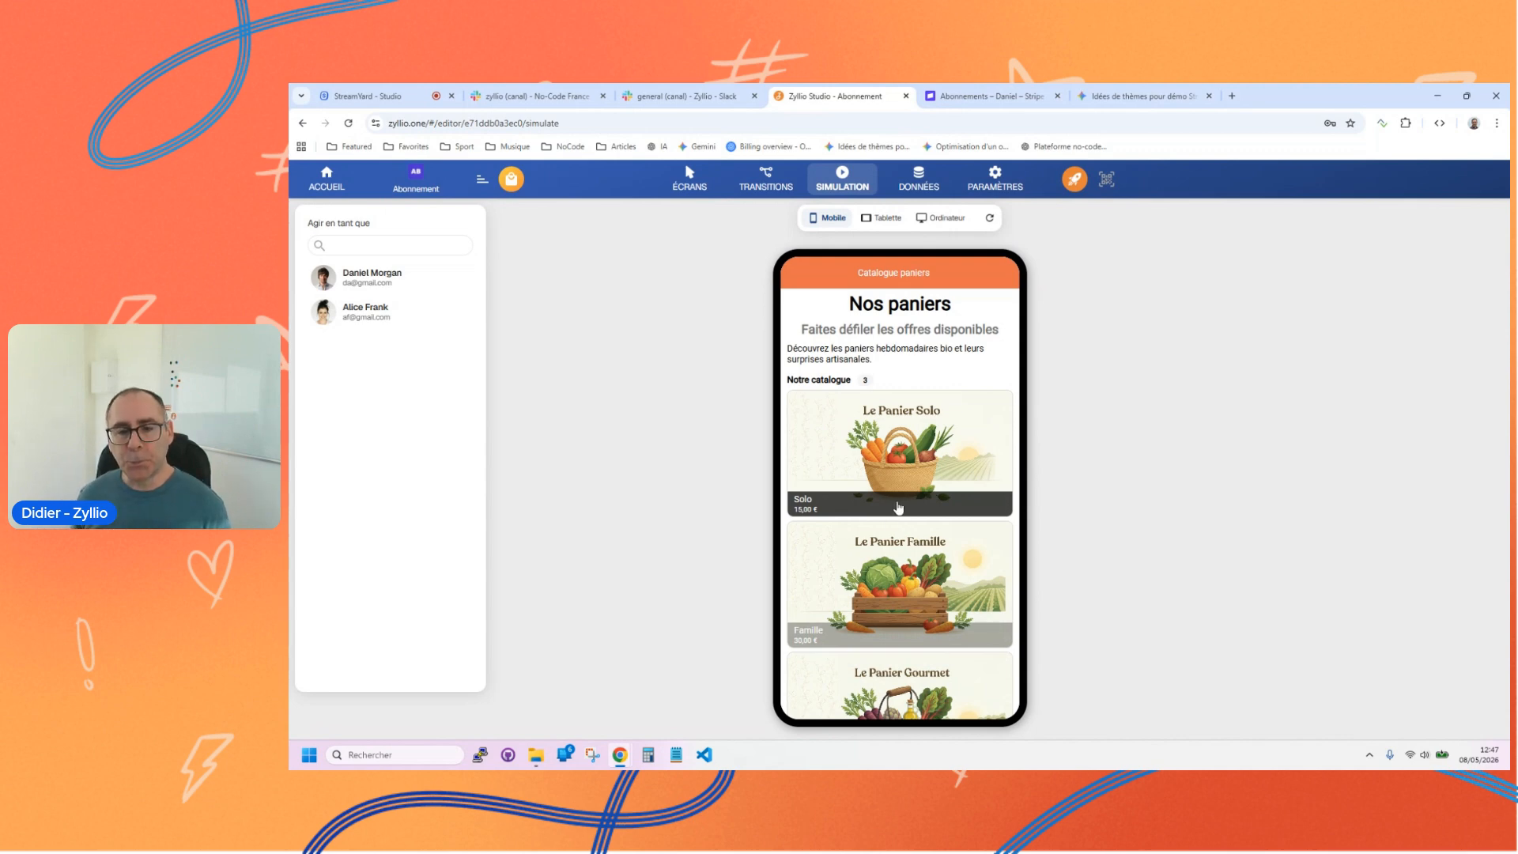
Step: Open the Abonnements table's data editor, examine the recorded subscription, and close the editor
left_click(919, 181)
left_click(1167, 355)
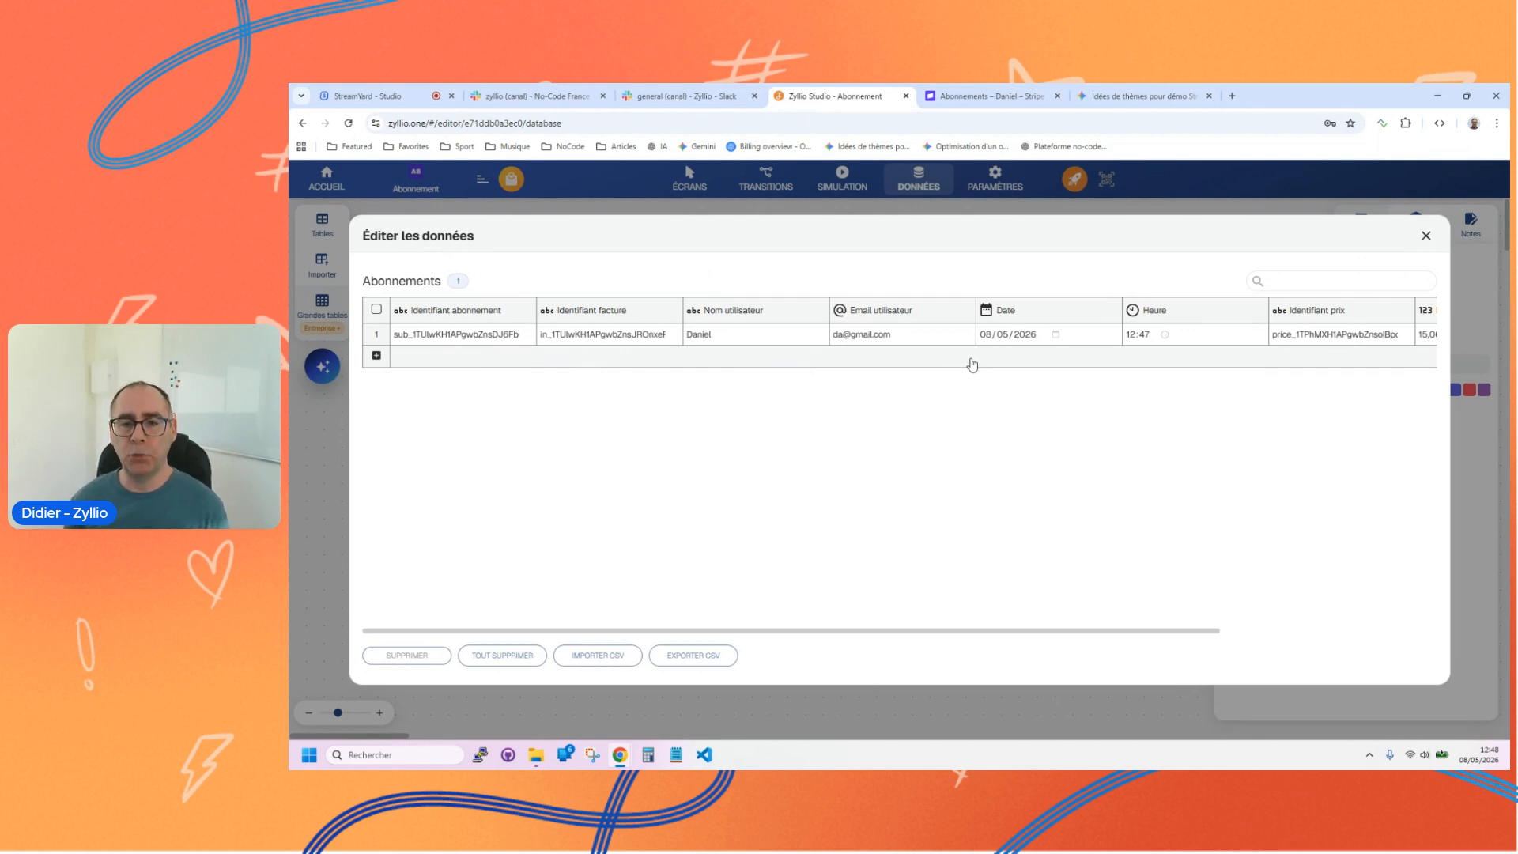
left_click(1425, 235)
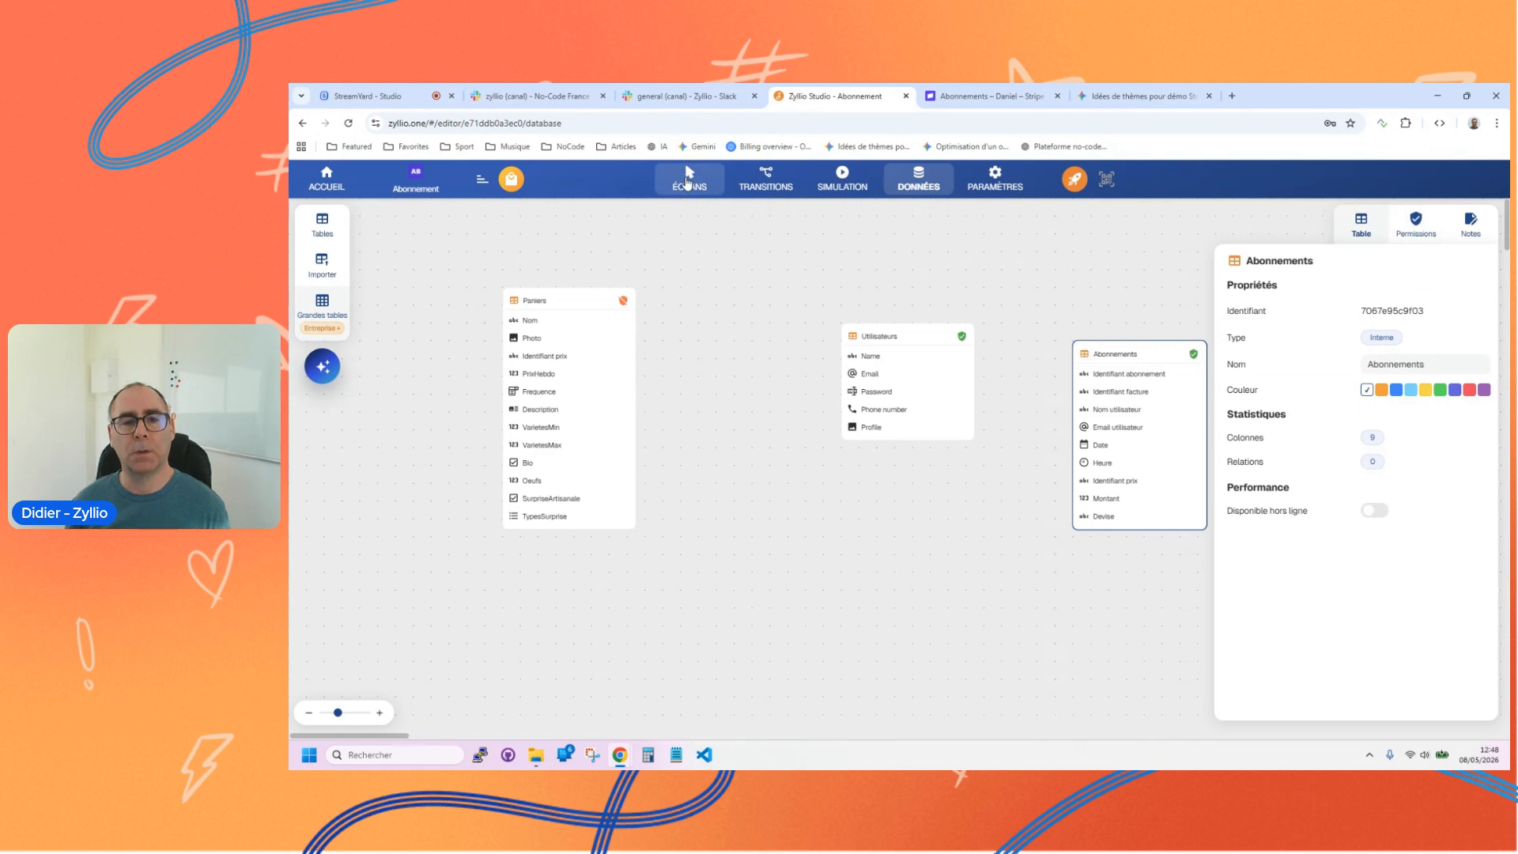
Step: Add a Liste component showing the Abonnements table to the Abonnements screen
left_click(688, 179)
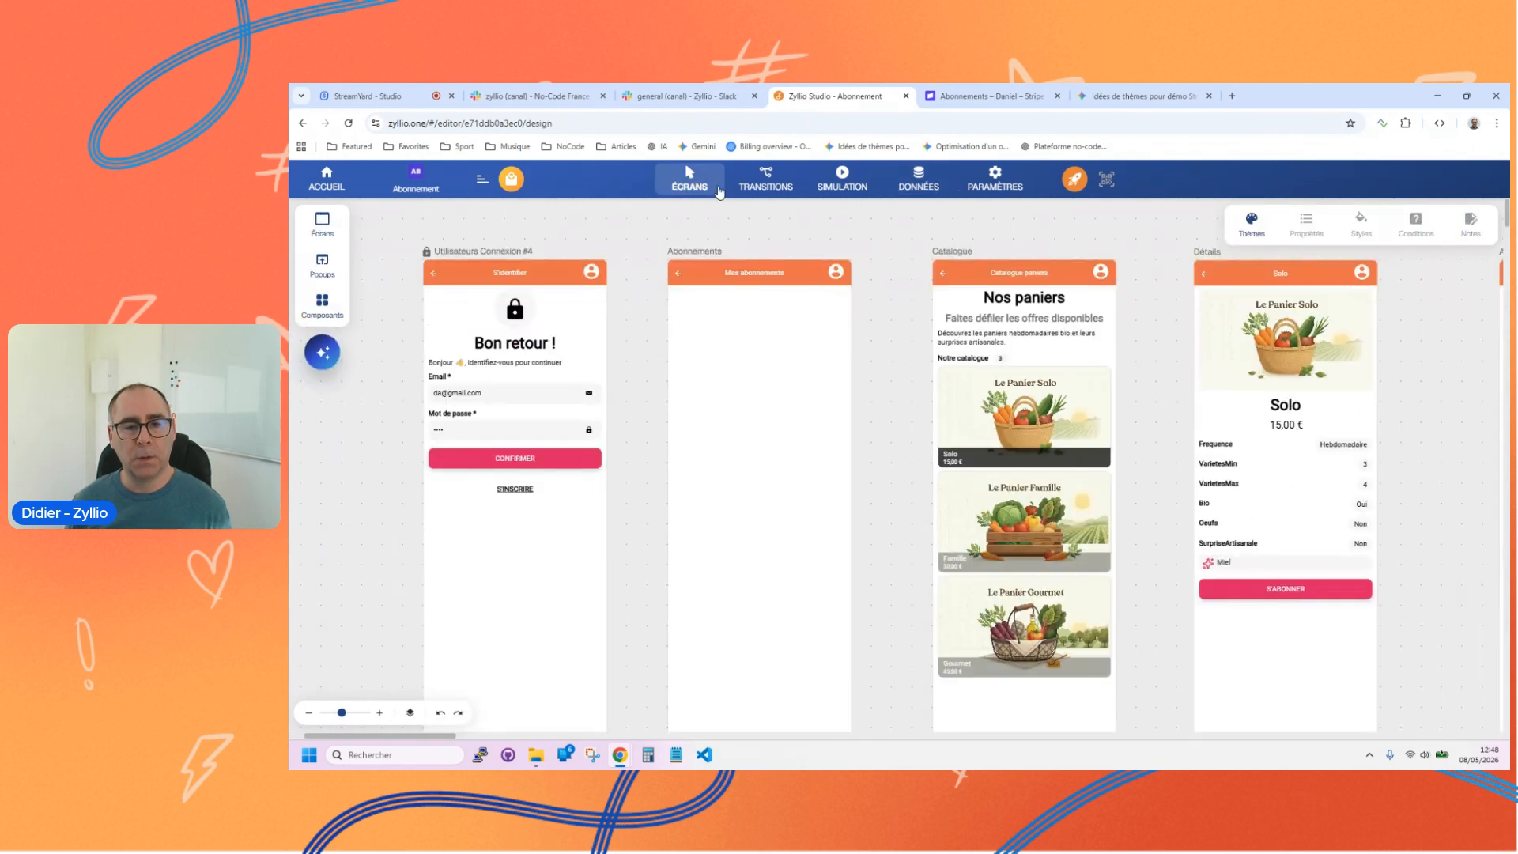
left_click(321, 304)
scroll(416, 605, "down", 5)
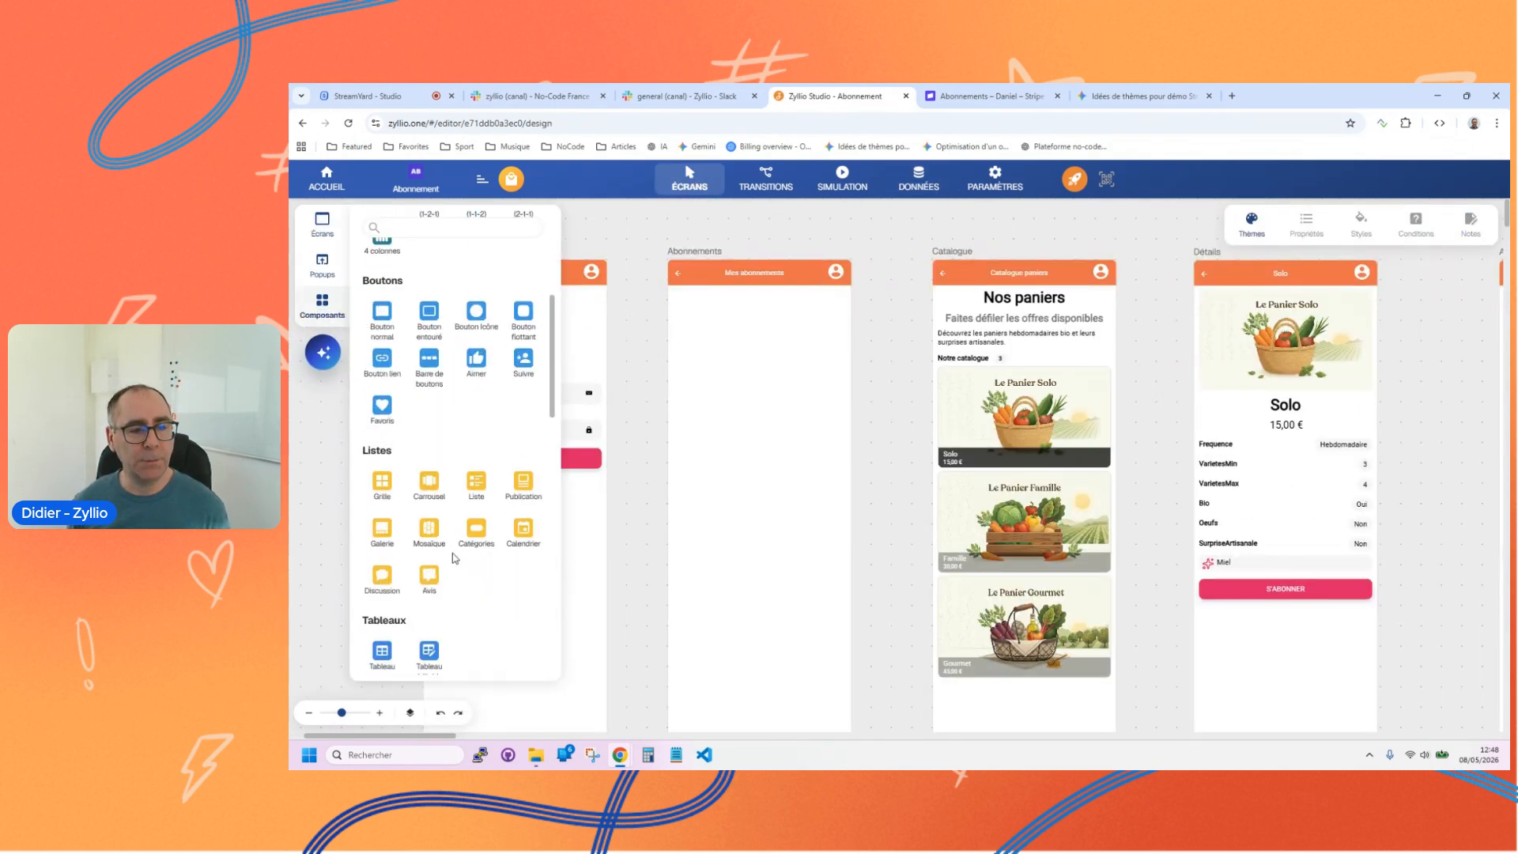
left_click(467, 493)
left_click(407, 343)
left_click_drag(423, 320, 761, 425)
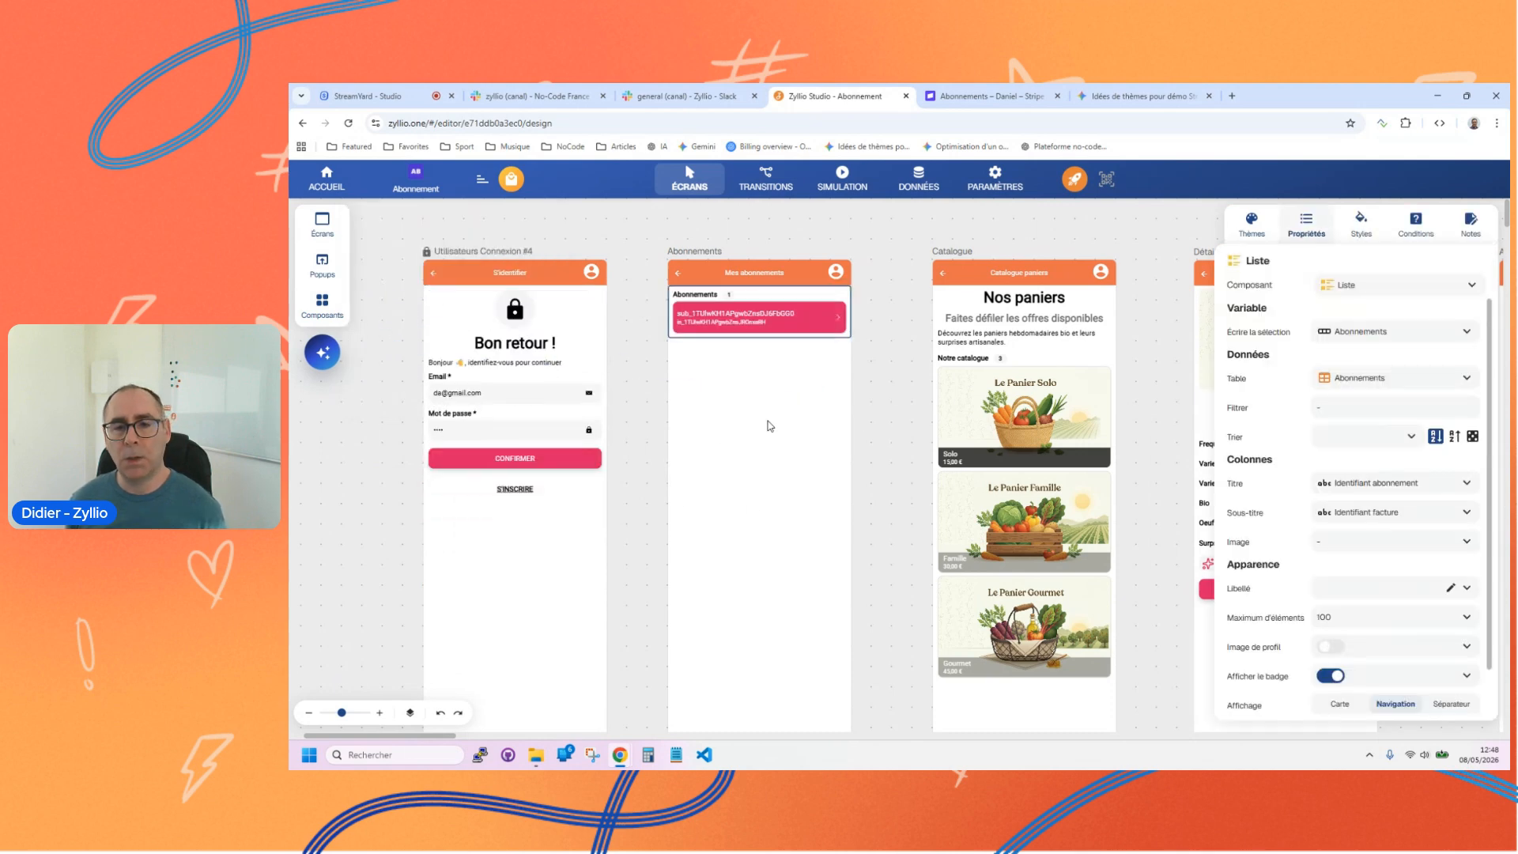
Step: Set both the title and subtitle columns of the Abonnements list to Montant
scroll(1185, 506, "down", 3)
scroll(910, 499, "up", 3)
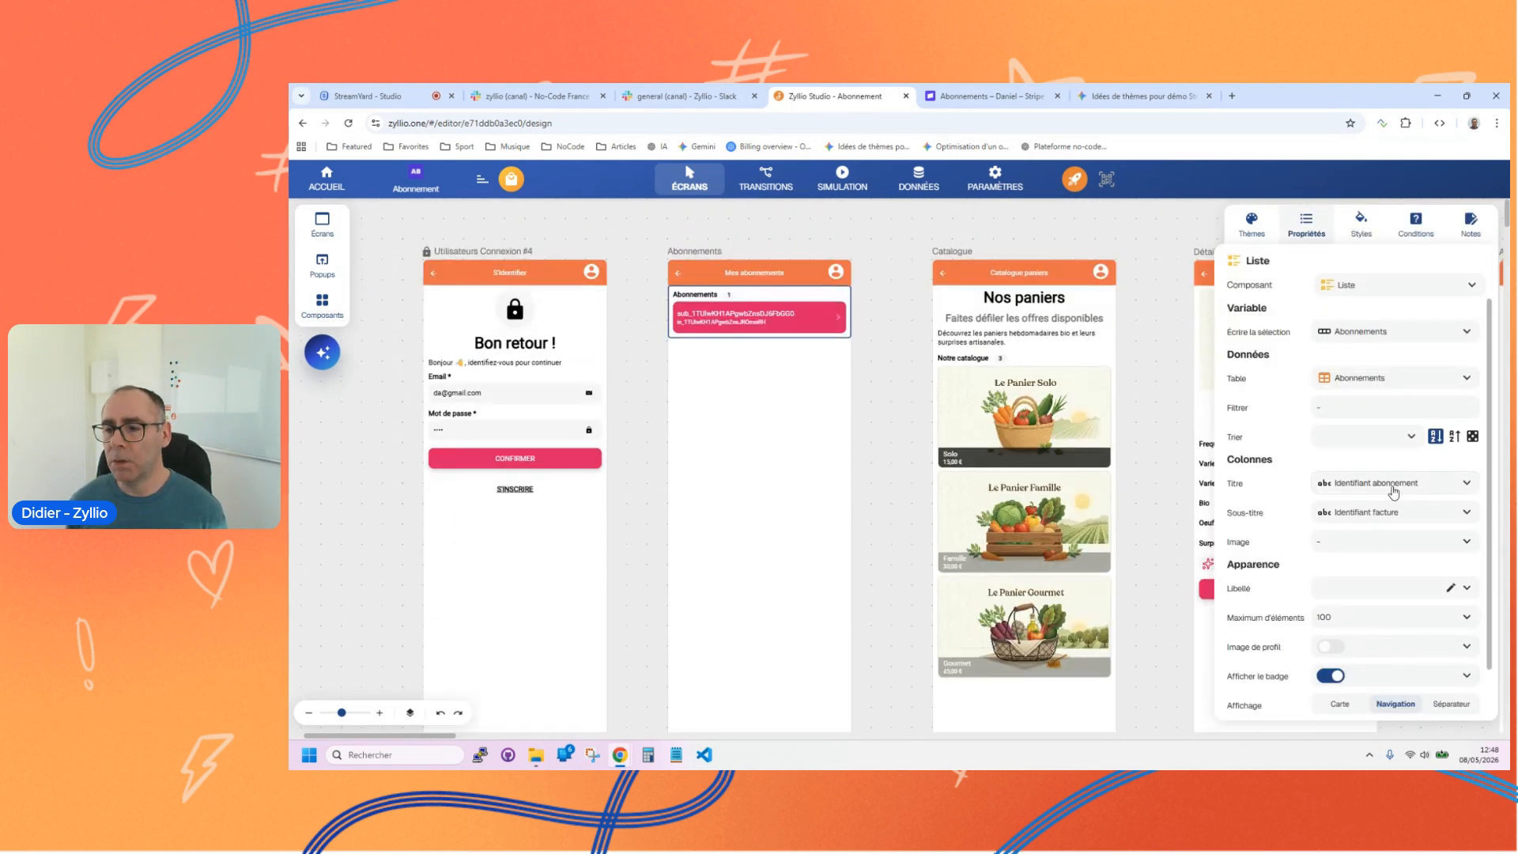
left_click(1395, 484)
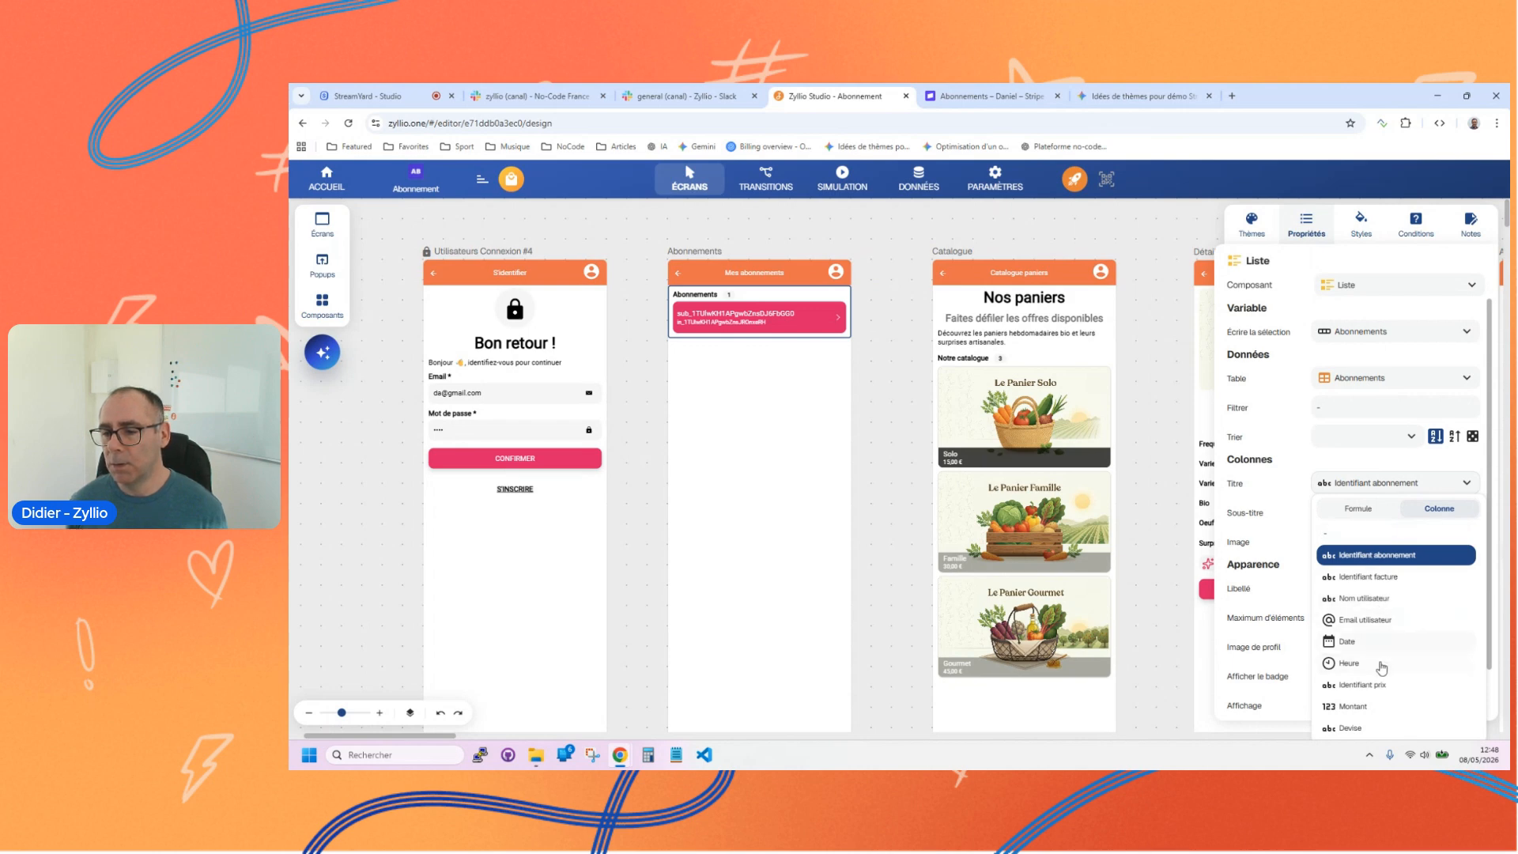
left_click(1350, 711)
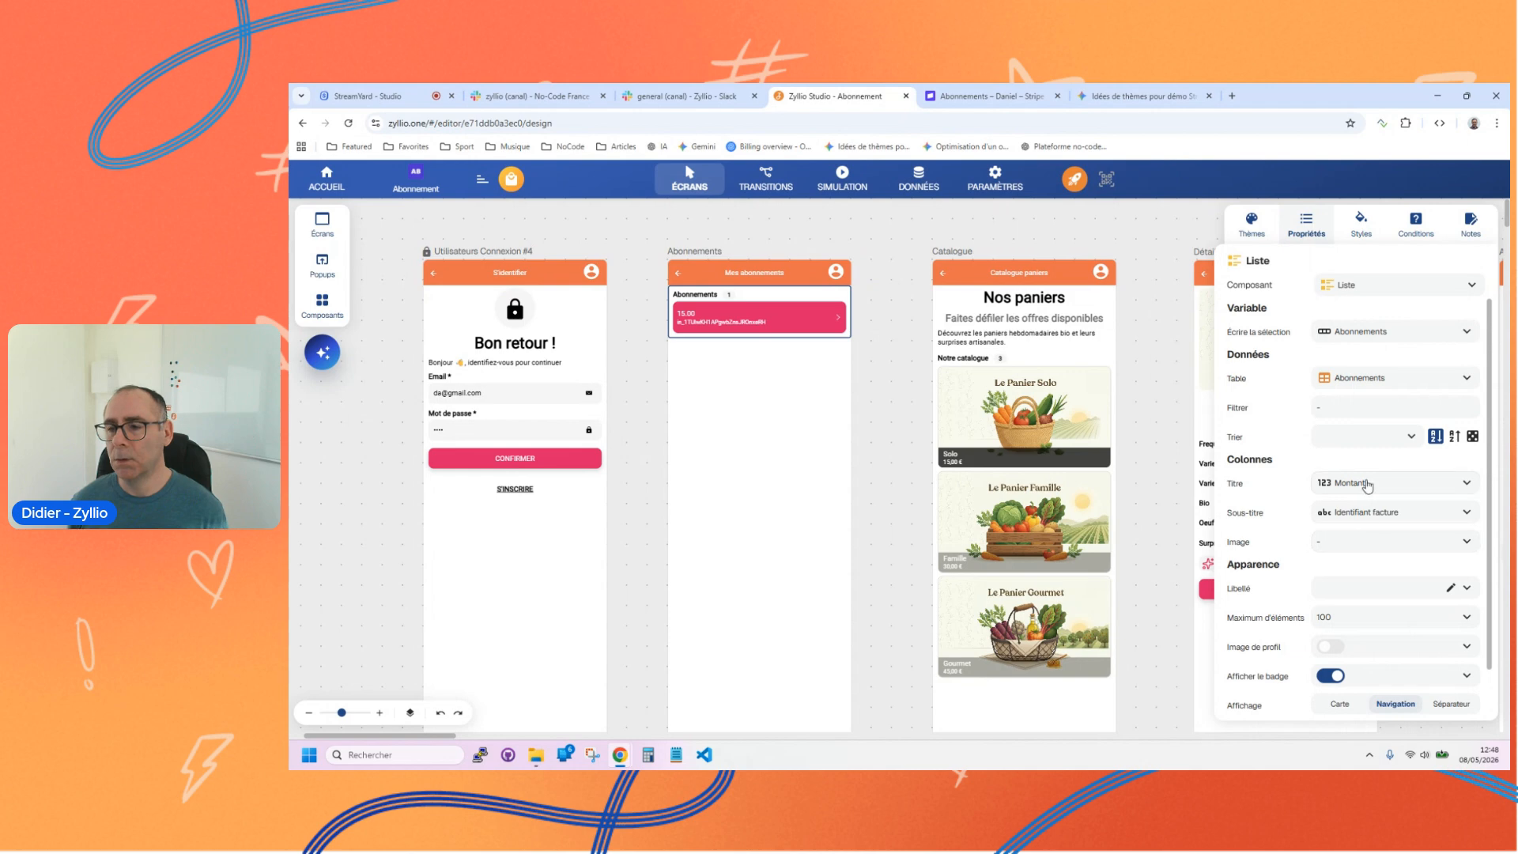
left_click(1375, 518)
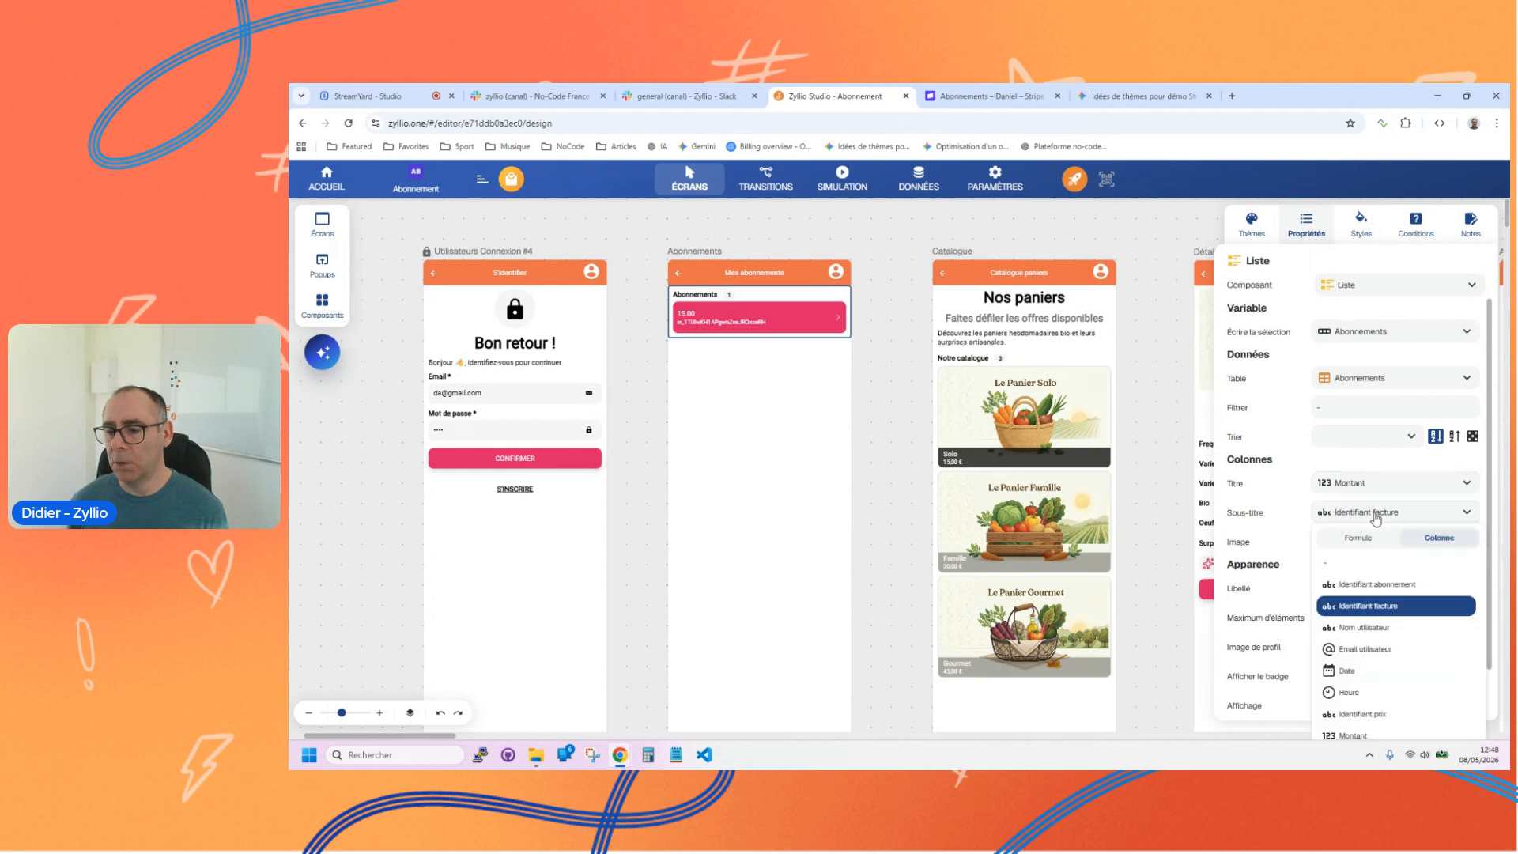
left_click(1357, 735)
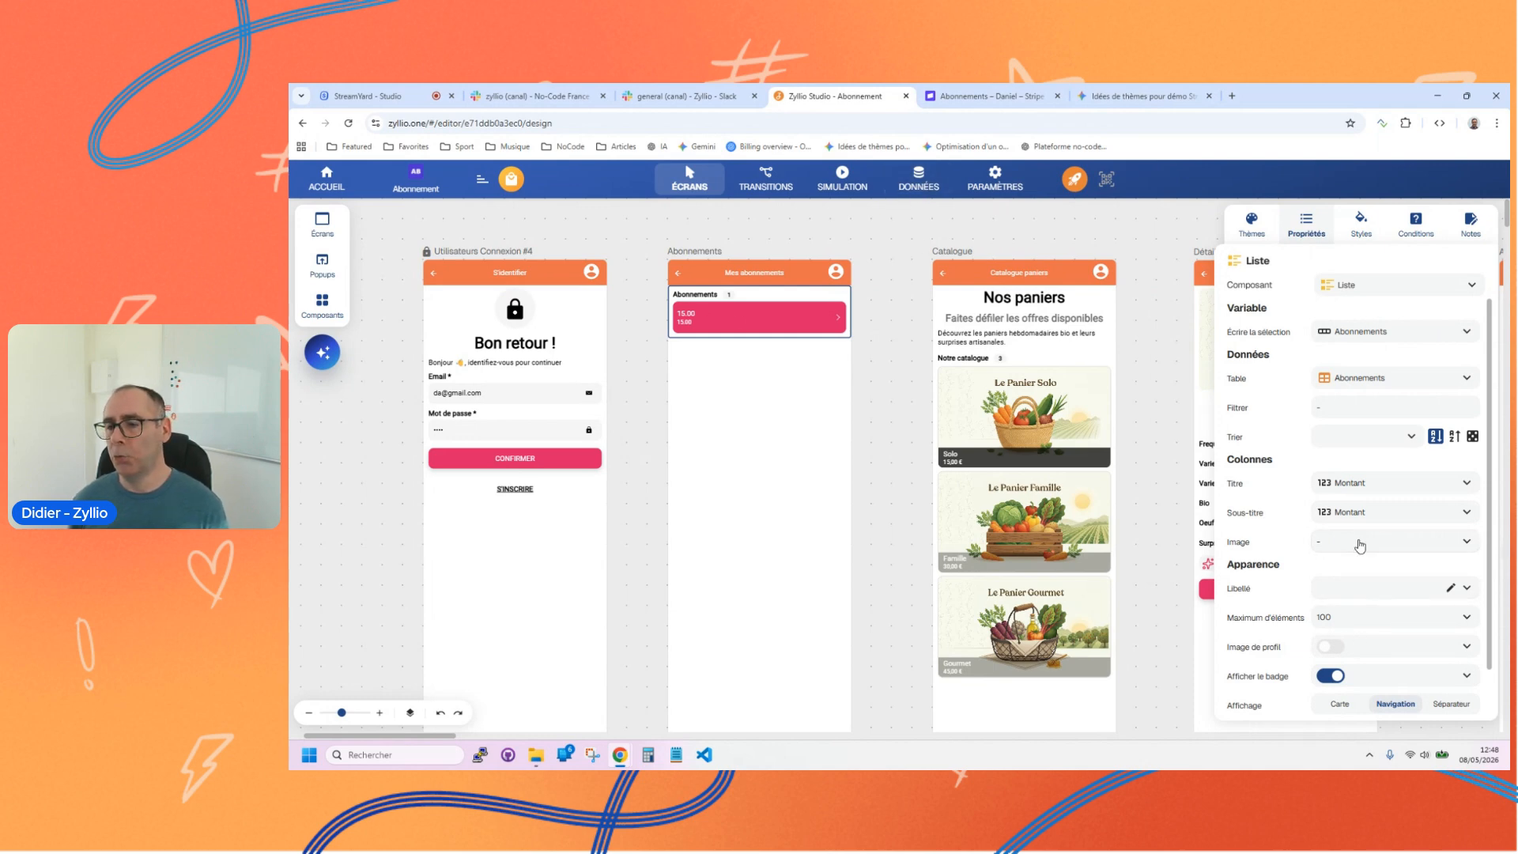
left_click(1354, 488)
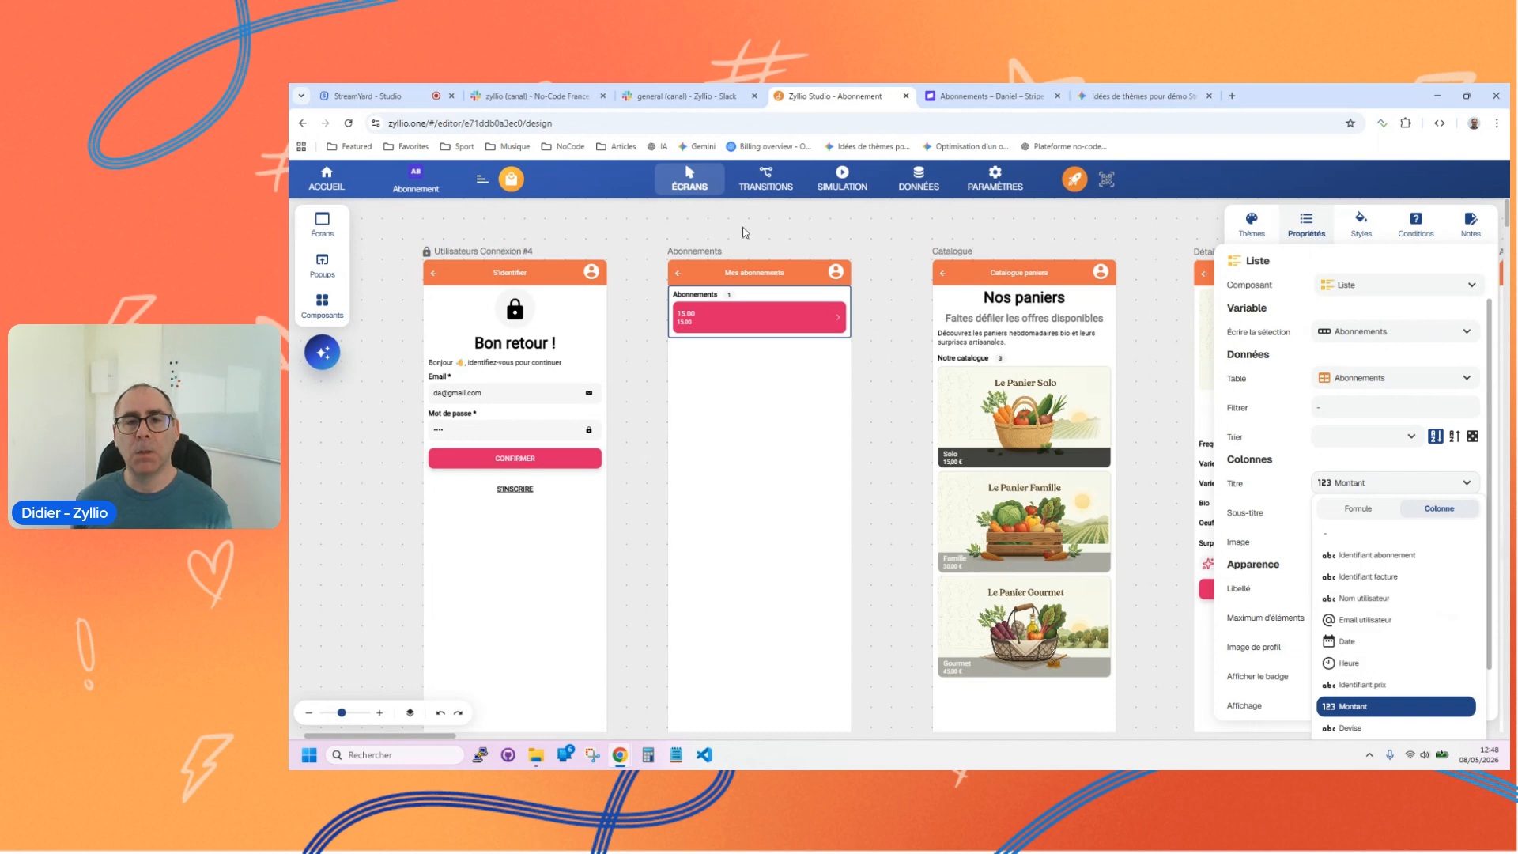
Step: Rearrange the data model with Abonnements to the left of Utilisateurs and Paniers directly below Utilisateurs
left_click(917, 180)
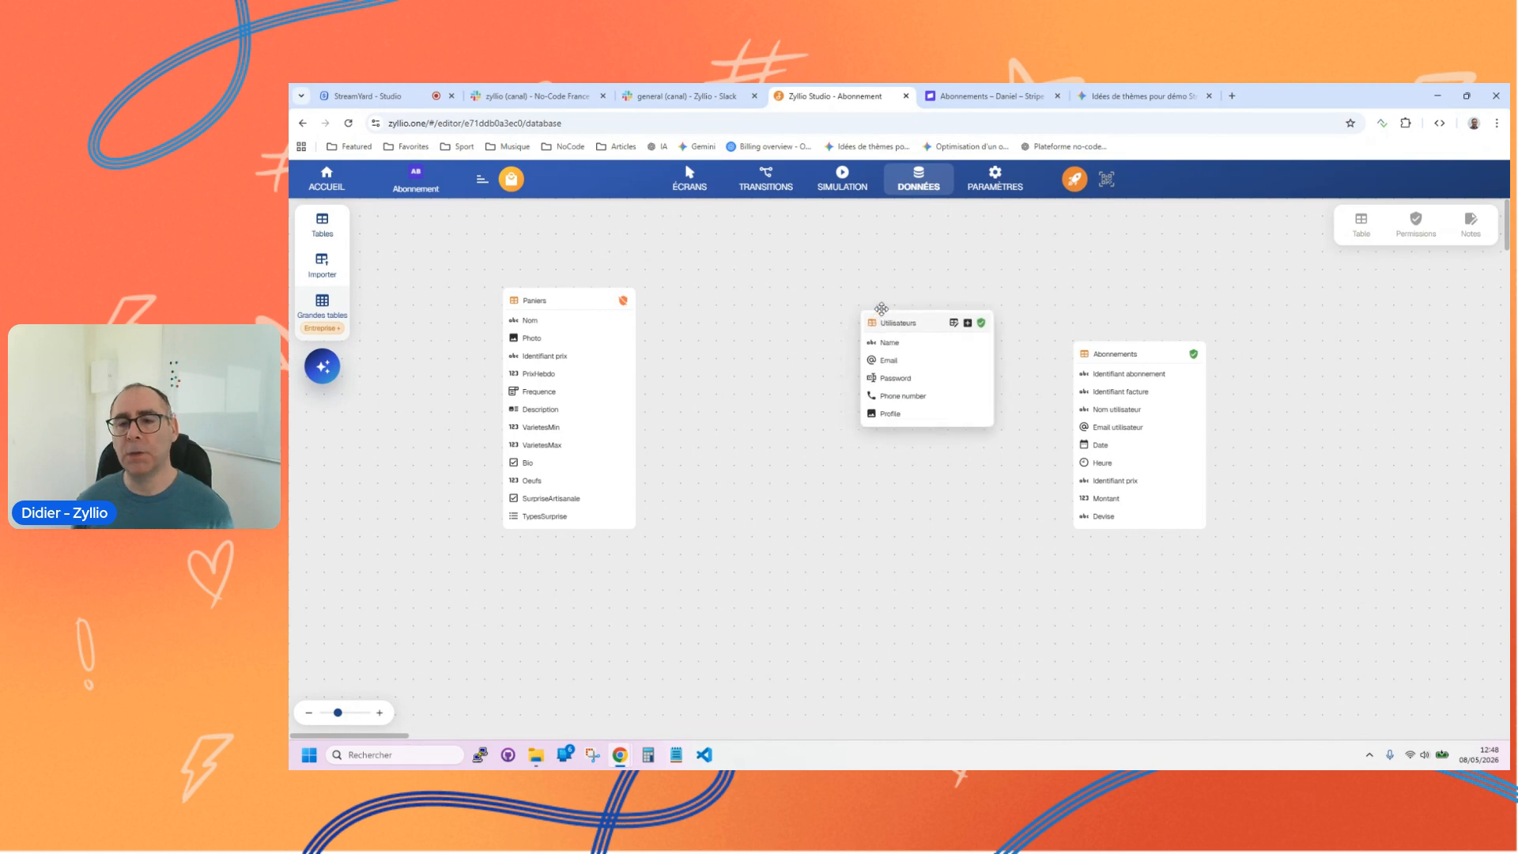
left_click_drag(856, 351, 928, 279)
left_click_drag(1072, 363, 715, 375)
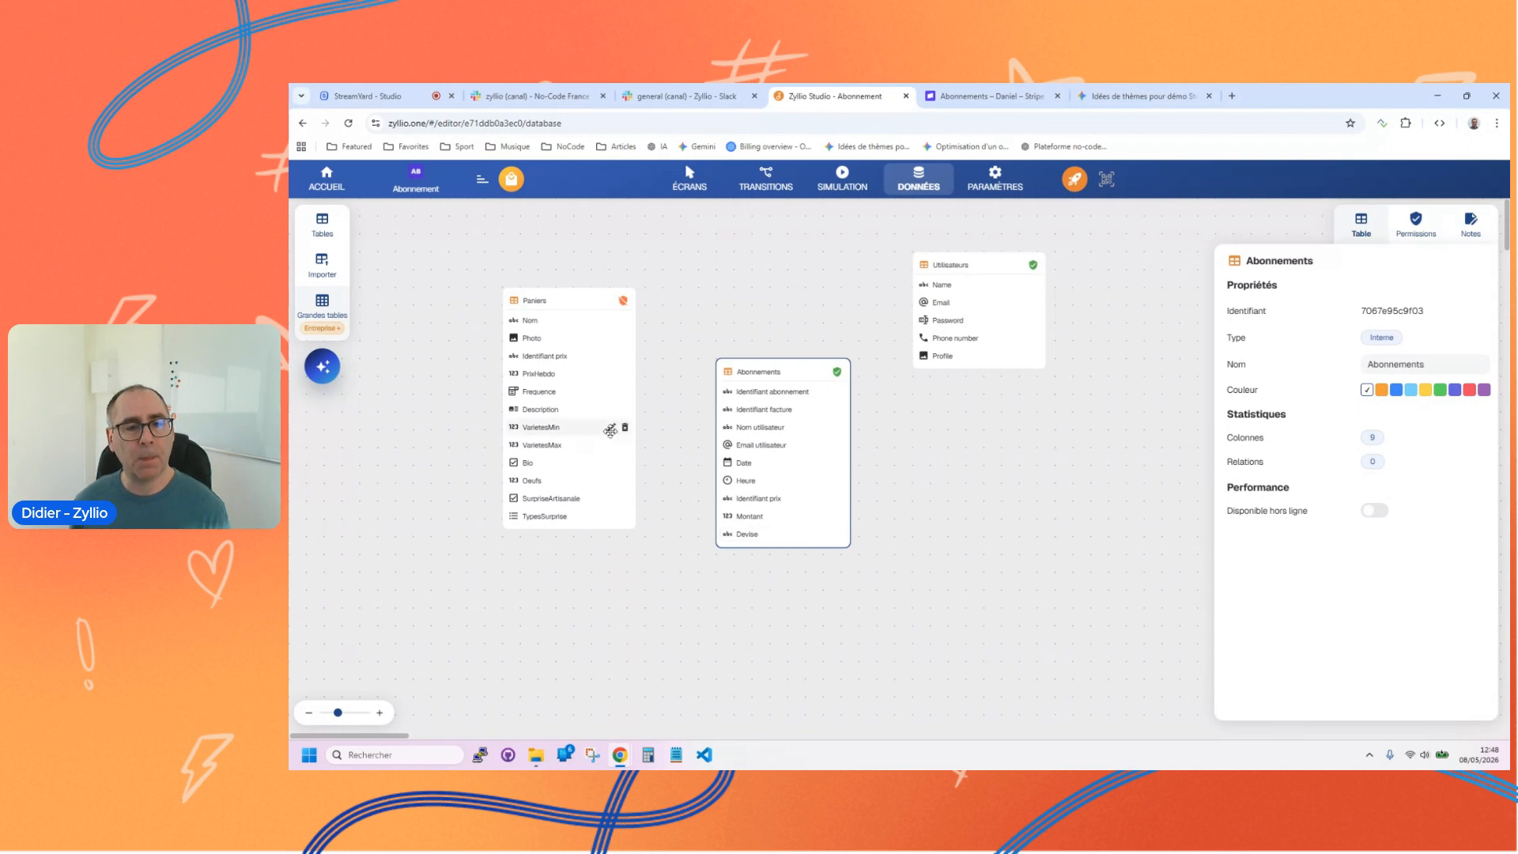
left_click(515, 298)
left_click_drag(515, 297, 925, 440)
left_click_drag(732, 369, 679, 352)
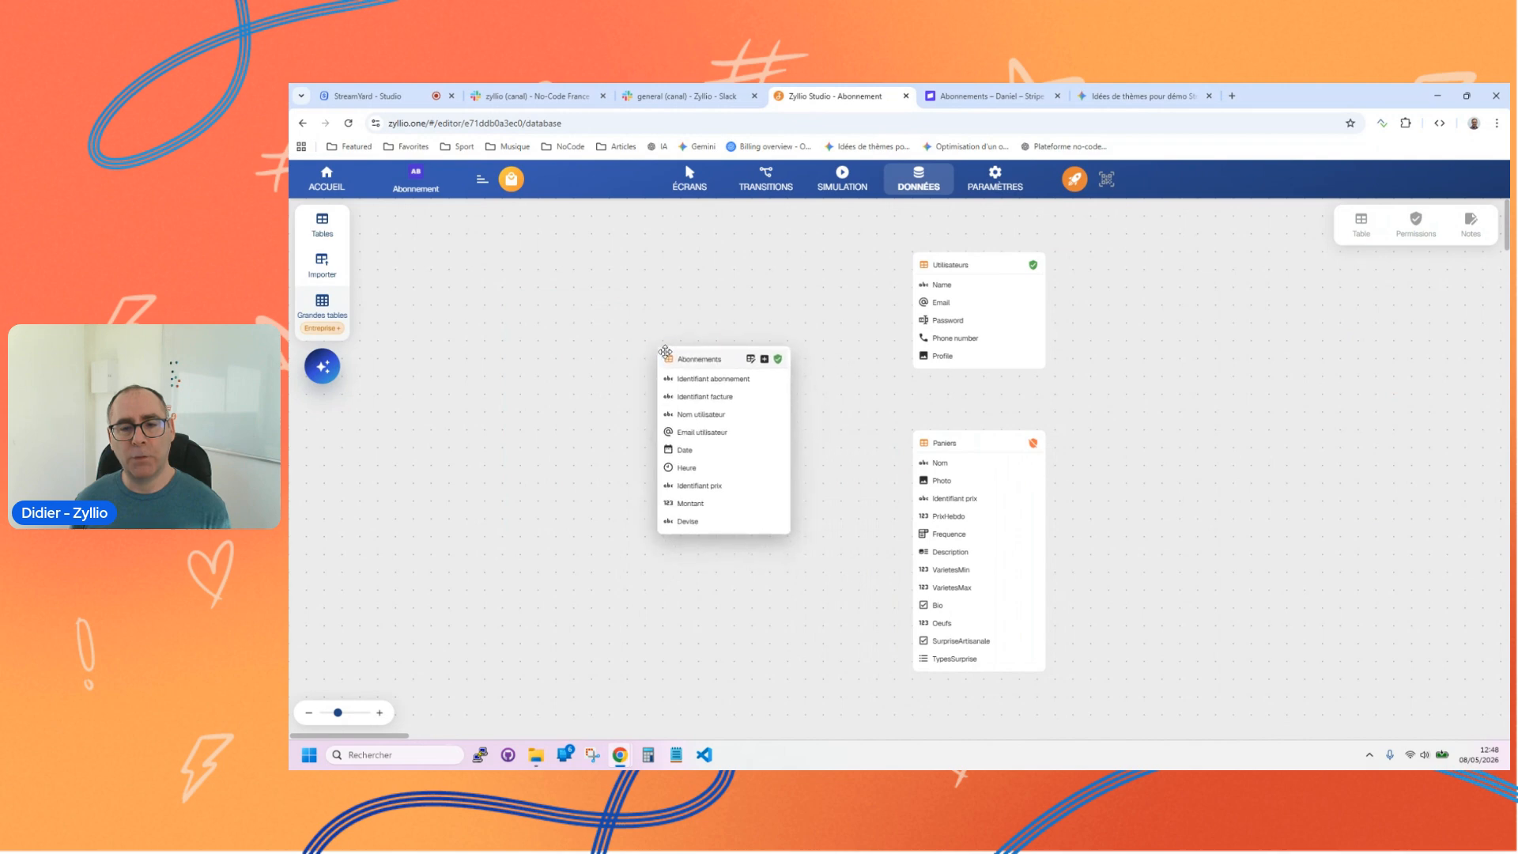
Step: Create a single-row relation named Lien panier from the Identifiant prix column of Abonnements to Identifiant prix in Paniers
left_click(771, 356)
left_click(820, 386)
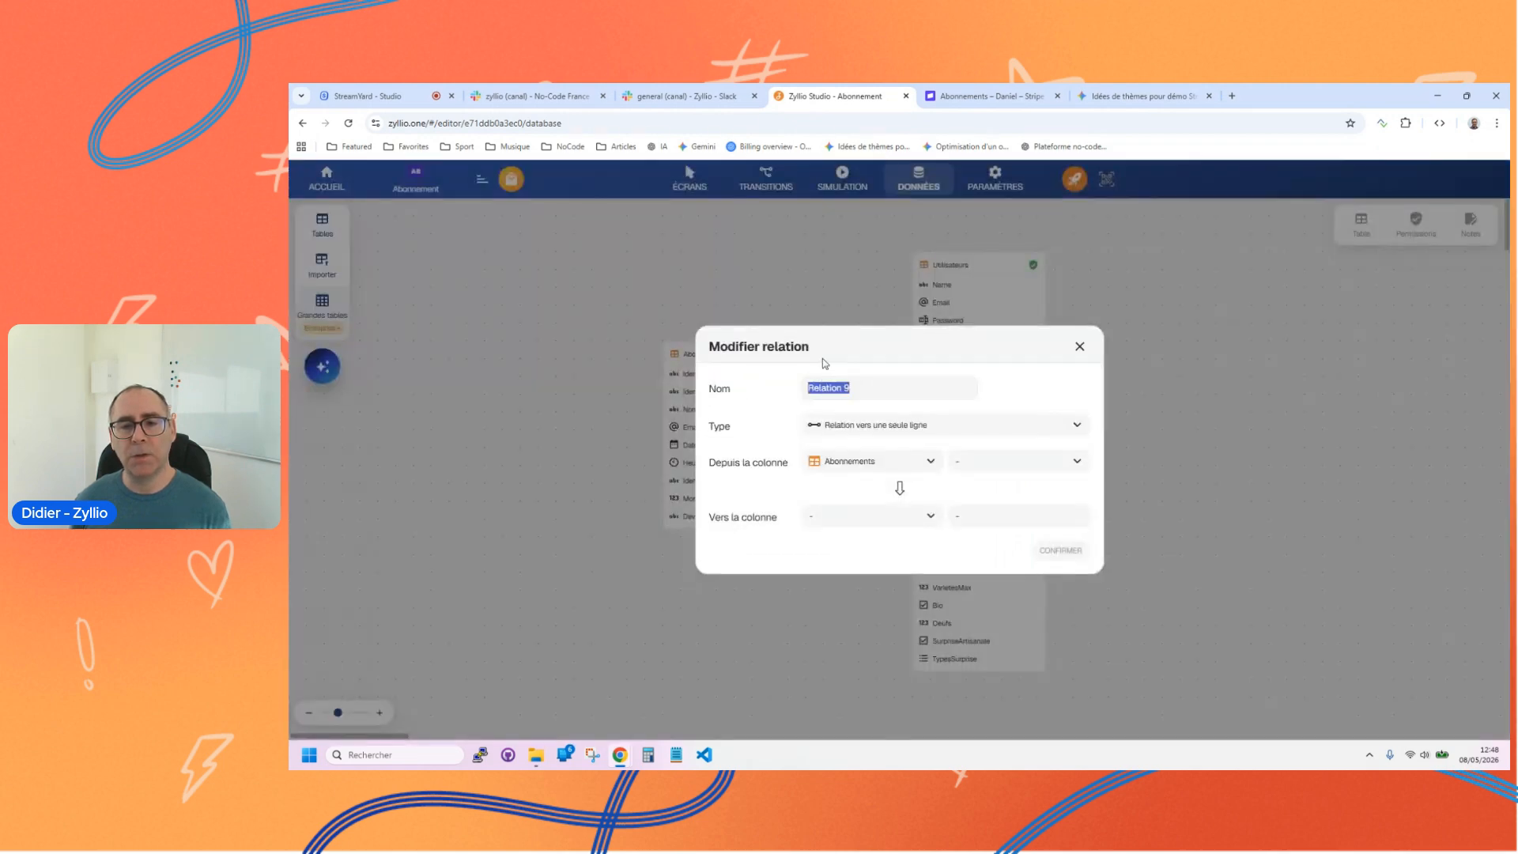
type("Lien panier")
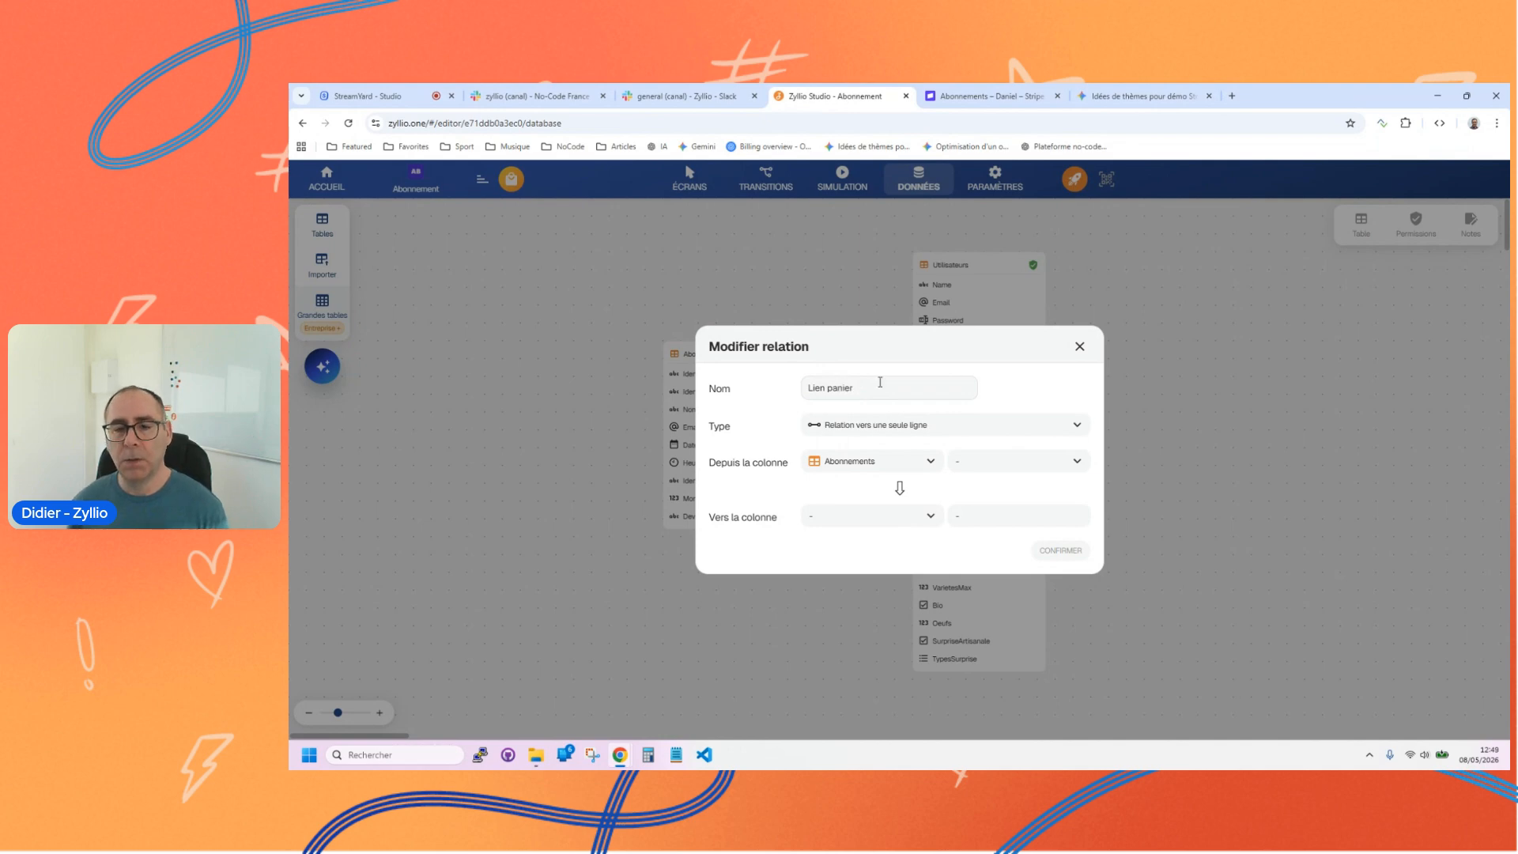
left_click(984, 468)
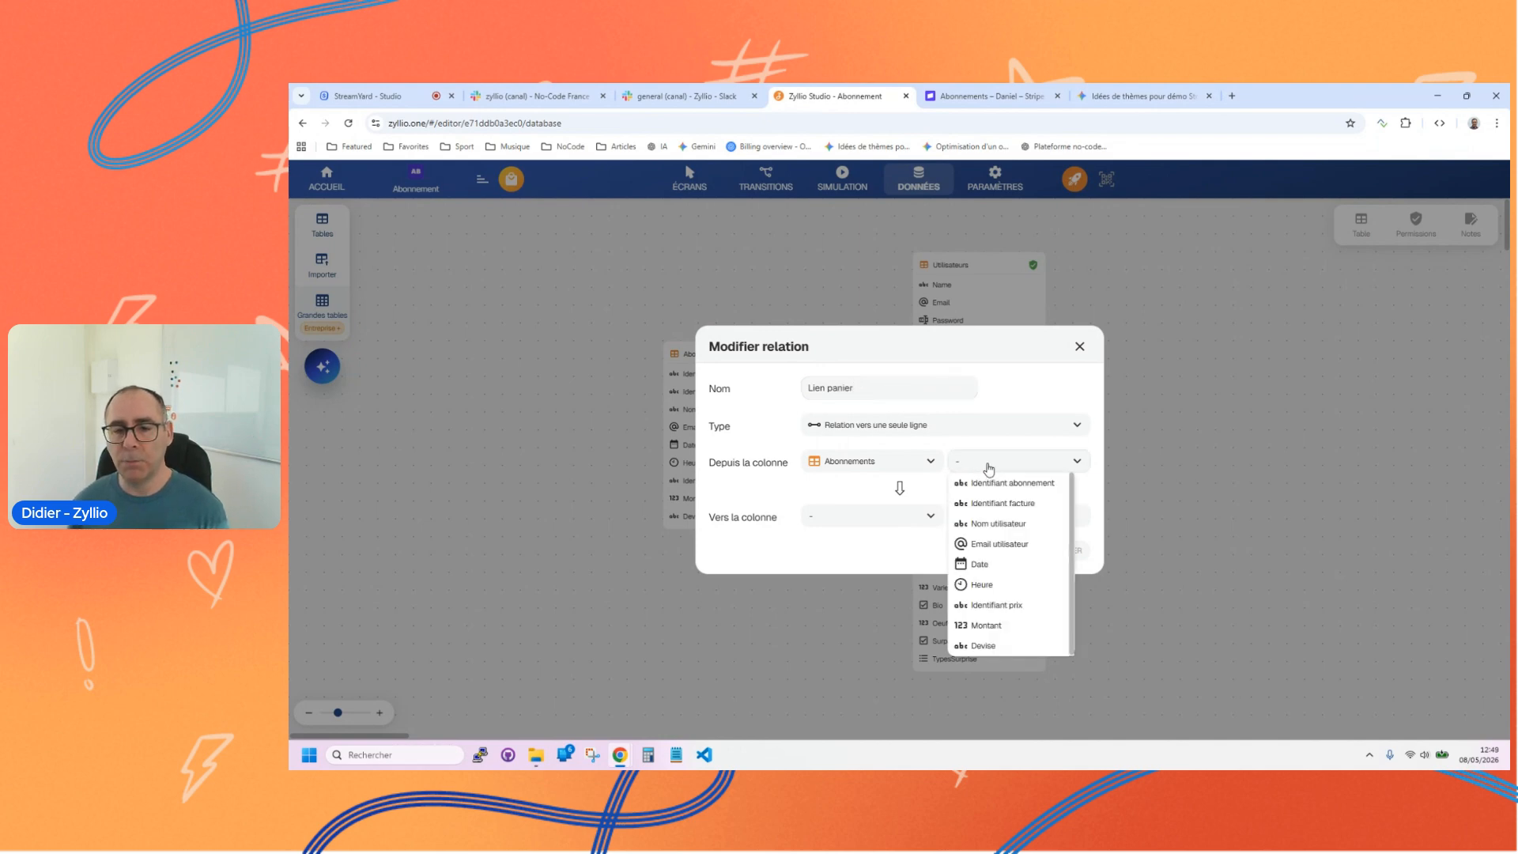
left_click(1002, 606)
left_click(901, 523)
left_click(850, 484)
left_click(1035, 525)
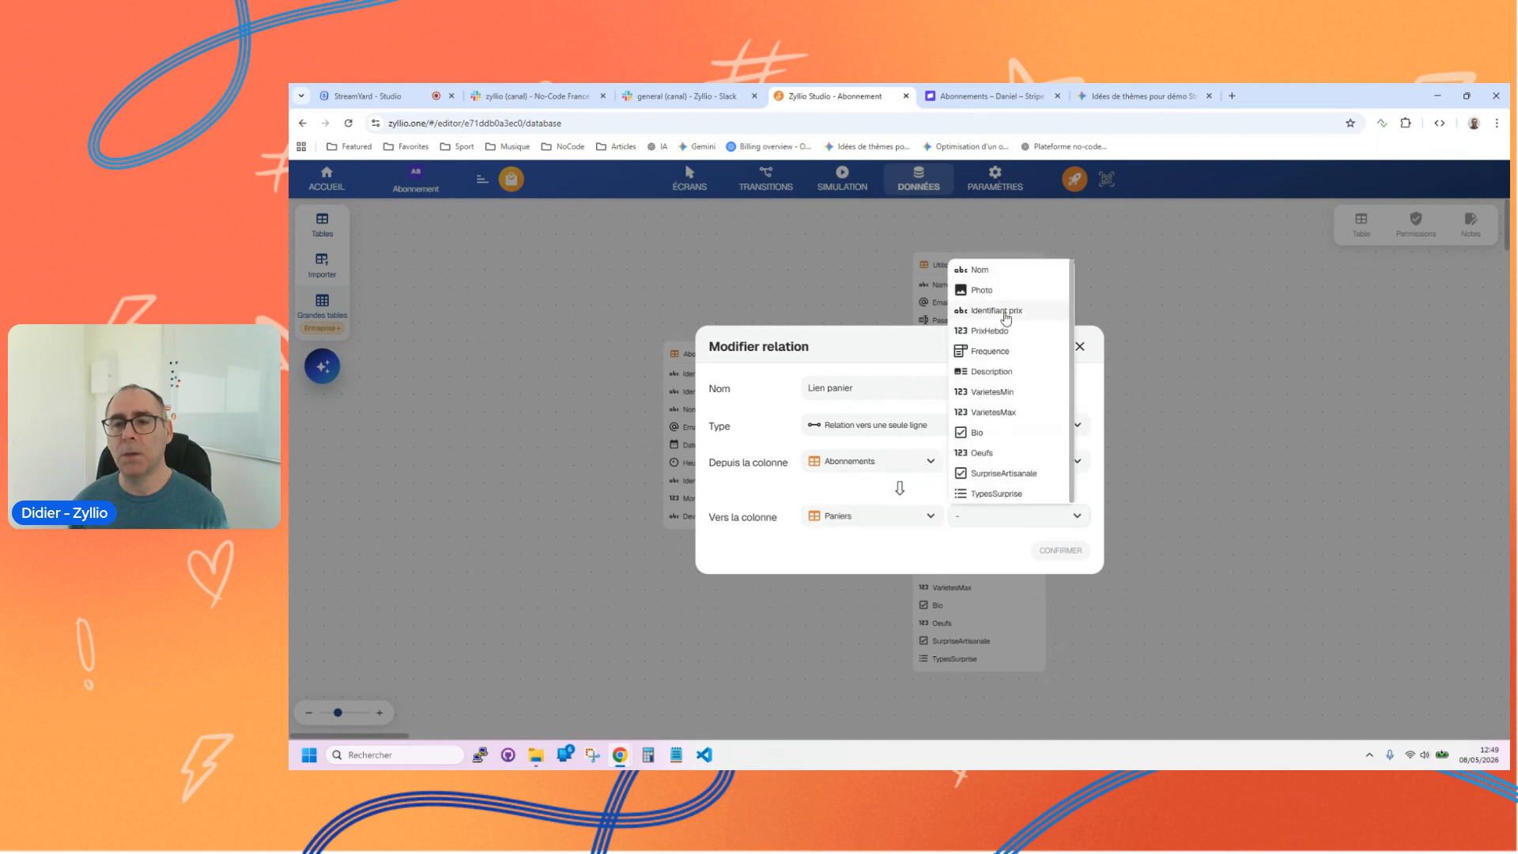
left_click(998, 311)
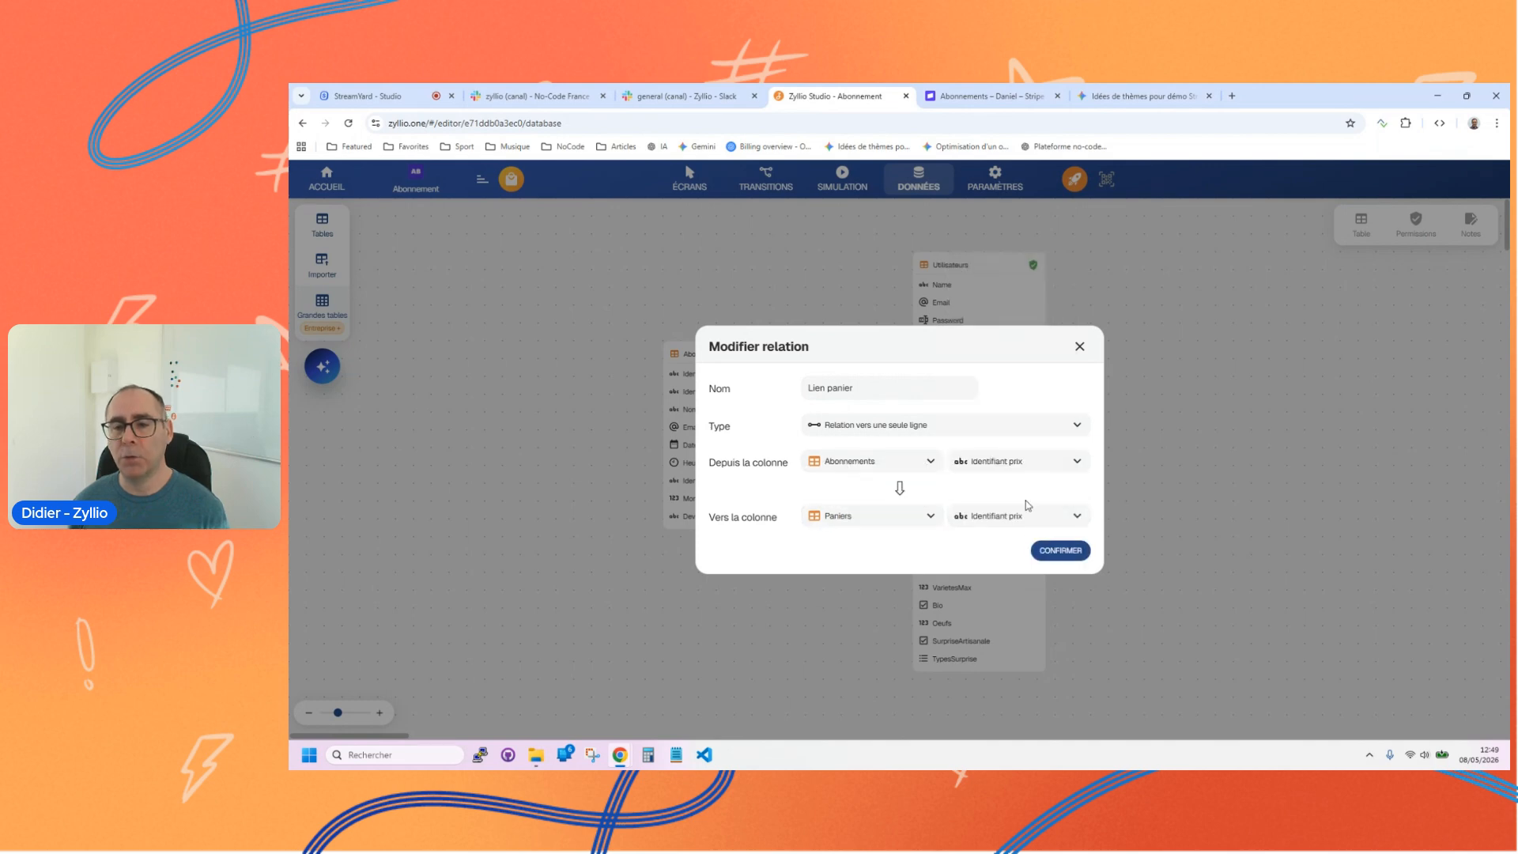
left_click(1055, 553)
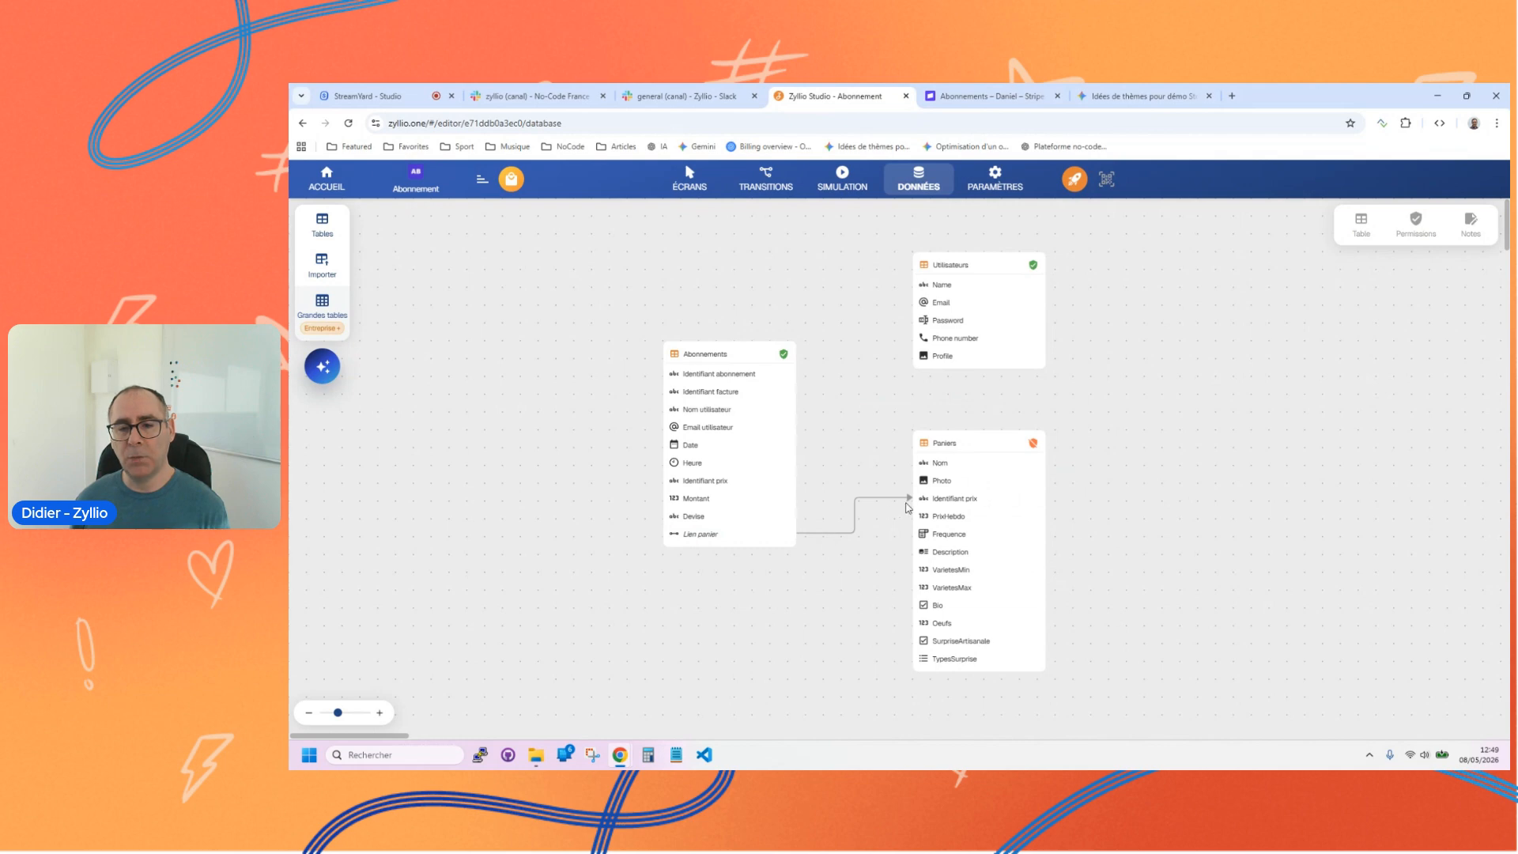
Step: Examine the Lien panier column in the Abonnements table's data, close the editor, and return to the app's screens
left_click(756, 355)
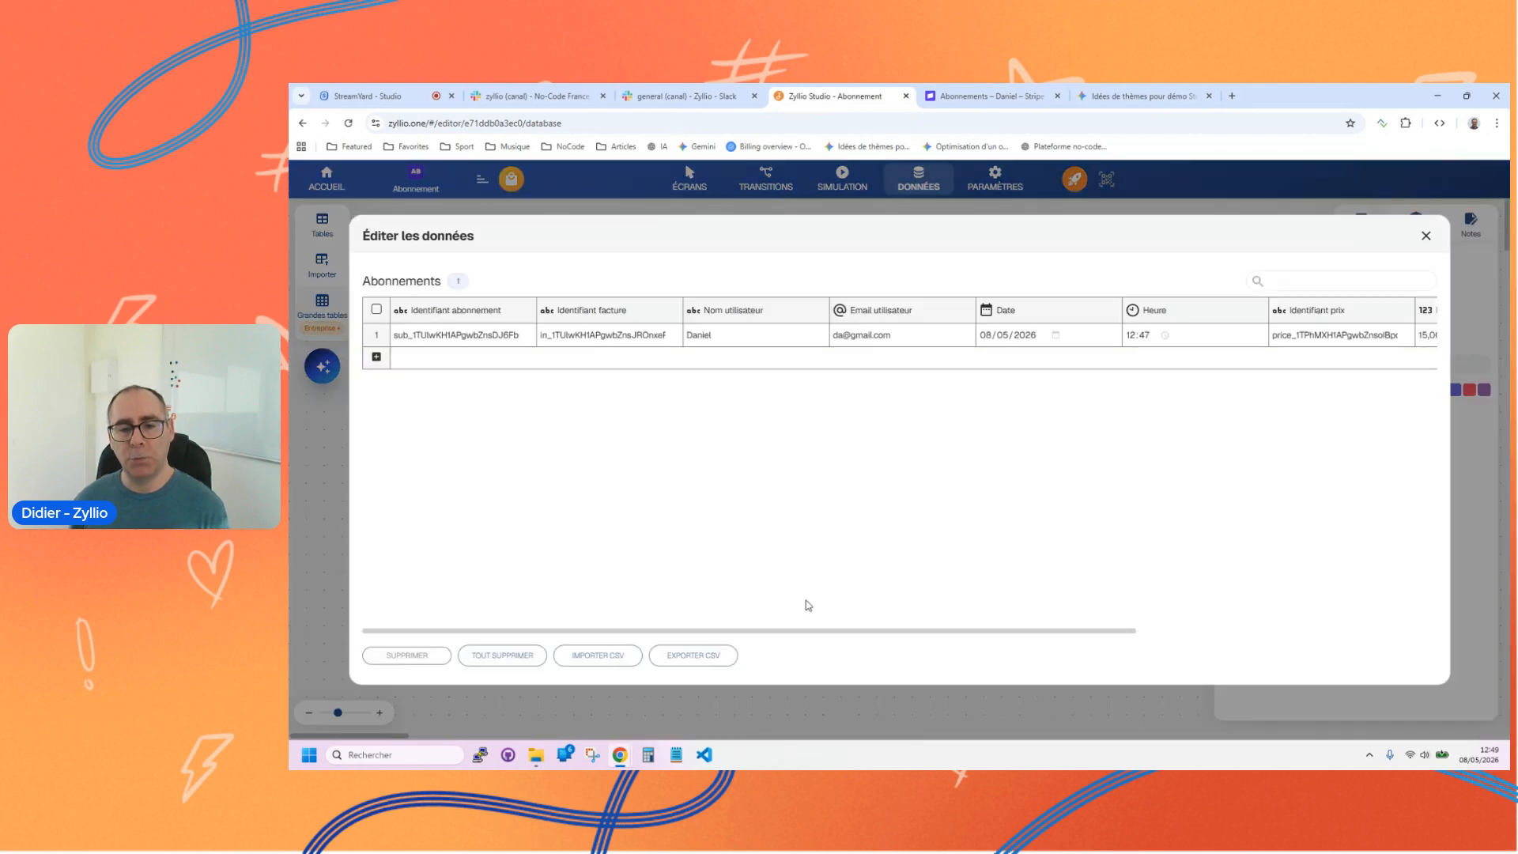
left_click_drag(835, 631, 1193, 603)
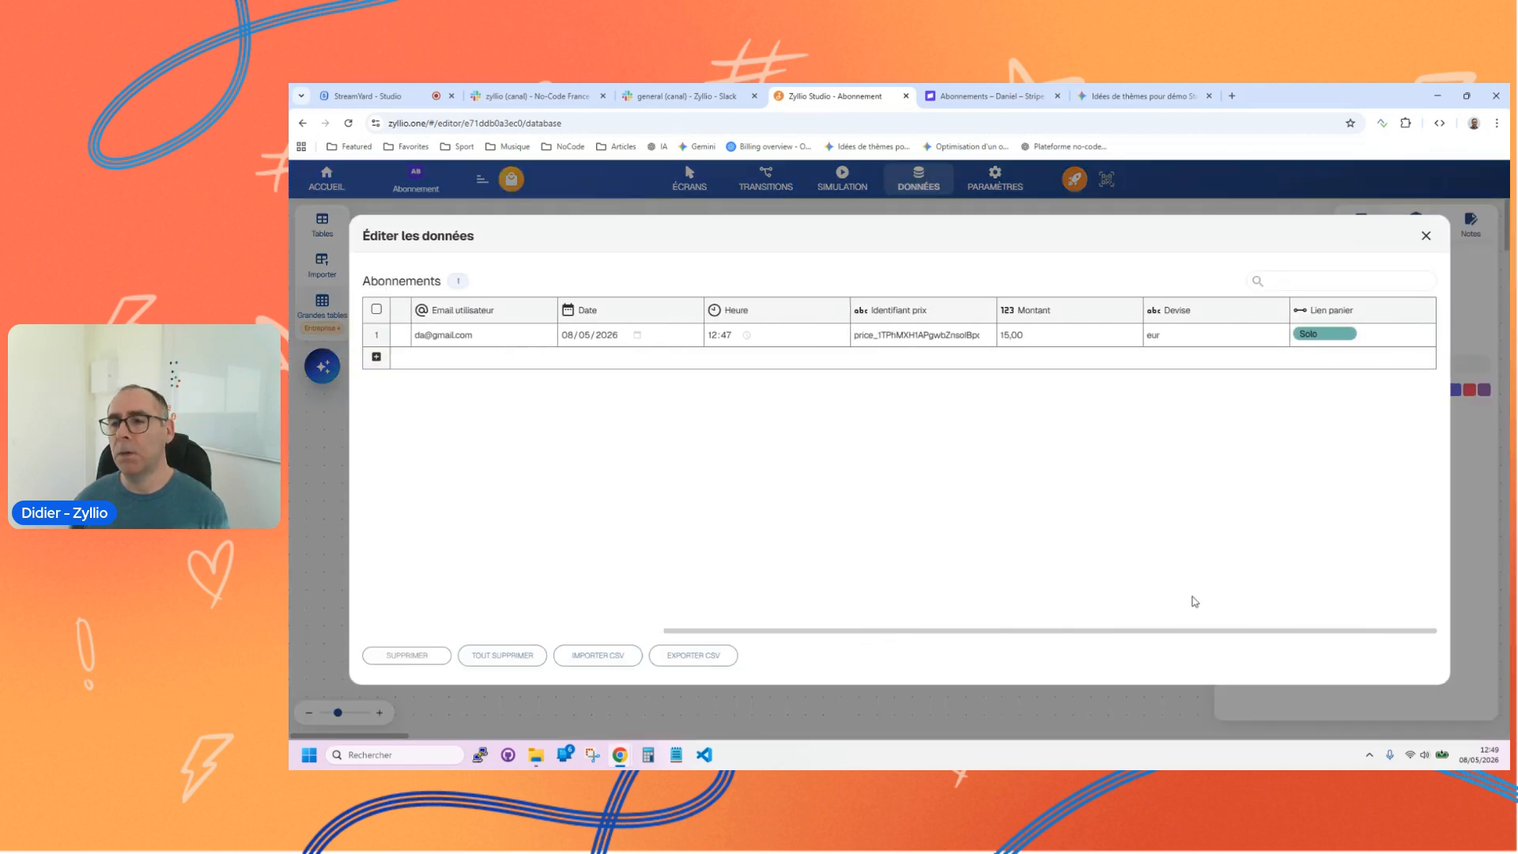
left_click(1426, 235)
left_click(689, 178)
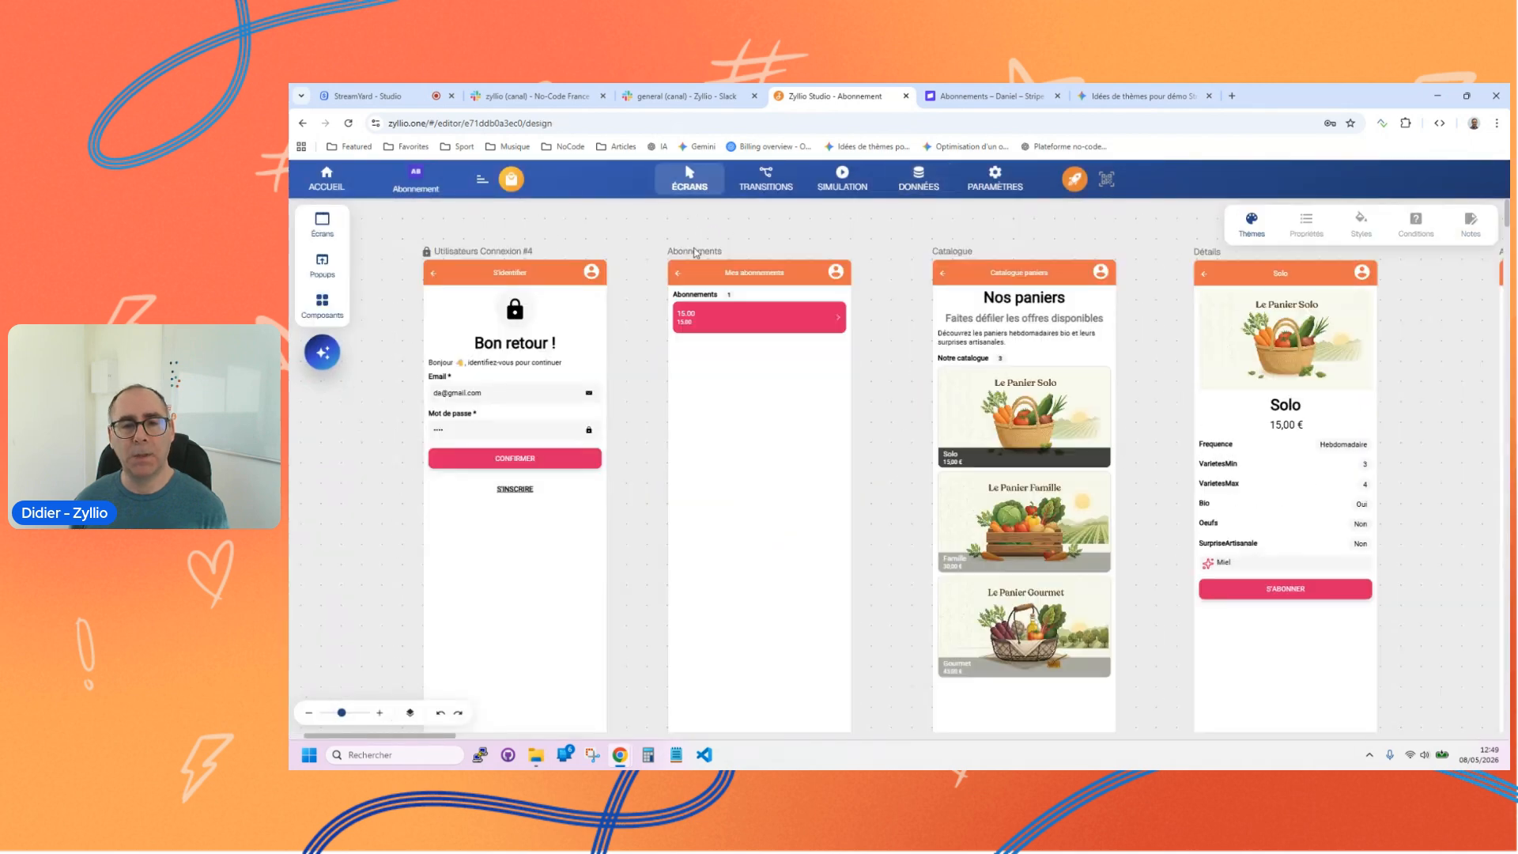
Step: Set the Abonnements list's title column to Lien panier / Nom and its image column to Lien panier / Photo
left_click(733, 324)
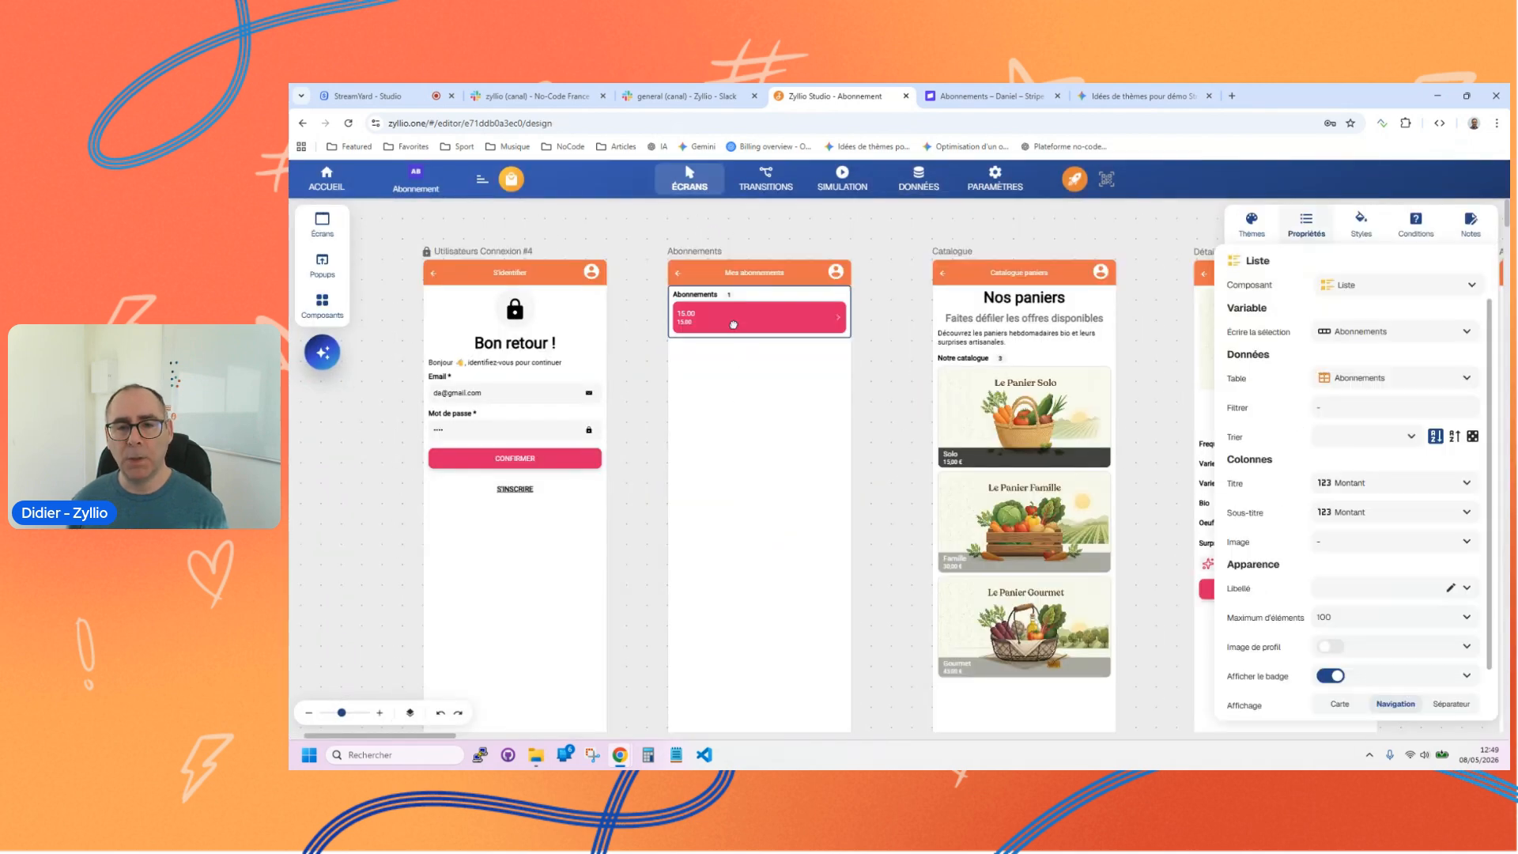
left_click(1465, 482)
scroll(1406, 606, "down", 1)
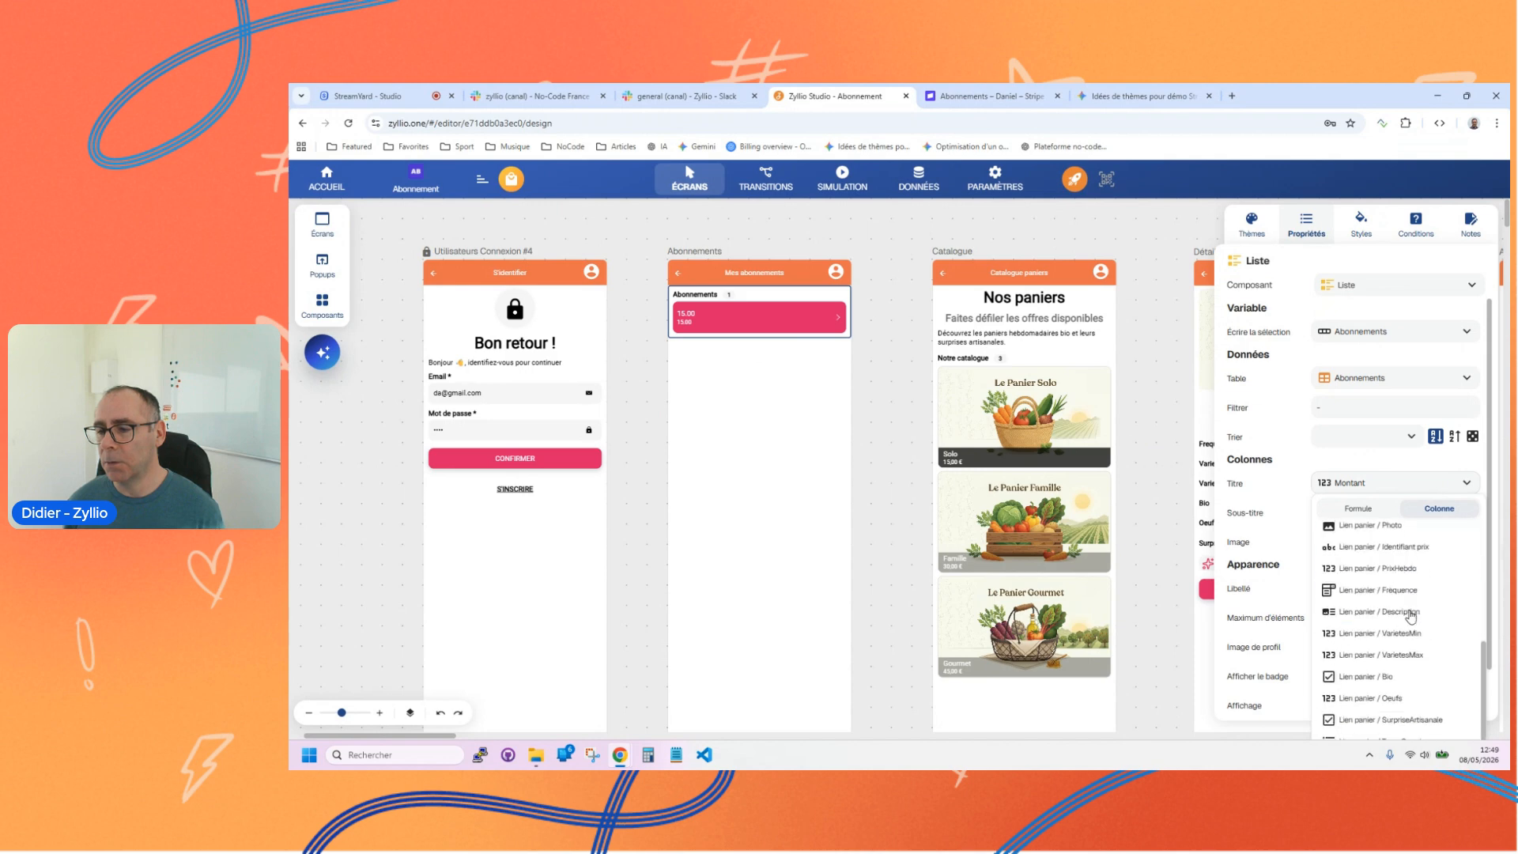
scroll(1424, 640, "down", 1)
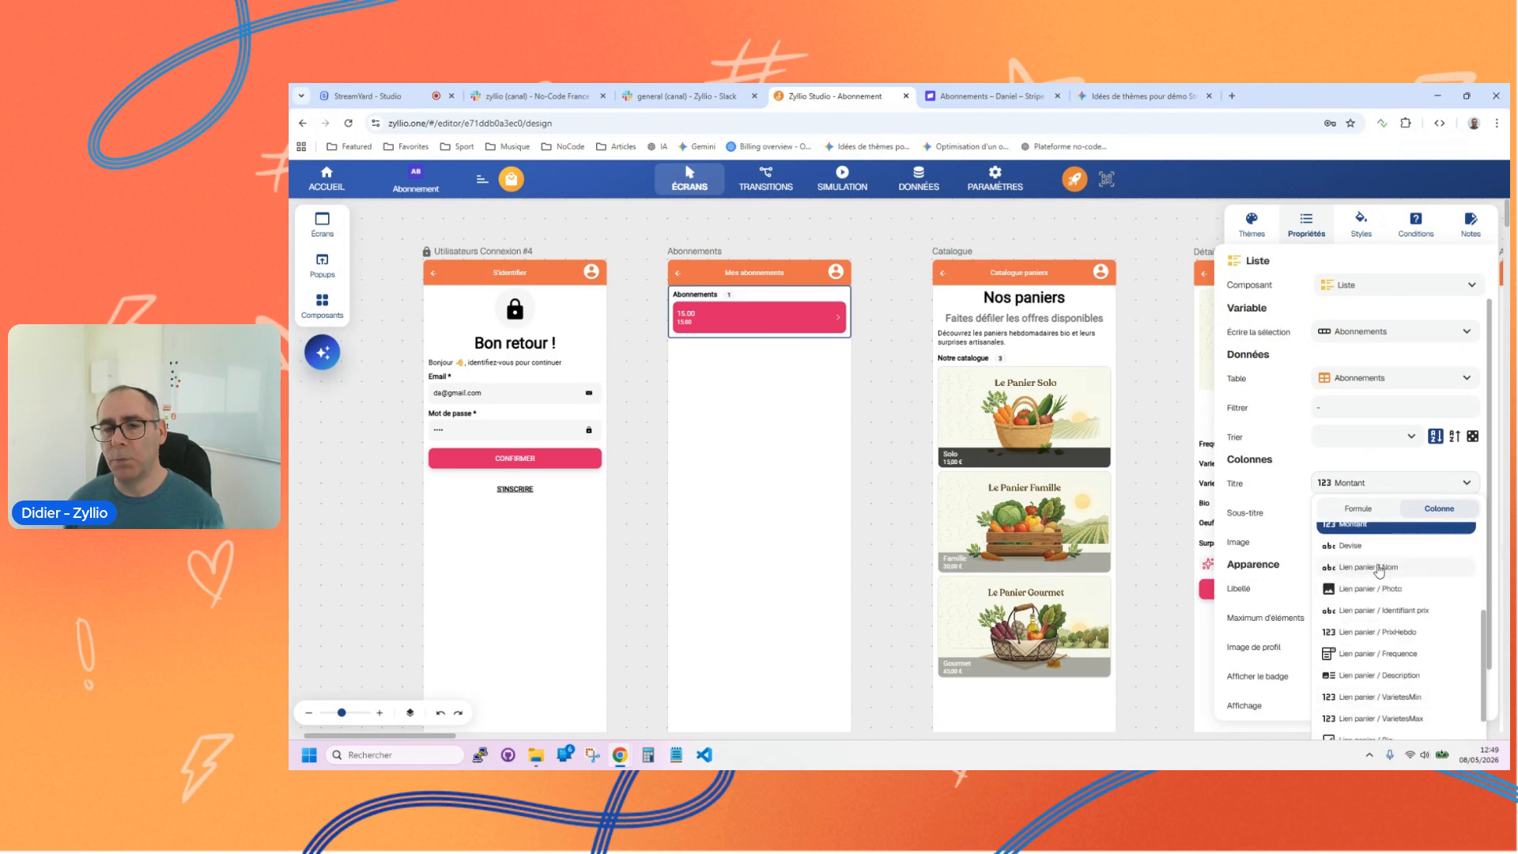
left_click(1379, 567)
left_click(1372, 520)
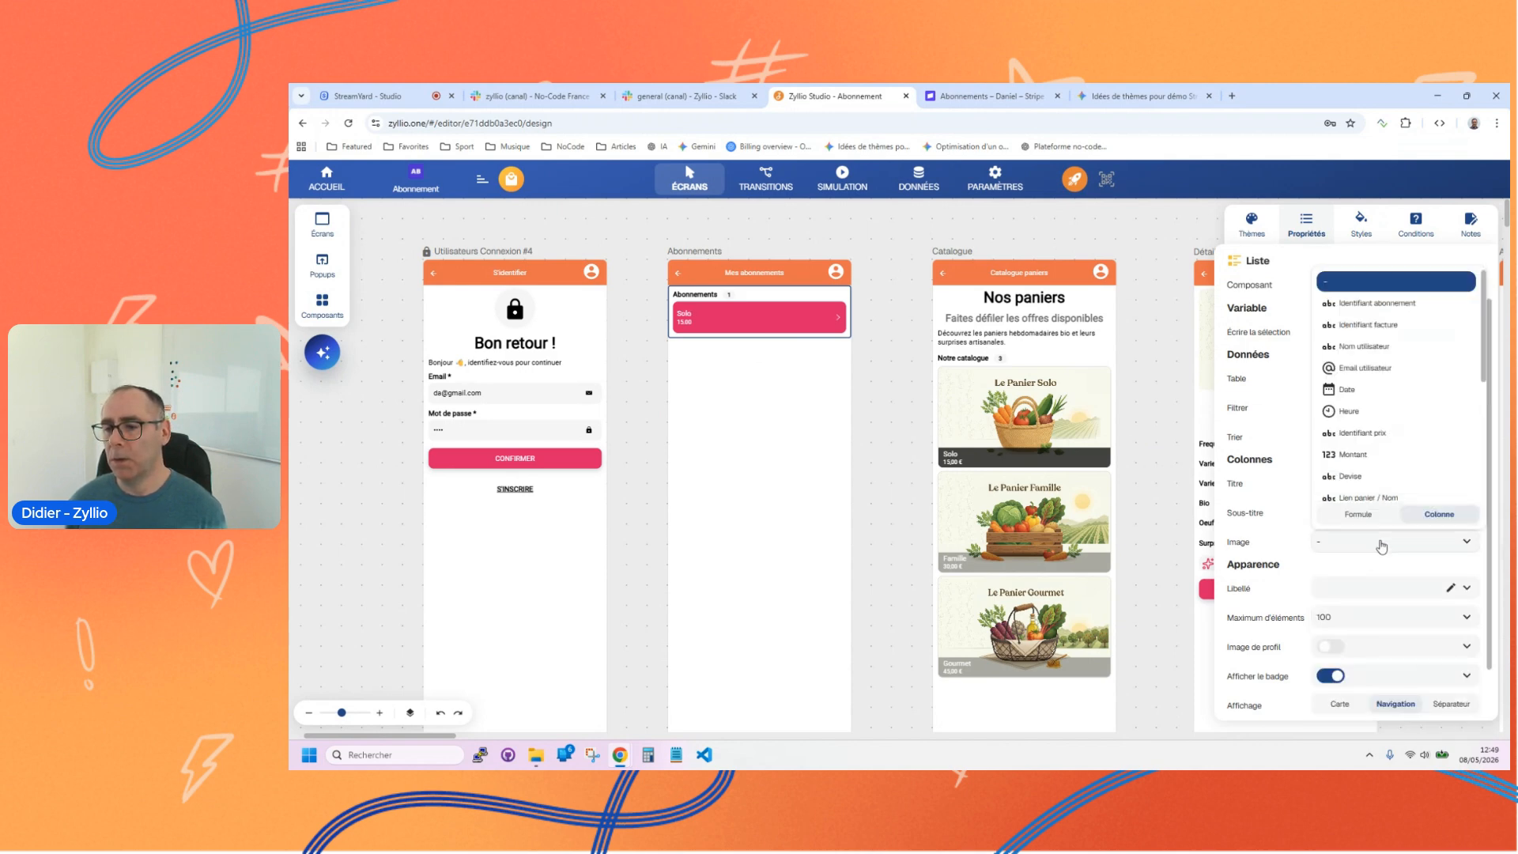
scroll(1378, 443, "up", 2)
left_click(1363, 393)
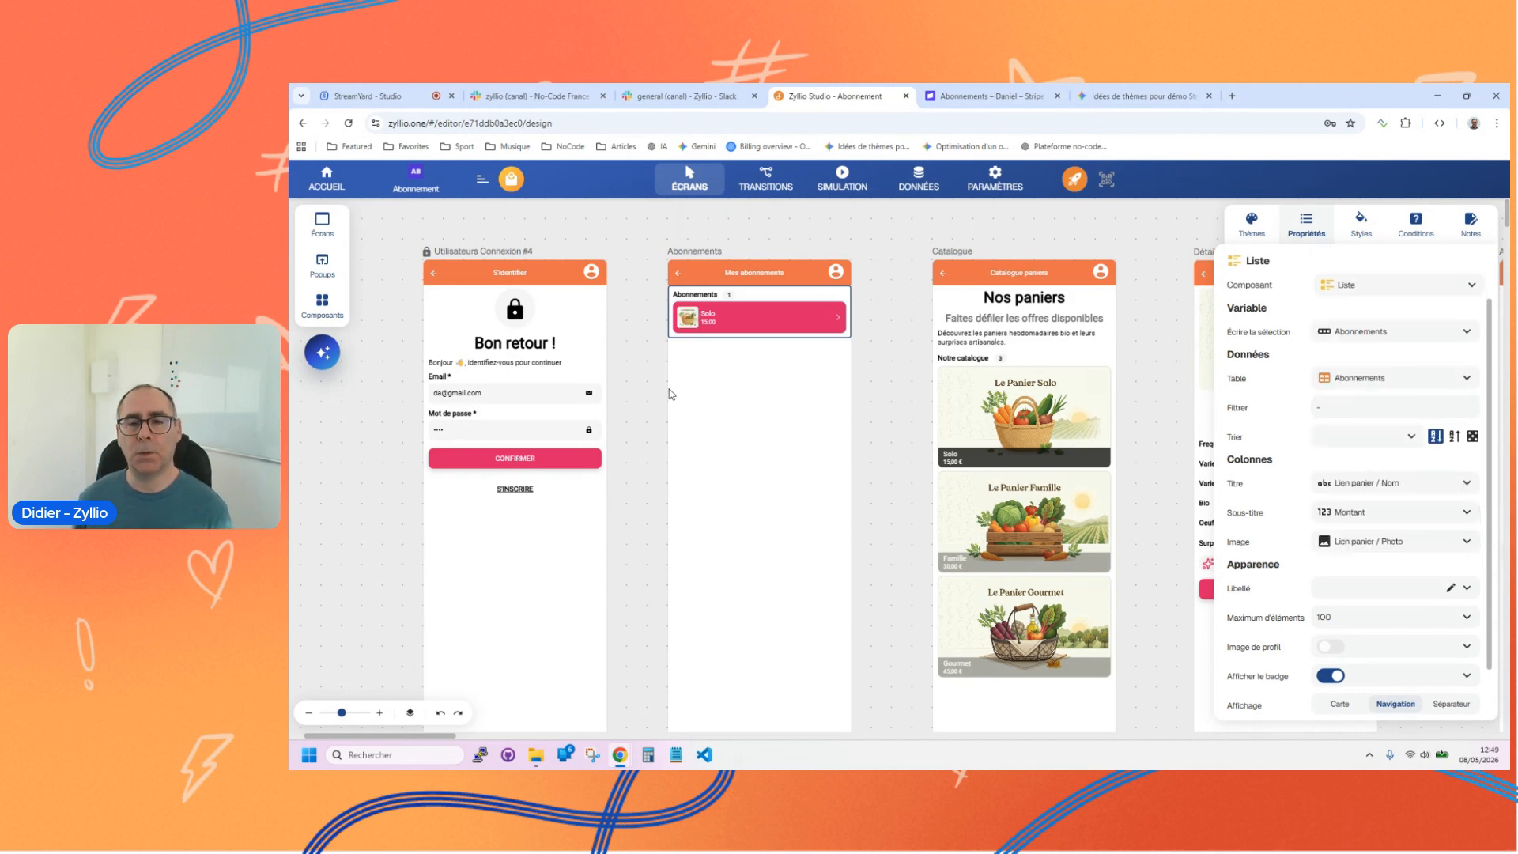
left_click(641, 330)
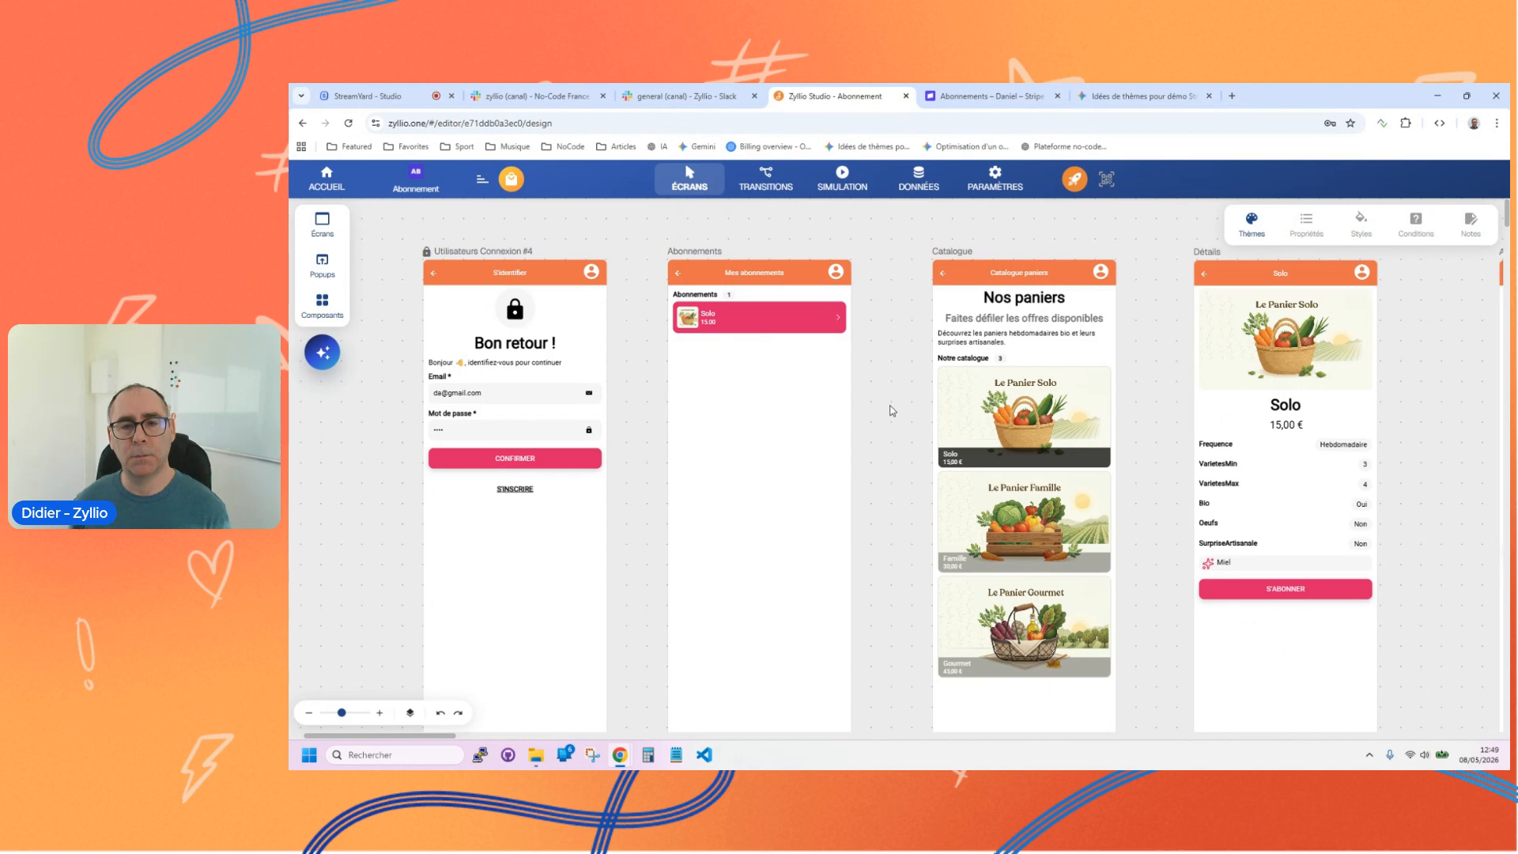
Step: Make the login screen the app's start screen and try confirming the login in the simulation
left_click(750, 308)
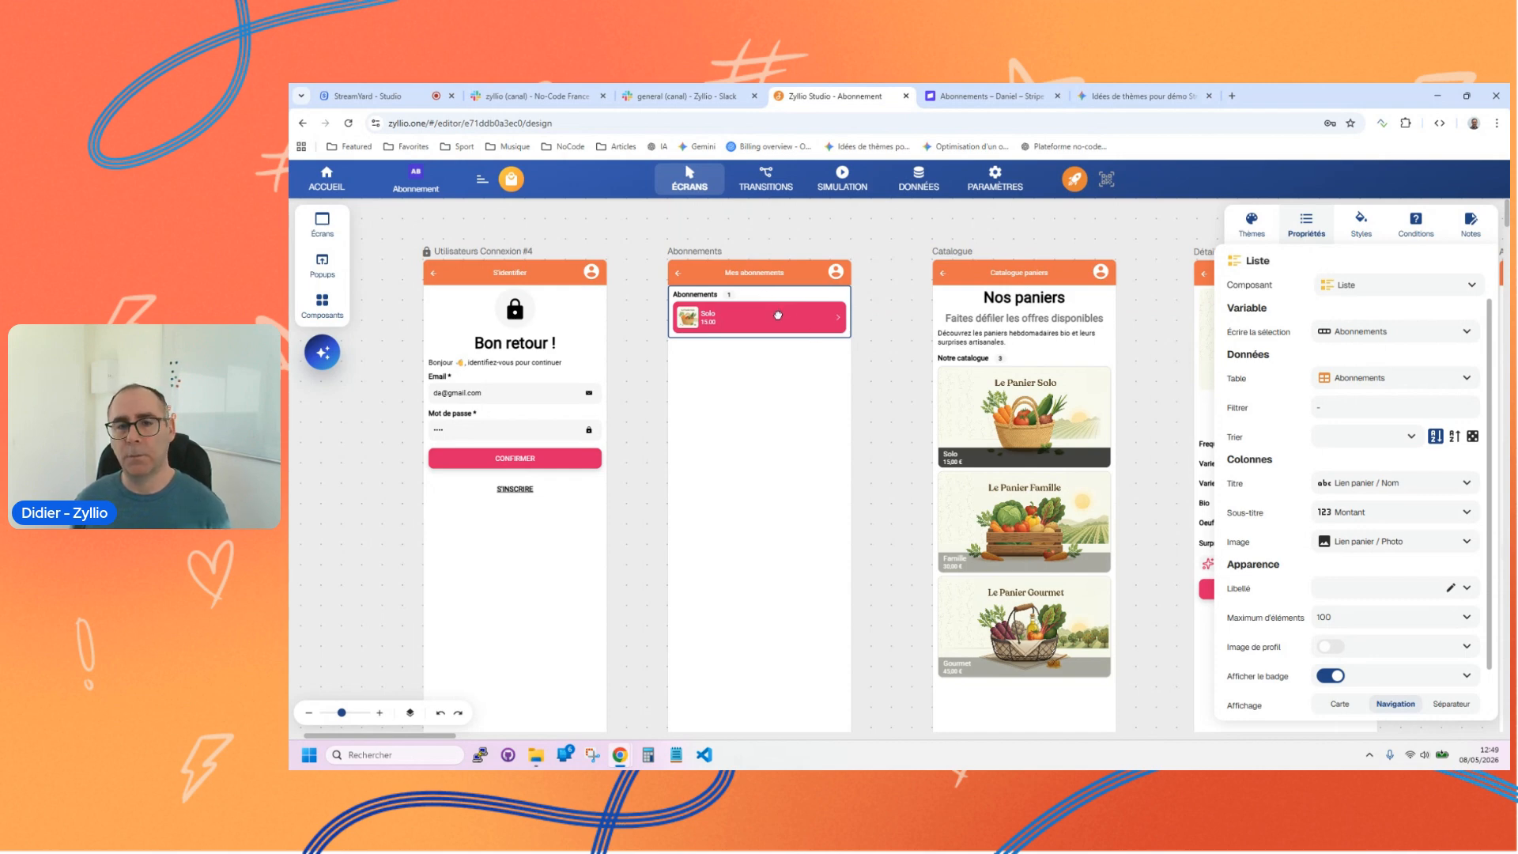
left_click(846, 187)
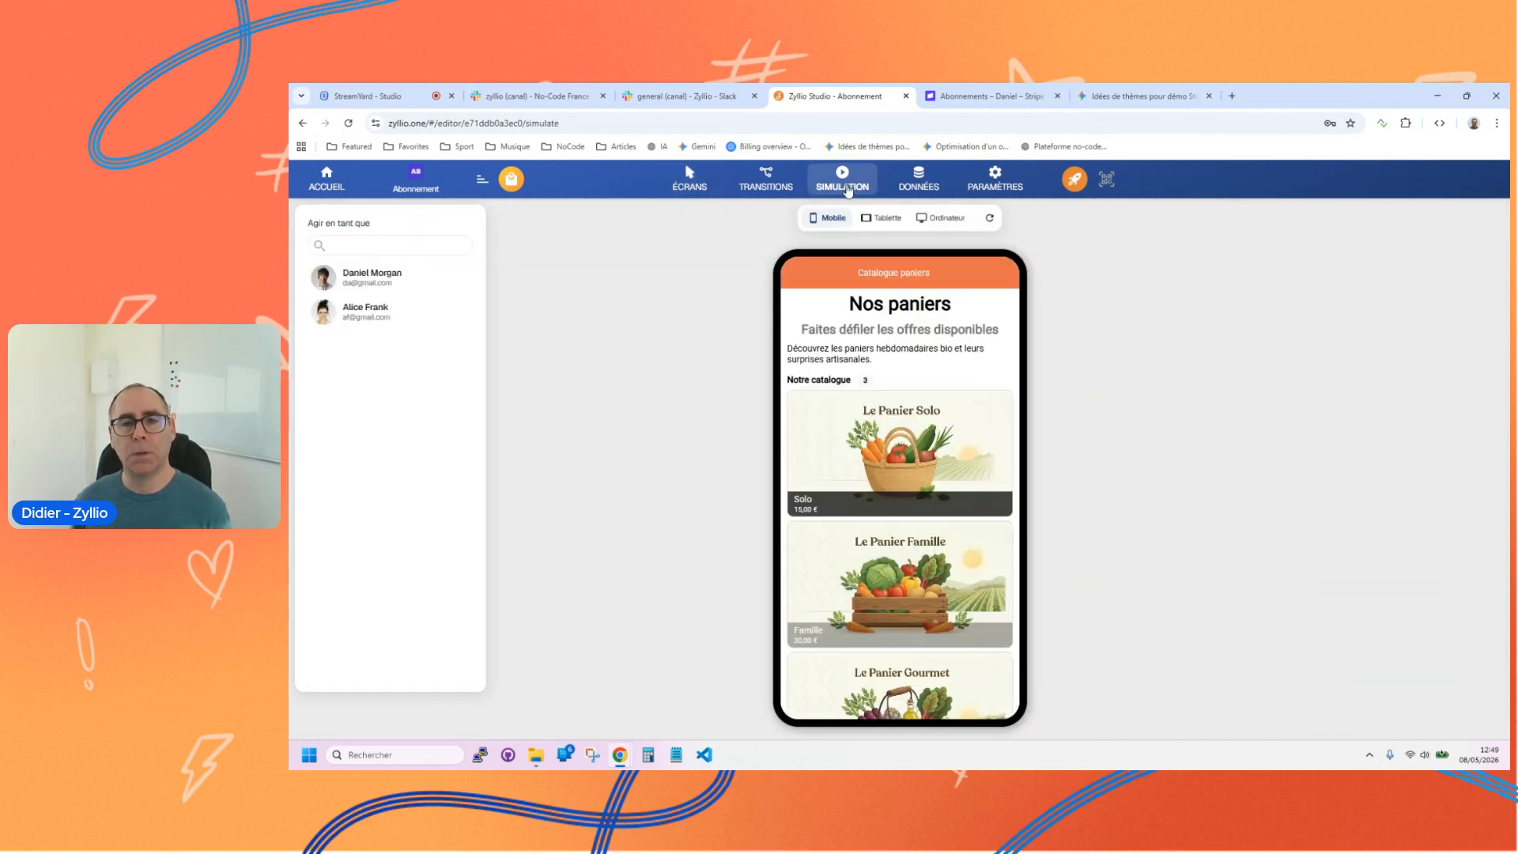
left_click(765, 180)
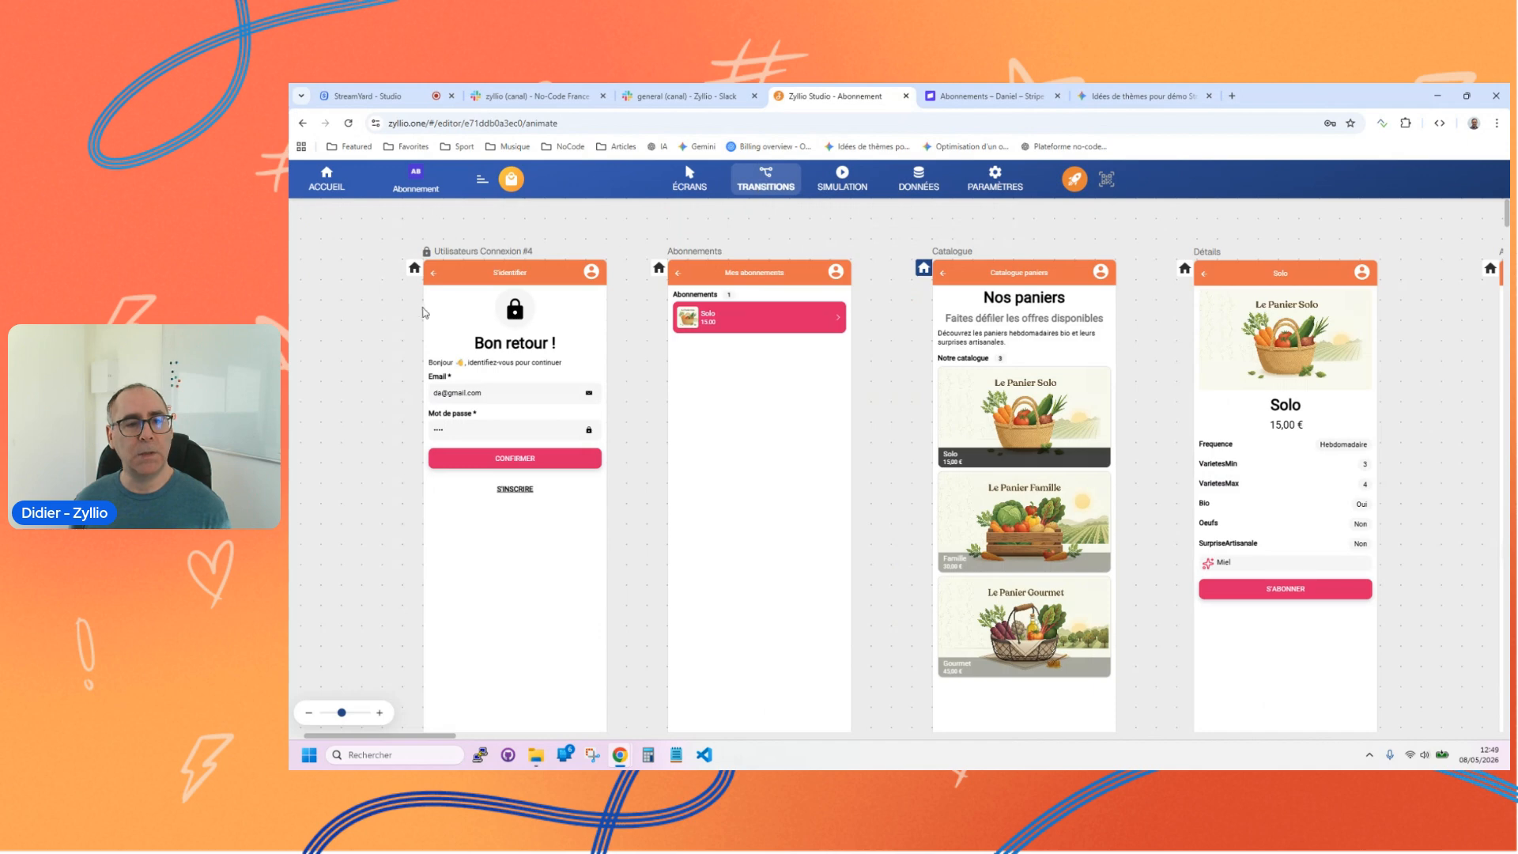
left_click(843, 181)
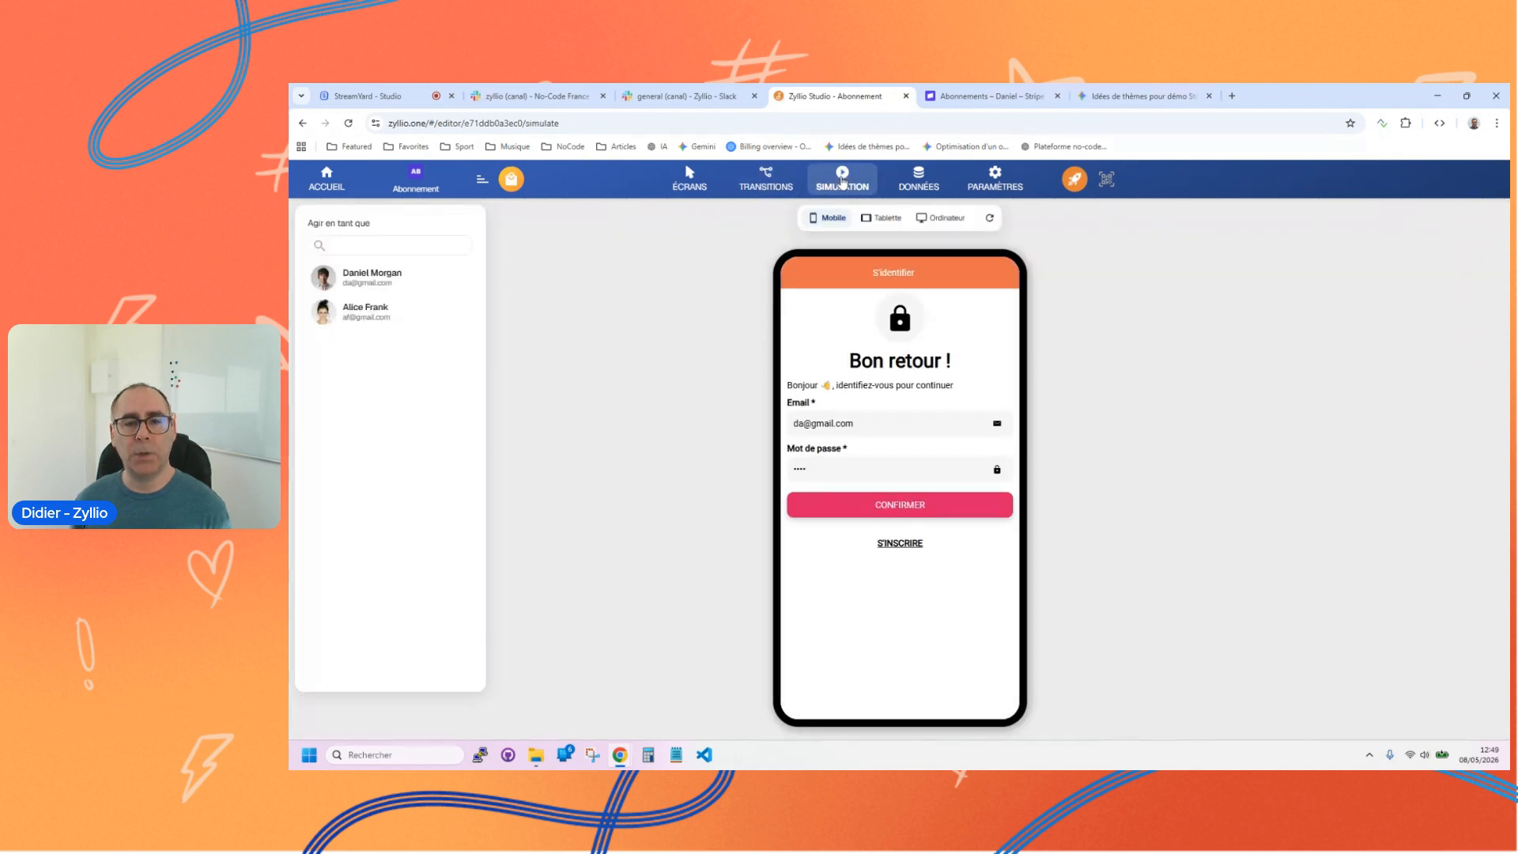
left_click(866, 514)
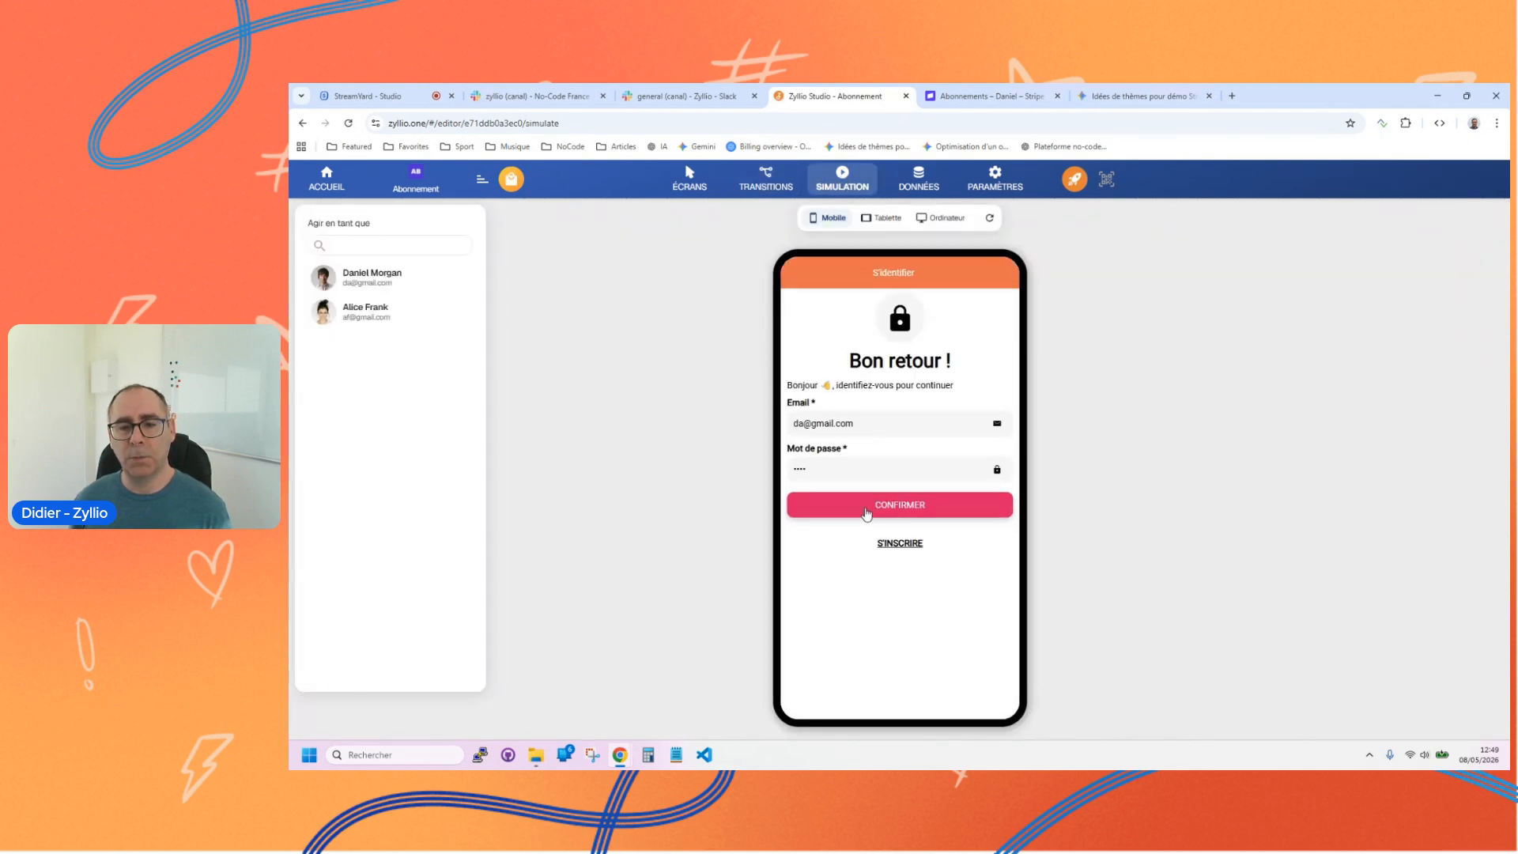
Step: Link the login screen's Confirmer button to the Abonnements screen and test the login in the simulation
left_click(757, 179)
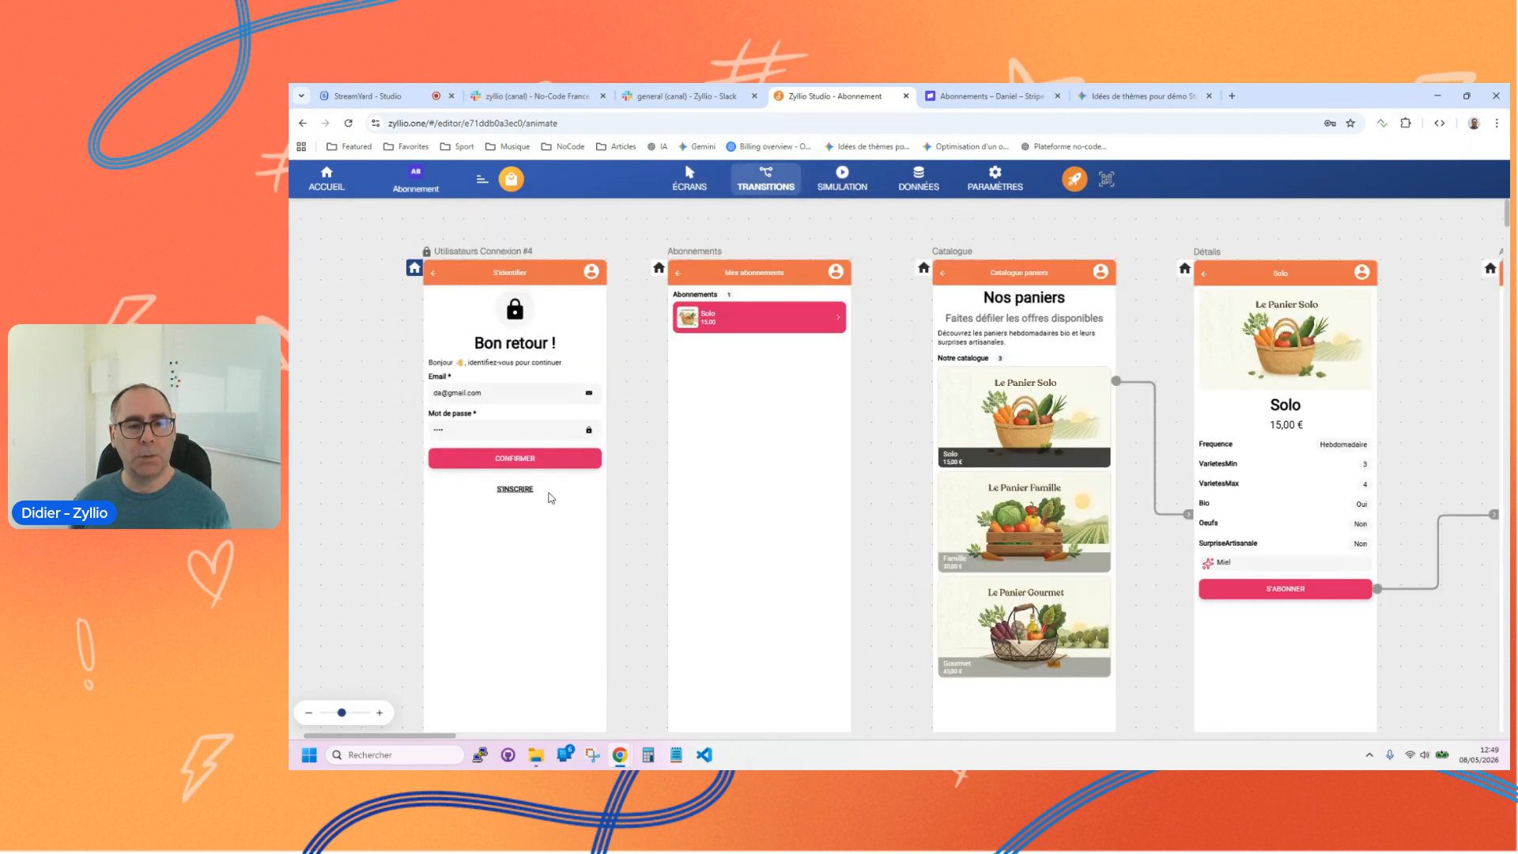
left_click_drag(607, 461, 694, 492)
left_click(842, 176)
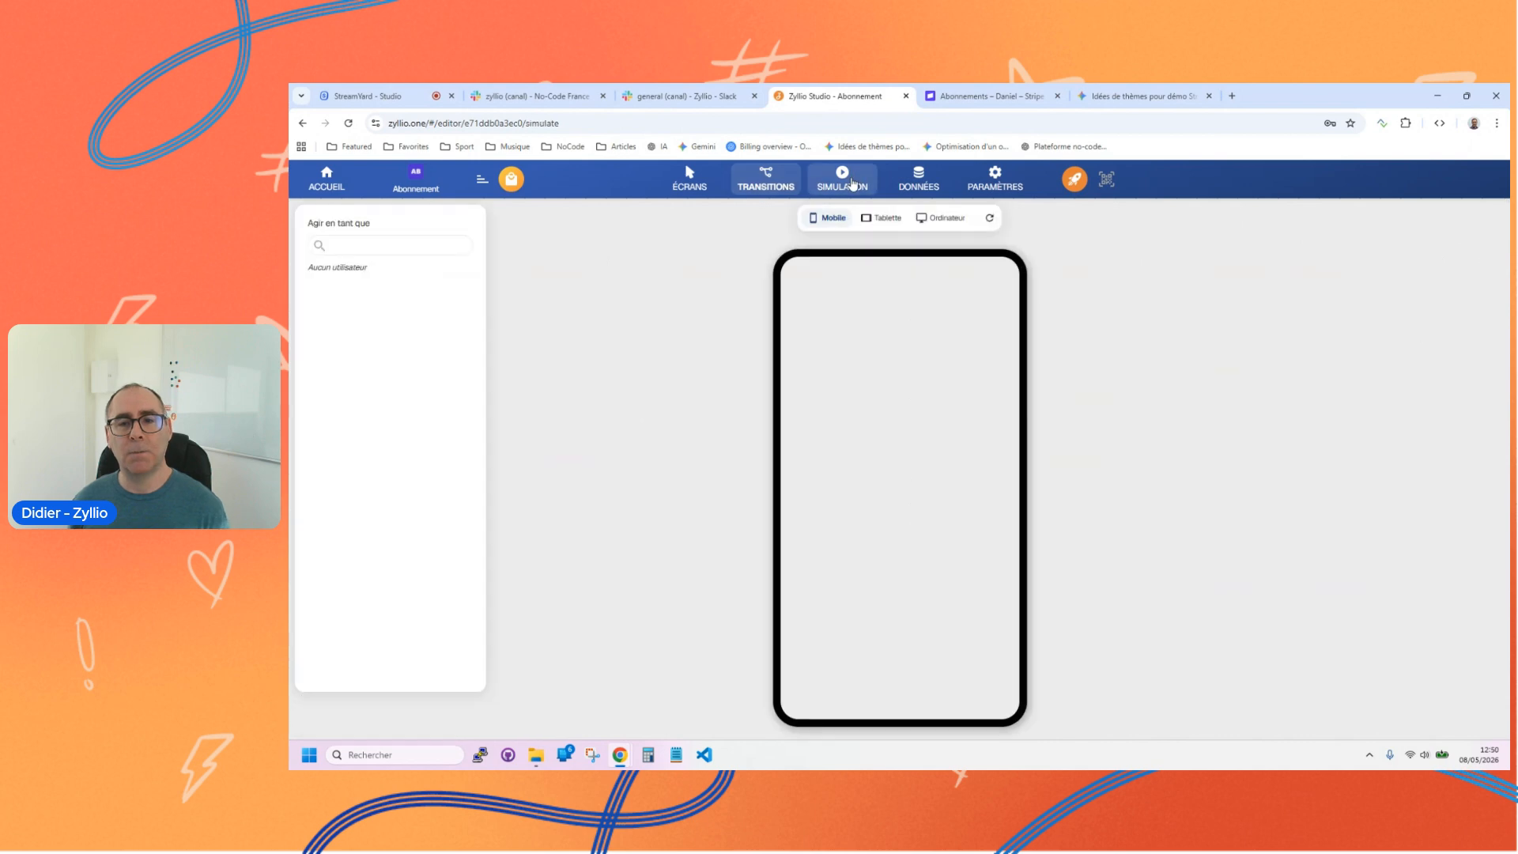
left_click(868, 513)
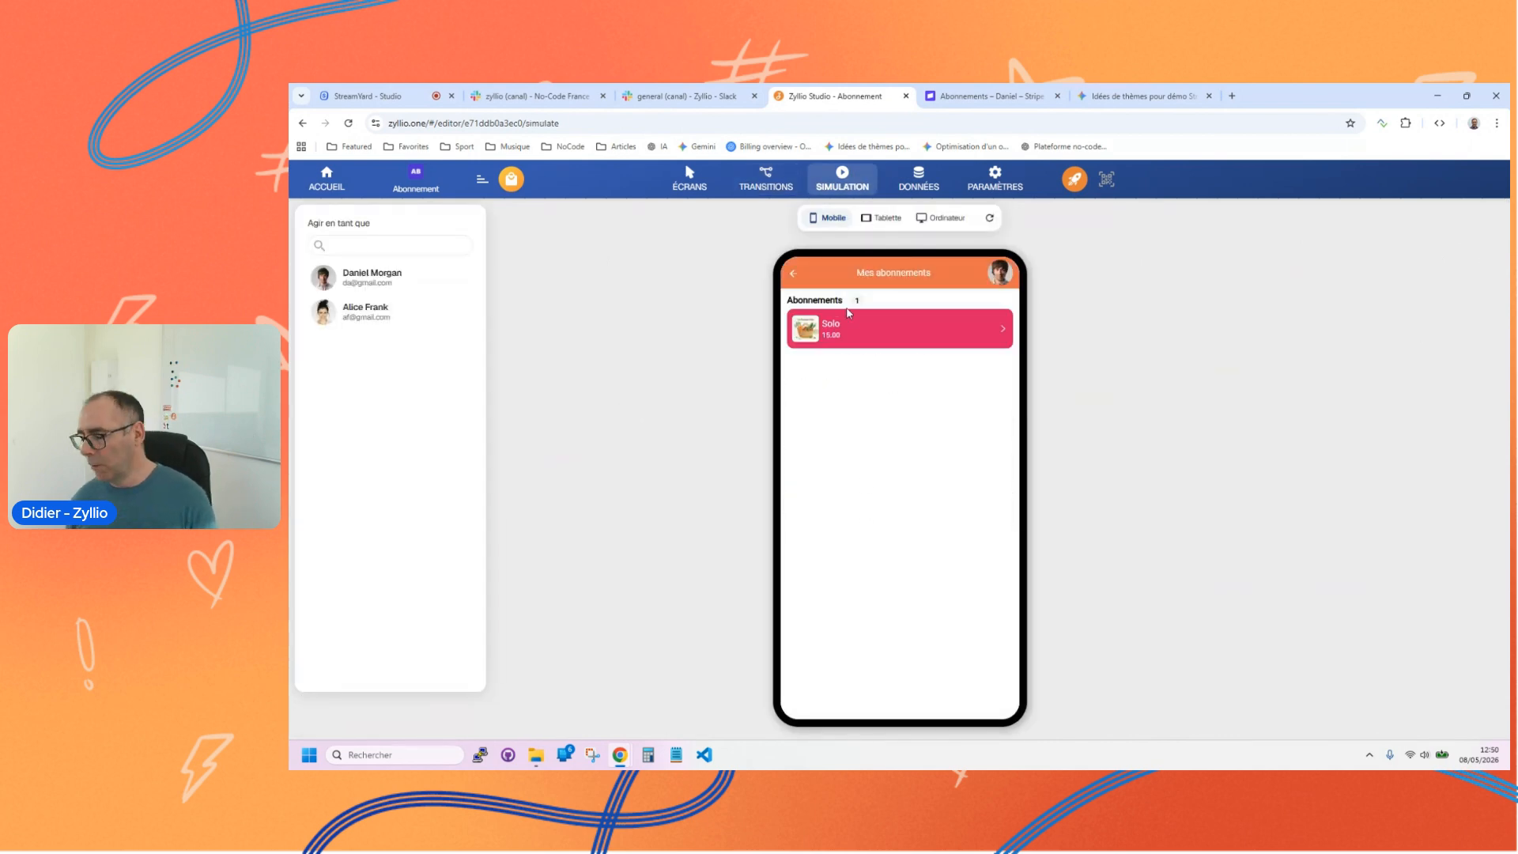
Step: Move the Catalogue, Détails and Abonnement screens together farther right to free space beside the Abonnements screen
left_click(690, 178)
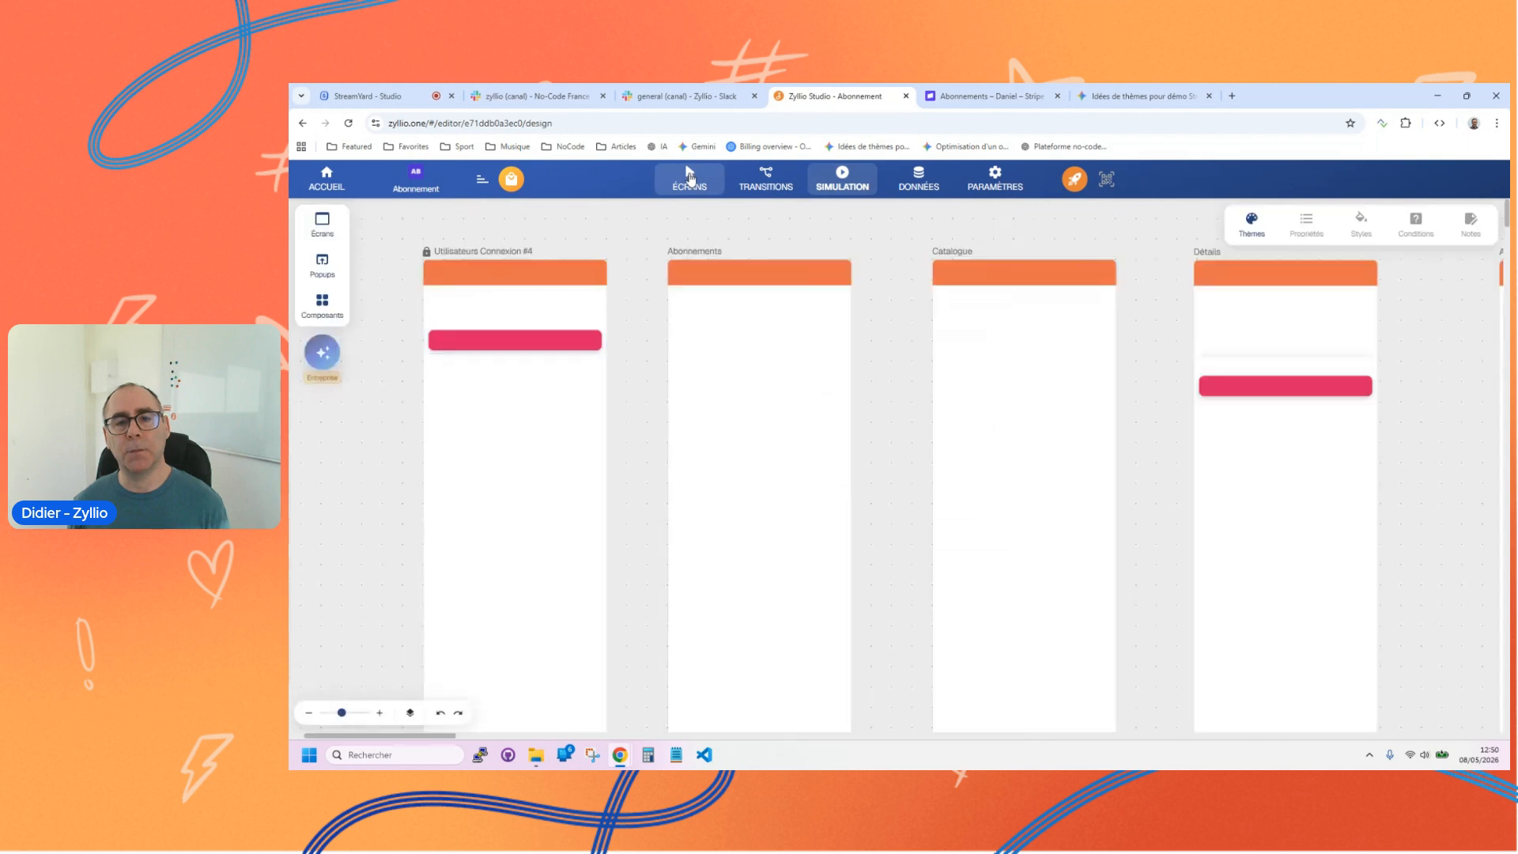
left_click(741, 323)
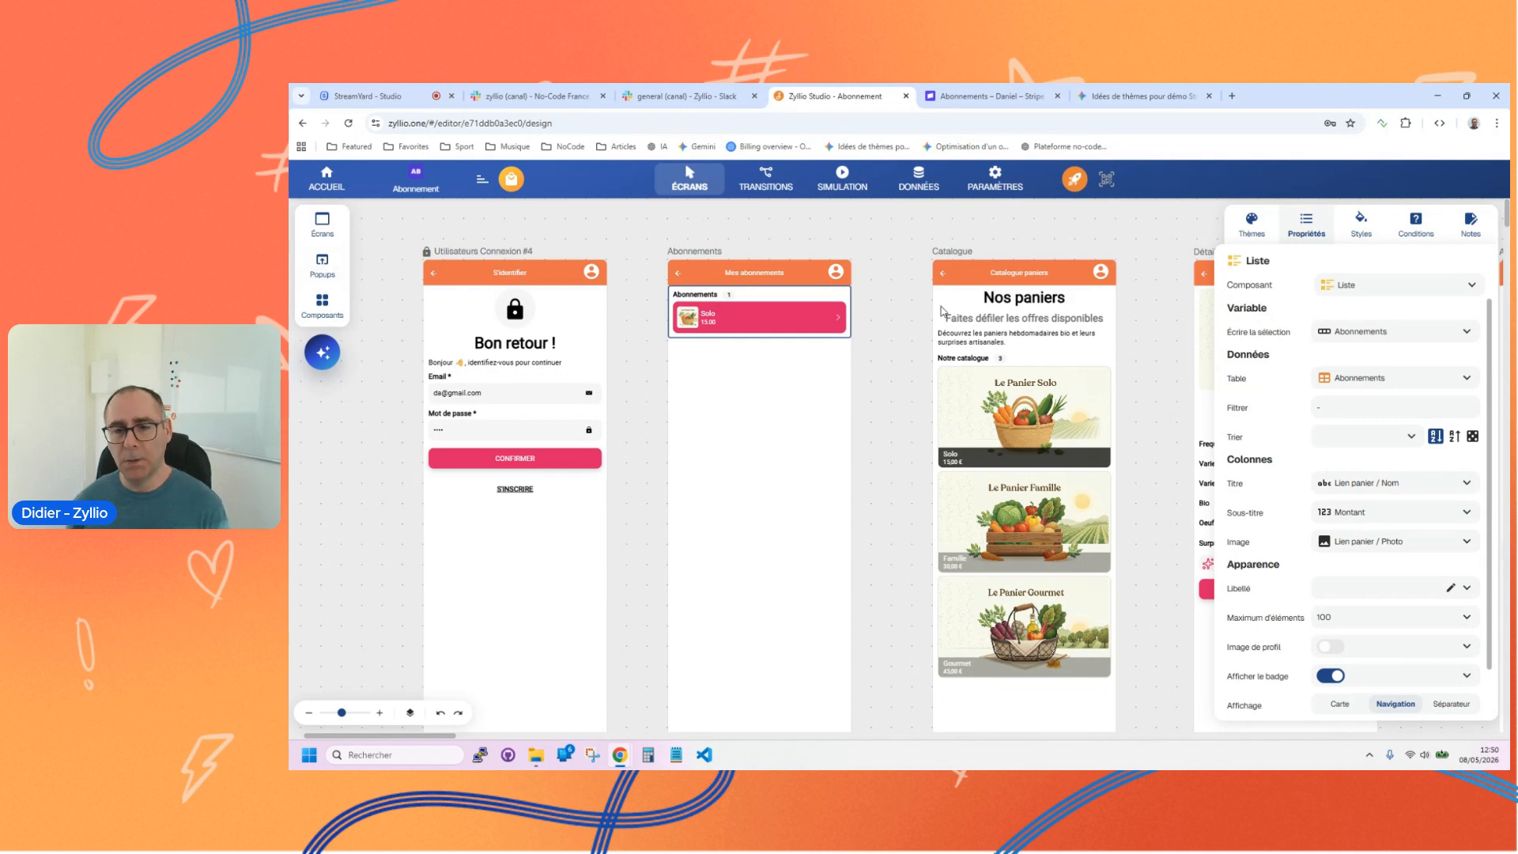
left_click(907, 435)
left_click_drag(908, 435, 500, 438)
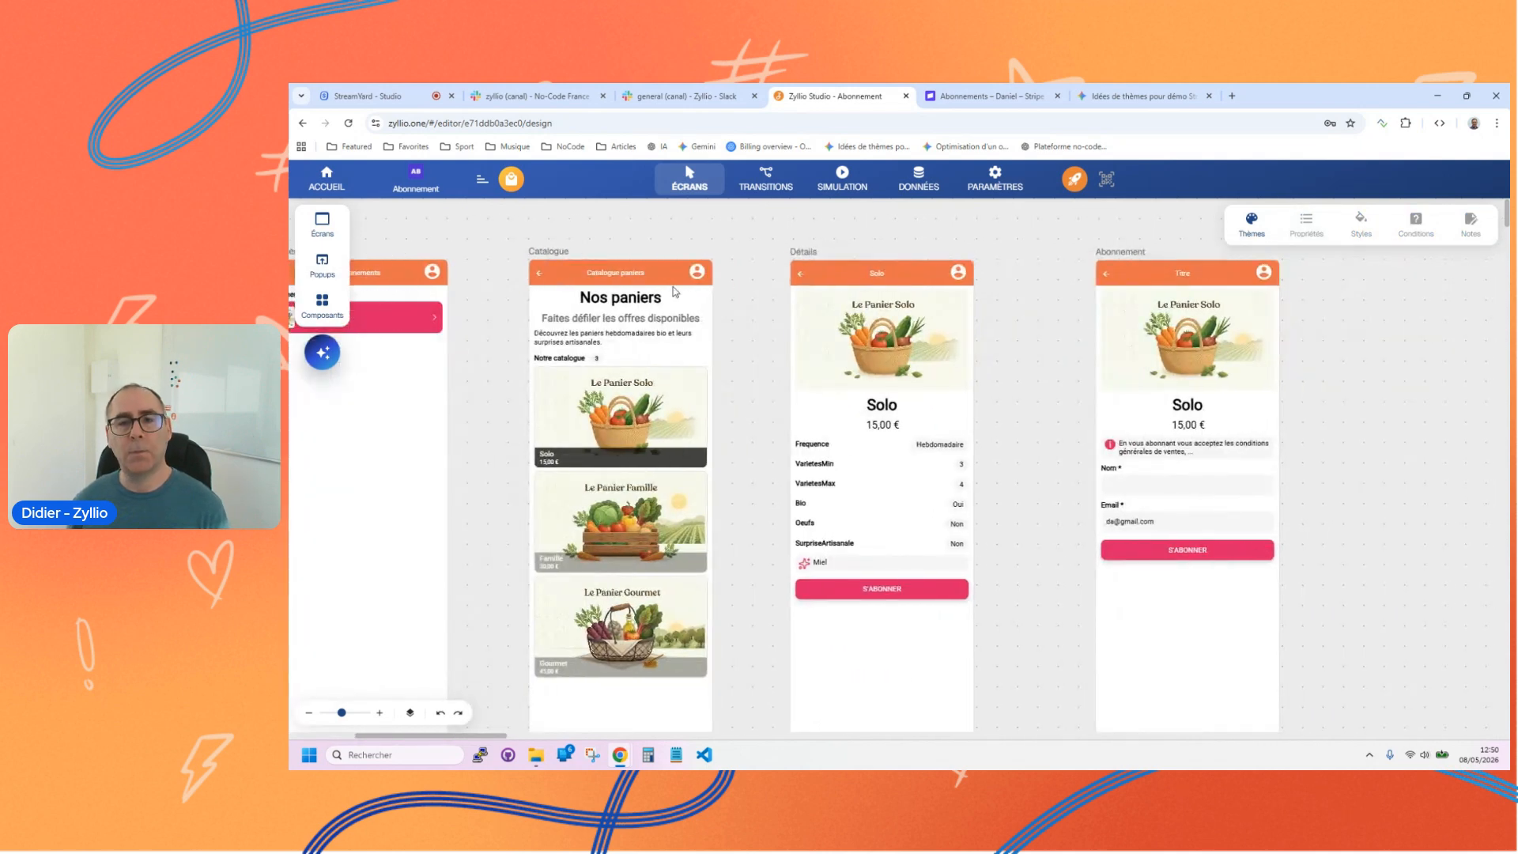
left_click(1104, 259)
left_click(808, 253, "shift")
left_click(557, 250, "shift")
left_click_drag(594, 364, 938, 398)
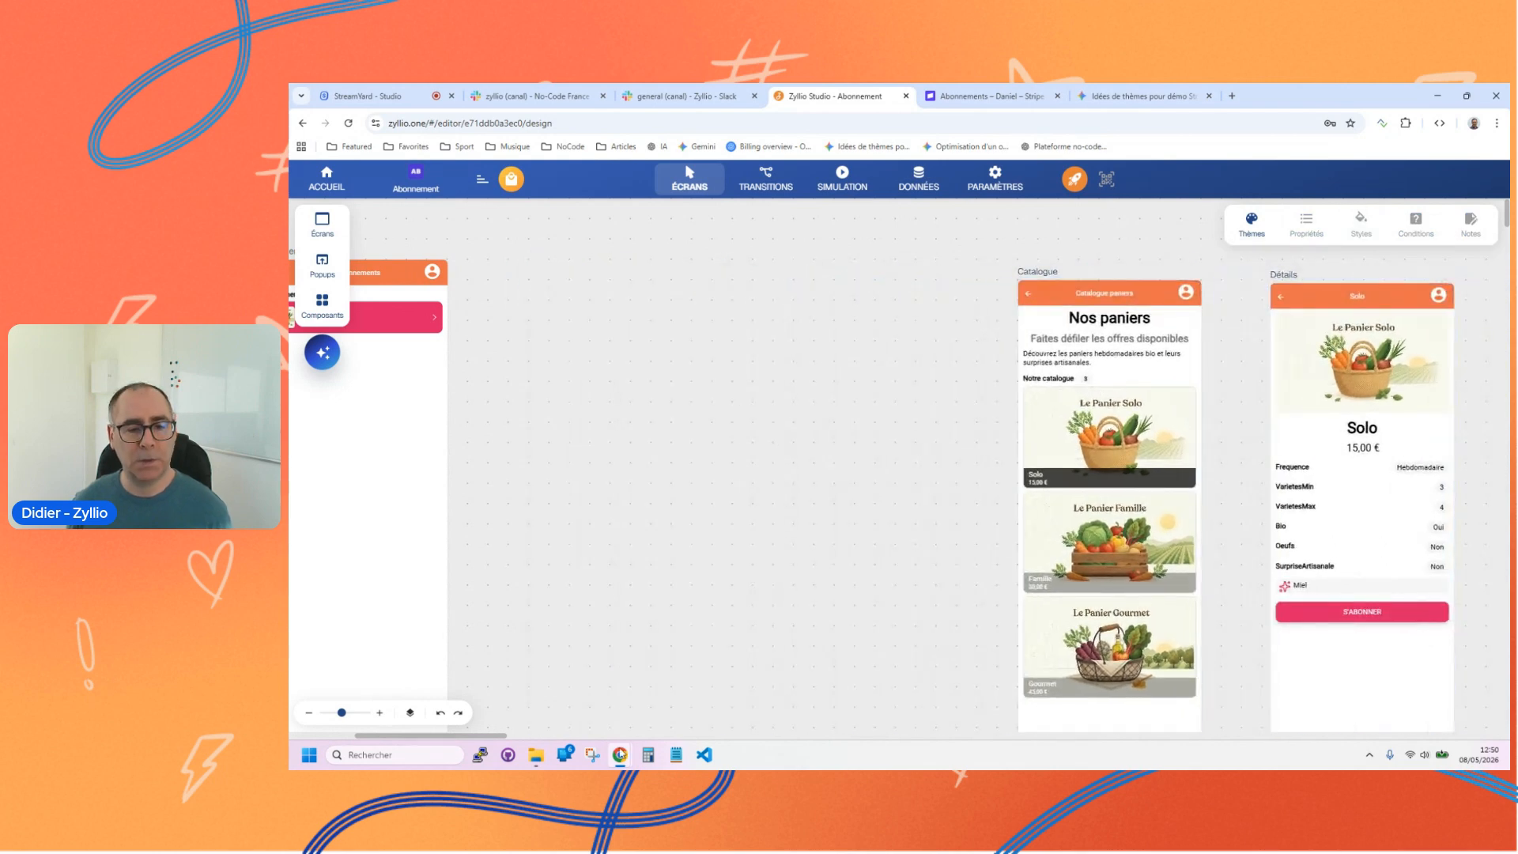
left_click_drag(489, 742, 434, 741)
Step: Add a Détails popup based on the Abonnements screen's list selection and place it beside that screen
left_click(322, 265)
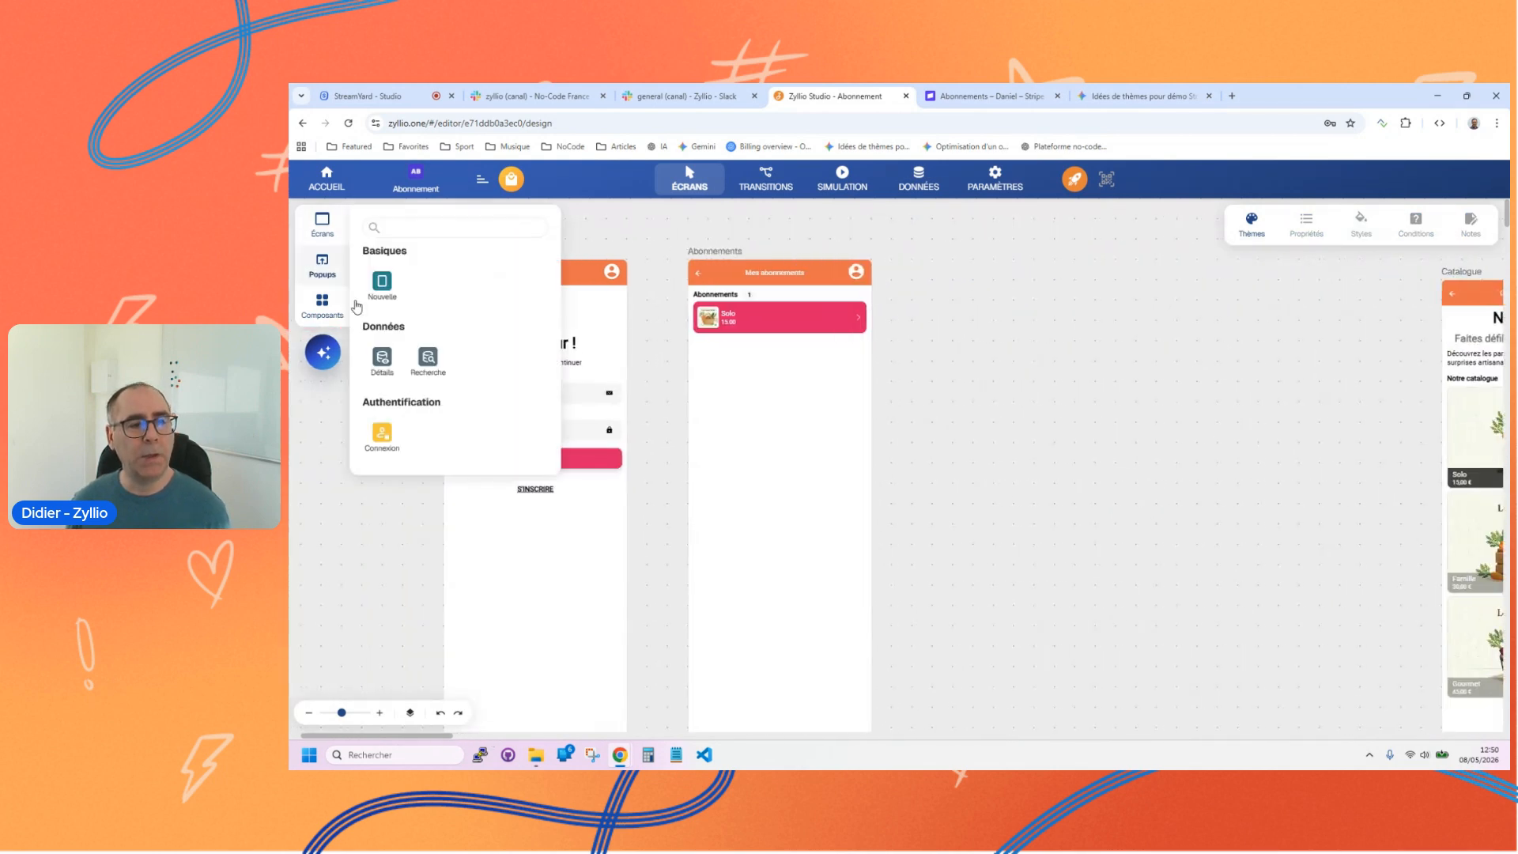
left_click(385, 357)
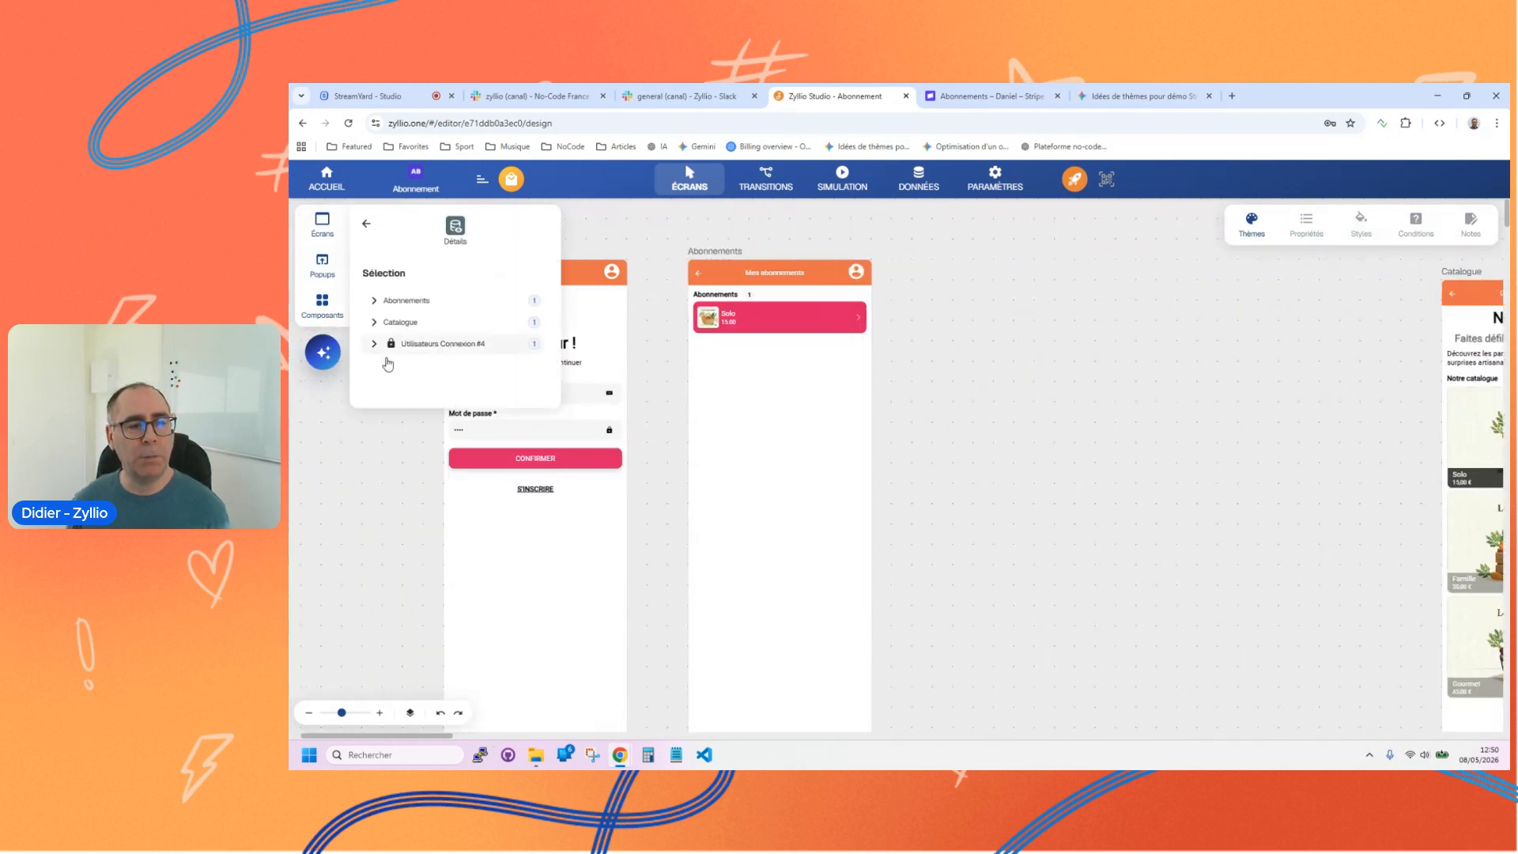
left_click(426, 300)
left_click(425, 323)
left_click_drag(425, 323, 961, 341)
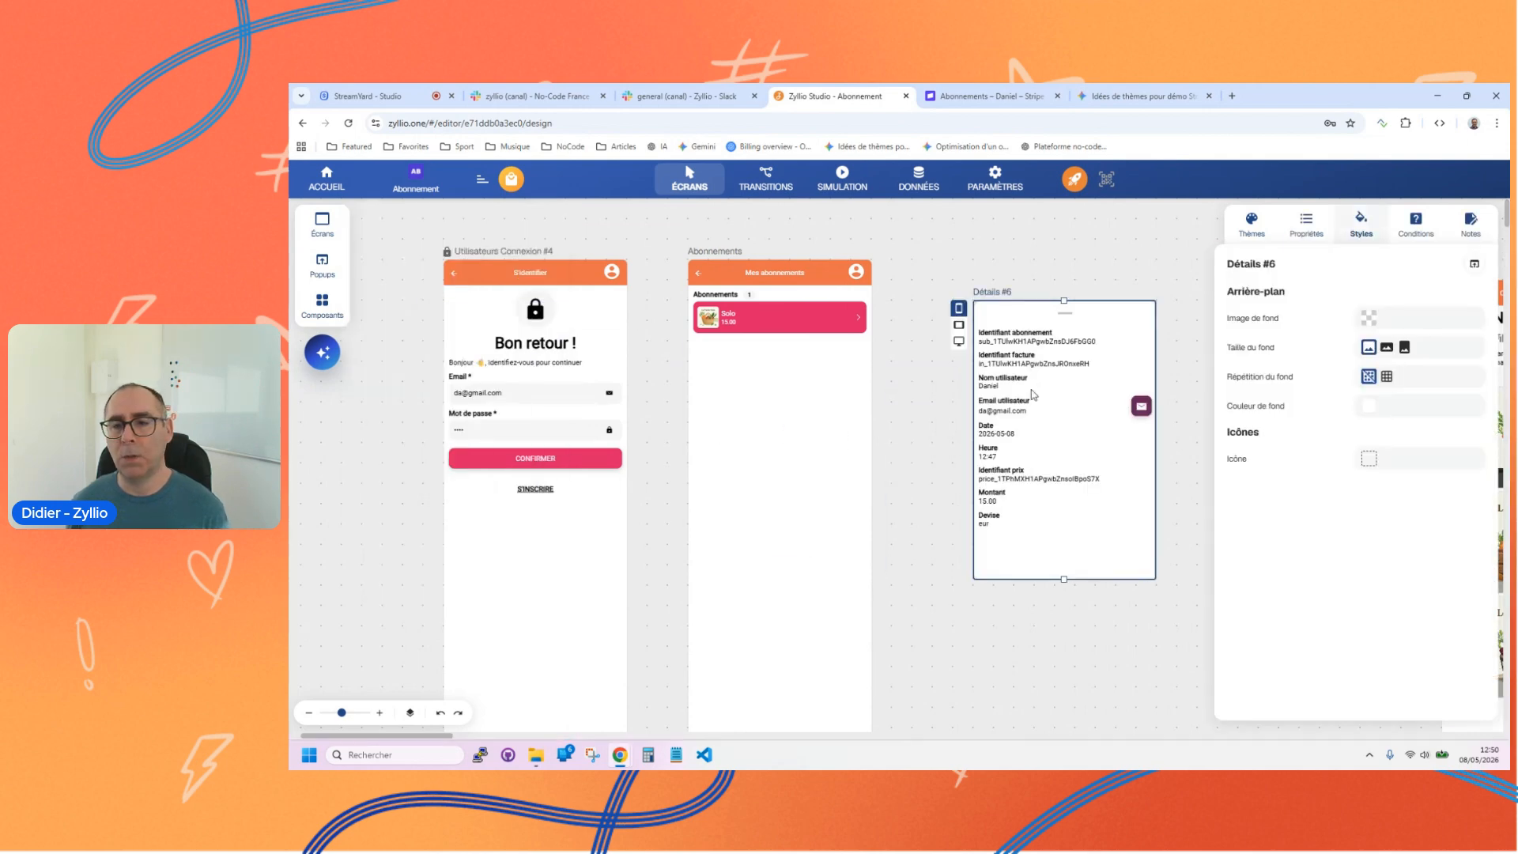
Step: Delete the Devise field from the new details popup and rename the popup Détails abonnement
left_click(1009, 339)
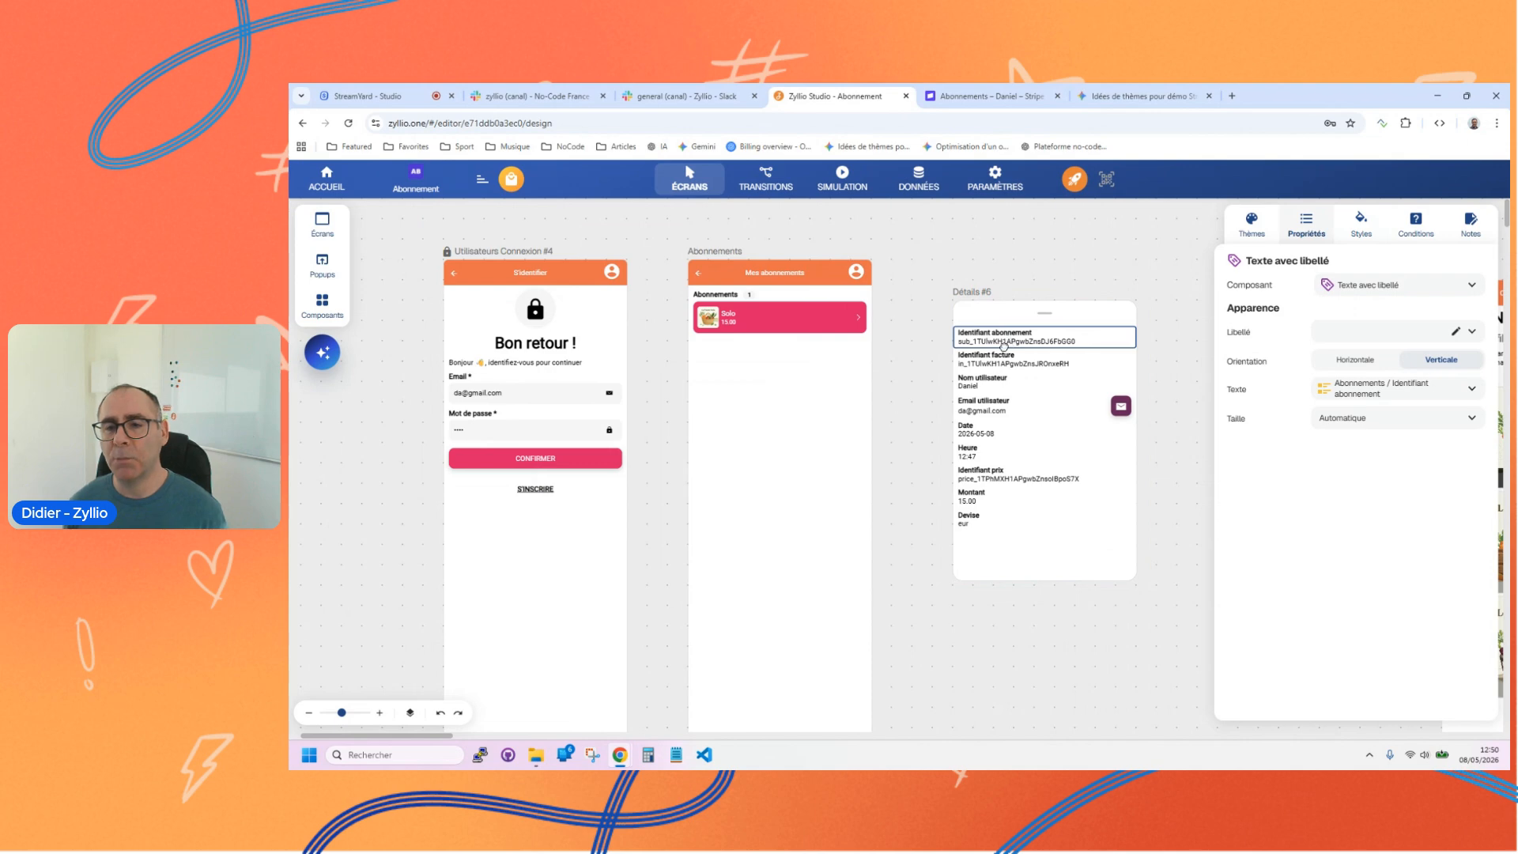
left_click(1021, 365)
left_click(1013, 477)
left_click(987, 524)
key("Delete")
left_click(1009, 452)
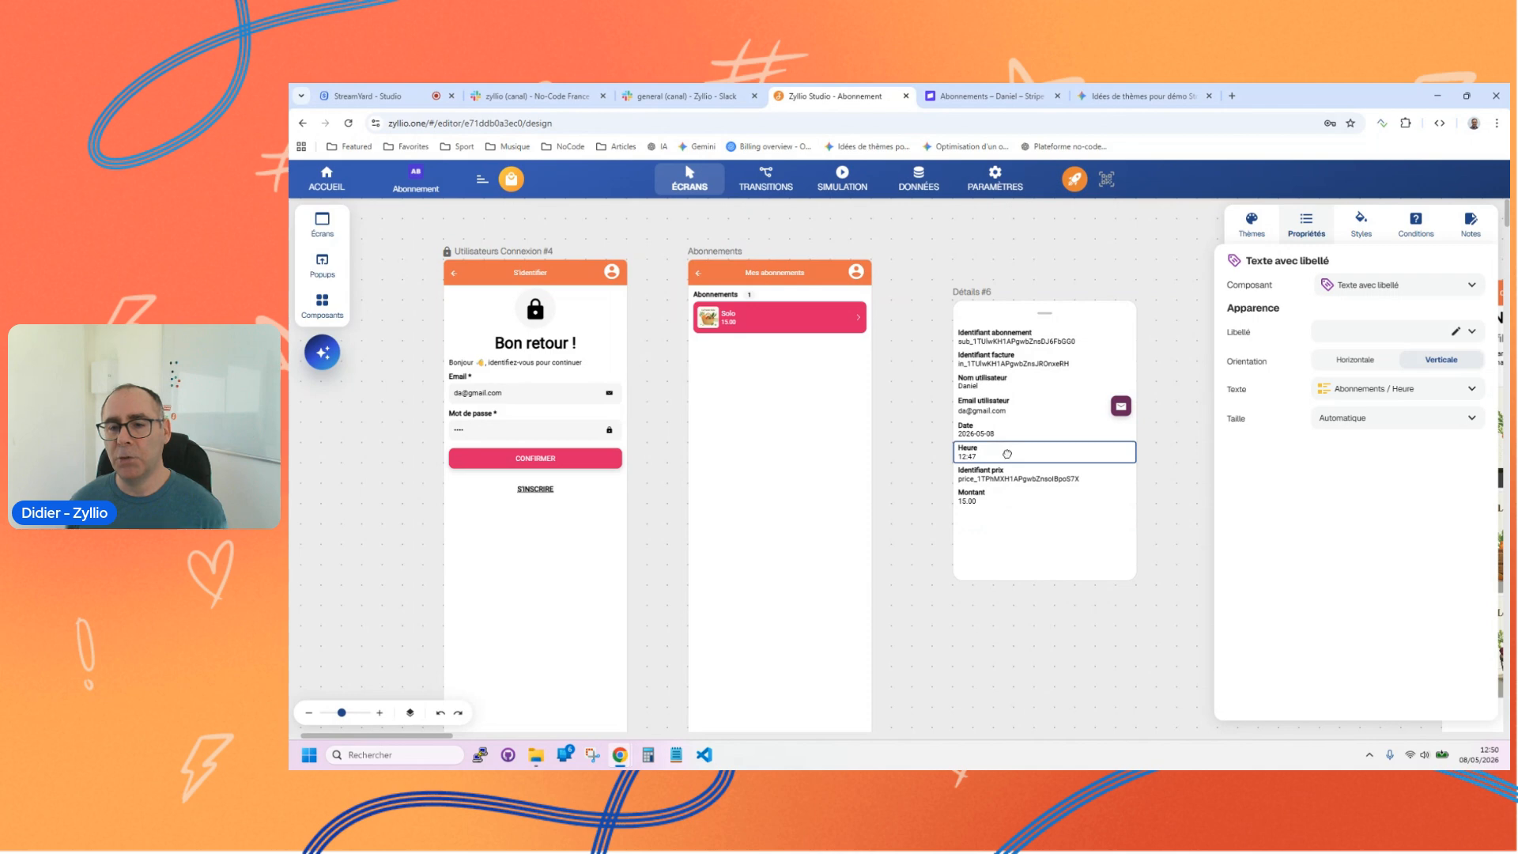
left_click(1018, 551)
left_click(981, 291)
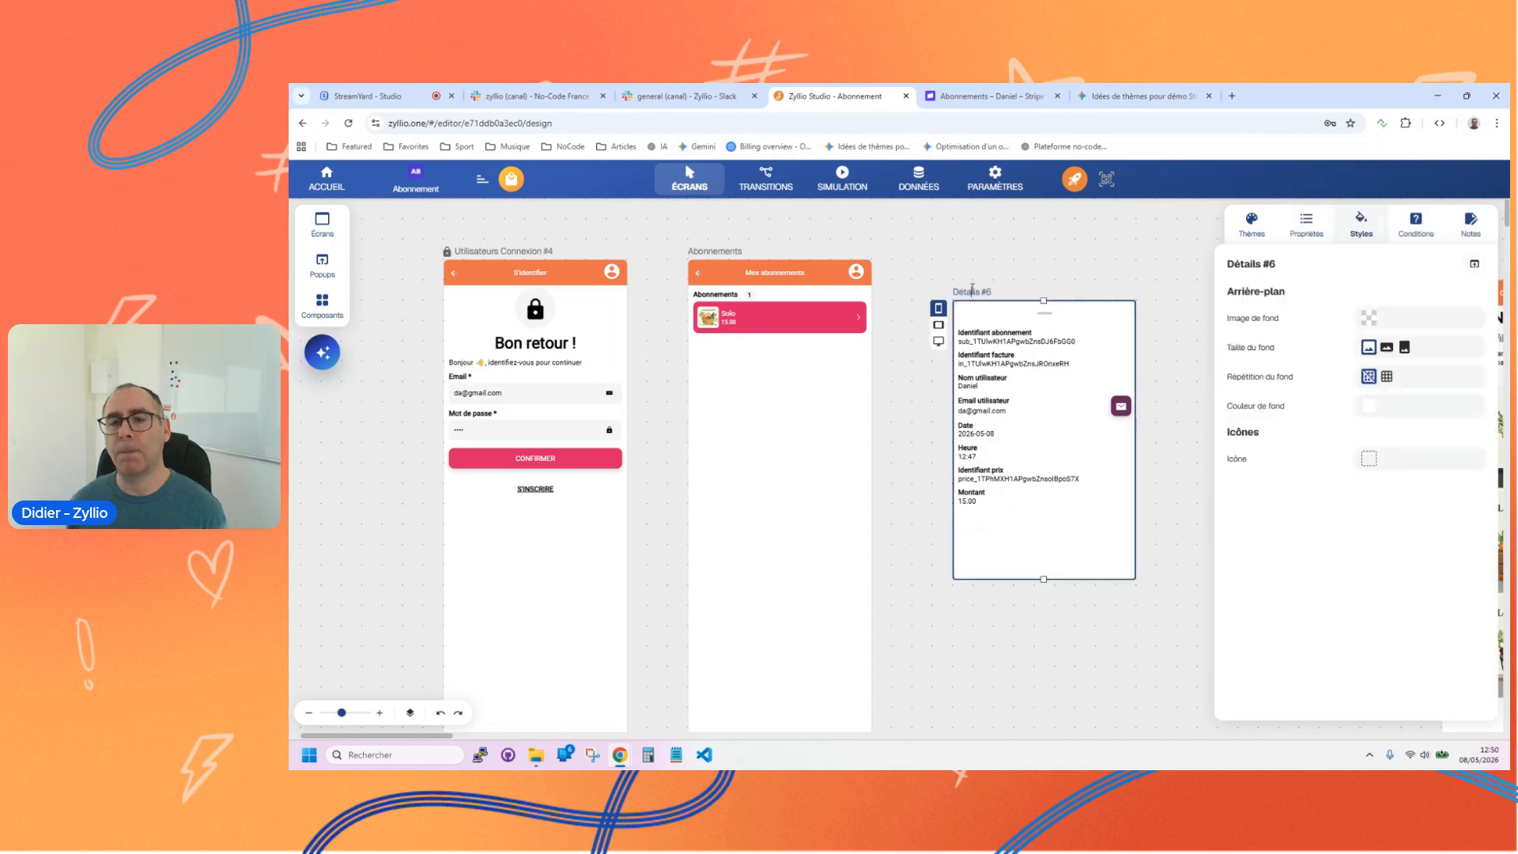
type("abonnement")
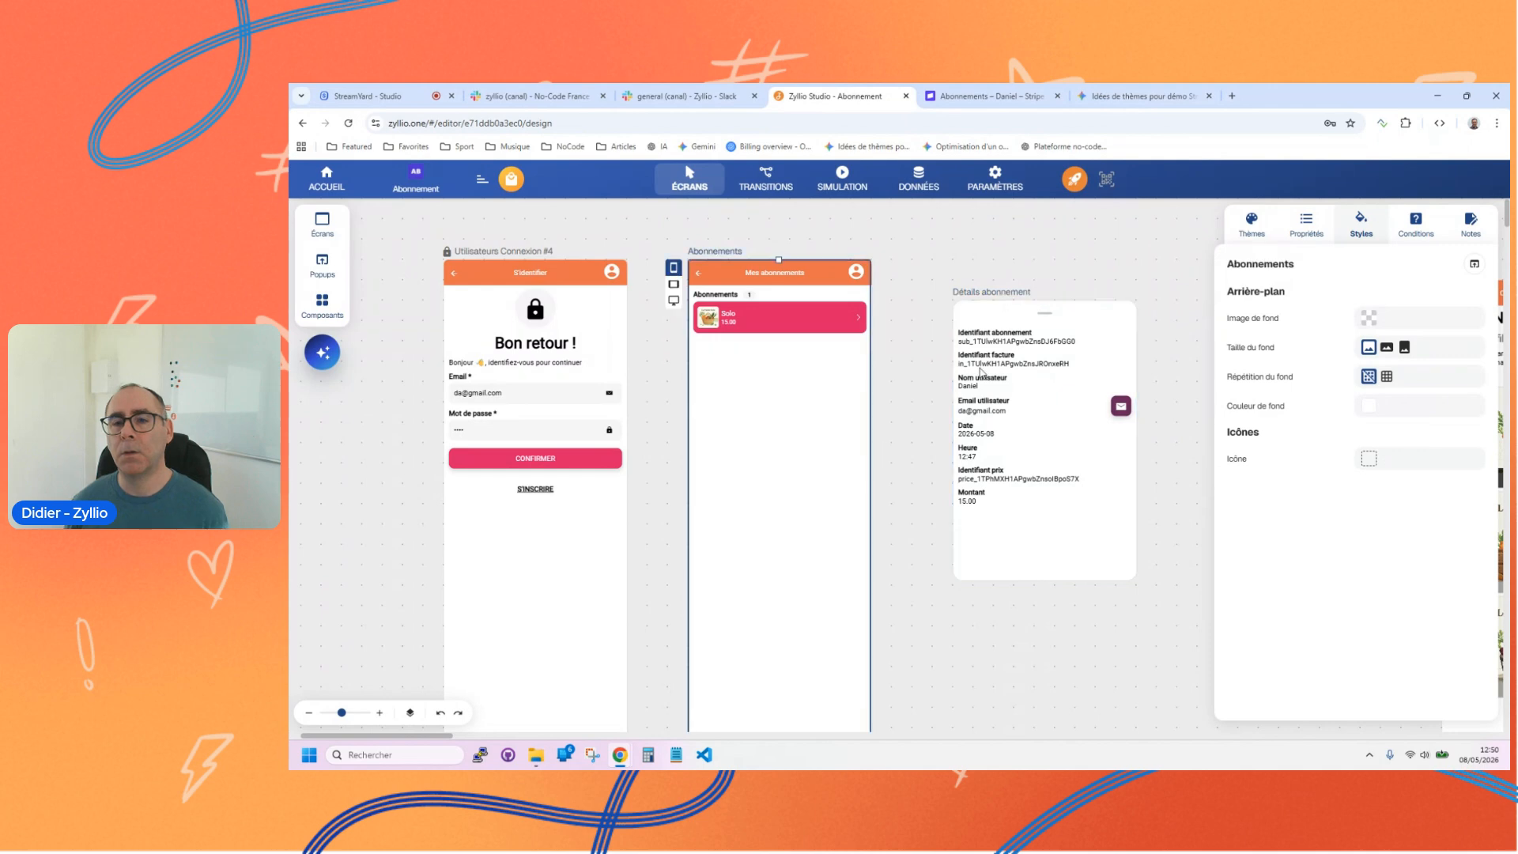
Step: Delete the Identifiant abonnement and Identifiant facture fields from the Détails abonnement popup
left_click(997, 332)
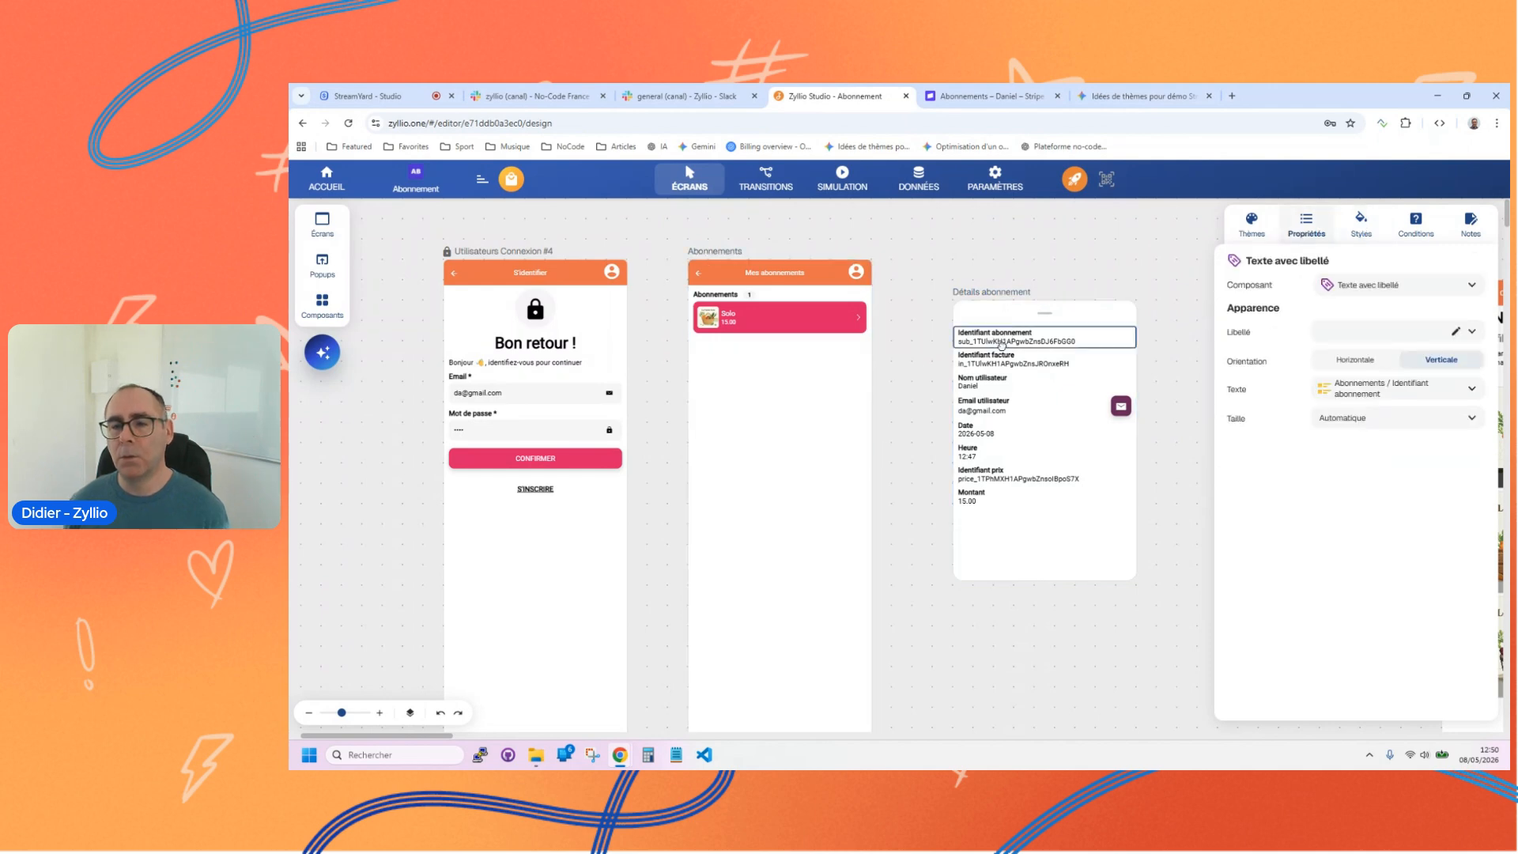
key("Delete")
left_click(993, 338)
key("Delete")
left_click(980, 338)
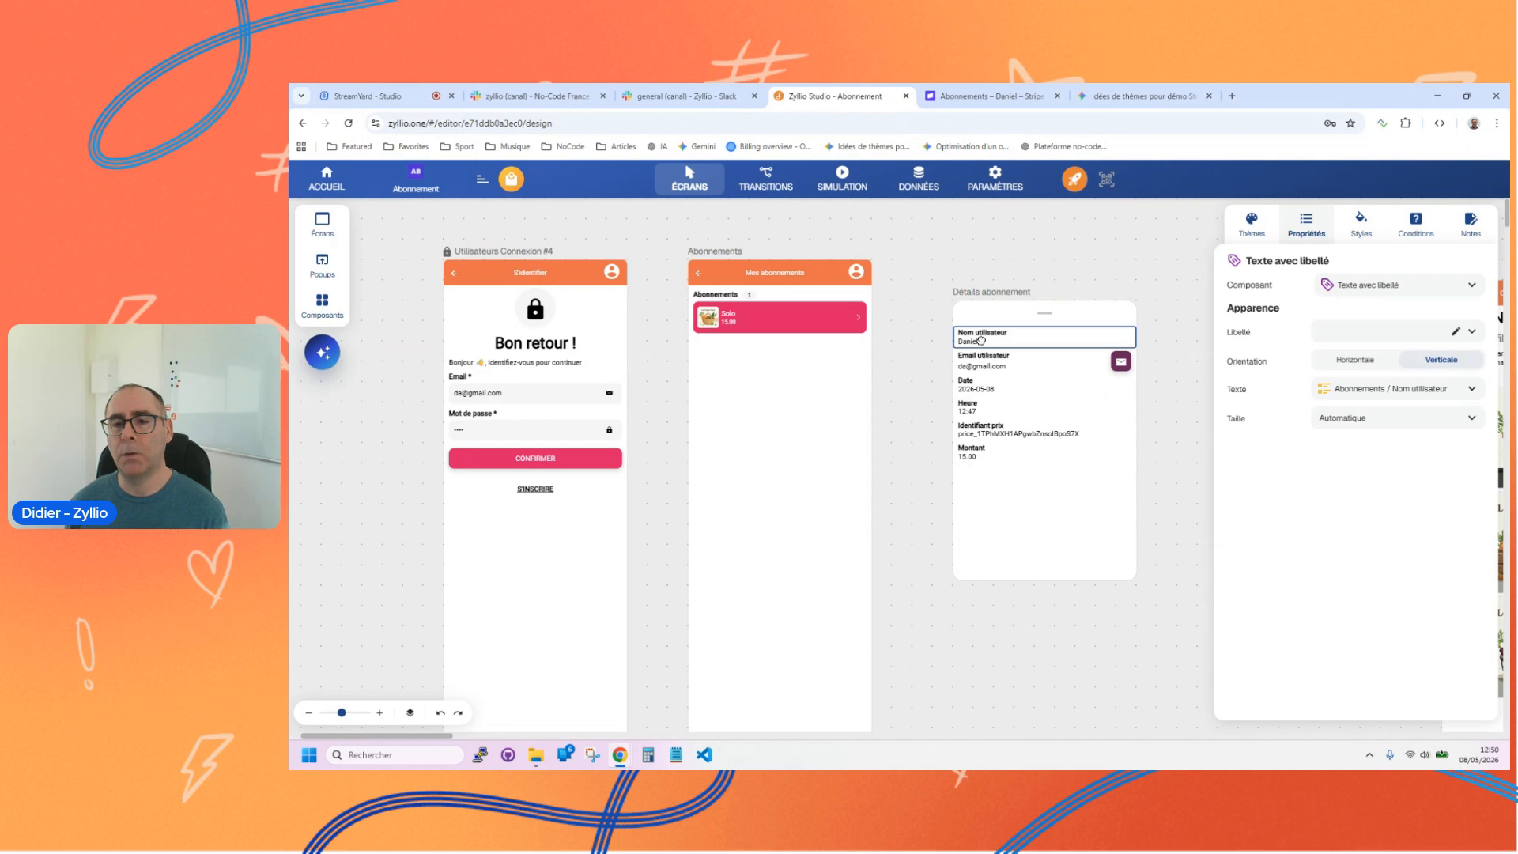
left_click(986, 387)
left_click(977, 410)
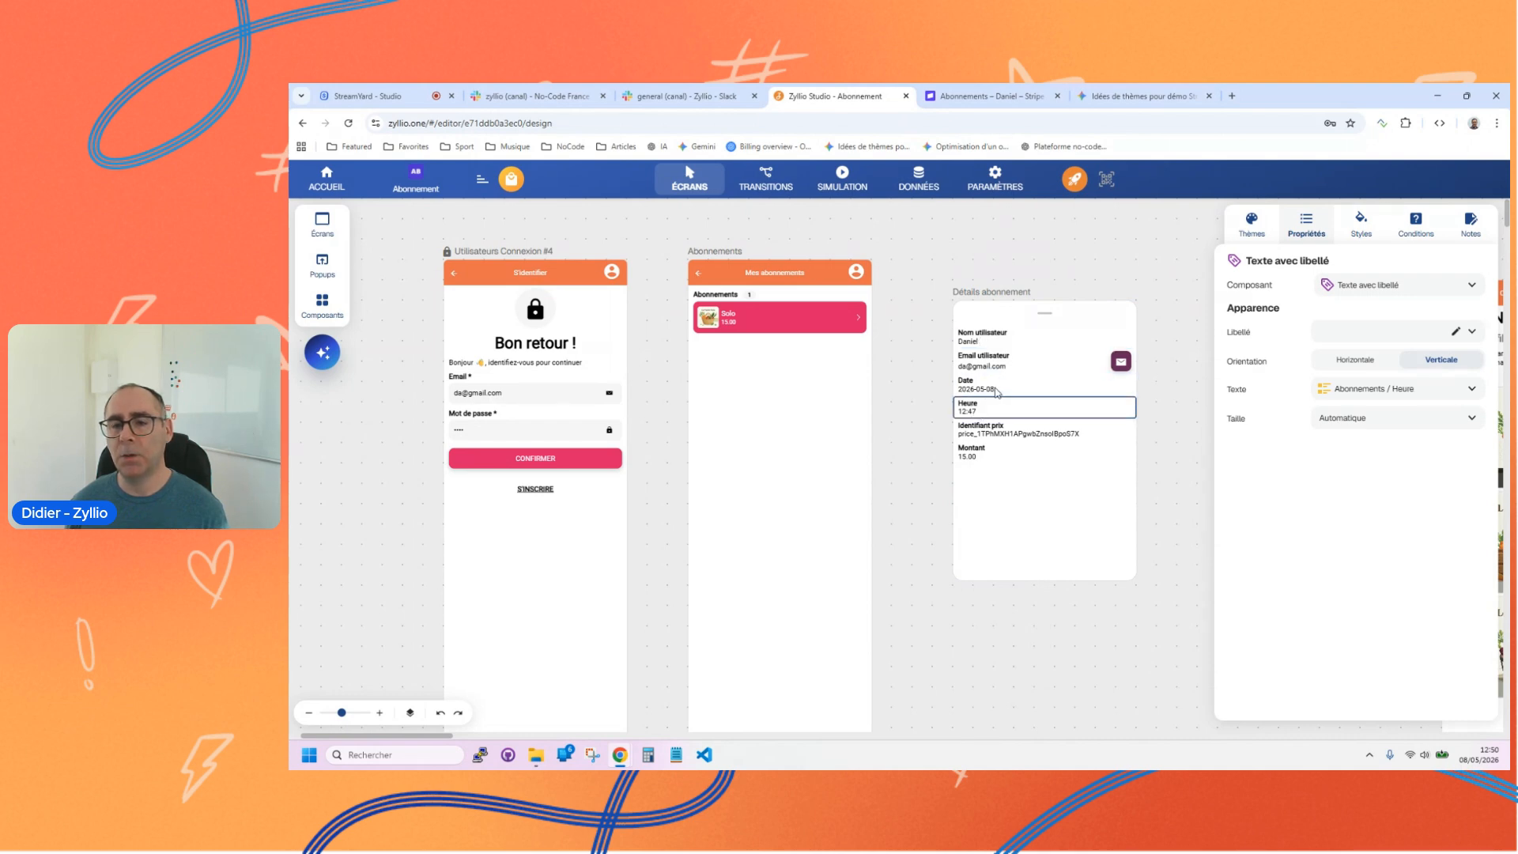
left_click(995, 431)
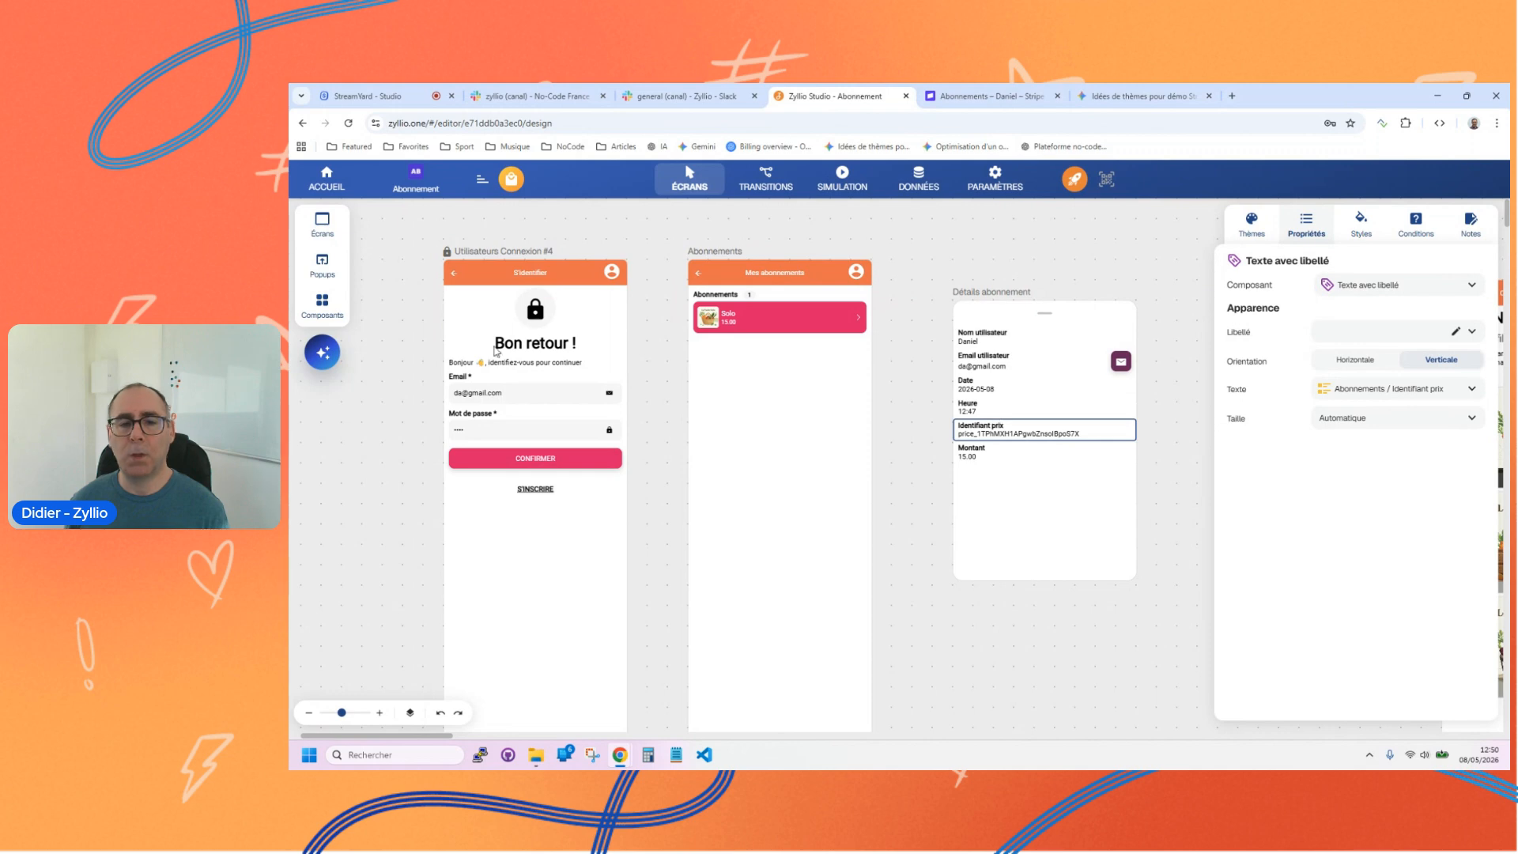
Step: Add a 2 colonnes container below Montant in the popup and move Date and Heure into its first and second columns
left_click(322, 304)
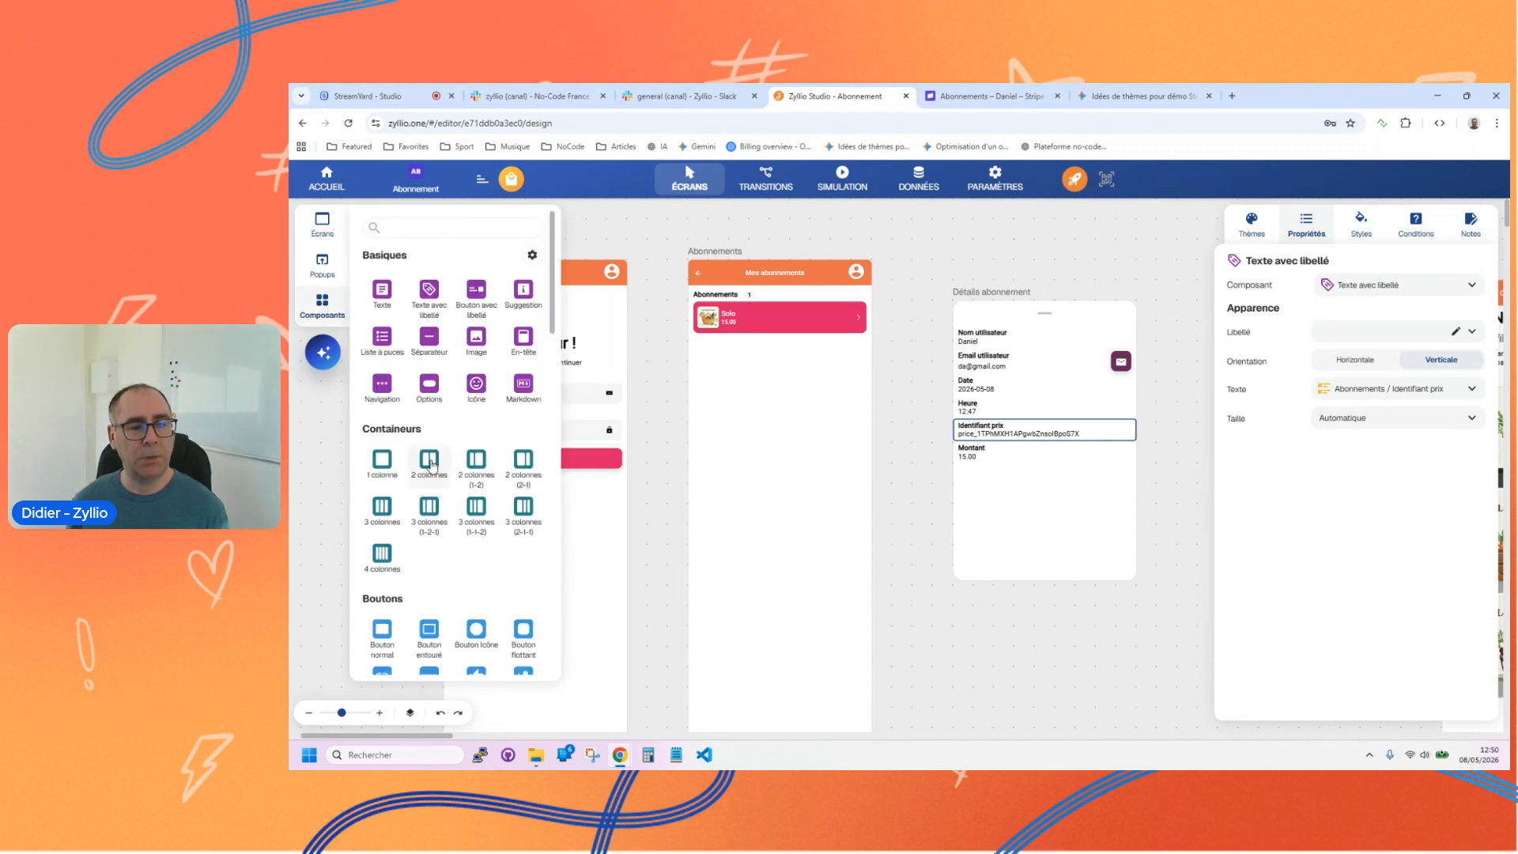
left_click(431, 465)
left_click(386, 271)
left_click_drag(432, 332, 1023, 499)
left_click(971, 403)
left_click_drag(971, 404, 1055, 468)
left_click_drag(978, 396, 998, 467)
left_click(1045, 467)
left_click(1040, 467)
Step: Clear the title of the two-column container holding Date and Heure
left_click(978, 427)
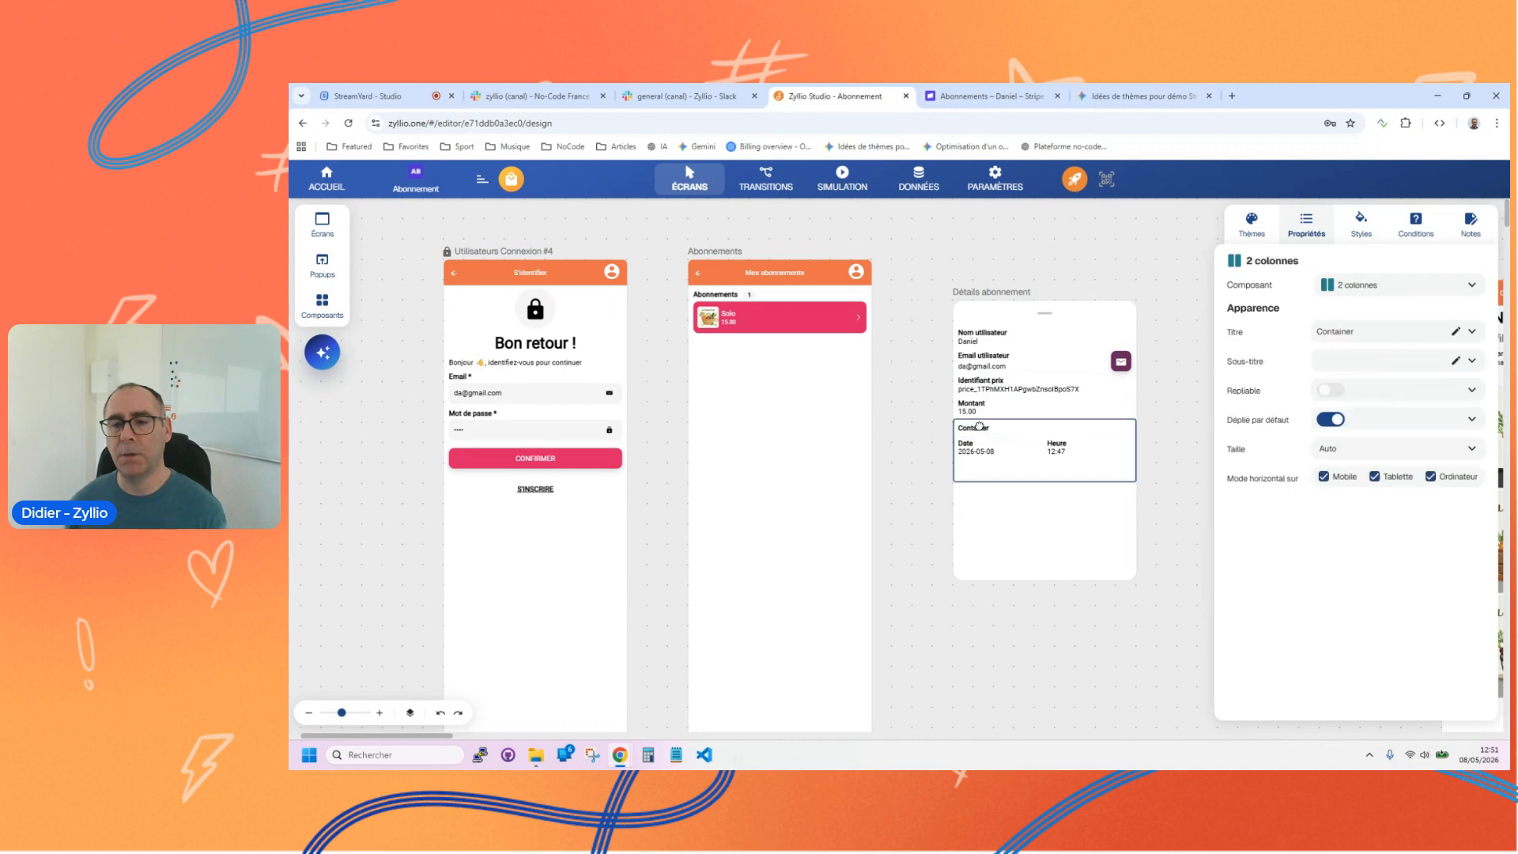
double_click(1336, 332)
key("BackSpace")
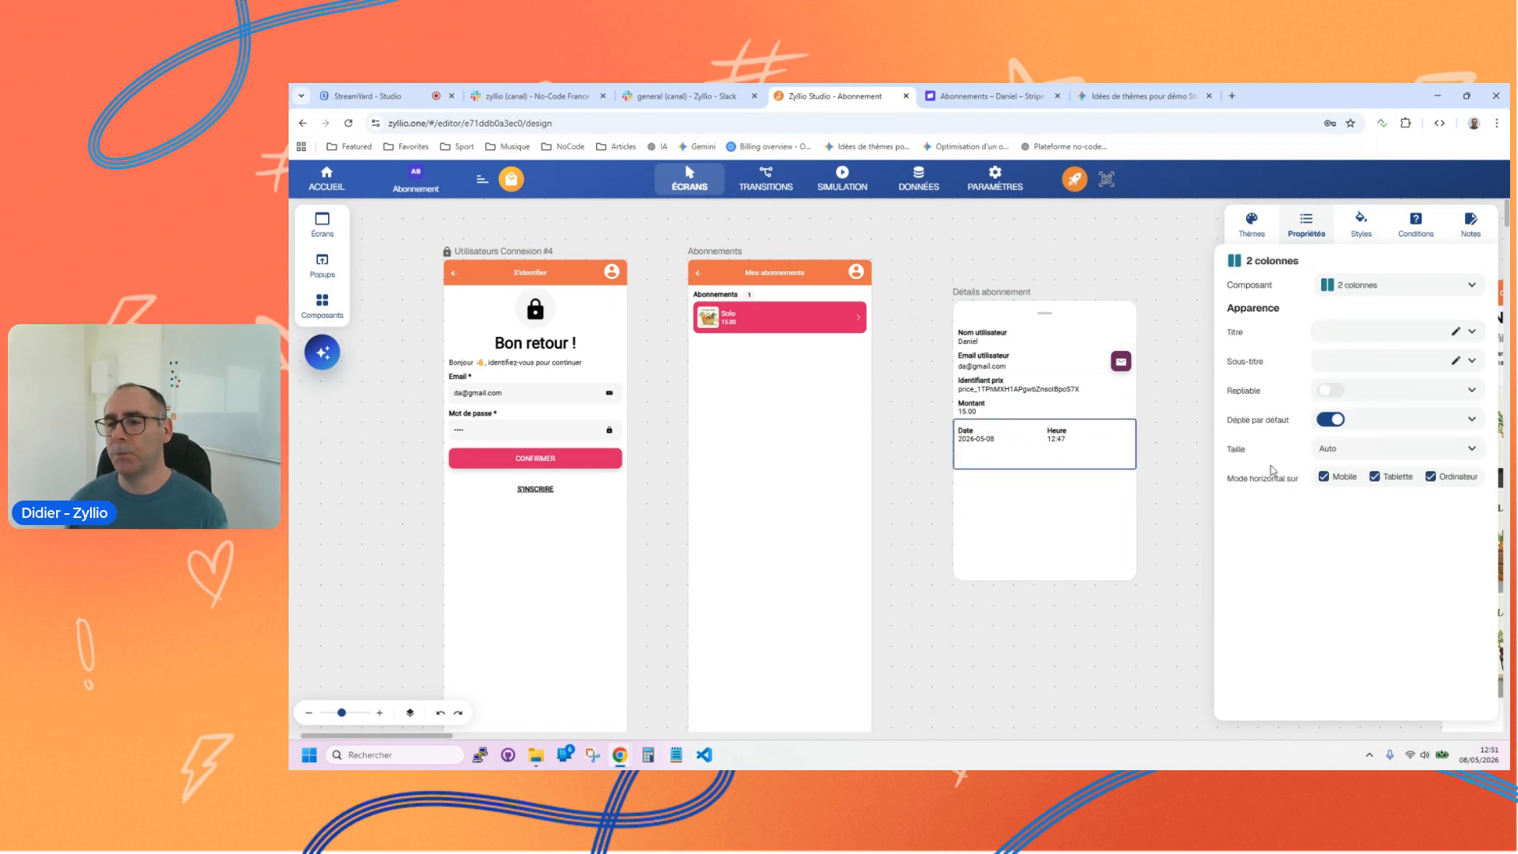
Step: Set the two-column container's background colour to the translucent #E7CECE3D
left_click(1376, 226)
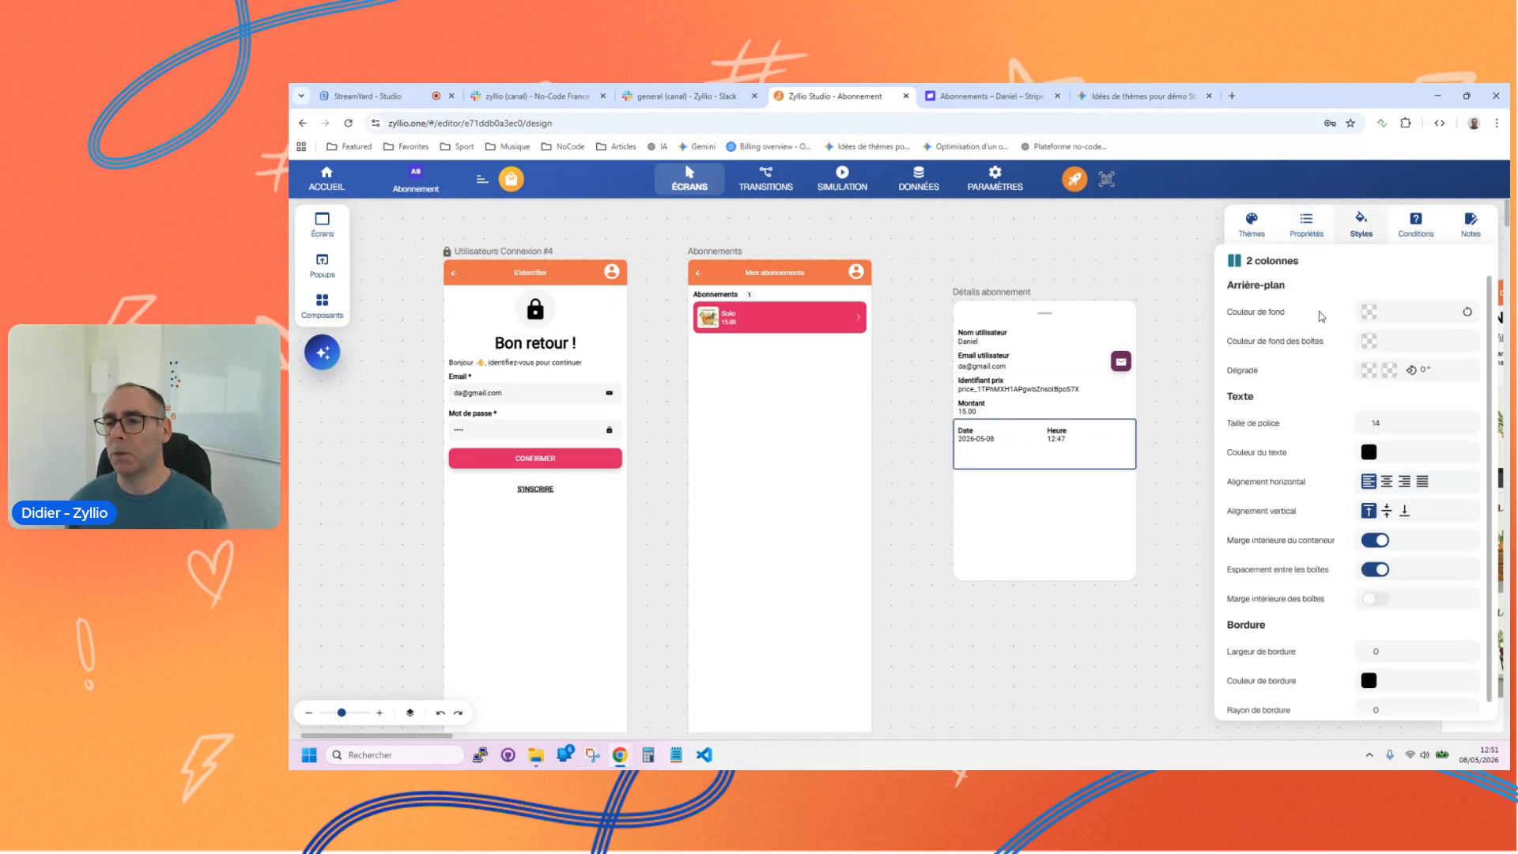
left_click(1370, 313)
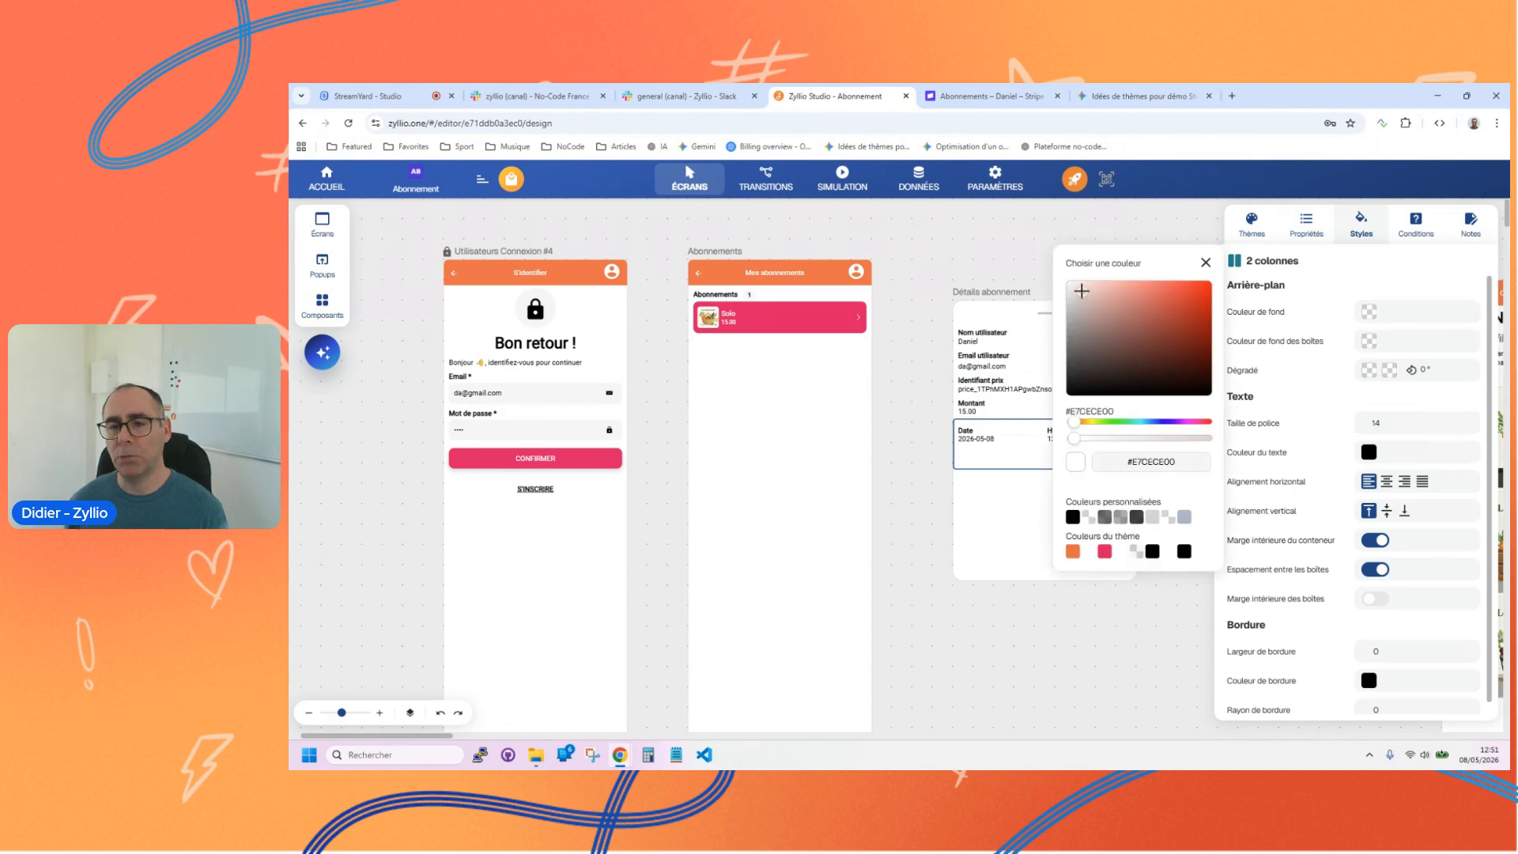
left_click_drag(1073, 438, 1124, 448)
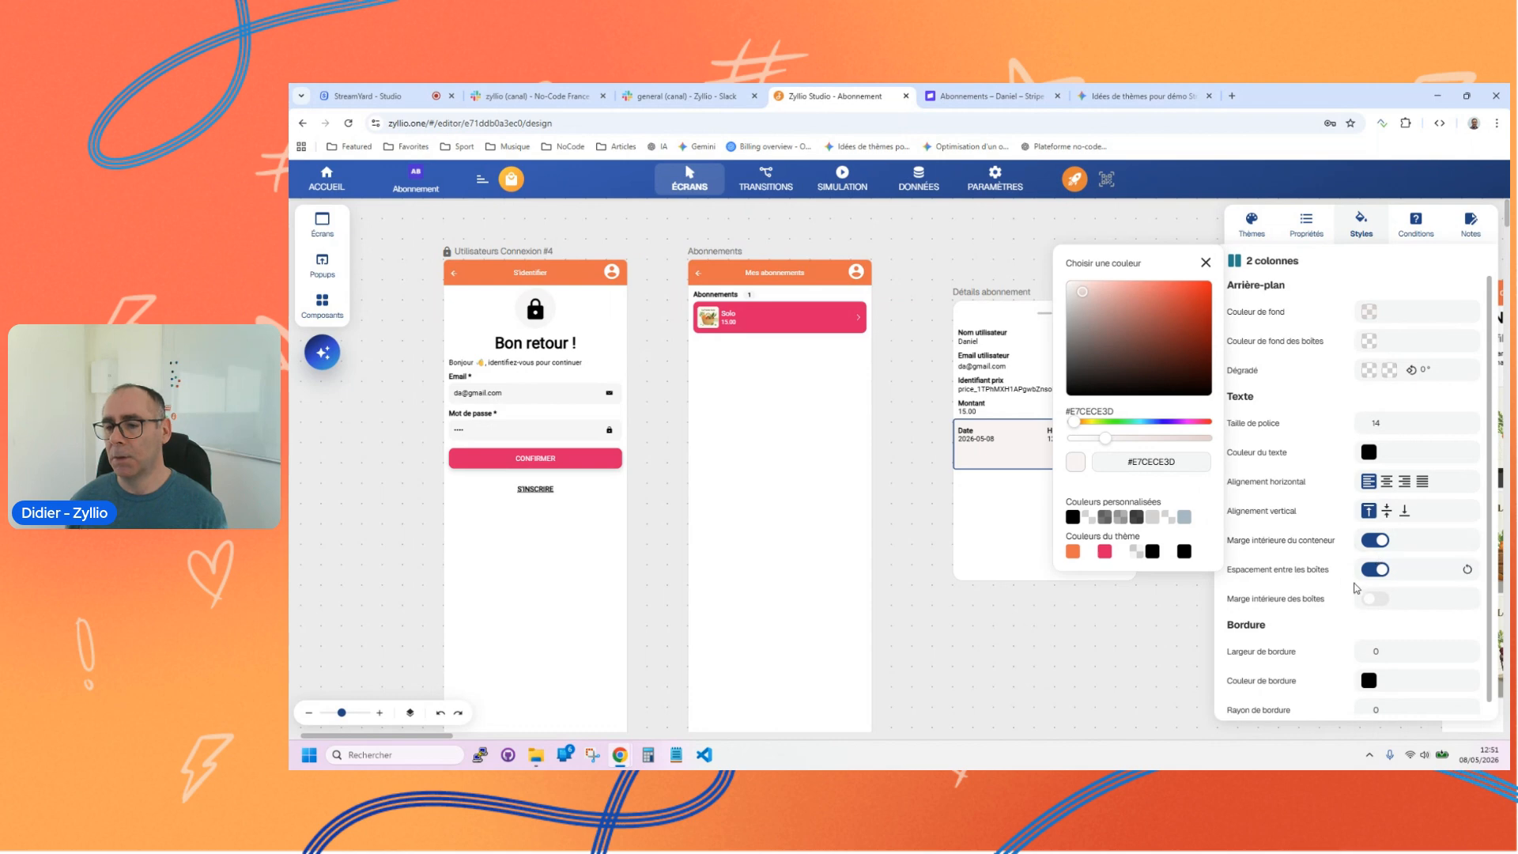
Step: Enable the inner margin of the two-column container's boxes and give the boxes a translucent light blue background
left_click(1370, 606)
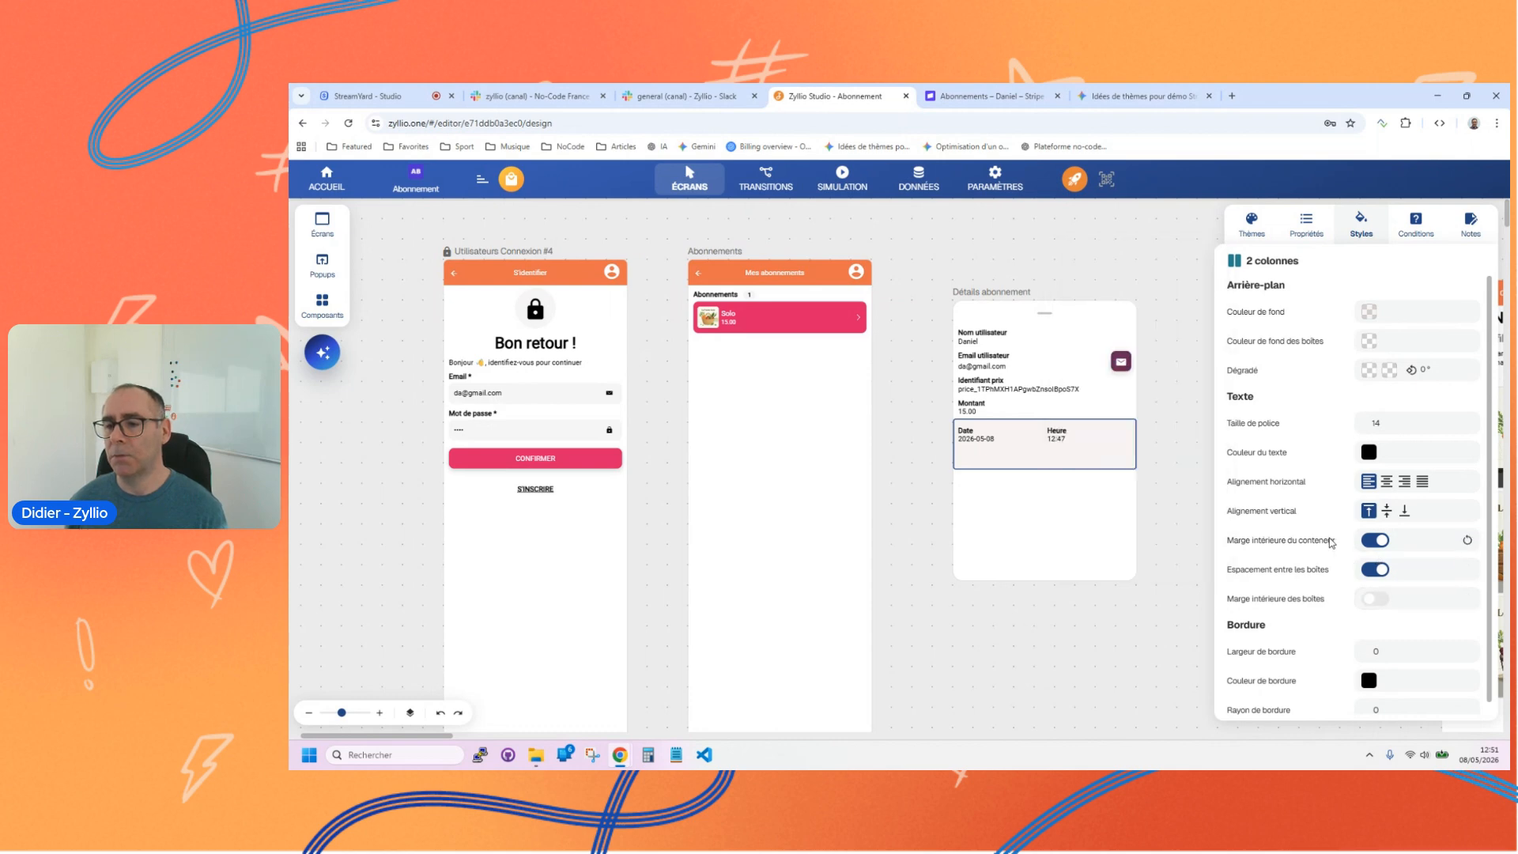
left_click(1372, 602)
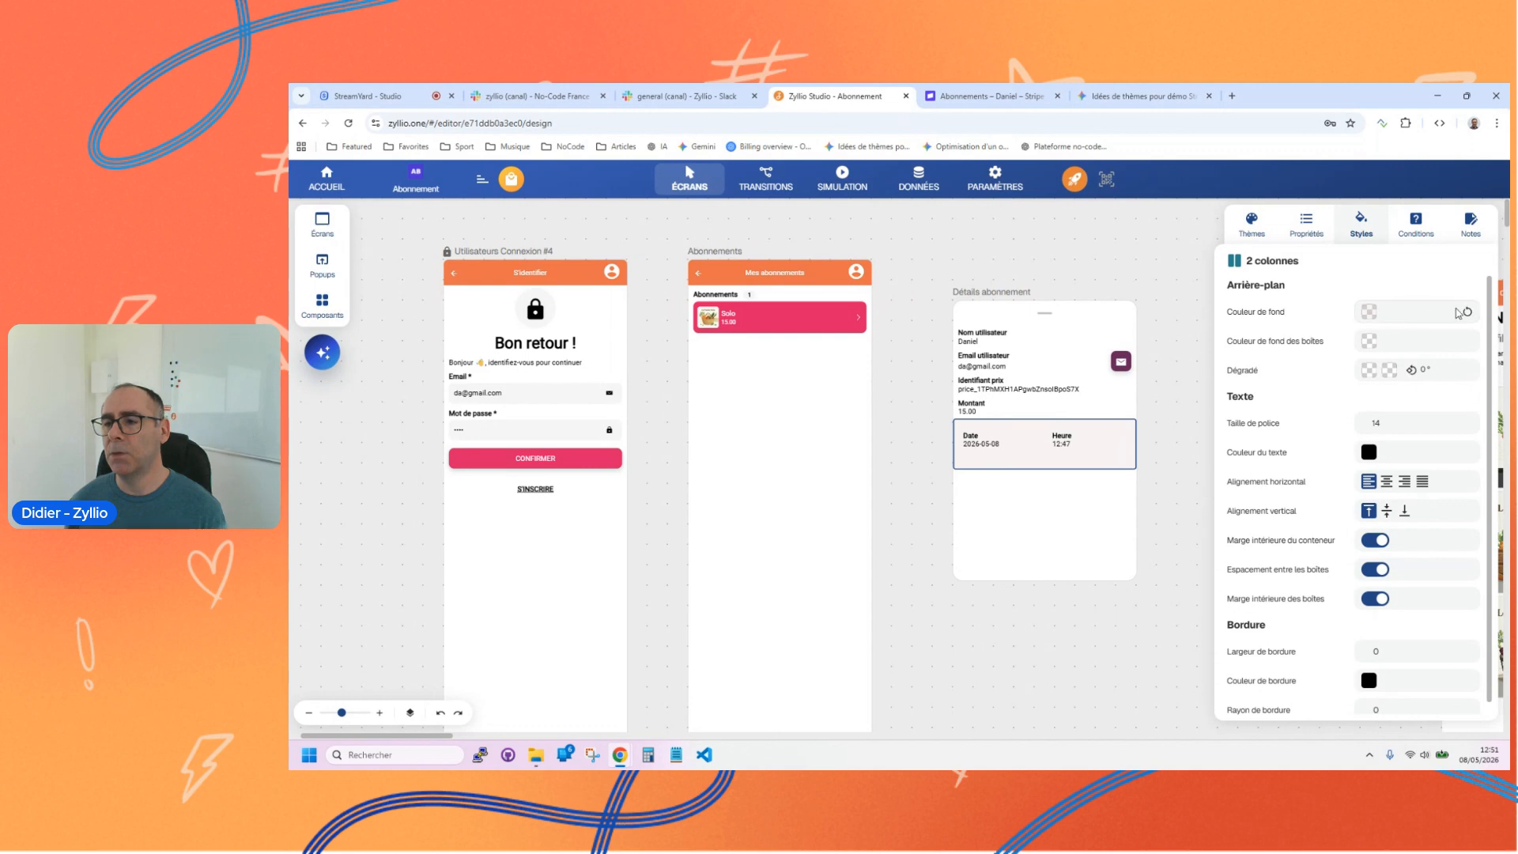
left_click(1373, 343)
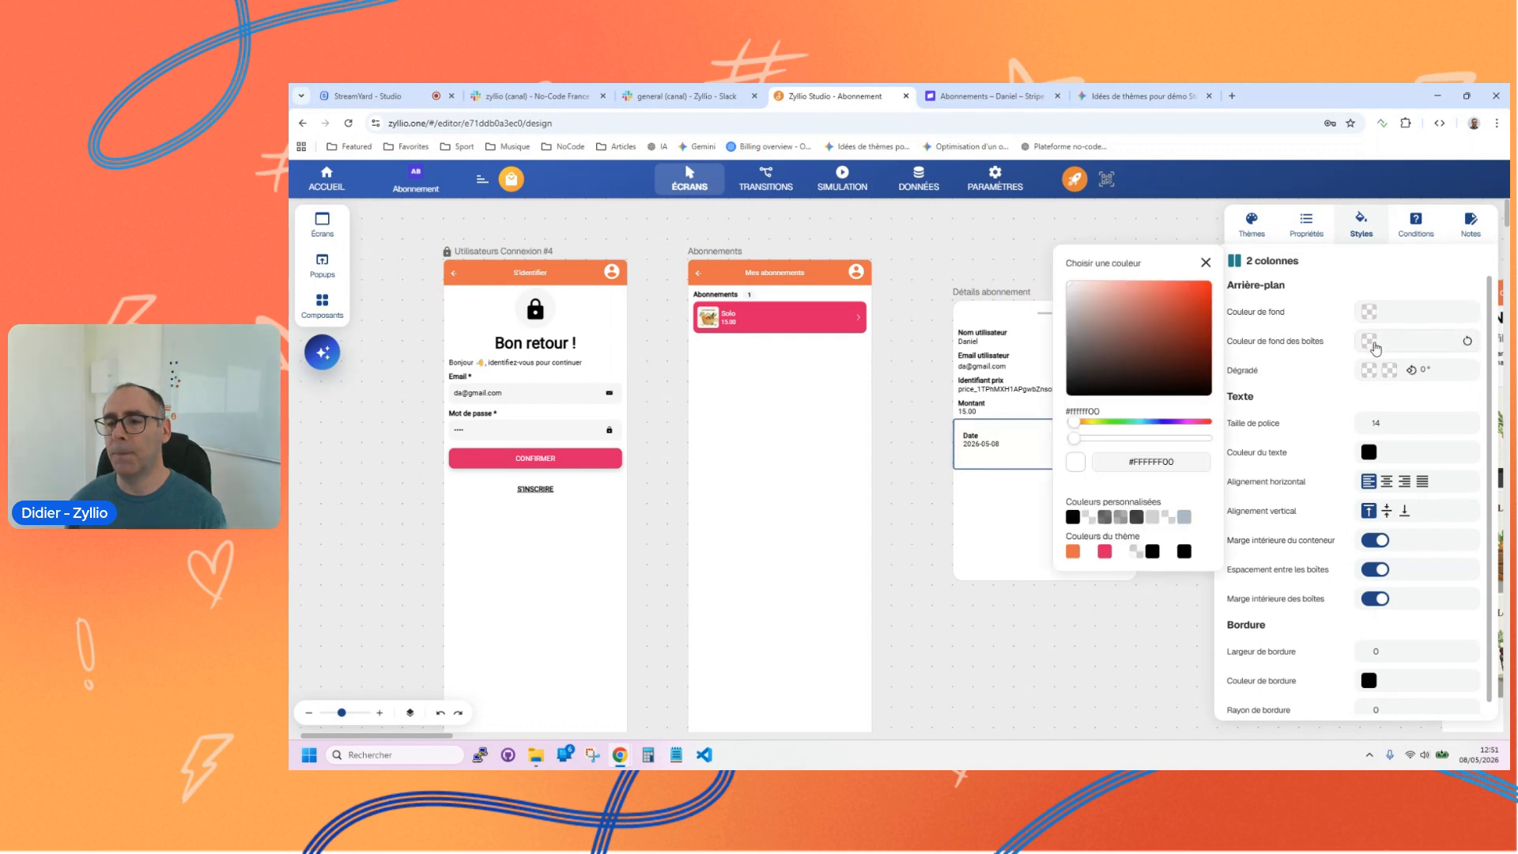
left_click_drag(1088, 282, 1085, 307)
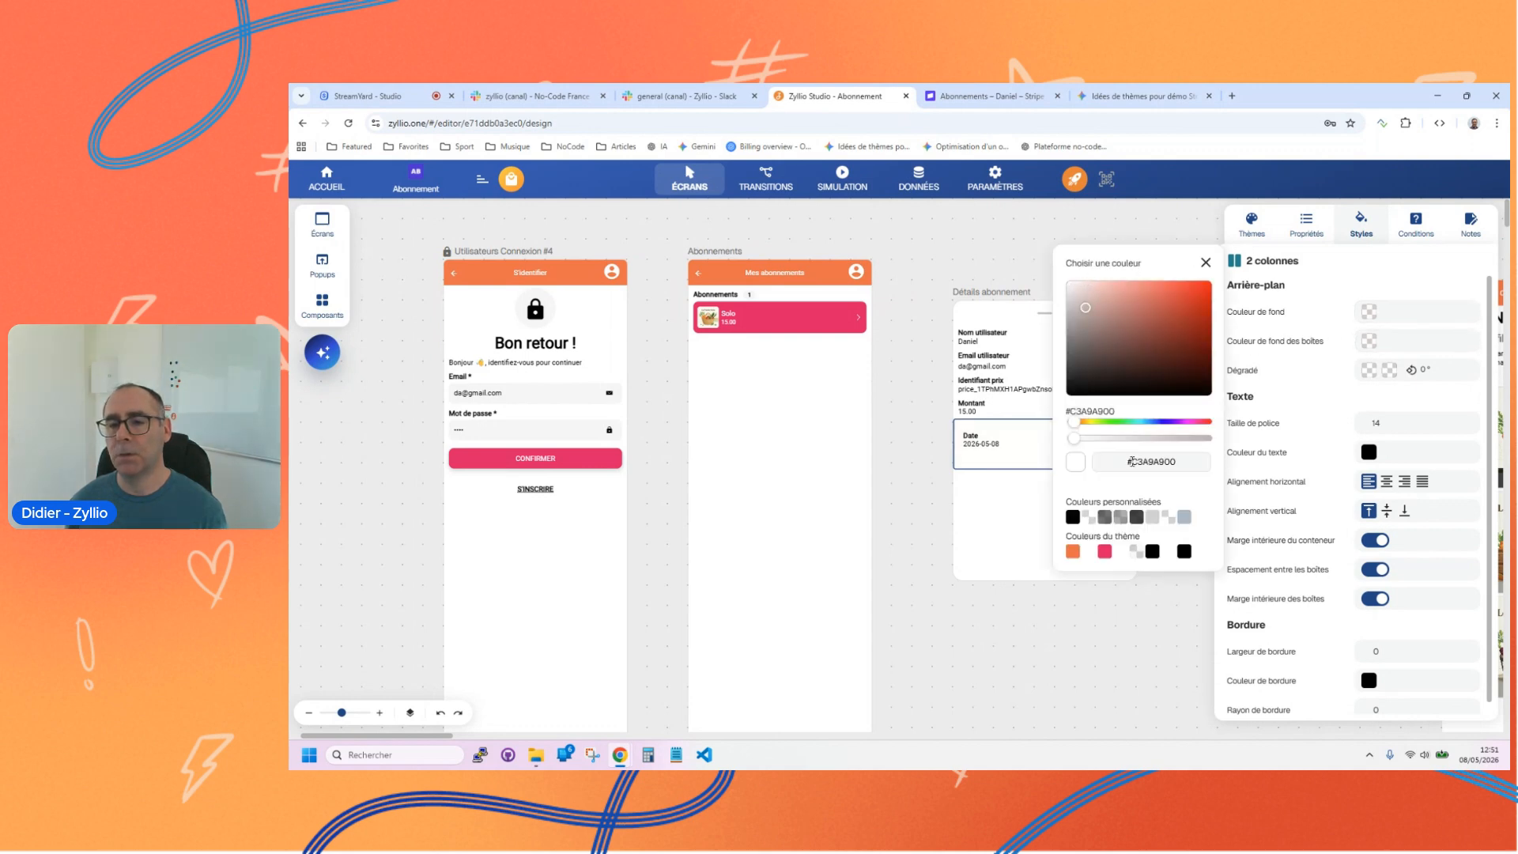
left_click_drag(1146, 438, 1092, 441)
left_click(1144, 423)
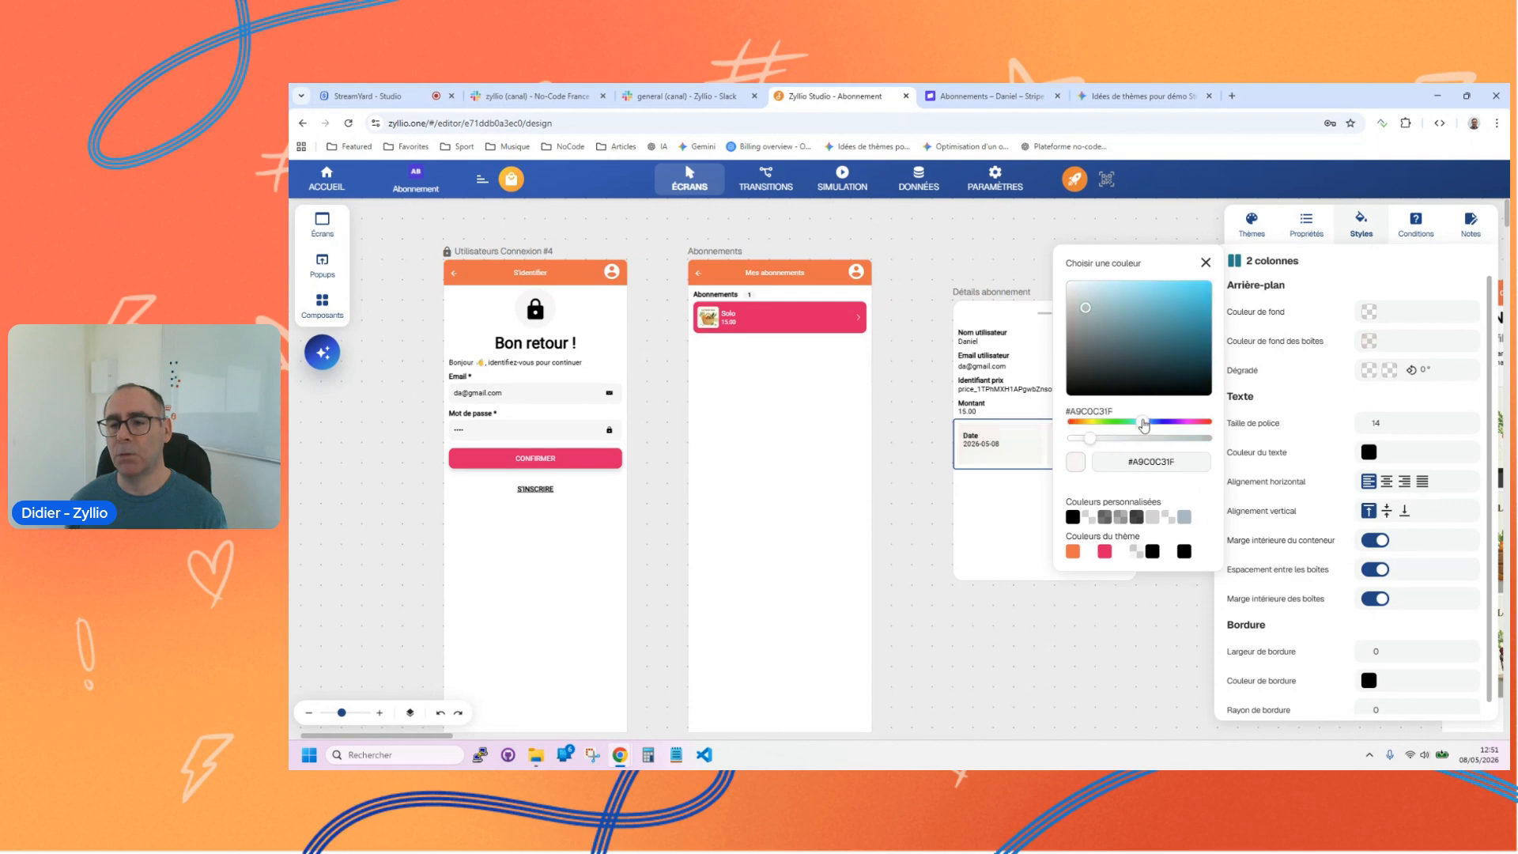
left_click(1175, 297)
left_click(1106, 440)
left_click(1339, 407)
Step: Set the two-column container's border radius to 10
scroll(1328, 514, "down", 1)
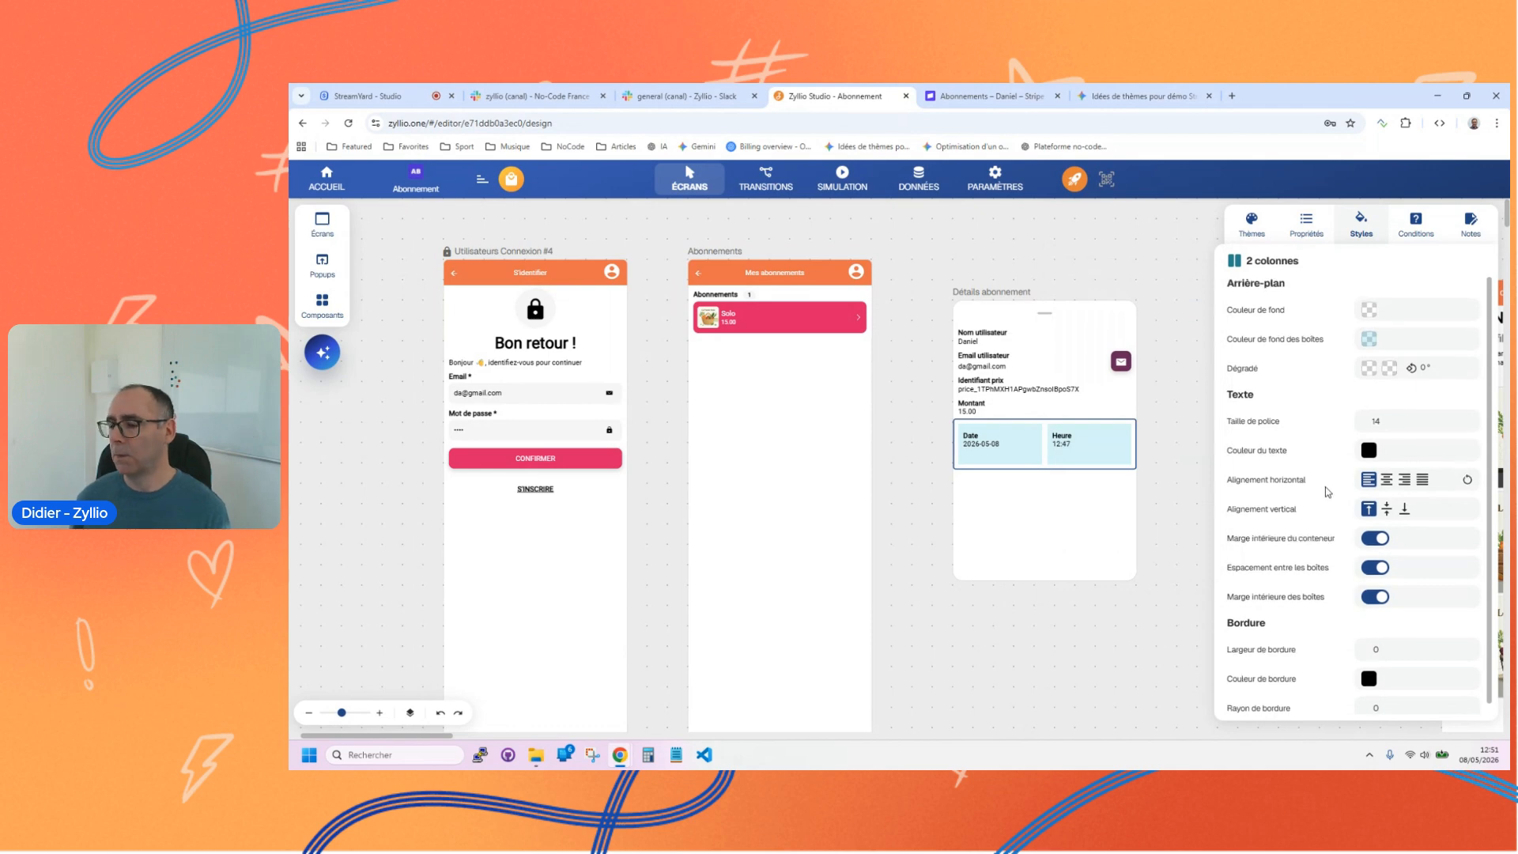
double_click(1378, 698)
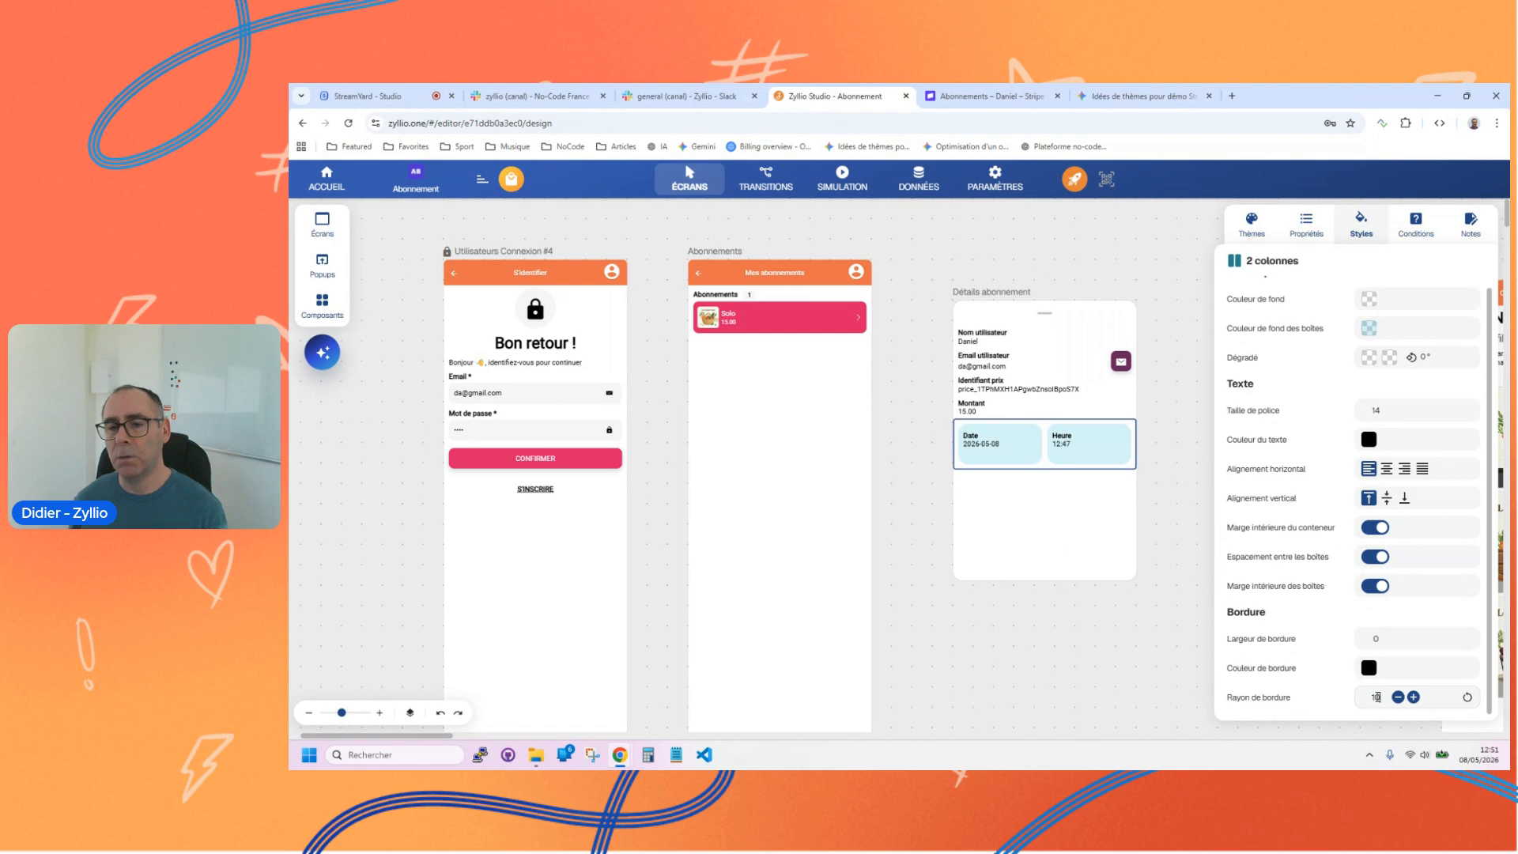
left_click(1028, 440)
Step: Delete the Identifiant prix field from the Détails abonnement popup
left_click(1009, 402)
left_click(1010, 391)
key("Delete")
left_click(1030, 348)
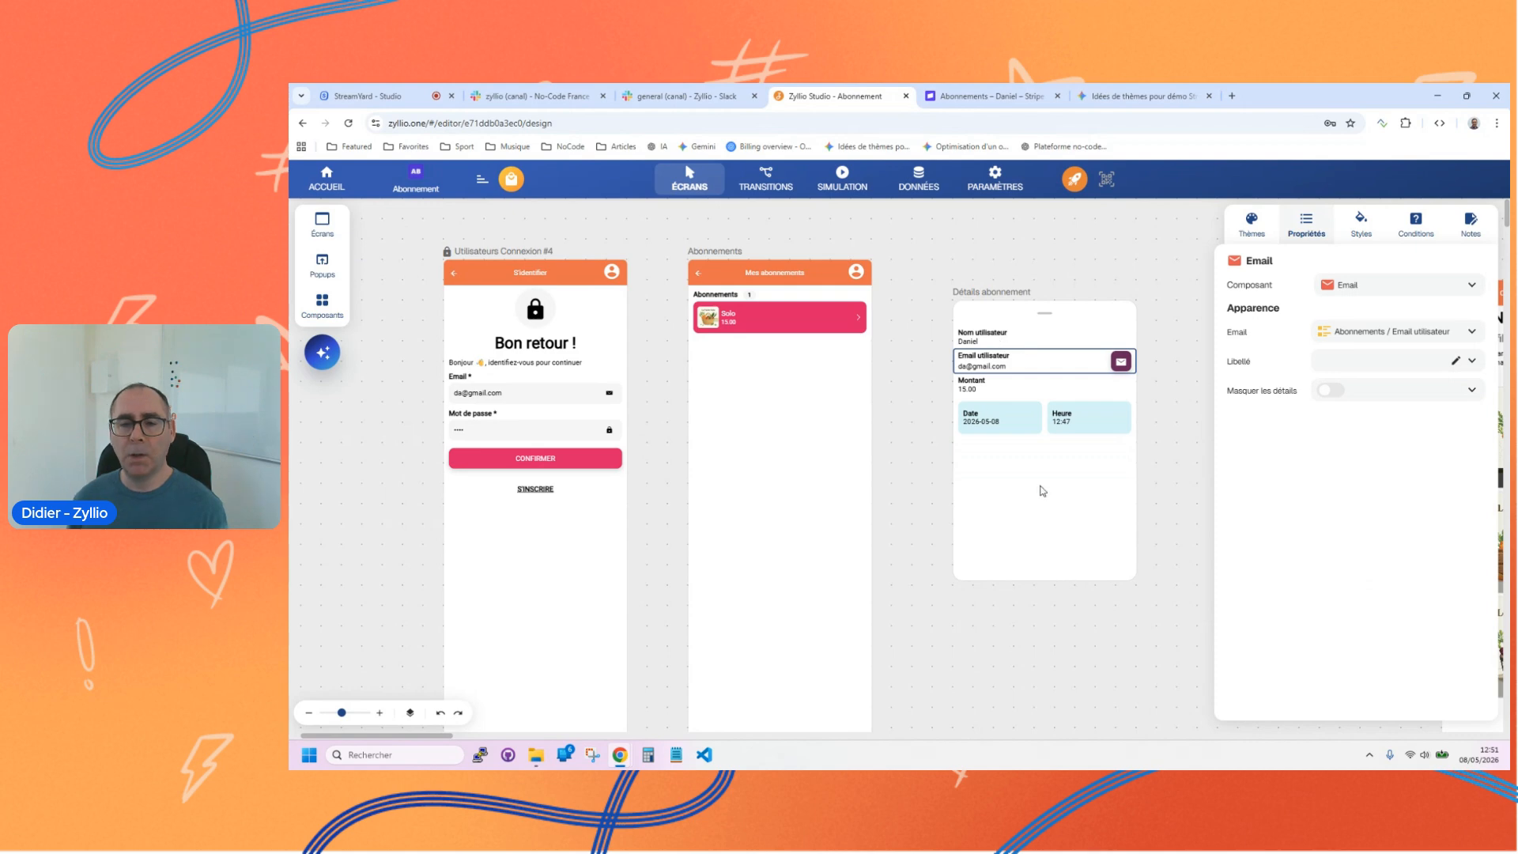
left_click(1037, 408)
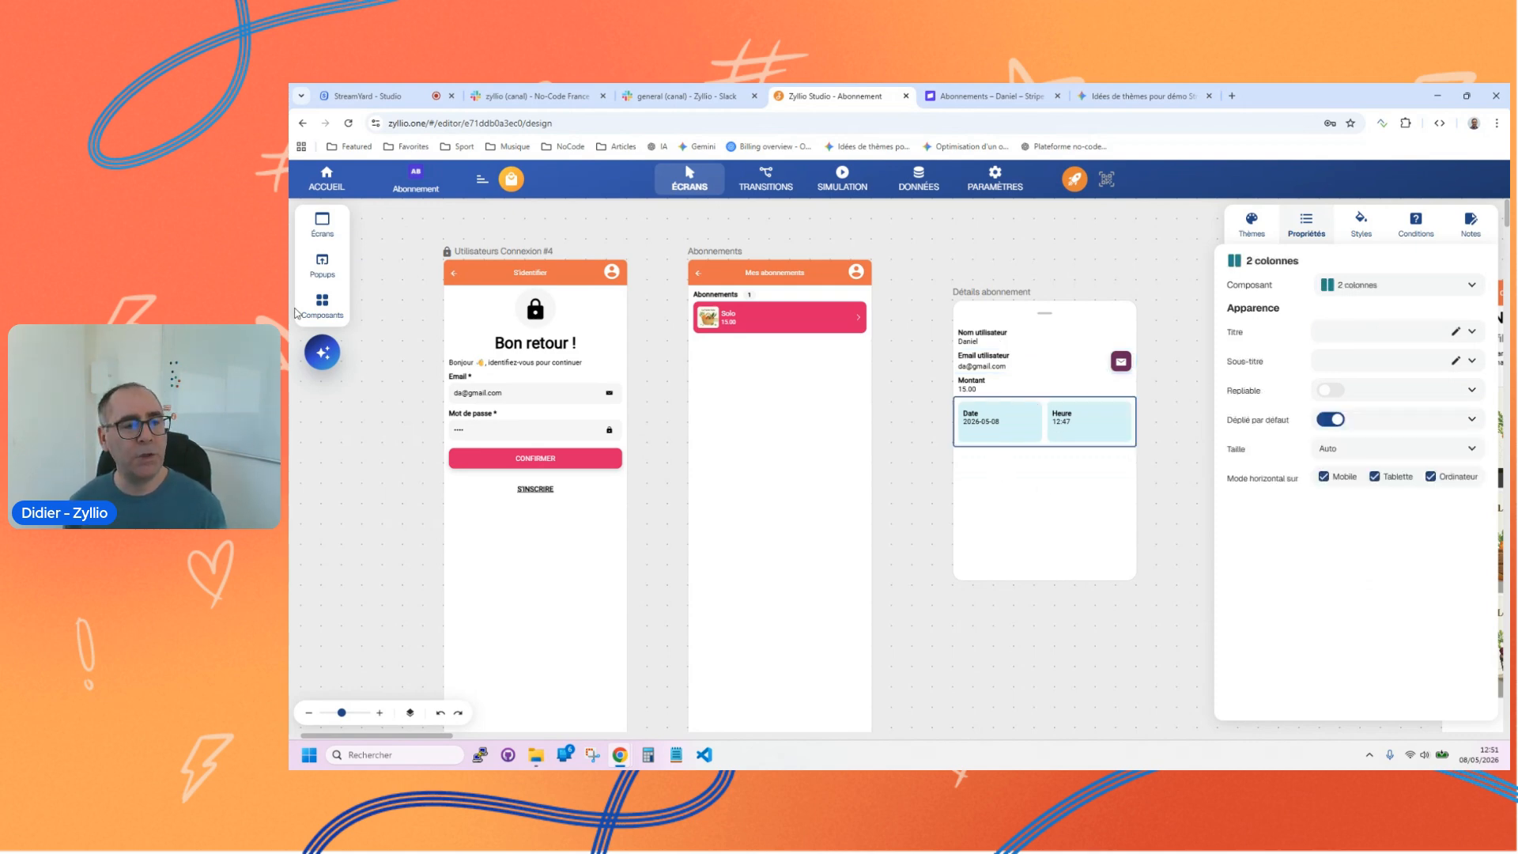
Step: Add the linked basket's Nom (Abonnements / Lien panier) above Nom utilisateur in the popup and convert it to a Texte component
left_click(321, 304)
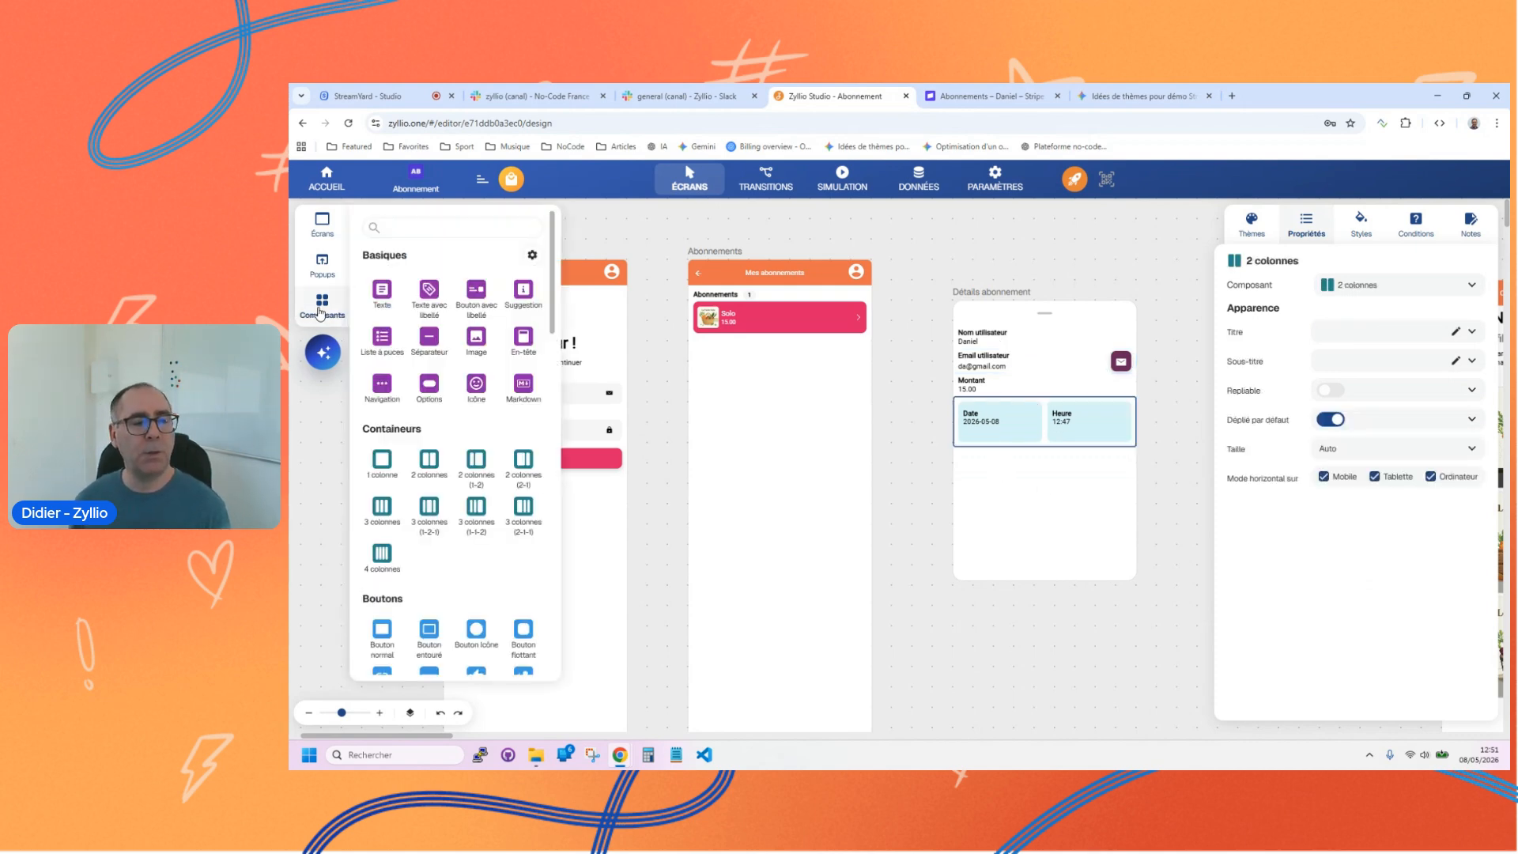
left_click(429, 288)
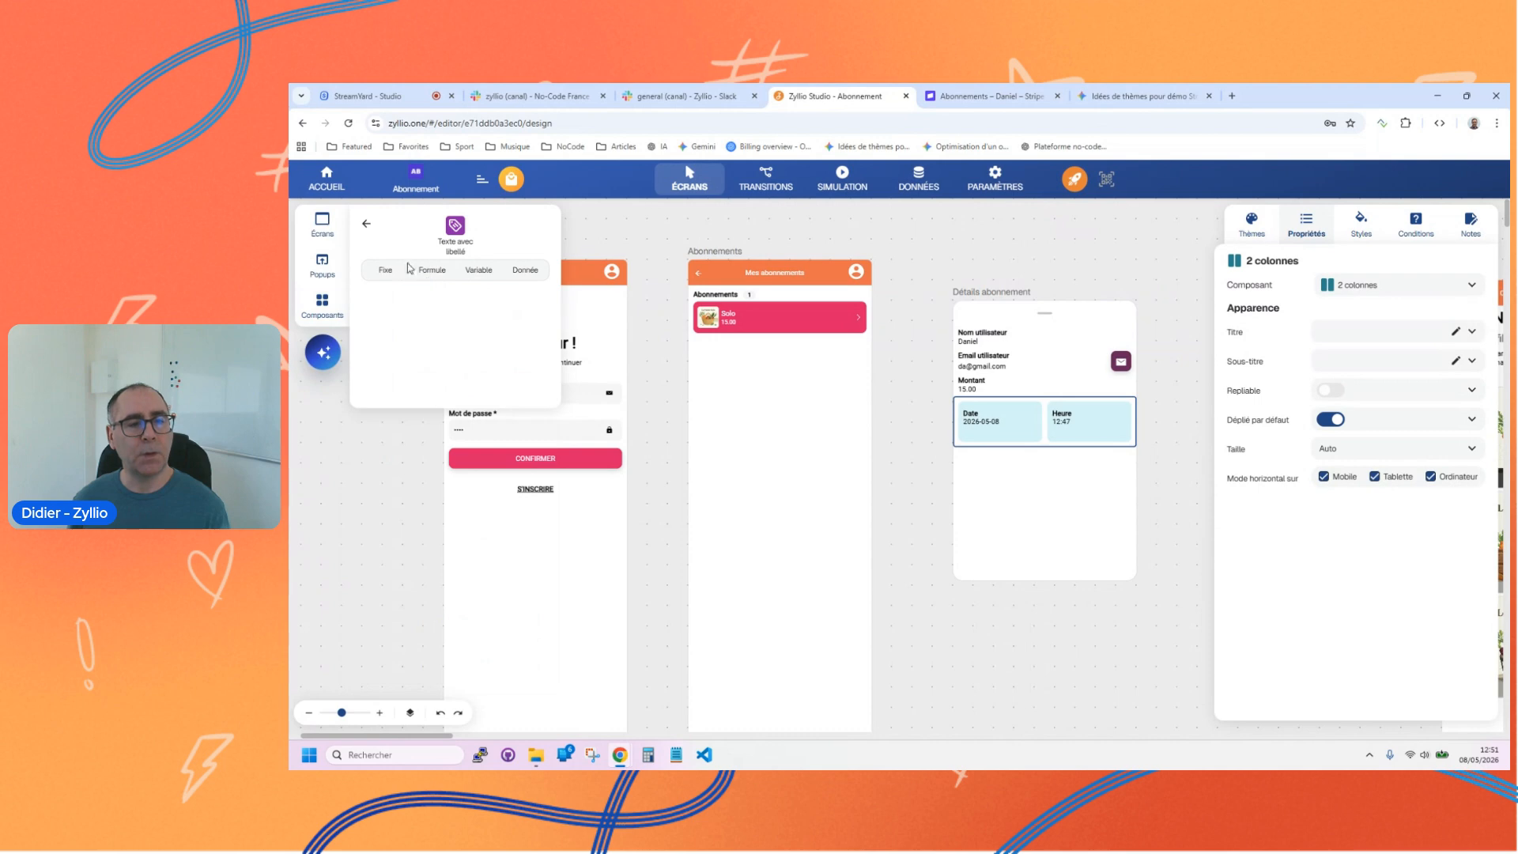
left_click(517, 272)
left_click(416, 299)
scroll(450, 429, "down", 3)
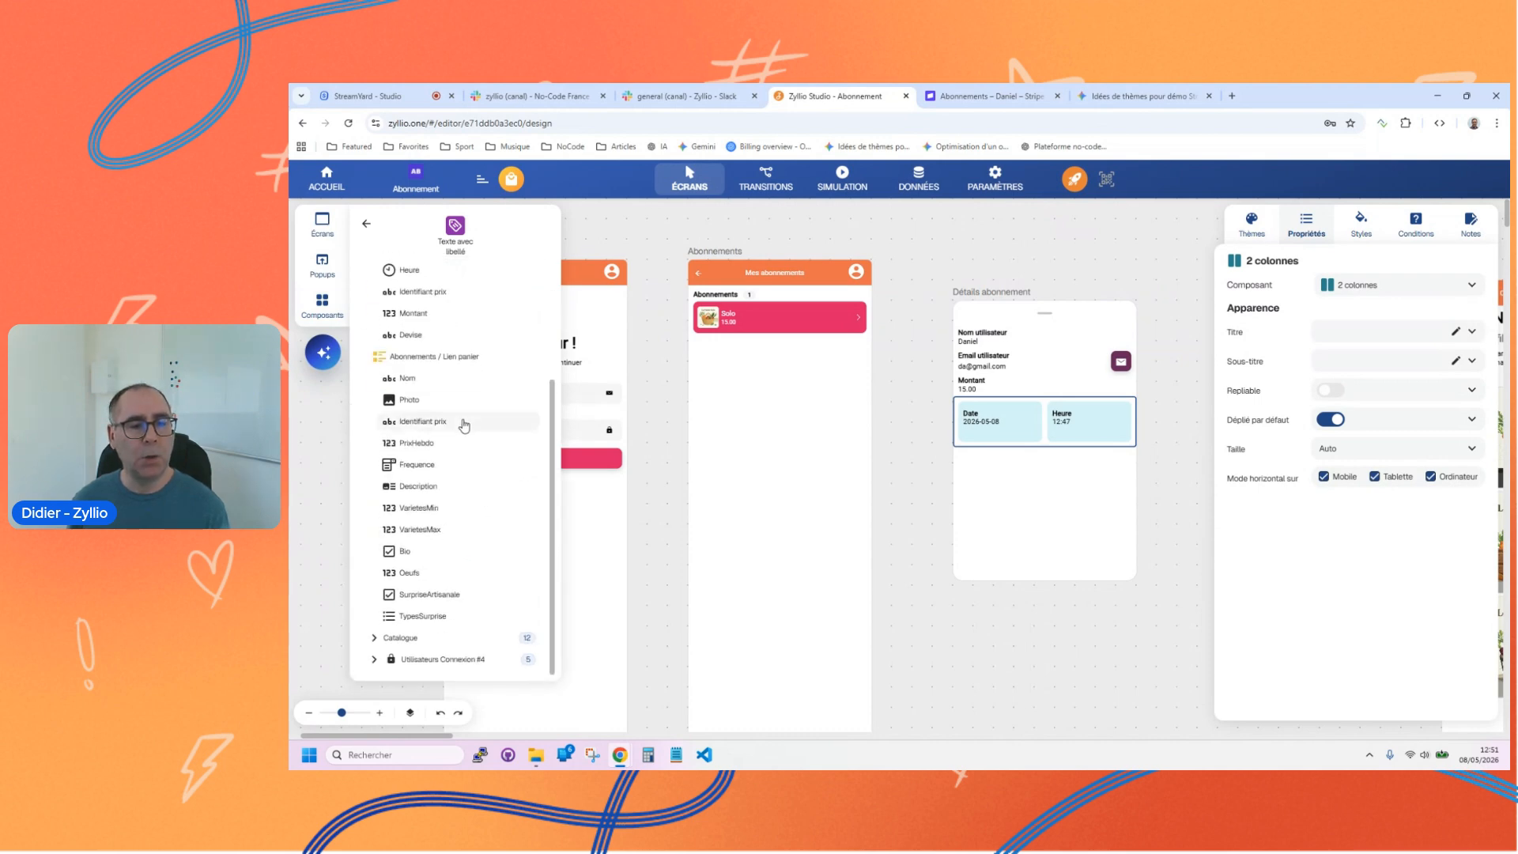
left_click(407, 379)
left_click_drag(421, 308, 1044, 336)
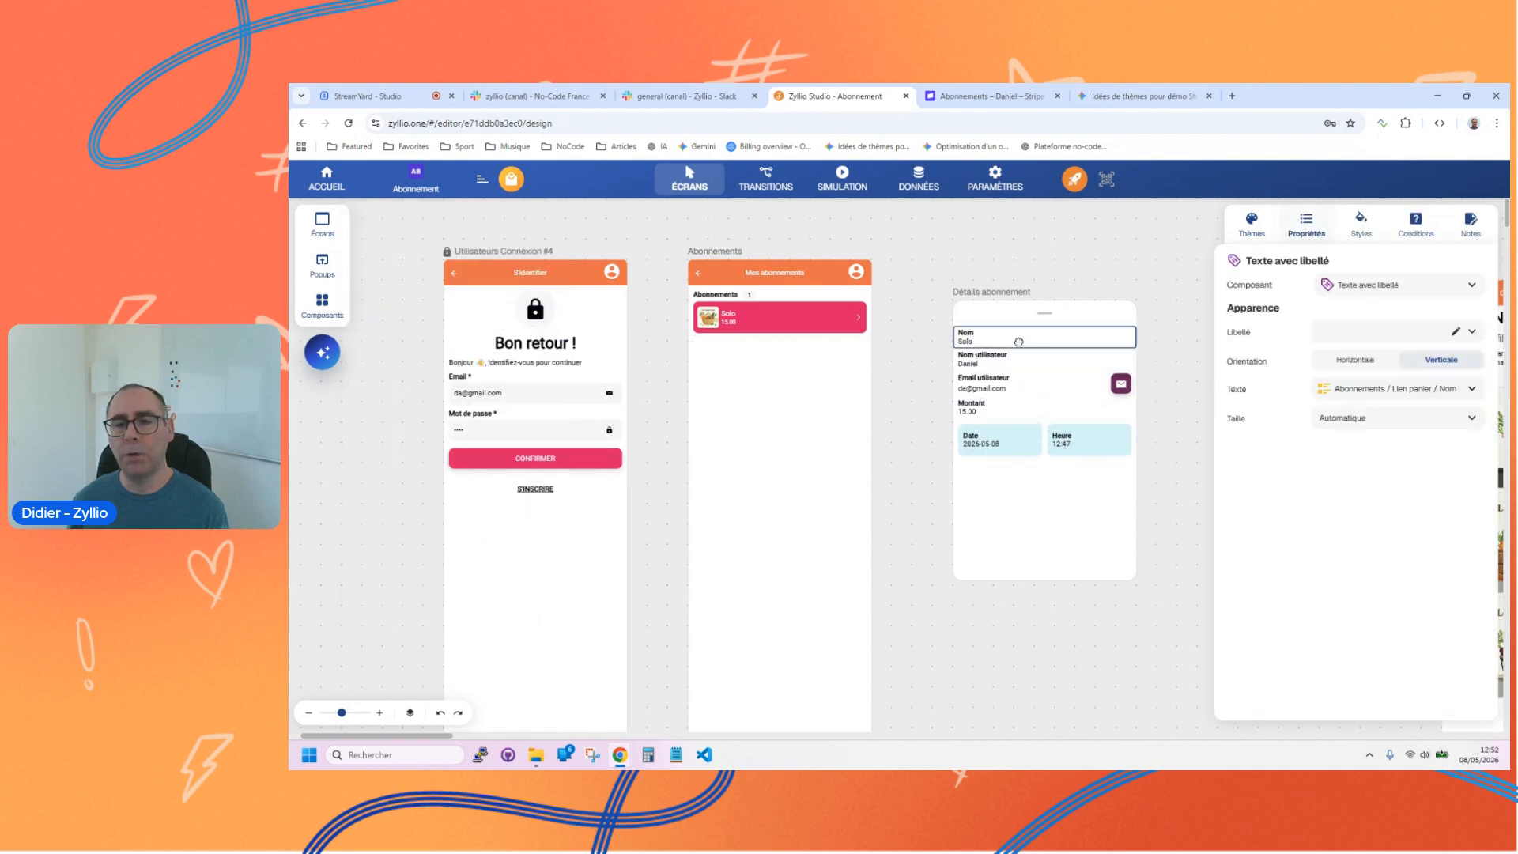
left_click(1375, 294)
left_click(1348, 312)
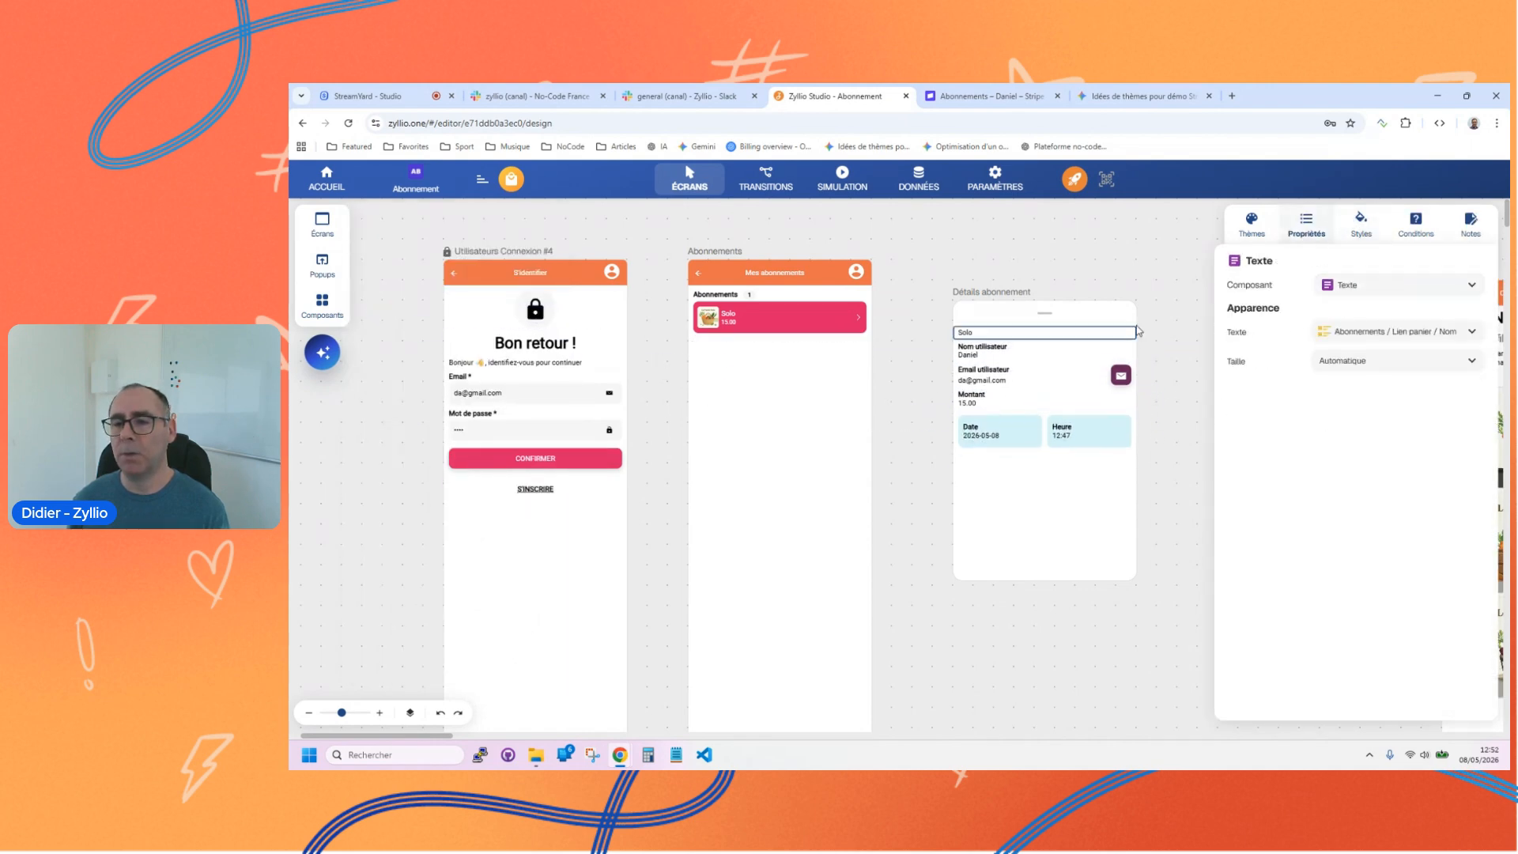
Step: Style the basket name text as horizontally centred, bold and font size 20
left_click(1361, 226)
left_click(1387, 511)
double_click(1376, 424)
type("20")
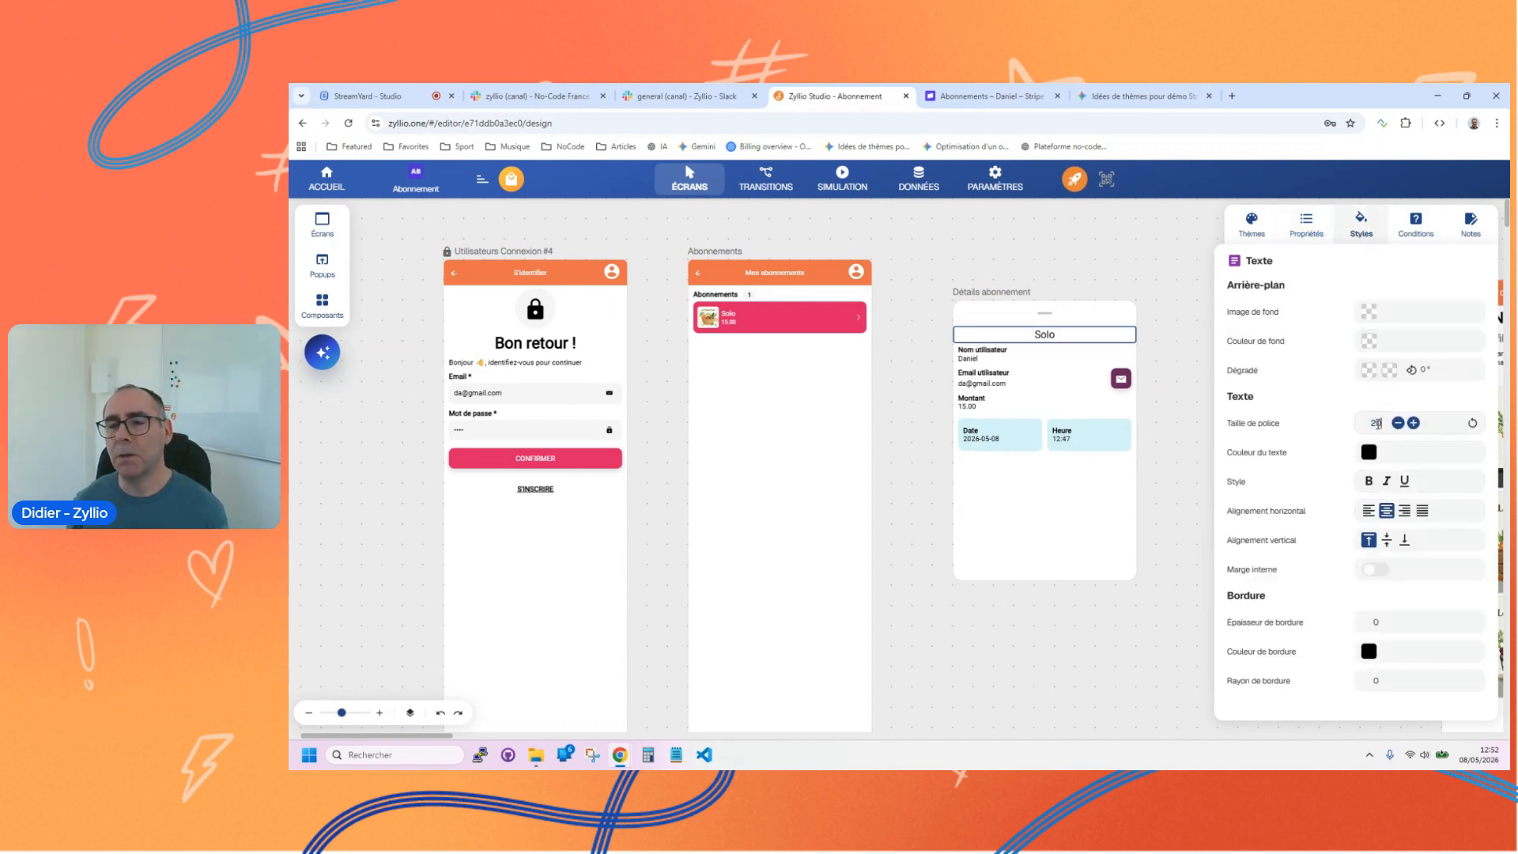
left_click(1369, 482)
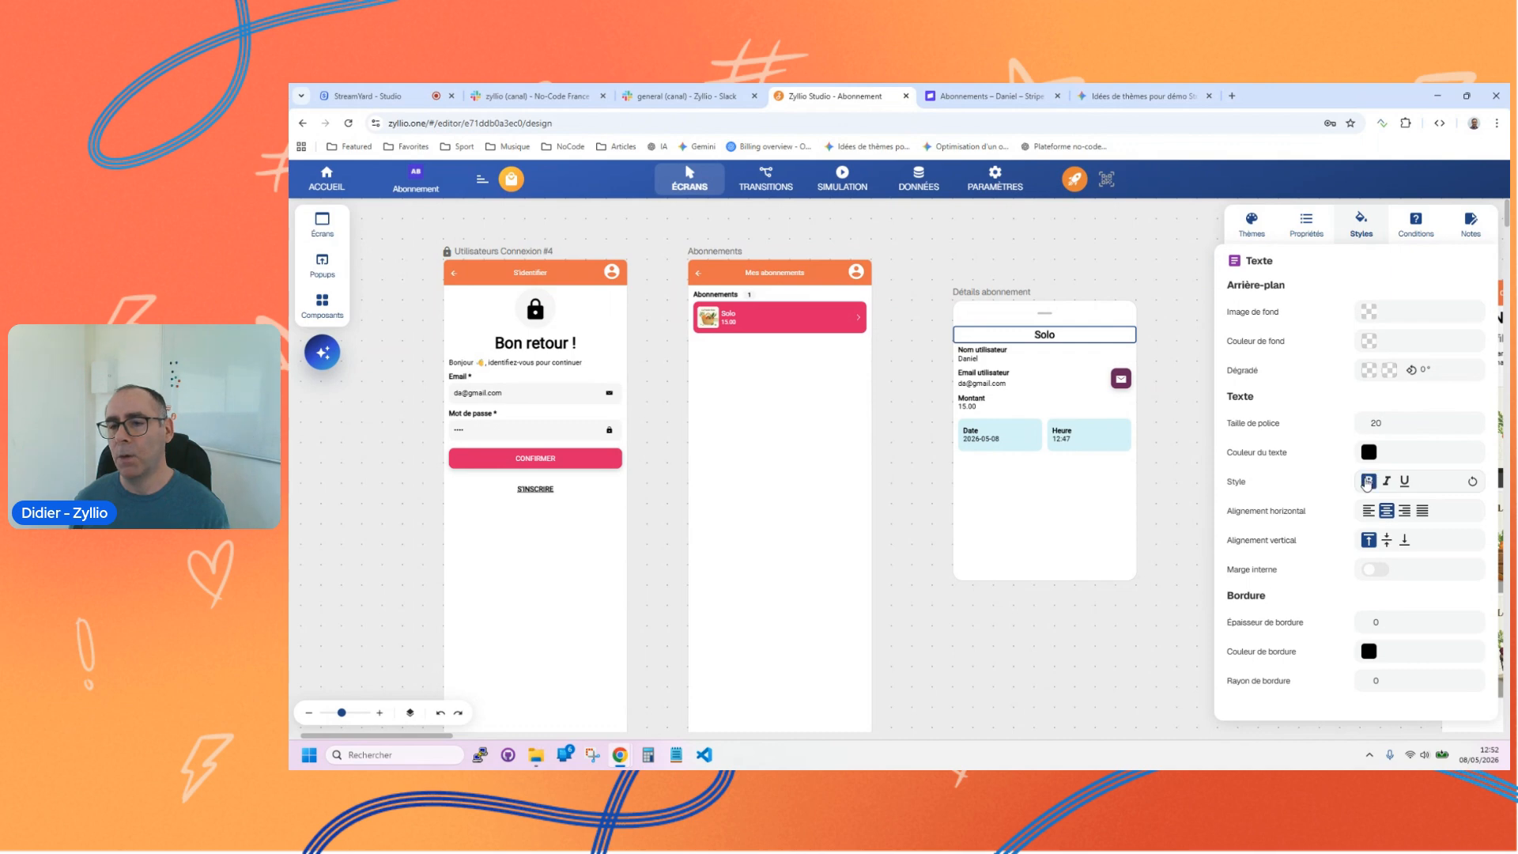
Step: Add an Image component showing the linked basket's photo above the basket name in the popup
left_click(321, 302)
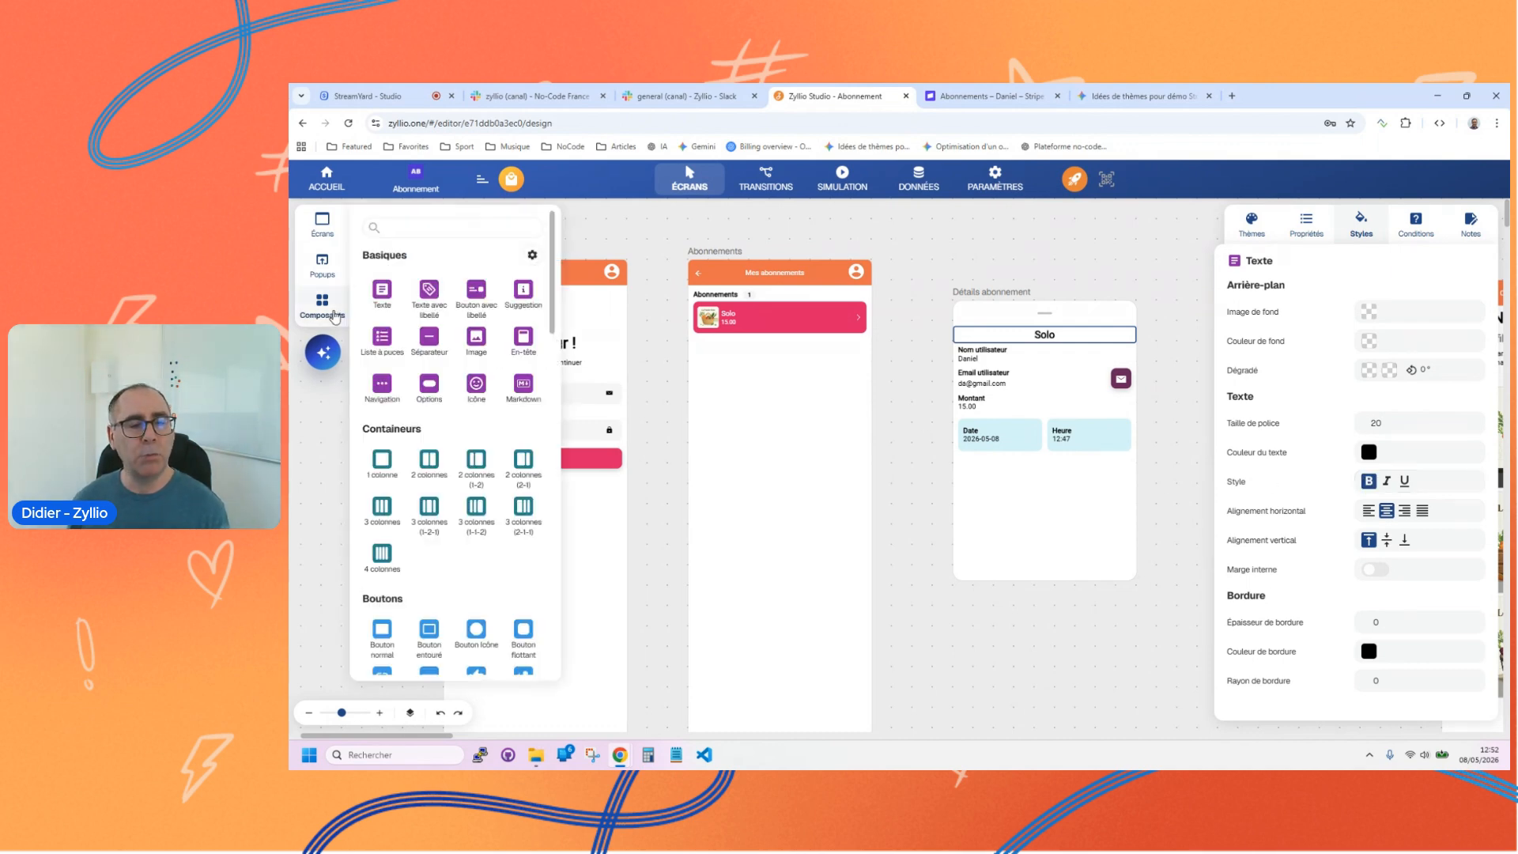
left_click(477, 344)
left_click(524, 271)
left_click(421, 296)
left_click_drag(423, 338, 1052, 356)
left_click(890, 357)
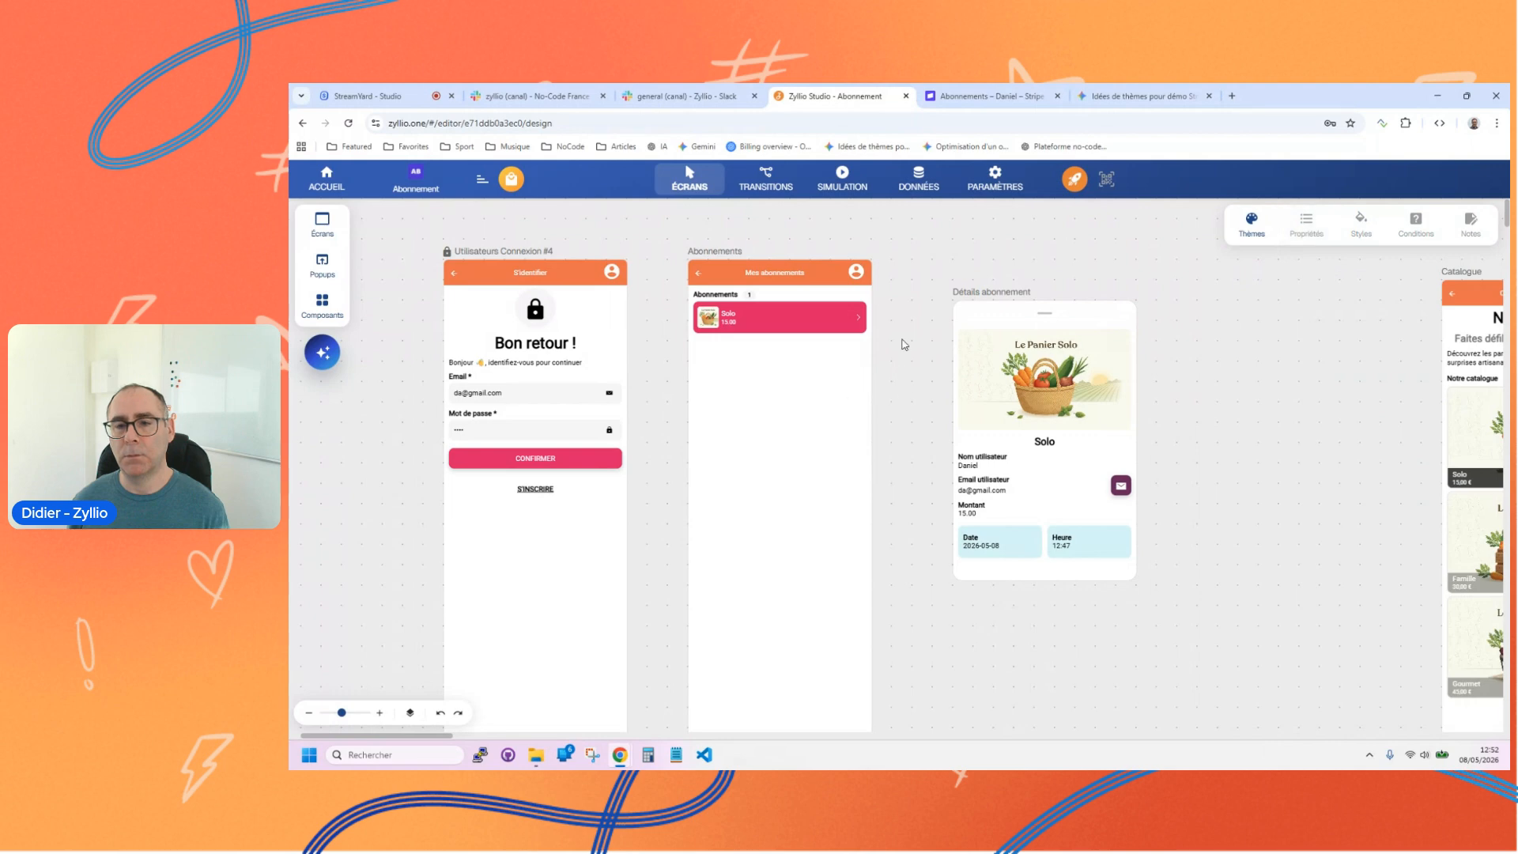
Step: Create a transition from the Abonnements list to the Détails abonnement popup
left_click(761, 181)
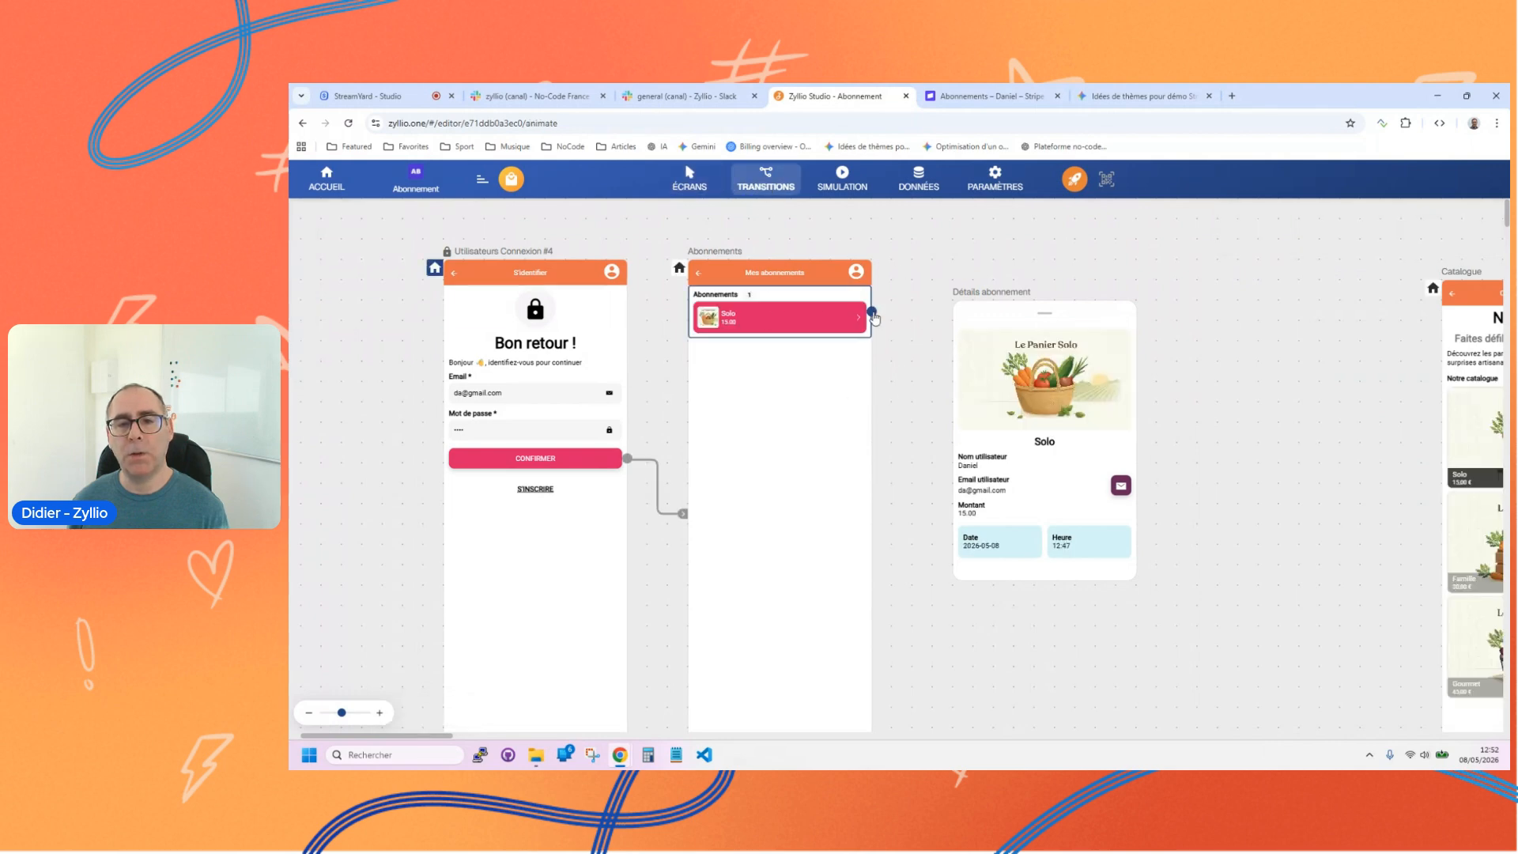
left_click_drag(936, 370, 973, 441)
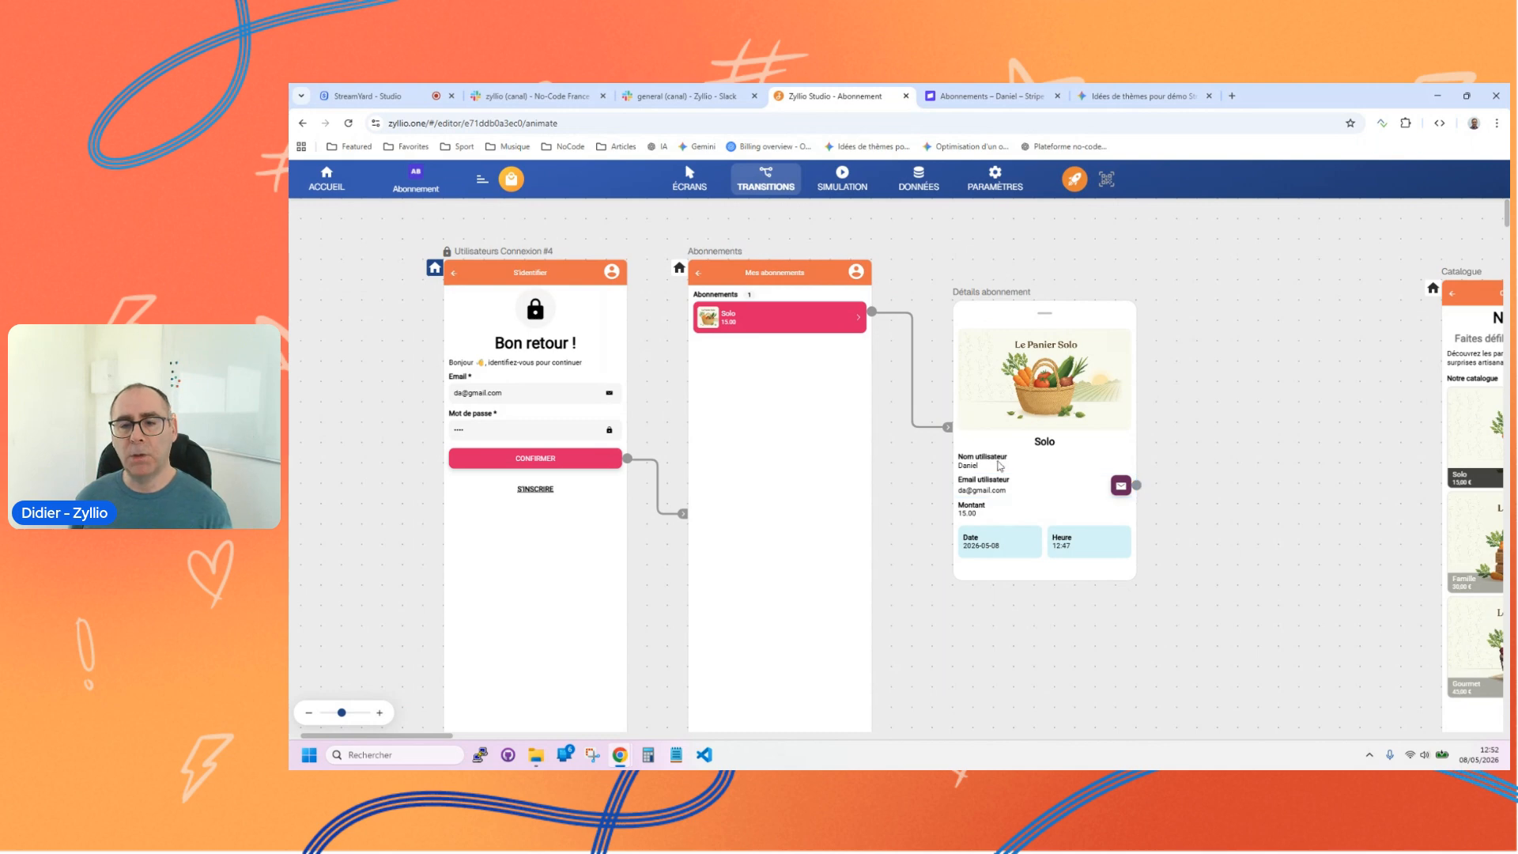
Step: Run the simulation, open the Solo subscription's details popup and swipe it closed
left_click(857, 180)
left_click(887, 513)
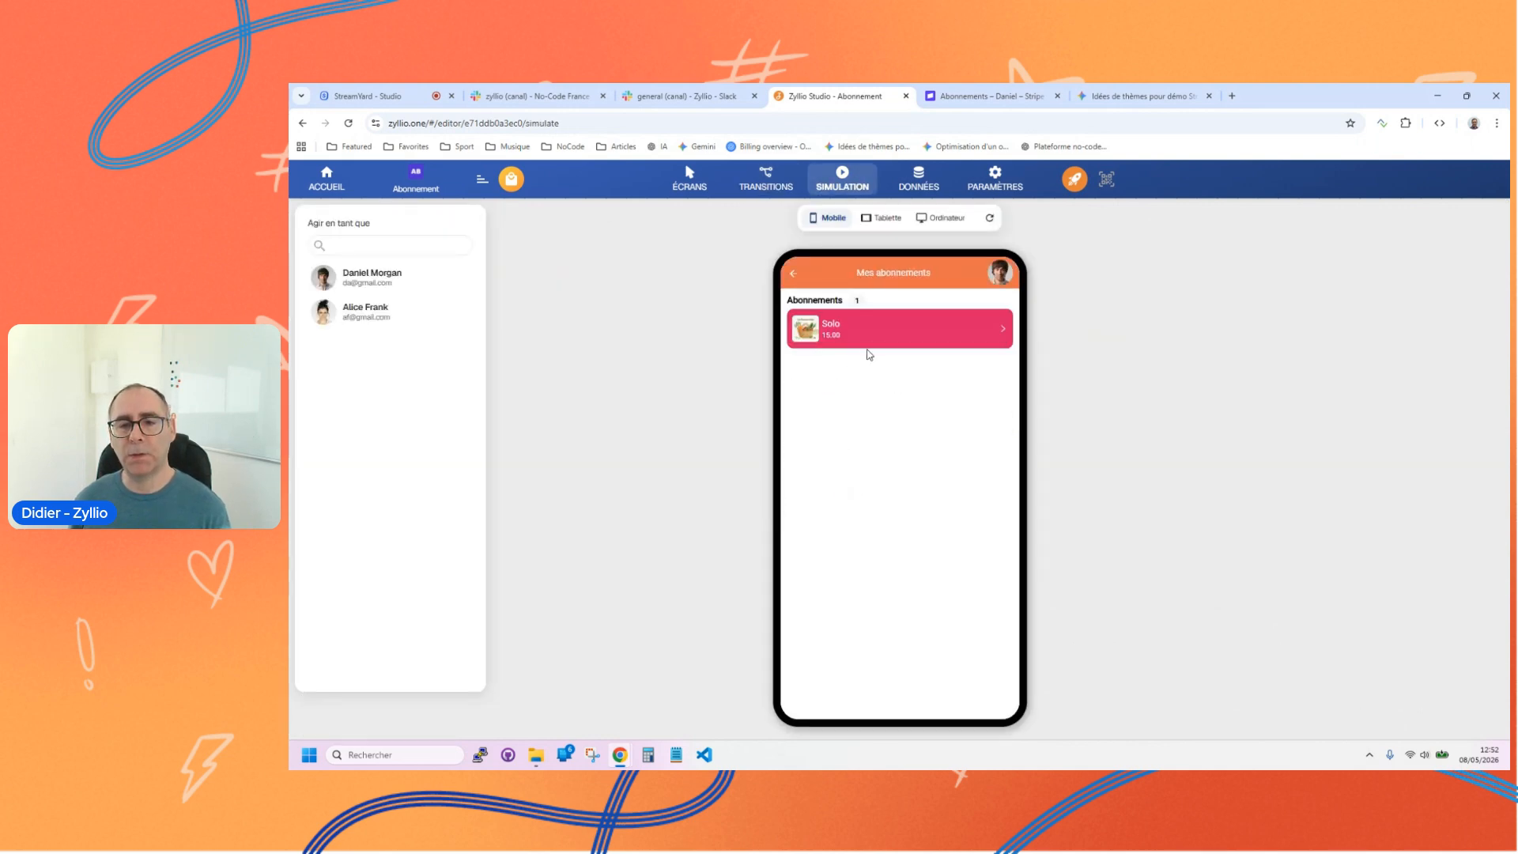
left_click(866, 332)
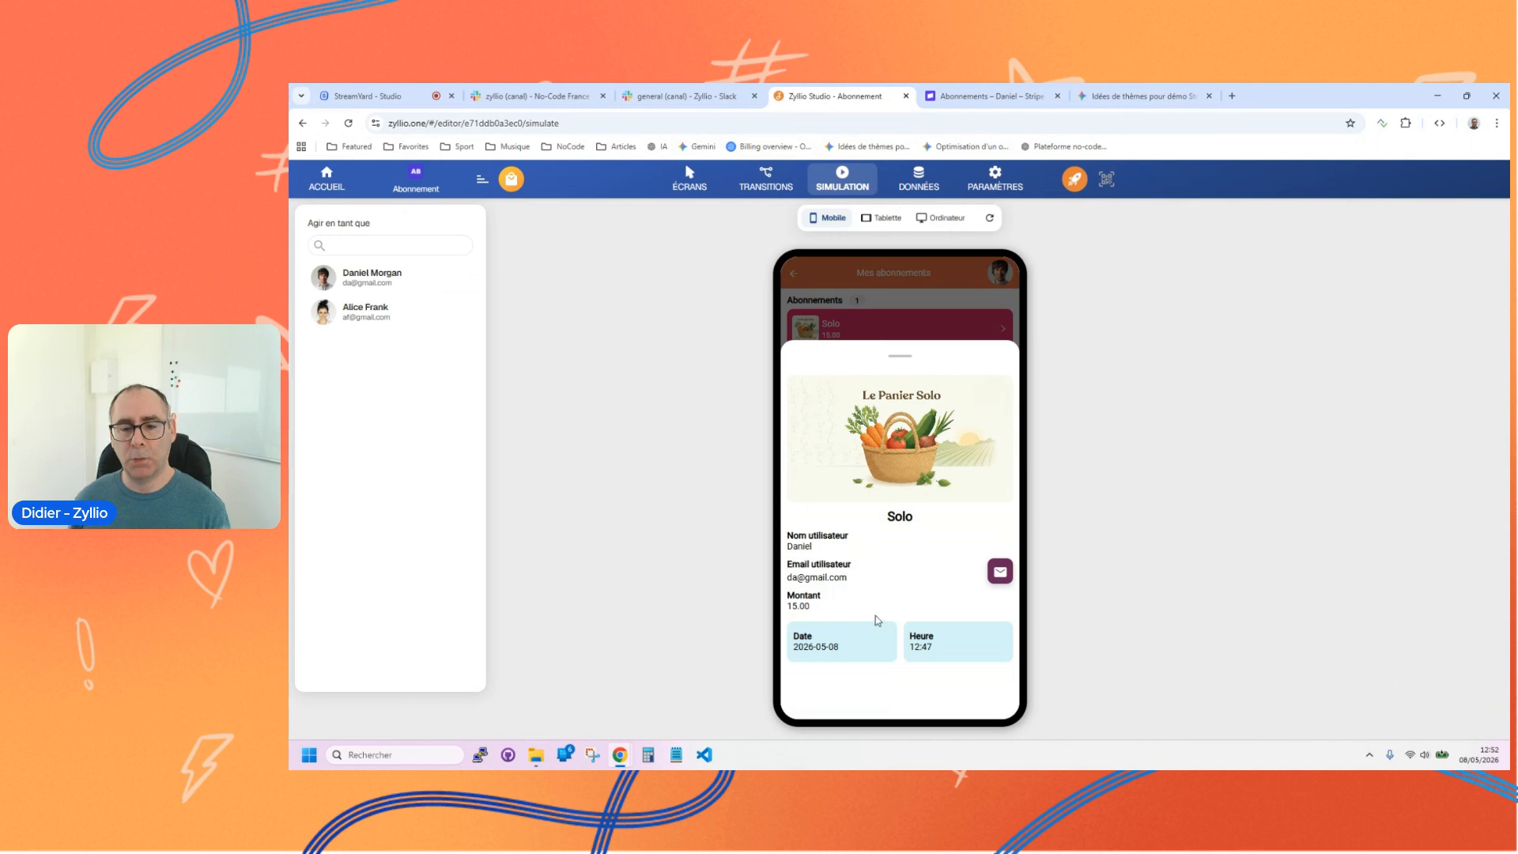
left_click_drag(896, 353, 897, 459)
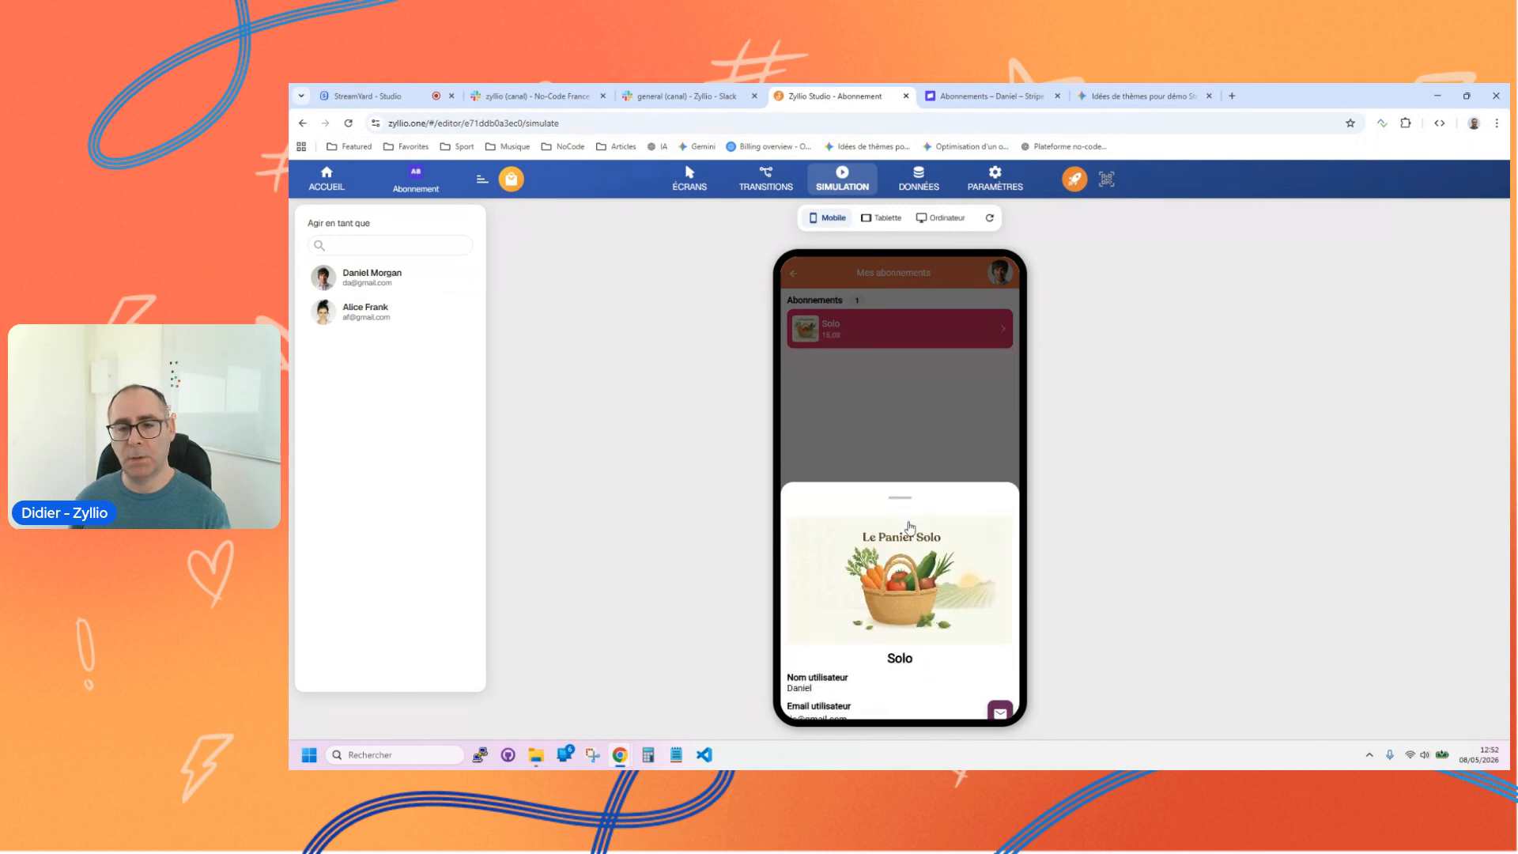
Step: Add a Bouton normal component below the subscriptions list on the Abonnements screen
left_click(700, 180)
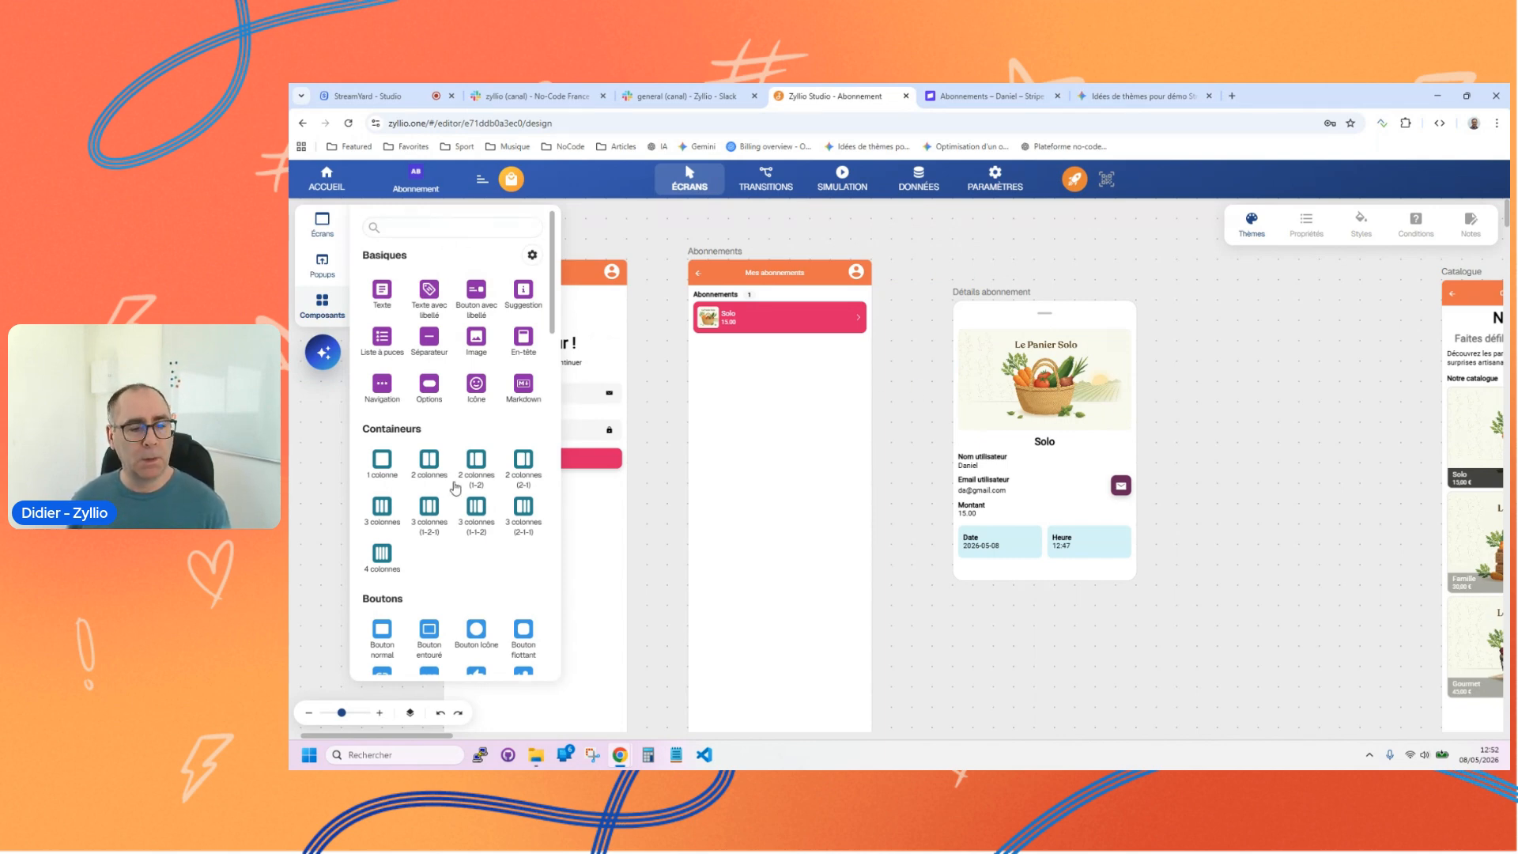
scroll(384, 443, "down", 3)
left_click(383, 441)
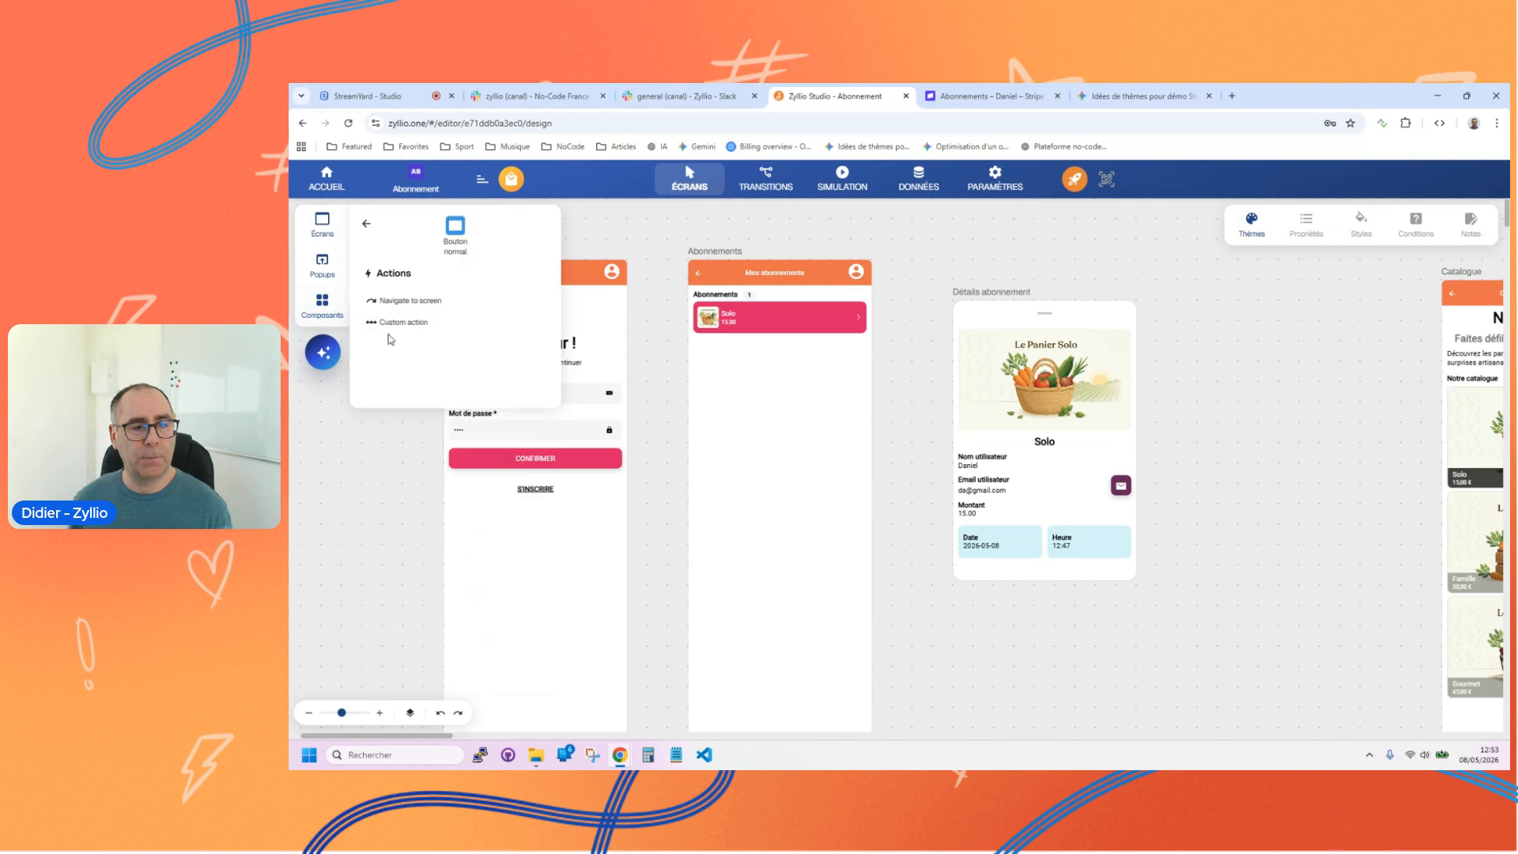
left_click(419, 302)
left_click_drag(444, 312, 802, 451)
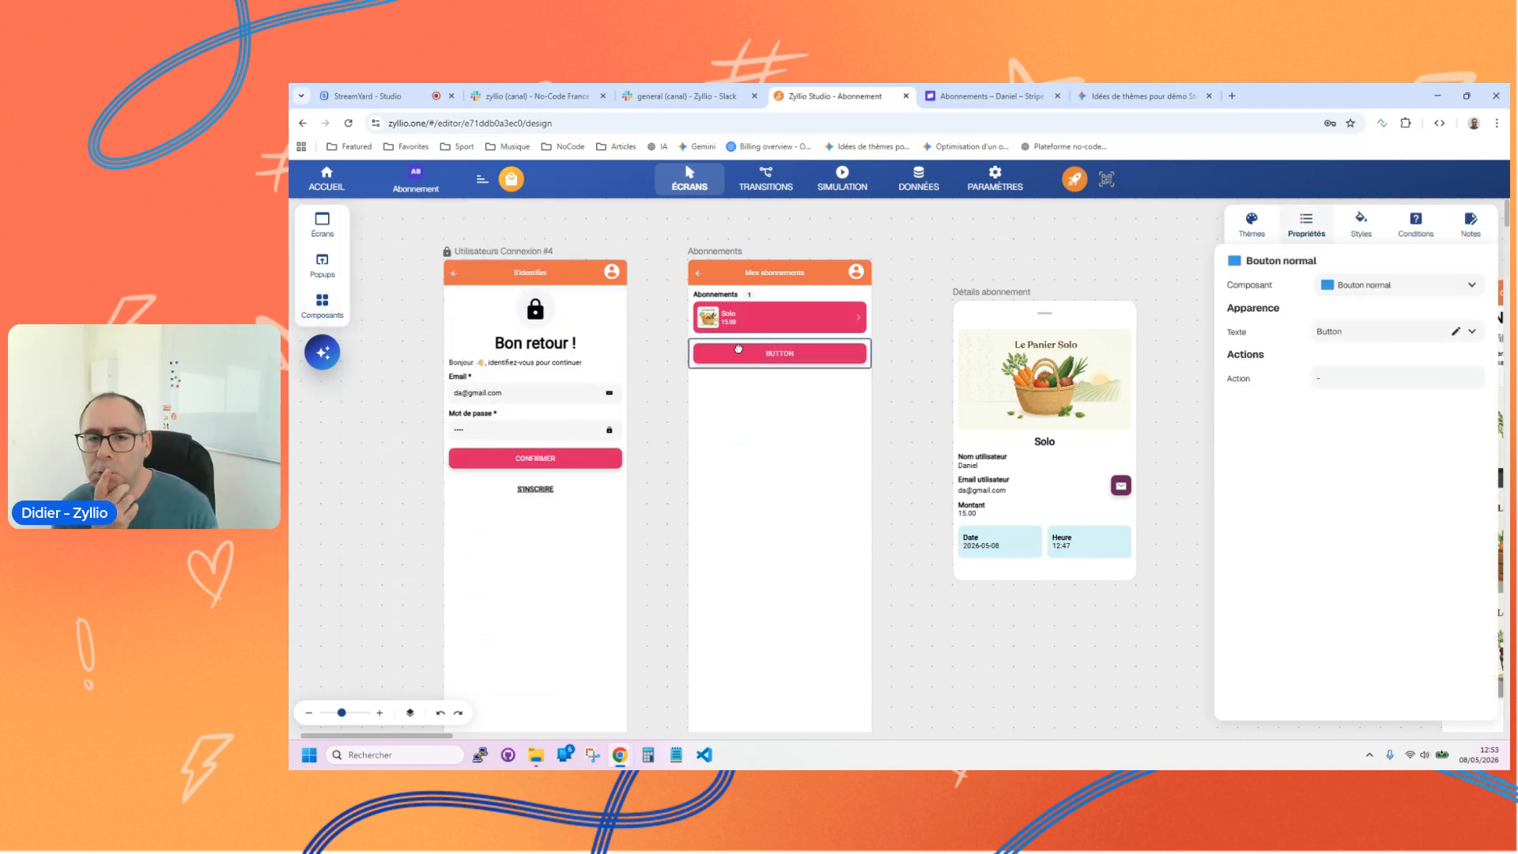
Step: Set the new button's text to "Gérer mes abonnements"
double_click(1362, 330)
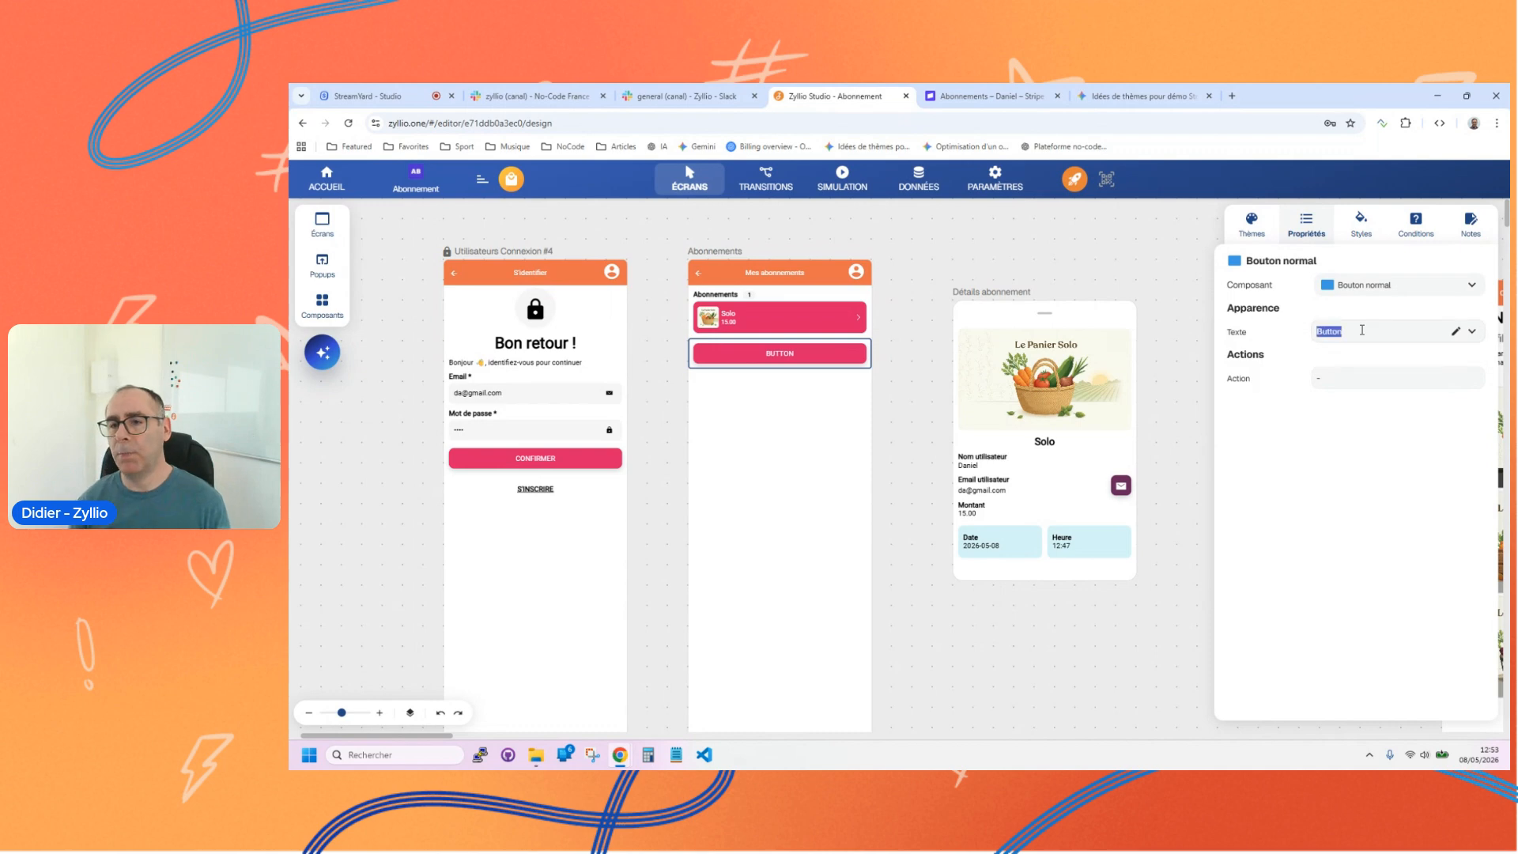
type("Voir mes")
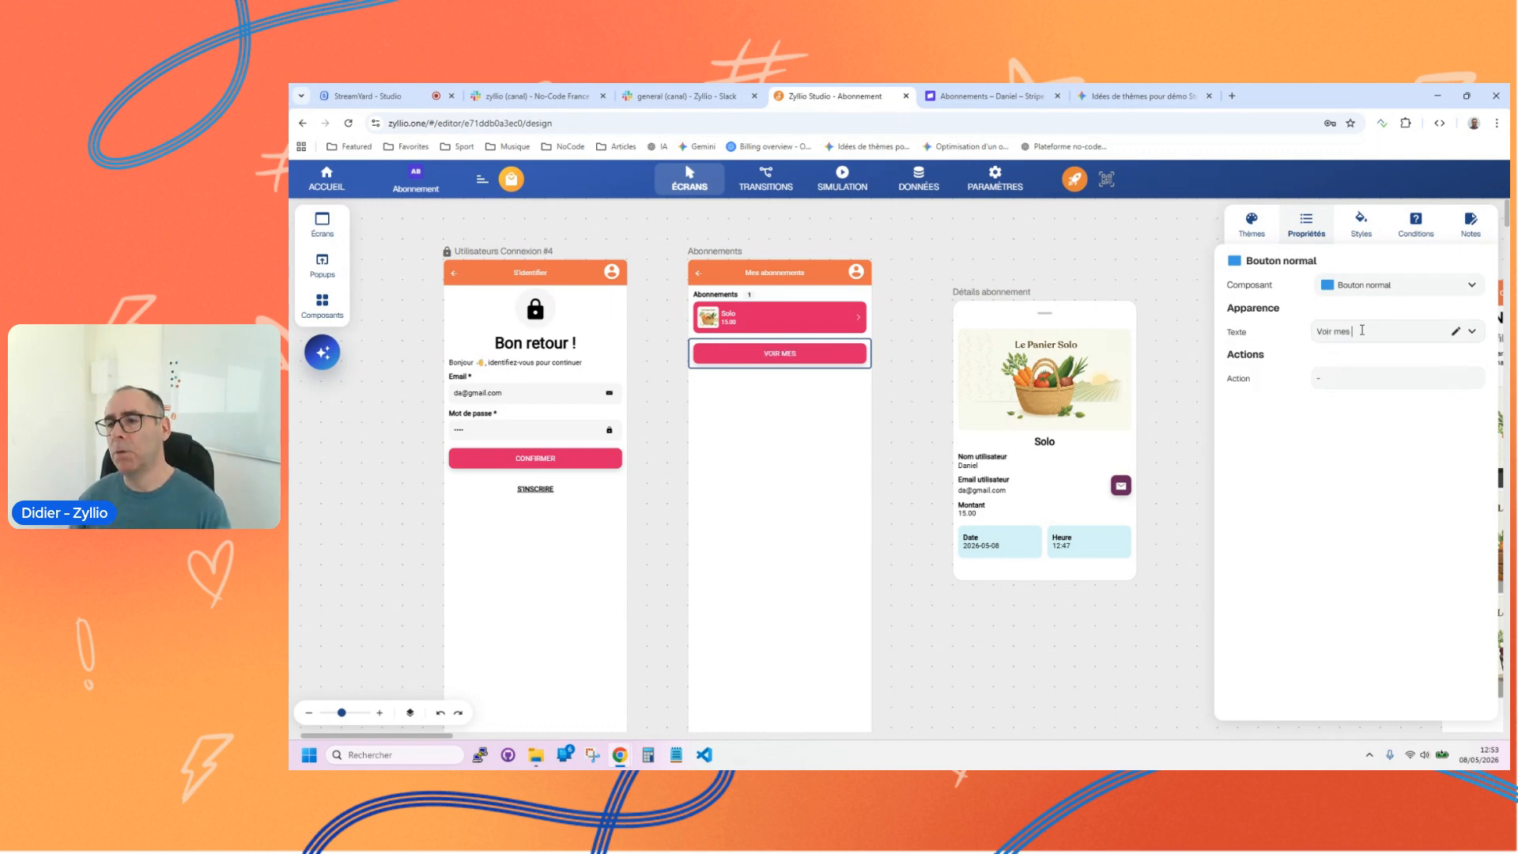
type(" abonne")
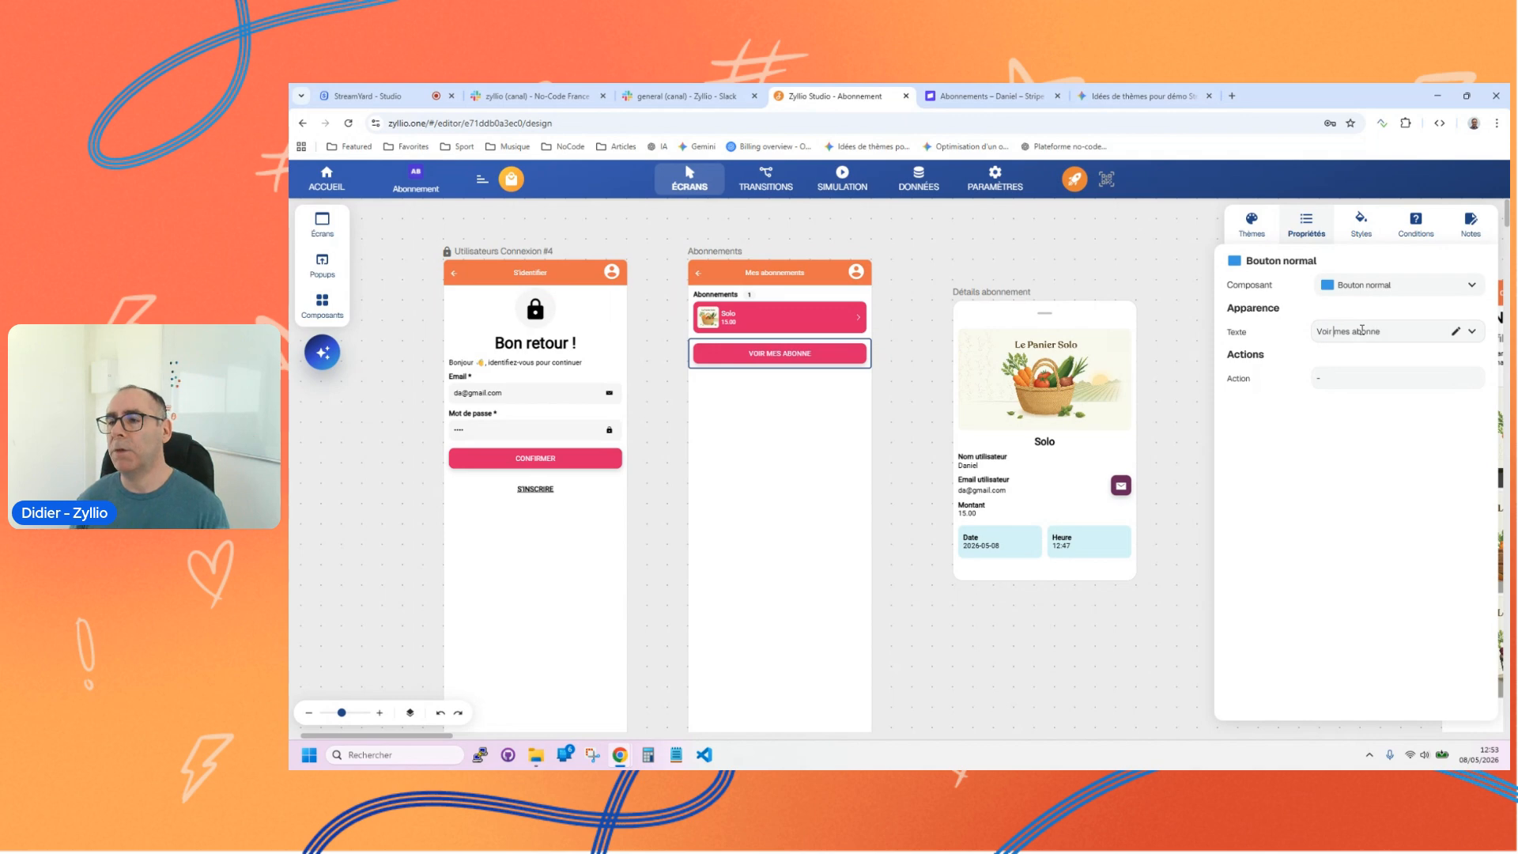
type("Gérer")
key("ctrl+Delete")
type("abonnements")
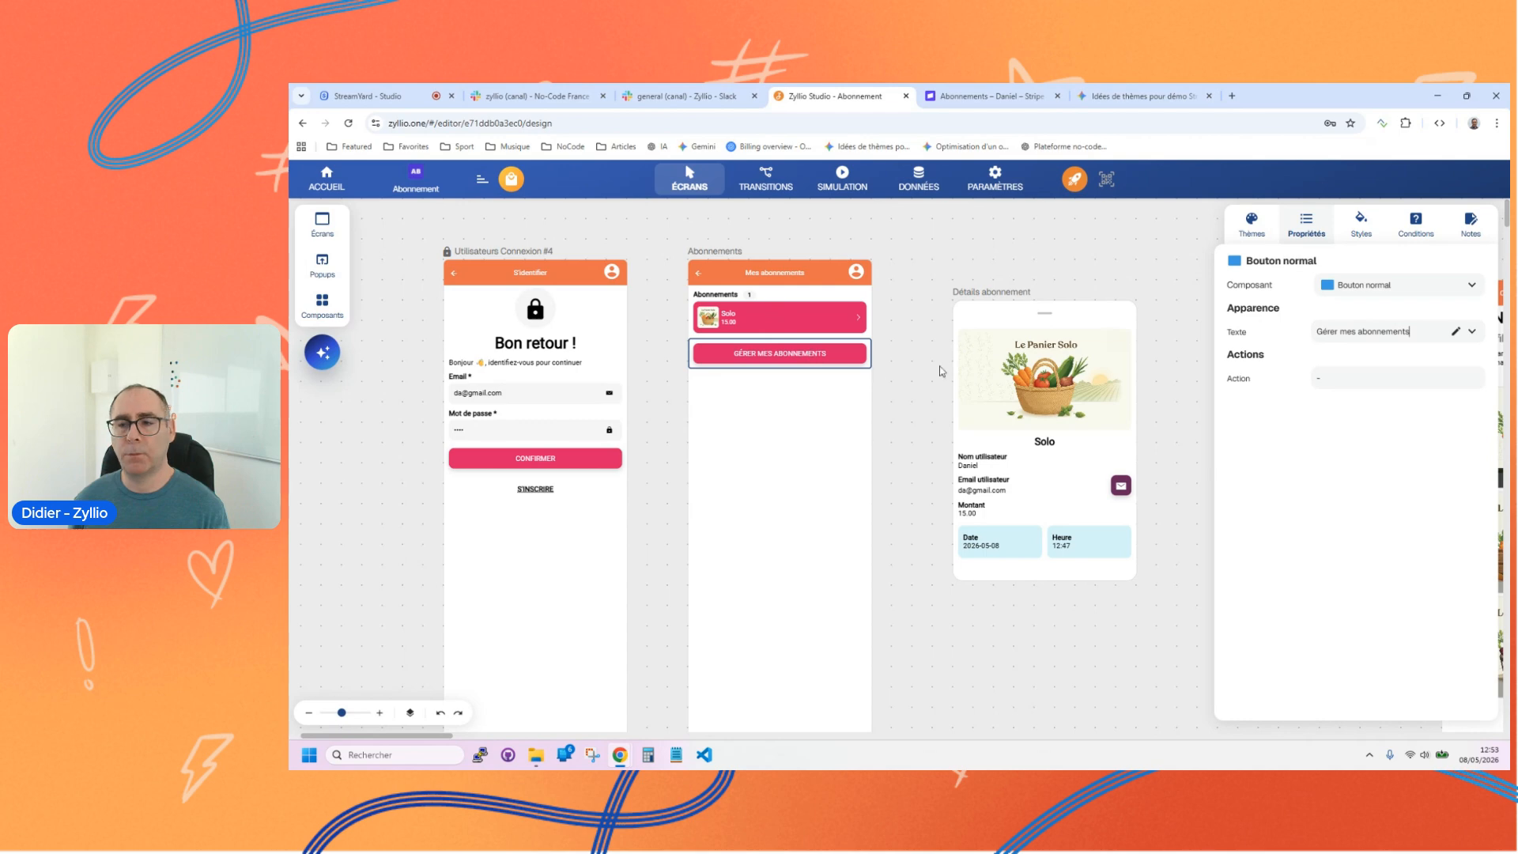
Step: Add a Portail client action from the Abonnement category to the Gérer mes abonnements button
left_click(1474, 377)
left_click(331, 242)
scroll(439, 460, "down", 10)
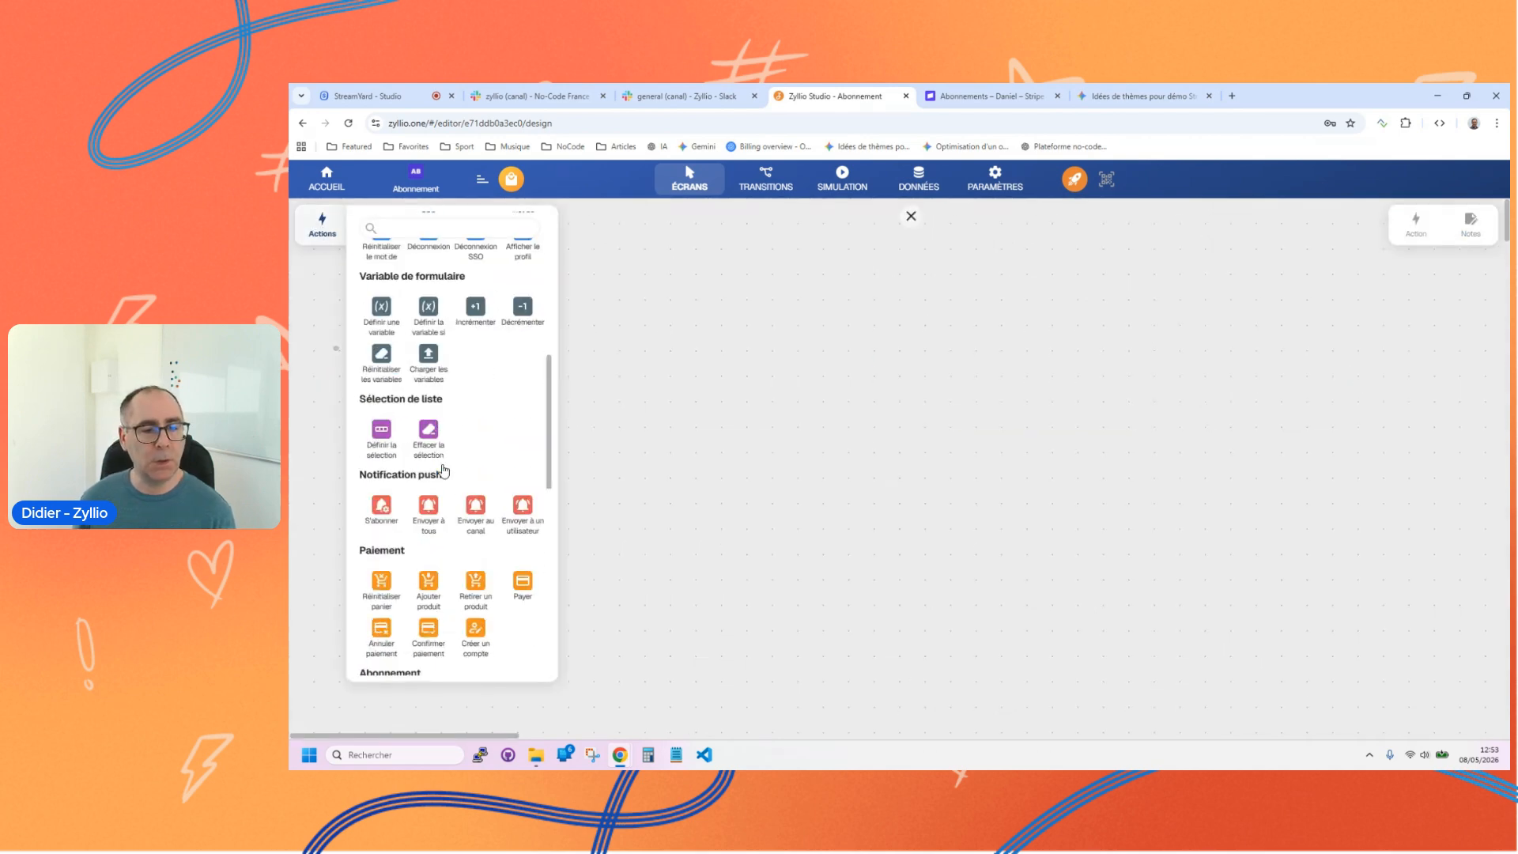
scroll(451, 356, "down", 3)
scroll(457, 348, "up", 8)
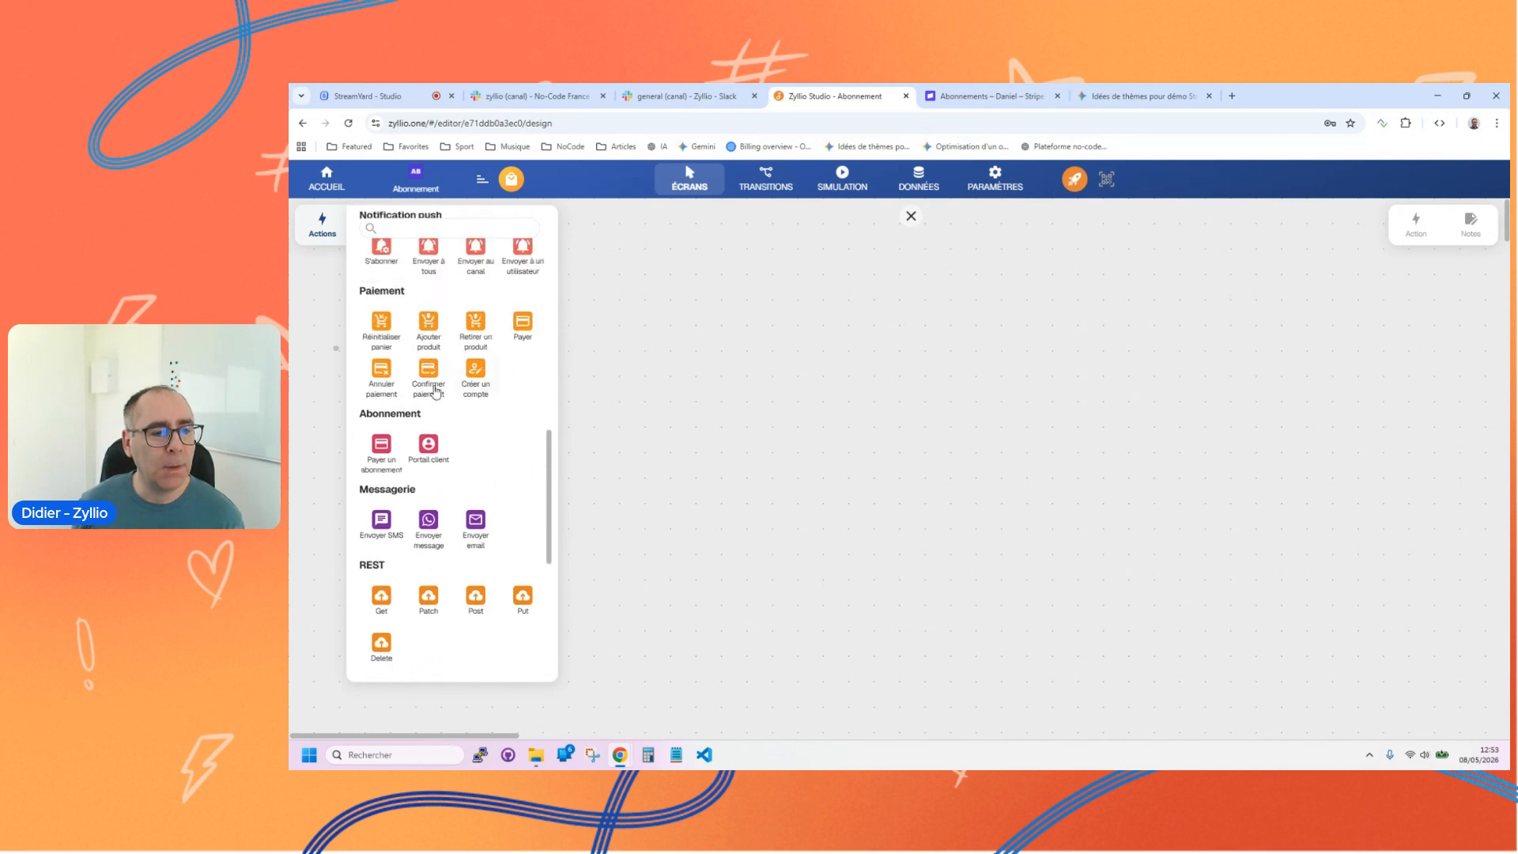
left_click(430, 442)
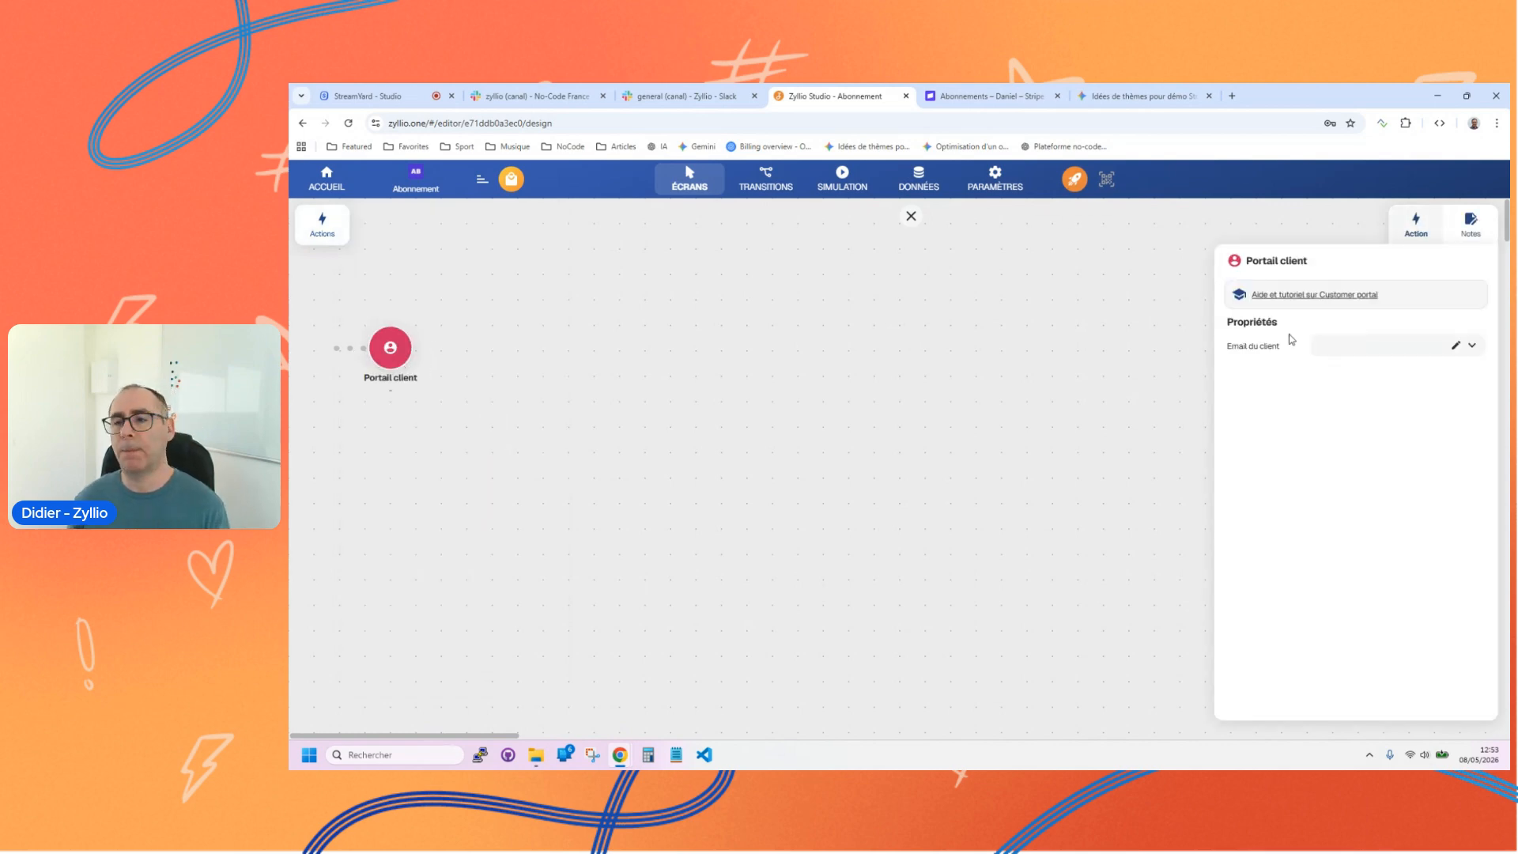
Step: Bind the Portail client action's customer email to the user's Email field from Utilisateurs Connexion #4 and close the action editor
left_click(1473, 346)
left_click(1458, 371)
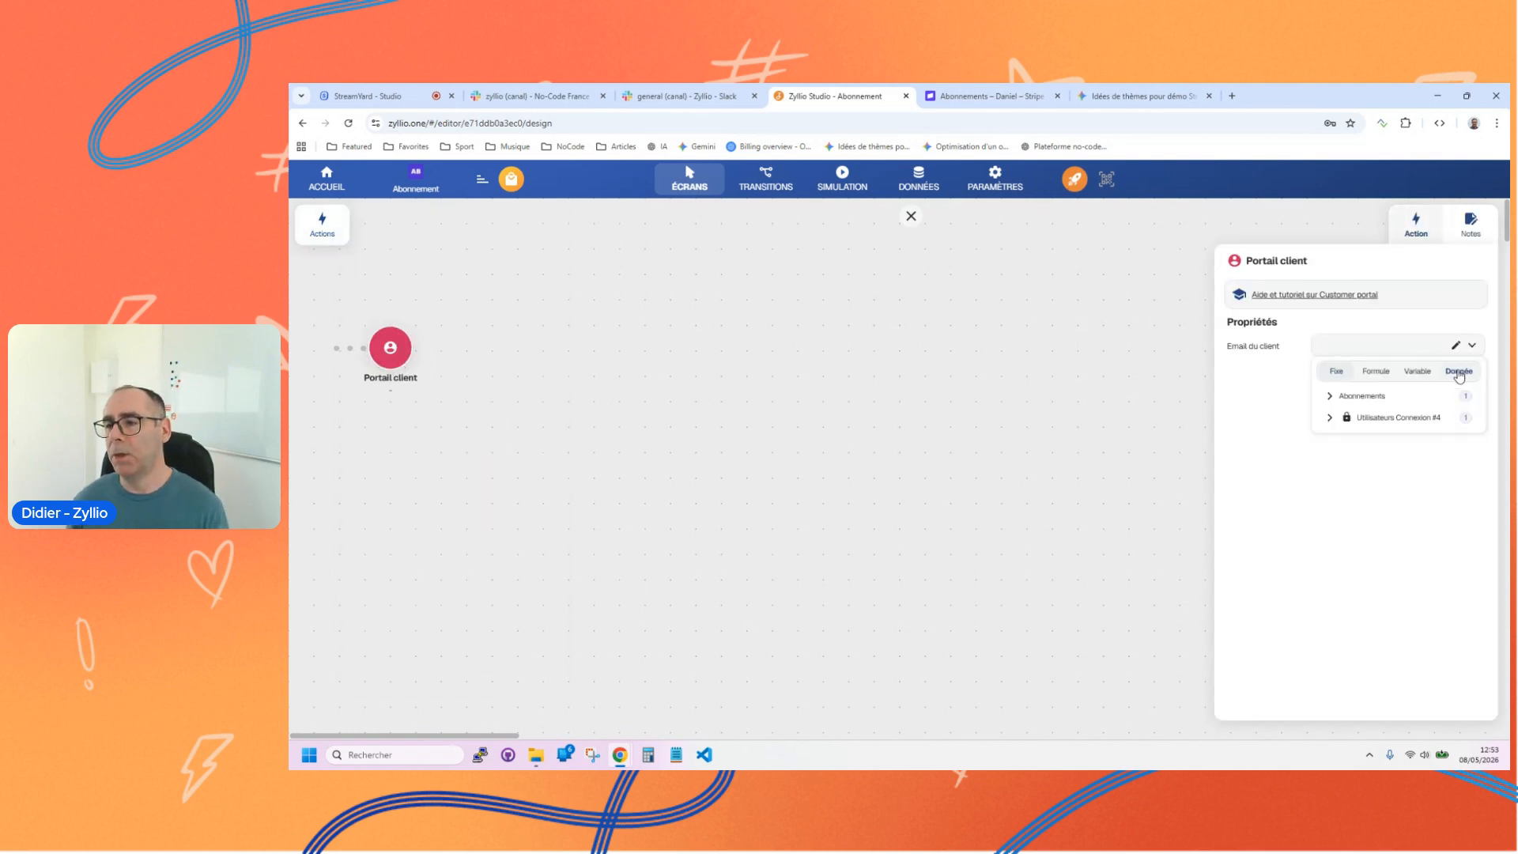
left_click(1390, 425)
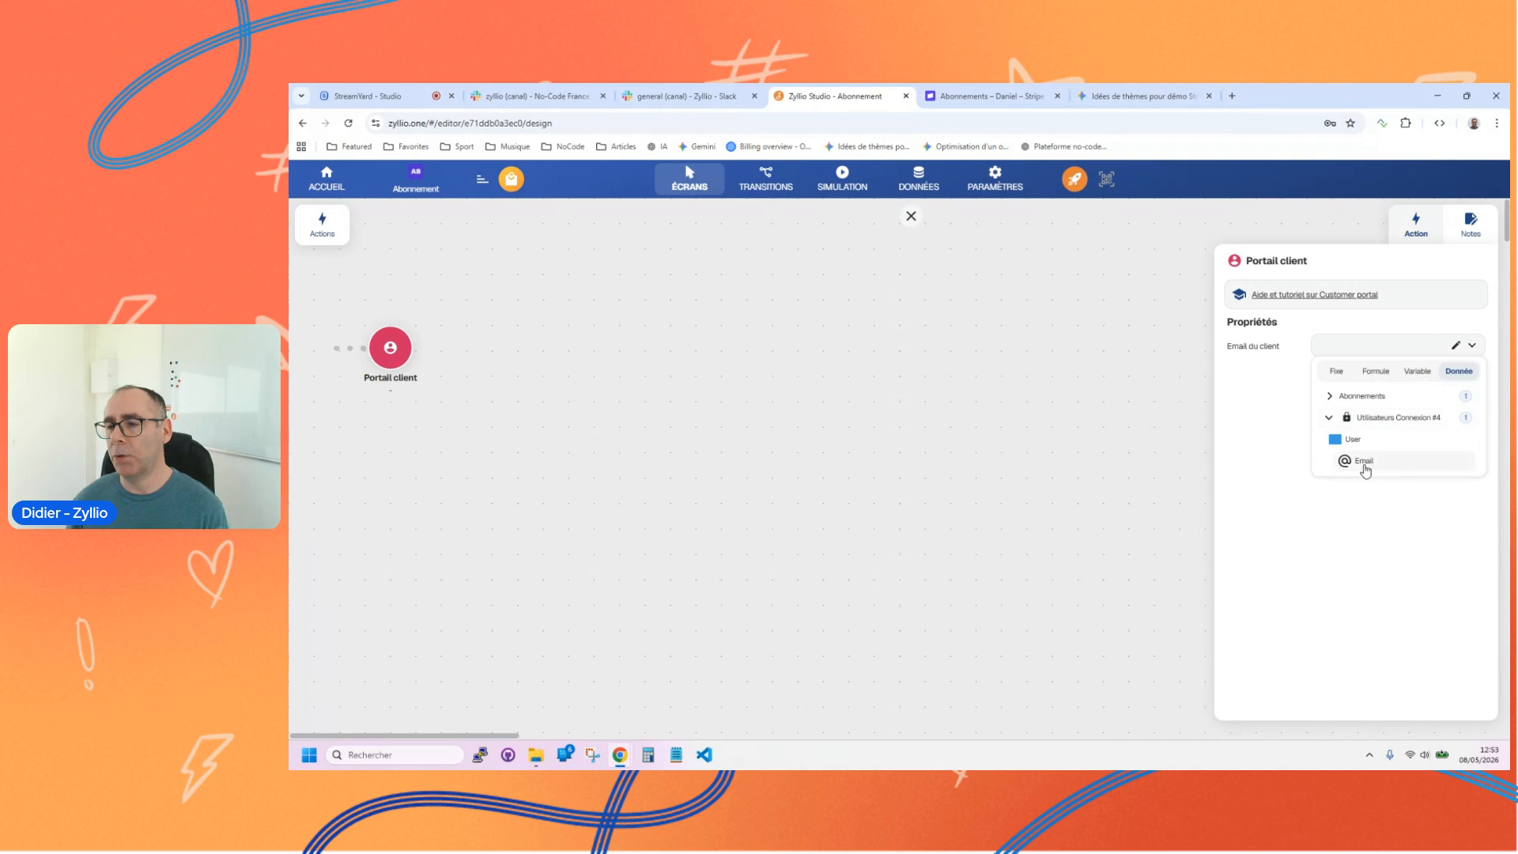
left_click(1365, 469)
left_click(911, 216)
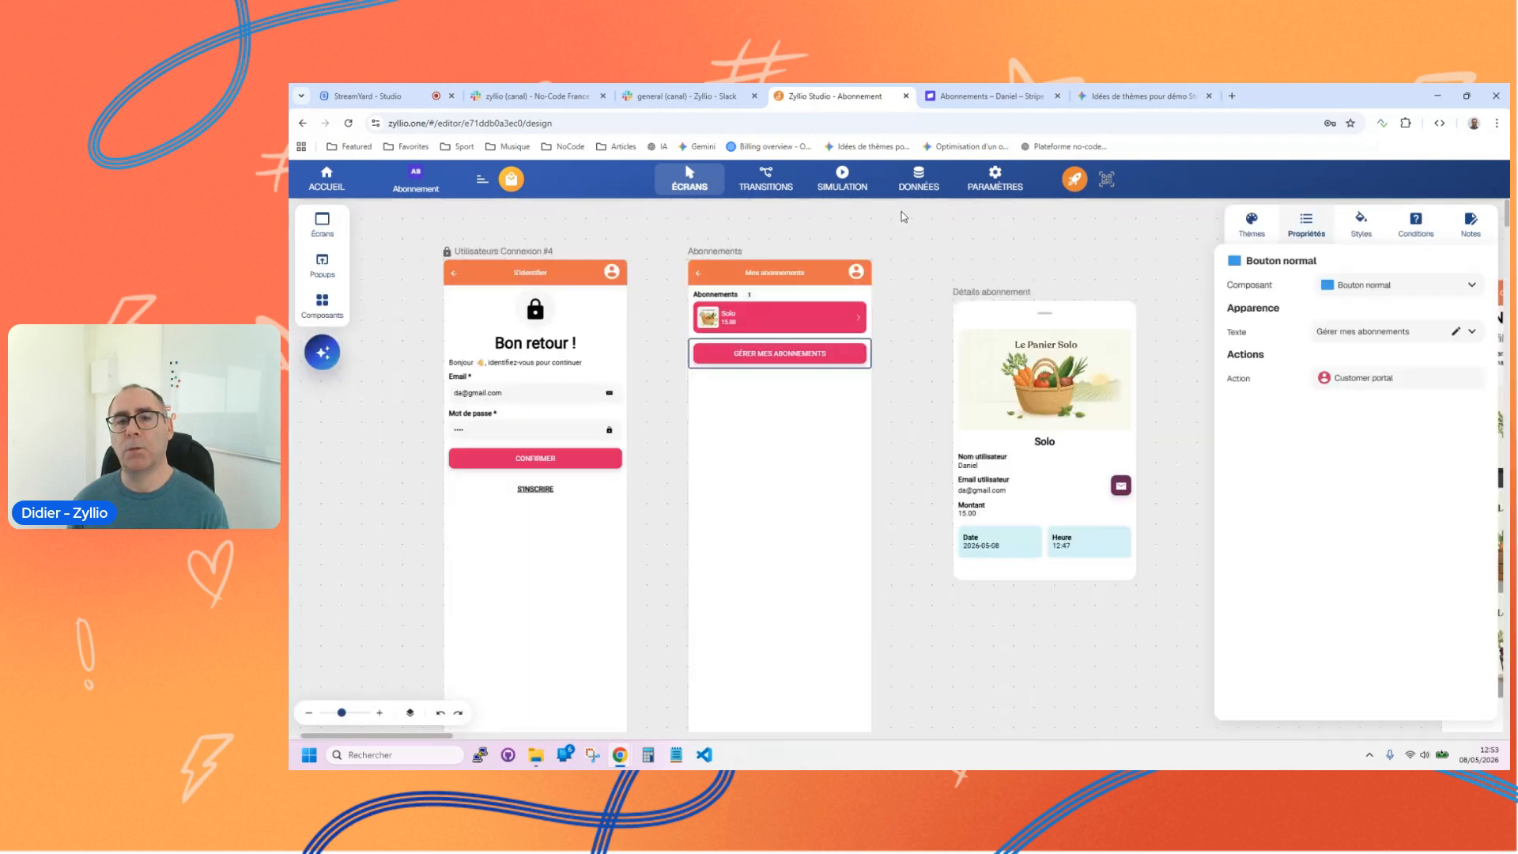
Step: Run the simulation, sign in, test the Gérer mes abonnements button and dismiss the resulting dialog
left_click(836, 179)
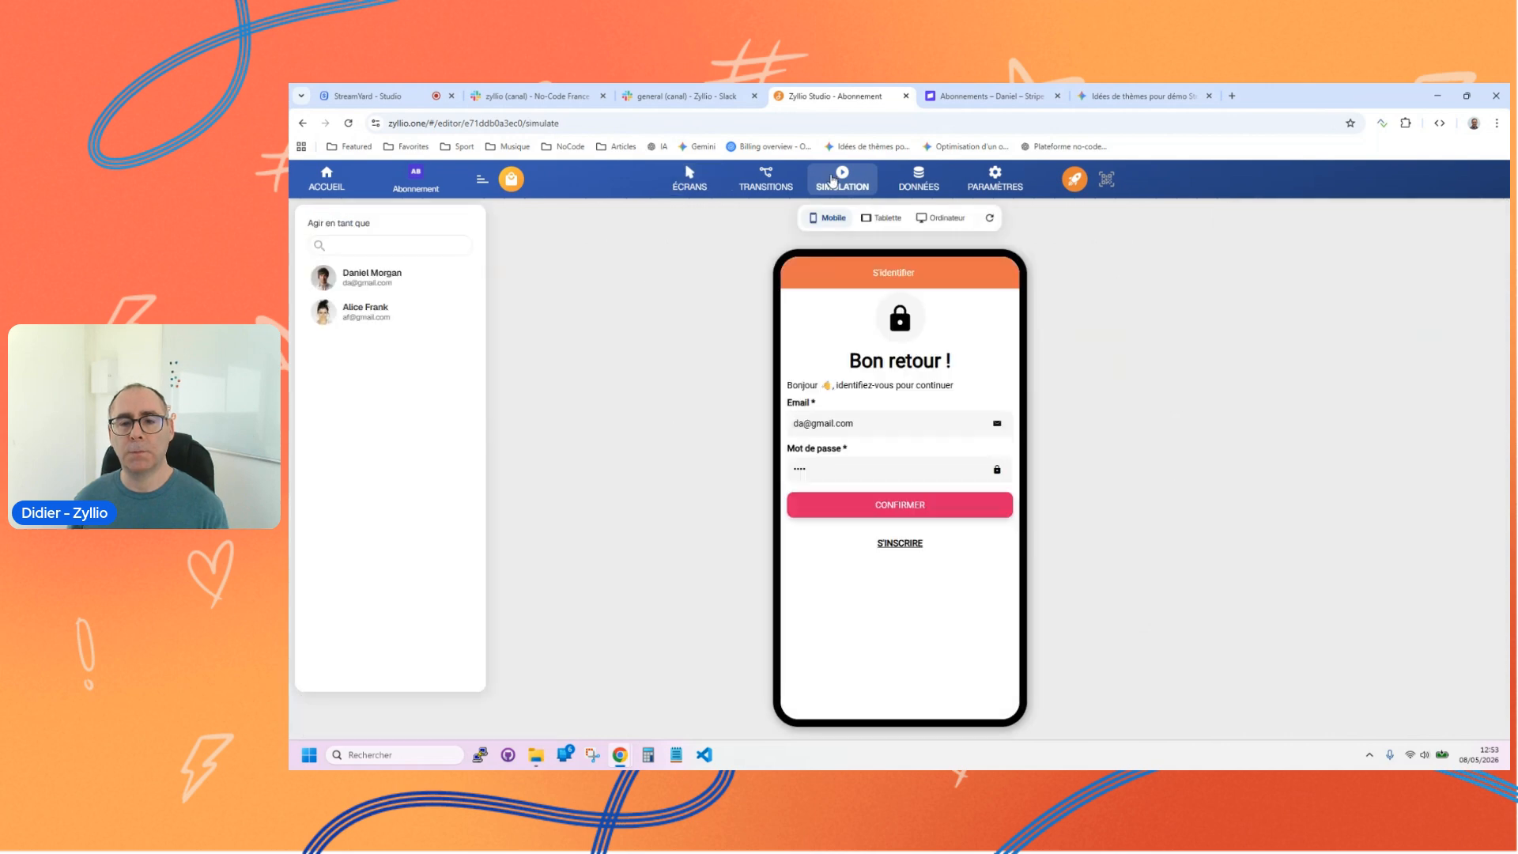
left_click(899, 504)
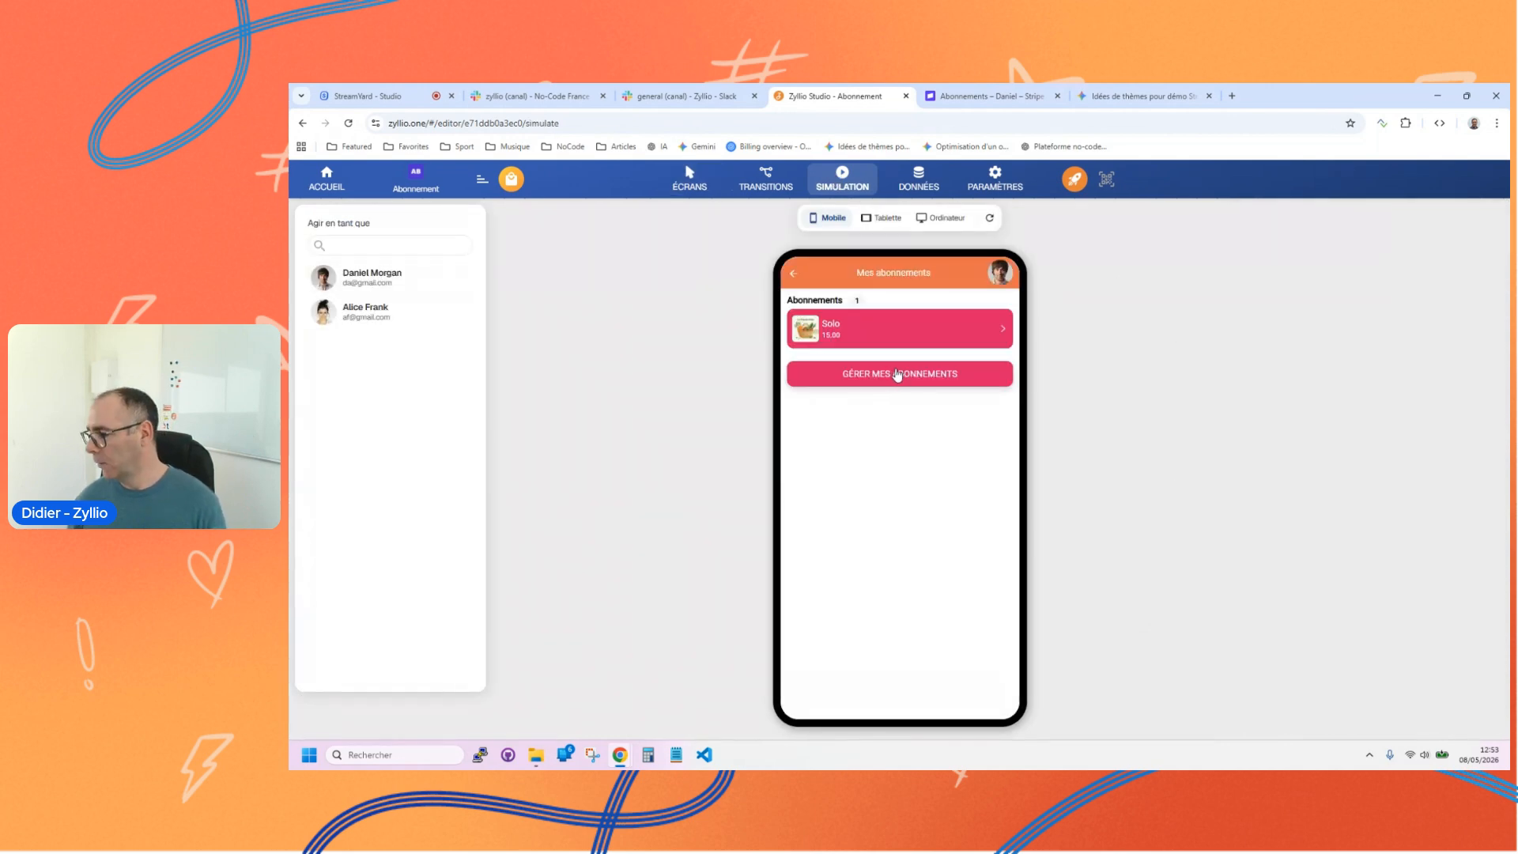
left_click(898, 373)
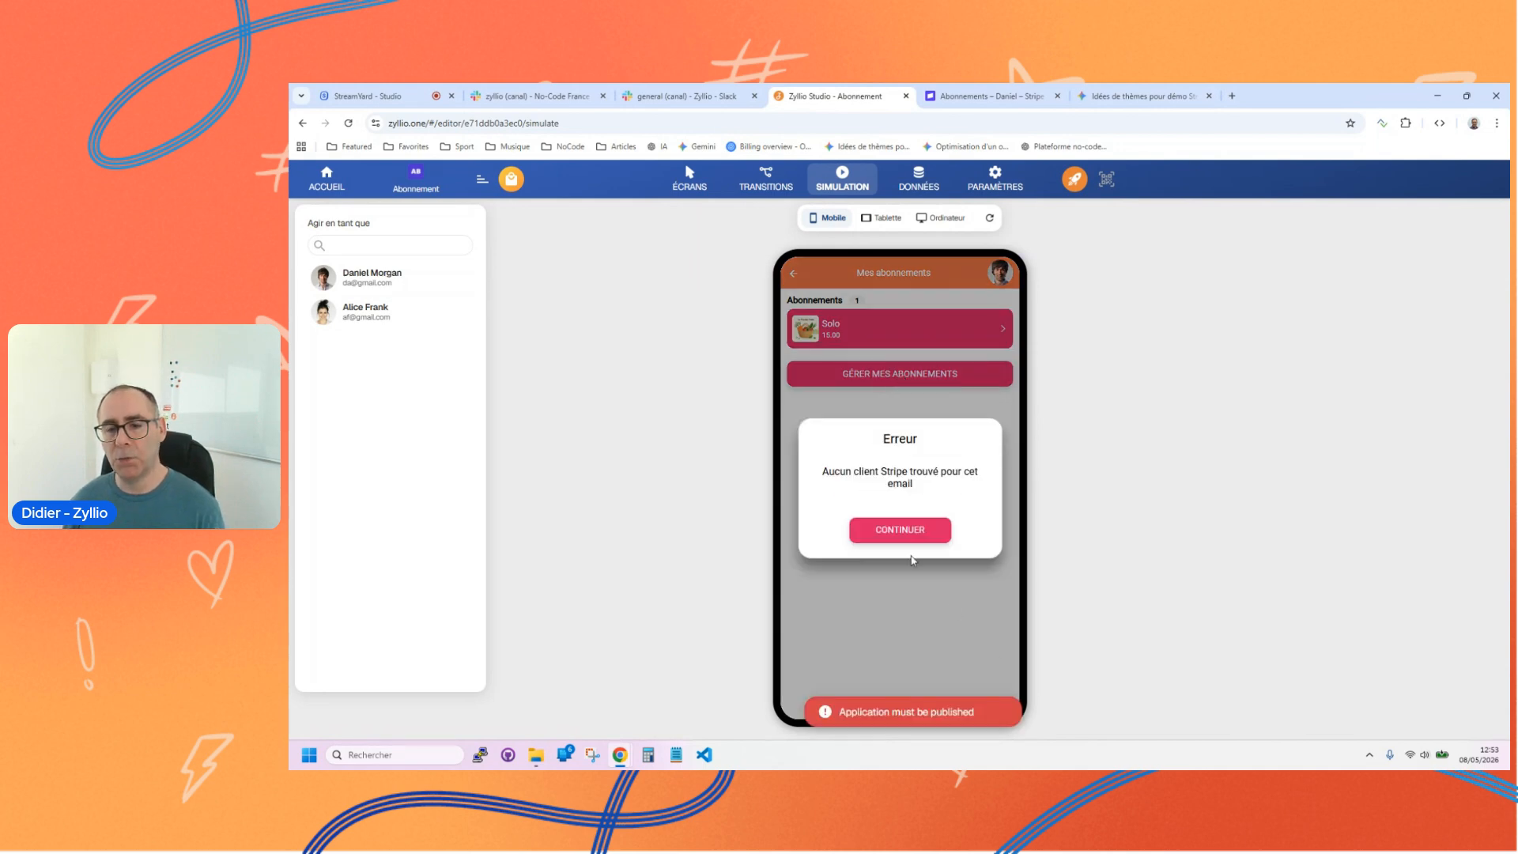
left_click(901, 529)
Step: Publish the Abonnement application and close the installation dialog
left_click(1075, 182)
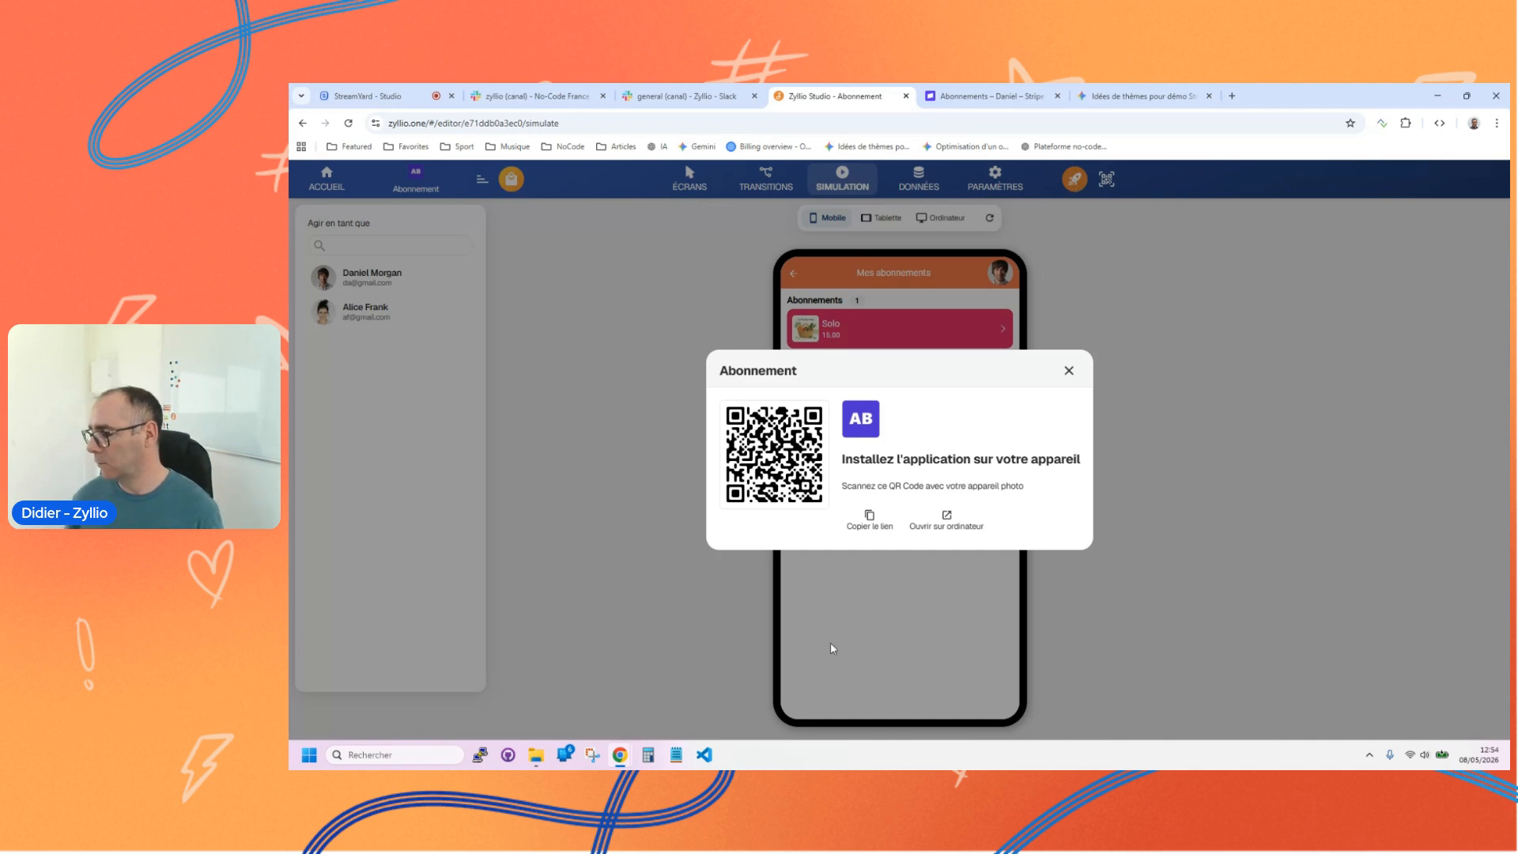
left_click(1069, 371)
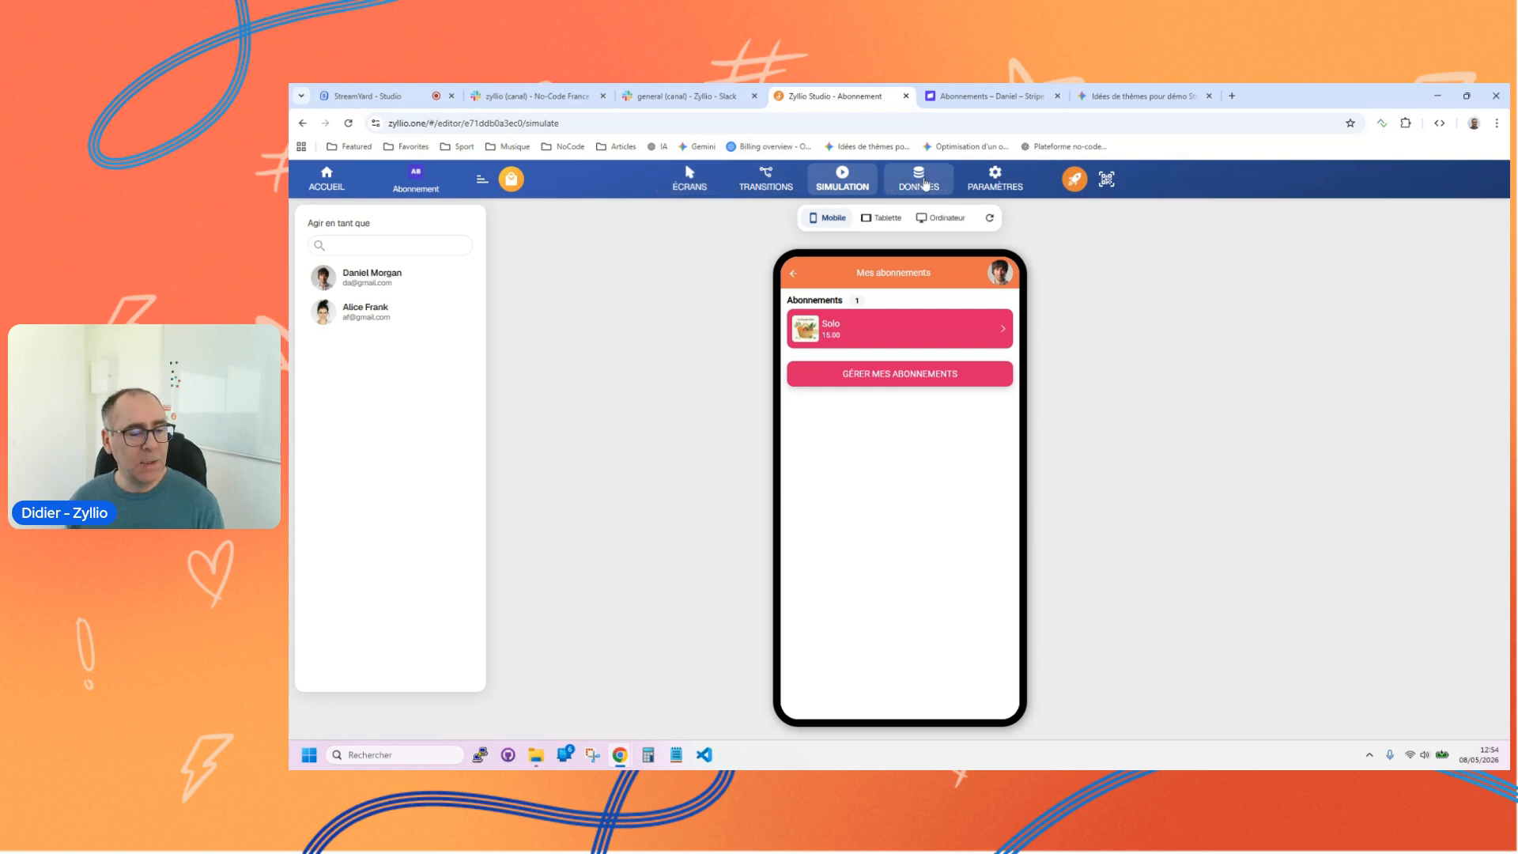
Step: View the overview of all applications from the screen editor and reopen the Abonnement app
left_click(699, 189)
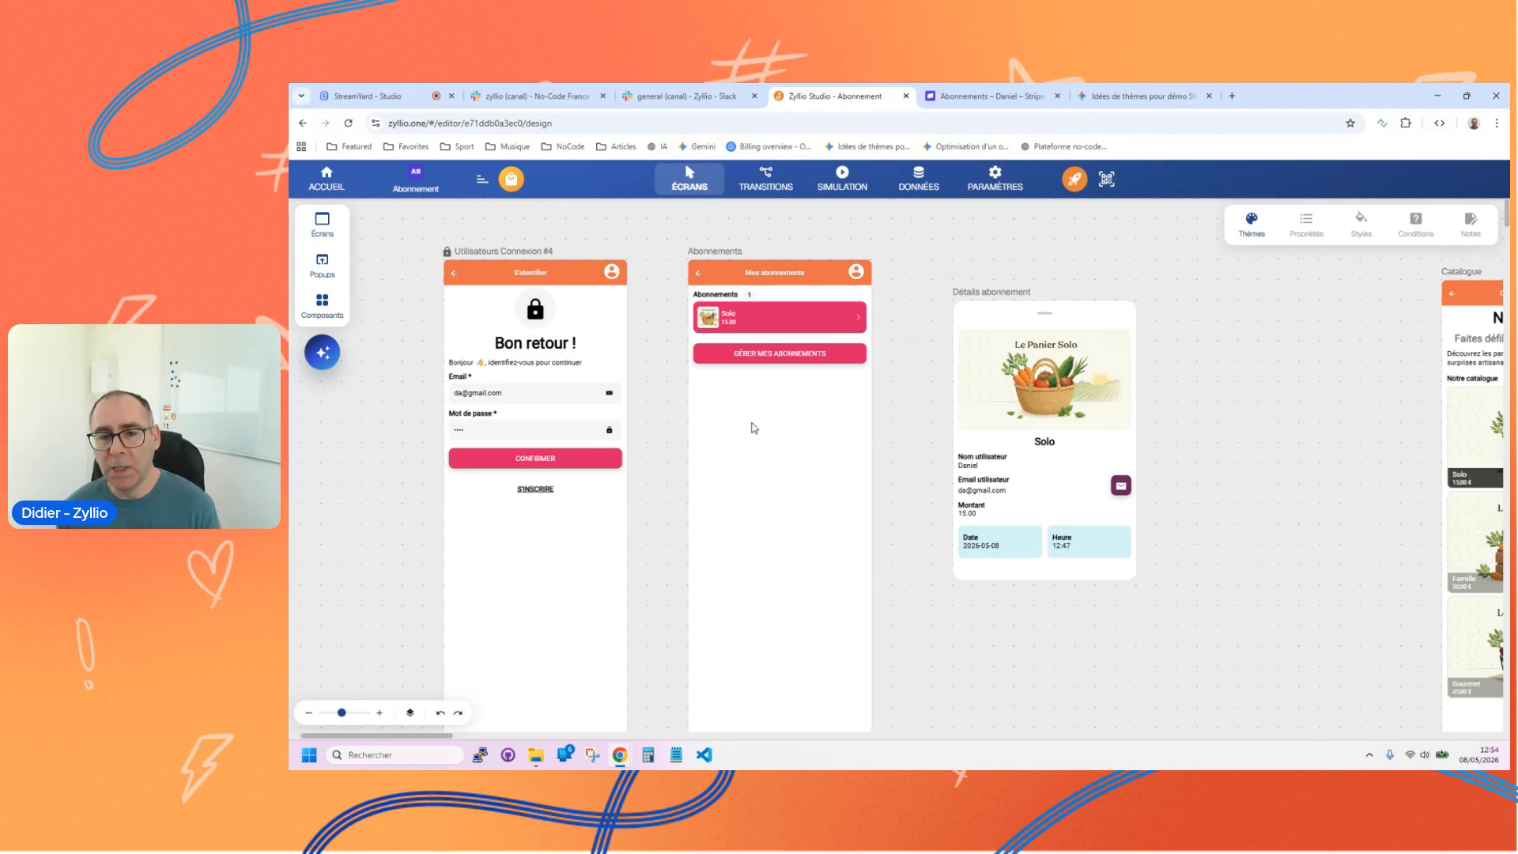
left_click(315, 184)
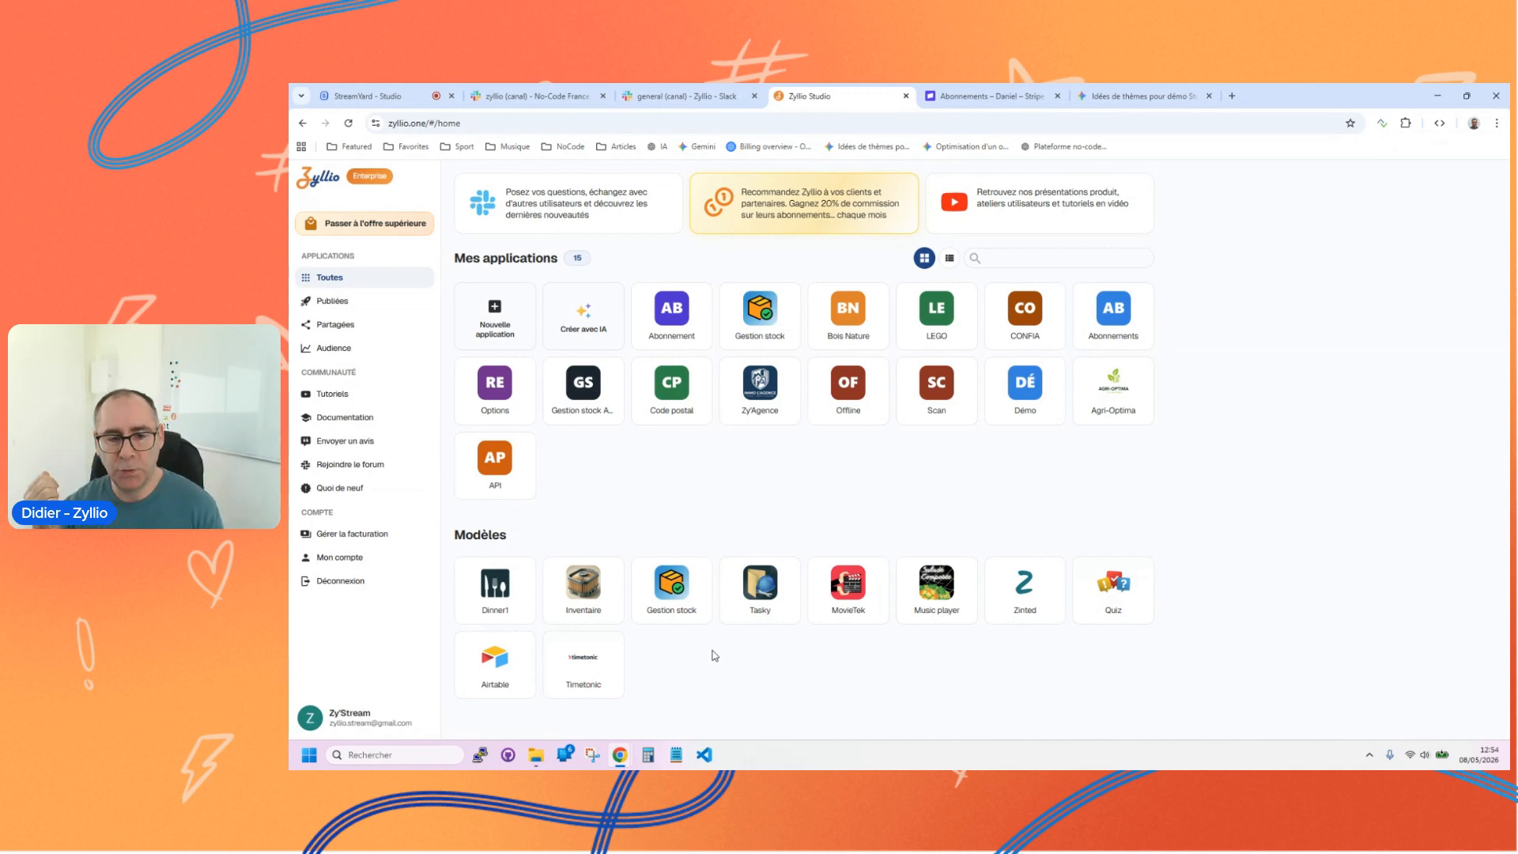
left_click(679, 318)
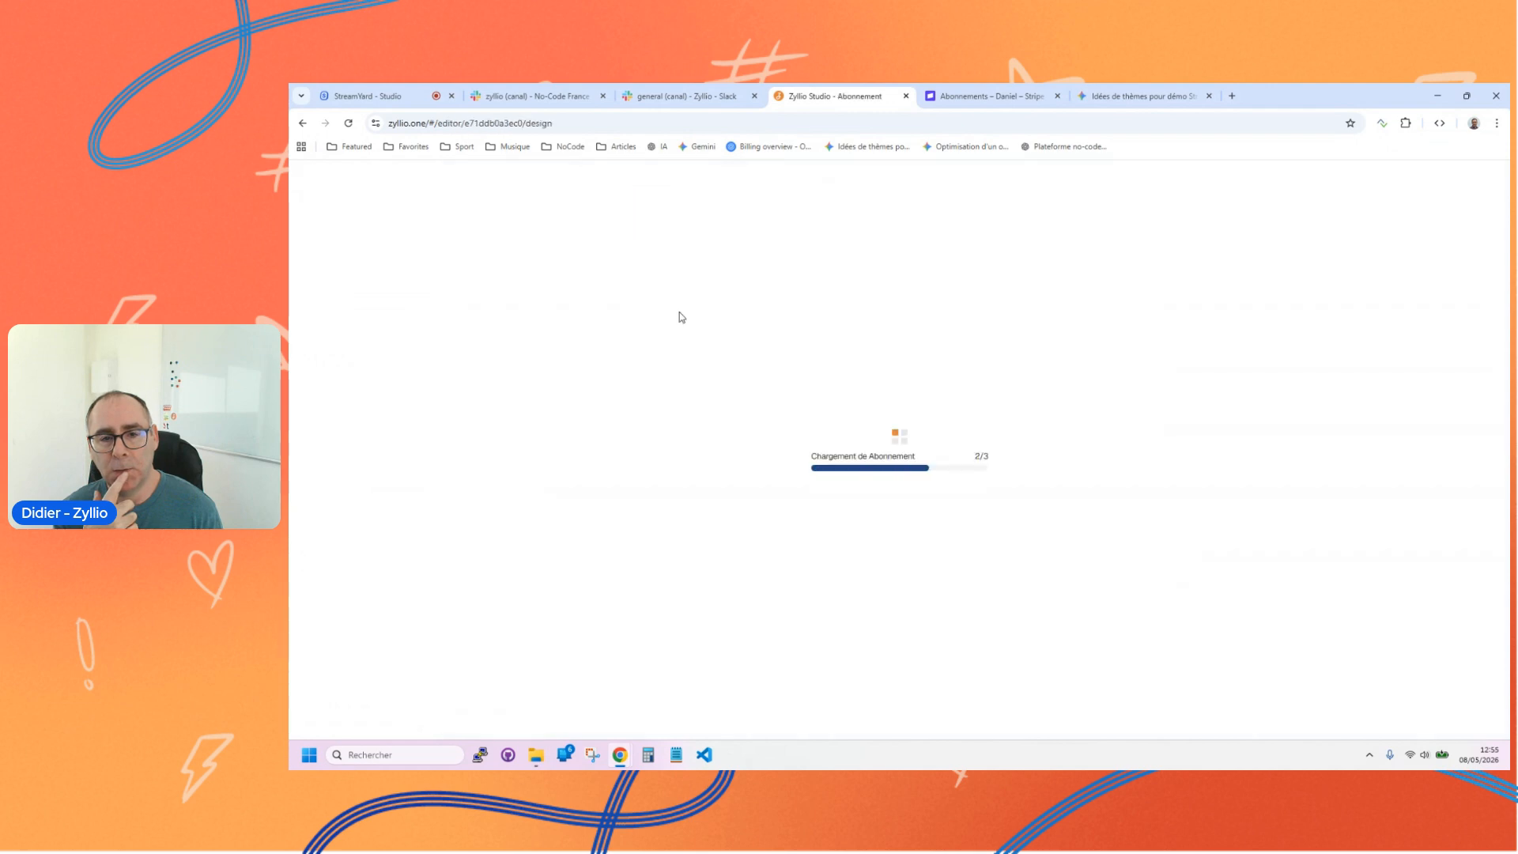
Step: Look at the AI assistant and the custom components list, and close both
left_click(323, 354)
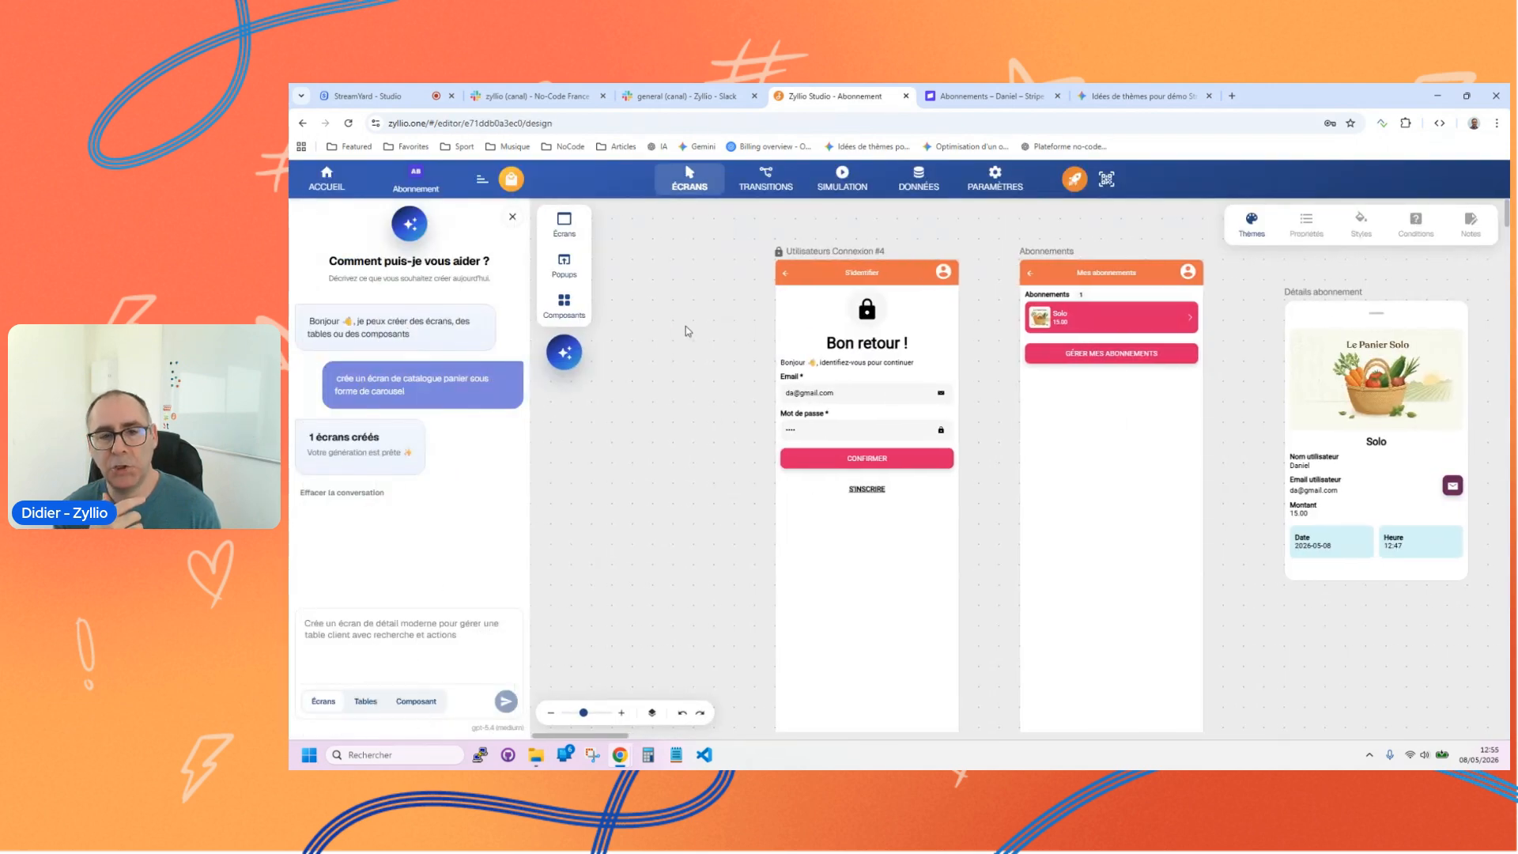
left_click(564, 304)
left_click(774, 256)
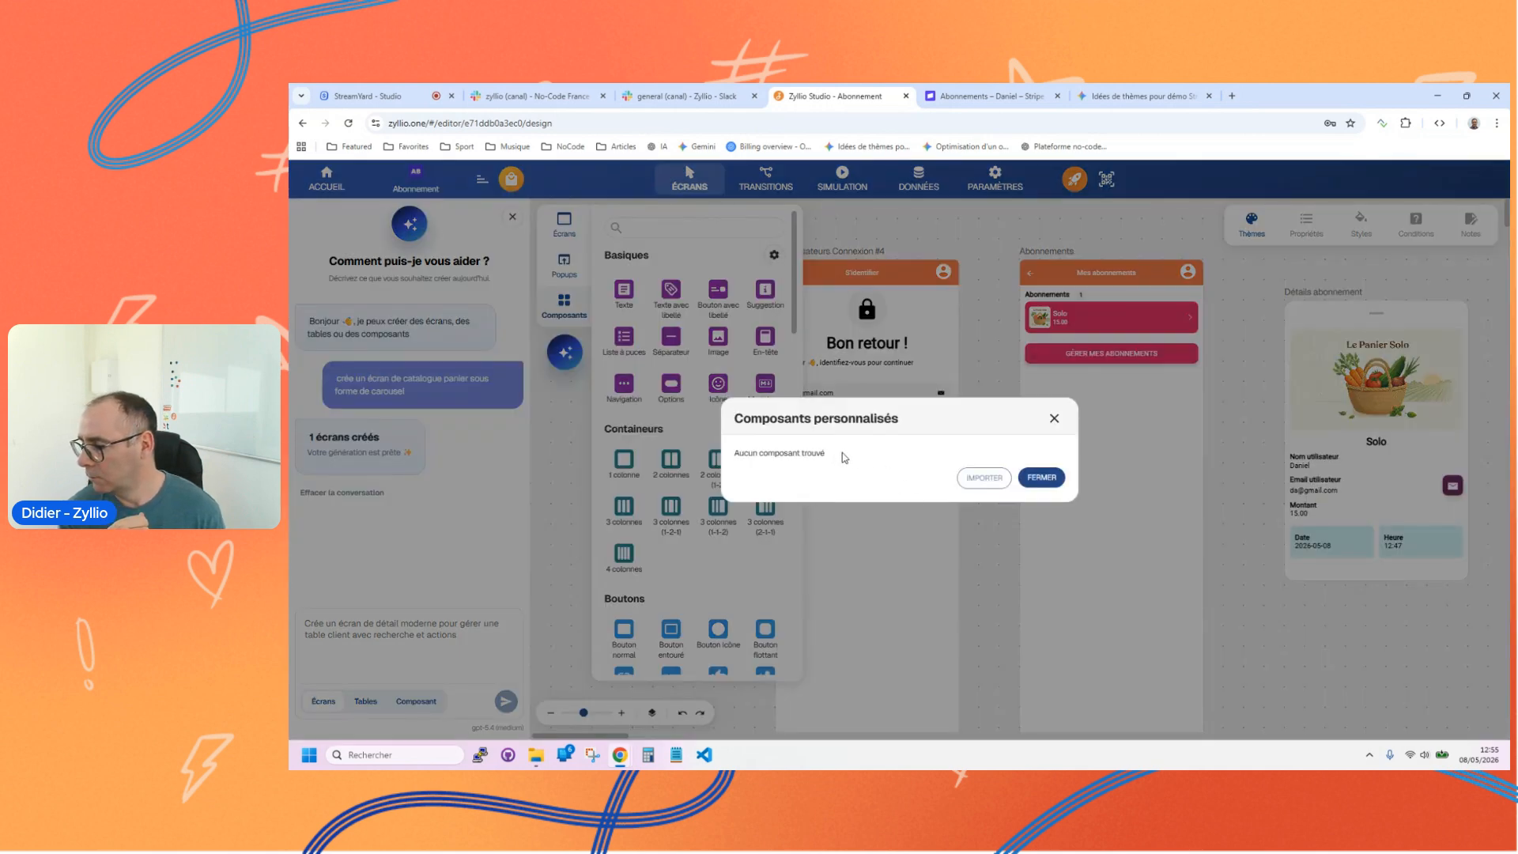
left_click(1054, 418)
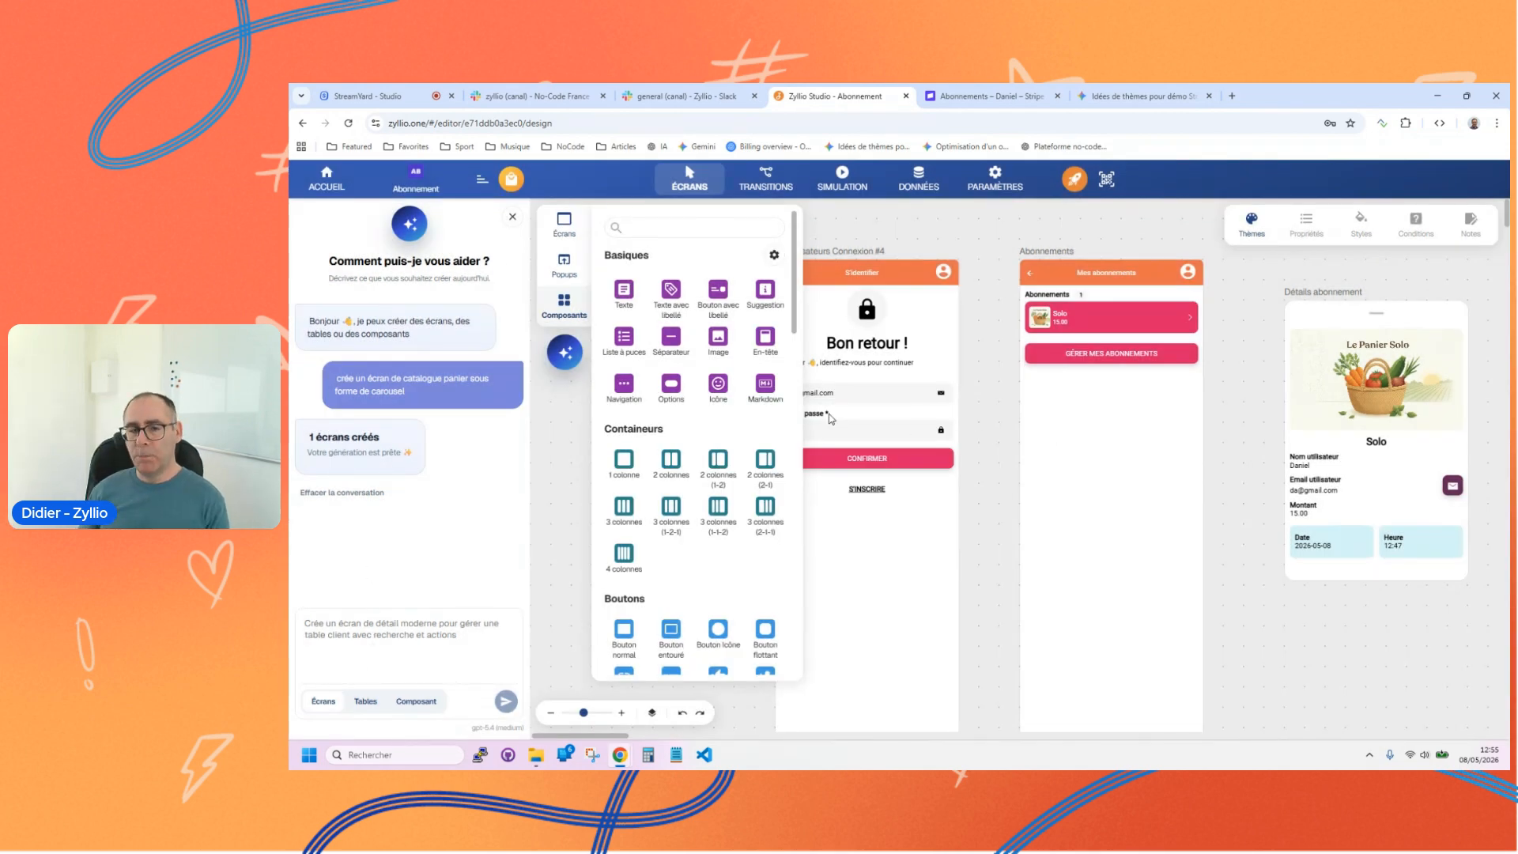
left_click(567, 353)
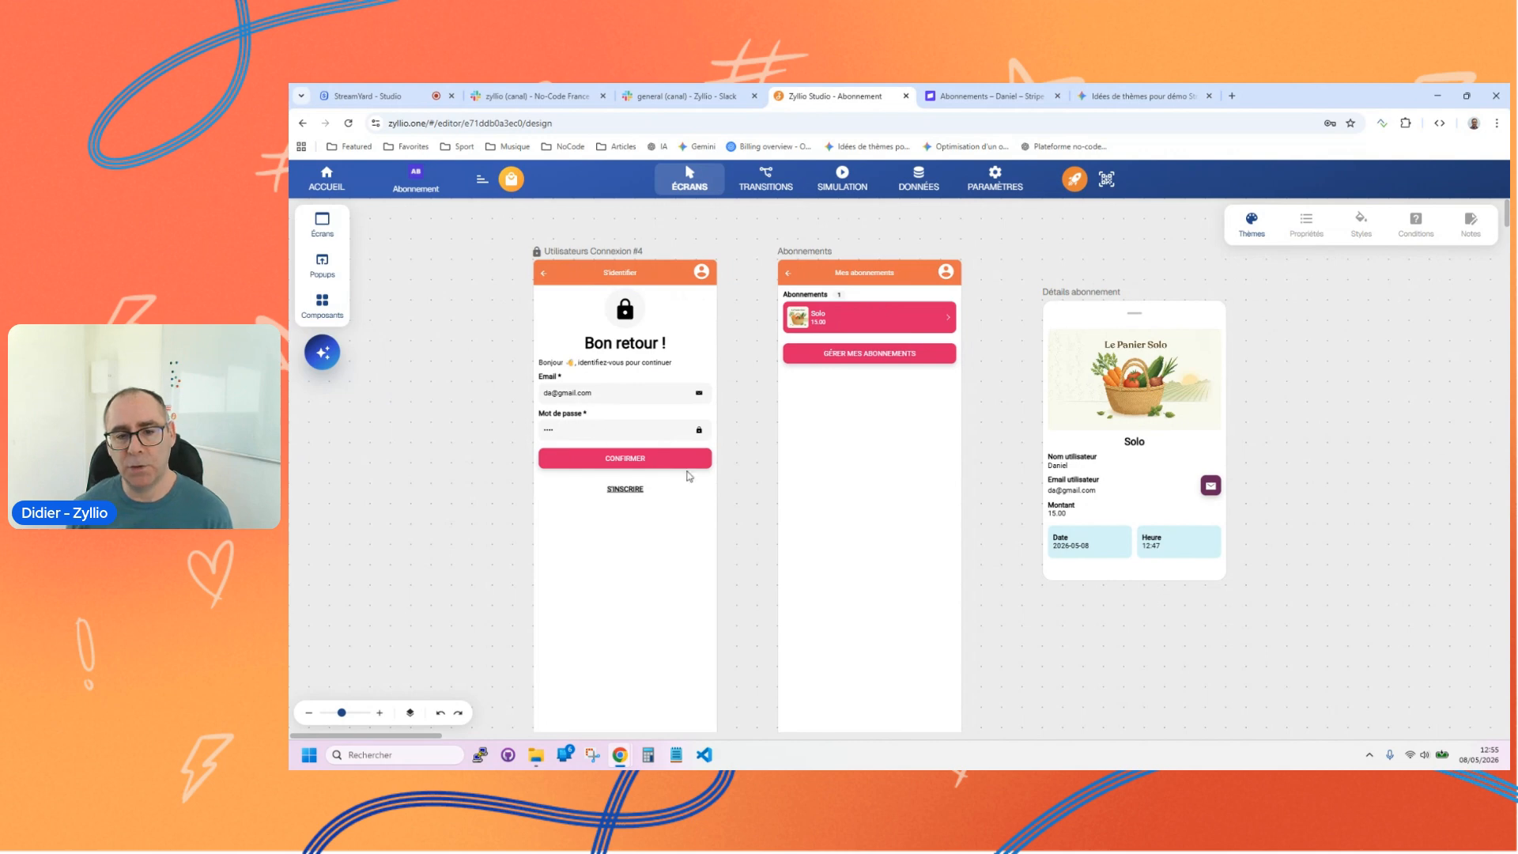
Step: Browse both icon collections offered for the Gérer mes abonnements button's start icon without choosing one
left_click(828, 427)
left_click(862, 348)
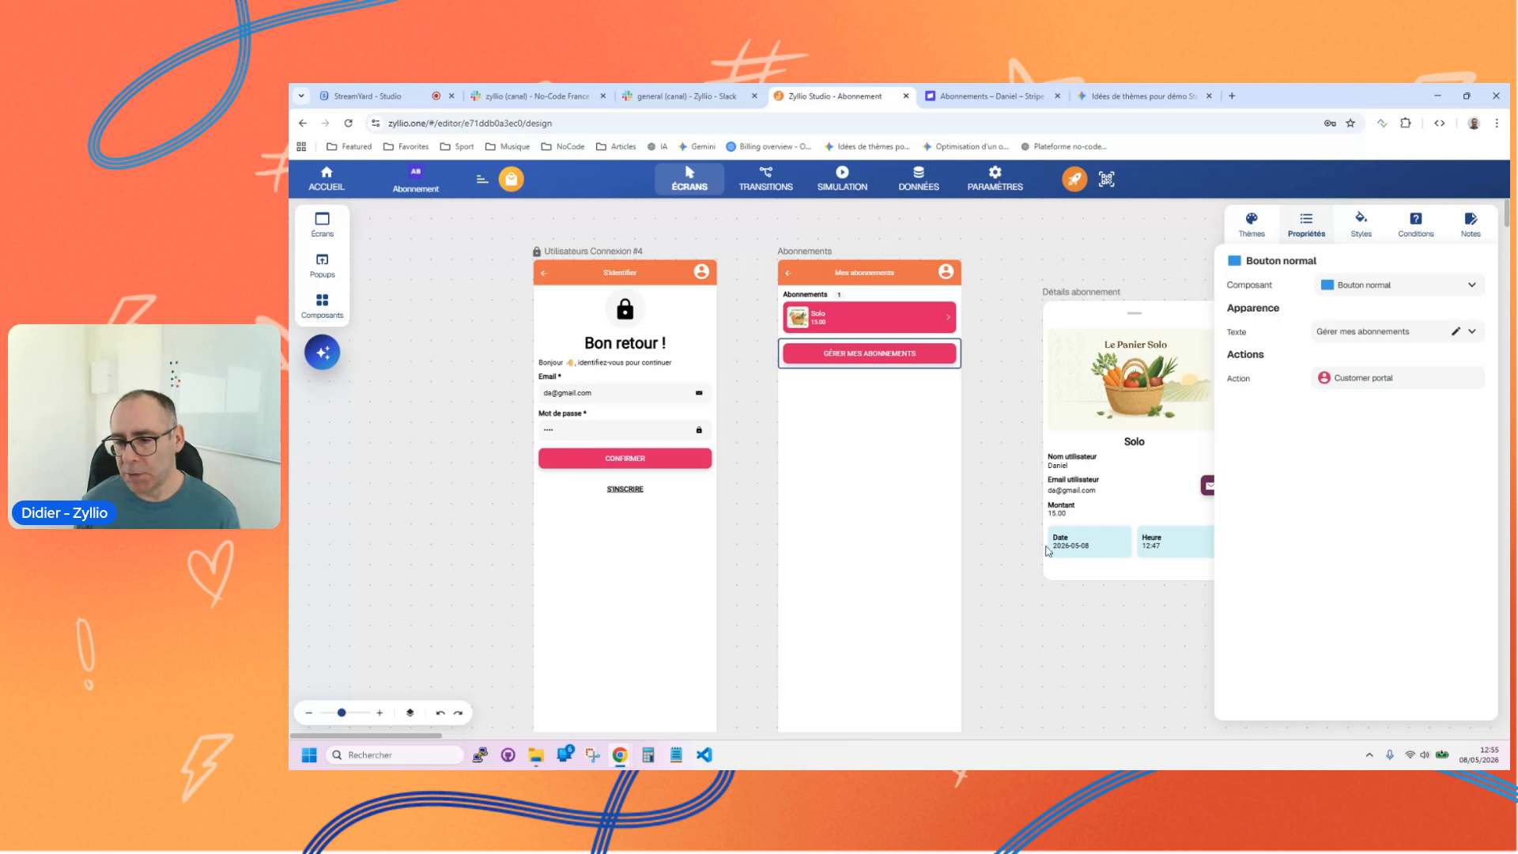
left_click(1371, 227)
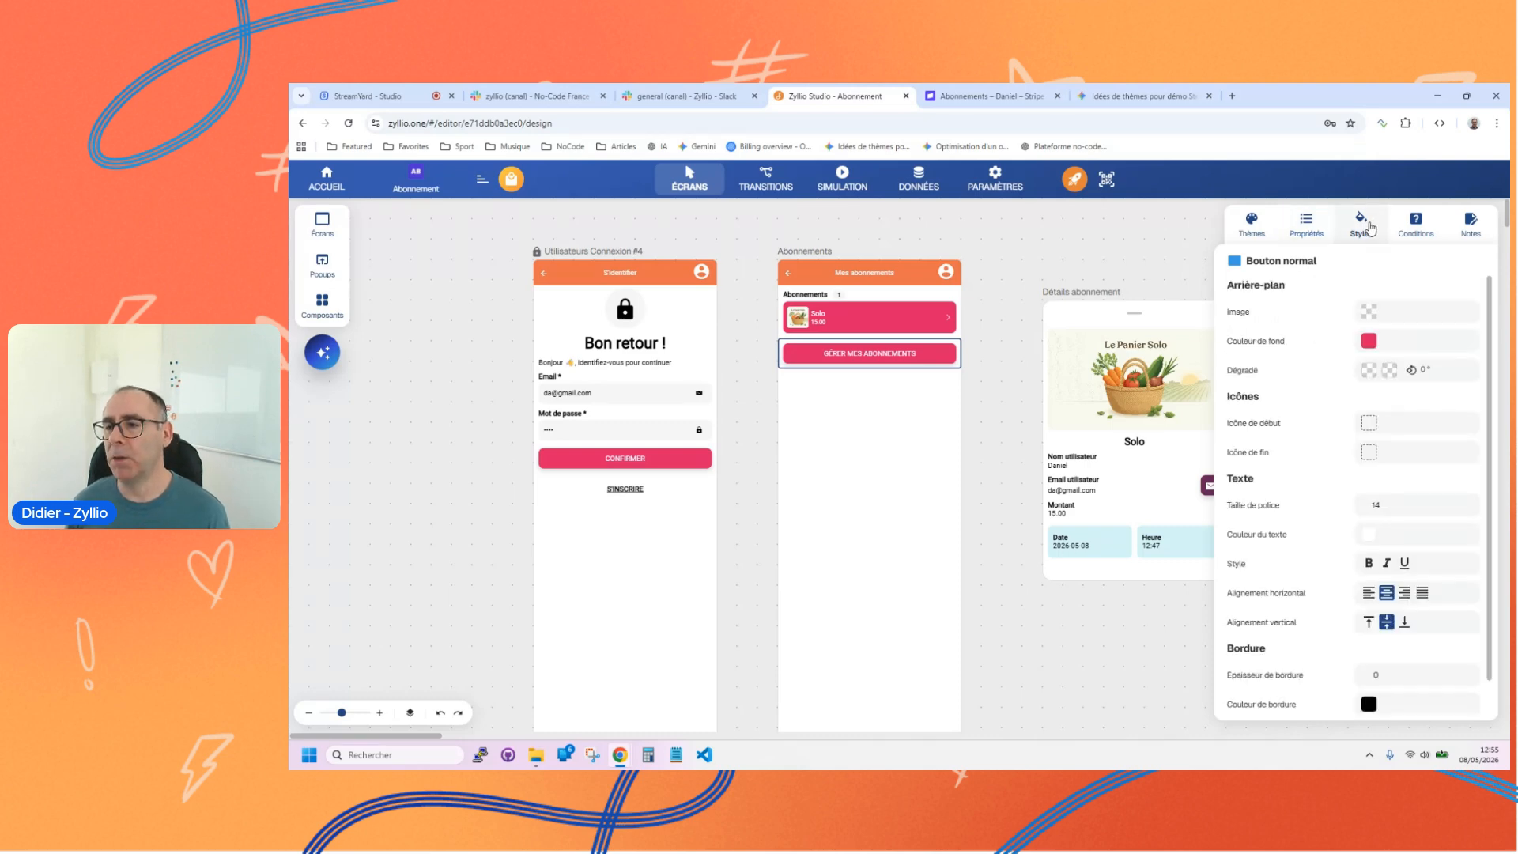
left_click(1367, 425)
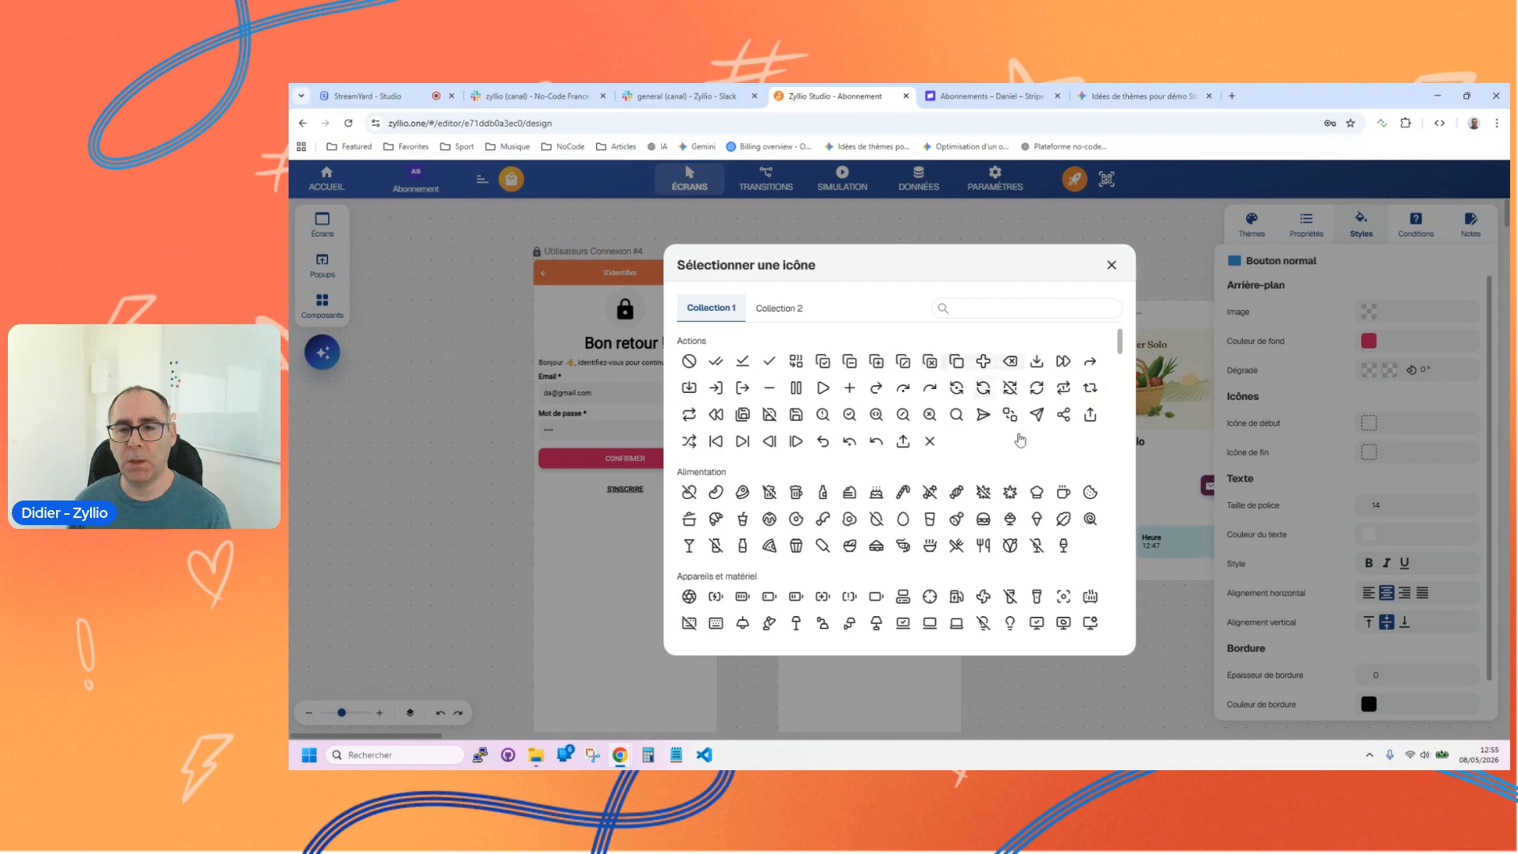
scroll(893, 490, "down", 10)
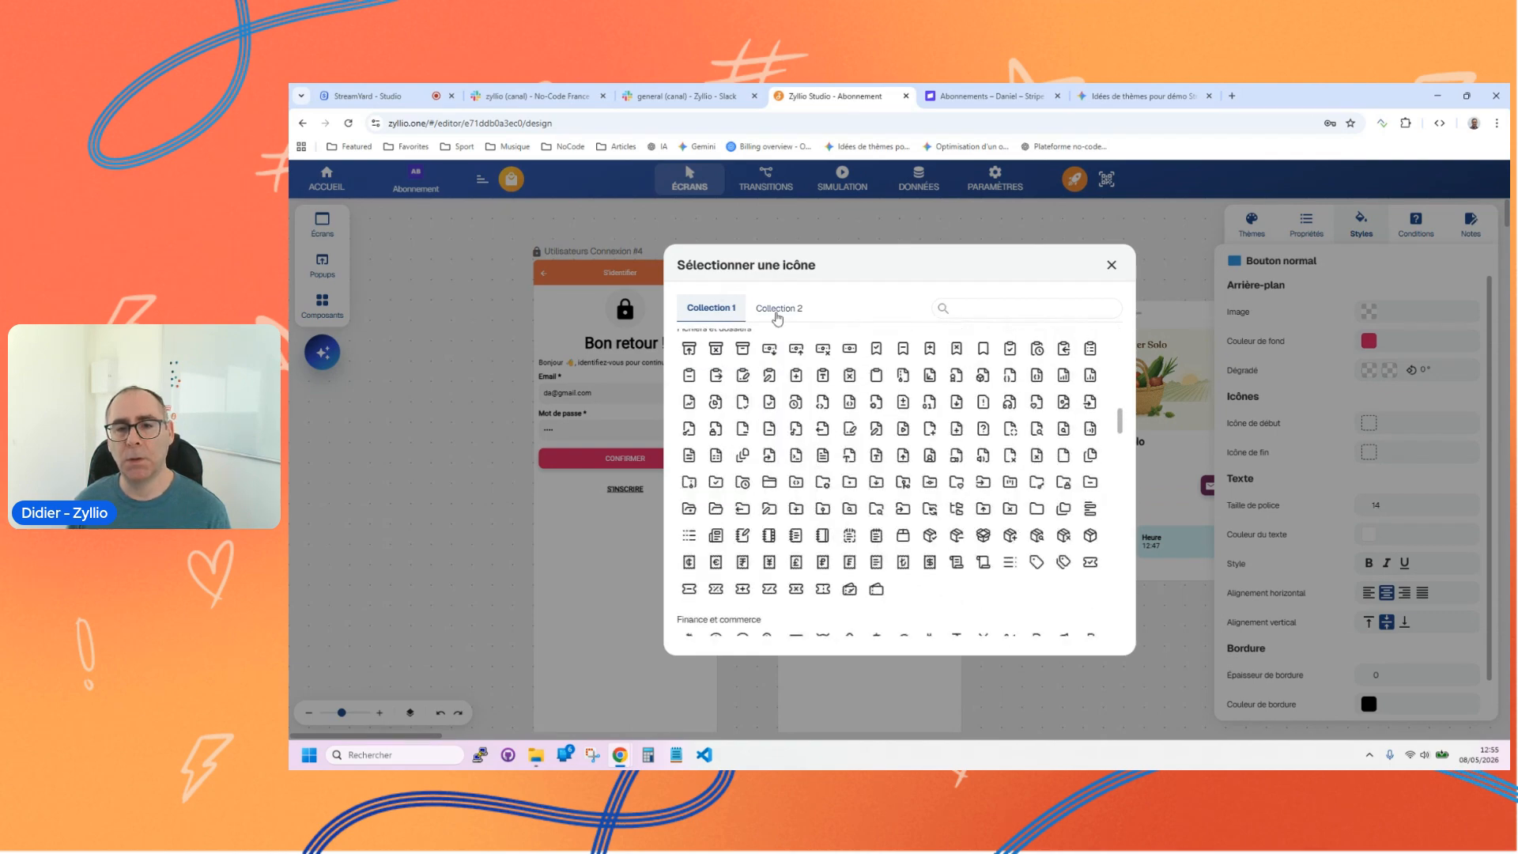
left_click(779, 307)
scroll(901, 455, "down", 3)
scroll(907, 465, "up", 4)
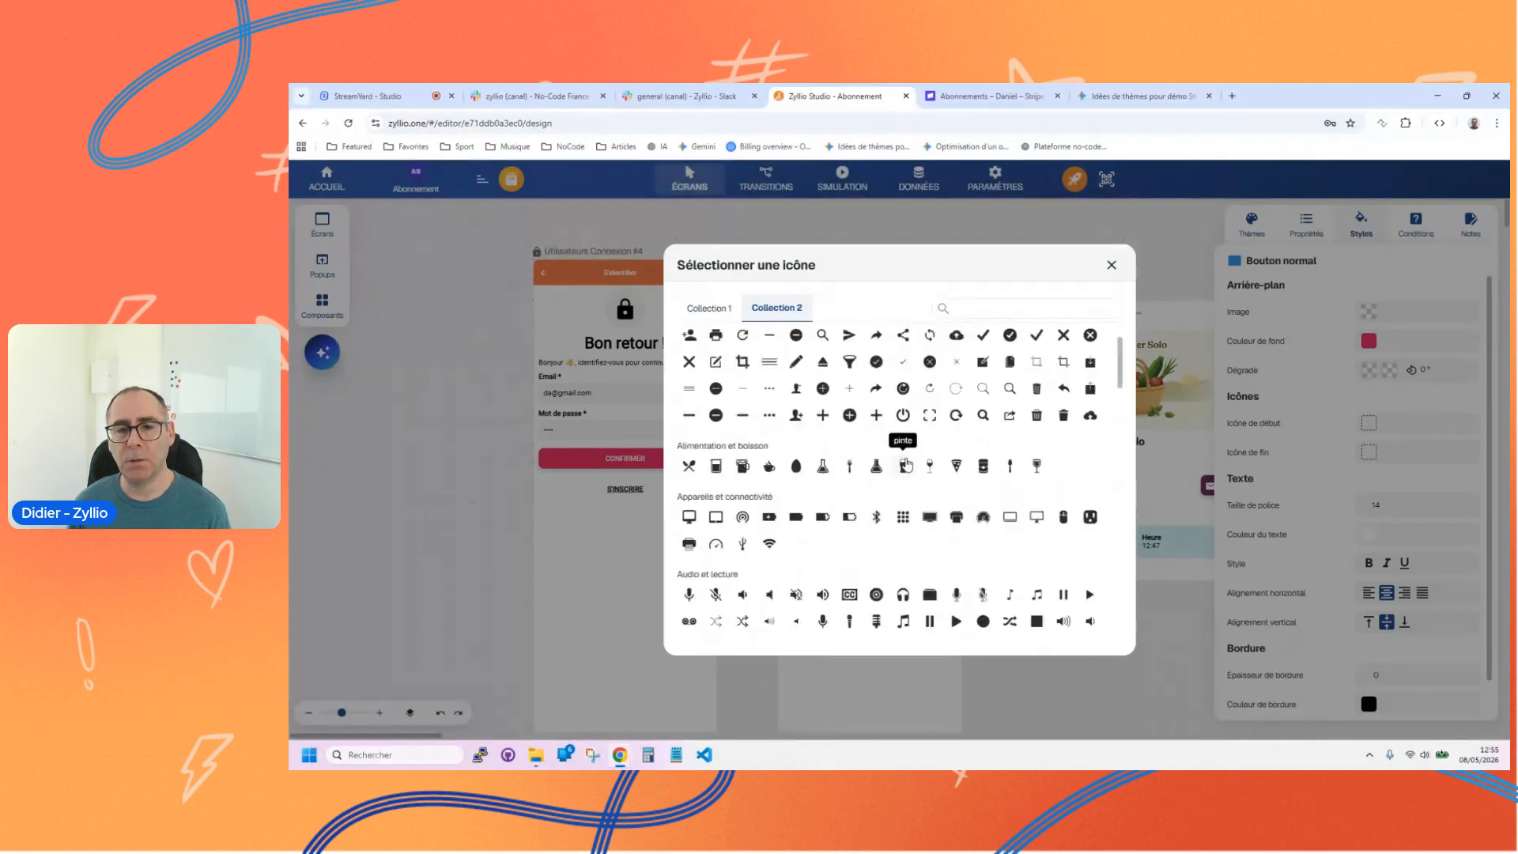
left_click(709, 308)
left_click(1110, 265)
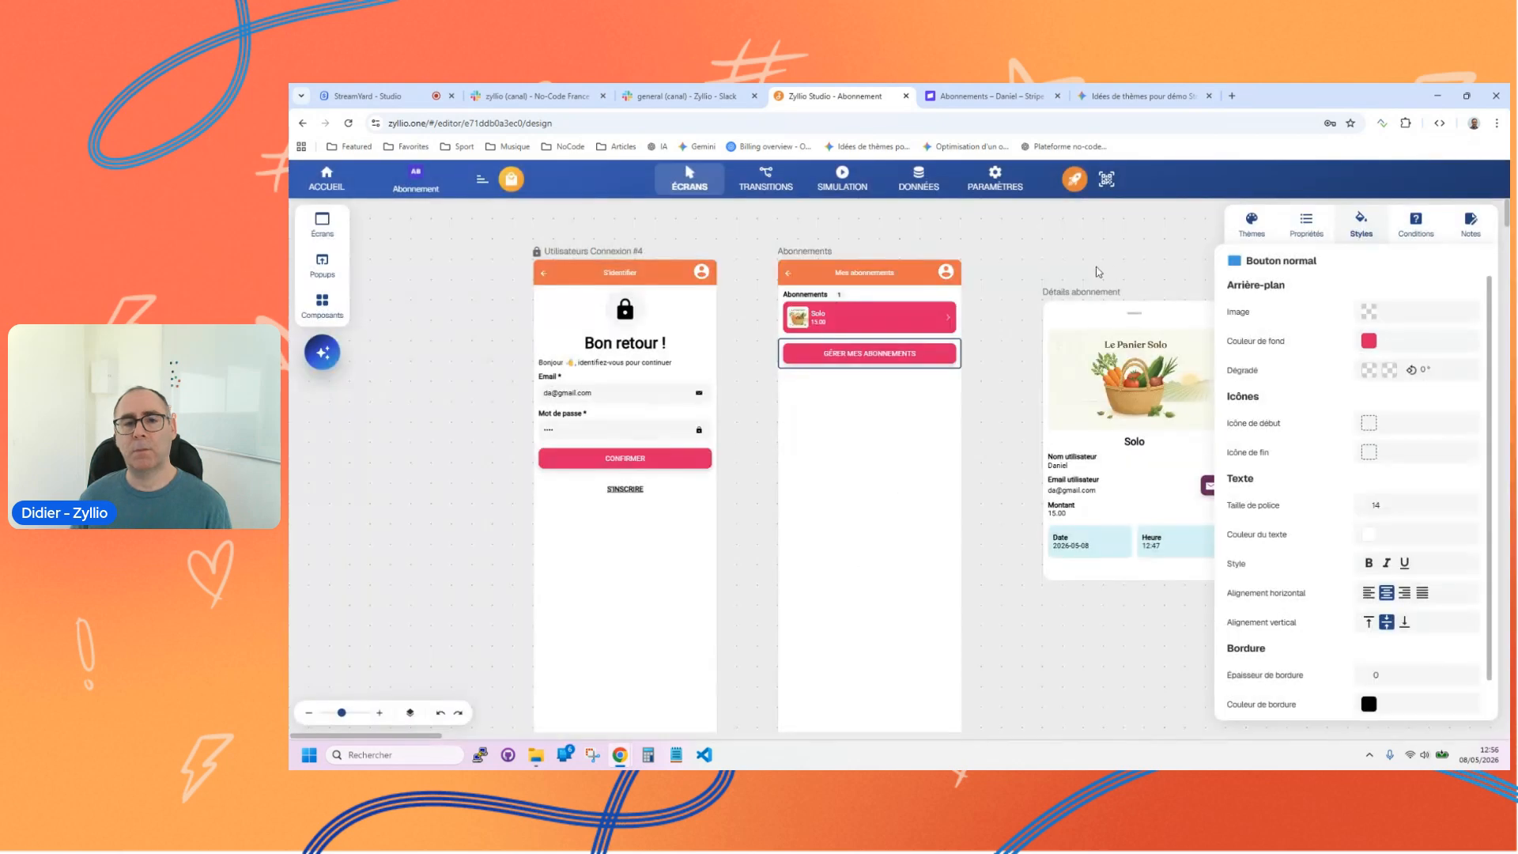
Step: Look through the component catalogue and reselect the Gérer mes abonnements button on the Abonnements screen
left_click(322, 304)
scroll(466, 427, "down", 5)
scroll(466, 427, "down", 5)
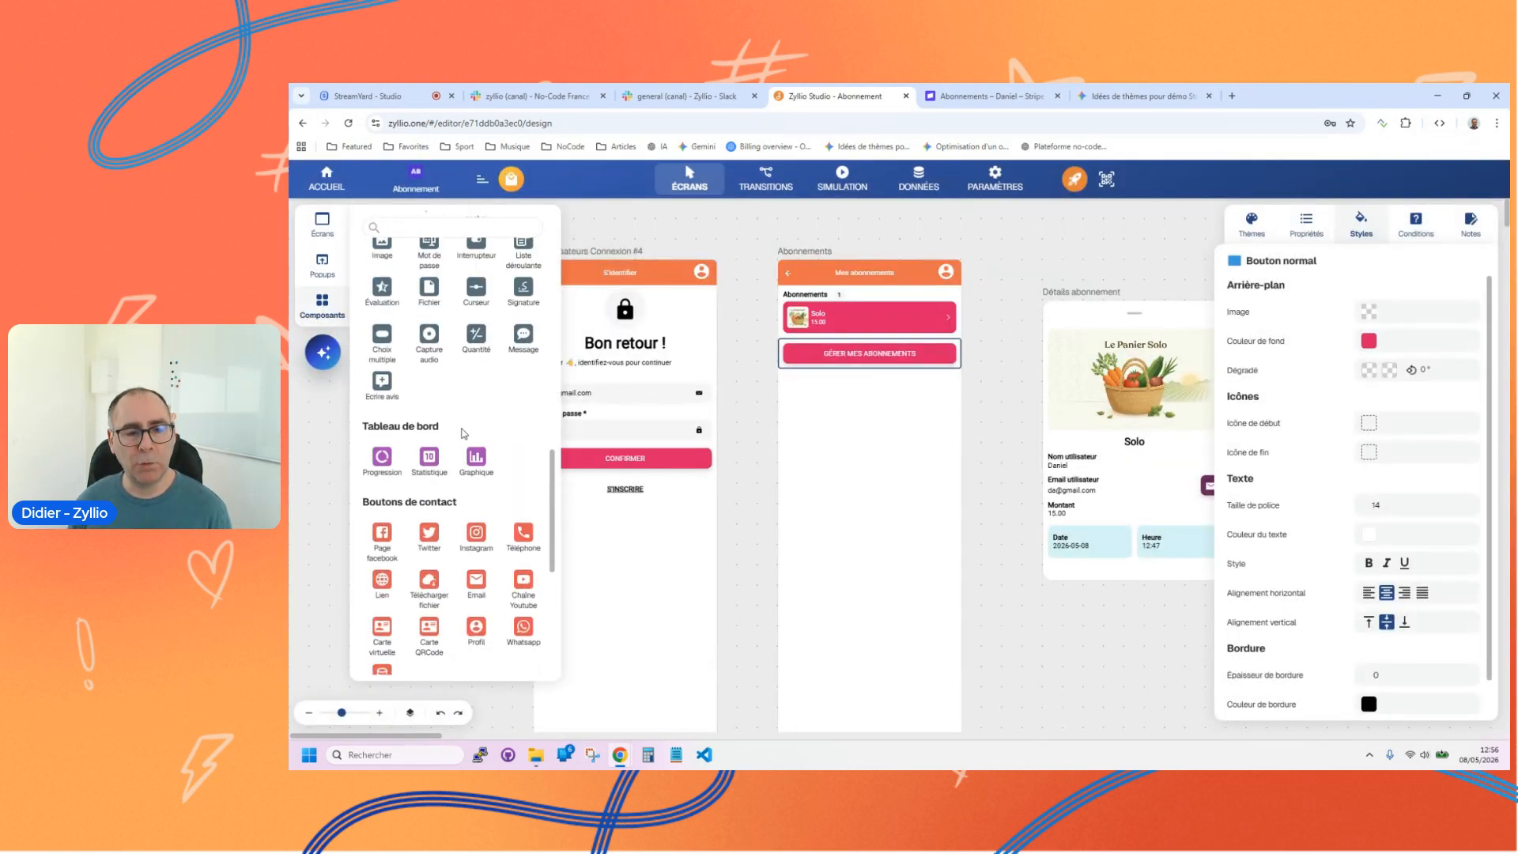
scroll(470, 428, "up", 10)
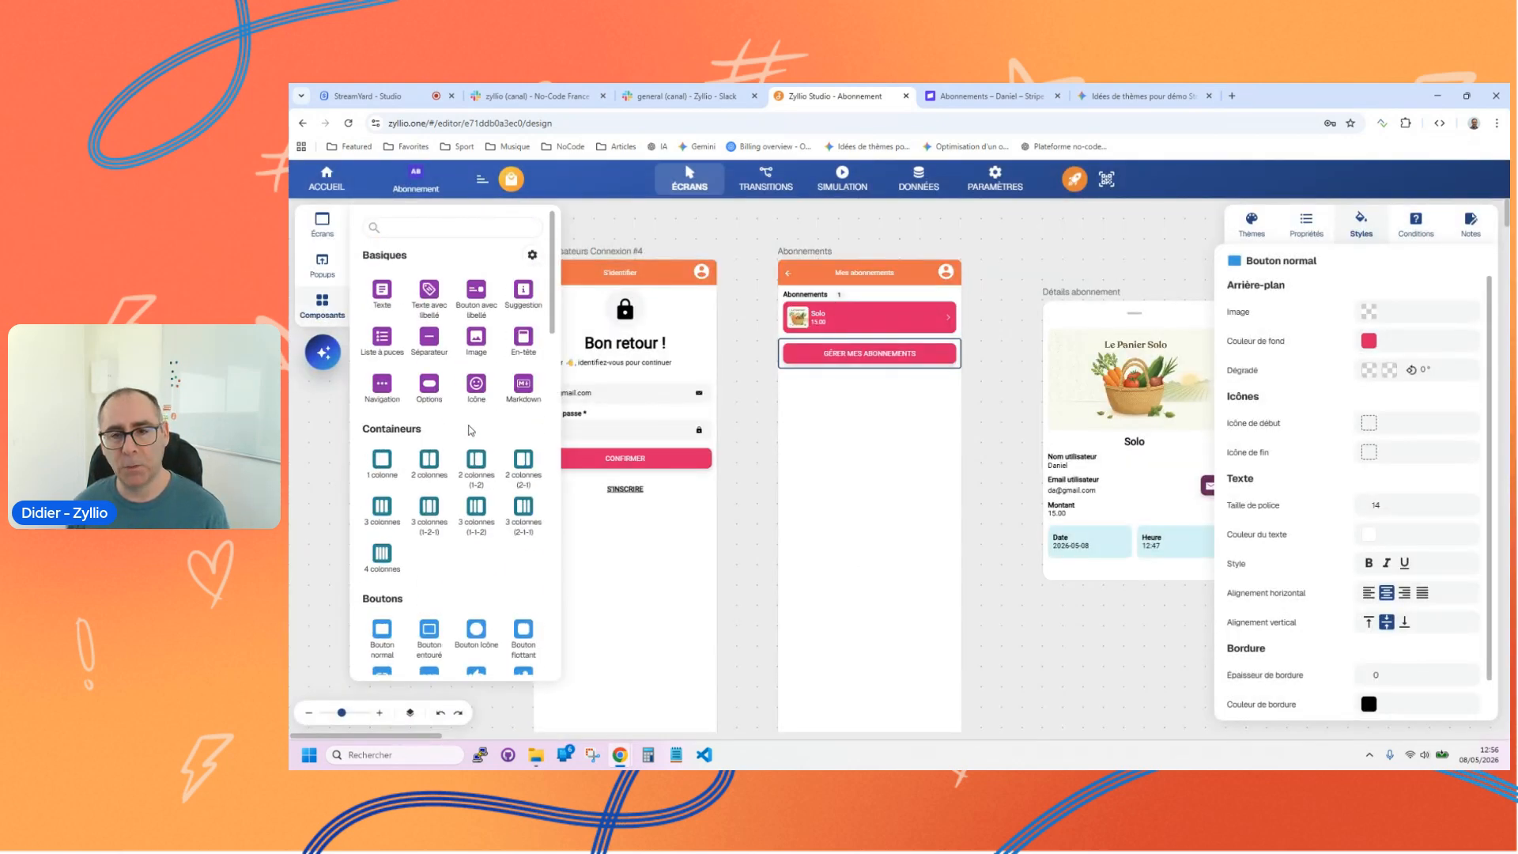
left_click(980, 401)
left_click(895, 347)
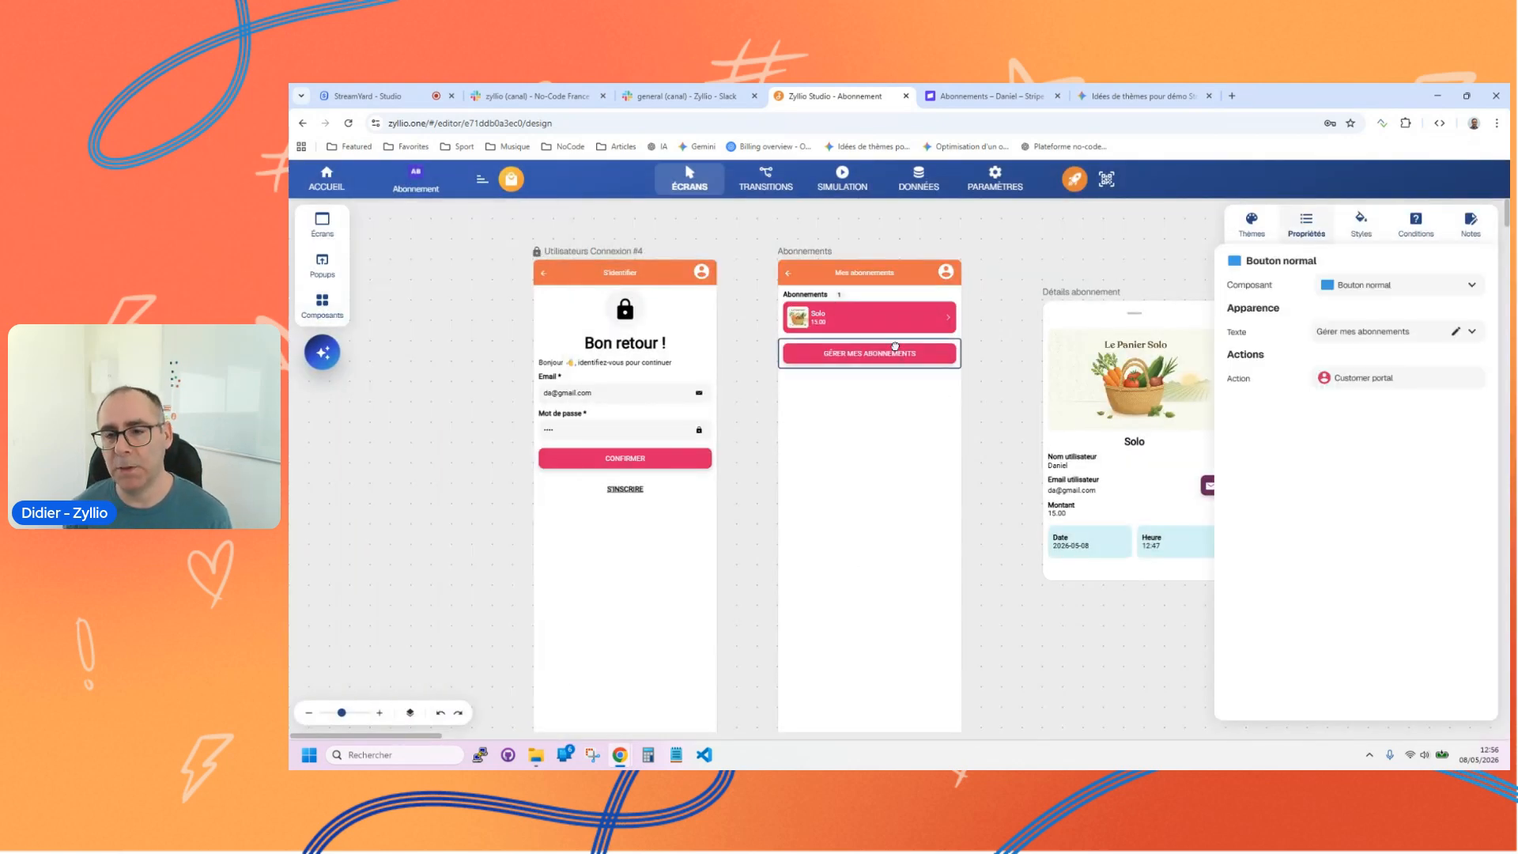
Step: Open the published Abonnement app on the computer and examine its login screen layout
left_click(1108, 181)
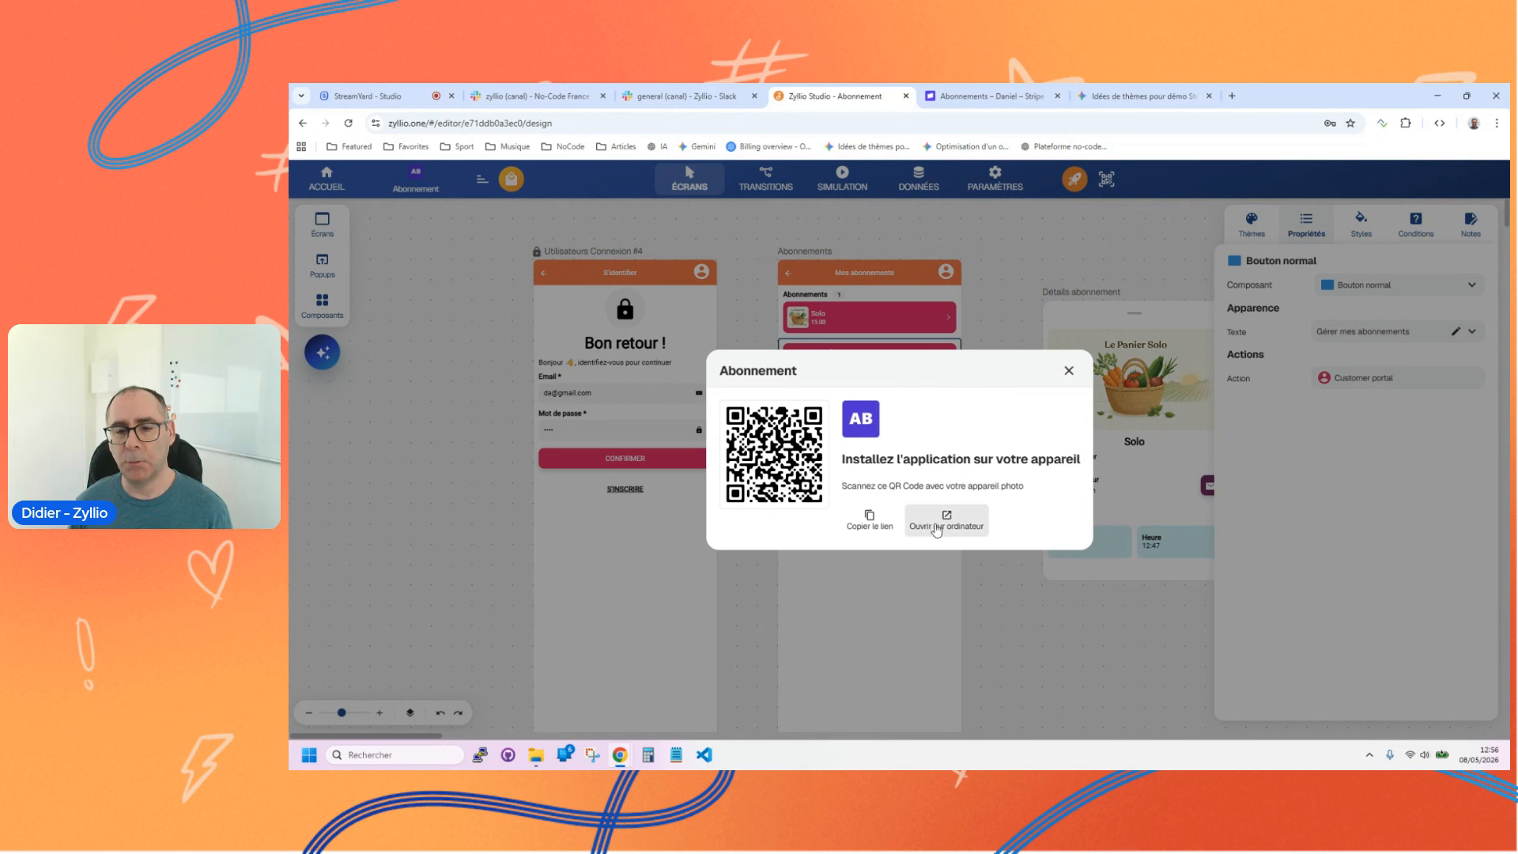
left_click(951, 528)
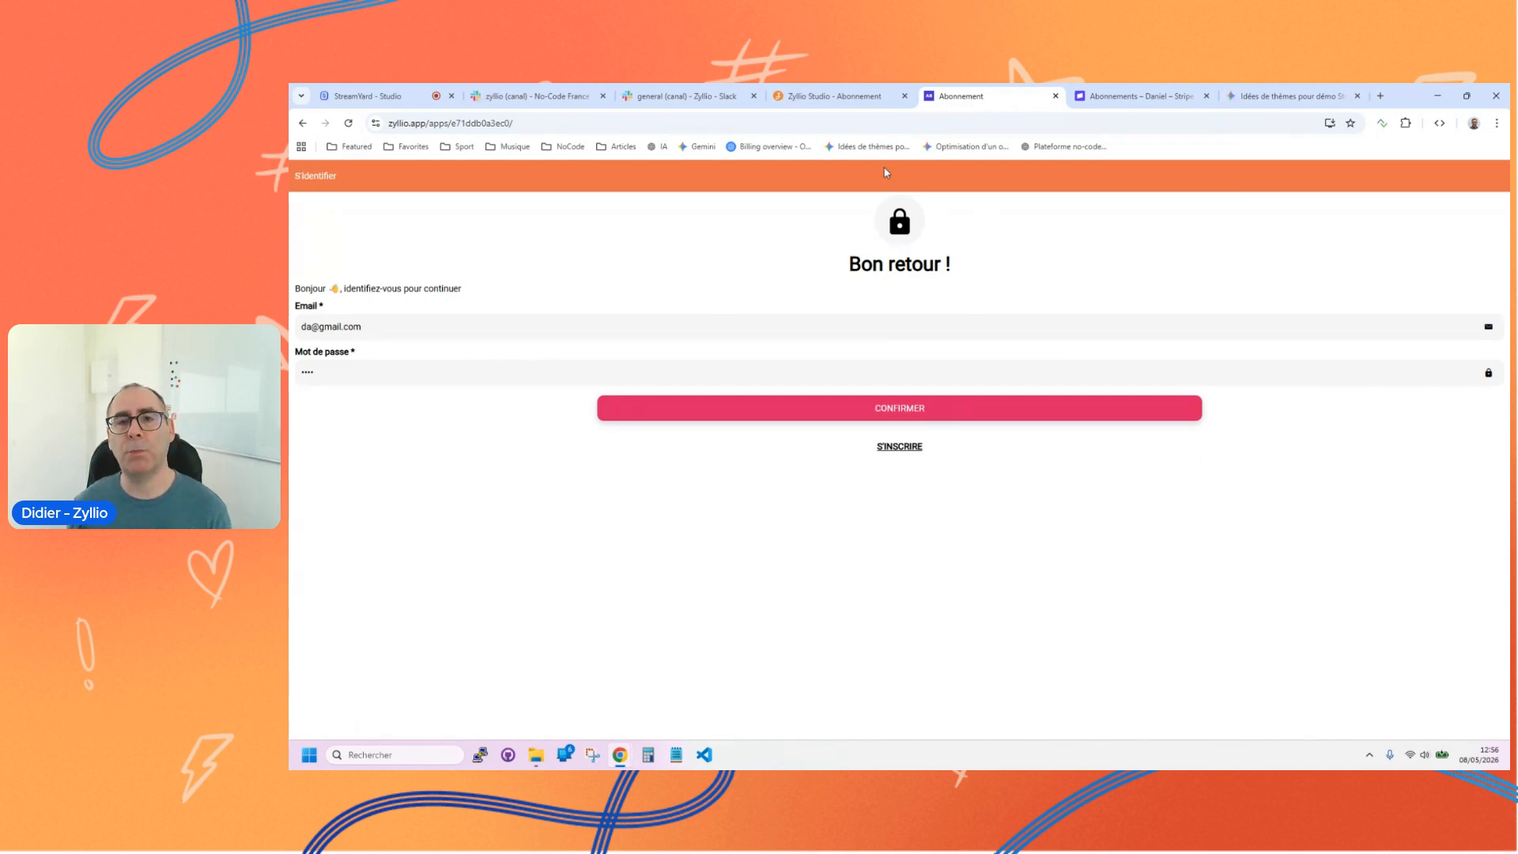
left_click(857, 99)
left_click(981, 98)
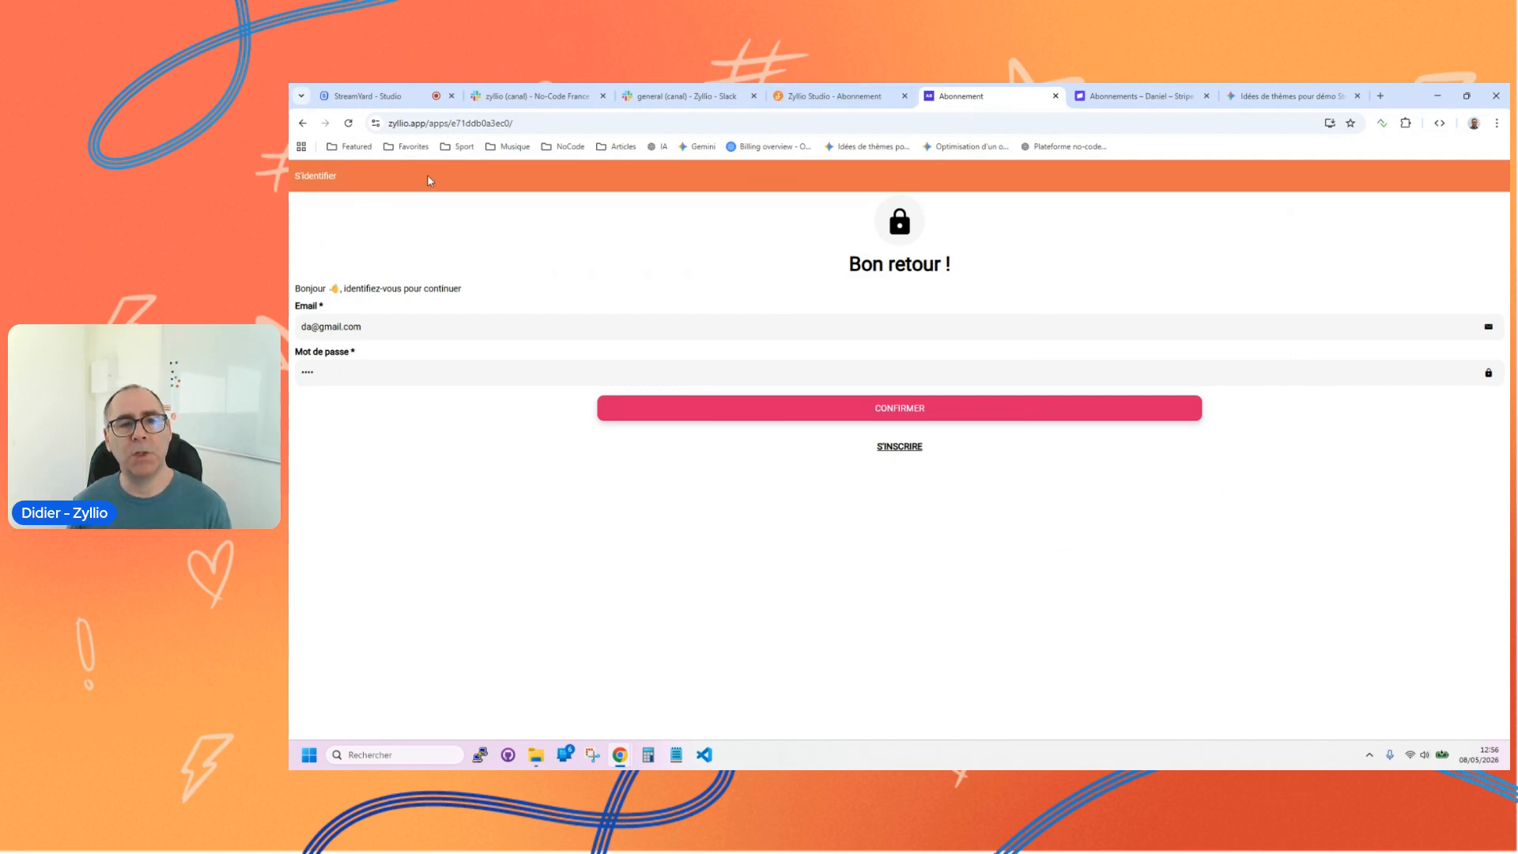
Step: Return to Zyllio Studio, close the installation dialog and delete the header bar from the Utilisateurs Connexion #4 screen
left_click(838, 96)
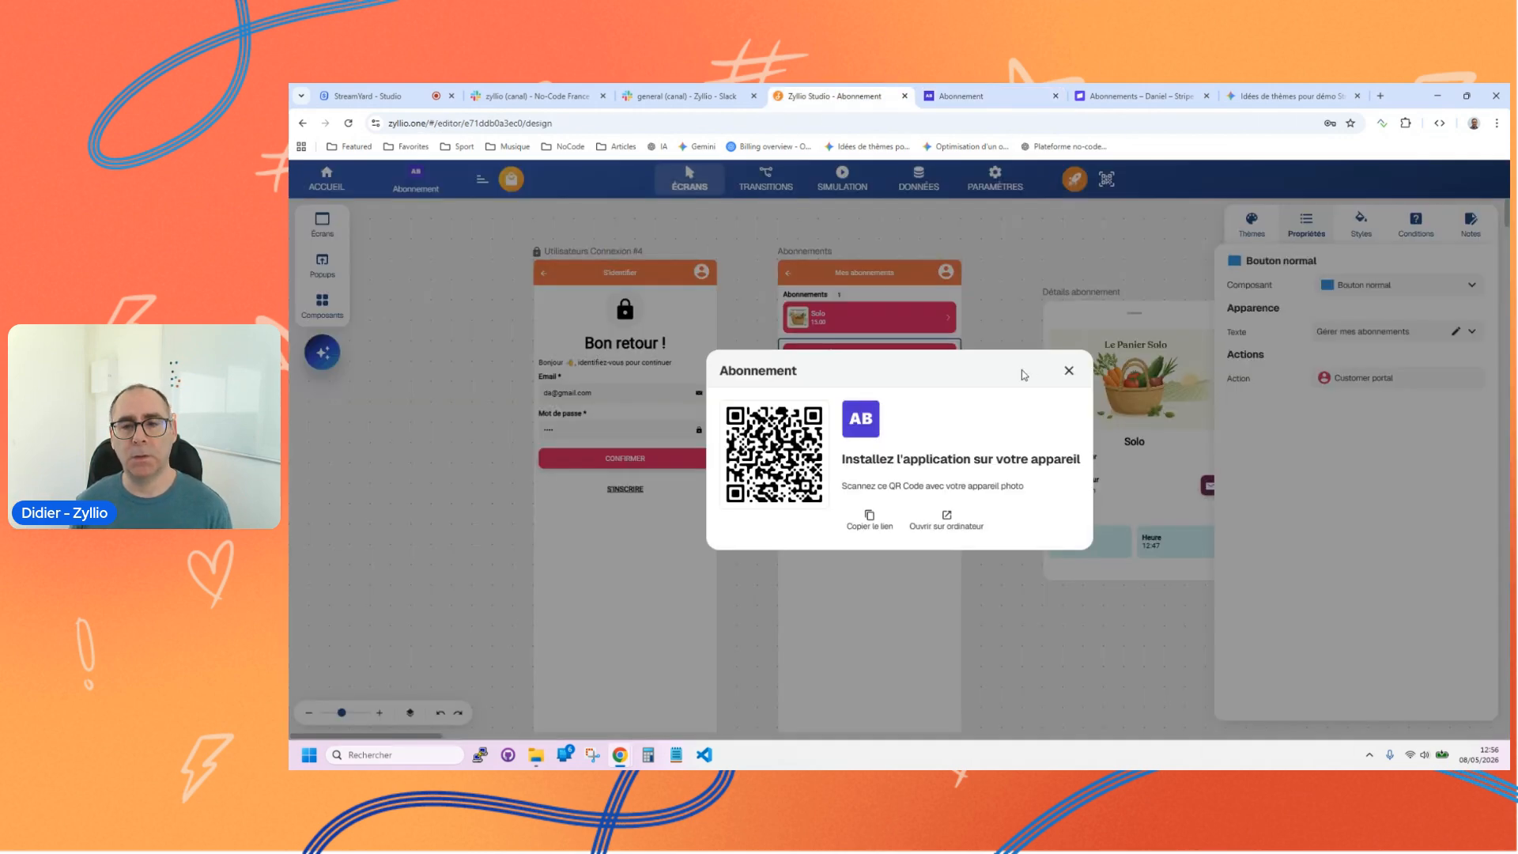
left_click(1069, 370)
left_click(620, 653)
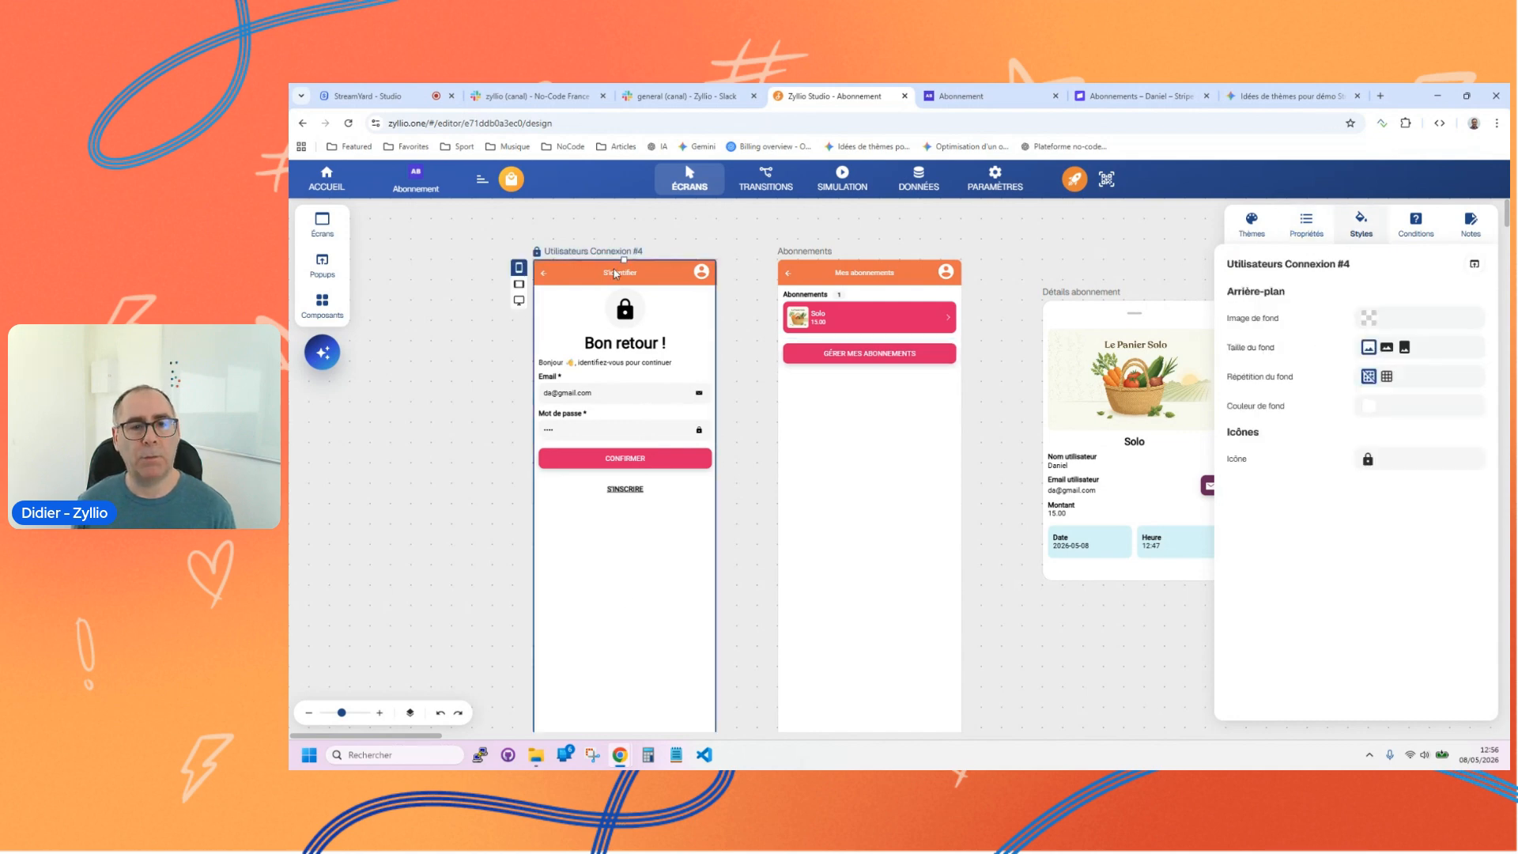
left_click(615, 273)
key("Delete")
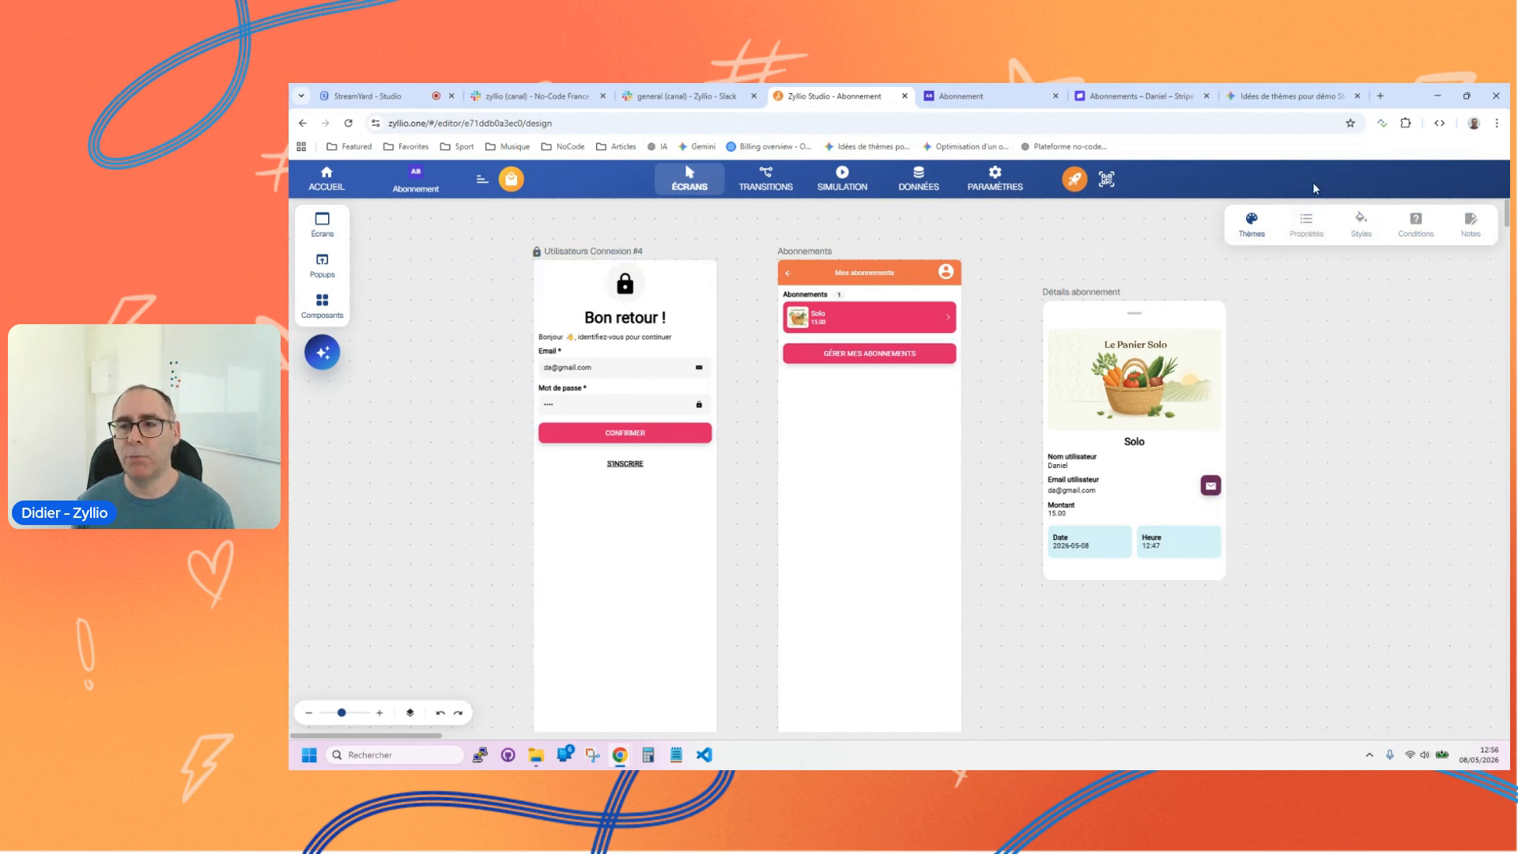
Step: Set the theme's maximum layout width to 800px and preview the login screen in the simulation
left_click(1252, 223)
mouse_move(1332, 637)
left_mouse_down()
mouse_move(1441, 635)
mouse_move(1330, 646)
left_mouse_up()
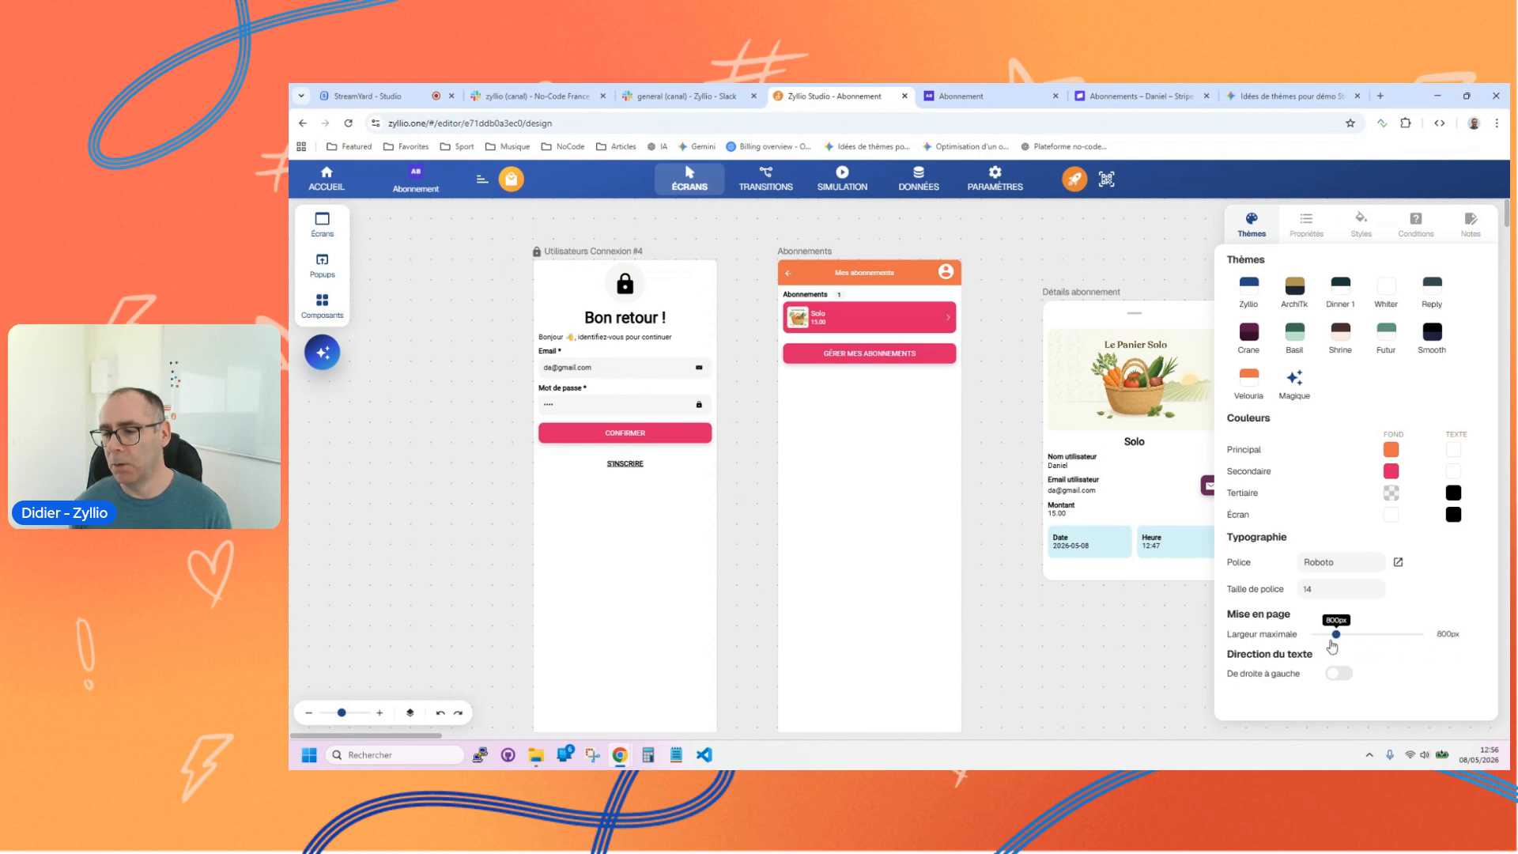
left_click(844, 178)
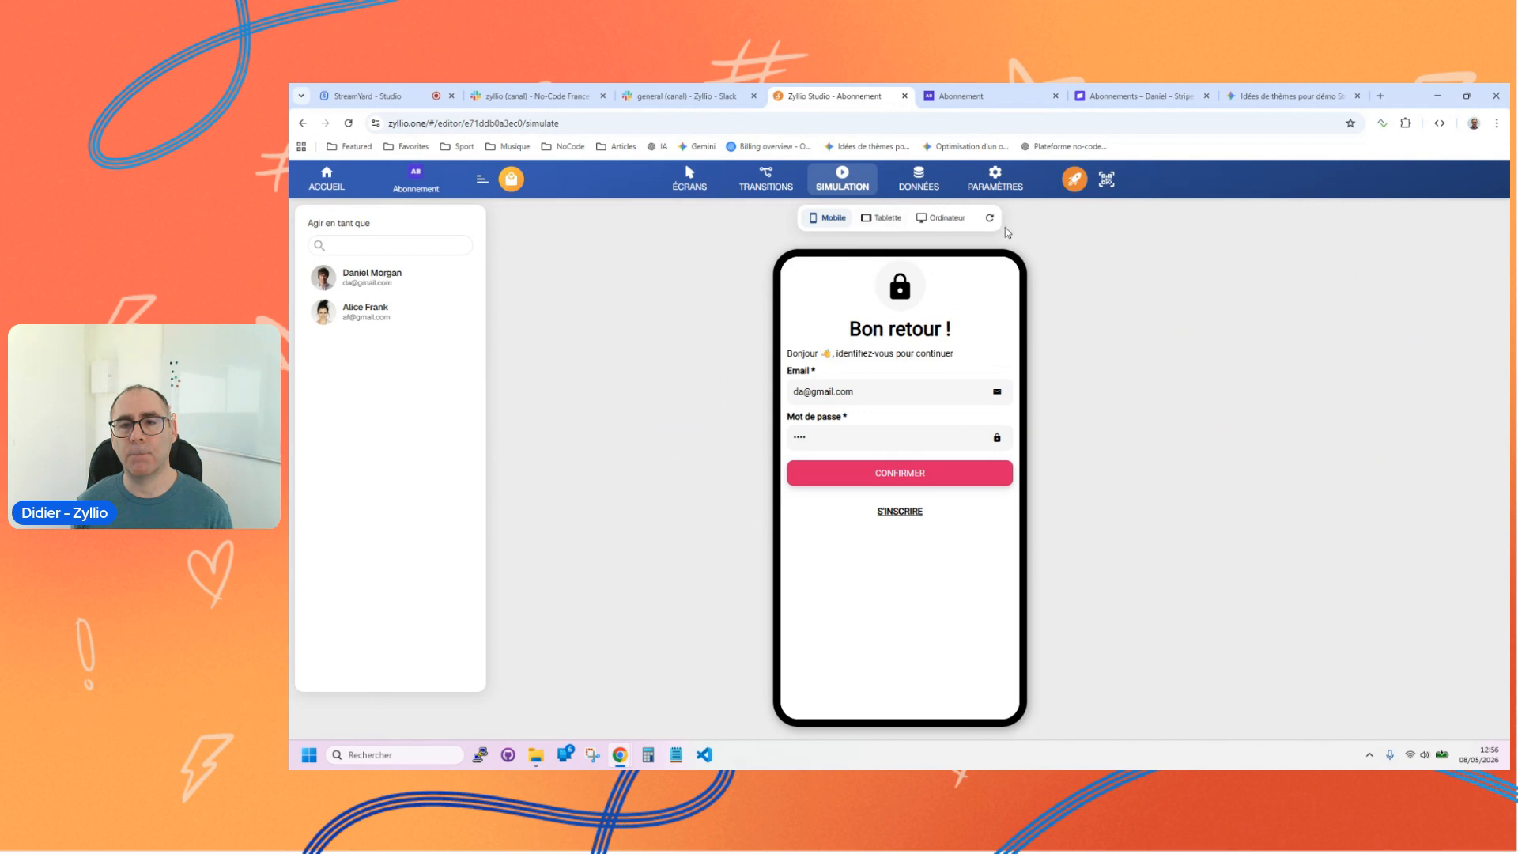
Step: Republish the application, open it on the computer and sign in with the prefilled credentials
left_click(1074, 182)
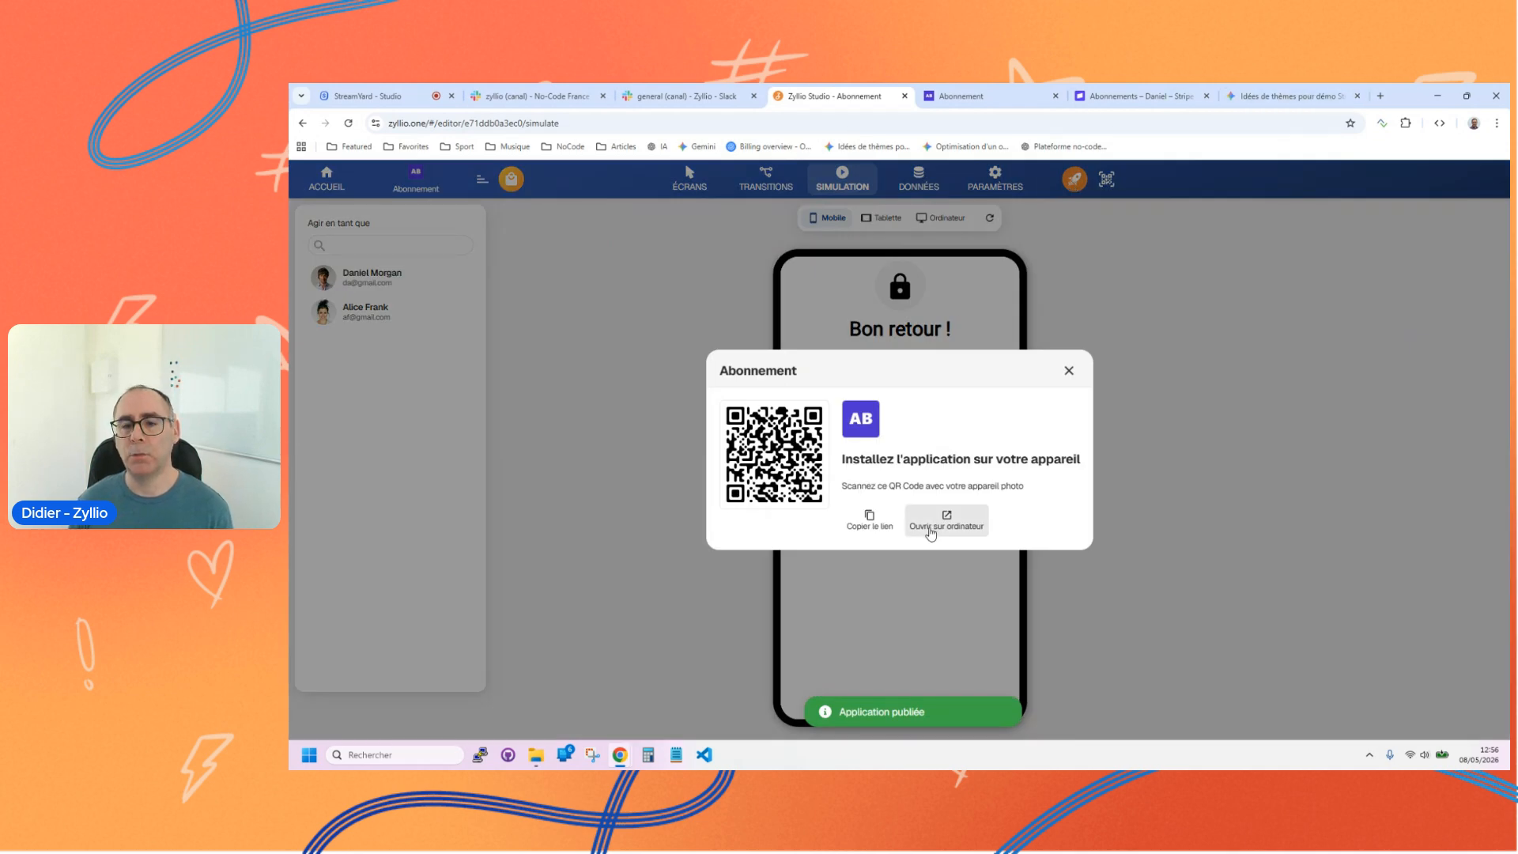
left_click(934, 528)
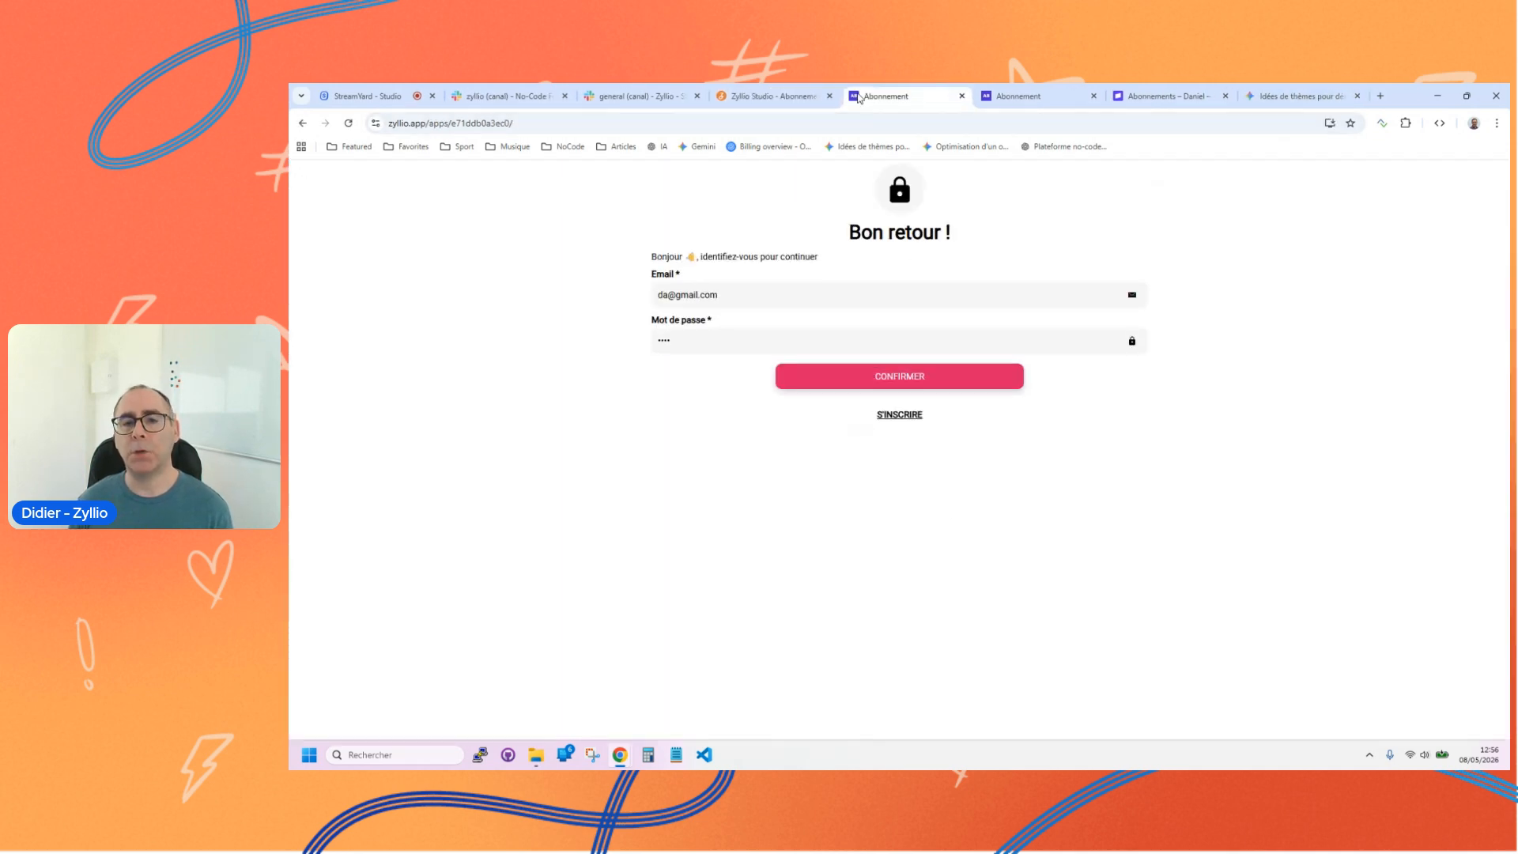
left_click(844, 379)
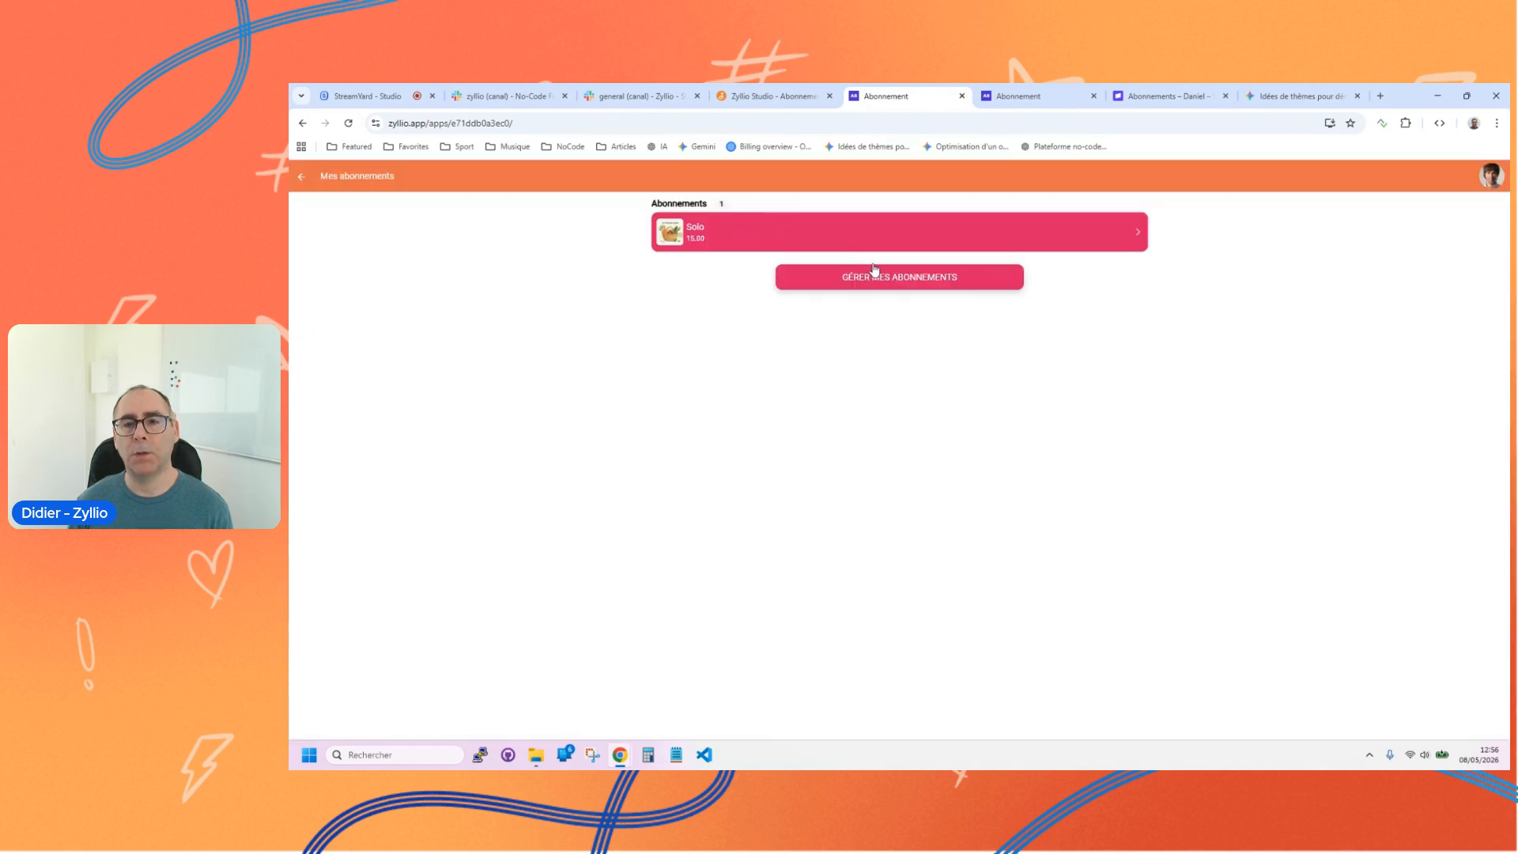
Step: View the Solo subscription's details popup in the published app and close it
left_click(846, 237)
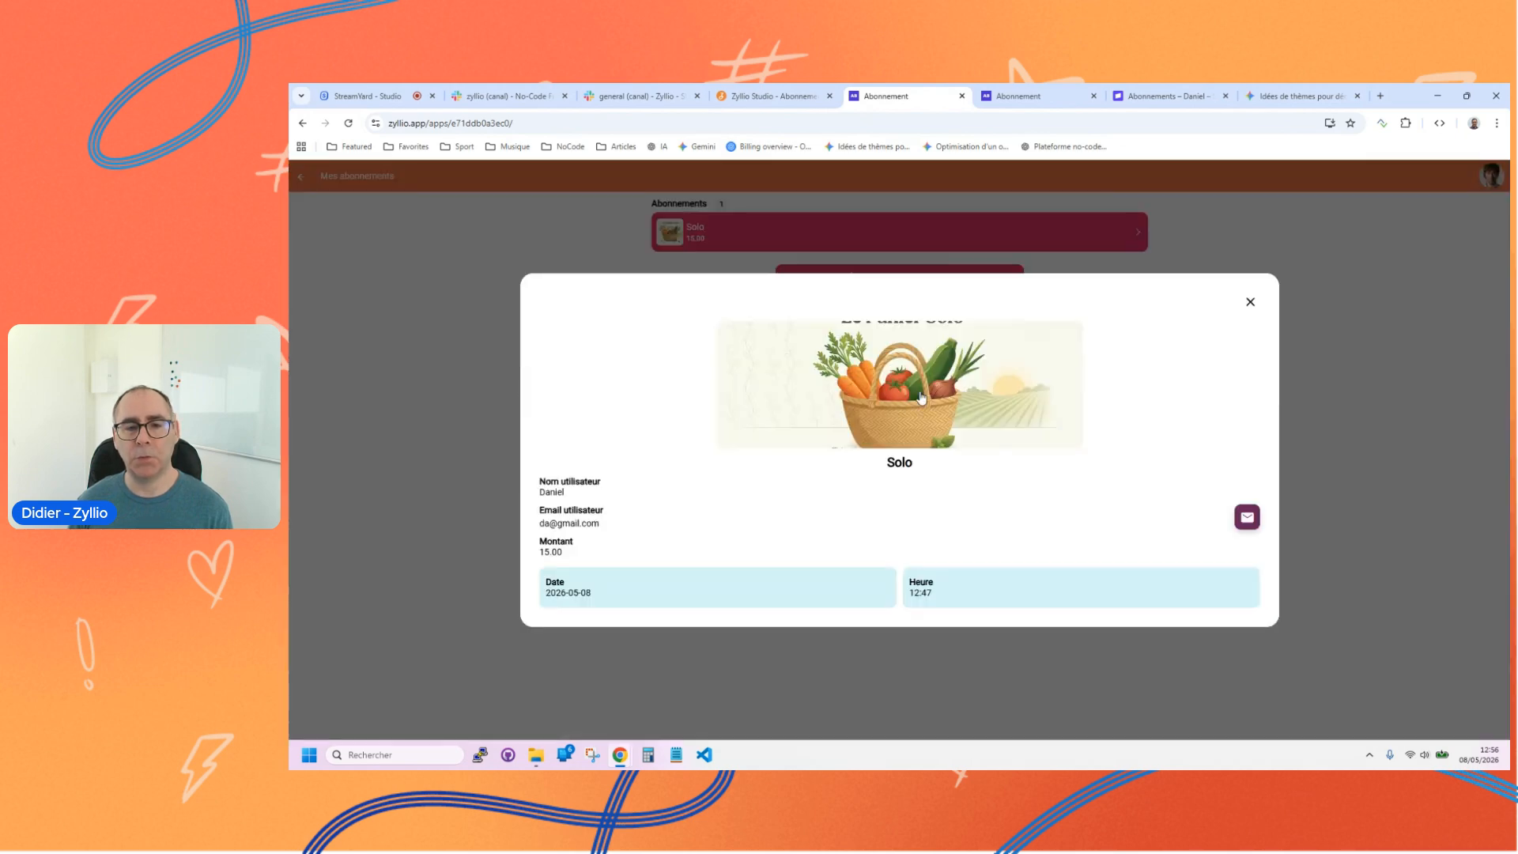
left_click(1249, 302)
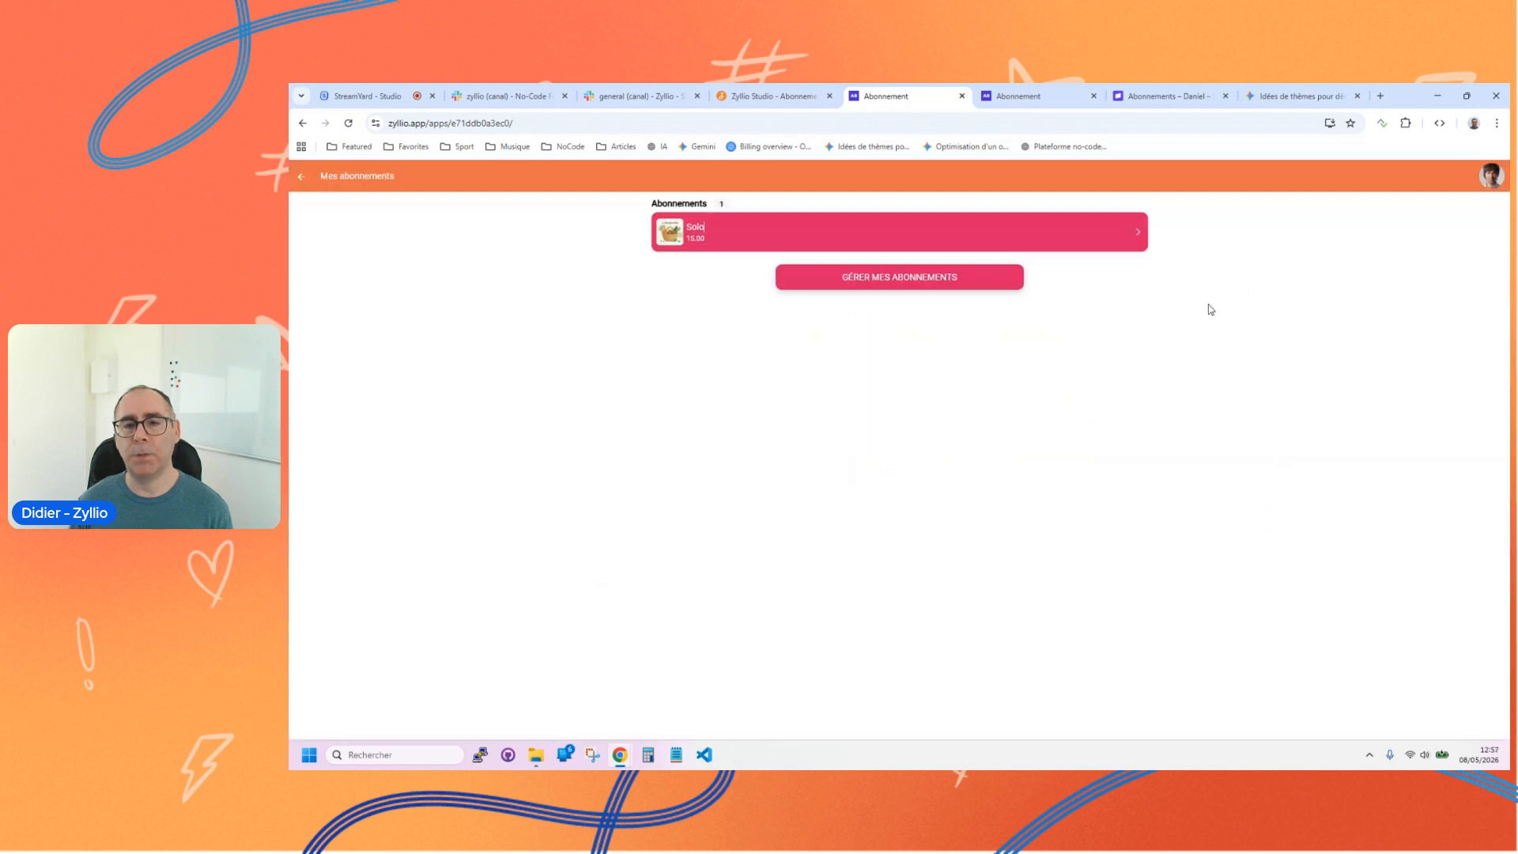
Step: Open the Stripe customer portal from the published app and examine the current subscriptions, payment methods and billing history
left_click(889, 284)
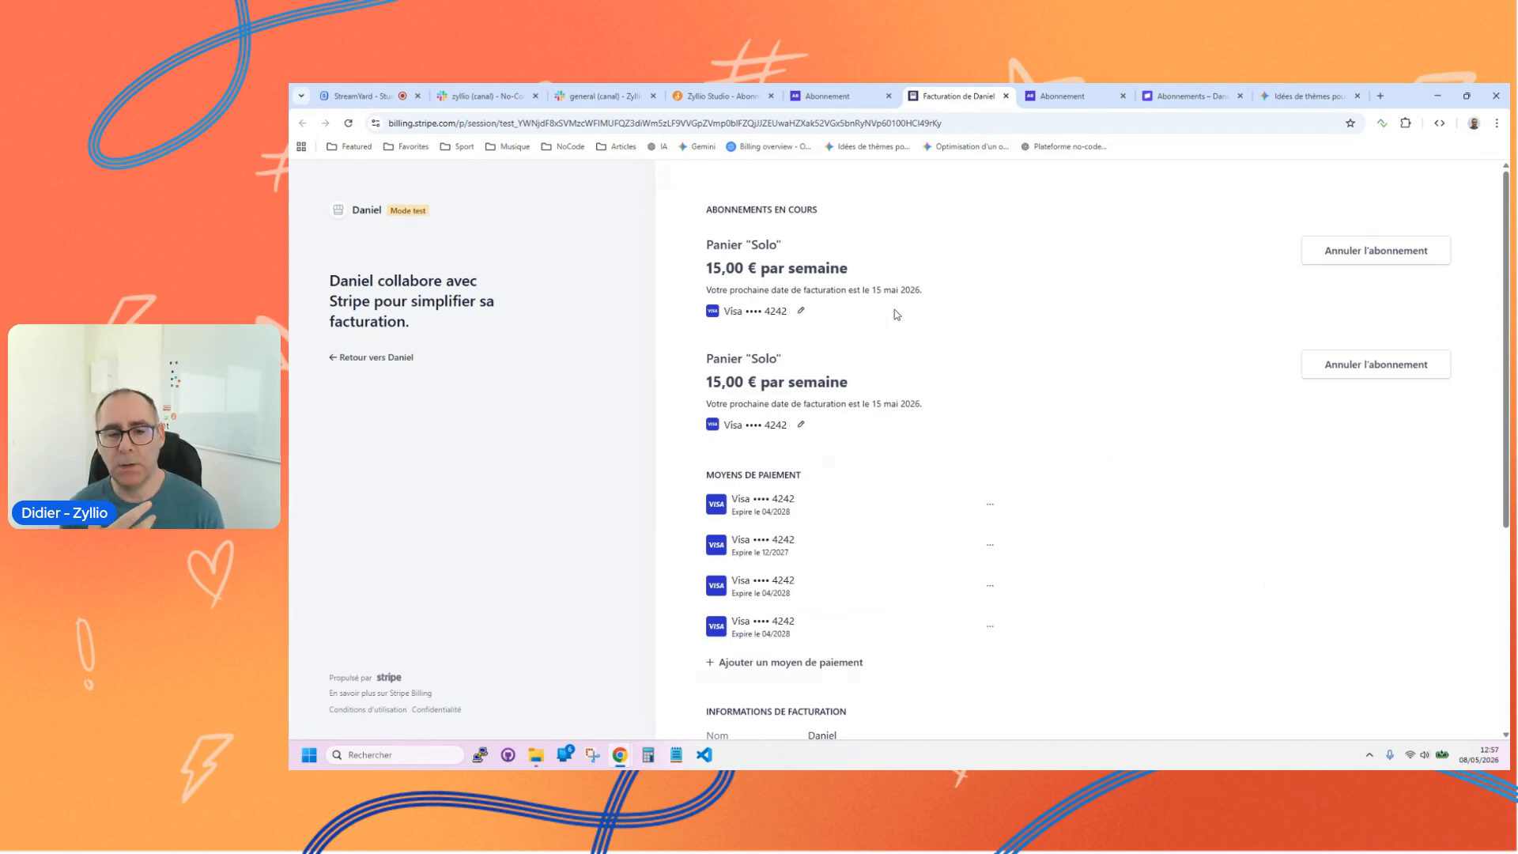
scroll(847, 435, "down", 4)
scroll(873, 438, "up", 3)
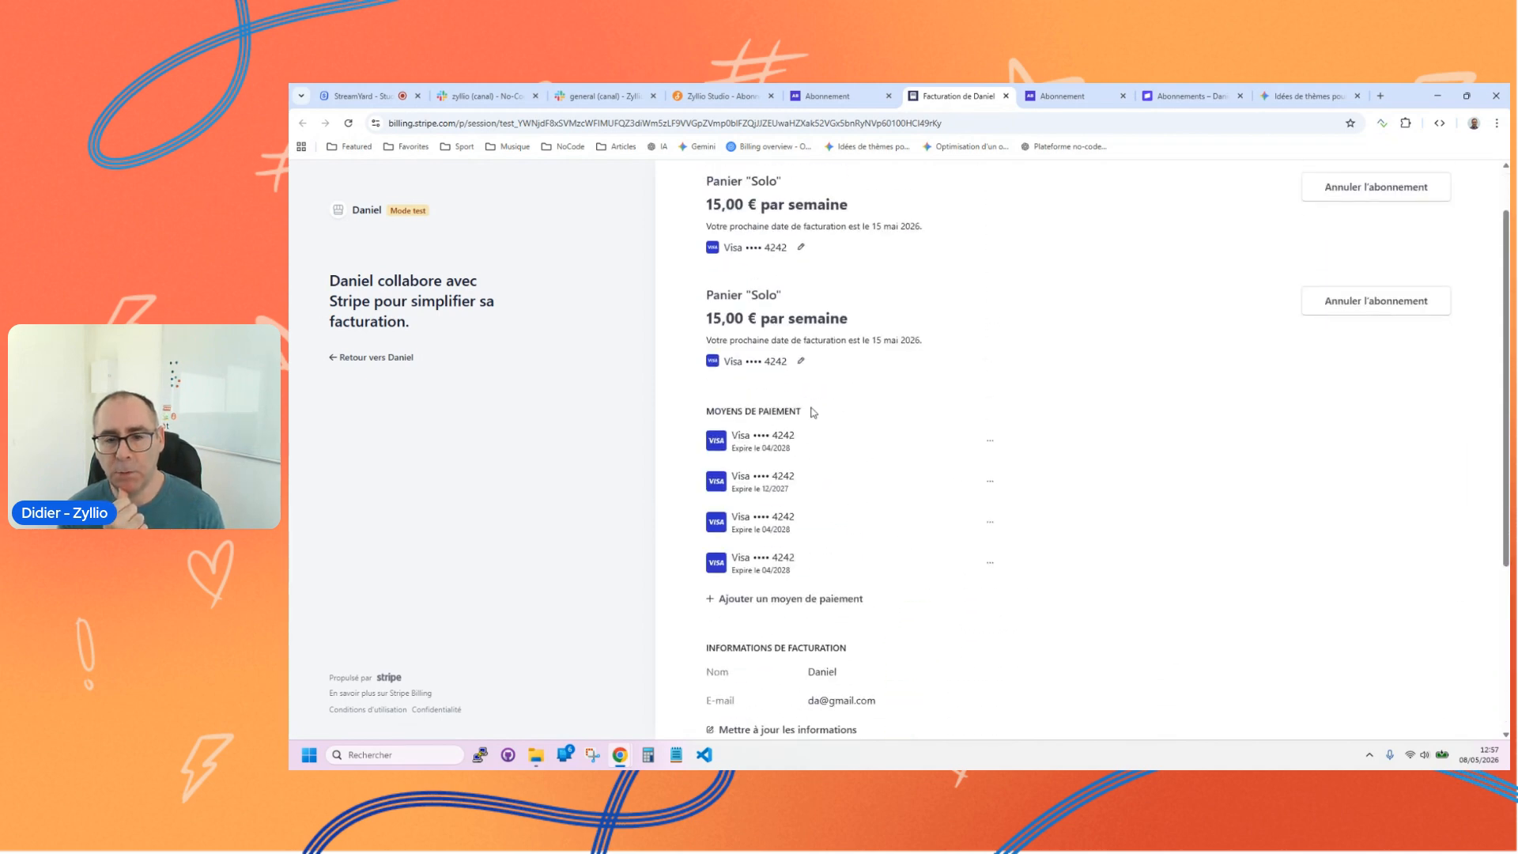
scroll(969, 468, "up", 1)
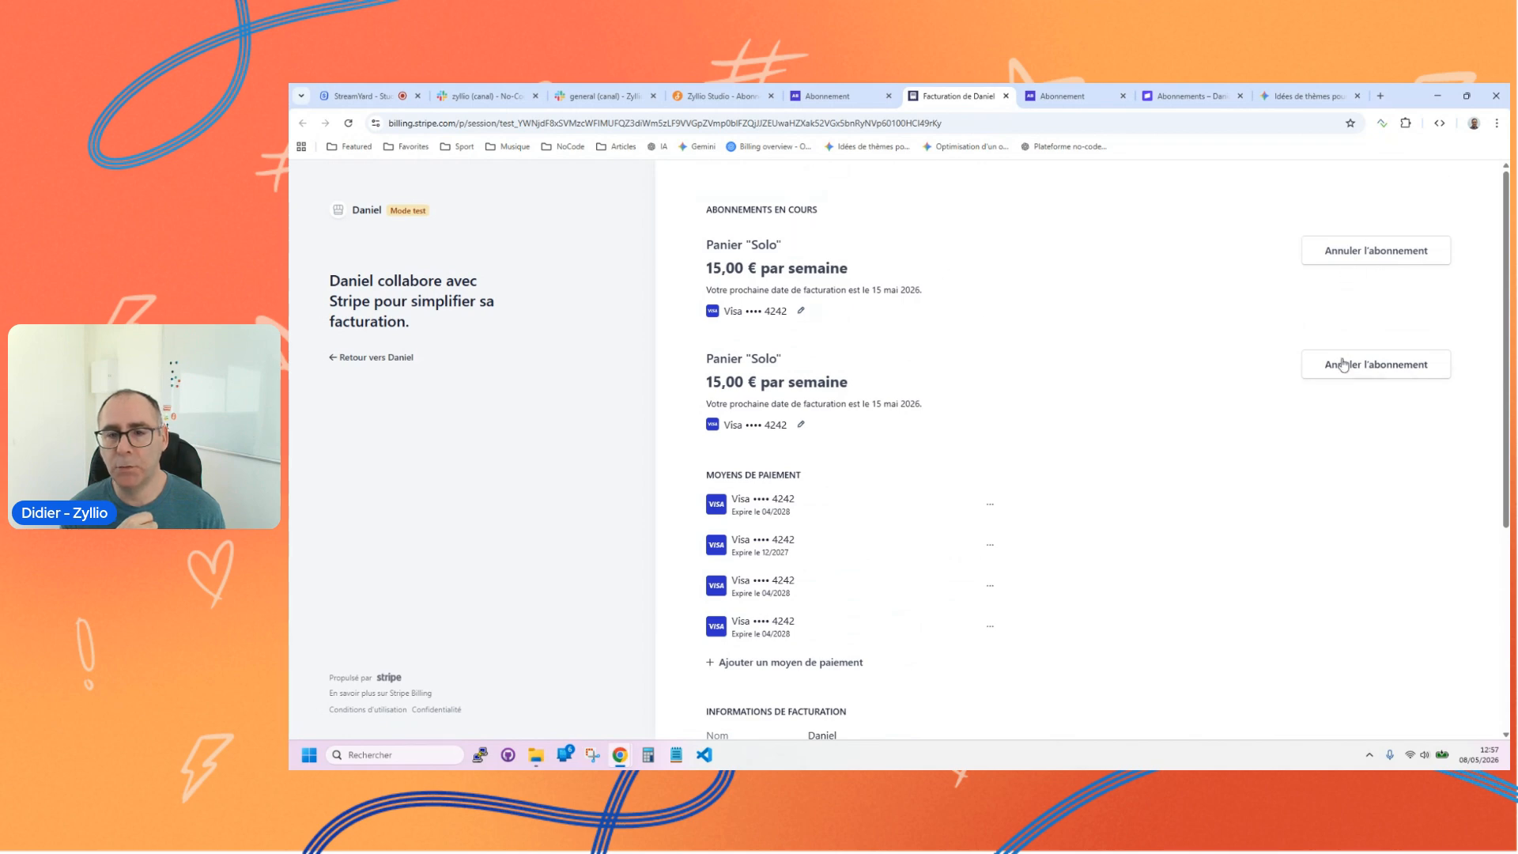
scroll(1032, 421, "down", 4)
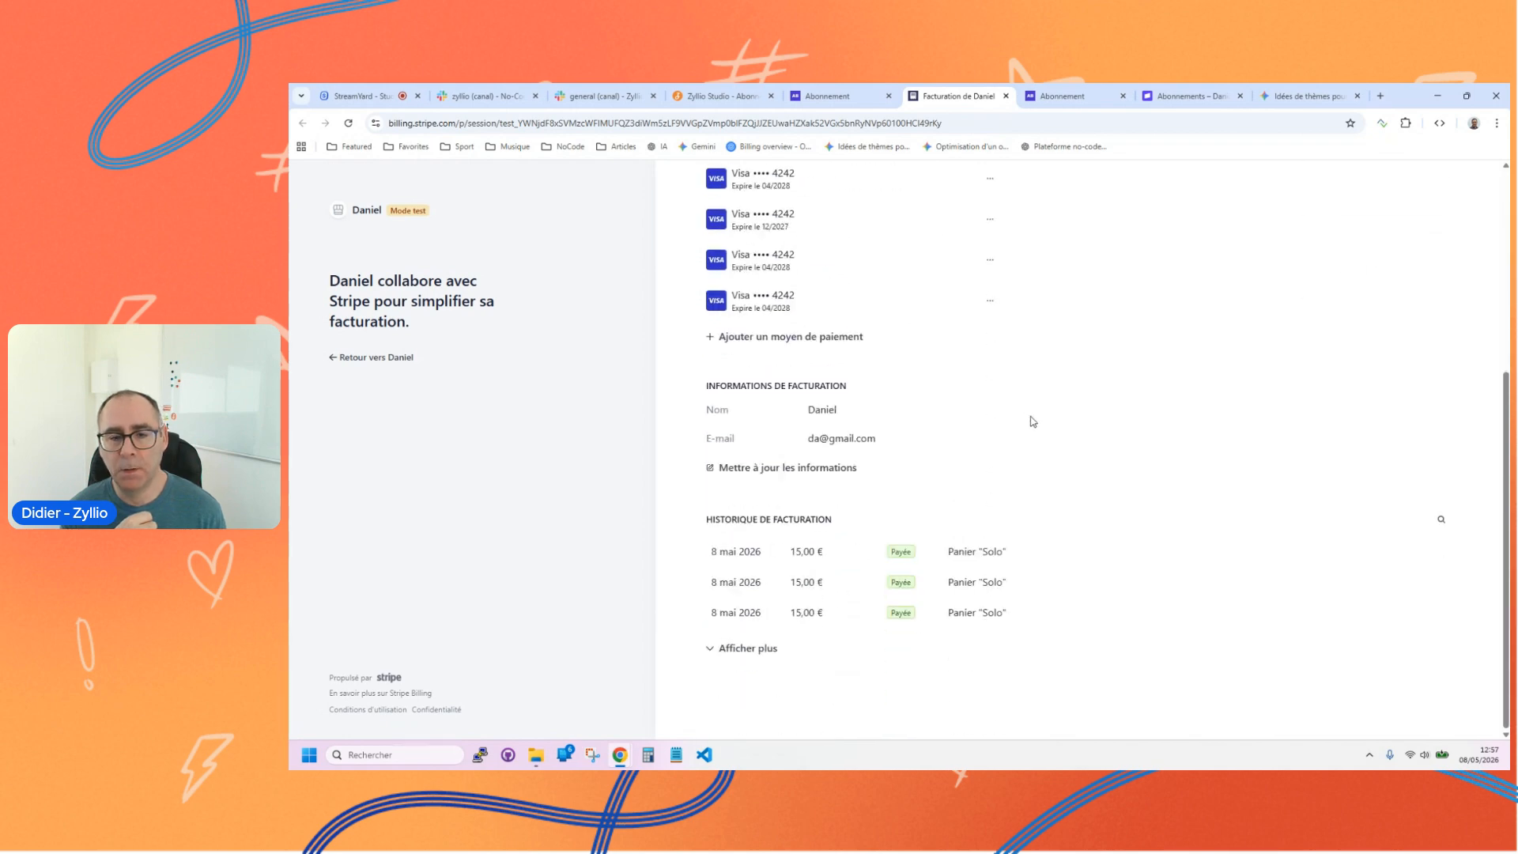
Step: View the first Panier "Solo" invoice of 8 mai 2026, return to the customer portal and expand the billing history
left_click(743, 554)
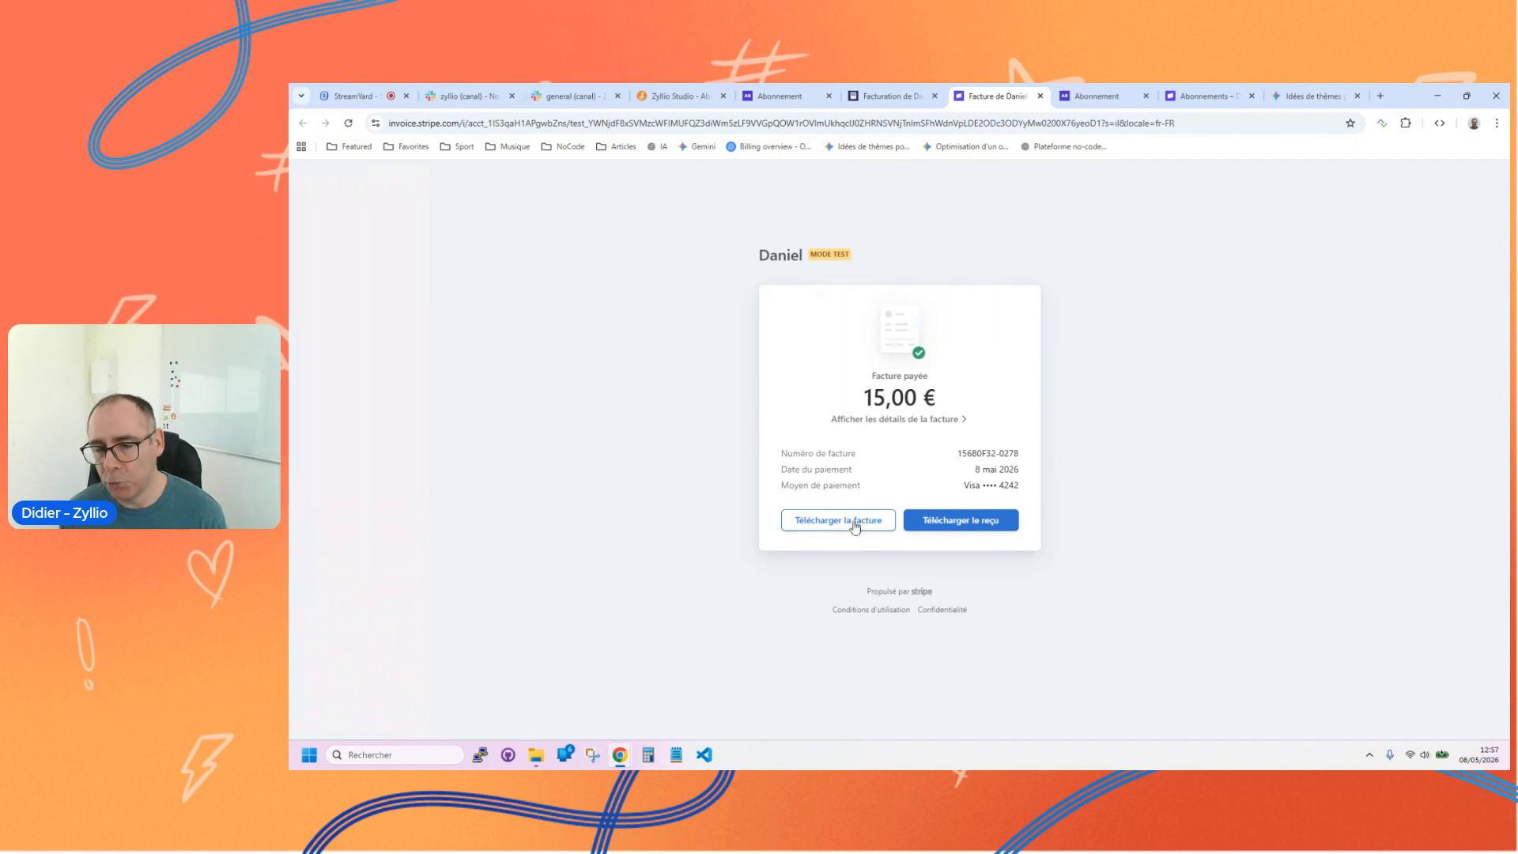
left_click(901, 90)
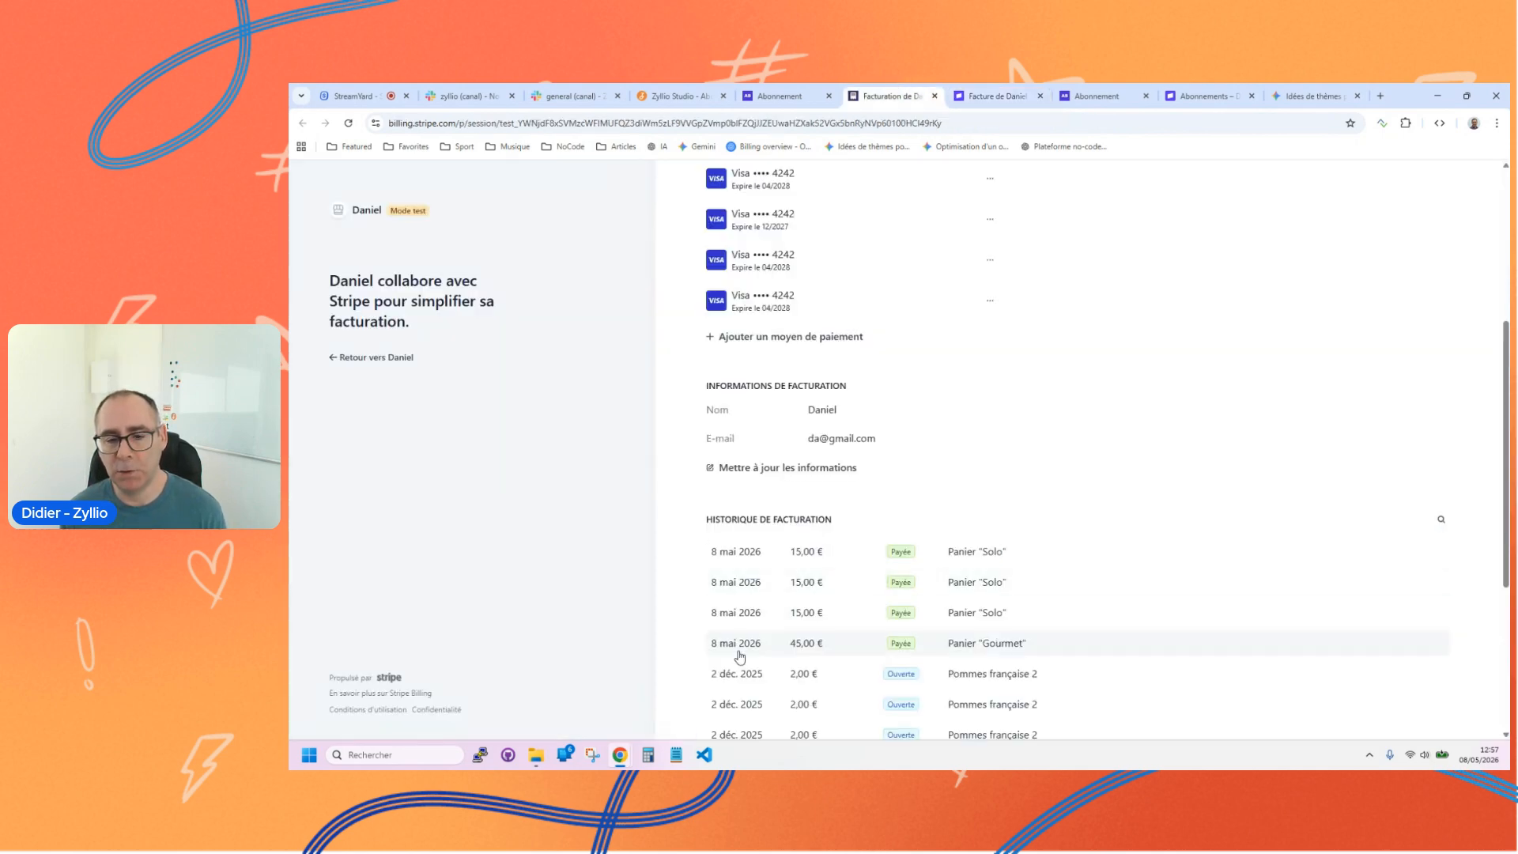
left_click(739, 656)
scroll(874, 591, "down", 4)
scroll(910, 595, "up", 8)
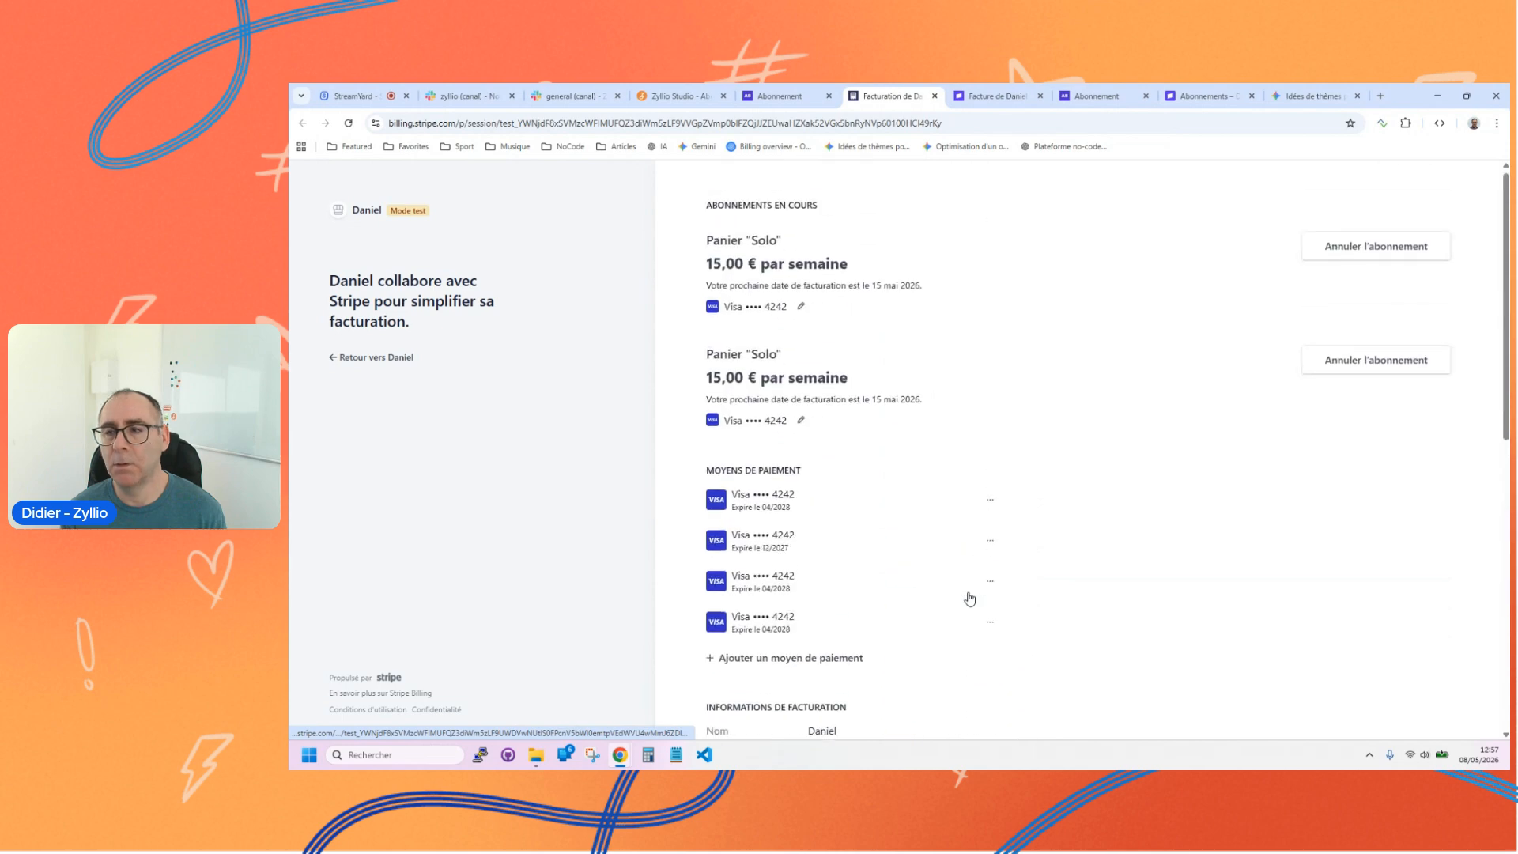
Step: Cancel the second Panier "Solo" subscription in the customer portal and submit "Je n'en ai plus besoin" as the reason
left_click(1357, 370)
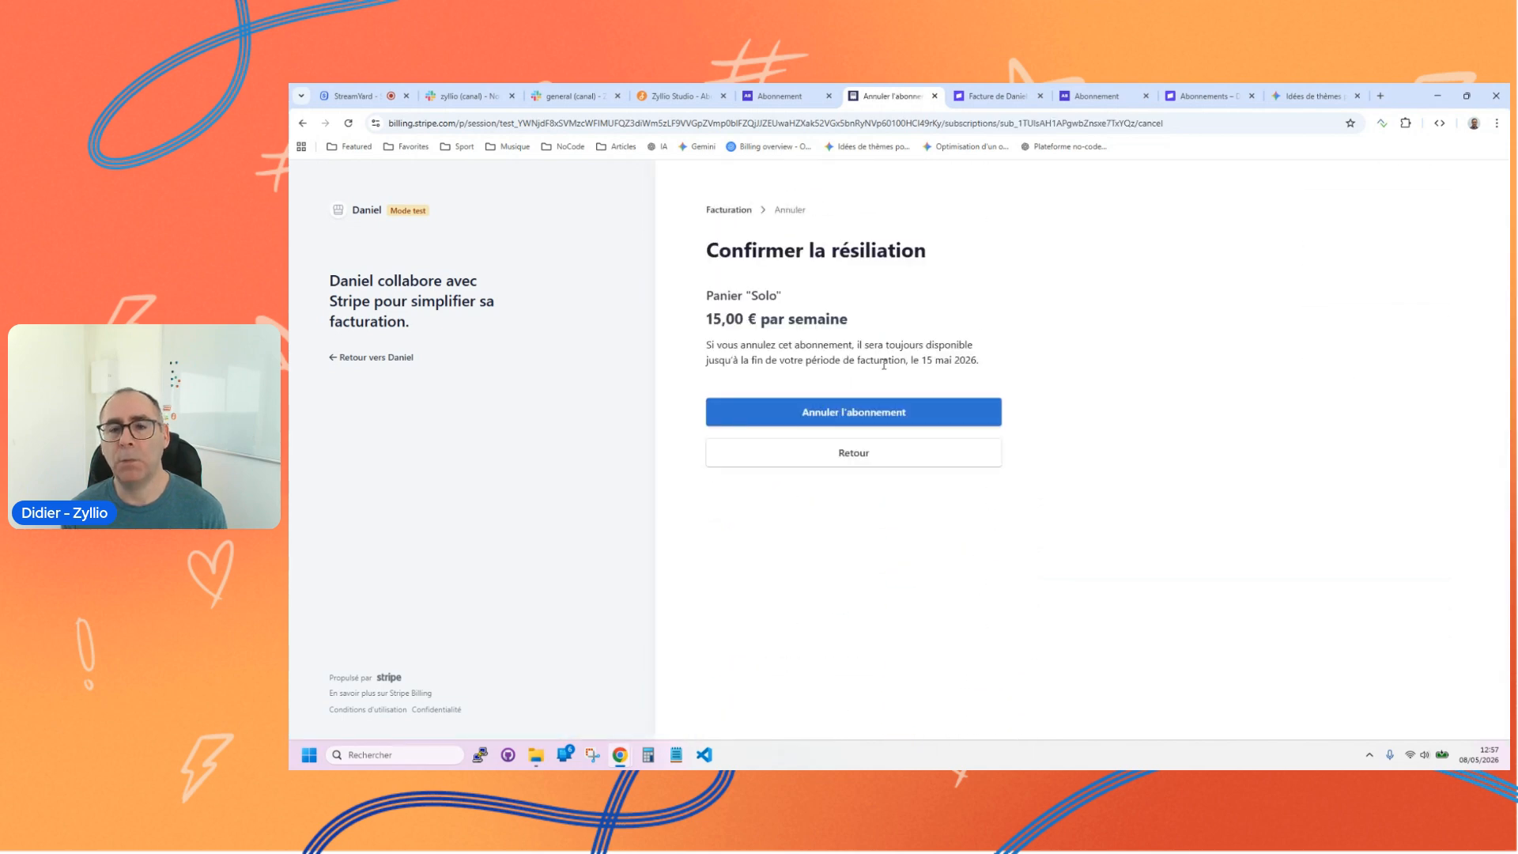
left_click(858, 420)
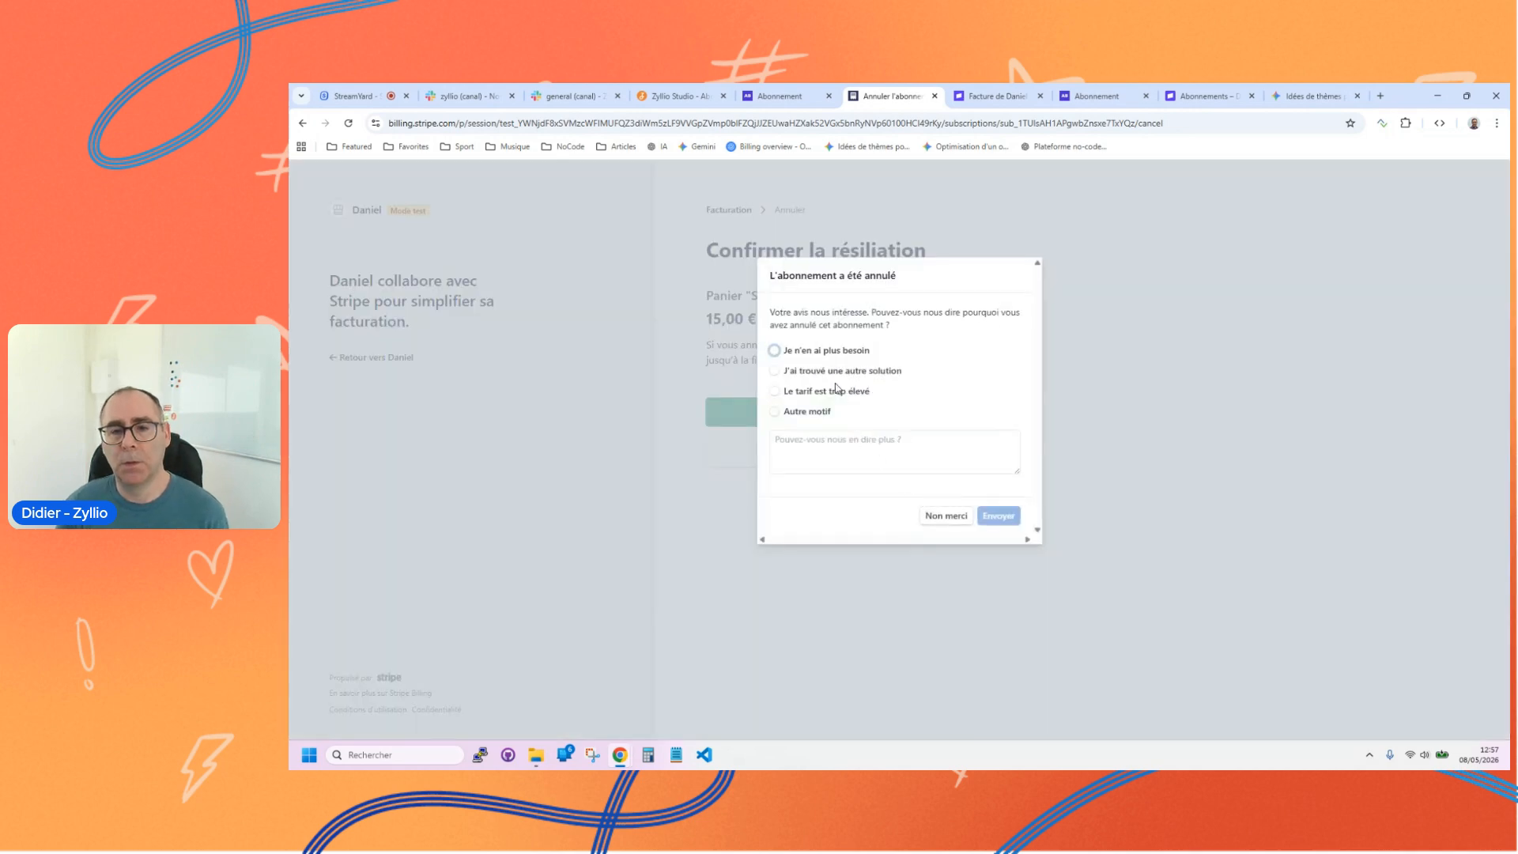
left_click(829, 350)
left_click(994, 517)
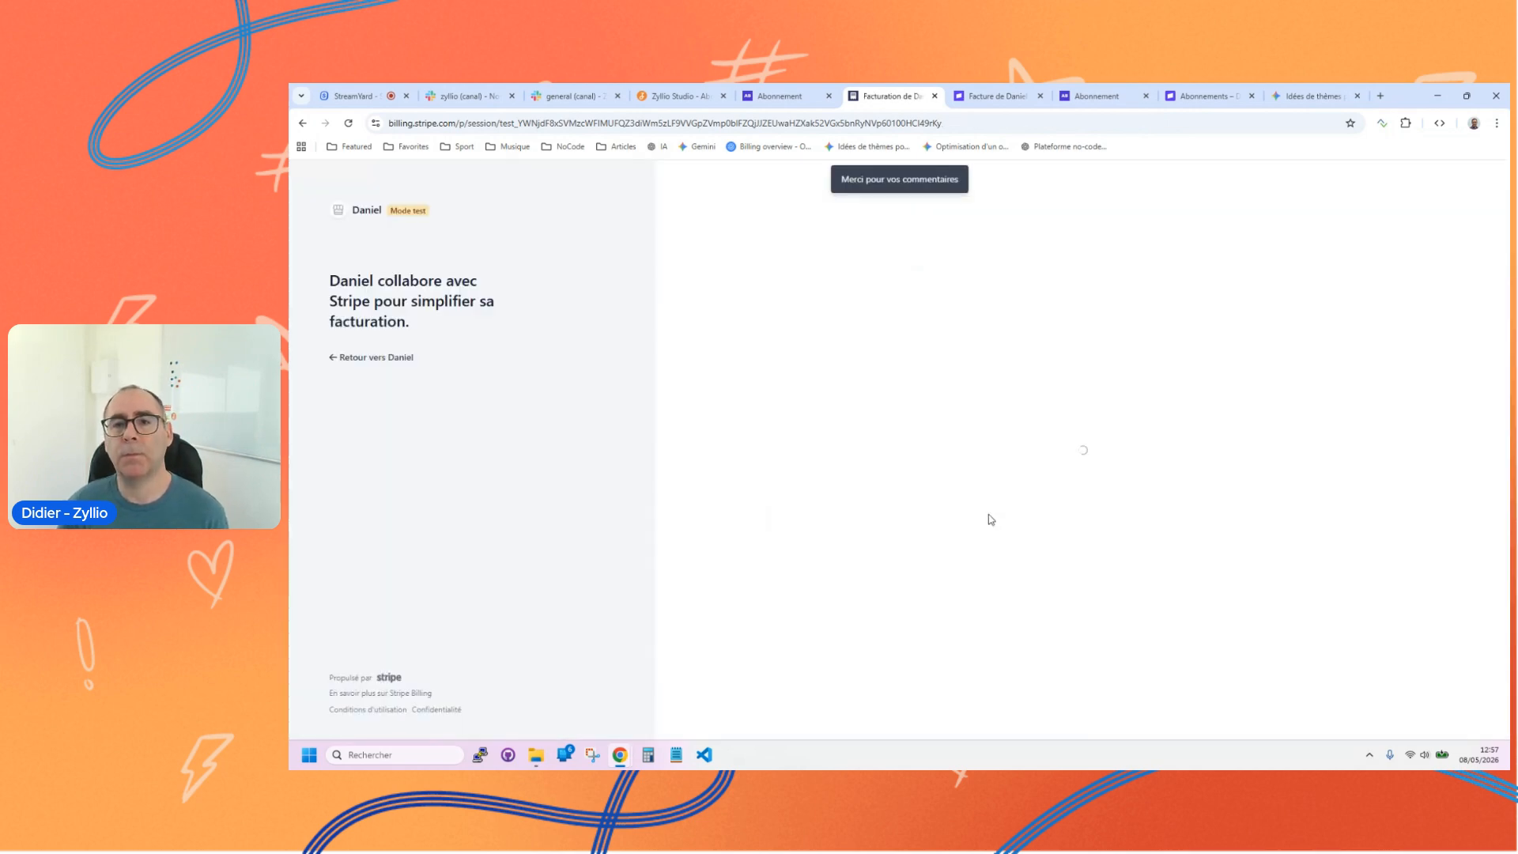
Step: Close the invoice page, switch to the Stripe dashboard and refresh the active subscriptions list
left_click(989, 97)
key("ctrl+w")
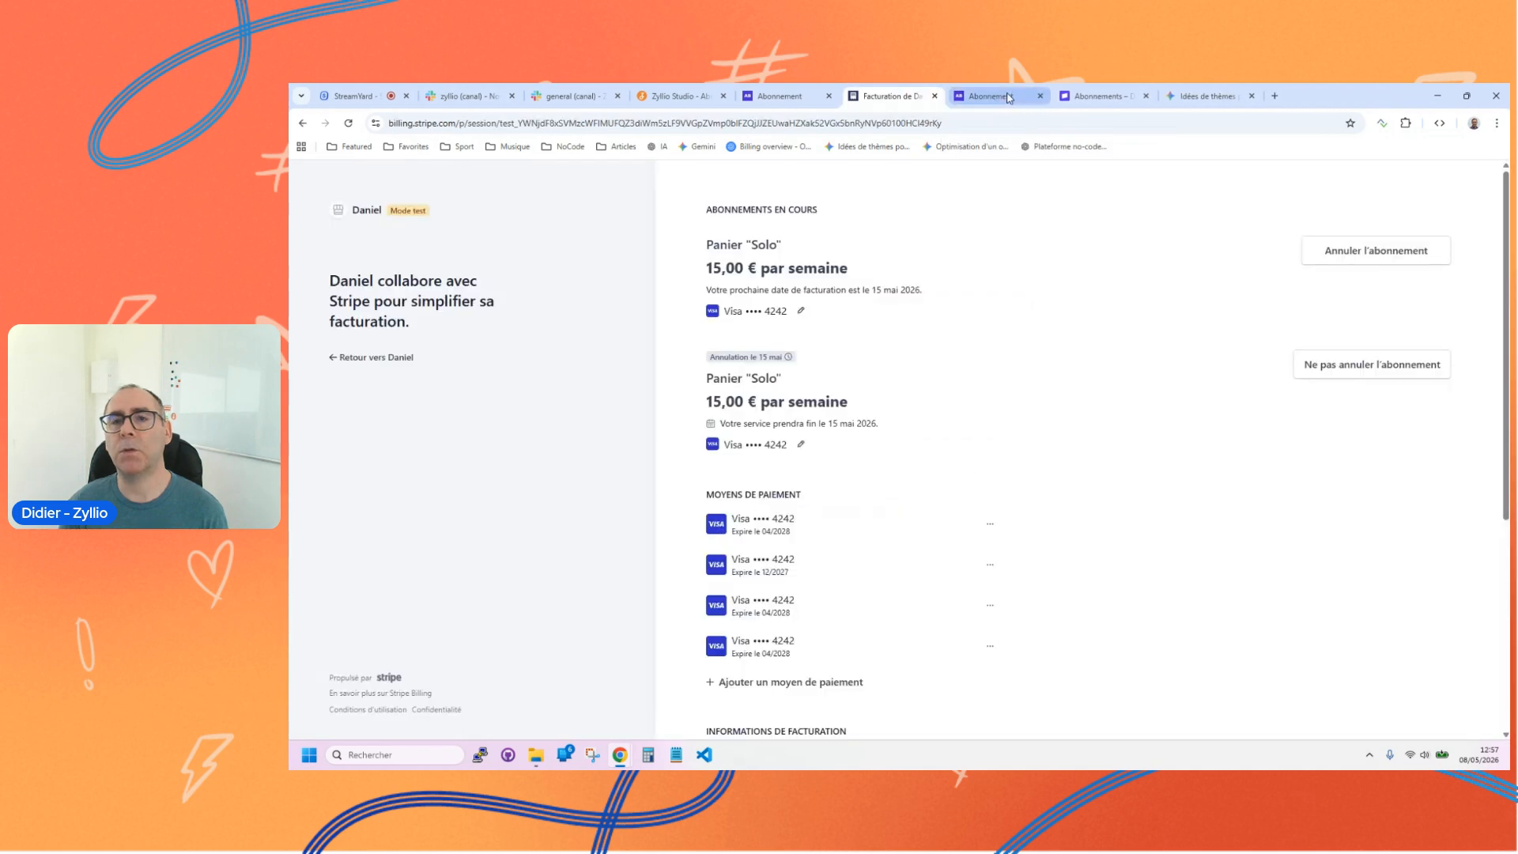
left_click(1115, 97)
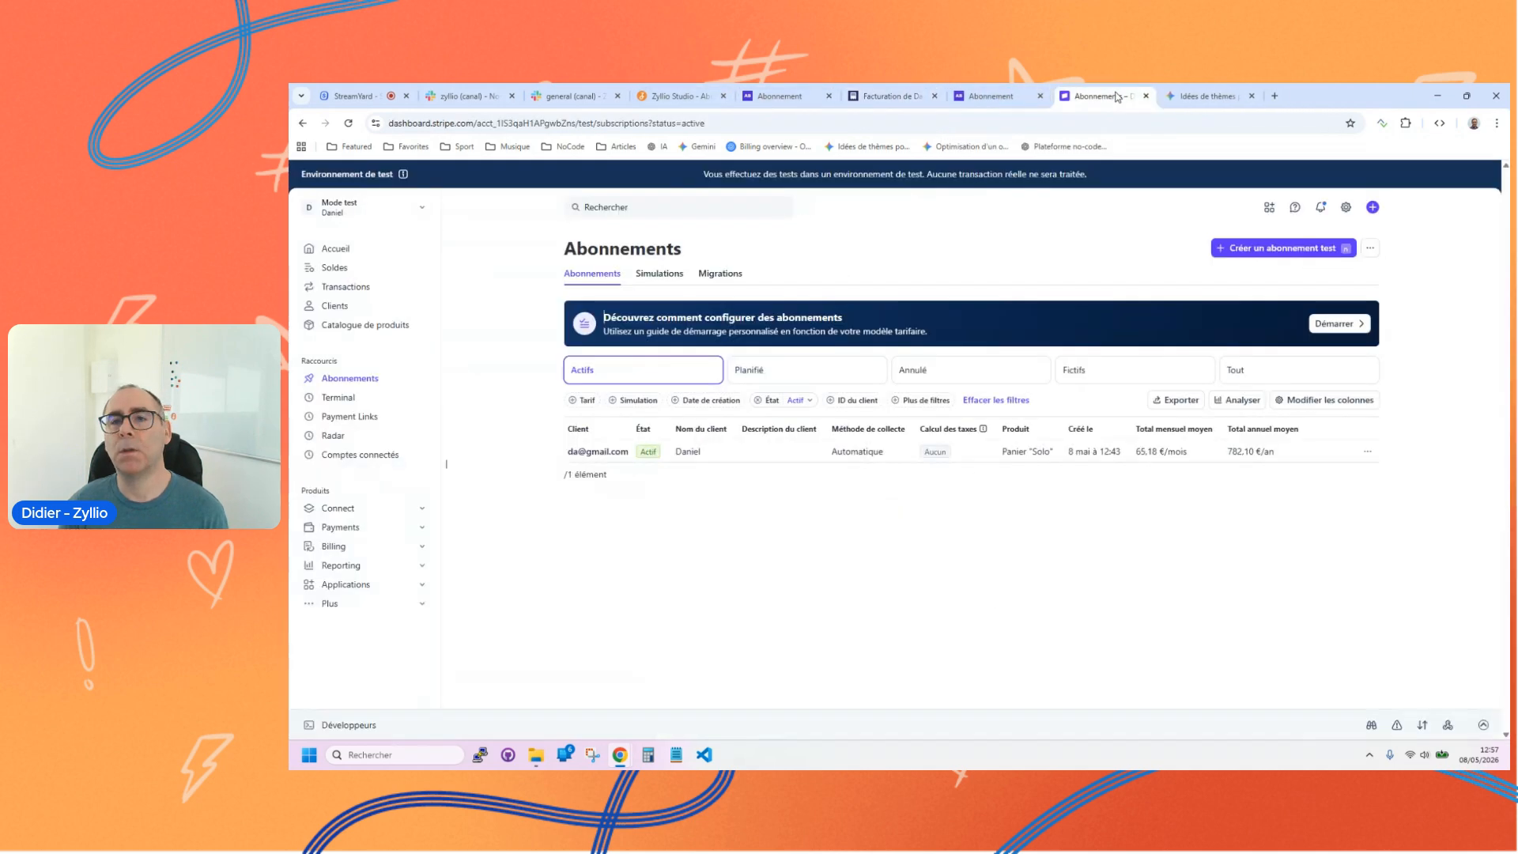
left_click(348, 124)
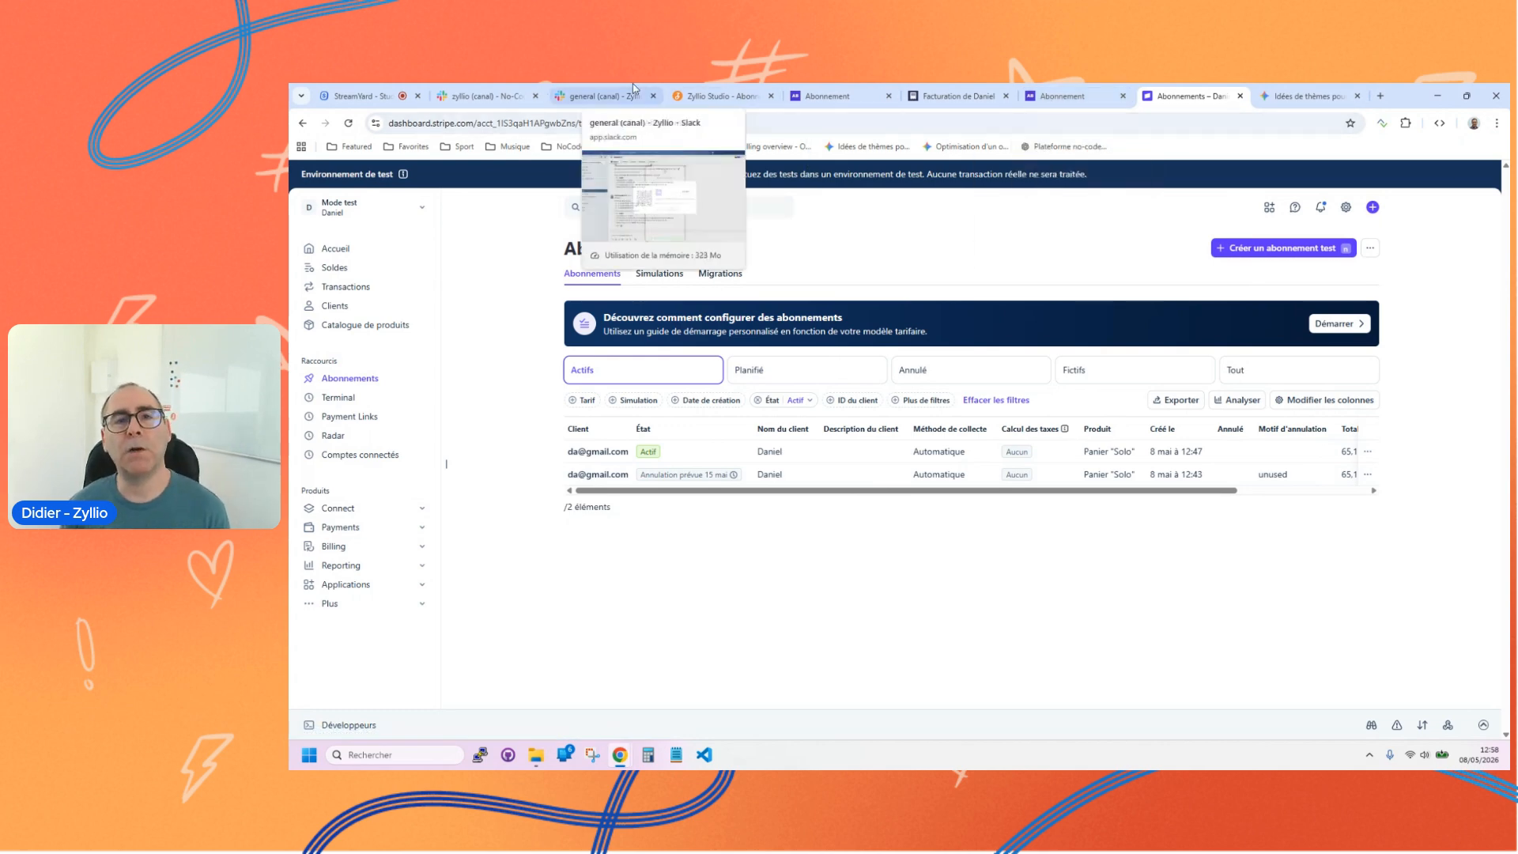
Step: Return to Zyllio Studio and review the app's screens, from the login screen to the Abonnement screen, in the design view
left_click(715, 95)
left_click(1069, 370)
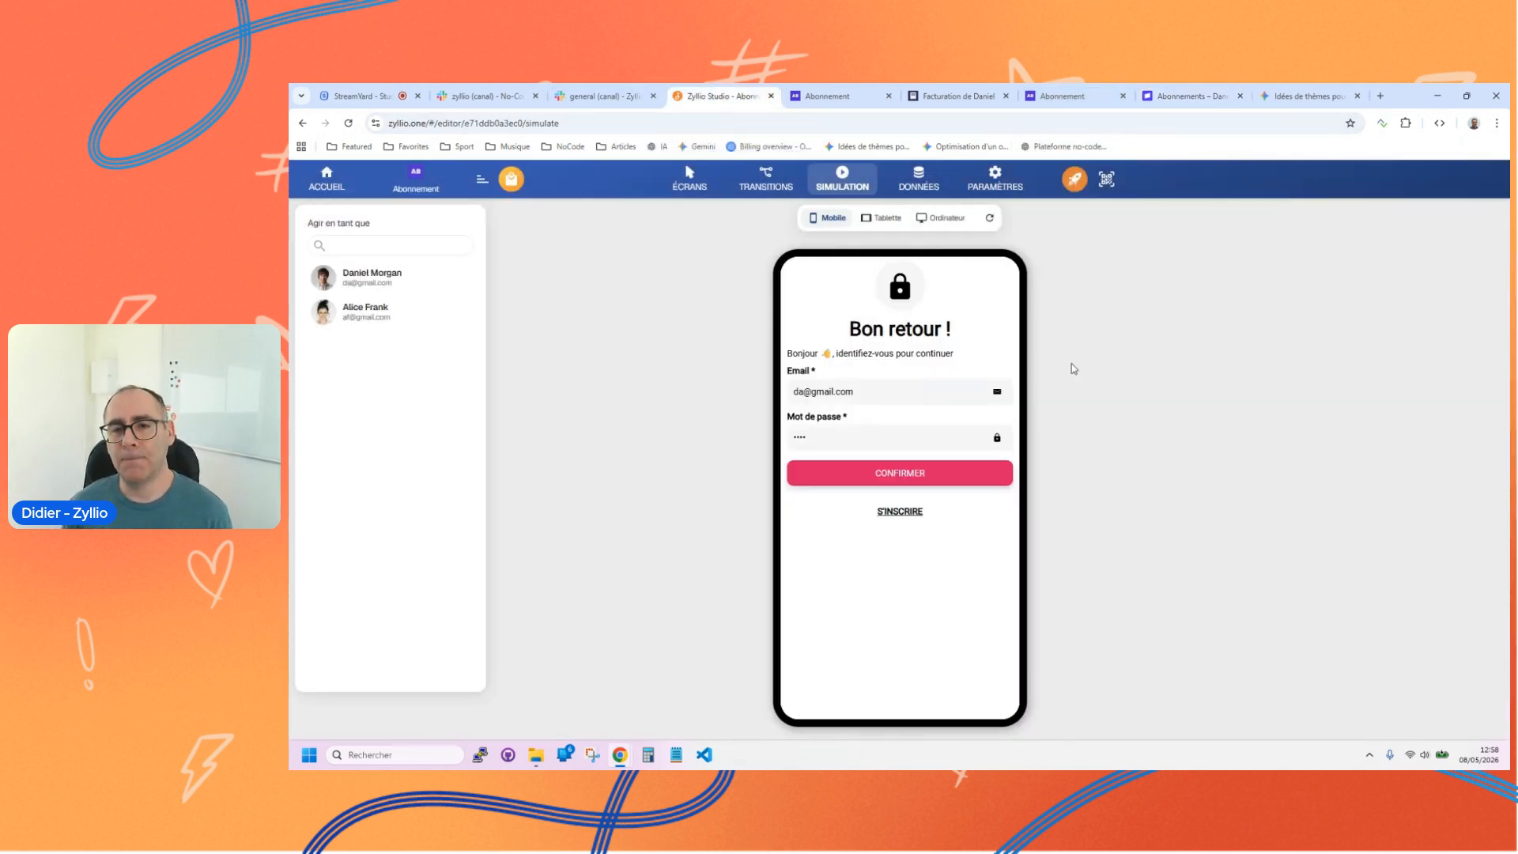
left_click(692, 180)
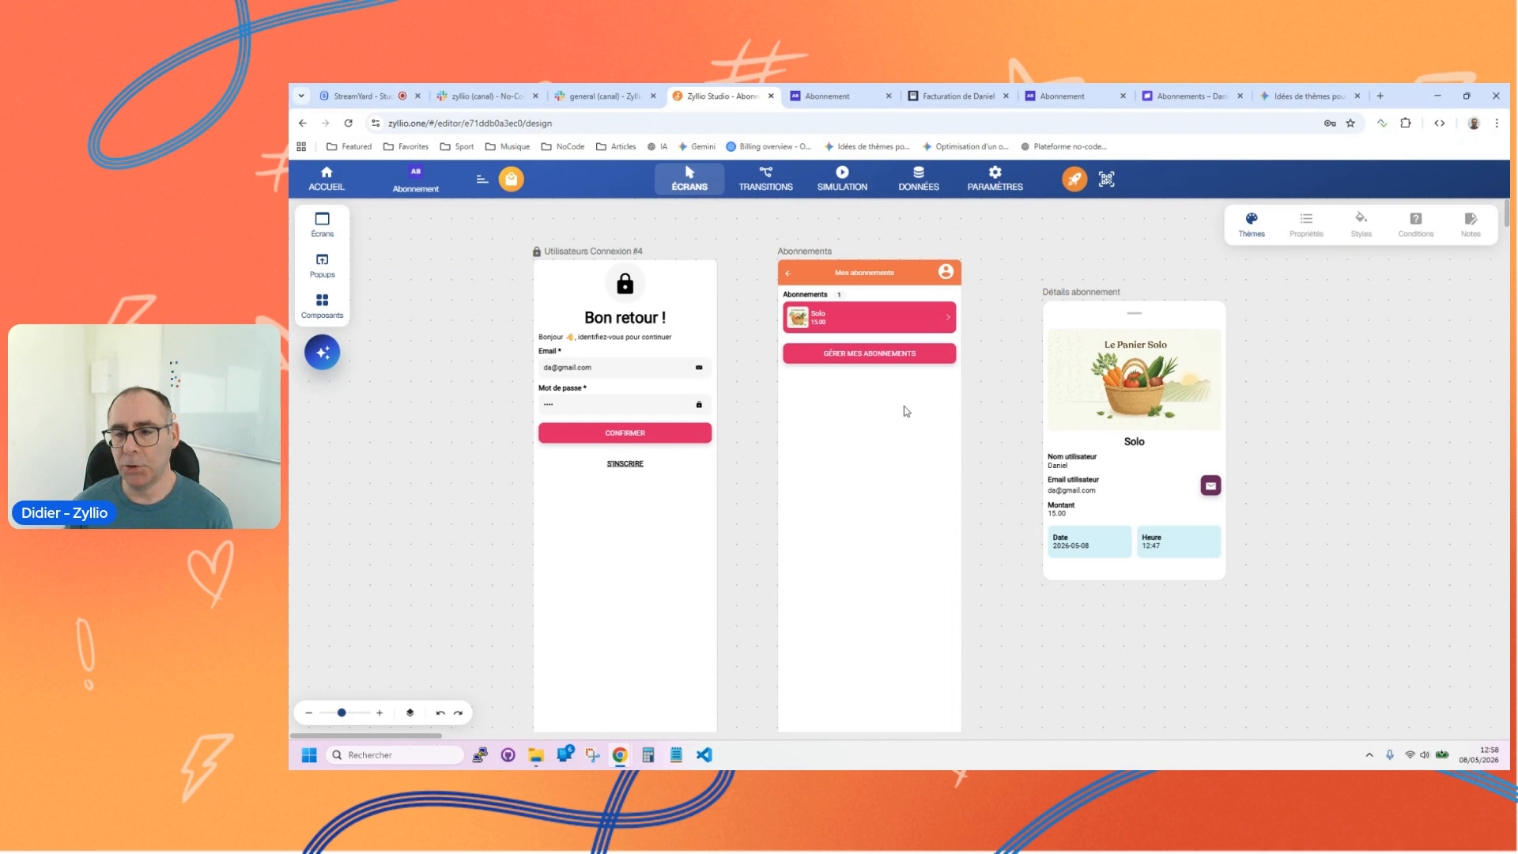
left_click_drag(1299, 495, 623, 443)
left_click_drag(787, 409, 478, 392)
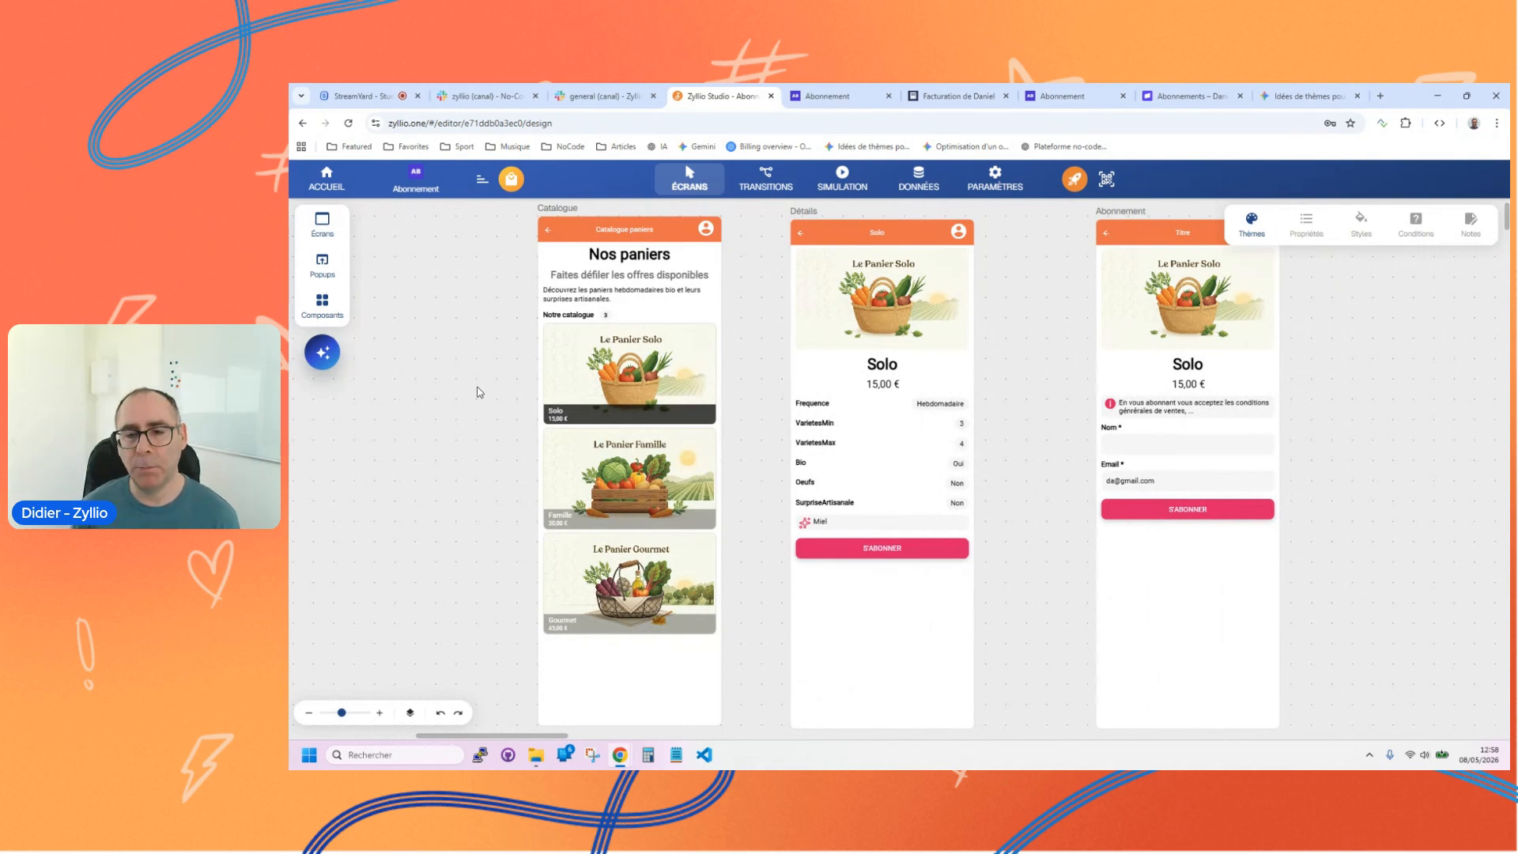
left_click_drag(440, 408, 1084, 454)
left_click_drag(688, 414, 794, 416)
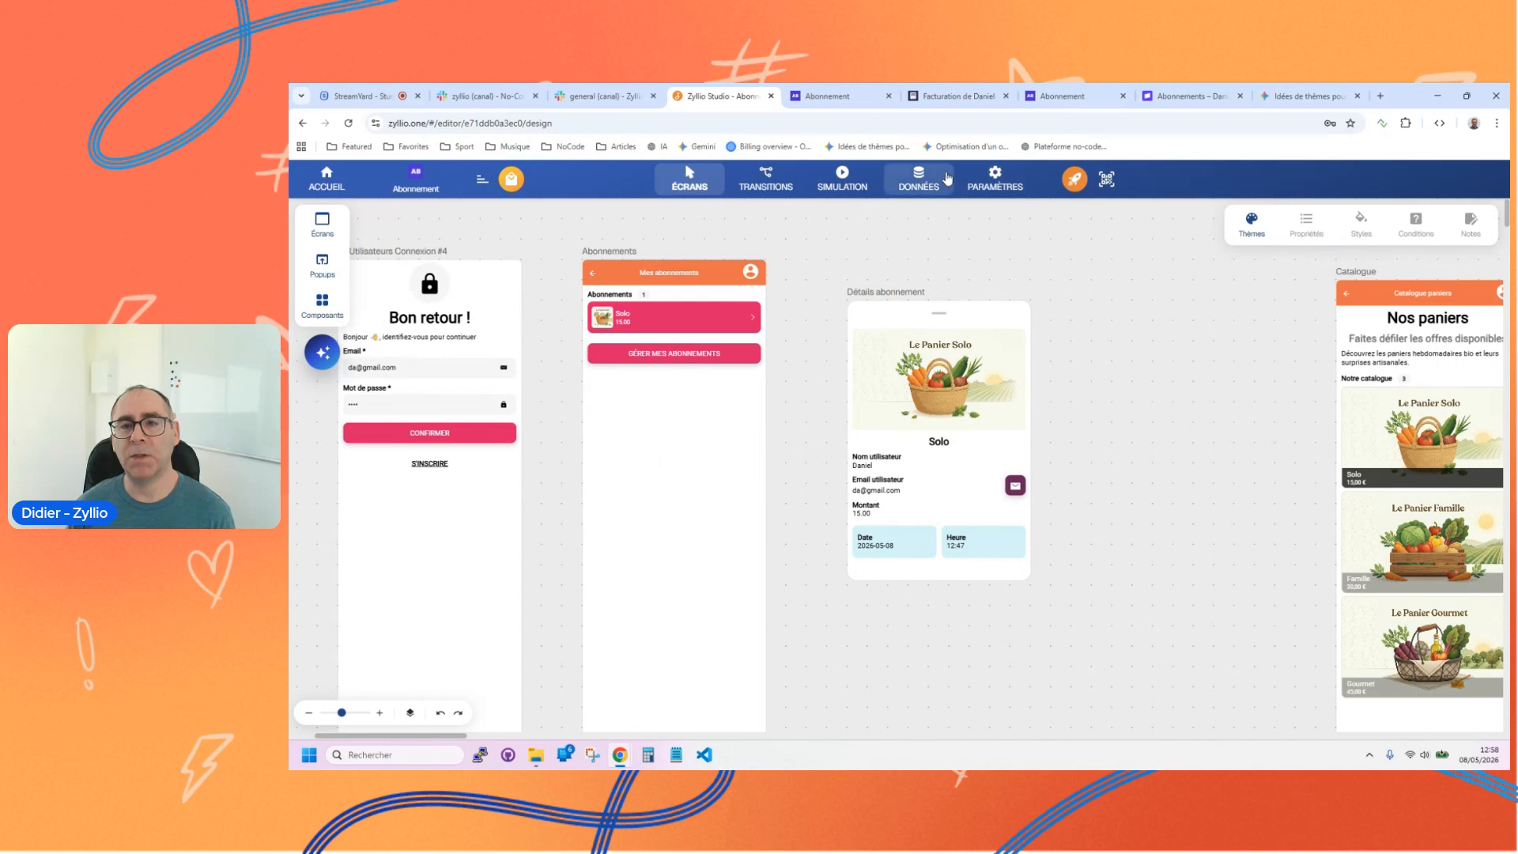
Step: Review the Stripe integration settings and the action assigned to the Gérer mes abonnements button on the Abonnements screen
left_click(995, 179)
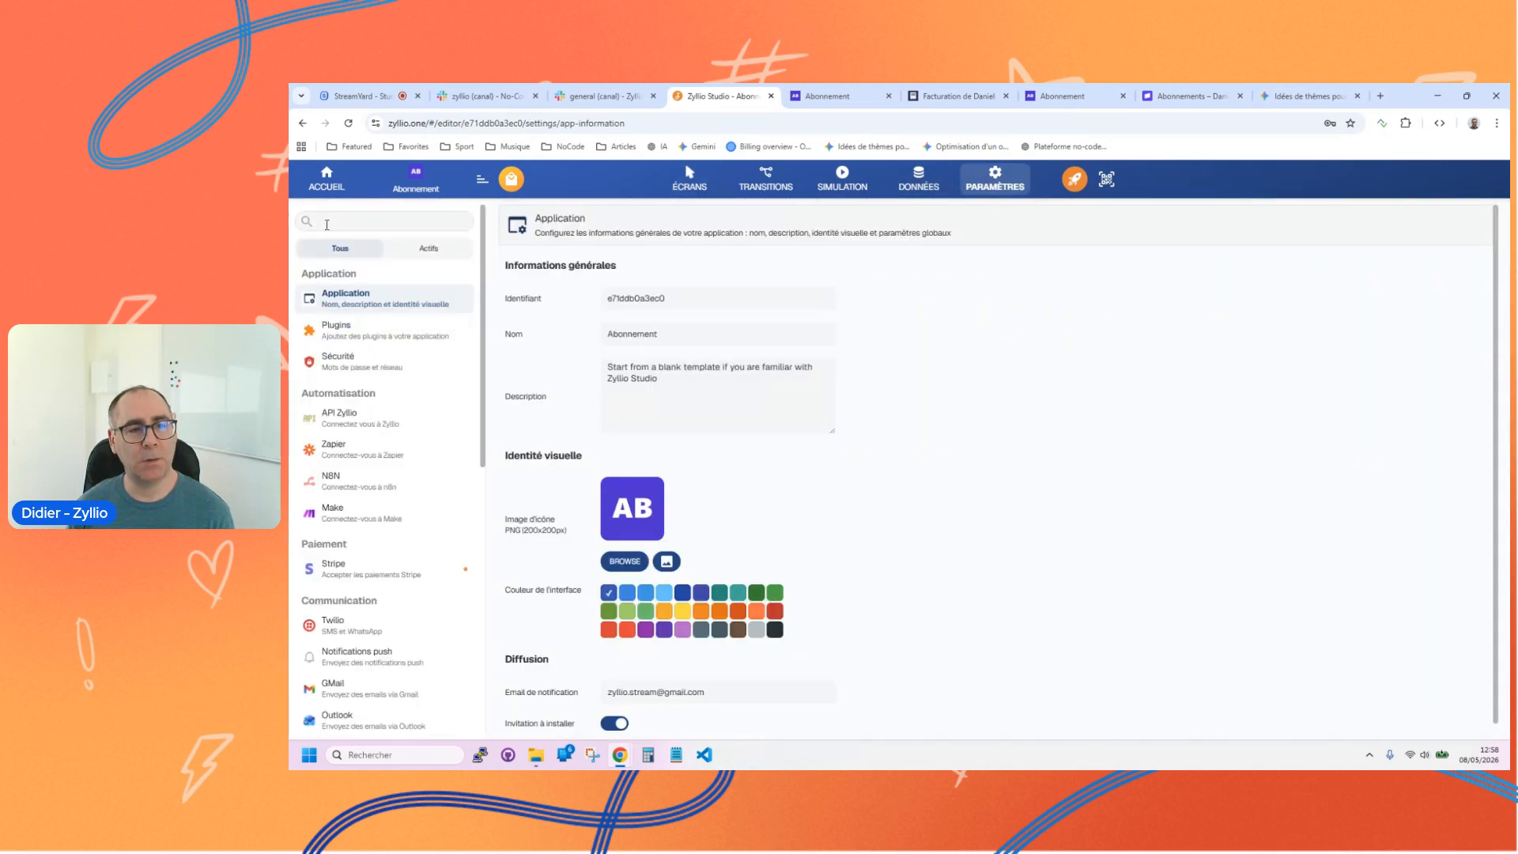
left_click(345, 574)
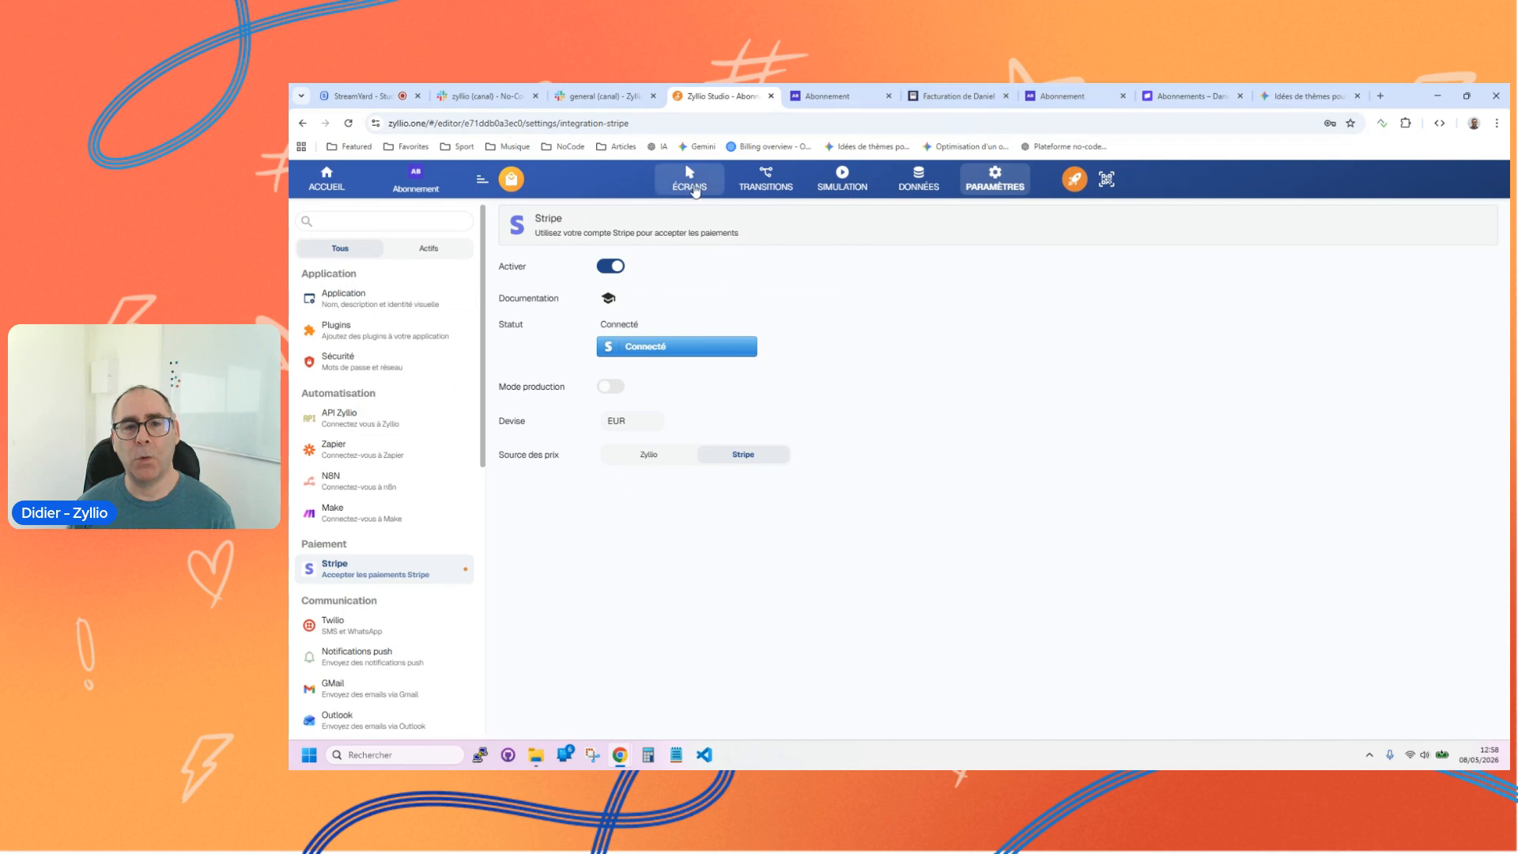
left_click(693, 187)
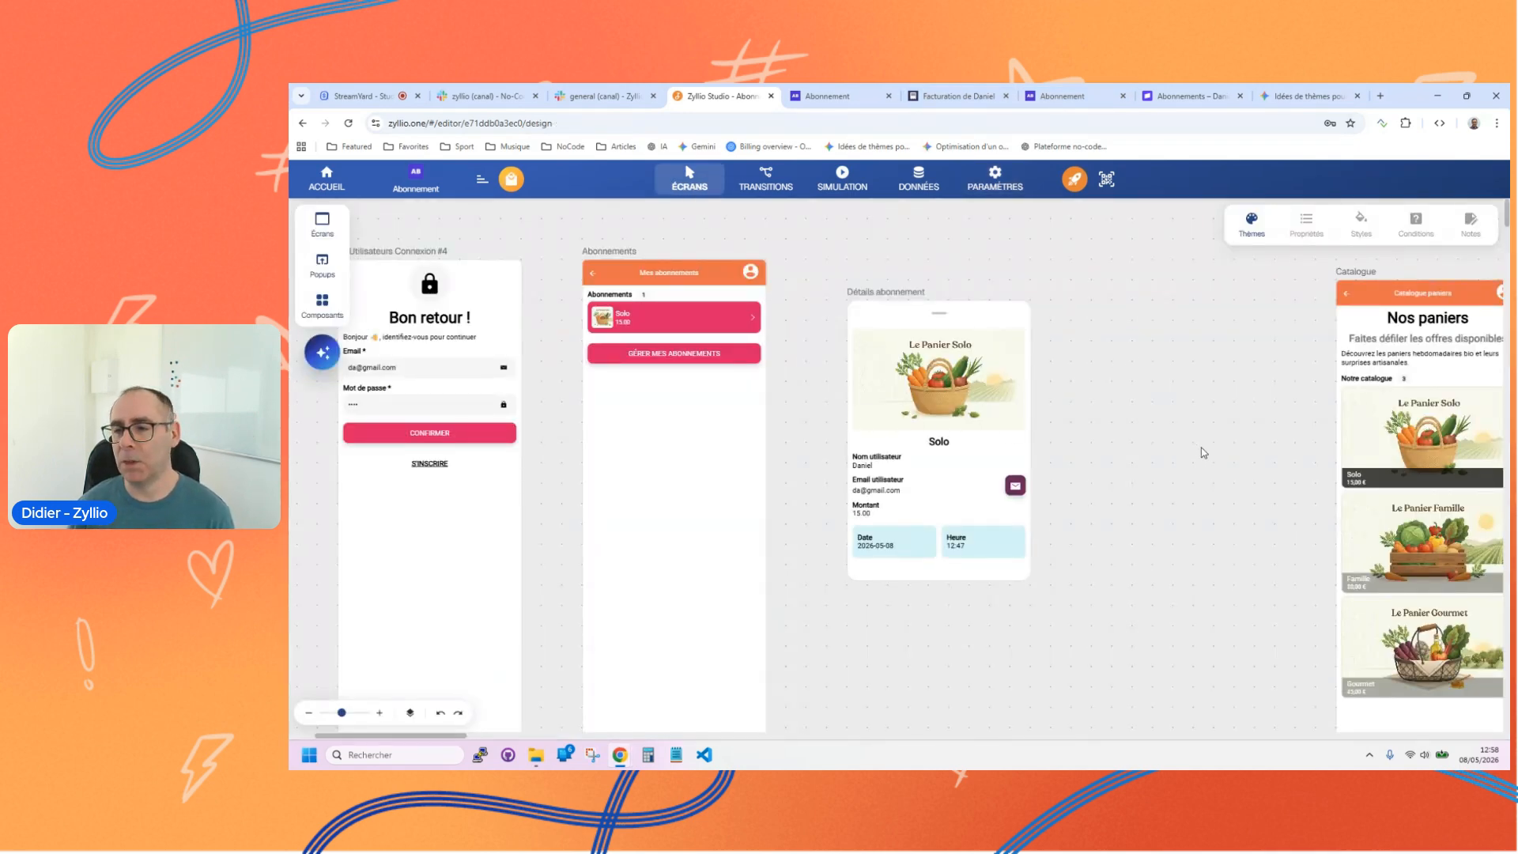
left_click(645, 355)
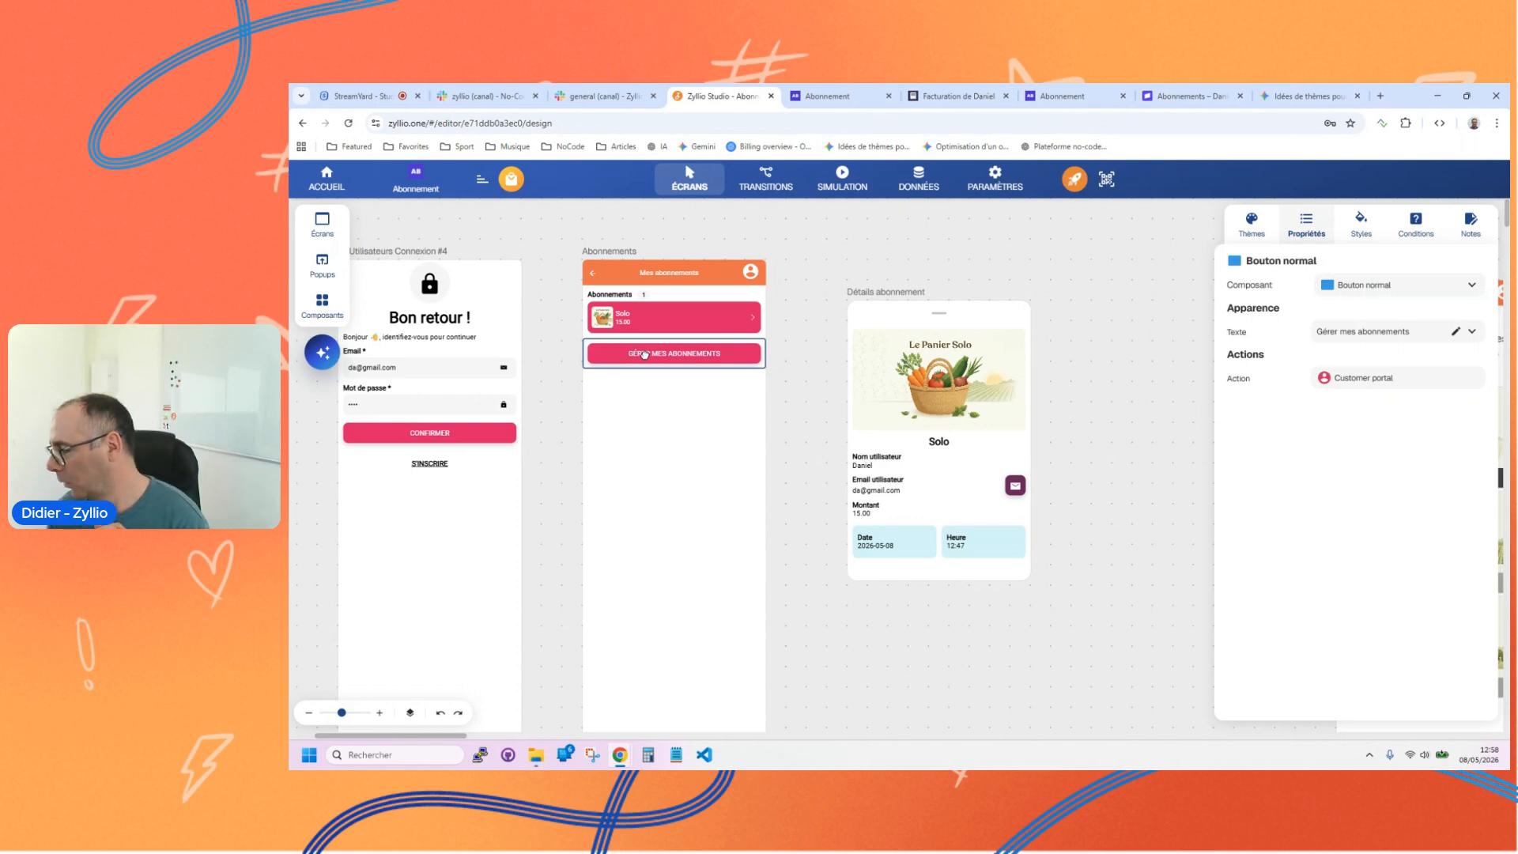
Step: Search the application settings for "strip" and open the Stripe integration to examine its production mode option
left_click(996, 177)
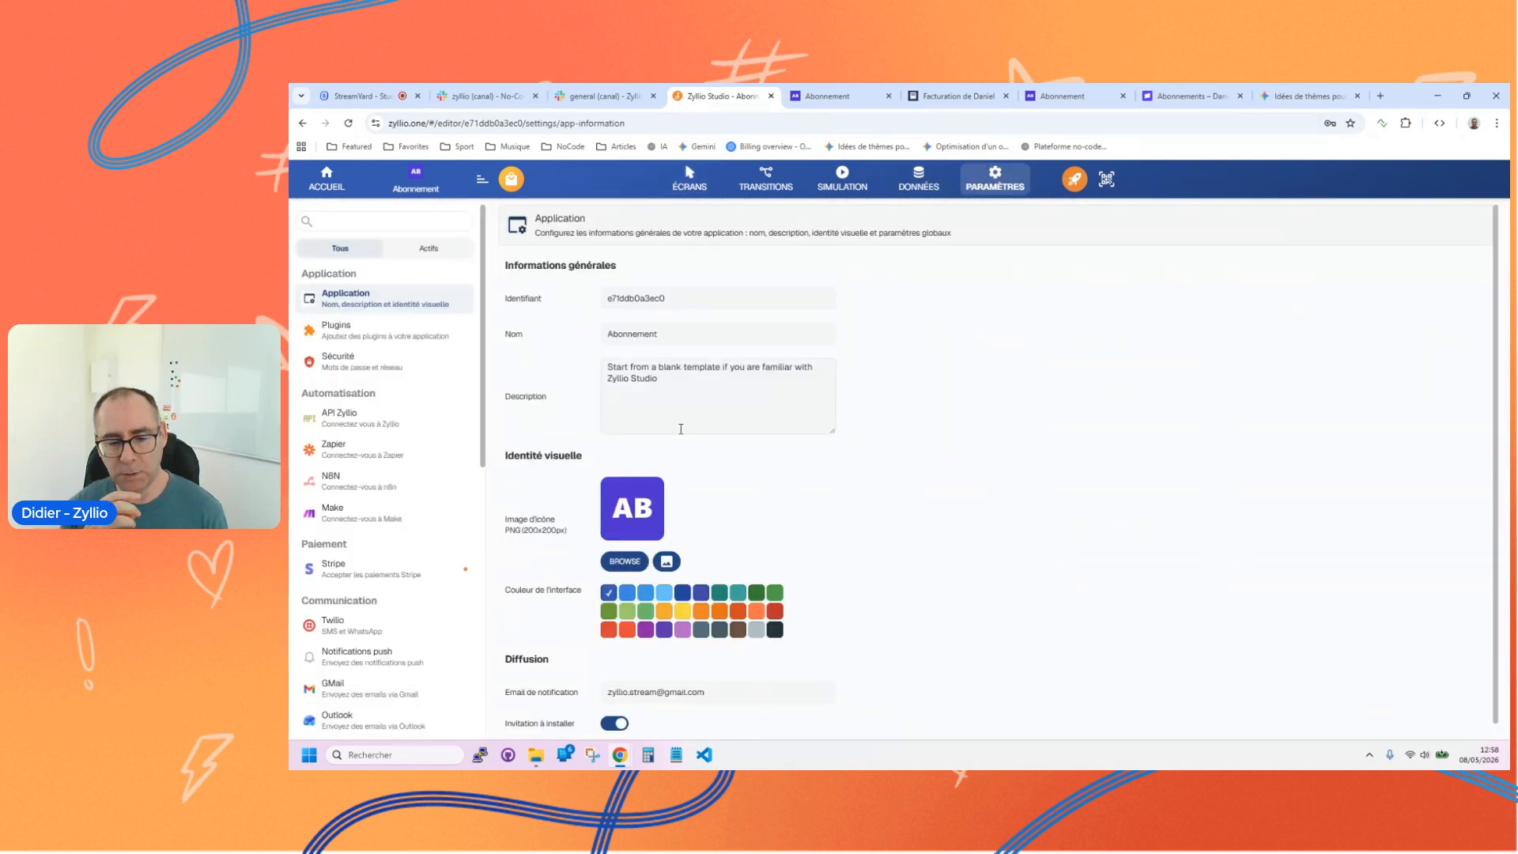
left_click(364, 221)
type("strip")
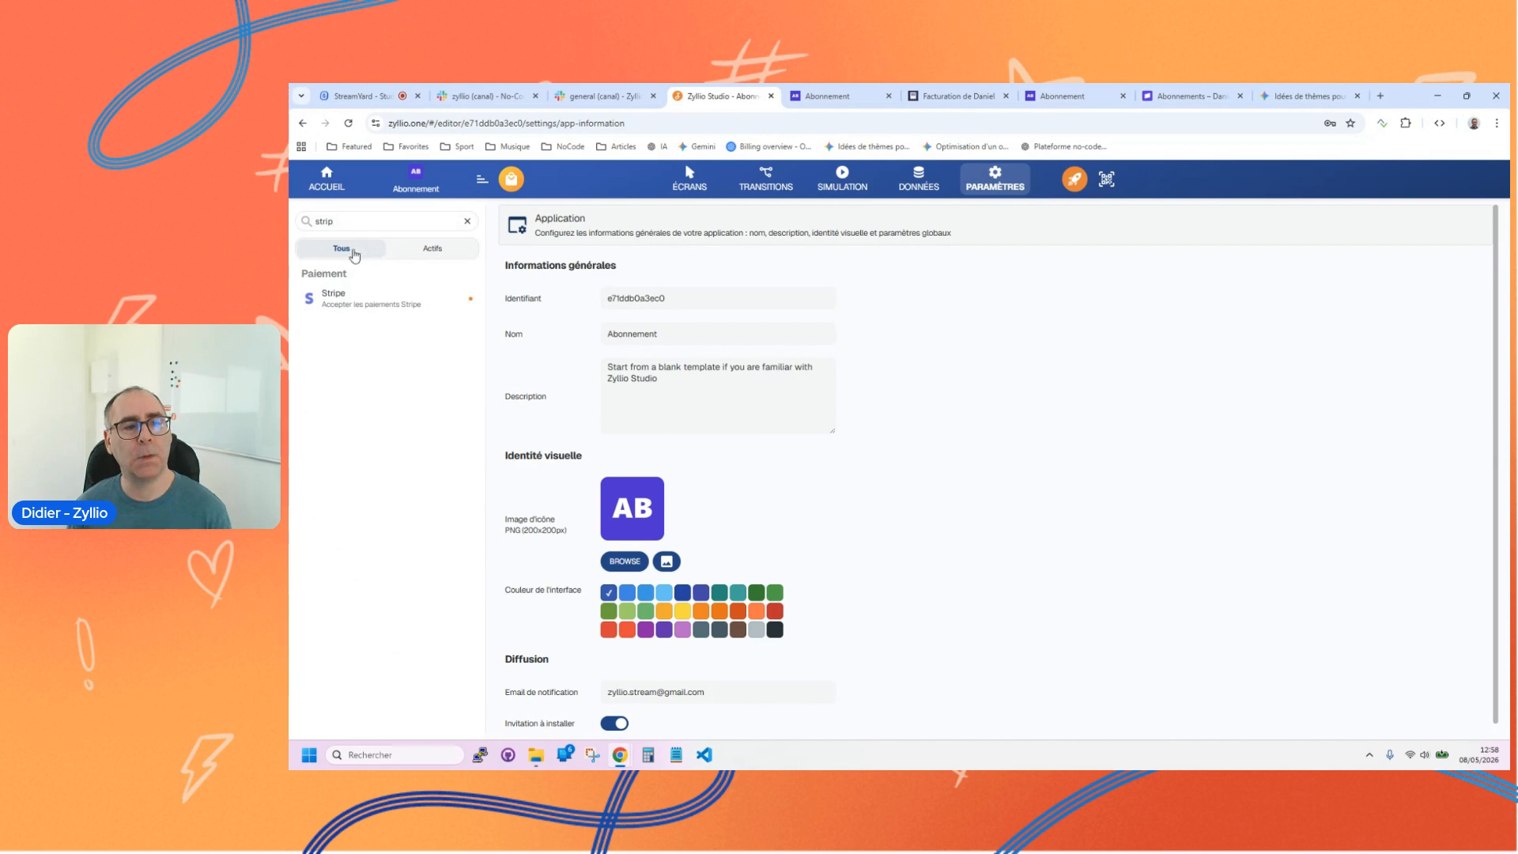
left_click(372, 299)
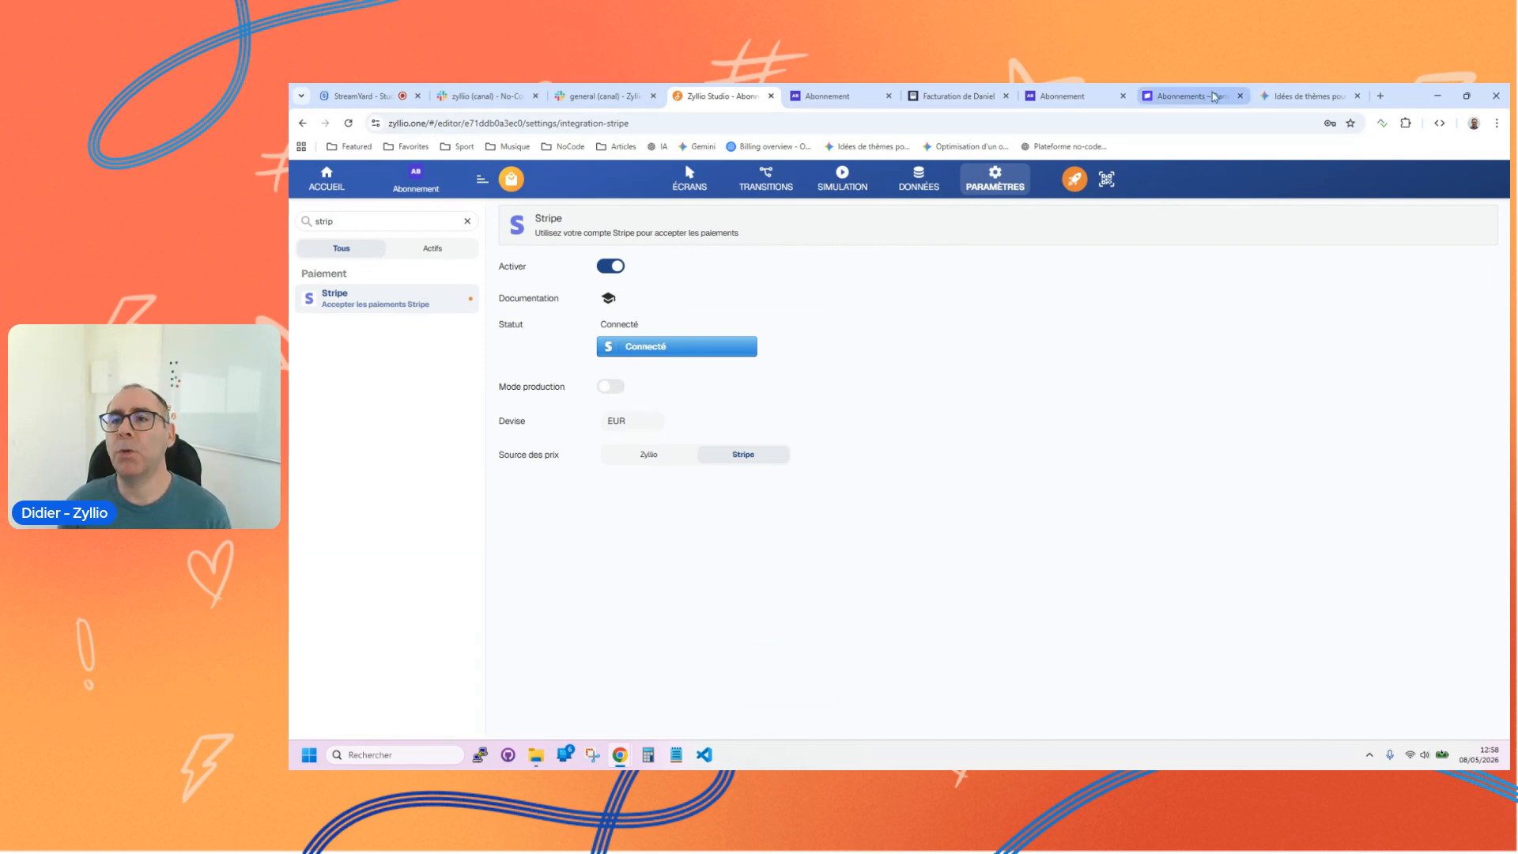
Step: Switch to the Stripe dashboard, leave the test environment and view the live account's product catalogue
left_click(1192, 95)
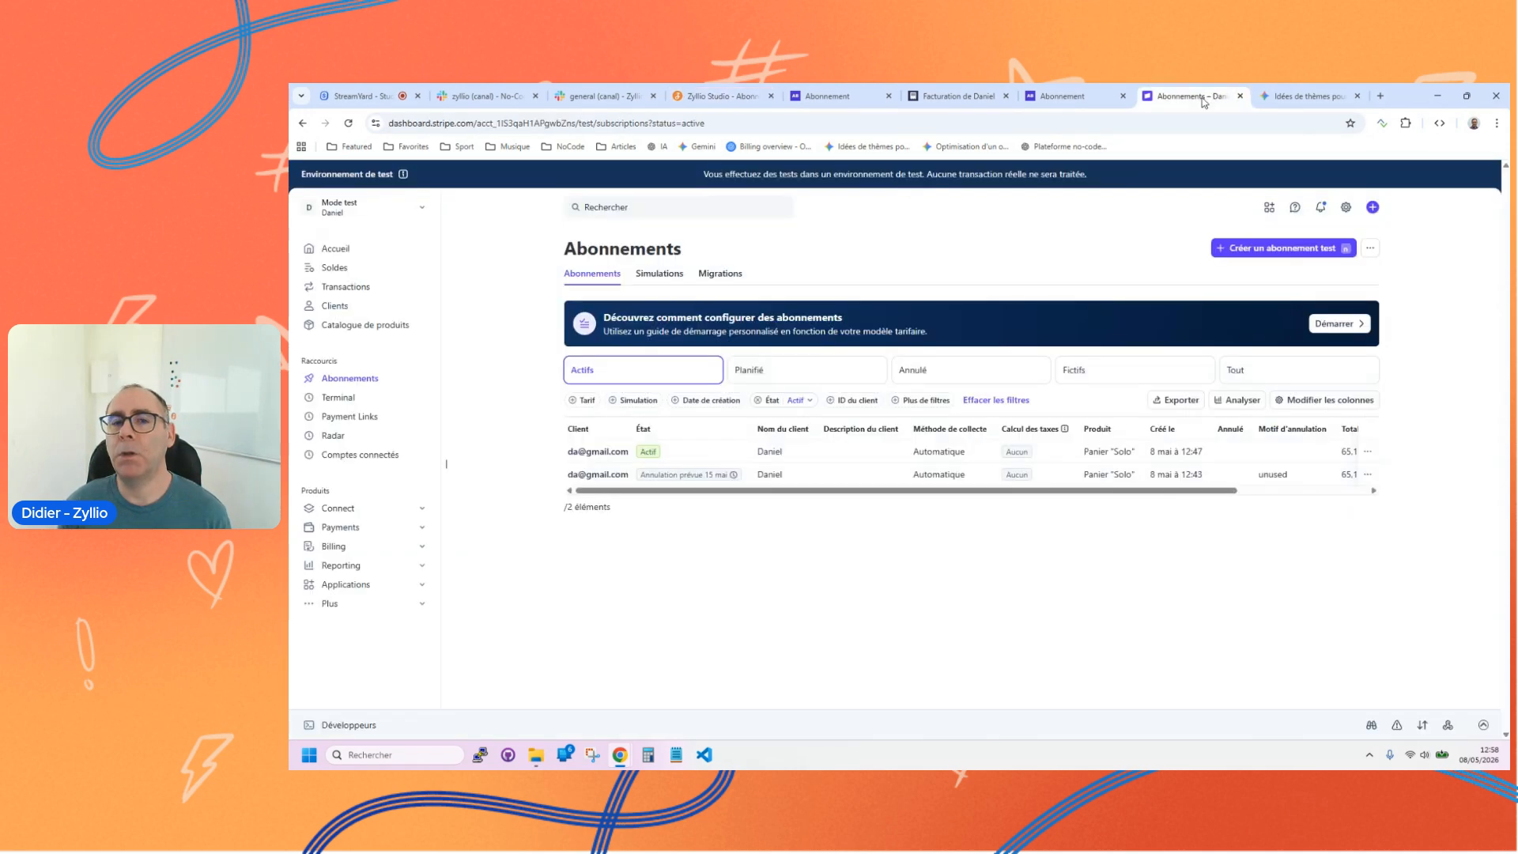
left_click(364, 208)
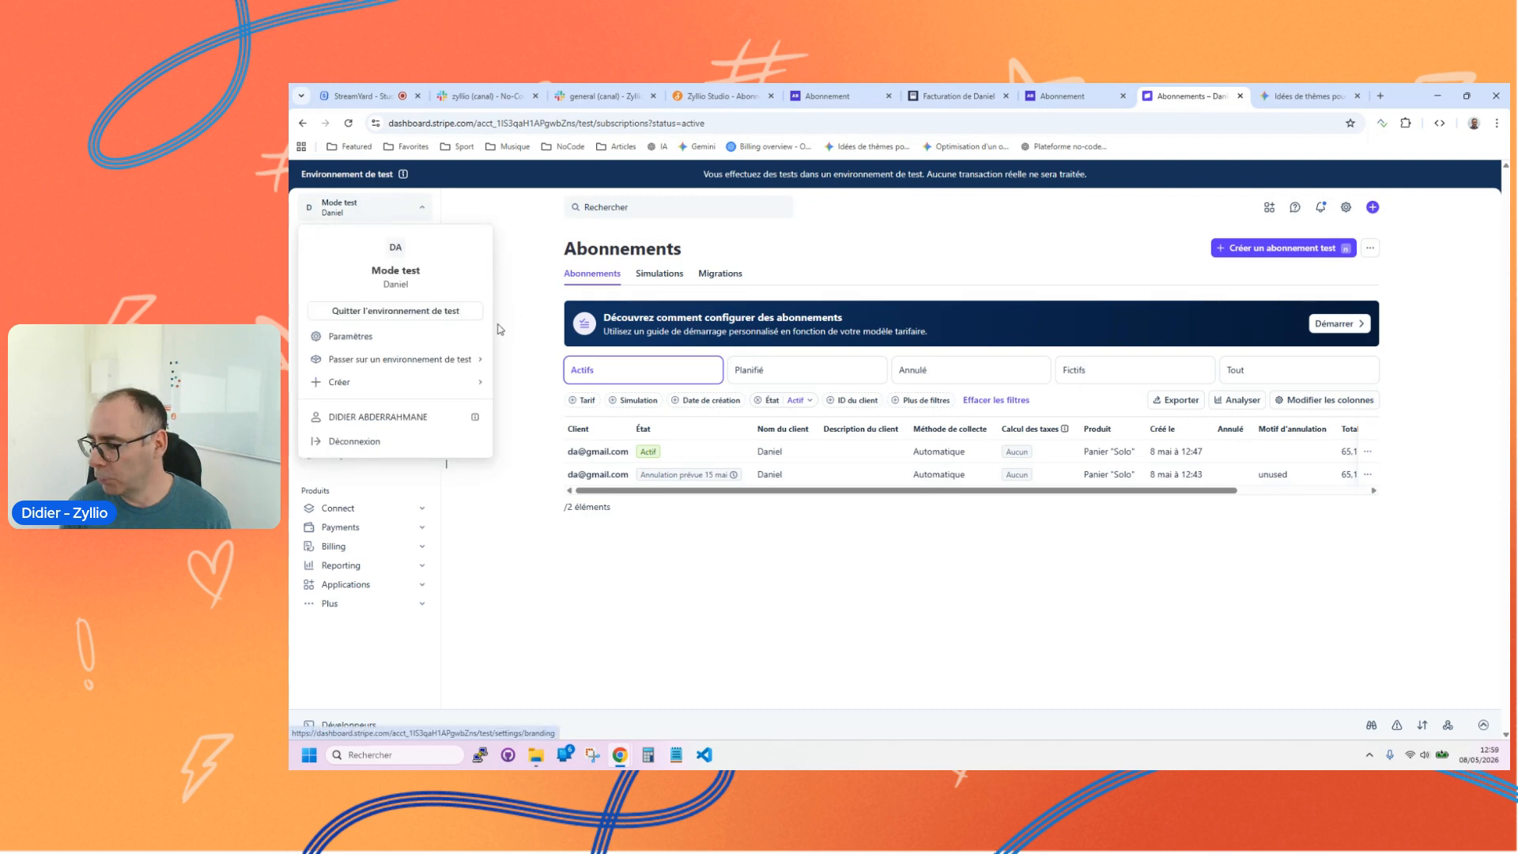
mouse_move(399, 359)
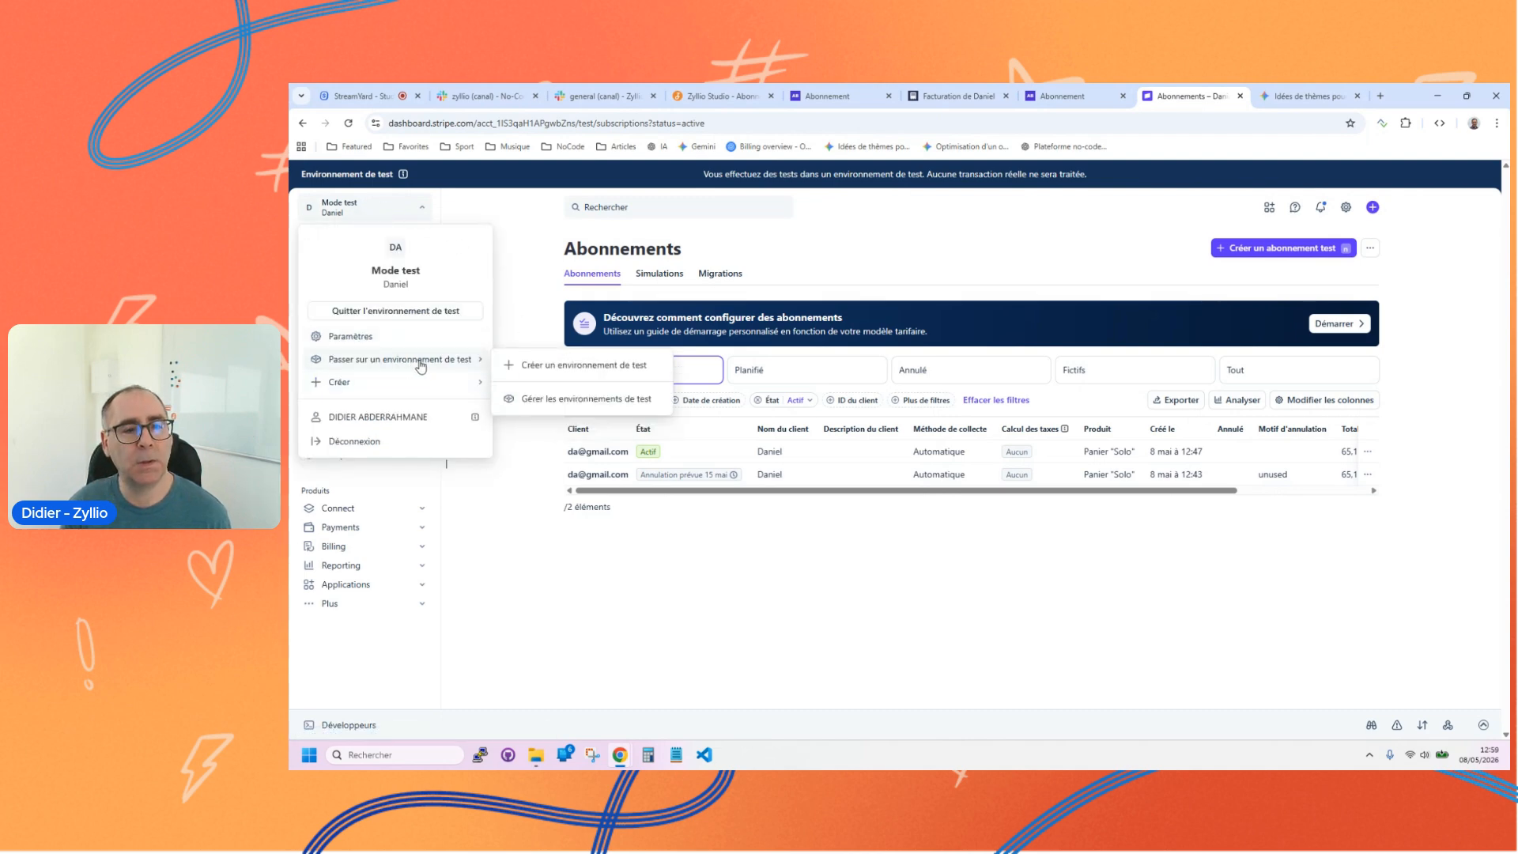
left_click(384, 311)
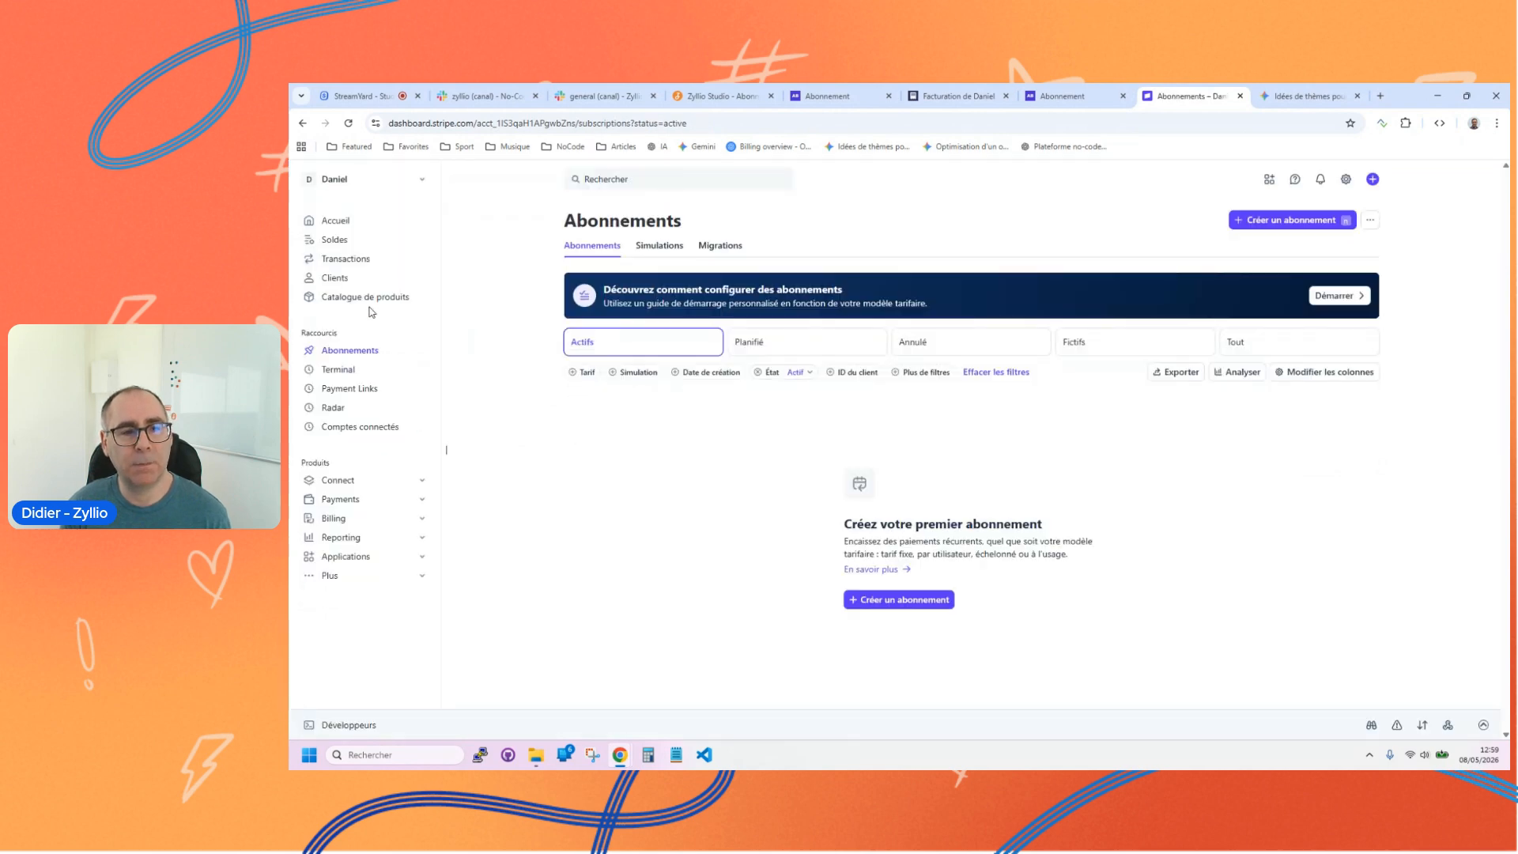
left_click(357, 298)
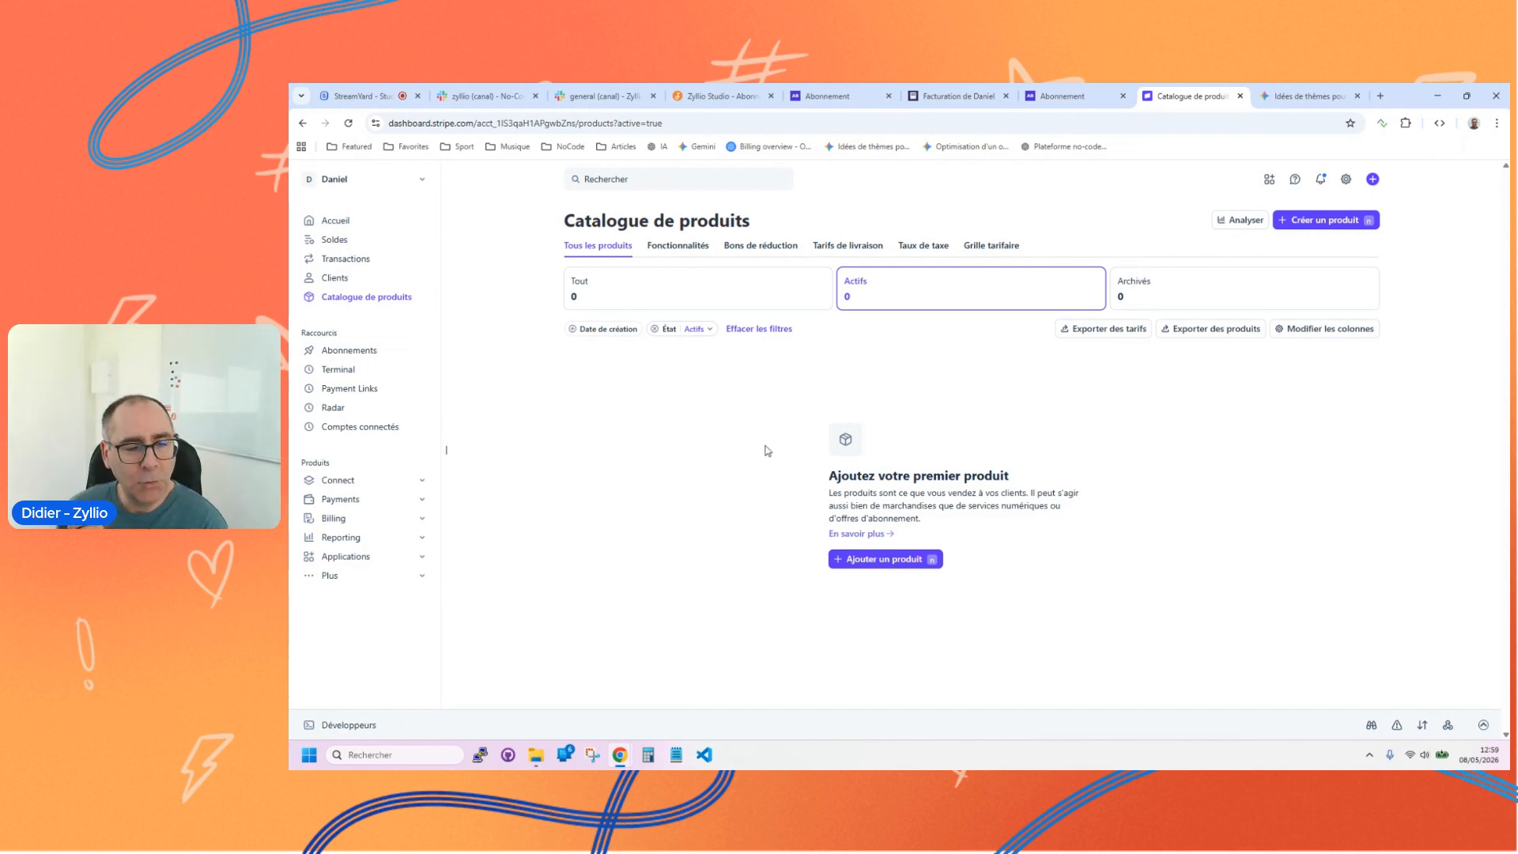
Step: Switch the Stripe dashboard back to the Mode test environment and view its product catalogue
left_click(348, 182)
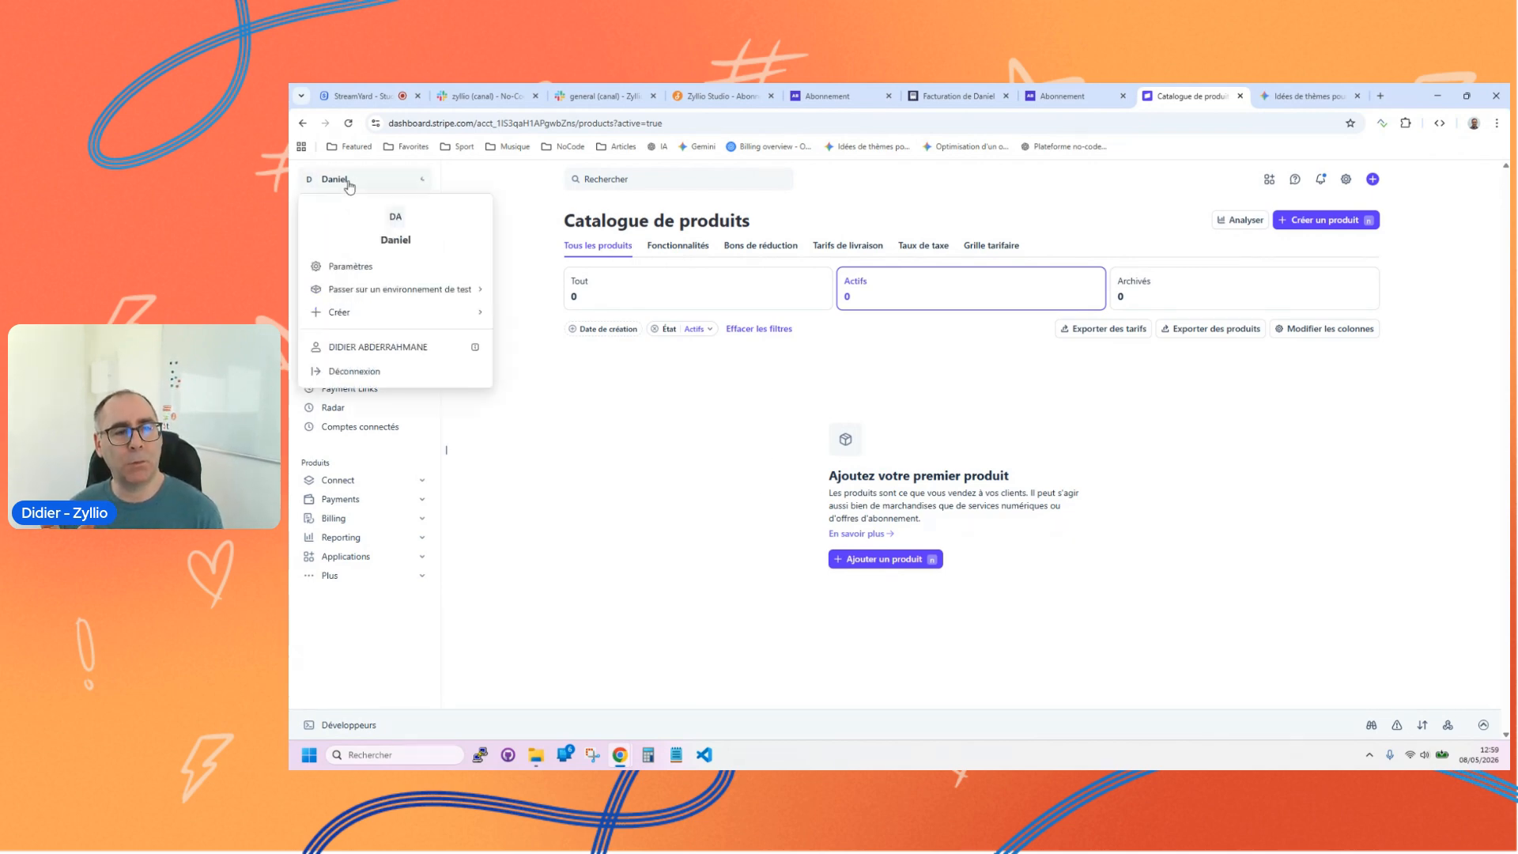
mouse_move(378, 294)
left_click(538, 295)
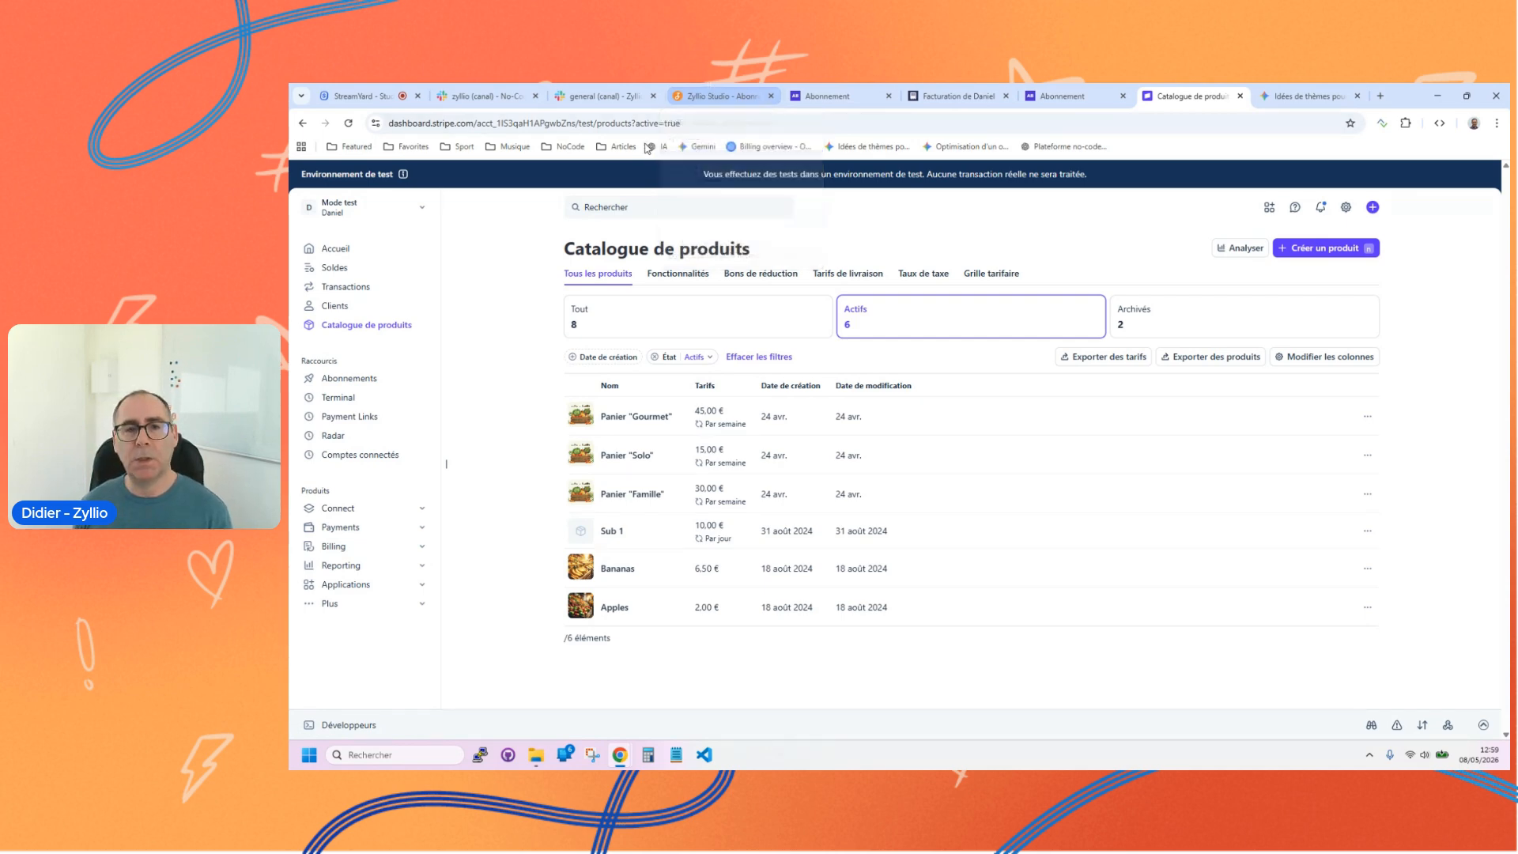
Step: Return to Zyllio Studio and view the Abonnement app's screens in the design view
left_click(715, 89)
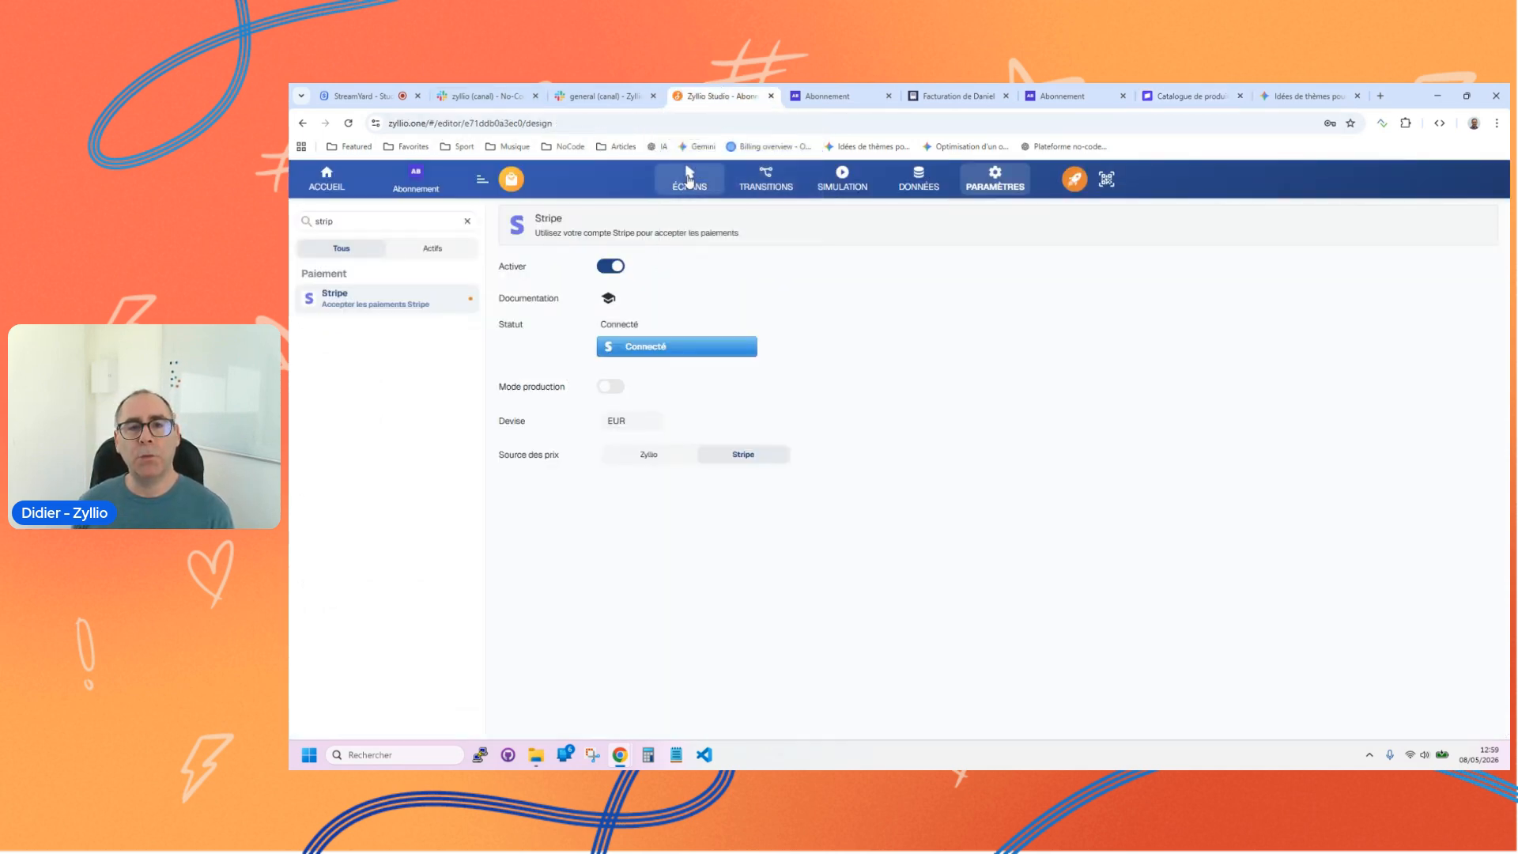
left_click(689, 178)
left_click_drag(807, 385, 781, 442)
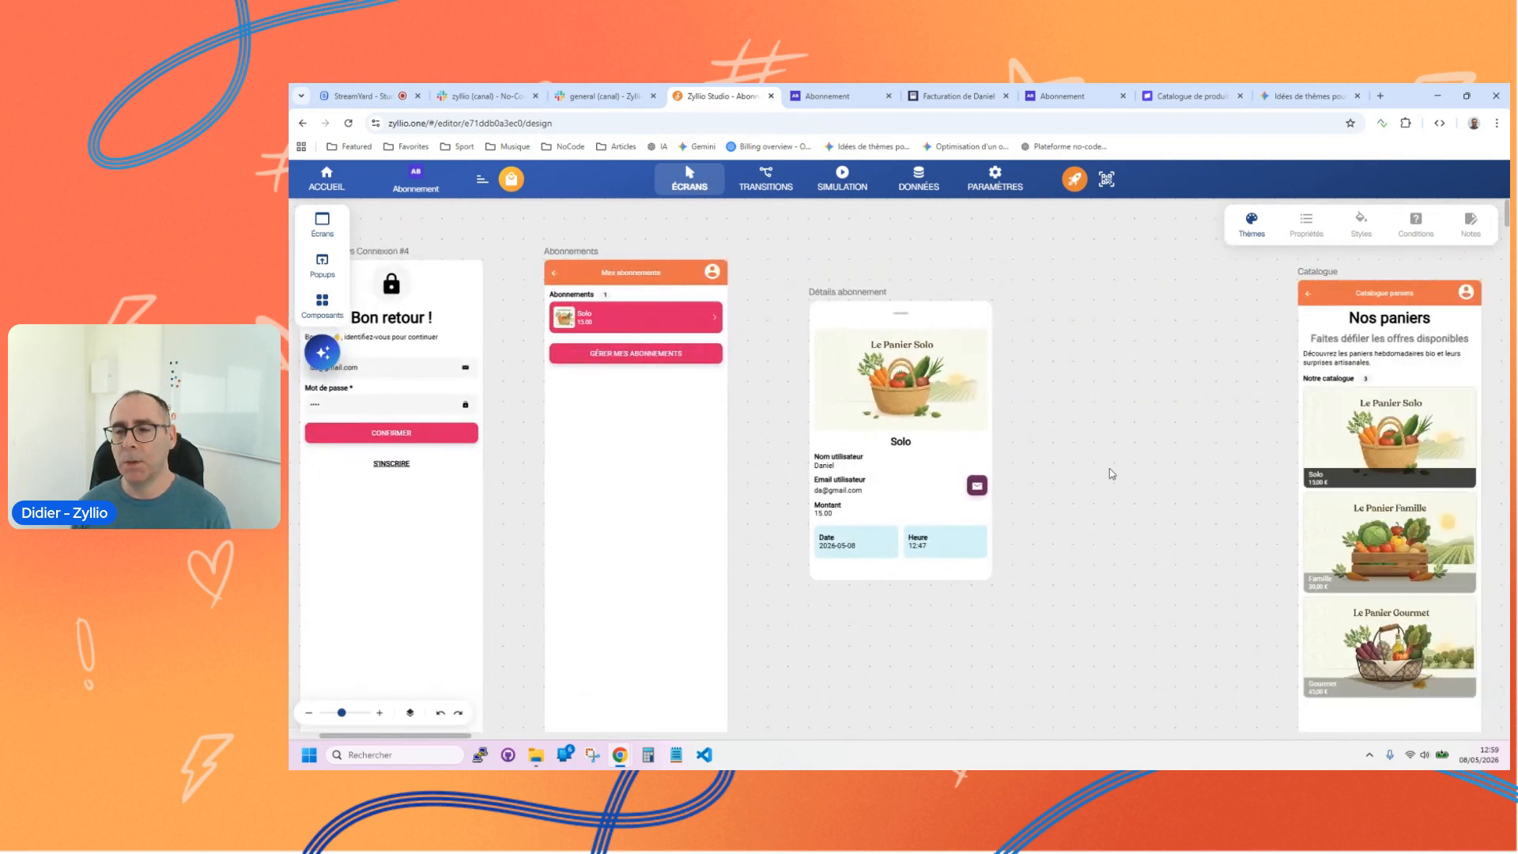
Step: View the integrations in the Abonnement app's settings, then return to its screens in the design view
left_click(994, 178)
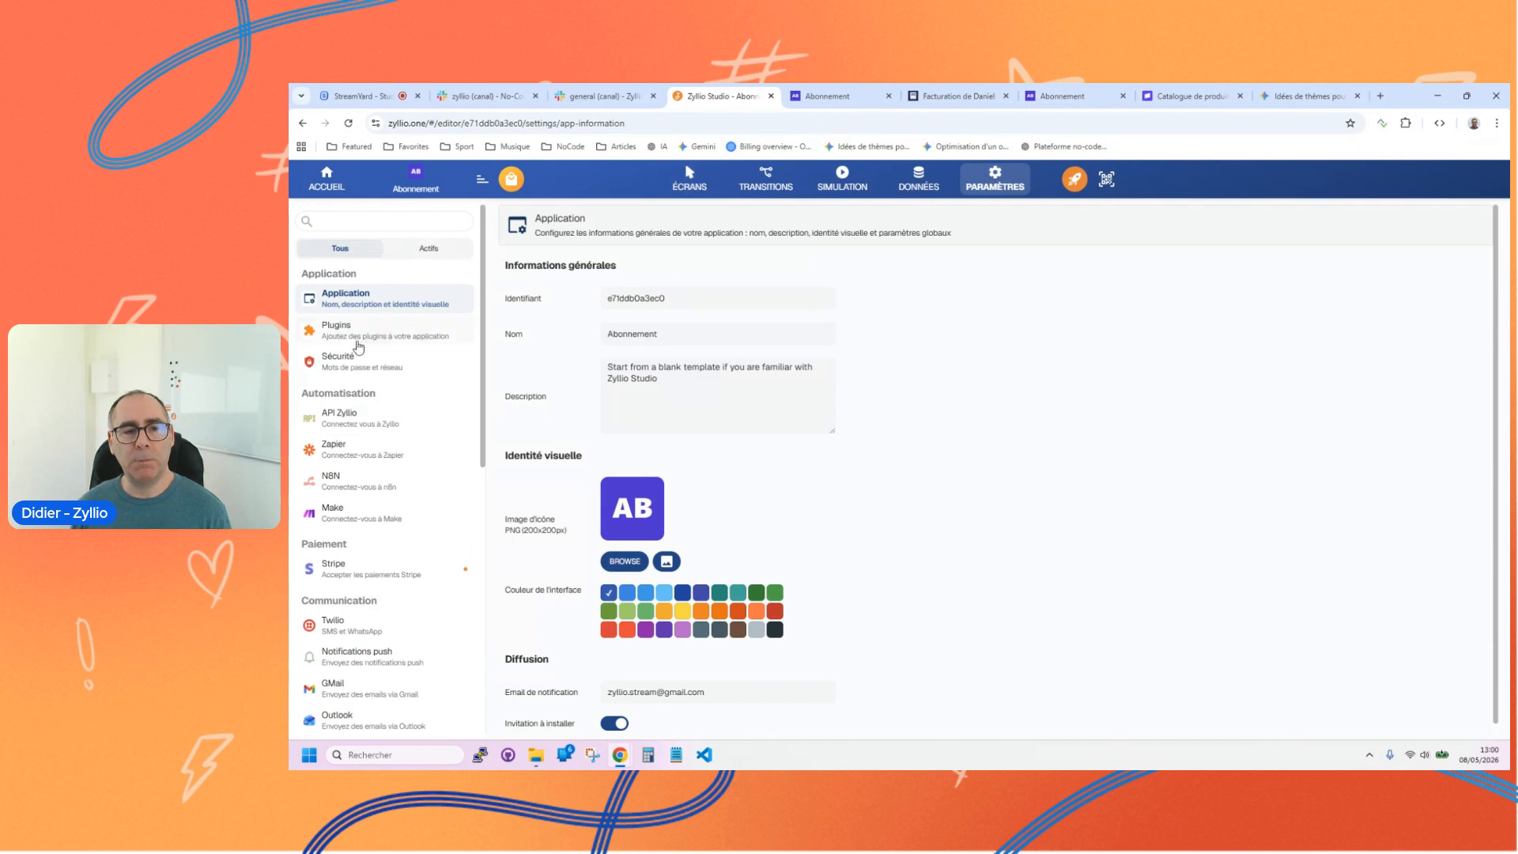
scroll(391, 443, "down", 4)
scroll(395, 459, "up", 2)
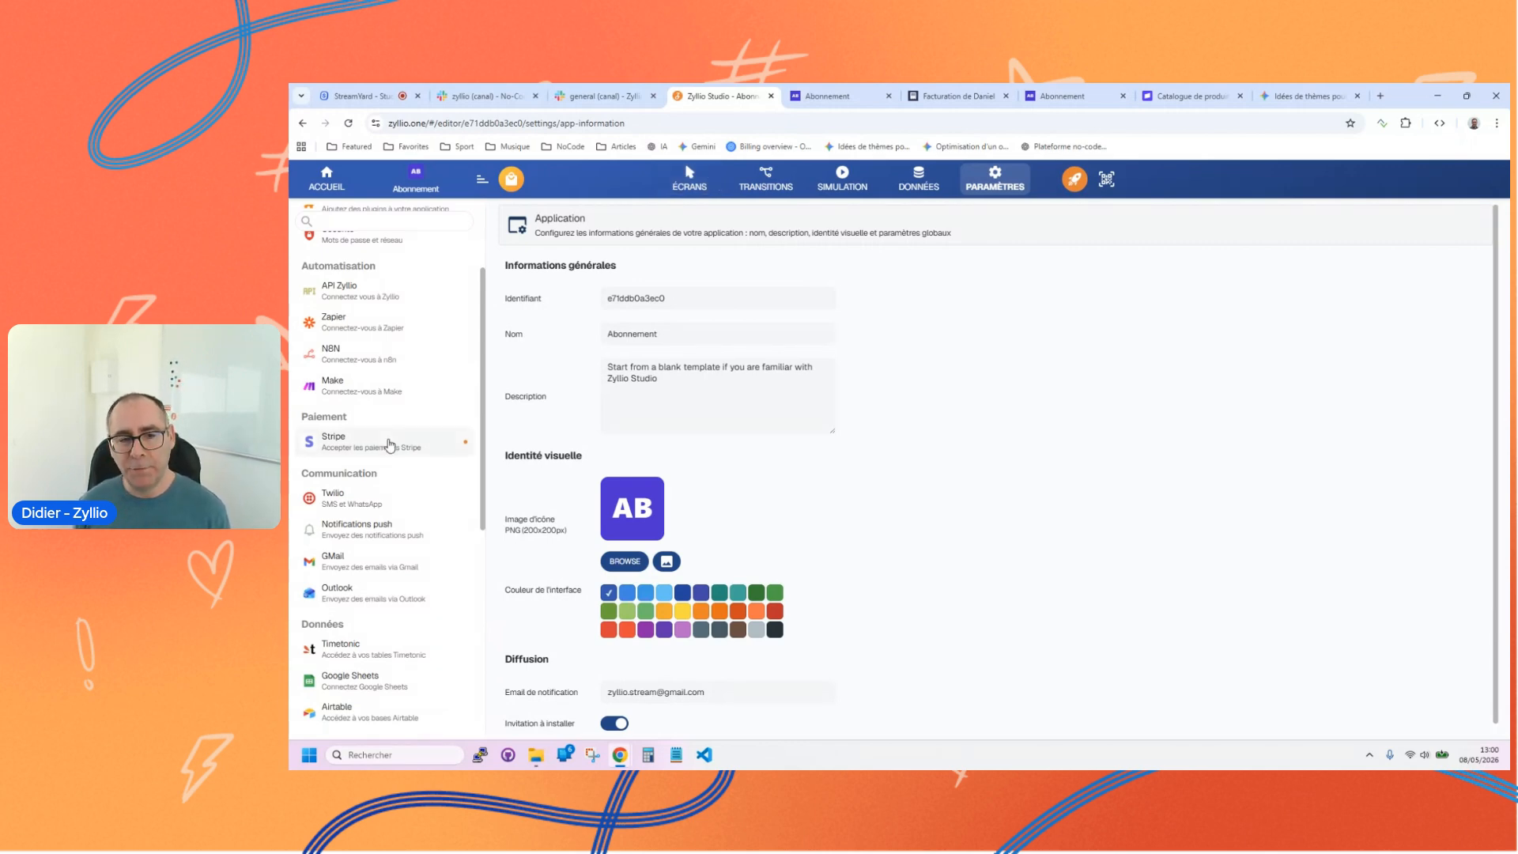
left_click(690, 177)
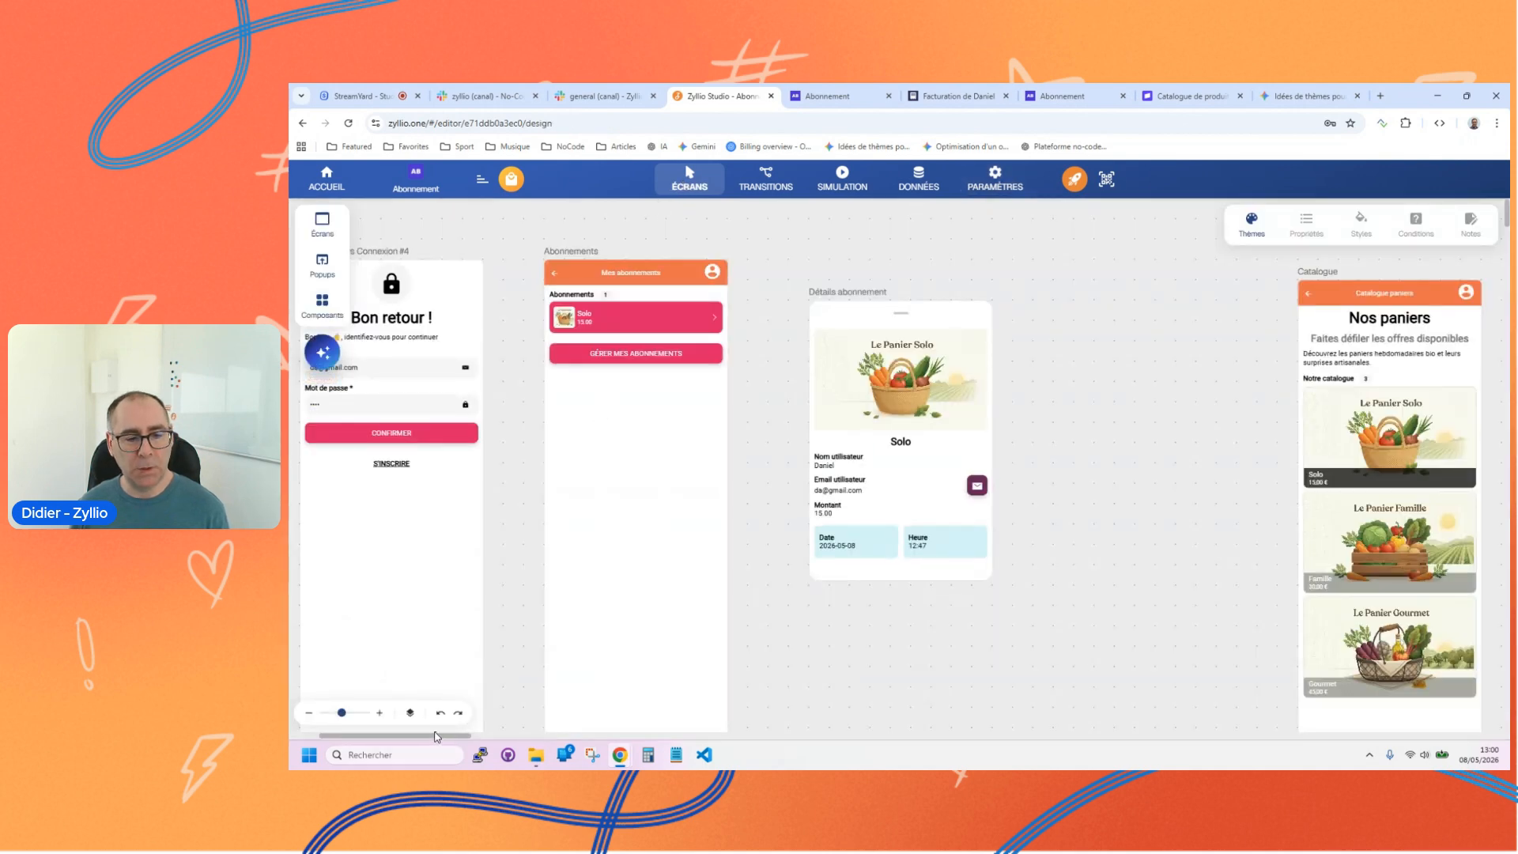
left_click_drag(367, 740, 328, 740)
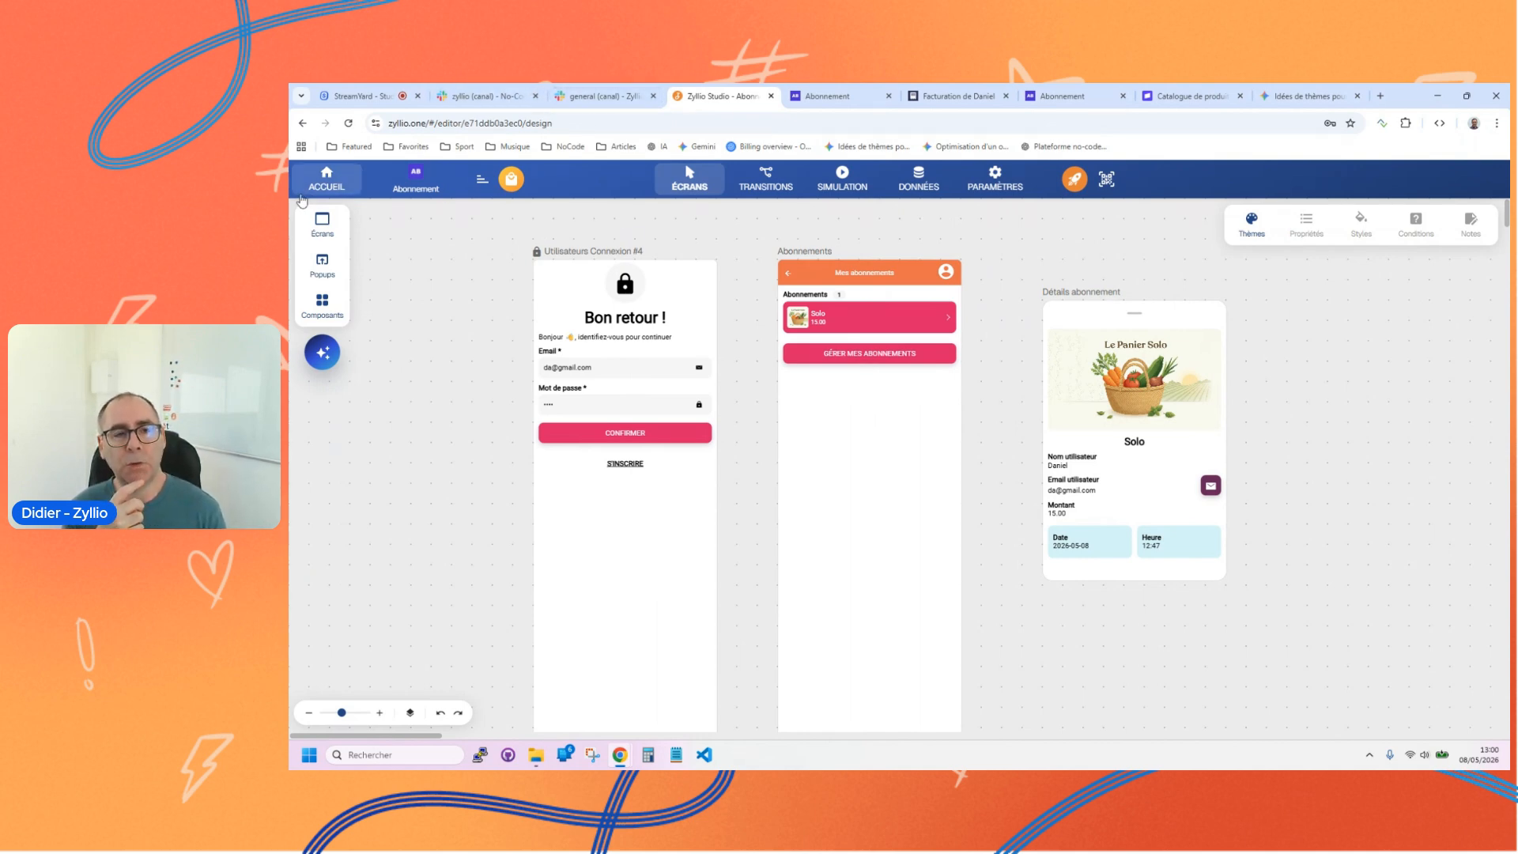
Step: Switch to Slack and examine the recent announcements in the general channel, back to the 1 May update on the AI features
left_click(603, 98)
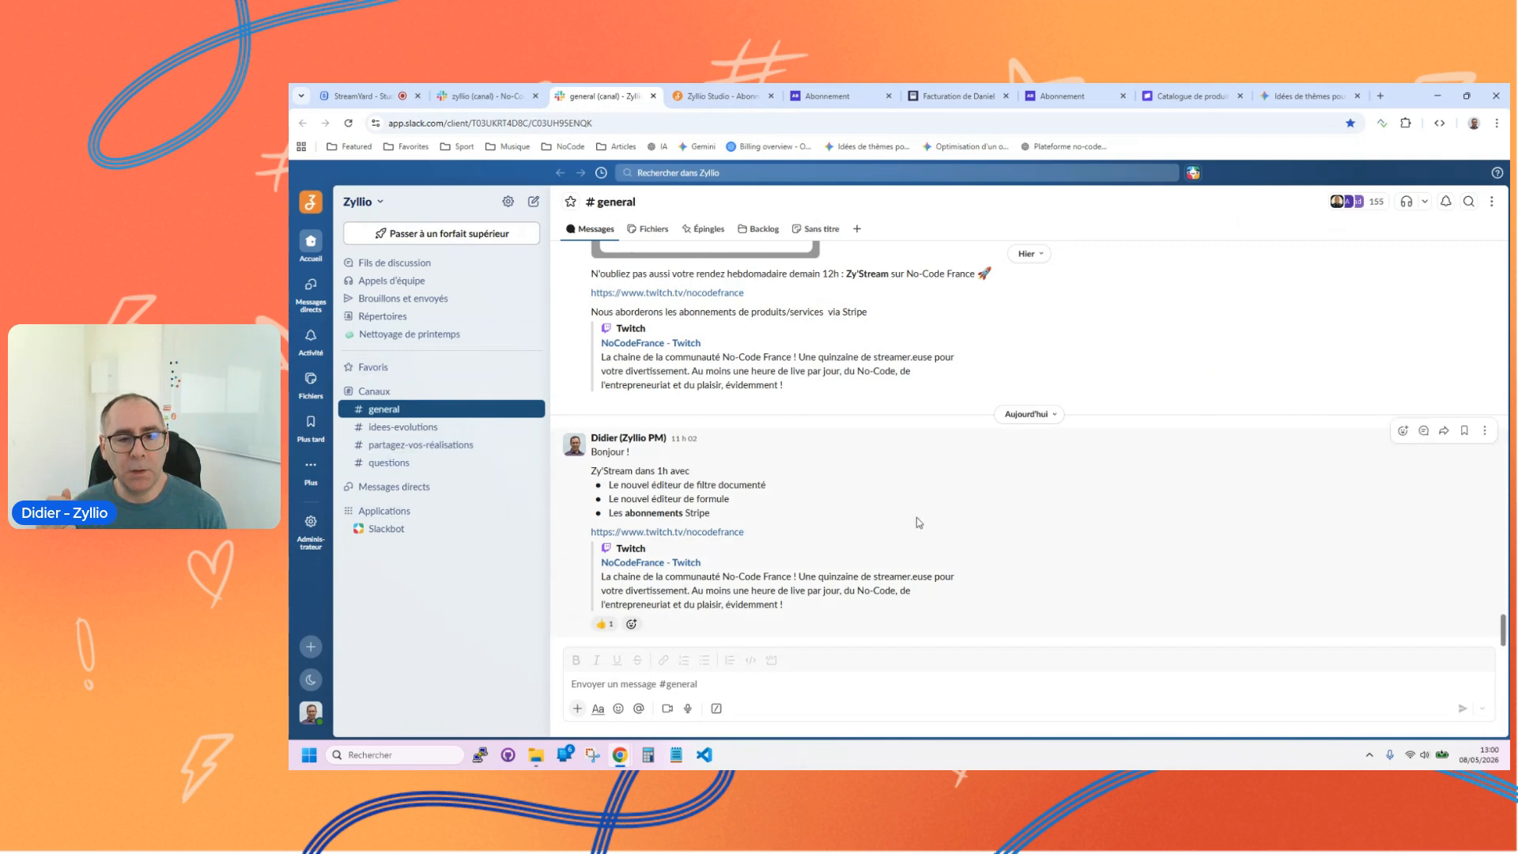
scroll(917, 522, "up", 6)
scroll(1038, 467, "down", 2)
scroll(1041, 474, "up", 8)
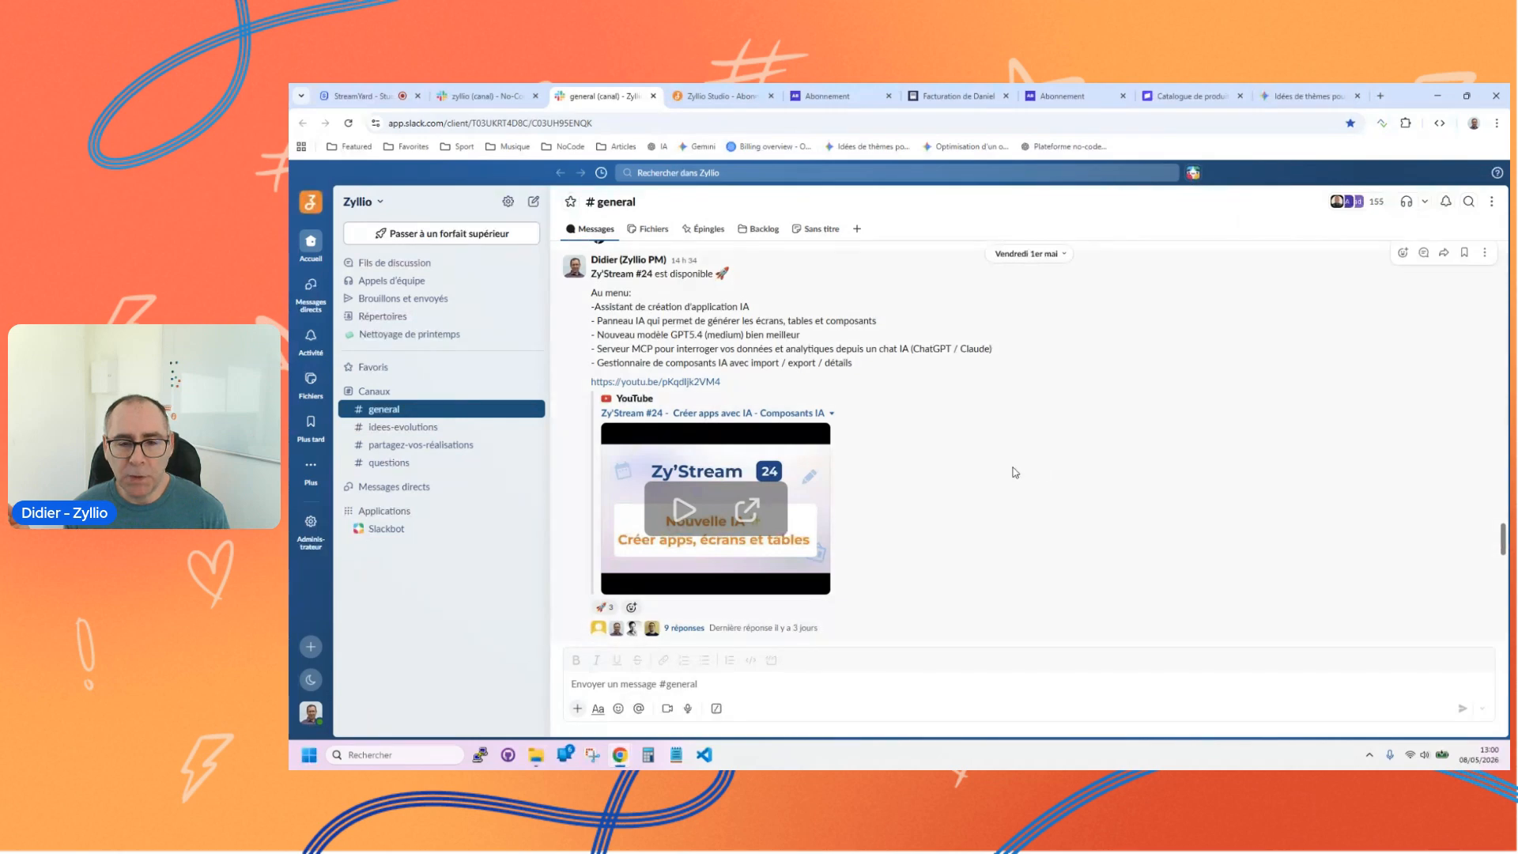
scroll(1055, 486, "down", 8)
scroll(1053, 491, "down", 3)
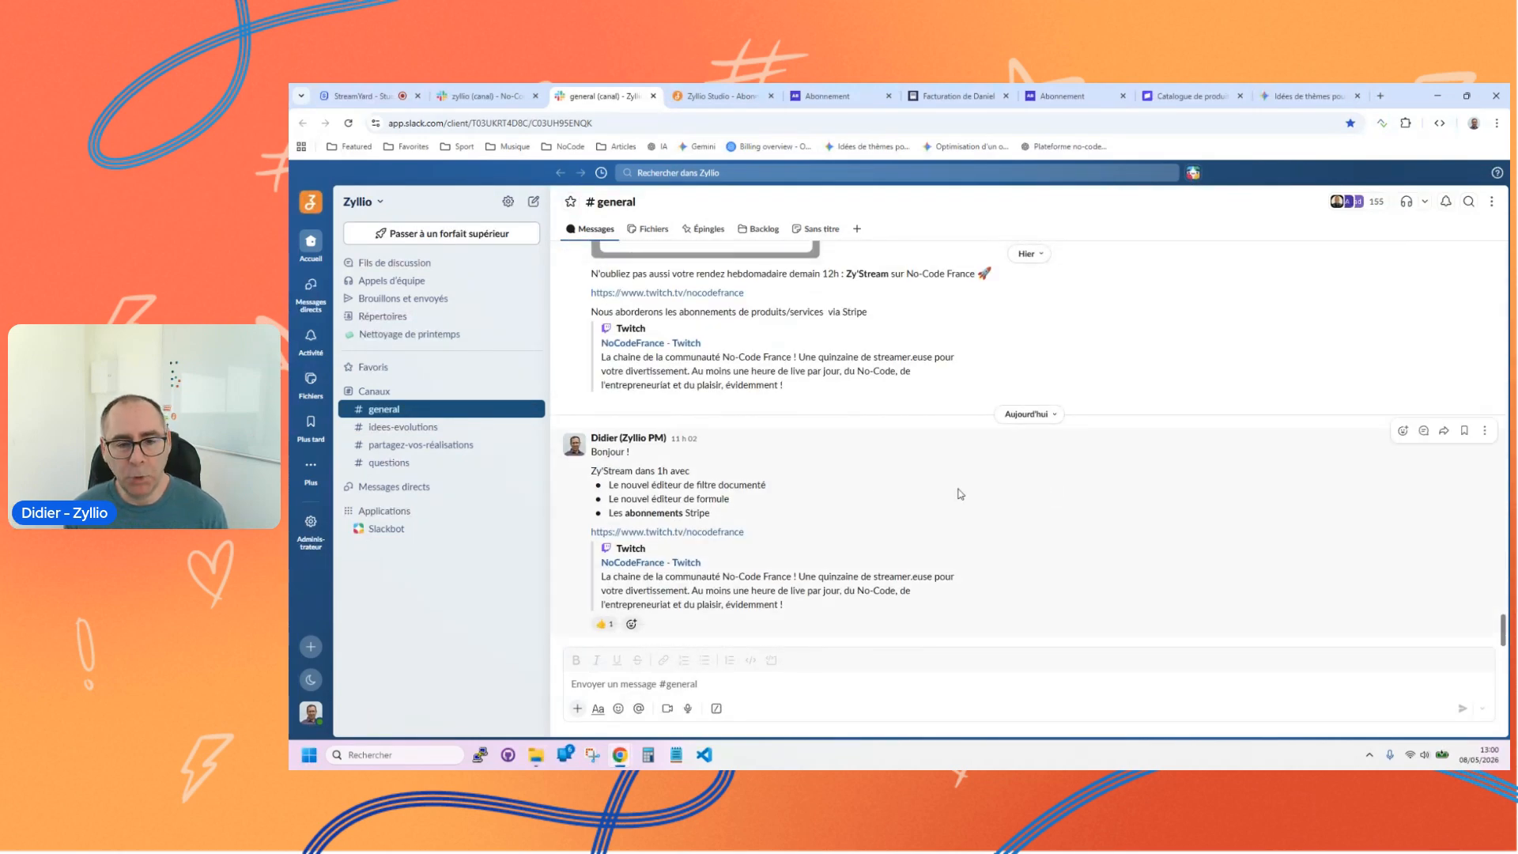
scroll(846, 514, "up", 5)
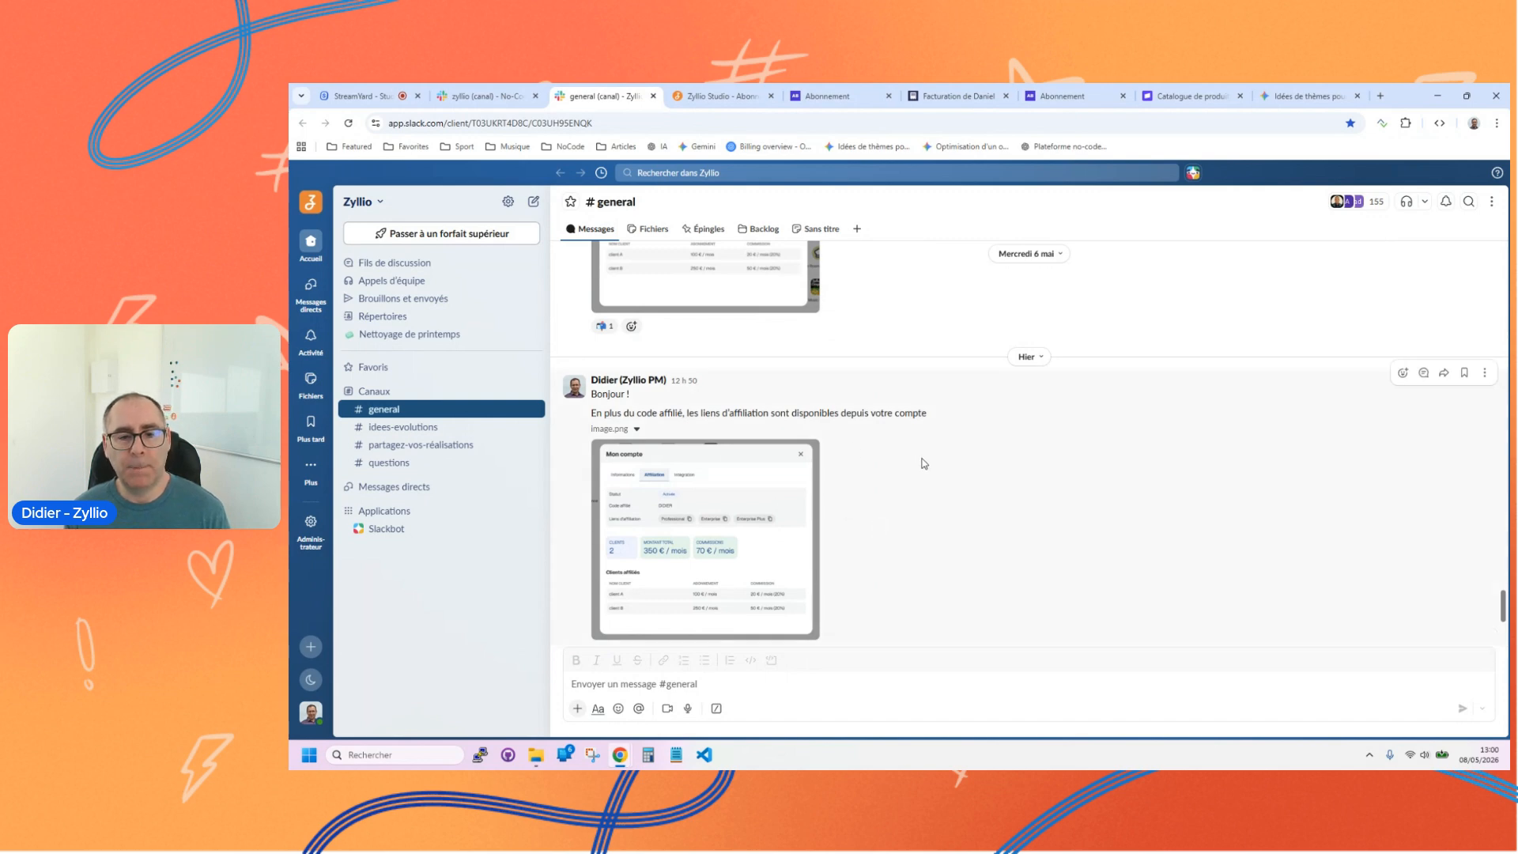
scroll(854, 478, "up", 3)
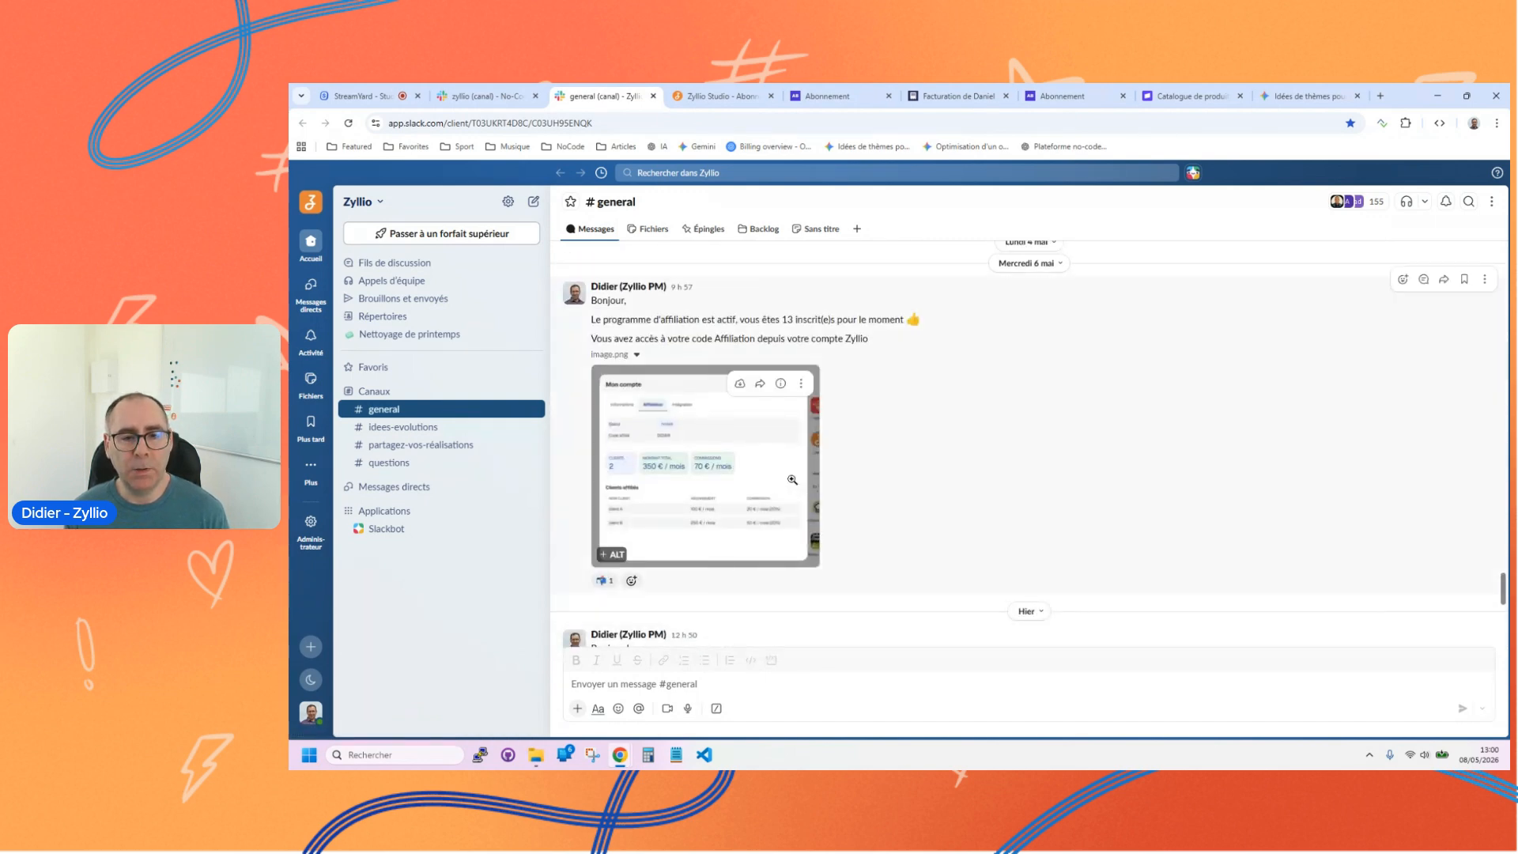
scroll(721, 498, "up", 2)
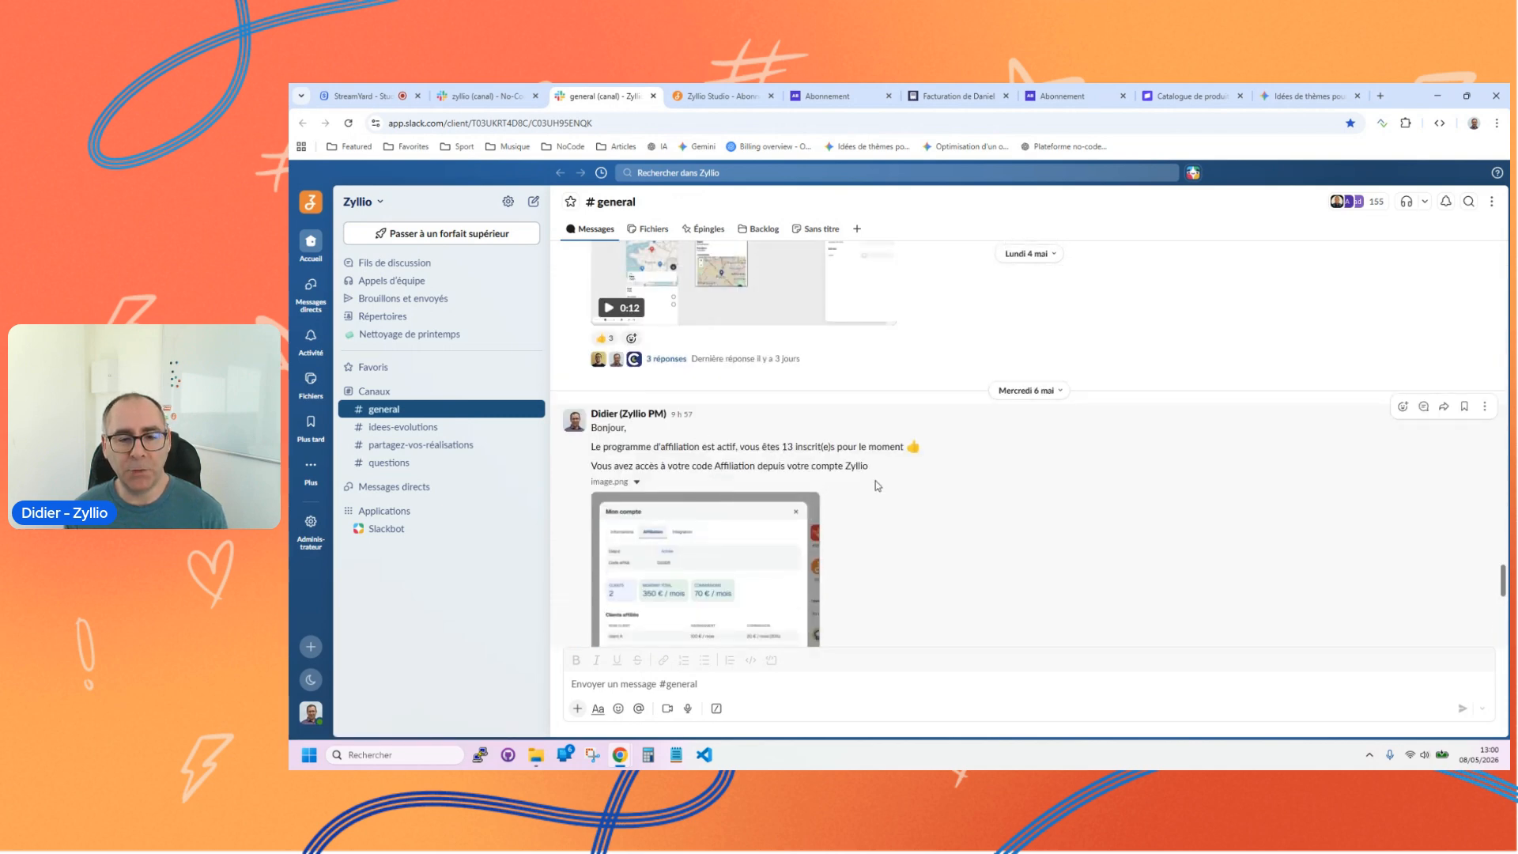
scroll(849, 469, "down", 3)
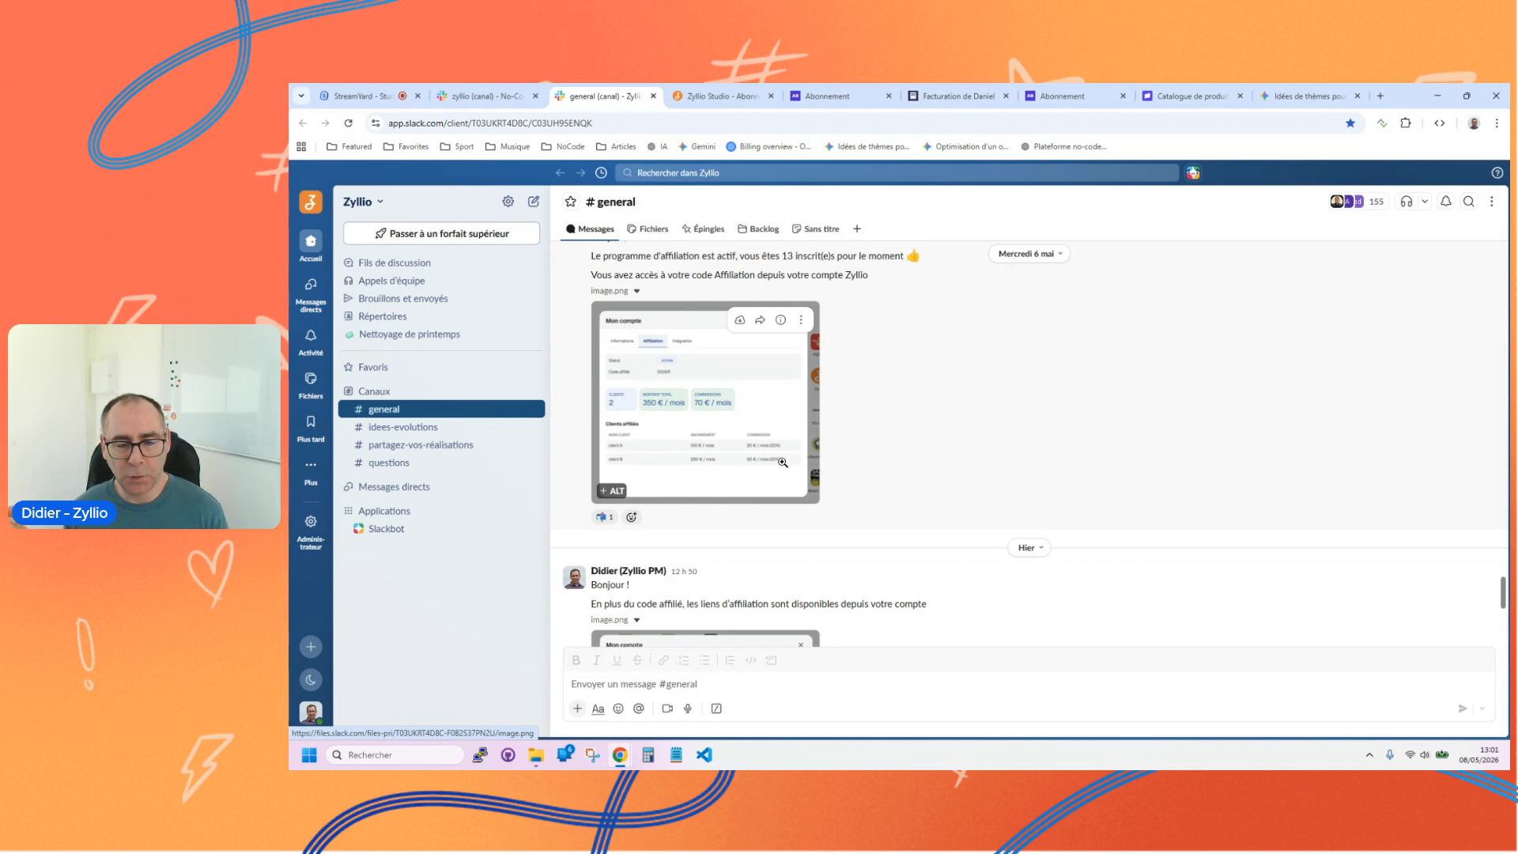
scroll(783, 484, "down", 3)
scroll(784, 482, "up", 8)
scroll(783, 476, "up", 10)
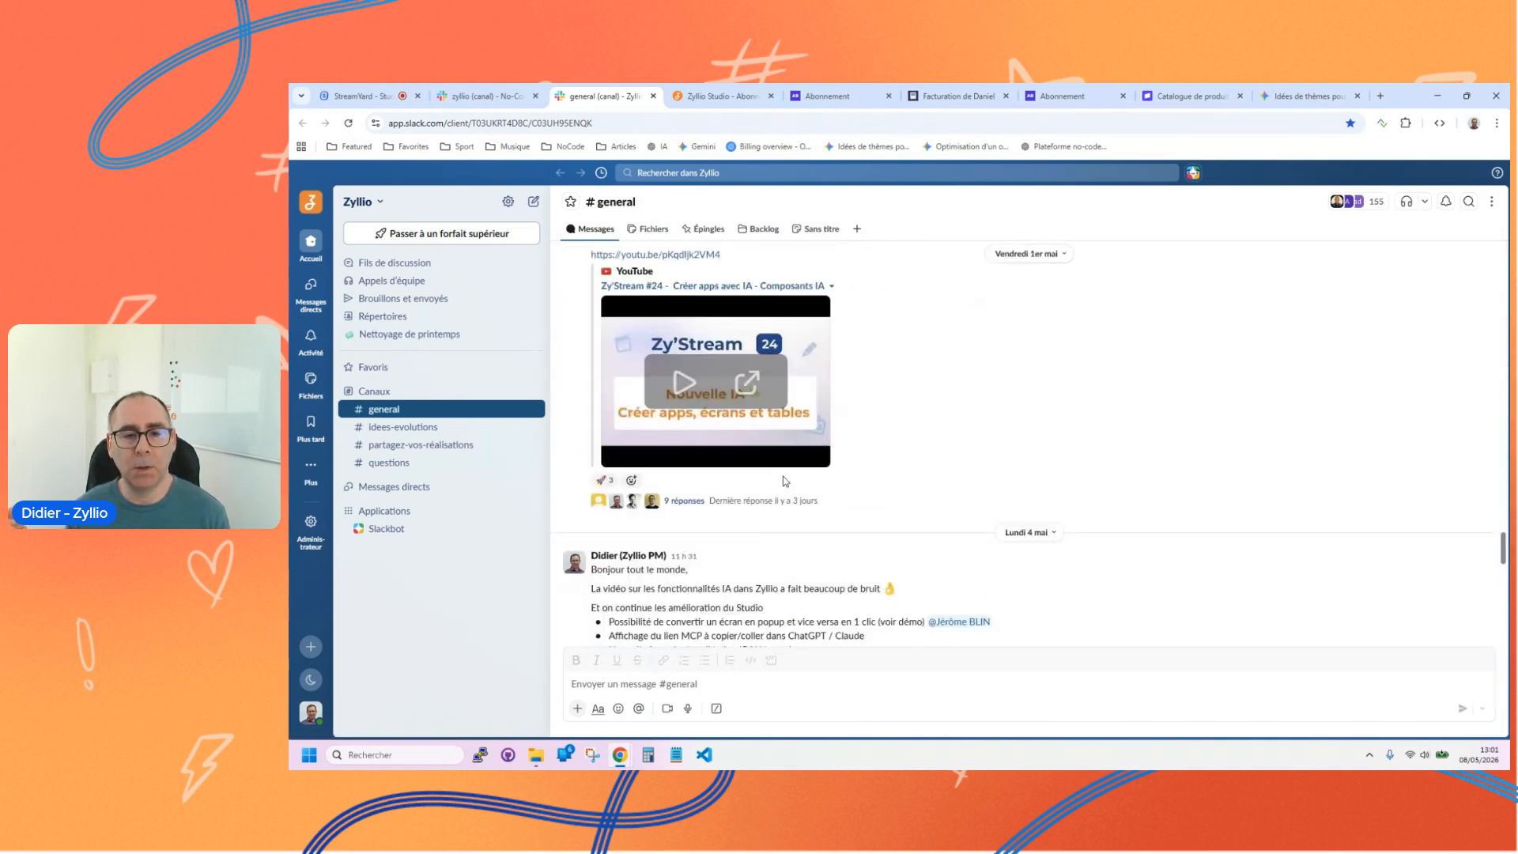
scroll(714, 399, "up", 3)
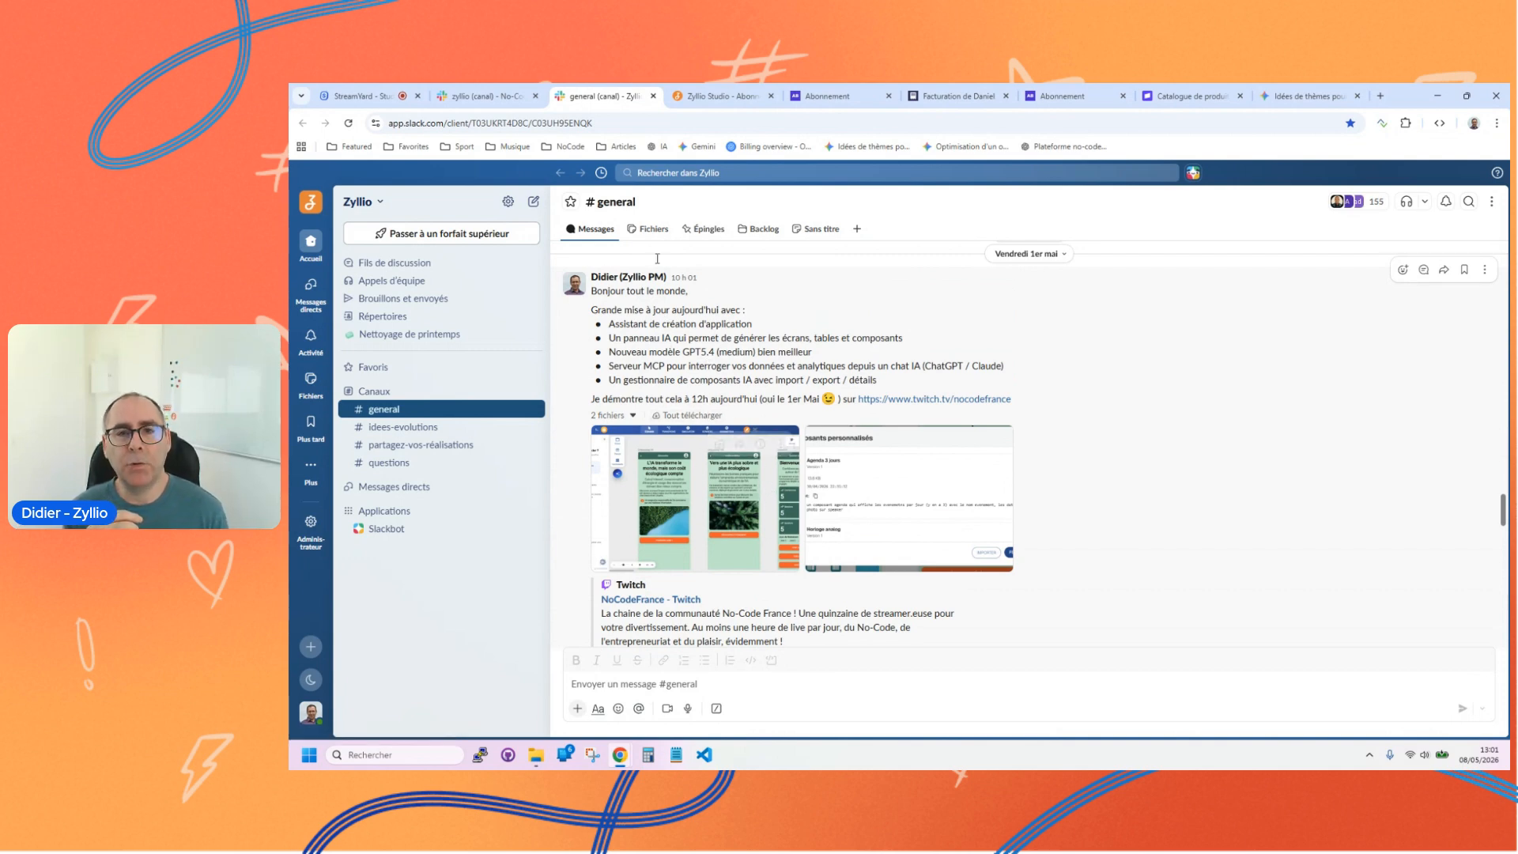
Step: Return to Zyllio Studio, display the AI assistant and open the Bois Nature application
left_click(711, 96)
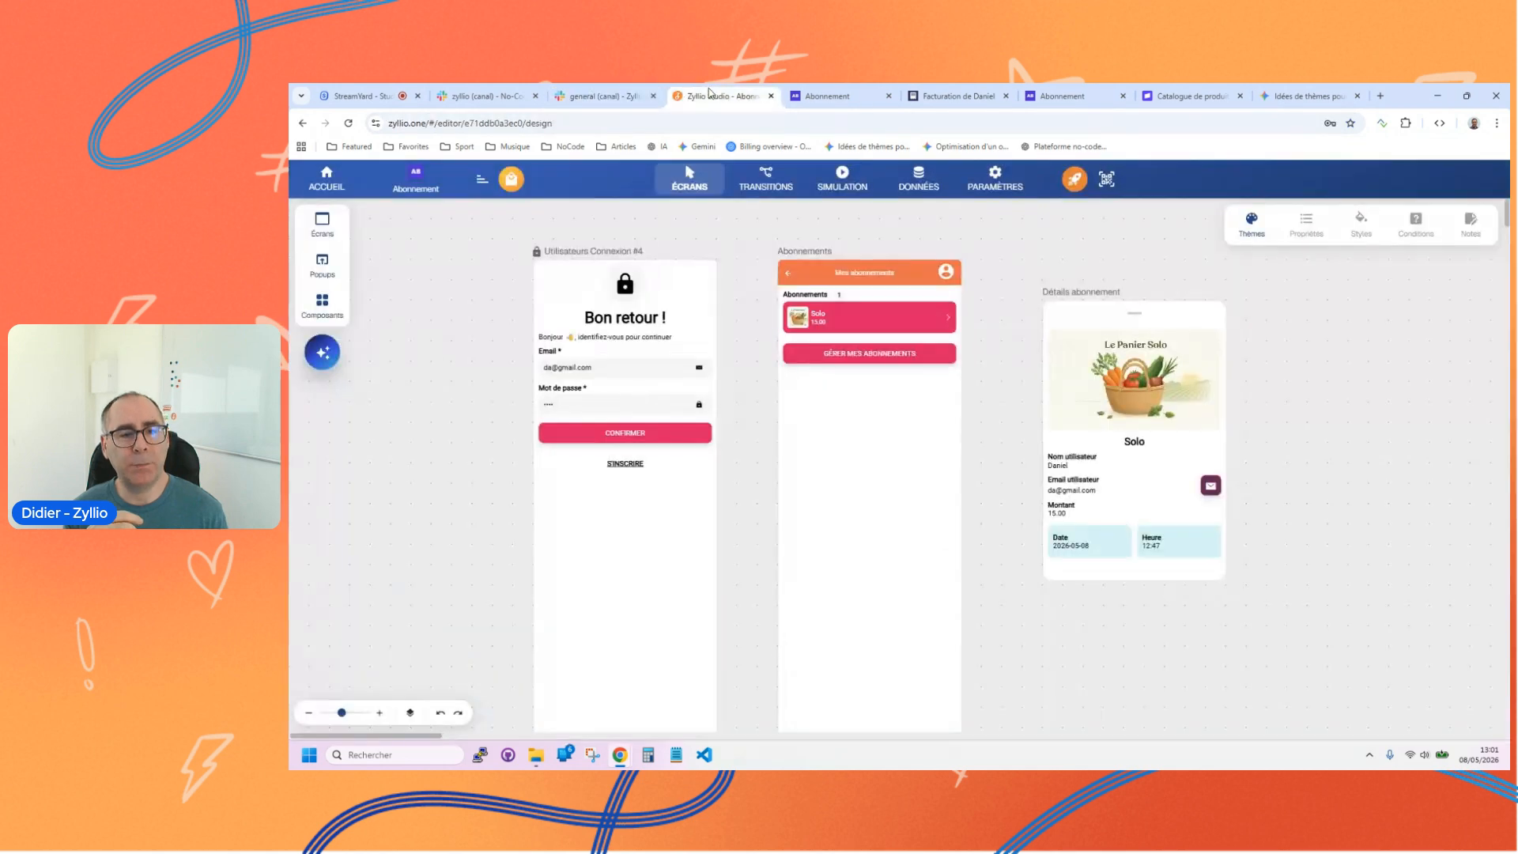
left_click(323, 352)
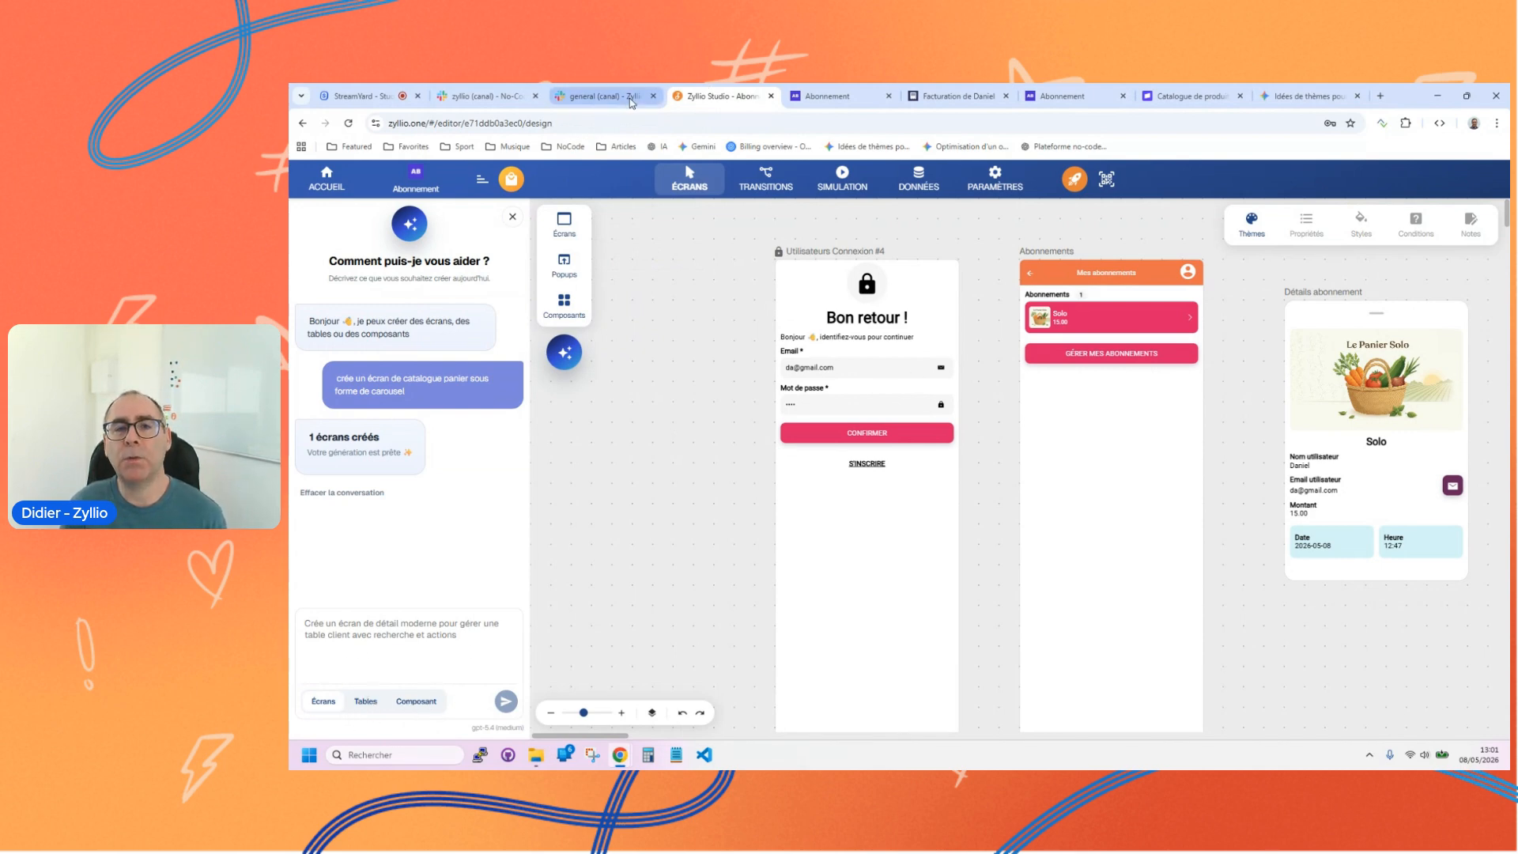
left_click(331, 181)
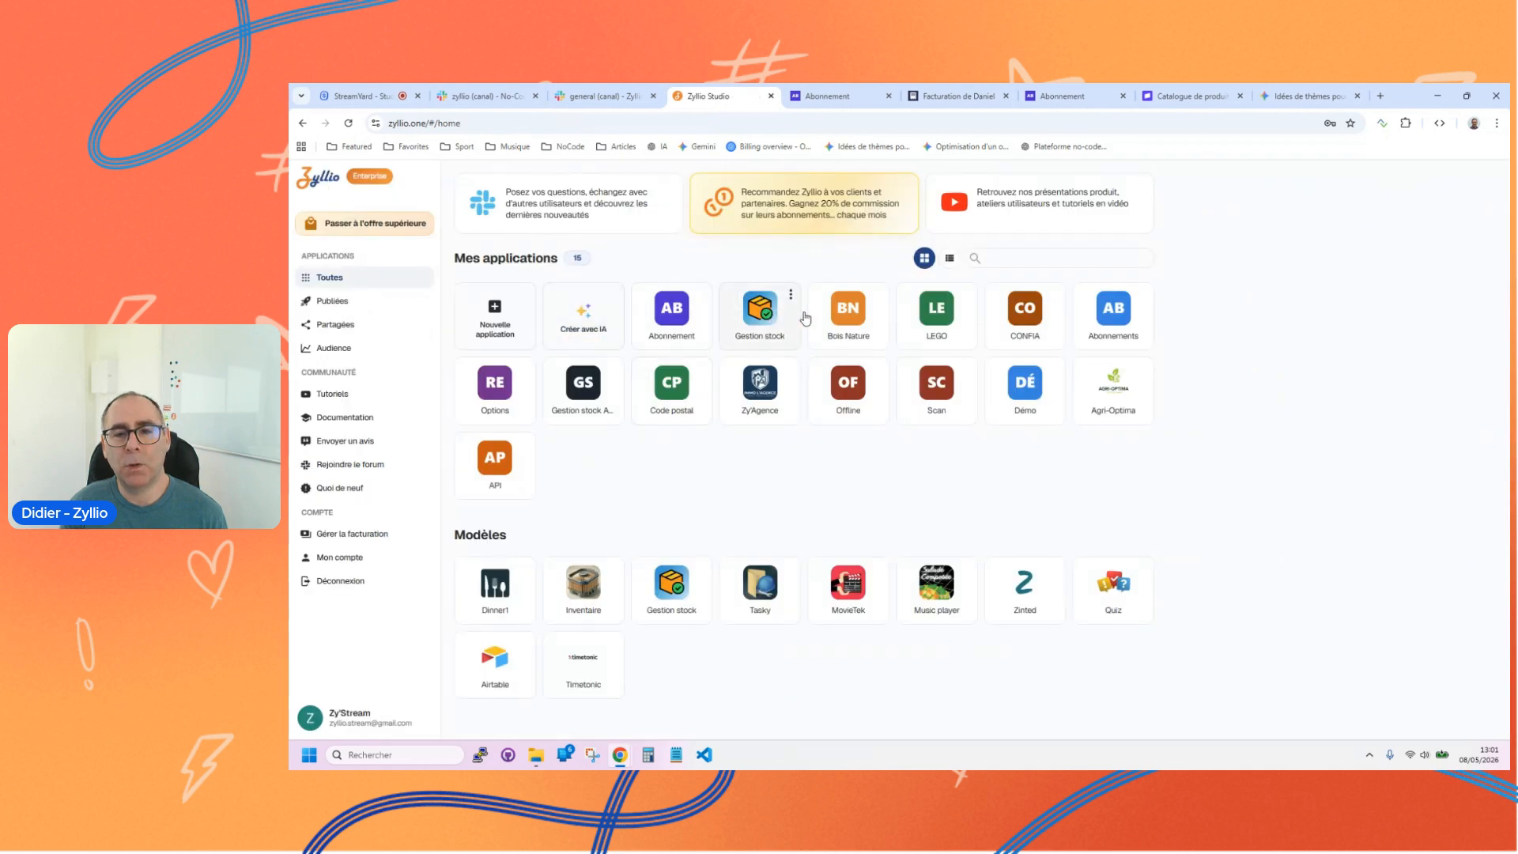
left_click(855, 315)
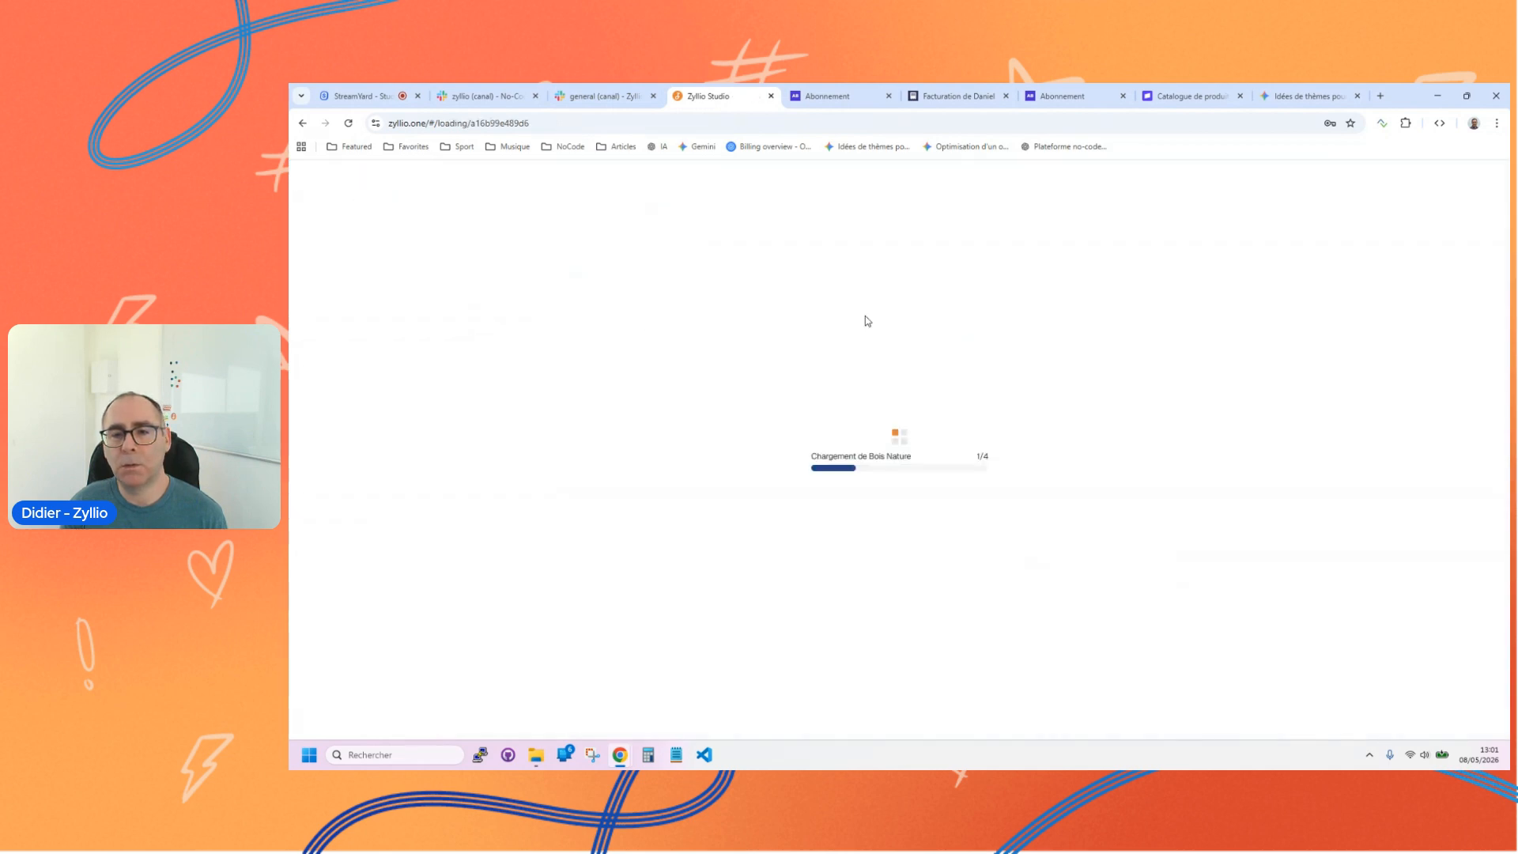
scroll(880, 426, "down", 2)
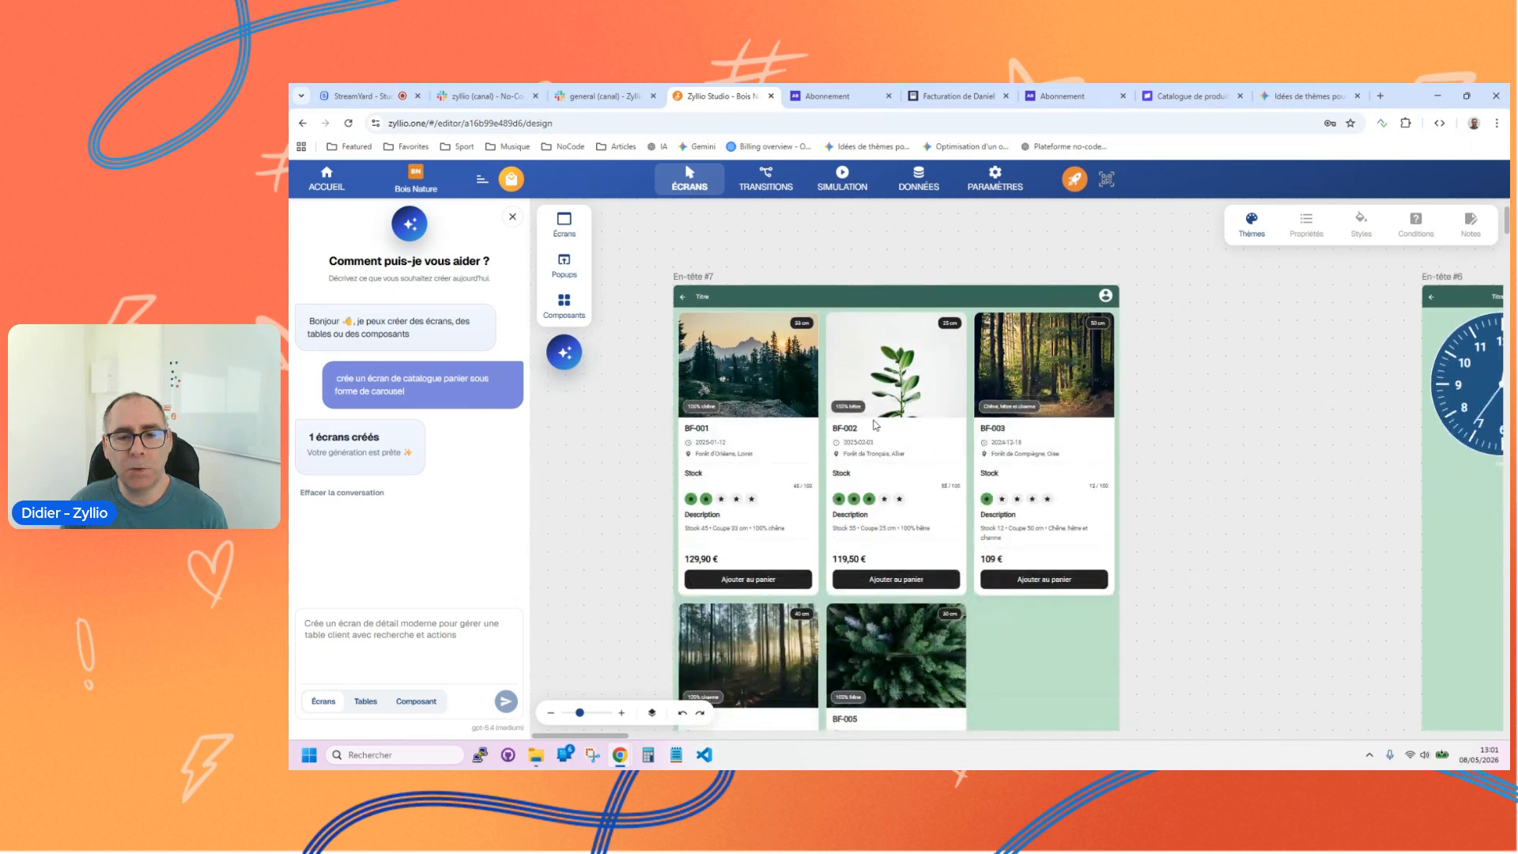
Step: Select the Boutique component on the En-tête #7 screen to view its properties
left_click(846, 422)
scroll(859, 408, "down", 3)
scroll(739, 448, "up", 3)
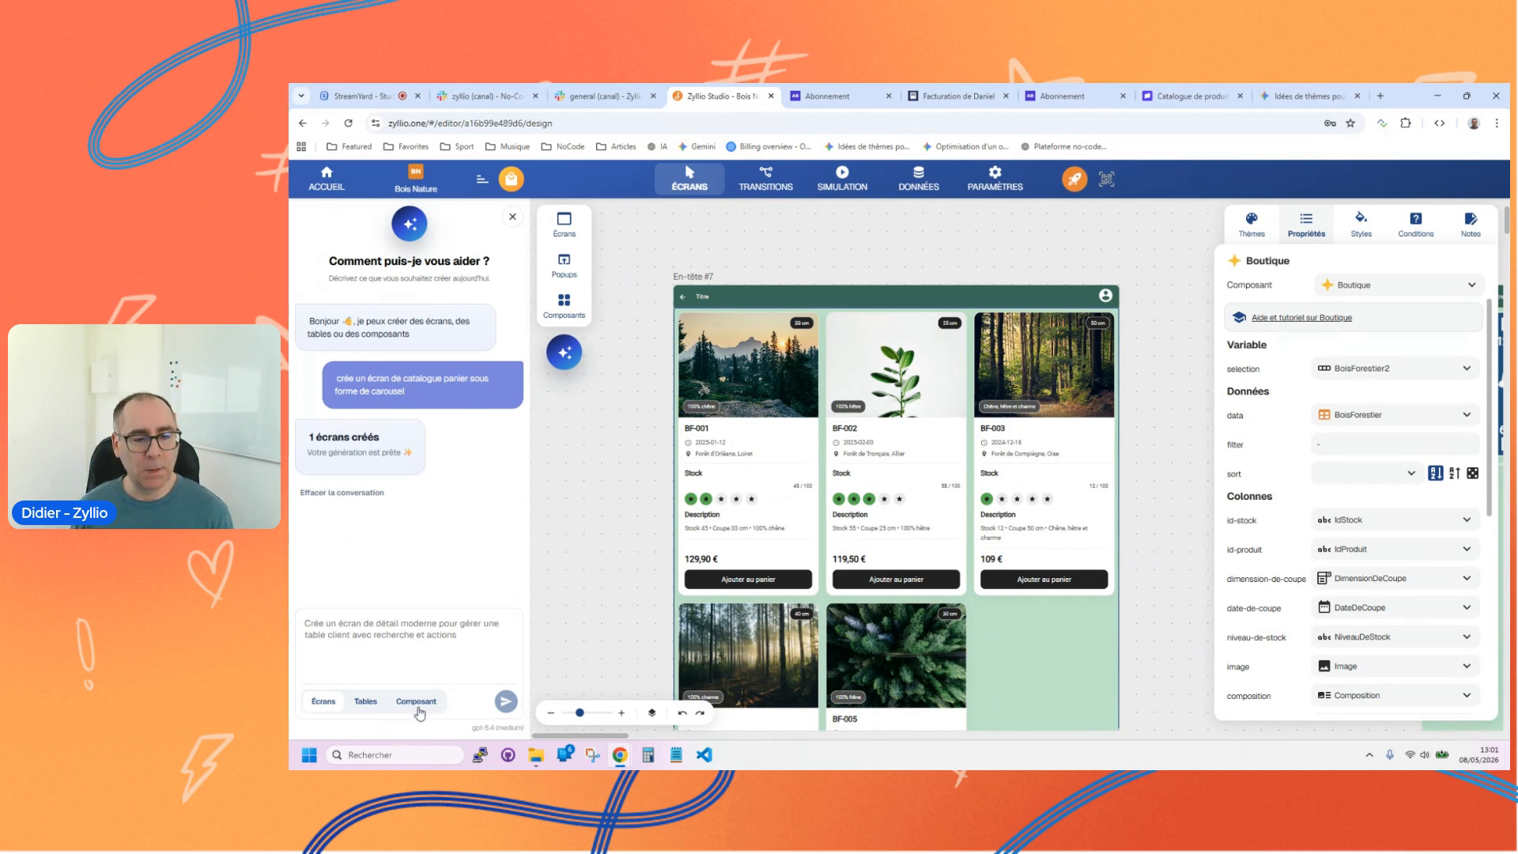
Step: Open the custom component manager, examine the details and prompts of Horloge ana and Boutique, and close it
left_click(565, 304)
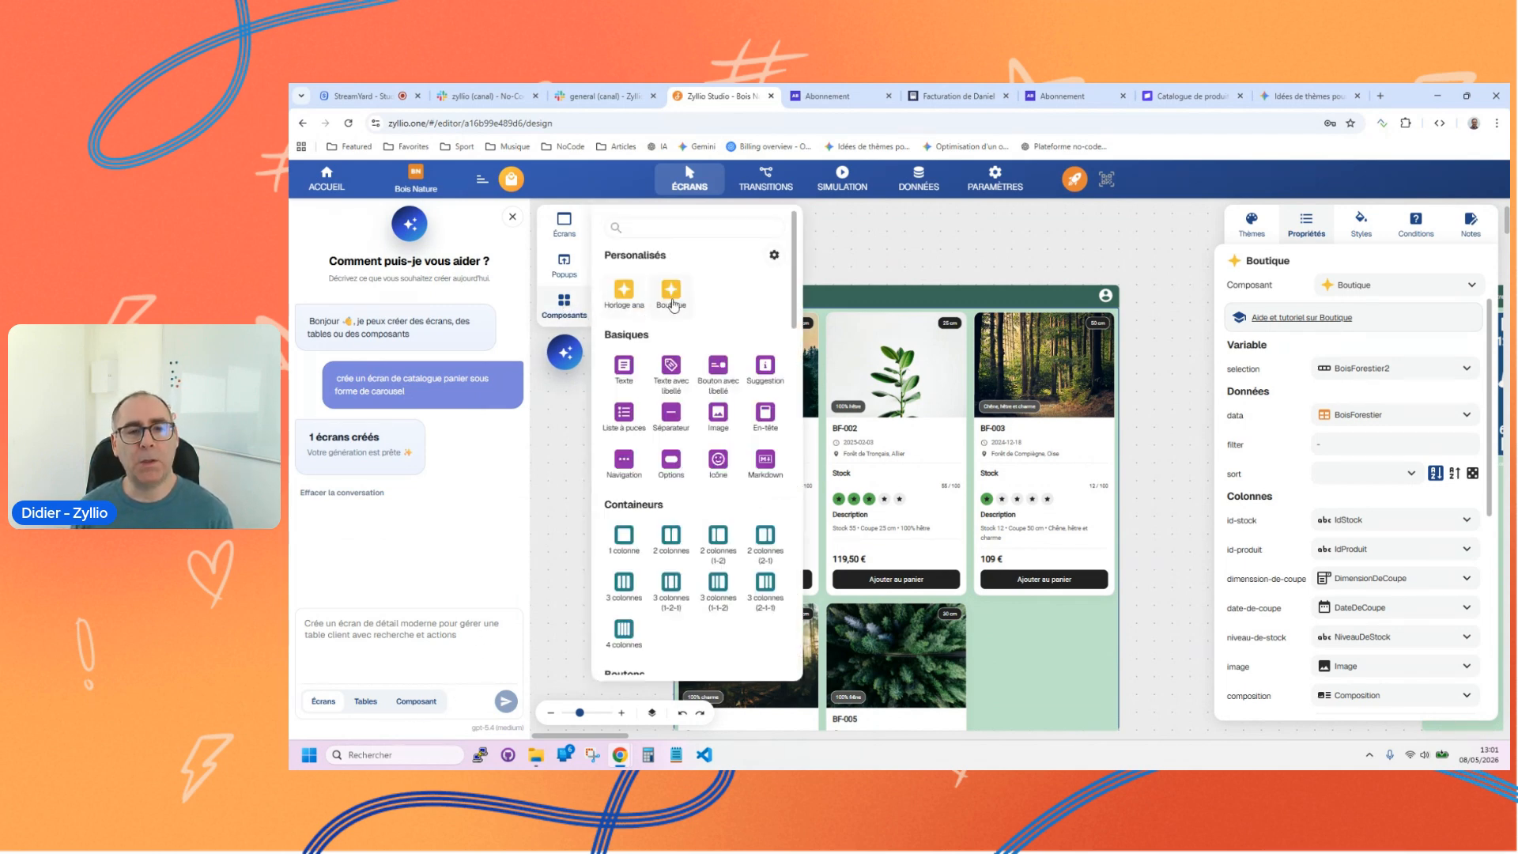
left_click(774, 256)
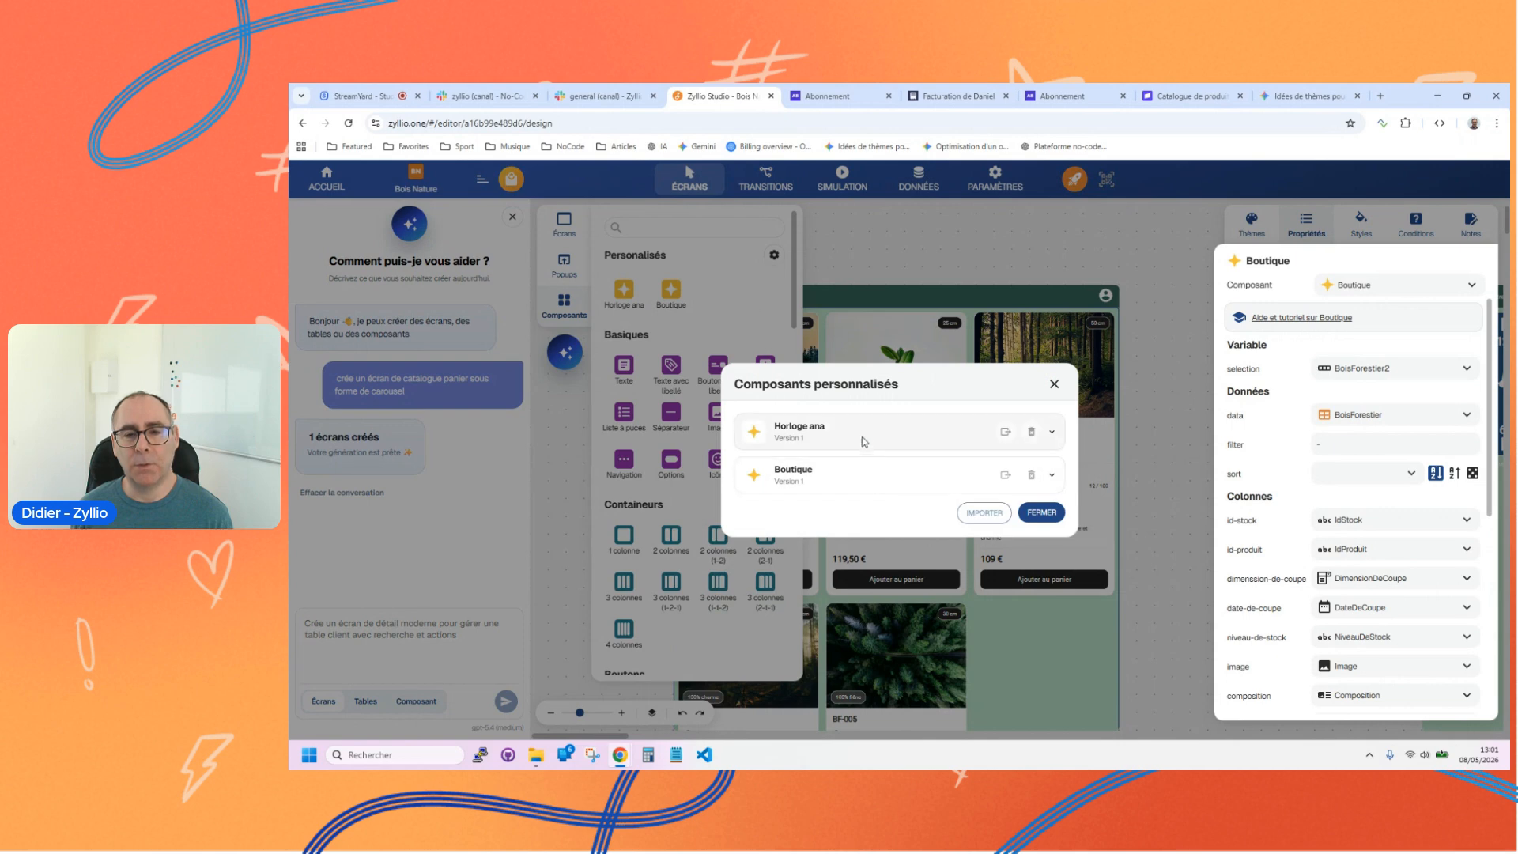
left_click(1052, 434)
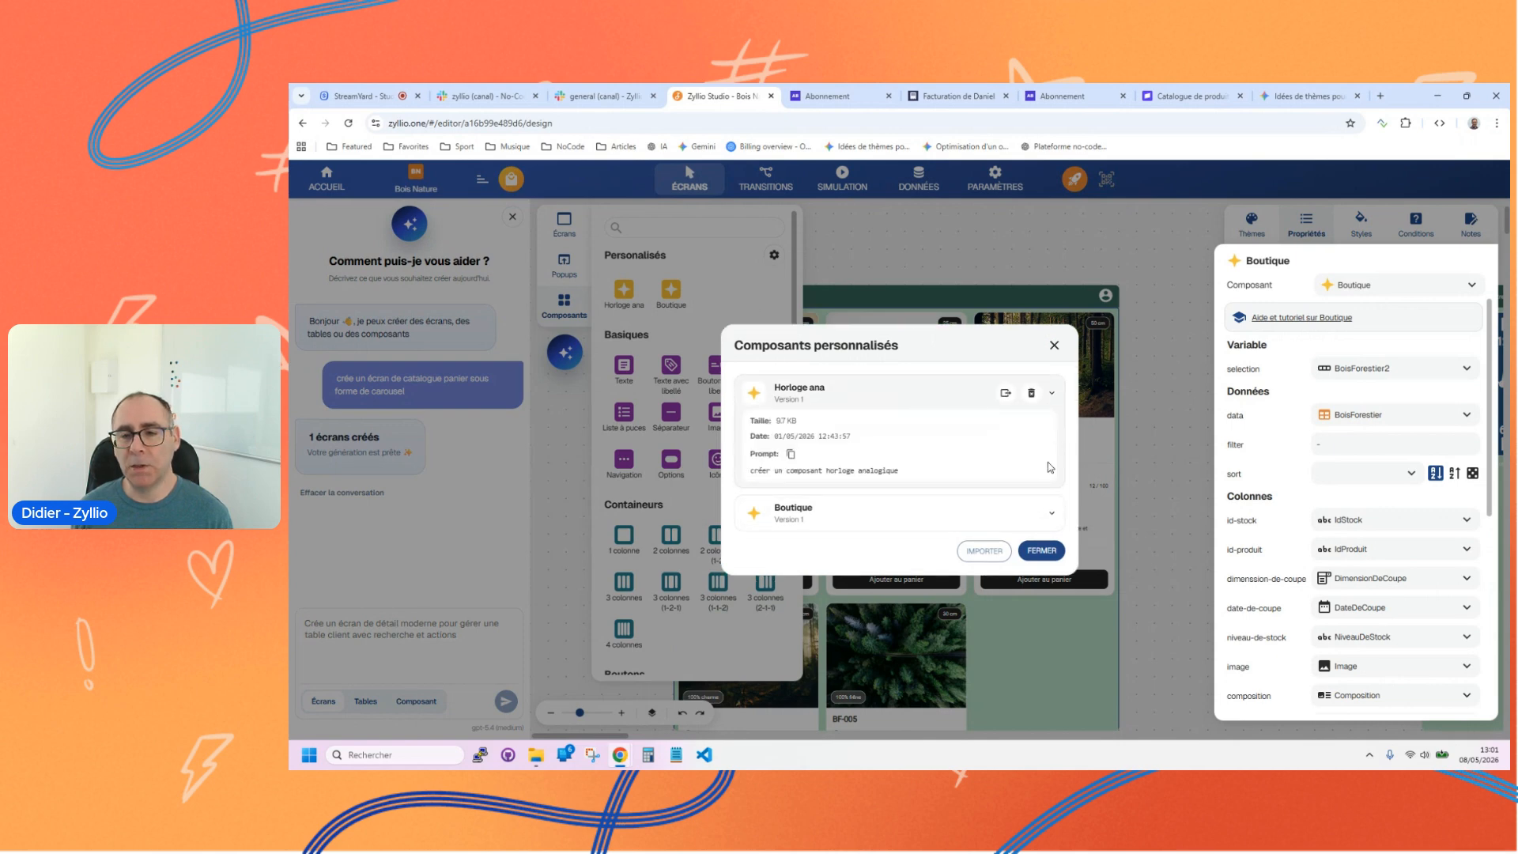
left_click(1051, 516)
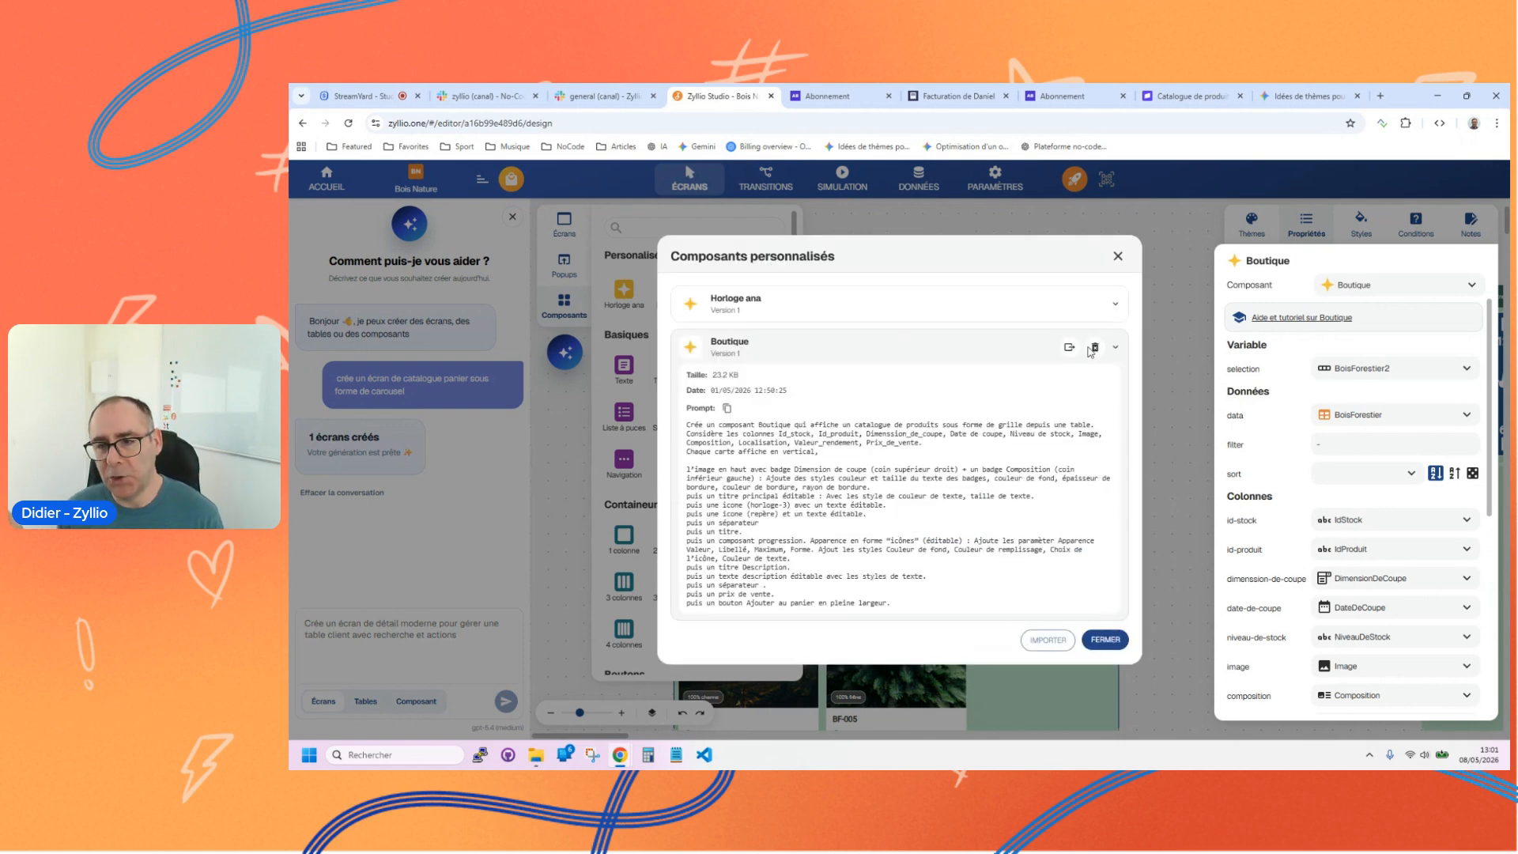
left_click(1117, 349)
left_click(1048, 386)
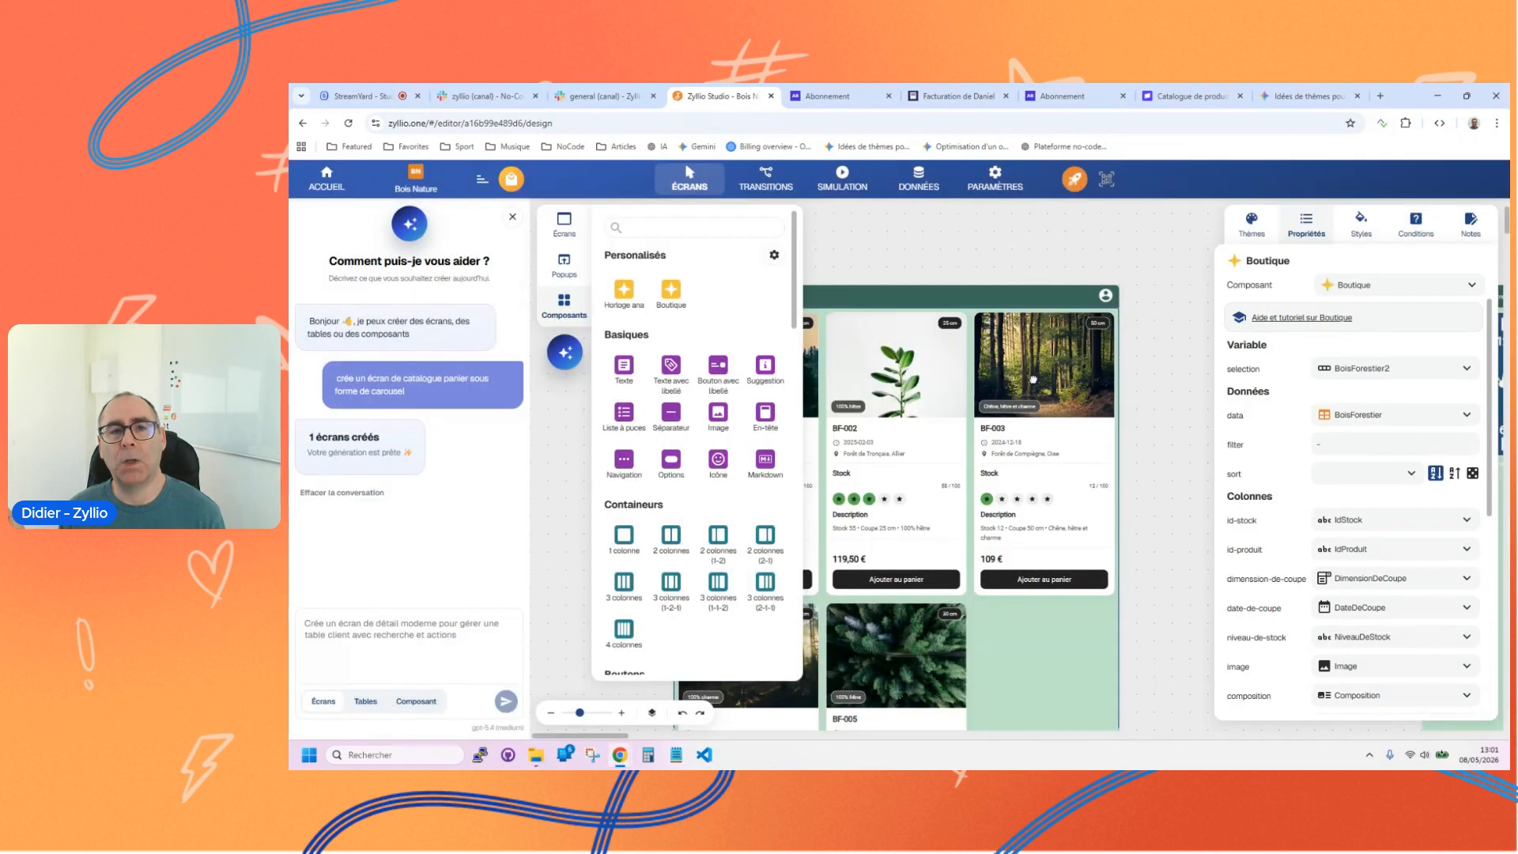
Step: Switch back to the Slack general channel and view the Zy'Stream #24 announcement
left_click(602, 95)
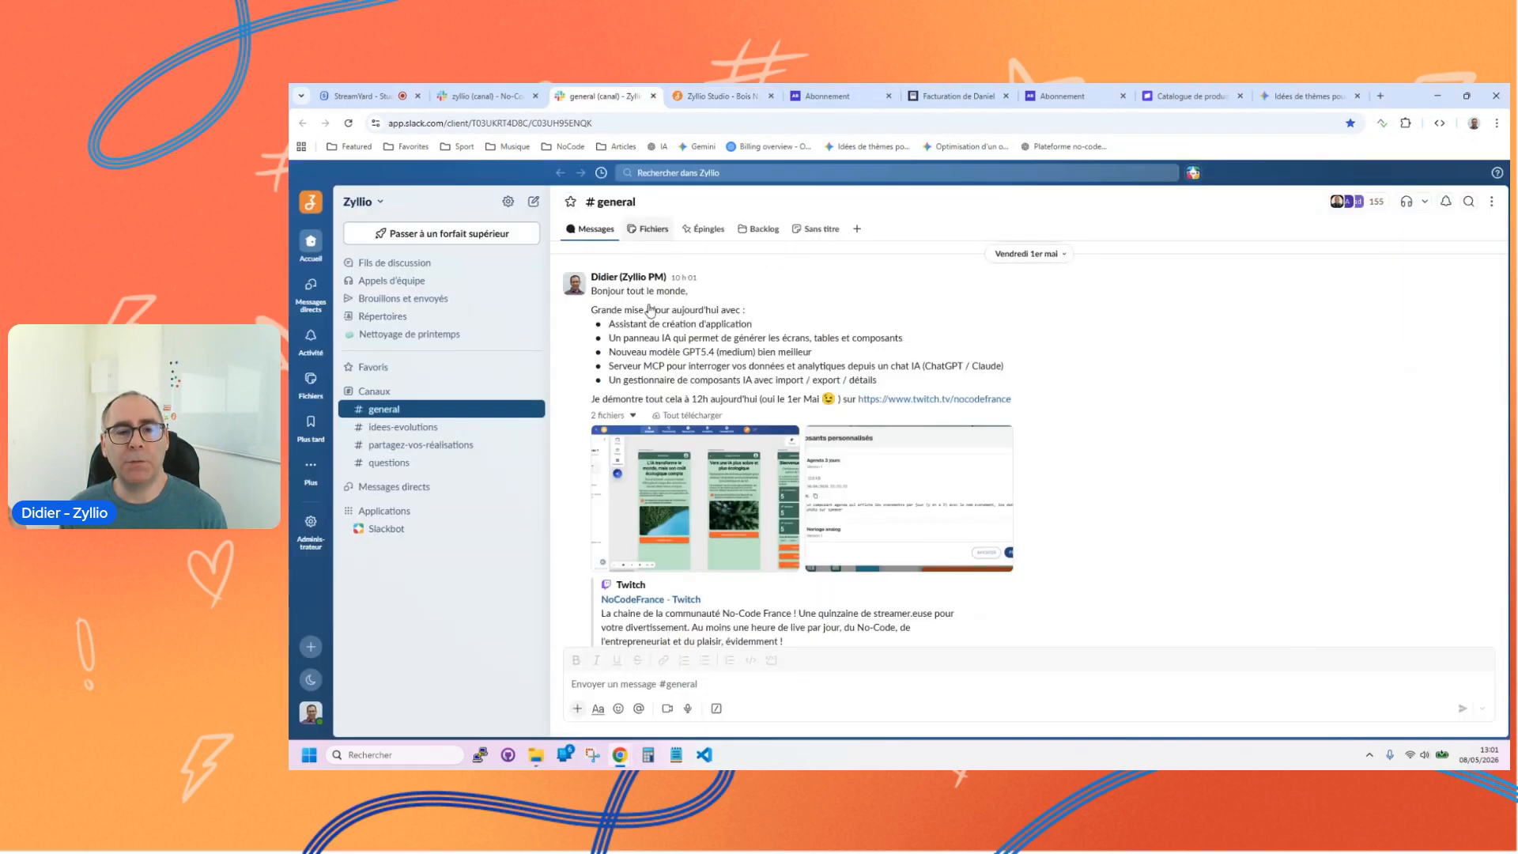
scroll(731, 433, "up", 5)
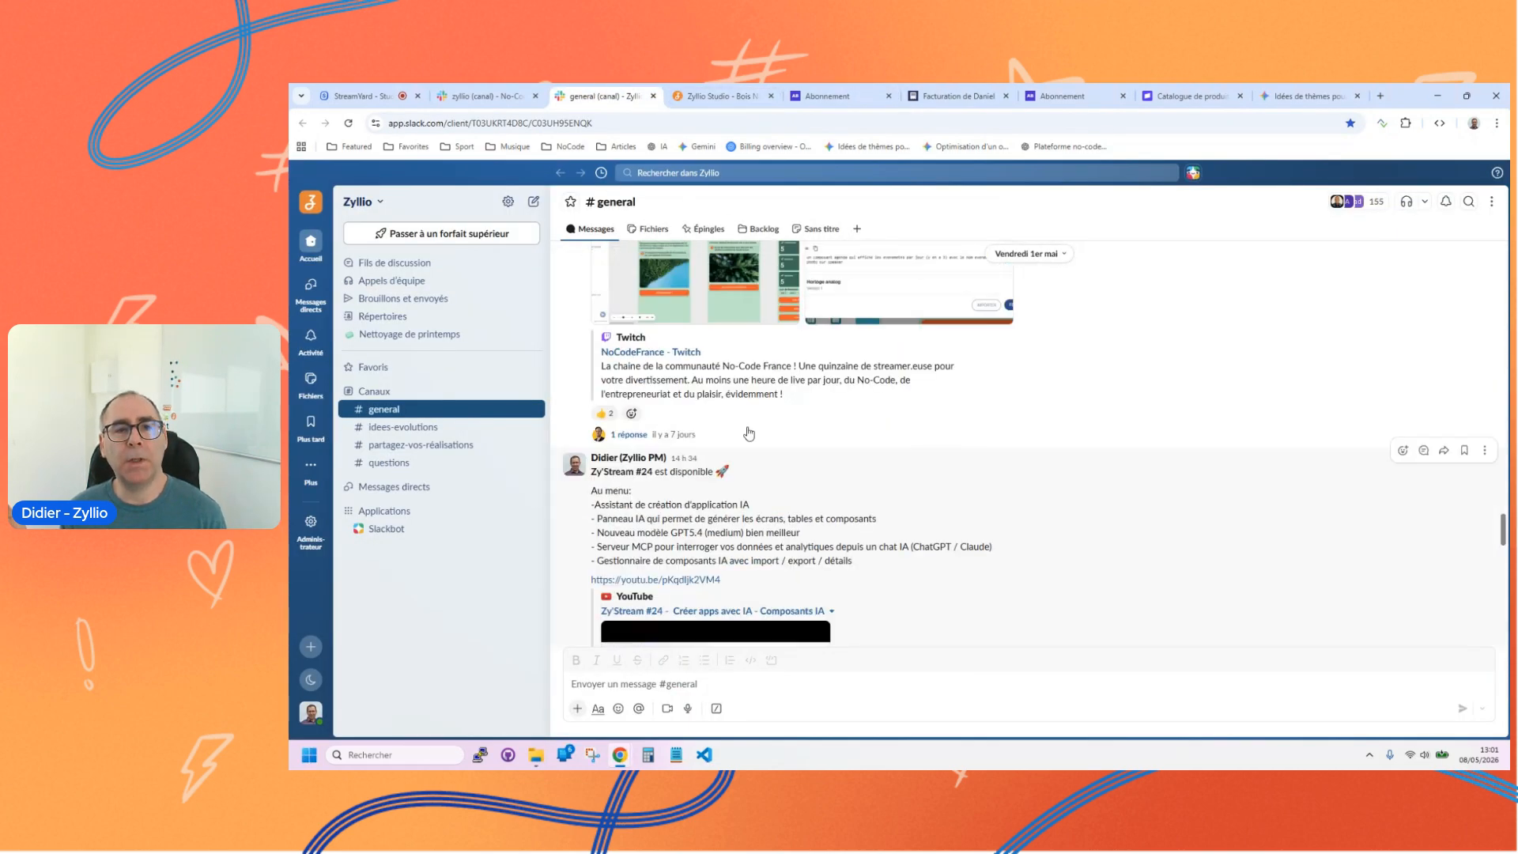
Step: From Zyllio Studio's home page, open the Zyllio YouTube channel and browse its Zy'Stream videos
left_click(719, 95)
left_click(328, 180)
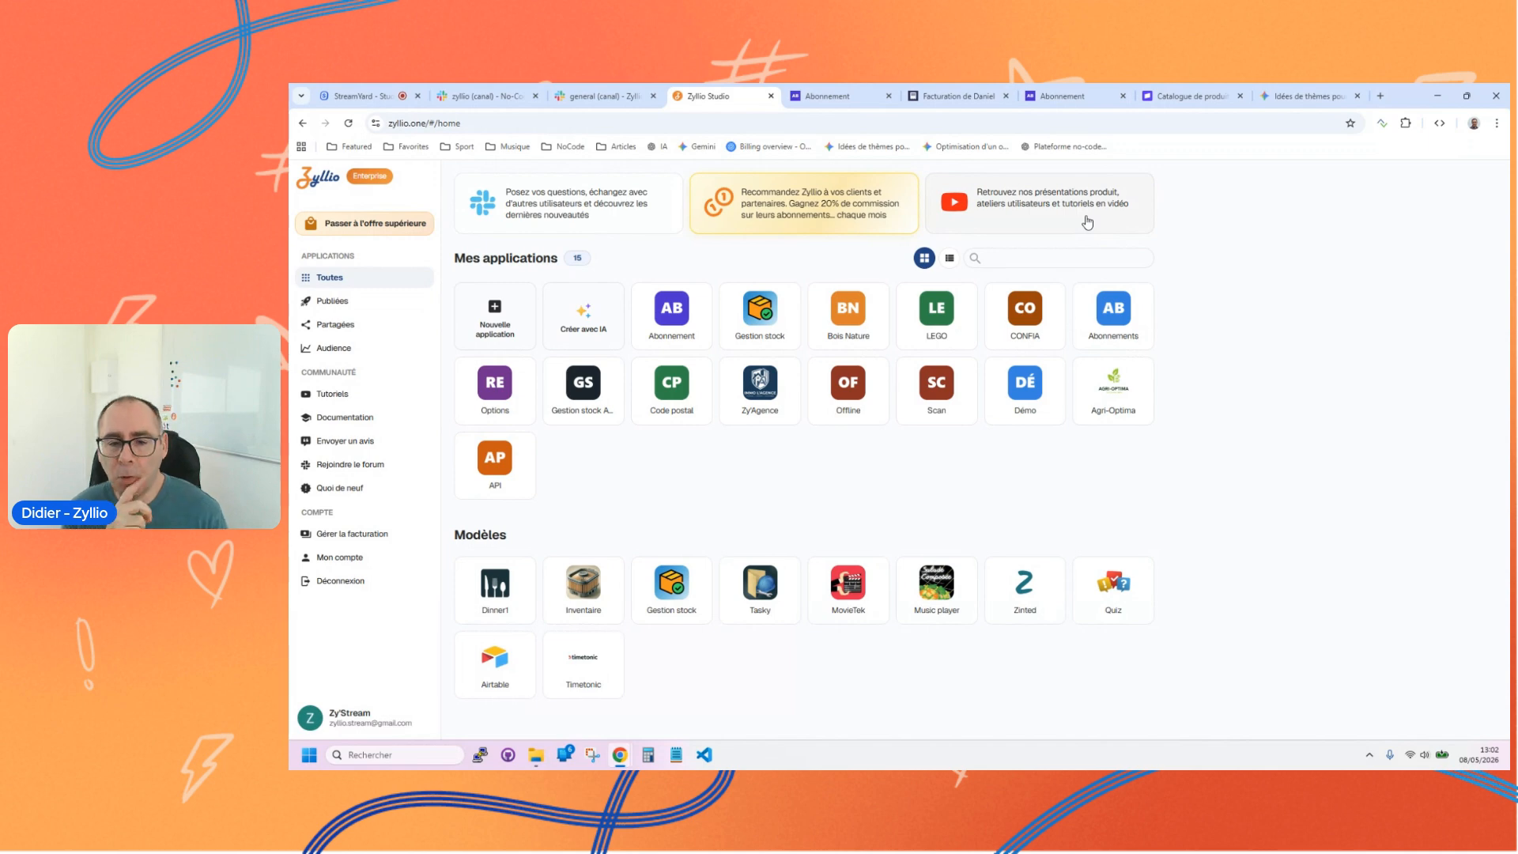
left_click(1031, 210)
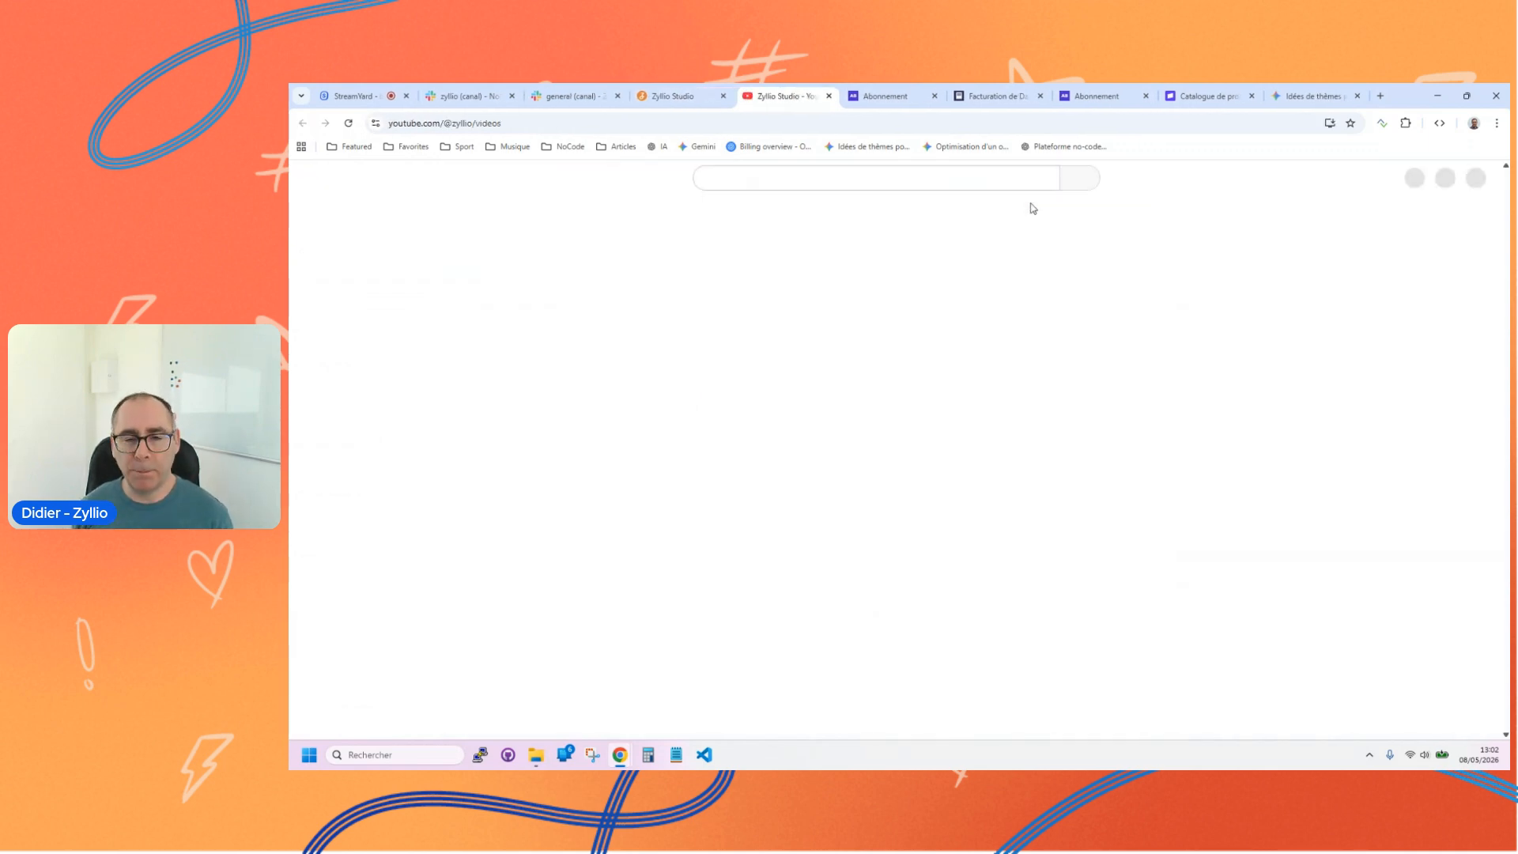
scroll(907, 496, "down", 3)
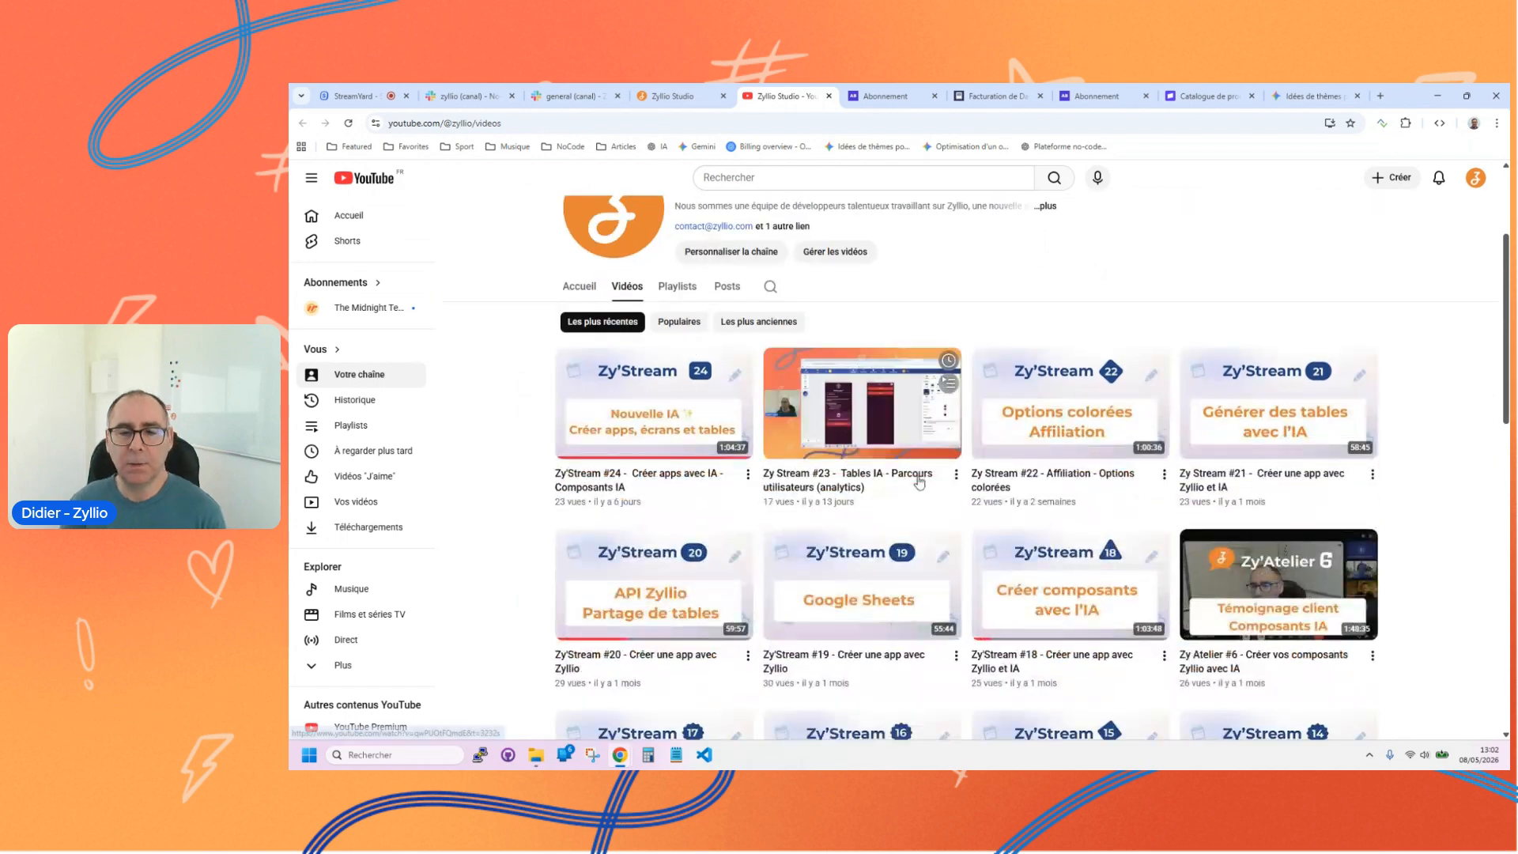
scroll(907, 496, "down", 2)
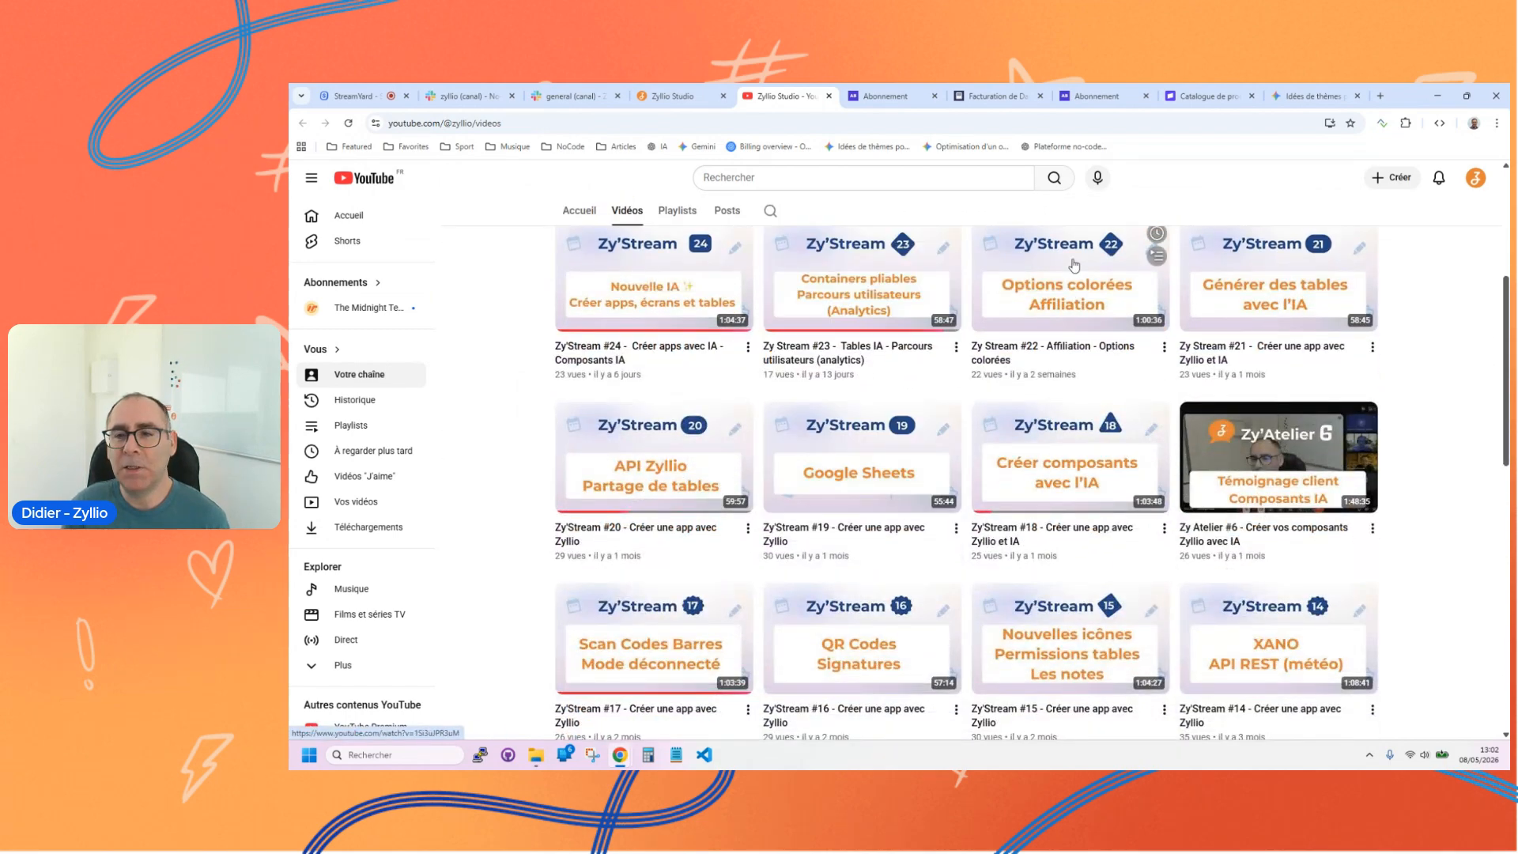
scroll(1494, 496, "down", 2)
scroll(1490, 500, "up", 4)
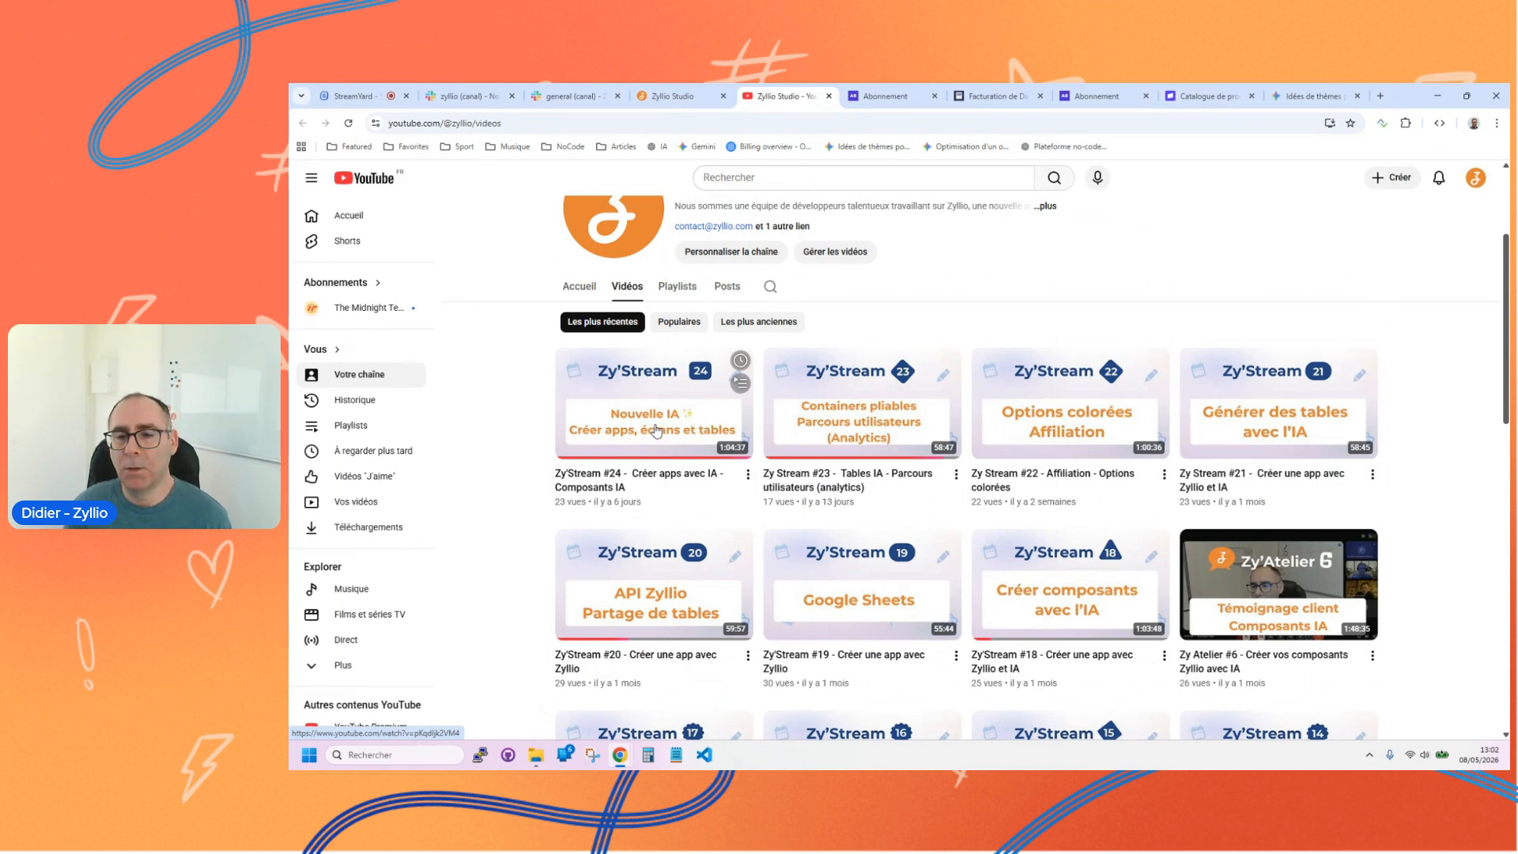
scroll(1087, 467, "down", 2)
scroll(1093, 457, "down", 2)
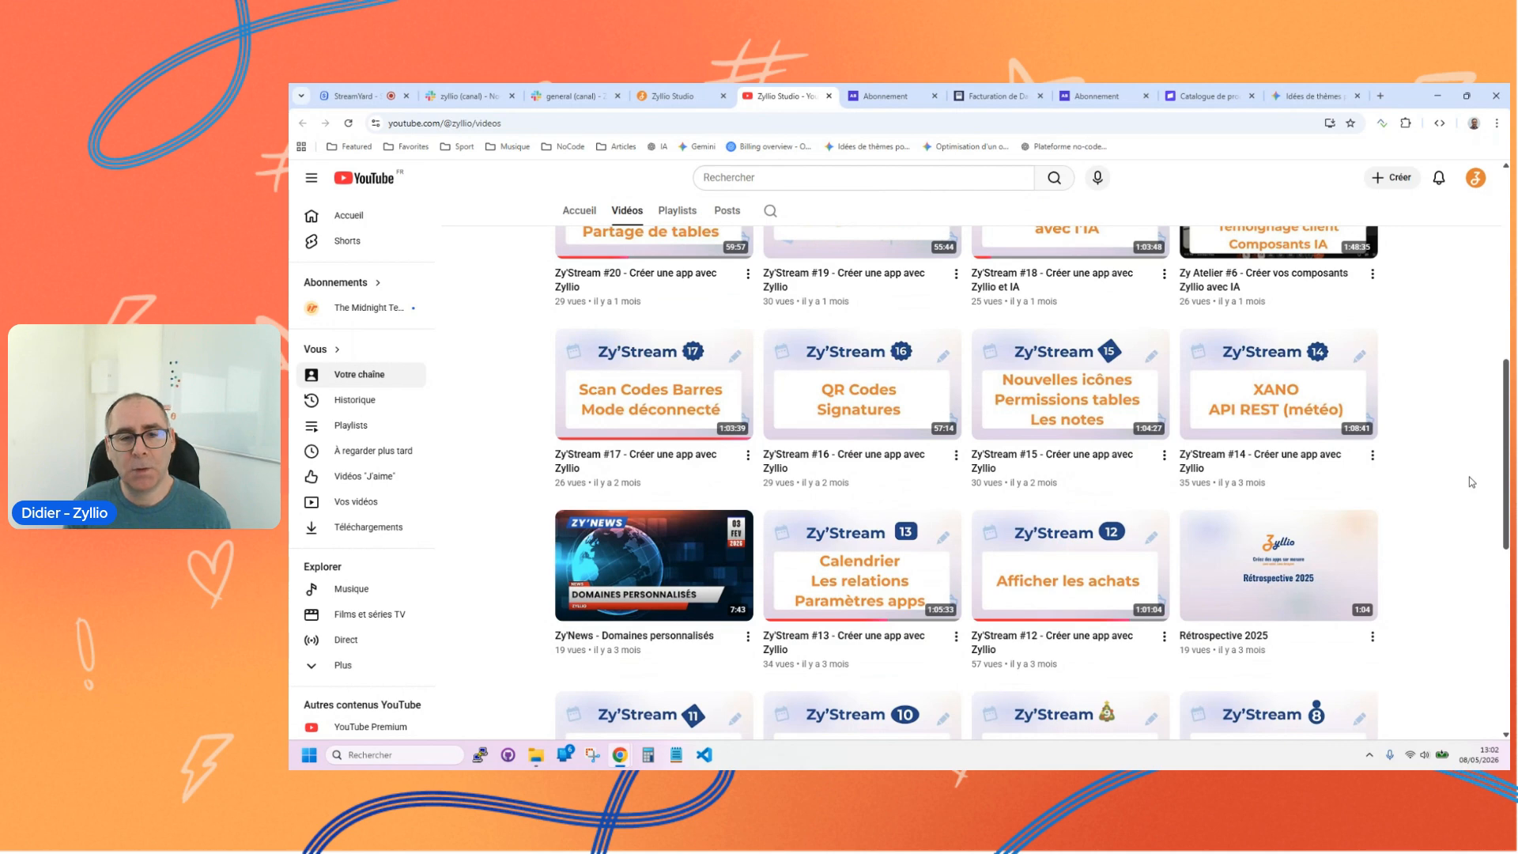
scroll(1469, 479, "down", 2)
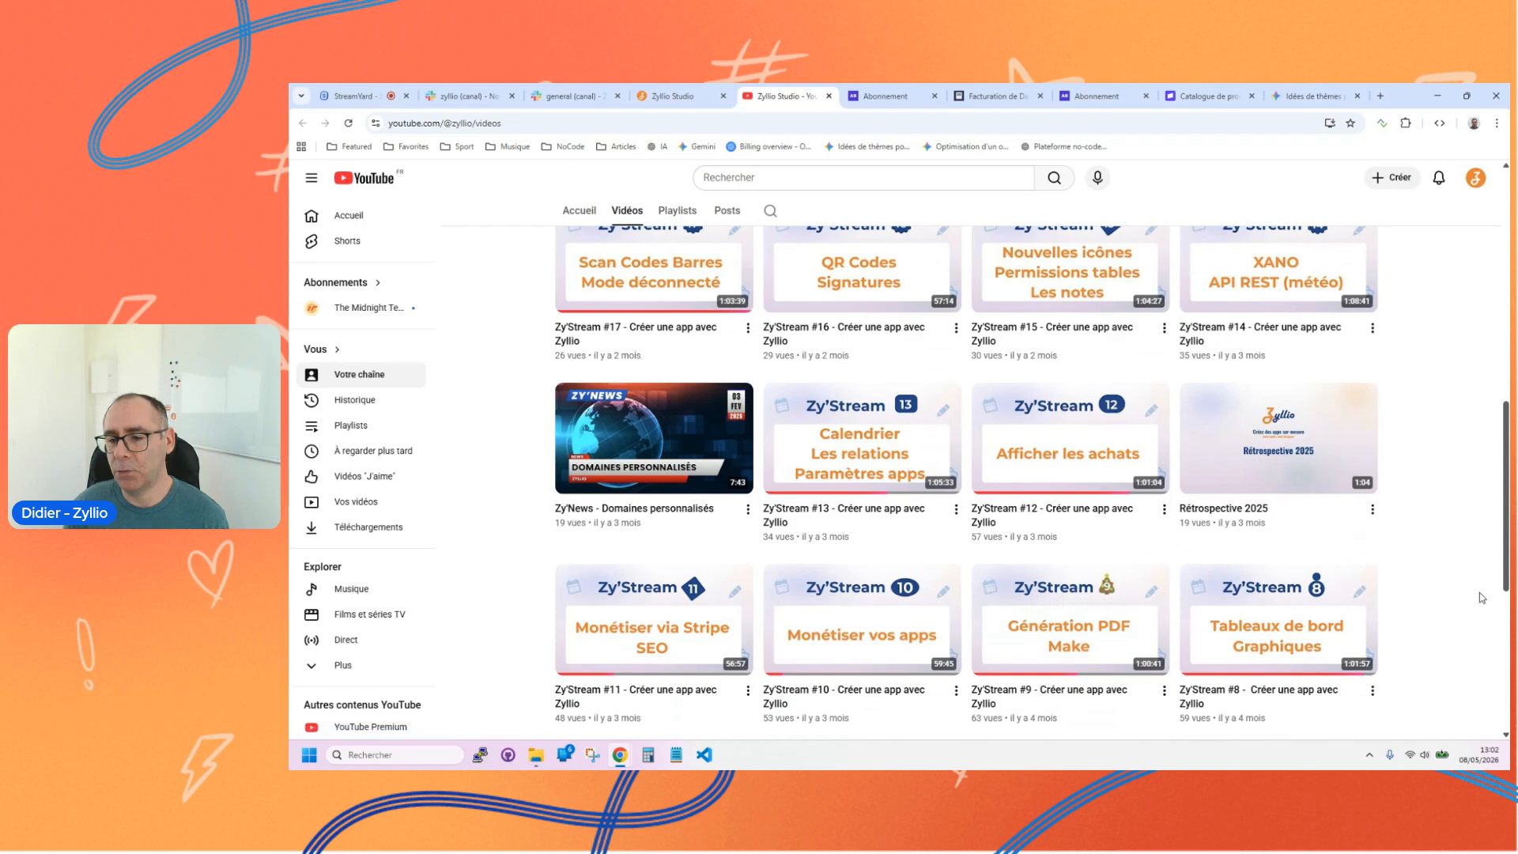
scroll(1444, 611, "down", 3)
scroll(1506, 611, "up", 15)
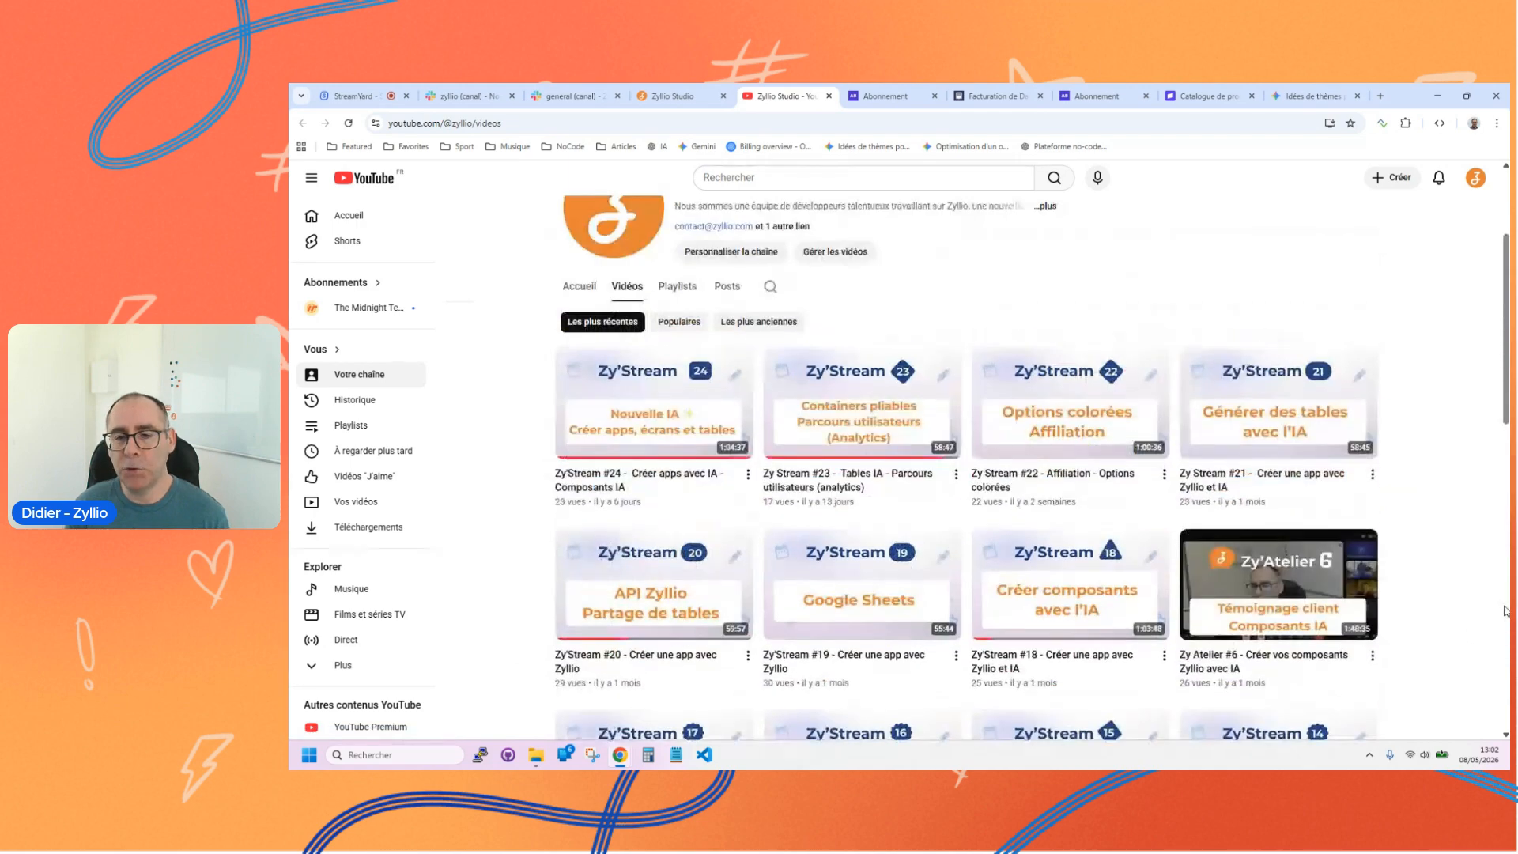
scroll(1486, 605, "down", 15)
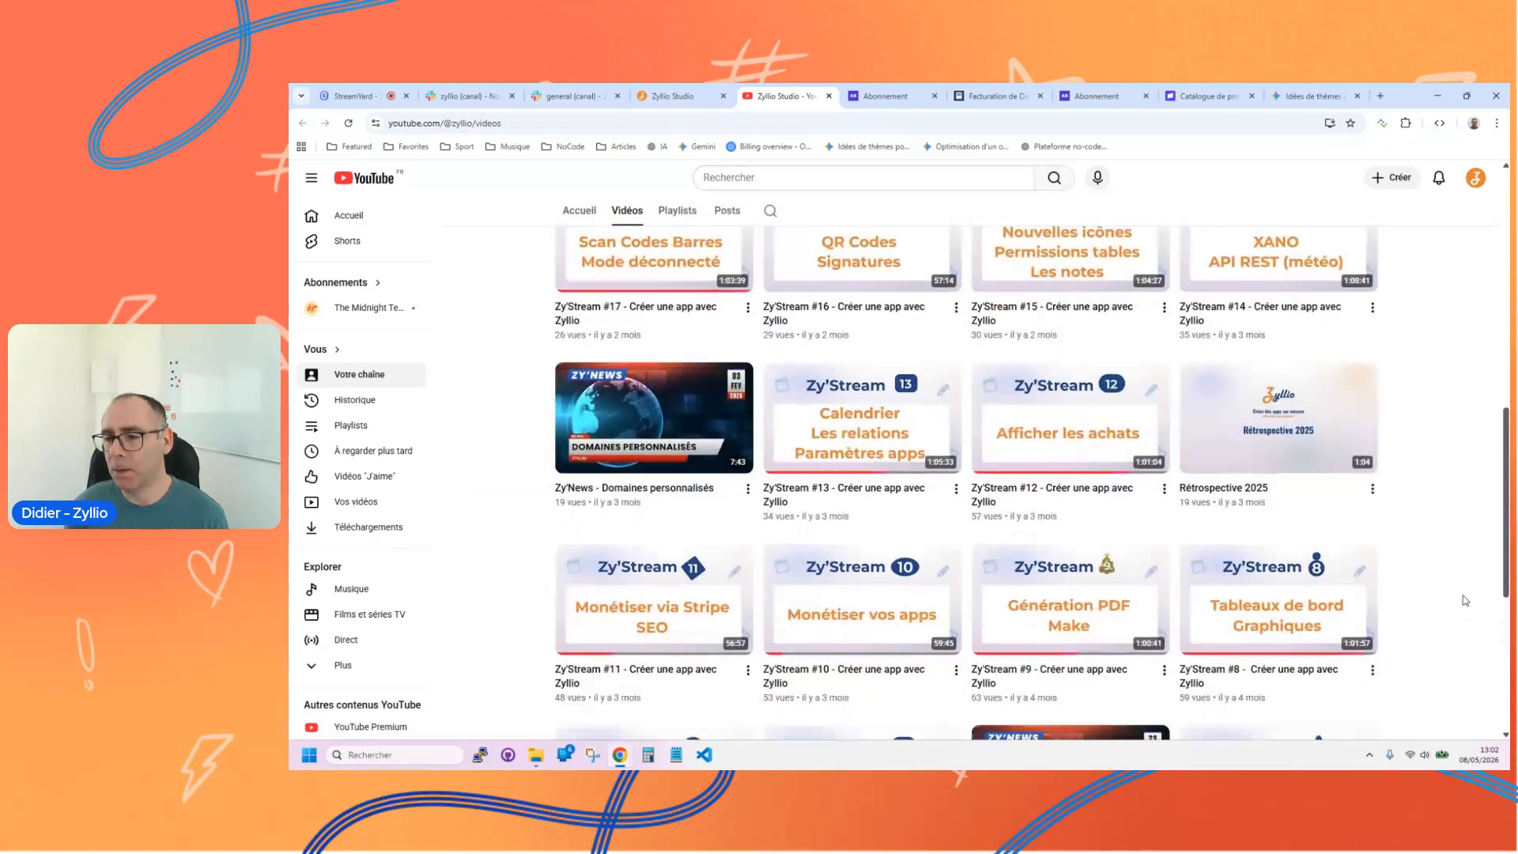
Step: Return to Zyllio Studio's home page and open the affiliate programme page offering 20% commission on subscriptions
scroll(1445, 585, "up", 5)
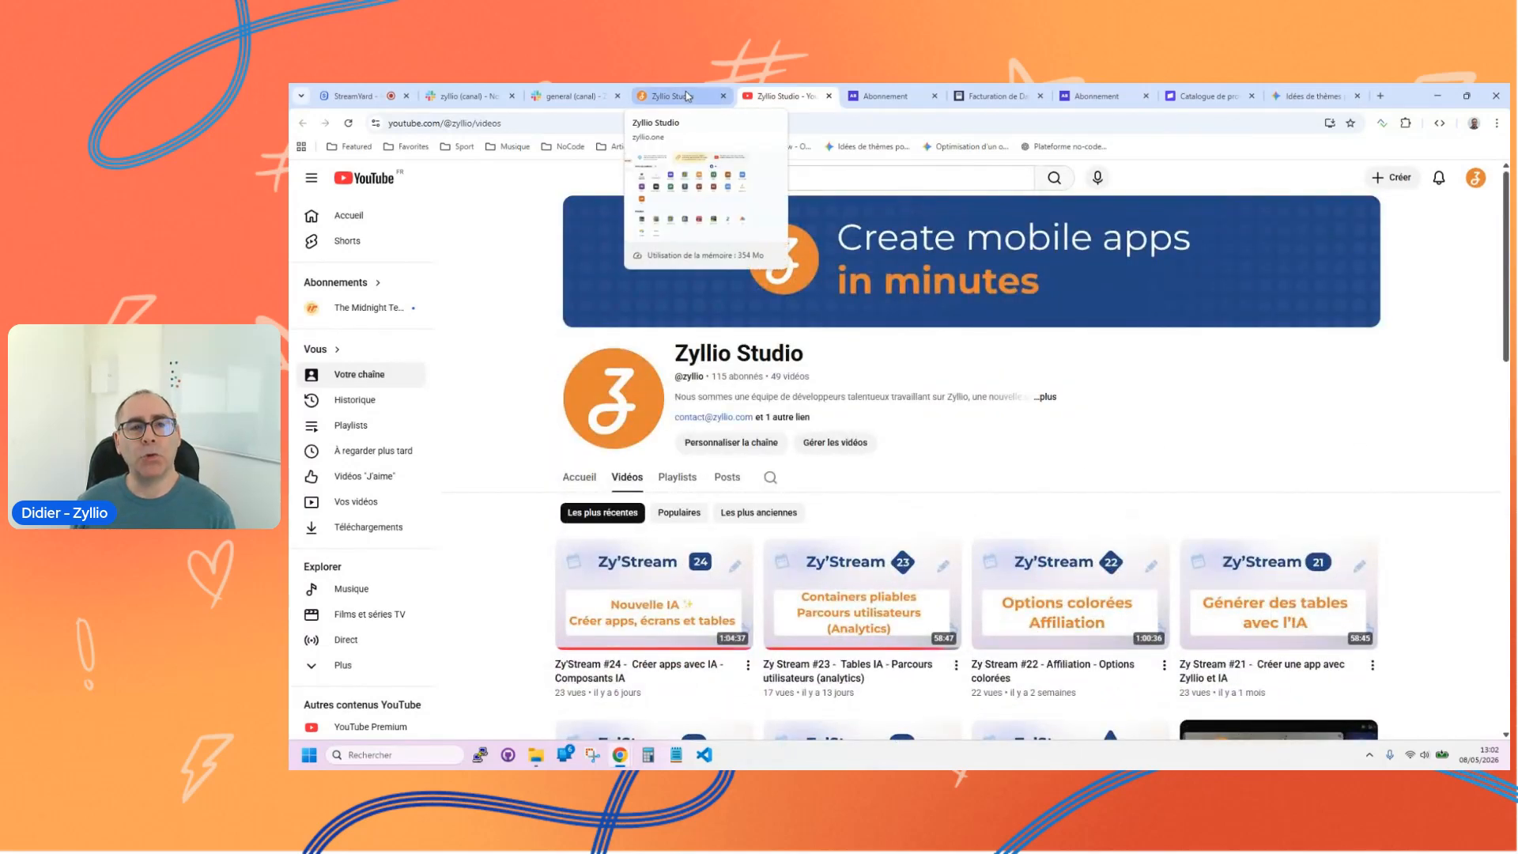
left_click(662, 99)
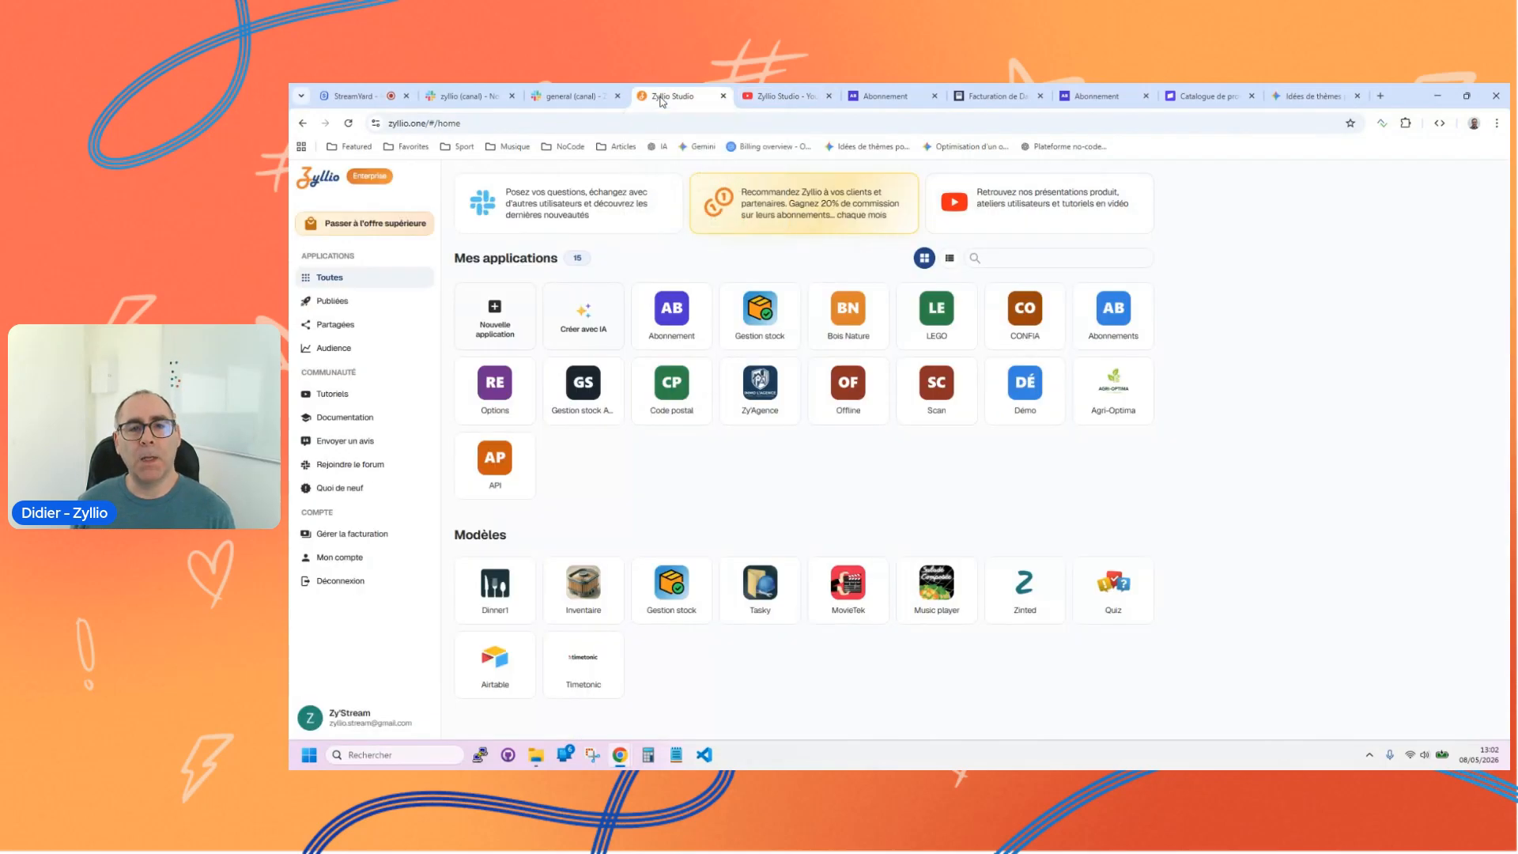
left_click(794, 213)
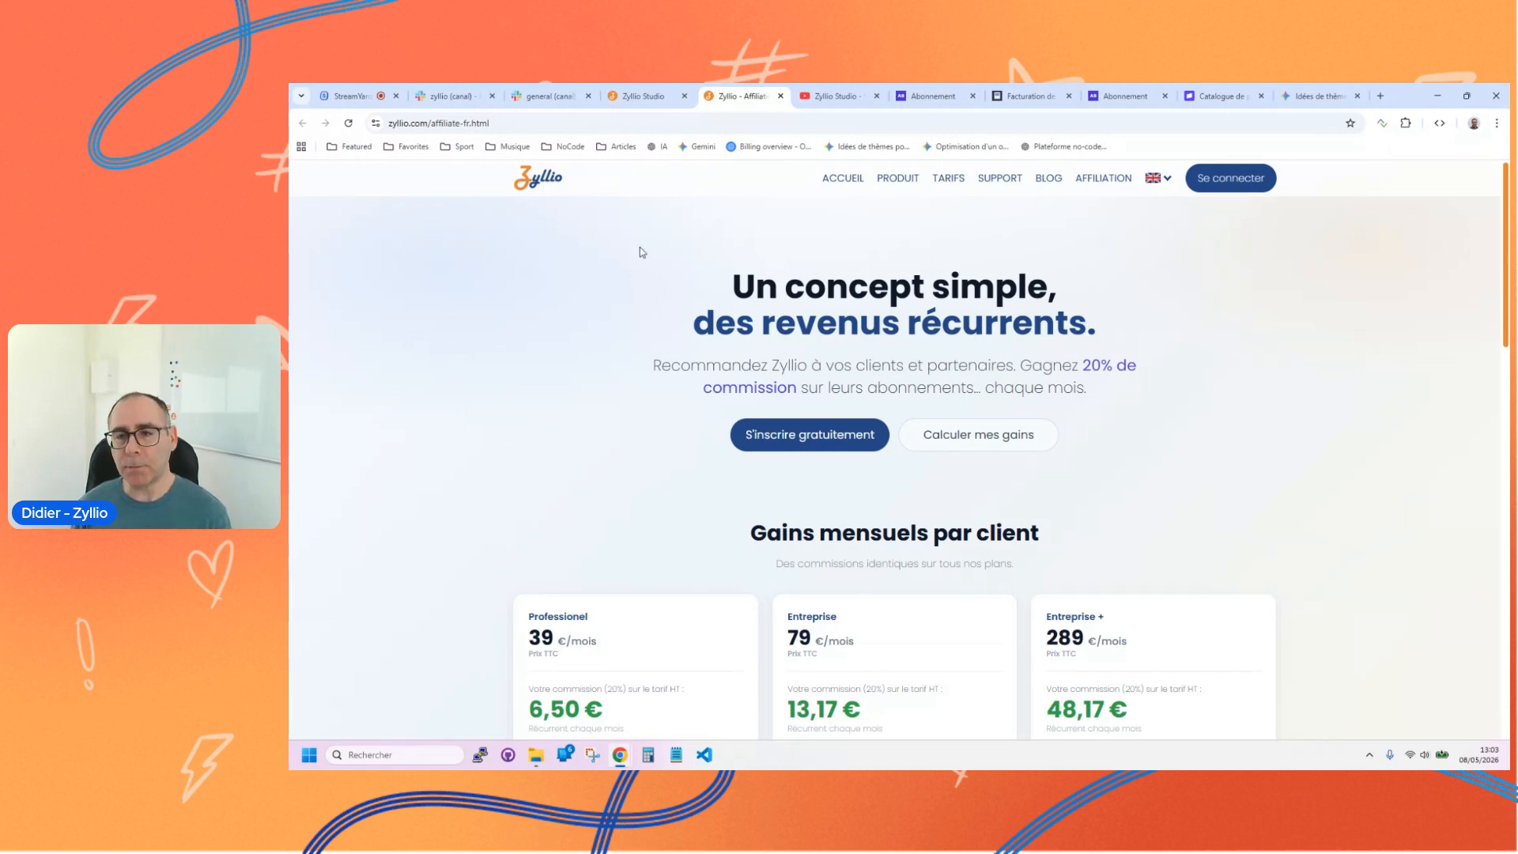
Step: Examine the affiliate page's monthly earnings per client, target audience and FAQ, and view its free sign-up form before closing it
left_click_drag(1508, 304, 1508, 375)
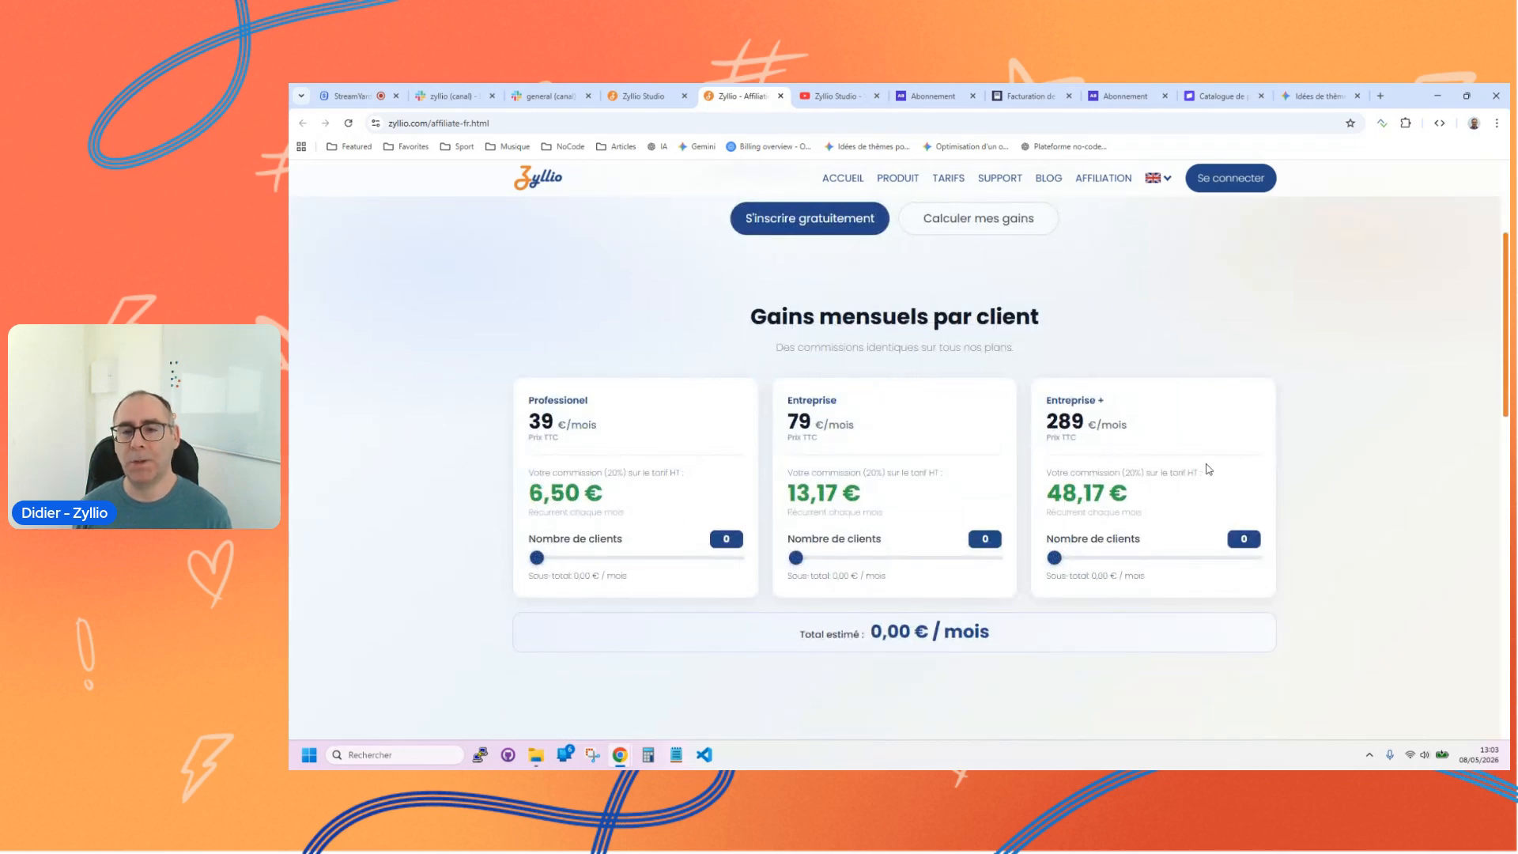
scroll(1207, 469, "down", 1)
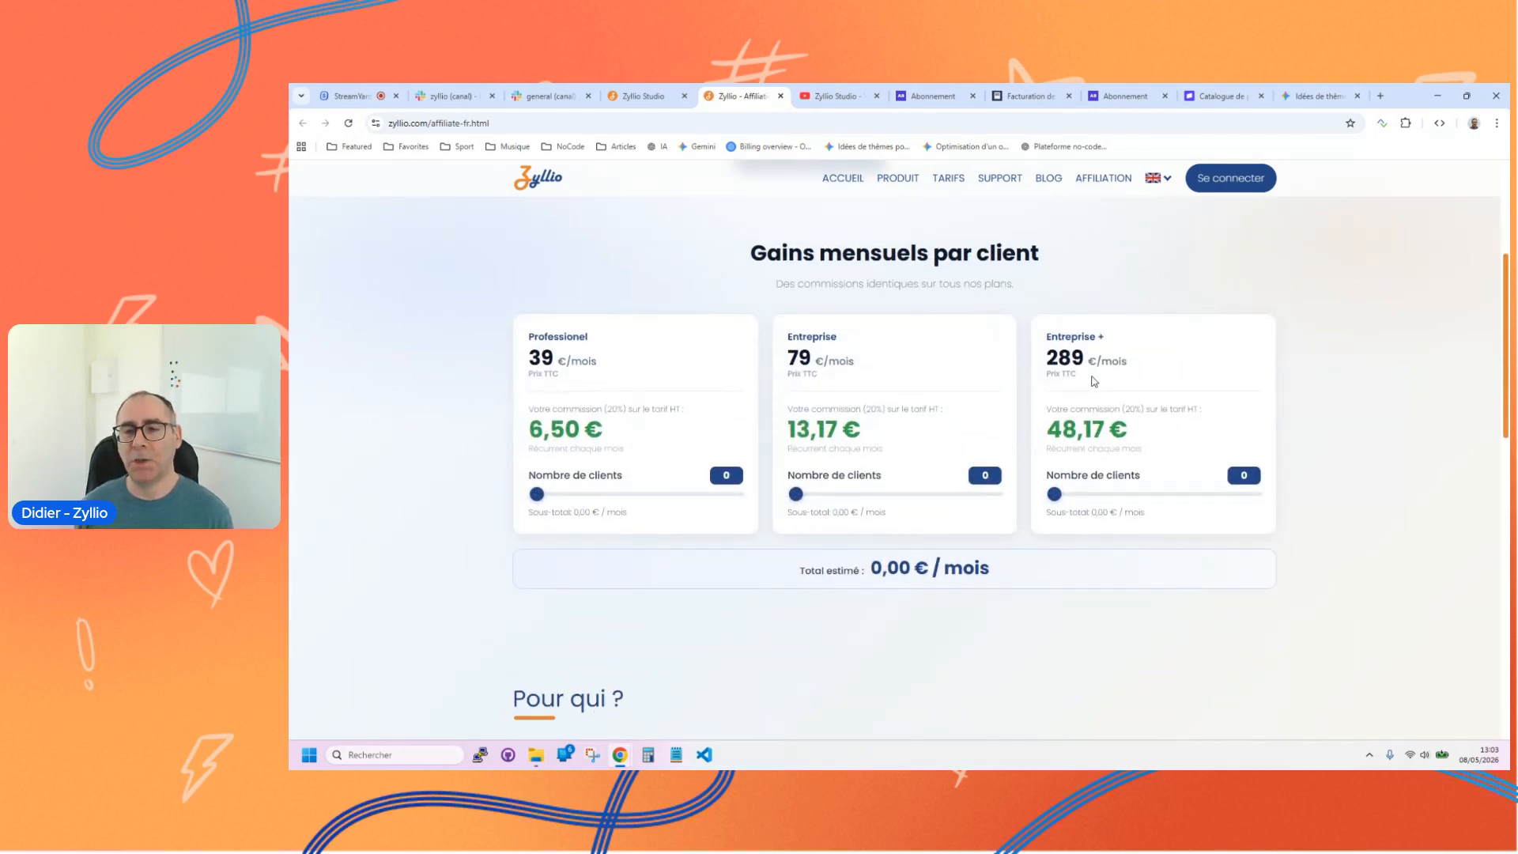
scroll(941, 277, "down", 4)
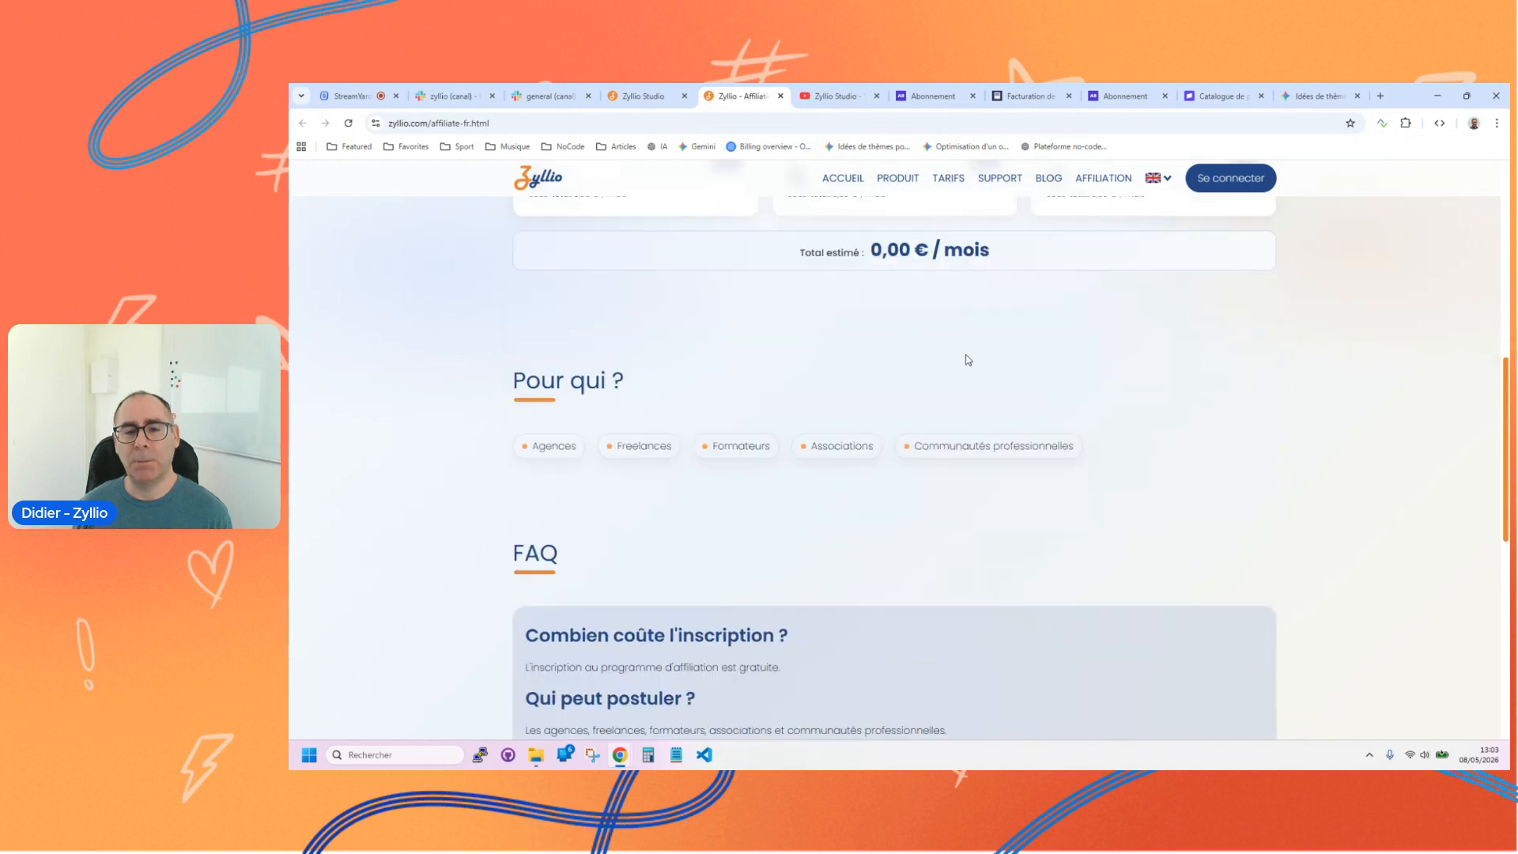
scroll(968, 361, "down", 4)
scroll(968, 360, "up", 15)
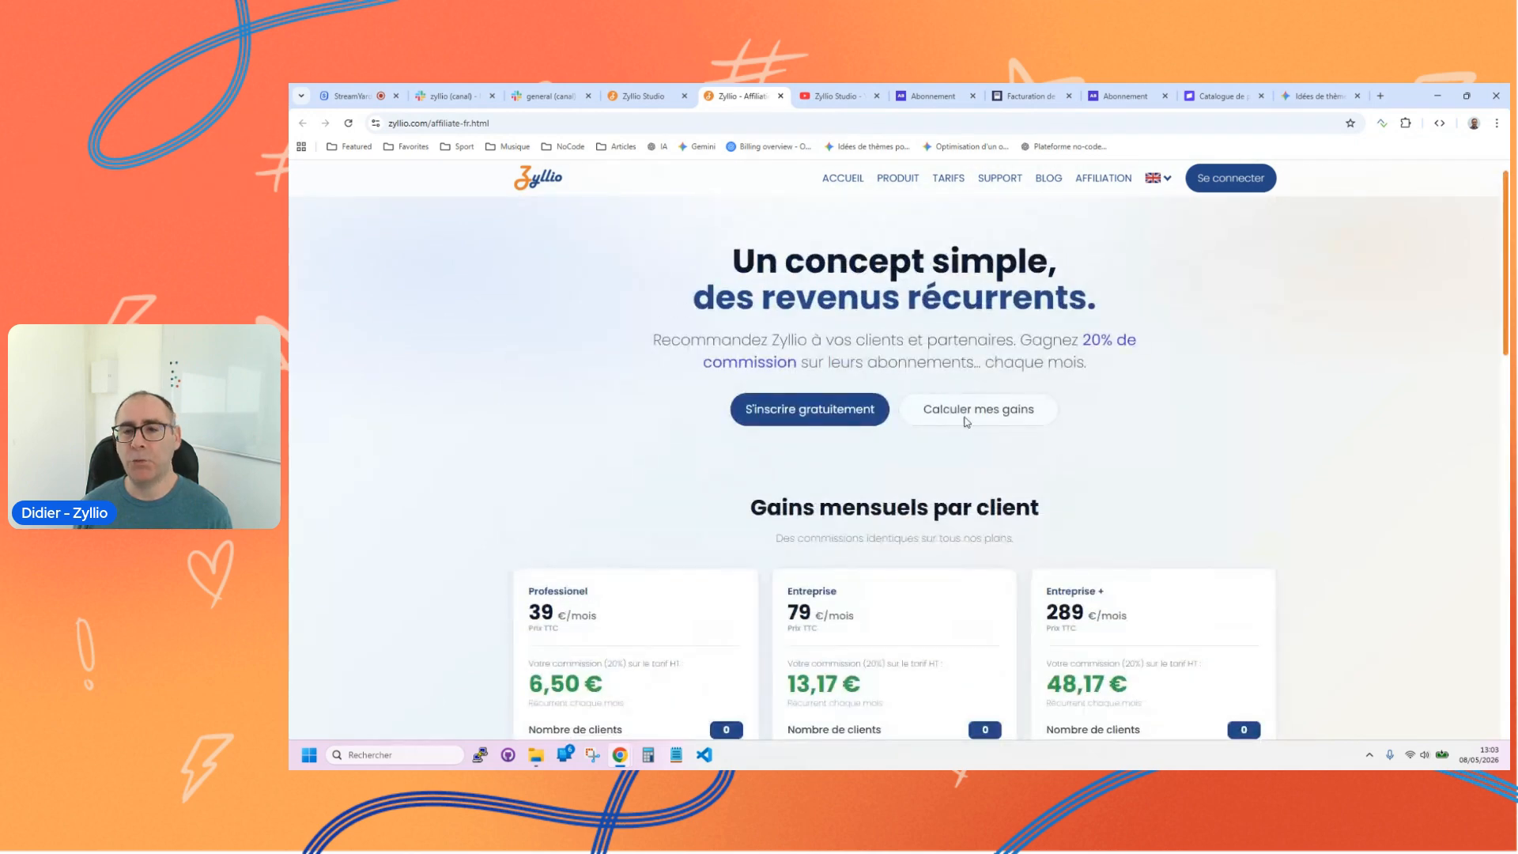
left_click(829, 405)
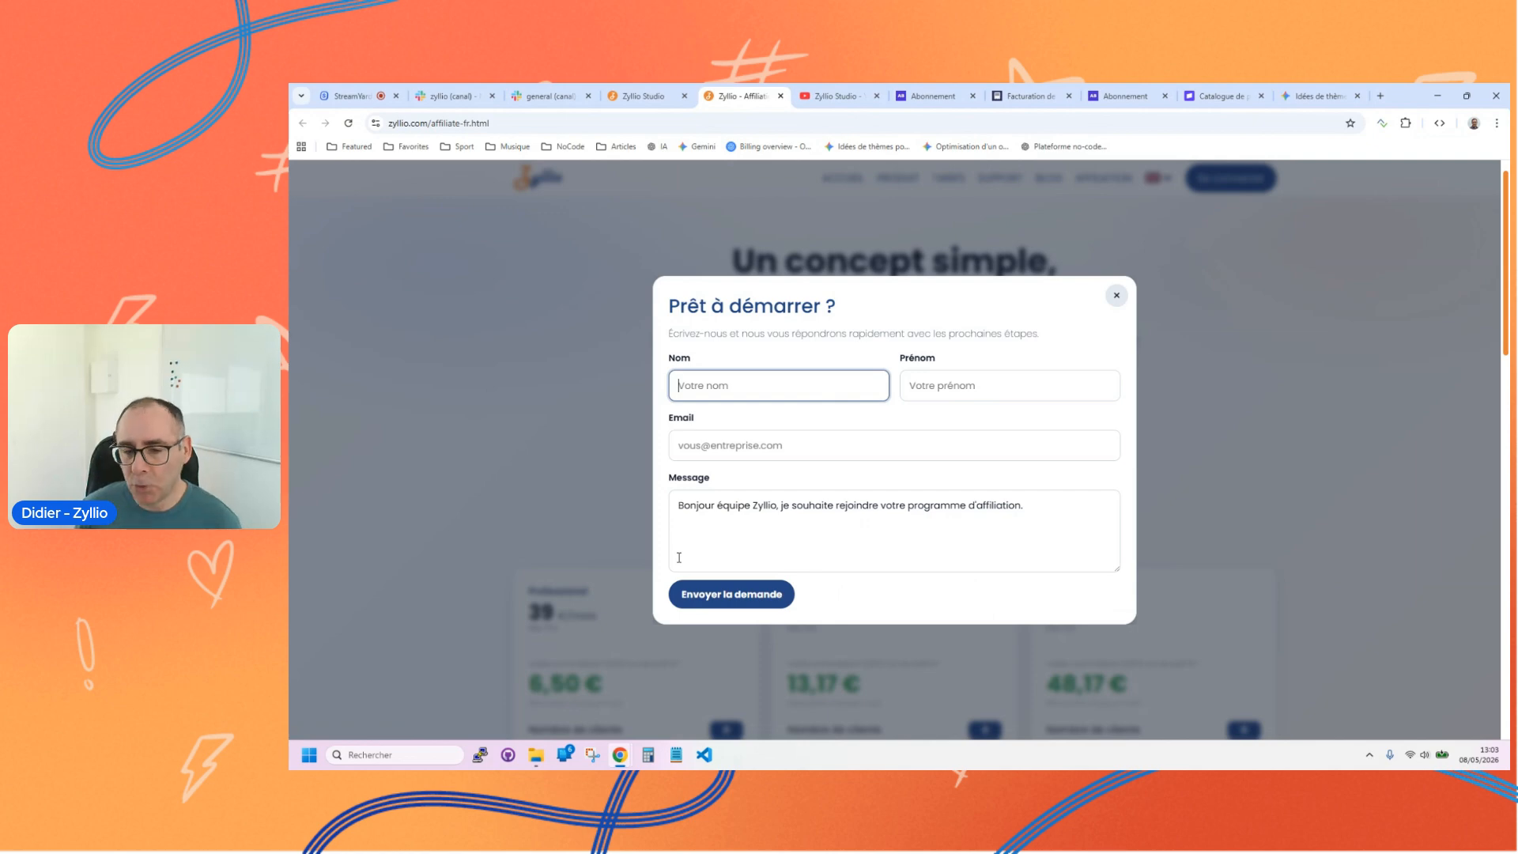
left_click(1116, 295)
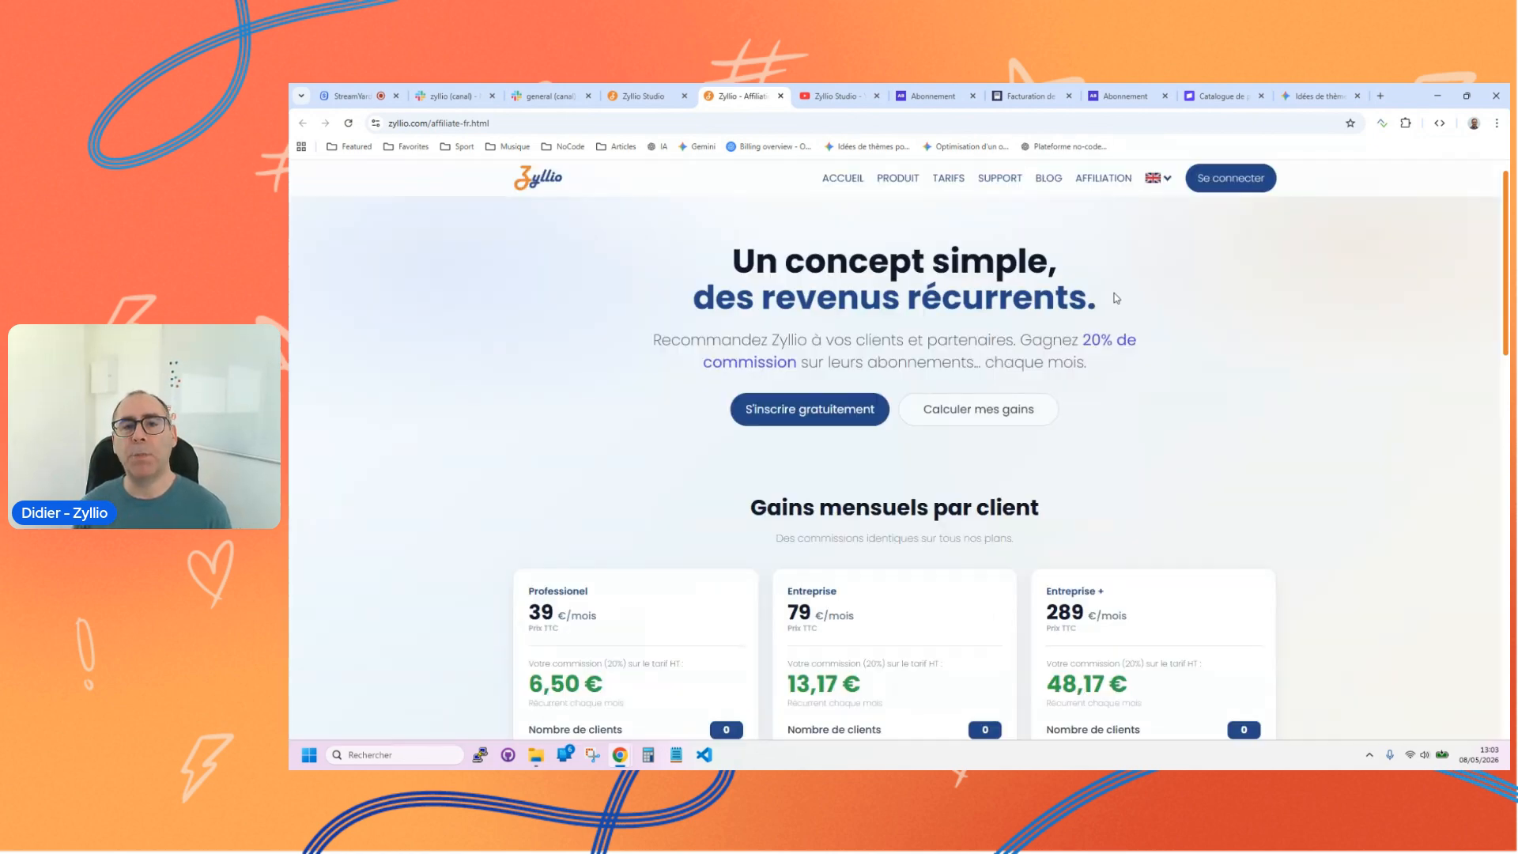
Step: Switch to Zyllio Studio, view the Affiliation section of the account settings, and close them
left_click(643, 96)
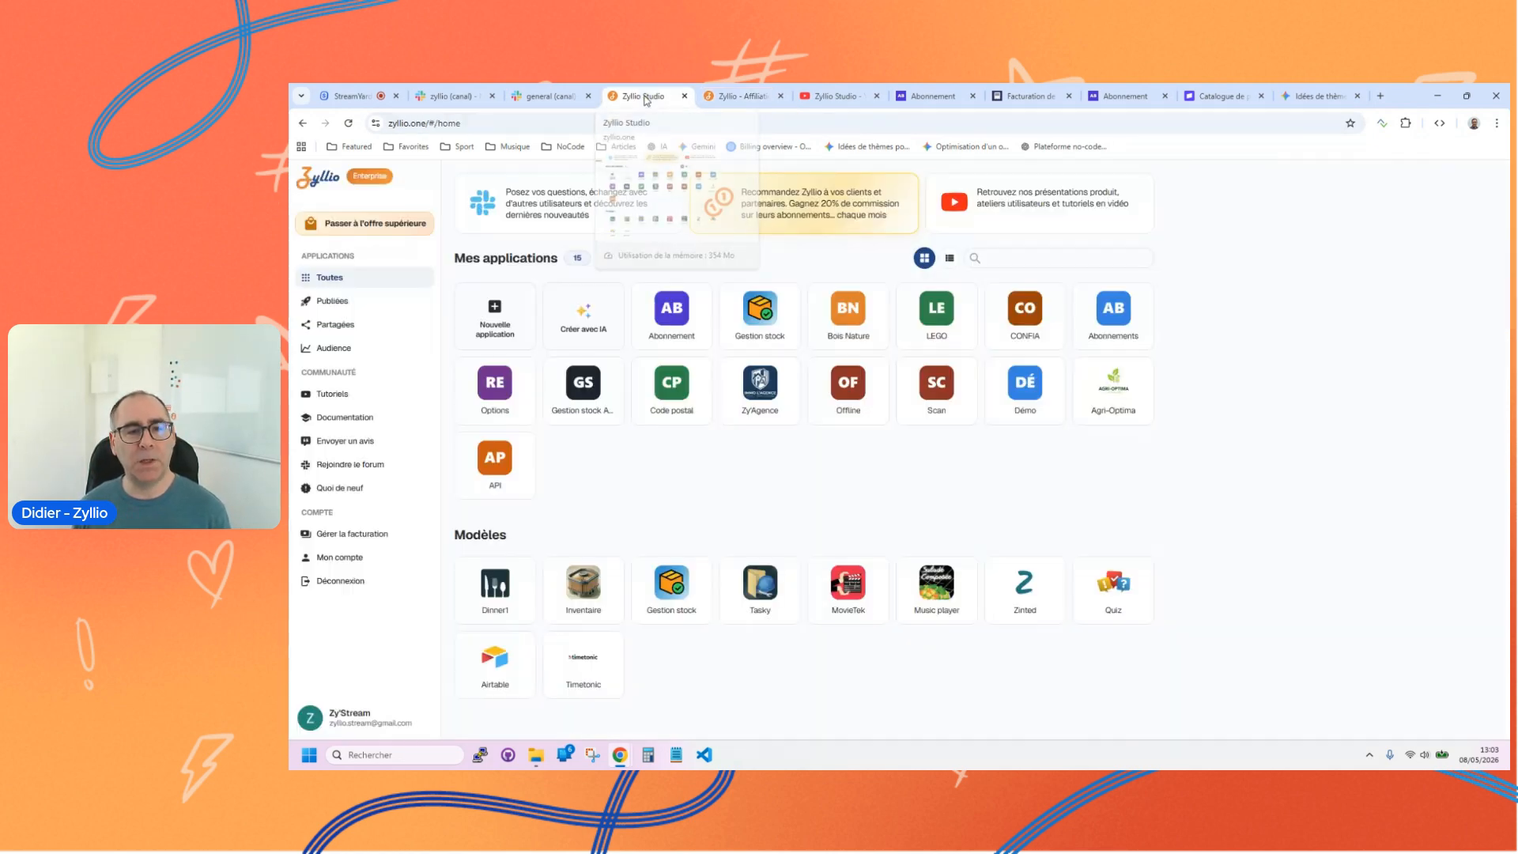
left_click(355, 558)
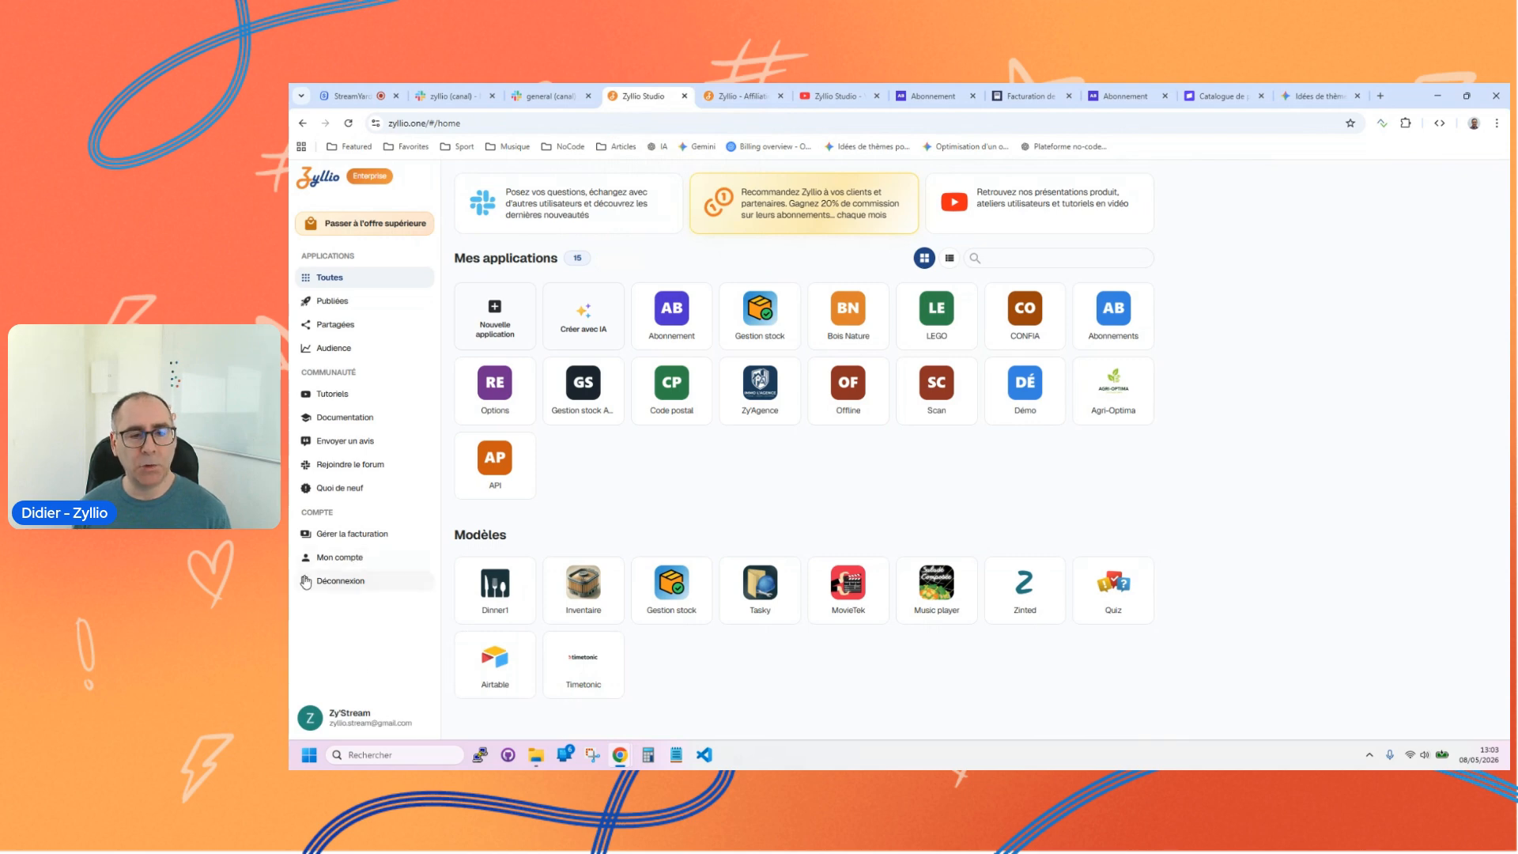
left_click(793, 331)
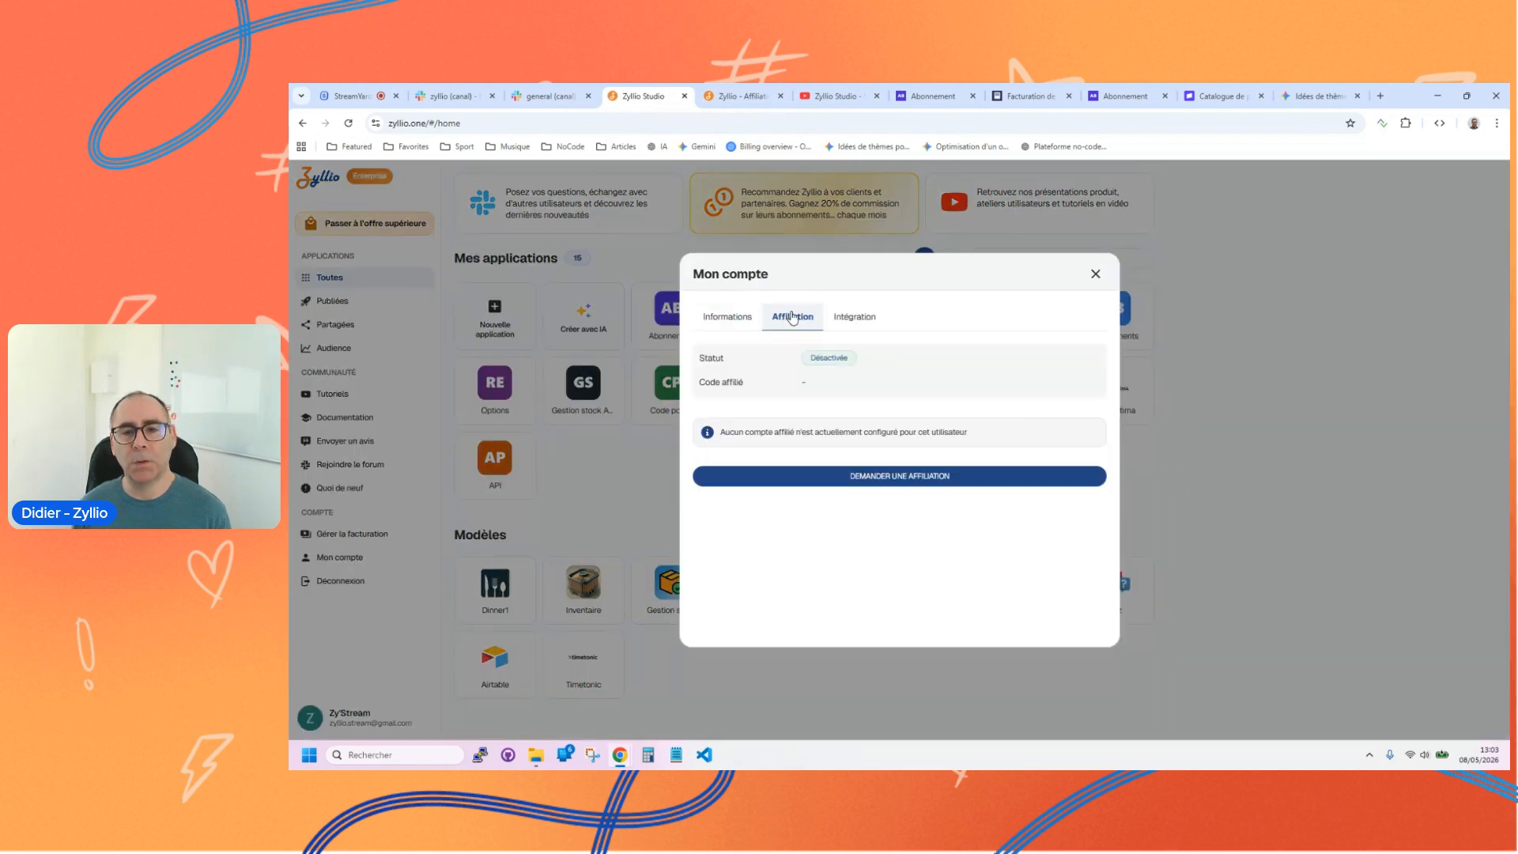
left_click(1096, 273)
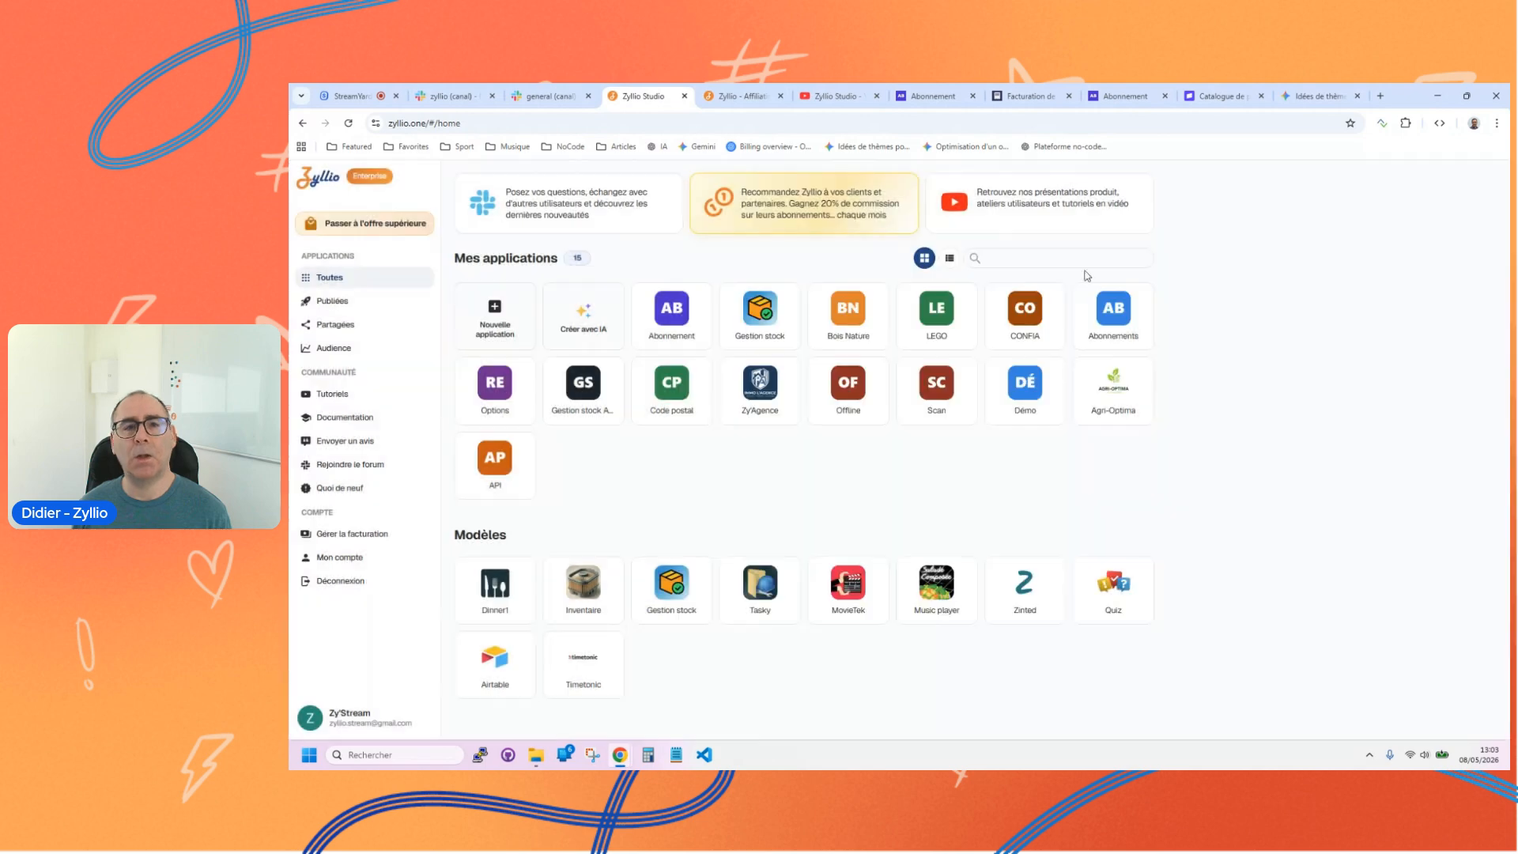
Step: Switch to Zyllio's Slack general channel, enlarge the posted image of the account's affiliation details, and close it
left_click(551, 96)
scroll(765, 470, "down", 15)
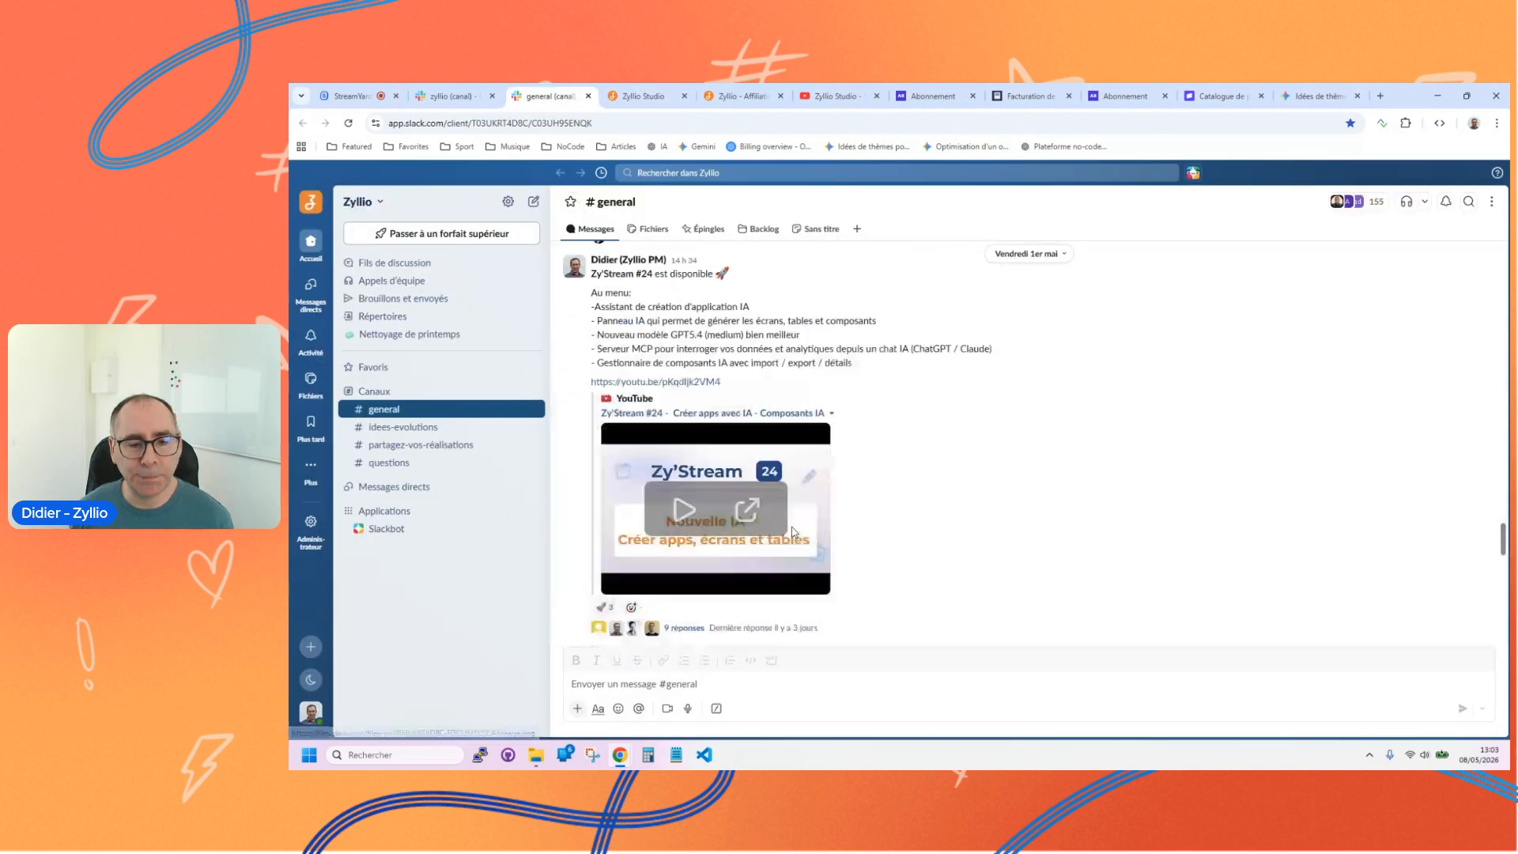
left_click(635, 425)
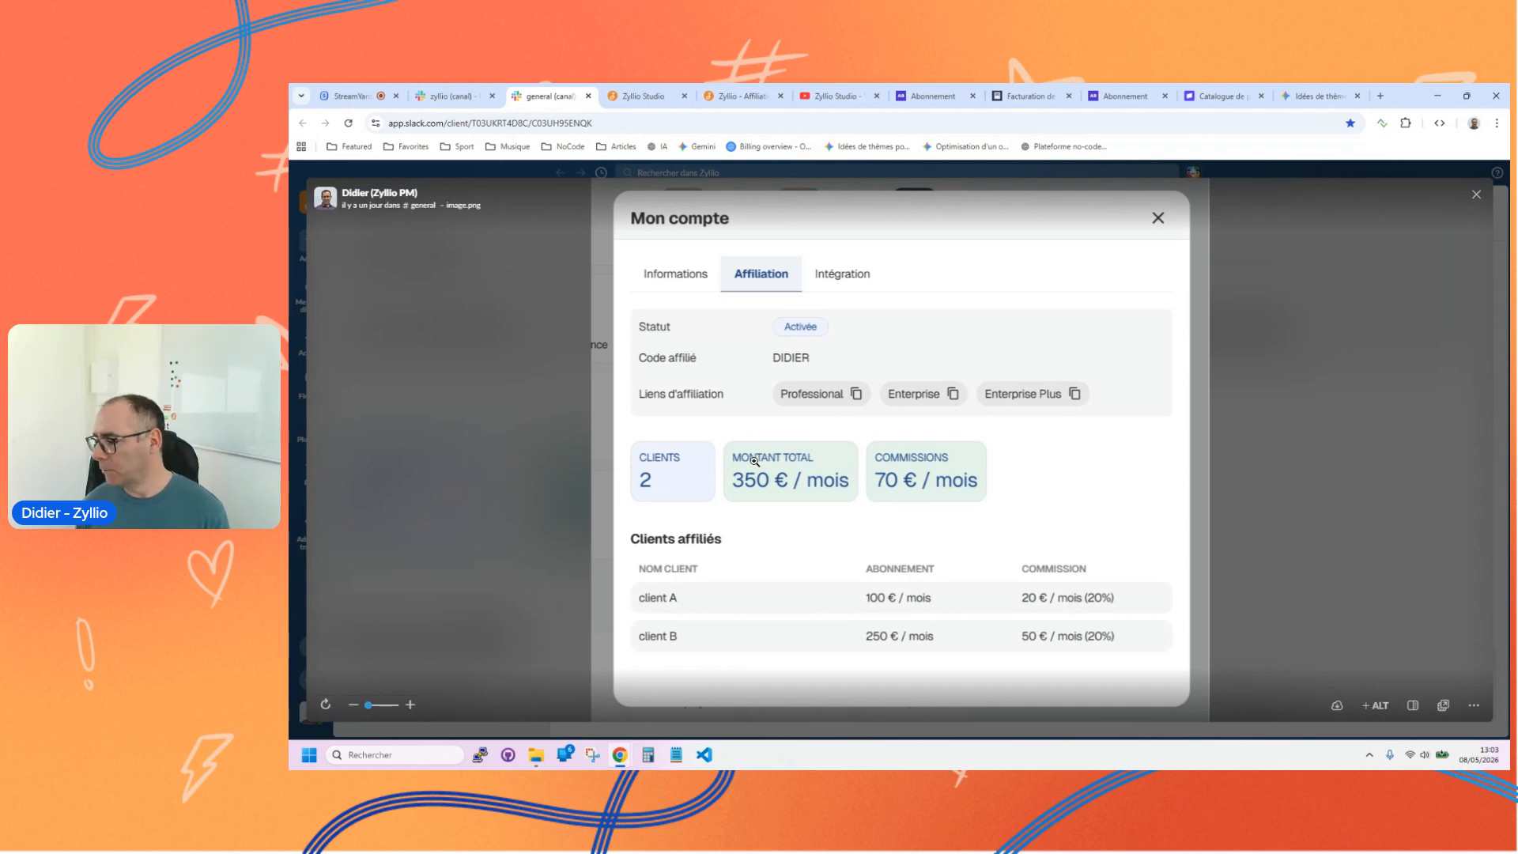
left_click(1282, 397)
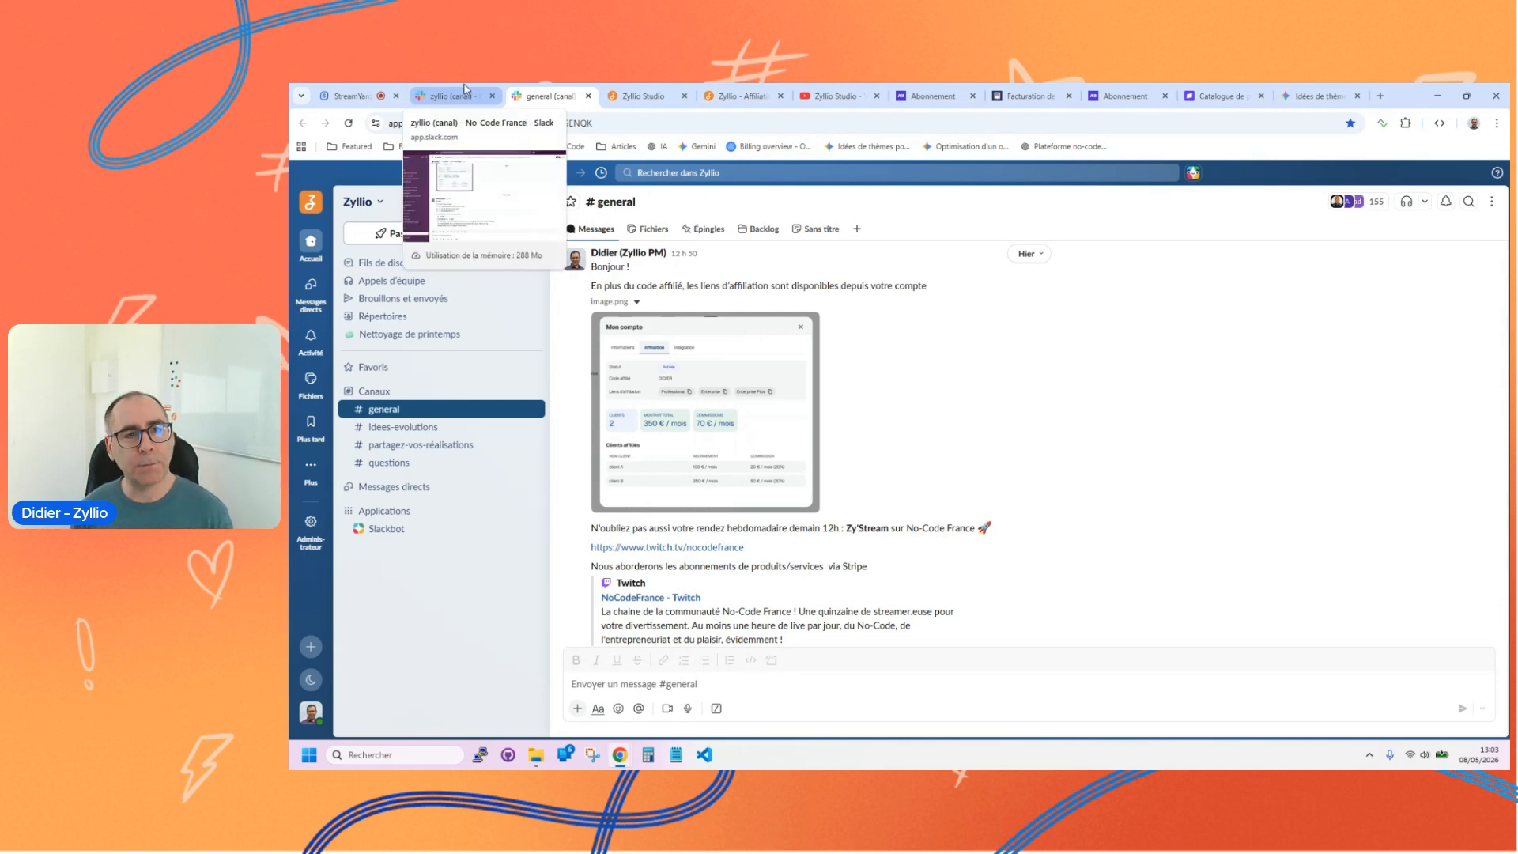
Step: View the zyllio channel of the No-Code France Slack workspace and return to Zyllio Studio's home page
left_click(465, 91)
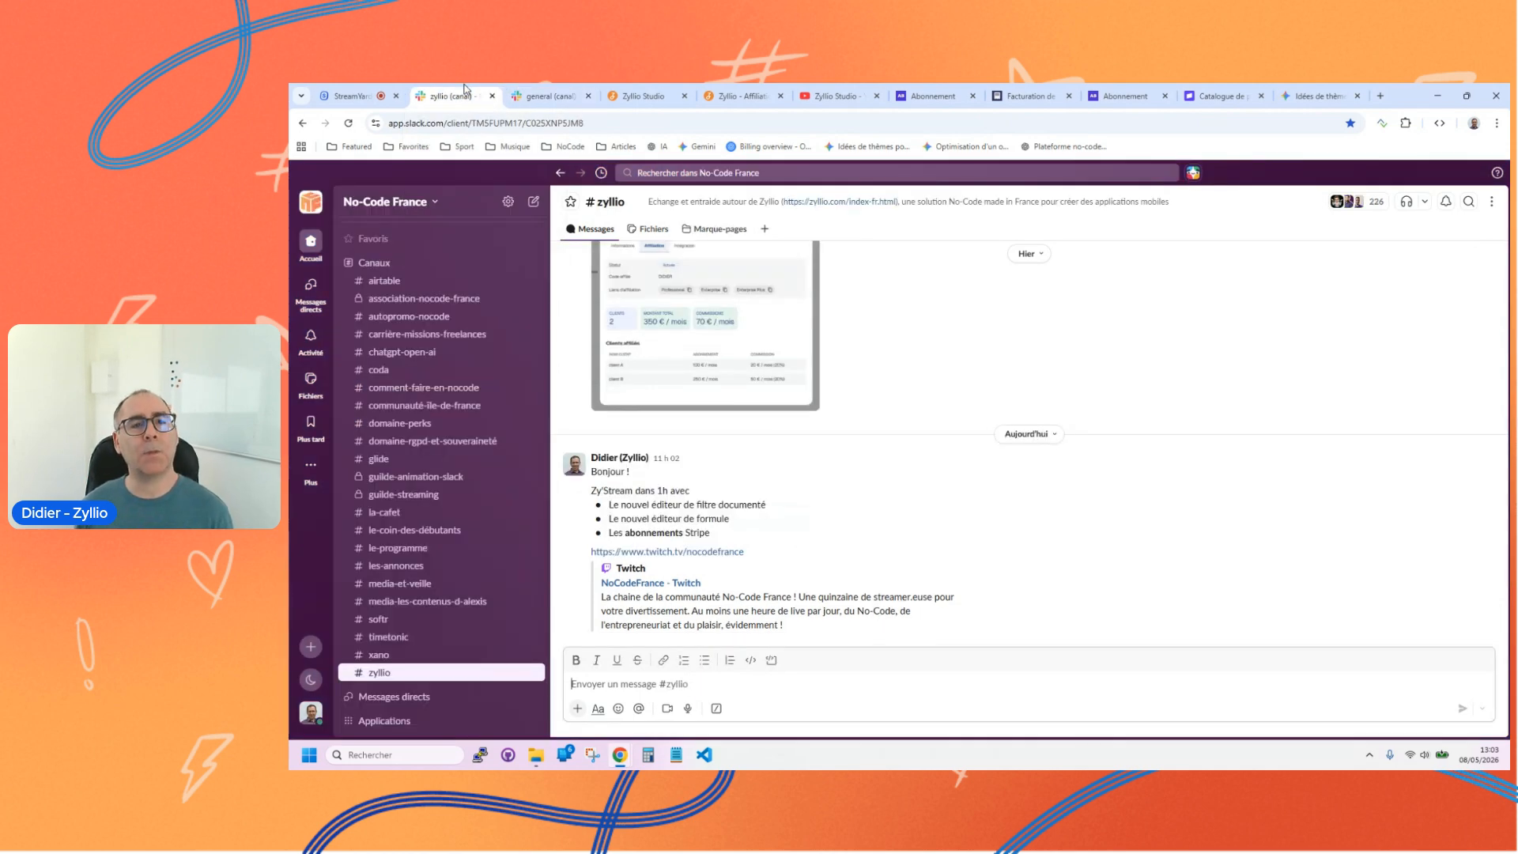
left_click(642, 92)
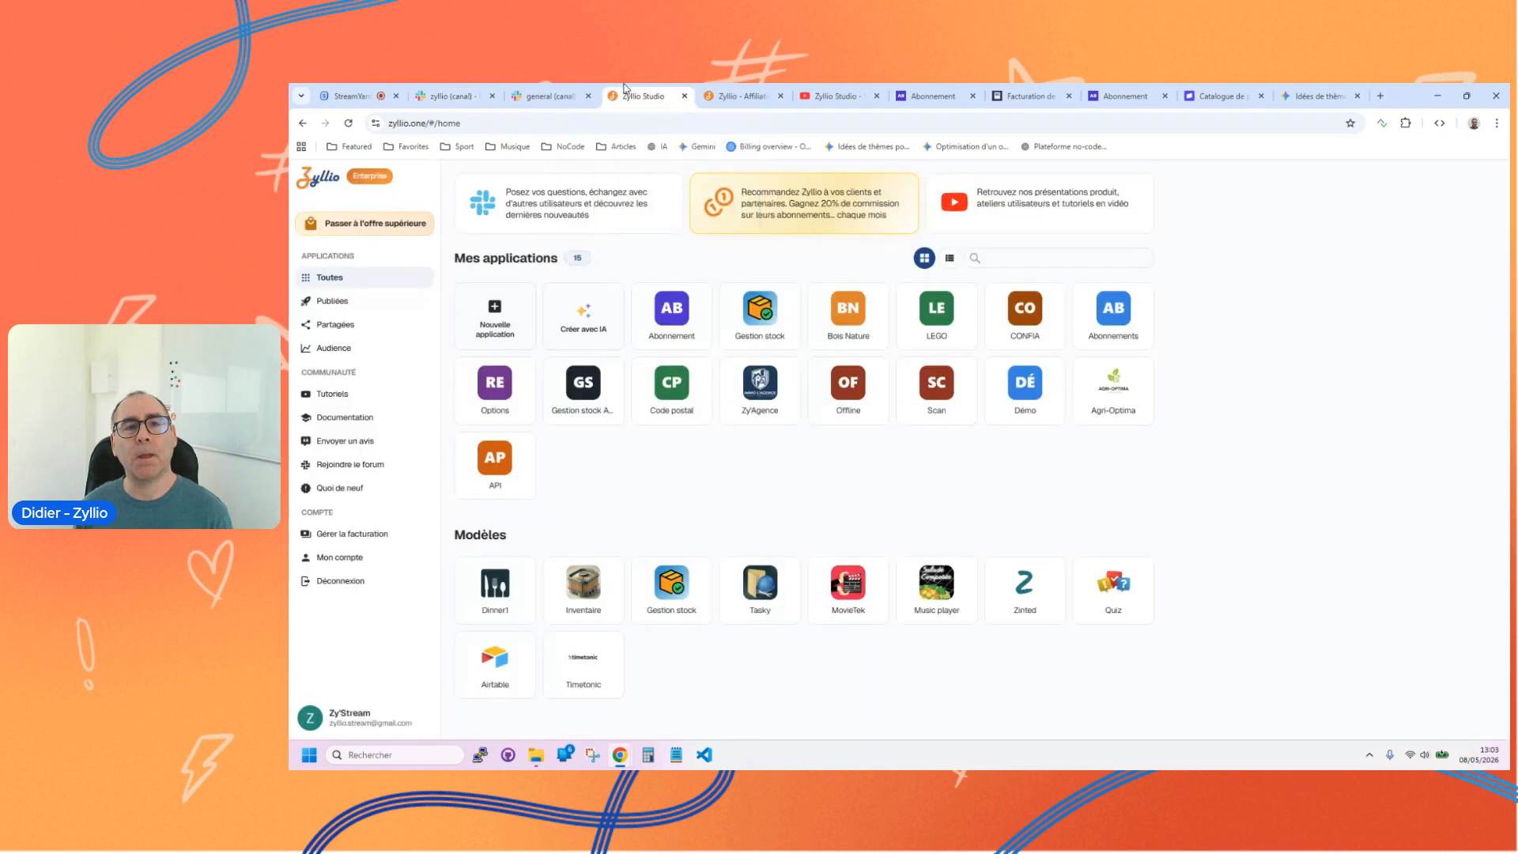